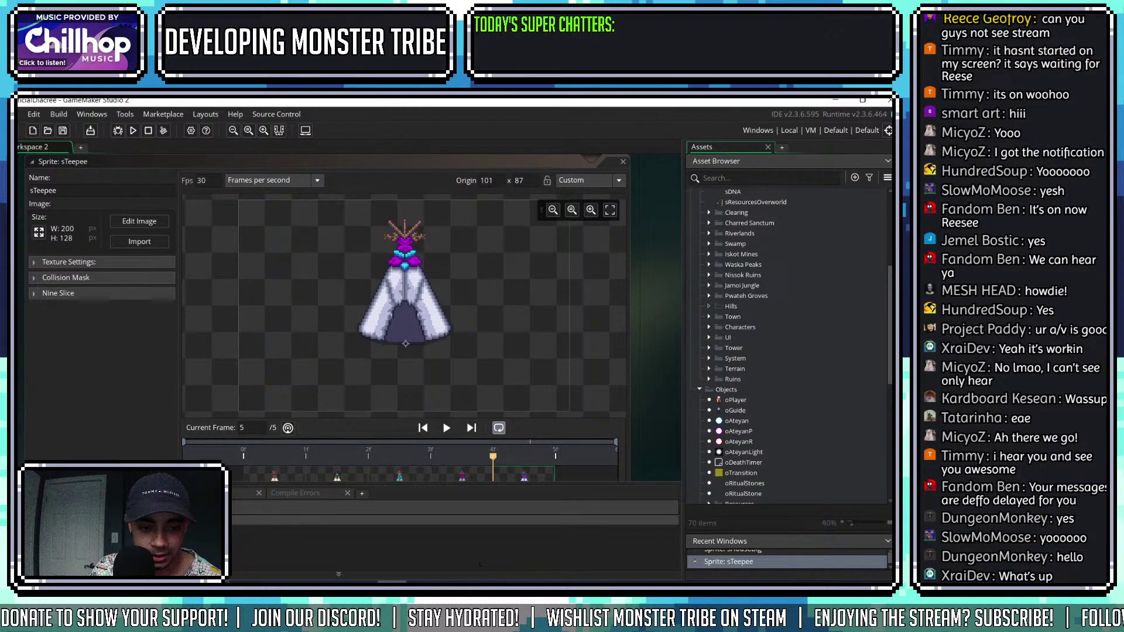
# Switch to Aseprite and look through the monster sprites, ending on the grey stone creature in frame 149.
pyautogui.hotkey('alt', 'Tab')
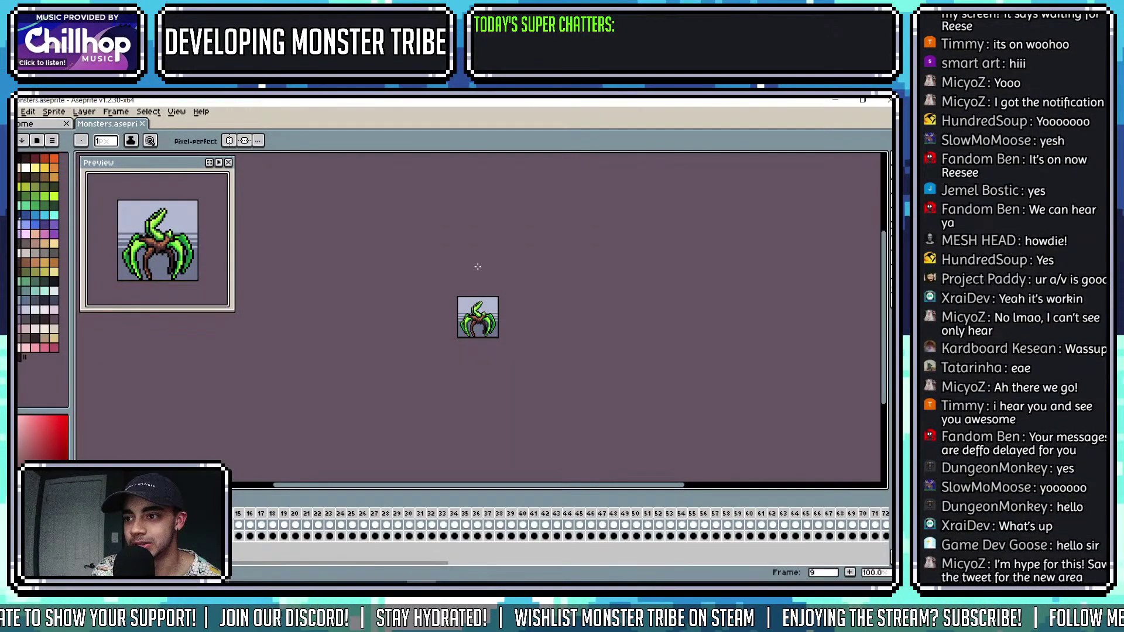
pyautogui.scroll(3, 504, 324)
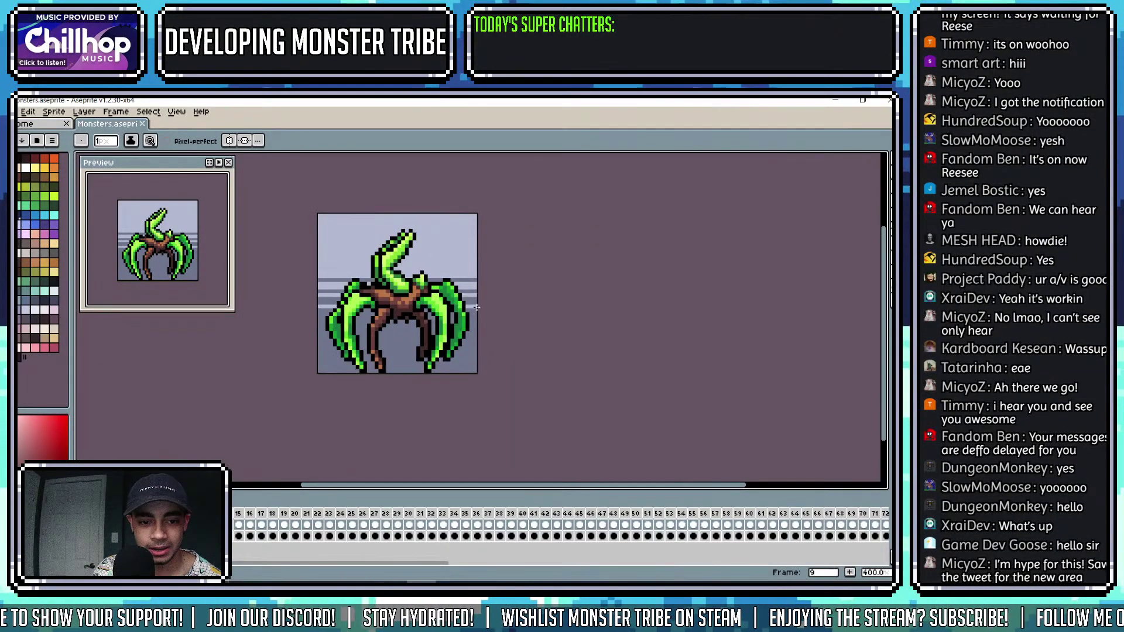
pyautogui.click(805, 520)
pyautogui.scroll(-10, 779, 521)
pyautogui.click(593, 519)
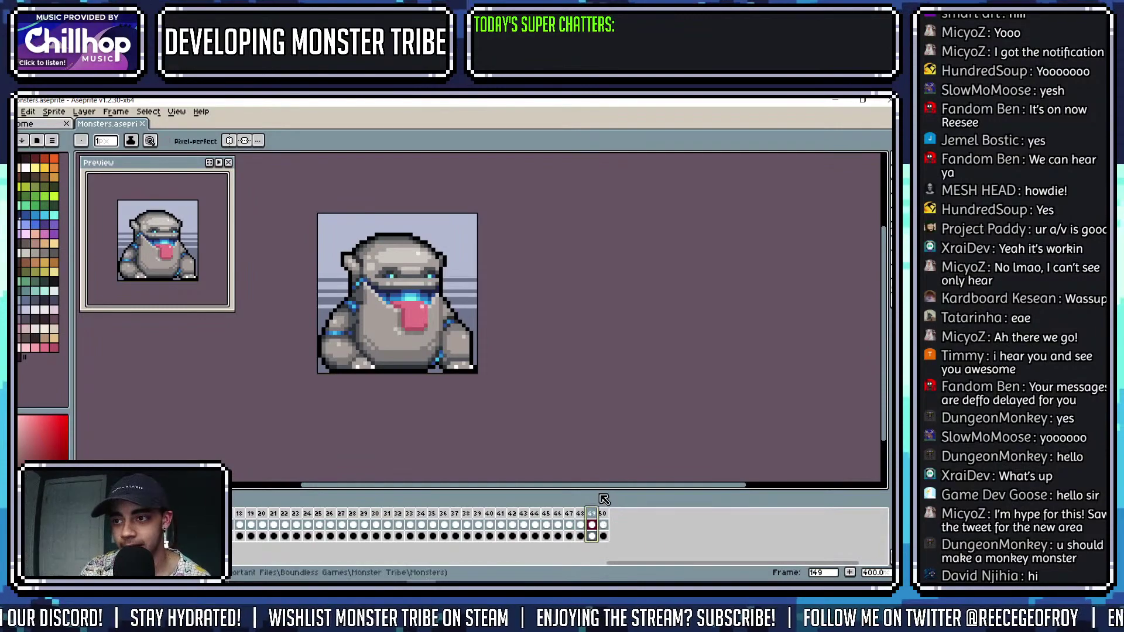
pyautogui.moveTo(489, 302); pyautogui.dragTo(572, 322)
pyautogui.scroll(1, 551, 323)
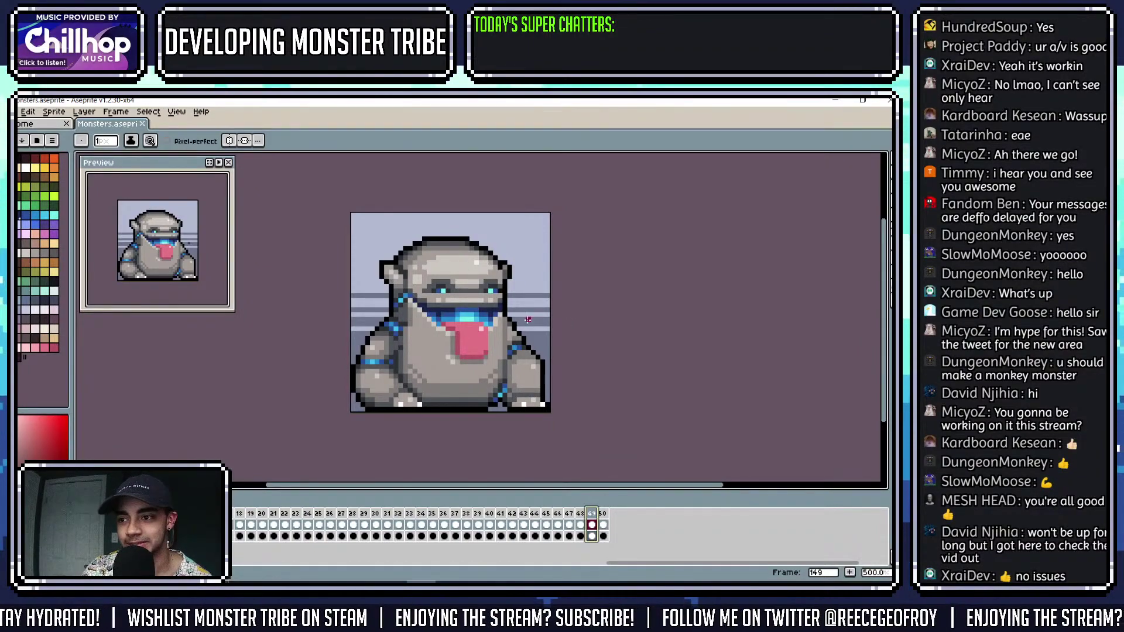
# Switch to GameMaker Studio 2 and run the game.
pyautogui.hotkey('alt', 'Tab')
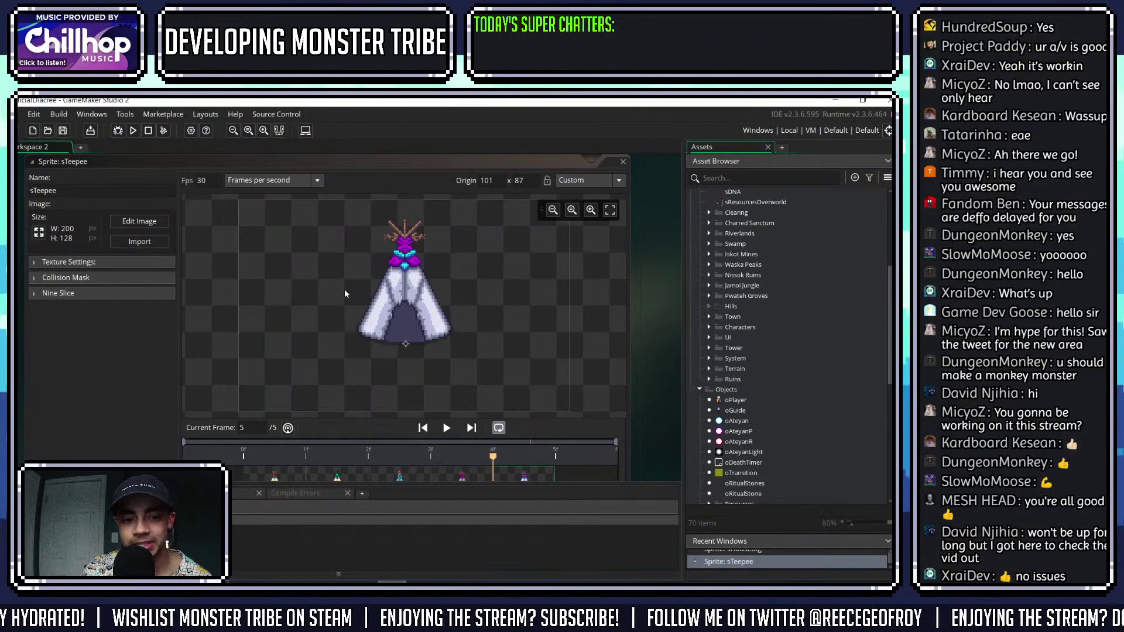
pyautogui.click(132, 131)
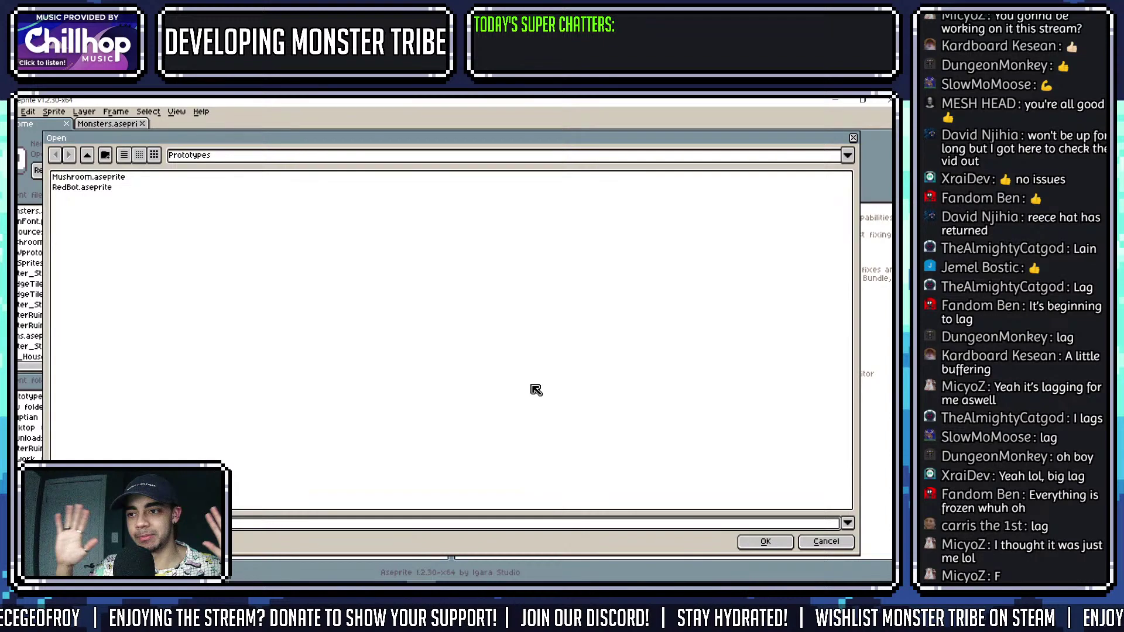
# Open TupeloTree.aseprite from the Zamoi Jungle artwork folder in Aseprite and view the tree's frames.
pyautogui.press('BackSpace')
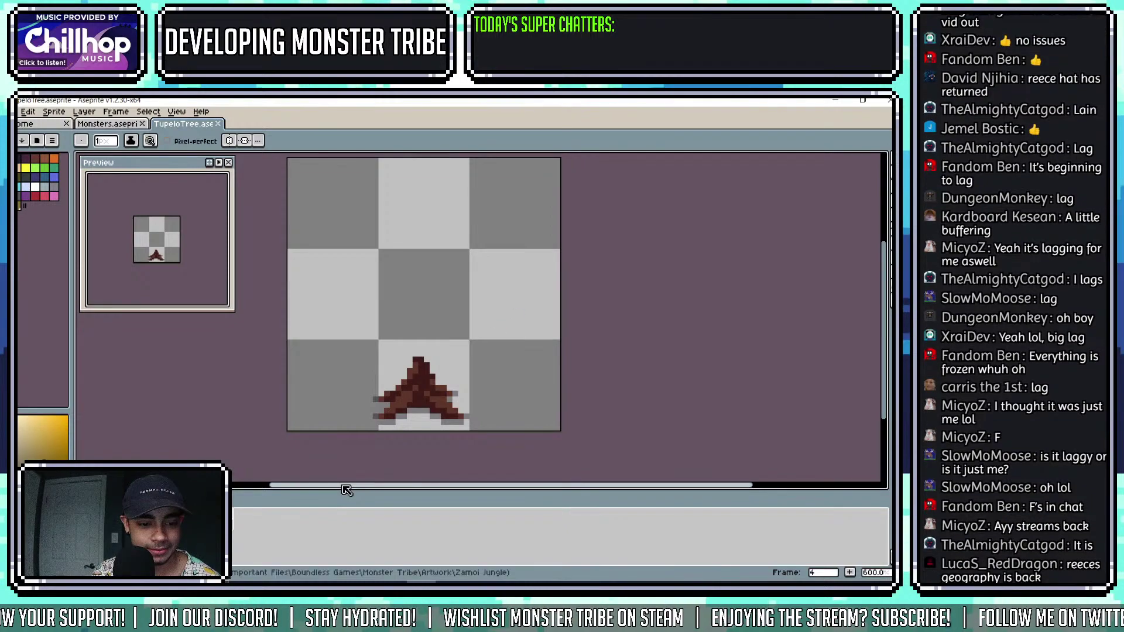
pyautogui.moveTo(348, 486); pyautogui.dragTo(321, 490)
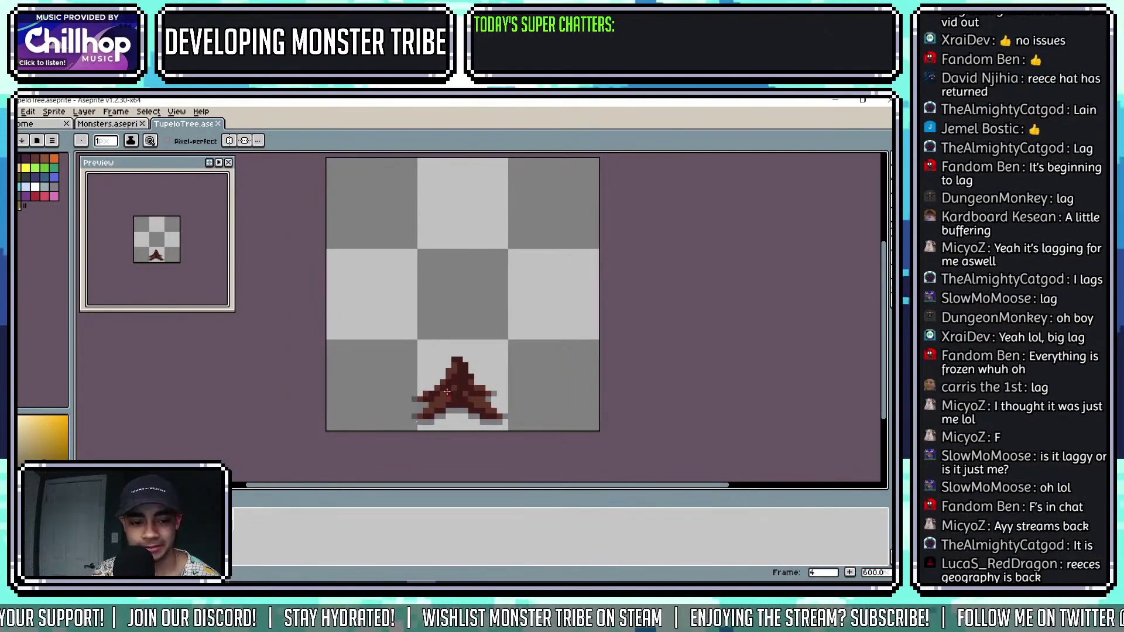
pyautogui.press('Right')
pyautogui.press('Right')
pyautogui.press('Right')
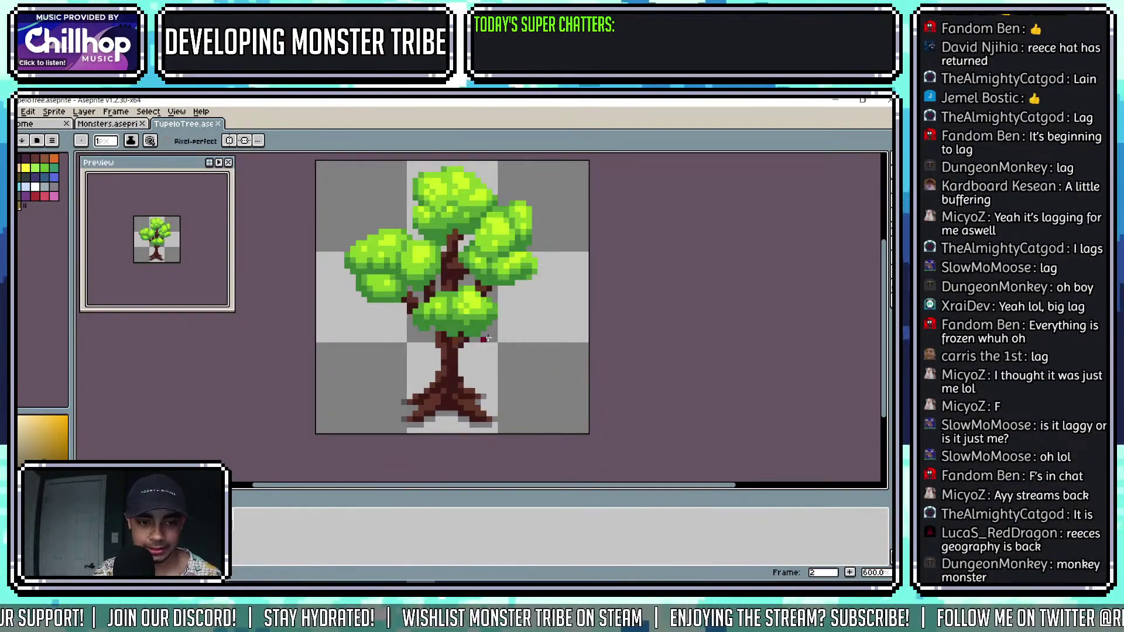
pyautogui.scroll(-2, 491, 348)
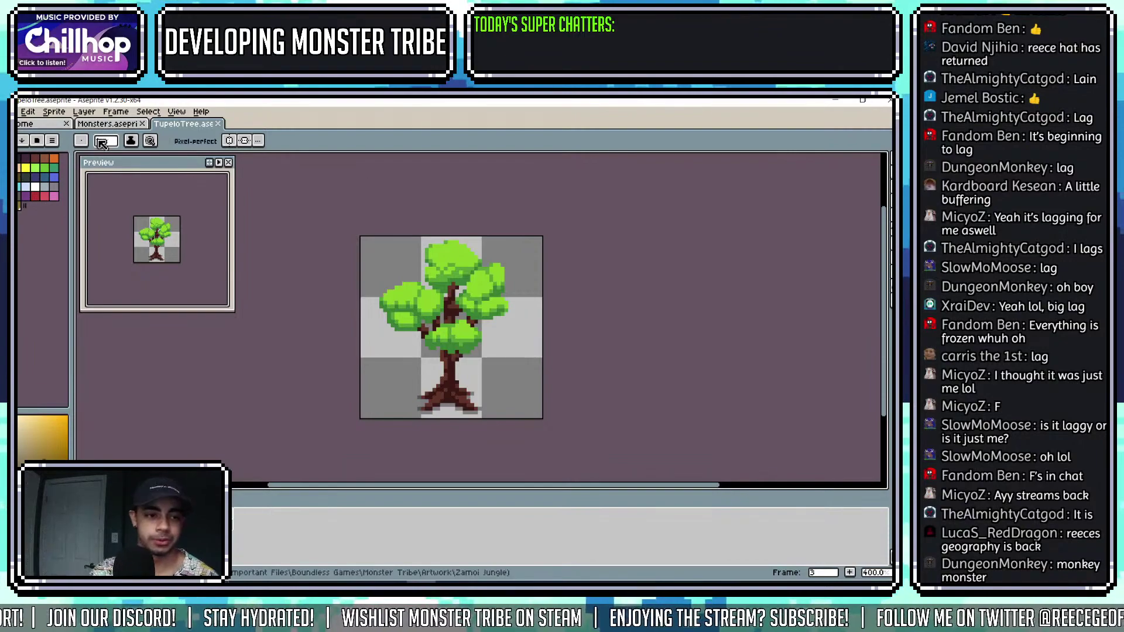
# Browse the Clearing artwork folder for existing sprites and preview Elder Idle.gif.
pyautogui.click(26, 123)
pyautogui.click(49, 155)
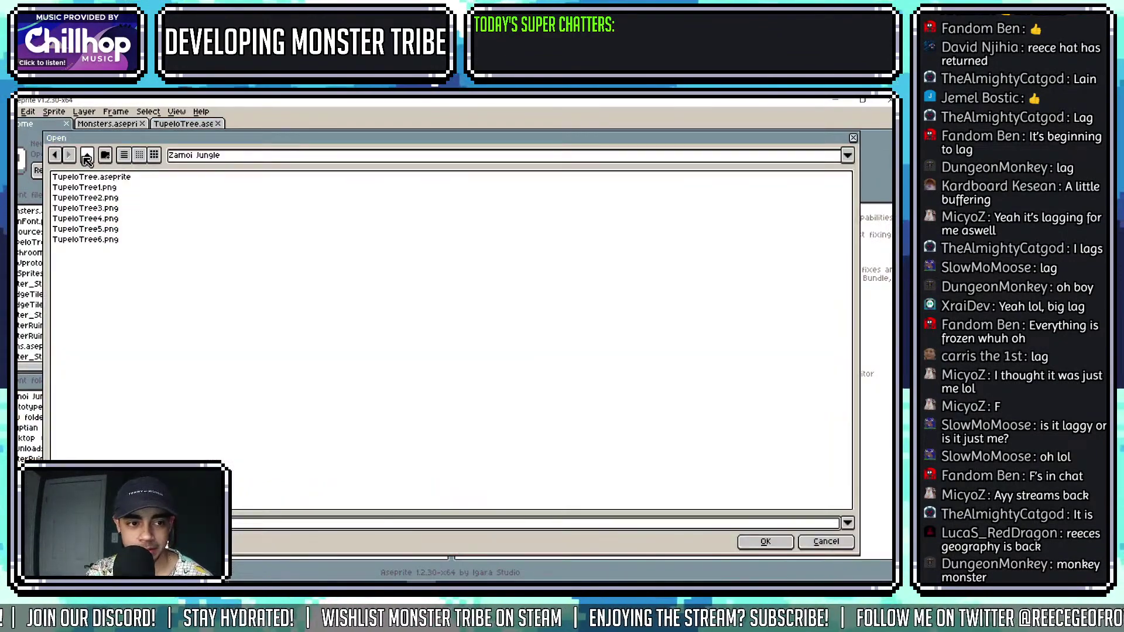
pyautogui.click(86, 157)
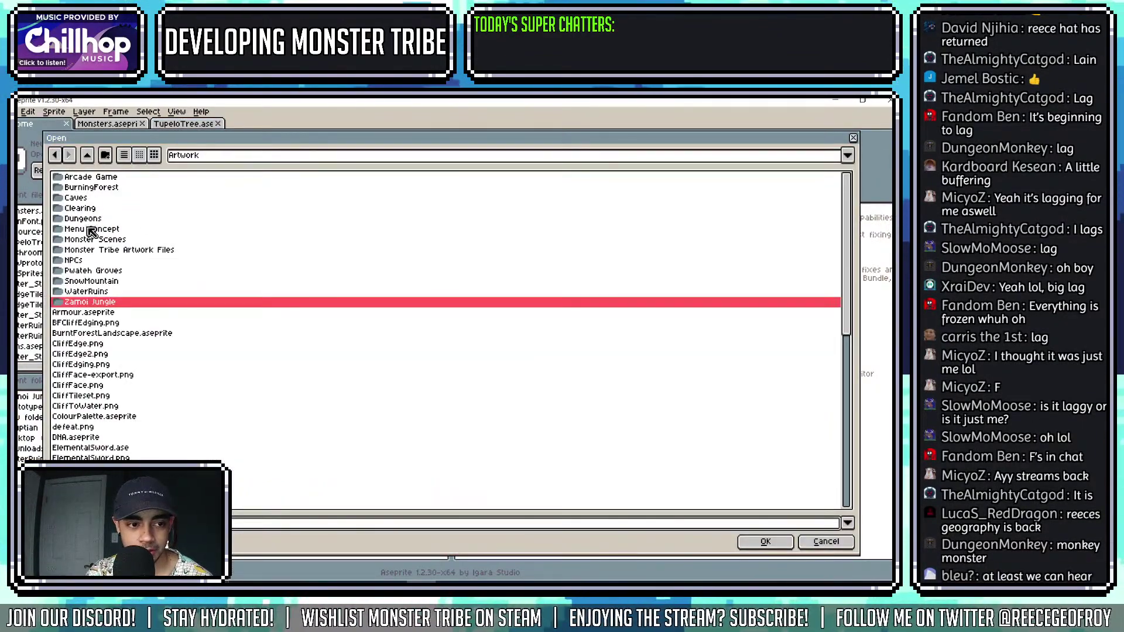
pyautogui.doubleClick(89, 209)
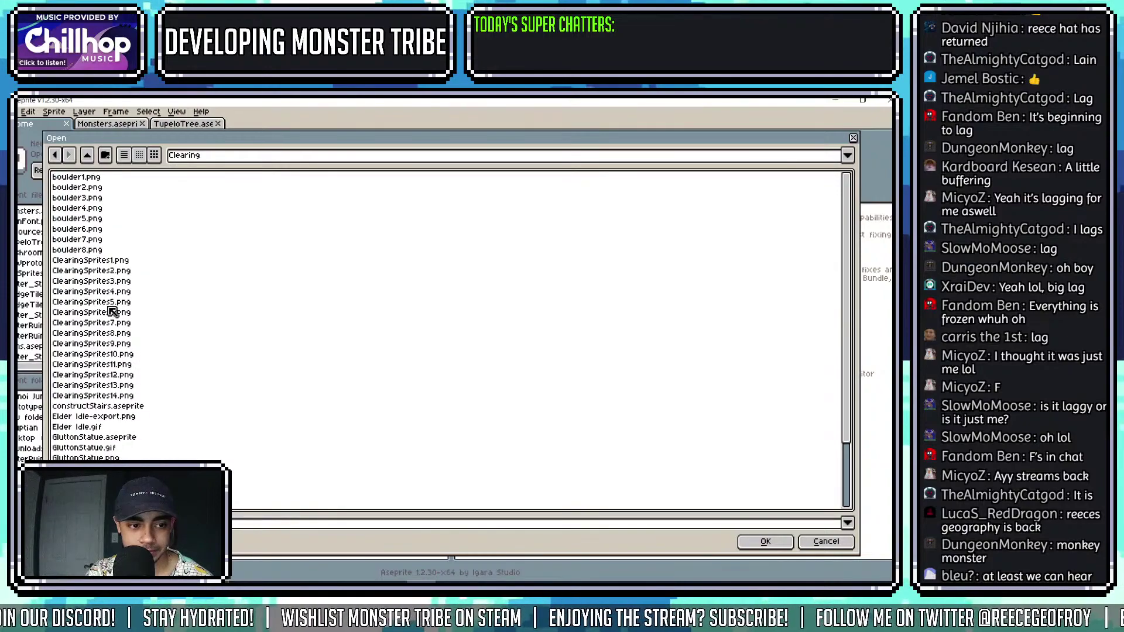
pyautogui.scroll(-3, 111, 312)
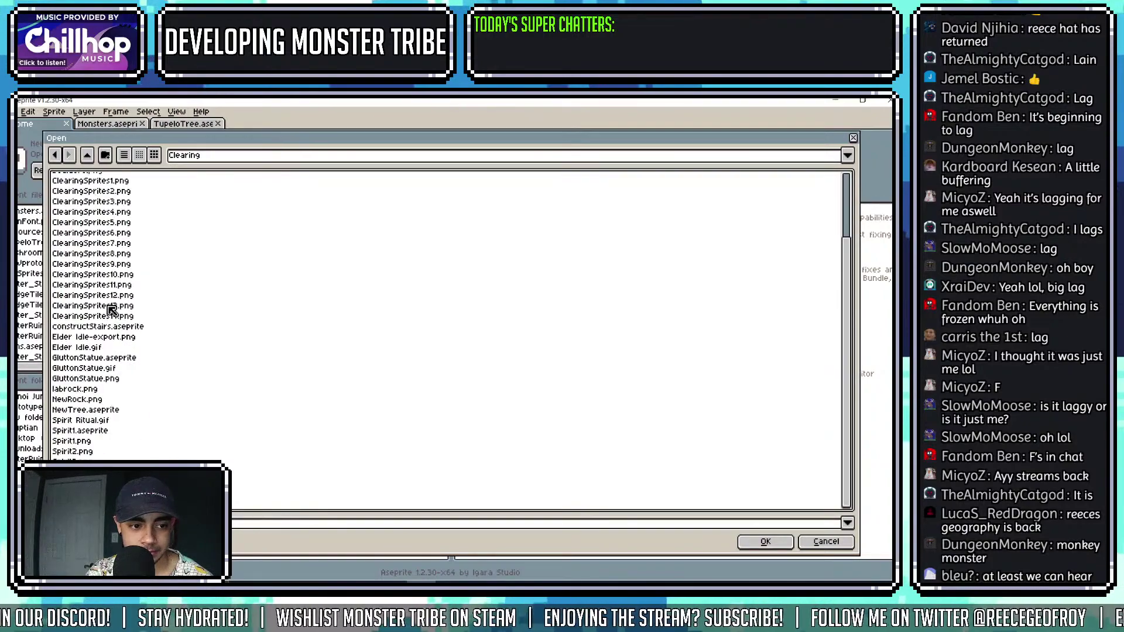
pyautogui.click(96, 350)
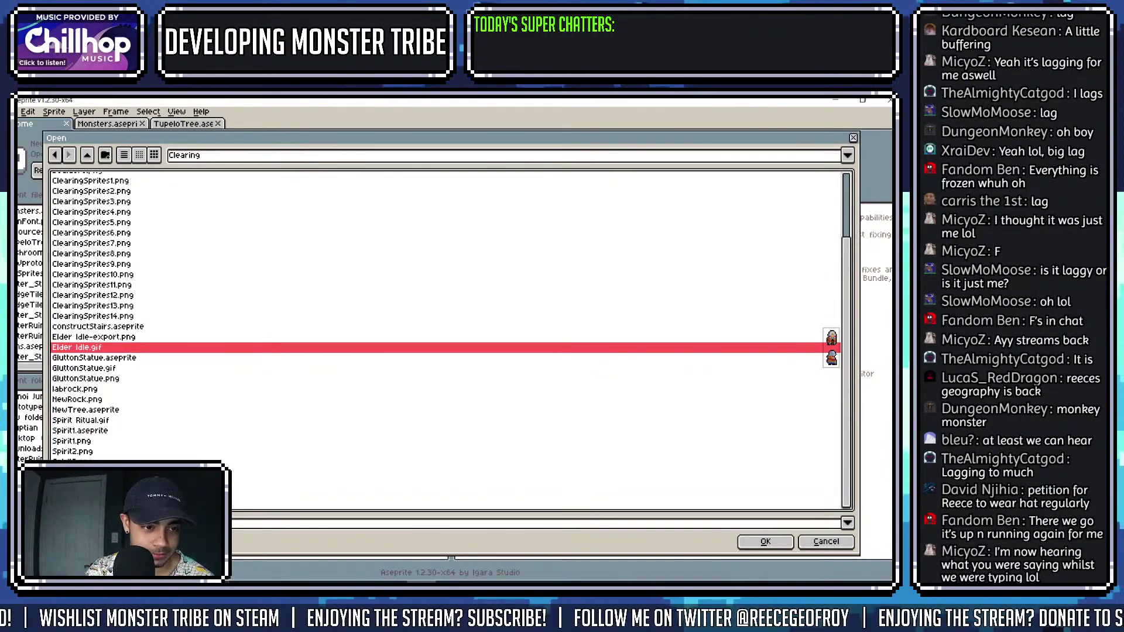
pyautogui.scroll(3, 94, 194)
pyautogui.click(87, 155)
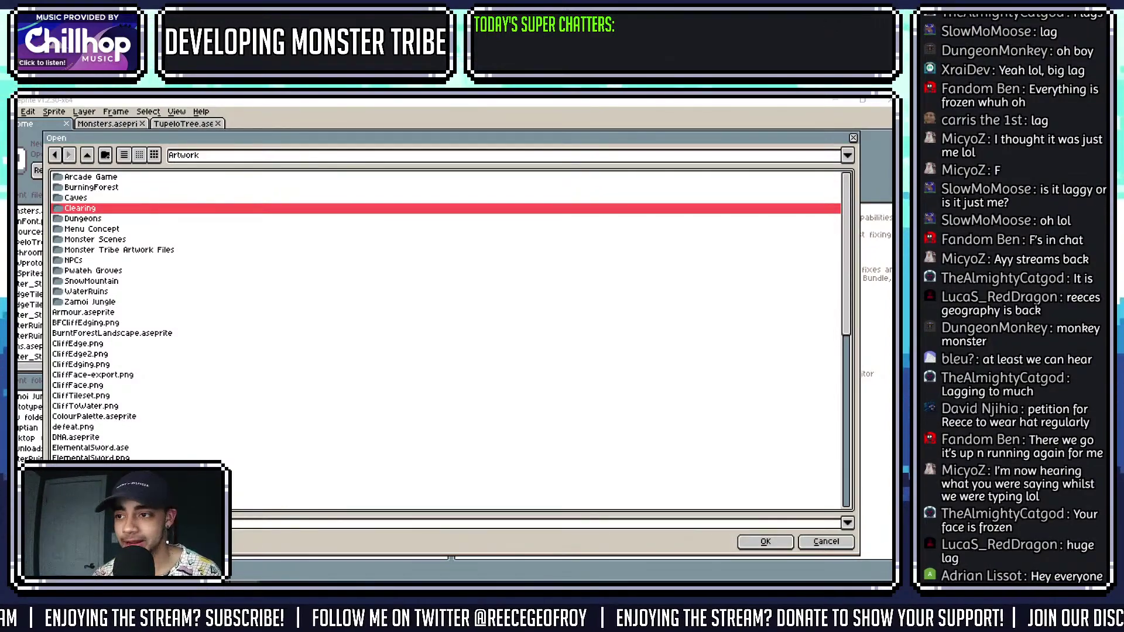
# Browse the WaterRuins, Pwateh Groves and Zamoi Jungle artwork folders, cancel the file selection and return to the TupeloTree sprite.
pyautogui.doubleClick(88, 291)
pyautogui.click(85, 313)
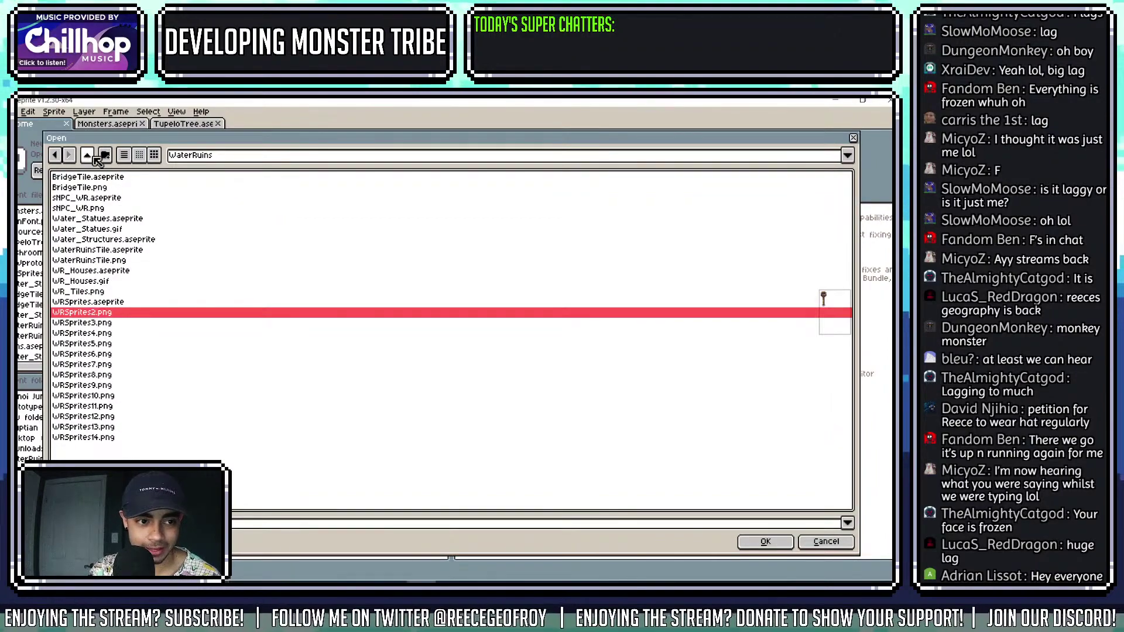
pyautogui.click(91, 156)
pyautogui.doubleClick(93, 270)
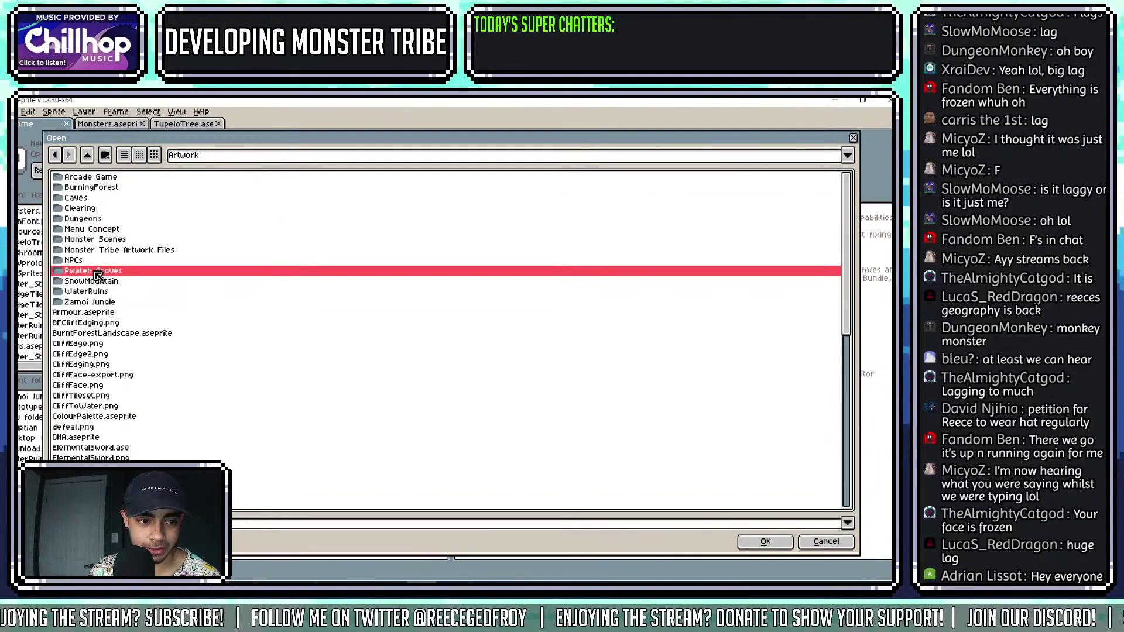
pyautogui.click(87, 156)
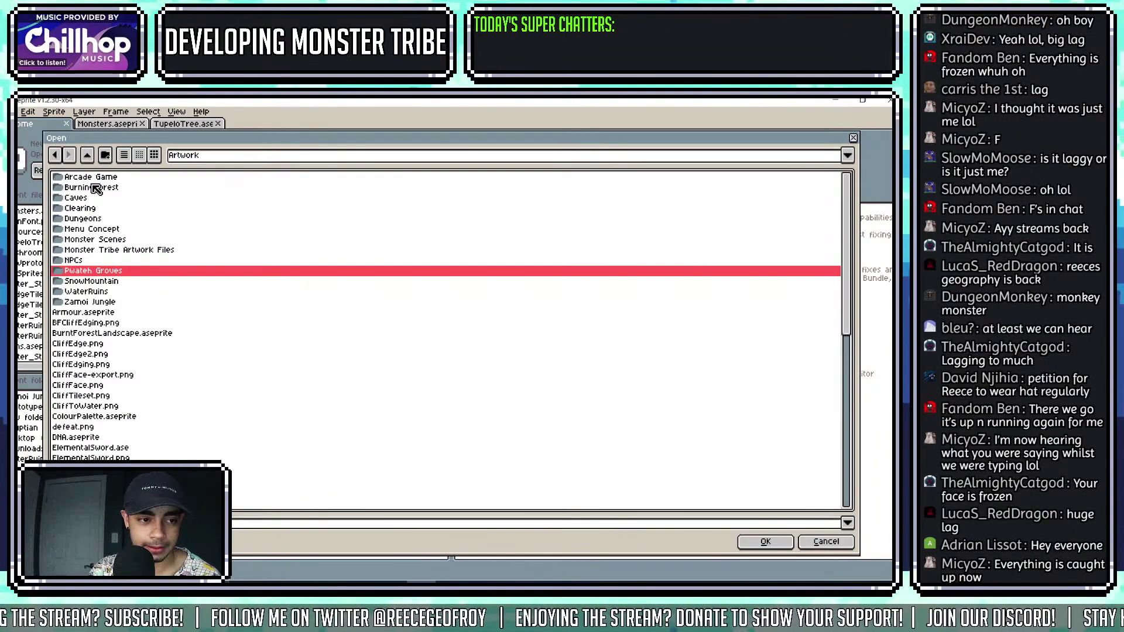
pyautogui.doubleClick(94, 303)
pyautogui.click(93, 233)
pyautogui.click(86, 156)
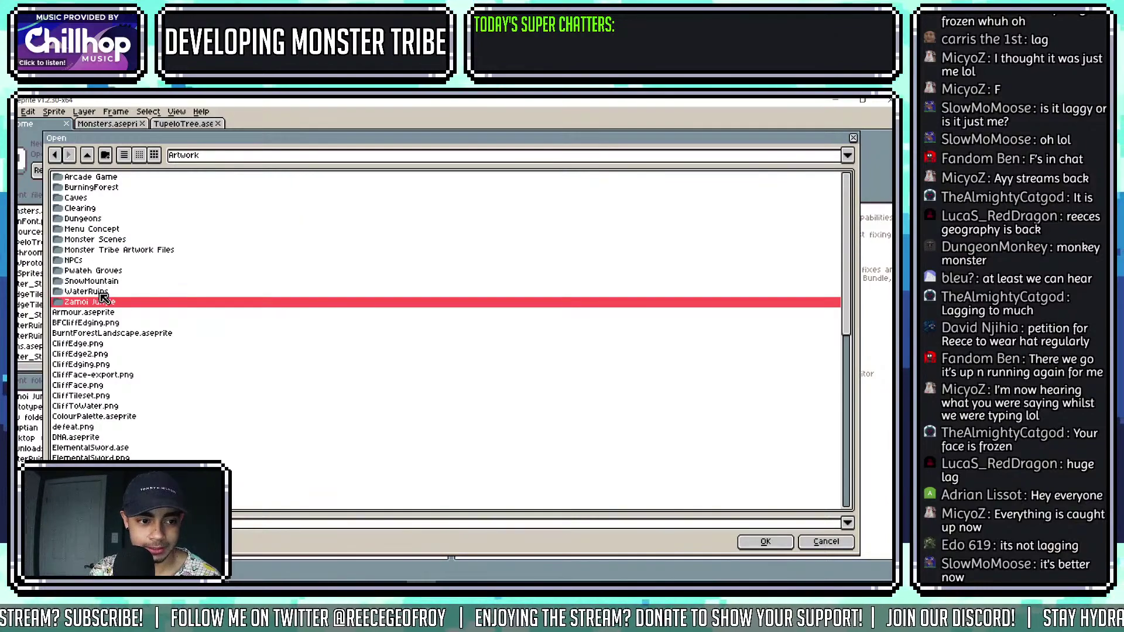
pyautogui.scroll(-10, 115, 414)
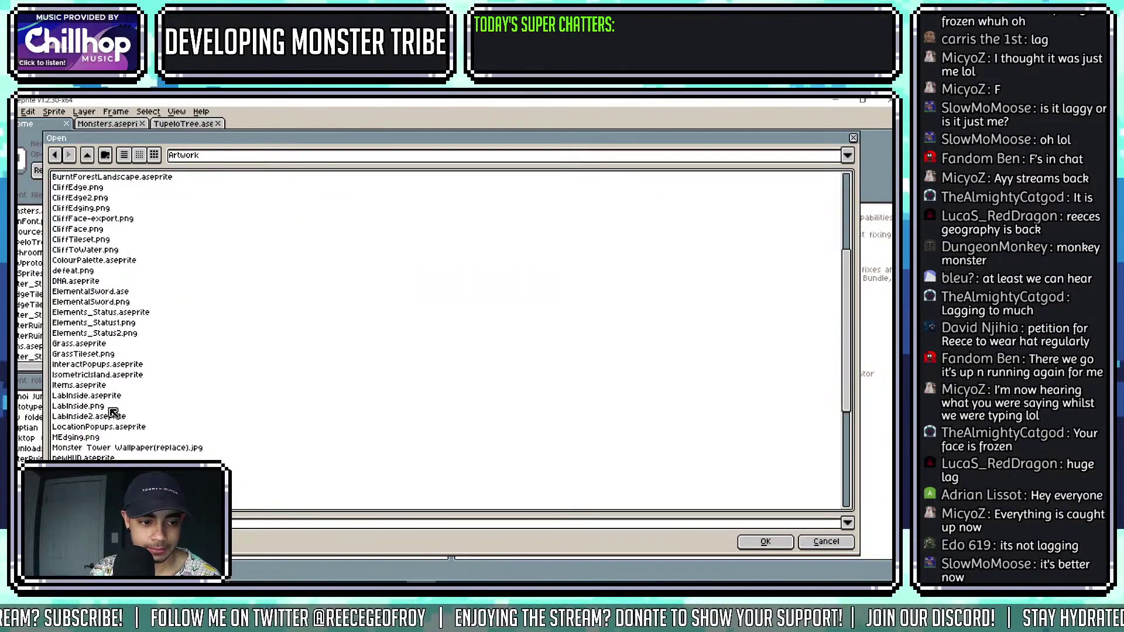
pyautogui.scroll(10, 117, 433)
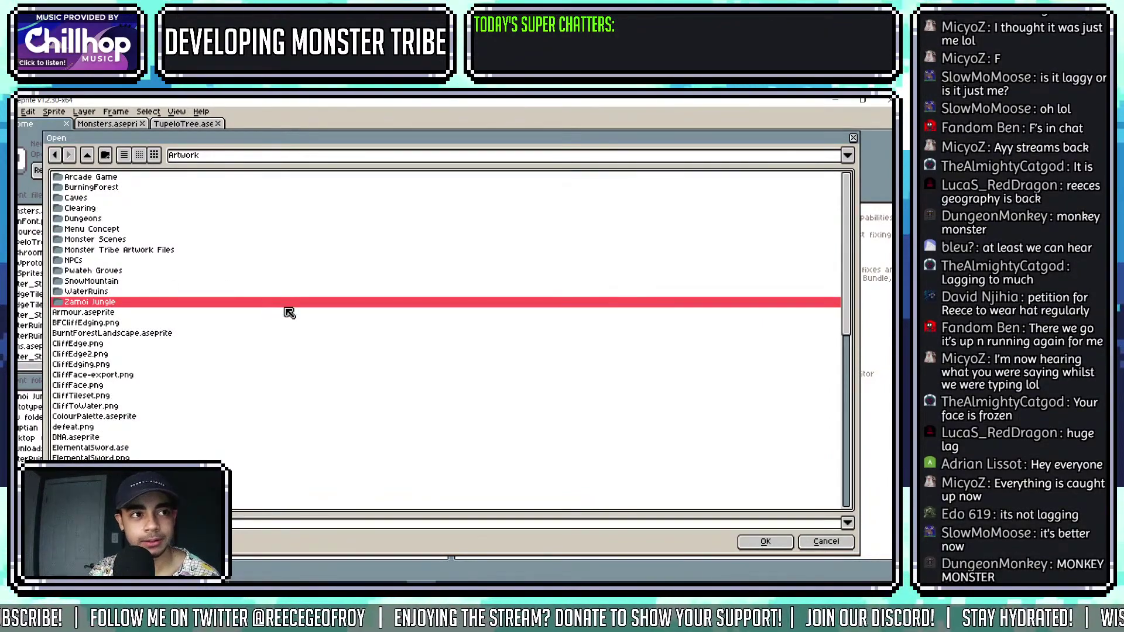
pyautogui.click(825, 541)
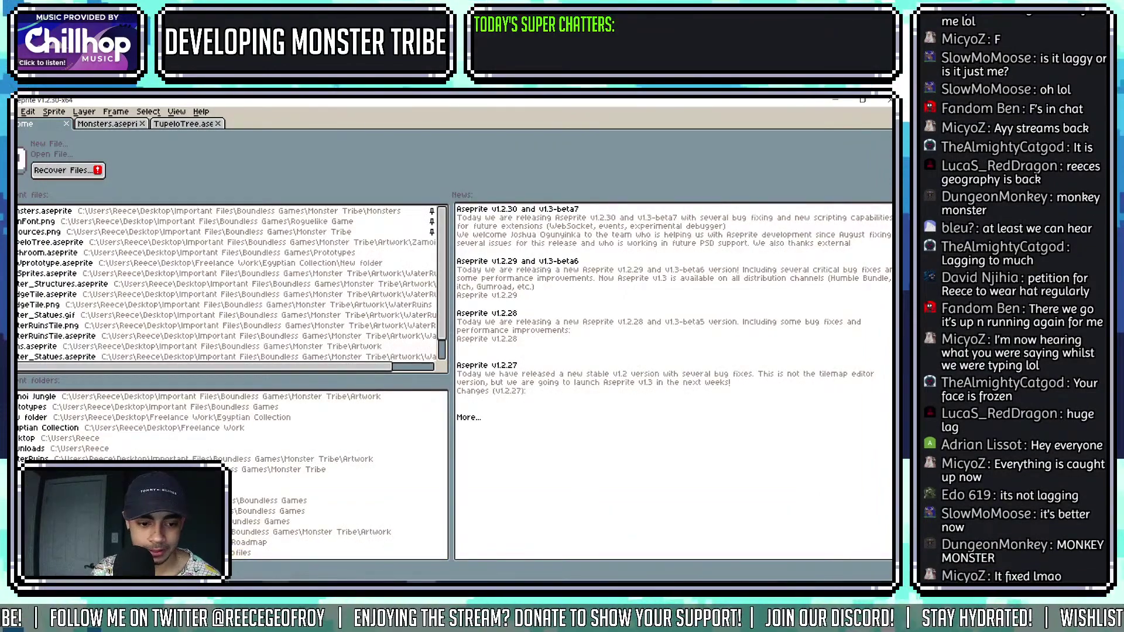
pyautogui.click(170, 125)
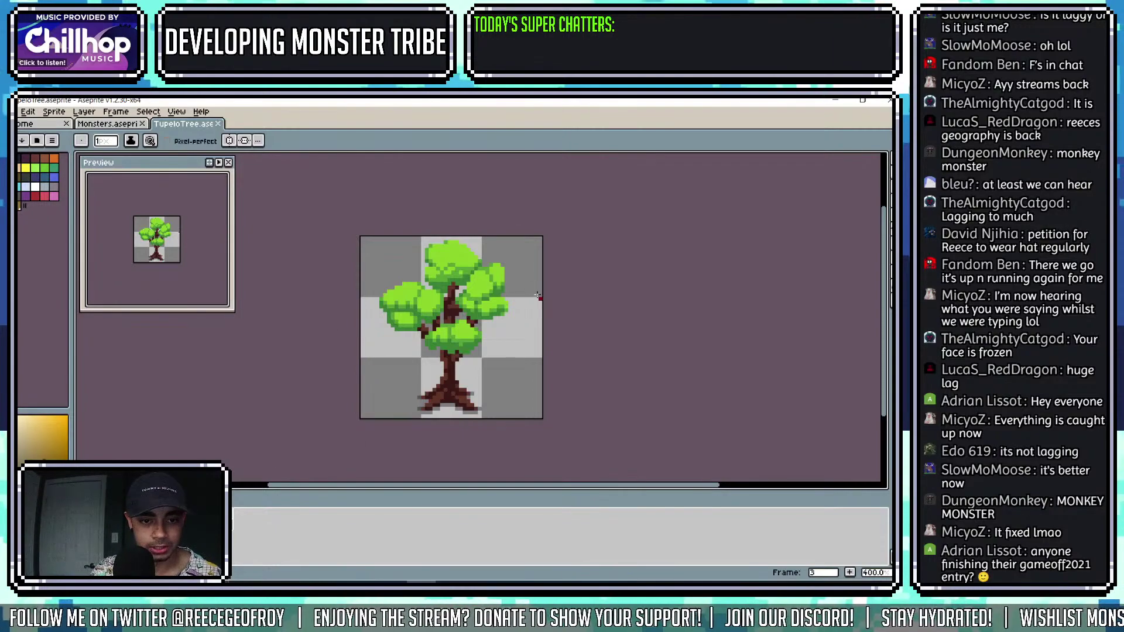
# Create a new 72 × 72 px sprite with a transparent background.
pyautogui.click(42, 126)
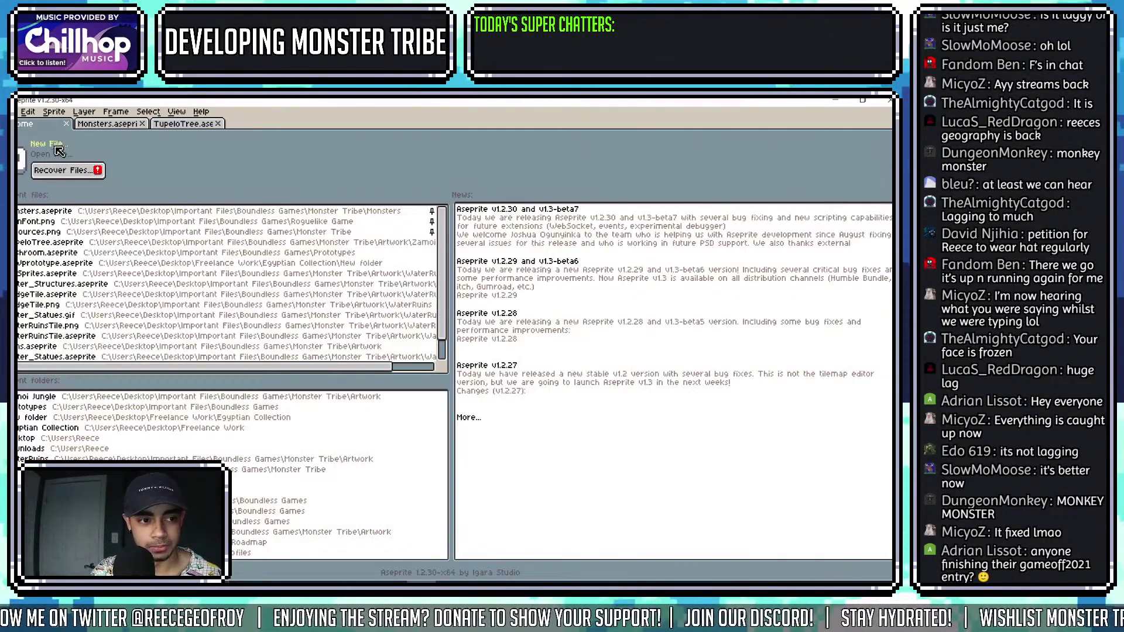
pyautogui.click(57, 145)
pyautogui.write('72')
pyautogui.press('Tab')
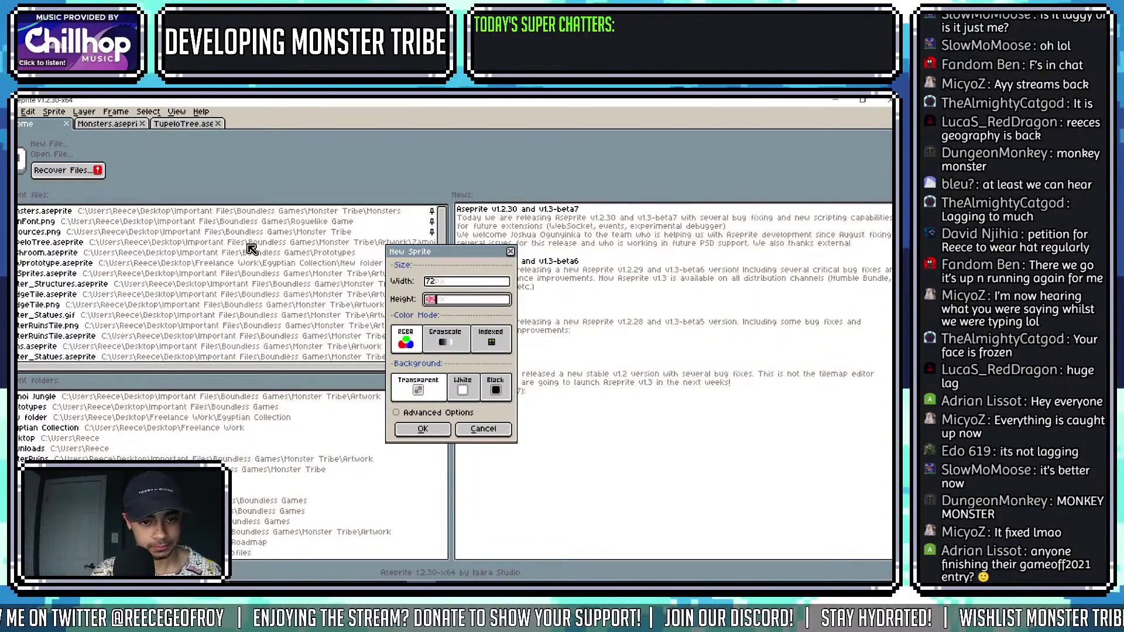
pyautogui.write('72')
pyautogui.press('Return')
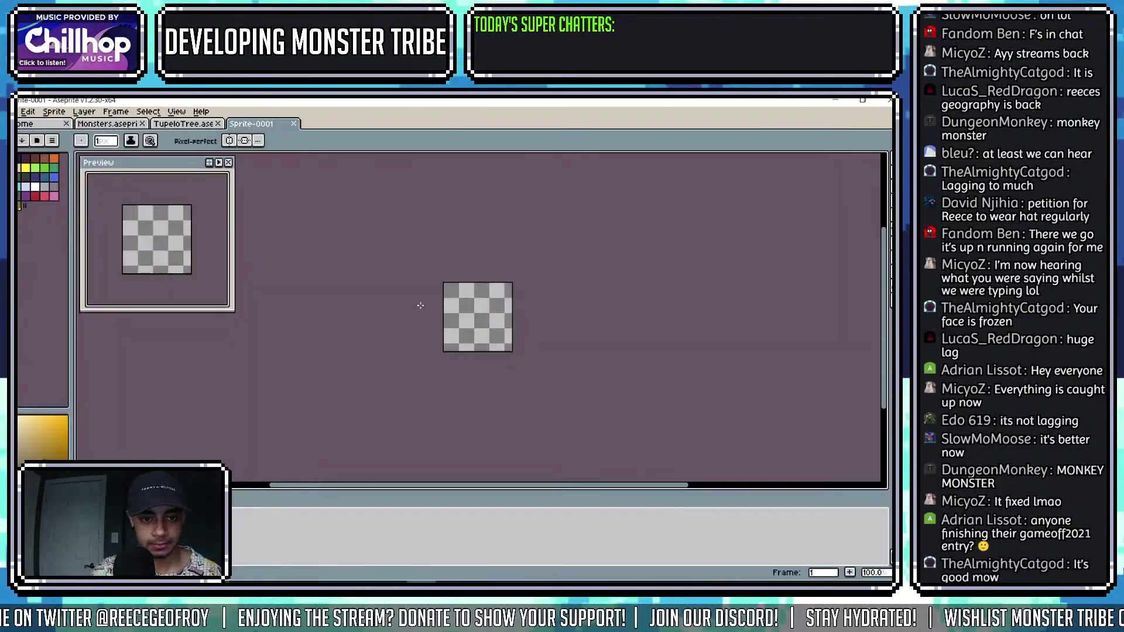
# Using the TupeloTree trunk's dark brown, sketch a thin curved tree trunk with forked upper branches in the new sprite.
pyautogui.click(187, 123)
pyautogui.scroll(1, 499, 404)
pyautogui.moveTo(487, 360); pyautogui.dragTo(494, 370)
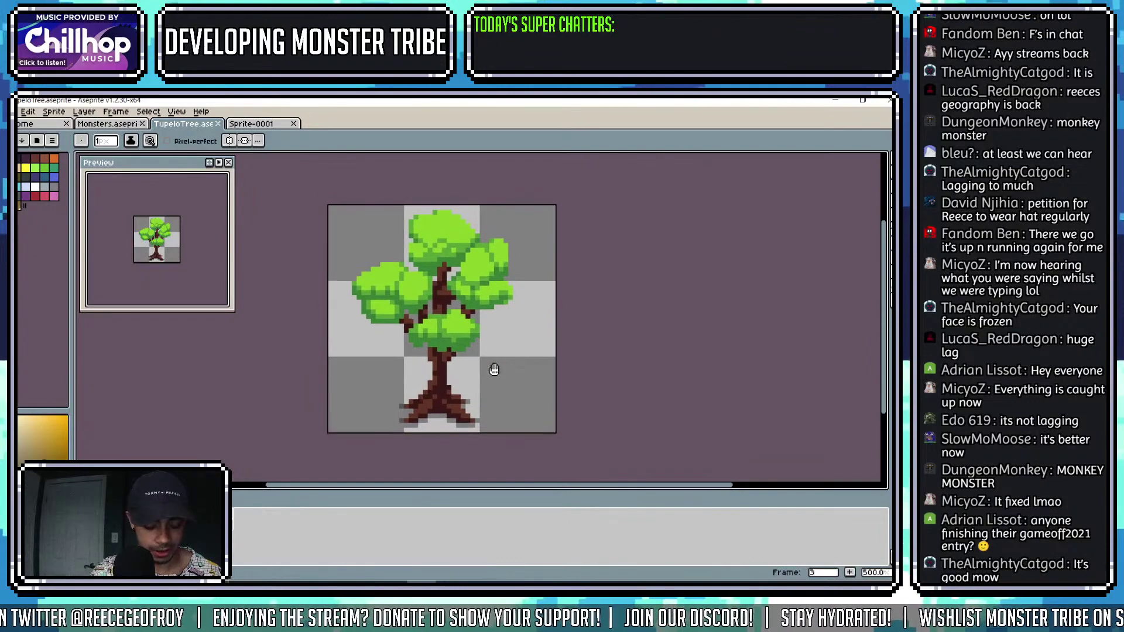
pyautogui.click(264, 124)
pyautogui.scroll(3, 476, 333)
pyautogui.moveTo(446, 367)
pyautogui.mouseDown()
pyautogui.moveTo(414, 413)
pyautogui.moveTo(457, 345)
pyautogui.moveTo(462, 214)
pyautogui.moveTo(454, 288)
pyautogui.moveTo(446, 243)
pyautogui.moveTo(445, 268)
pyautogui.moveTo(424, 236)
pyautogui.moveTo(412, 247)
pyautogui.moveTo(442, 290)
pyautogui.mouseUp()
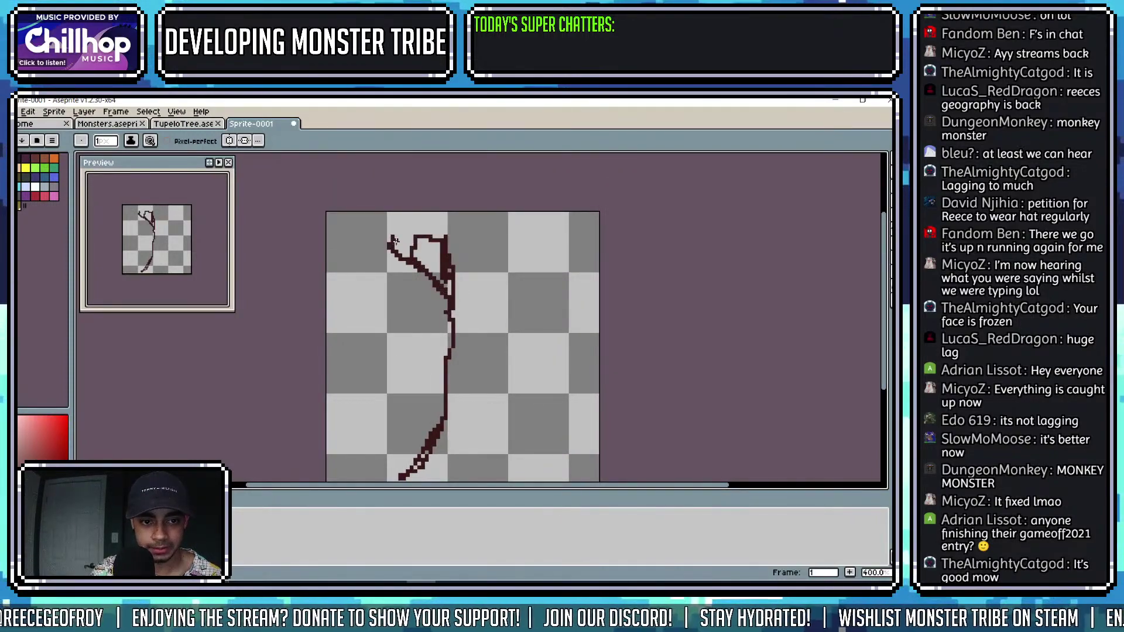
pyautogui.moveTo(395, 240); pyautogui.dragTo(449, 332)
# Erase the upper branch loop above the trunk with the Eraser, keeping the branch that leans outward.
pyautogui.press('e')
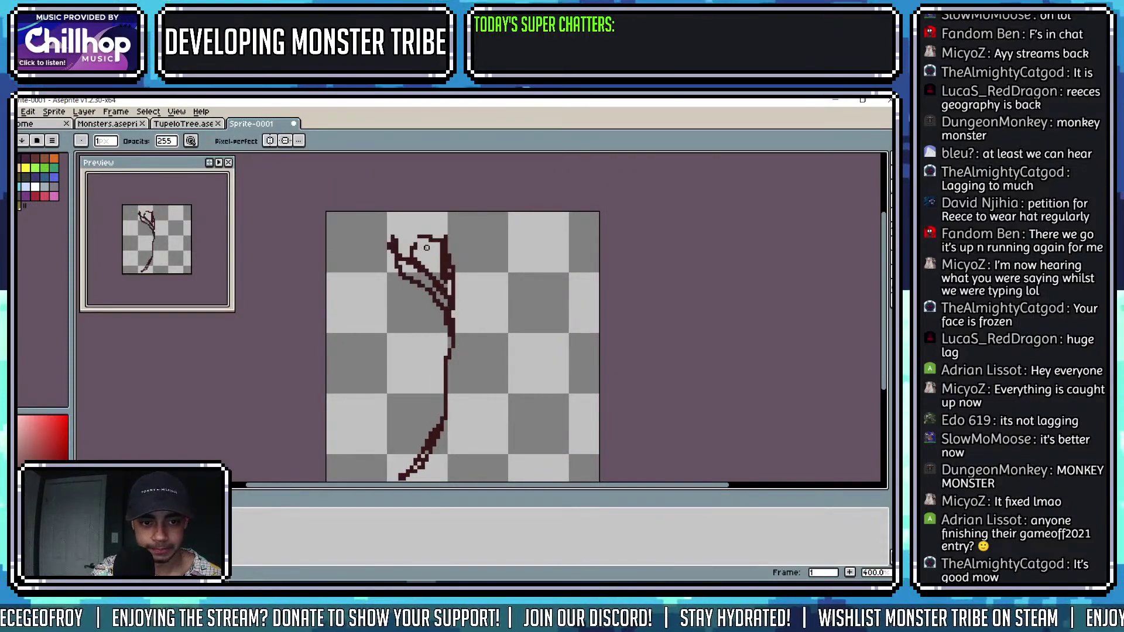
pyautogui.moveTo(419, 236); pyautogui.dragTo(459, 275)
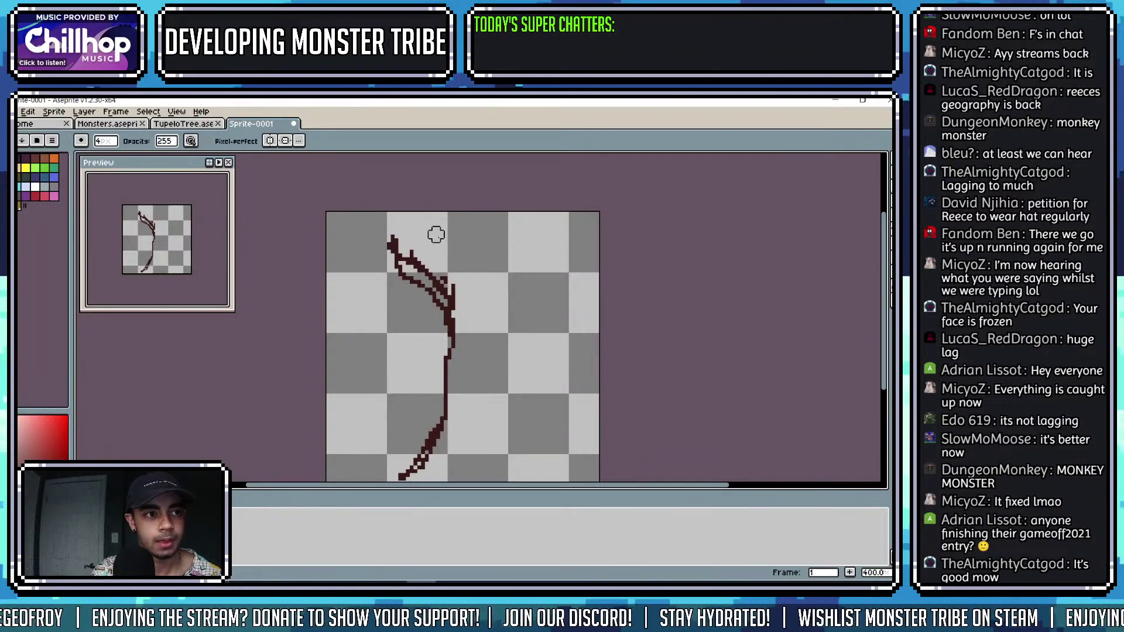
pyautogui.press('XF86AudioLowerVolume')
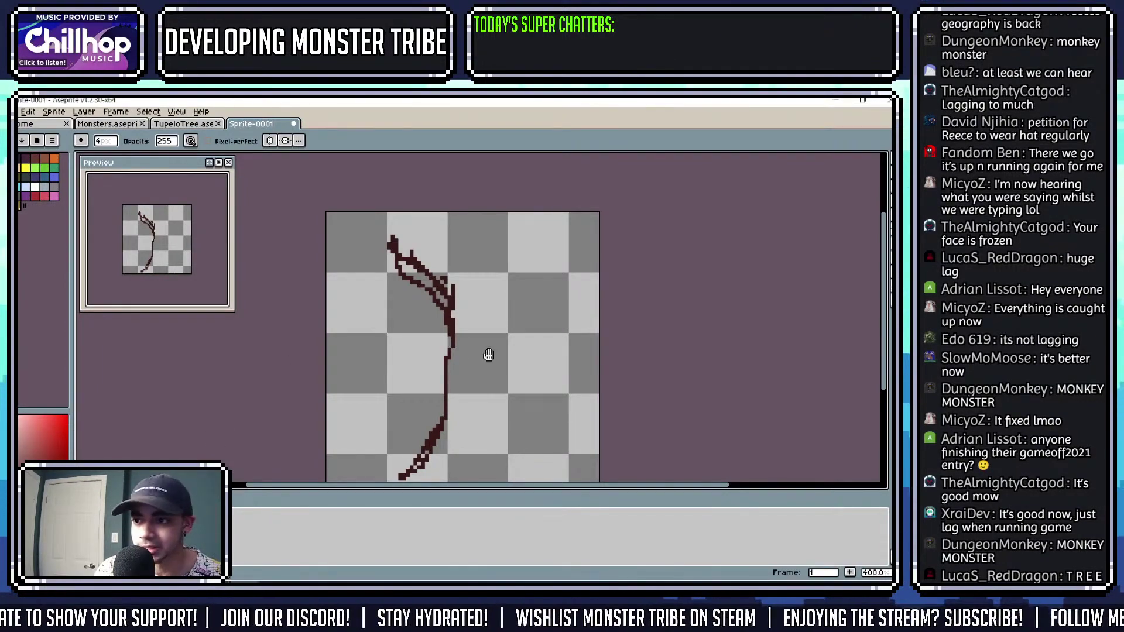
# Paint thick, spreading roots on both sides of the trunk's base with a 2 px dark brown brush.
pyautogui.moveTo(489, 353); pyautogui.dragTo(482, 349)
pyautogui.press('e')
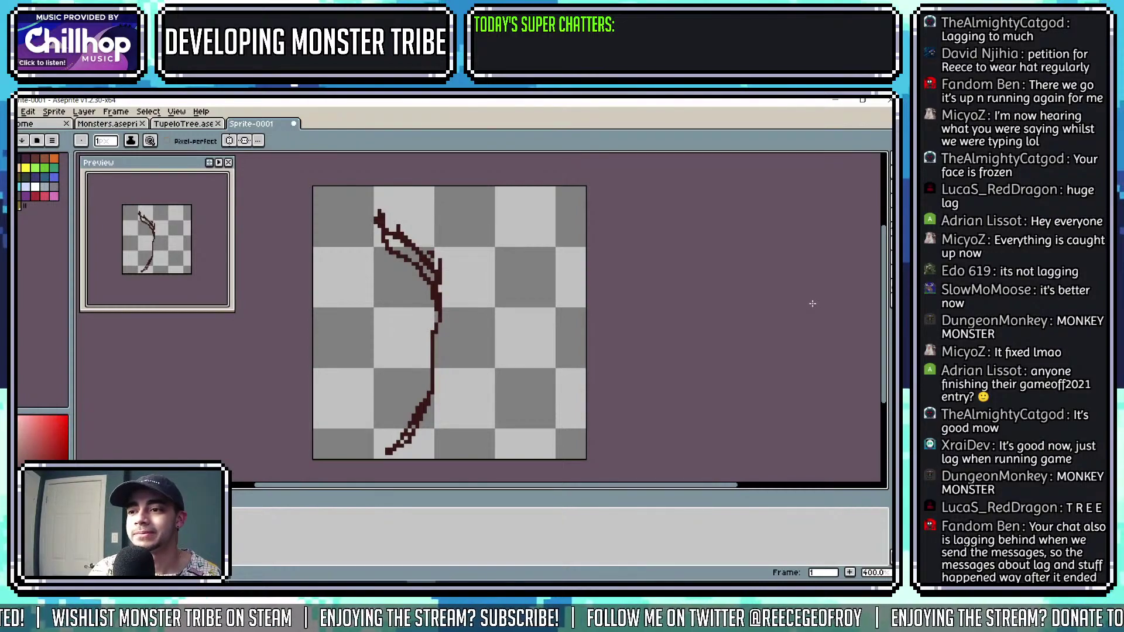
pyautogui.scroll(1, 496, 288)
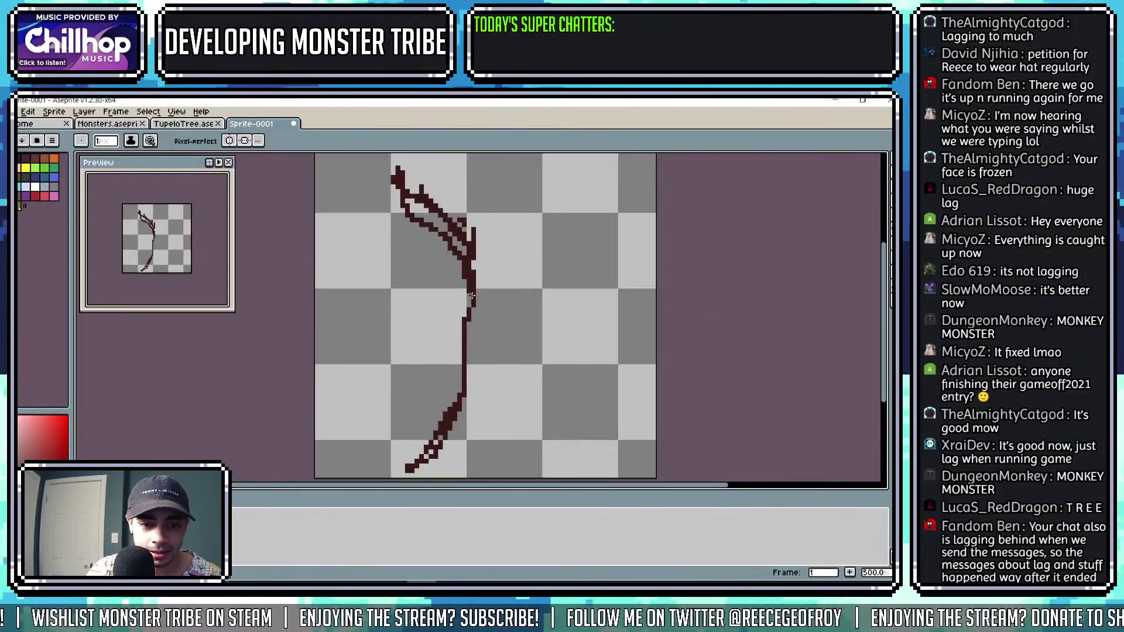
pyautogui.scroll(-3, 462, 349)
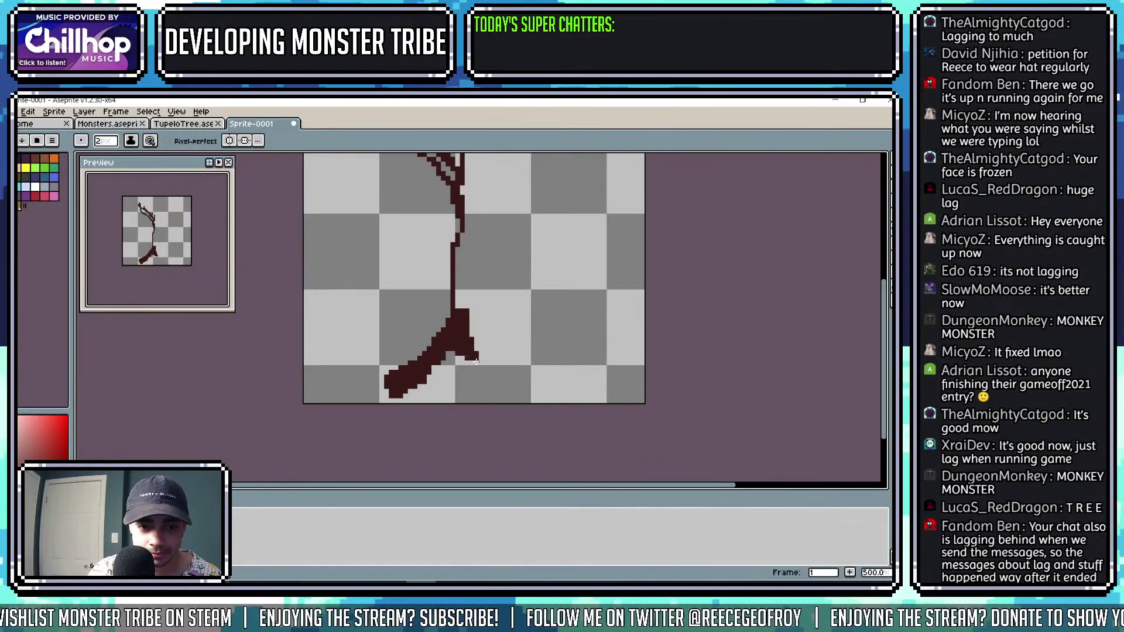
pyautogui.moveTo(477, 362); pyautogui.dragTo(479, 359)
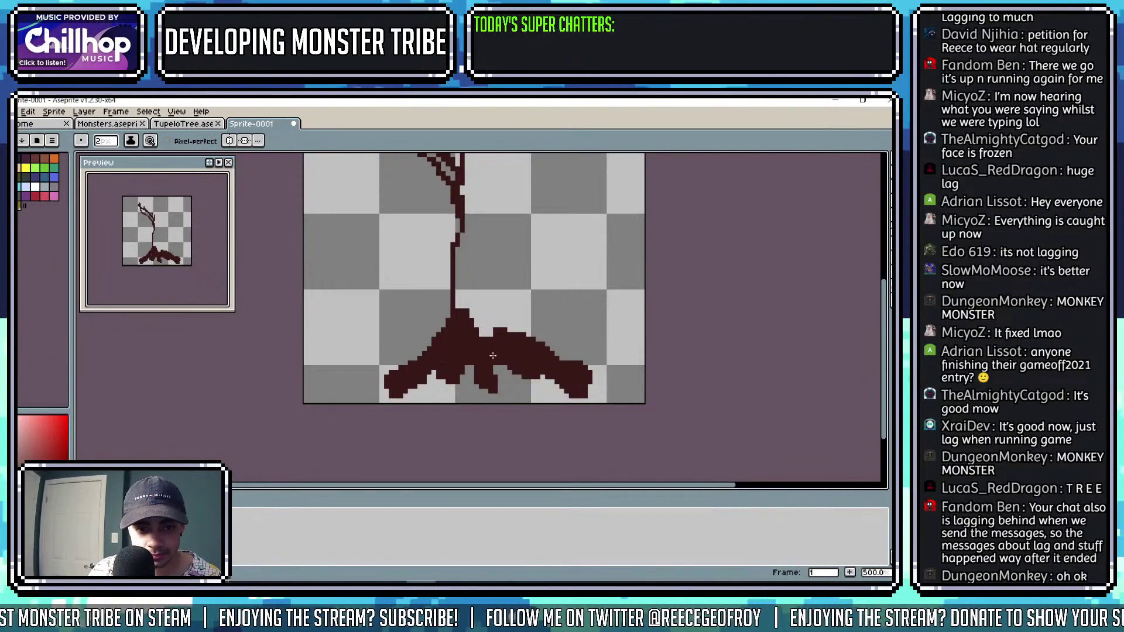
# Build the trunk up into a thick, solid dark brown shape from the roots to the branch fork.
pyautogui.moveTo(493, 282); pyautogui.dragTo(479, 241)
pyautogui.scroll(2, 481, 300)
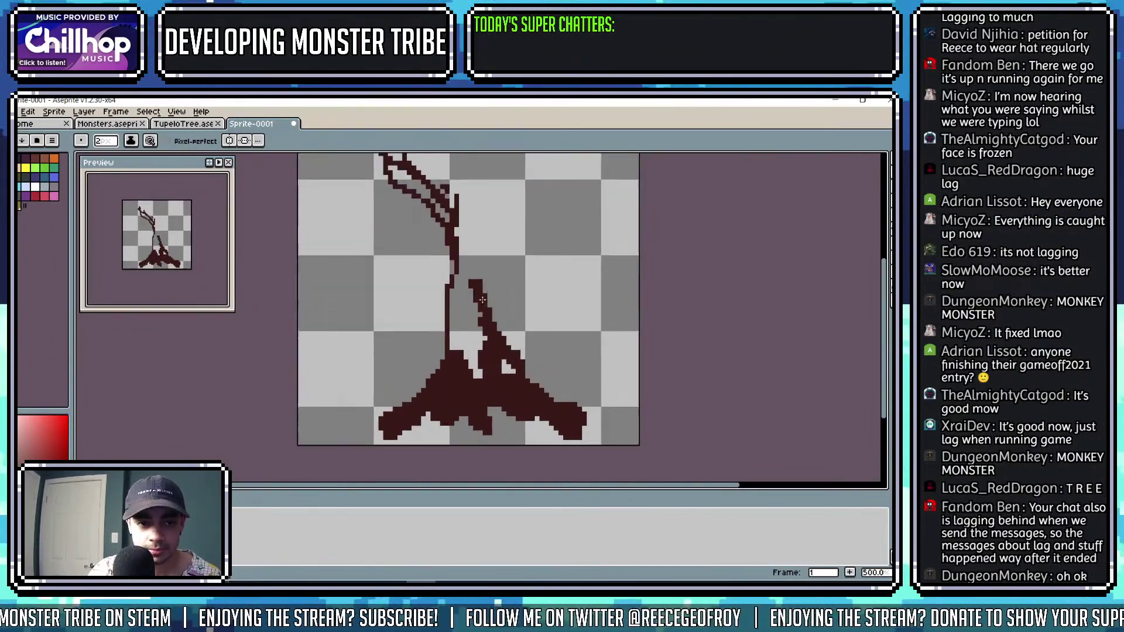
pyautogui.scroll(3, 483, 264)
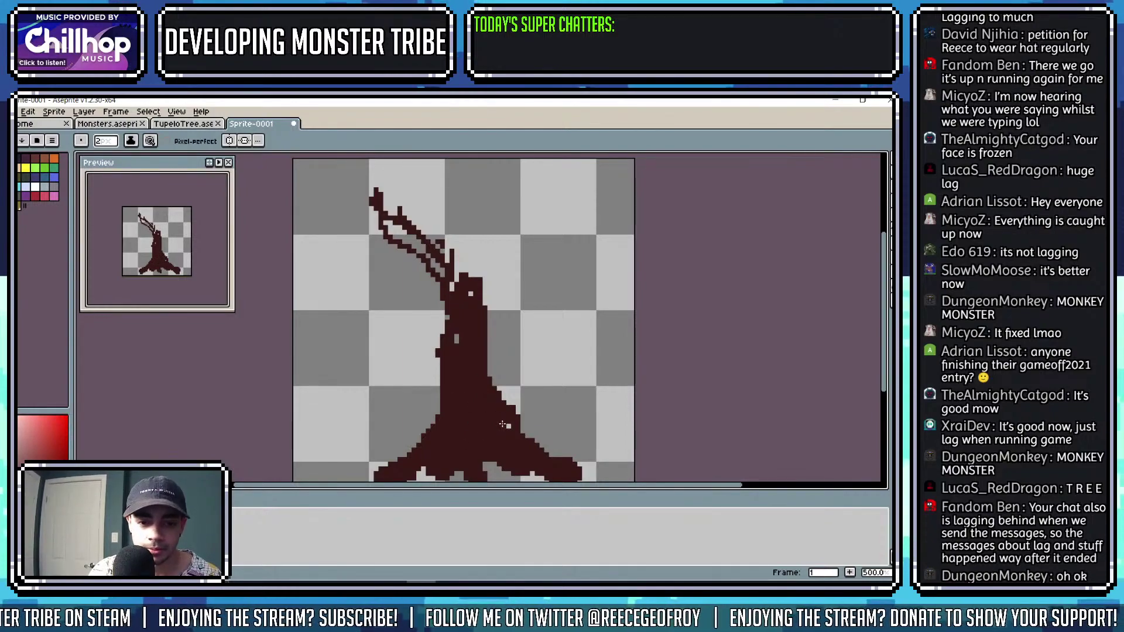
# Fill in and trim the leaning upper-left branch, and paint an upright branch beside it on the trunk's top.
pyautogui.scroll(1, 510, 425)
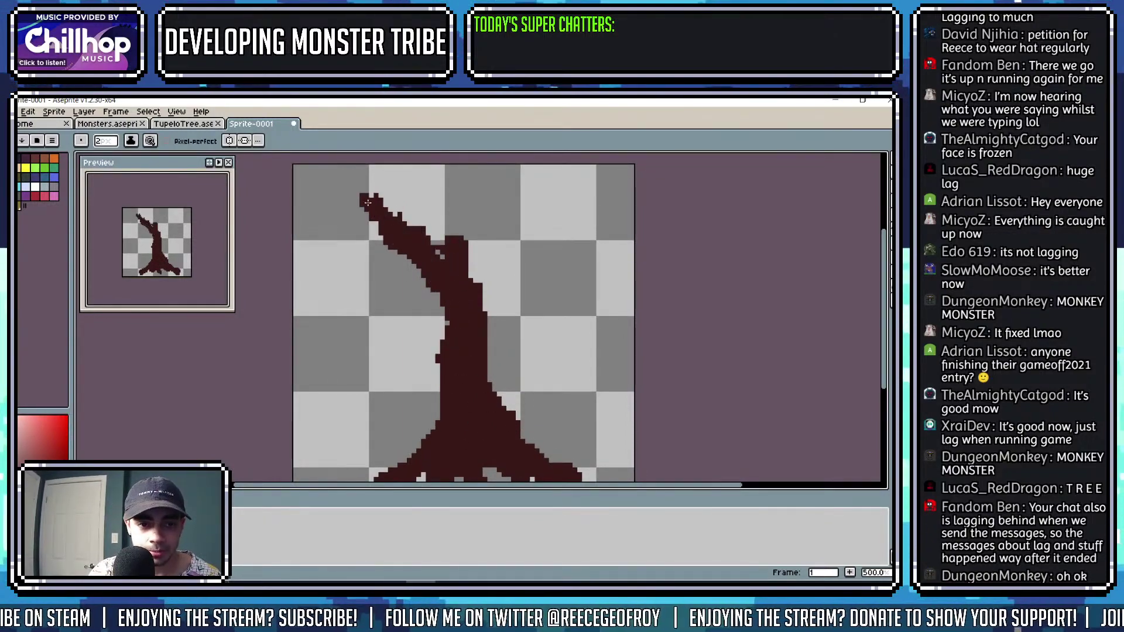
pyautogui.press('b')
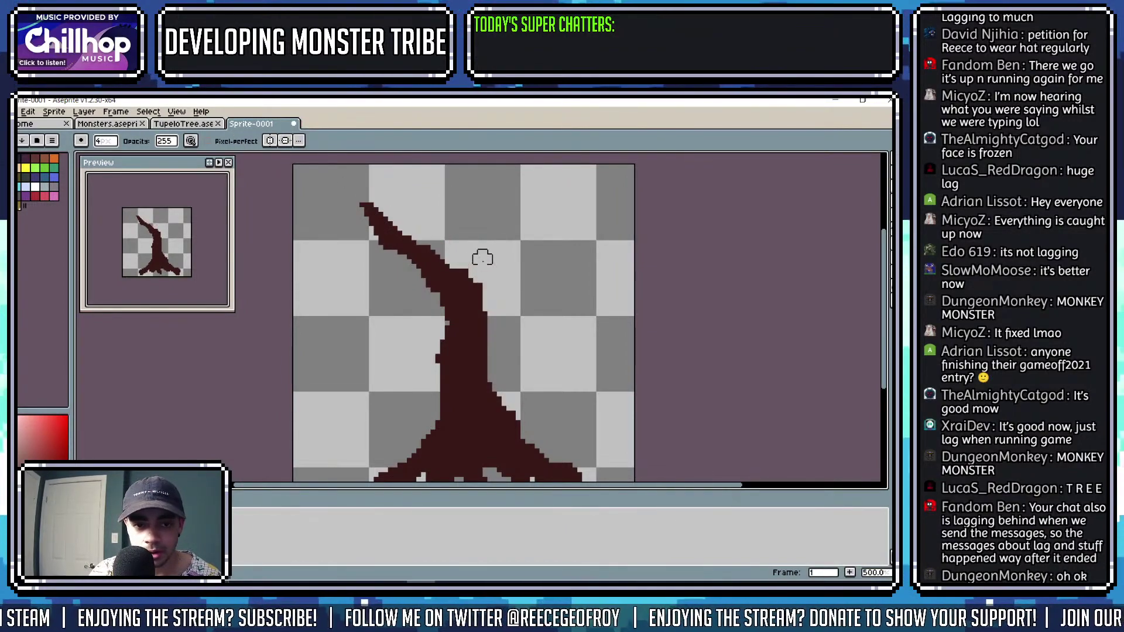
pyautogui.press('b')
pyautogui.moveTo(472, 239); pyautogui.dragTo(460, 280)
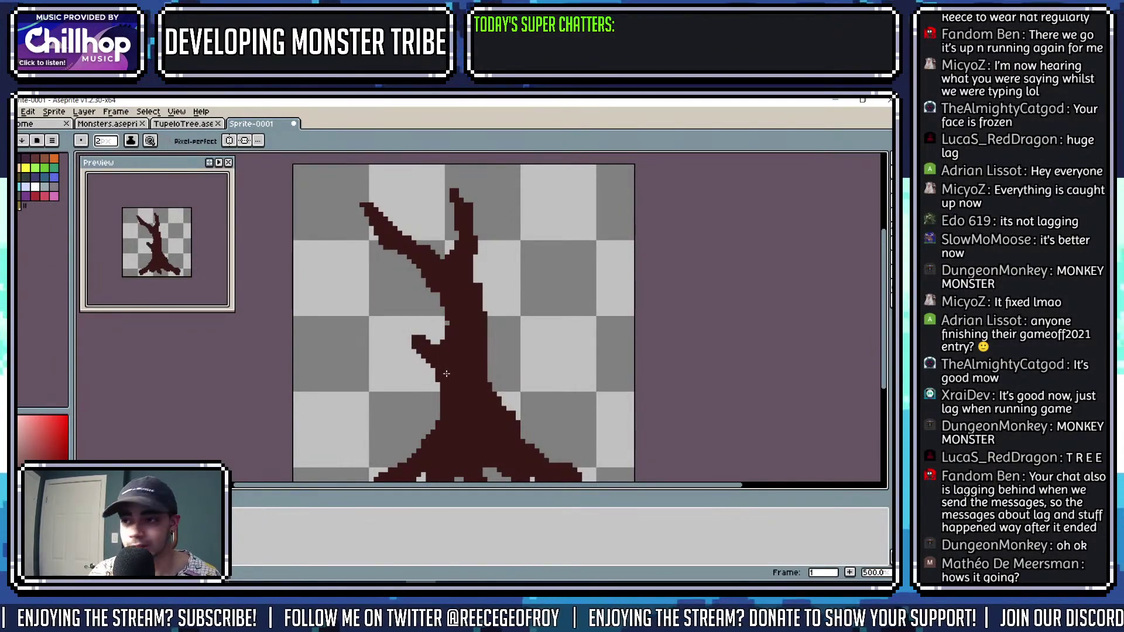
# Shape the short branch stub on the trunk's left side into a tapered, outward-pointing branch.
pyautogui.scroll(1, 447, 374)
pyautogui.scroll(1, 398, 340)
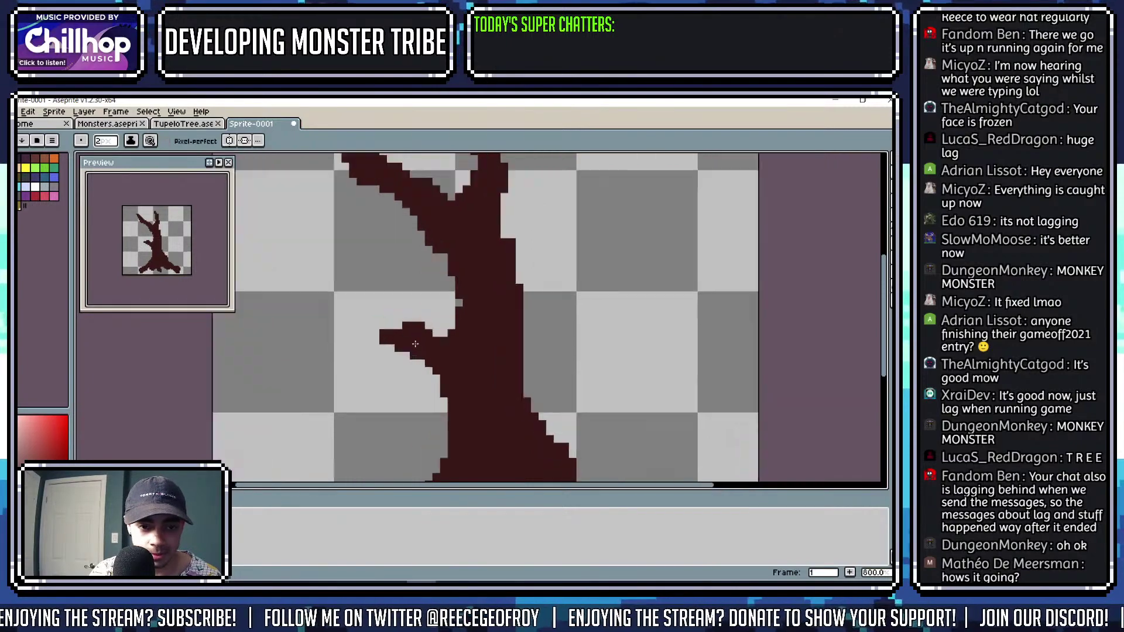
pyautogui.scroll(-1, 428, 343)
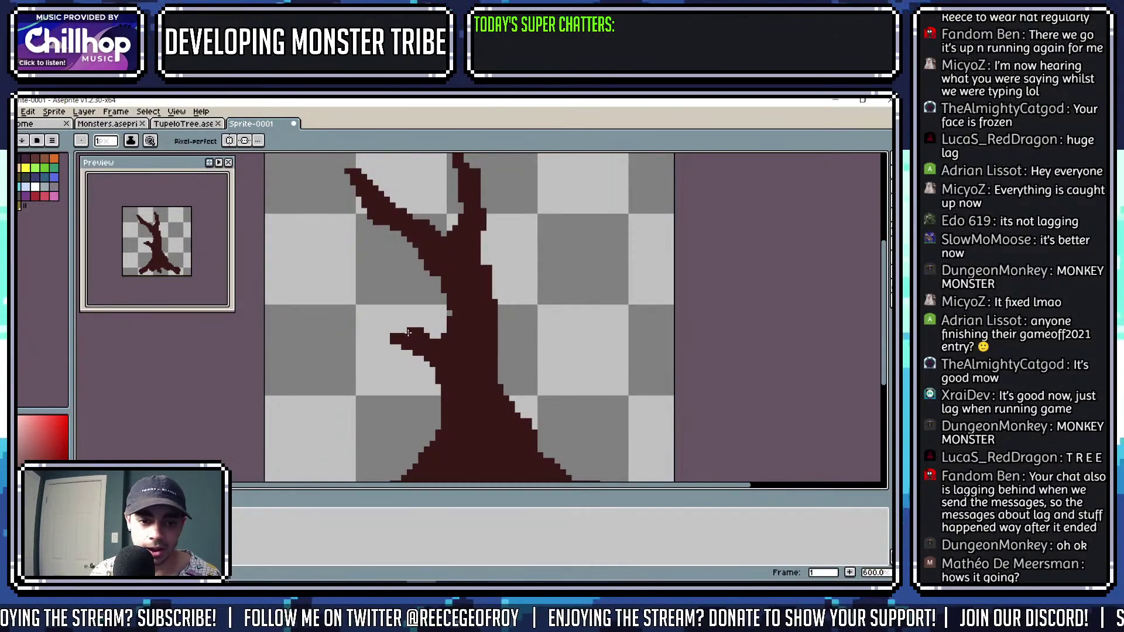
pyautogui.scroll(2, 408, 332)
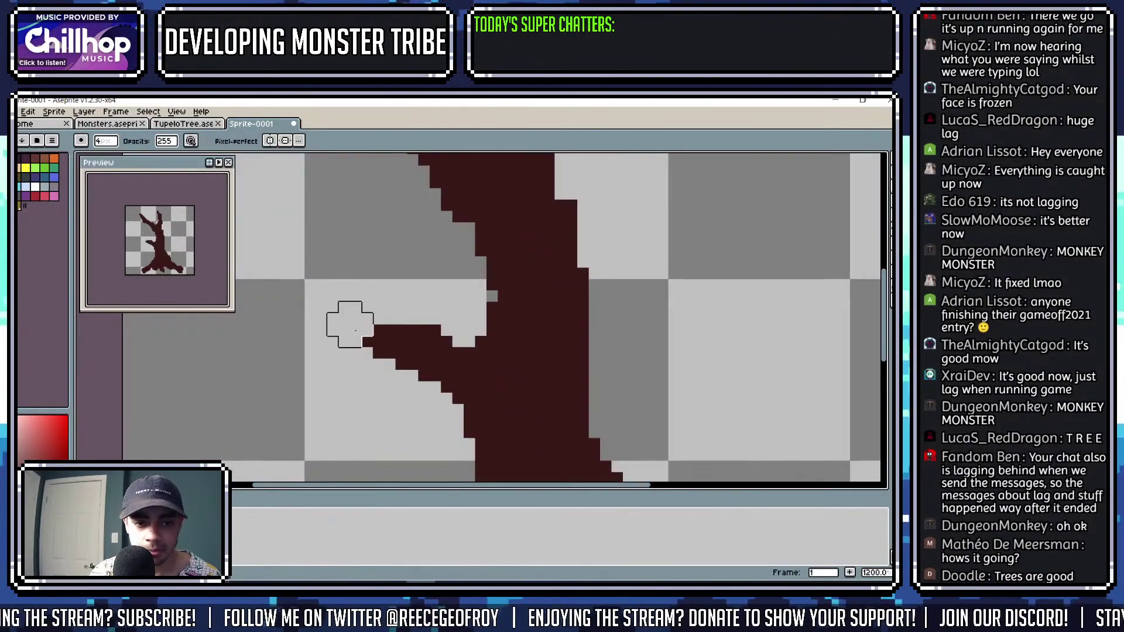
pyautogui.scroll(2, 369, 340)
pyautogui.scroll(-3, 376, 333)
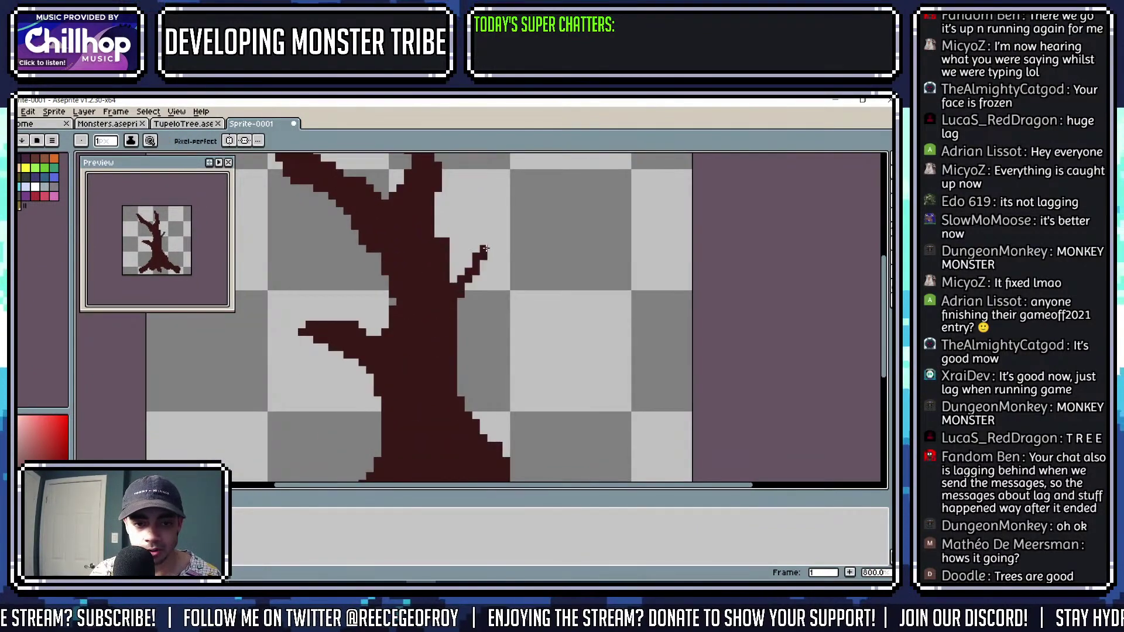
# Paint a curved branch rising from the trunk's right side and erase the stray pixel at its tip.
pyautogui.moveTo(492, 249)
pyautogui.mouseDown()
pyautogui.moveTo(464, 277)
pyautogui.moveTo(499, 242)
pyautogui.moveTo(445, 290)
pyautogui.mouseUp()
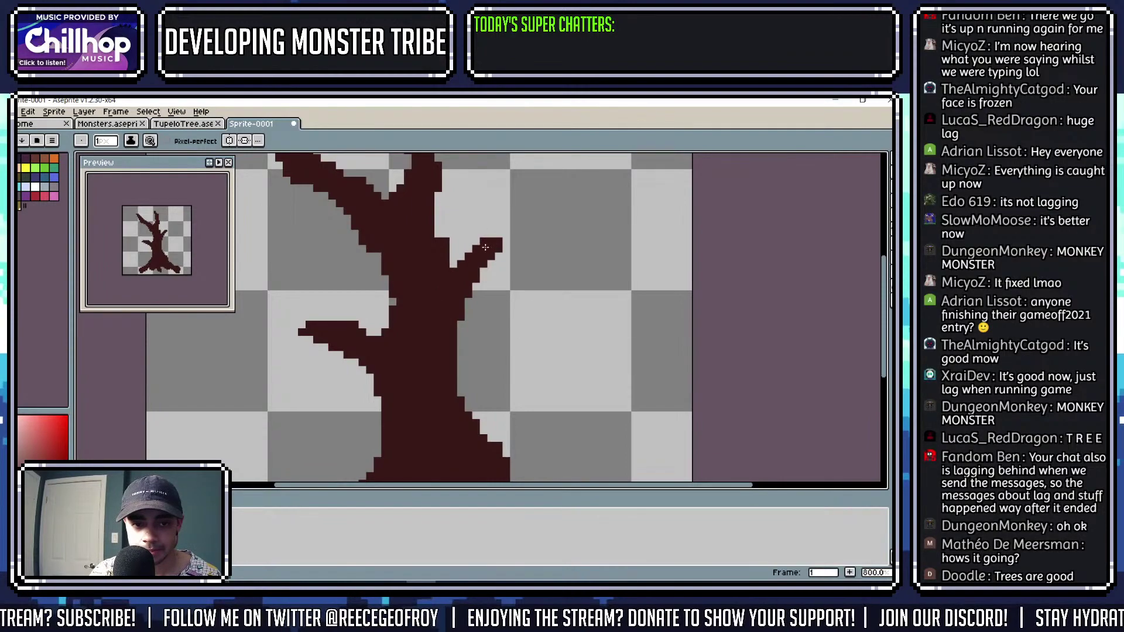
pyautogui.moveTo(501, 234); pyautogui.dragTo(522, 227)
pyautogui.press('e')
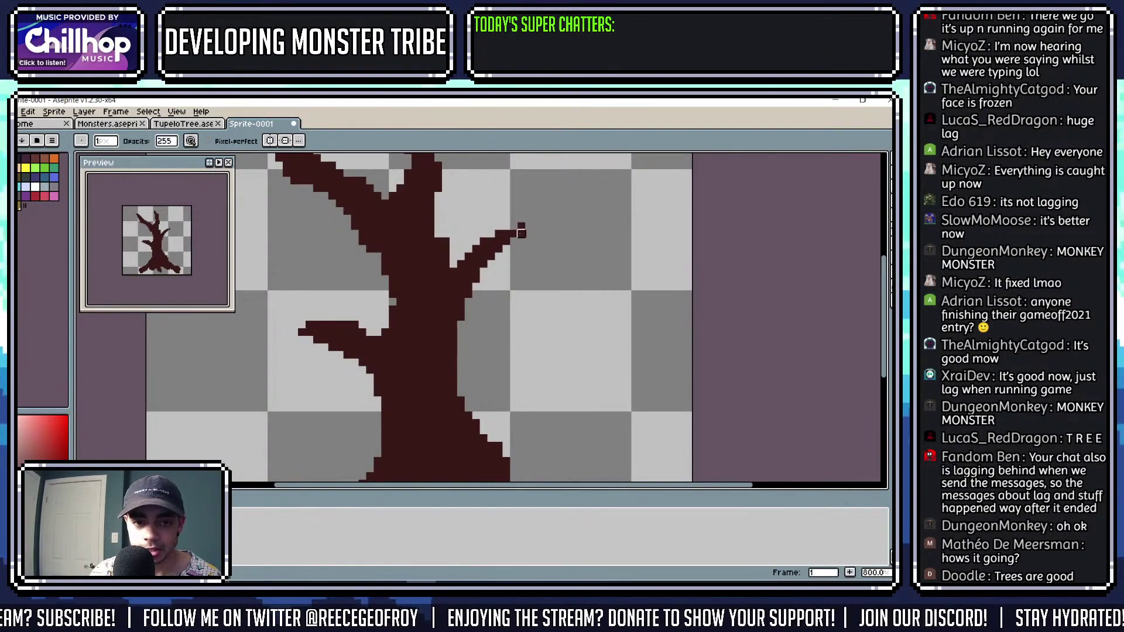
pyautogui.click(521, 227)
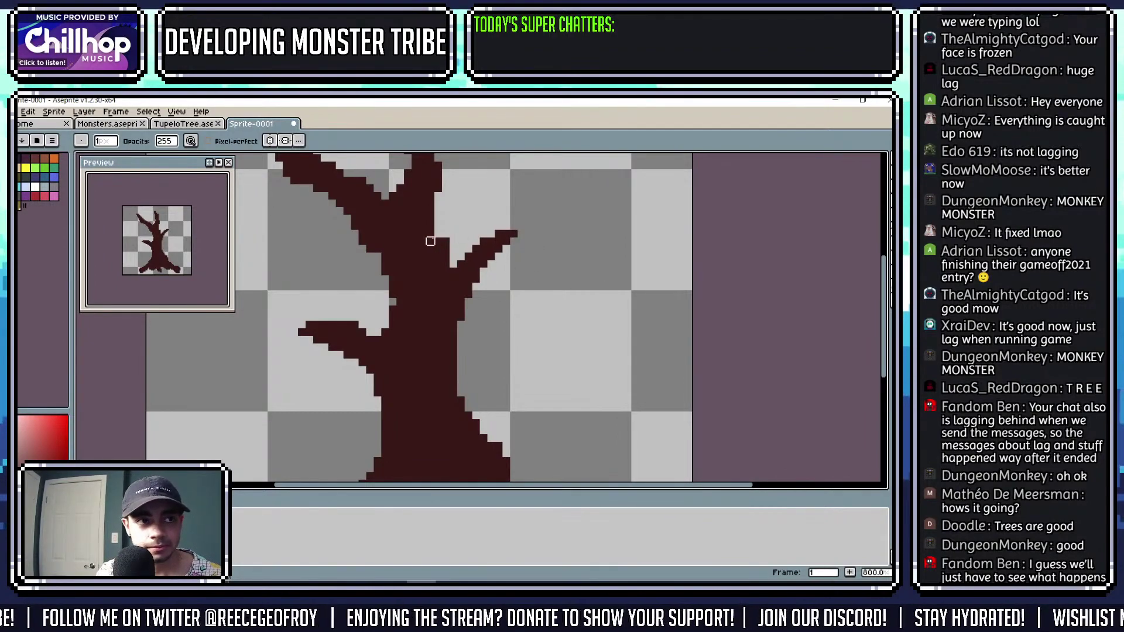
# Add a thin twig forking from the right side of the upright branch.
pyautogui.scroll(3, 498, 263)
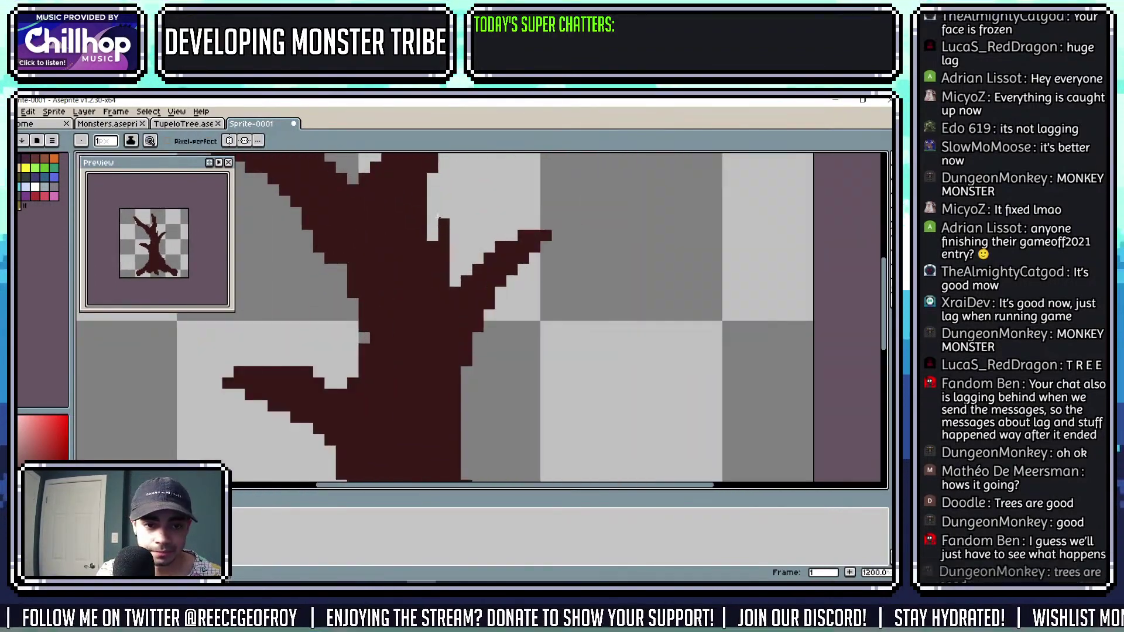
pyautogui.scroll(-2, 438, 228)
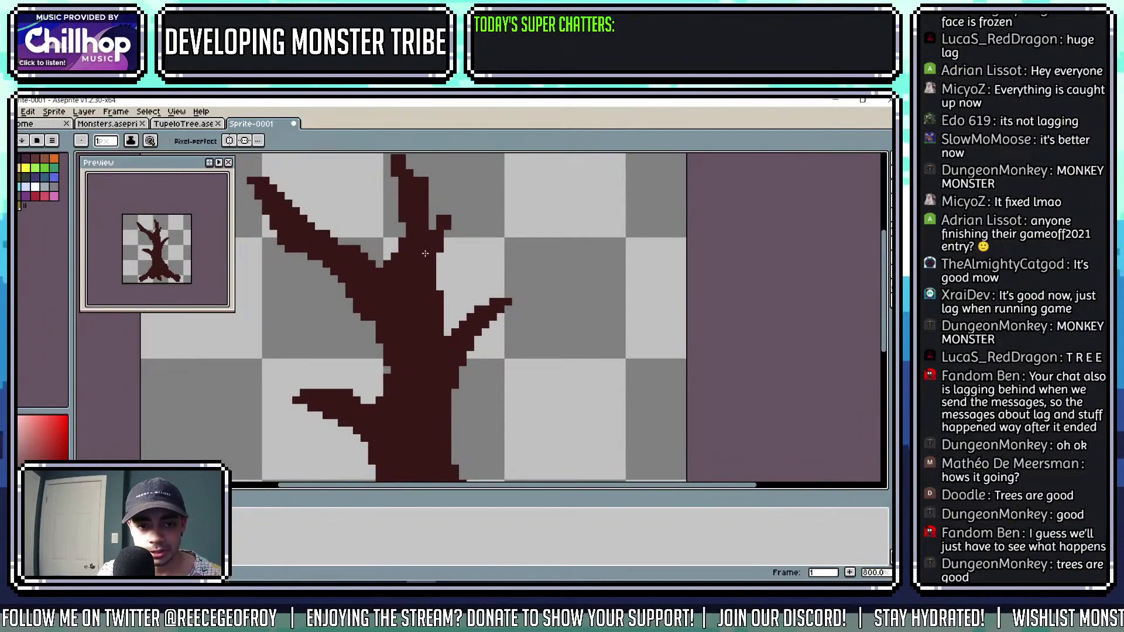
pyautogui.scroll(-3, 426, 229)
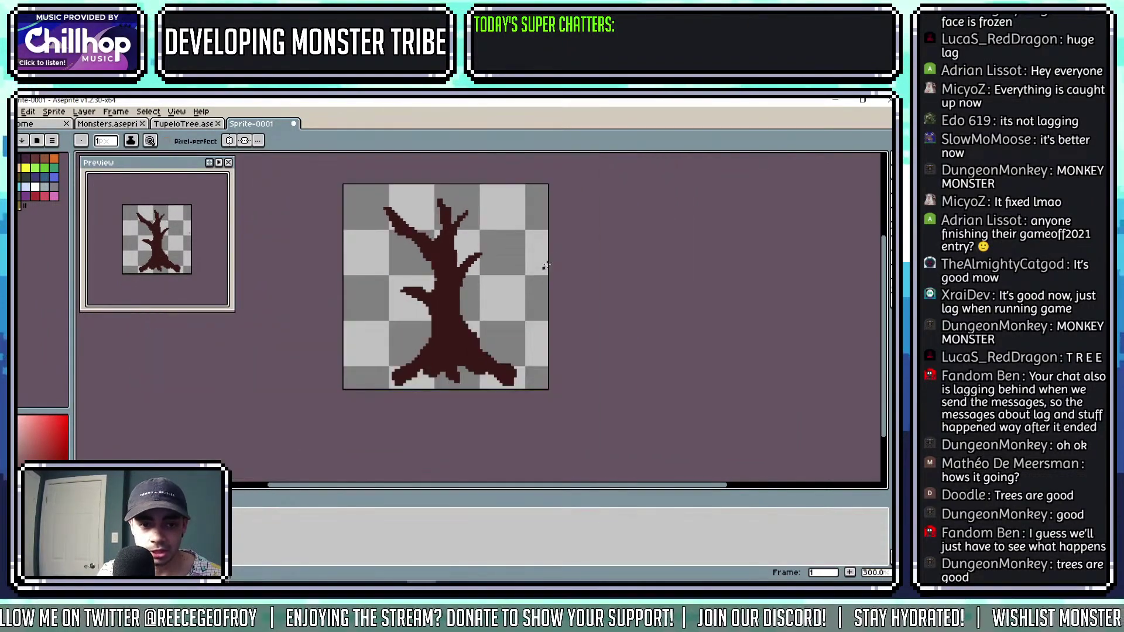
# Extend and taper the upright branch's tip, and clean up the leaning left branch's tip with the Eraser.
pyautogui.scroll(1, 429, 189)
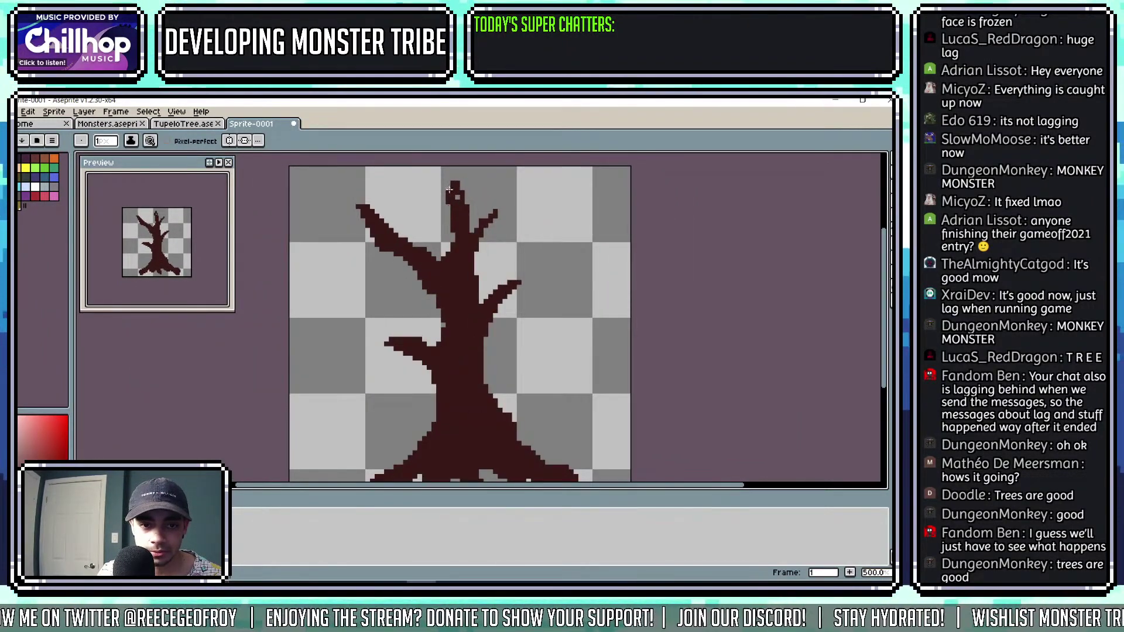
pyautogui.press('e')
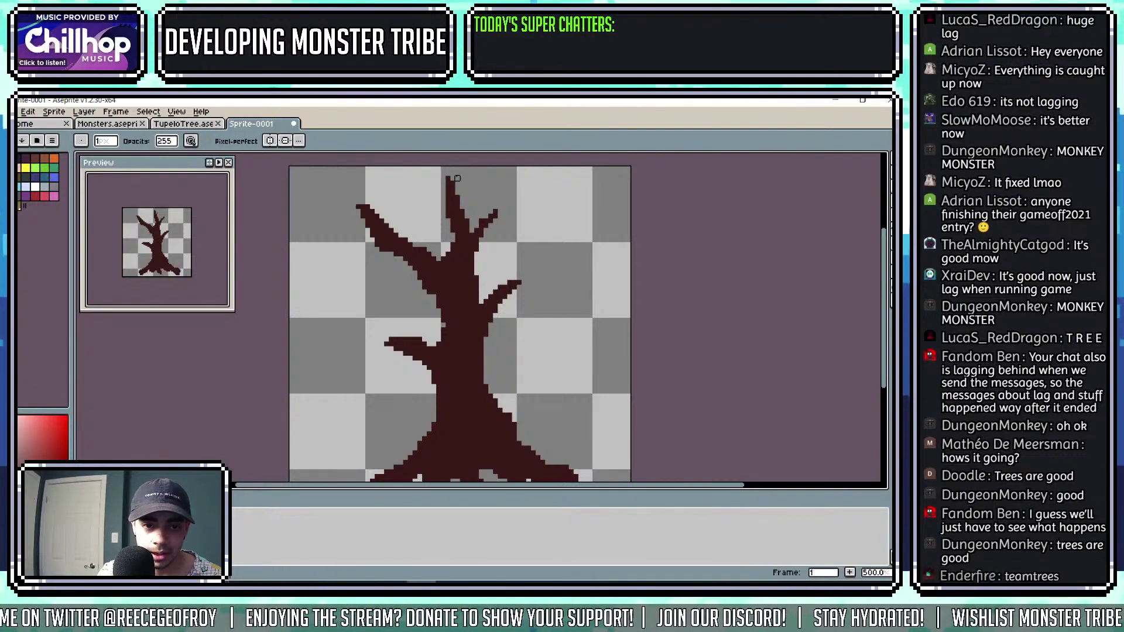
pyautogui.scroll(-1, 457, 183)
pyautogui.scroll(2, 433, 222)
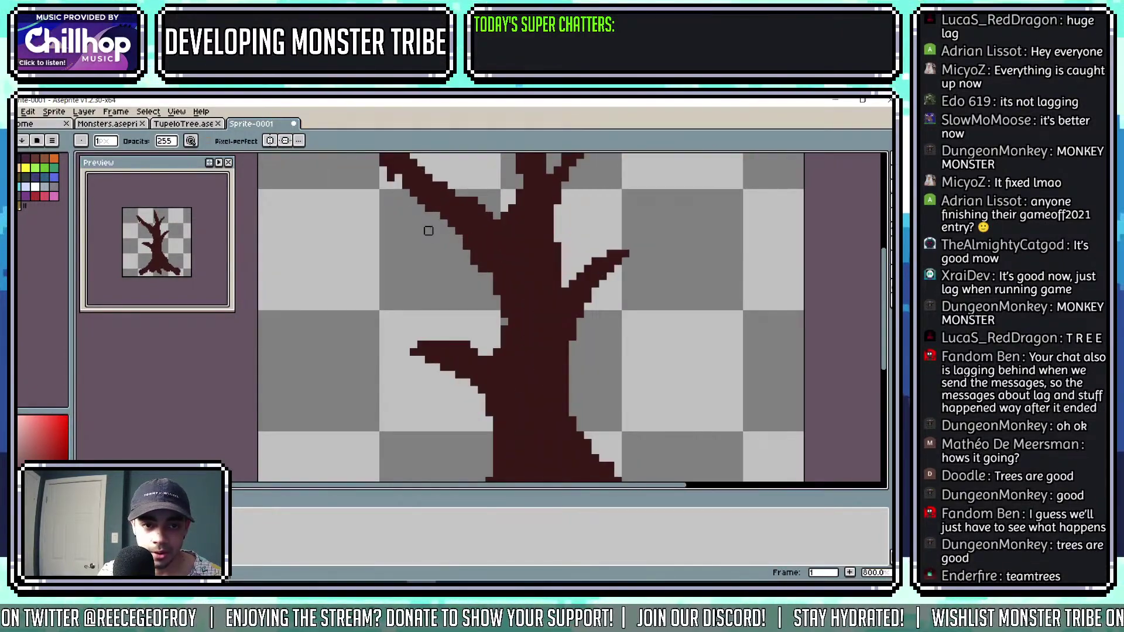
pyautogui.scroll(1, 411, 254)
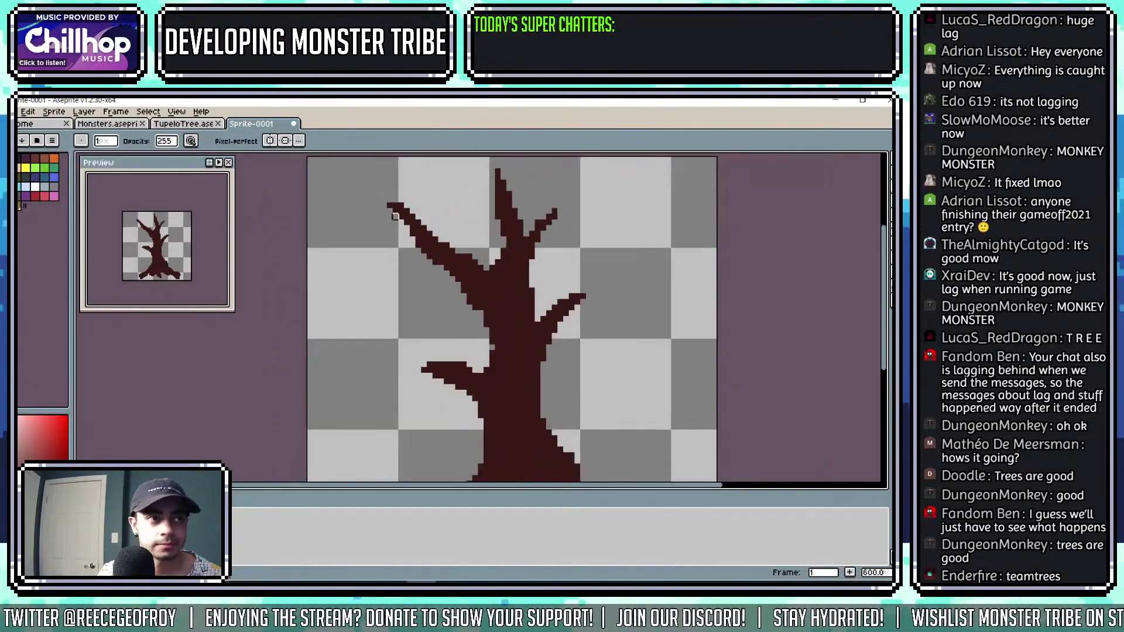
# Erase the outer ends of the left and right roots with a 2 px Eraser.
pyautogui.scroll(-1, 395, 216)
pyautogui.moveTo(535, 305); pyautogui.dragTo(548, 227)
pyautogui.scroll(-1, 523, 270)
pyautogui.scroll(-3, 548, 227)
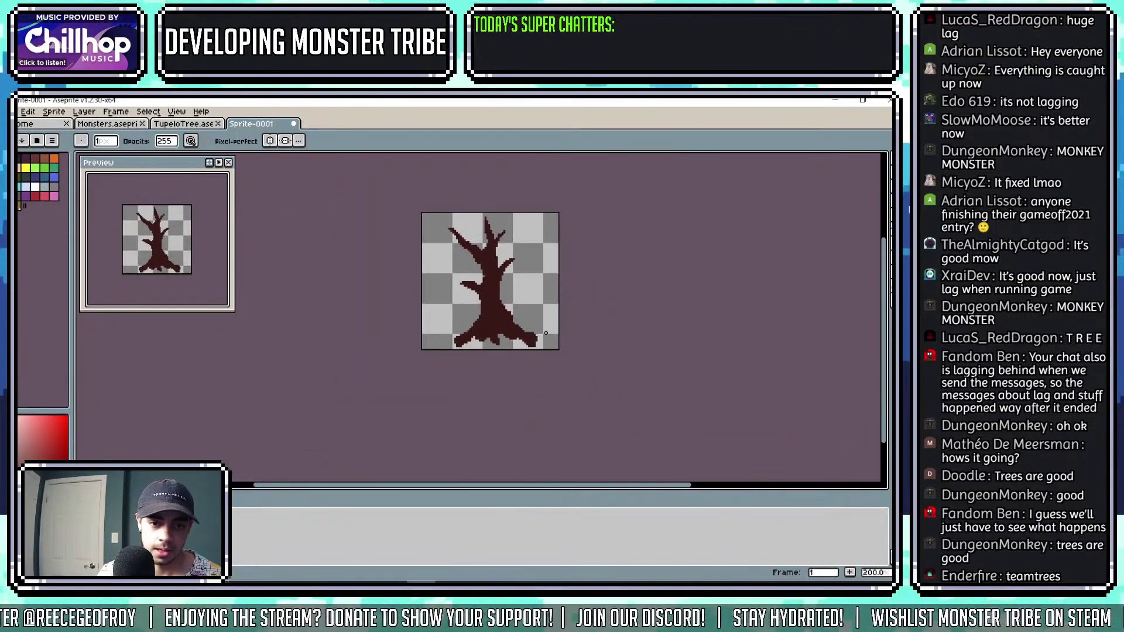
pyautogui.scroll(4, 497, 339)
pyautogui.press('+')
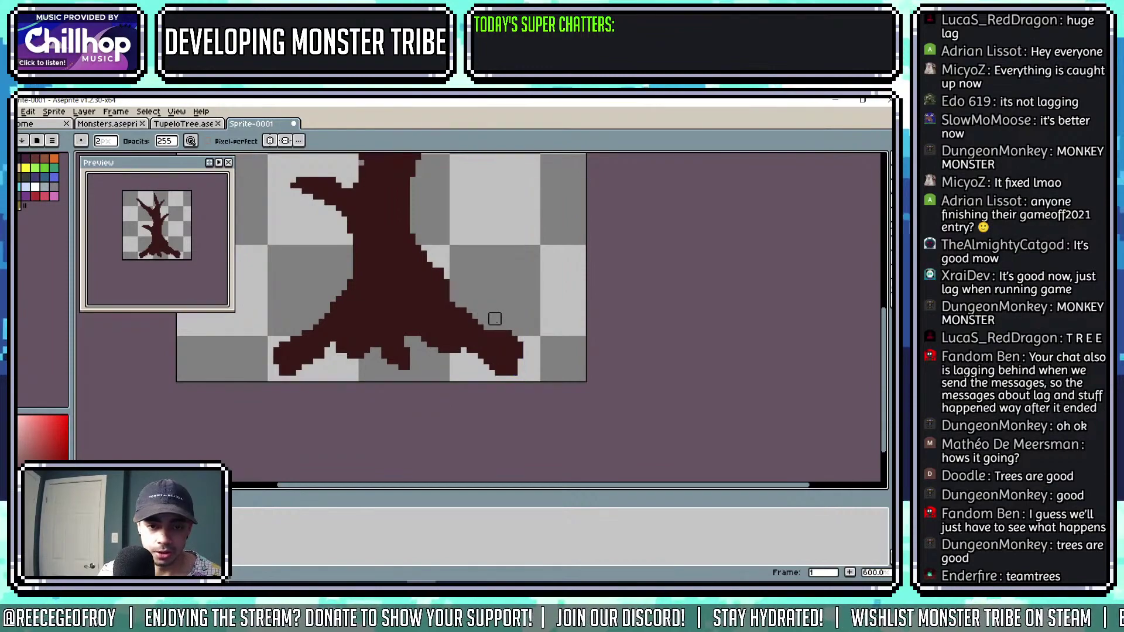
pyautogui.moveTo(506, 348)
pyautogui.mouseDown()
pyautogui.moveTo(495, 319)
pyautogui.moveTo(511, 342)
pyautogui.moveTo(472, 325)
pyautogui.moveTo(506, 370)
pyautogui.moveTo(484, 347)
pyautogui.moveTo(466, 370)
pyautogui.moveTo(523, 358)
pyautogui.moveTo(478, 354)
pyautogui.mouseUp()
pyautogui.moveTo(327, 354)
pyautogui.mouseDown()
pyautogui.moveTo(290, 342)
pyautogui.moveTo(290, 370)
pyautogui.mouseUp()
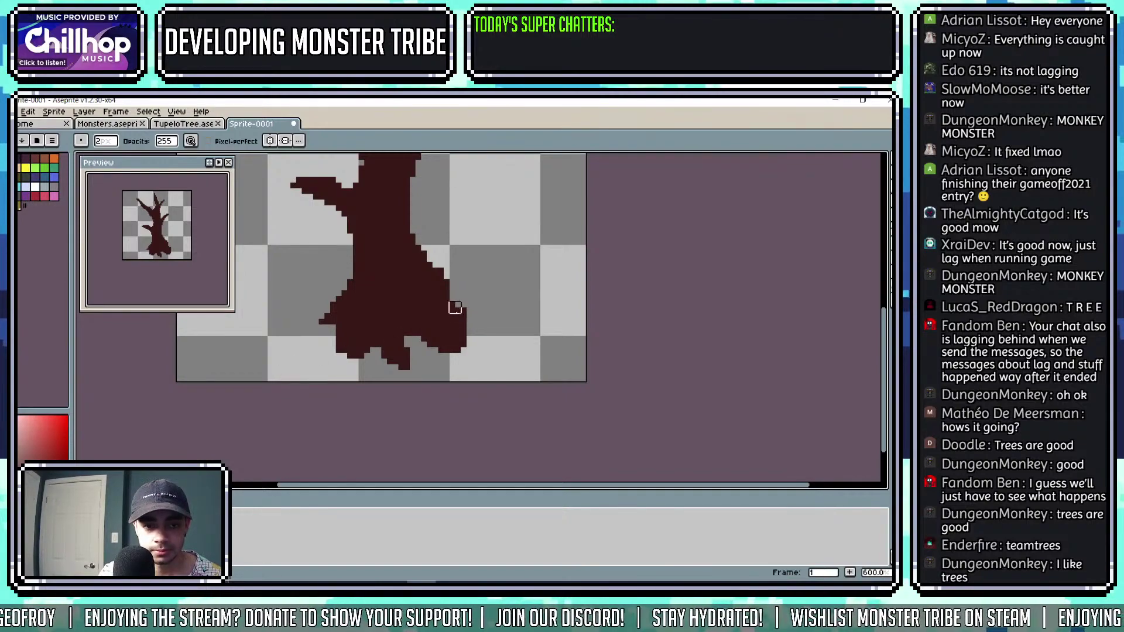
# Redraw the left and right roots with a 1 px brush as slimmer, pointed shapes flaring from the trunk.
pyautogui.press('b')
pyautogui.scroll(1, 454, 318)
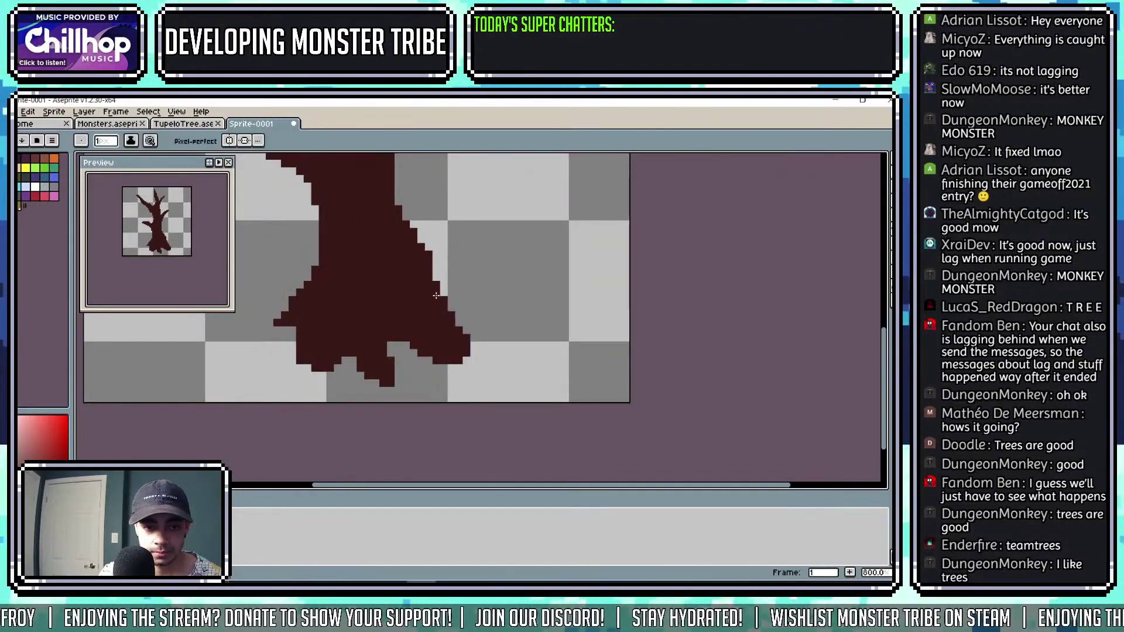
pyautogui.moveTo(453, 319); pyautogui.dragTo(495, 358)
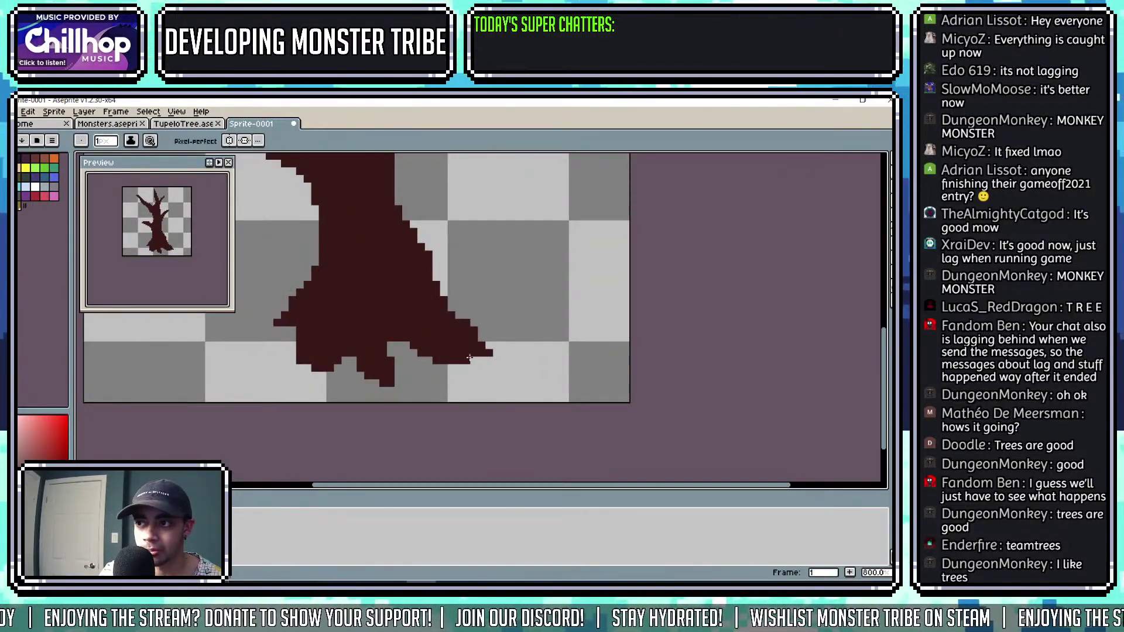
pyautogui.moveTo(387, 347); pyautogui.dragTo(413, 356)
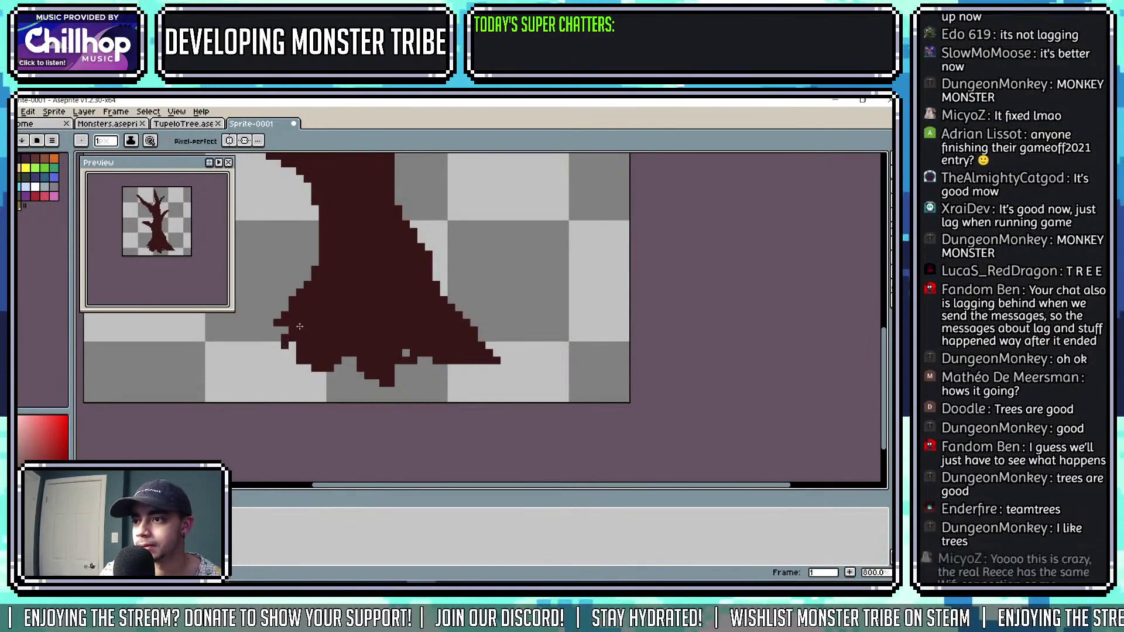
pyautogui.moveTo(240, 353)
pyautogui.mouseDown()
pyautogui.moveTo(286, 335)
pyautogui.moveTo(234, 355)
pyautogui.moveTo(258, 343)
pyautogui.moveTo(251, 357)
pyautogui.moveTo(331, 350)
pyautogui.mouseUp()
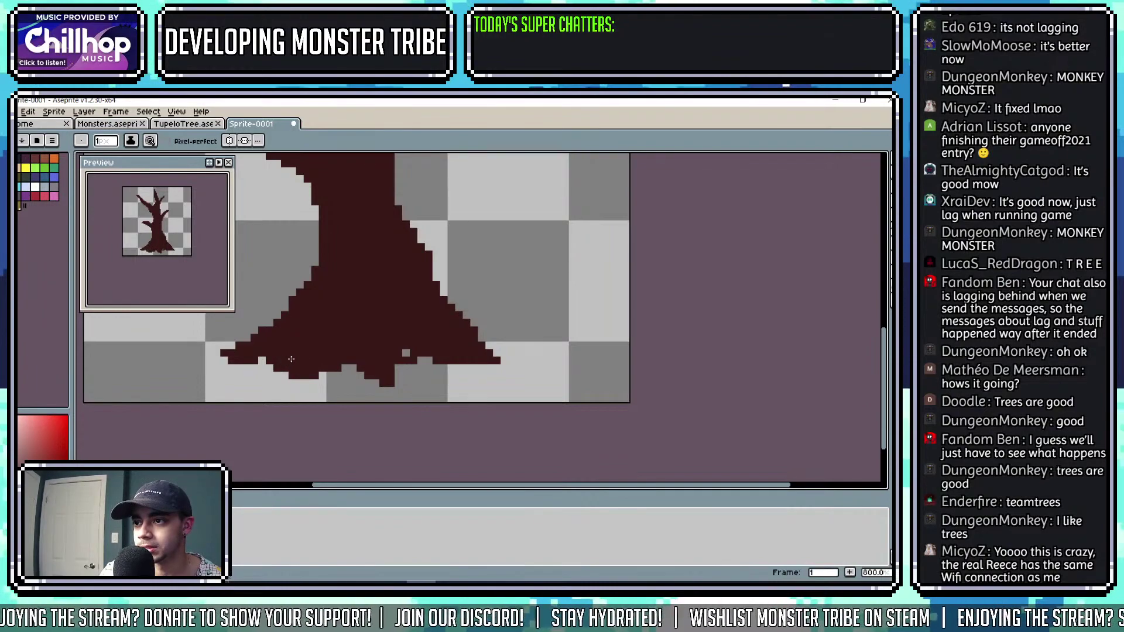
pyautogui.press('e')
pyautogui.moveTo(285, 373); pyautogui.dragTo(277, 367)
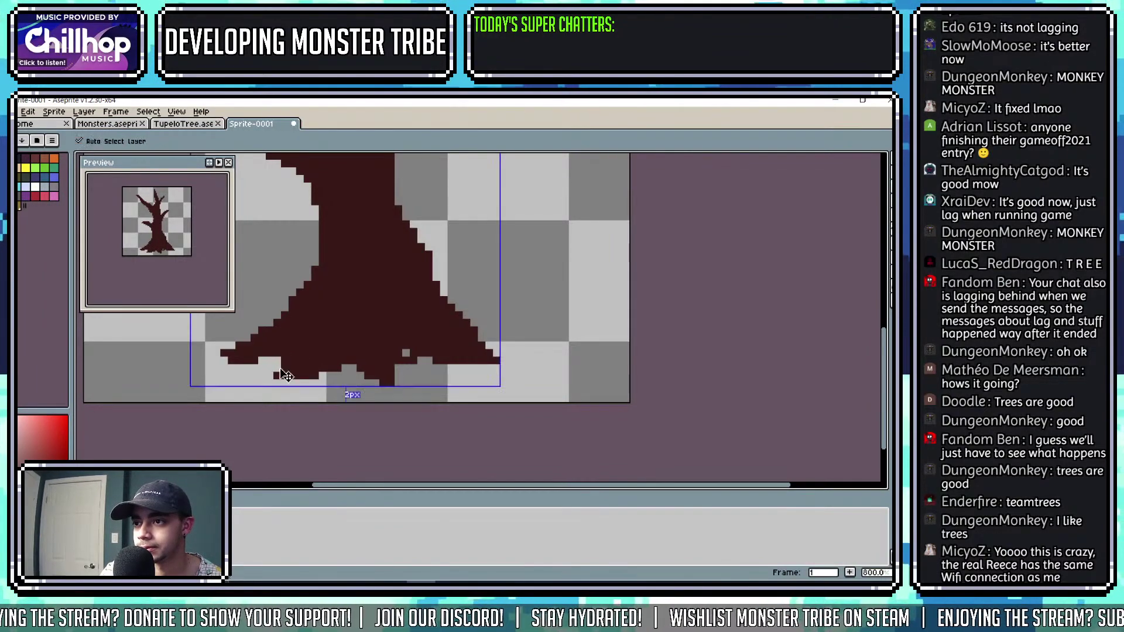
pyautogui.hotkey('ctrl', 'z')
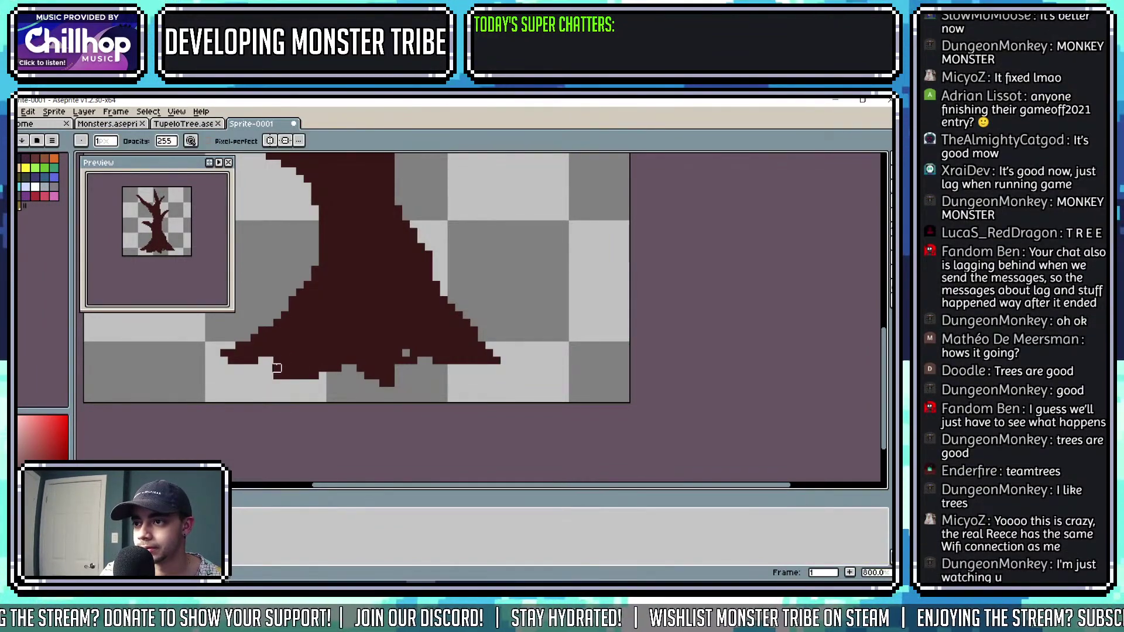
# Fill the gaps along the roots' underside and extend the right root's pointed tip downward and outward.
pyautogui.press('b')
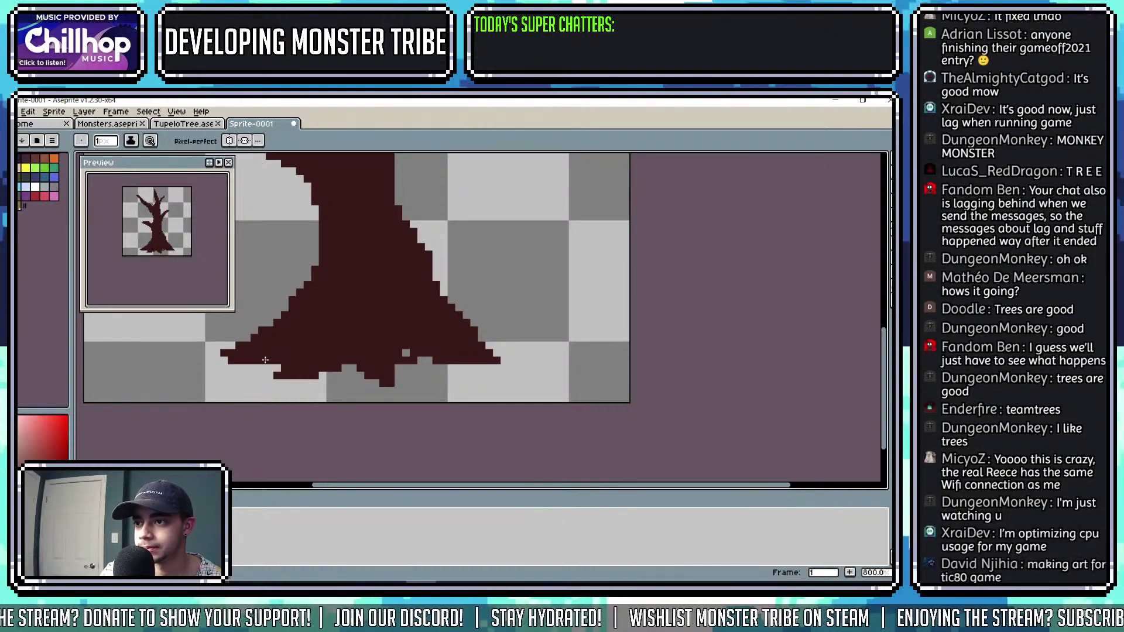
pyautogui.scroll(-1, 350, 352)
pyautogui.scroll(1, 318, 290)
pyautogui.moveTo(417, 374)
pyautogui.mouseDown()
pyautogui.moveTo(520, 392)
pyautogui.moveTo(485, 352)
pyautogui.moveTo(539, 397)
pyautogui.moveTo(515, 392)
pyautogui.mouseUp()
pyautogui.press('e')
pyautogui.press('b')
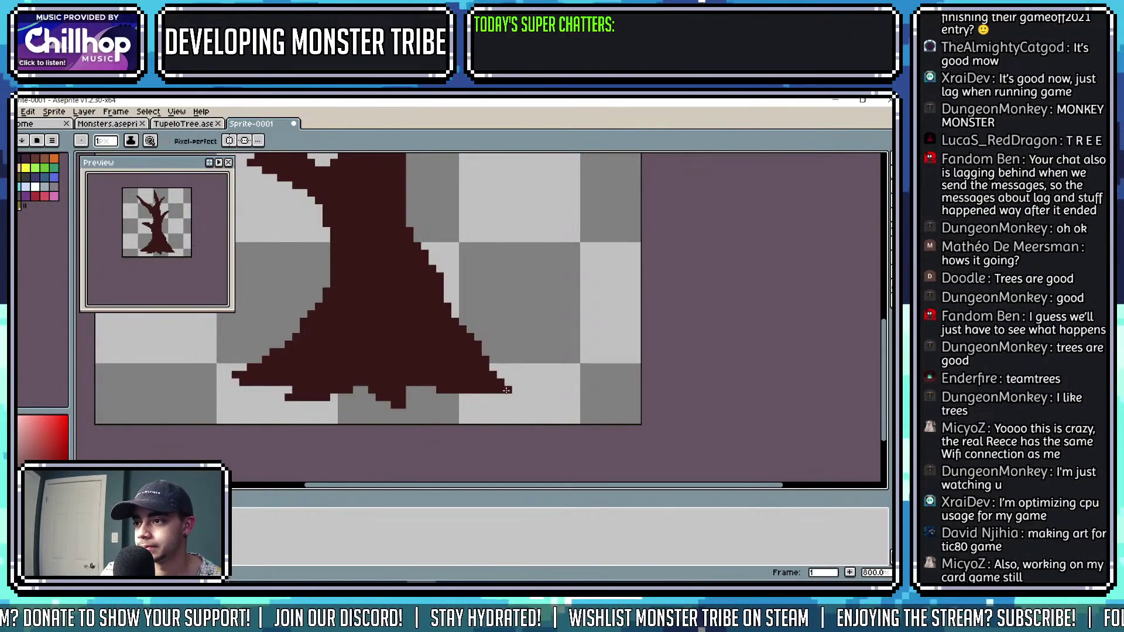
pyautogui.click(502, 396)
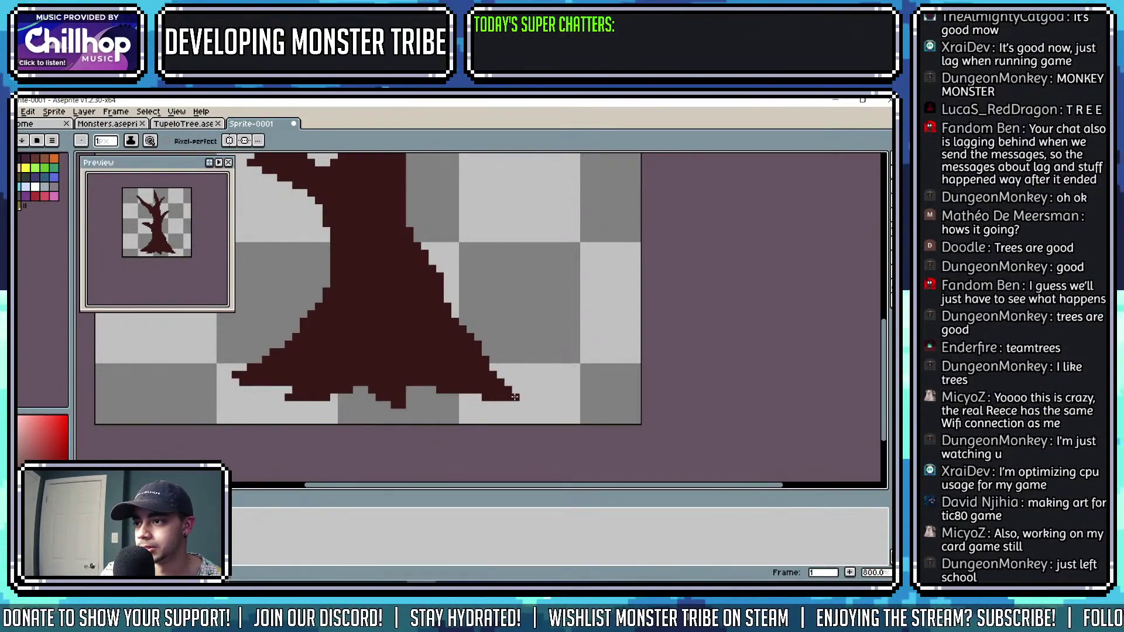
# Fill in the inner underside of the right root with a dark brown pixel.
pyautogui.click(478, 398)
pyautogui.scroll(-1, 473, 392)
pyautogui.scroll(1, 424, 396)
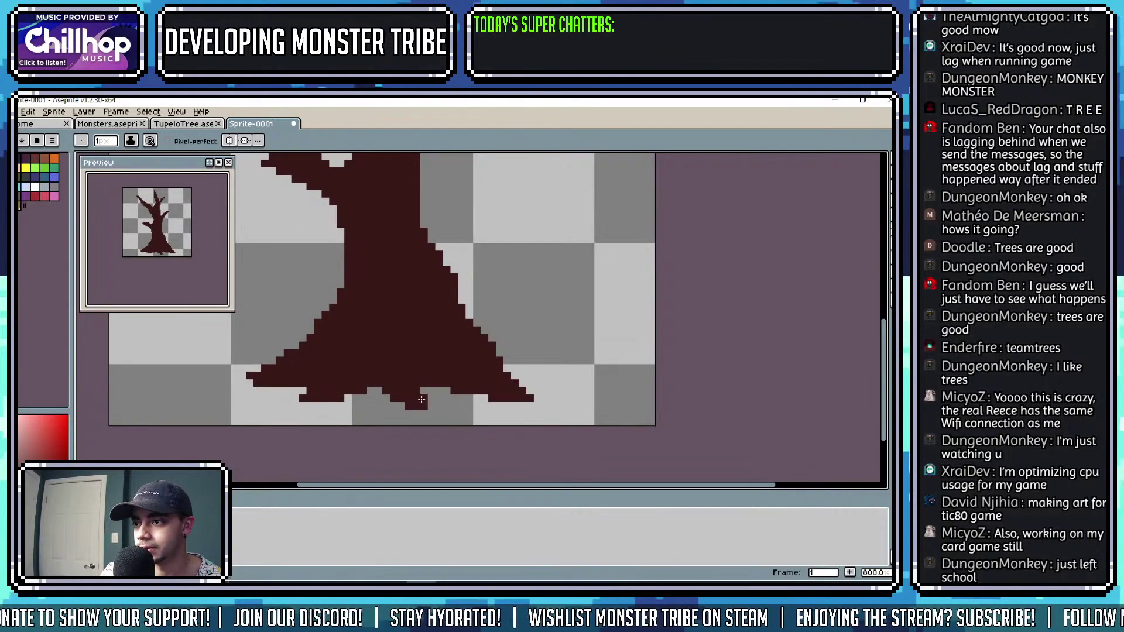
pyautogui.scroll(-3, 427, 403)
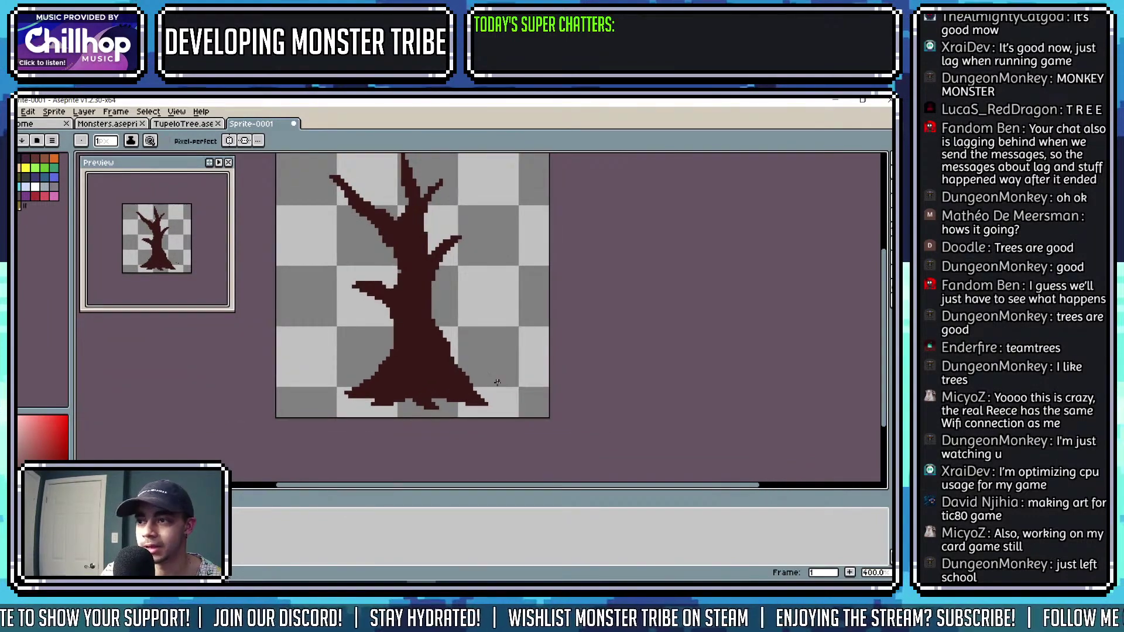
pyautogui.moveTo(482, 334); pyautogui.dragTo(416, 352)
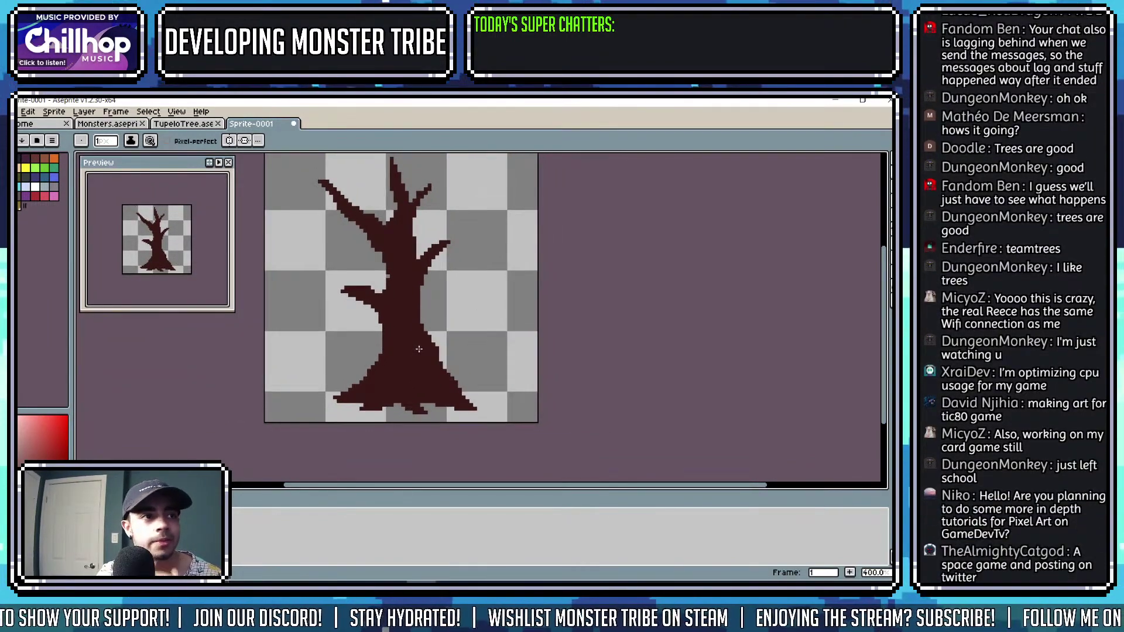
pyautogui.scroll(2, 383, 271)
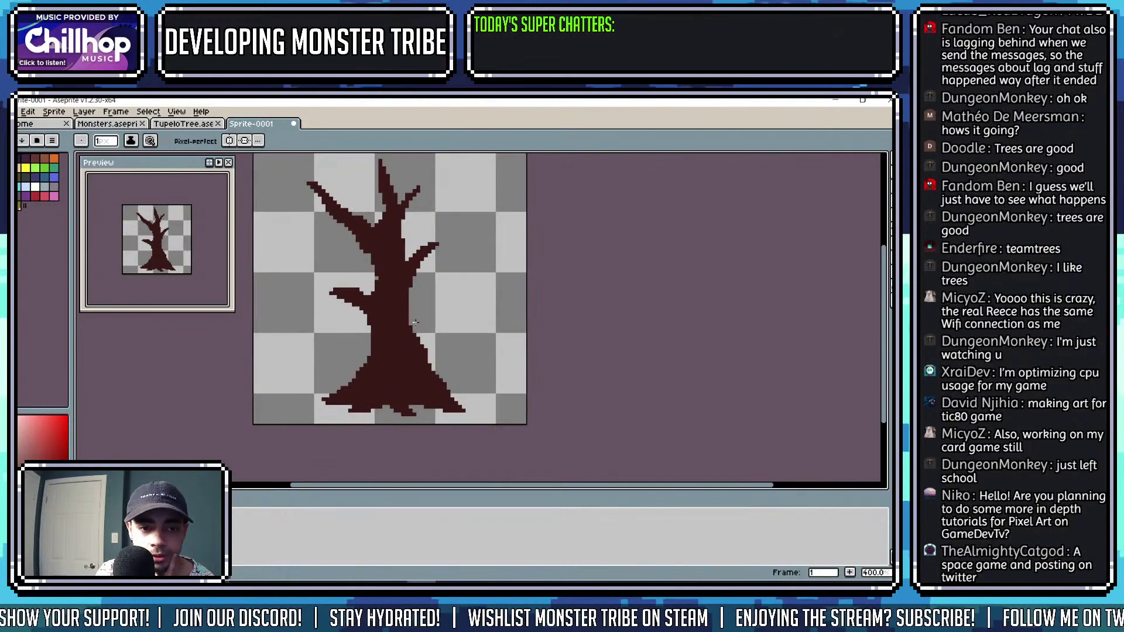
pyautogui.scroll(-3, 384, 270)
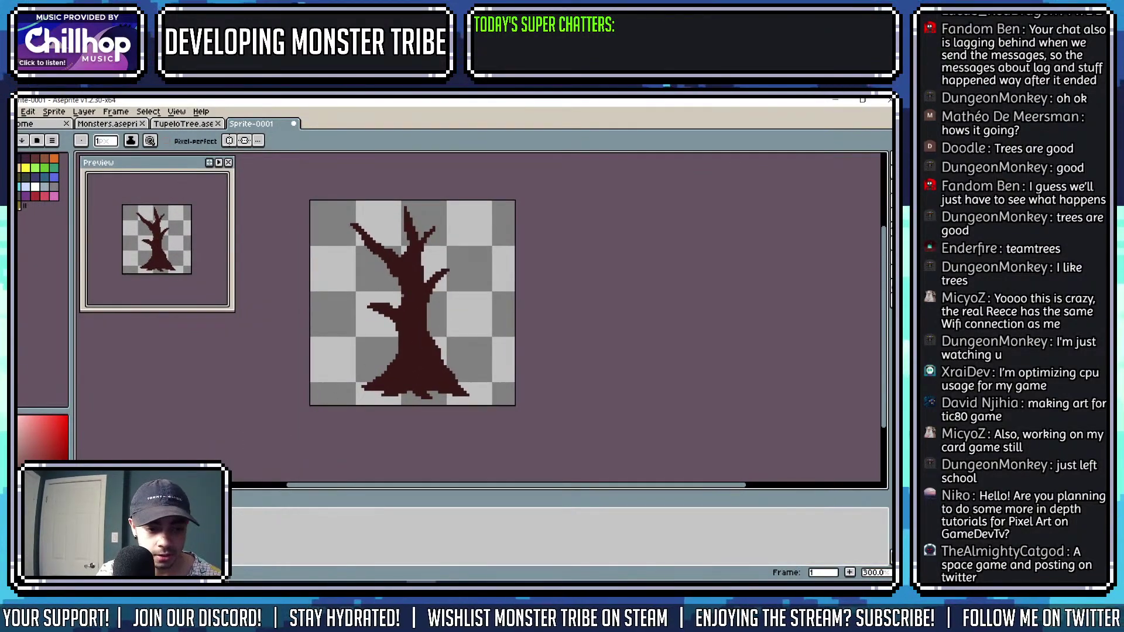
# Rename Layer 2 as leaf.
pyautogui.hotkey('shift', 'p')
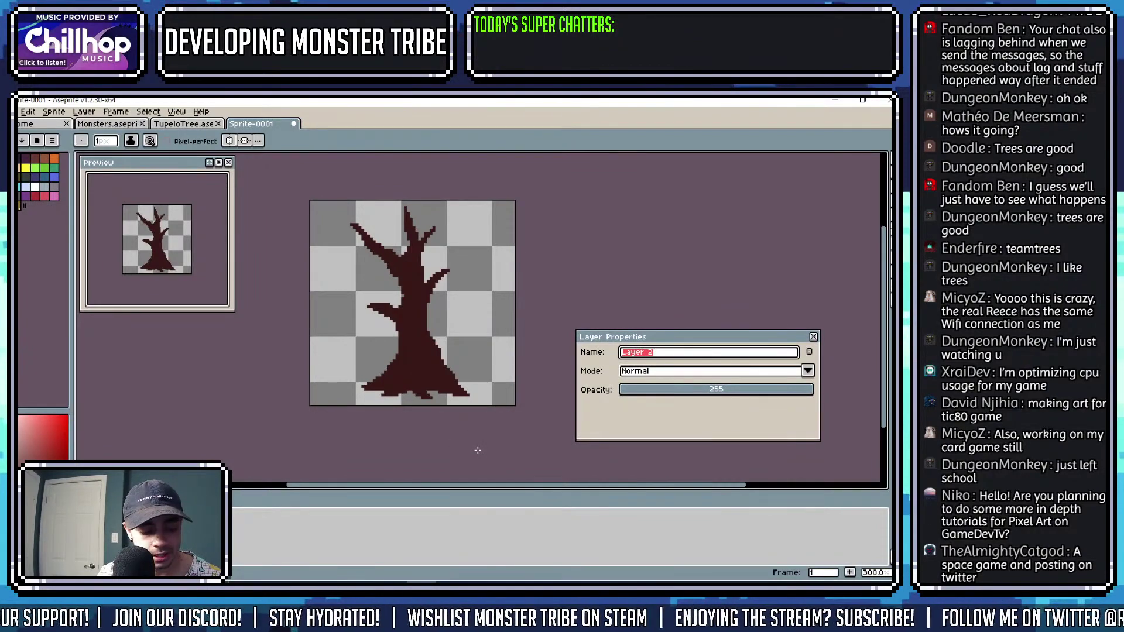
pyautogui.write('leeaf')
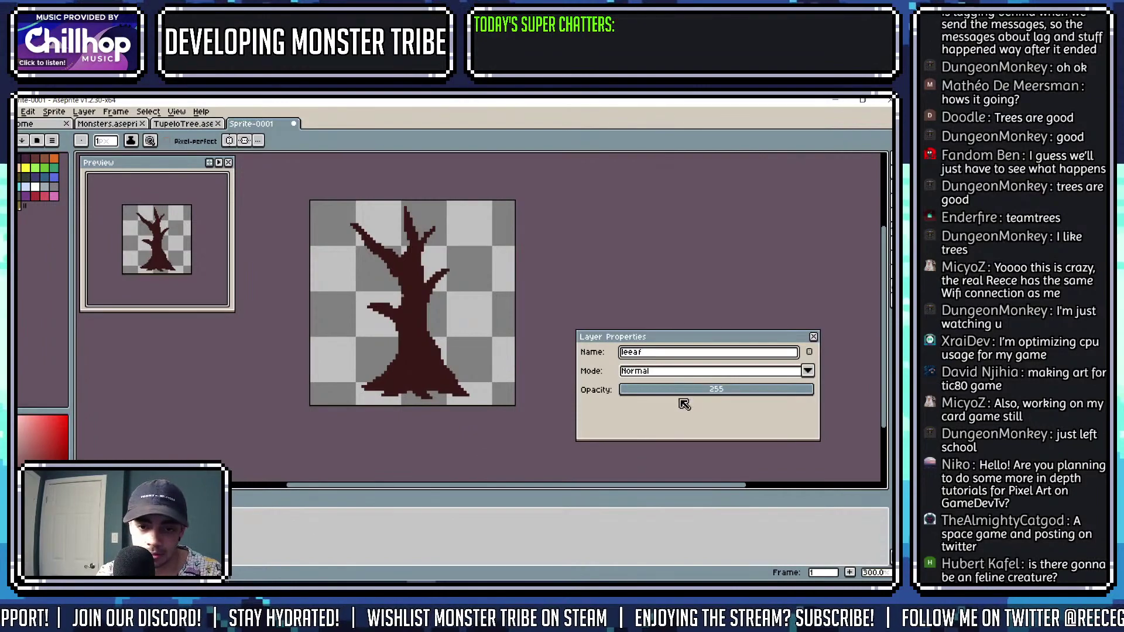
pyautogui.press('BackSpace')
pyautogui.press('BackSpace')
pyautogui.write('af')
pyautogui.press('Return')
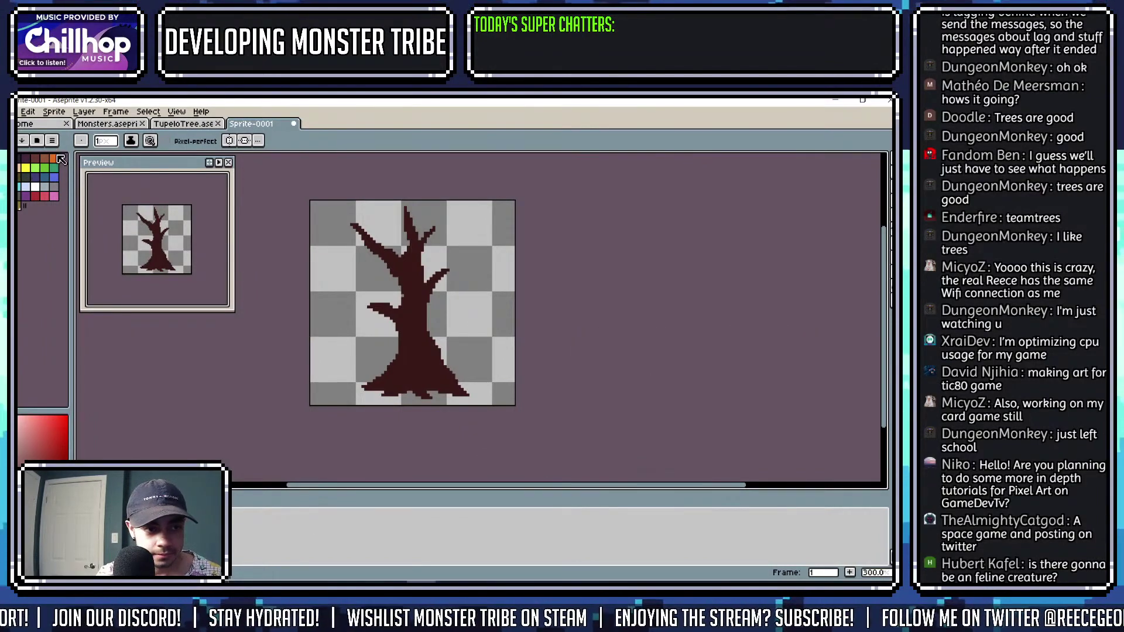
# Sample the darker green from the TupeloTree sprite's foliage and return to Sprite-0001.
pyautogui.hotkey('ctrl', 'shift', 'Tab')
pyautogui.keyDown('alt'); pyautogui.click(468, 320); pyautogui.keyUp('alt')
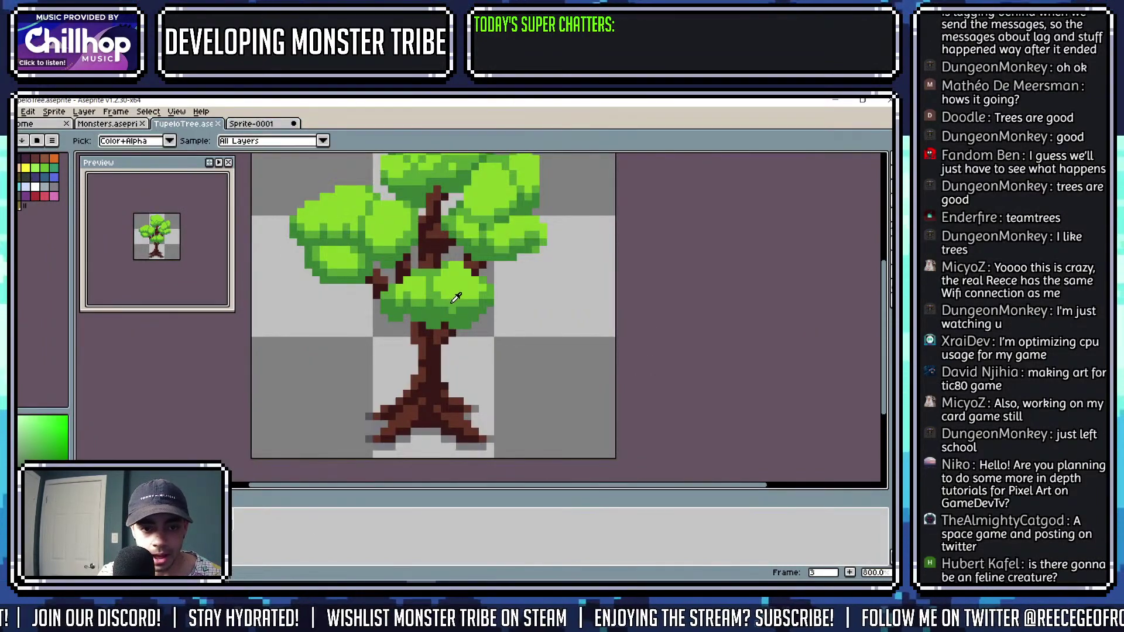
pyautogui.hotkey('ctrl', 'Tab')
pyautogui.scroll(-3, 414, 286)
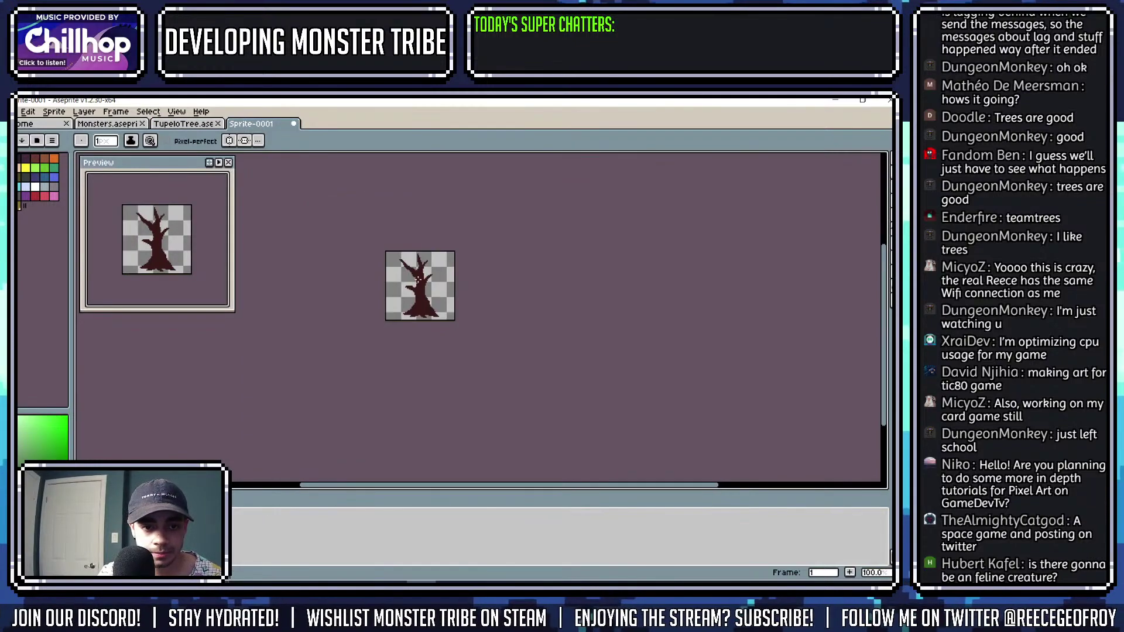
# Block in a large rounded green canopy over all the branches and upper trunk with a 4 px brush.
pyautogui.scroll(3, 414, 285)
pyautogui.press('+')
pyautogui.click(410, 309)
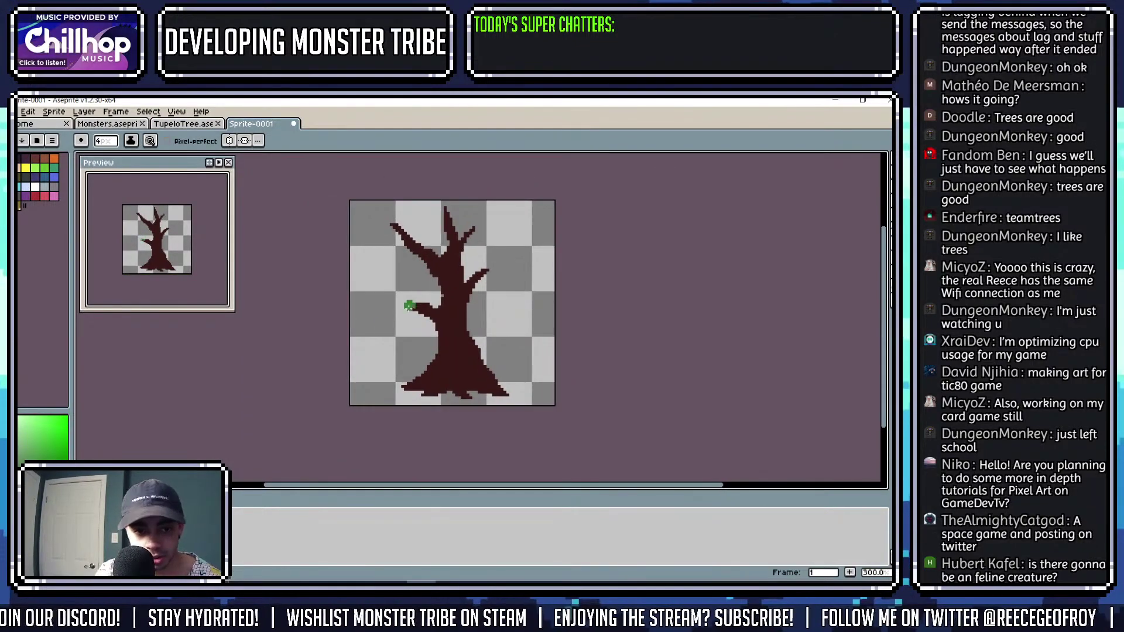
pyautogui.moveTo(411, 310)
pyautogui.mouseDown()
pyautogui.moveTo(413, 328)
pyautogui.moveTo(501, 280)
pyautogui.moveTo(474, 253)
pyautogui.moveTo(410, 255)
pyautogui.moveTo(417, 276)
pyautogui.moveTo(390, 237)
pyautogui.moveTo(403, 229)
pyautogui.moveTo(424, 249)
pyautogui.moveTo(430, 217)
pyautogui.mouseUp()
pyautogui.moveTo(491, 252)
pyautogui.mouseDown()
pyautogui.moveTo(482, 300)
pyautogui.moveTo(418, 306)
pyautogui.moveTo(411, 287)
pyautogui.moveTo(478, 307)
pyautogui.moveTo(457, 328)
pyautogui.mouseUp()
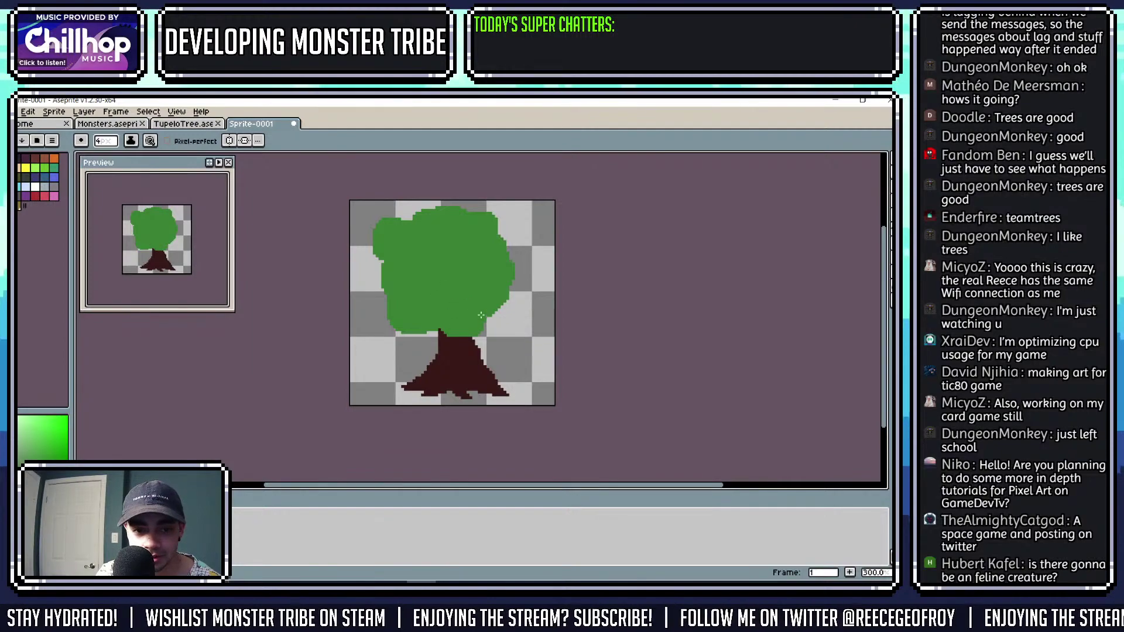
# Widen the canopy with green bulges along its right side, lower left edge and upper left corner.
pyautogui.moveTo(503, 273)
pyautogui.mouseDown()
pyautogui.moveTo(526, 246)
pyautogui.moveTo(524, 271)
pyautogui.mouseUp()
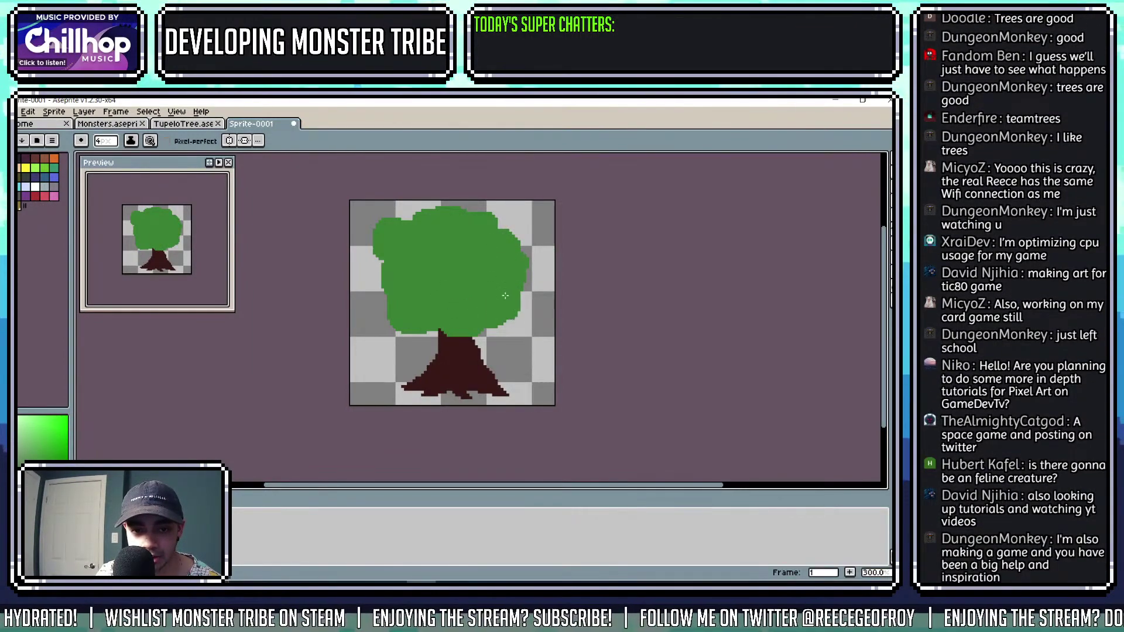
pyautogui.moveTo(378, 279)
pyautogui.mouseDown()
pyautogui.moveTo(390, 305)
pyautogui.moveTo(382, 281)
pyautogui.moveTo(400, 276)
pyautogui.moveTo(391, 283)
pyautogui.moveTo(380, 270)
pyautogui.moveTo(437, 285)
pyautogui.moveTo(385, 291)
pyautogui.mouseUp()
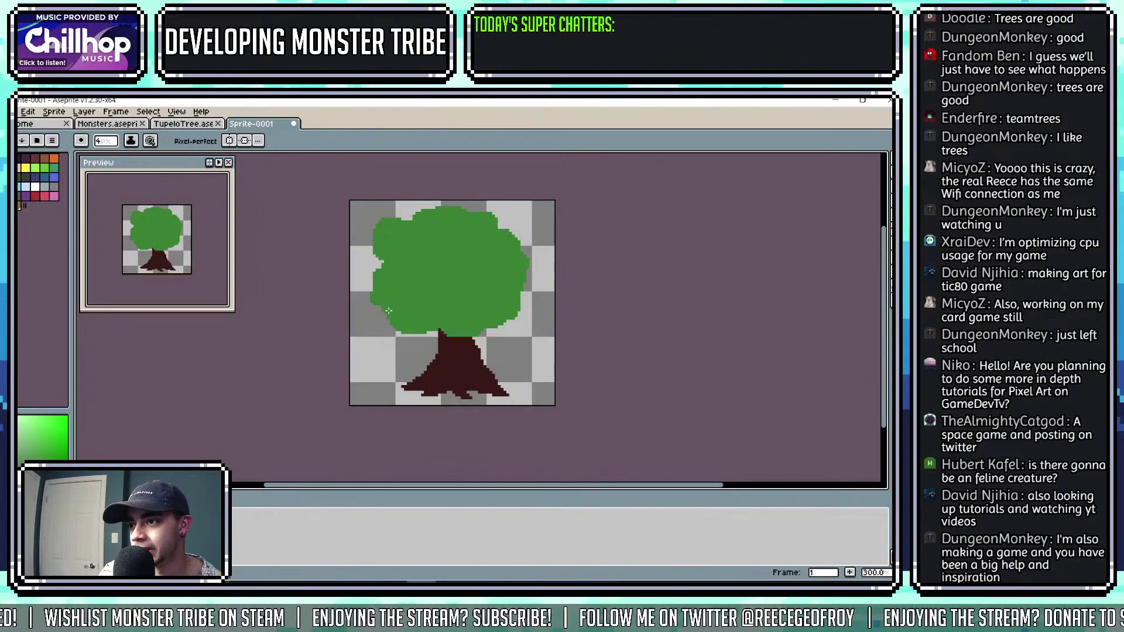
pyautogui.scroll(-1, 386, 292)
pyautogui.scroll(2, 415, 274)
pyautogui.scroll(1, 416, 274)
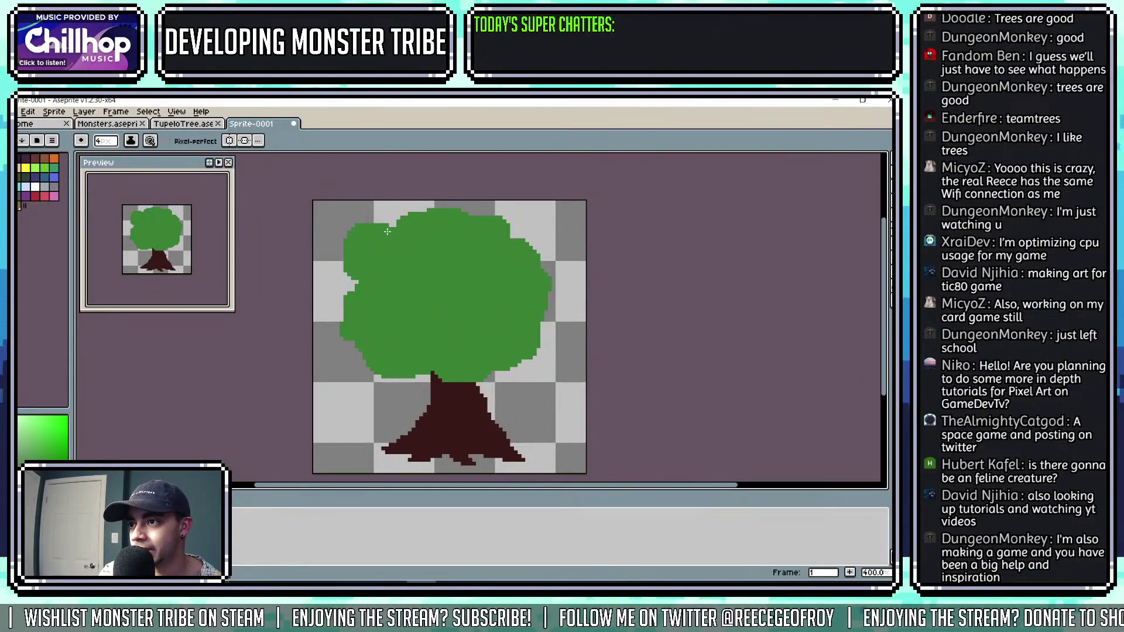
pyautogui.moveTo(382, 212); pyautogui.dragTo(389, 225)
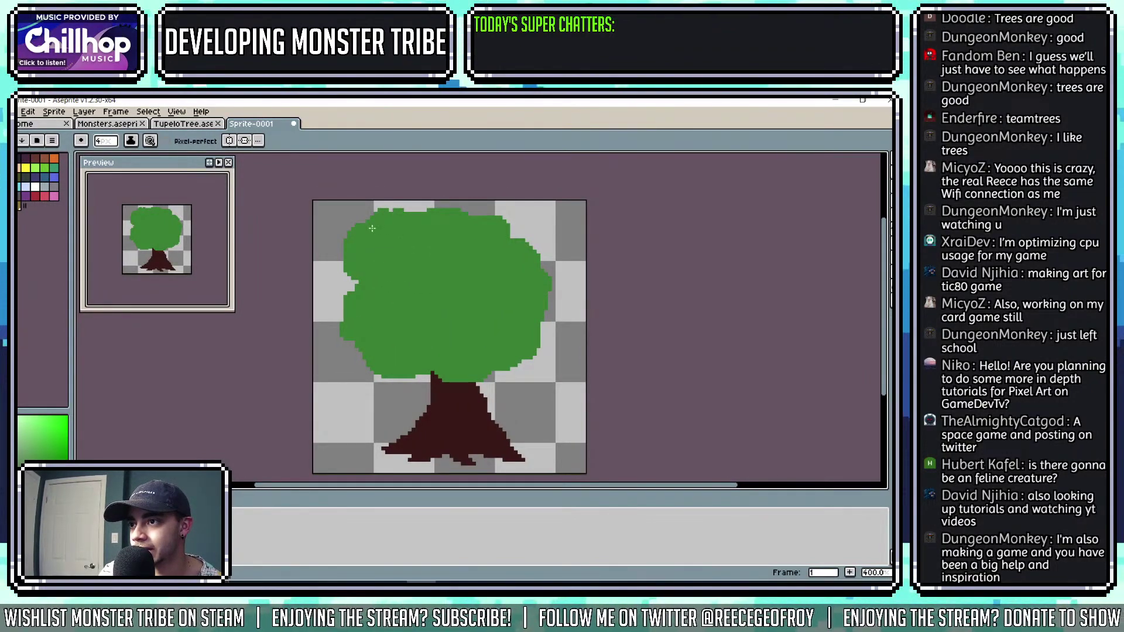
# Extend the canopy's underside further down over the trunk and fill out its lower right edge.
pyautogui.scroll(-1, 368, 309)
pyautogui.scroll(2, 368, 309)
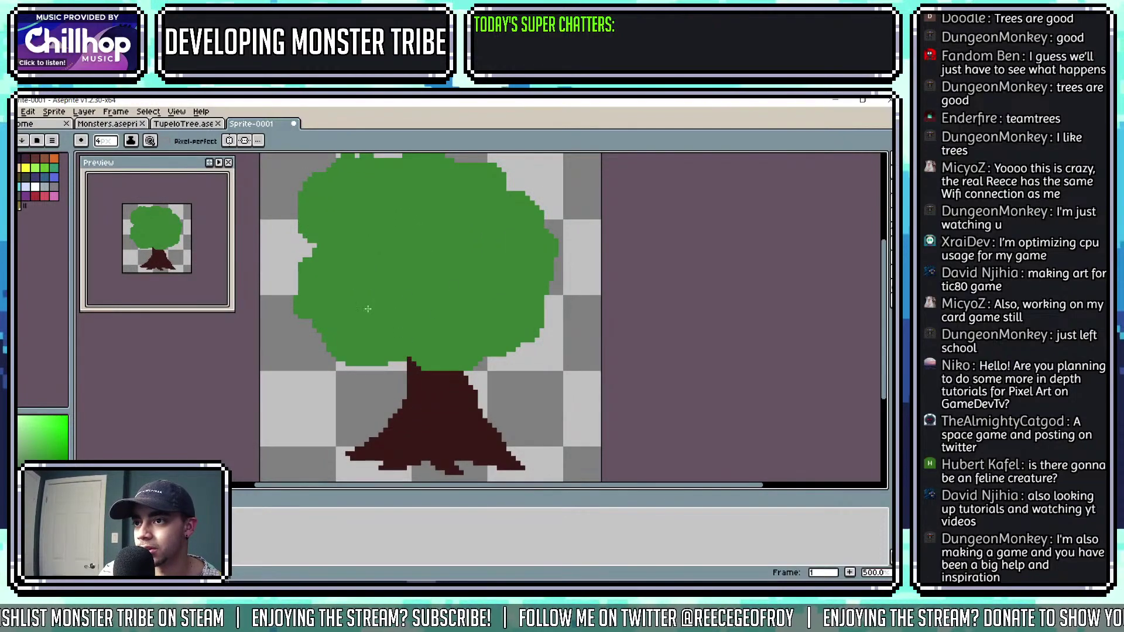
pyautogui.moveTo(375, 375)
pyautogui.mouseDown()
pyautogui.moveTo(432, 381)
pyautogui.moveTo(478, 357)
pyautogui.moveTo(524, 371)
pyautogui.moveTo(489, 365)
pyautogui.mouseUp()
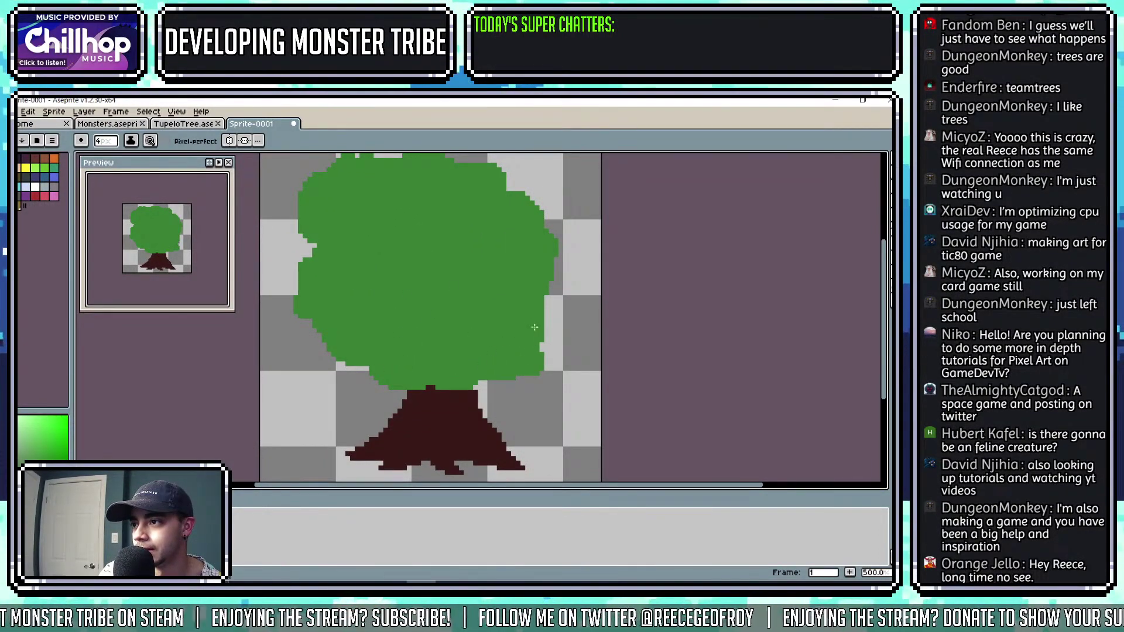
pyautogui.scroll(-4, 529, 331)
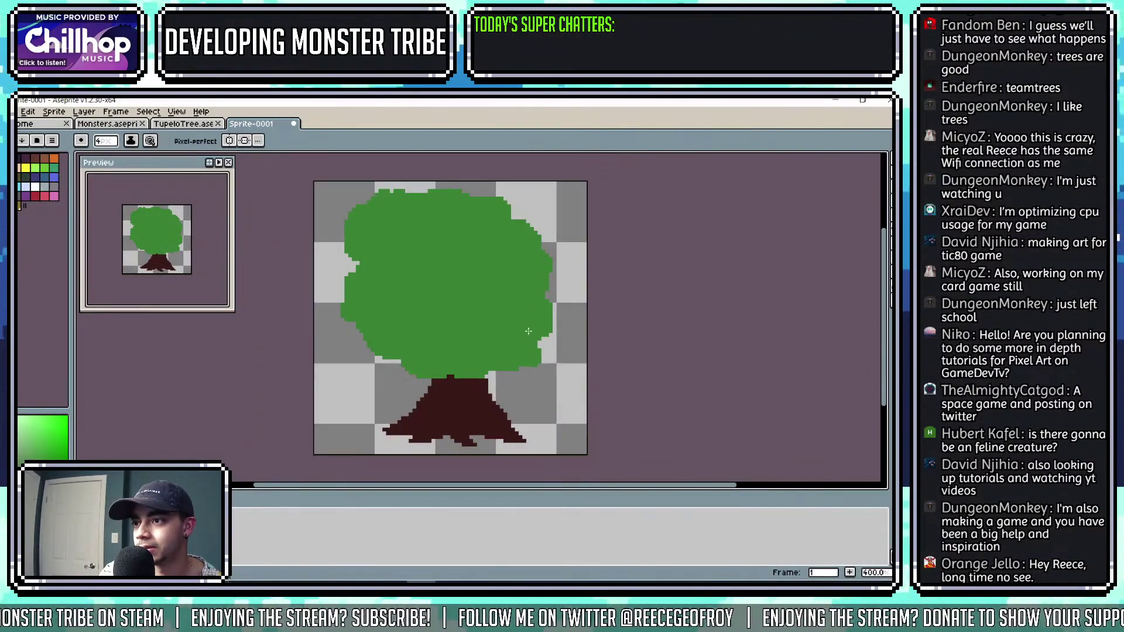
pyautogui.scroll(3, 529, 366)
pyautogui.scroll(1, 529, 366)
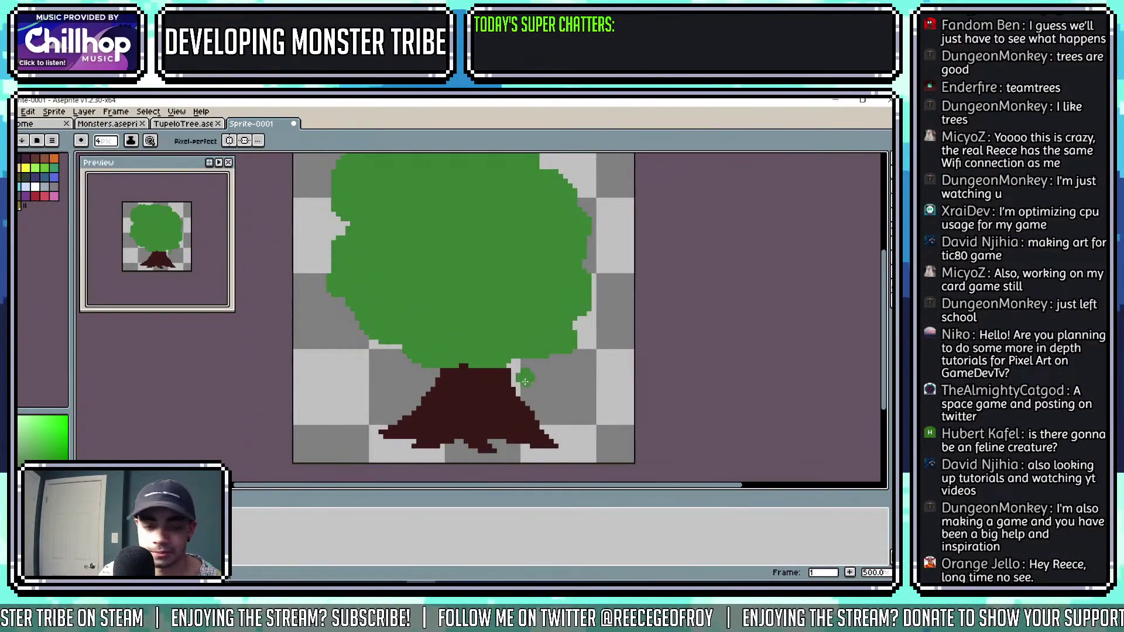
# Sample the trunk's dark brown and draw a short branch from its upper right side up to the canopy with a 2 px brush.
pyautogui.scroll(1, 551, 365)
pyautogui.scroll(3, 558, 365)
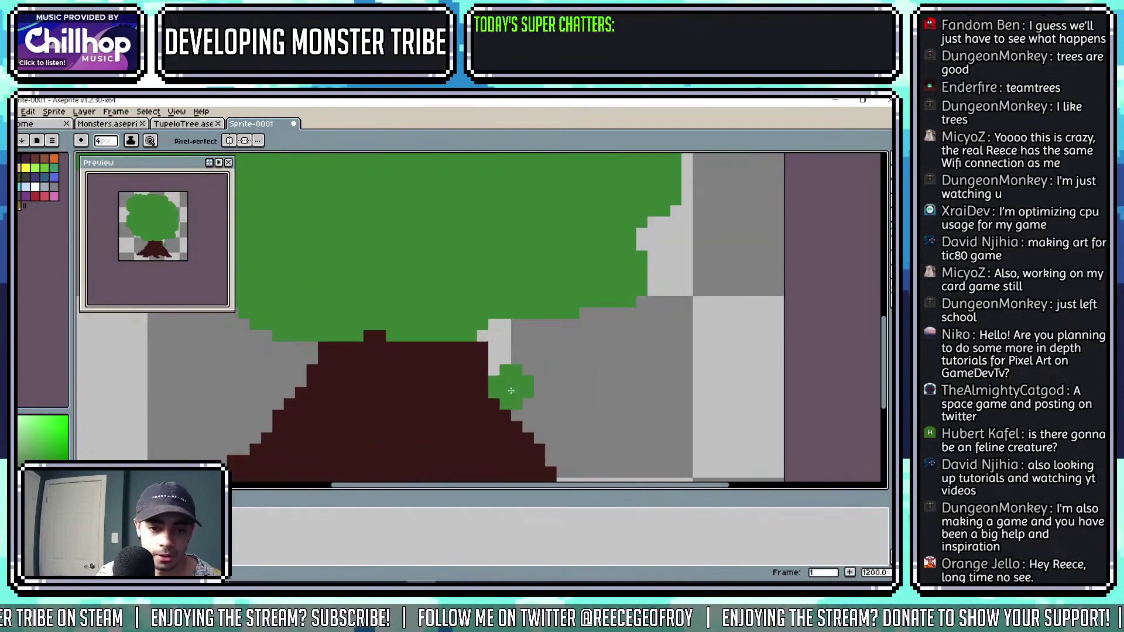
pyautogui.keyDown('alt'); pyautogui.click(469, 389); pyautogui.keyUp('alt')
pyautogui.rightClick(482, 338)
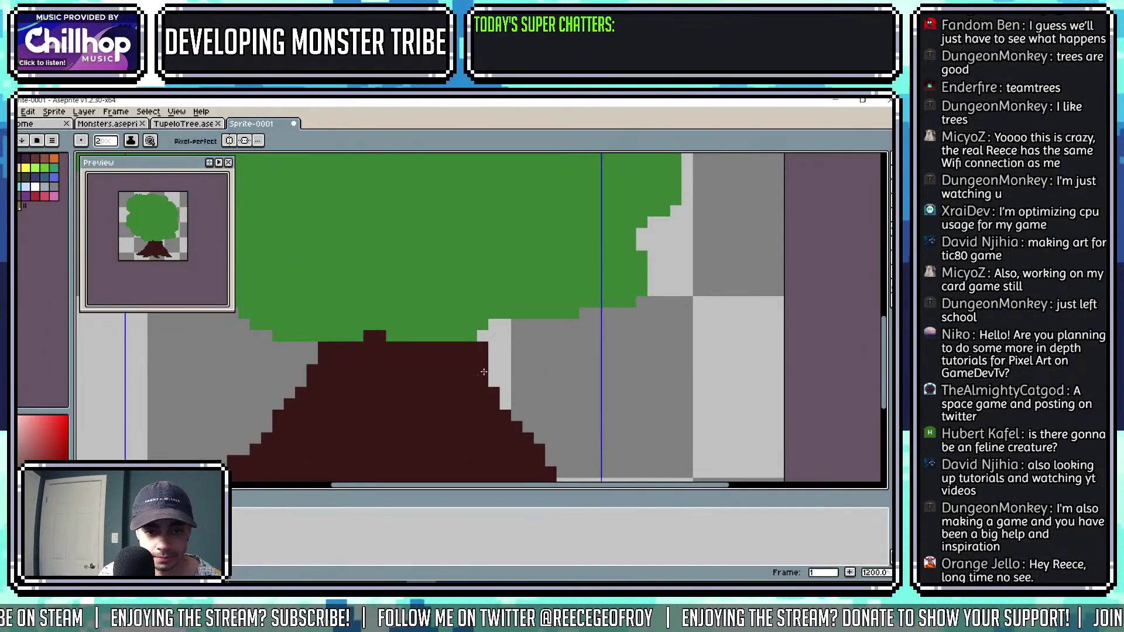
pyautogui.press('+')
pyautogui.moveTo(533, 325); pyautogui.dragTo(494, 354)
pyautogui.scroll(-2, 470, 365)
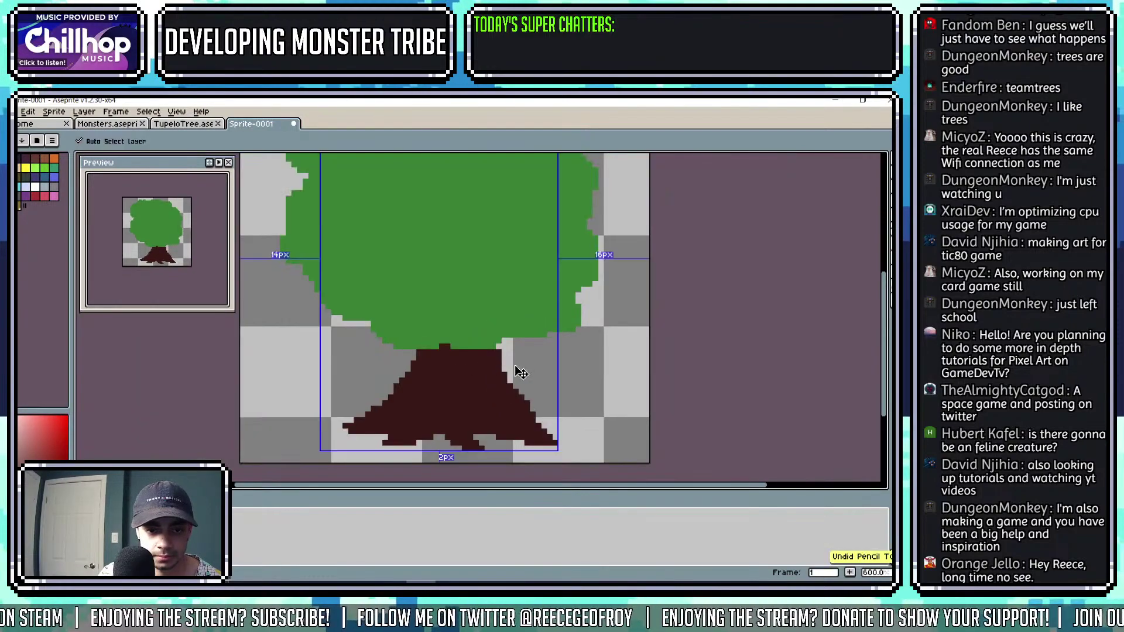
pyautogui.scroll(1, 504, 355)
pyautogui.press('-')
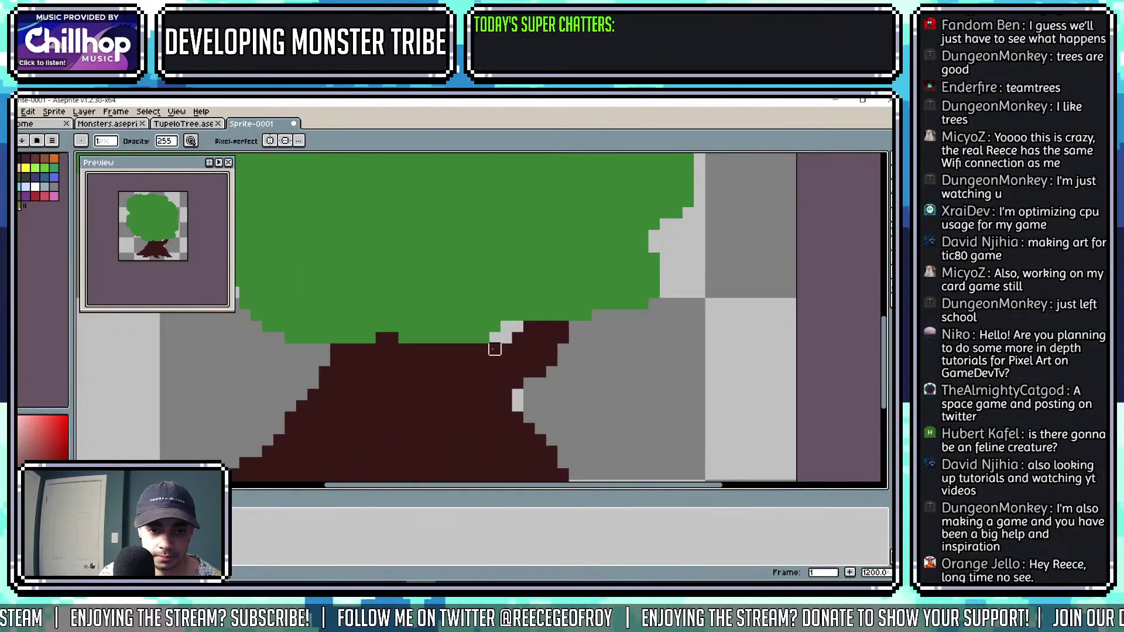
# Slim the short right branch and carve its junction with the trunk using a 1 px Eraser and a 2 px brush.
pyautogui.scroll(-2, 541, 338)
pyautogui.scroll(4, 541, 337)
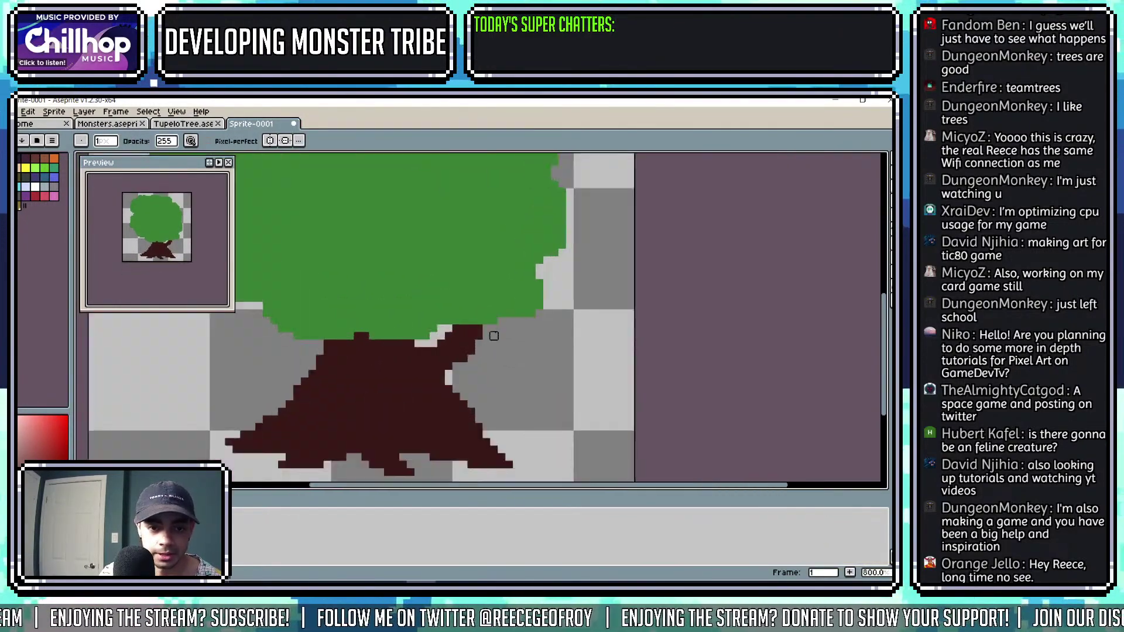
pyautogui.press('+')
pyautogui.press('b')
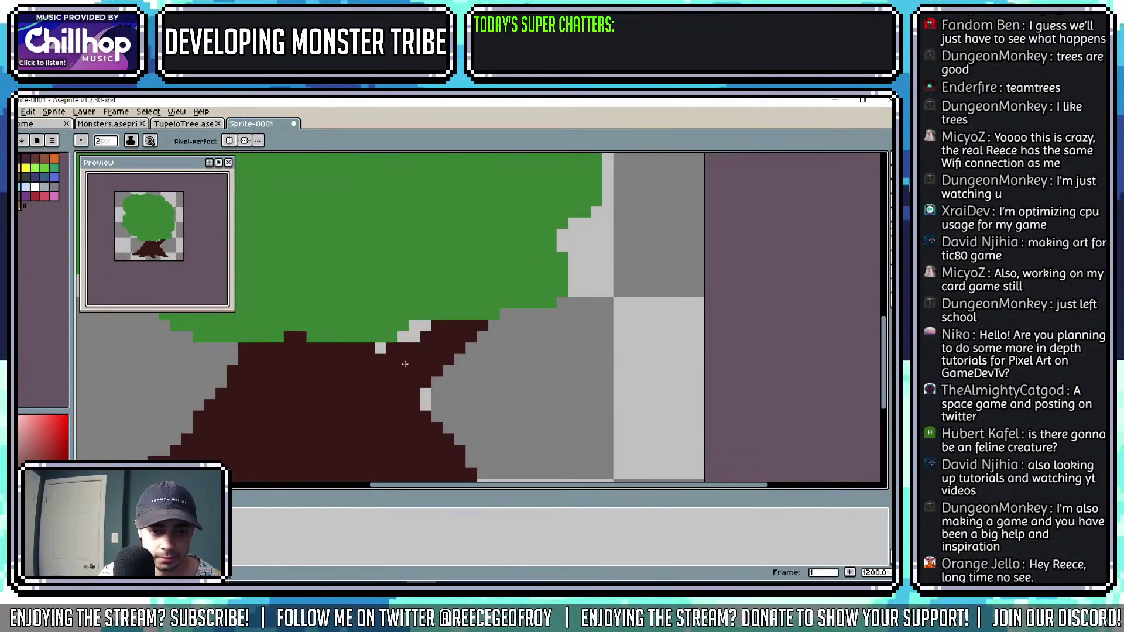
pyautogui.scroll(-2, 414, 348)
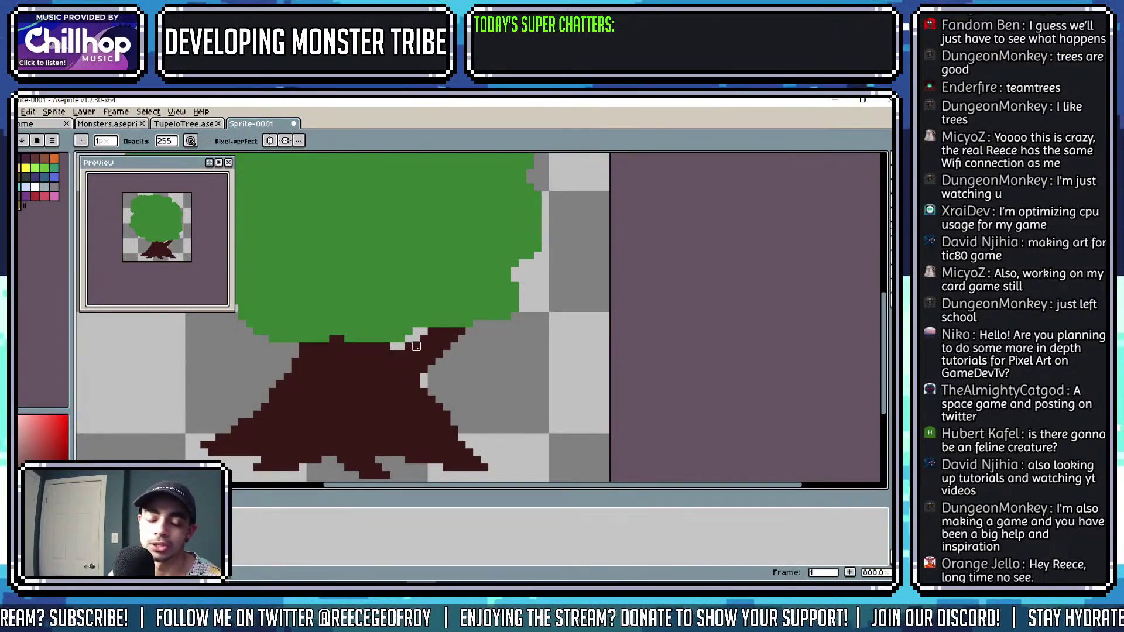
pyautogui.scroll(2, 435, 339)
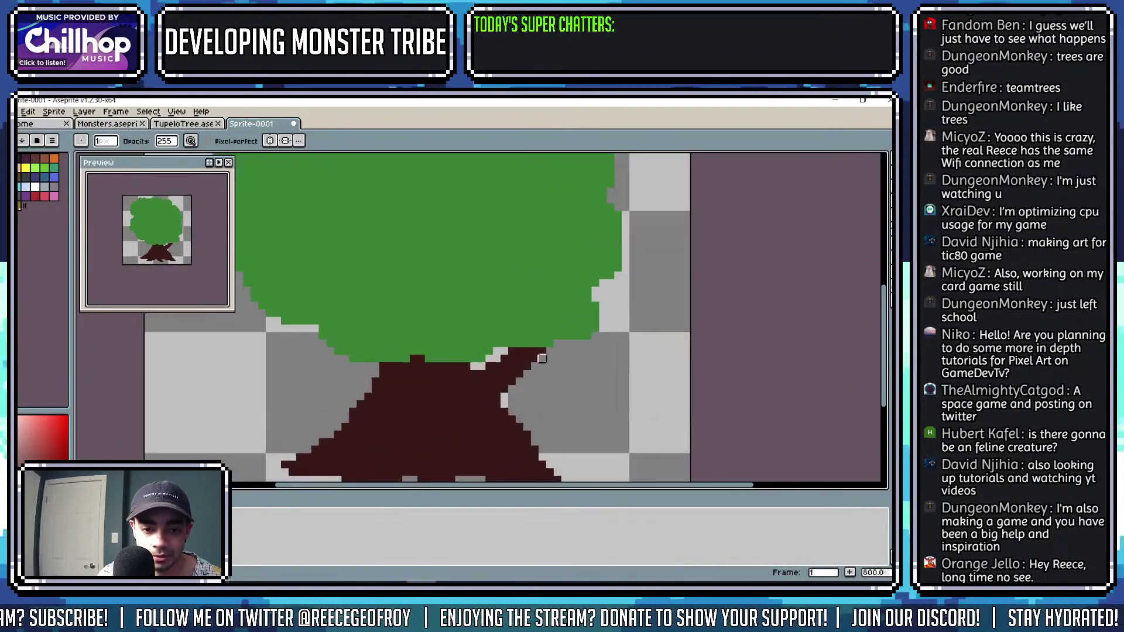
pyautogui.press('e')
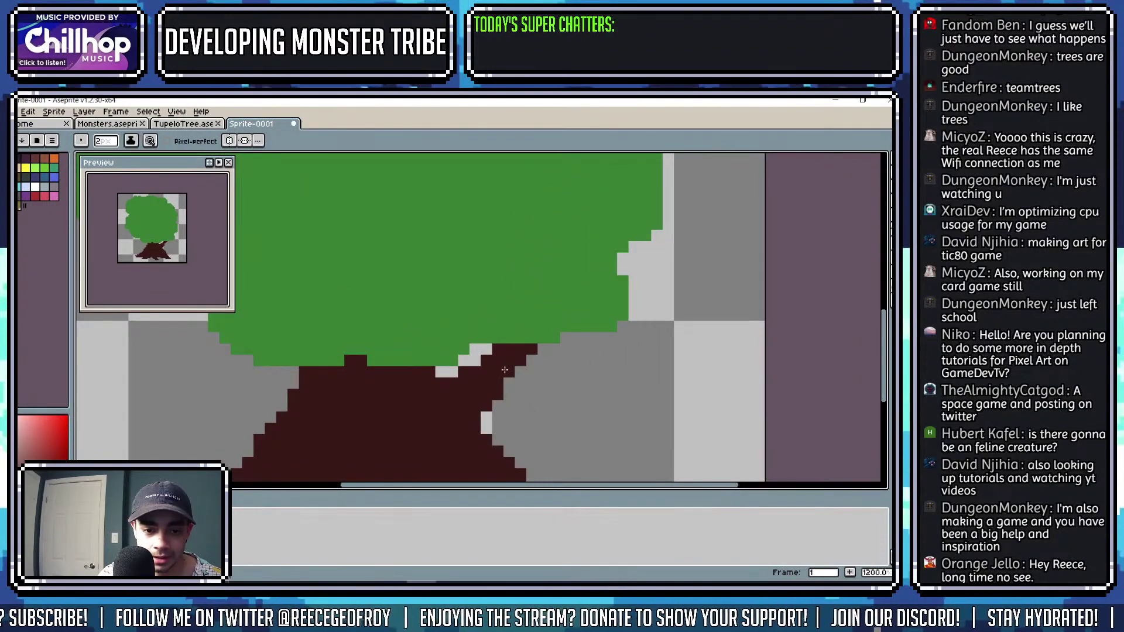
# Try a matching dark brown branch from the trunk's upper left side up to the canopy, trimming it with a 1 px Eraser.
pyautogui.scroll(-6, 538, 361)
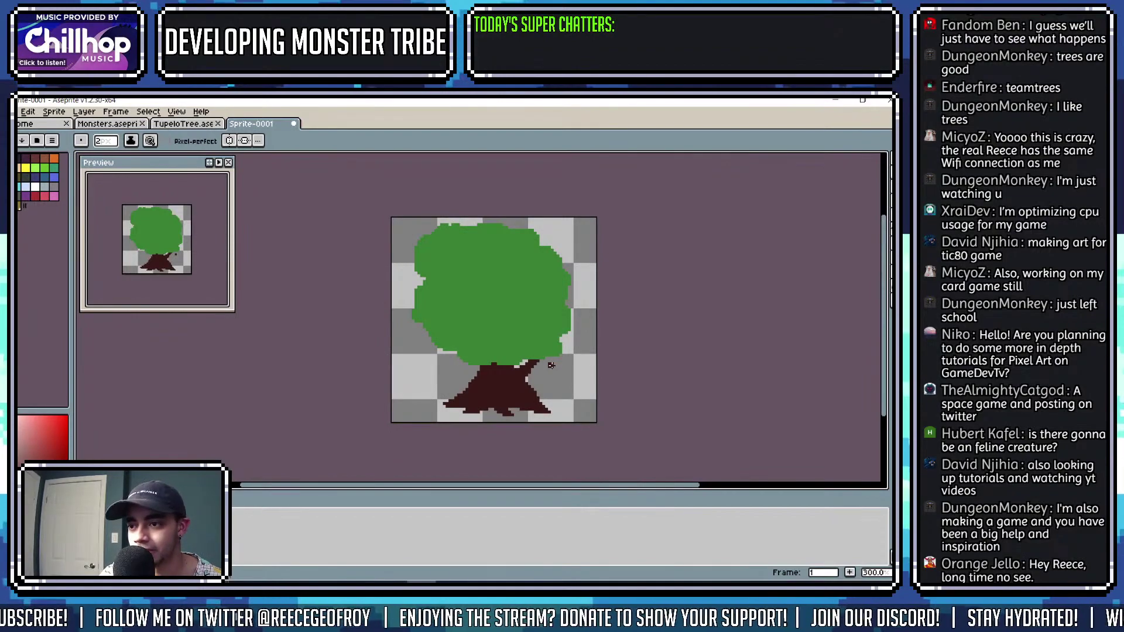
pyautogui.moveTo(550, 365); pyautogui.dragTo(576, 371)
pyautogui.scroll(3, 497, 381)
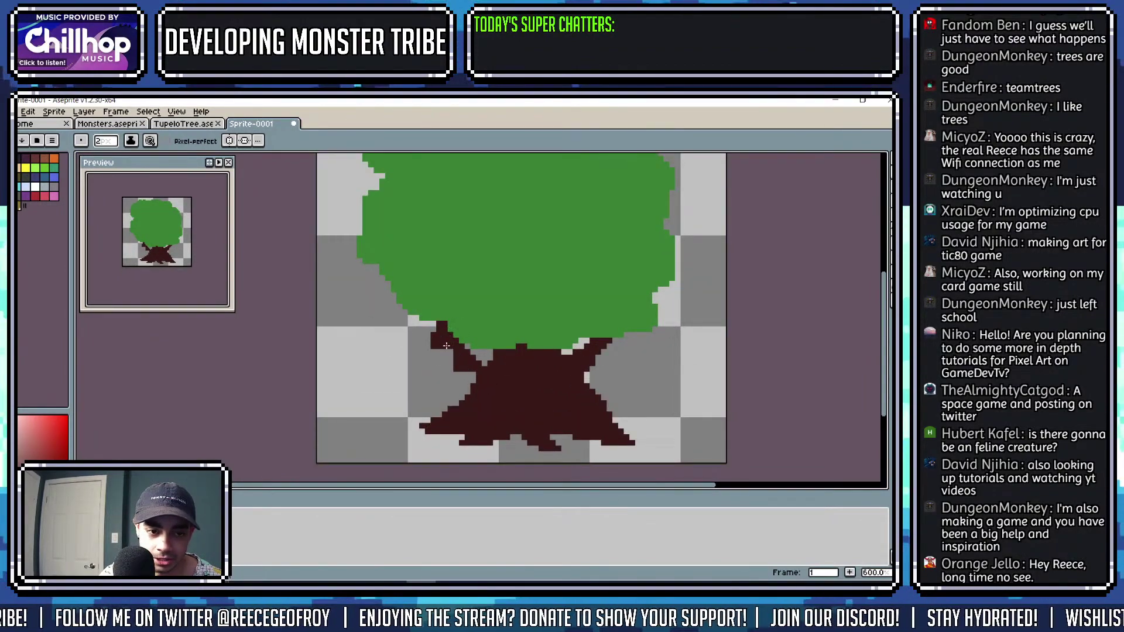
pyautogui.press('b')
pyautogui.scroll(1, 468, 356)
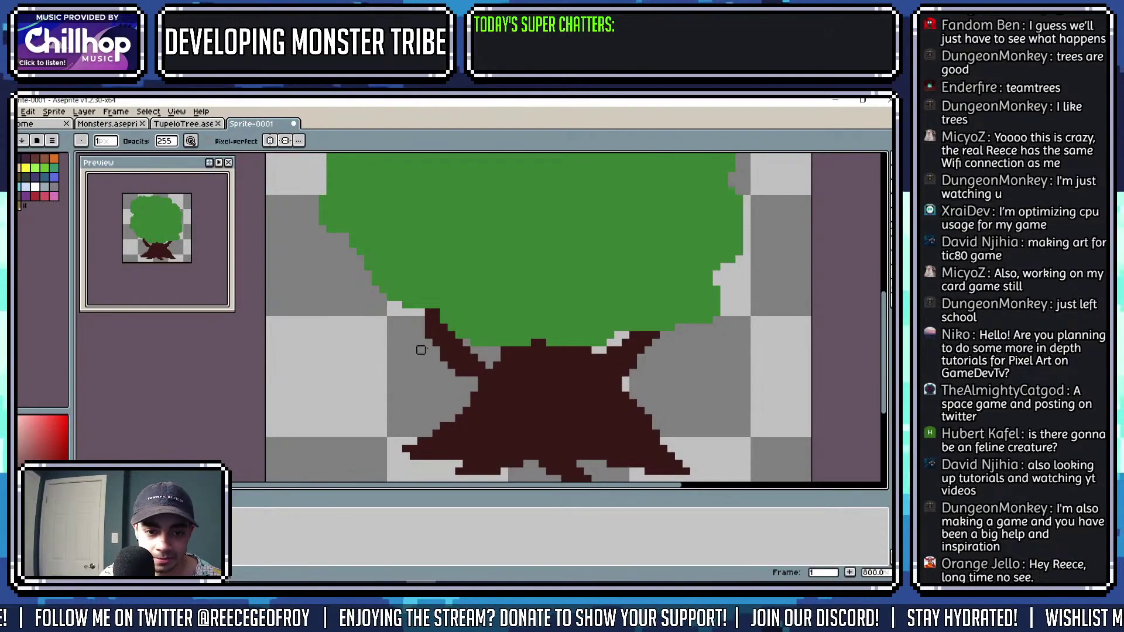
pyautogui.scroll(1, 477, 362)
pyautogui.press('e')
pyautogui.scroll(-6, 474, 423)
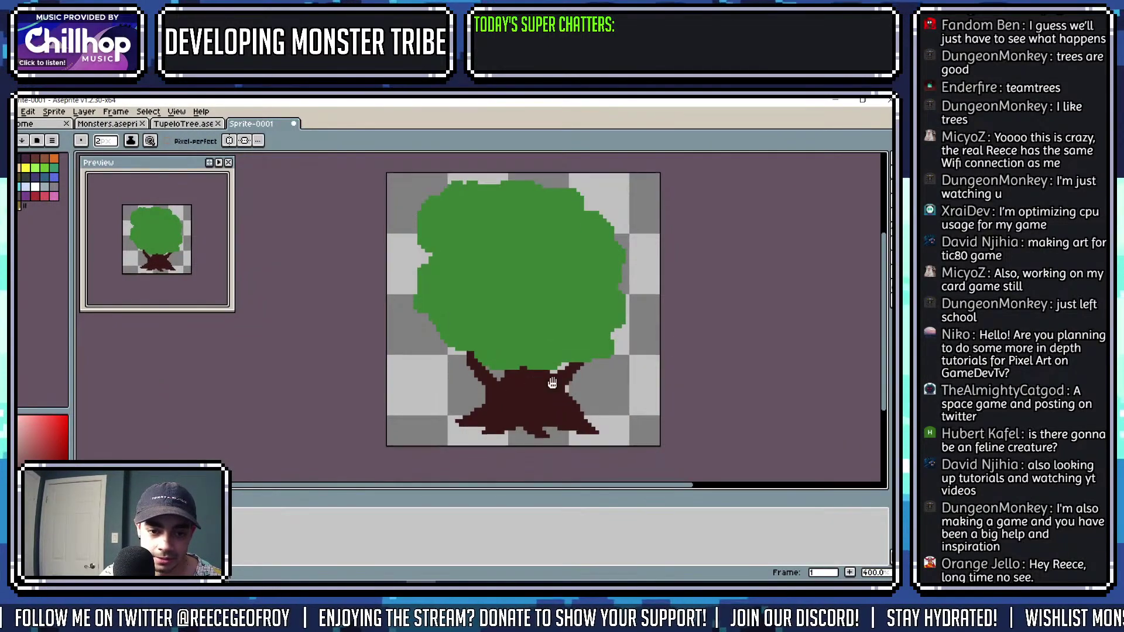
# Undo the left branch and its eraser trimming.
pyautogui.hotkey('ctrl', 'z')
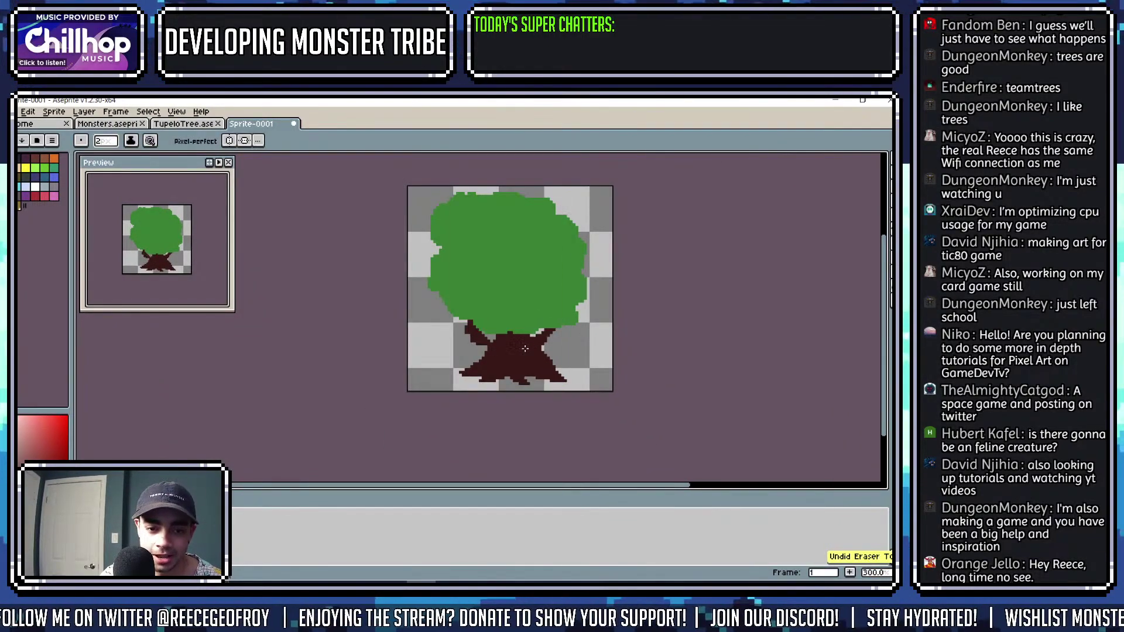
pyautogui.hotkey('ctrl', 'z')
pyautogui.scroll(1, 505, 333)
pyautogui.scroll(1, 505, 332)
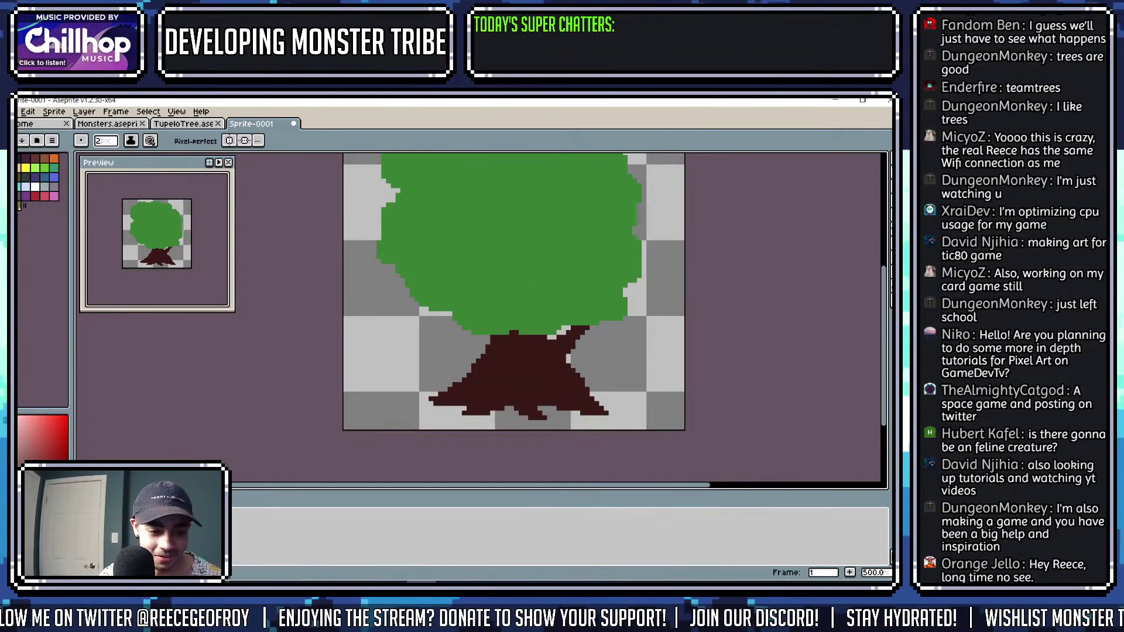
# Trim the canopy's lower edge above the trunk with a 7 px Eraser and patch it with the sampled canopy green.
pyautogui.press('e')
pyautogui.moveTo(442, 339)
pyautogui.mouseDown()
pyautogui.moveTo(579, 313)
pyautogui.moveTo(554, 347)
pyautogui.moveTo(583, 342)
pyautogui.mouseUp()
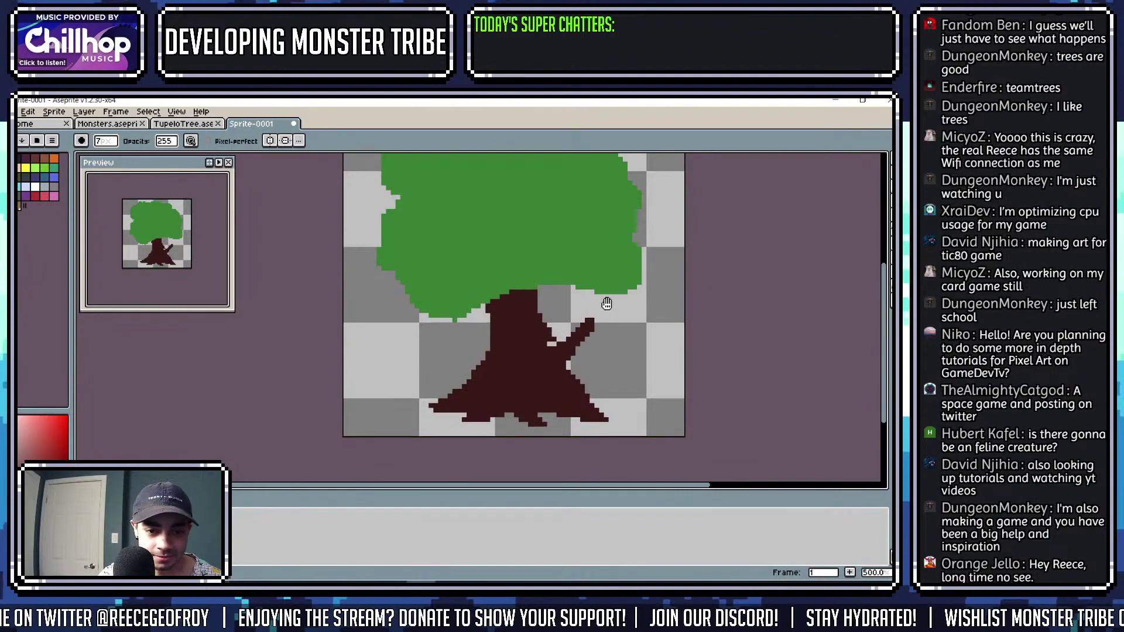
pyautogui.scroll(2, 603, 233)
pyautogui.press('i')
pyautogui.click(498, 327)
pyautogui.press('b')
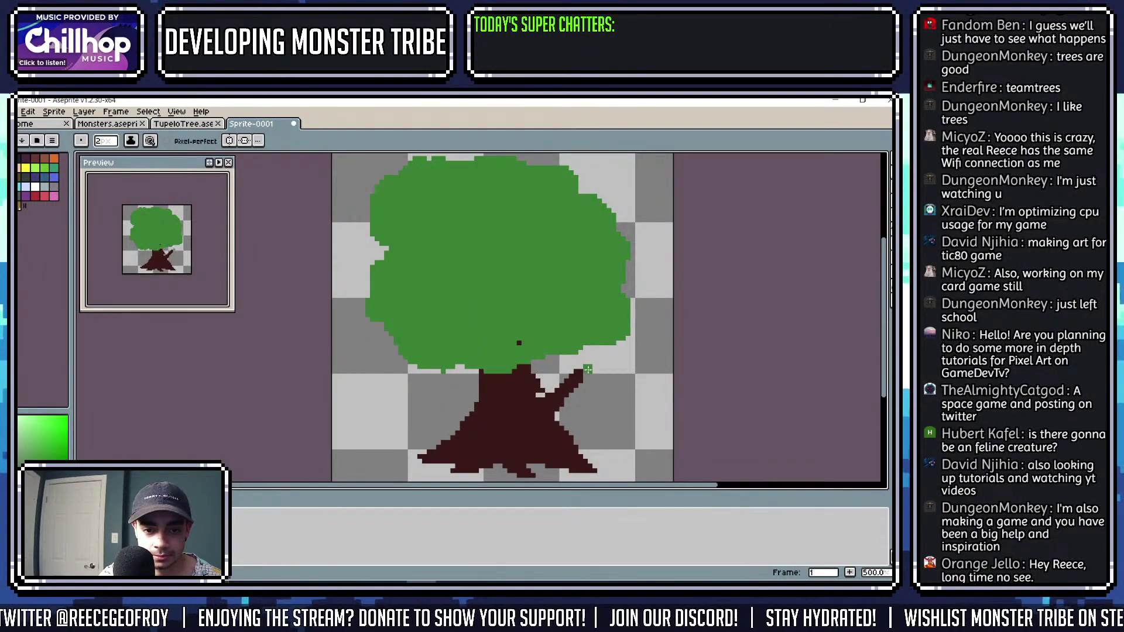
# Erase the short right branch and clean up the trunk's upper right side.
pyautogui.scroll(1, 587, 369)
pyautogui.click(605, 429)
pyautogui.scroll(3, 535, 403)
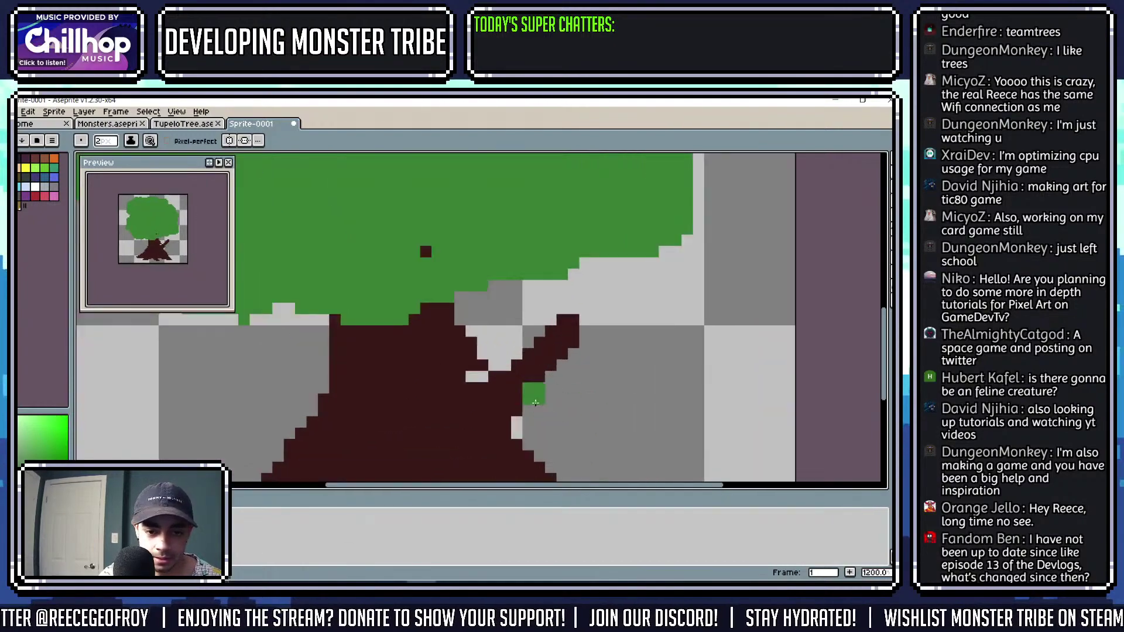
pyautogui.press('e')
pyautogui.moveTo(535, 403)
pyautogui.mouseDown()
pyautogui.moveTo(527, 463)
pyautogui.moveTo(490, 406)
pyautogui.moveTo(582, 389)
pyautogui.mouseUp()
pyautogui.press('b')
pyautogui.click(444, 348)
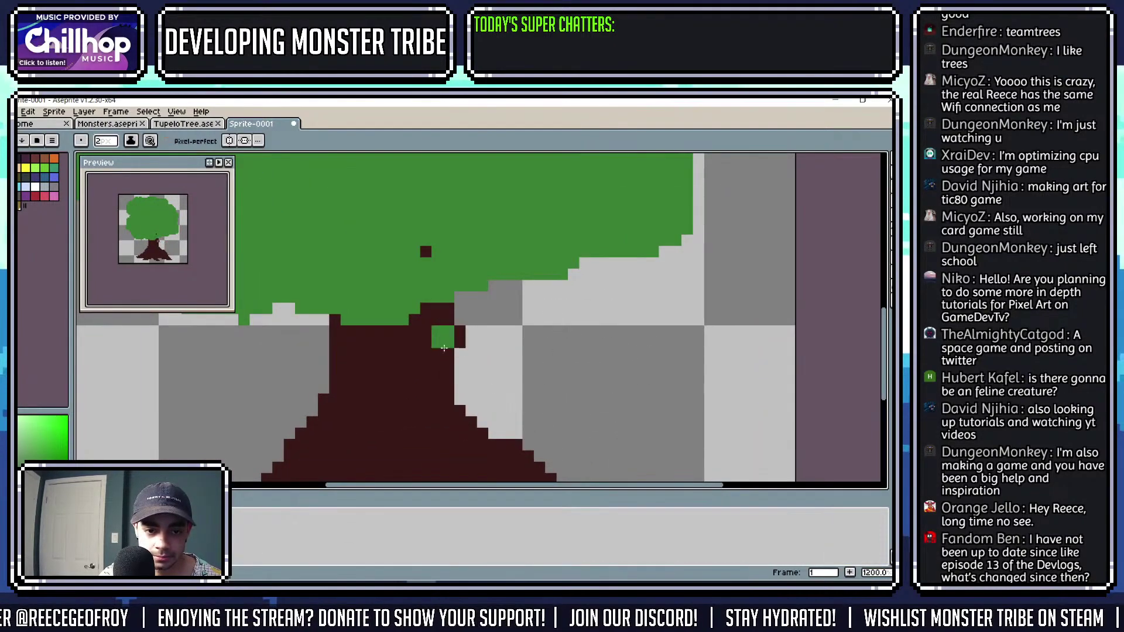
pyautogui.hotkey('ctrl', 'z')
# Sample the trunk's dark brown and draw short branches from its upper right and upper left sides to the canopy with a 2 px brush.
pyautogui.keyDown('alt'); pyautogui.click(444, 348); pyautogui.keyUp('alt')
pyautogui.moveTo(459, 311); pyautogui.dragTo(527, 285)
pyautogui.moveTo(468, 386); pyautogui.dragTo(529, 305)
pyautogui.hotkey('ctrl', 'z')
pyautogui.moveTo(451, 339)
pyautogui.mouseDown()
pyautogui.moveTo(456, 372)
pyautogui.moveTo(410, 359)
pyautogui.mouseUp()
pyautogui.scroll(-5, 454, 376)
pyautogui.scroll(1, 439, 368)
pyautogui.scroll(3, 439, 368)
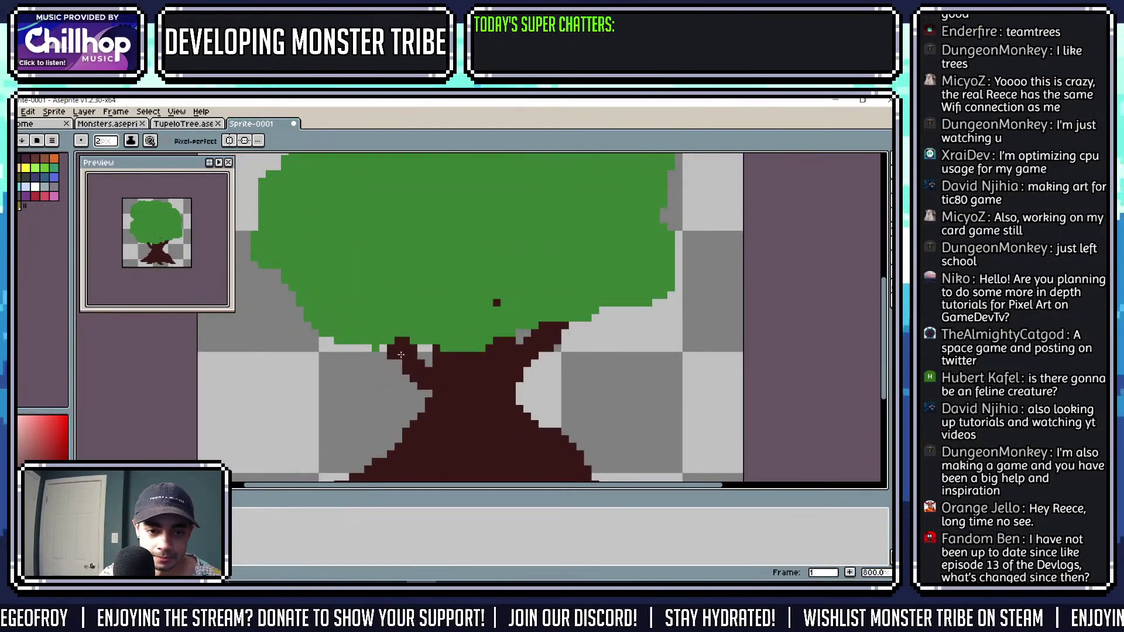
pyautogui.scroll(-4, 429, 398)
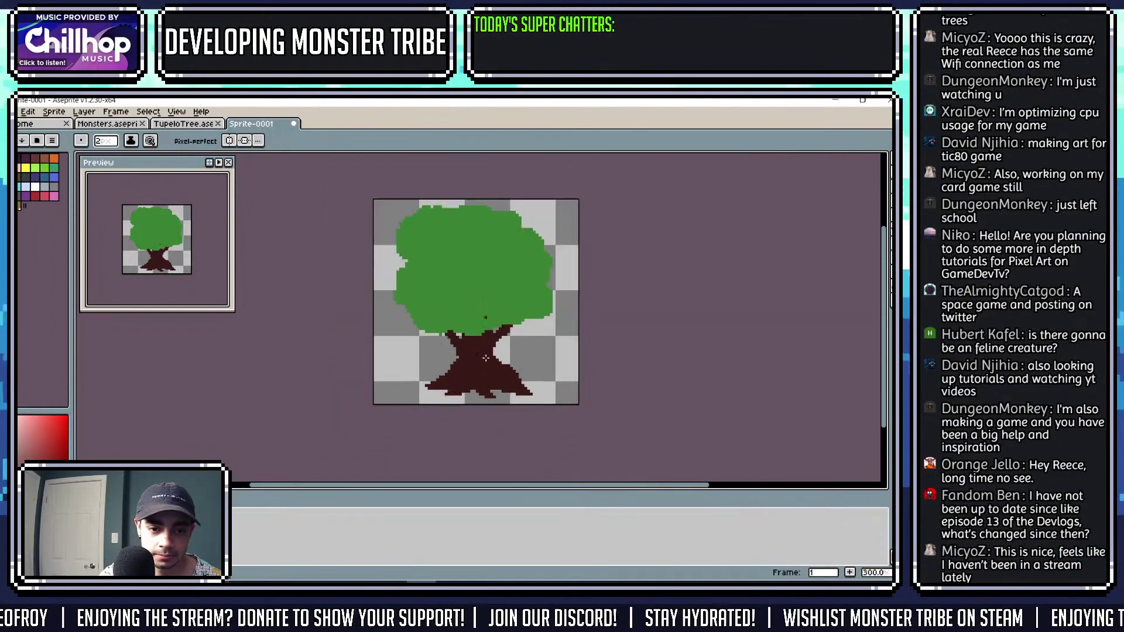
# Sample the canopy green and paint over the stray dark spot in the lower canopy.
pyautogui.scroll(3, 489, 264)
pyautogui.press('i')
pyautogui.keyDown('alt'); pyautogui.click(489, 263); pyautogui.keyUp('alt')
pyautogui.scroll(-2, 489, 264)
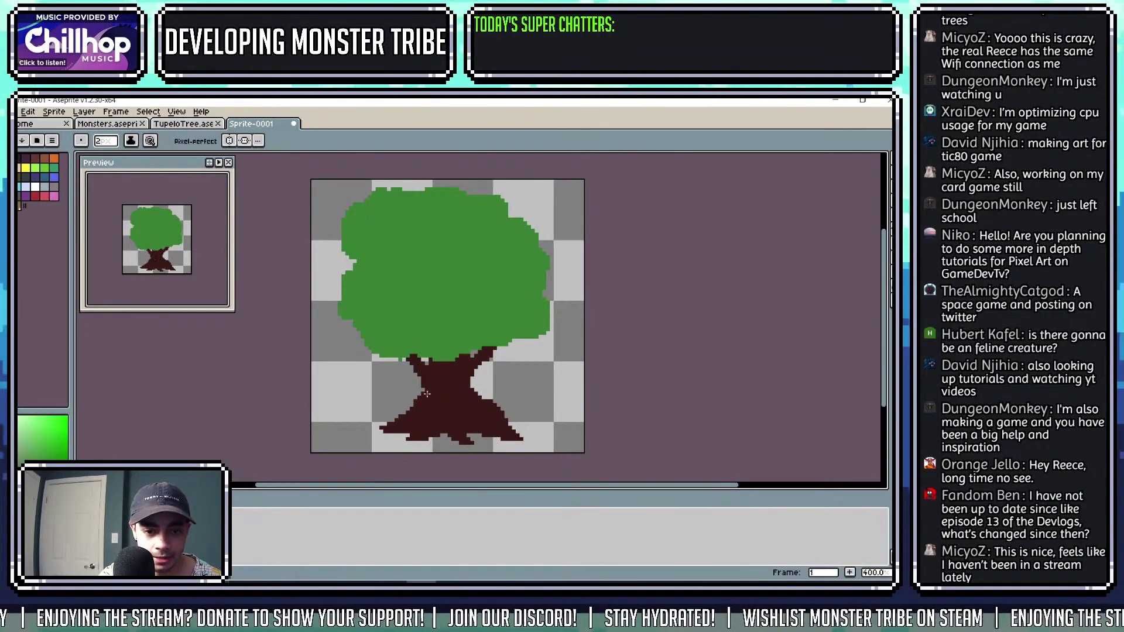
# Switch to the browser, open the bookmarked Twitter profile and view the clip of Monster Tribe's new snow area.
pyautogui.click(185, 124)
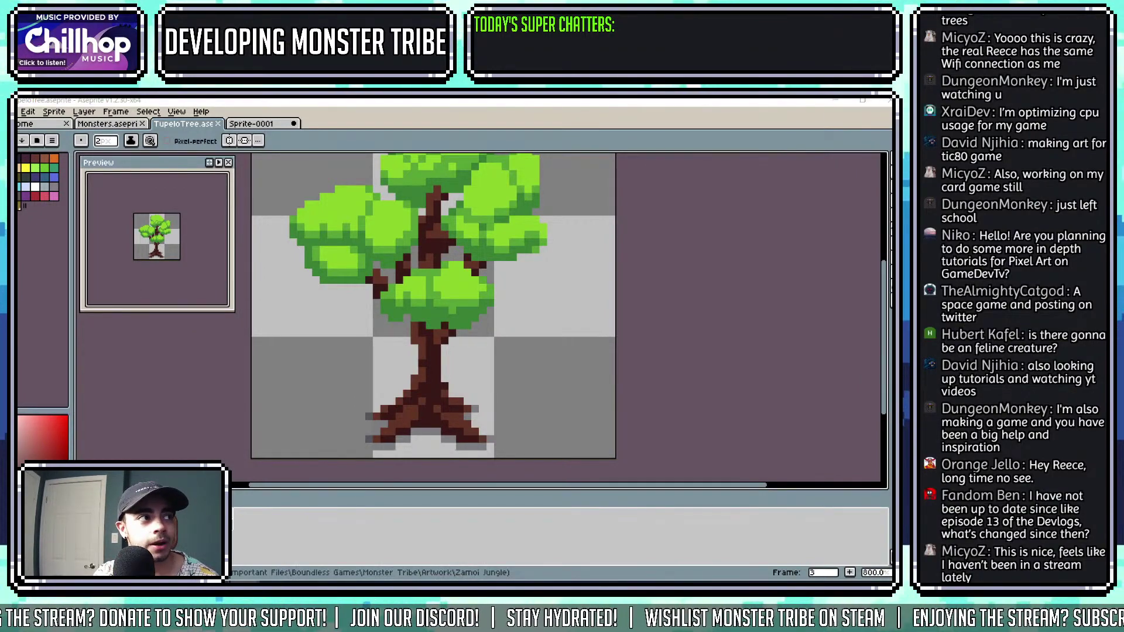
pyautogui.hotkey('alt', 'Tab')
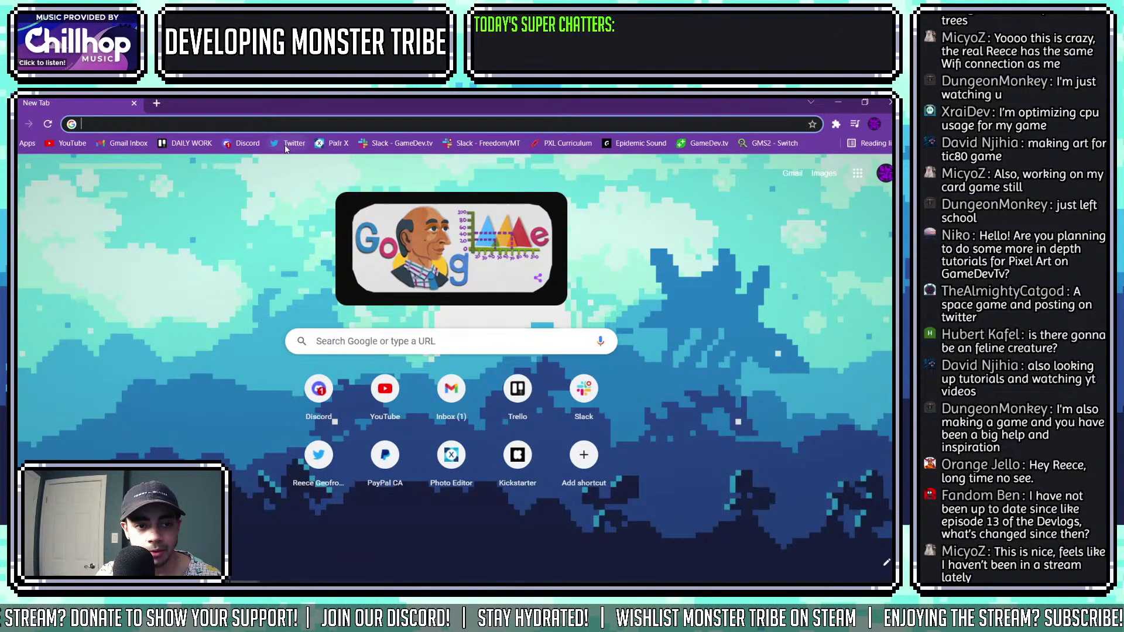
pyautogui.click(287, 145)
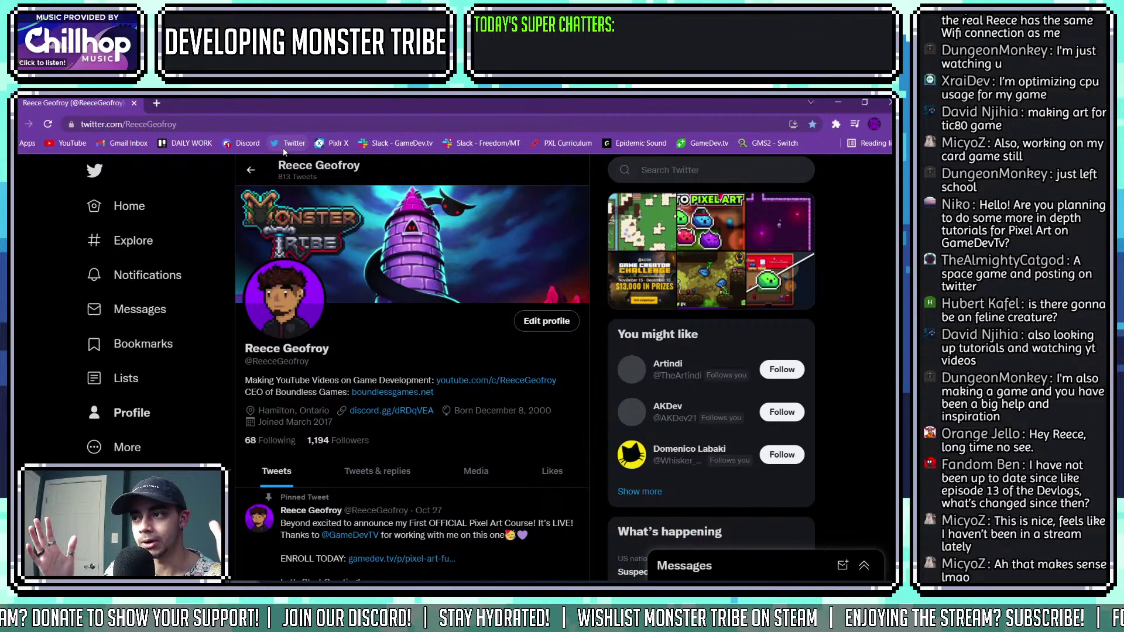
pyautogui.scroll(-5, 551, 370)
pyautogui.scroll(-4, 551, 370)
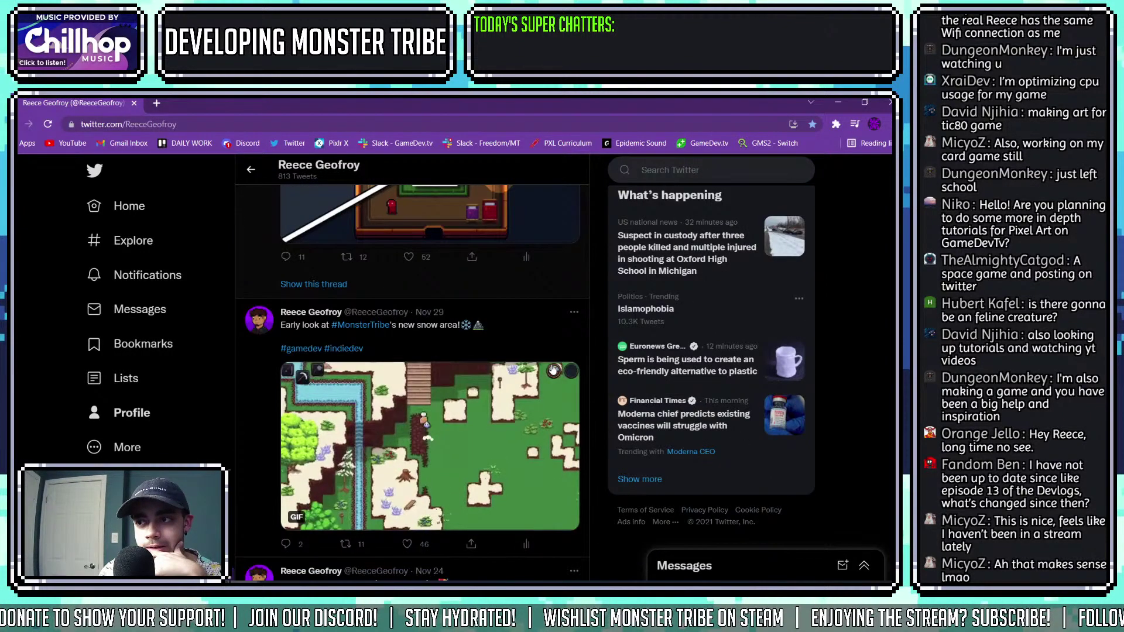
pyautogui.scroll(-1, 553, 370)
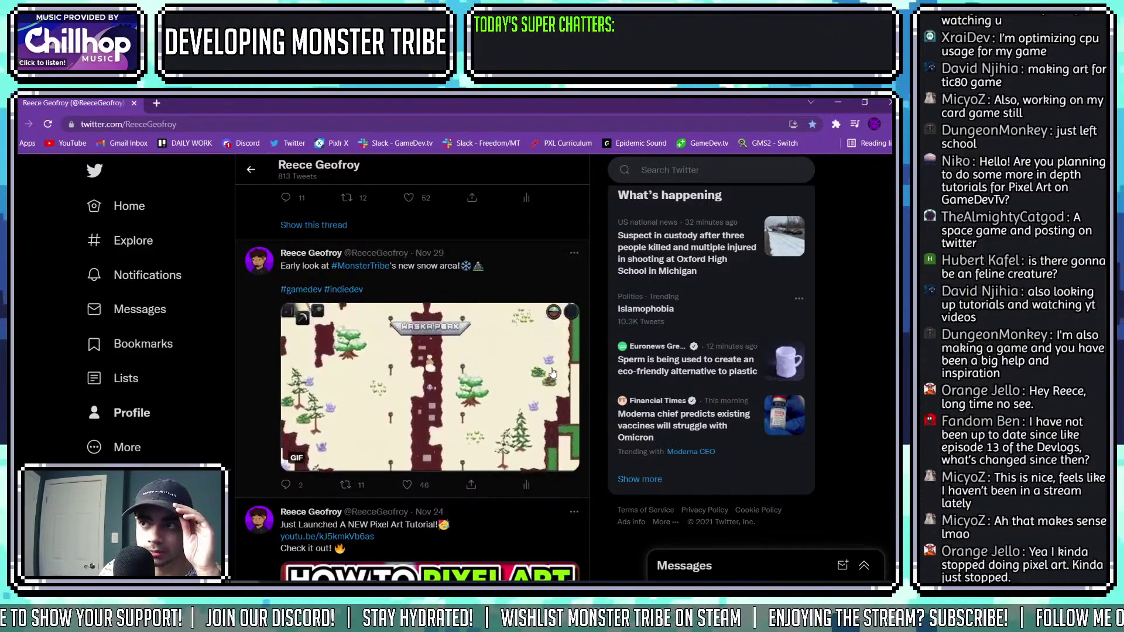
pyautogui.scroll(-1, 553, 370)
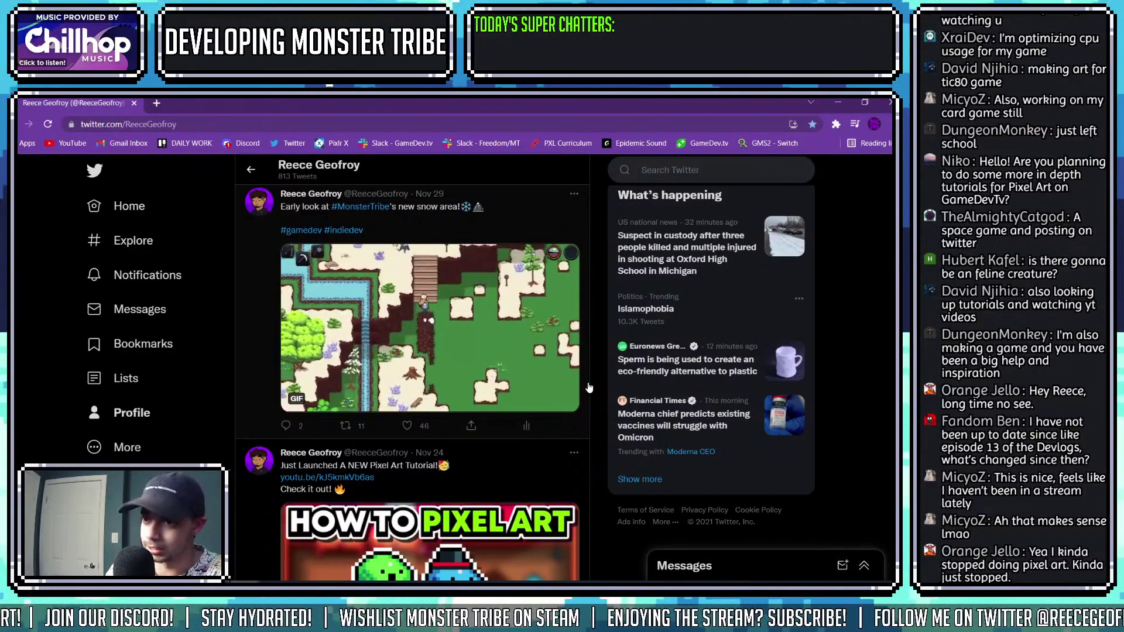
# View the Fire Pot Puzzle Mechanic clip further down the profile and return to the Sprite-0001 drawing in Aseprite.
pyautogui.scroll(-15, 564, 376)
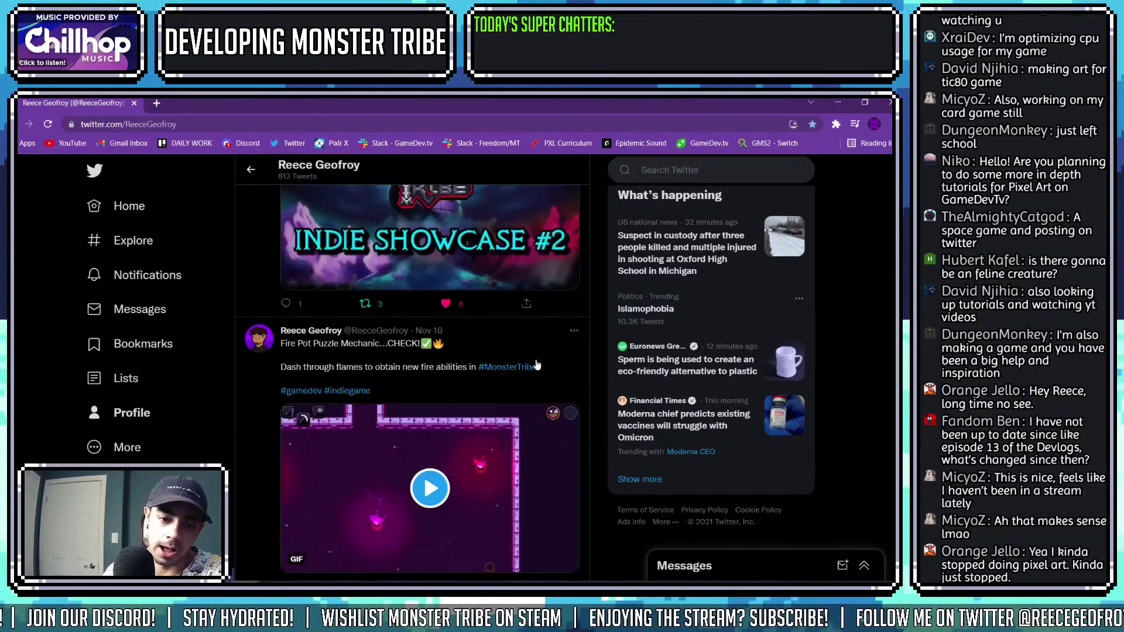
pyautogui.scroll(2, 564, 359)
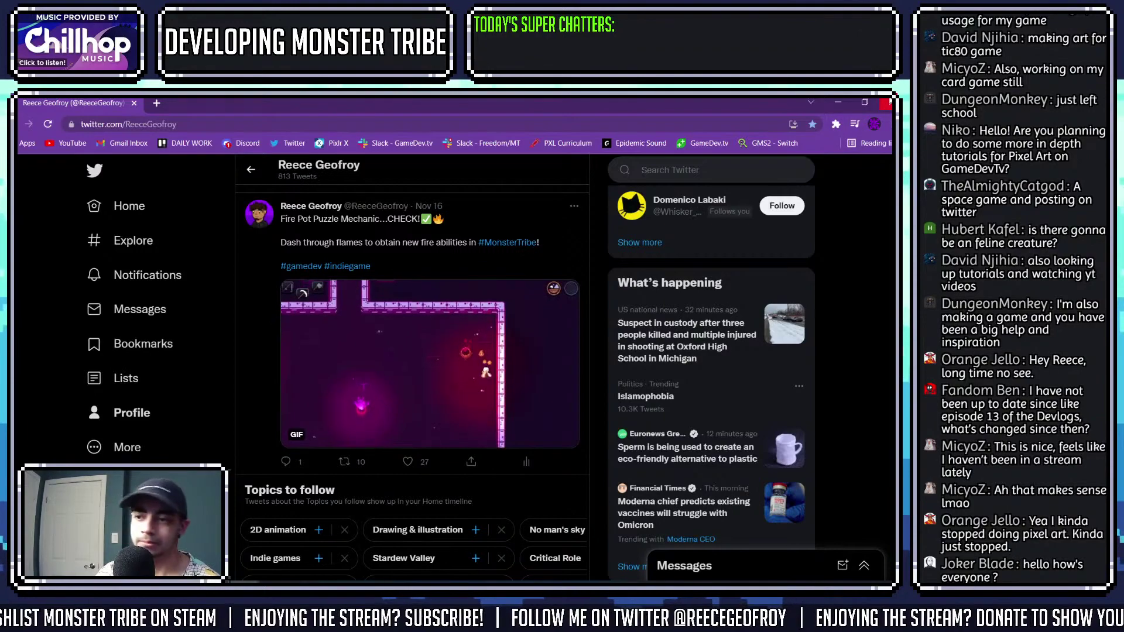
pyautogui.click(887, 103)
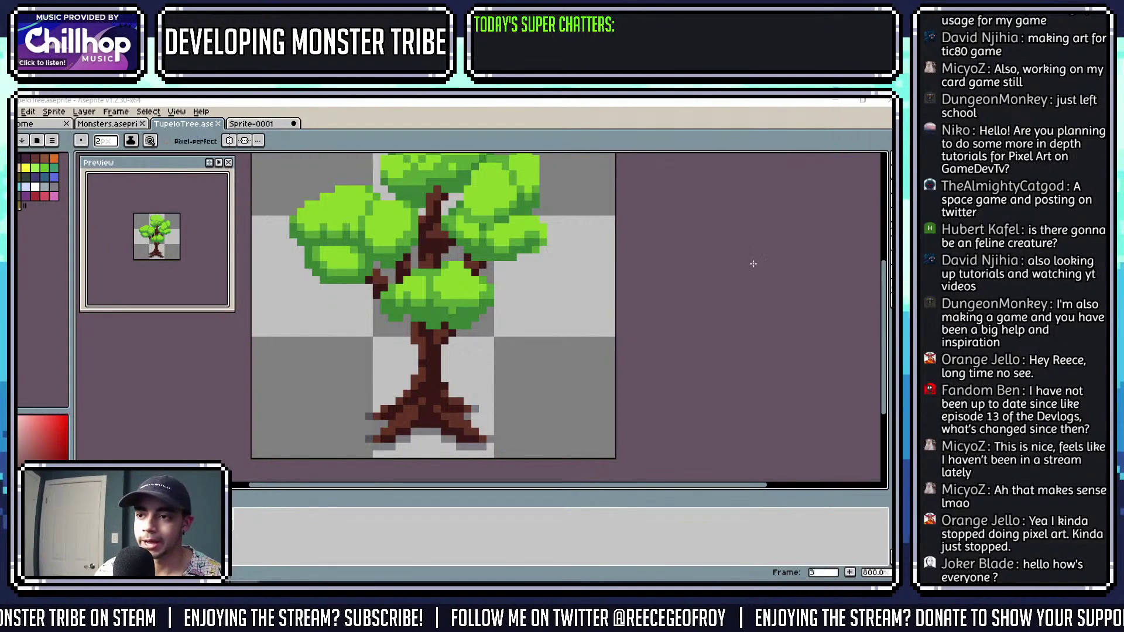
pyautogui.click(273, 124)
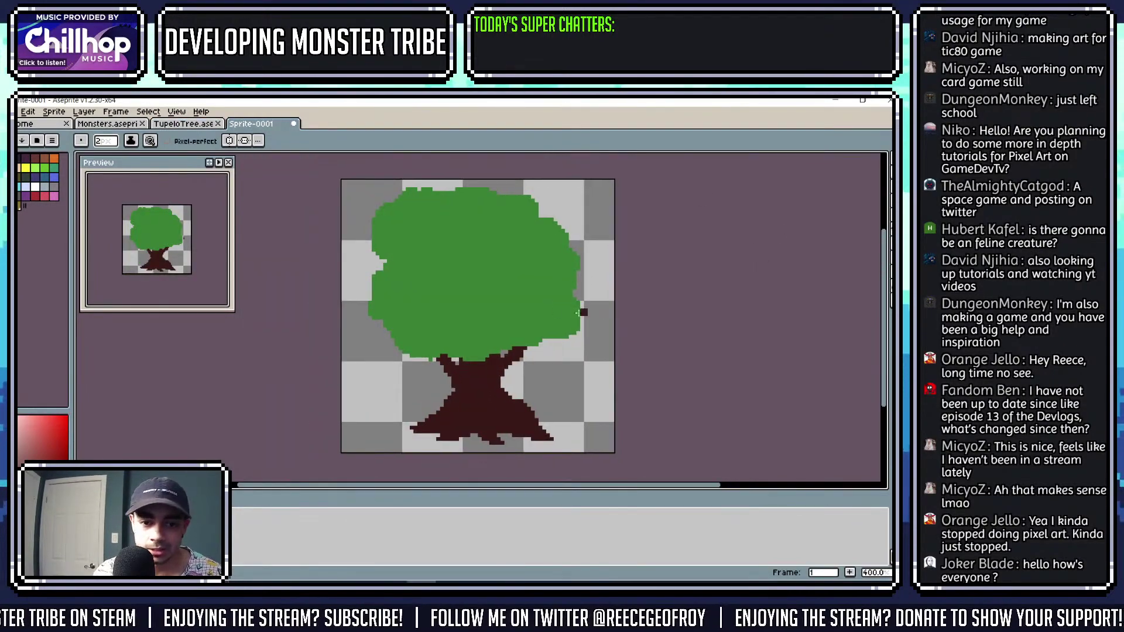
# Try a small dark brown twig beneath the upper right branch with a 1 px brush.
pyautogui.scroll(1, 537, 351)
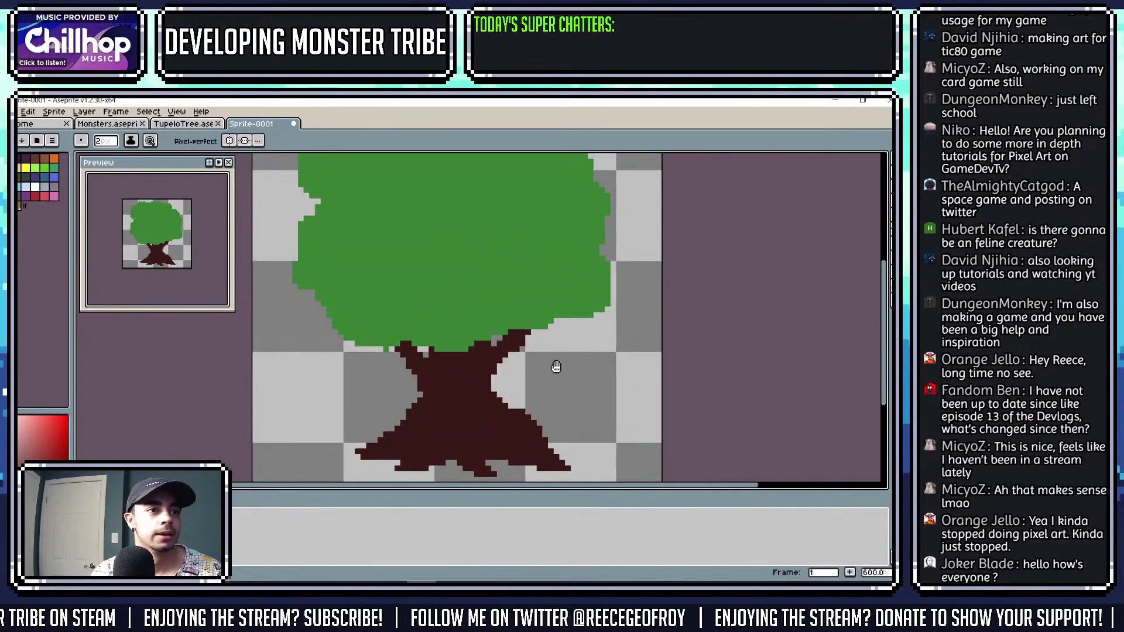
pyautogui.press('-')
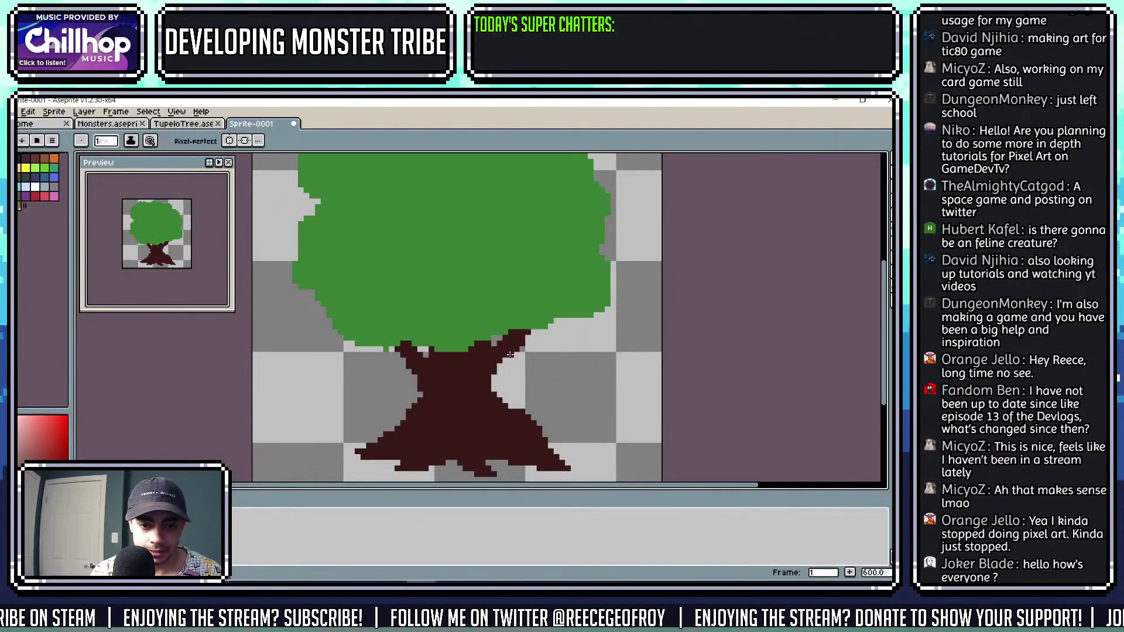
pyautogui.scroll(-1, 518, 374)
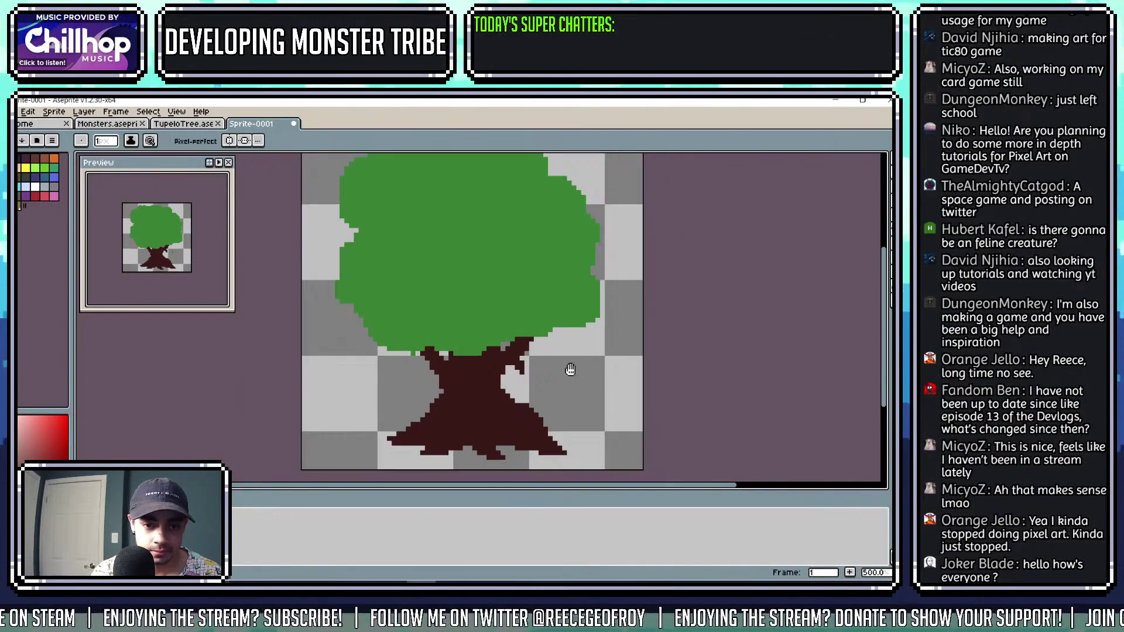
pyautogui.hotkey('ctrl', 'z')
# Smooth the trunk's lower right slope down to the root by filling its stepped edge with dark brown using a 1 px brush.
pyautogui.scroll(5, 521, 383)
pyautogui.press('e')
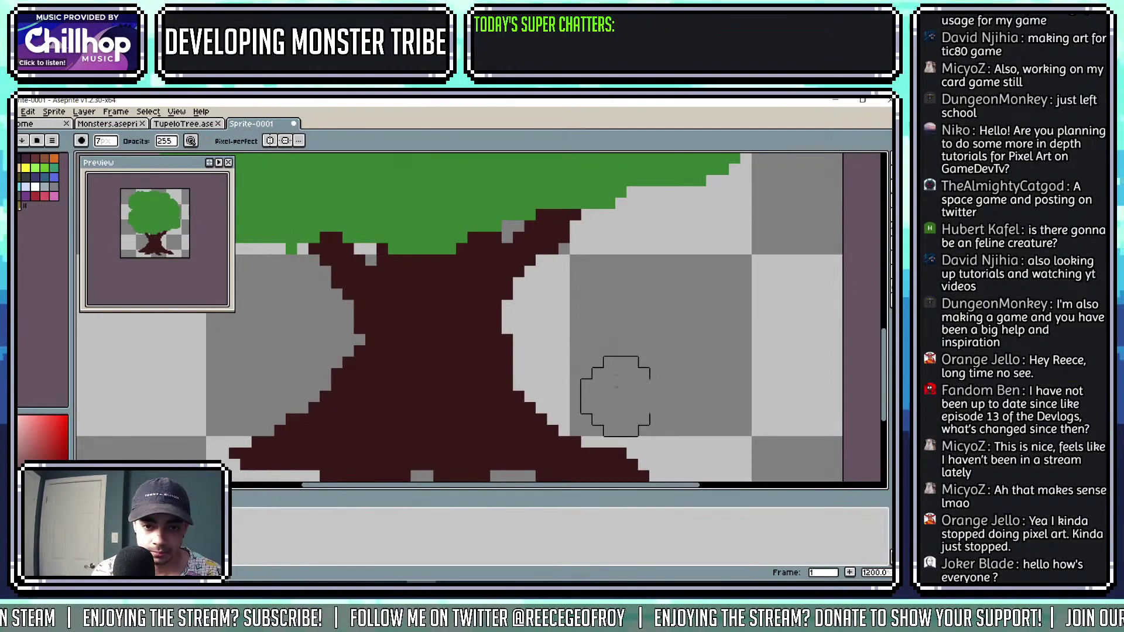
pyautogui.scroll(-1, 616, 377)
pyautogui.press('b')
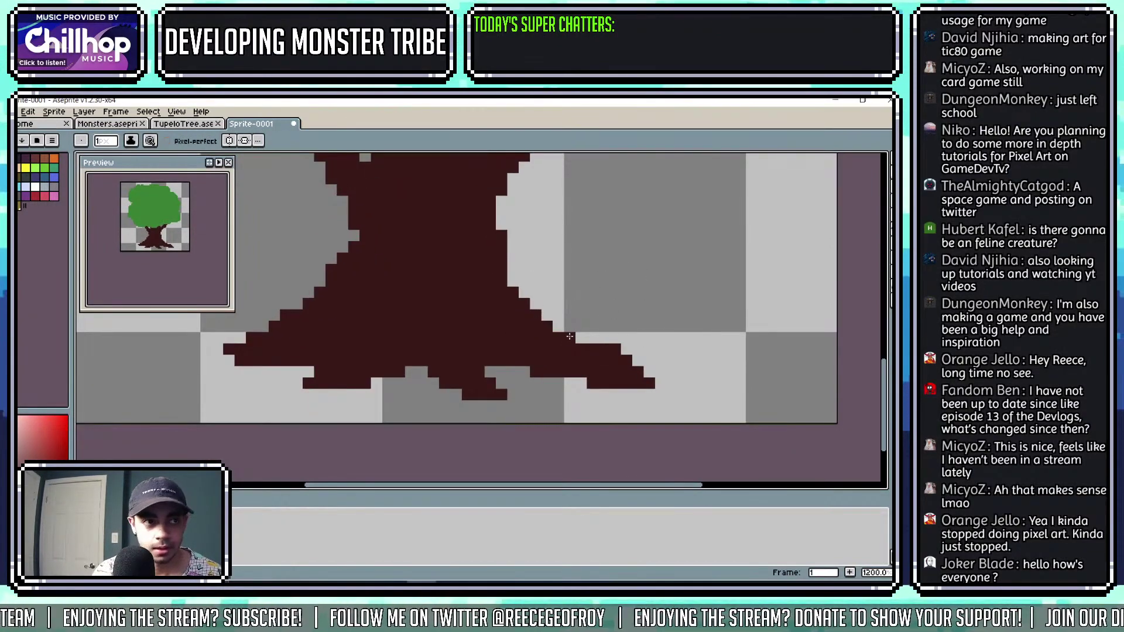
pyautogui.moveTo(570, 337); pyautogui.dragTo(488, 260)
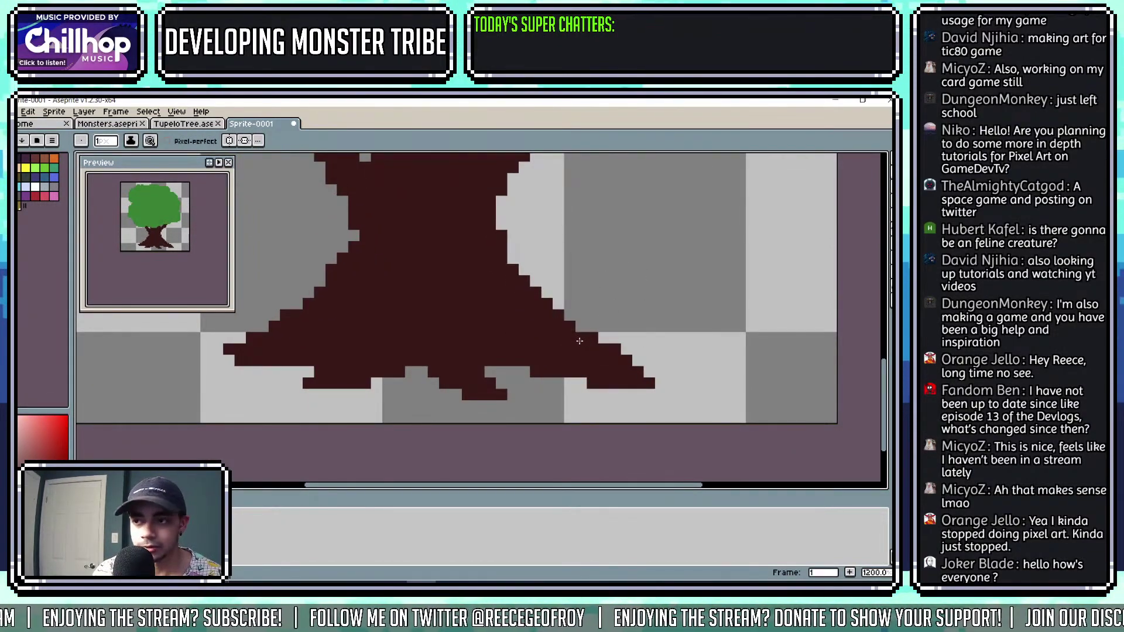
pyautogui.moveTo(557, 329); pyautogui.dragTo(614, 369)
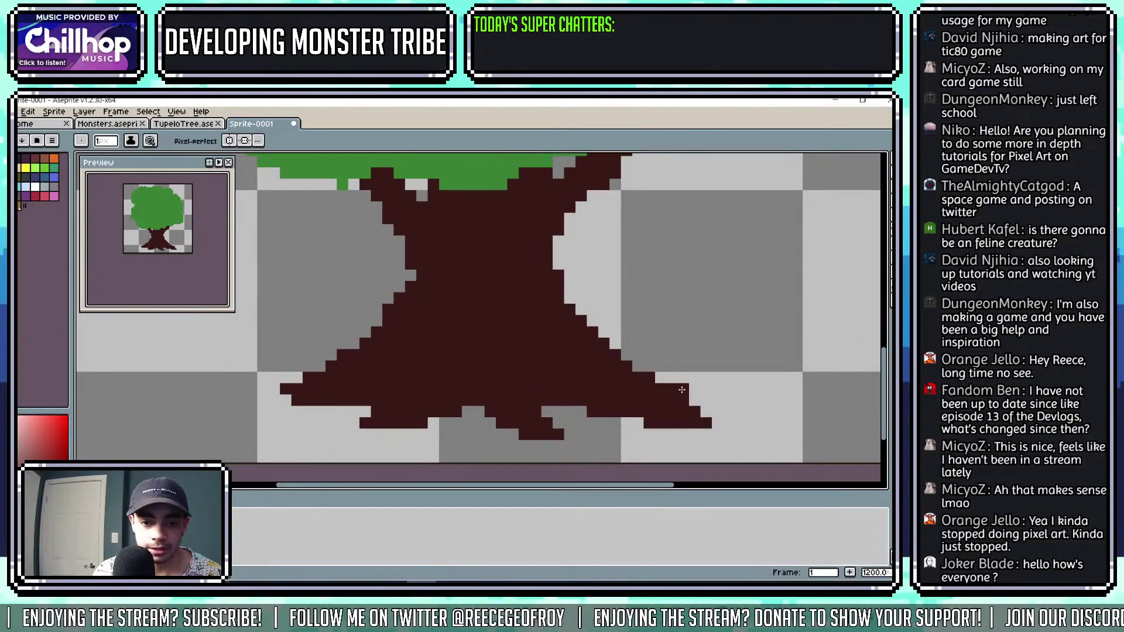
pyautogui.scroll(-4, 685, 388)
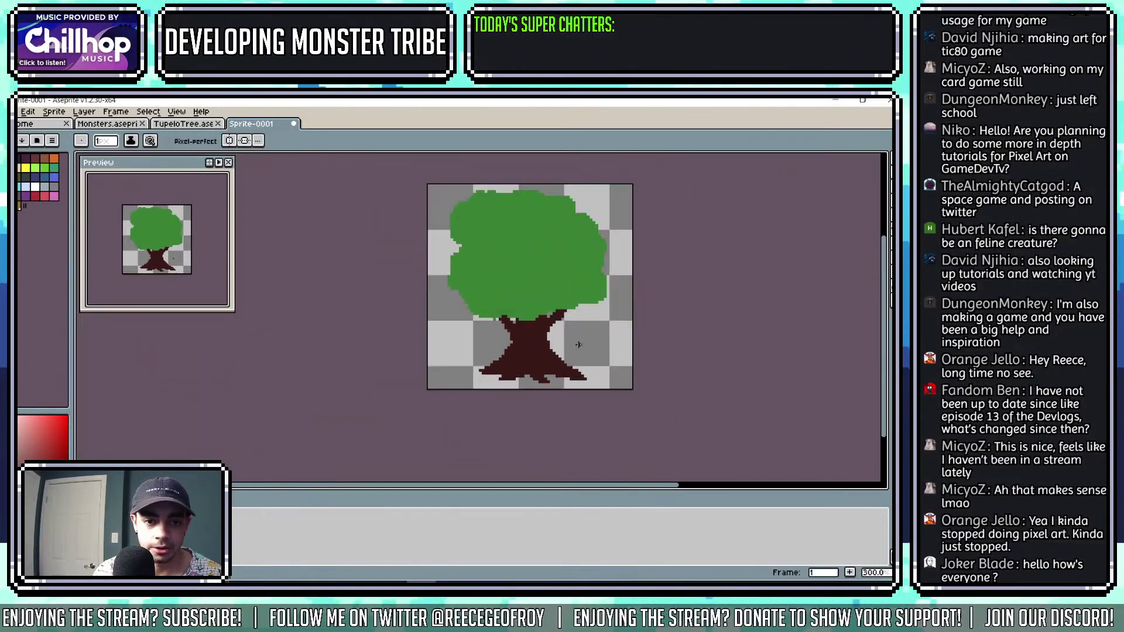
pyautogui.moveTo(575, 300); pyautogui.dragTo(578, 300)
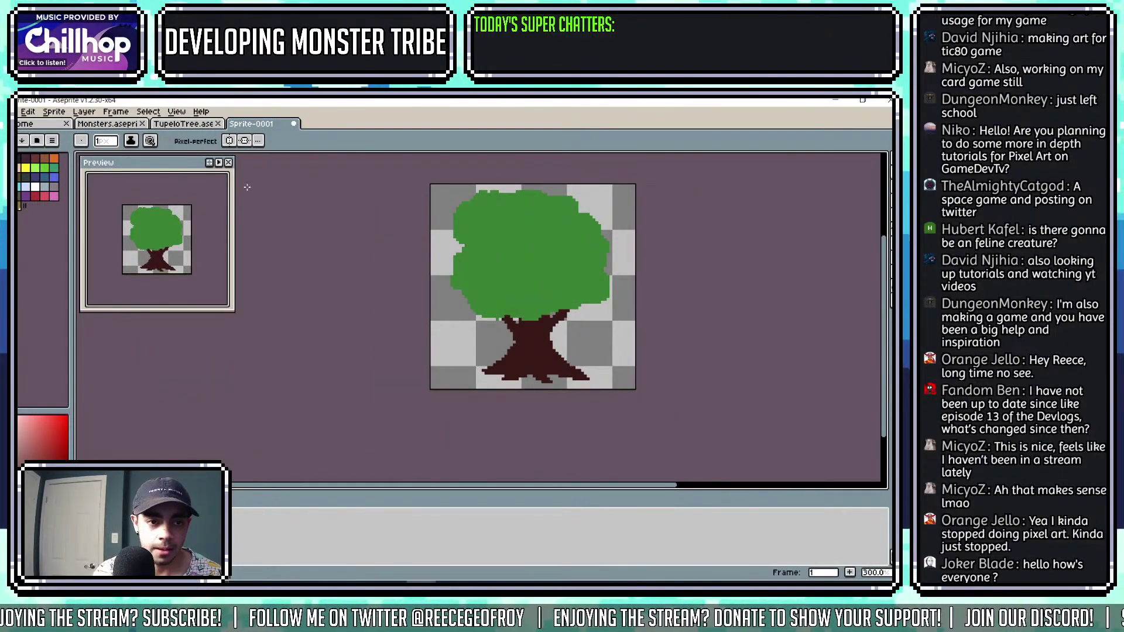
# Sample a lighter bark brown from the TupeloTree sprite and return to the Sprite-0001 drawing.
pyautogui.keyDown('alt'); pyautogui.click(532, 329); pyautogui.keyUp('alt')
pyautogui.scroll(1, 516, 347)
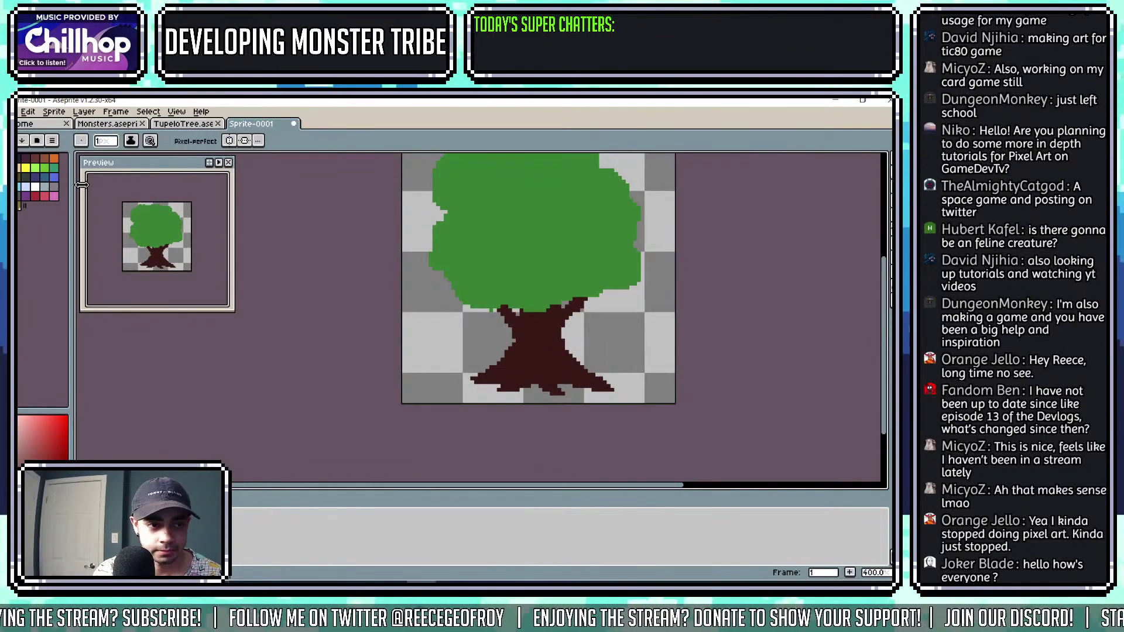
pyautogui.click(183, 125)
pyautogui.click(261, 126)
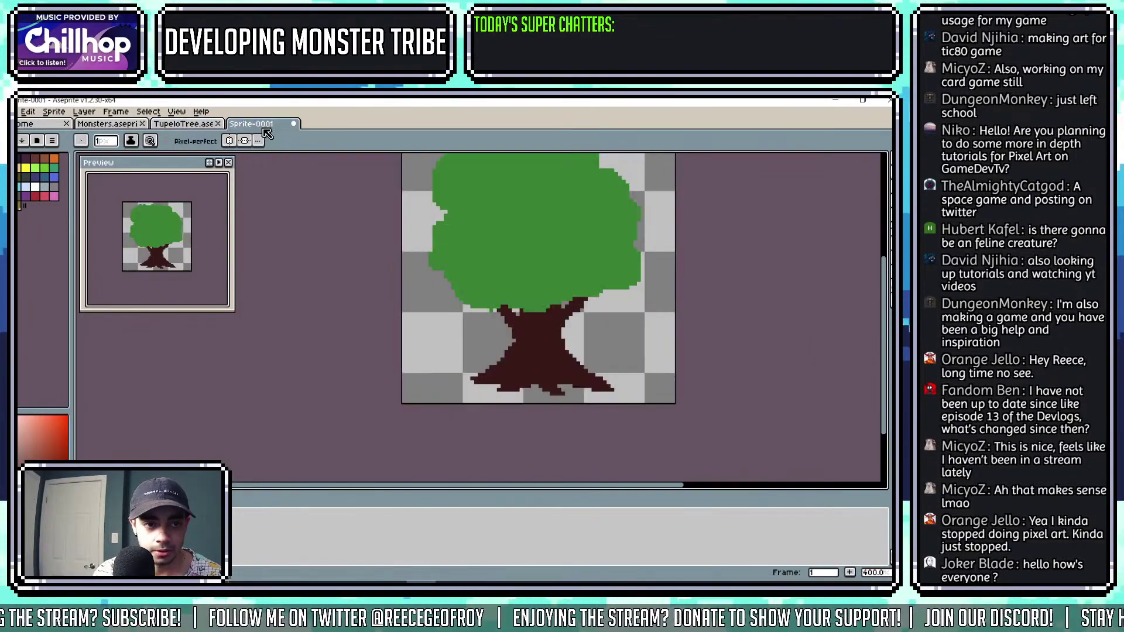
# Select the dark brown trunk with the Magic Wand and try lighter brown shading on its lower left root.
pyautogui.scroll(4, 502, 365)
pyautogui.scroll(-3, 575, 326)
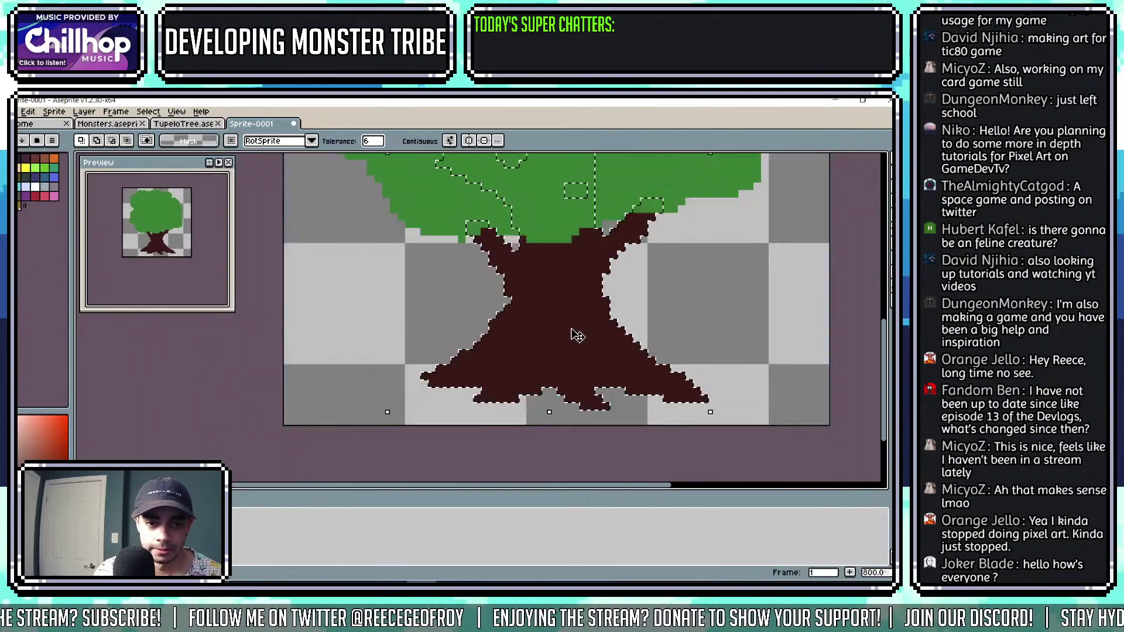
pyautogui.click(532, 338)
pyautogui.scroll(3, 531, 339)
pyautogui.moveTo(526, 335); pyautogui.dragTo(412, 398)
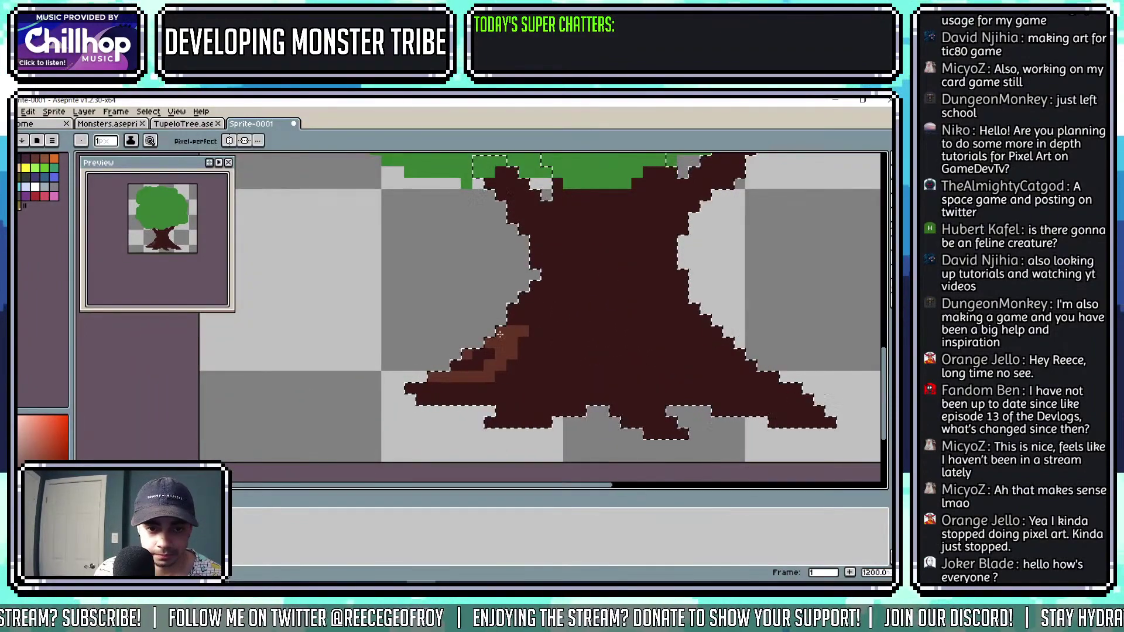
pyautogui.hotkey('ctrl', 'z')
# Hide the green canopy layer and clear the trunk selection.
pyautogui.scroll(-4, 526, 335)
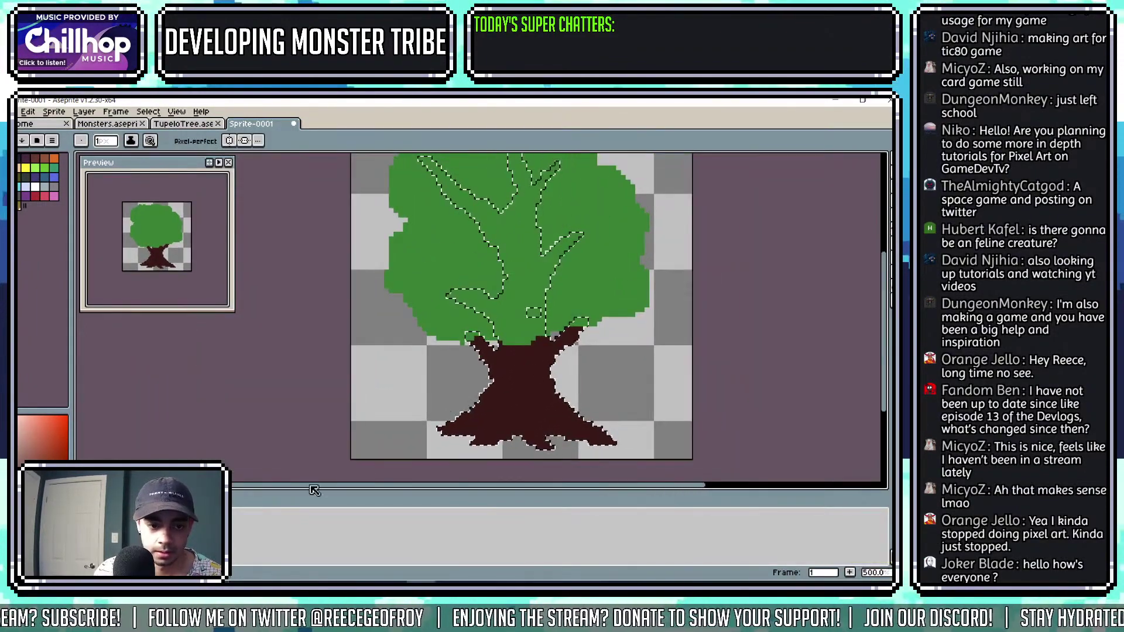
pyautogui.click(26, 530)
pyautogui.moveTo(580, 308); pyautogui.dragTo(575, 306)
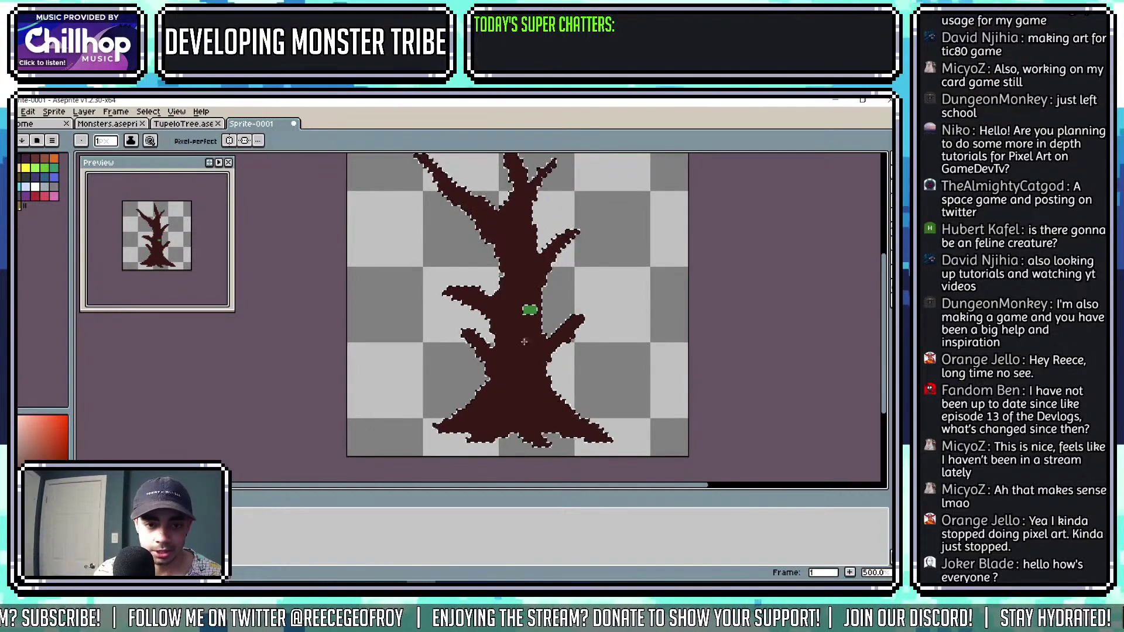
pyautogui.press('m')
pyautogui.click(622, 358)
# Sample the trunk's dark brown and paint over the stray green pixels in the middle of the trunk.
pyautogui.scroll(2, 515, 312)
pyautogui.press('b')
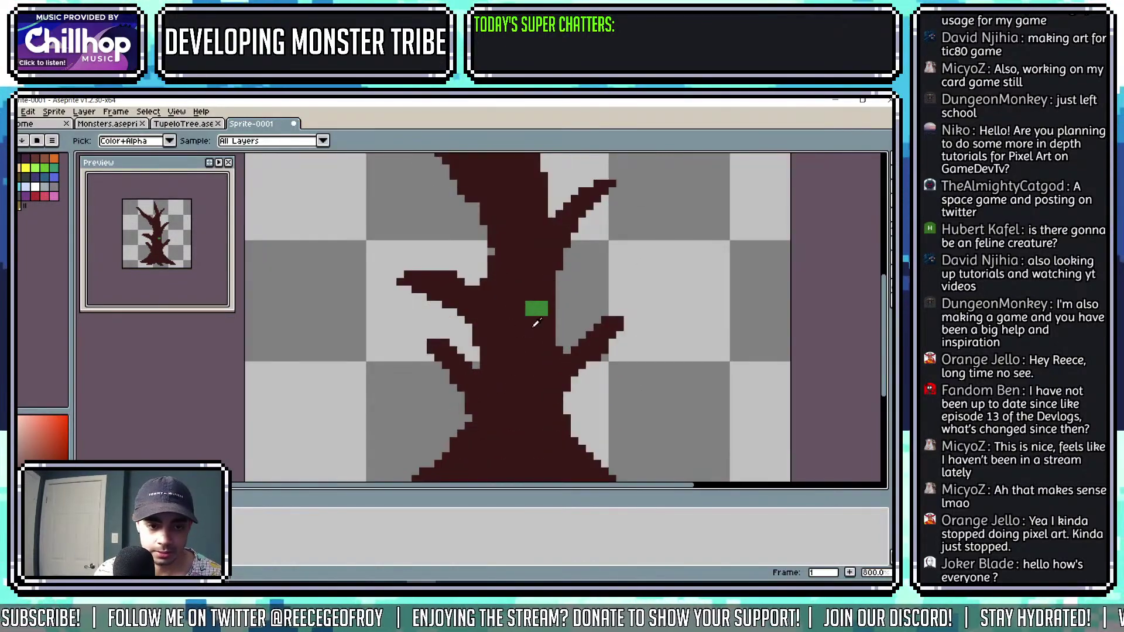
pyautogui.scroll(-4, 532, 311)
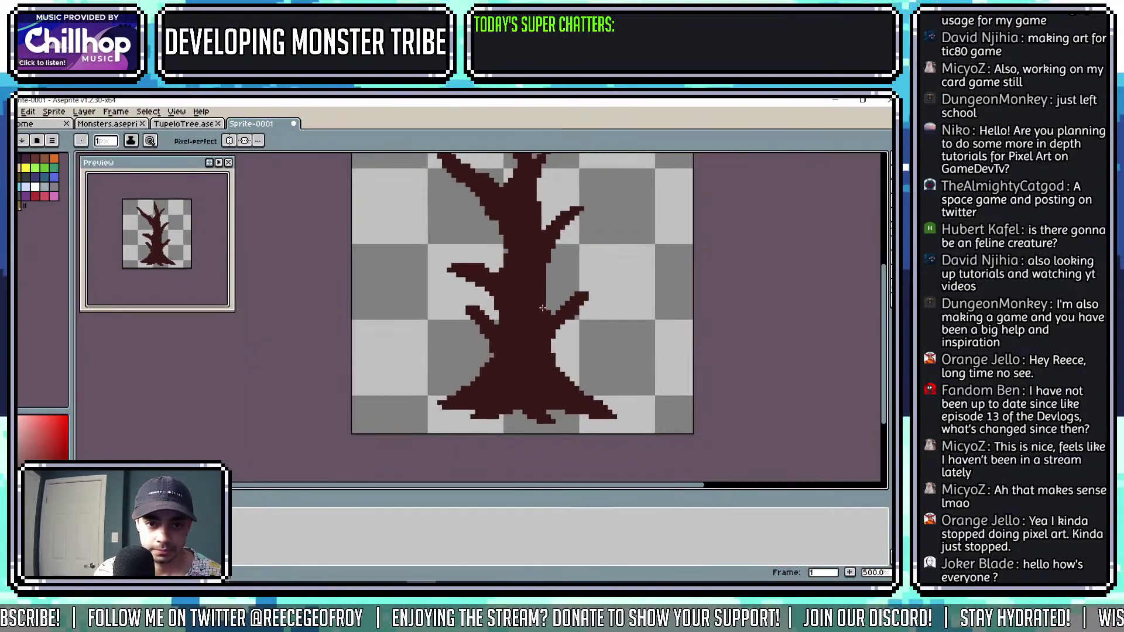
pyautogui.scroll(6, 499, 268)
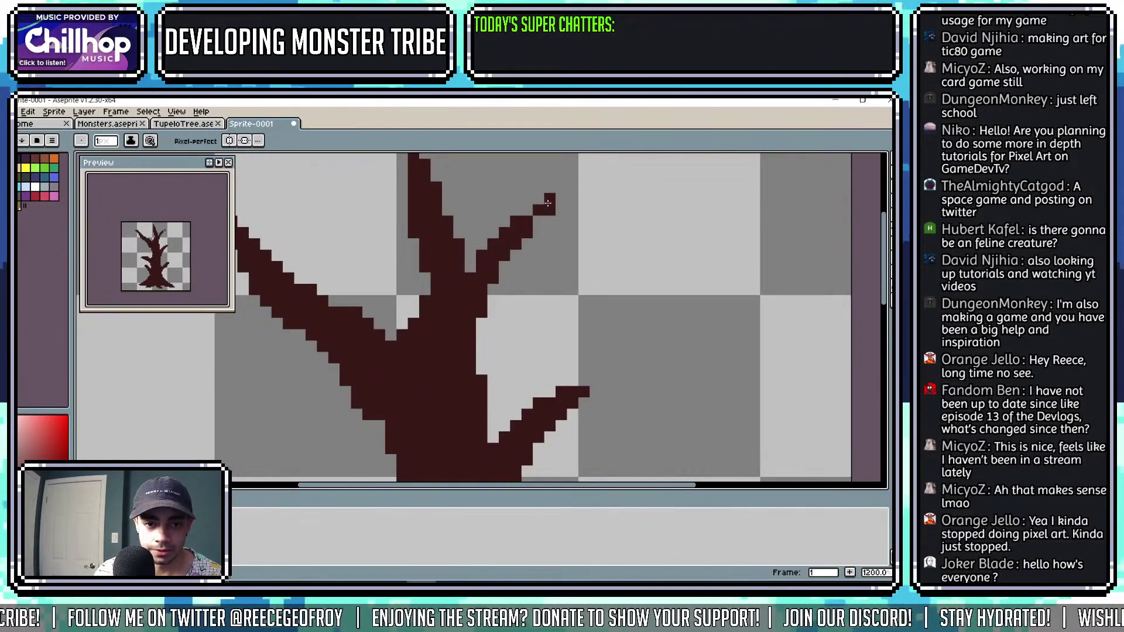
# Select the whole dark brown trunk and its branches with the Magic Wand.
pyautogui.scroll(-6, 560, 199)
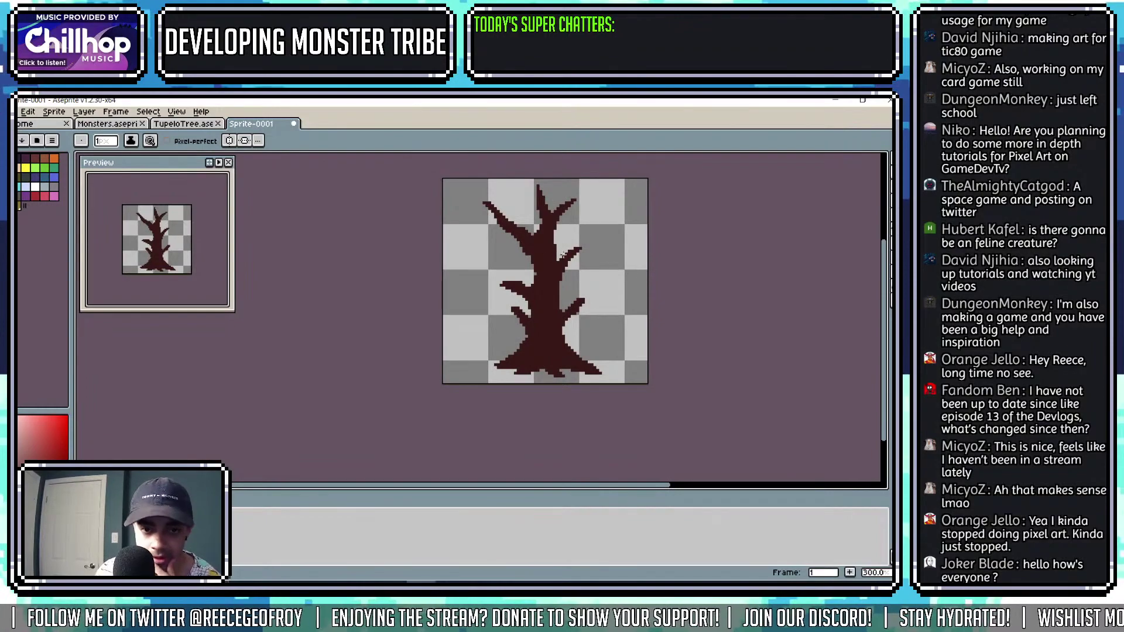
pyautogui.scroll(3, 543, 267)
pyautogui.keyDown('ctrl'); pyautogui.click(540, 329); pyautogui.keyUp('ctrl')
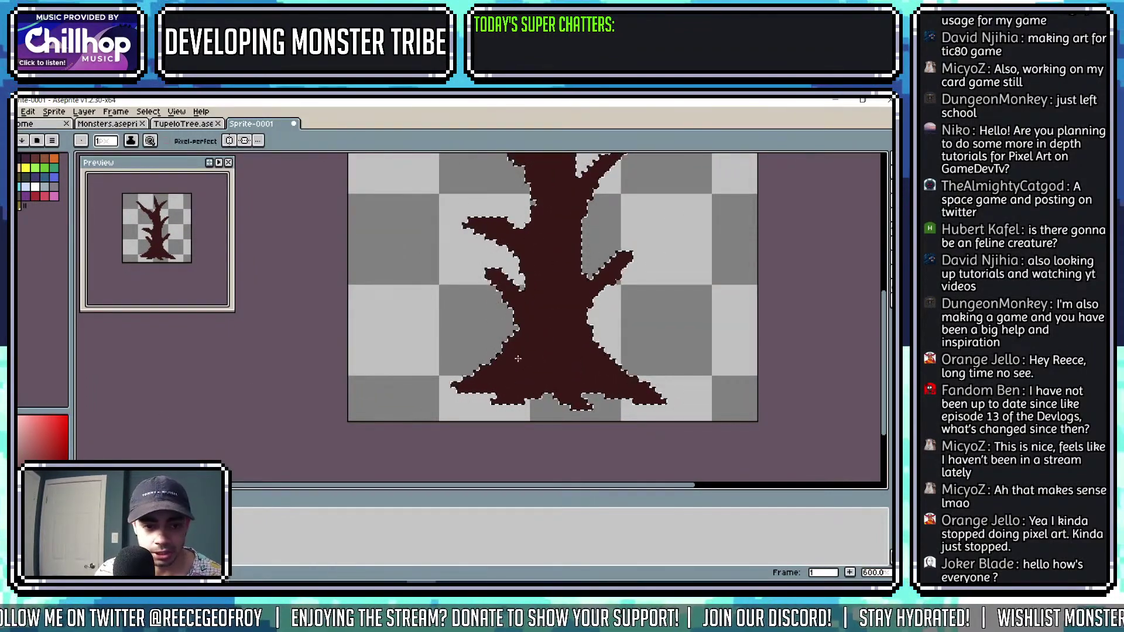
# Sample the lighter bark brown from the TupeloTree trunk and return to Sprite-0001 with the Pencil active.
pyautogui.hotkey('ctrl', 'shift', 'Tab')
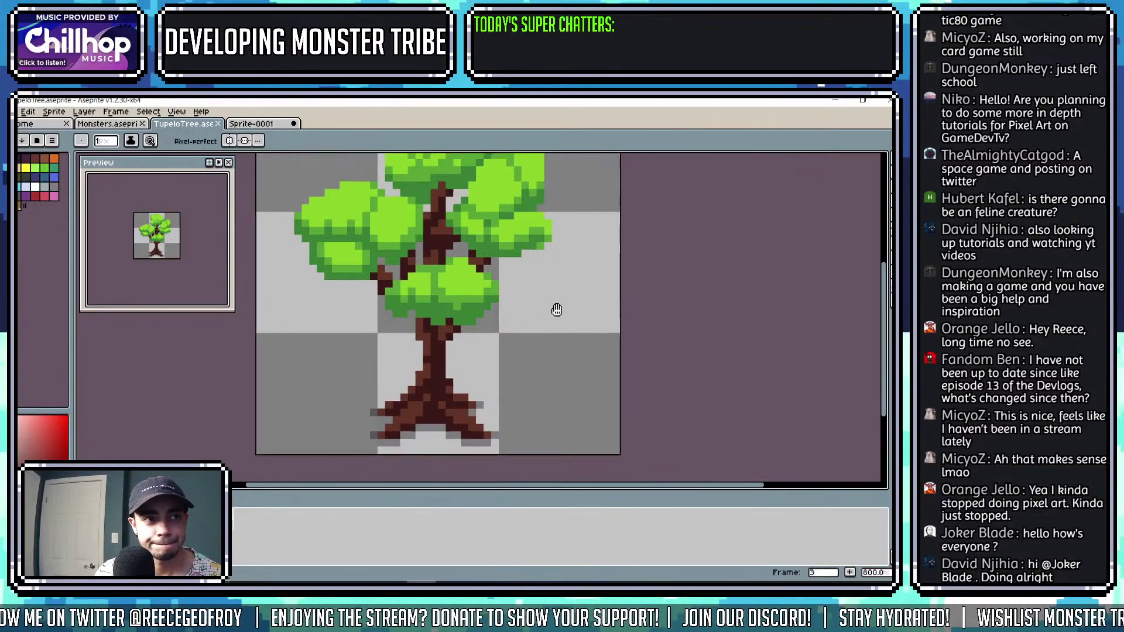
pyautogui.press('i')
pyautogui.click(435, 347)
pyautogui.press('b')
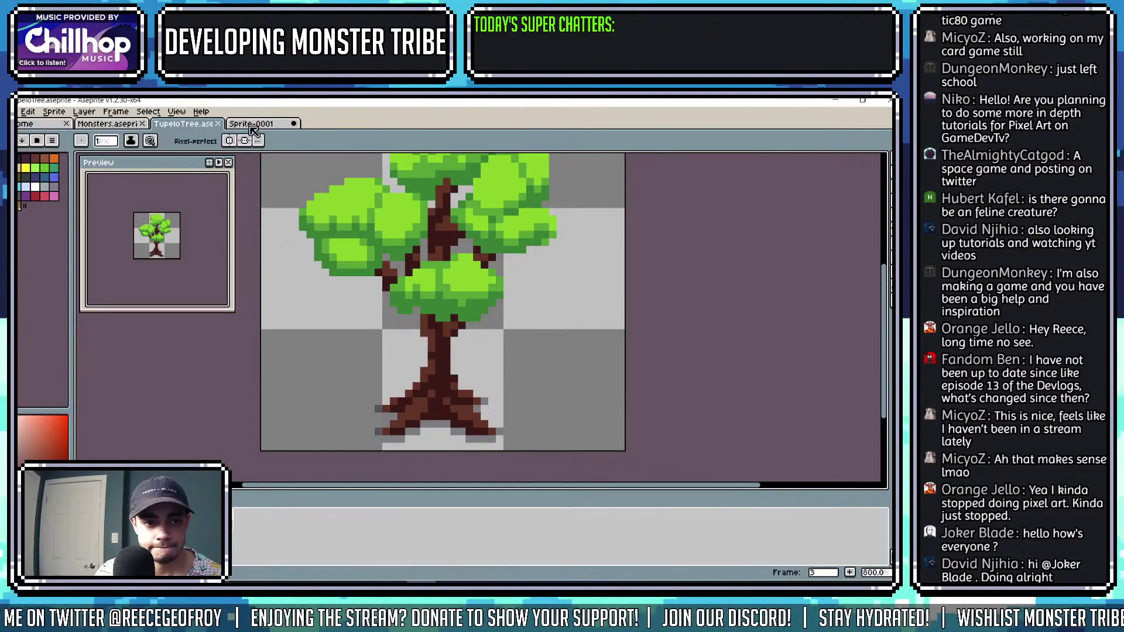
pyautogui.hotkey('ctrl', 'Tab')
# Paint lighter brown highlight streaks along the roots from left to right, following each root down to its tip.
pyautogui.moveTo(381, 402)
pyautogui.mouseDown()
pyautogui.moveTo(422, 392)
pyautogui.moveTo(514, 333)
pyautogui.moveTo(472, 344)
pyautogui.mouseUp()
pyautogui.moveTo(574, 360); pyautogui.dragTo(565, 361)
pyautogui.moveTo(452, 437)
pyautogui.mouseDown()
pyautogui.moveTo(554, 369)
pyautogui.moveTo(506, 398)
pyautogui.moveTo(515, 391)
pyautogui.mouseUp()
pyautogui.moveTo(596, 387)
pyautogui.mouseDown()
pyautogui.moveTo(636, 439)
pyautogui.moveTo(603, 404)
pyautogui.mouseUp()
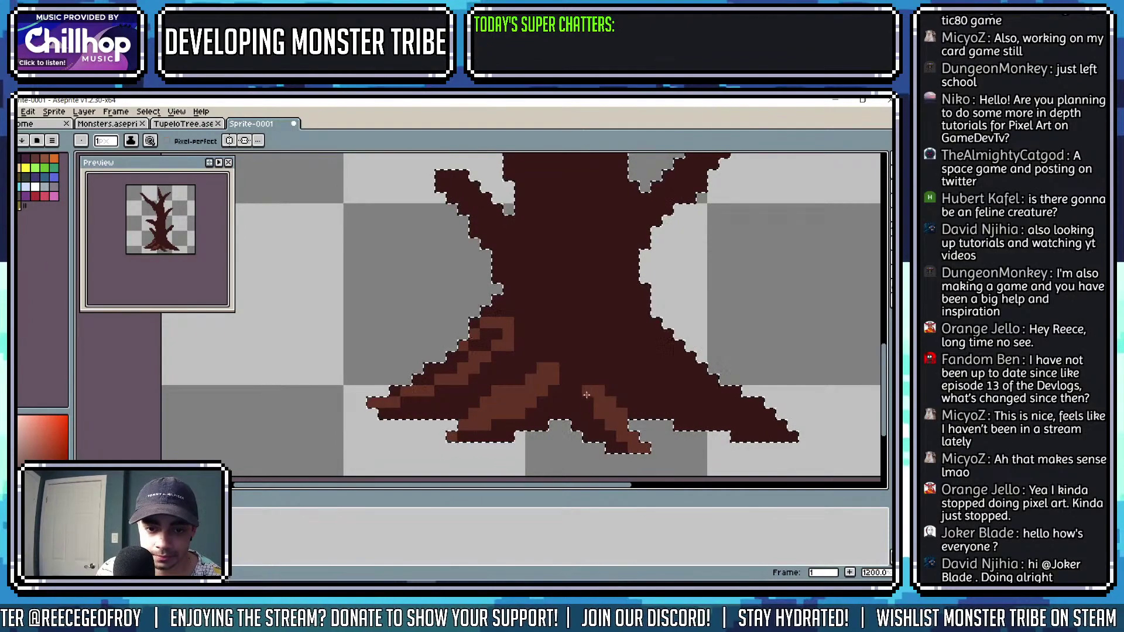
pyautogui.moveTo(674, 389); pyautogui.dragTo(619, 405)
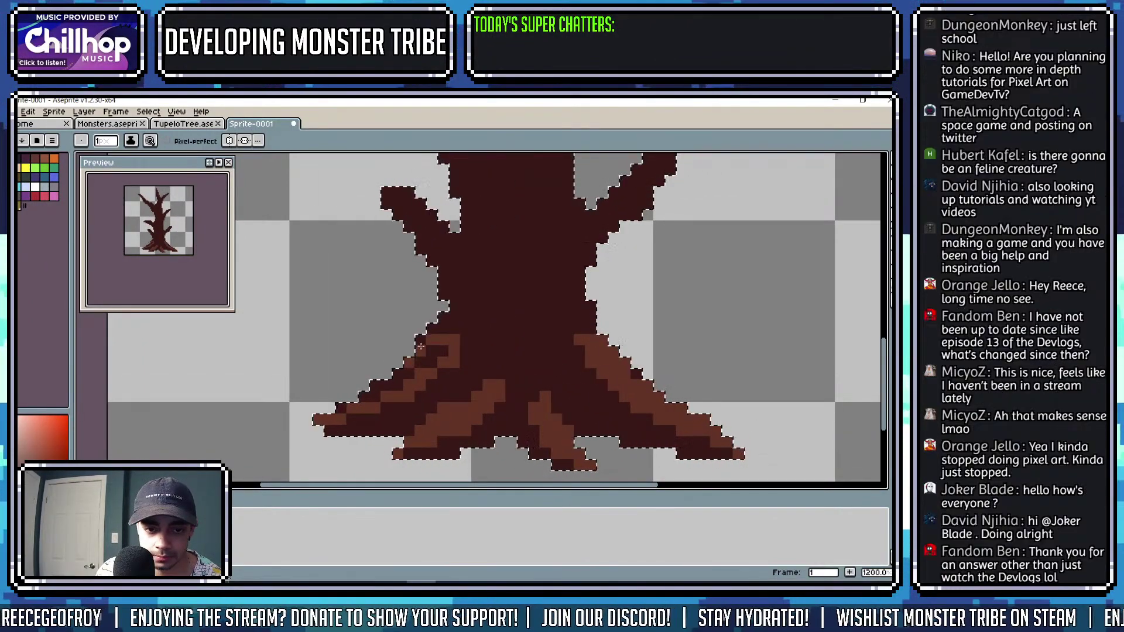
# Fill the upper face of the left root flare with lighter brown up into the trunk and add a streak between the central roots.
pyautogui.moveTo(391, 386); pyautogui.dragTo(357, 408)
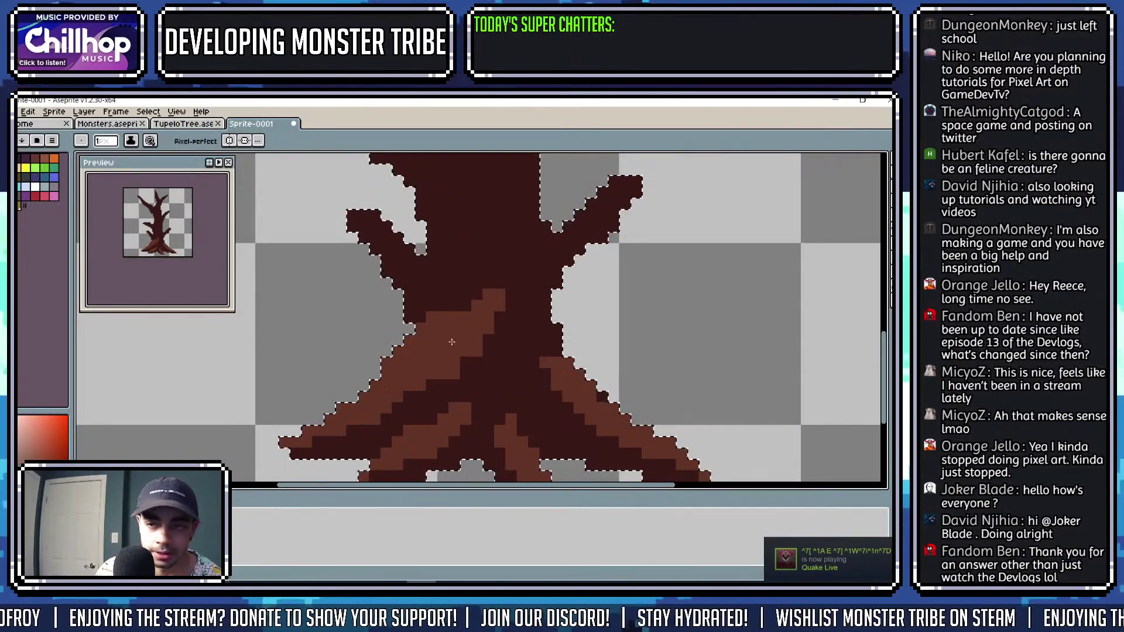
pyautogui.moveTo(469, 335); pyautogui.dragTo(482, 363)
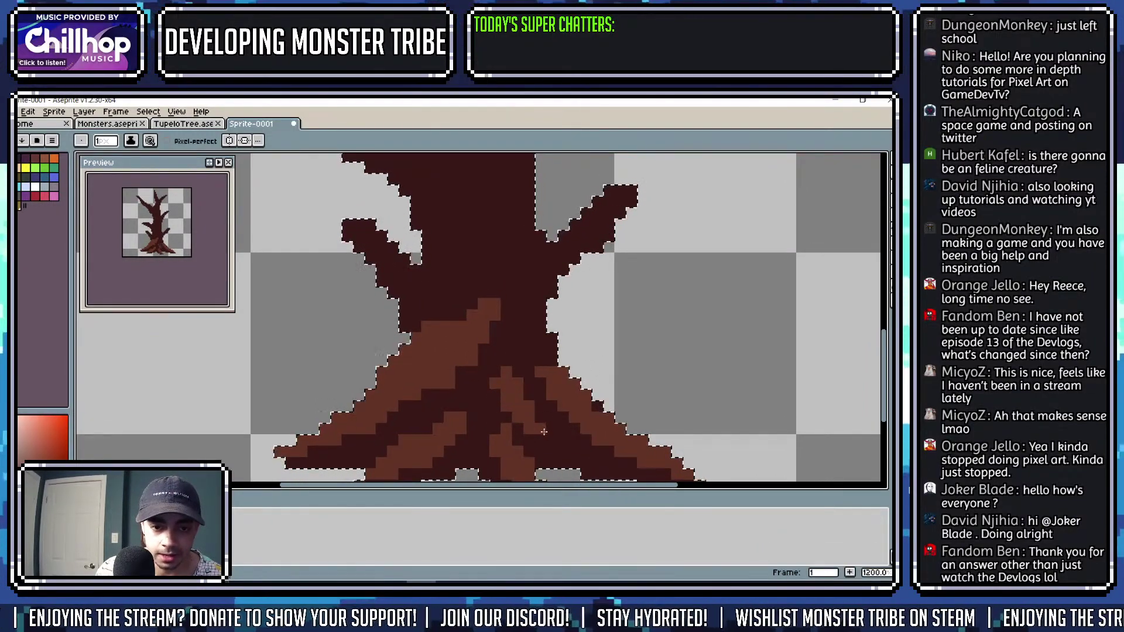
pyautogui.scroll(-2, 524, 395)
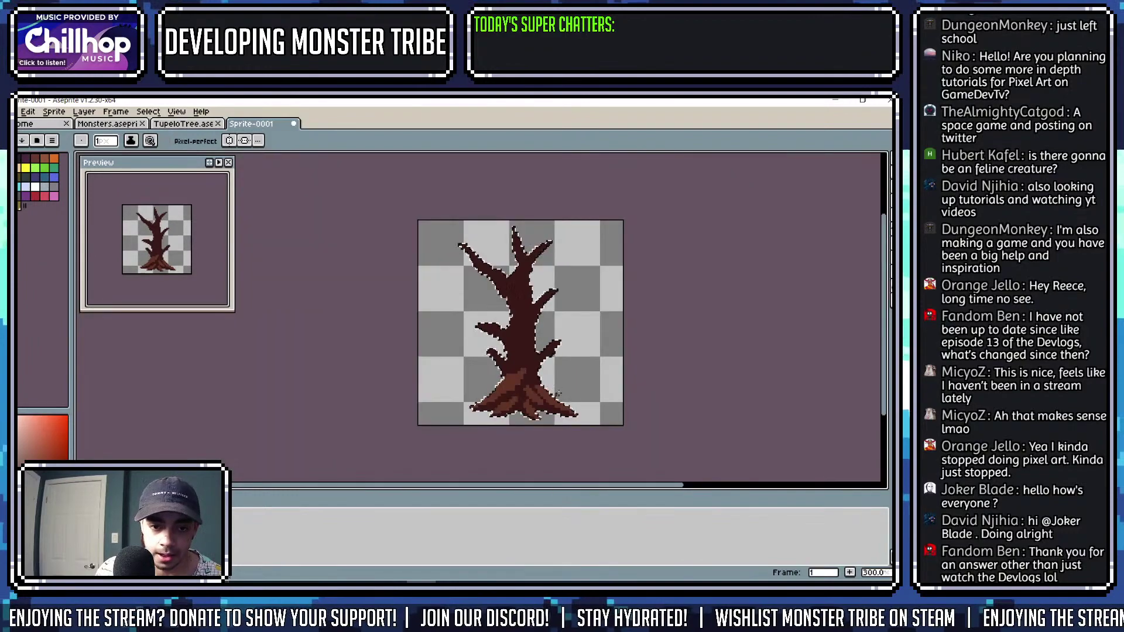
pyautogui.scroll(2, 524, 321)
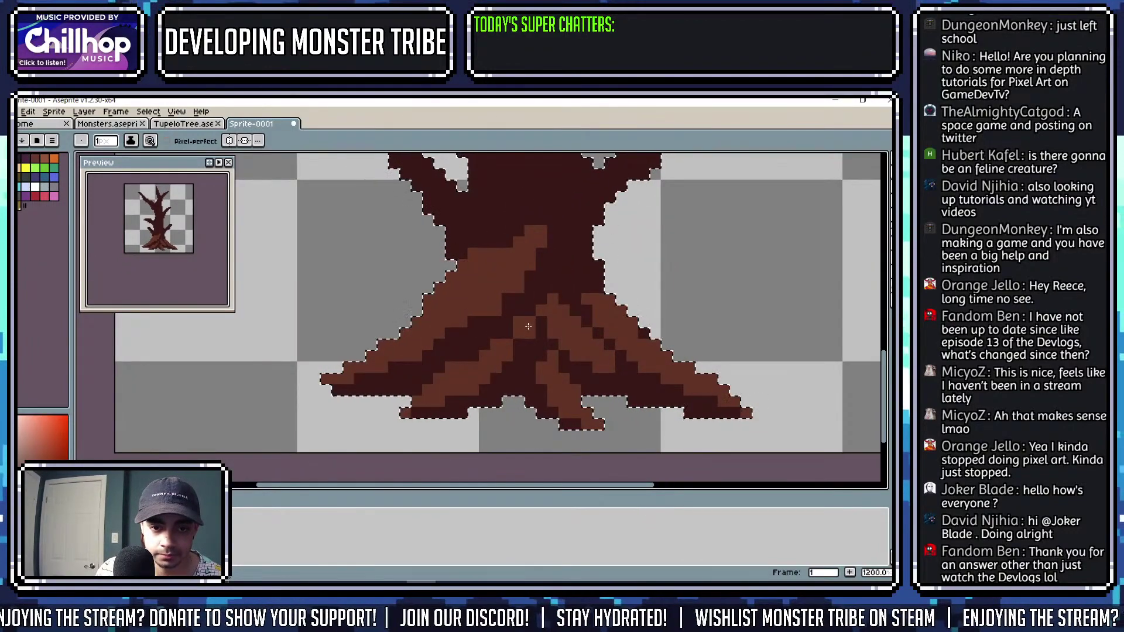
# Break up the bark between the central and left roots with small dark and light brown detail pixels.
pyautogui.scroll(-3, 528, 326)
pyautogui.scroll(3, 528, 326)
pyautogui.scroll(-5, 544, 312)
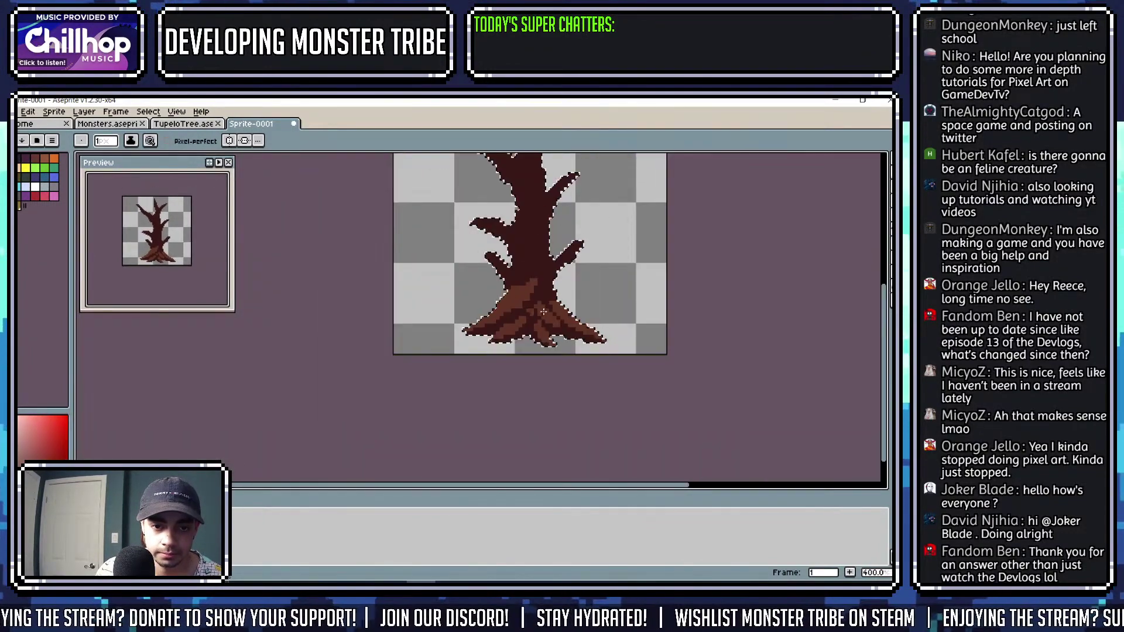
pyautogui.scroll(5, 544, 312)
pyautogui.scroll(-3, 527, 331)
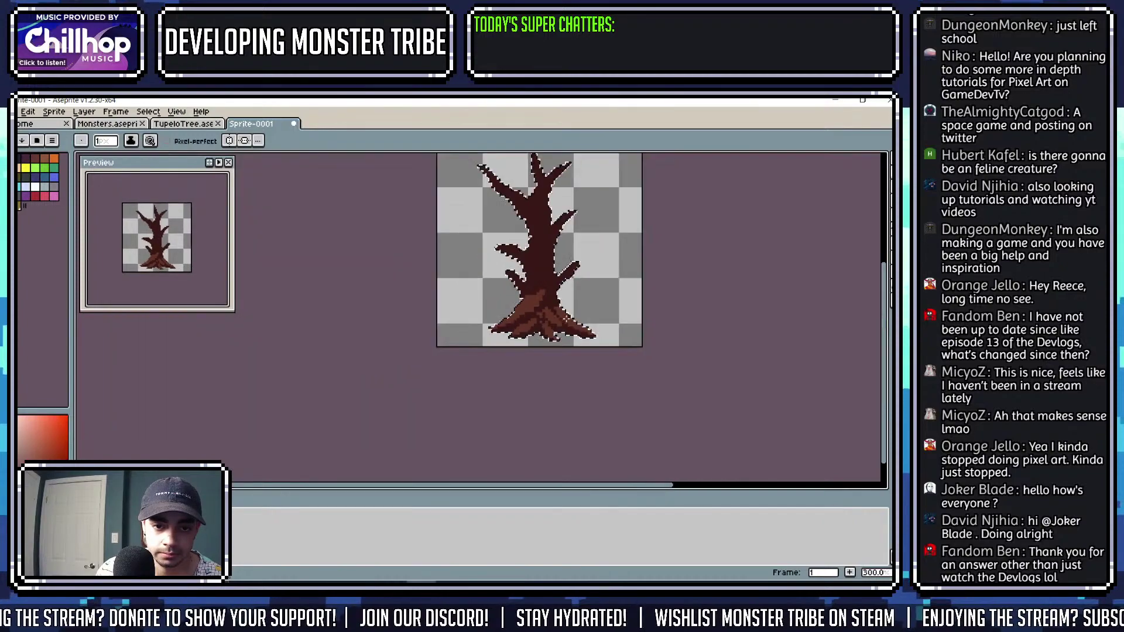
pyautogui.scroll(4, 487, 312)
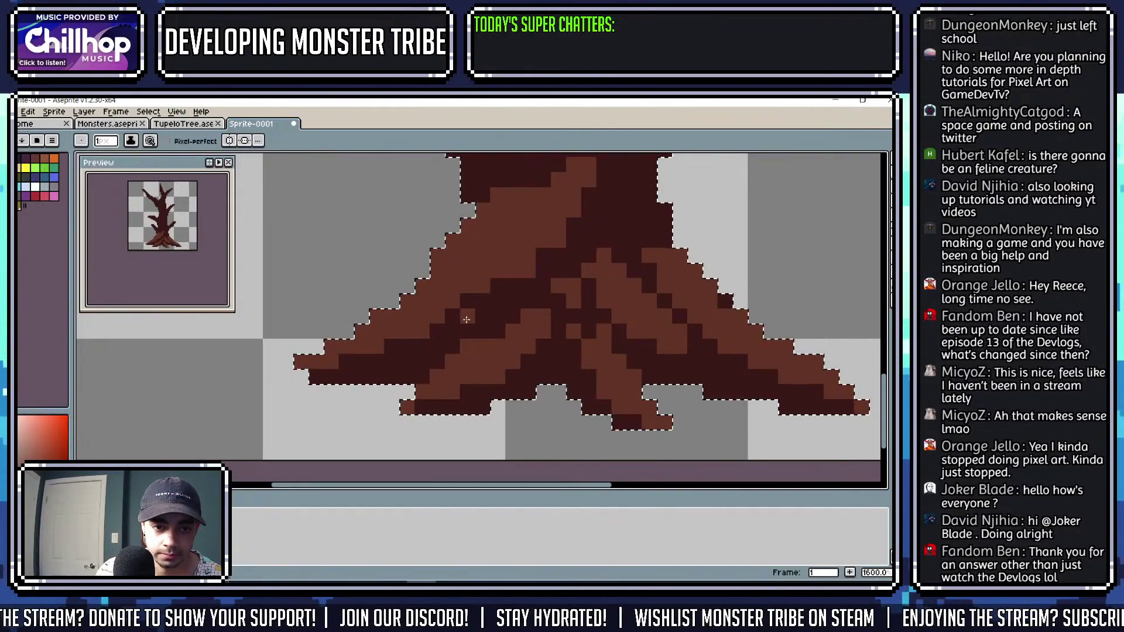
pyautogui.scroll(-4, 466, 319)
pyautogui.scroll(3, 473, 292)
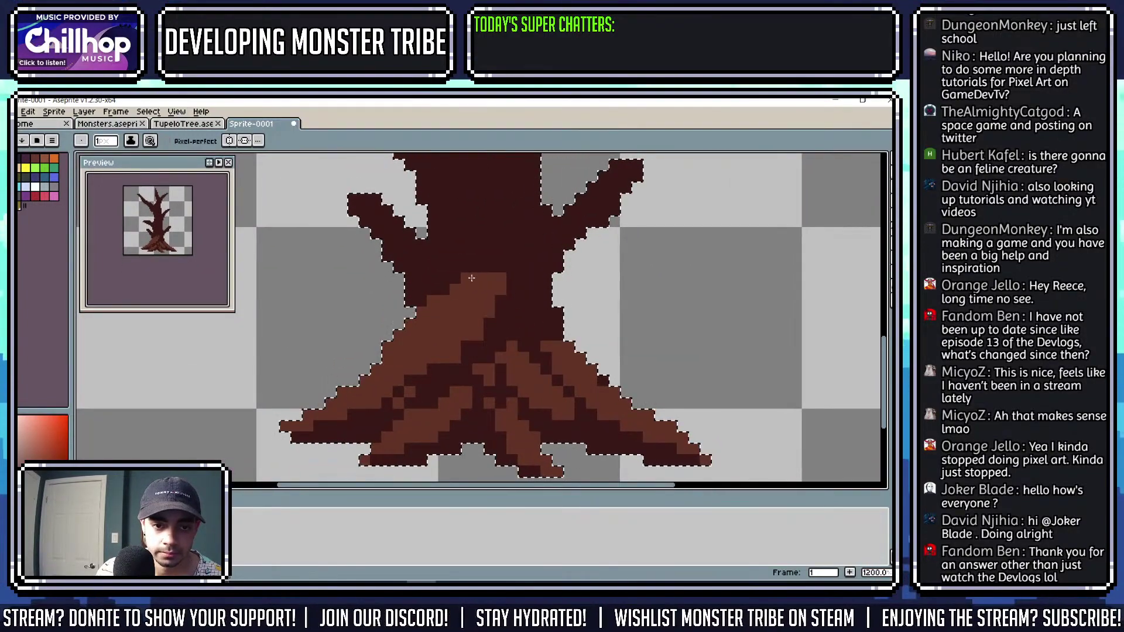
# Shade the upper edge of the lowest left branch in lighter brown and reshape the top of the left root's highlight.
pyautogui.scroll(1, 471, 278)
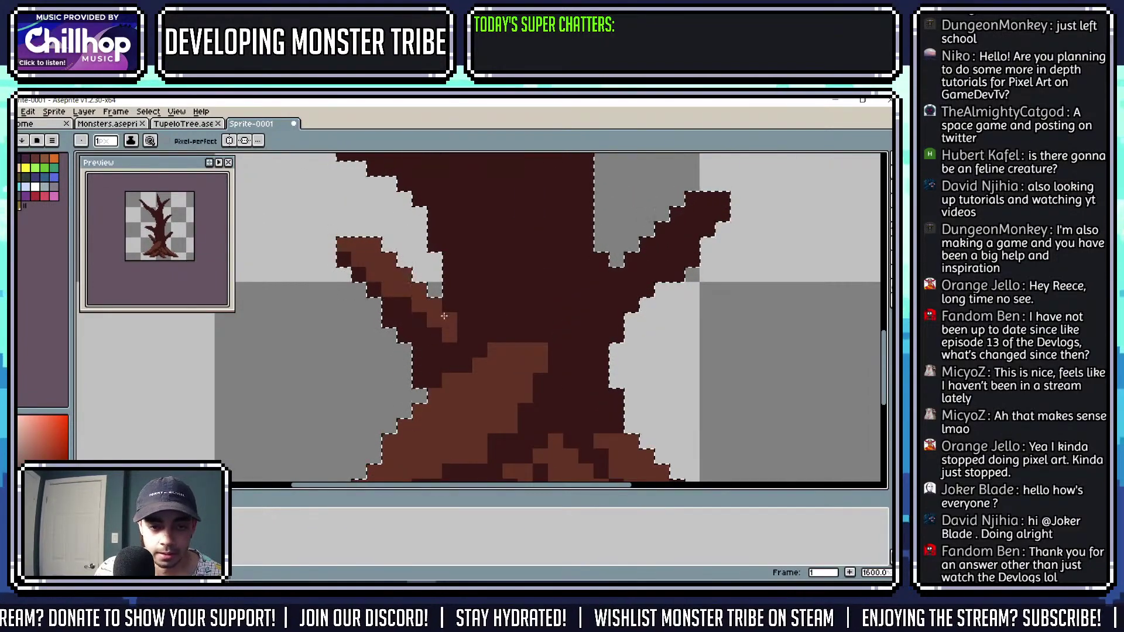
pyautogui.keyDown('alt'); pyautogui.click(443, 367); pyautogui.keyUp('alt')
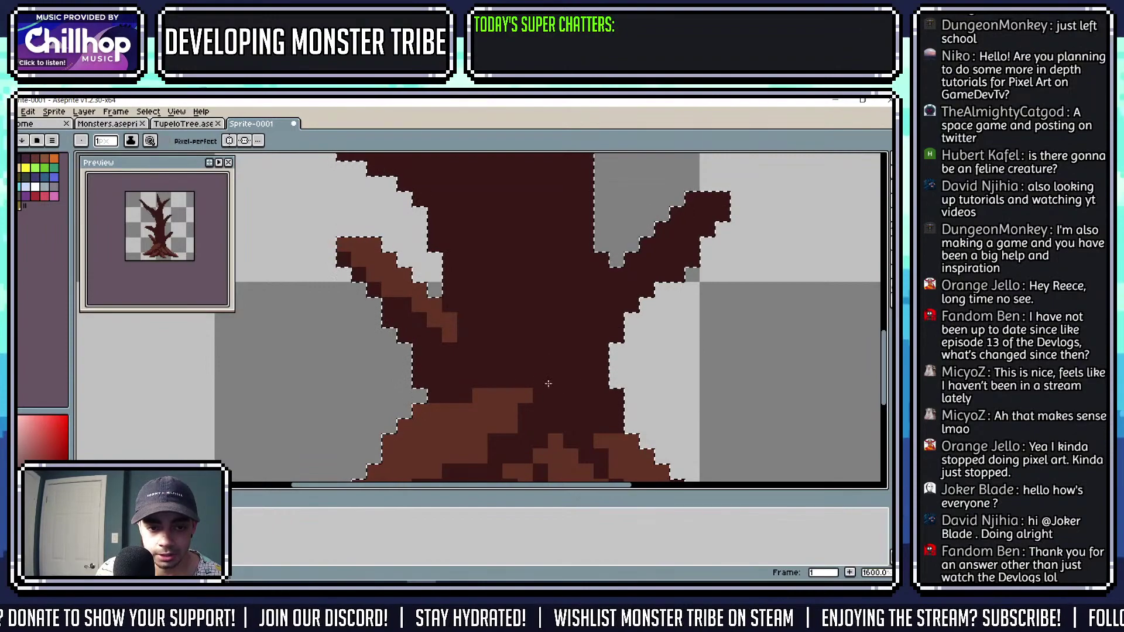
pyautogui.moveTo(545, 381); pyautogui.dragTo(513, 381)
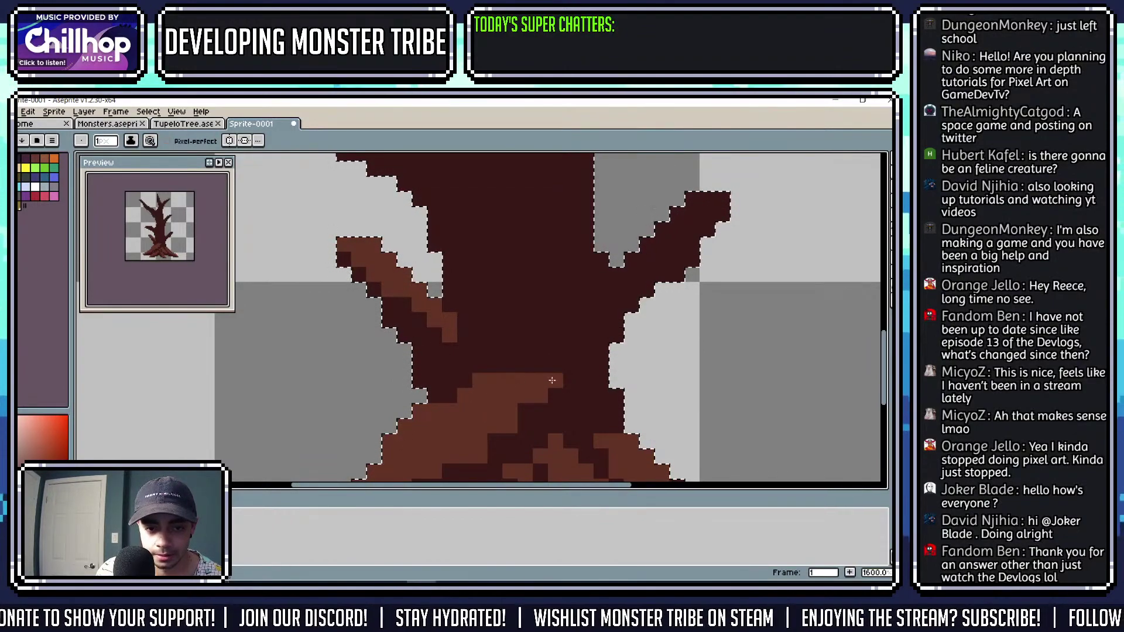
# Extend the lighter brown highlight diagonally across the trunk and along the upper edge of the lowest right branch.
pyautogui.hscroll(2, 515, 371)
pyautogui.click(506, 367)
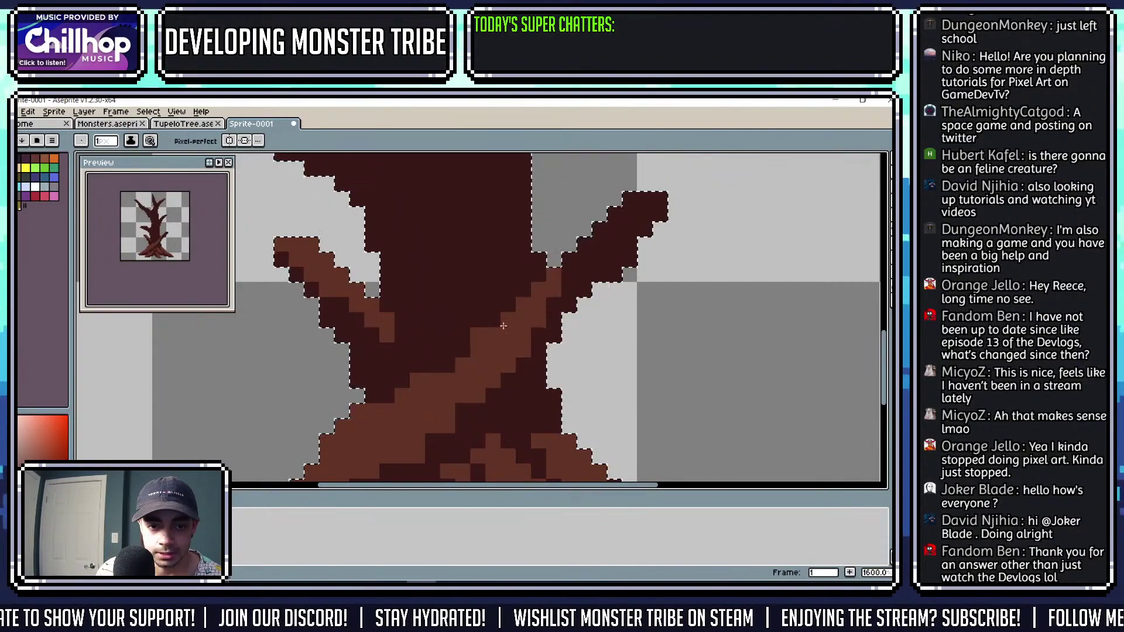
pyautogui.hscroll(-1, 562, 263)
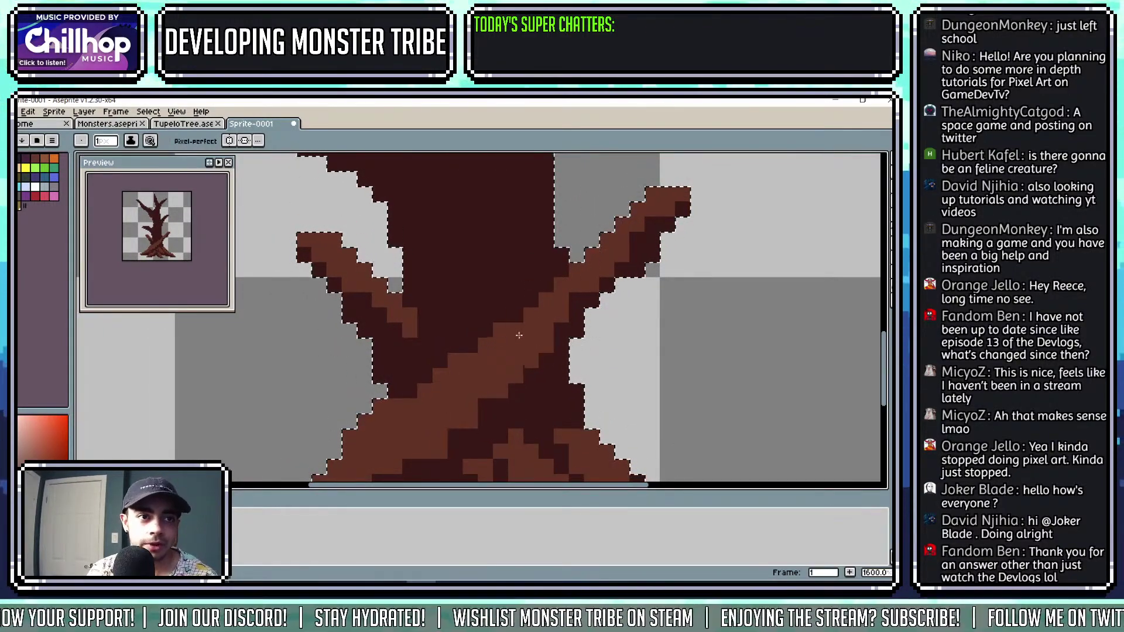
pyautogui.scroll(-3, 518, 334)
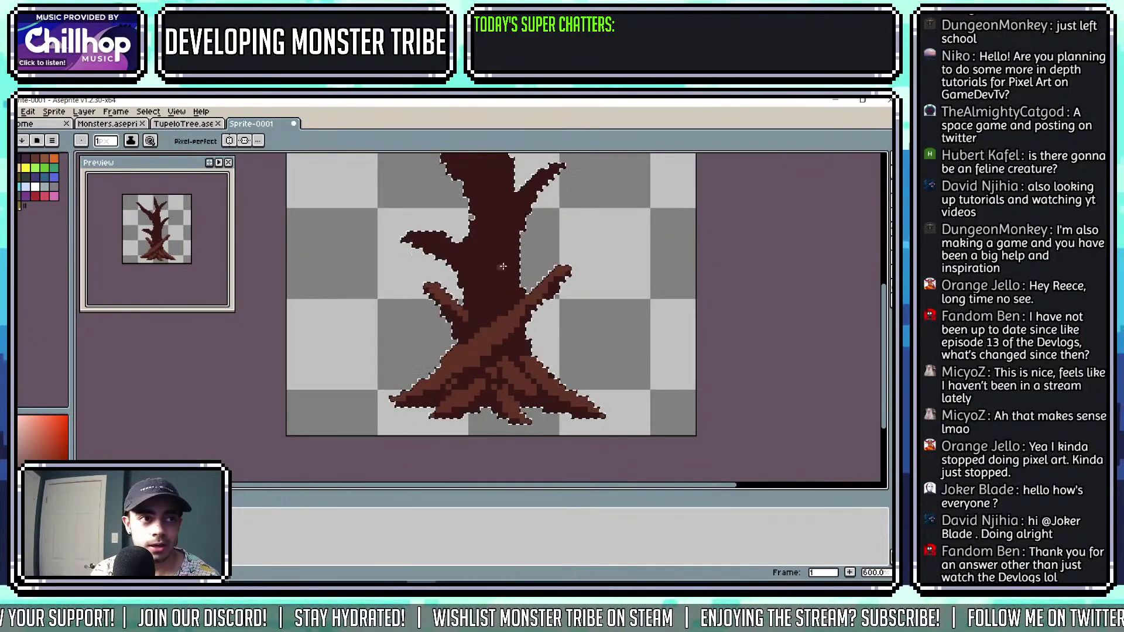
# Separate the lowest right branch's highlight from the left root's highlight with dark brown pixels where they meet on the trunk.
pyautogui.scroll(1, 503, 267)
pyautogui.scroll(3, 506, 311)
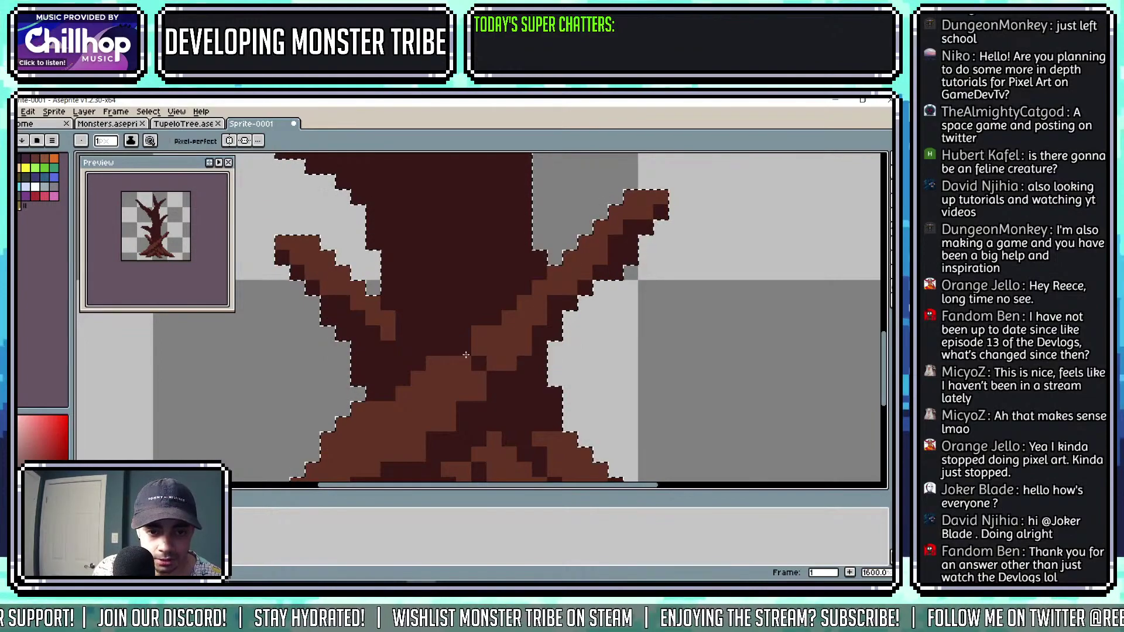
pyautogui.scroll(-6, 466, 355)
pyautogui.press('alt')
pyautogui.scroll(6, 489, 349)
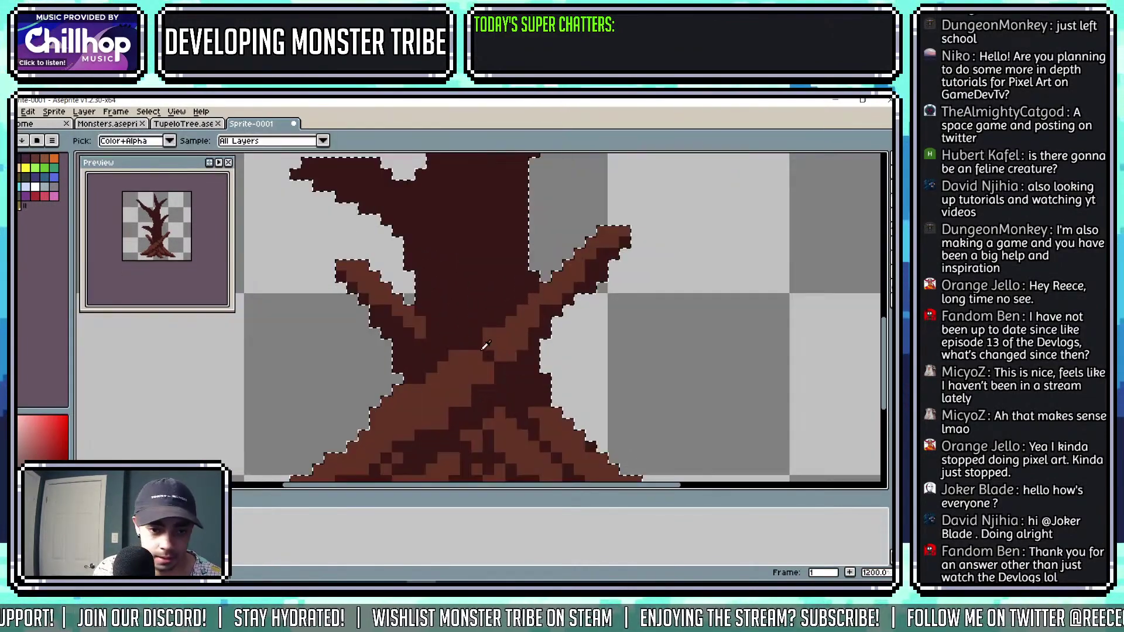
pyautogui.scroll(-6, 479, 333)
pyautogui.scroll(6, 494, 356)
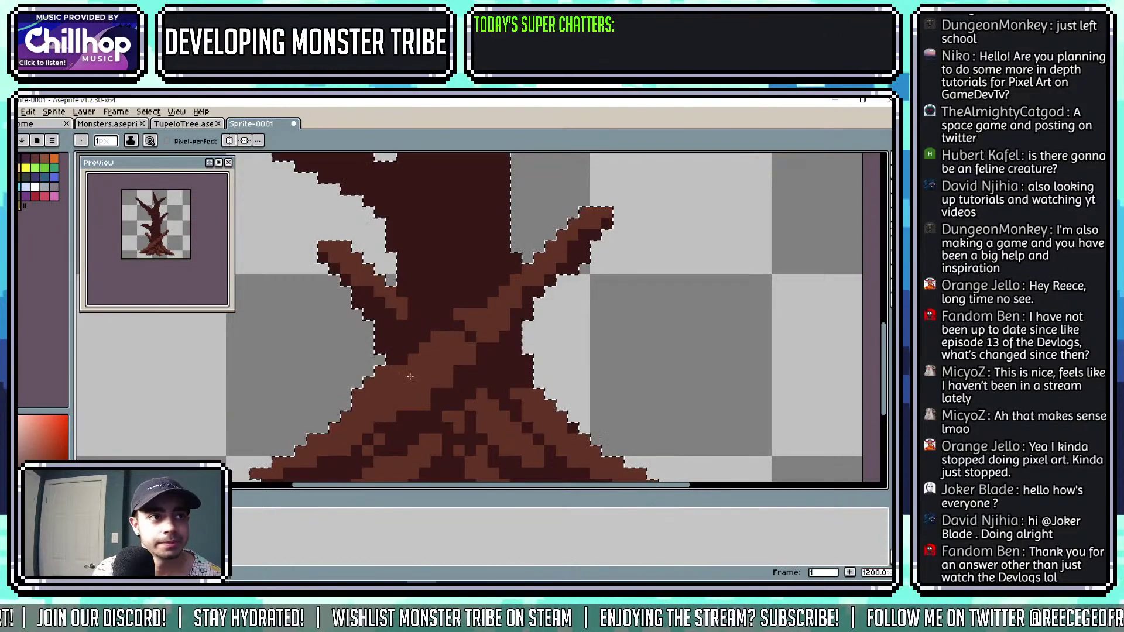
# Paint a lighter brown highlight along the upper edge of the middle left branch and into the trunk.
pyautogui.scroll(-2, 410, 376)
pyautogui.scroll(2, 325, 266)
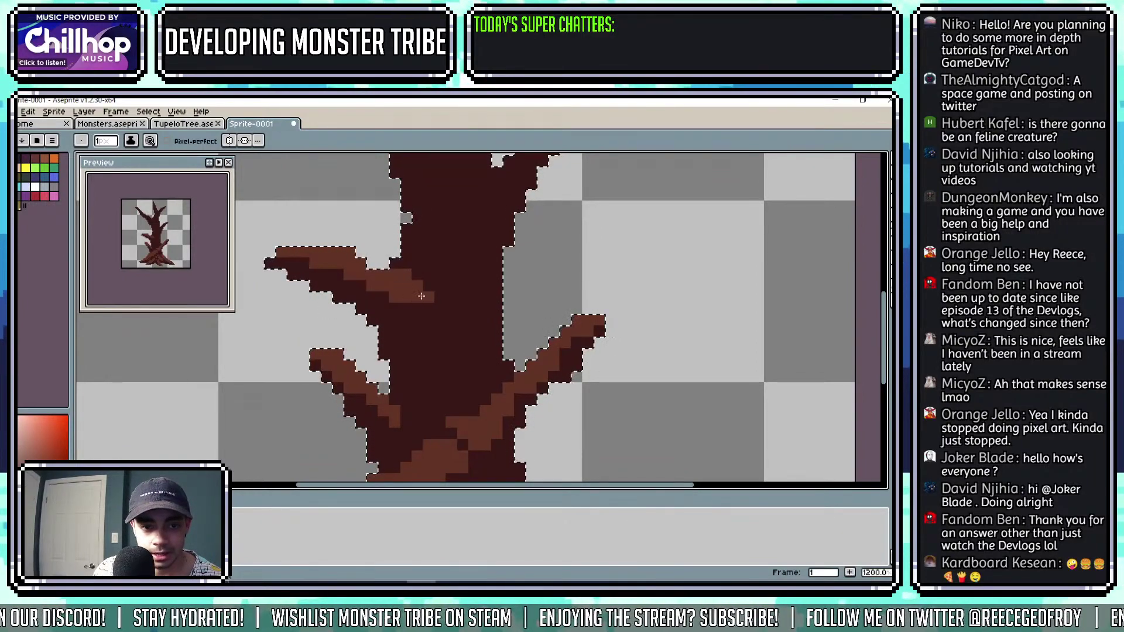
pyautogui.scroll(-1, 431, 297)
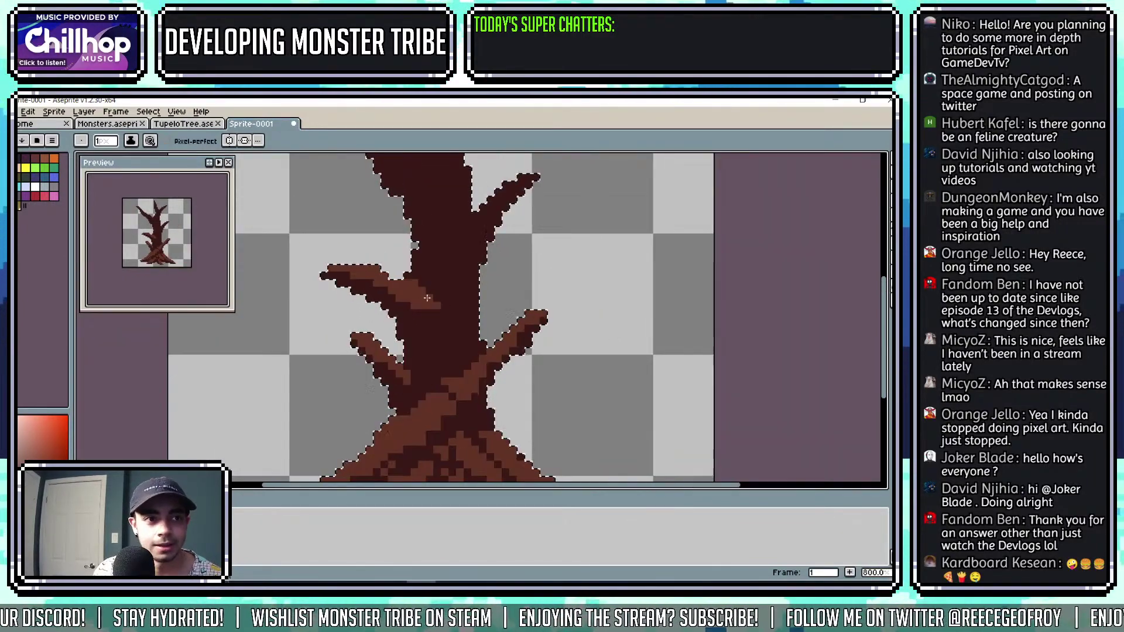
# Paint a lighter brown highlight along the upper edge of the middle right branch down to its base in the trunk.
pyautogui.scroll(2, 321, 281)
pyautogui.scroll(-3, 451, 272)
pyautogui.scroll(3, 481, 273)
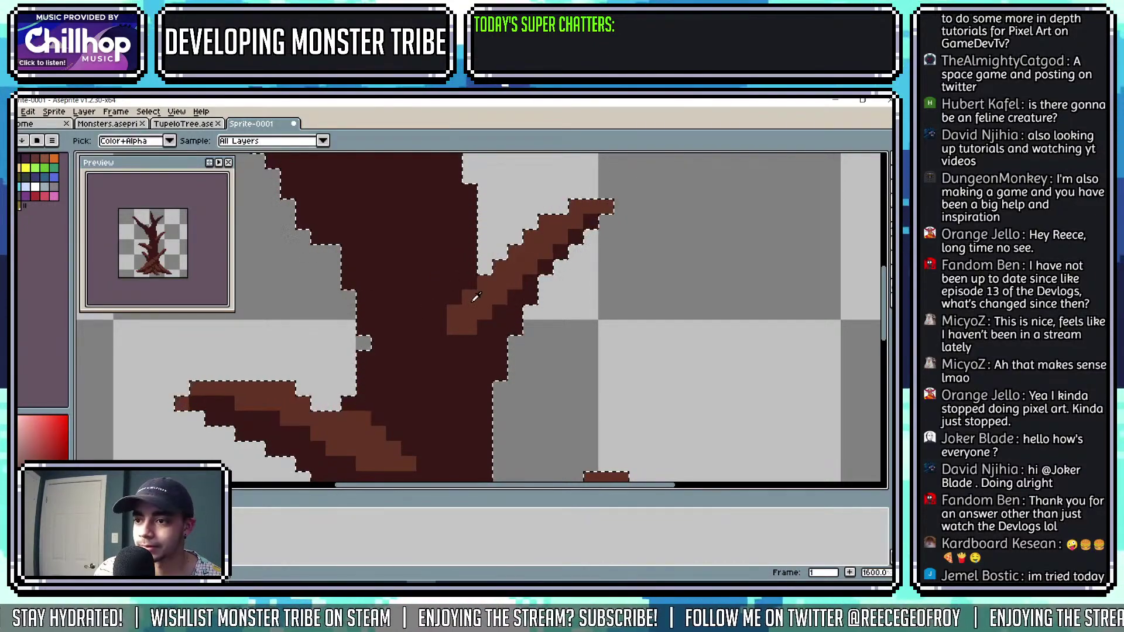
# Highlight the upper edge of the long upper left branch in lighter brown, tapering into the trunk.
pyautogui.scroll(-4, 469, 313)
pyautogui.scroll(3, 401, 285)
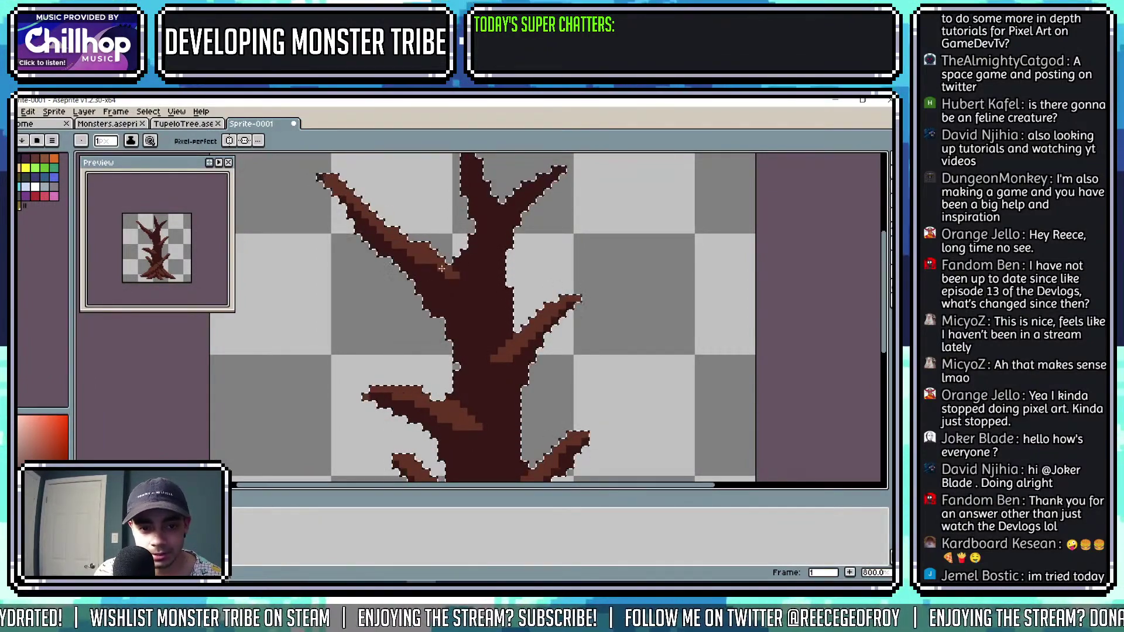
pyautogui.moveTo(489, 291); pyautogui.dragTo(490, 306)
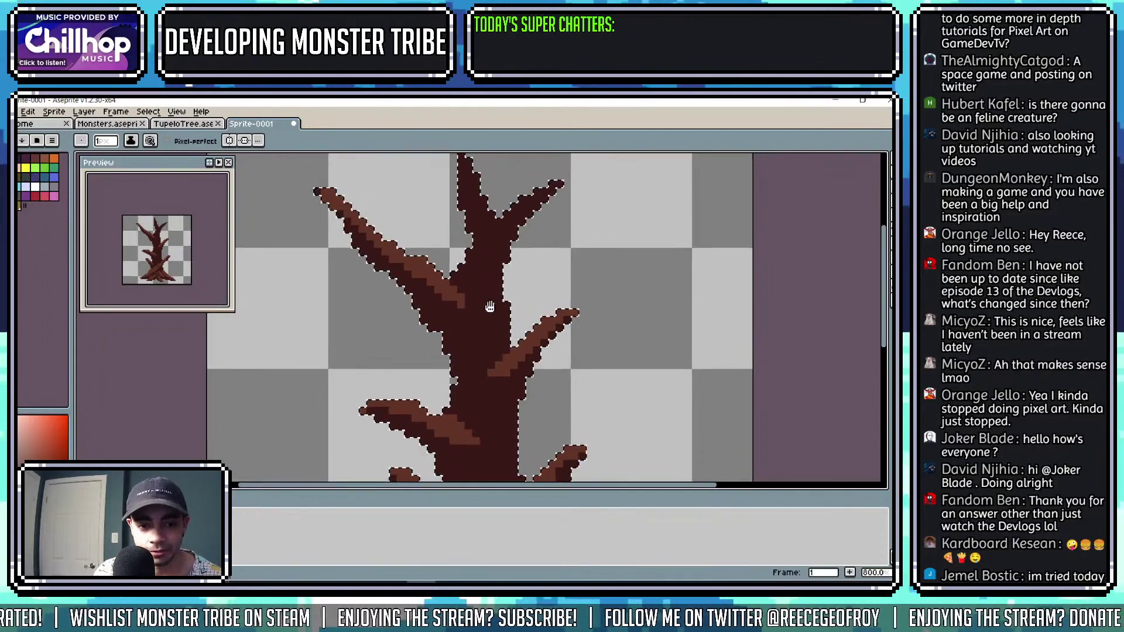
# Paint lighter brown highlights on the two topmost branches, along the right edge of the vertical one and the upper edge of the right one.
pyautogui.scroll(2, 480, 312)
pyautogui.moveTo(470, 236); pyautogui.dragTo(457, 326)
pyautogui.scroll(-2, 457, 326)
pyautogui.scroll(2, 460, 212)
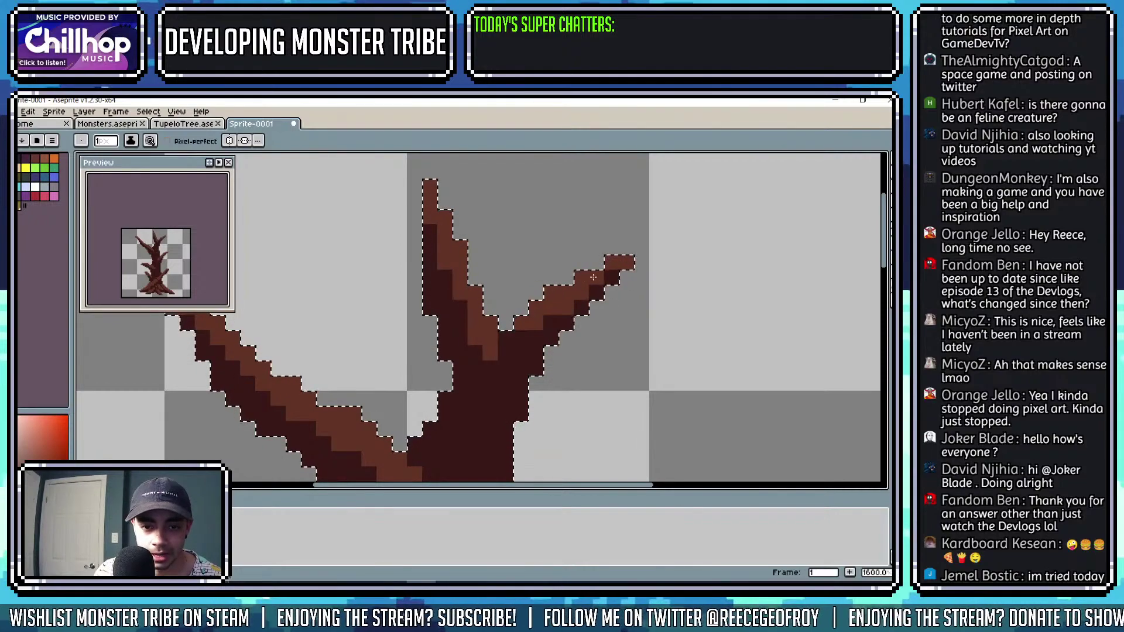
pyautogui.scroll(1, 596, 276)
pyautogui.scroll(-2, 642, 258)
pyautogui.scroll(1, 592, 297)
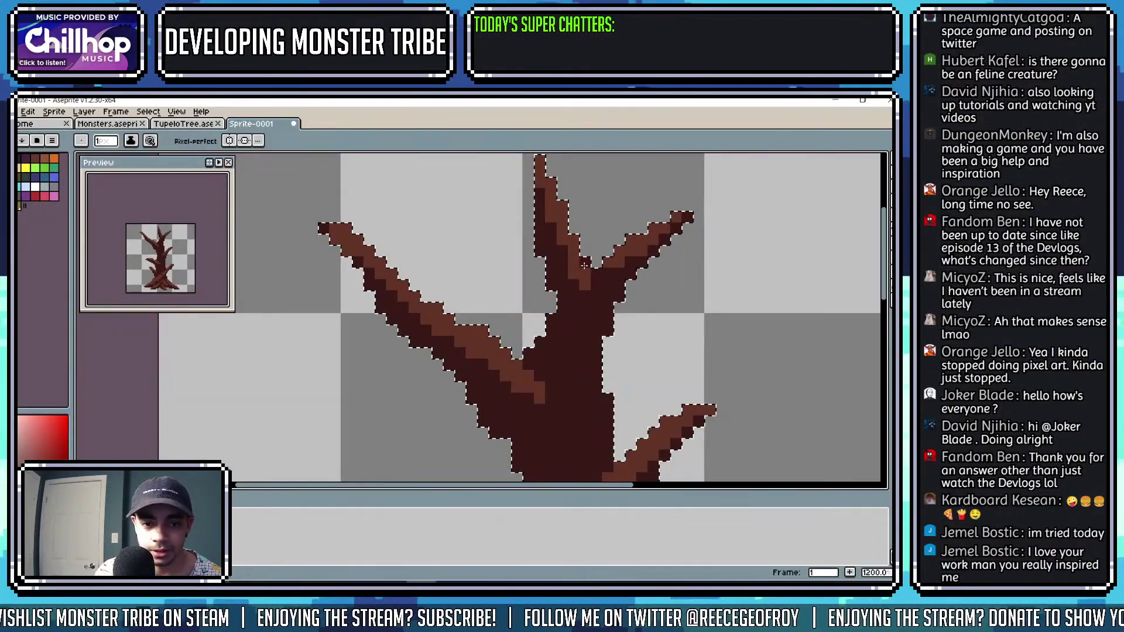
# Clear the trunk selection and add lighter brown detail pixels in the fork between the long left branch and the trunk.
pyautogui.scroll(-5, 591, 296)
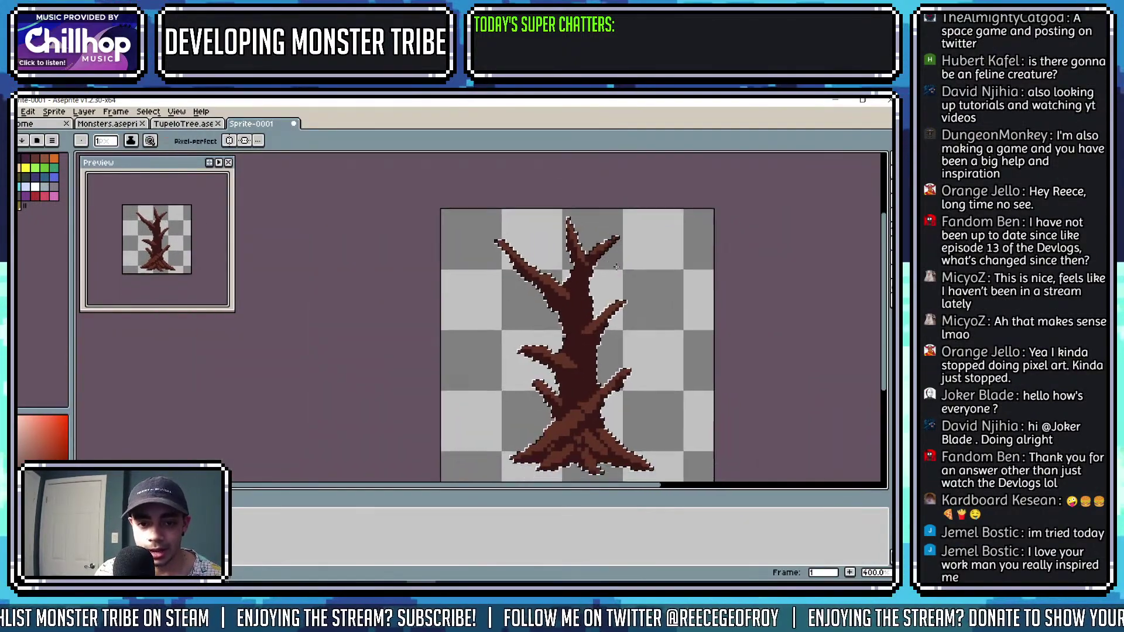
pyautogui.press('m')
pyautogui.scroll(5, 605, 298)
pyautogui.press('b')
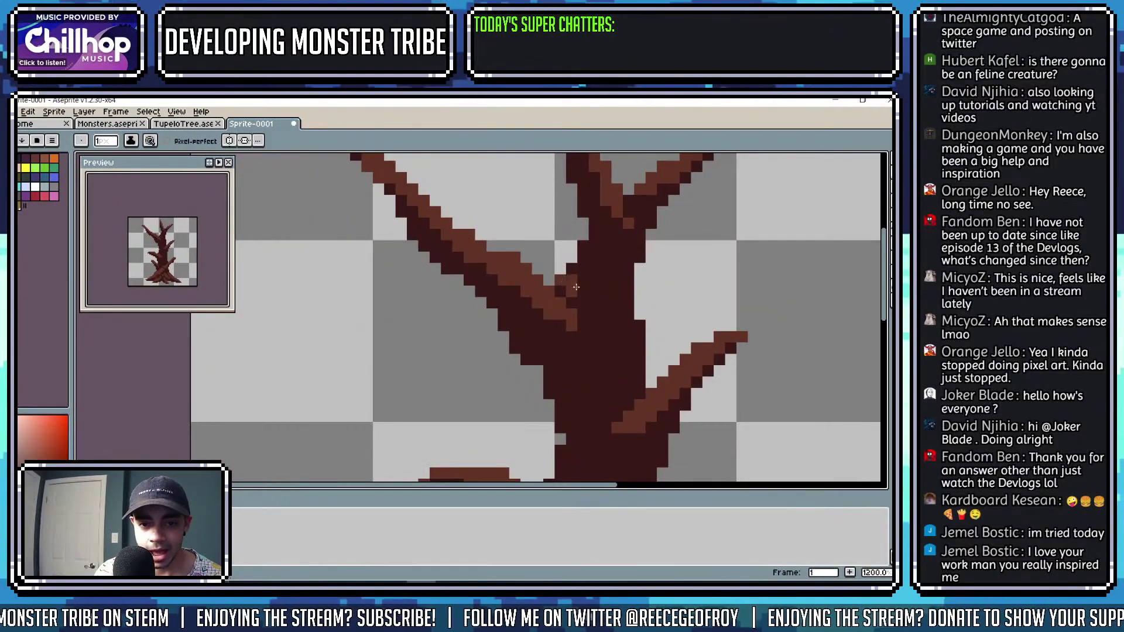
pyautogui.scroll(-4, 585, 303)
pyautogui.scroll(3, 573, 271)
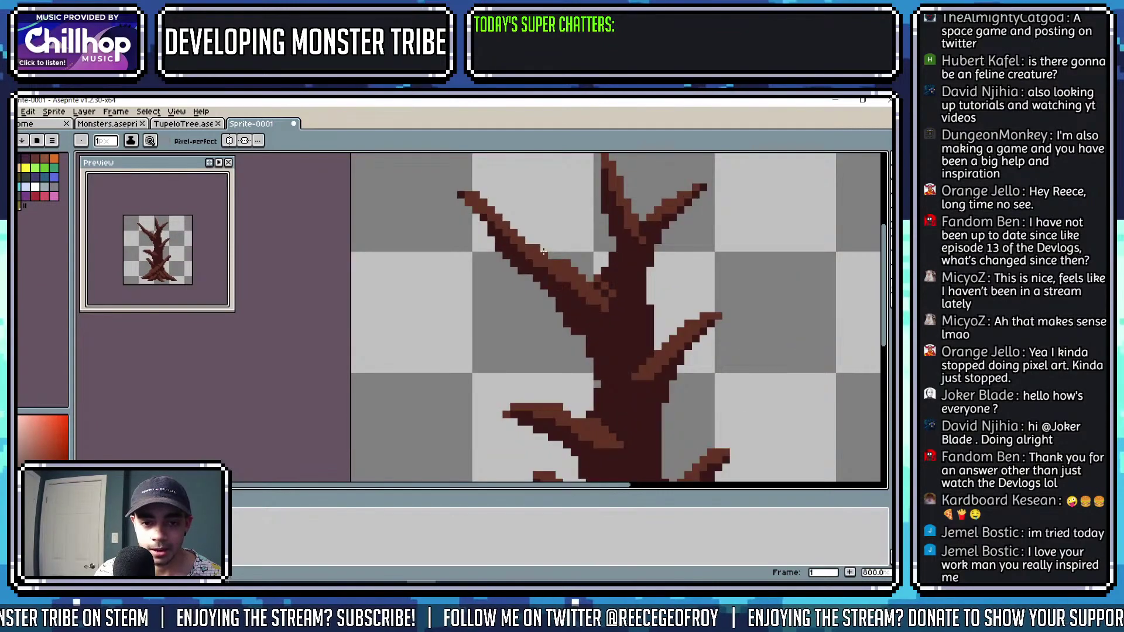
# Break up the highlight midway along the long upper left branch with a few dark brown pixels, retouching around them in lighter brown.
pyautogui.scroll(-4, 572, 270)
pyautogui.scroll(5, 577, 257)
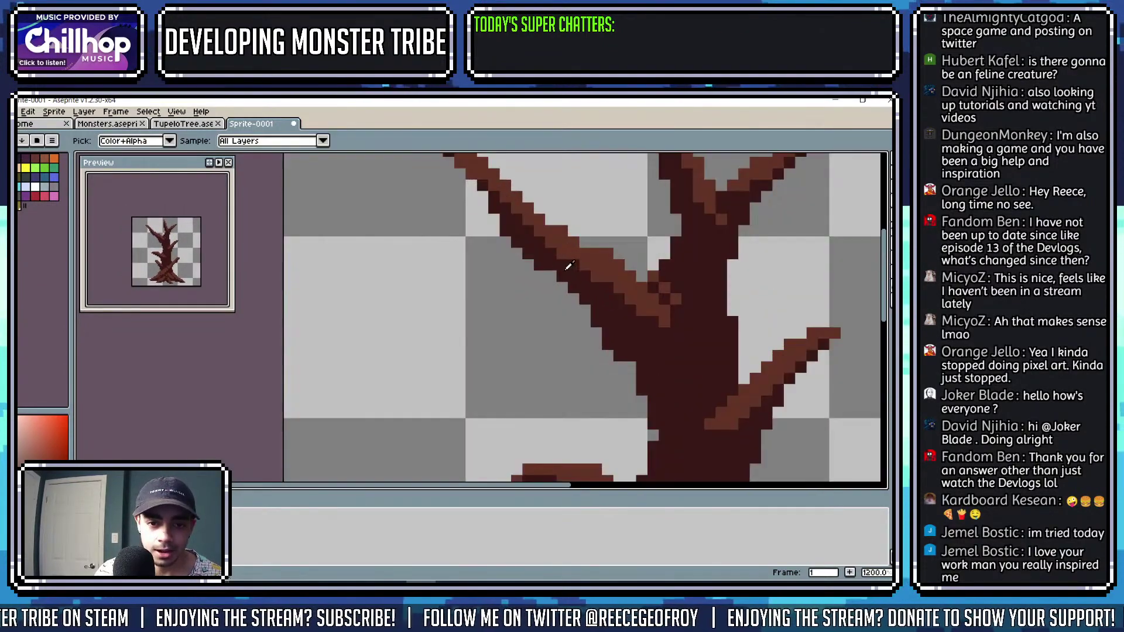
pyautogui.keyDown('alt'); pyautogui.click(571, 256); pyautogui.keyUp('alt')
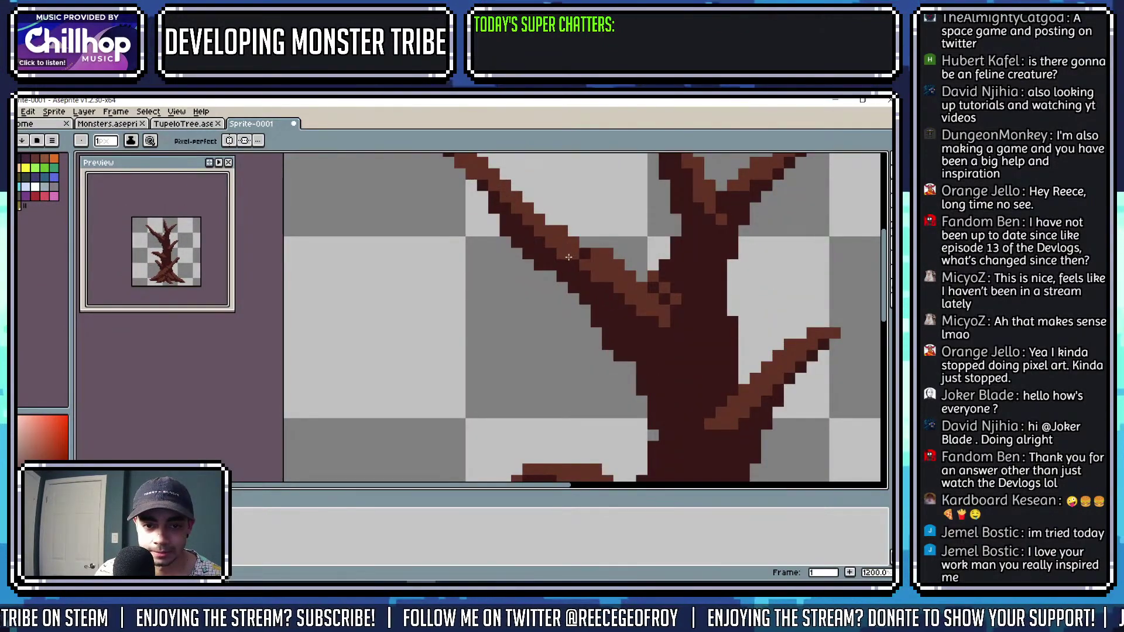
pyautogui.keyDown('alt'); pyautogui.click(580, 256); pyautogui.keyUp('alt')
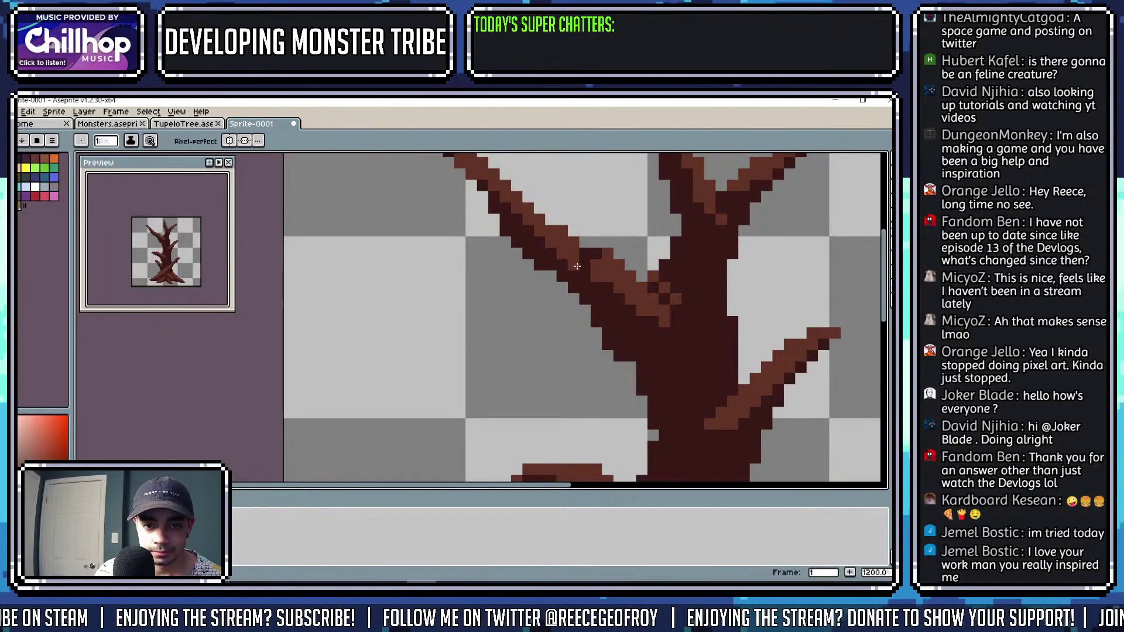
pyautogui.scroll(-4, 579, 256)
pyautogui.scroll(4, 591, 267)
# Scatter lighter brown detail pixels below the long upper left branch's highlight and extend its base further down into the trunk.
pyautogui.keyDown('alt'); pyautogui.click(605, 277); pyautogui.keyUp('alt')
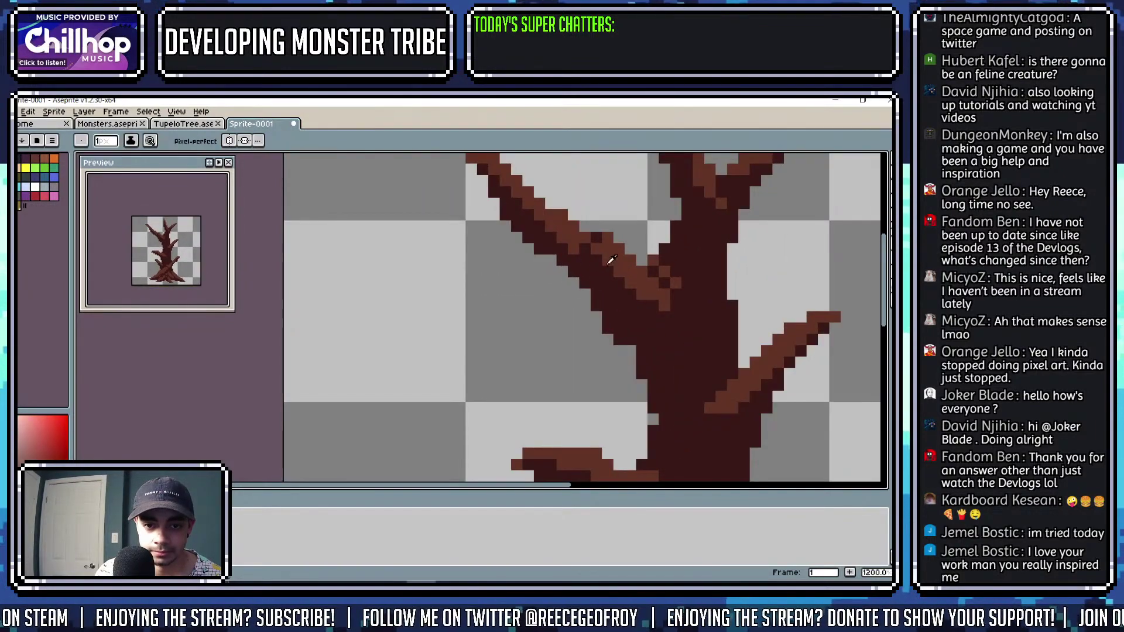
pyautogui.click(605, 278)
pyautogui.scroll(-4, 606, 278)
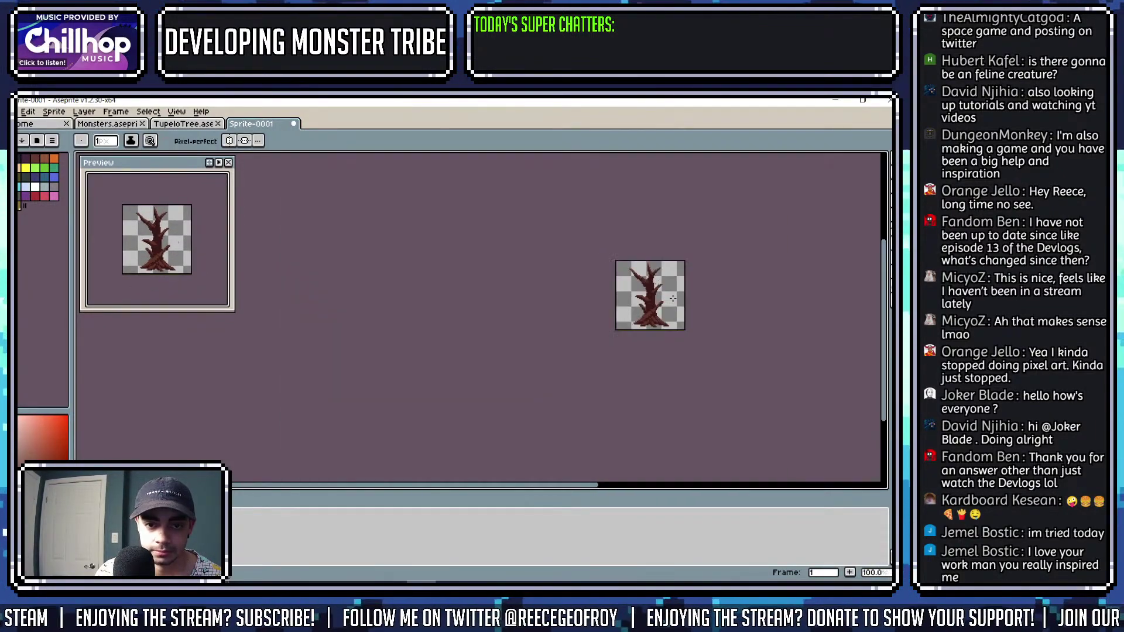
pyautogui.scroll(4, 621, 257)
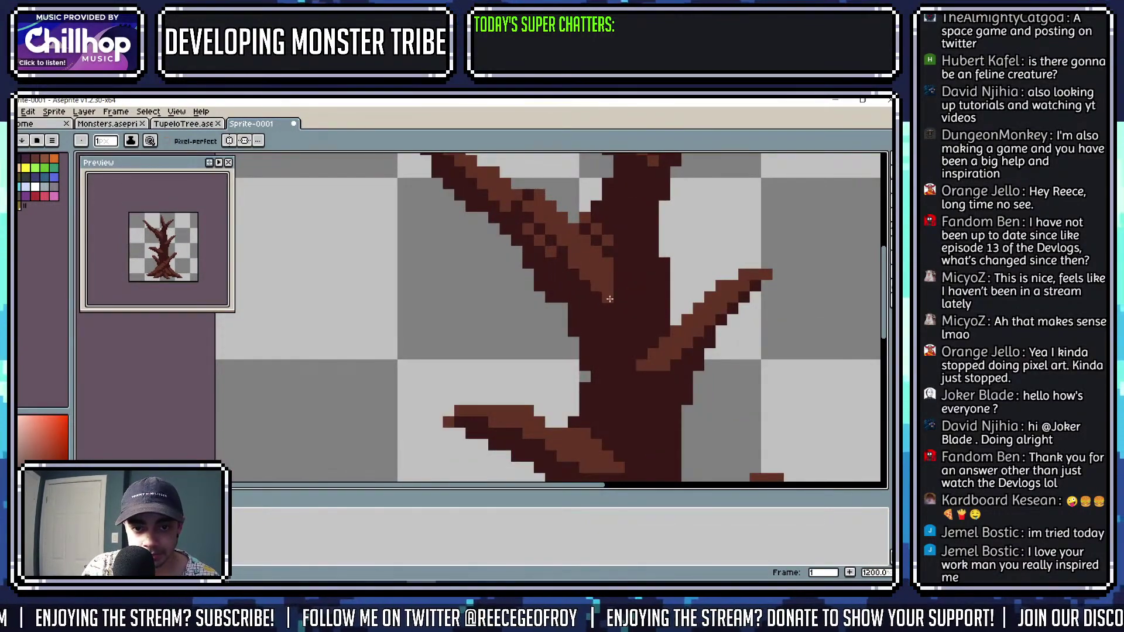
pyautogui.scroll(-4, 578, 286)
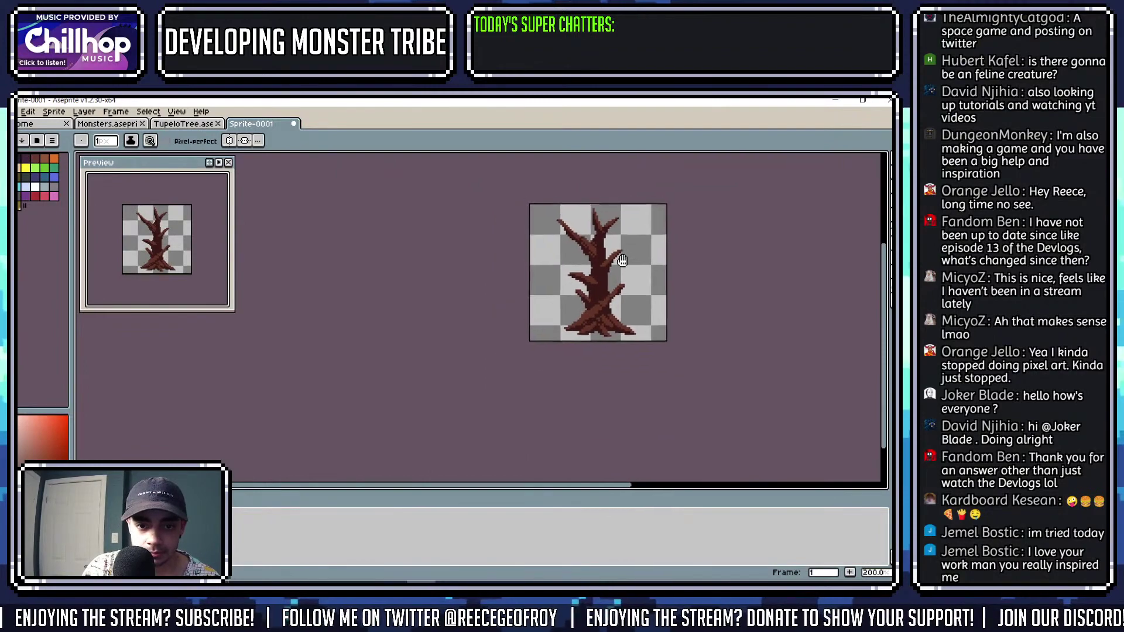
# Extend the middle left branch's highlight by a lighter brown pixel where it tapers into the trunk.
pyautogui.scroll(4, 602, 279)
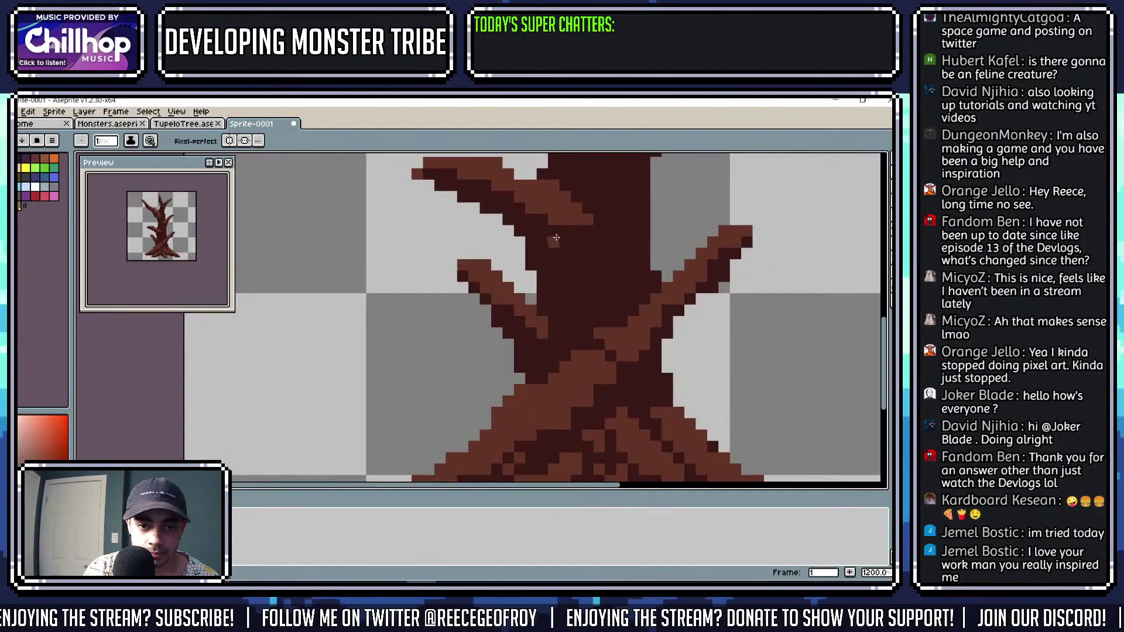
pyautogui.scroll(-4, 594, 234)
pyautogui.scroll(2, 604, 235)
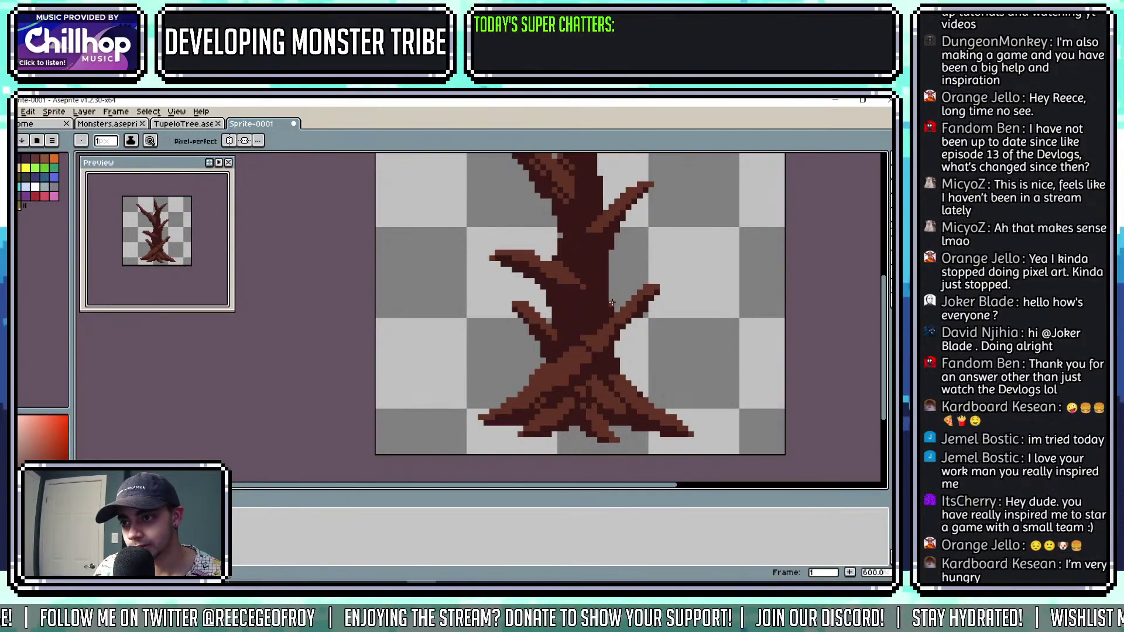
# Reshape the tip of the lower right branch with a dark brown end pixel, undoing the extra pencil stroke beyond it.
pyautogui.scroll(3, 612, 303)
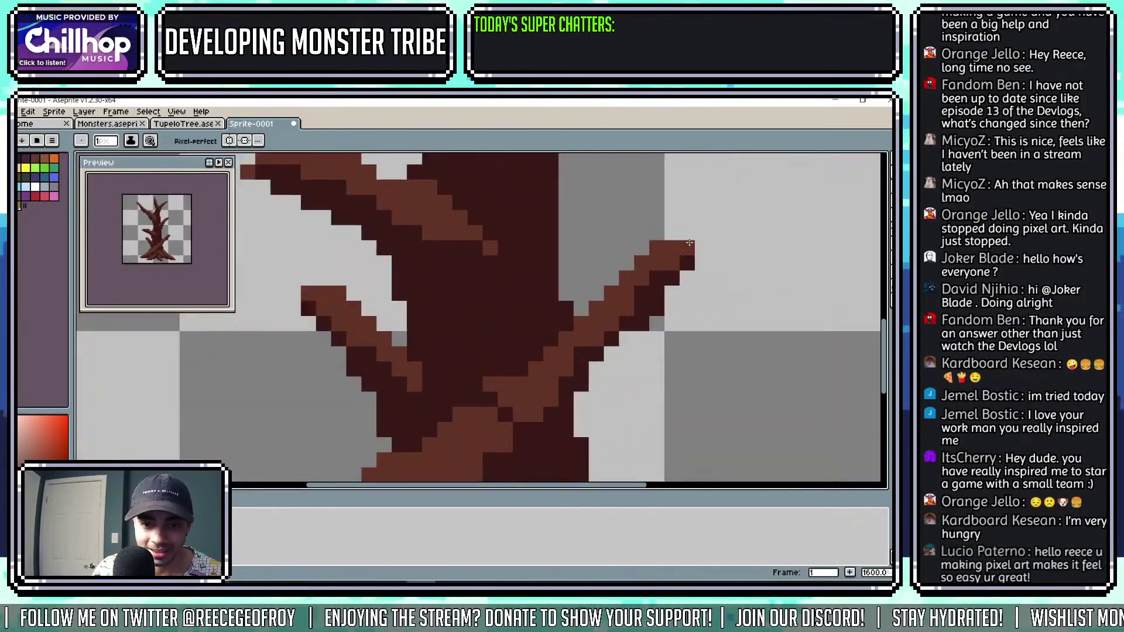
pyautogui.click(698, 248)
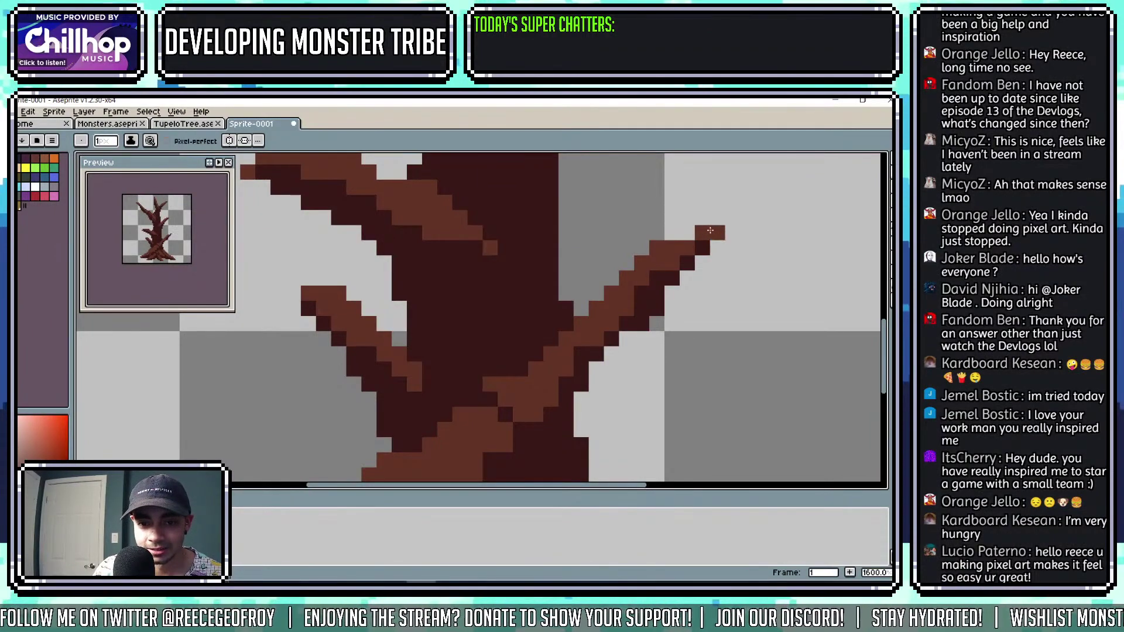
pyautogui.scroll(-4, 741, 217)
pyautogui.scroll(3, 731, 225)
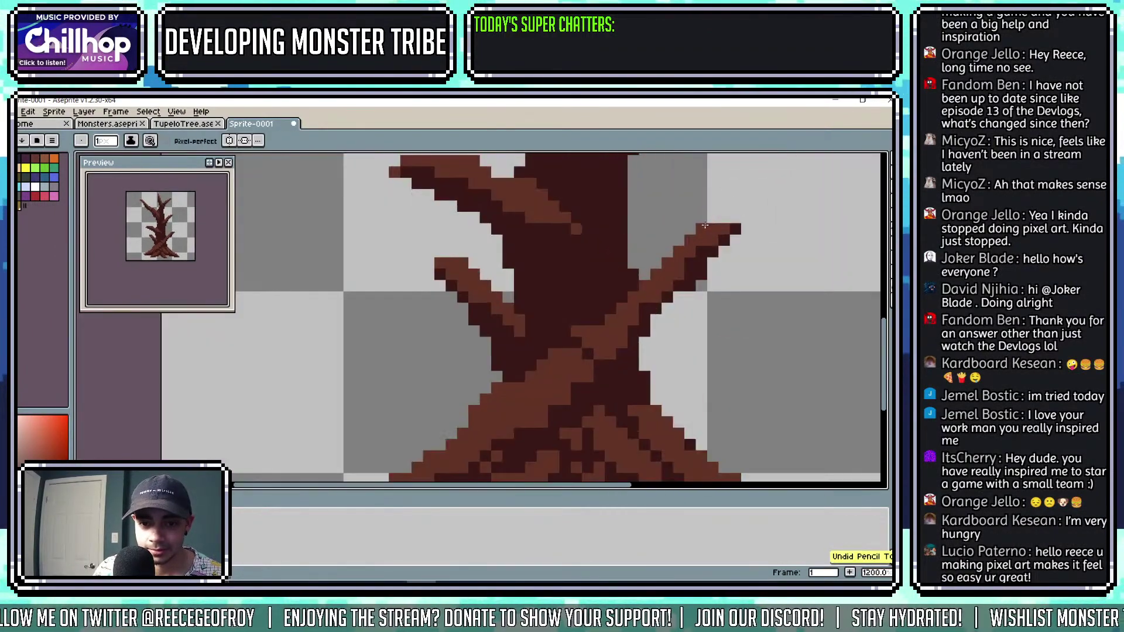
pyautogui.hotkey('ctrl', 'z')
pyautogui.scroll(-3, 723, 233)
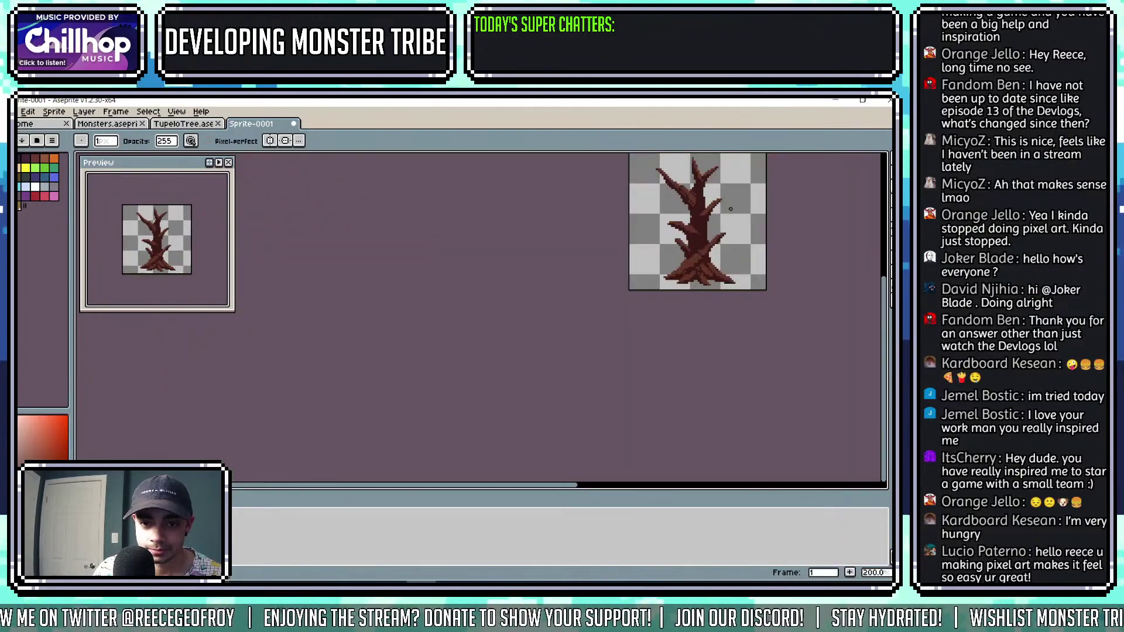
pyautogui.scroll(2, 686, 267)
# Add a diagonal row of lighter brown detail pixels above the base of the middle right branch.
pyautogui.scroll(5, 686, 267)
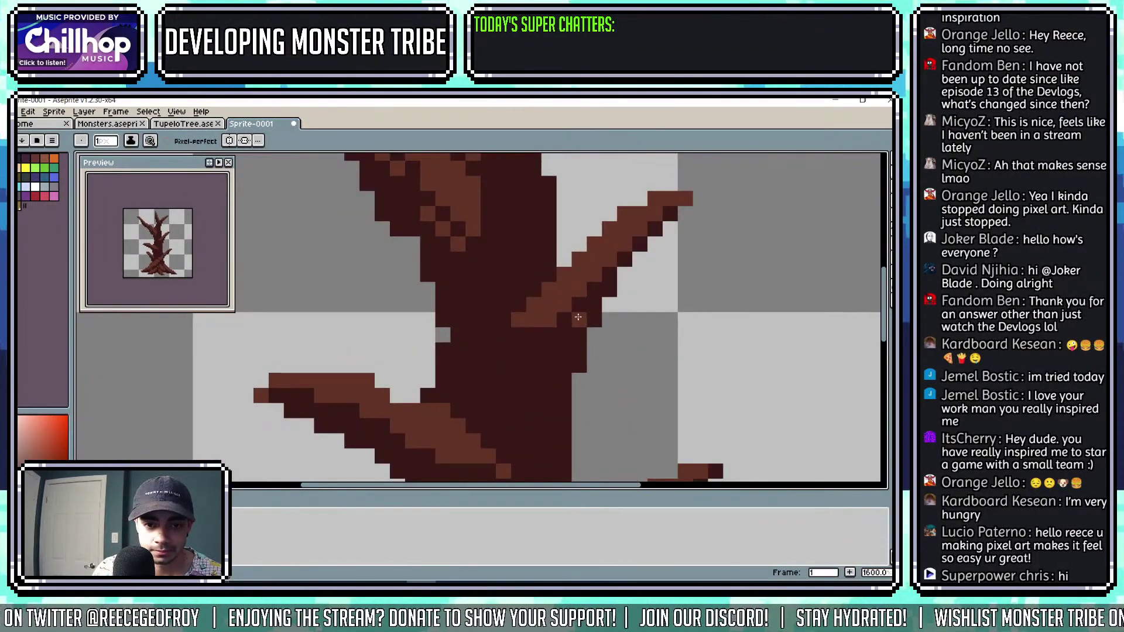
pyautogui.click(595, 305)
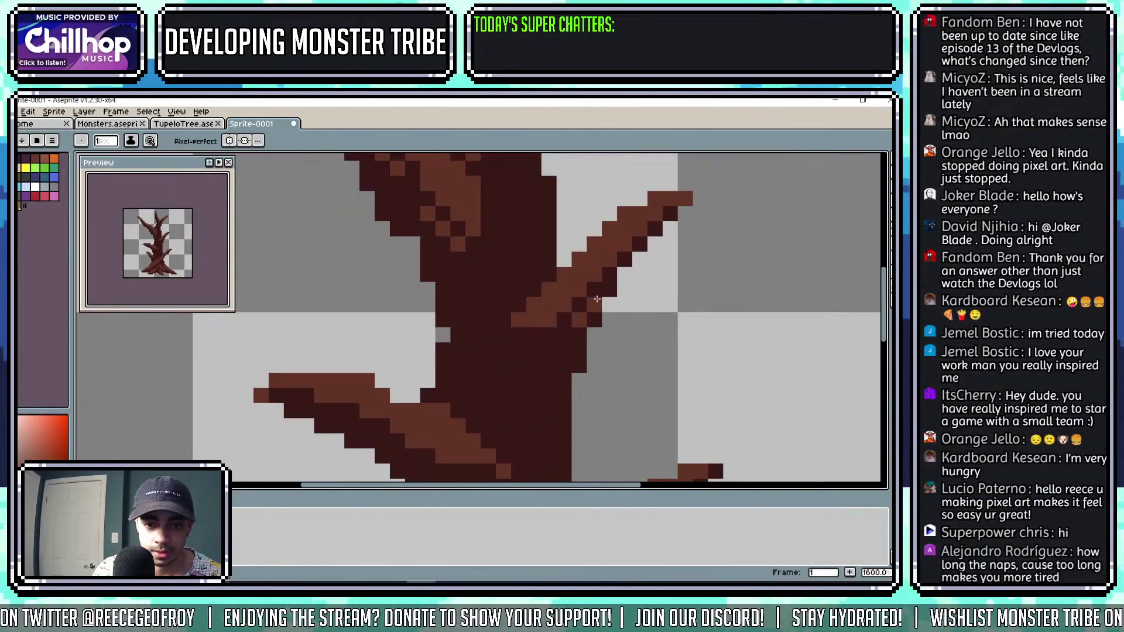
pyautogui.click(608, 288)
pyautogui.click(534, 274)
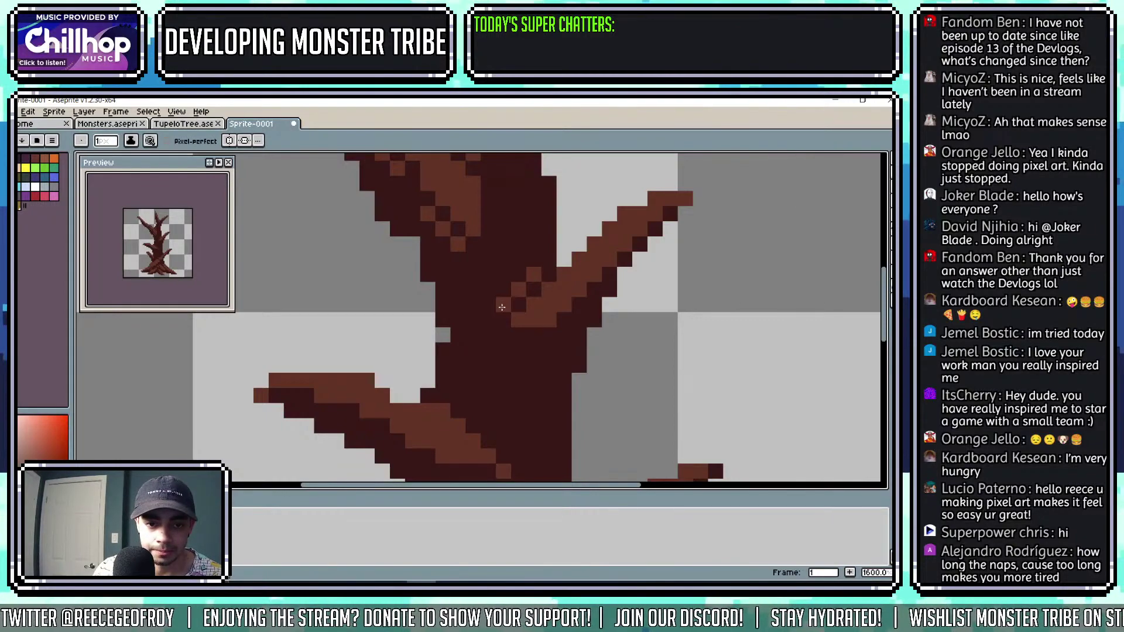
pyautogui.scroll(-6, 558, 285)
# Add lighter brown bark detail pixels at the base of the small lower left branch.
pyautogui.moveTo(549, 318); pyautogui.dragTo(556, 299)
pyautogui.scroll(8, 590, 289)
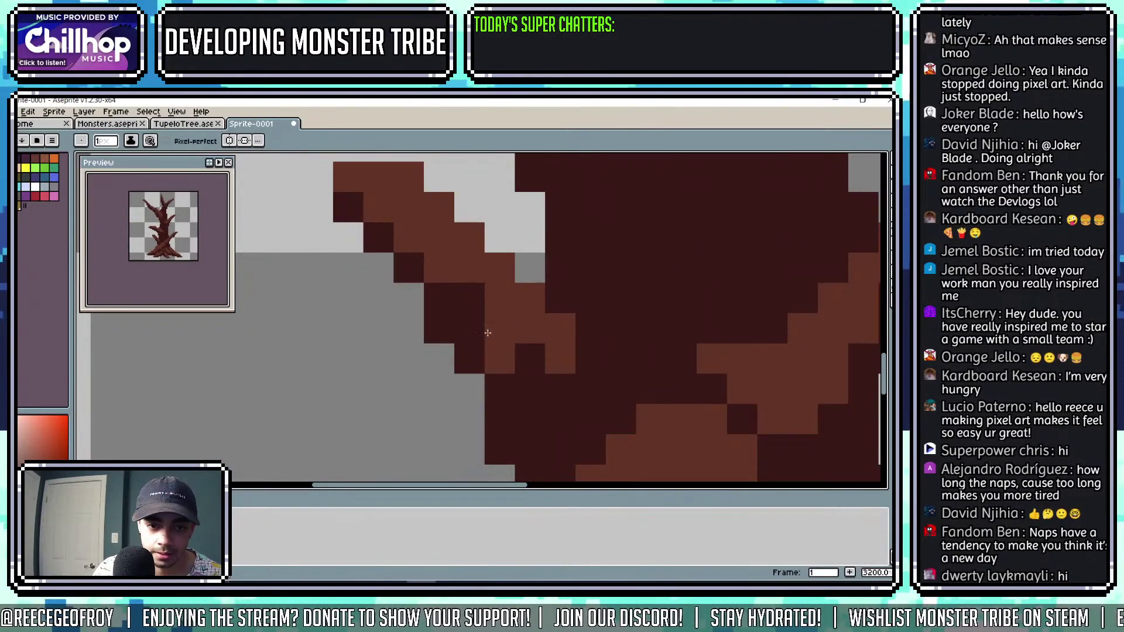
pyautogui.scroll(-5, 488, 332)
pyautogui.scroll(3, 509, 311)
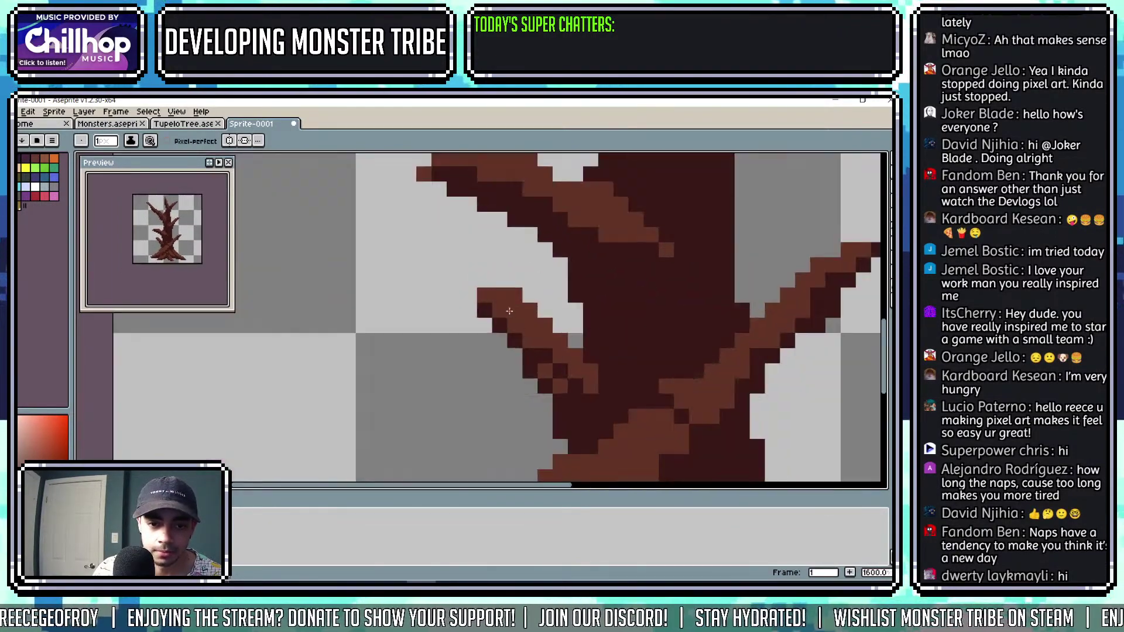
# Thin the small lower left branch toward its tip using dark and lighter brown pixels, and undo the last pencil stroke.
pyautogui.keyDown('alt'); pyautogui.click(533, 349); pyautogui.keyUp('alt')
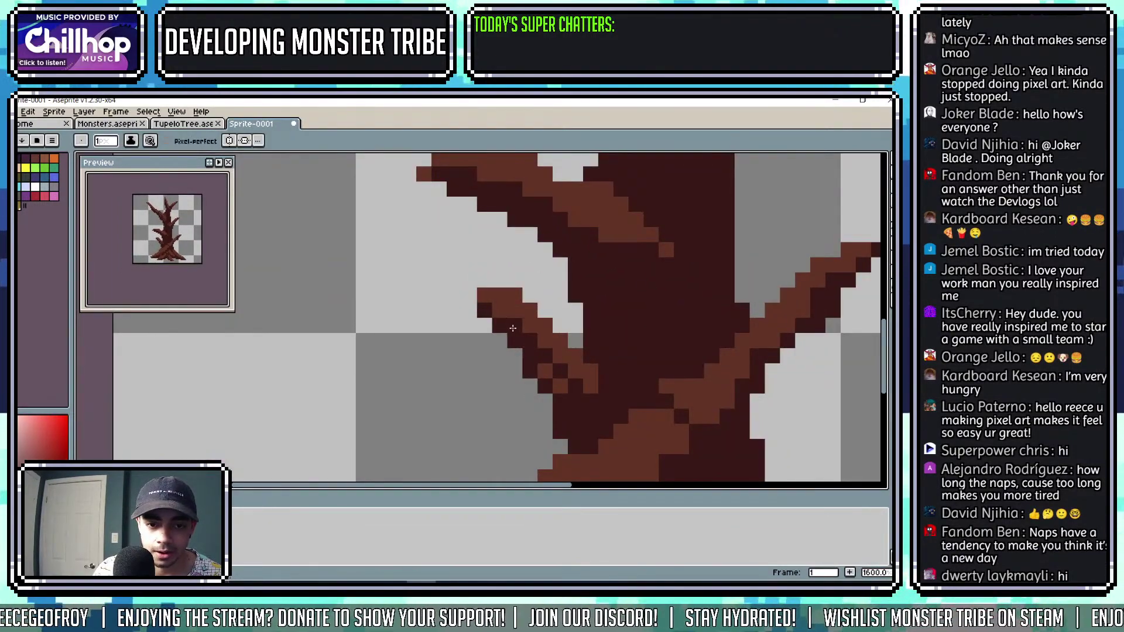
pyautogui.keyDown('alt'); pyautogui.click(493, 285); pyautogui.keyUp('alt')
pyautogui.scroll(-4, 493, 285)
pyautogui.scroll(3, 503, 286)
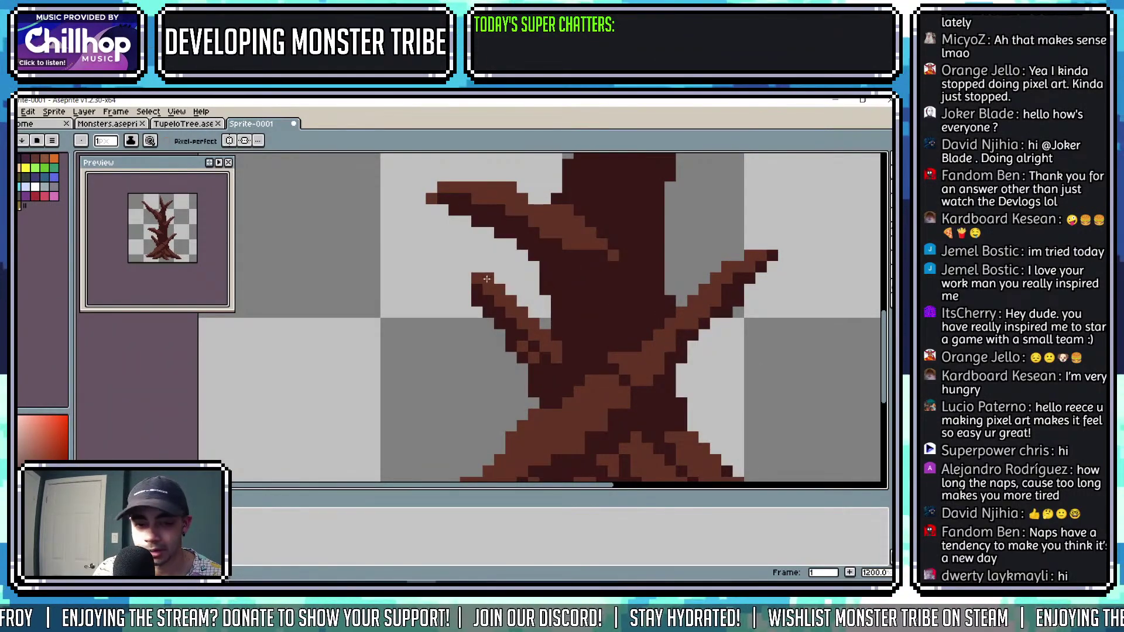
pyautogui.hotkey('ctrl', 'z')
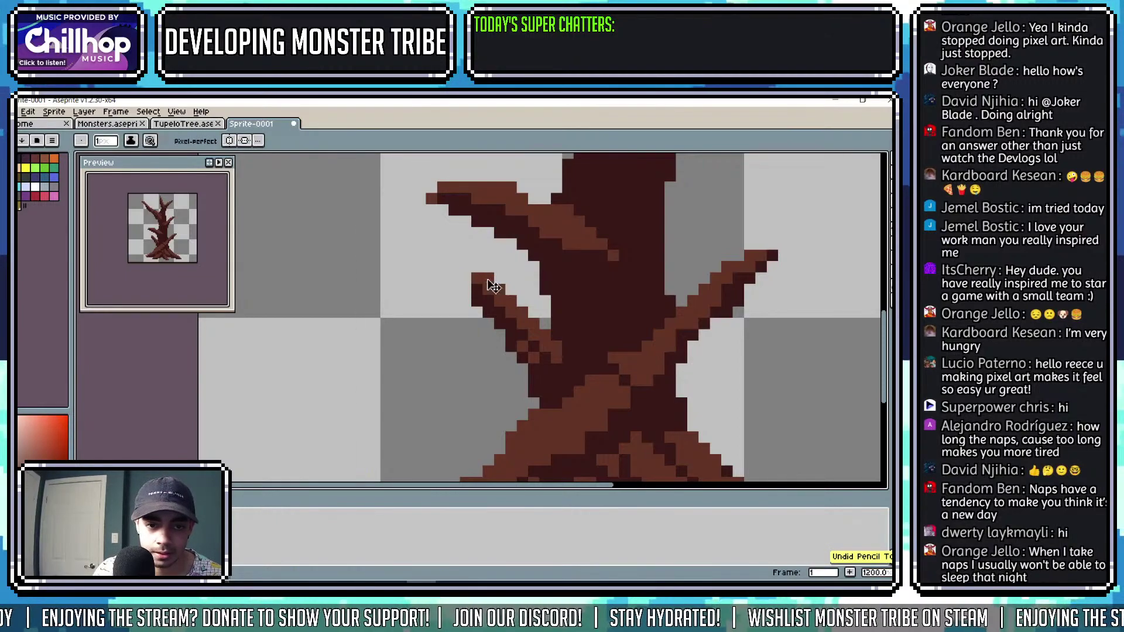
# Rework the bark detail at the top of the central roots with sampled dark and lighter brown pixels.
pyautogui.scroll(-4, 508, 287)
pyautogui.scroll(5, 505, 324)
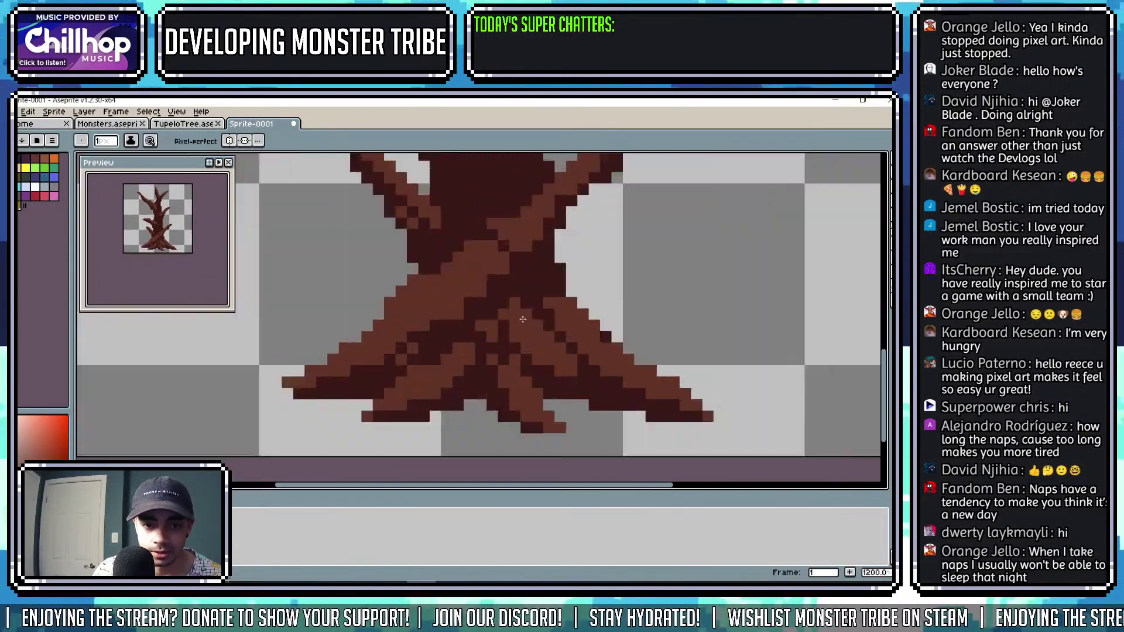
pyautogui.keyDown('alt'); pyautogui.click(494, 331); pyautogui.keyUp('alt')
pyautogui.click(482, 328)
pyautogui.keyDown('alt'); pyautogui.click(486, 336); pyautogui.keyUp('alt')
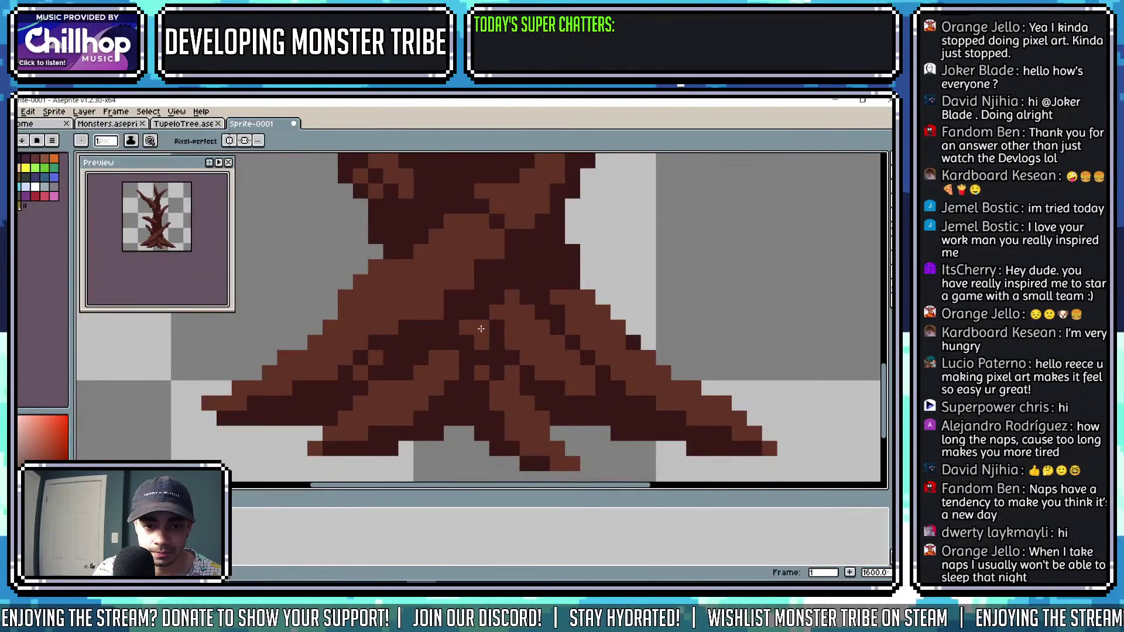
pyautogui.scroll(-3, 472, 315)
pyautogui.scroll(6, 469, 318)
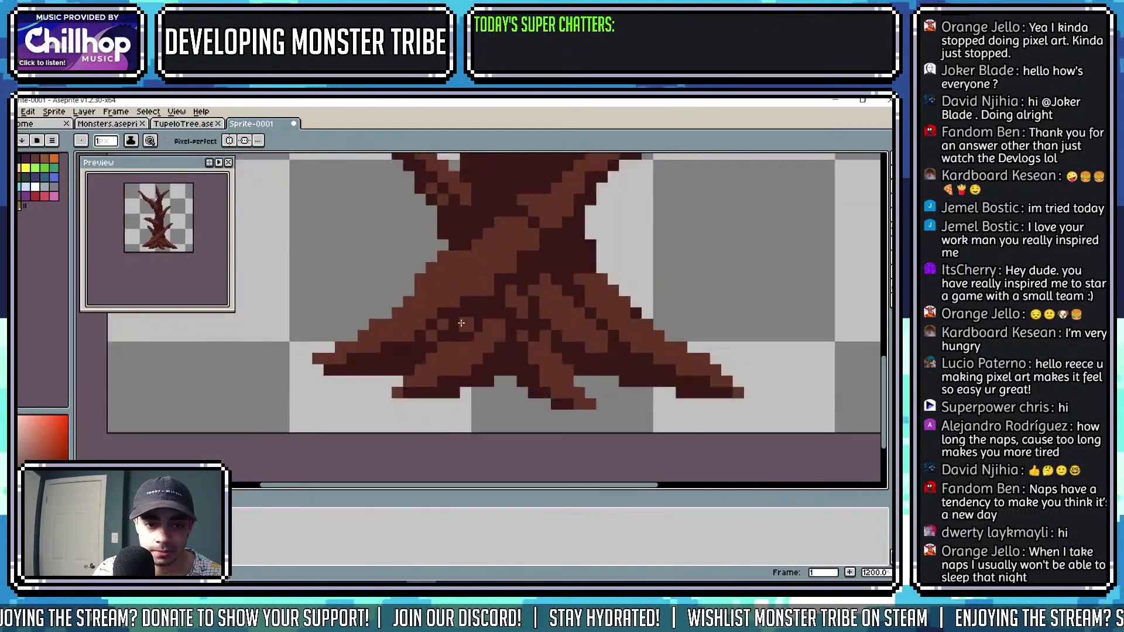
# Paint broken lighter brown bark details in the dark gap between the two left roots, separating them with dark brown pixels.
pyautogui.moveTo(478, 303); pyautogui.dragTo(454, 322)
pyautogui.keyDown('alt'); pyautogui.click(453, 311); pyautogui.keyUp('alt')
pyautogui.click(424, 321)
pyautogui.click(401, 348)
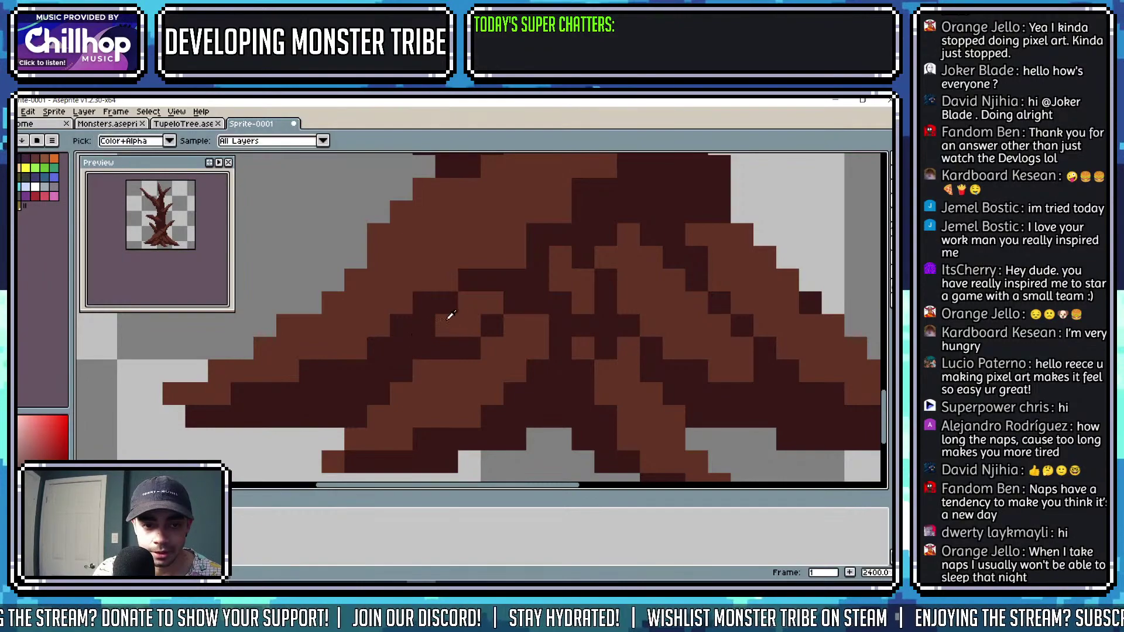
pyautogui.keyDown('alt'); pyautogui.click(437, 246); pyautogui.keyUp('alt')
pyautogui.click(401, 348)
pyautogui.click(378, 371)
pyautogui.scroll(-4, 373, 368)
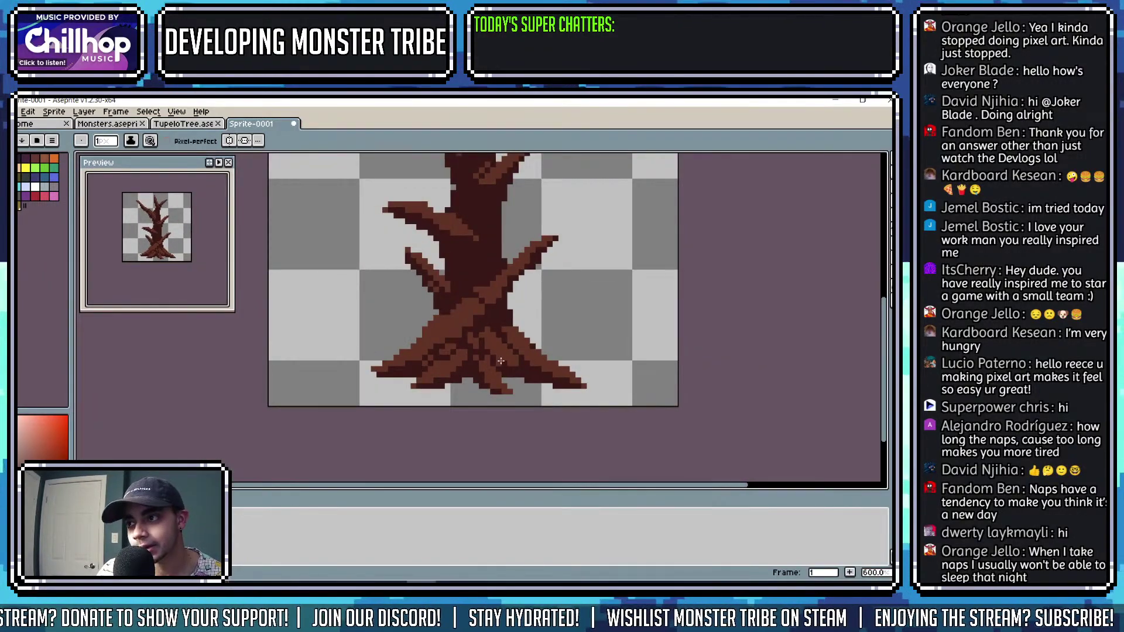
# Touch up the lower edge of the large diagonal root where it meets the central roots, using sampled dark brown.
pyautogui.scroll(4, 502, 361)
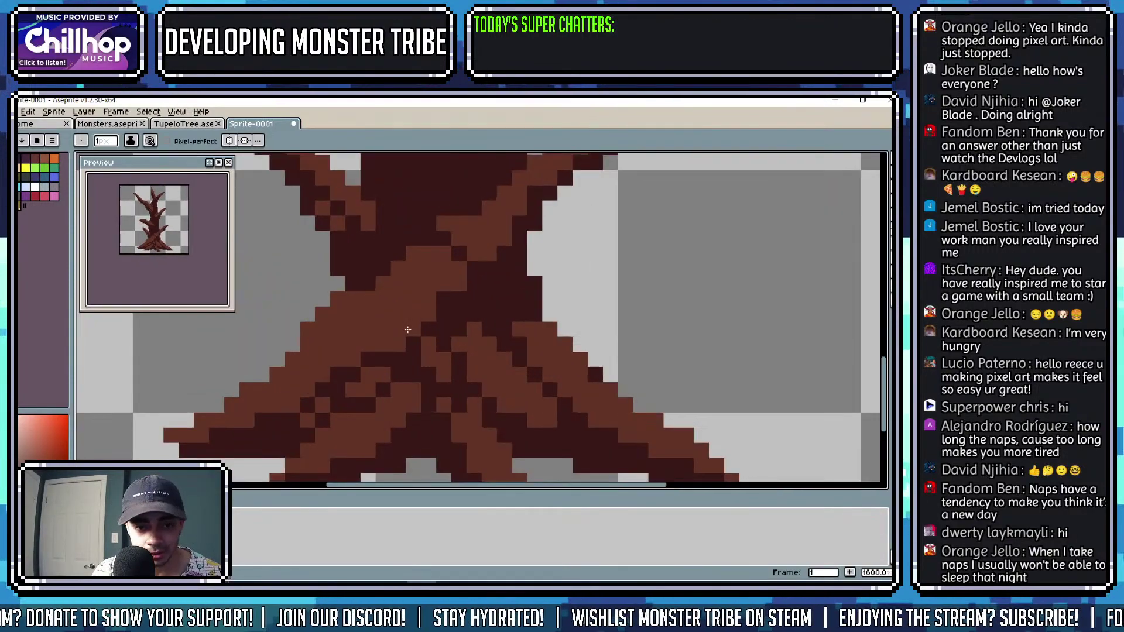
pyautogui.click(444, 300)
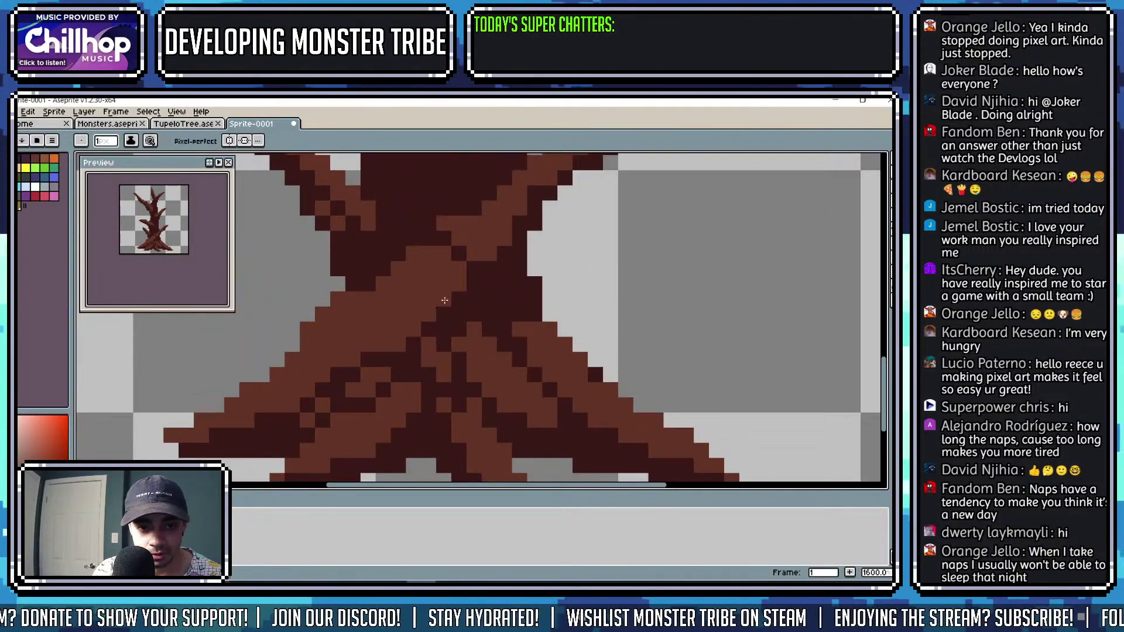
pyautogui.keyDown('alt'); pyautogui.click(413, 343); pyautogui.keyUp('alt')
pyautogui.moveTo(397, 347); pyautogui.dragTo(424, 323)
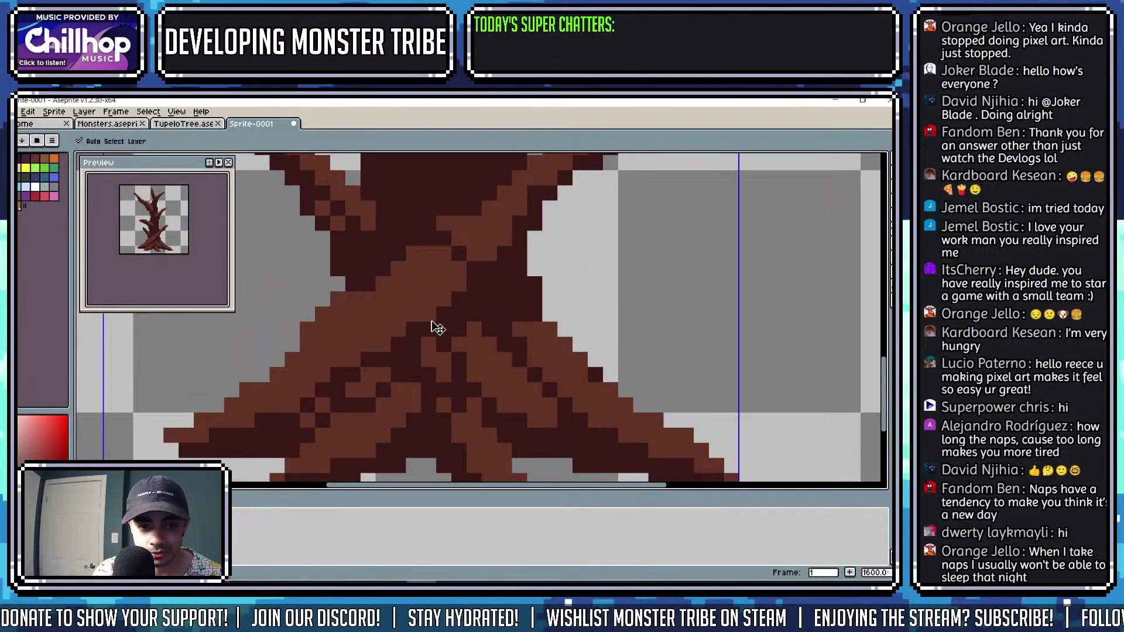
pyautogui.scroll(-4, 433, 321)
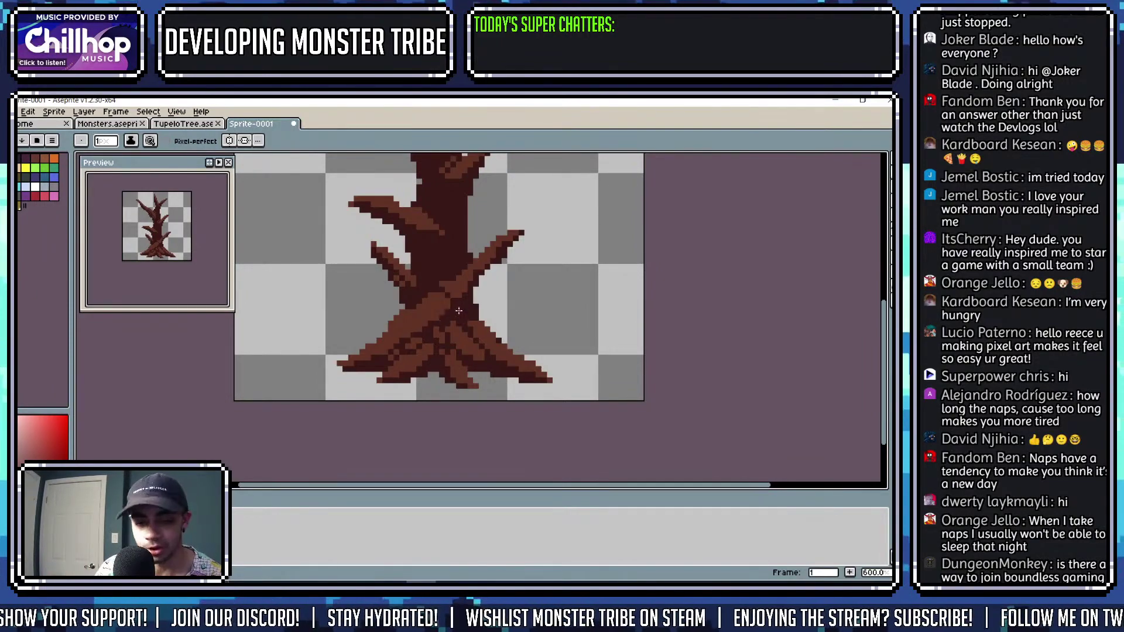
# Touch up the shading along the right root with sampled brown pixels.
pyautogui.scroll(2, 443, 321)
pyautogui.press('alt')
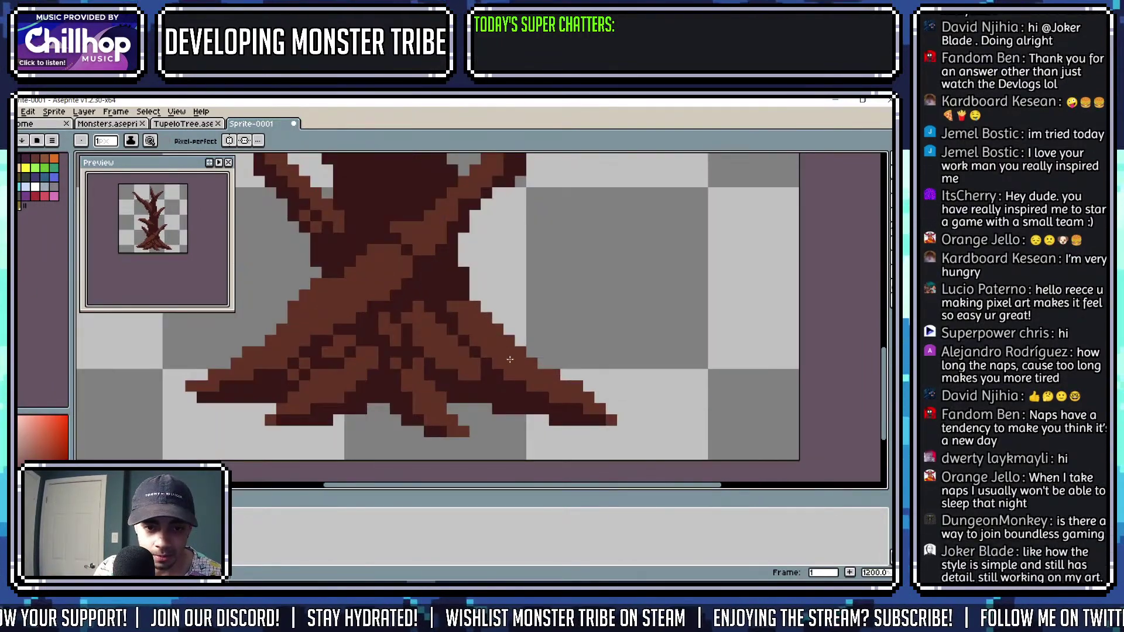
pyautogui.keyDown('alt'); pyautogui.click(489, 369); pyautogui.keyUp('alt')
pyautogui.scroll(-2, 486, 375)
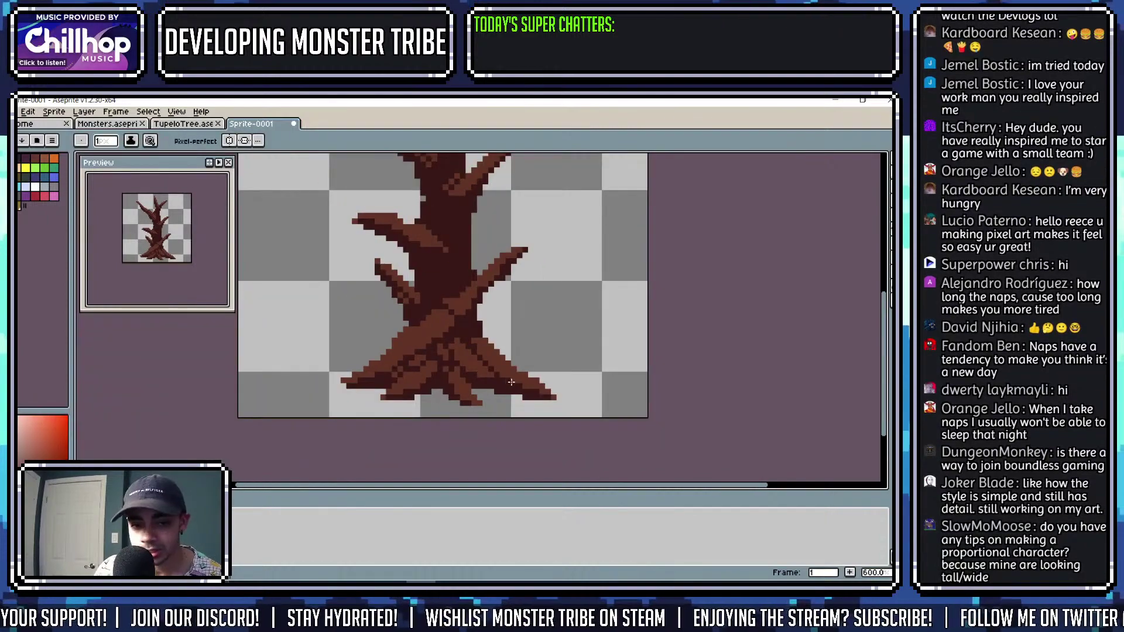
pyautogui.scroll(2, 497, 381)
pyautogui.scroll(-2, 497, 381)
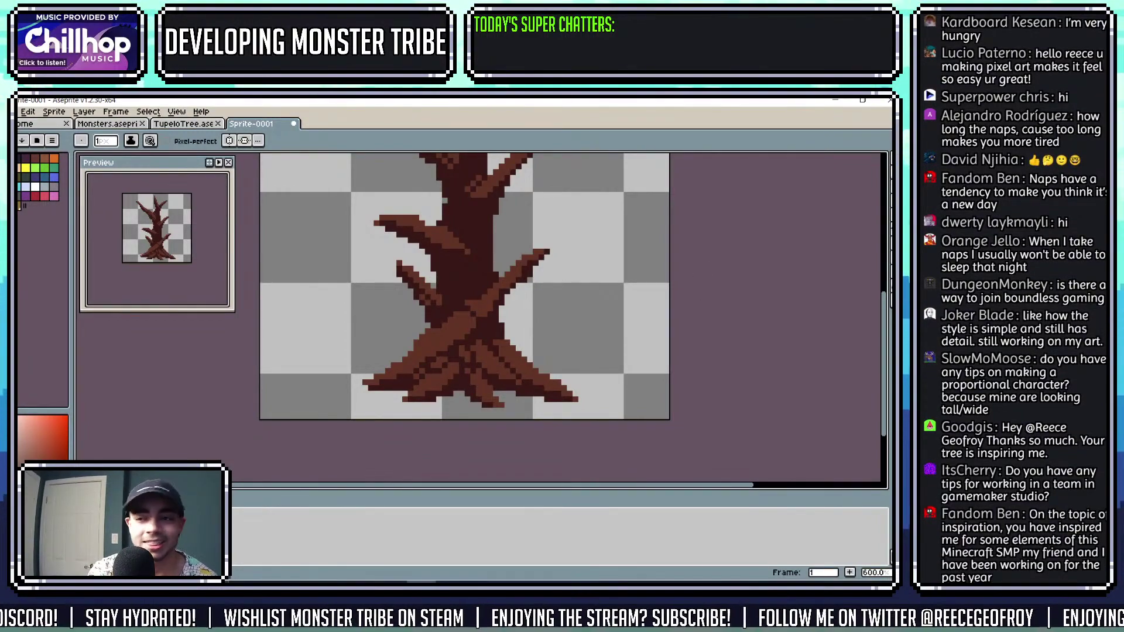
# Select all the lighter brown highlight areas of the tree with the Magic Wand.
pyautogui.moveTo(560, 305); pyautogui.dragTo(665, 378)
pyautogui.press('w')
pyautogui.click(540, 376)
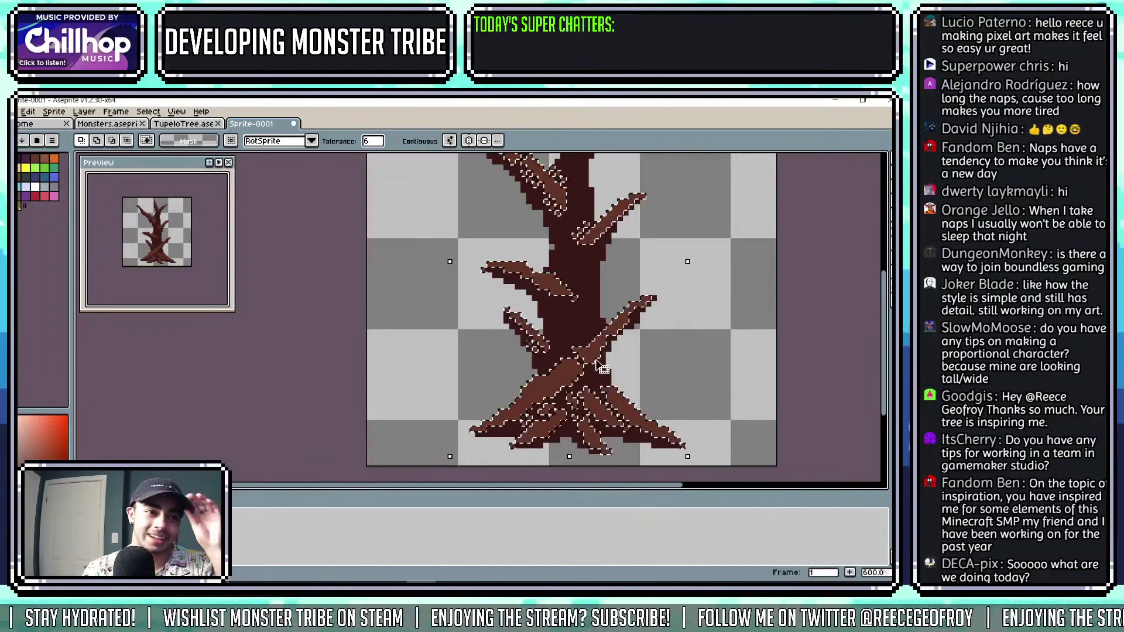
pyautogui.moveTo(603, 362); pyautogui.dragTo(576, 340)
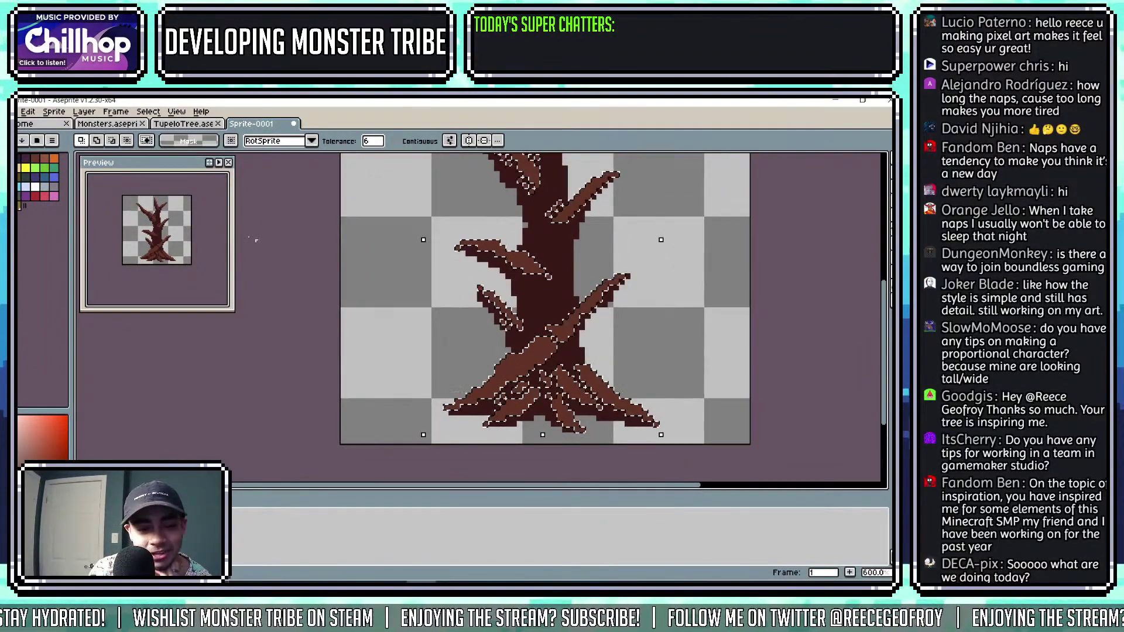
# Sample the light bark brown from the TupeloTree sprite and return to Sprite-0001 with the Pencil tool.
pyautogui.click(178, 125)
pyautogui.press('alt')
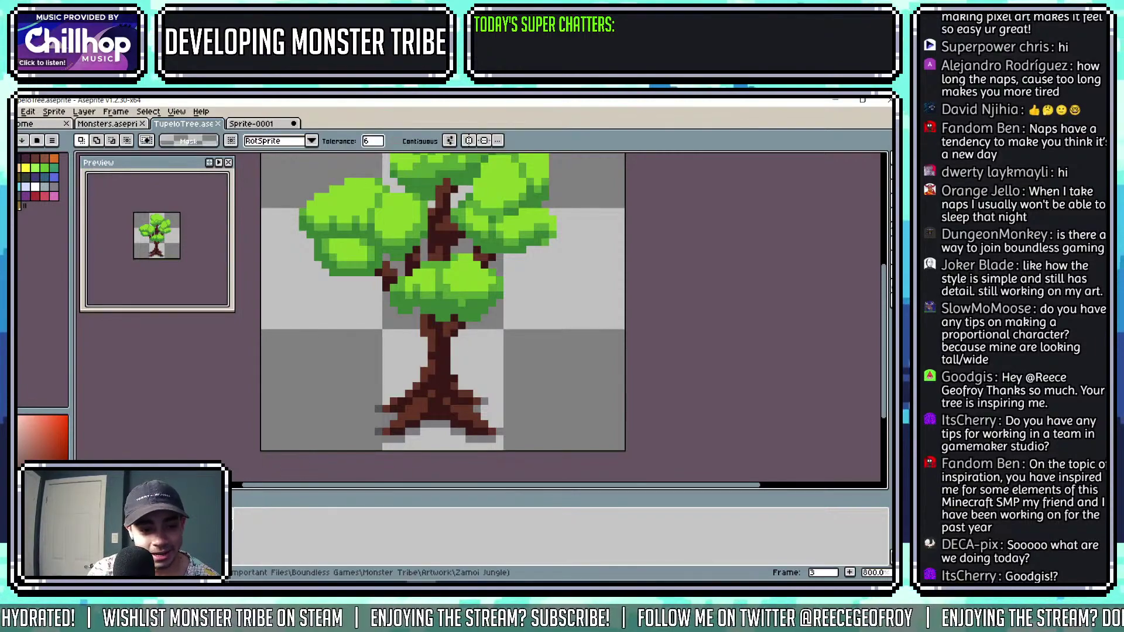
pyautogui.press('alt')
pyautogui.keyDown('alt'); pyautogui.click(434, 338); pyautogui.keyUp('alt')
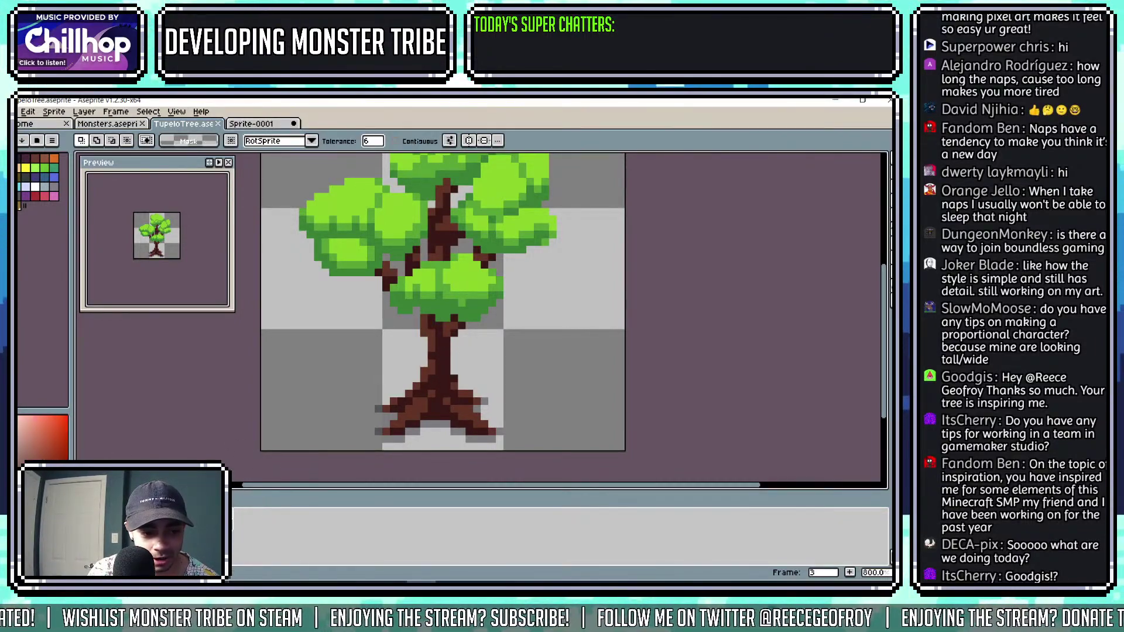
pyautogui.click(275, 124)
pyautogui.press('b')
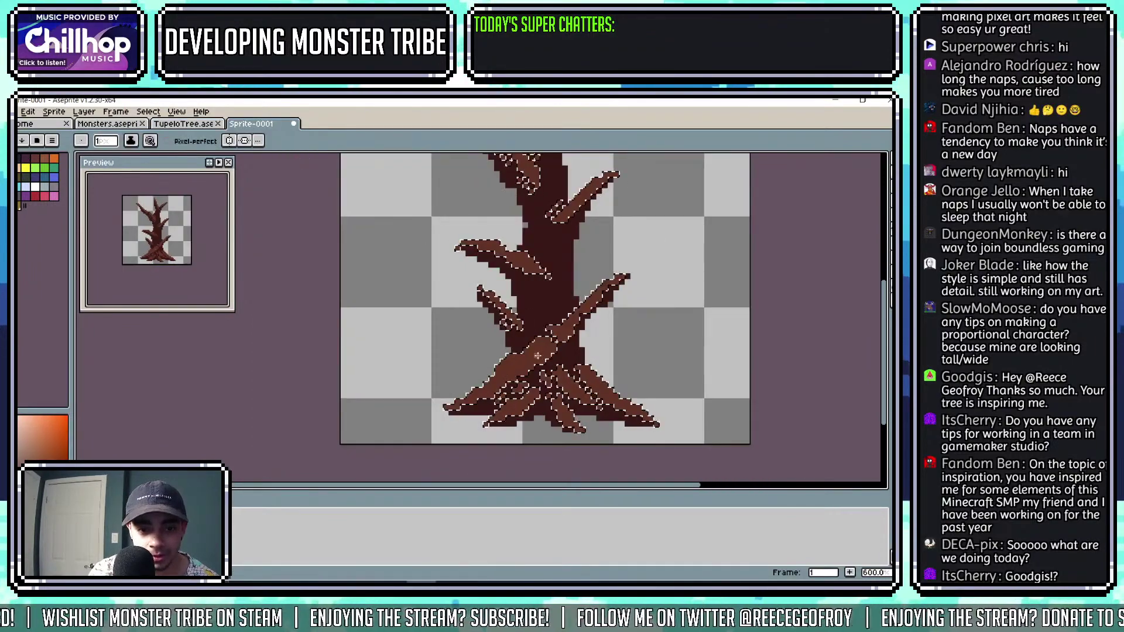
# Paint a light brown highlight along the upper edge of the large diagonal root at the trunk's lower left.
pyautogui.scroll(2, 535, 333)
pyautogui.moveTo(450, 379); pyautogui.dragTo(487, 352)
pyautogui.moveTo(590, 300); pyautogui.dragTo(616, 273)
pyautogui.moveTo(447, 392)
pyautogui.mouseDown()
pyautogui.moveTo(417, 410)
pyautogui.moveTo(431, 421)
pyautogui.moveTo(400, 418)
pyautogui.moveTo(355, 439)
pyautogui.moveTo(430, 411)
pyautogui.mouseUp()
pyautogui.keyDown('alt'); pyautogui.click(447, 411); pyautogui.keyUp('alt')
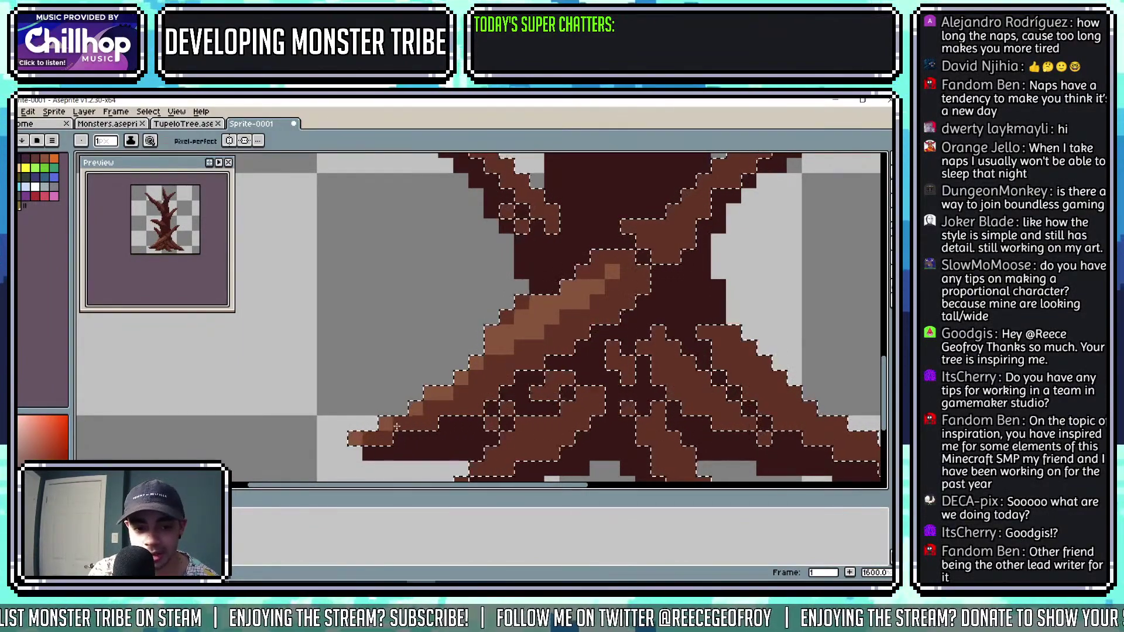
# Paint the light brown highlight along the branch rising to the right from the large diagonal root.
pyautogui.scroll(-1, 430, 411)
pyautogui.scroll(1, 572, 307)
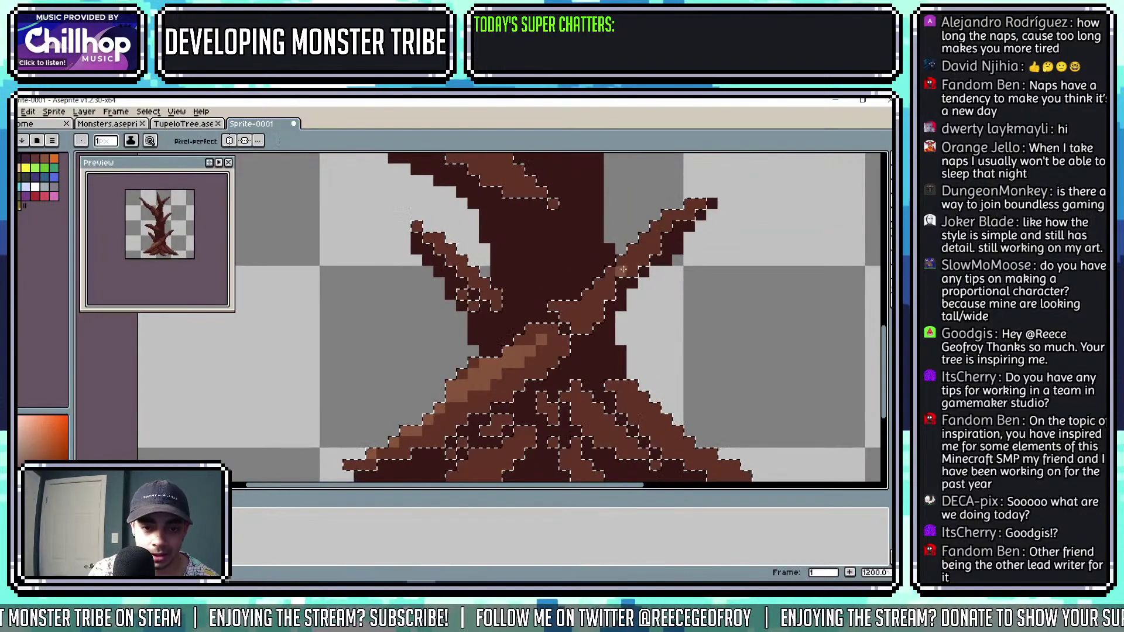
pyautogui.moveTo(572, 307); pyautogui.dragTo(460, 421)
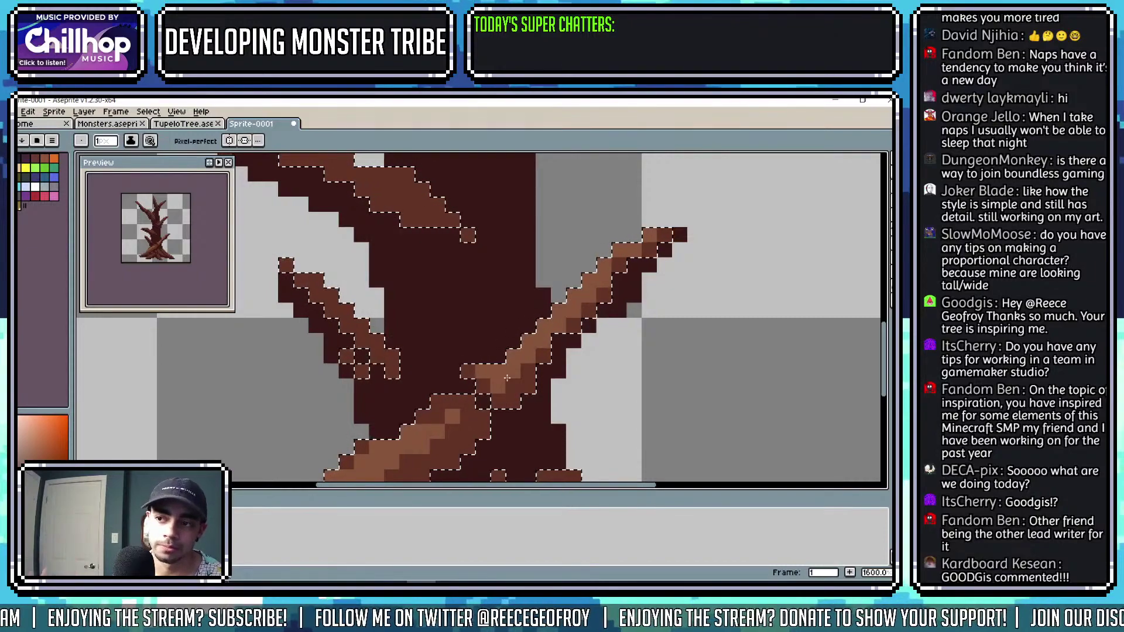
# Paint a light brown highlight along the top of the middle left branch.
pyautogui.scroll(-3, 605, 300)
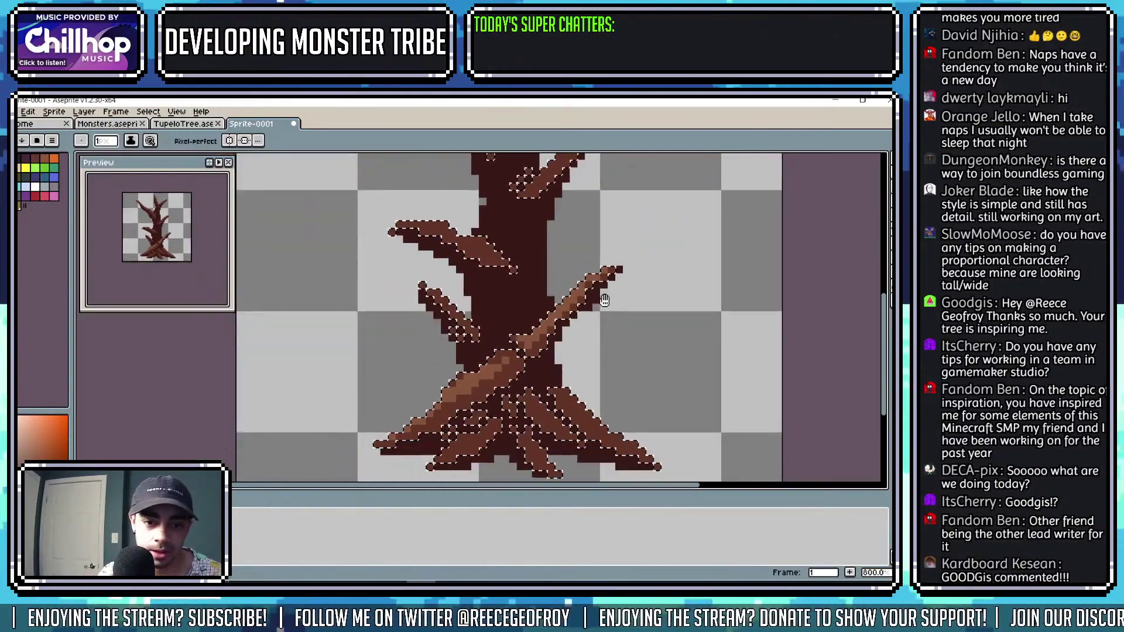
pyautogui.scroll(2, 483, 238)
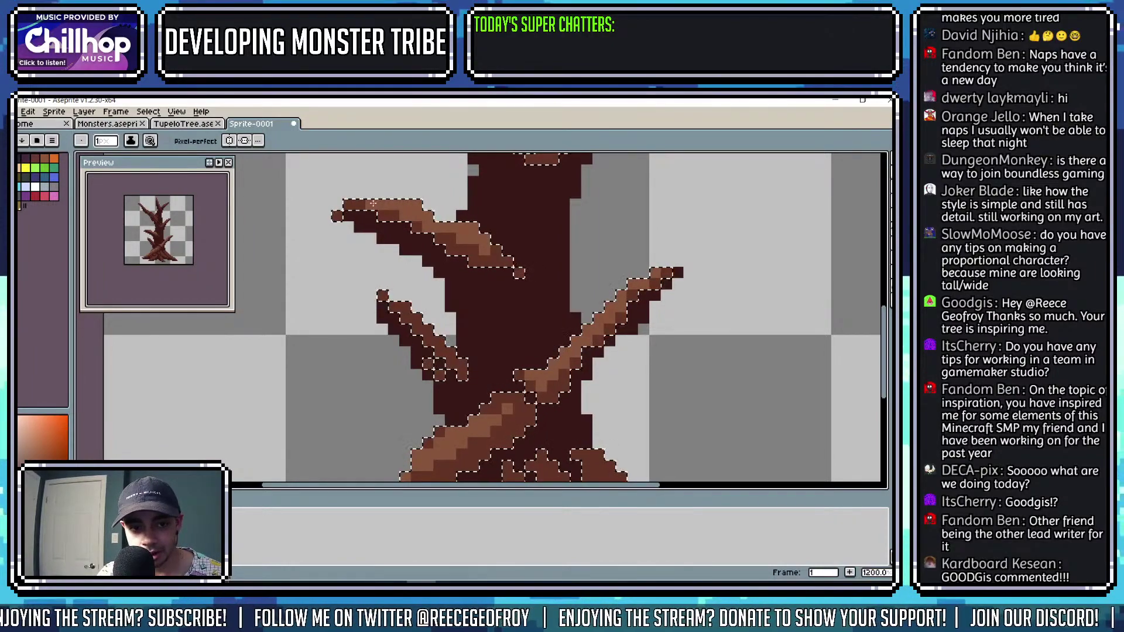
pyautogui.scroll(-3, 408, 210)
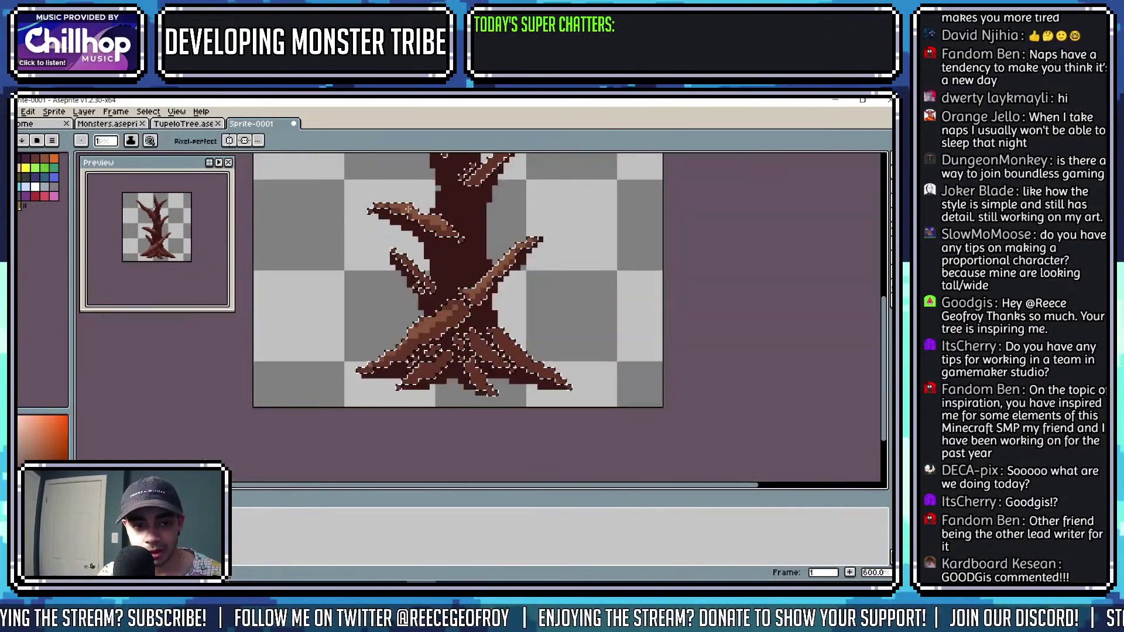
pyautogui.scroll(2, 407, 207)
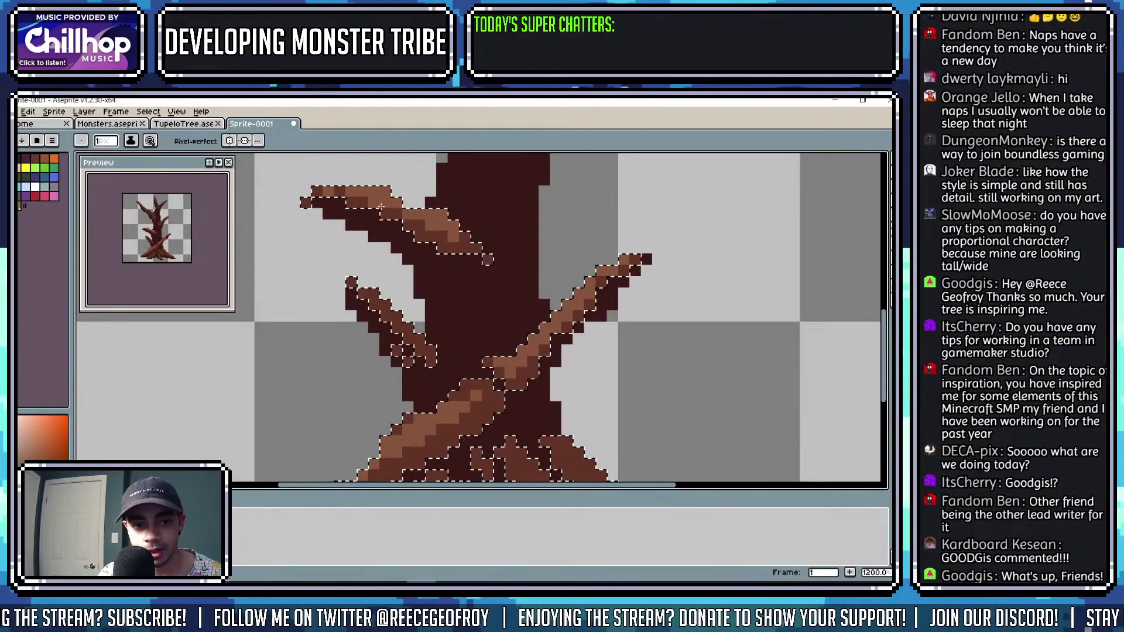
pyautogui.scroll(-2, 381, 206)
pyautogui.scroll(3, 450, 230)
# Clear the selection around the tree's brown highlight areas.
pyautogui.click(456, 226)
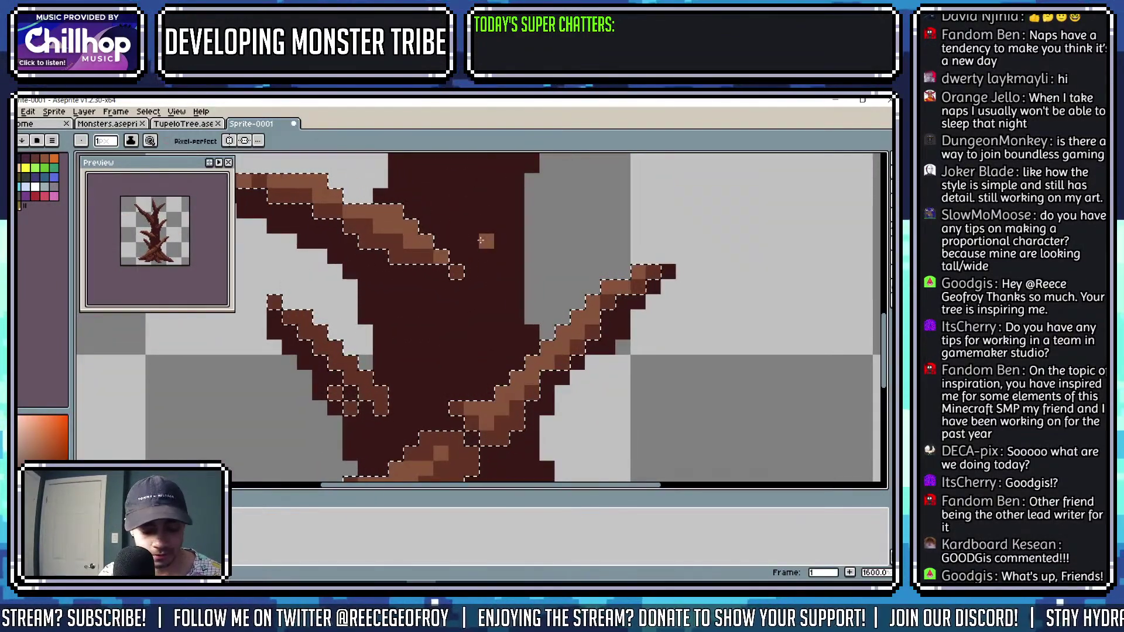
pyautogui.press('m')
pyautogui.scroll(-5, 535, 258)
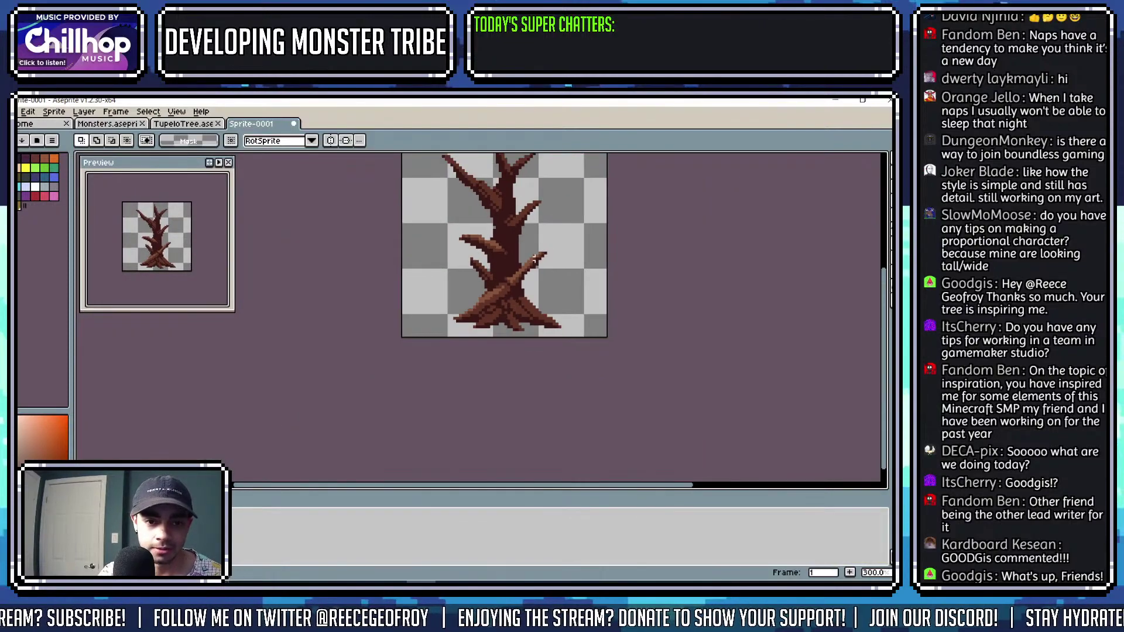
# Paint a light brown highlight along the small lower-left root beneath the large diagonal root with the Pencil.
pyautogui.scroll(6, 521, 281)
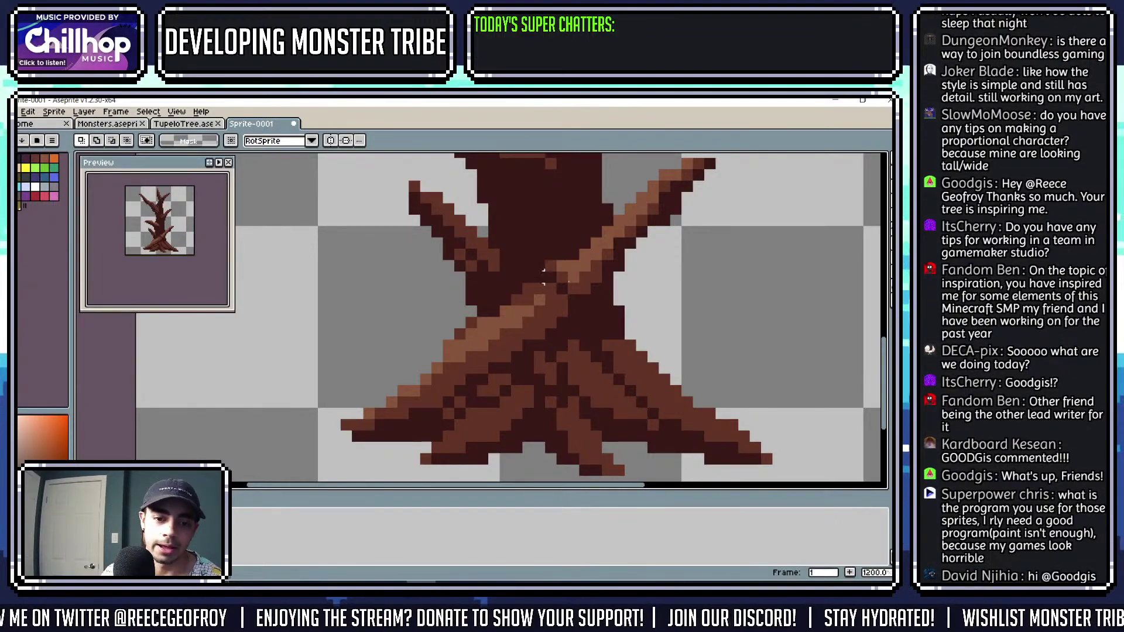
pyautogui.scroll(1, 544, 275)
pyautogui.press('b')
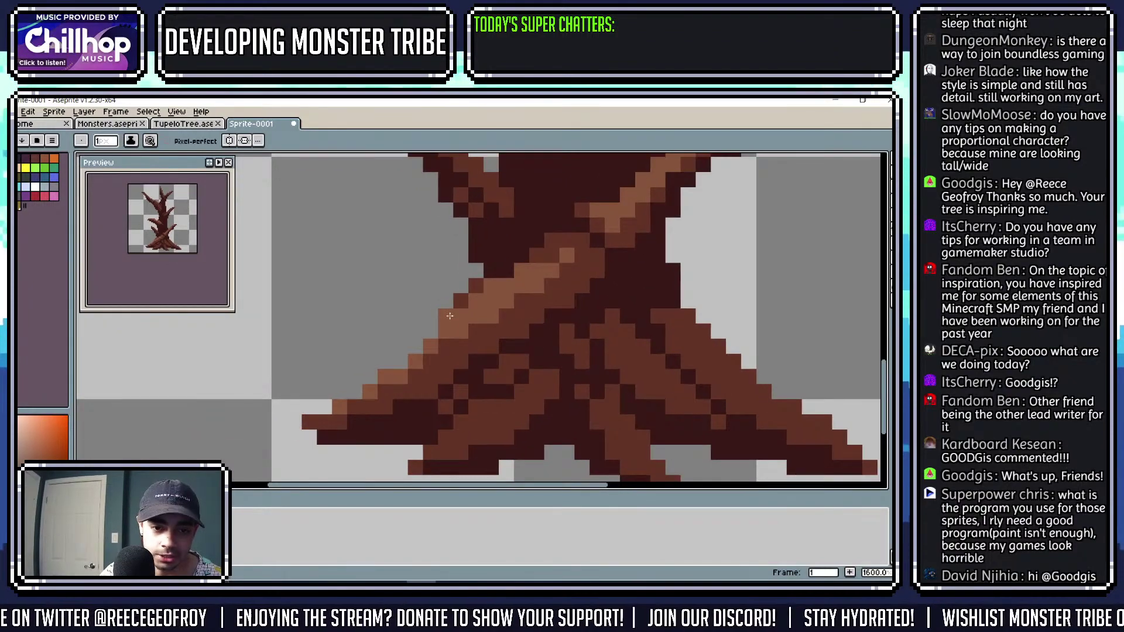
pyautogui.scroll(-2, 449, 316)
pyautogui.scroll(2, 506, 352)
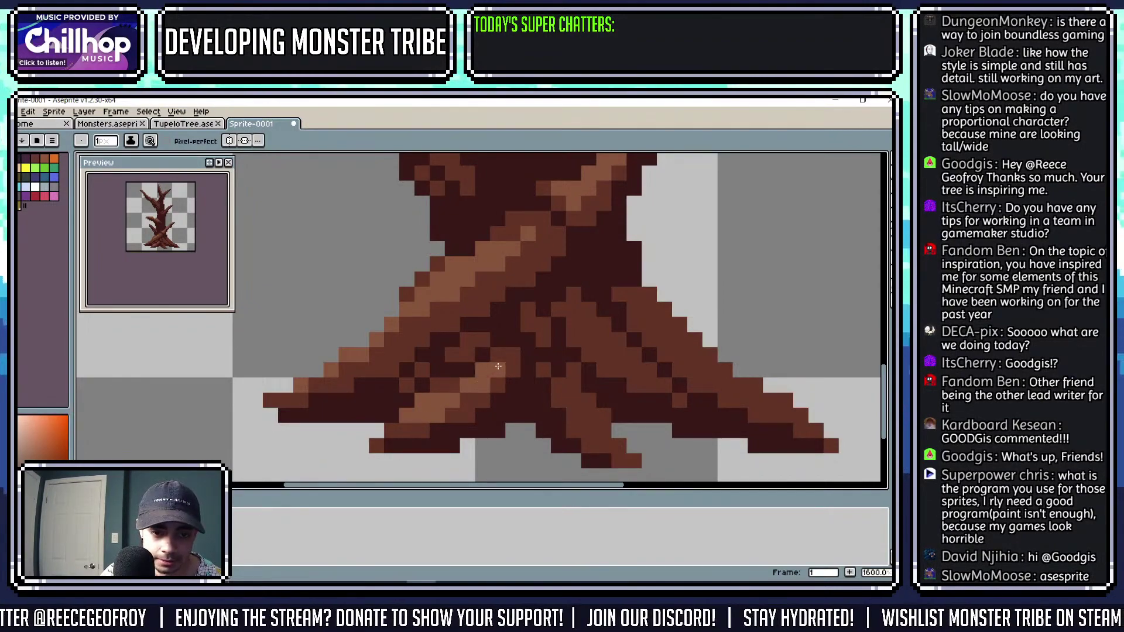
# Paint a light brown highlight on the short root at the bottom centre of the tree.
pyautogui.scroll(-3, 498, 366)
pyautogui.scroll(2, 515, 366)
pyautogui.scroll(-5, 541, 366)
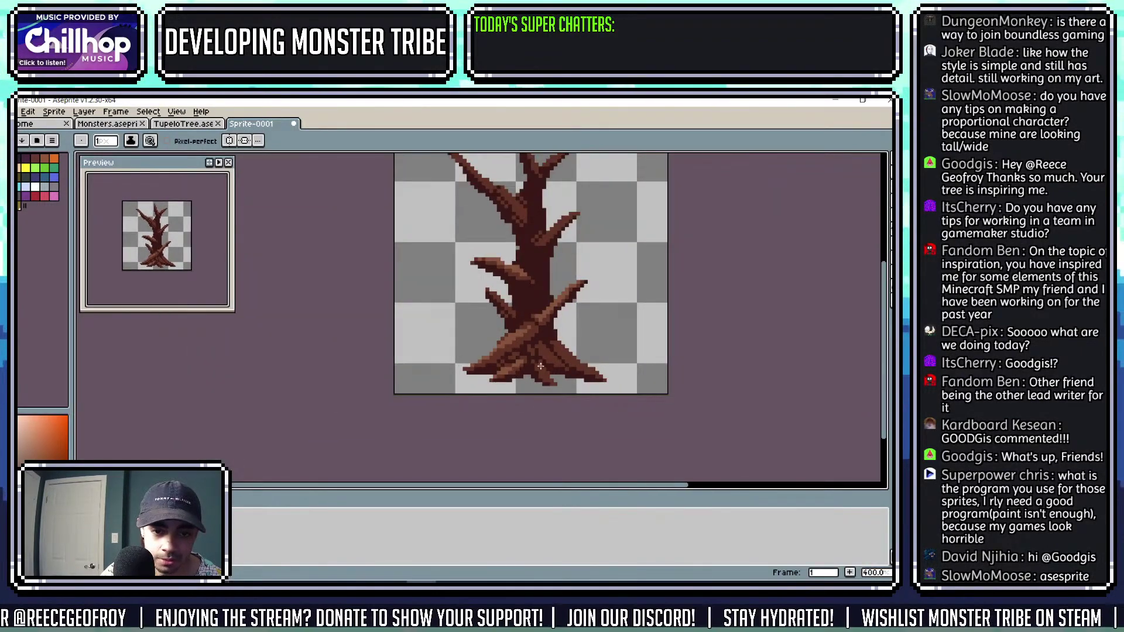
pyautogui.scroll(4, 541, 366)
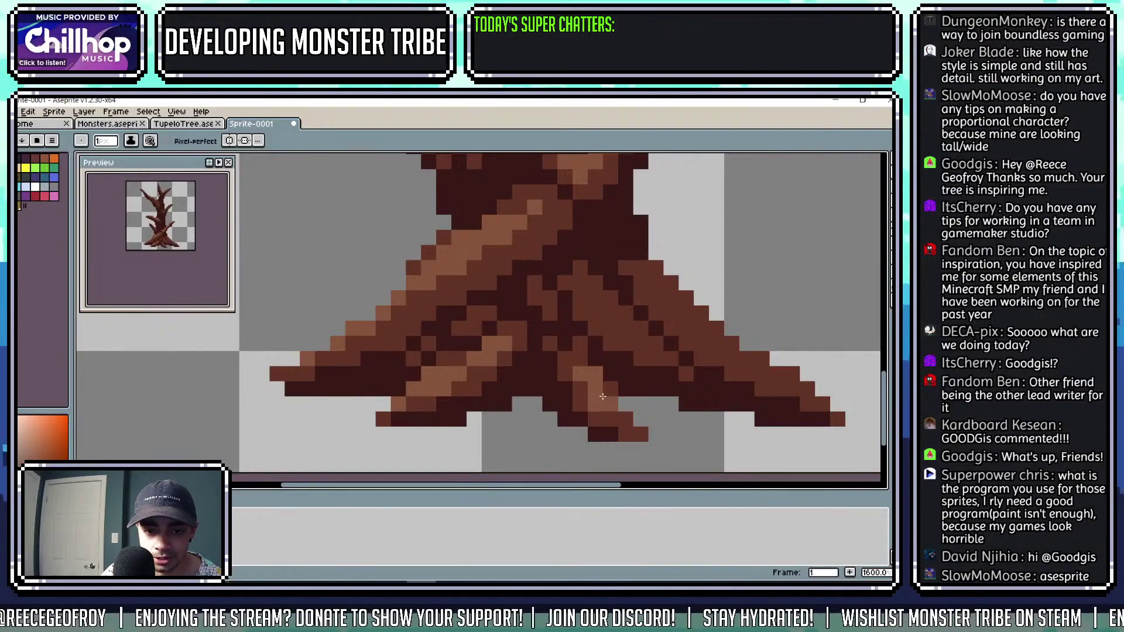
# Paint light brown highlights along the inner and outer roots on the tree's right side.
pyautogui.scroll(-4, 622, 414)
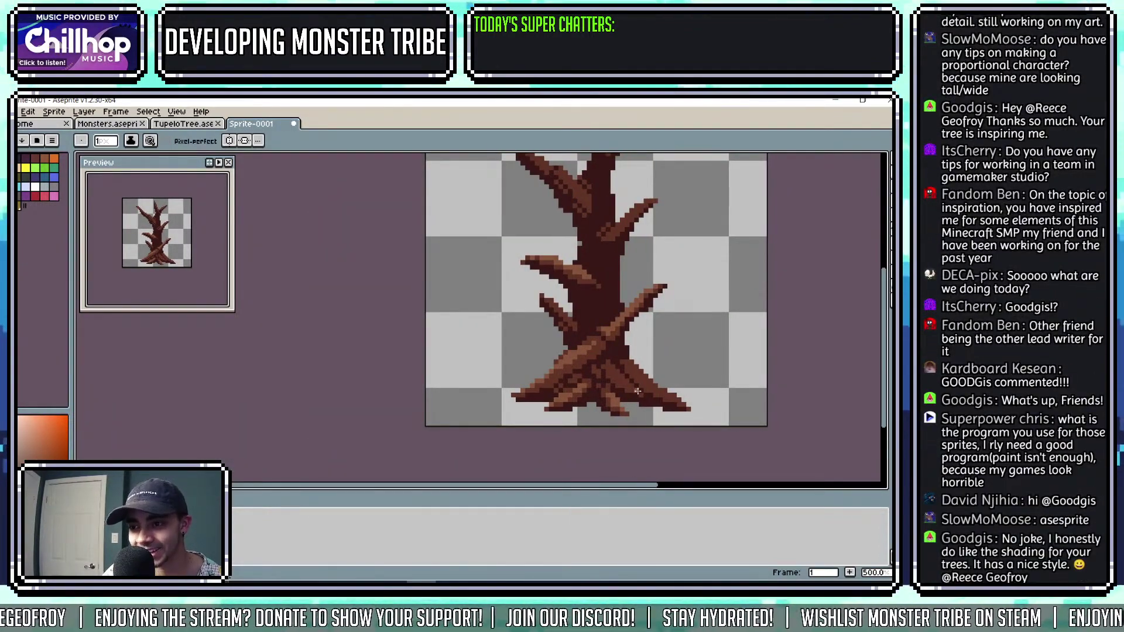
pyautogui.scroll(5, 638, 391)
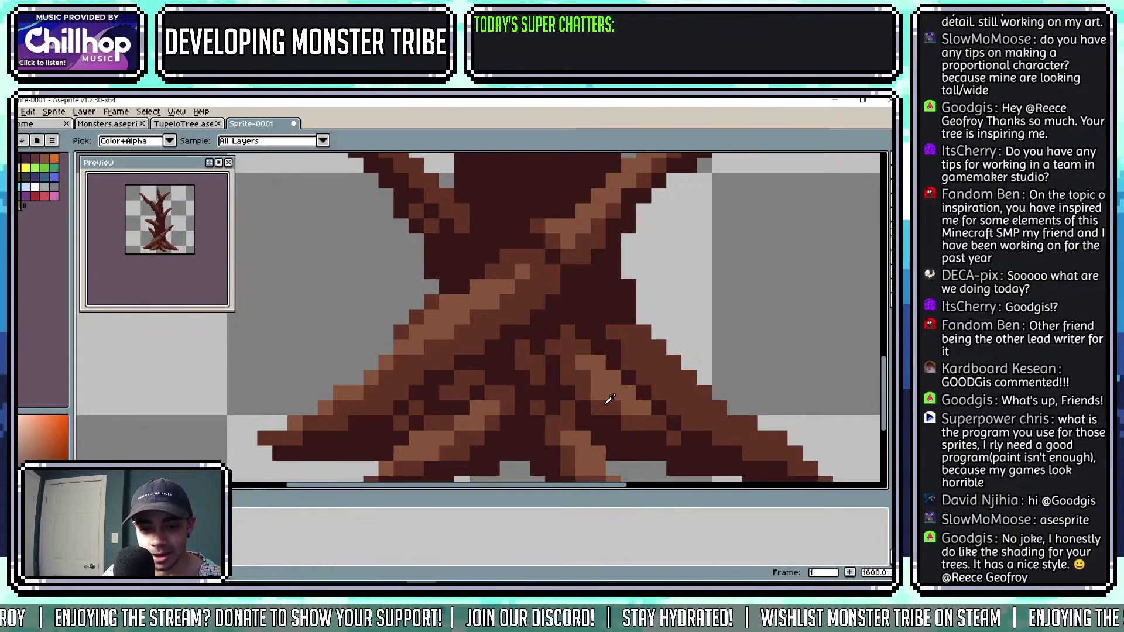
pyautogui.scroll(-2, 607, 386)
pyautogui.scroll(2, 606, 372)
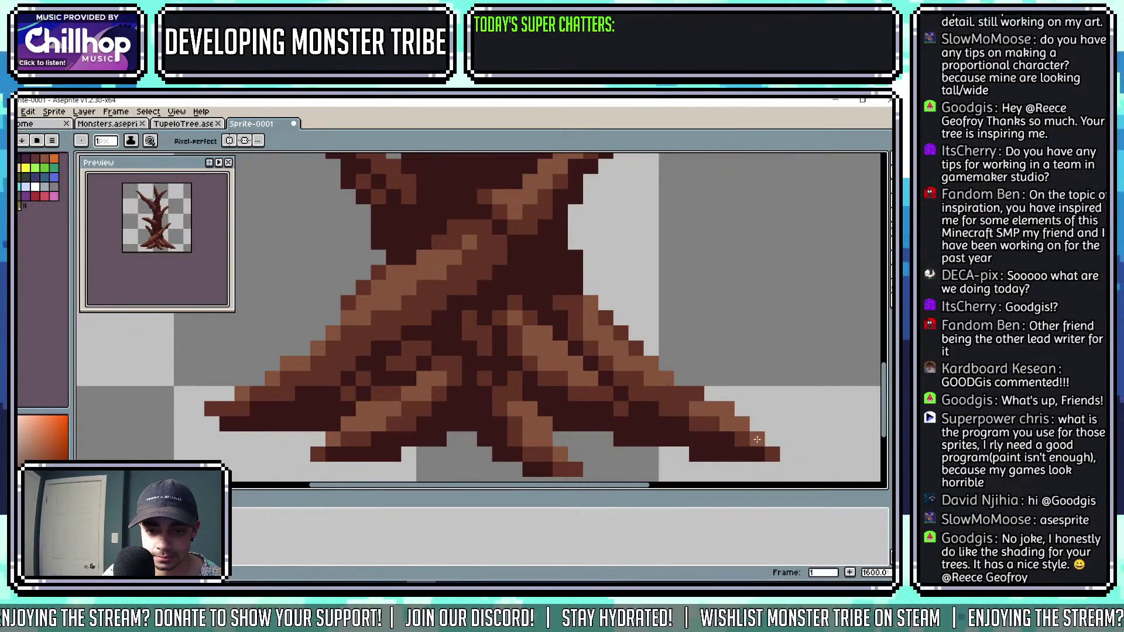
pyautogui.keyDown('alt'); pyautogui.click(667, 398); pyautogui.keyUp('alt')
# Extend the left tip of the large diagonal root outward, using sampled dark brown with lighter brown pixels above it.
pyautogui.scroll(-6, 640, 355)
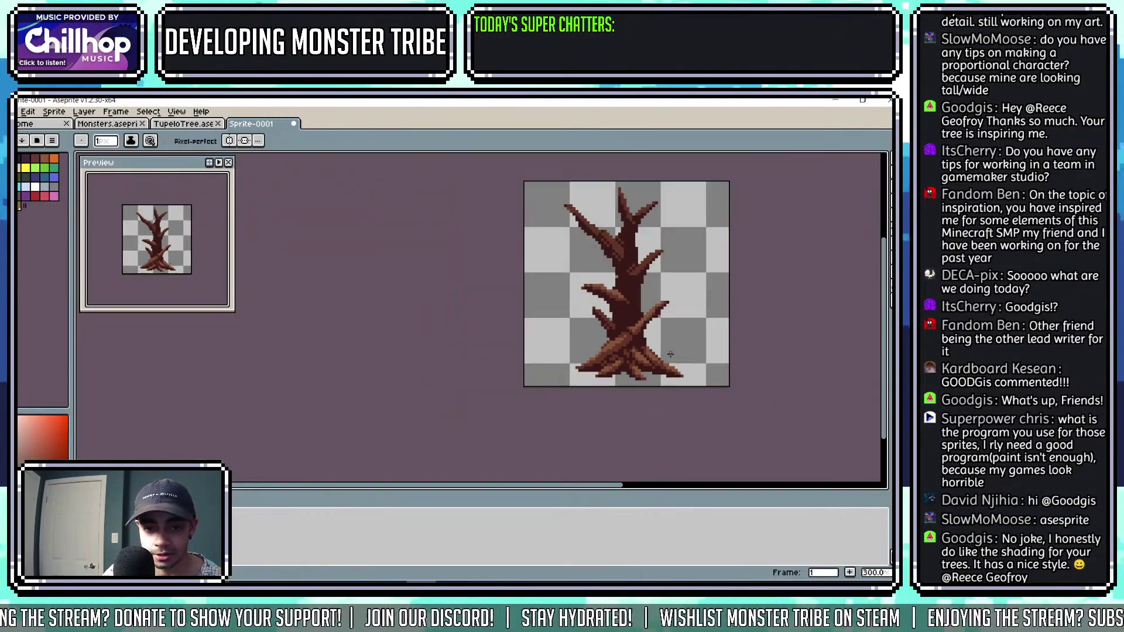
pyautogui.scroll(6, 600, 314)
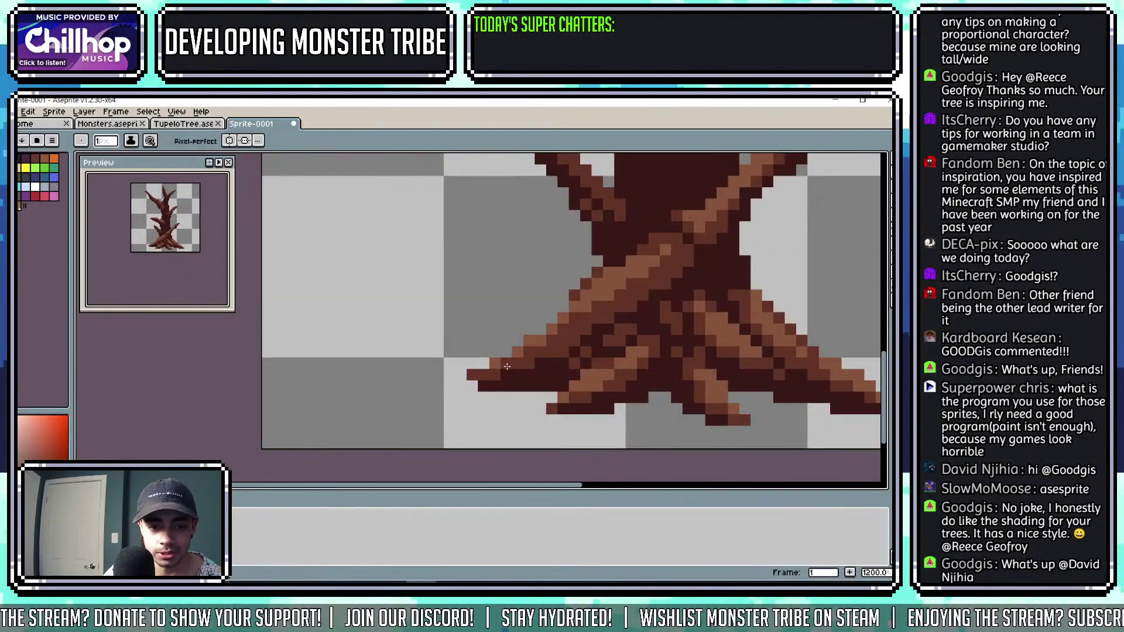
pyautogui.keyDown('alt'); pyautogui.click(498, 379); pyautogui.keyUp('alt')
pyautogui.moveTo(475, 384); pyautogui.dragTo(459, 381)
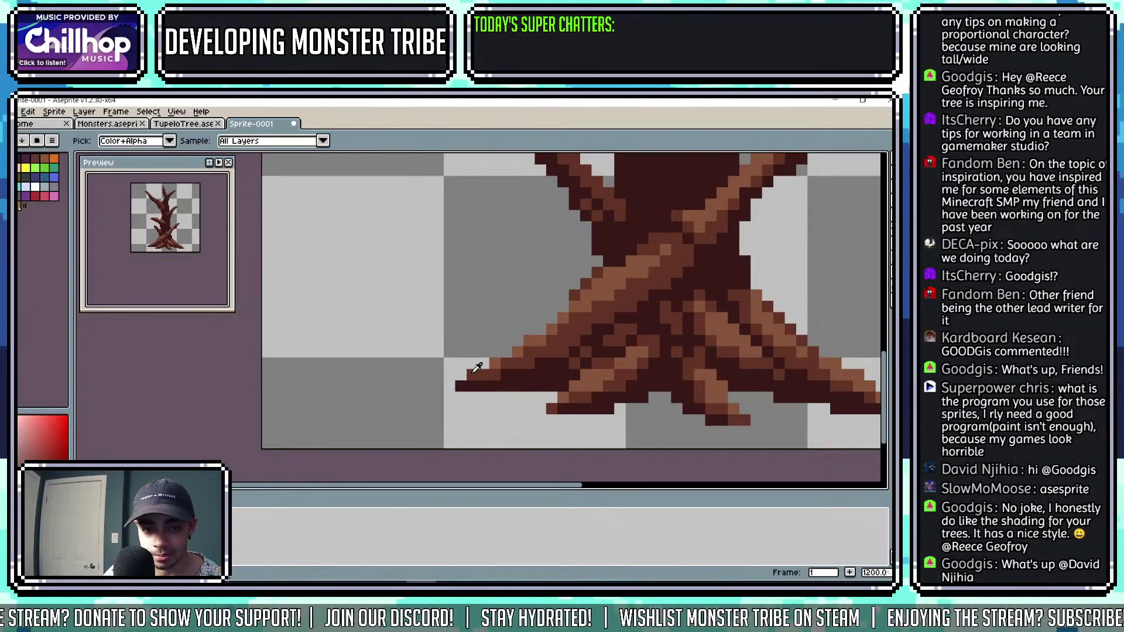
pyautogui.scroll(-3, 462, 381)
pyautogui.scroll(4, 494, 368)
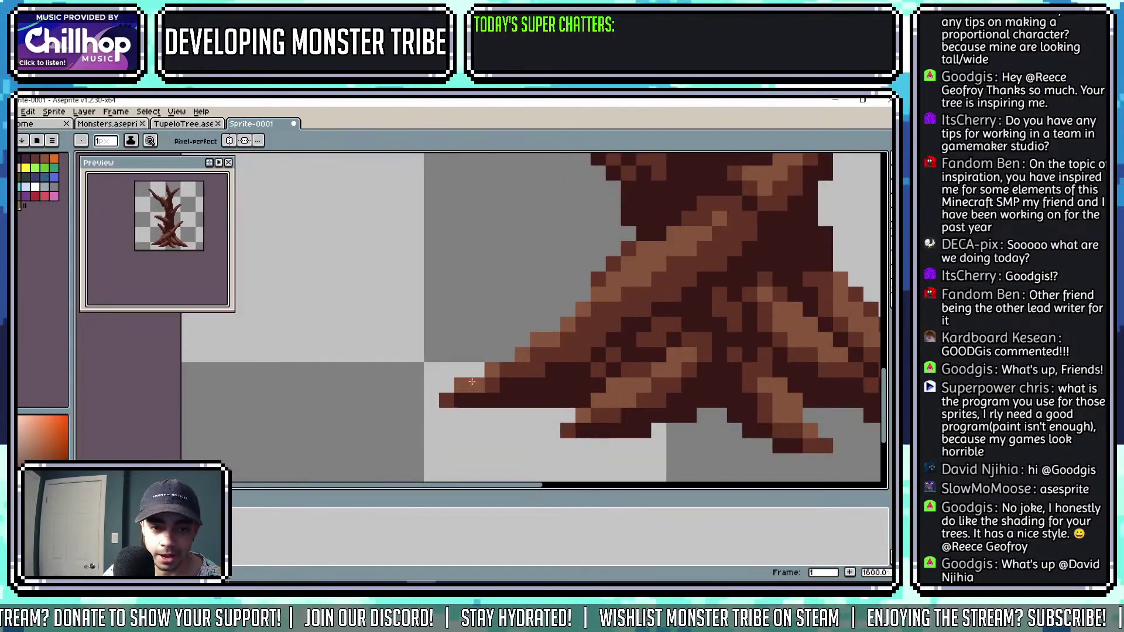
pyautogui.scroll(-4, 555, 376)
pyautogui.scroll(5, 527, 376)
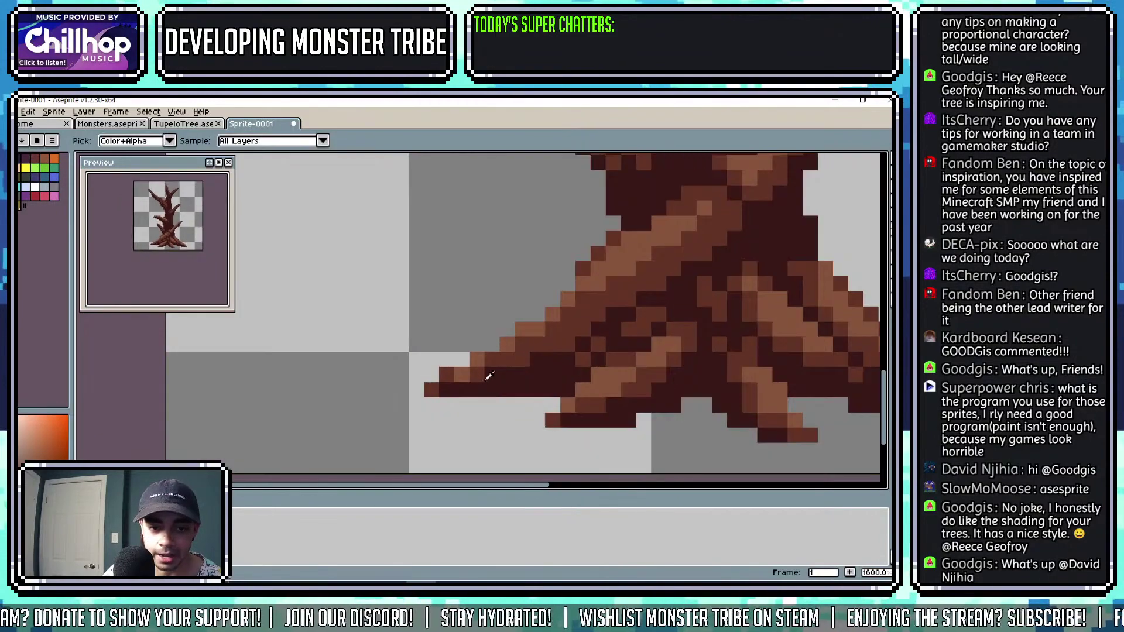
pyautogui.scroll(-4, 504, 374)
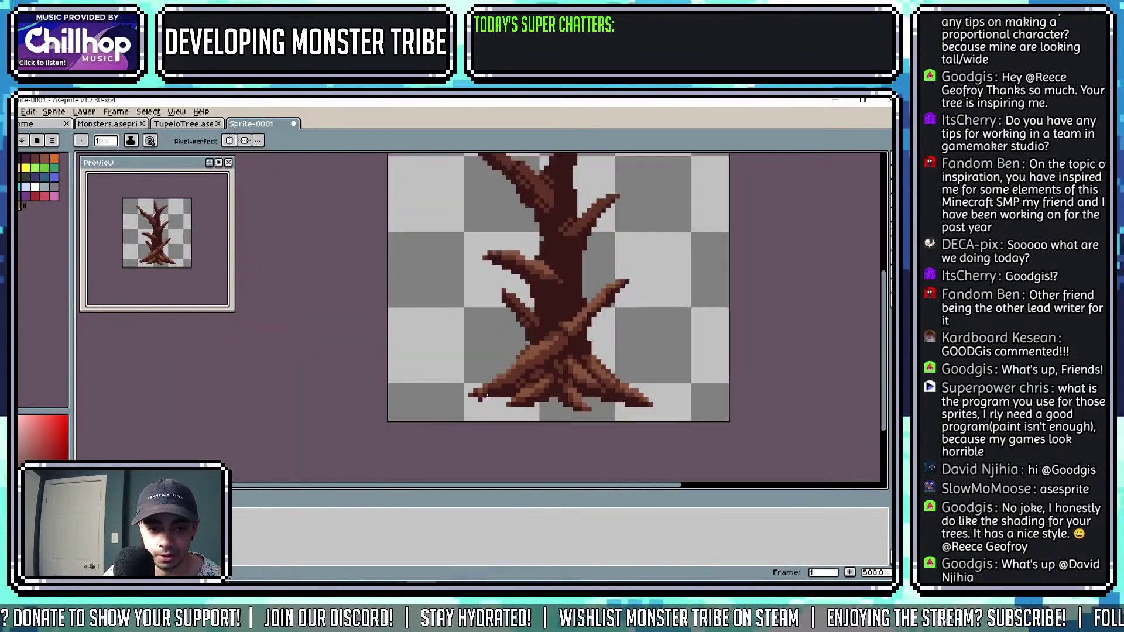
pyautogui.scroll(-2, 531, 387)
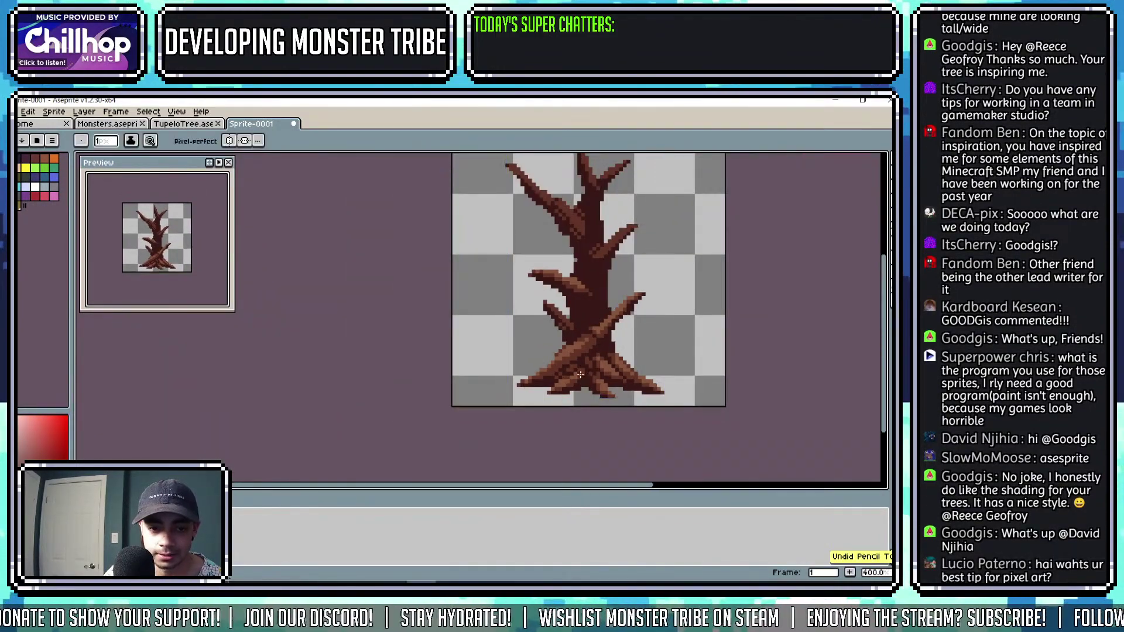
pyautogui.moveTo(598, 375); pyautogui.dragTo(596, 375)
pyautogui.hotkey('ctrl', 'z')
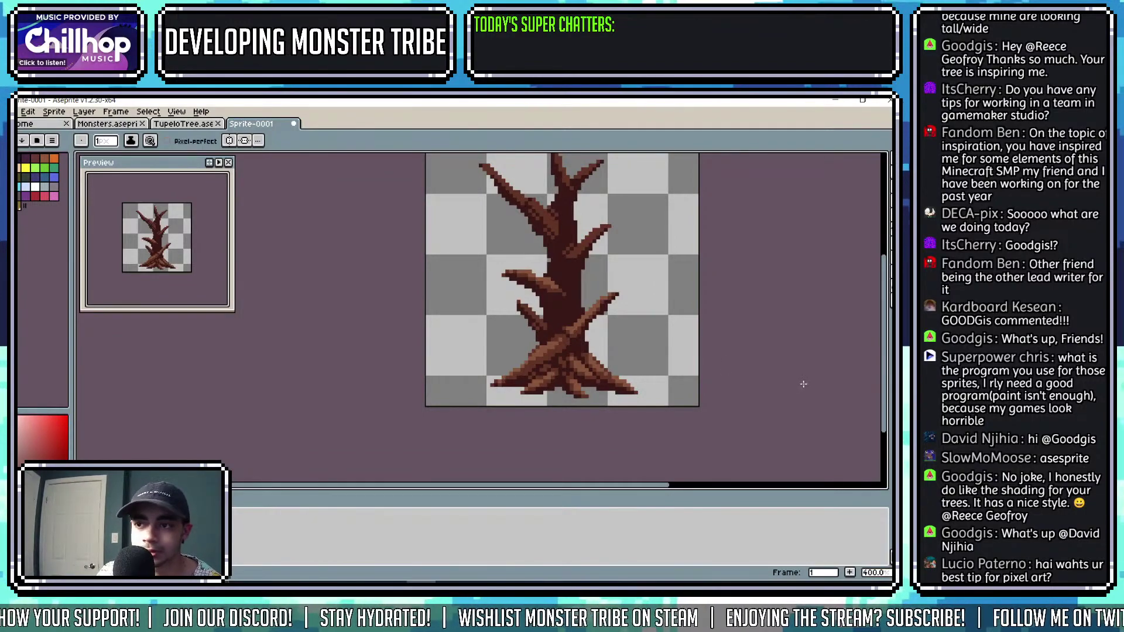
# Refine the highlight on the middle left branch with light and medium browns sampled from the branch.
pyautogui.scroll(6, 559, 278)
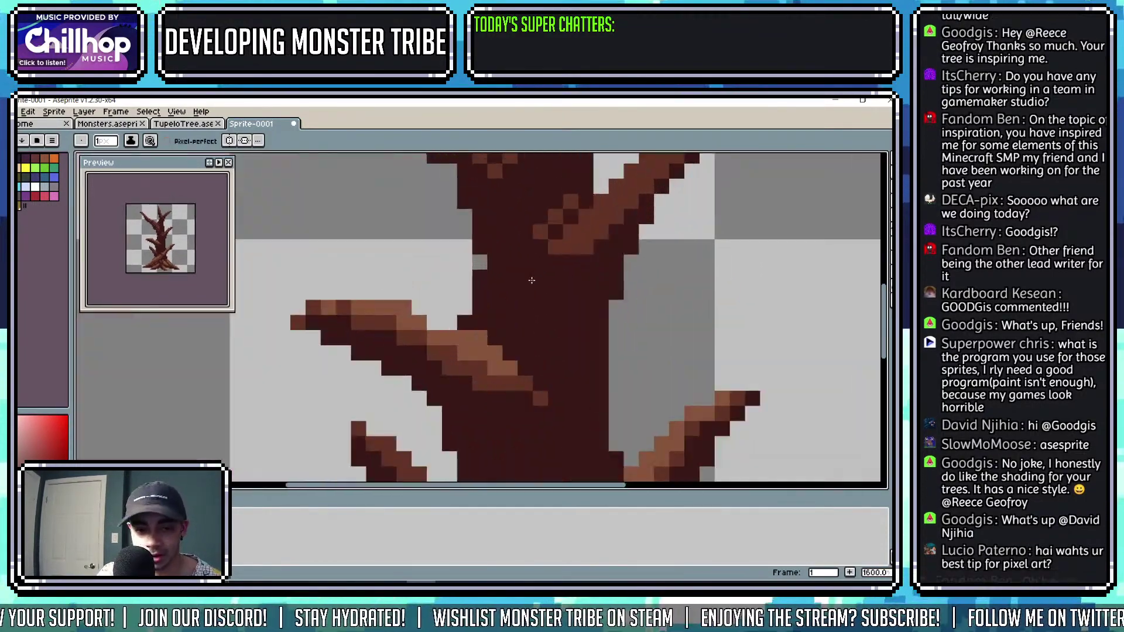
pyautogui.press('alt')
pyautogui.keyDown('alt'); pyautogui.click(485, 343); pyautogui.keyUp('alt')
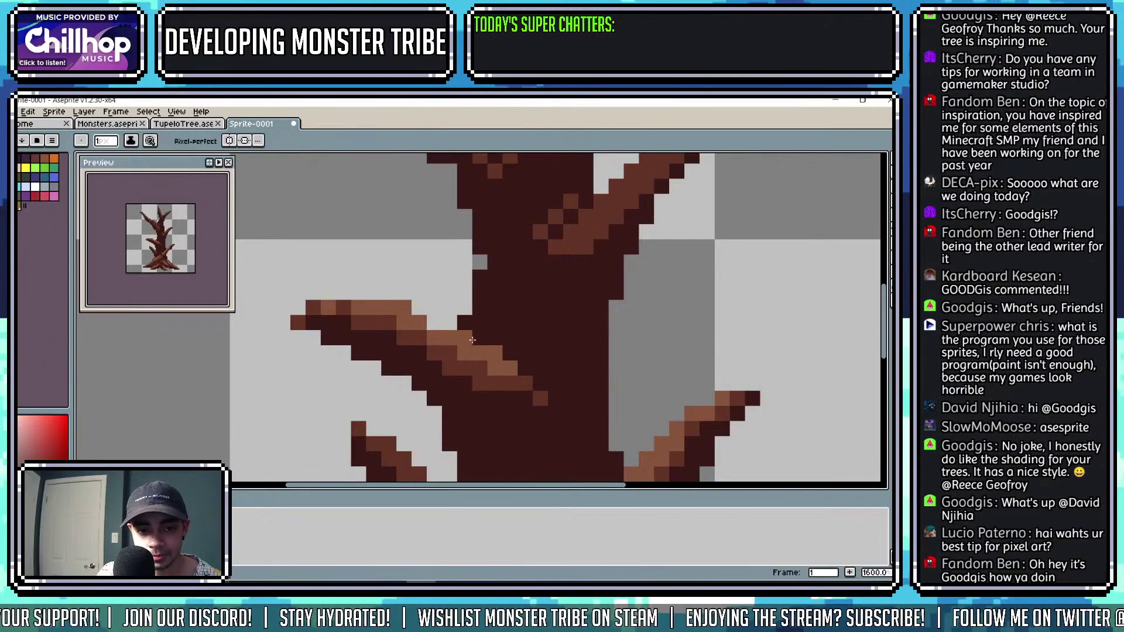
pyautogui.scroll(-3, 435, 325)
pyautogui.scroll(3, 435, 325)
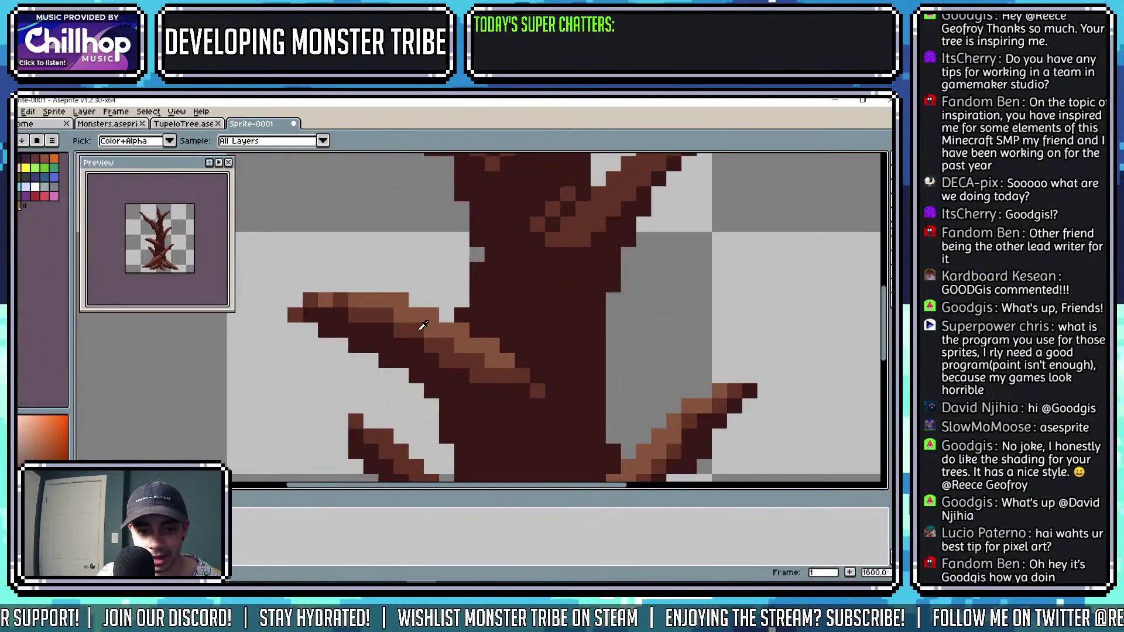
pyautogui.keyDown('alt'); pyautogui.click(421, 332); pyautogui.keyUp('alt')
pyautogui.scroll(-4, 445, 324)
pyautogui.scroll(4, 445, 324)
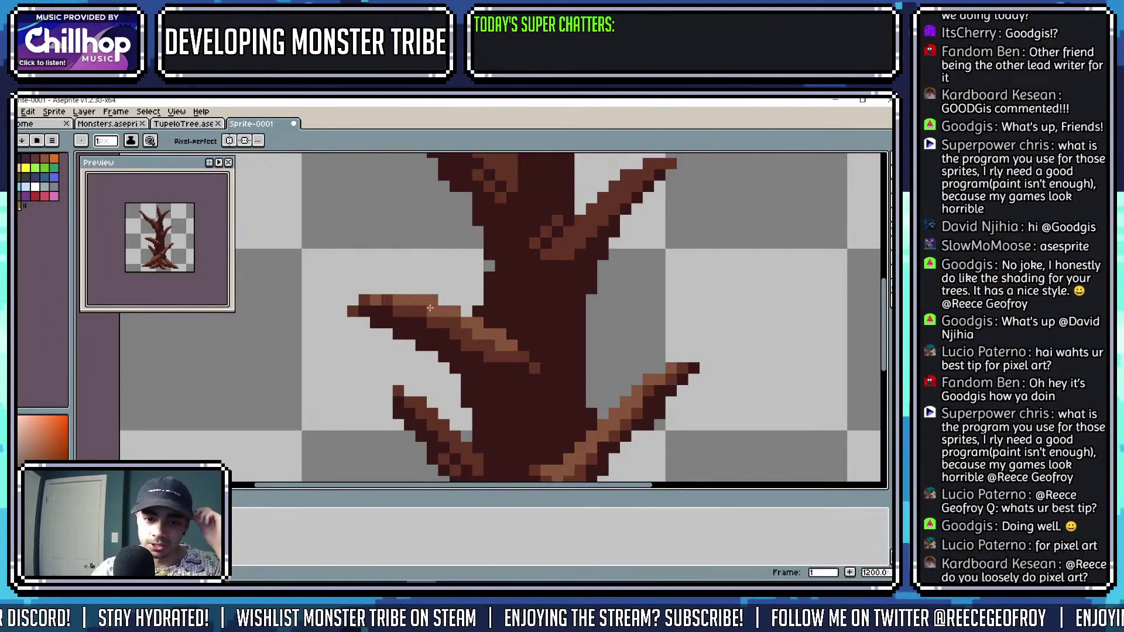
# Paint a highlight along the upper right branch using light brown sampled from the middle left branch.
pyautogui.press('alt')
pyautogui.press('alt')
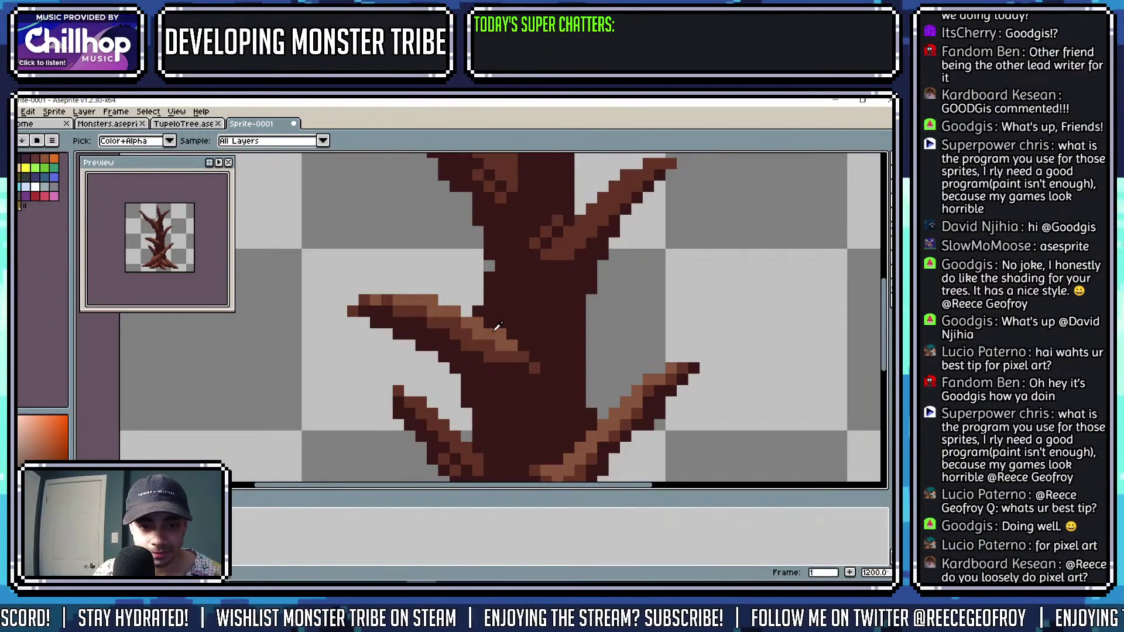
pyautogui.keyDown('alt'); pyautogui.click(498, 327); pyautogui.keyUp('alt')
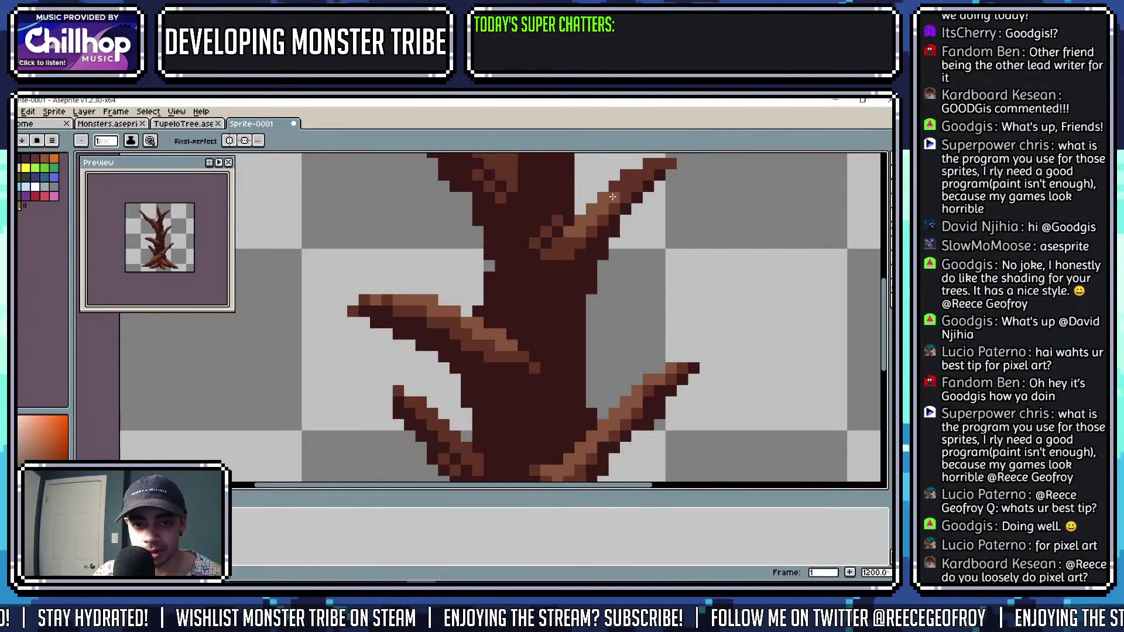
pyautogui.scroll(-3, 627, 181)
pyautogui.scroll(4, 647, 263)
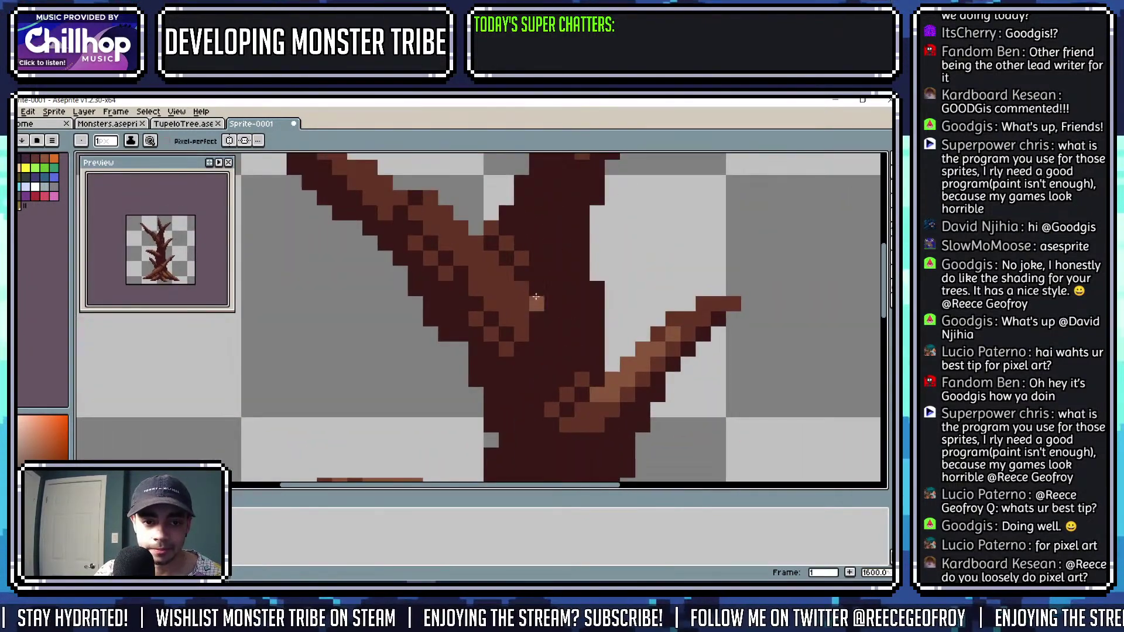
# Paint a light brown highlight from the base of the large upper left branch up to its middle.
pyautogui.moveTo(500, 285); pyautogui.dragTo(458, 239)
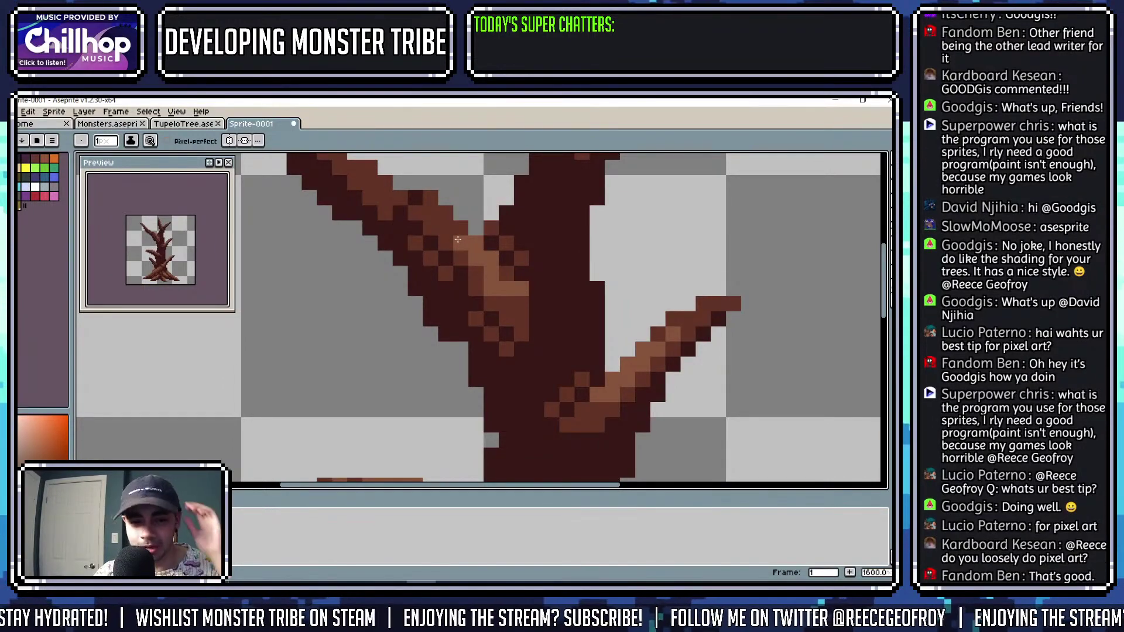
pyautogui.scroll(-3, 458, 240)
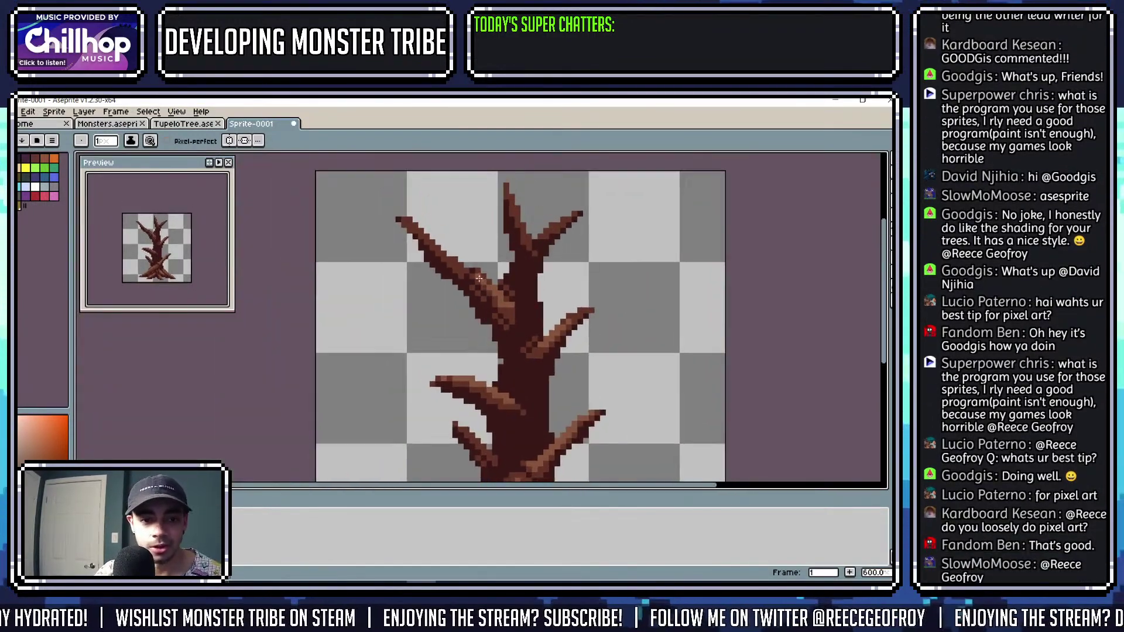
pyautogui.scroll(3, 454, 279)
pyautogui.scroll(-2, 455, 278)
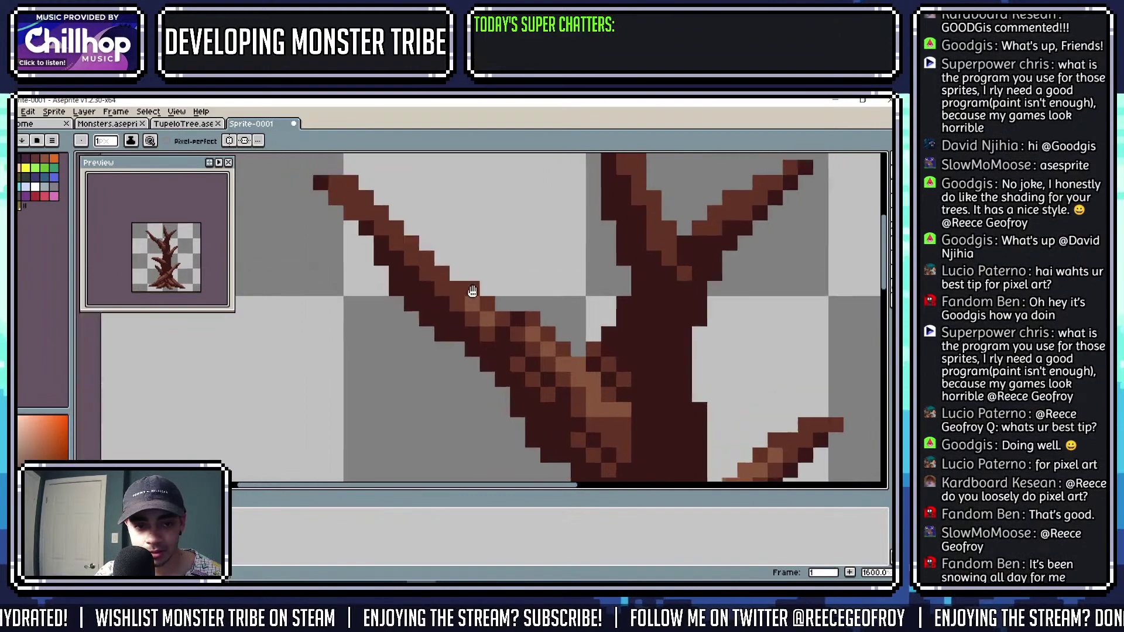
pyautogui.scroll(2, 445, 281)
# Highlight the upper edge of the upper left branch's outer half in light brown, restoring medium brown beside the dark tip.
pyautogui.click(446, 281)
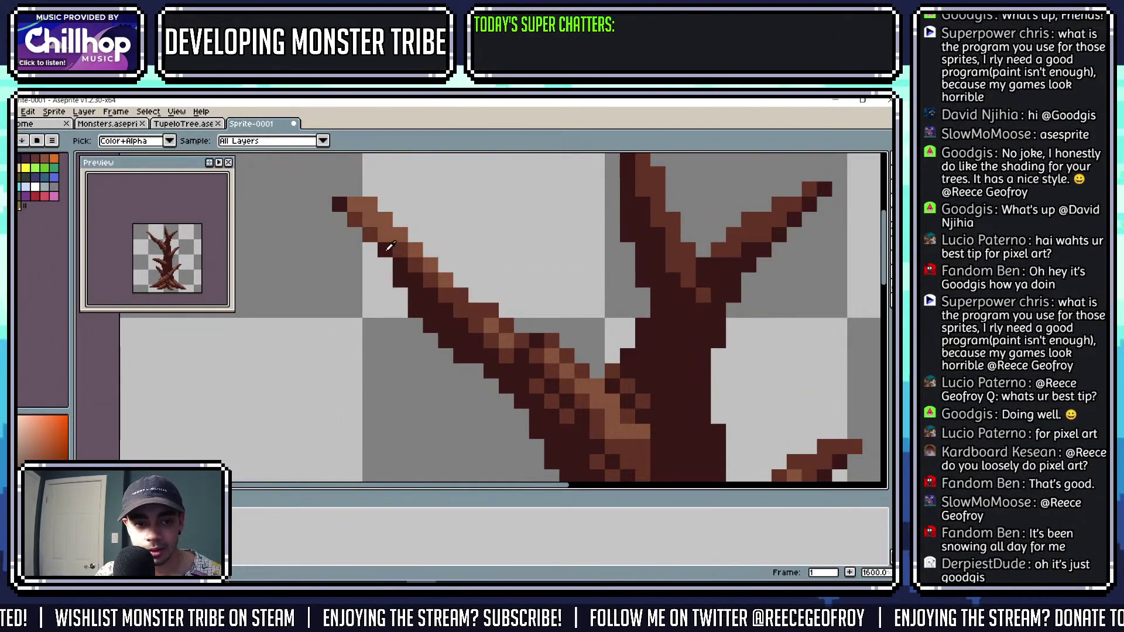
pyautogui.click(355, 219)
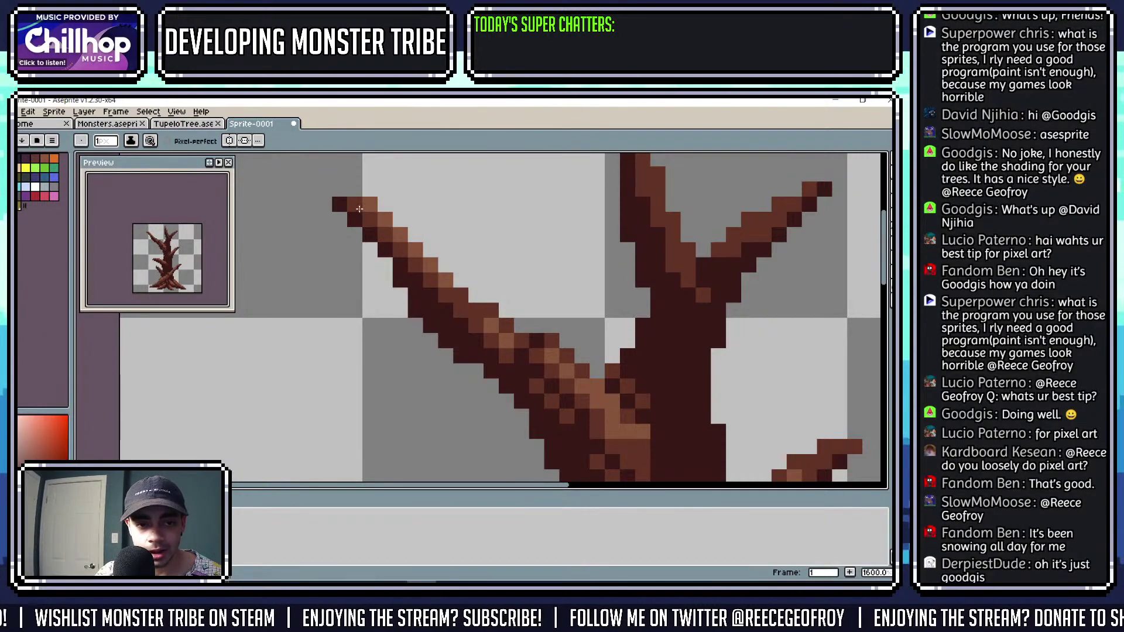
pyautogui.scroll(-3, 382, 235)
pyautogui.scroll(4, 362, 236)
pyautogui.moveTo(362, 236); pyautogui.dragTo(450, 323)
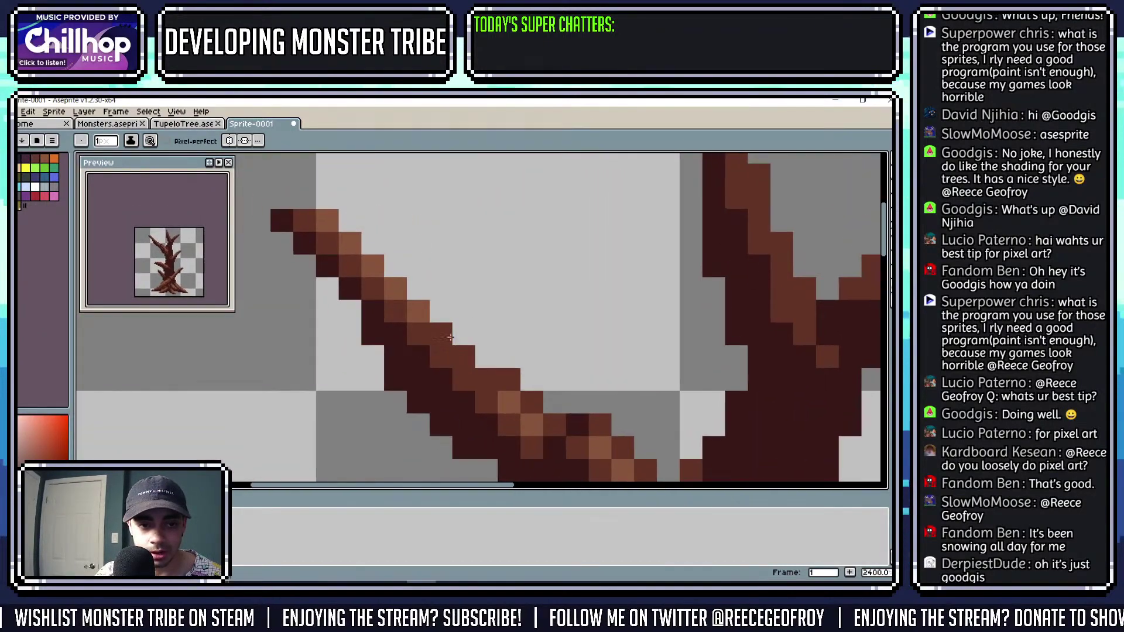
pyautogui.scroll(-6, 370, 267)
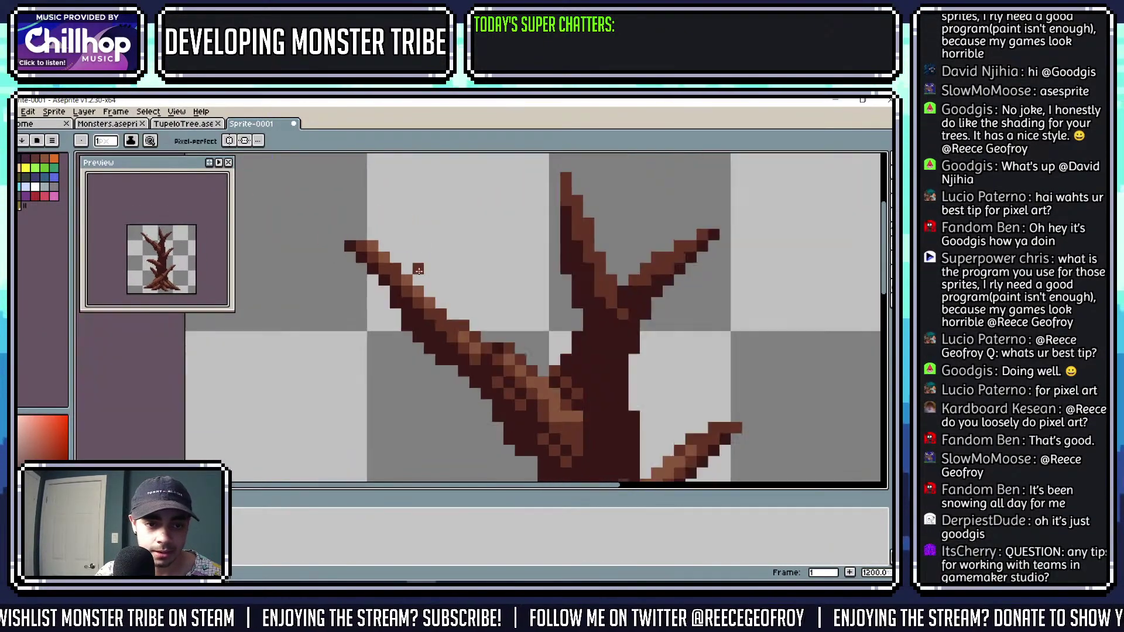
pyautogui.moveTo(471, 260); pyautogui.dragTo(464, 256)
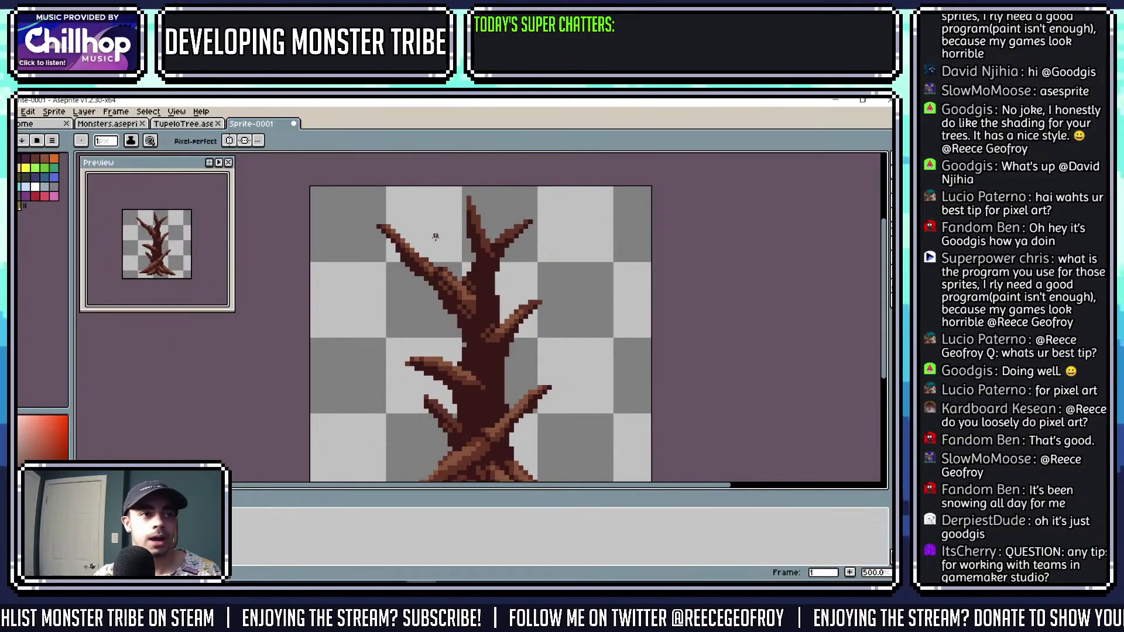
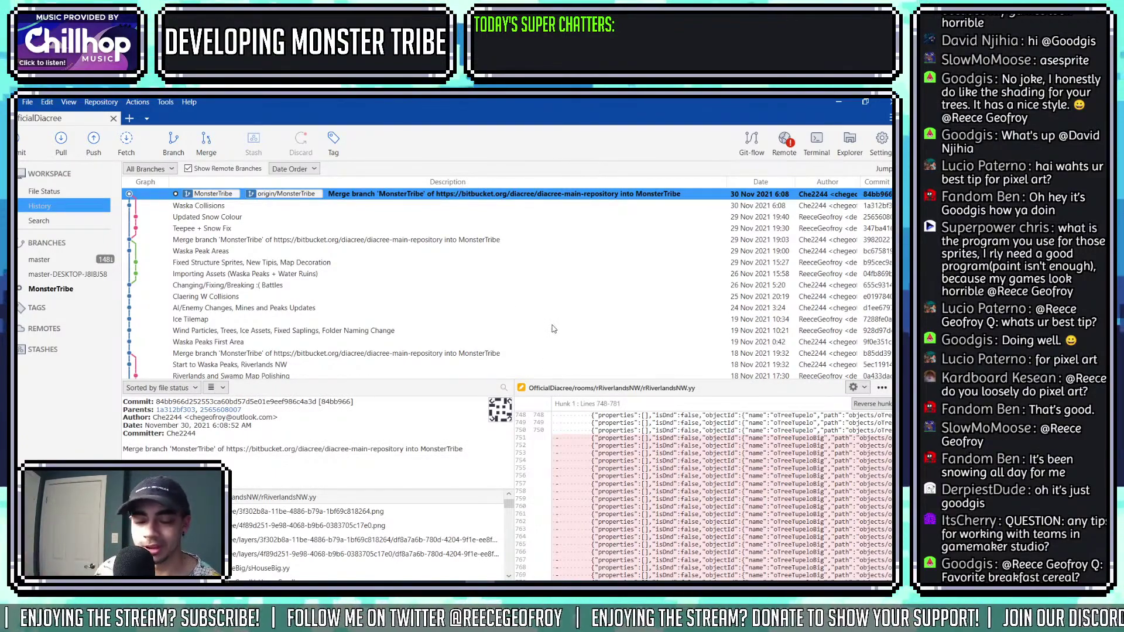
# Examine the repository's commit history, including the changed files of the "Riverlands Map Decorations (Needs Riverlands N to be done)" commit.
pyautogui.scroll(-6, 242, 255)
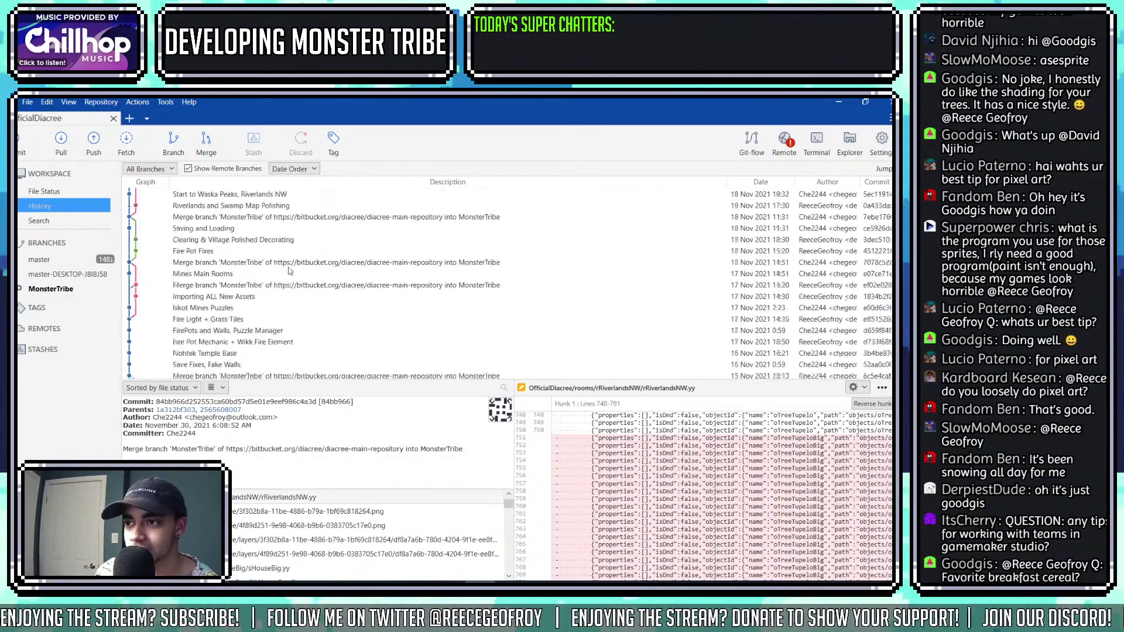
pyautogui.scroll(-2, 294, 273)
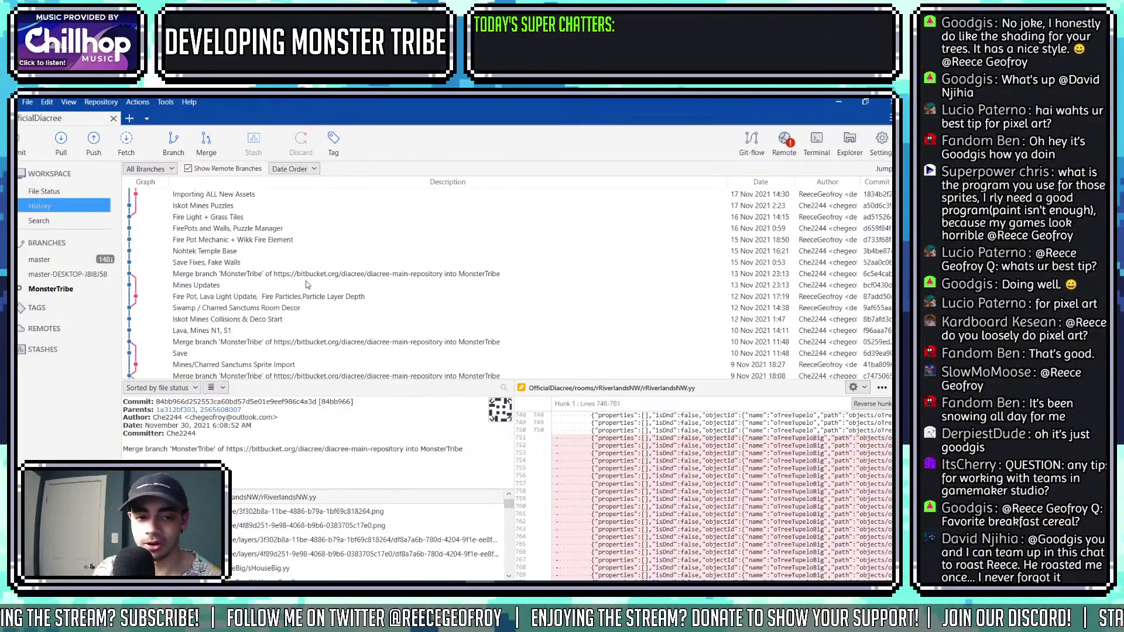
pyautogui.scroll(-6, 306, 285)
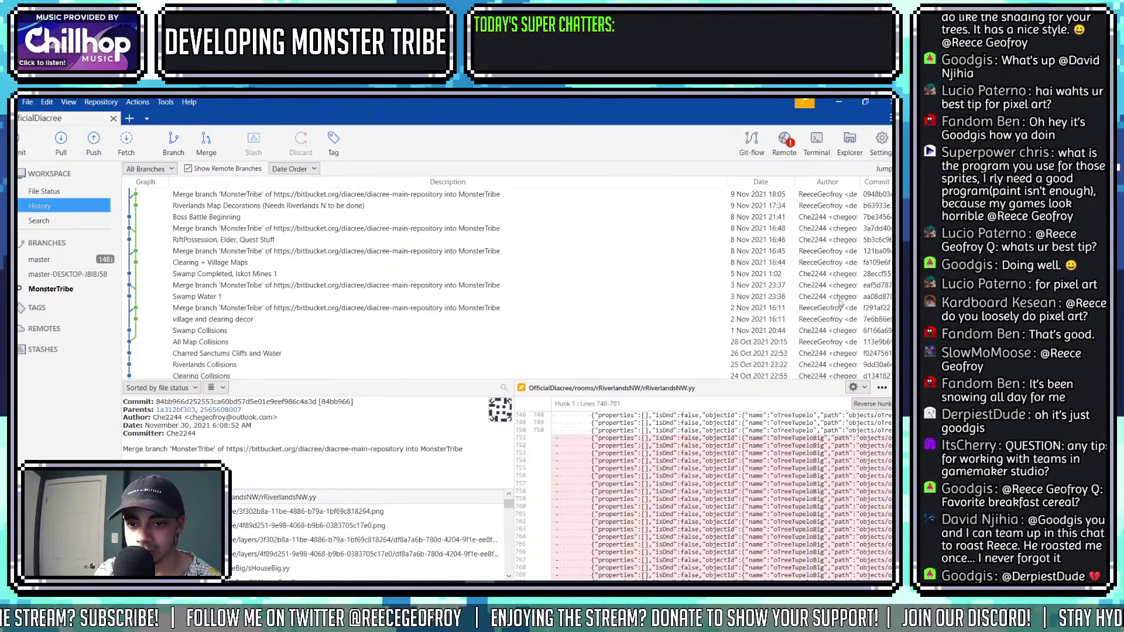
pyautogui.click(297, 205)
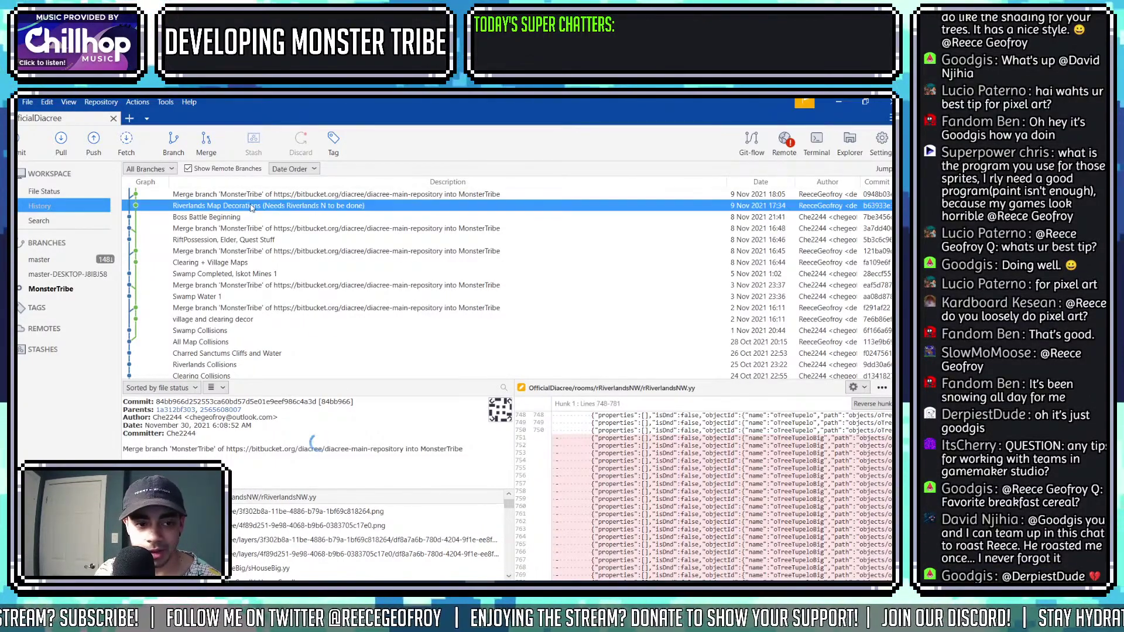
pyautogui.click(315, 511)
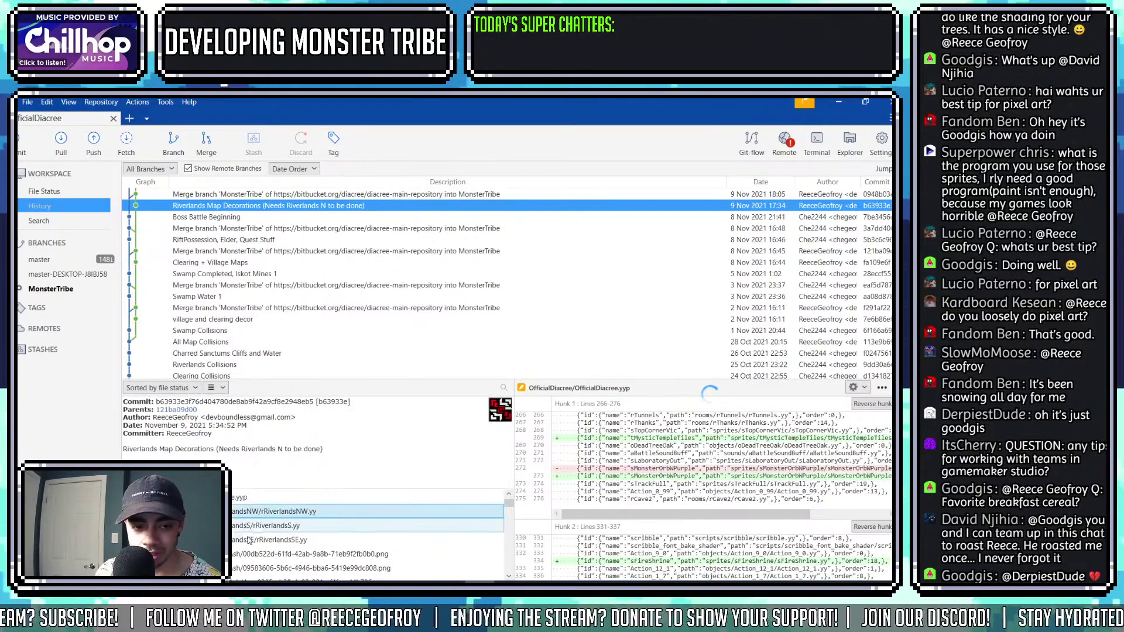
pyautogui.click(350, 553)
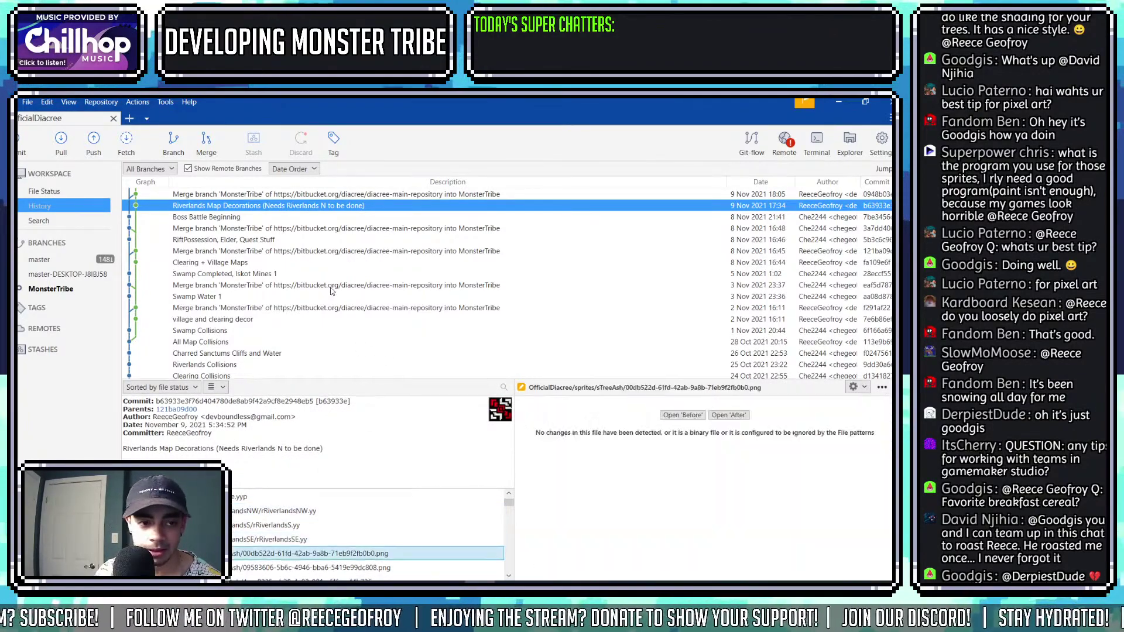
pyautogui.scroll(5, 332, 291)
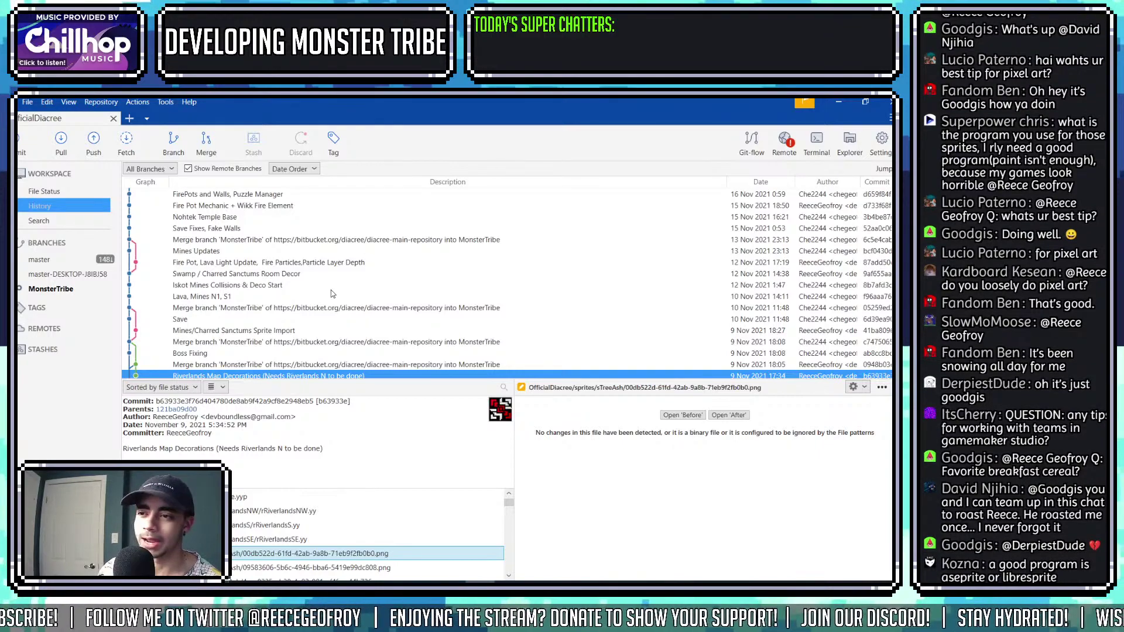
pyautogui.scroll(8, 328, 293)
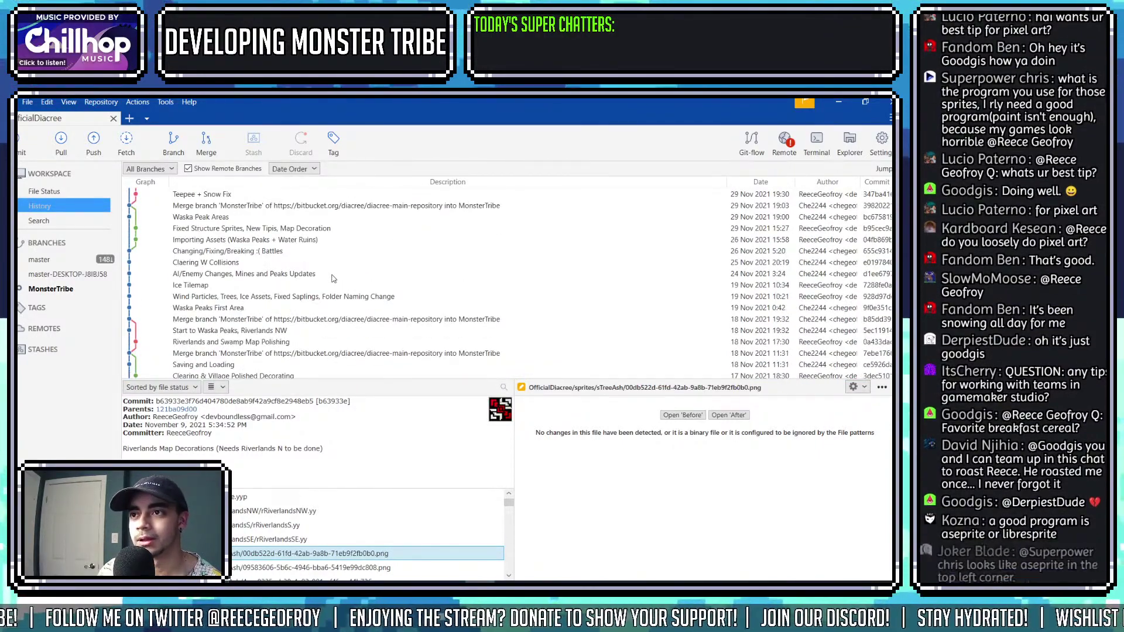
pyautogui.scroll(1, 331, 281)
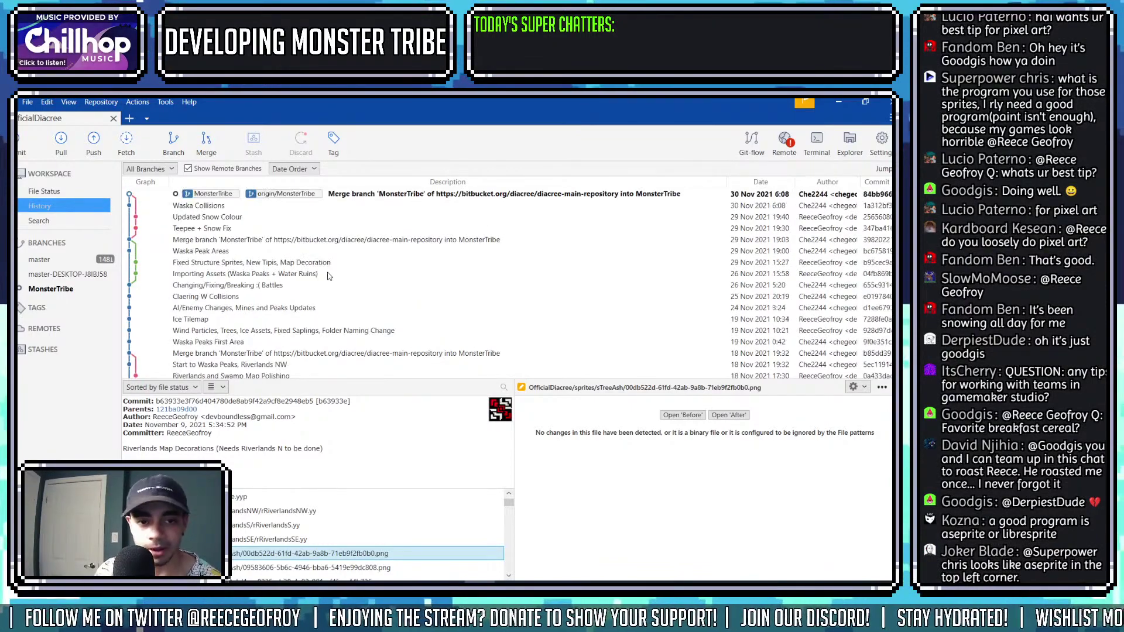
# Switch back to Aseprite and blend the base of the upper left branch into the trunk with medium brown pixels.
pyautogui.hotkey('alt', 'Tab')
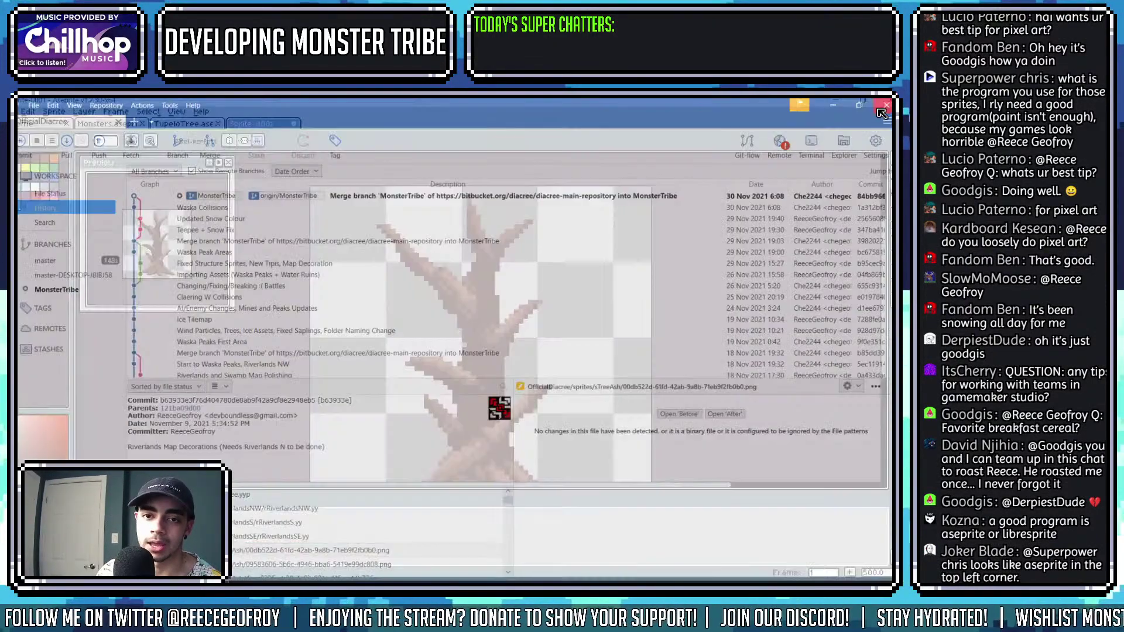
pyautogui.moveTo(577, 308); pyautogui.dragTo(589, 277)
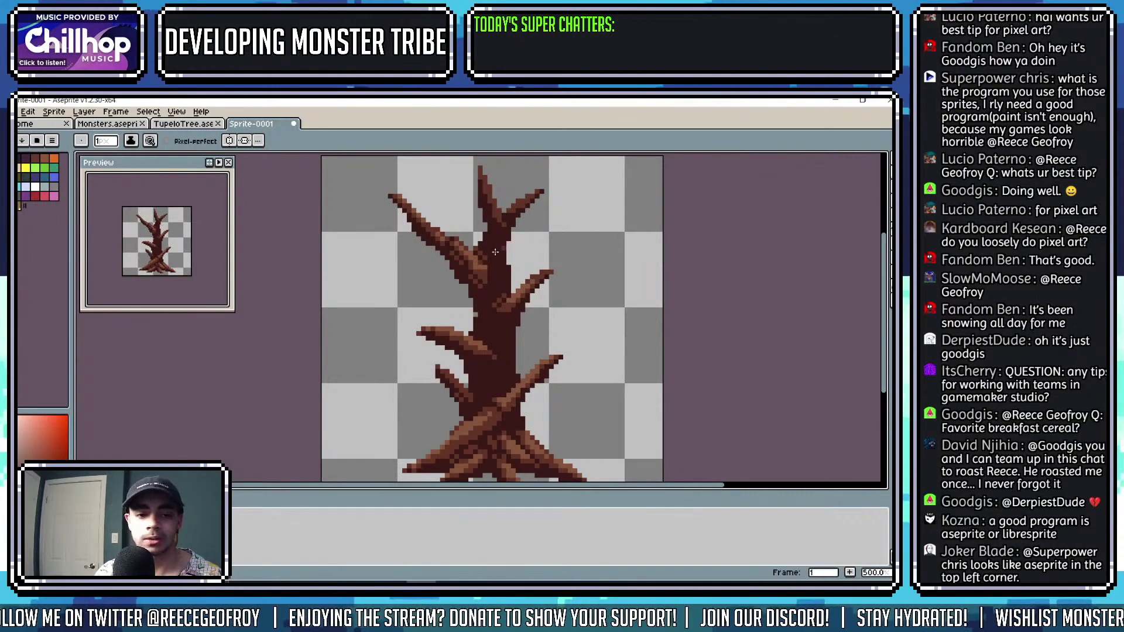
pyautogui.scroll(5, 495, 252)
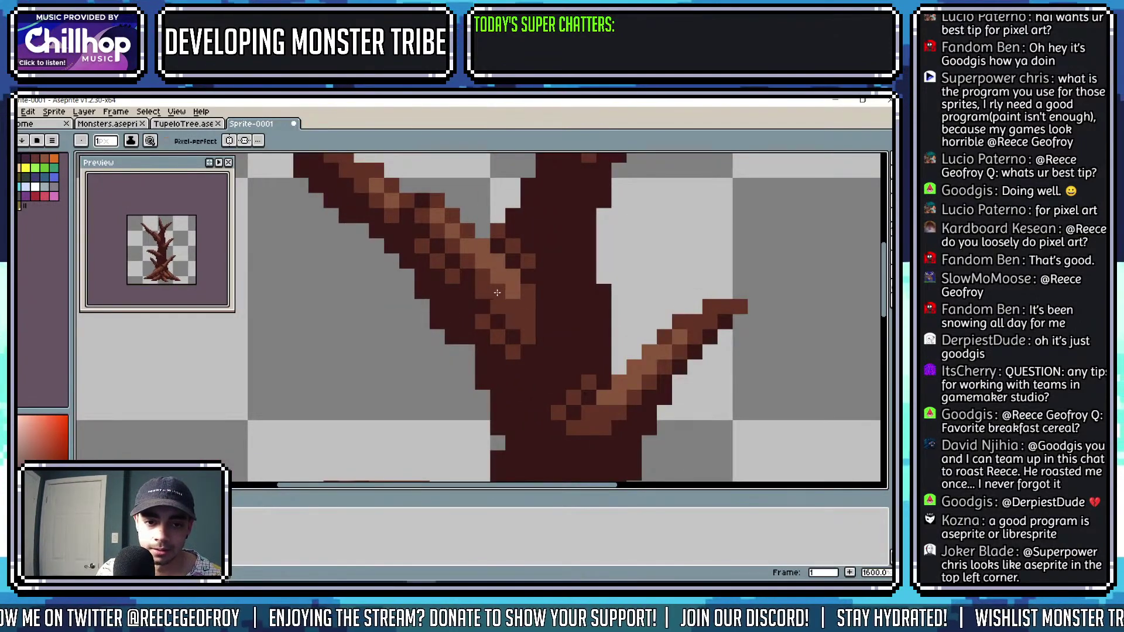
pyautogui.scroll(-1, 535, 320)
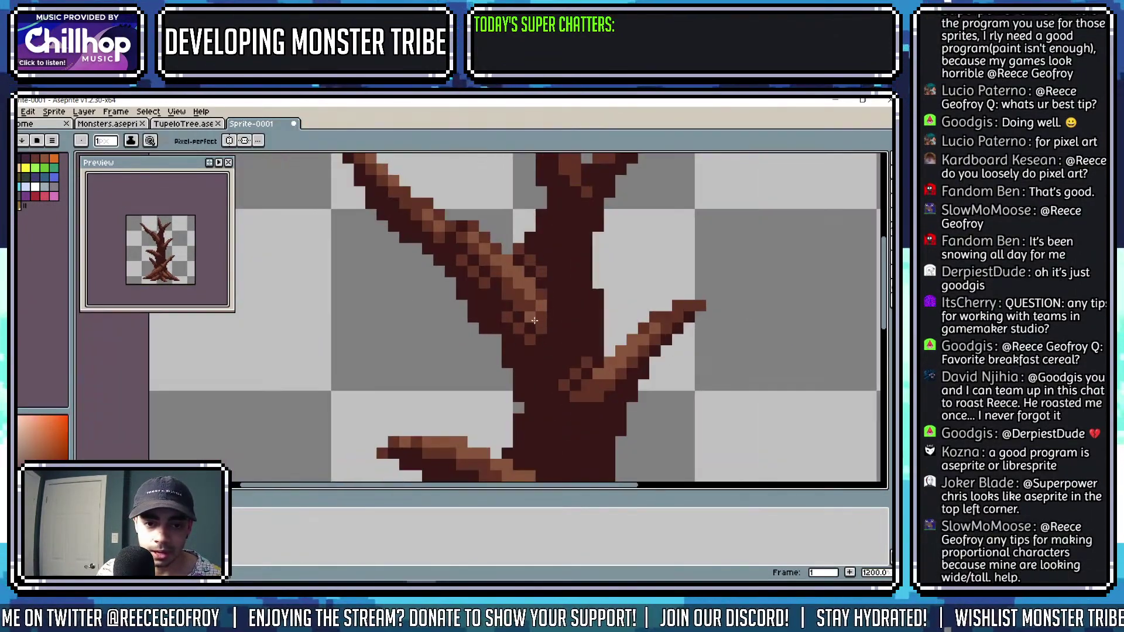
pyautogui.scroll(-3, 563, 308)
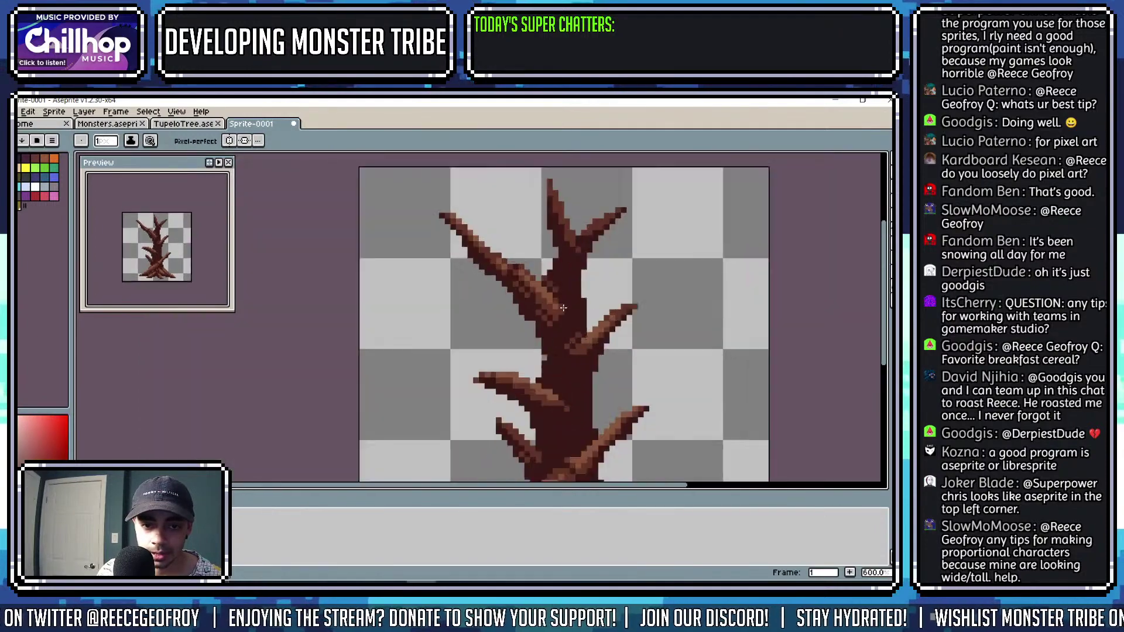
pyautogui.scroll(1, 563, 307)
pyautogui.scroll(-4, 604, 304)
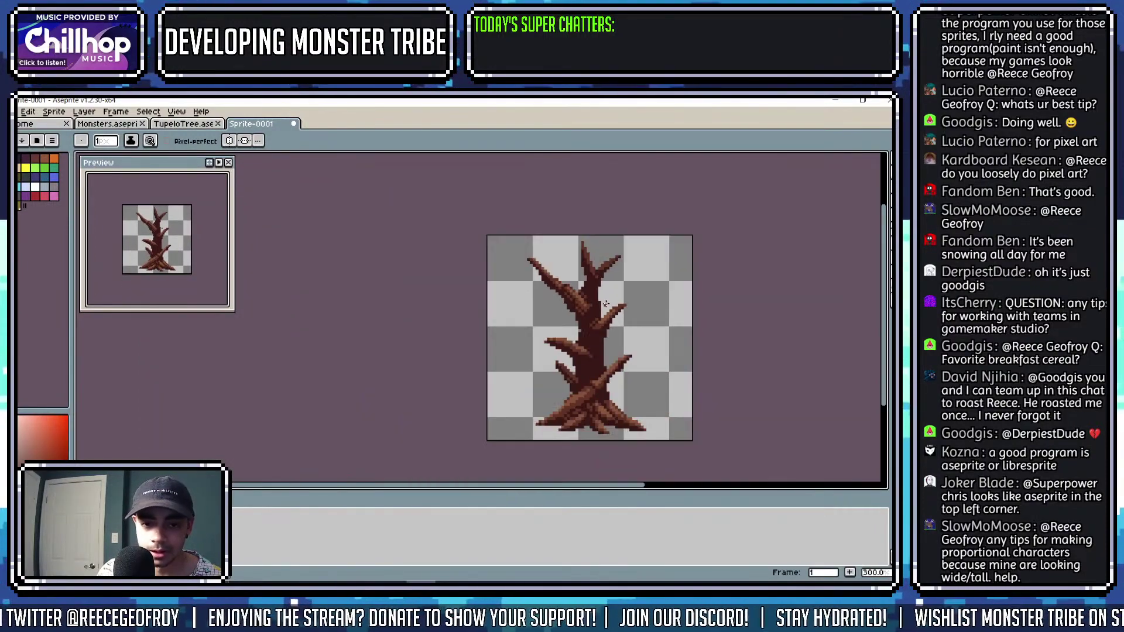
pyautogui.scroll(6, 606, 304)
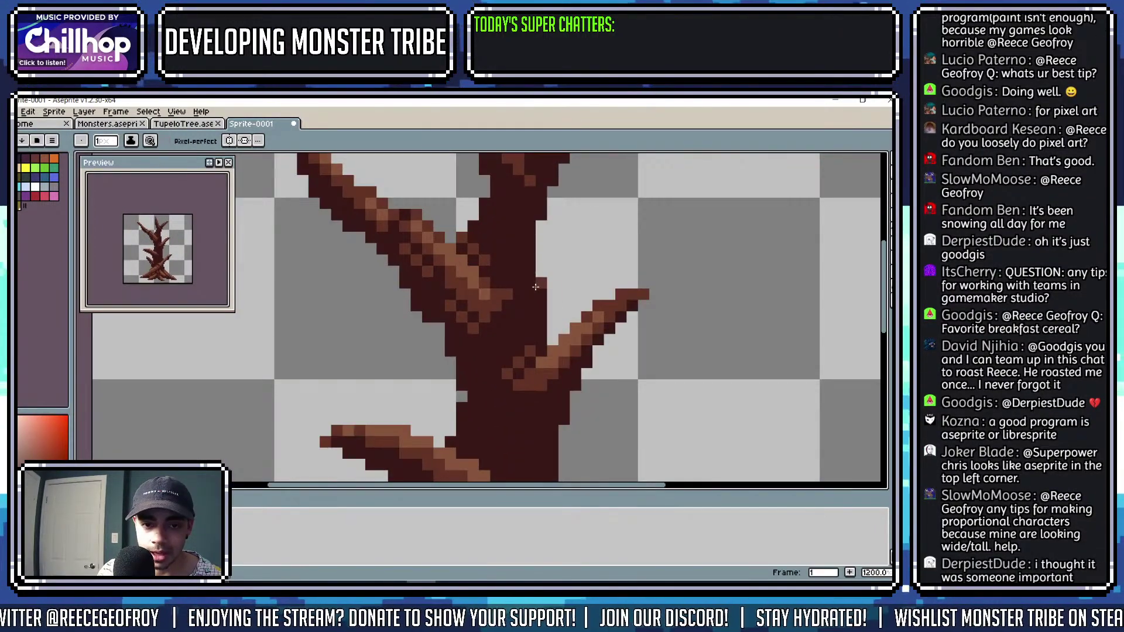
# Draw a small new branch above the upper right branch, using medium brown with a sampled dark brown underside.
pyautogui.moveTo(535, 287)
pyautogui.mouseDown()
pyautogui.moveTo(556, 249)
pyautogui.moveTo(588, 225)
pyautogui.mouseUp()
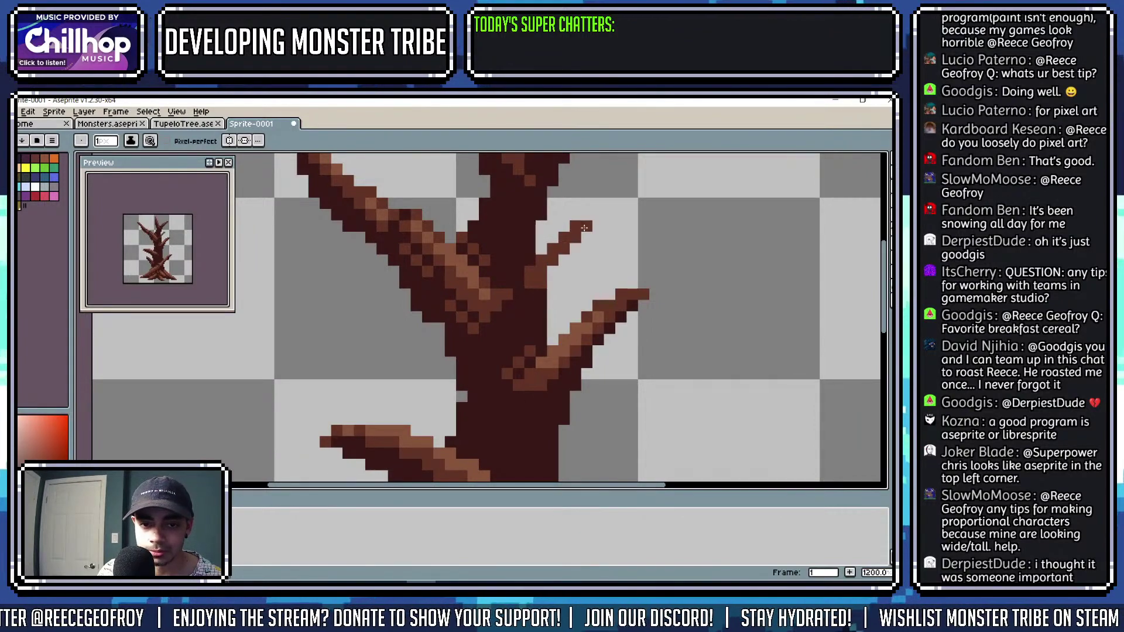
pyautogui.keyDown('alt'); pyautogui.click(553, 277); pyautogui.keyUp('alt')
pyautogui.moveTo(547, 284); pyautogui.dragTo(588, 233)
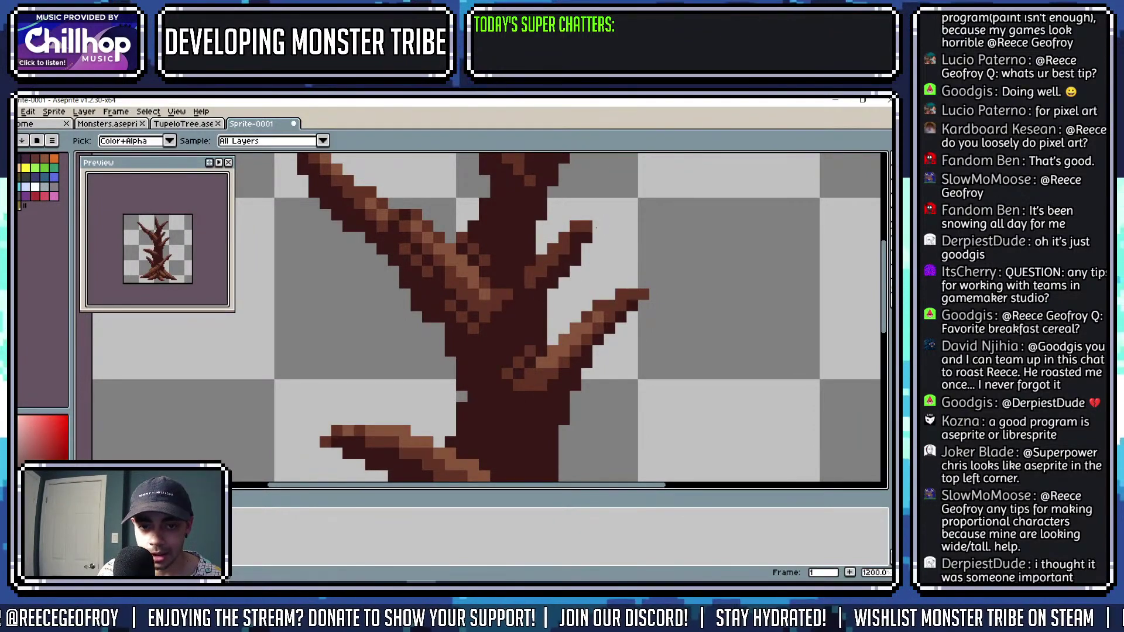
pyautogui.scroll(-5, 644, 241)
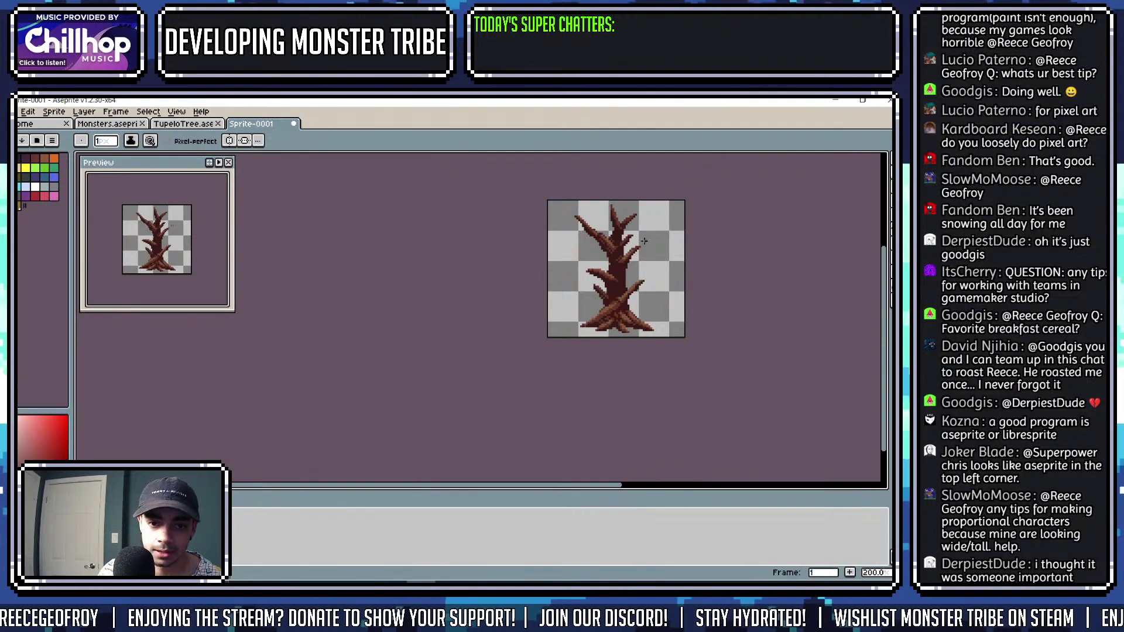
pyautogui.scroll(5, 660, 260)
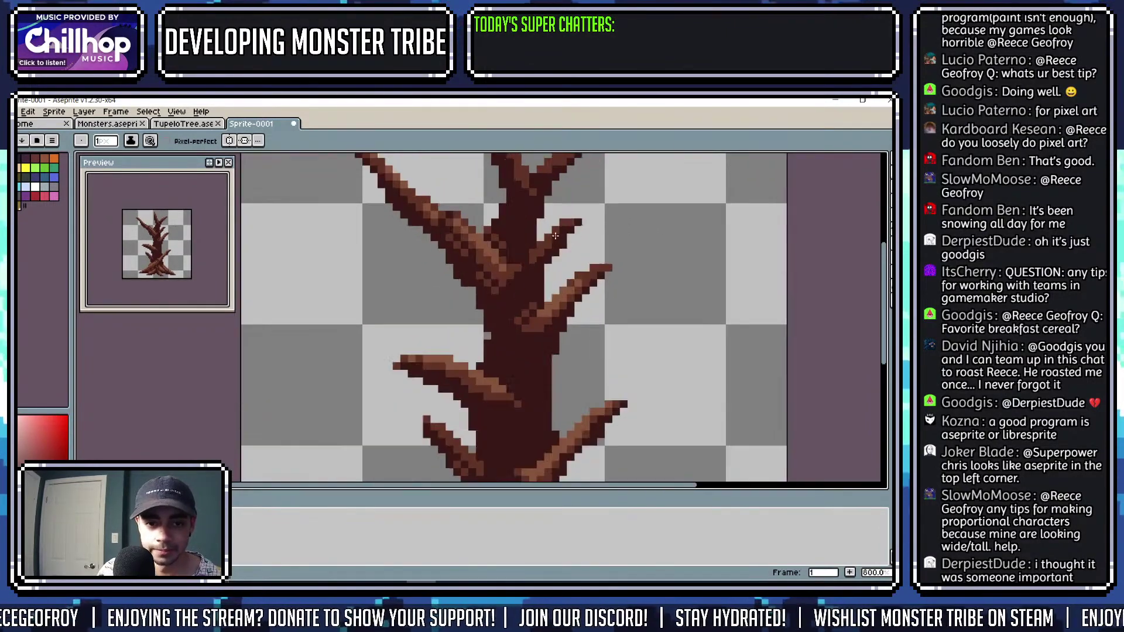
# Paint a light brown highlight along the upper edge of the right fork at the treetop.
pyautogui.keyDown('alt'); pyautogui.click(549, 319); pyautogui.keyUp('alt')
pyautogui.scroll(1, 553, 230)
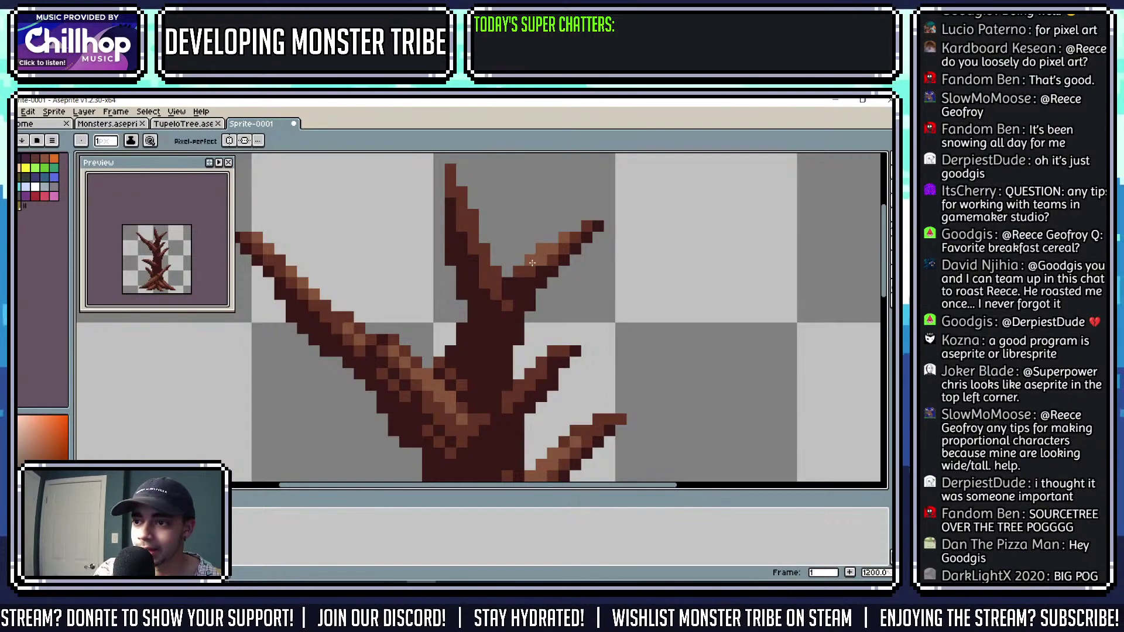
pyautogui.press('alt')
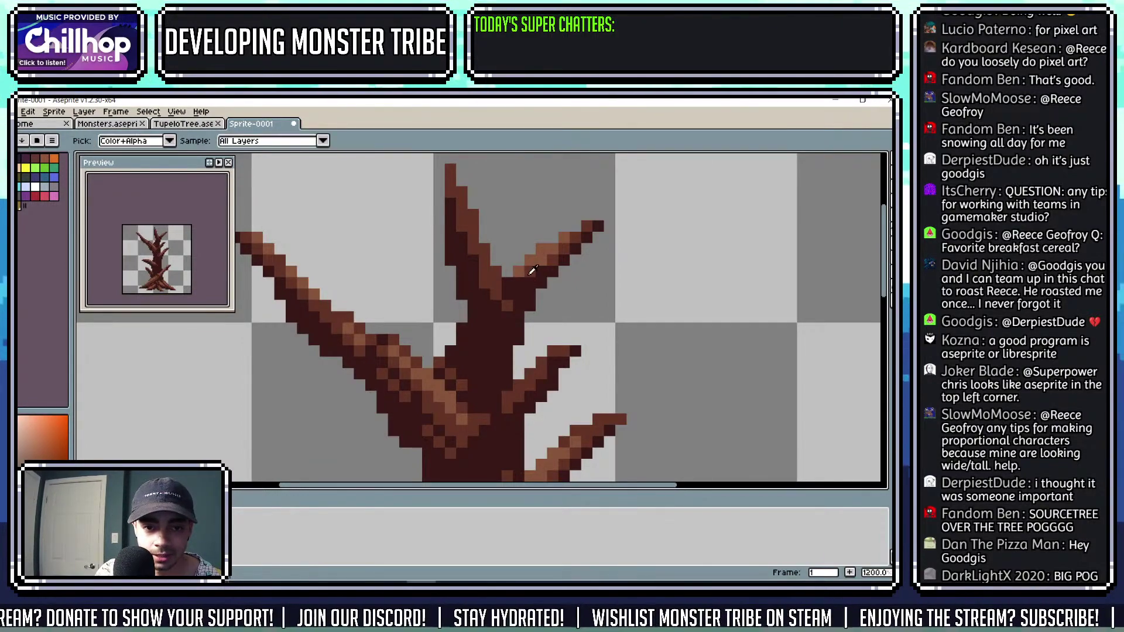
pyautogui.scroll(1, 532, 271)
pyautogui.scroll(-2, 534, 270)
pyautogui.scroll(1, 536, 271)
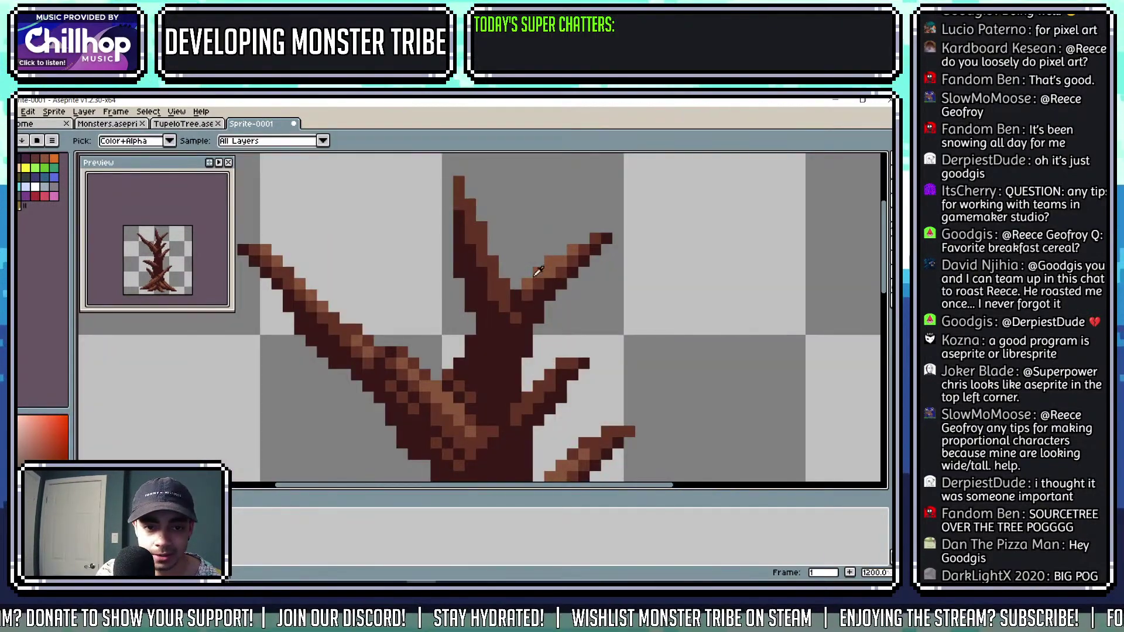
# Paint a highlight up the right edge of the topmost vertical branch using light brown sampled from the neighbouring fork.
pyautogui.keyDown('alt'); pyautogui.click(537, 271); pyautogui.keyUp('alt')
pyautogui.moveTo(495, 270); pyautogui.dragTo(459, 188)
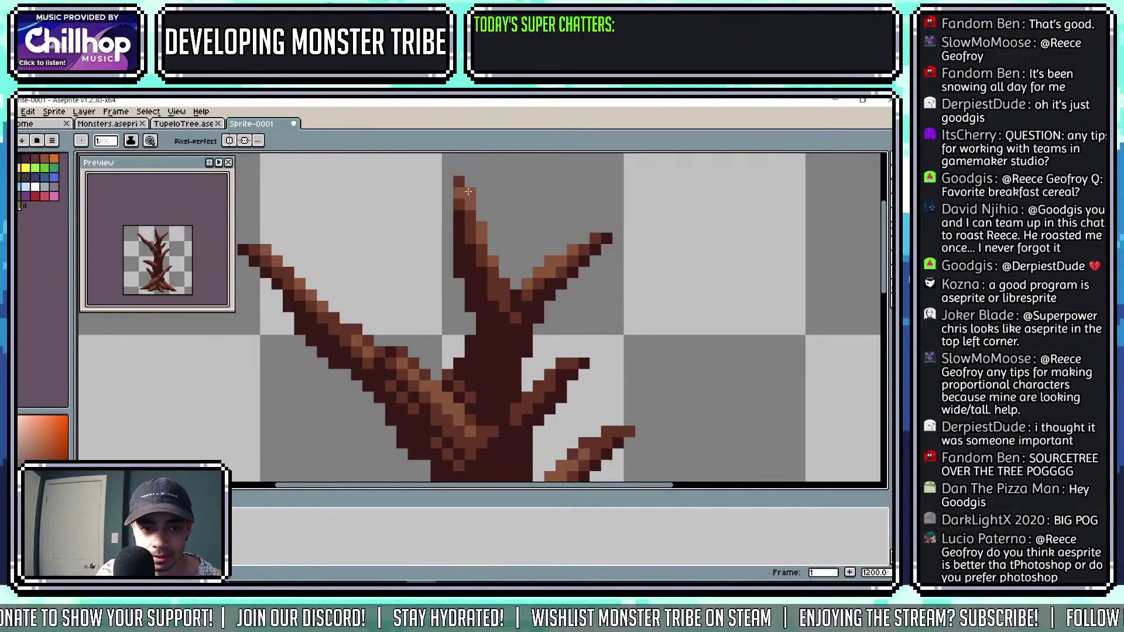
pyautogui.scroll(-3, 475, 190)
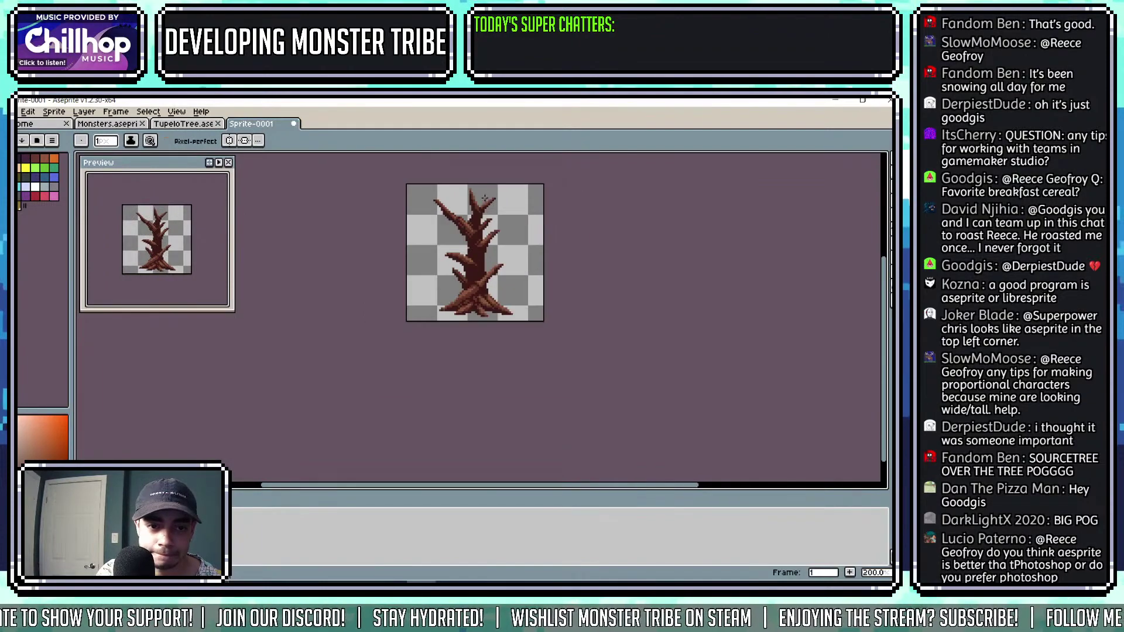
pyautogui.scroll(-1, 609, 218)
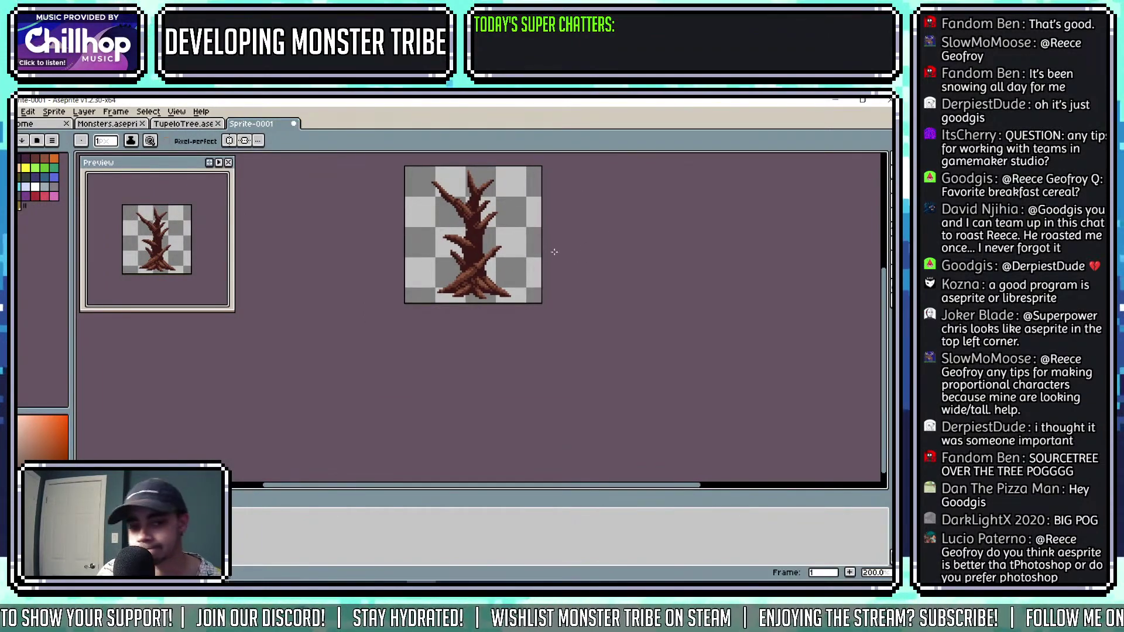
# Paint medium brown bark patches on the dark trunk between the branches, then sample the trunk's dark brown.
pyautogui.scroll(4, 469, 253)
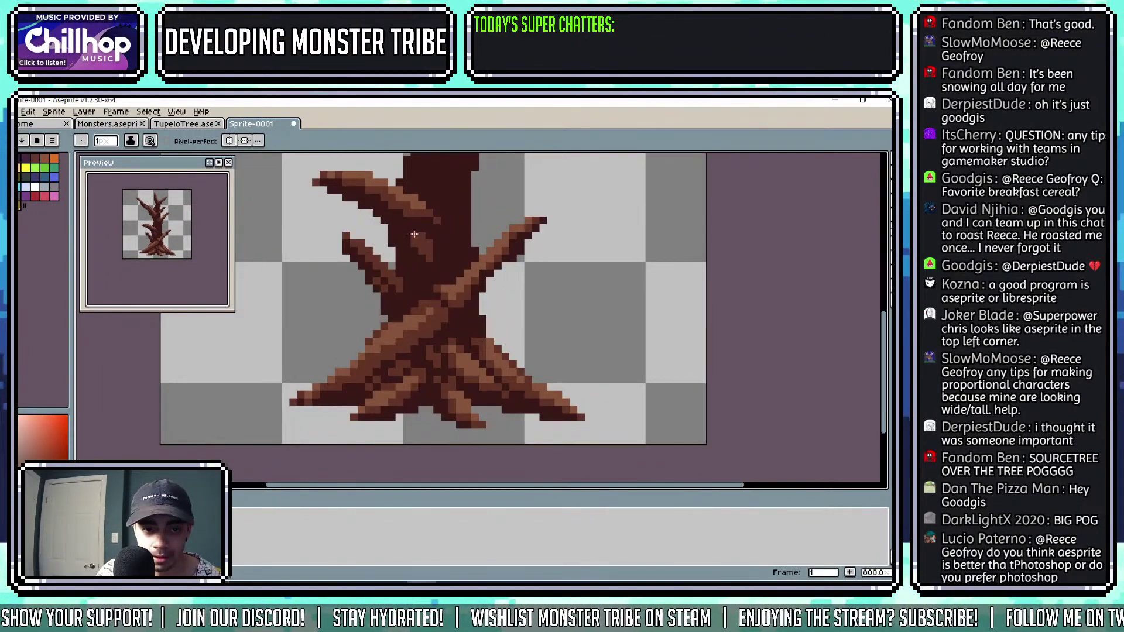
pyautogui.scroll(2, 433, 252)
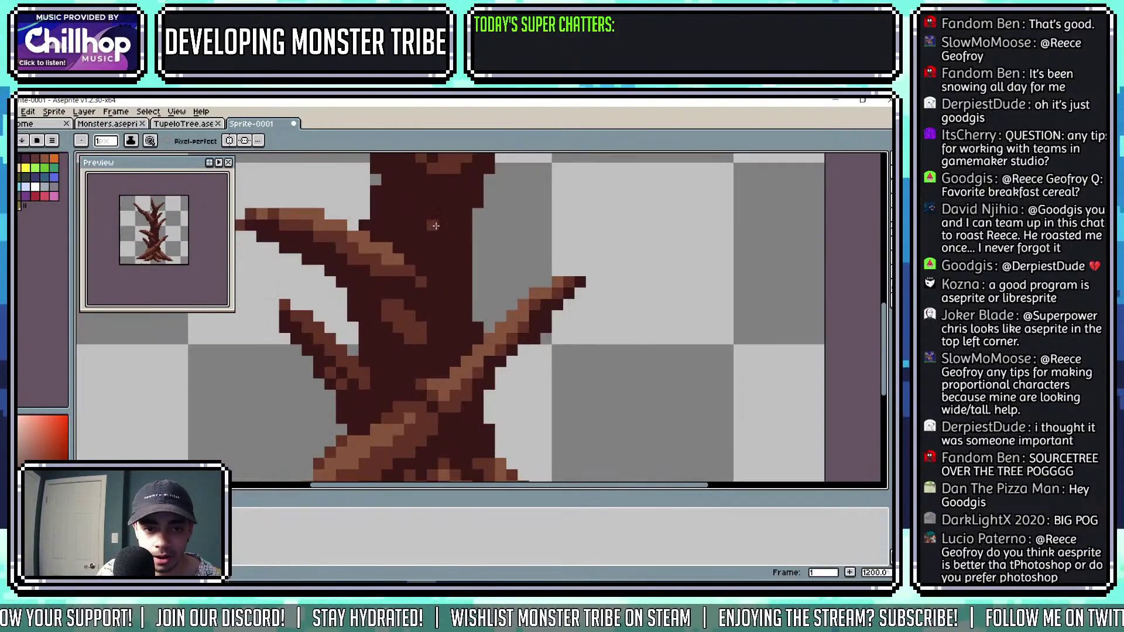
pyautogui.moveTo(419, 226); pyautogui.dragTo(454, 360)
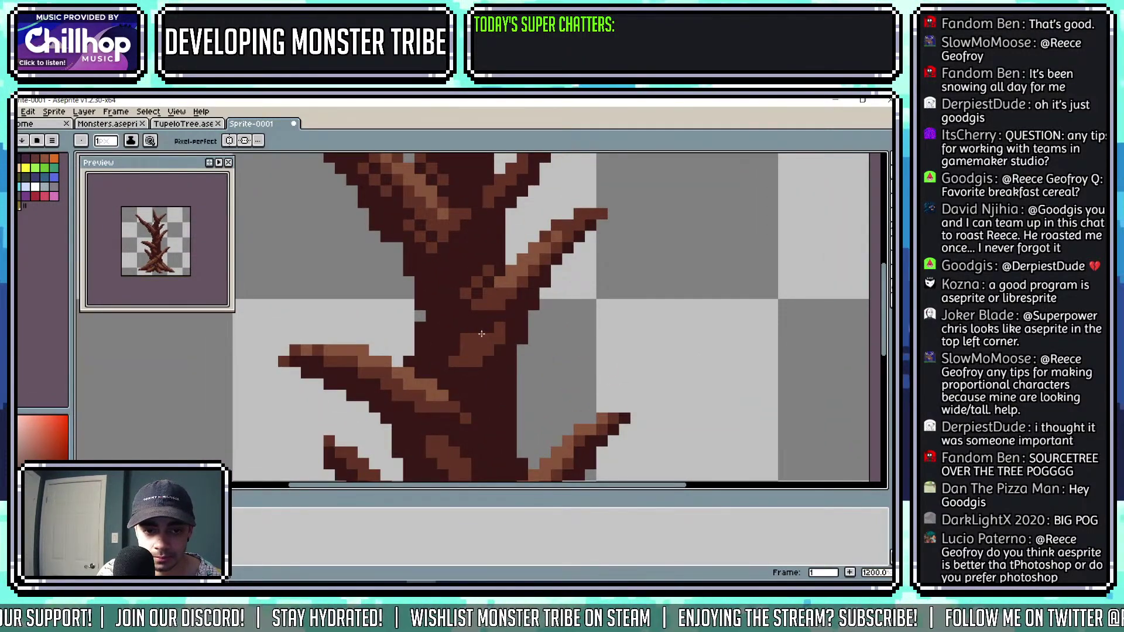
pyautogui.scroll(-6, 480, 328)
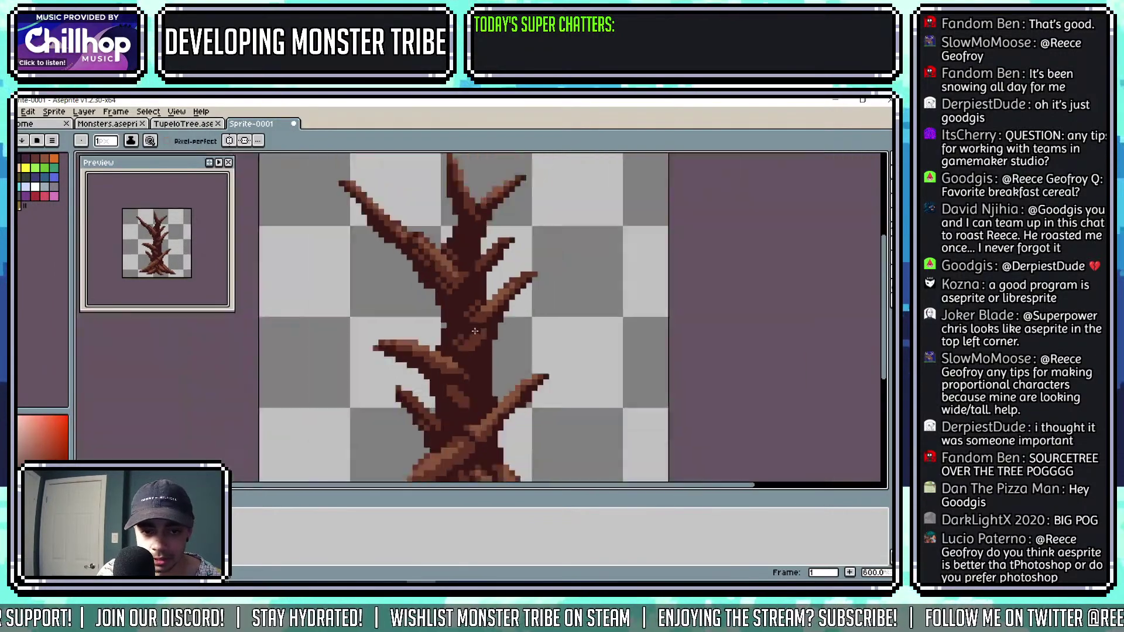
pyautogui.scroll(6, 497, 322)
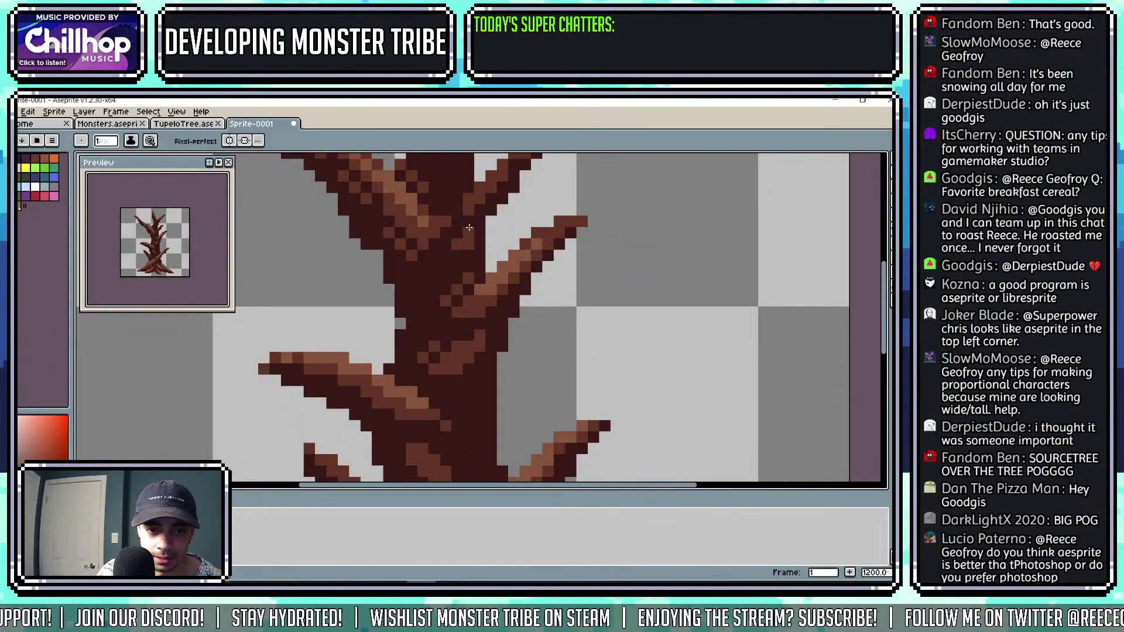
pyautogui.scroll(1, 452, 257)
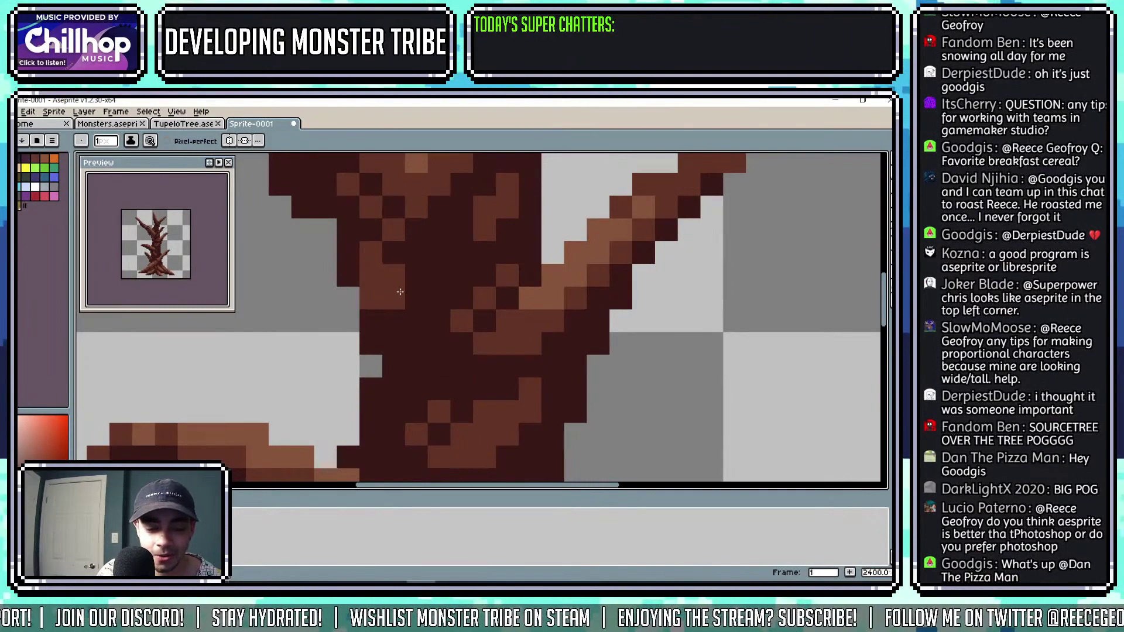
pyautogui.press('i')
pyautogui.click(396, 314)
pyautogui.scroll(-9, 396, 315)
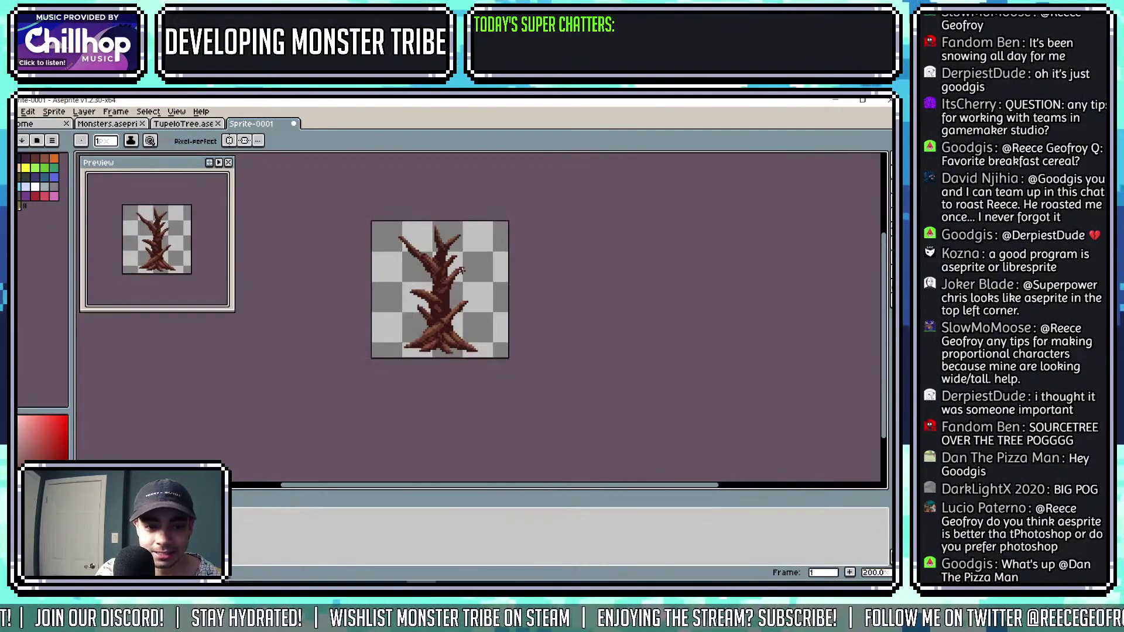
# Extend the medium brown bark in the lower trunk with a diagonal patch and a vertical strip beside it.
pyautogui.scroll(8, 465, 267)
pyautogui.keyDown('alt'); pyautogui.click(394, 313); pyautogui.keyUp('alt')
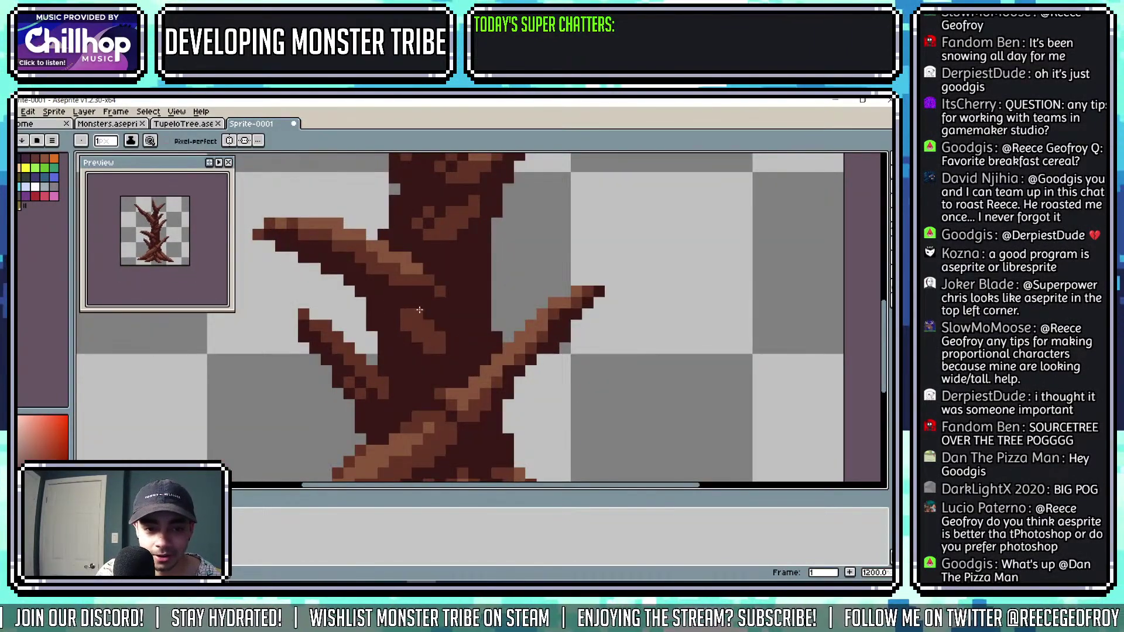
pyautogui.moveTo(451, 324)
pyautogui.mouseDown()
pyautogui.moveTo(463, 264)
pyautogui.moveTo(473, 294)
pyautogui.moveTo(469, 323)
pyautogui.moveTo(465, 274)
pyautogui.moveTo(456, 347)
pyautogui.moveTo(424, 367)
pyautogui.moveTo(418, 343)
pyautogui.moveTo(414, 379)
pyautogui.mouseUp()
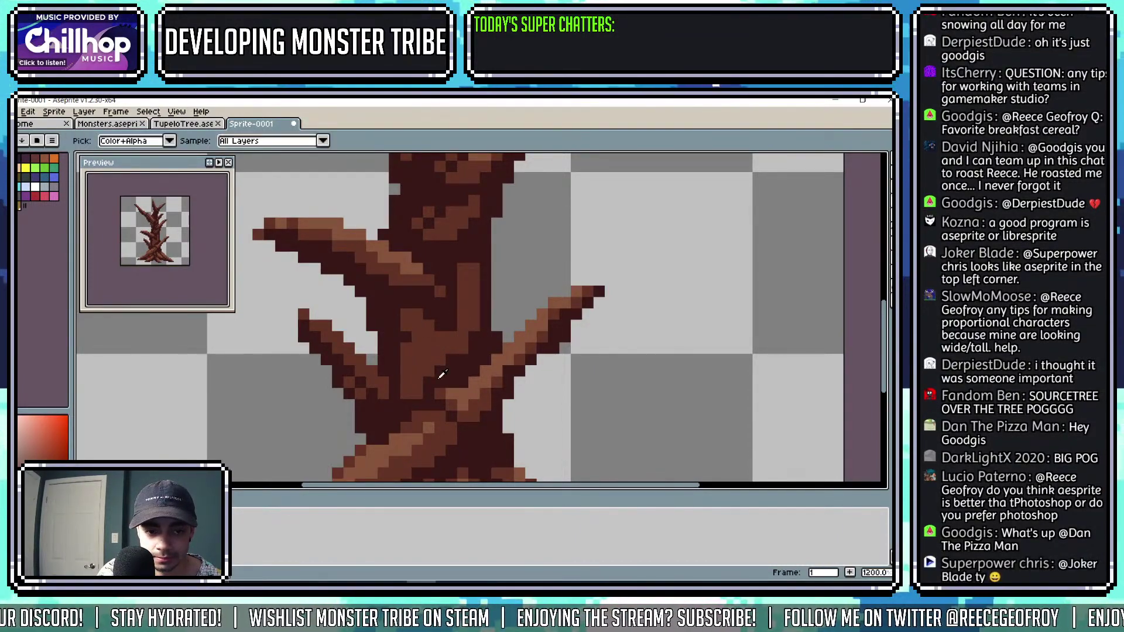
pyautogui.keyDown('alt'); pyautogui.click(404, 351); pyautogui.keyUp('alt')
pyautogui.scroll(-4, 404, 343)
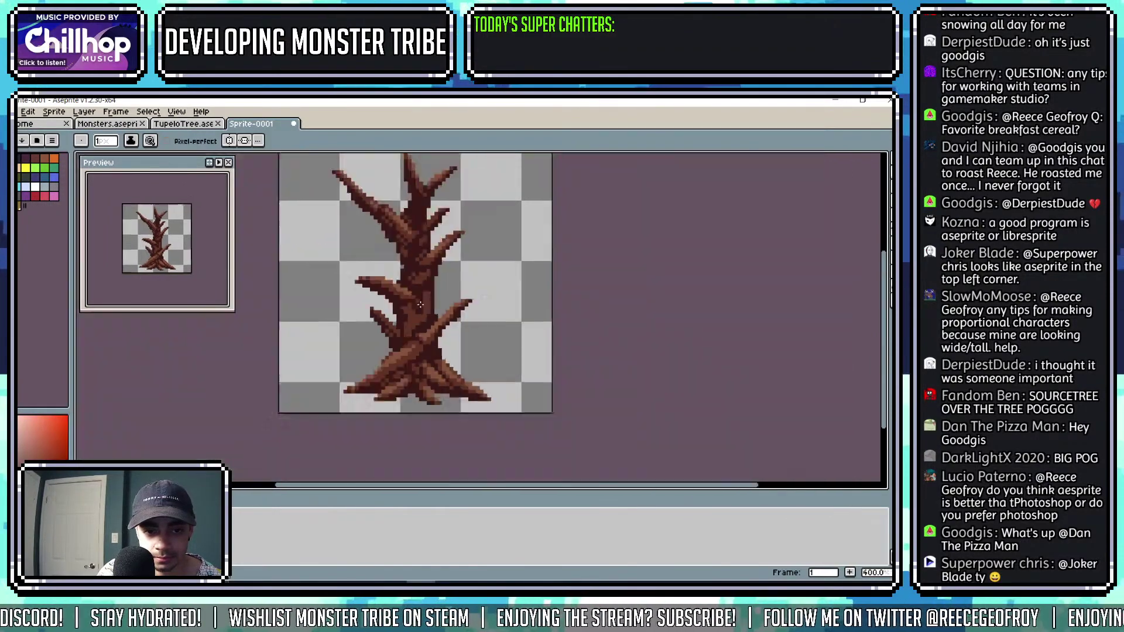
# Break up the lower trunk's bark patch by alternating single pixels of sampled dark brown and medium brown.
pyautogui.scroll(3, 416, 334)
pyautogui.keyDown('alt'); pyautogui.click(419, 324); pyautogui.keyUp('alt')
pyautogui.click(413, 316)
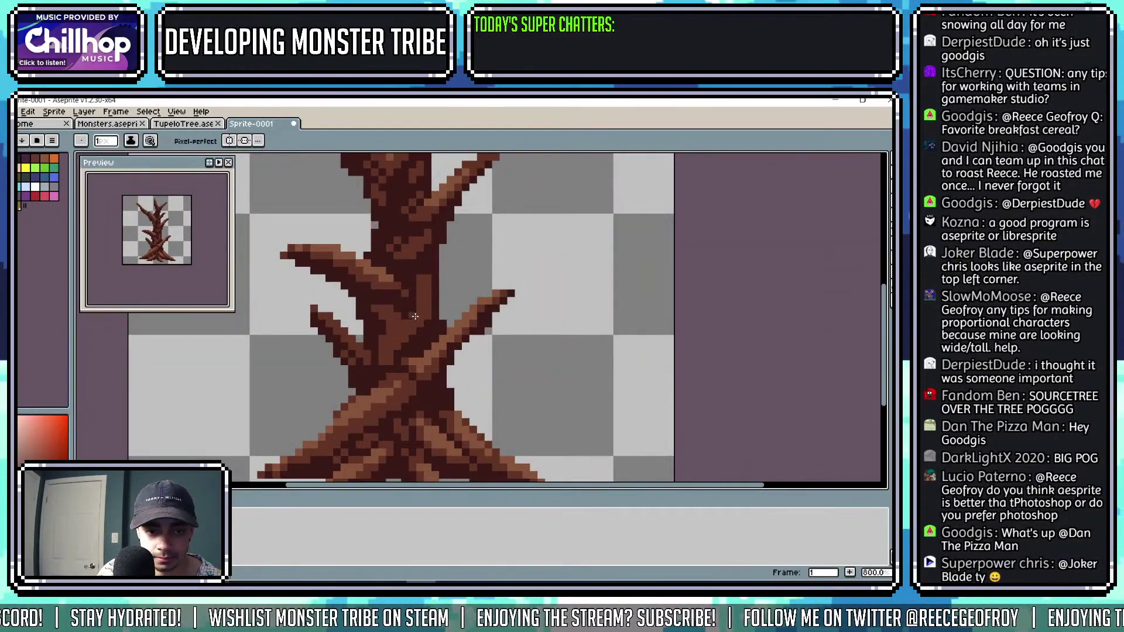
pyautogui.keyDown('alt'); pyautogui.click(435, 316); pyautogui.keyUp('alt')
pyautogui.click(428, 322)
pyautogui.scroll(-3, 422, 314)
pyautogui.scroll(4, 410, 325)
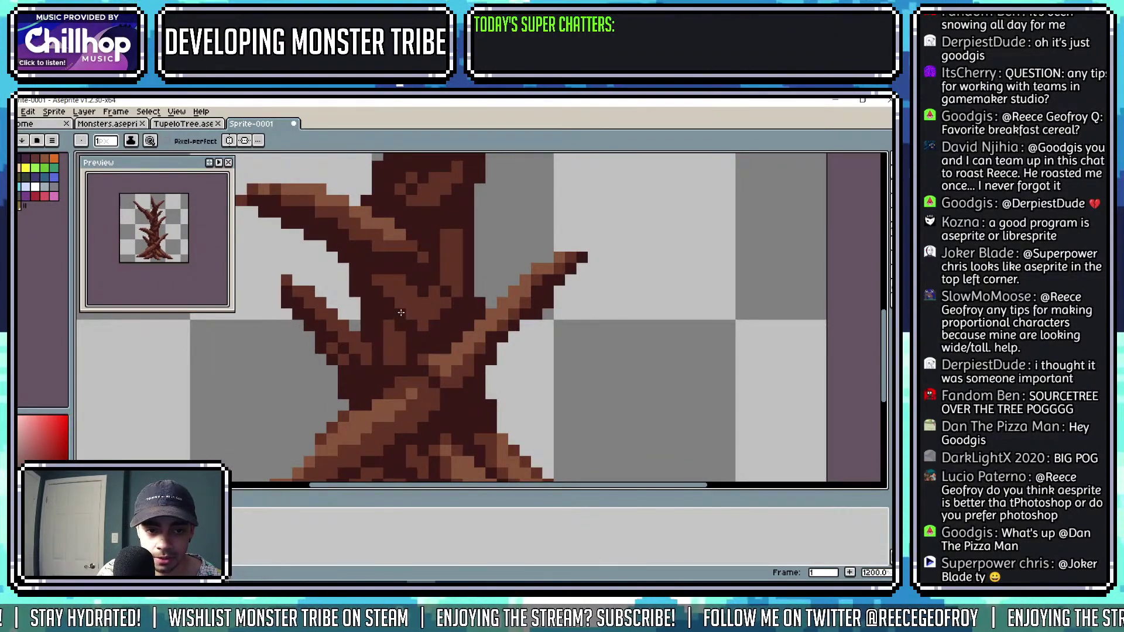
pyautogui.click(412, 314)
pyautogui.keyDown('alt'); pyautogui.click(400, 335); pyautogui.keyUp('alt')
pyautogui.click(400, 326)
# Add small light brown highlight pixels to the bark patches in the lower trunk.
pyautogui.scroll(-5, 426, 317)
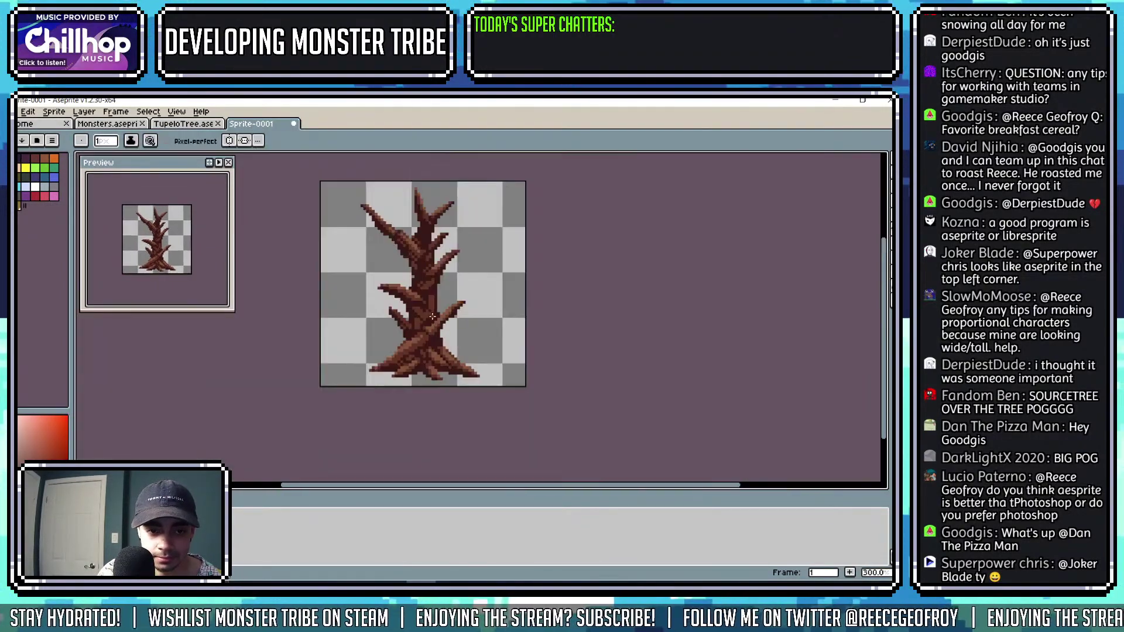
pyautogui.scroll(5, 432, 316)
pyautogui.scroll(-5, 461, 320)
pyautogui.scroll(6, 516, 297)
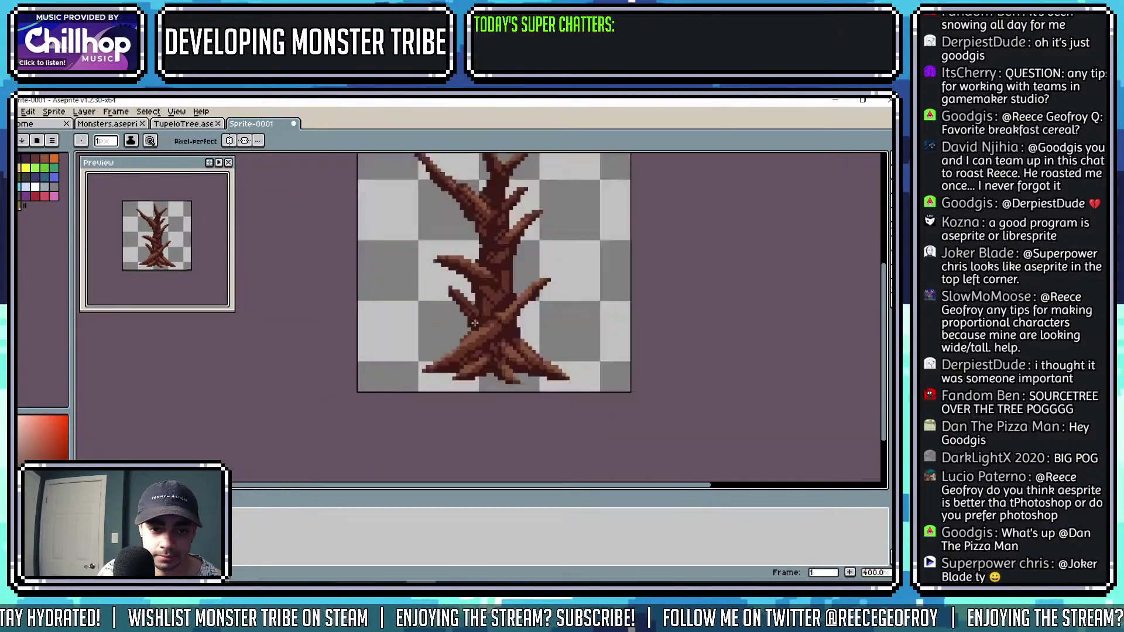
pyautogui.scroll(-5, 513, 295)
pyautogui.scroll(3, 527, 280)
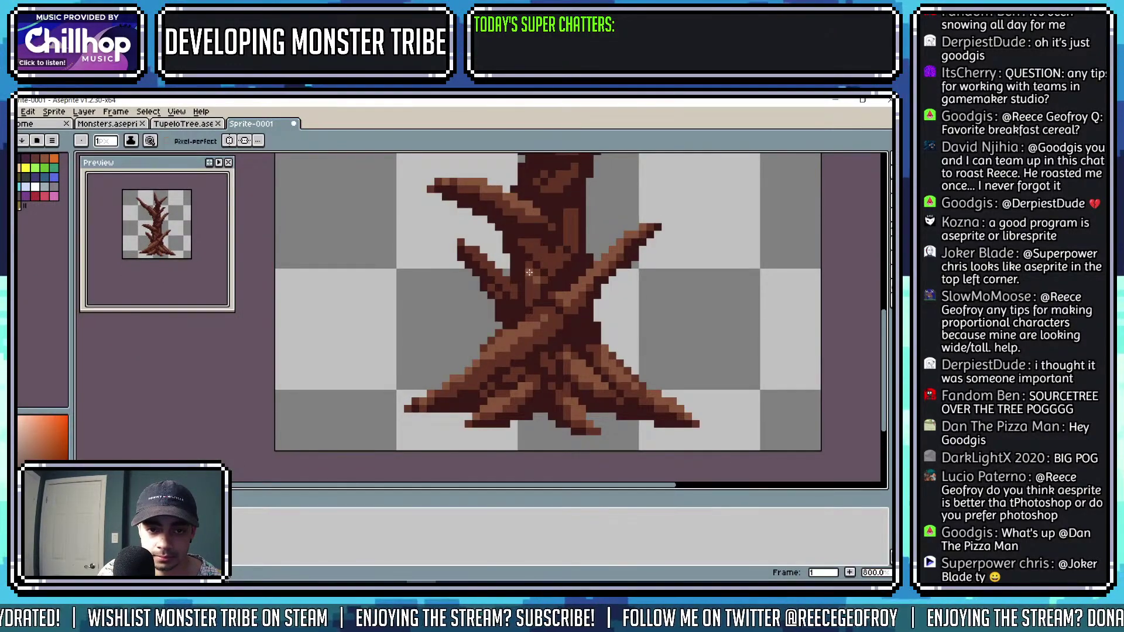
pyautogui.moveTo(561, 259); pyautogui.dragTo(555, 286)
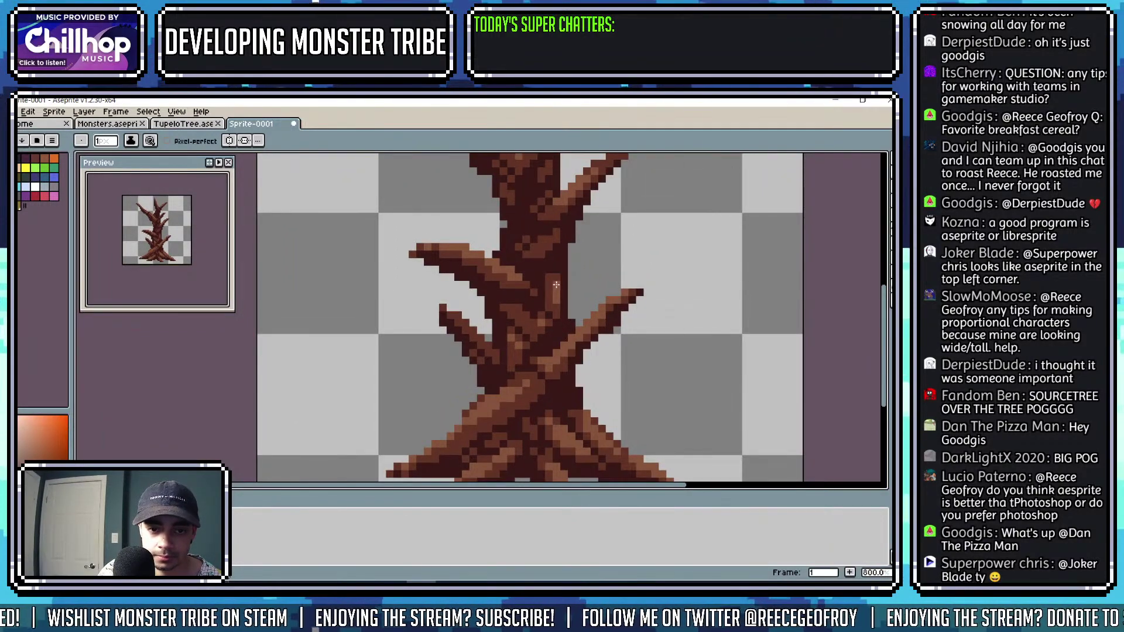
pyautogui.scroll(-4, 557, 285)
pyautogui.scroll(5, 562, 281)
pyautogui.scroll(-5, 576, 271)
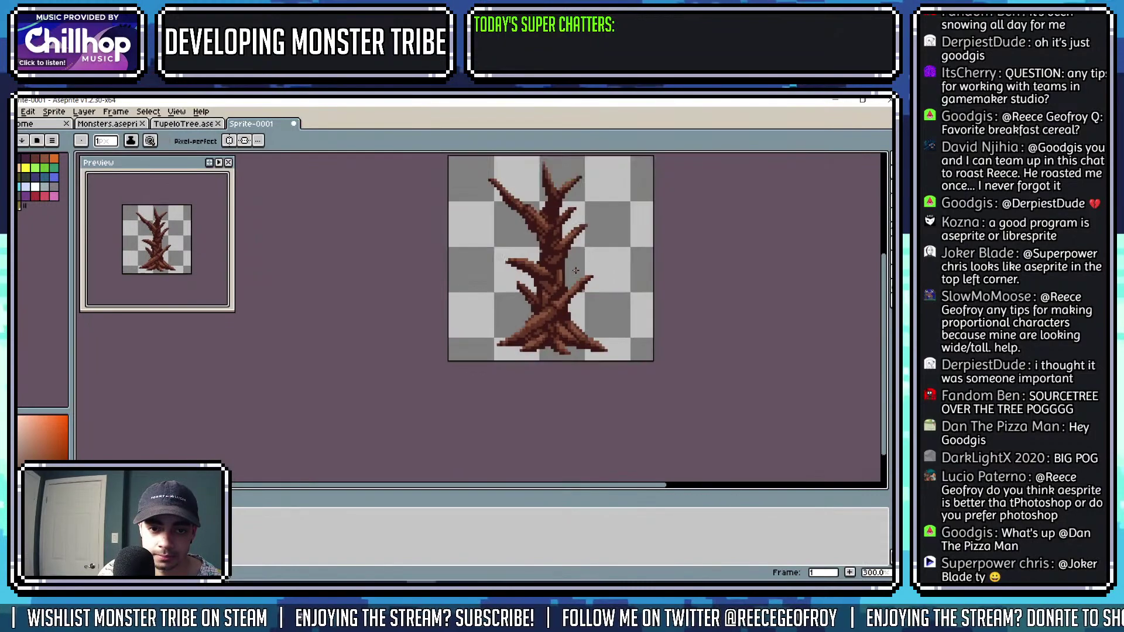
# Paint over the vertical bark strip in the lower trunk with sampled dark brown.
pyautogui.scroll(-2, 575, 270)
pyautogui.scroll(6, 562, 269)
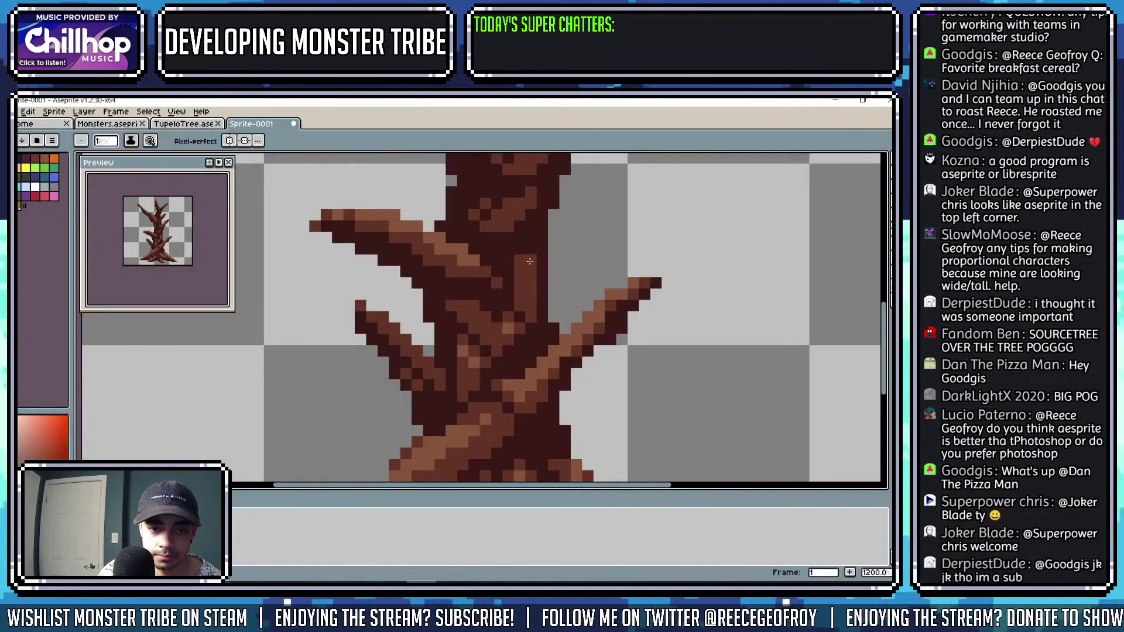
pyautogui.keyDown('alt'); pyautogui.click(541, 270); pyautogui.keyUp('alt')
pyautogui.moveTo(530, 281); pyautogui.dragTo(530, 313)
pyautogui.moveTo(530, 255); pyautogui.dragTo(525, 308)
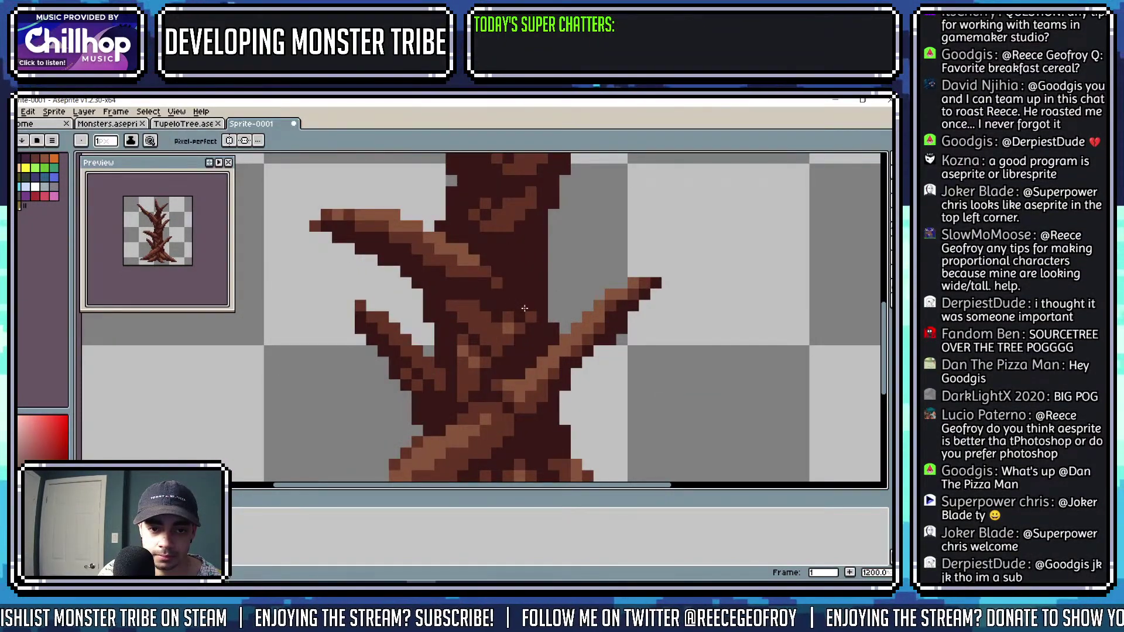
pyautogui.scroll(-4, 527, 304)
pyautogui.scroll(3, 545, 293)
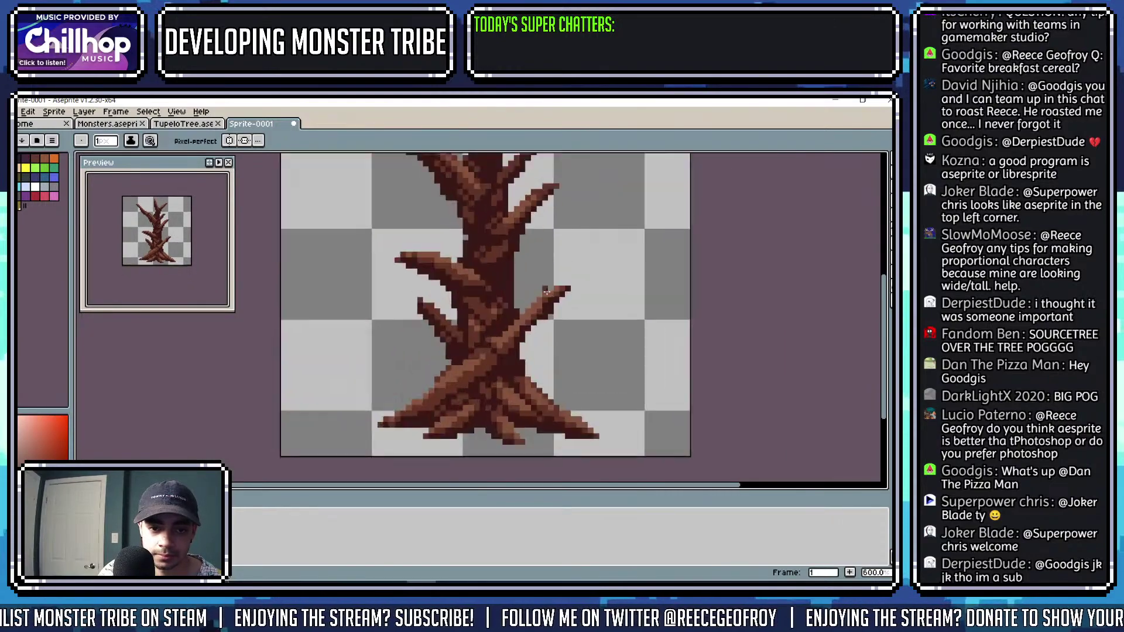
# Paint a medium brown strip along the lower trunk's right edge and highlight its outer side with sampled light brown.
pyautogui.scroll(1, 545, 291)
pyautogui.moveTo(475, 311)
pyautogui.mouseDown()
pyautogui.moveTo(478, 241)
pyautogui.moveTo(466, 272)
pyautogui.mouseUp()
pyautogui.keyDown('alt'); pyautogui.click(457, 261); pyautogui.keyUp('alt')
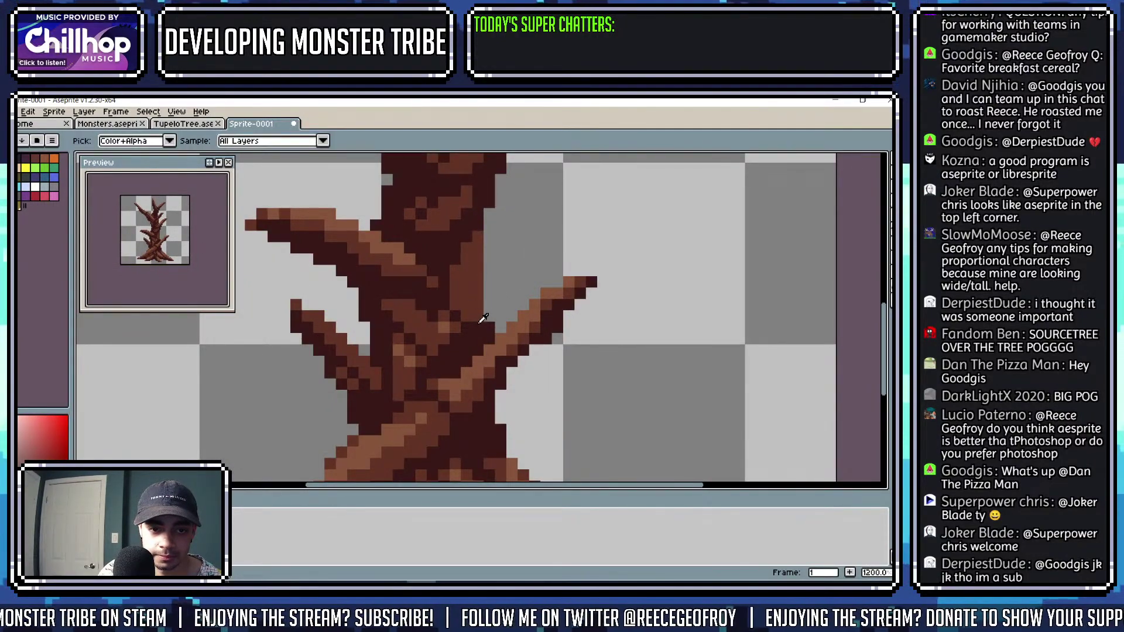
pyautogui.keyDown('alt'); pyautogui.click(458, 322); pyautogui.keyUp('alt')
pyautogui.moveTo(475, 308); pyautogui.dragTo(480, 243)
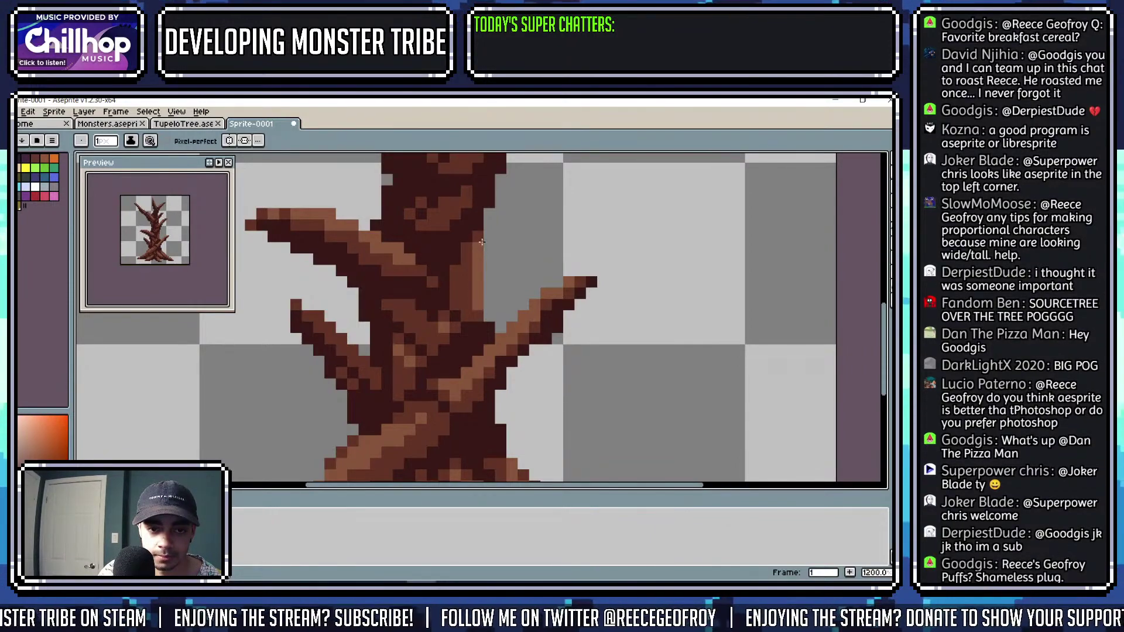
# Widen the light brown highlight on the trunk's right edge and blend its lower end with medium brown.
pyautogui.scroll(-3, 481, 242)
pyautogui.scroll(4, 500, 252)
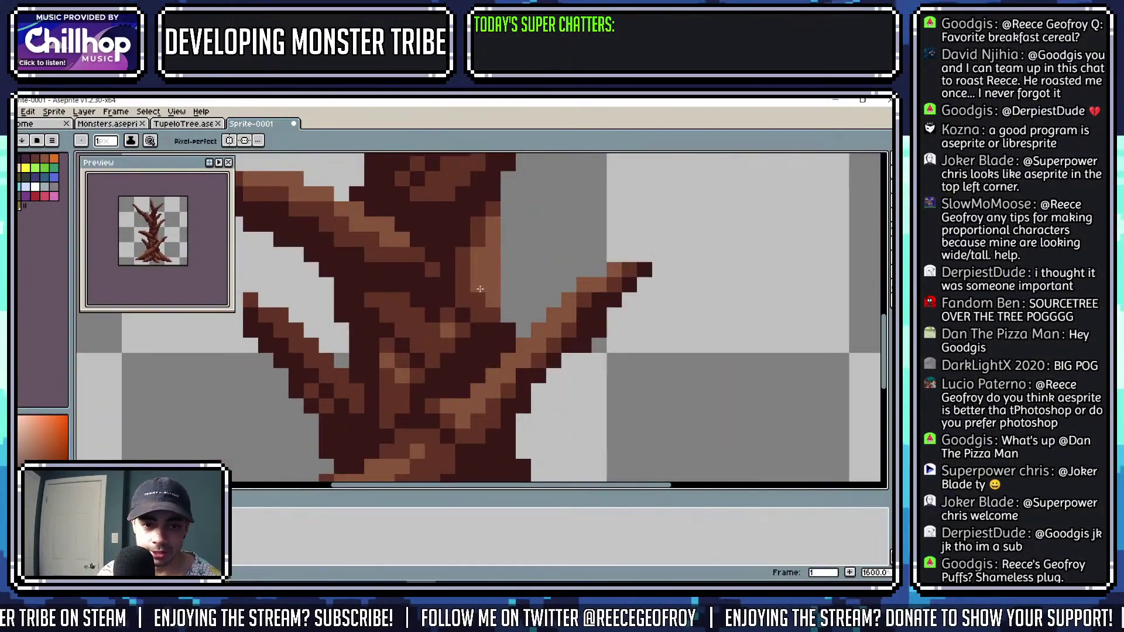
pyautogui.scroll(-3, 480, 289)
pyautogui.scroll(3, 471, 292)
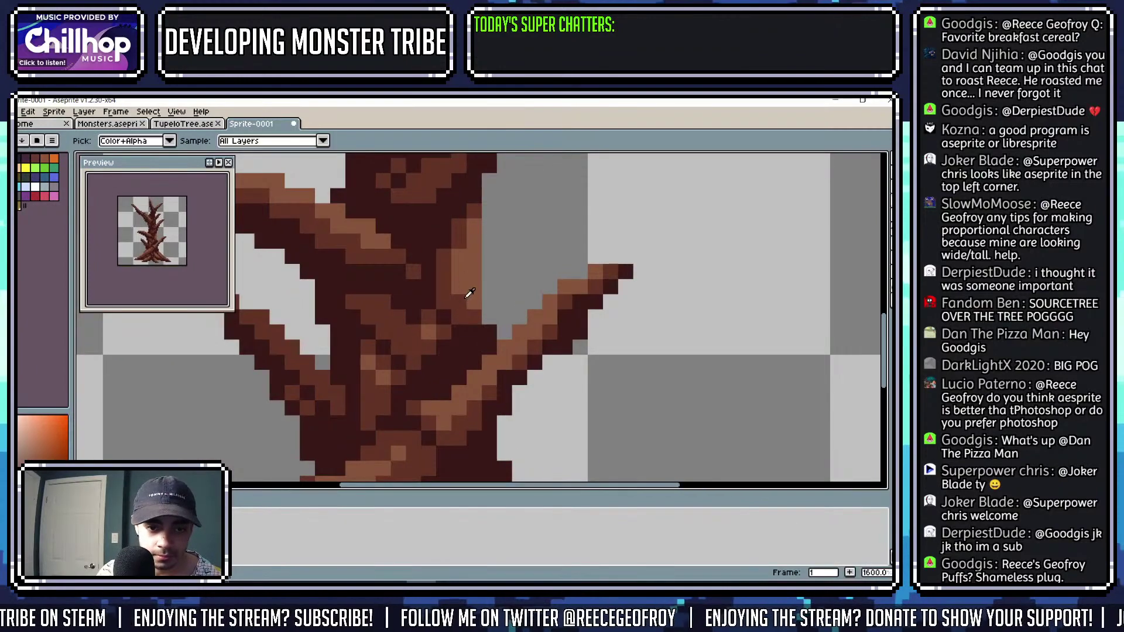
pyautogui.keyDown('alt'); pyautogui.click(468, 291); pyautogui.keyUp('alt')
pyautogui.scroll(-4, 480, 287)
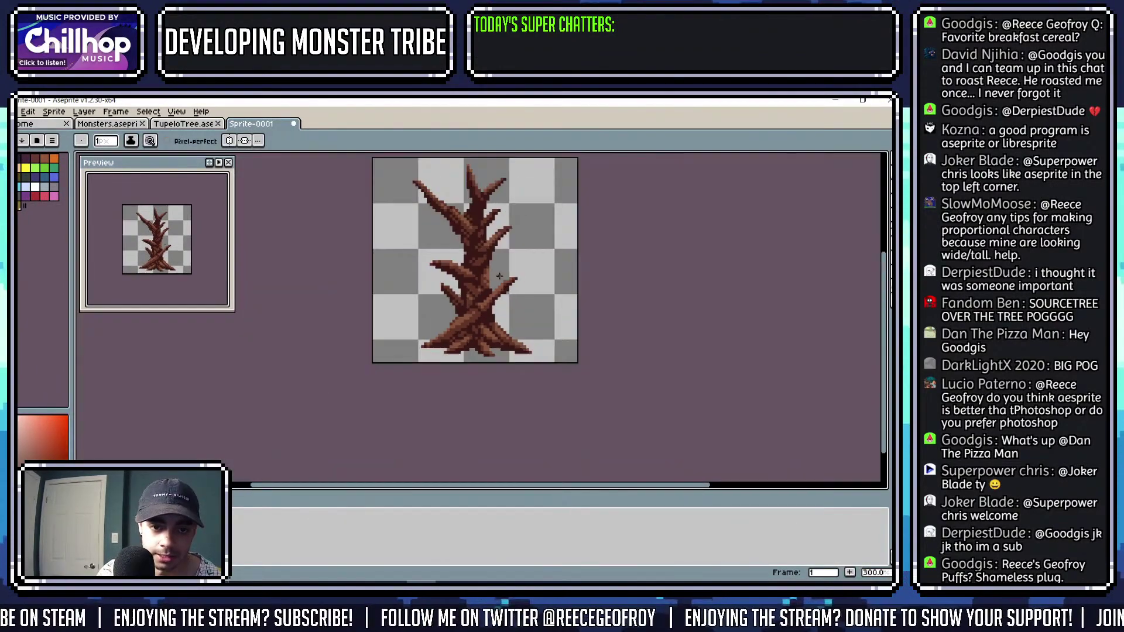
pyautogui.scroll(-1, 500, 277)
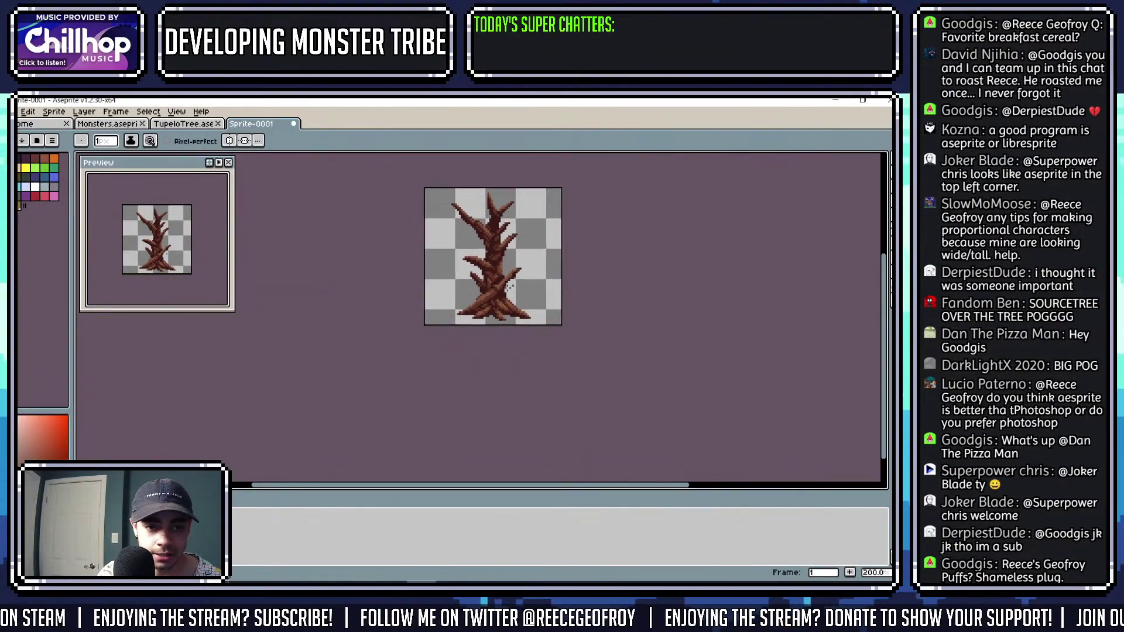
# Add light brown highlight pixels where the small lower left branch meets the trunk and on the bark beside it.
pyautogui.scroll(4, 471, 264)
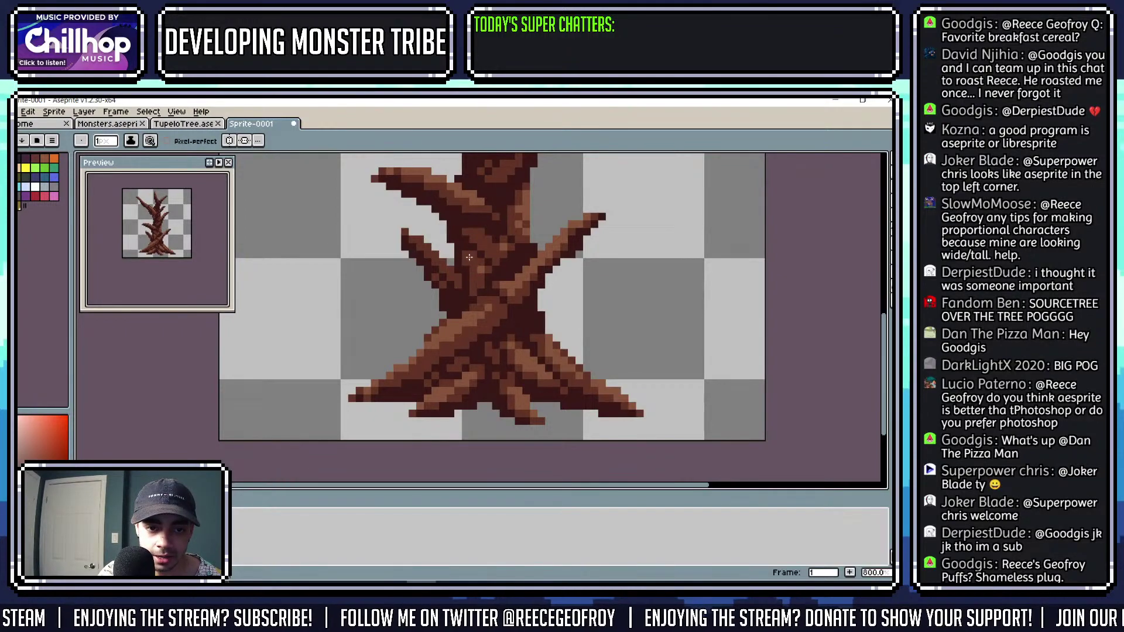
pyautogui.scroll(2, 469, 257)
pyautogui.scroll(-4, 471, 264)
pyautogui.scroll(4, 481, 277)
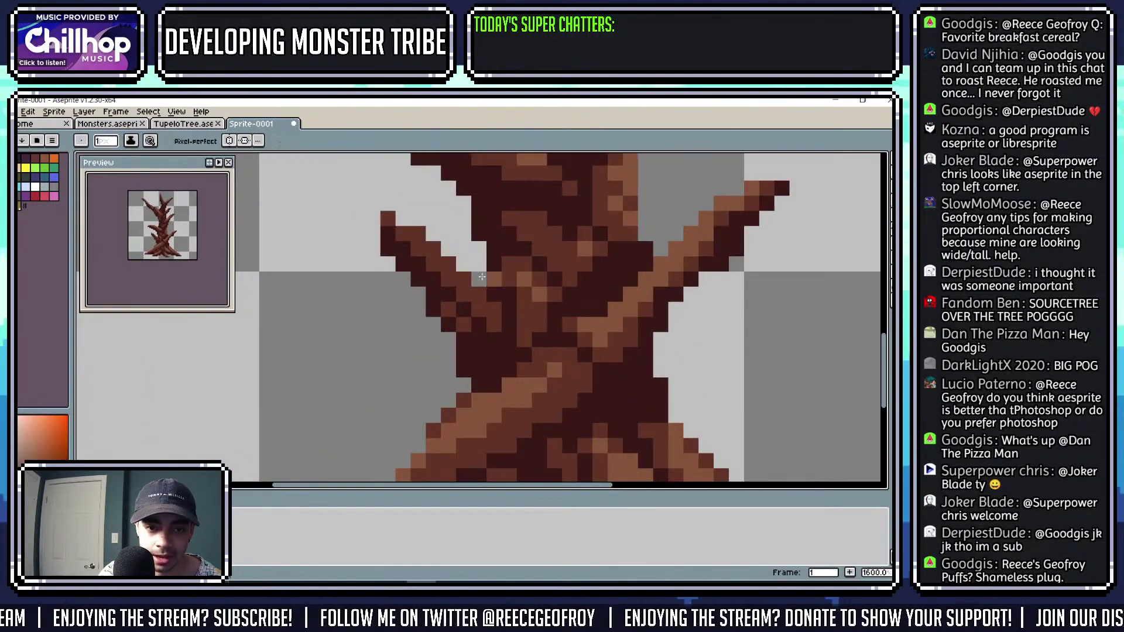
pyautogui.scroll(-4, 427, 245)
pyautogui.scroll(4, 477, 275)
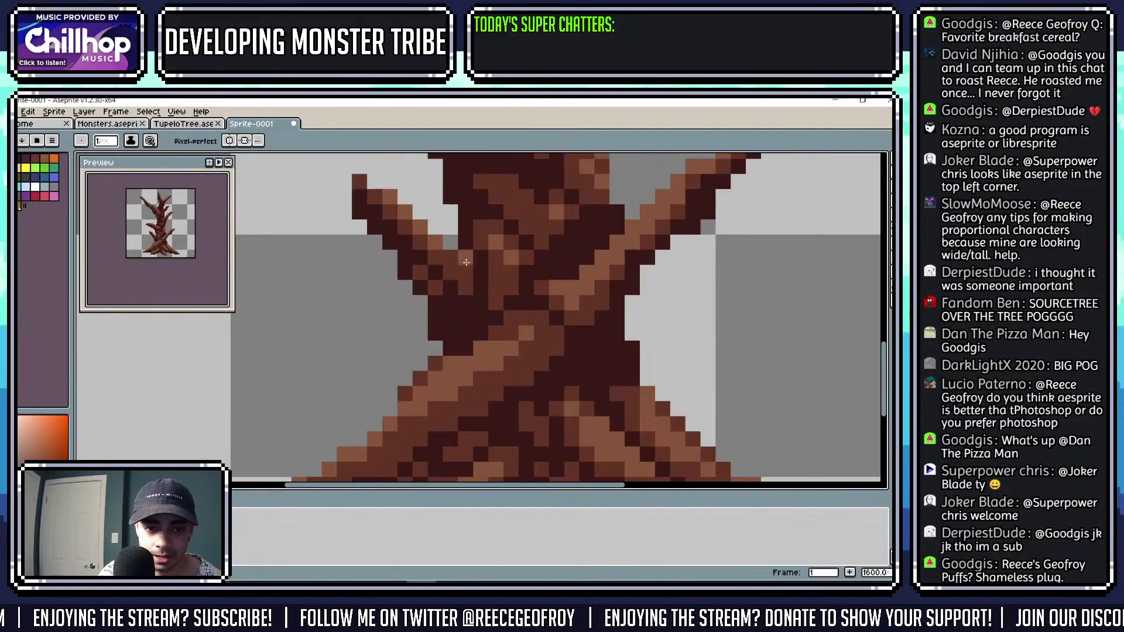
pyautogui.scroll(-1, 476, 280)
pyautogui.scroll(-5, 475, 280)
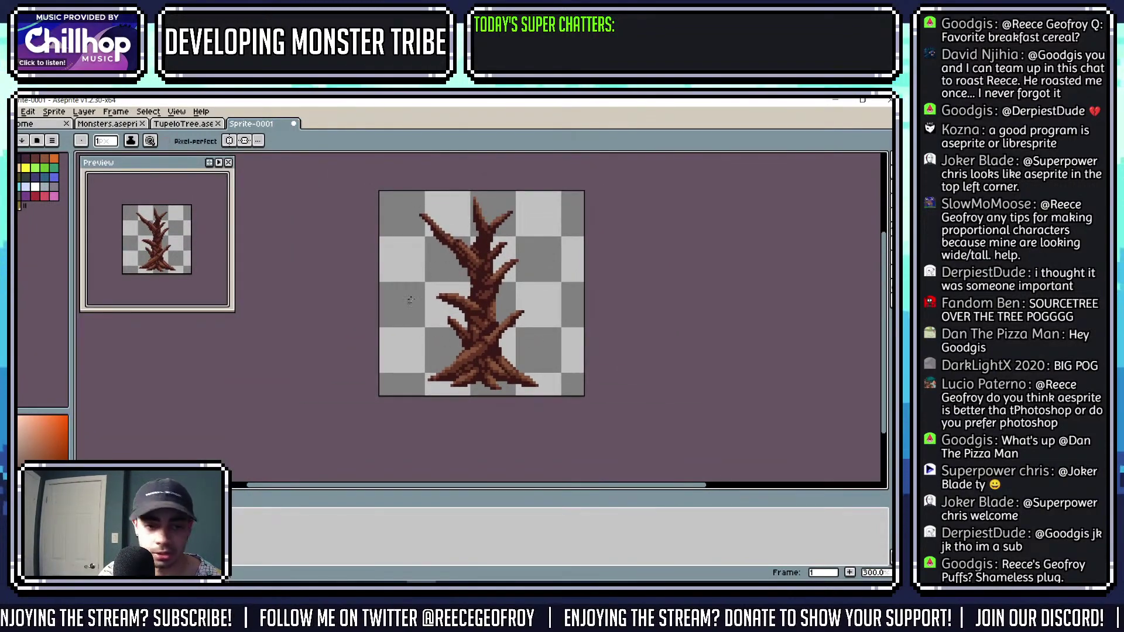
# Touch up the upper edge of the upper left branch with dark brown pixels.
pyautogui.scroll(7, 445, 261)
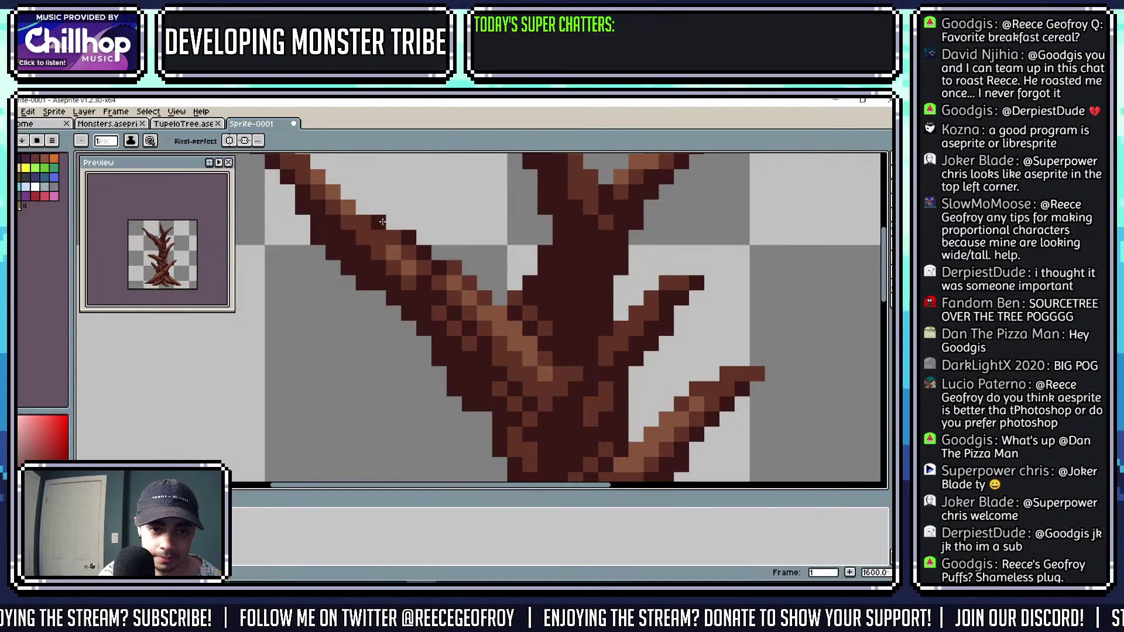
pyautogui.scroll(-7, 422, 254)
pyautogui.moveTo(479, 249); pyautogui.dragTo(483, 251)
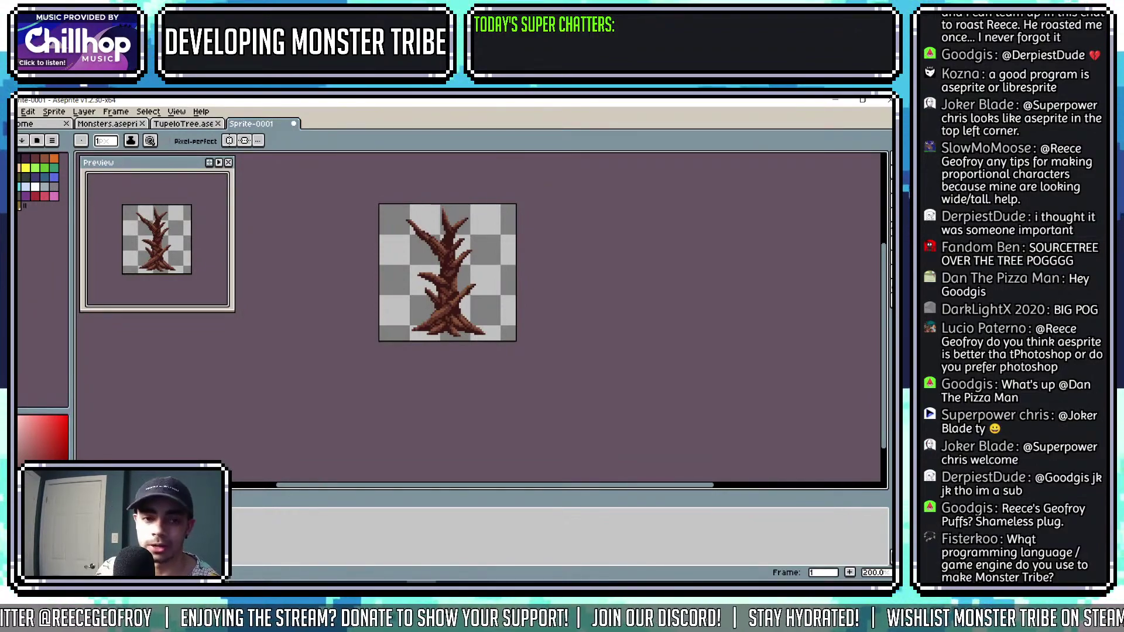
pyautogui.scroll(4, 491, 313)
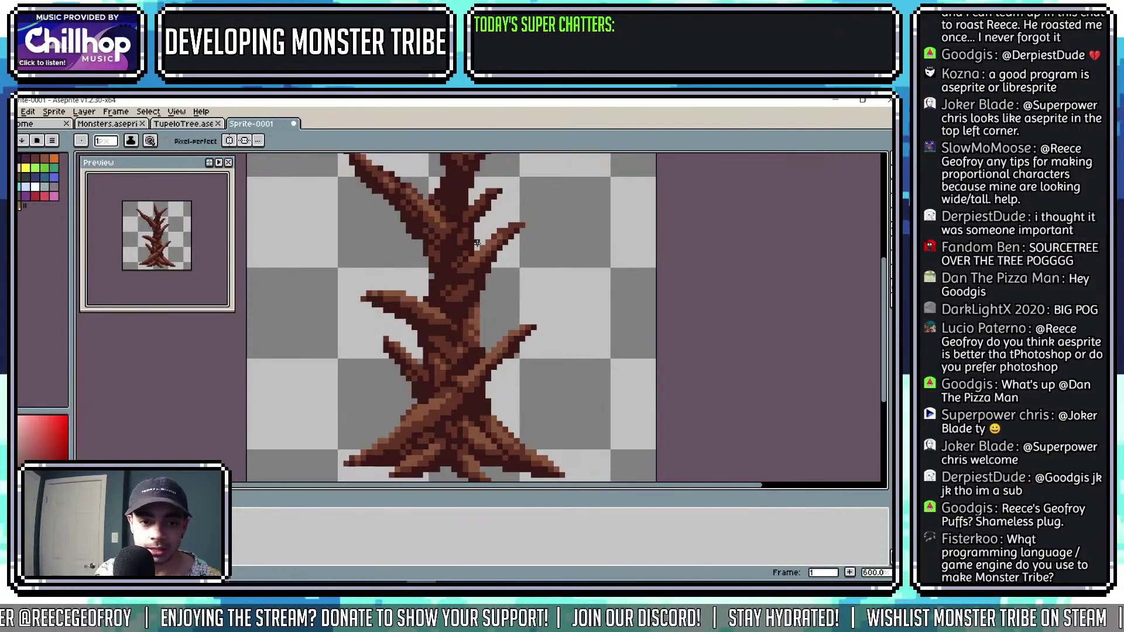
pyautogui.moveTo(479, 223); pyautogui.dragTo(507, 283)
pyautogui.hscroll(2, 539, 273)
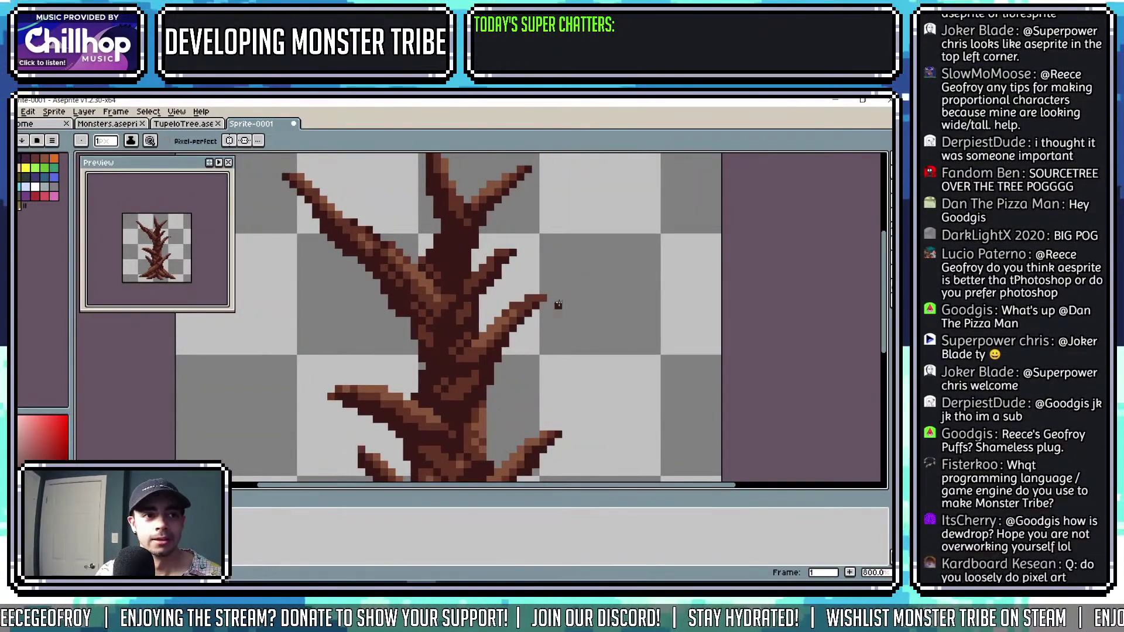
pyautogui.moveTo(500, 277); pyautogui.dragTo(500, 260)
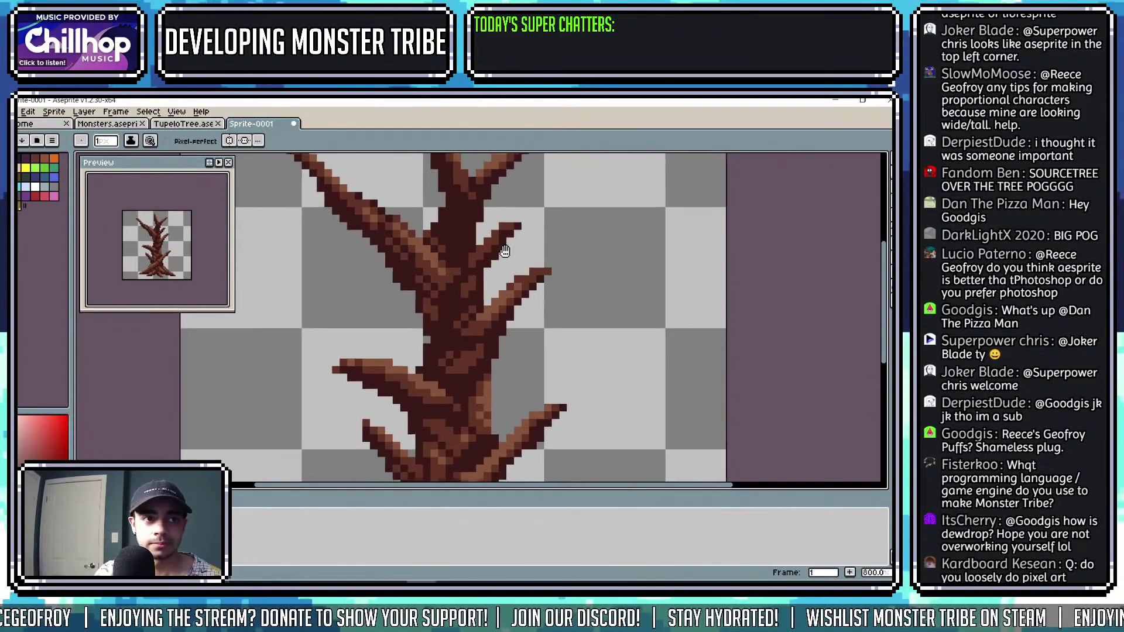
# Bring back the flat green foliage over the finished trunk and sample its dark green.
pyautogui.scroll(-1, 495, 246)
pyautogui.scroll(-2, 487, 223)
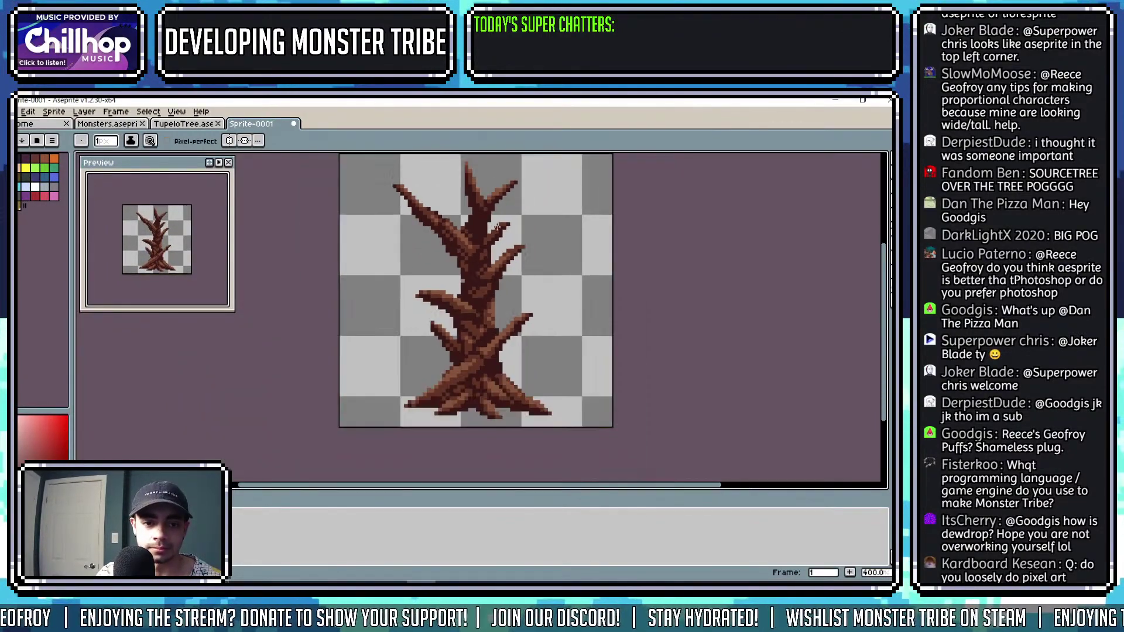
pyautogui.hotkey('ctrl', 'z')
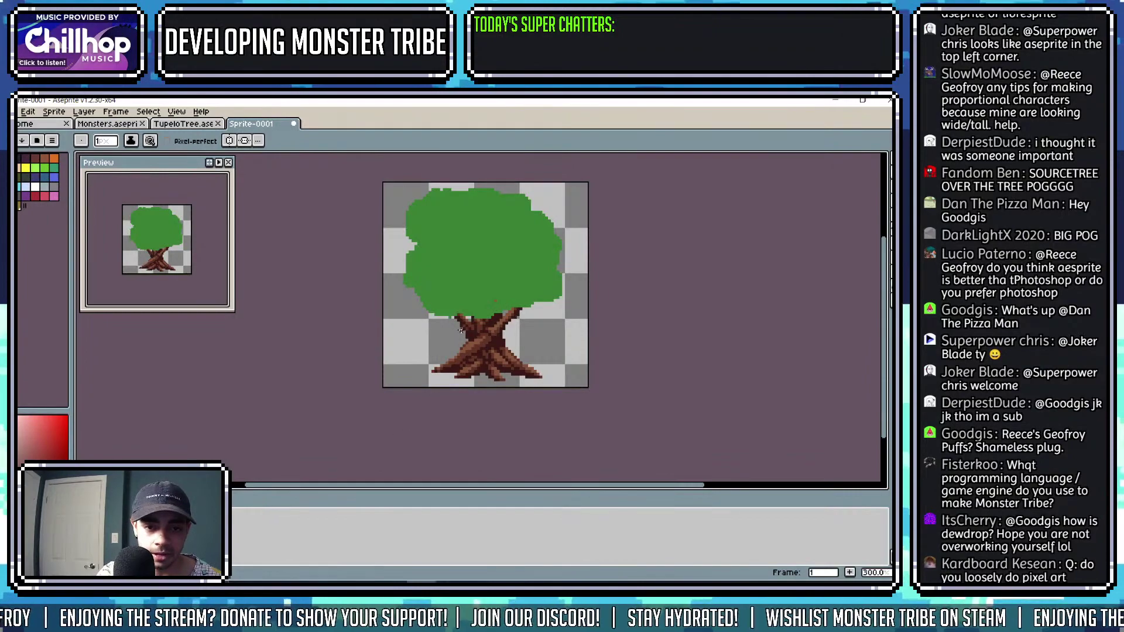
pyautogui.scroll(2, 481, 246)
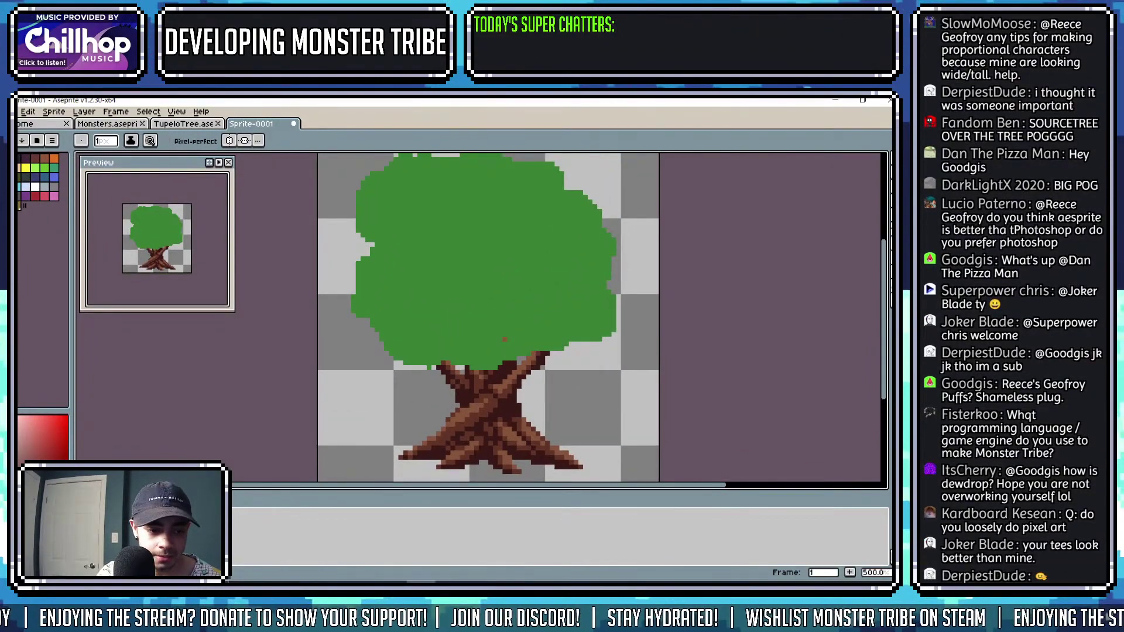
pyautogui.keyDown('alt'); pyautogui.click(500, 316); pyautogui.keyUp('alt')
pyautogui.moveTo(500, 316); pyautogui.dragTo(499, 324)
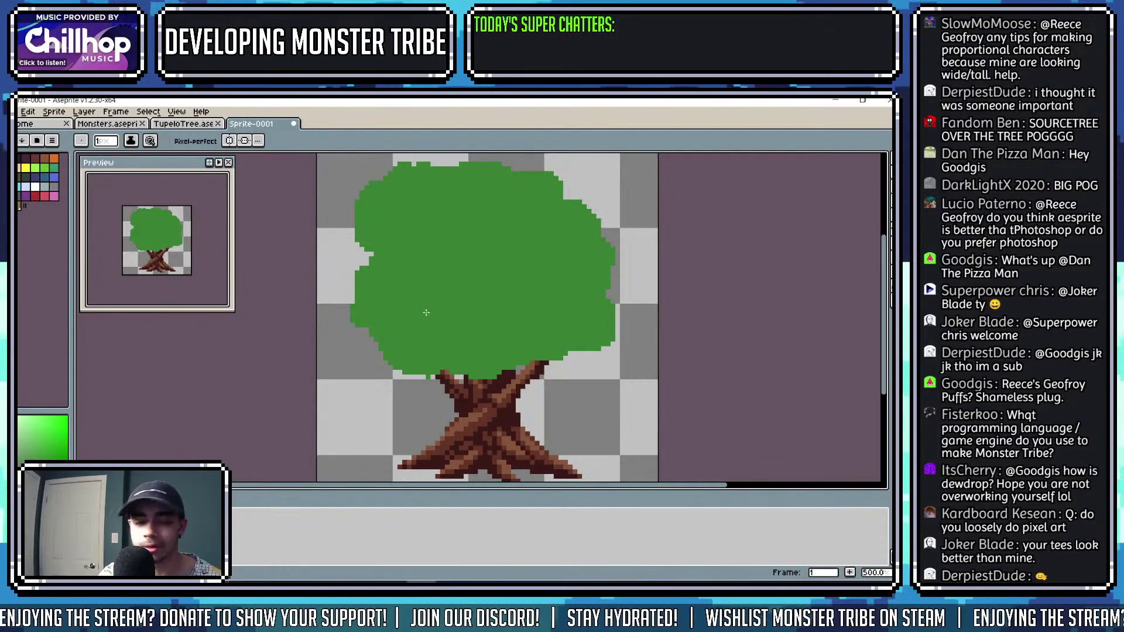
# Sample the mid green from the TupeloTree foliage and select the new tree's dark green crown with the Magic Wand.
pyautogui.hotkey('ctrl', 'shift', 'Tab')
pyautogui.scroll(3, 467, 280)
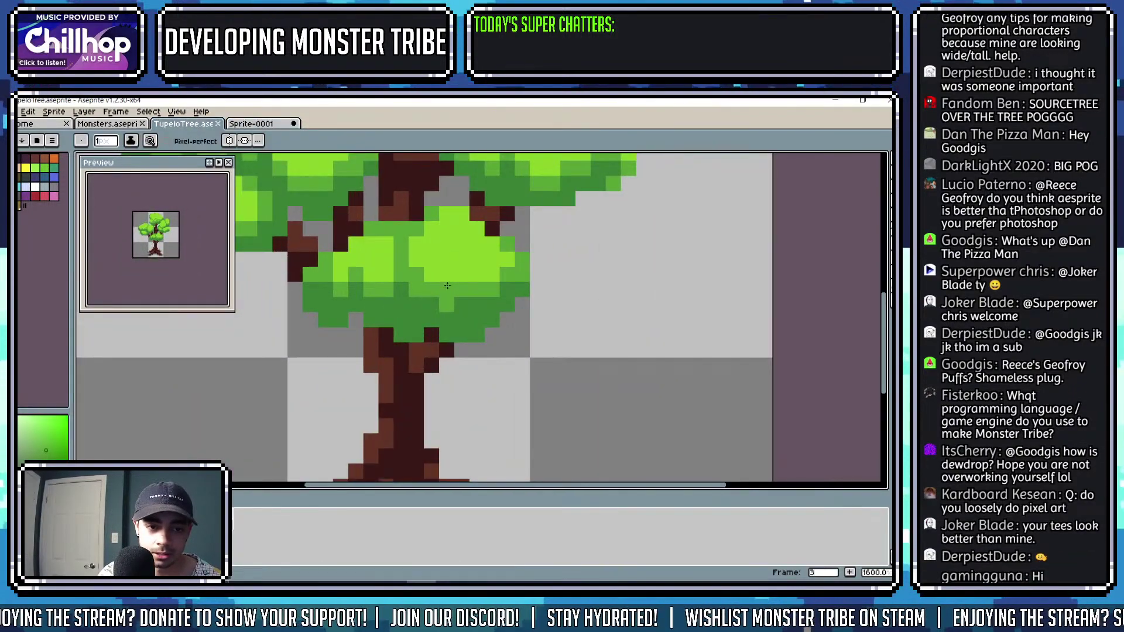
pyautogui.scroll(-3, 546, 329)
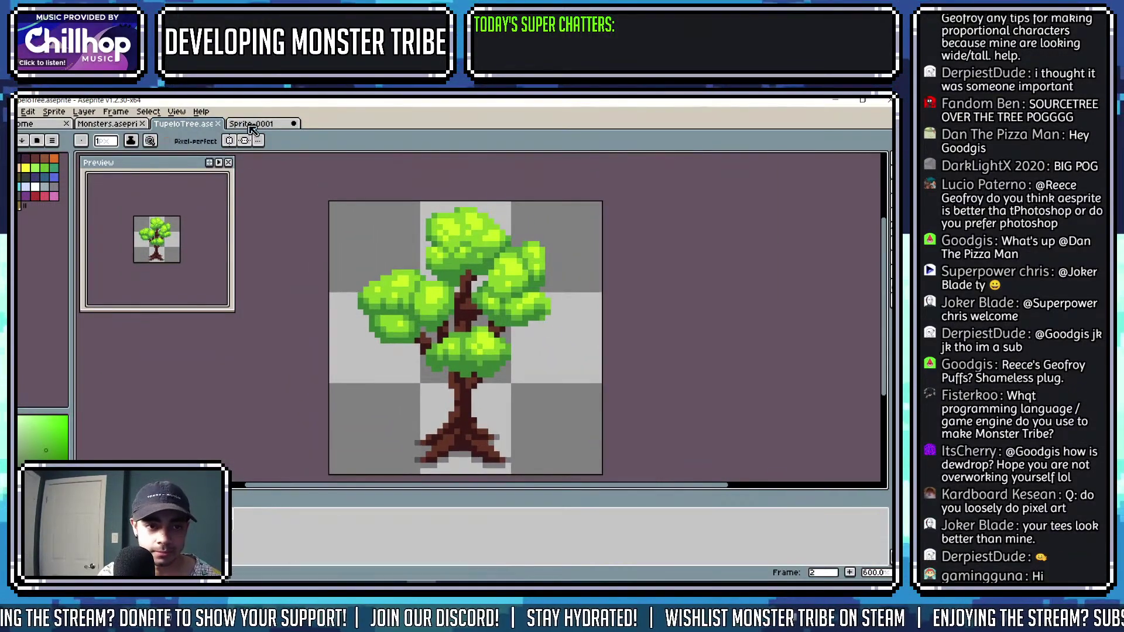
pyautogui.hotkey('ctrl', 'Tab')
pyautogui.press('w')
pyautogui.click(447, 325)
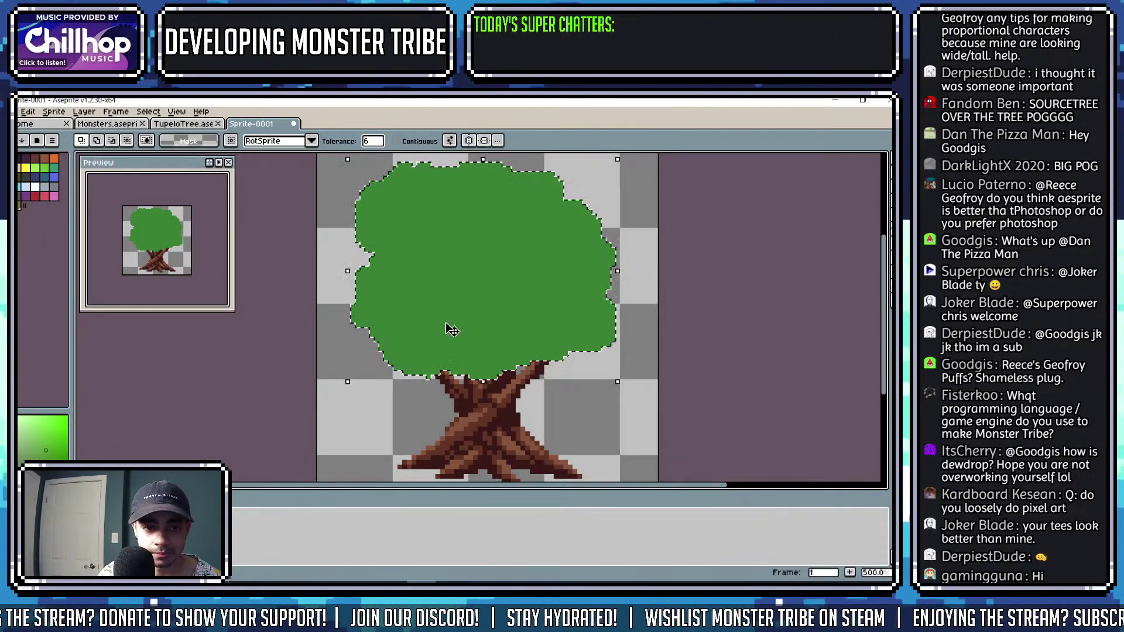
# Paint two mid green leaf clumps within the selection on the crown's lower left and middle left.
pyautogui.press('b')
pyautogui.moveTo(389, 321)
pyautogui.mouseDown()
pyautogui.moveTo(436, 333)
pyautogui.moveTo(475, 323)
pyautogui.mouseUp()
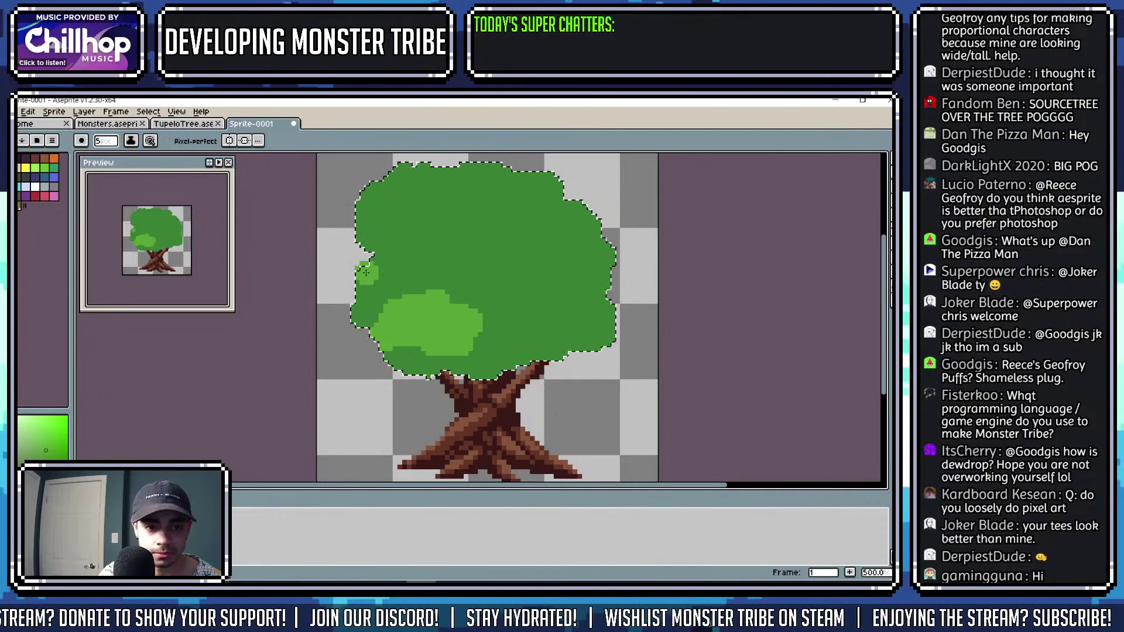
pyautogui.moveTo(372, 274)
pyautogui.mouseDown()
pyautogui.moveTo(417, 252)
pyautogui.moveTo(356, 290)
pyautogui.moveTo(409, 269)
pyautogui.moveTo(455, 270)
pyautogui.mouseUp()
pyautogui.scroll(-1, 480, 264)
pyautogui.scroll(1, 494, 269)
pyautogui.press('v')
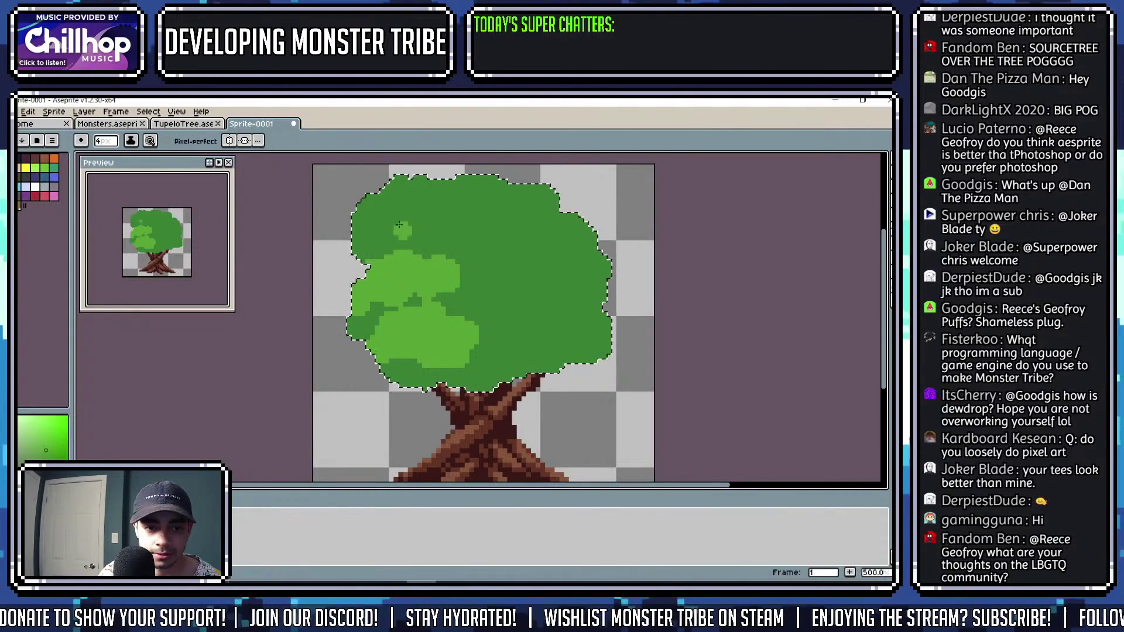
# Paint a broad mid green mass across the crown's top and upper right, plus a rounded clump at the lower right.
pyautogui.moveTo(398, 225)
pyautogui.mouseDown()
pyautogui.moveTo(391, 190)
pyautogui.moveTo(413, 205)
pyautogui.moveTo(441, 188)
pyautogui.moveTo(460, 207)
pyautogui.moveTo(373, 205)
pyautogui.moveTo(427, 224)
pyautogui.moveTo(472, 194)
pyautogui.moveTo(466, 179)
pyautogui.moveTo(529, 197)
pyautogui.mouseUp()
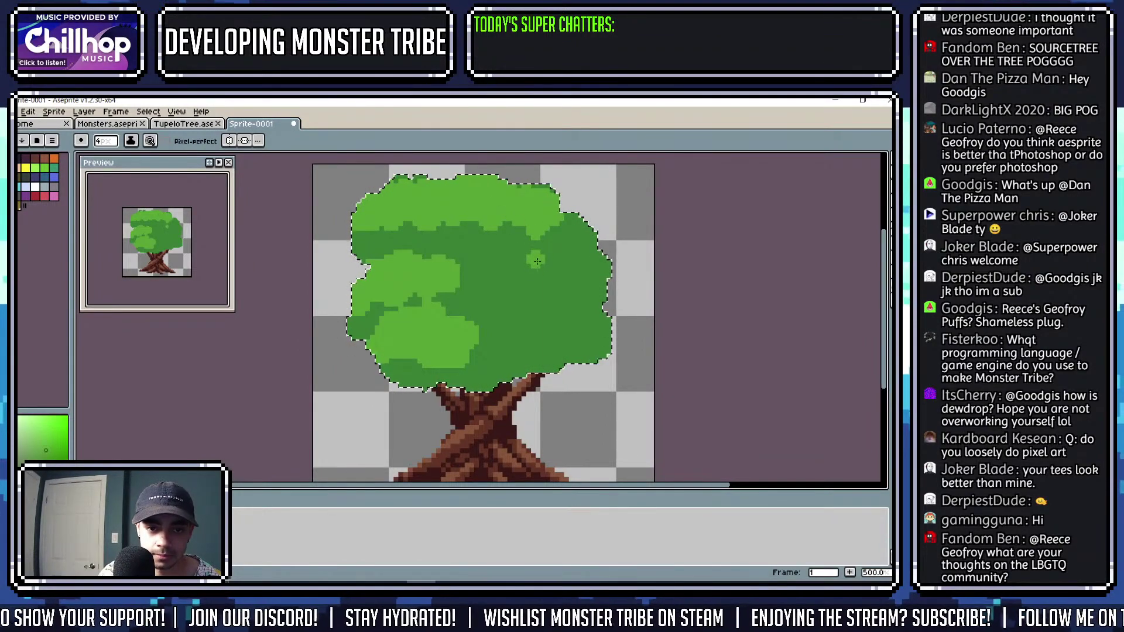
pyautogui.moveTo(502, 235)
pyautogui.mouseDown()
pyautogui.moveTo(560, 251)
pyautogui.moveTo(498, 235)
pyautogui.moveTo(527, 211)
pyautogui.mouseUp()
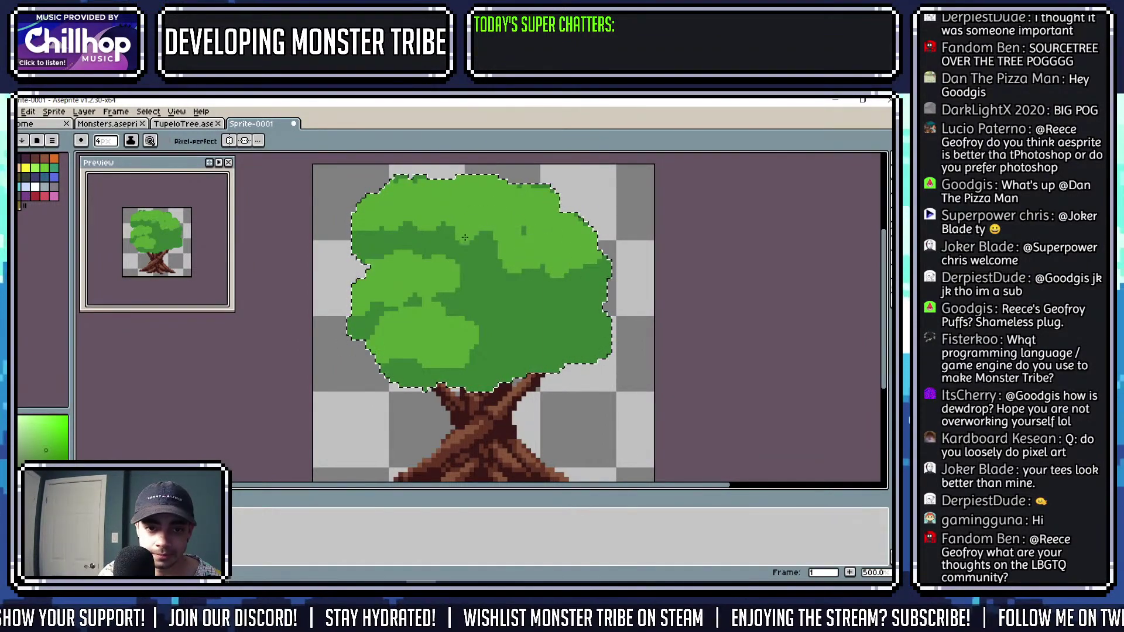
pyautogui.moveTo(539, 313)
pyautogui.mouseDown()
pyautogui.moveTo(562, 327)
pyautogui.moveTo(605, 324)
pyautogui.moveTo(527, 325)
pyautogui.moveTo(507, 343)
pyautogui.moveTo(534, 355)
pyautogui.moveTo(581, 331)
pyautogui.moveTo(560, 310)
pyautogui.mouseUp()
pyautogui.scroll(-2, 528, 310)
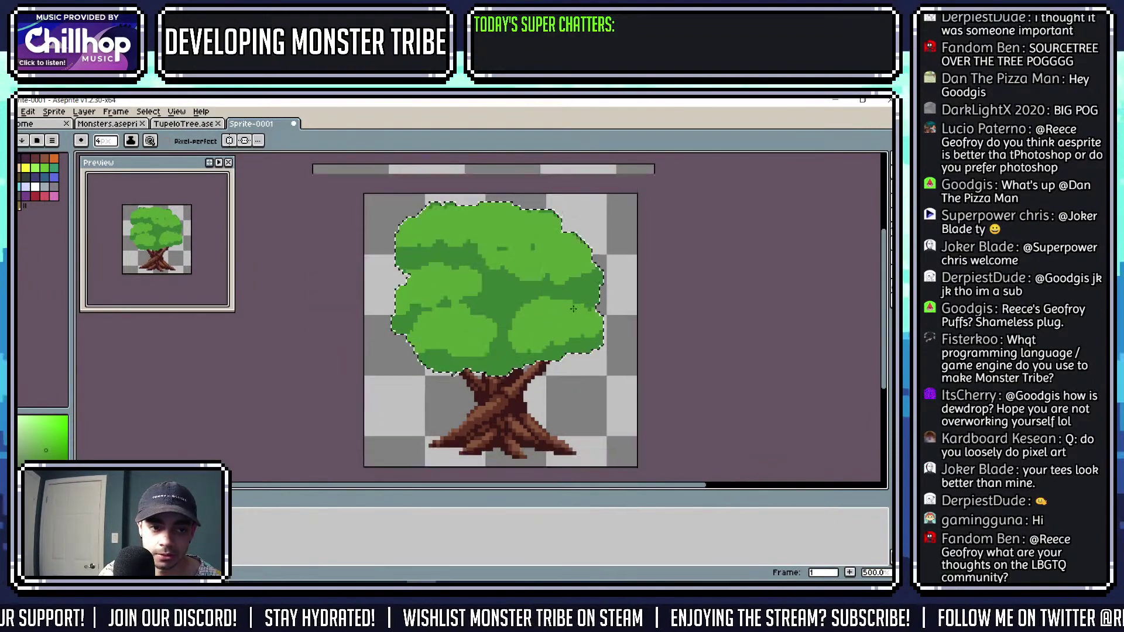
pyautogui.scroll(2, 552, 290)
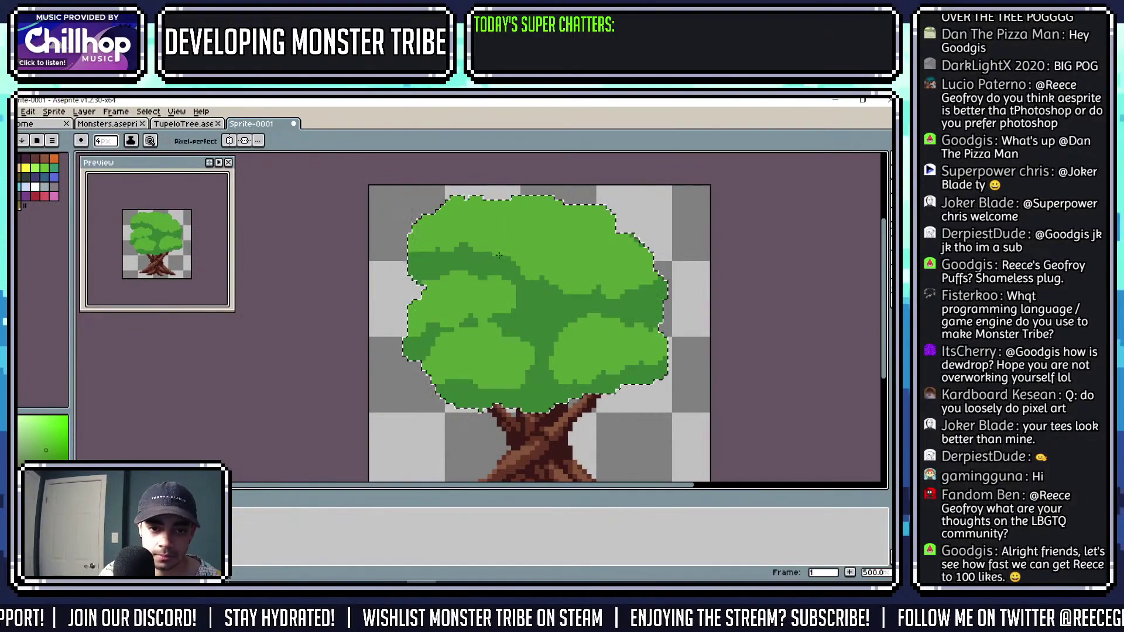
# Undo the last pencil stroke, touch up the upper clump near the crown's right edge, and deselect the crown.
pyautogui.scroll(-2, 581, 250)
pyautogui.hotkey('ctrl', 'z')
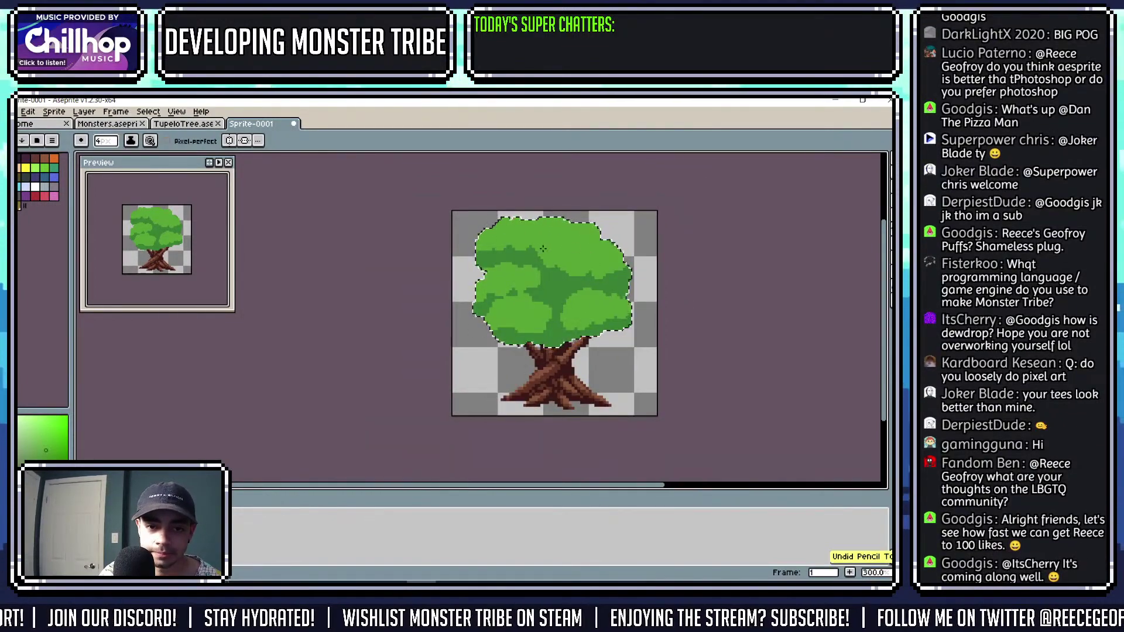
pyautogui.moveTo(652, 266); pyautogui.dragTo(611, 265)
pyautogui.hotkey('ctrl', 'd')
pyautogui.press('m')
pyautogui.scroll(4, 610, 265)
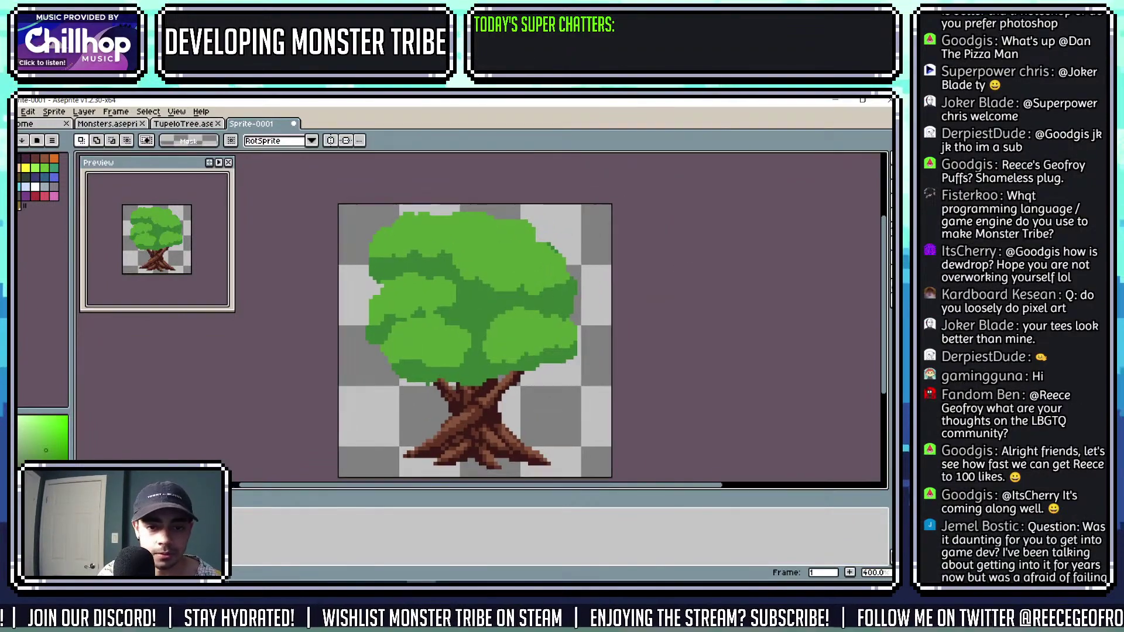
# Reduce the pencil to 1 px and refine the stepped outline of the crown's upper right edge.
pyautogui.press('b')
pyautogui.press('-')
pyautogui.press('-')
pyautogui.press('-')
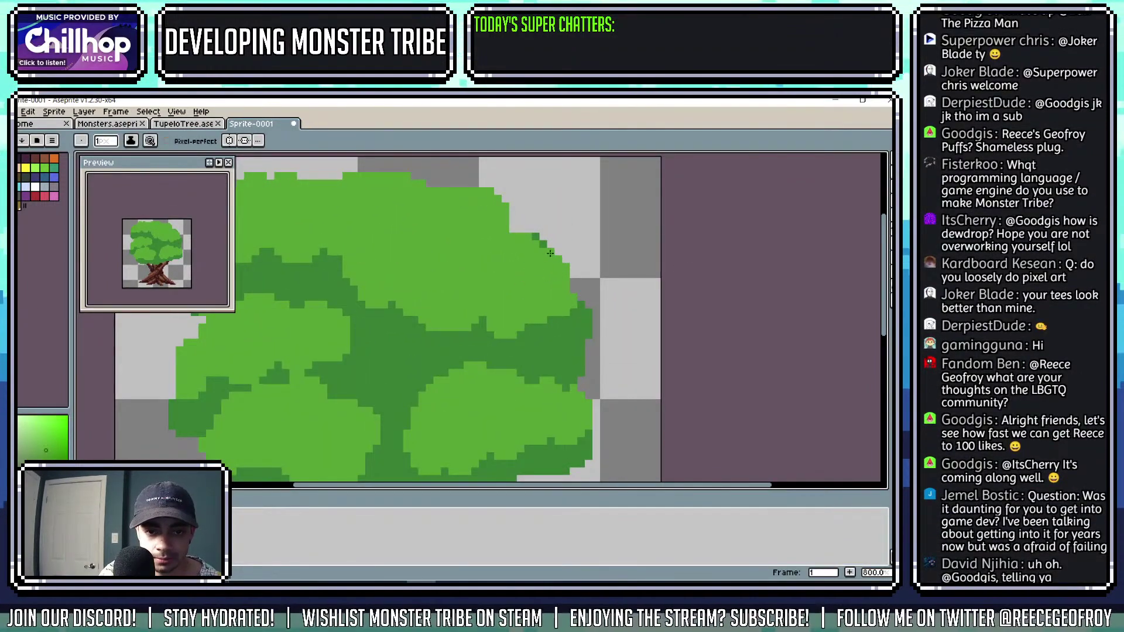
pyautogui.click(536, 236)
pyautogui.scroll(2, 545, 236)
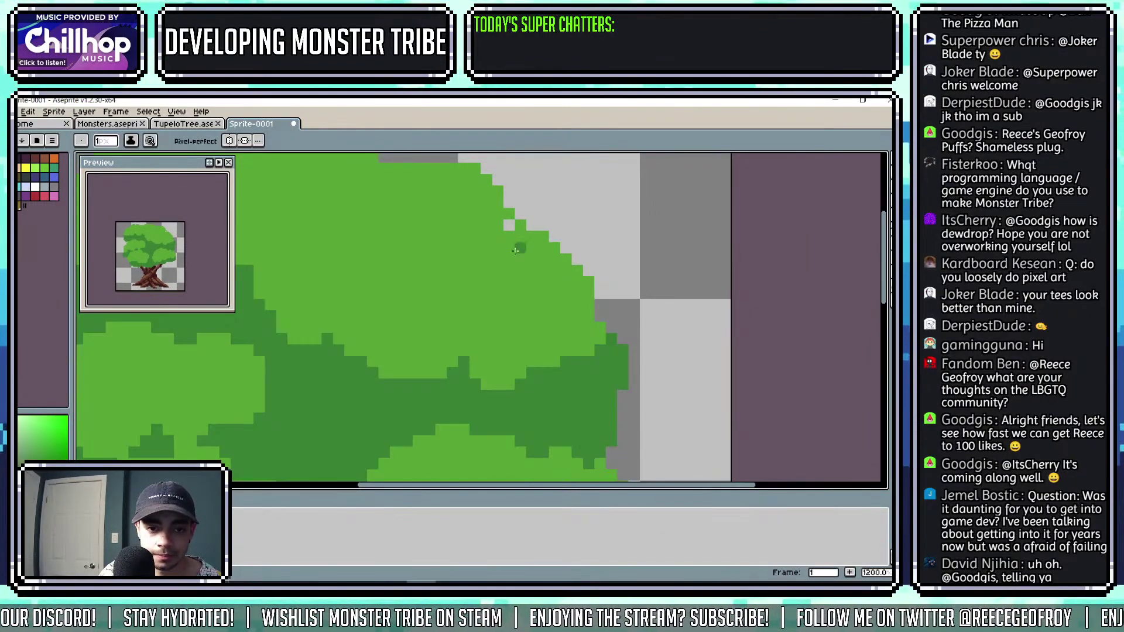
pyautogui.moveTo(514, 229); pyautogui.dragTo(523, 223)
pyautogui.scroll(-4, 524, 225)
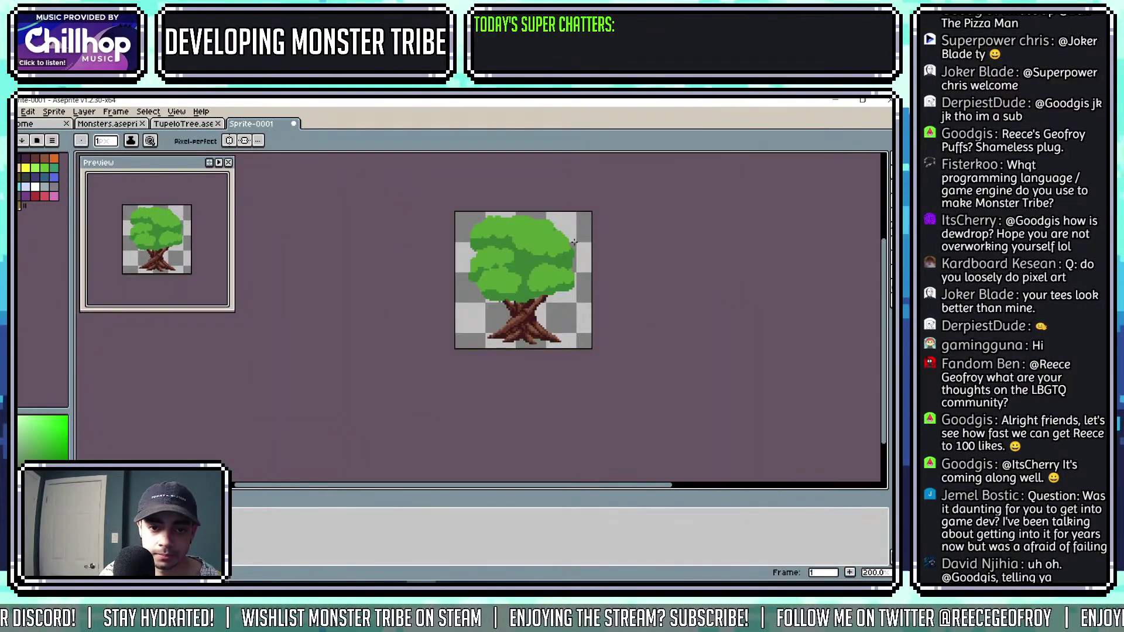
# Separate the middle left and lower left clumps with a thin line of dark green pixels.
pyautogui.scroll(2, 527, 232)
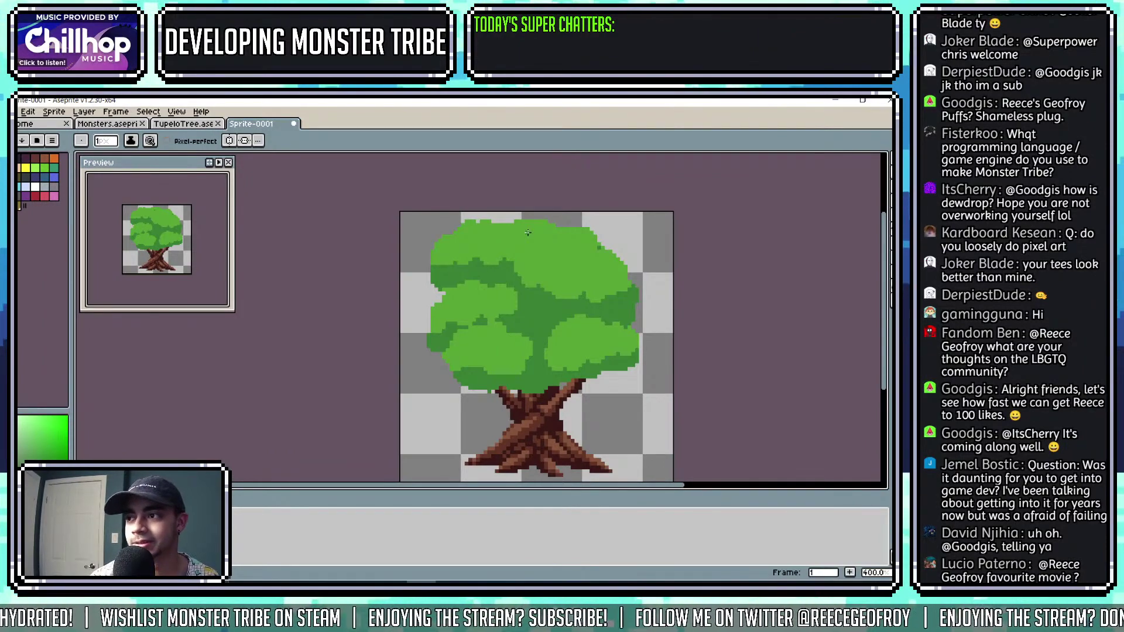
pyautogui.scroll(5, 510, 322)
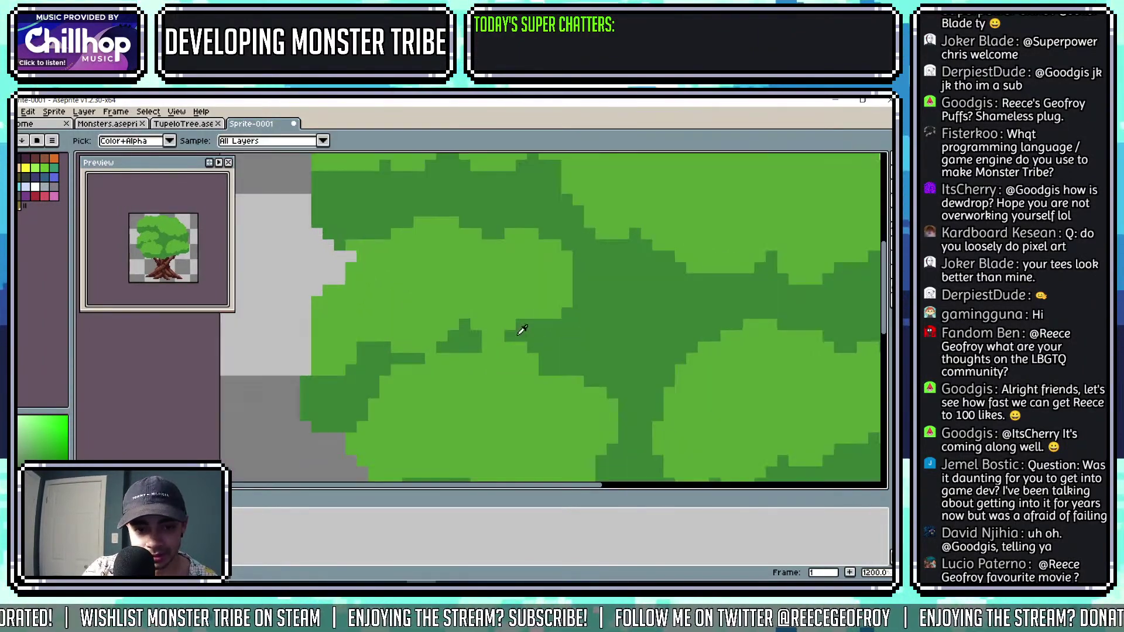
pyautogui.hotkey('ctrl', 'z')
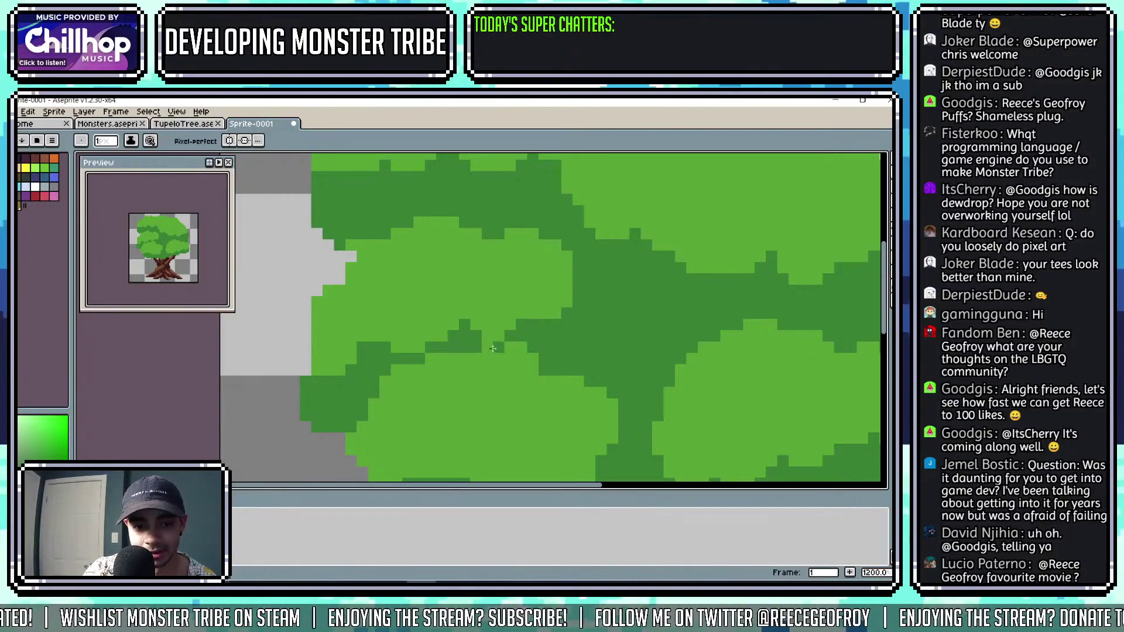
pyautogui.scroll(-2, 514, 347)
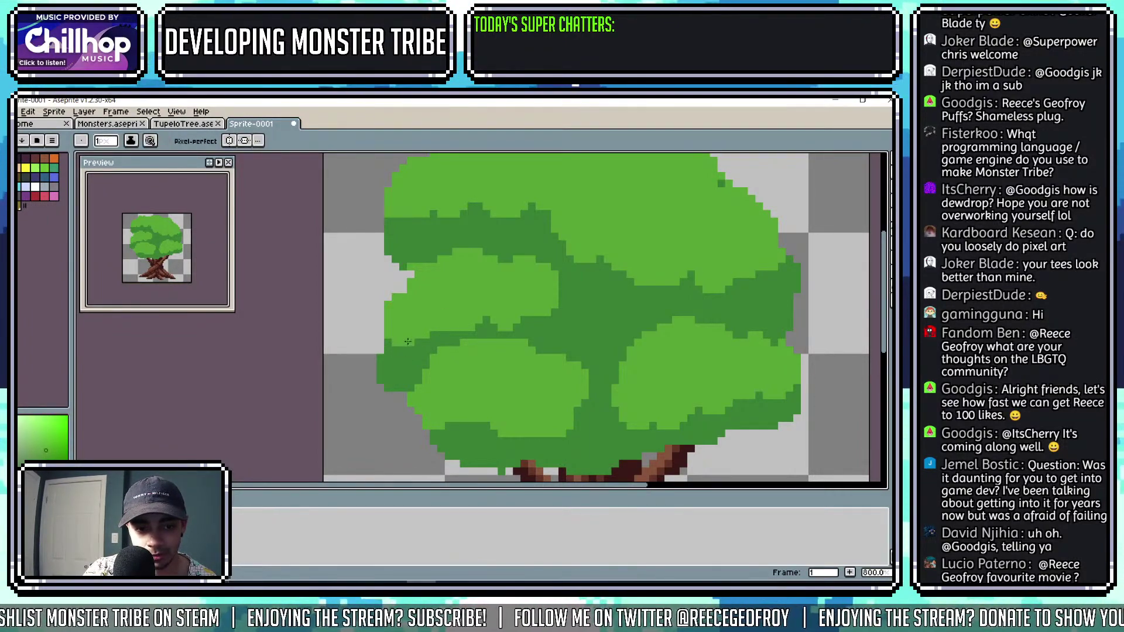
# Add a small mid green leaf clump at the crown's far left edge, beside the lower left clump.
pyautogui.scroll(-1, 440, 331)
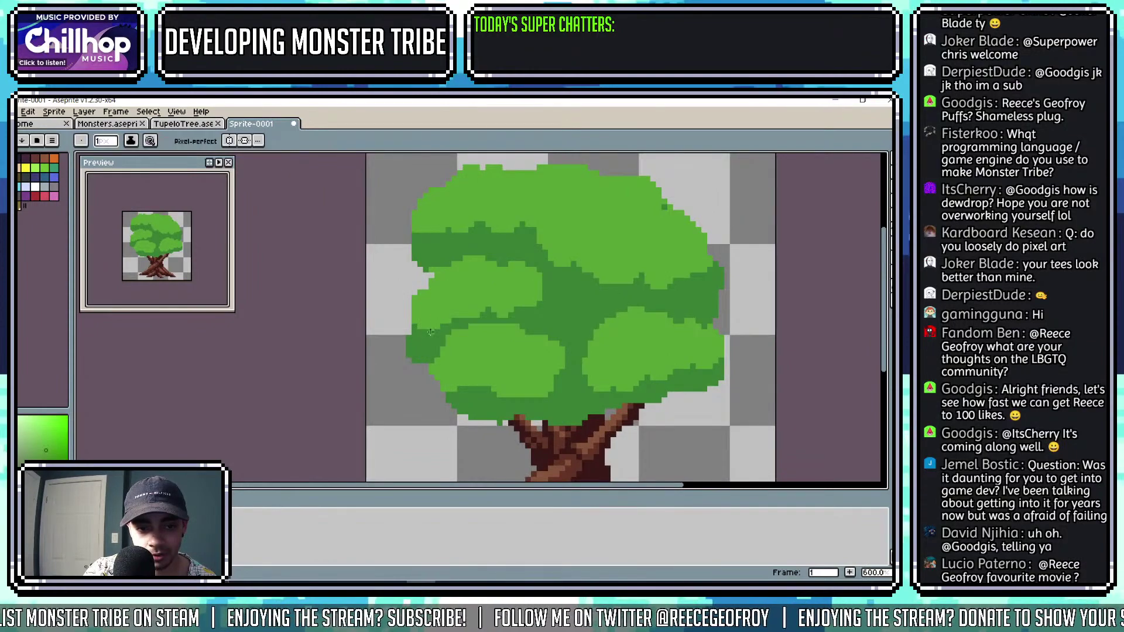
pyautogui.scroll(4, 418, 346)
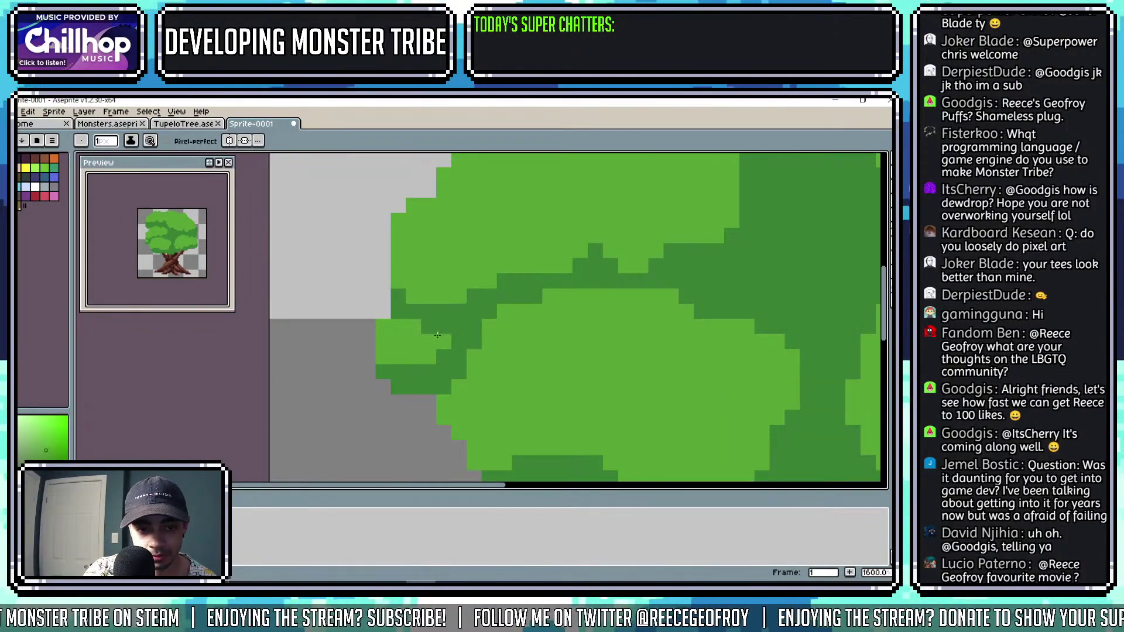
pyautogui.scroll(-4, 427, 332)
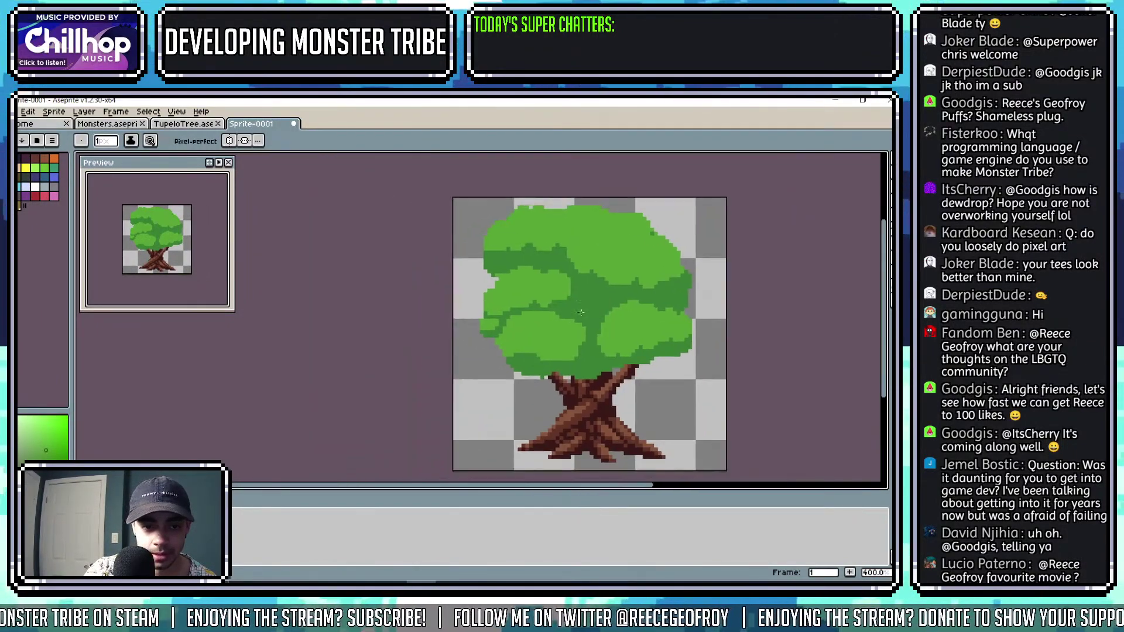
# Paint a small rounded mid green clump in the dark green gap at the crown's centre.
pyautogui.scroll(1, 586, 281)
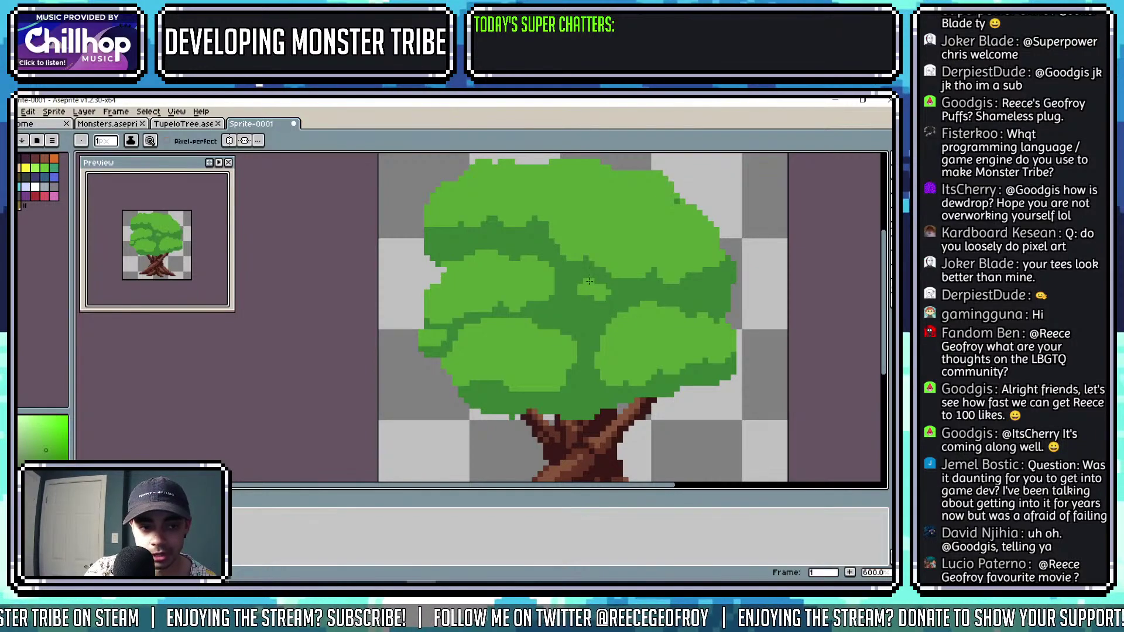
pyautogui.moveTo(571, 283); pyautogui.dragTo(583, 302)
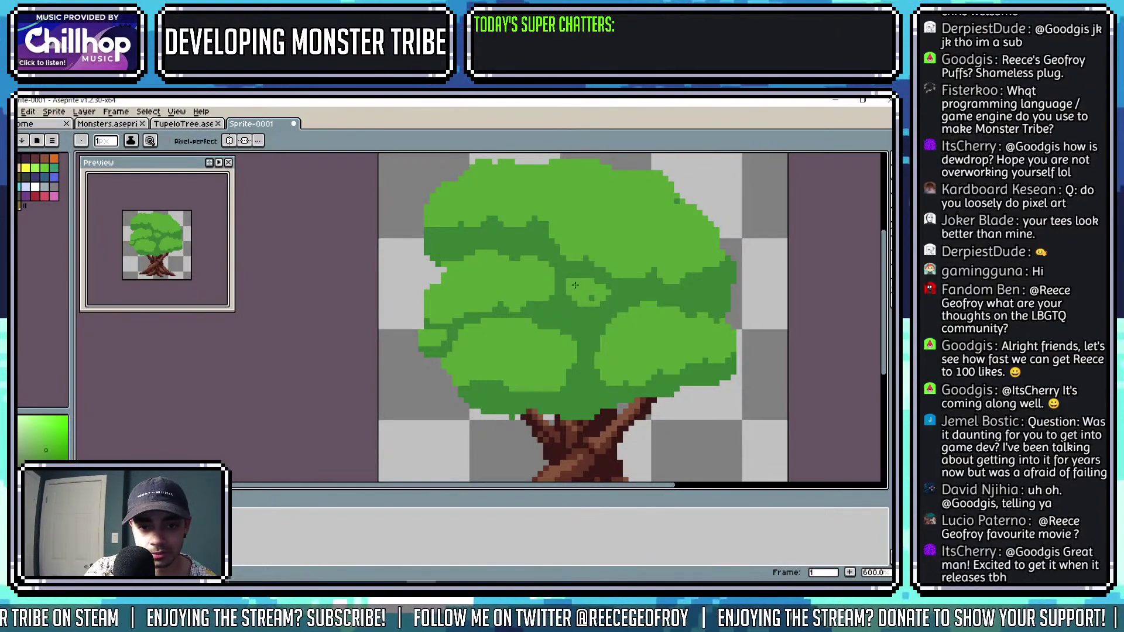
pyautogui.scroll(2, 600, 294)
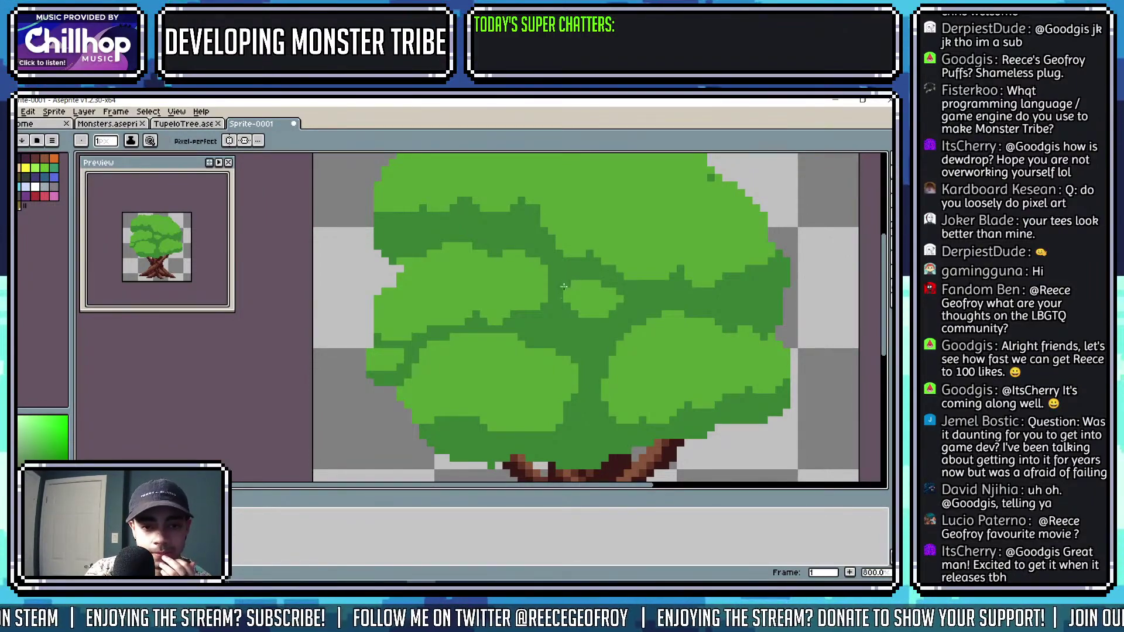
pyautogui.scroll(2, 657, 285)
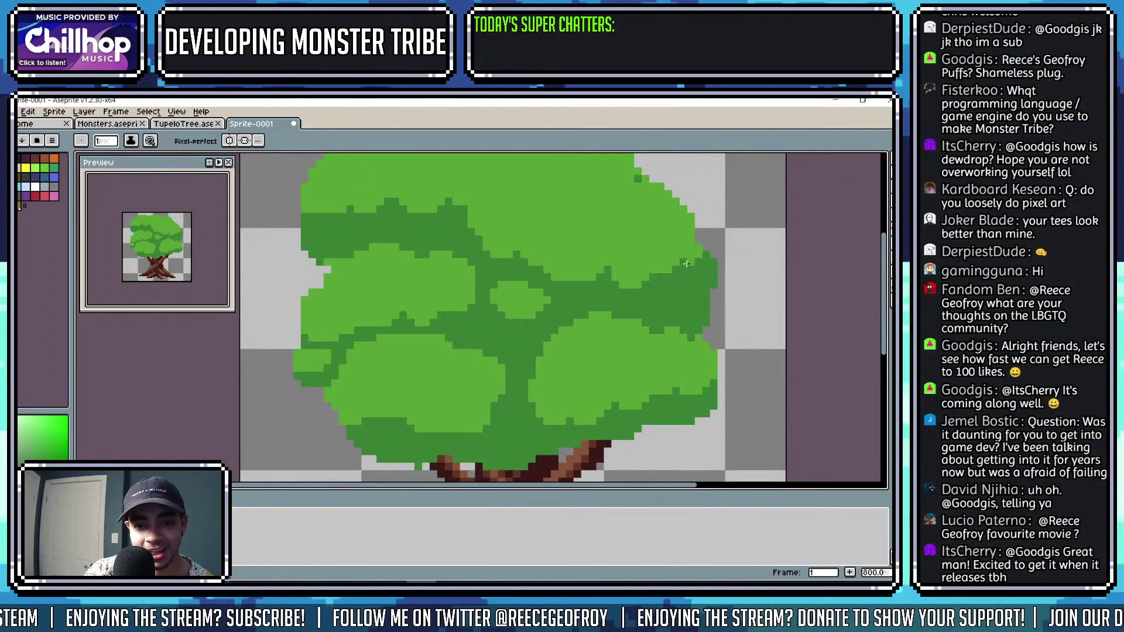
# Extend the upper clump's mid green to the crown's right edge and reshape its lower edge with dark green.
pyautogui.scroll(-3, 668, 298)
pyautogui.scroll(4, 650, 270)
pyautogui.press('i')
pyautogui.click(646, 286)
pyautogui.press('b')
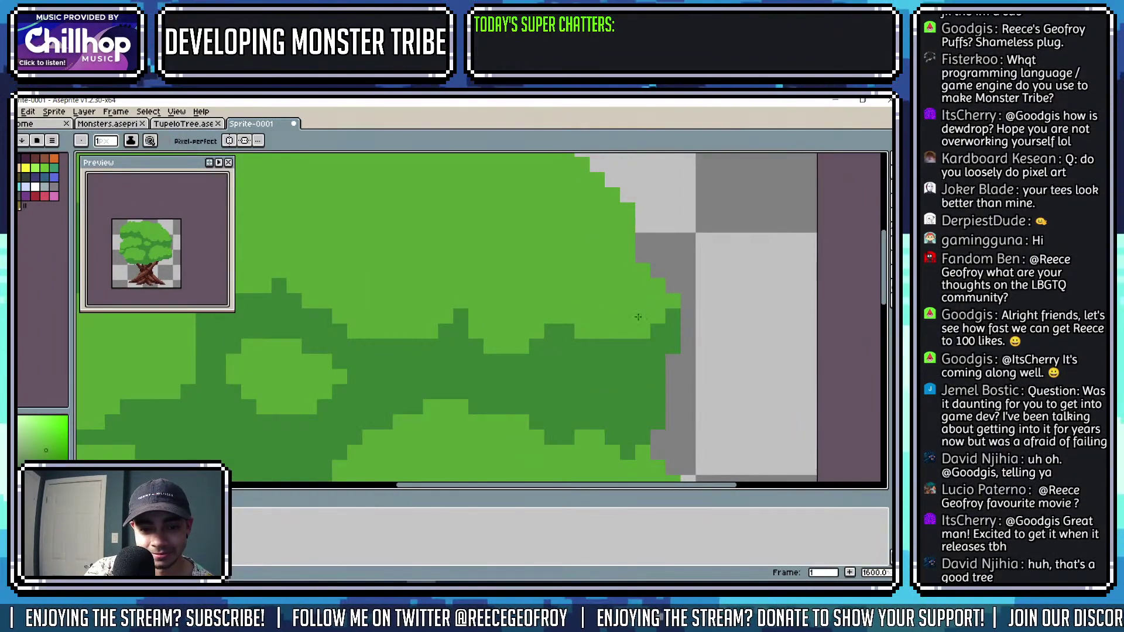
pyautogui.scroll(-1, 632, 318)
pyautogui.scroll(1, 598, 324)
pyautogui.moveTo(613, 346); pyautogui.dragTo(587, 333)
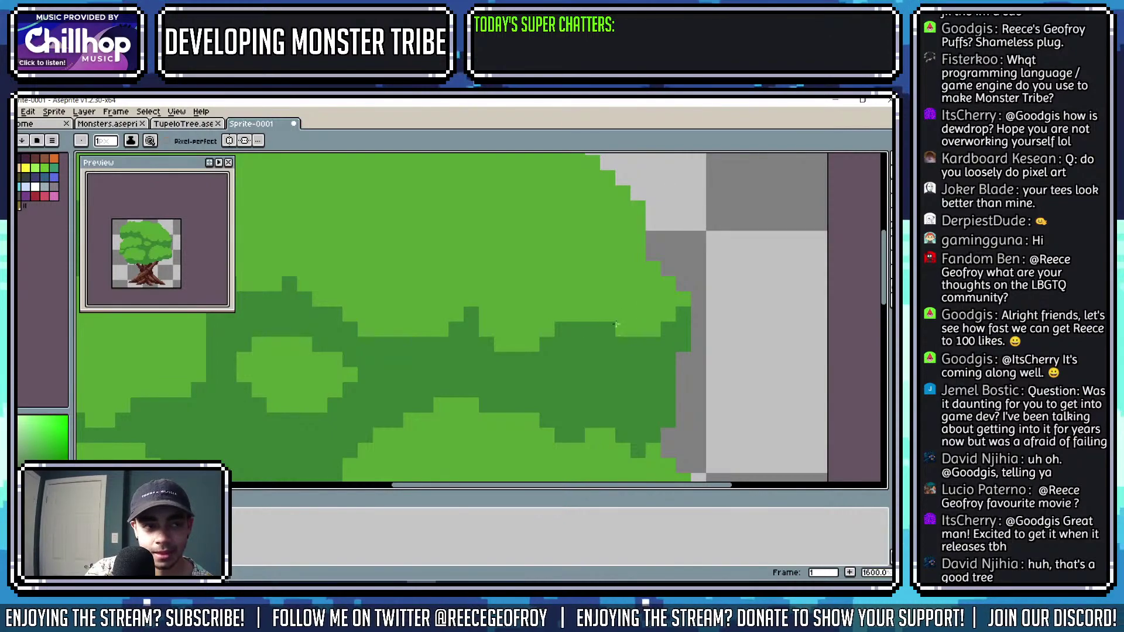
pyautogui.scroll(-6, 615, 324)
pyautogui.scroll(2, 552, 249)
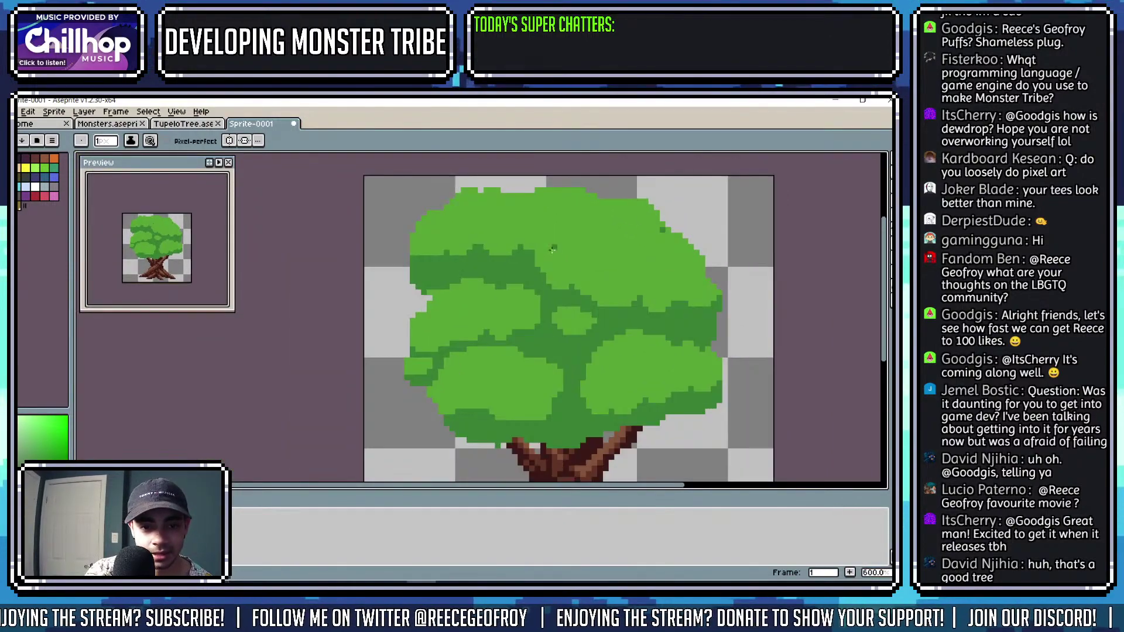
# Select all the mid green clumps on the crown with the Magic Wand and return to the pencil.
pyautogui.scroll(-2, 550, 237)
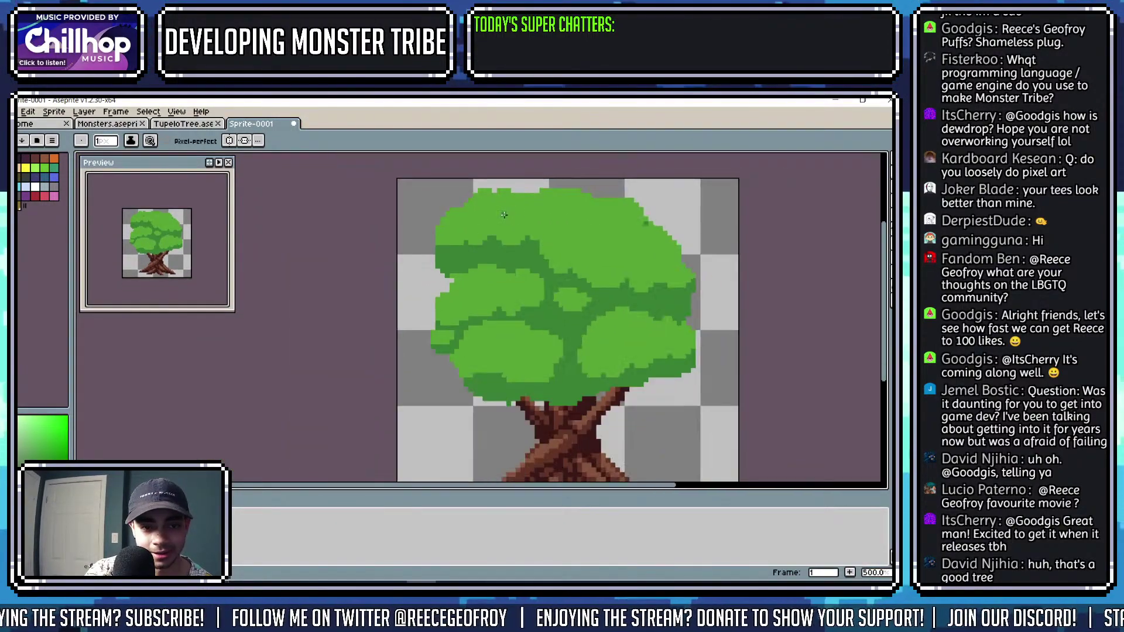
pyautogui.press('w')
pyautogui.scroll(3, 455, 238)
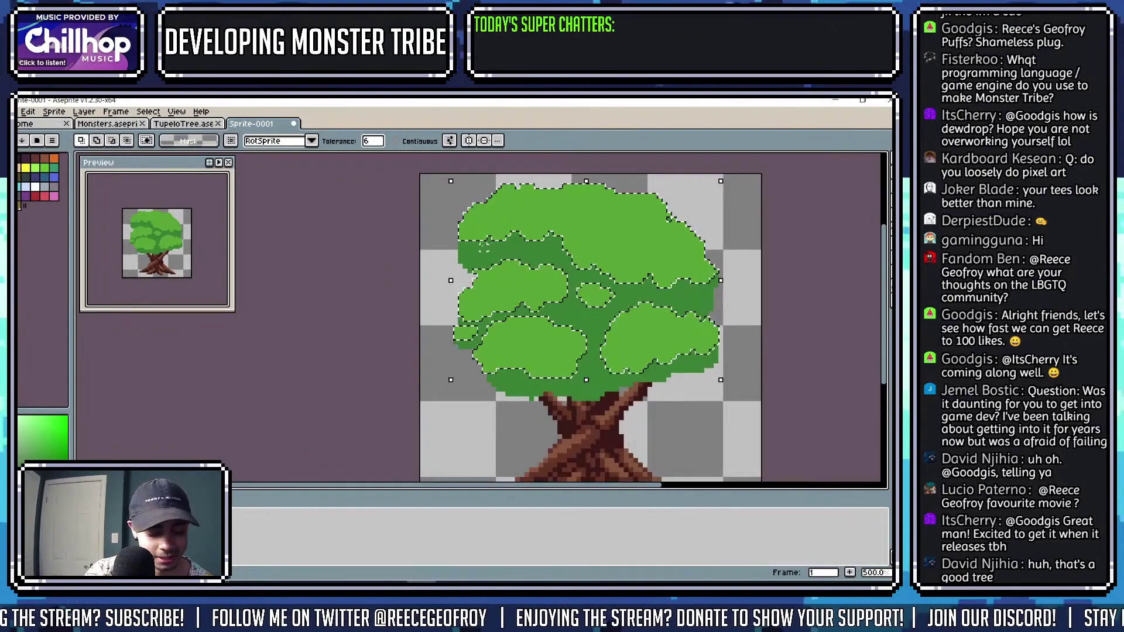
pyautogui.press('b')
pyautogui.scroll(-3, 452, 234)
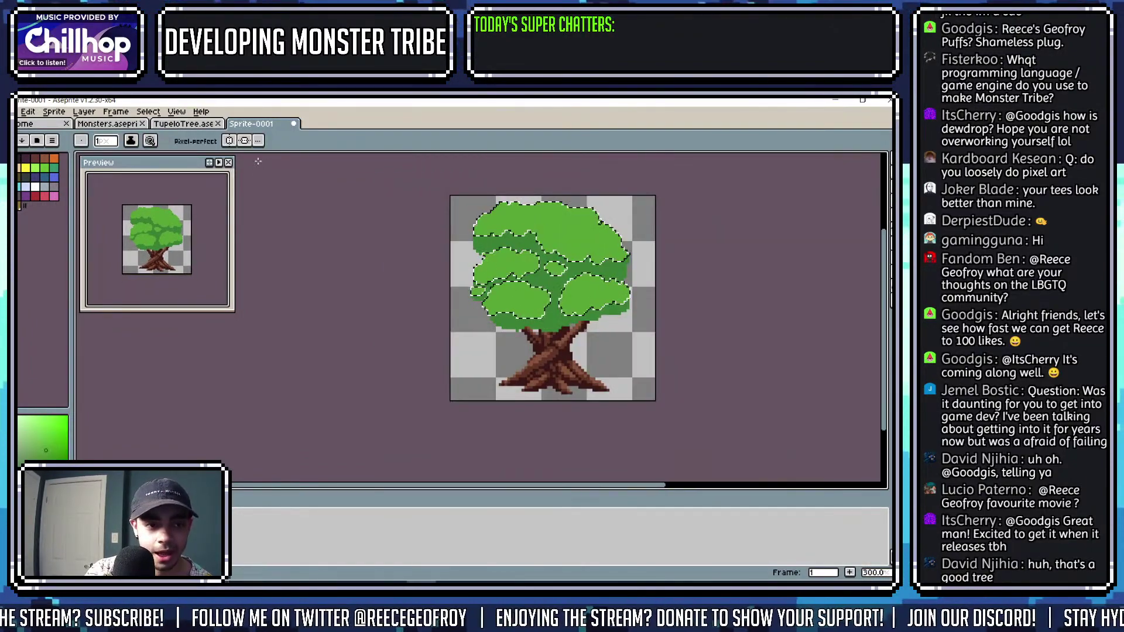
# Sample the light green from the TupeloTree sprite and highlight the crown's upper left clump and small centre clump with it.
pyautogui.click(189, 124)
pyautogui.hotkey('ctrl', 'Tab')
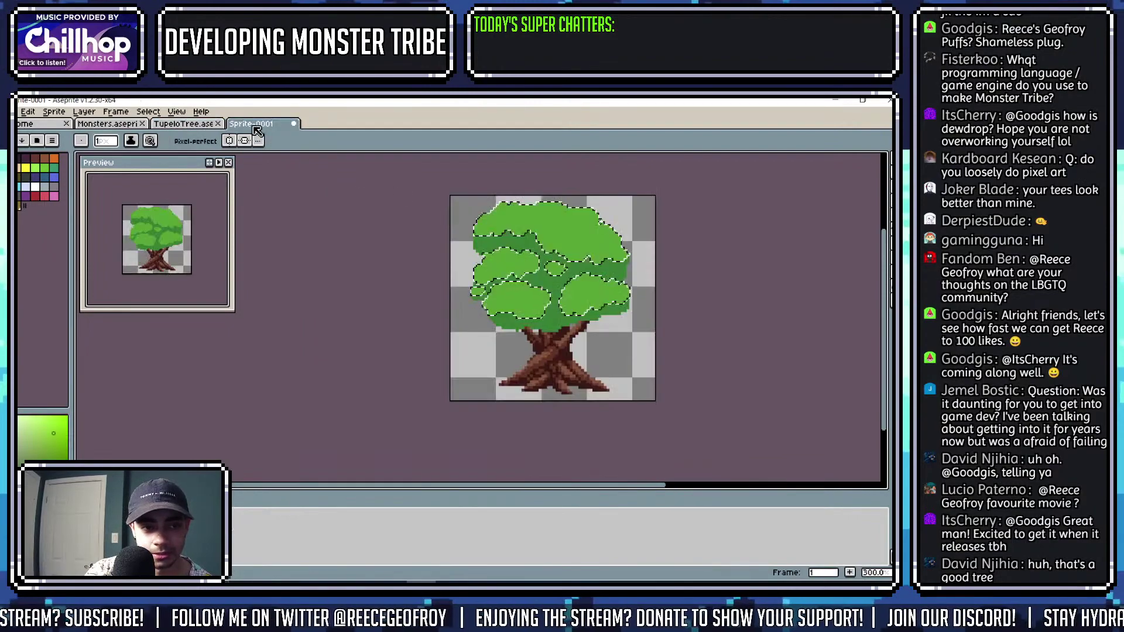
pyautogui.scroll(2, 499, 259)
pyautogui.press('+')
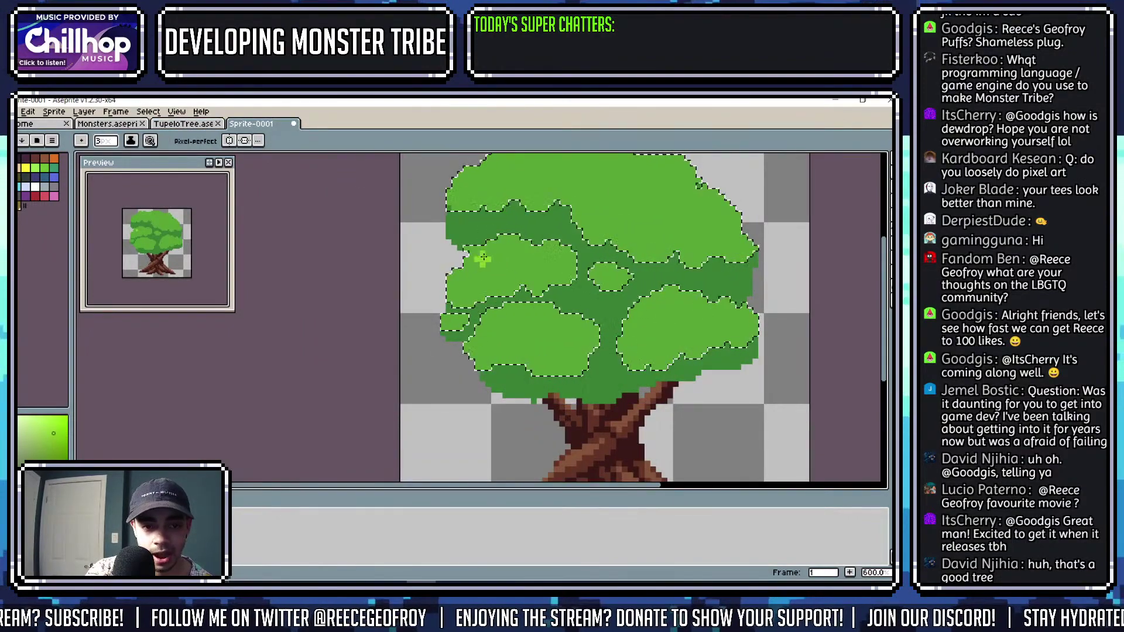
pyautogui.press('-')
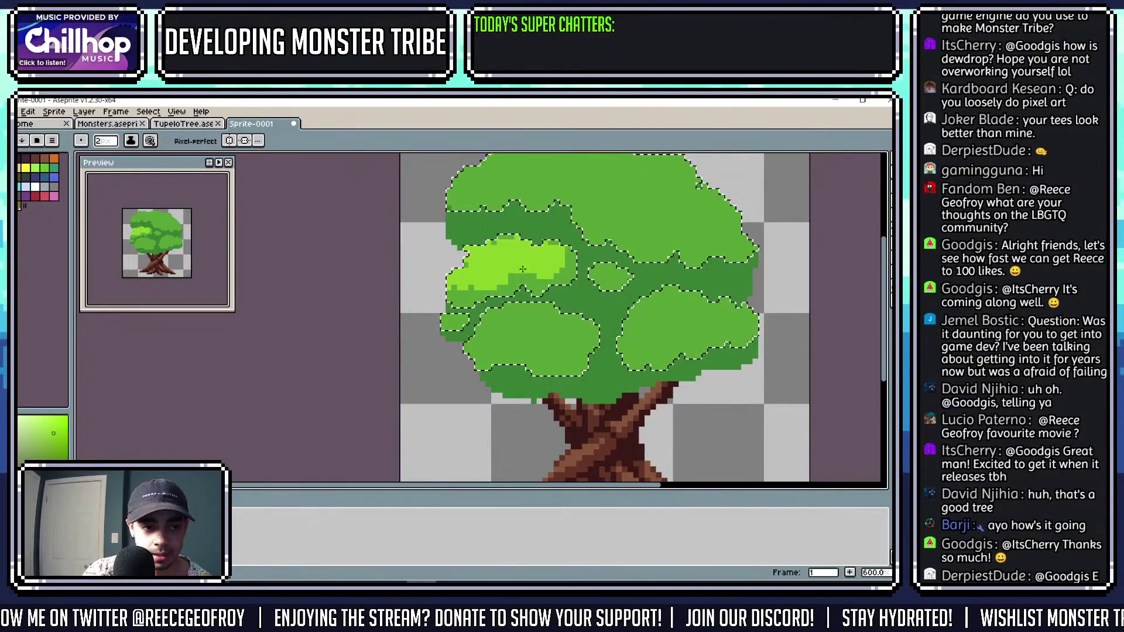
pyautogui.scroll(3, 579, 270)
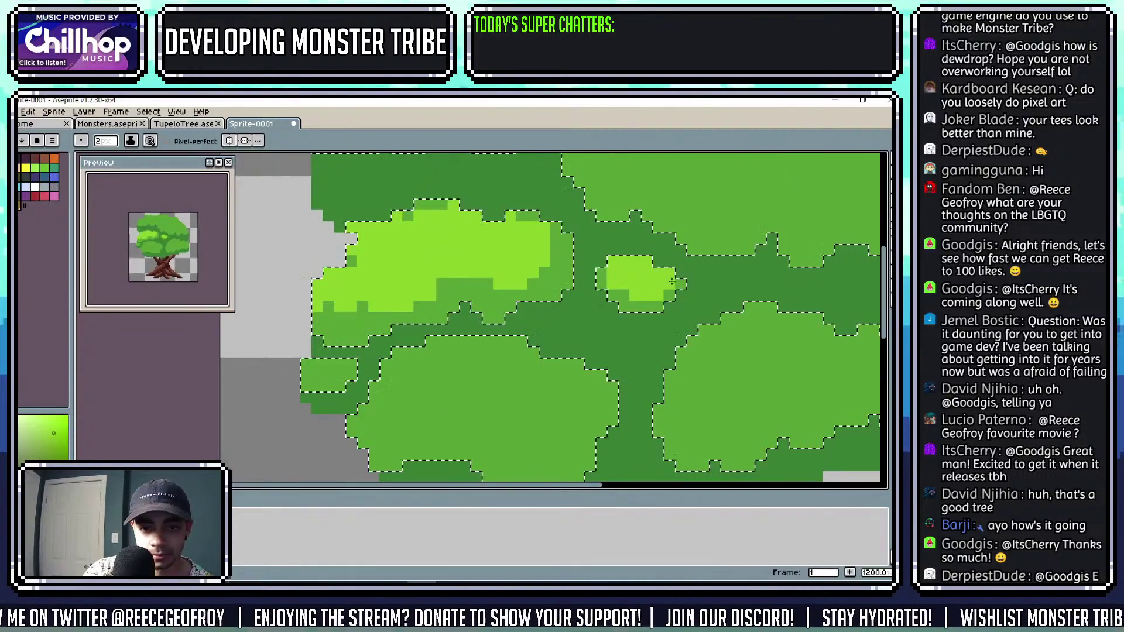
# Try to cover the lower right clump with one continuous light green highlight.
pyautogui.moveTo(672, 282); pyautogui.dragTo(537, 259)
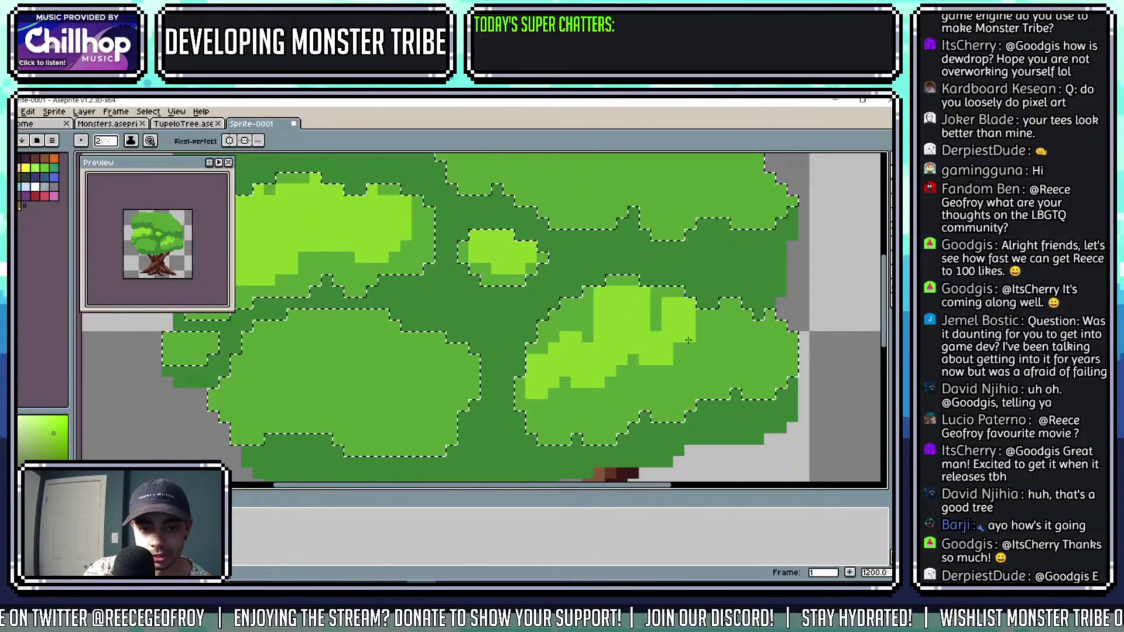
pyautogui.moveTo(689, 340)
pyautogui.mouseDown()
pyautogui.moveTo(794, 337)
pyautogui.moveTo(718, 364)
pyautogui.moveTo(633, 349)
pyautogui.moveTo(636, 364)
pyautogui.moveTo(559, 342)
pyautogui.moveTo(632, 339)
pyautogui.mouseUp()
pyautogui.moveTo(678, 295)
pyautogui.mouseDown()
pyautogui.moveTo(757, 312)
pyautogui.moveTo(757, 381)
pyautogui.moveTo(717, 371)
pyautogui.moveTo(668, 387)
pyautogui.moveTo(582, 382)
pyautogui.moveTo(599, 396)
pyautogui.moveTo(583, 394)
pyautogui.moveTo(585, 406)
pyautogui.moveTo(556, 396)
pyautogui.moveTo(571, 412)
pyautogui.moveTo(606, 408)
pyautogui.moveTo(633, 383)
pyautogui.moveTo(717, 382)
pyautogui.mouseUp()
pyautogui.scroll(-5, 635, 304)
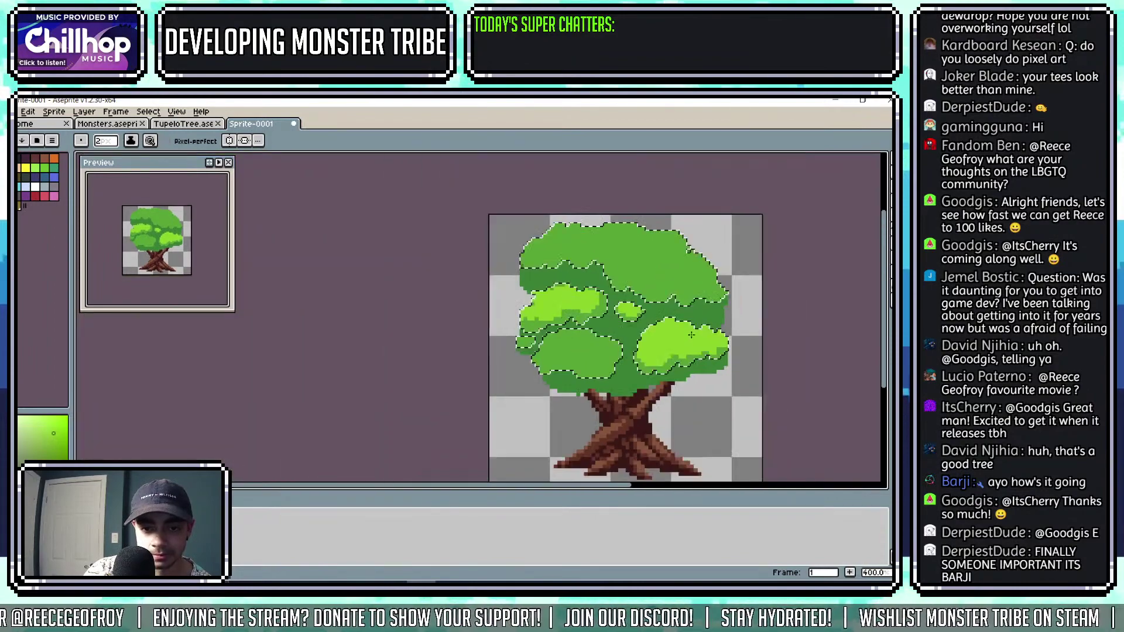
pyautogui.press('m')
pyautogui.scroll(-2, 635, 304)
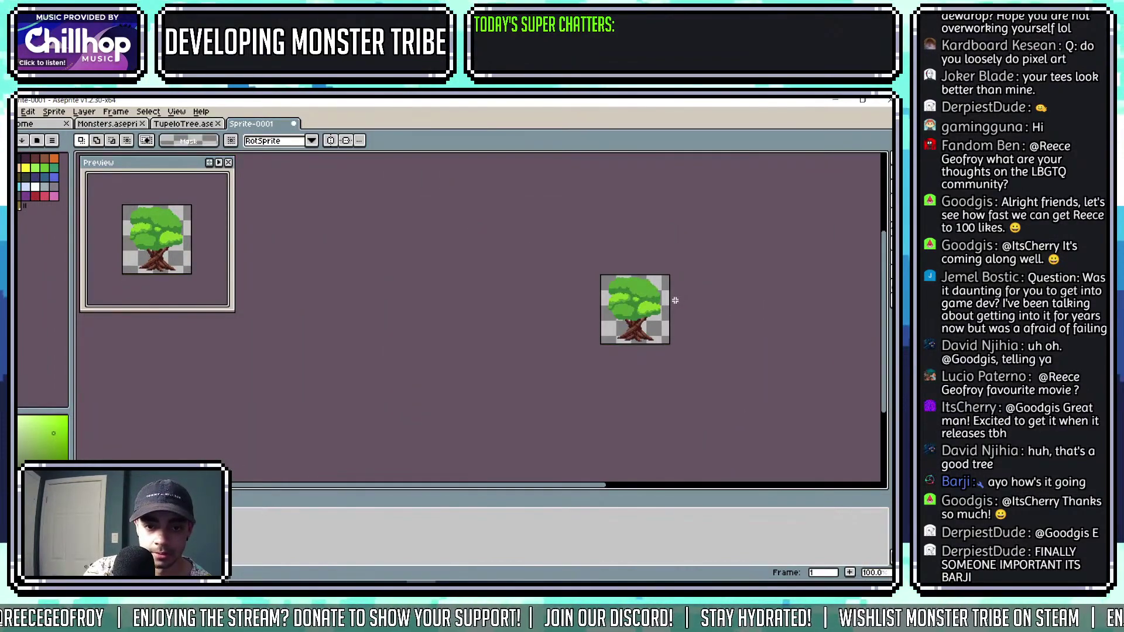
pyautogui.scroll(4, 642, 321)
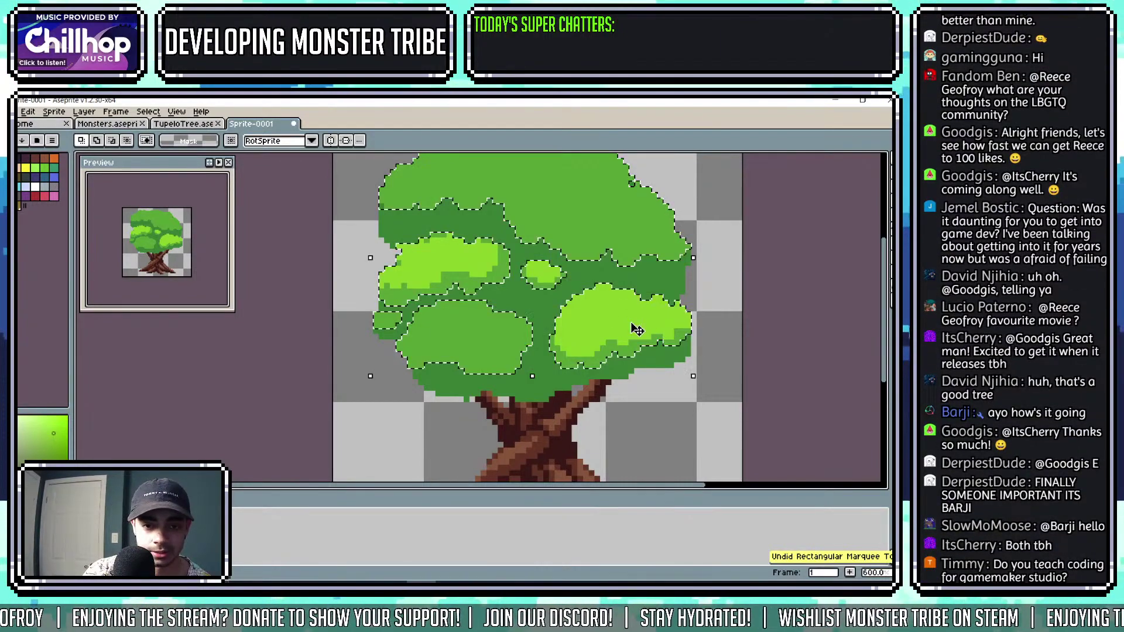
pyautogui.hotkey('ctrl', 'z')
# Outline two separate light green highlights on the lower right clump, a large one and a smaller one at the crown's edge.
pyautogui.press('b')
pyautogui.scroll(3, 638, 330)
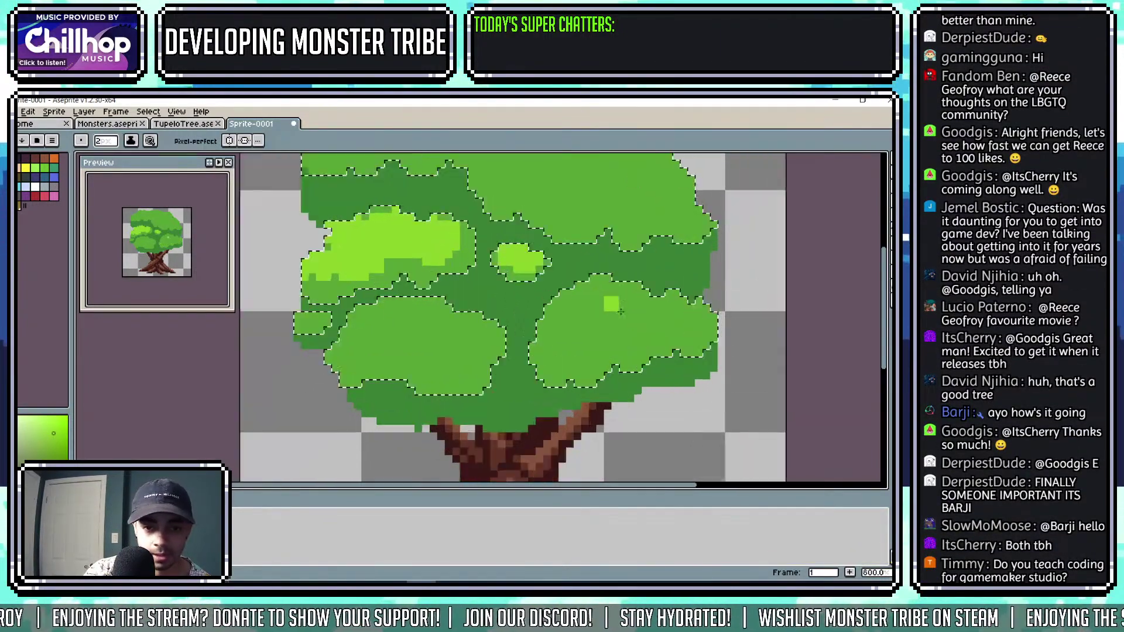
pyautogui.moveTo(650, 336); pyautogui.dragTo(562, 374)
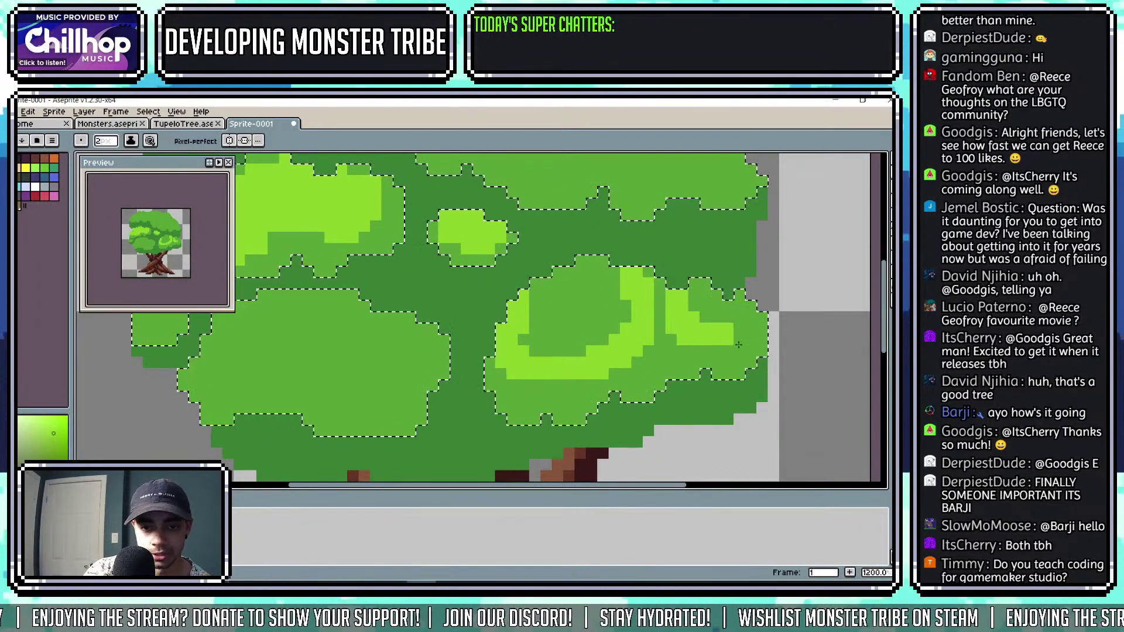
pyautogui.moveTo(739, 345); pyautogui.dragTo(756, 312)
# Fill both highlight outlines on the lower right clump with light green, limiting the Paint Bucket to contiguous pixels.
pyautogui.press('g')
pyautogui.click(572, 294)
pyautogui.hotkey('ctrl', 'z')
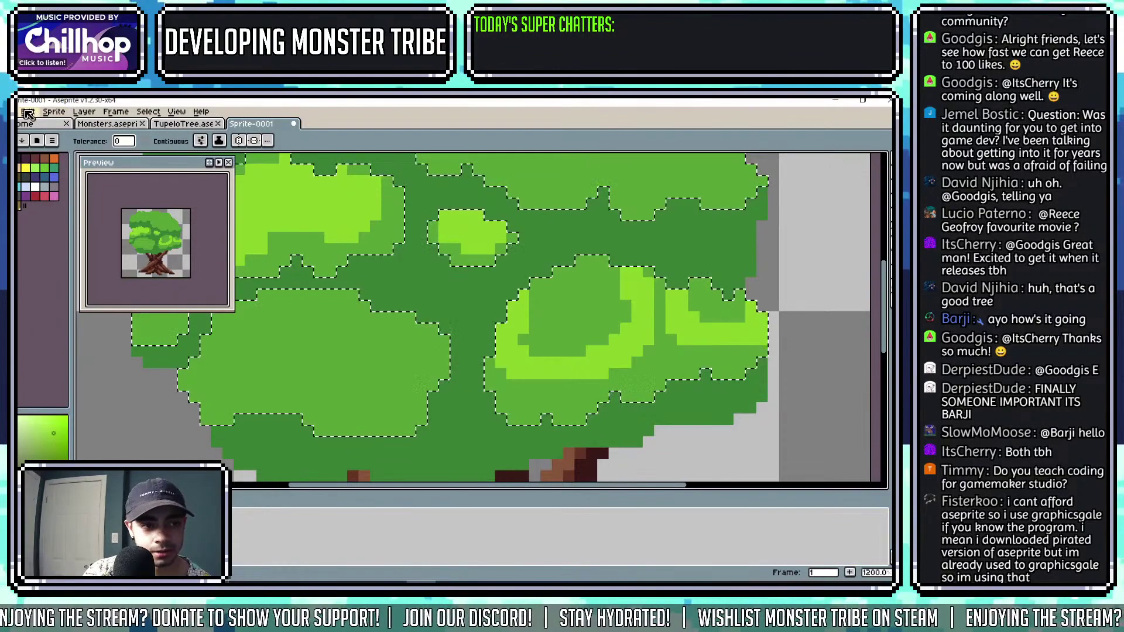
pyautogui.click(159, 144)
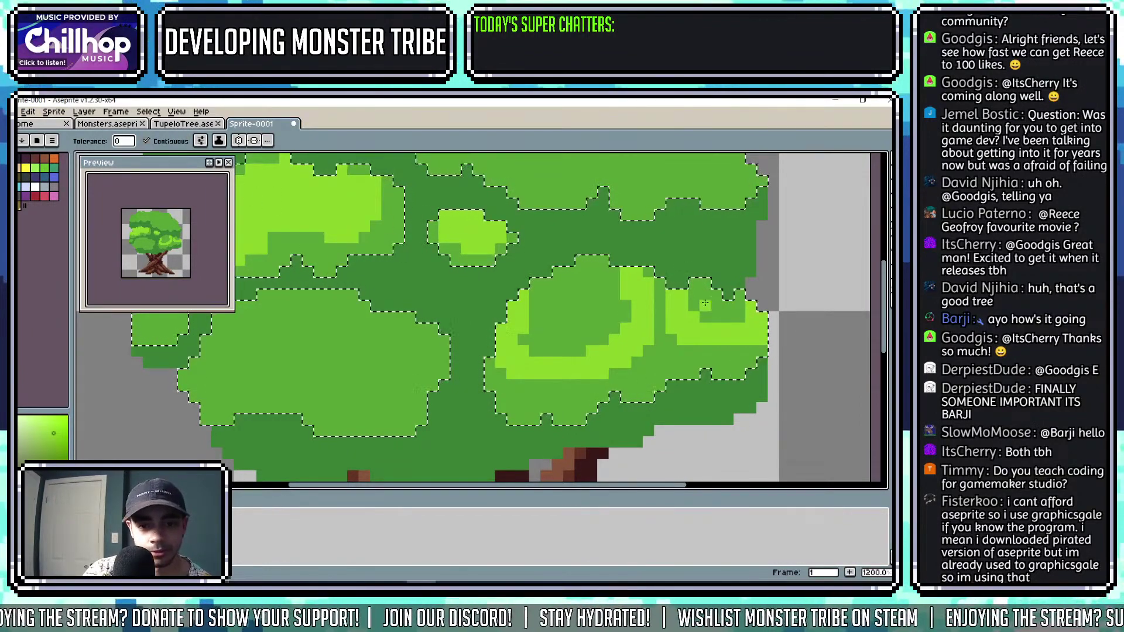
pyautogui.scroll(-6, 686, 310)
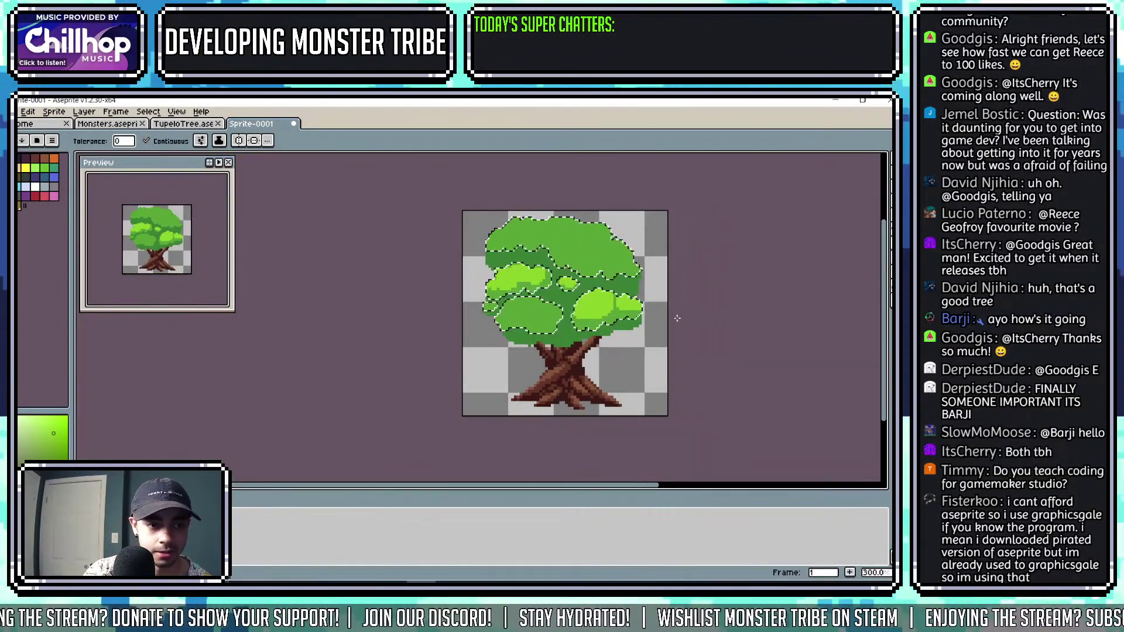
# Sample the mid green and trim the facing edges of the two lower right highlights with a 1-pixel pencil.
pyautogui.scroll(4, 678, 318)
pyautogui.press('i')
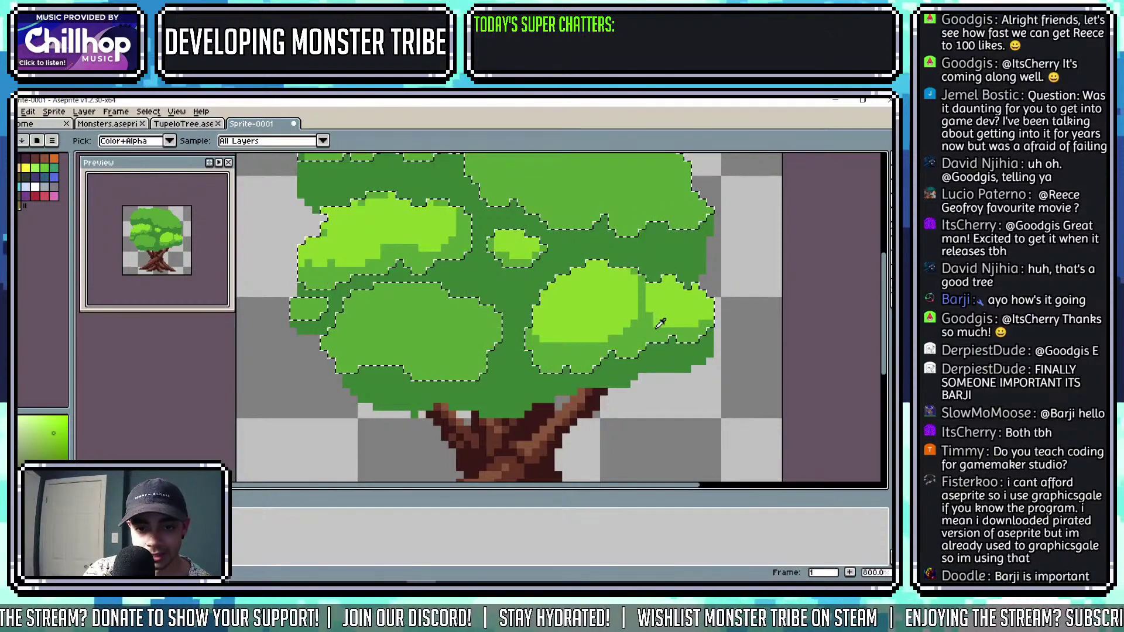
pyautogui.press('b')
pyautogui.keyDown('alt'); pyautogui.click(651, 327); pyautogui.keyUp('alt')
pyautogui.scroll(-2, 654, 328)
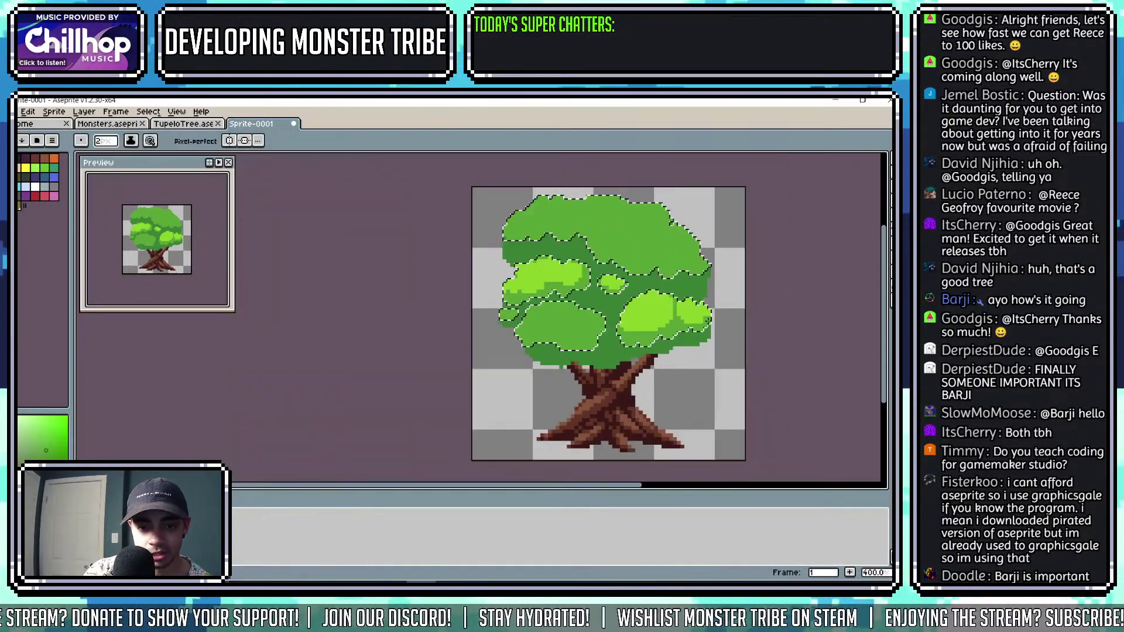
pyautogui.scroll(4, 644, 311)
pyautogui.press('i')
pyautogui.press('b')
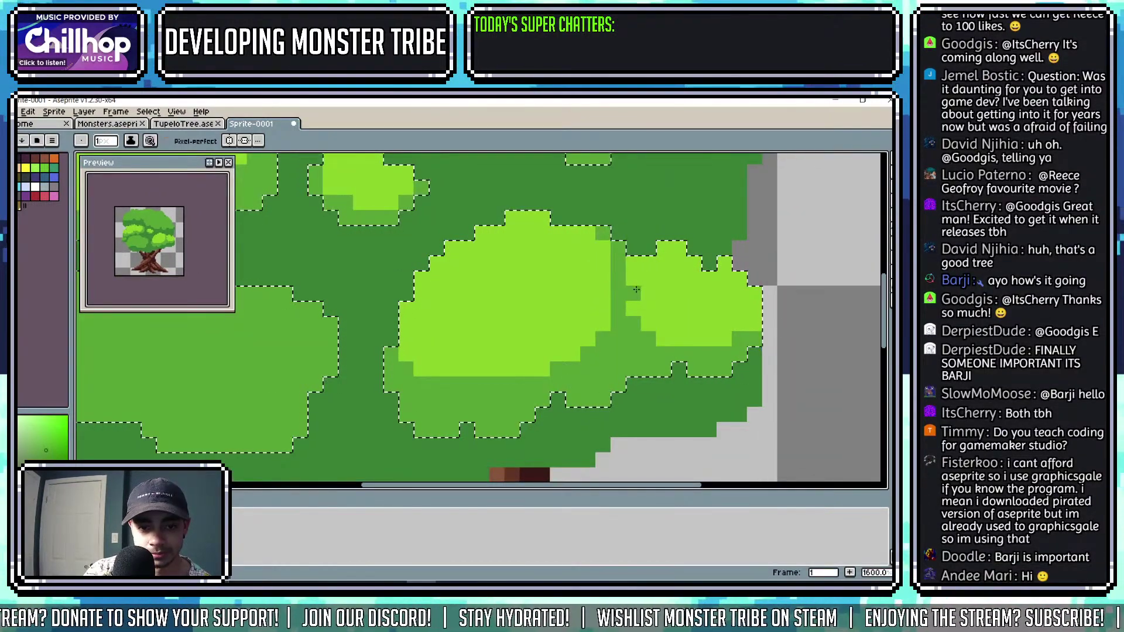
pyautogui.click(587, 262)
pyautogui.scroll(-1, 587, 257)
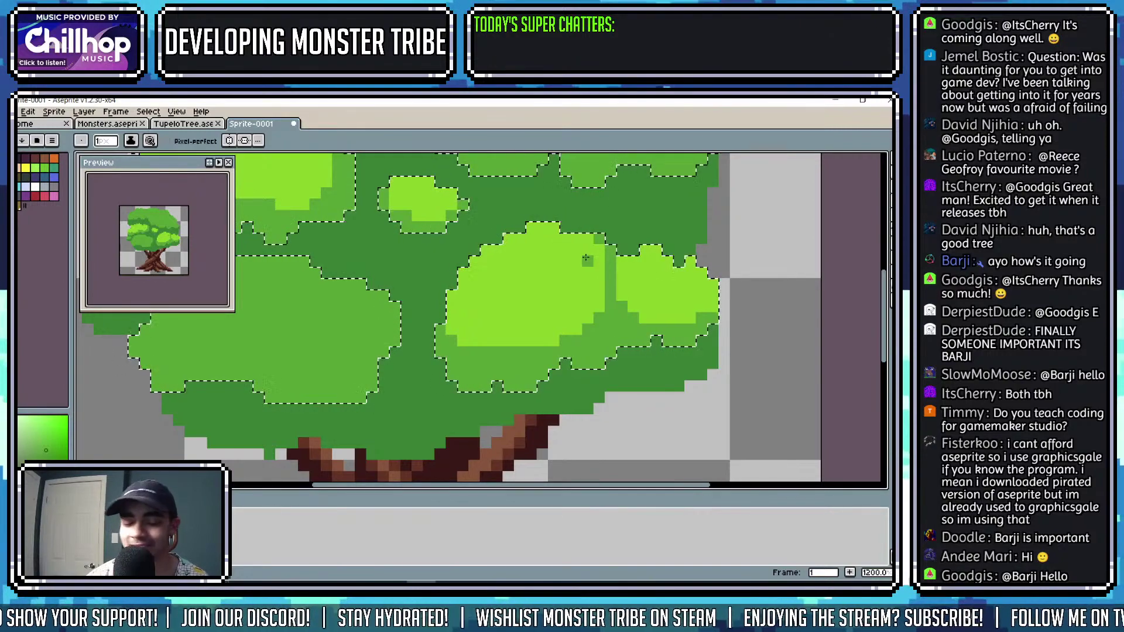
pyautogui.scroll(1, 565, 327)
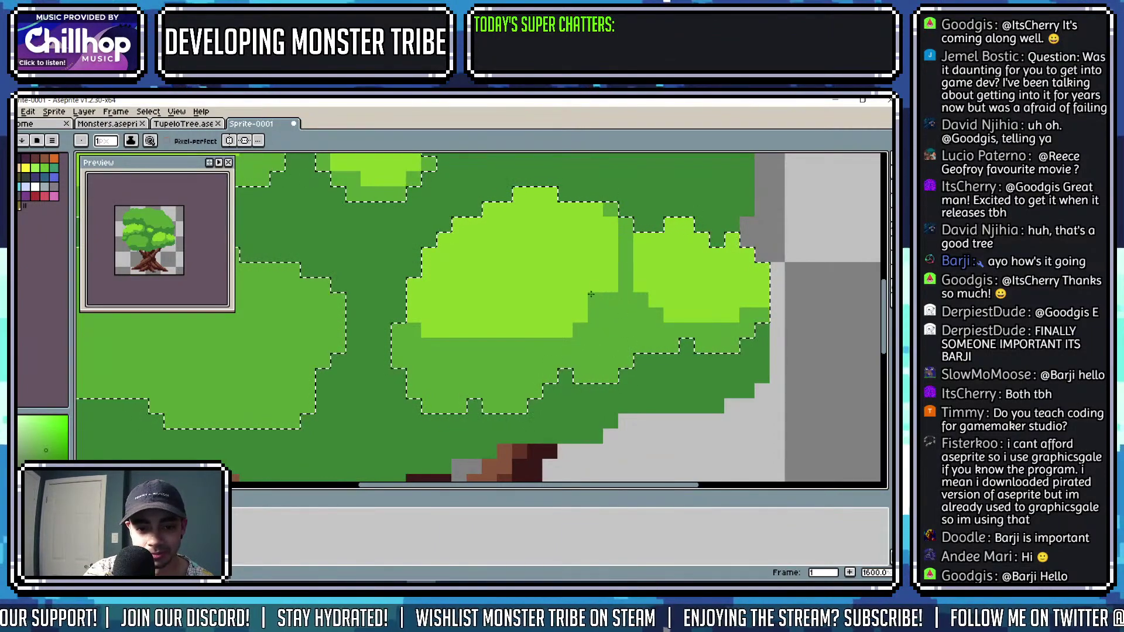
# Dot light green pixels at the larger right highlight's lower edge, and round the smaller highlight's corners with mid green.
pyautogui.scroll(-3, 613, 309)
pyautogui.scroll(3, 618, 333)
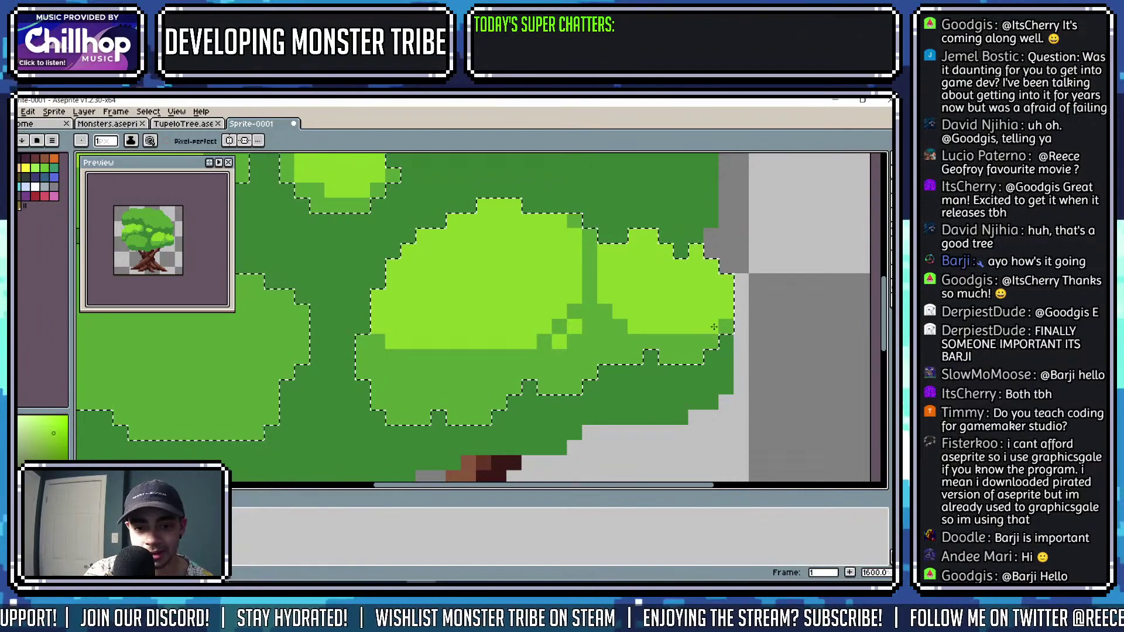
pyautogui.scroll(-2, 714, 327)
pyautogui.scroll(2, 685, 280)
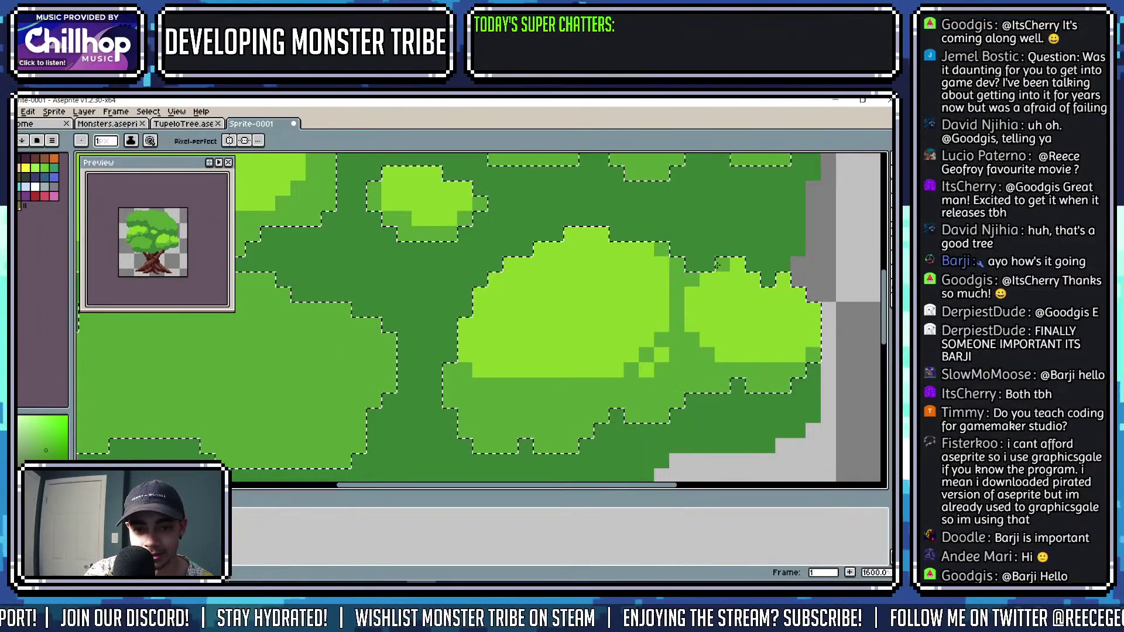
pyautogui.scroll(-2, 717, 265)
pyautogui.scroll(2, 748, 280)
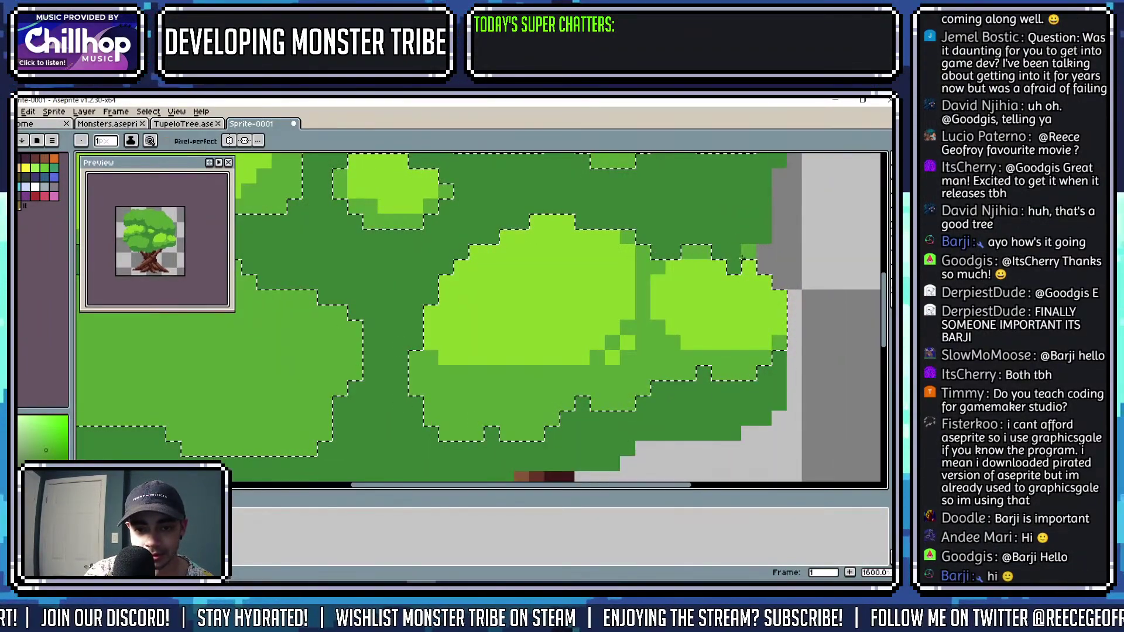
pyautogui.hotkey('ctrl', 'z')
pyautogui.scroll(2, 685, 271)
pyautogui.press('m')
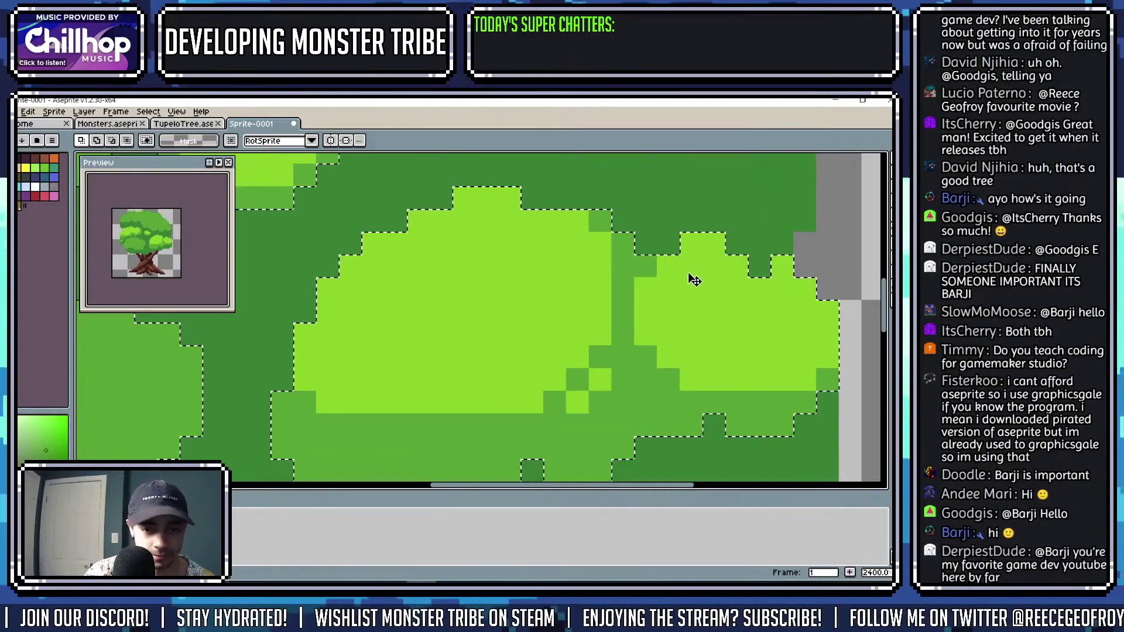
pyautogui.scroll(-7, 607, 263)
pyautogui.scroll(2, 527, 247)
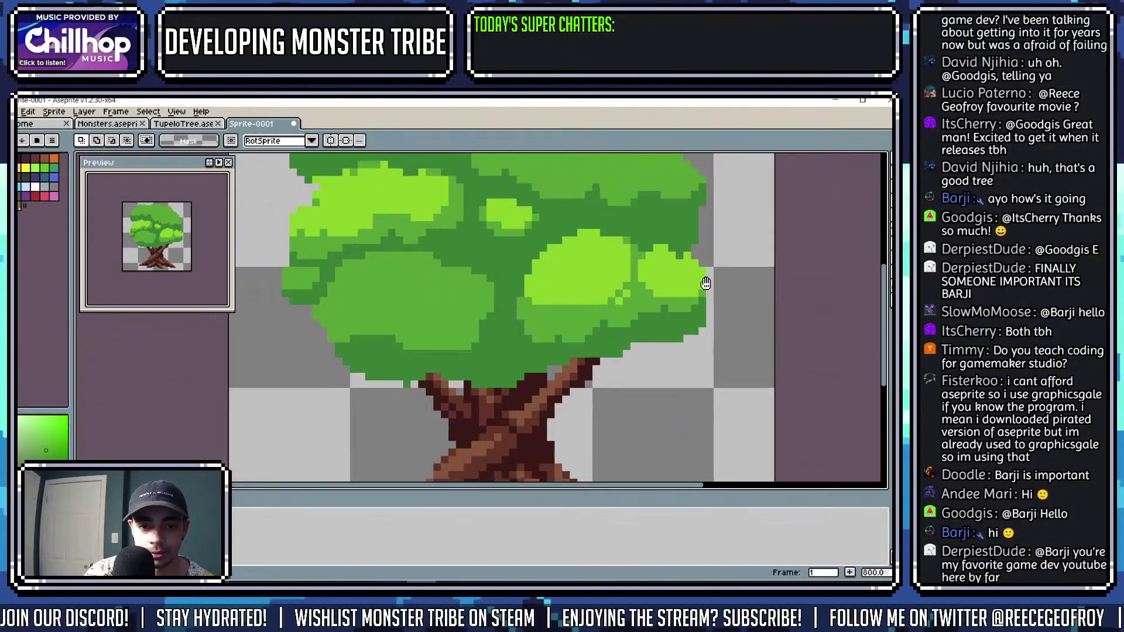
# Select the mid green areas with the Magic Wand and paint a wavy-bottomed light green highlight on the lower left clump.
pyautogui.press('b')
pyautogui.press('w')
pyautogui.click(377, 316)
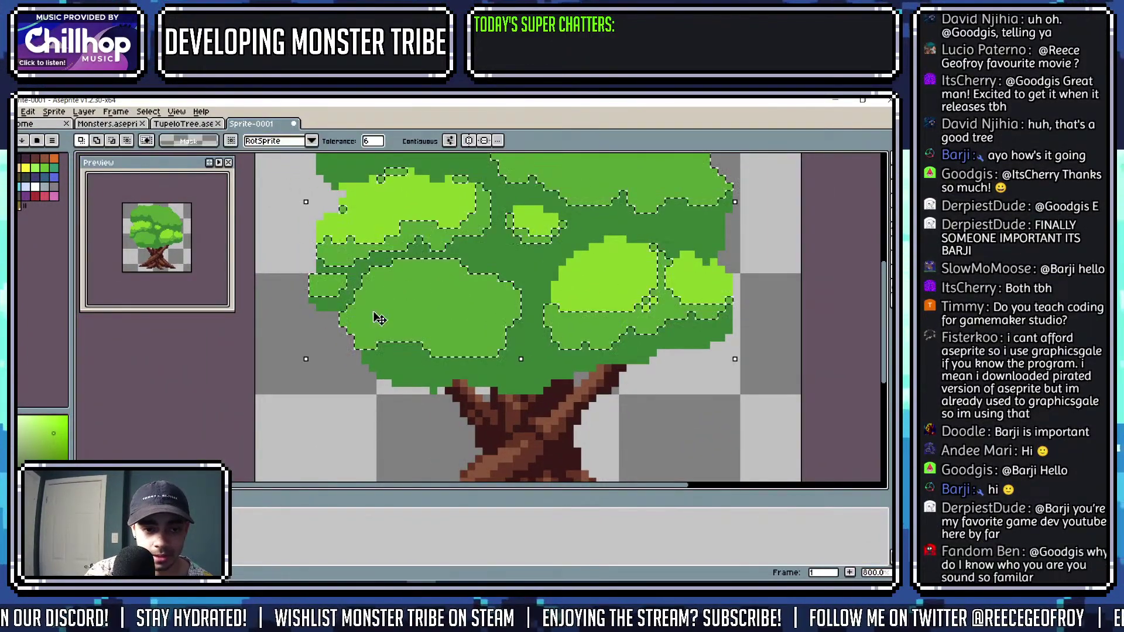
pyautogui.press('b')
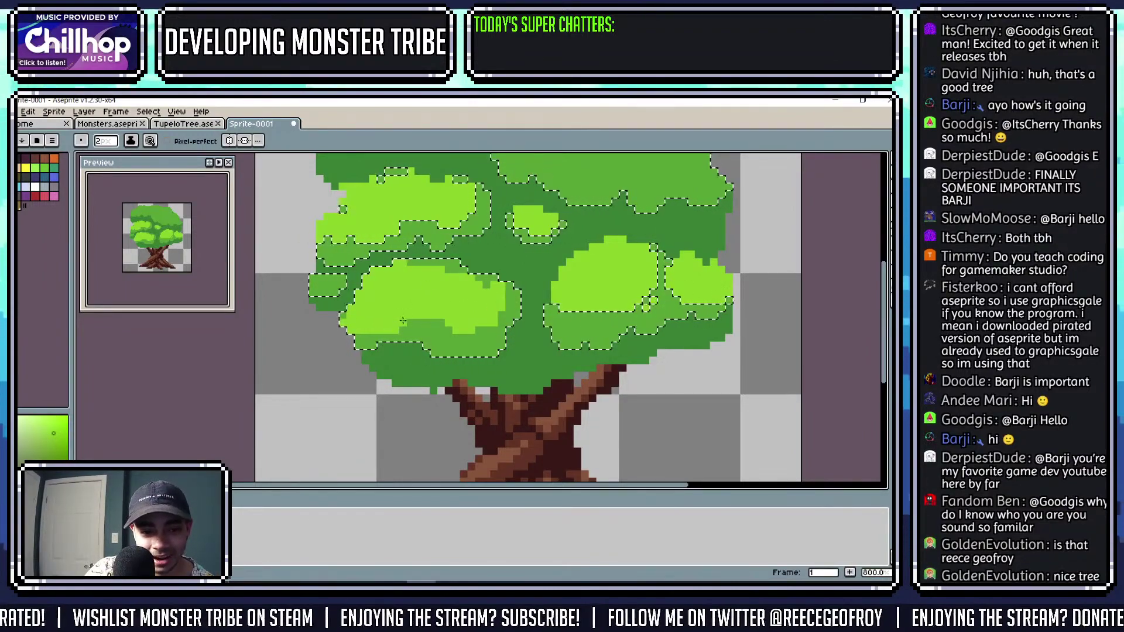
pyautogui.moveTo(460, 331); pyautogui.dragTo(481, 336)
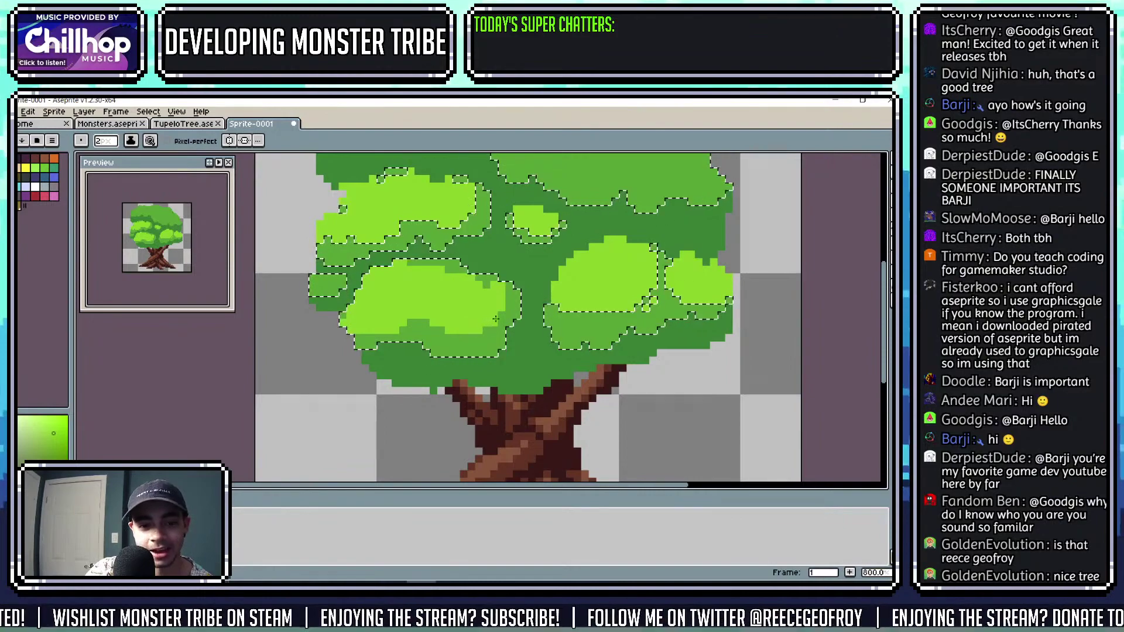
pyautogui.scroll(3, 496, 319)
pyautogui.scroll(-1, 450, 324)
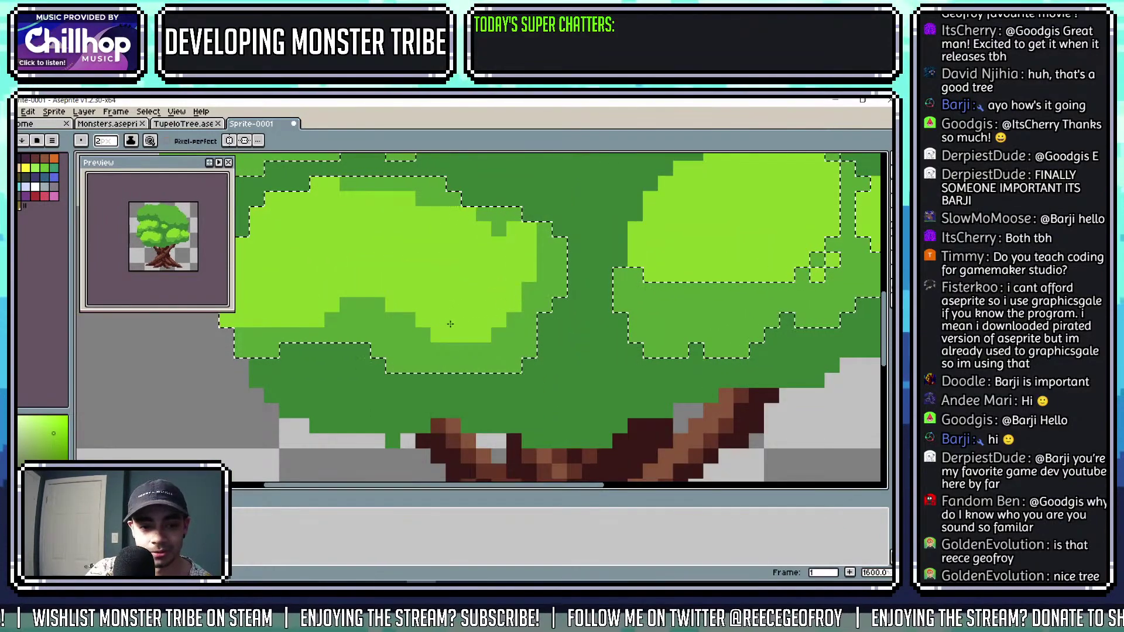
pyautogui.scroll(-4, 451, 323)
pyautogui.press('m')
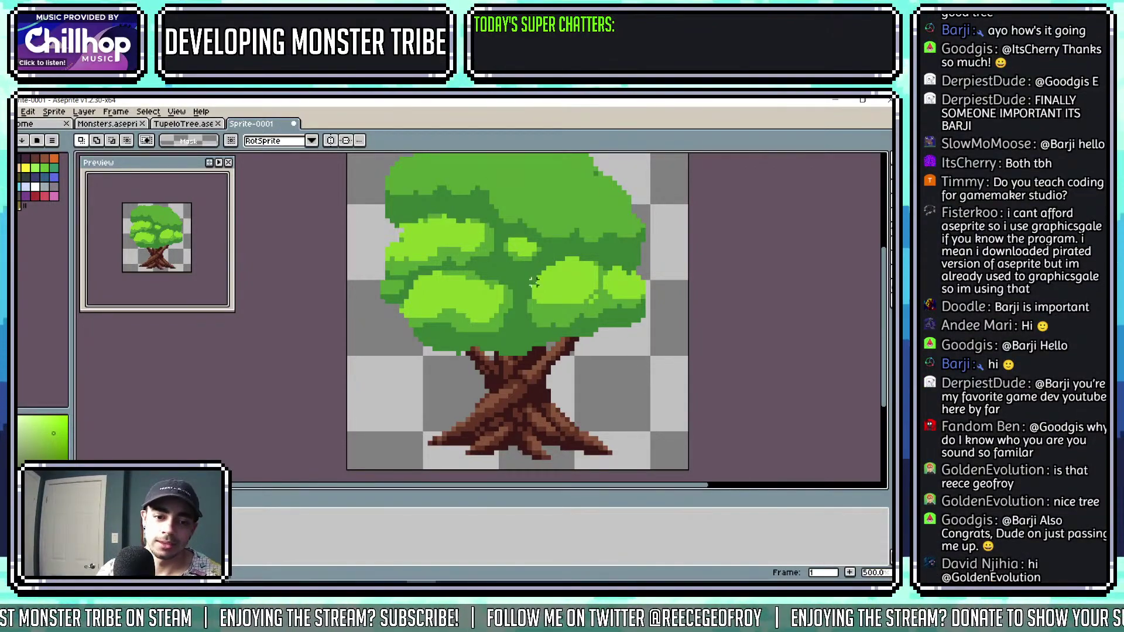
# Add a small light green highlight to the far left clump and trim its edge with mid green.
pyautogui.scroll(5, 410, 266)
pyautogui.press('b')
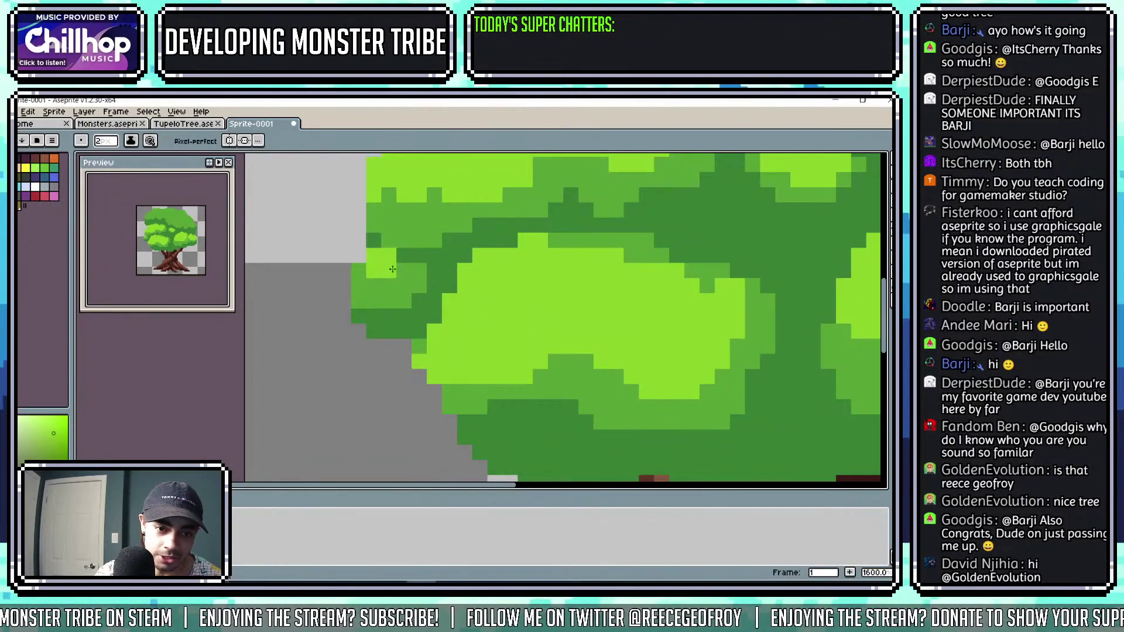
pyautogui.press('-')
pyautogui.keyDown('alt'); pyautogui.click(399, 272); pyautogui.keyUp('alt')
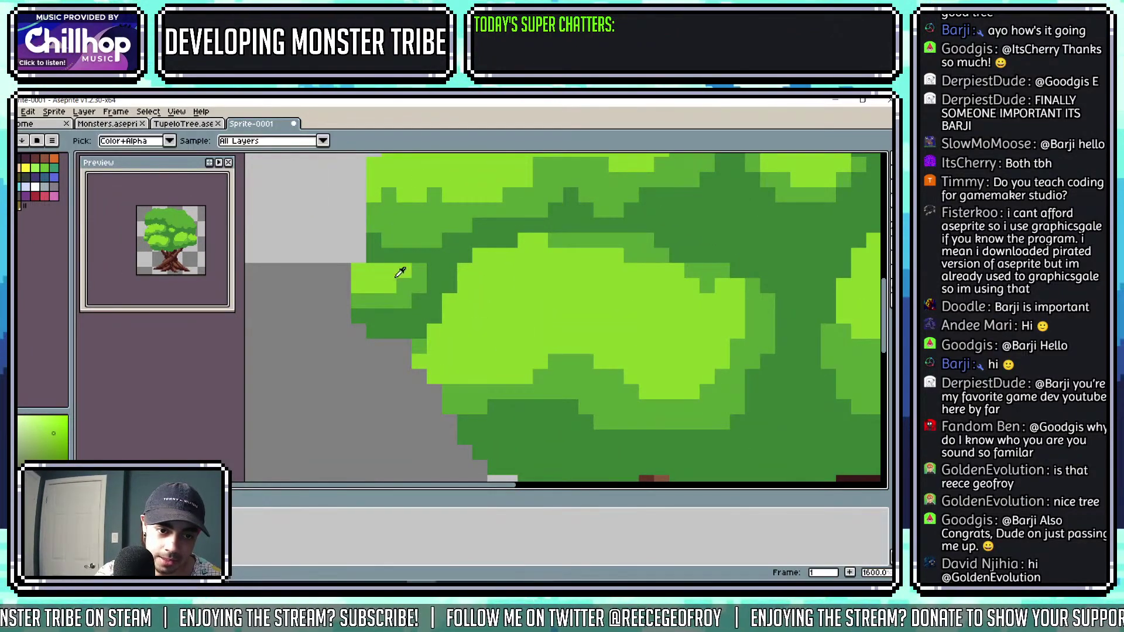
pyautogui.keyDown('alt'); pyautogui.click(368, 297); pyautogui.keyUp('alt')
pyautogui.scroll(-4, 352, 267)
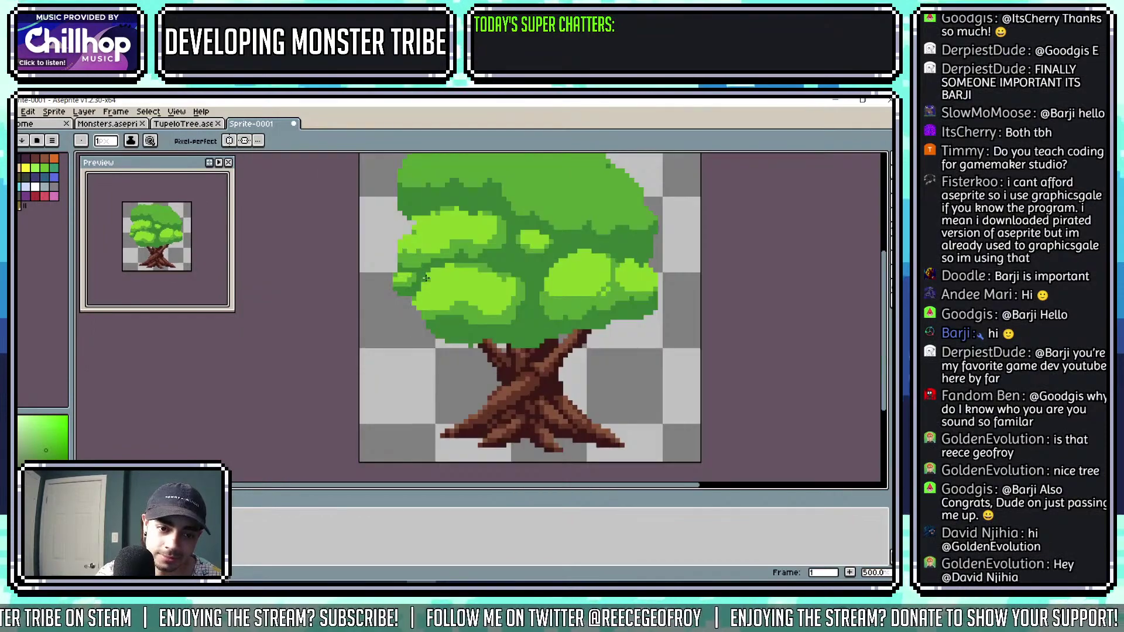
pyautogui.scroll(3, 474, 259)
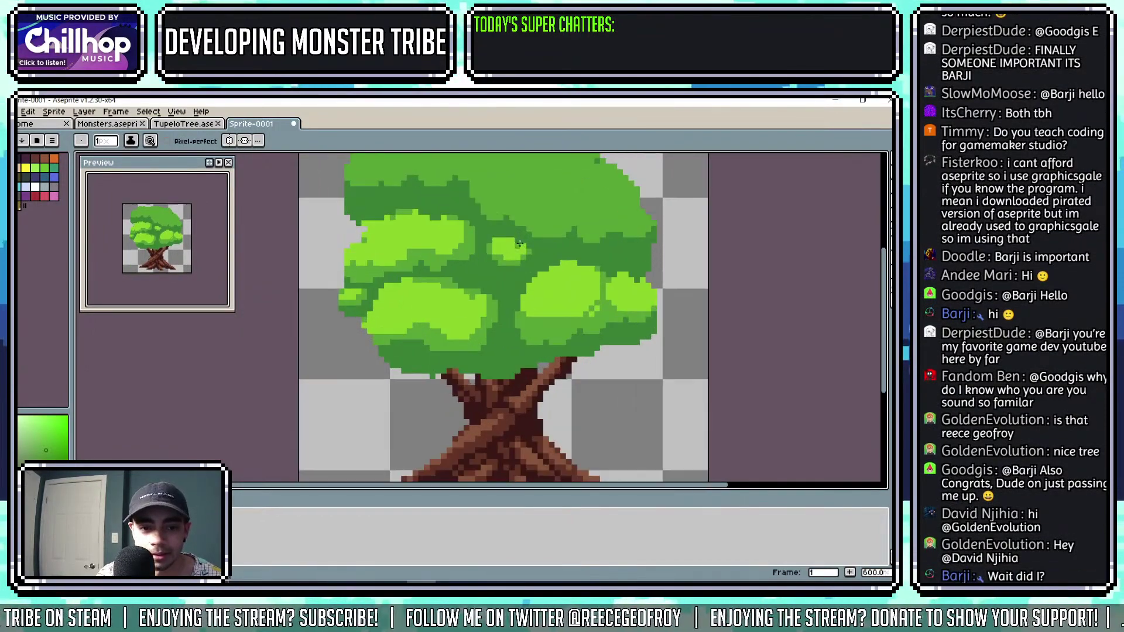
# Select the mid-green foliage areas of the tree with the Magic Wand, after sampling a green from the canopy.
pyautogui.keyDown('alt'); pyautogui.click(462, 333); pyautogui.keyUp('alt')
pyautogui.scroll(-2, 461, 333)
pyautogui.moveTo(476, 299); pyautogui.dragTo(477, 311)
pyautogui.press('w')
pyautogui.click(499, 226)
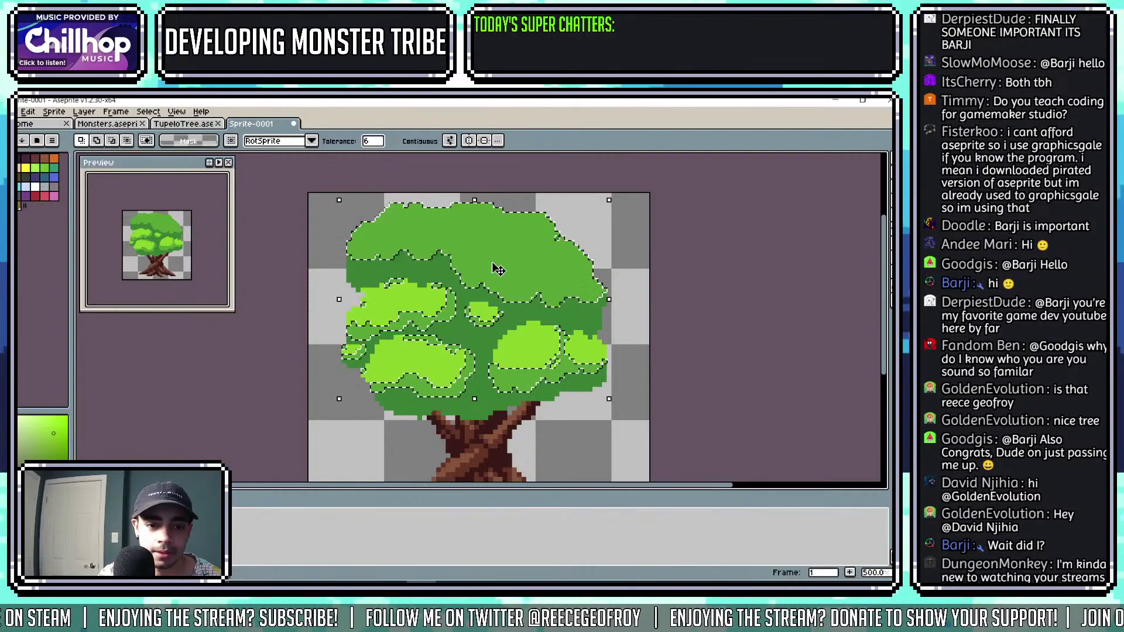
# Spray bright green highlights over the upper canopy inside the selection, redoing the first attempt, and deselect.
pyautogui.hotkey('shift', 'b')
pyautogui.moveTo(358, 237)
pyautogui.mouseDown()
pyautogui.moveTo(442, 225)
pyautogui.moveTo(498, 251)
pyautogui.mouseUp()
pyautogui.hotkey('ctrl', 'z')
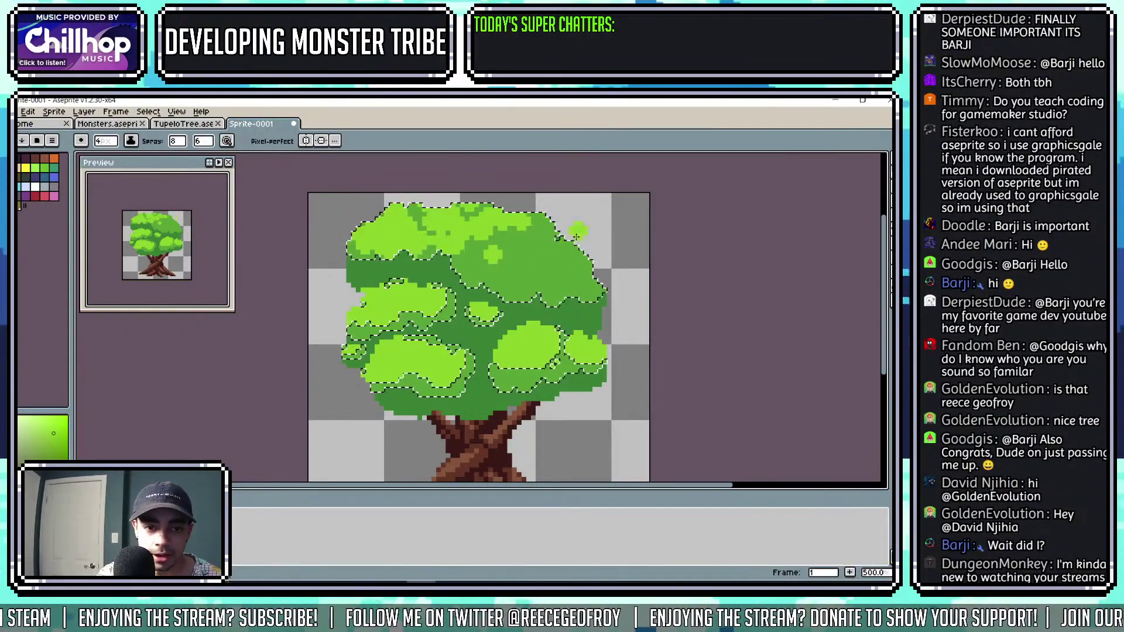
pyautogui.hotkey('ctrl', 'z')
pyautogui.moveTo(375, 234)
pyautogui.mouseDown()
pyautogui.moveTo(553, 257)
pyautogui.moveTo(620, 283)
pyautogui.moveTo(532, 269)
pyautogui.moveTo(637, 258)
pyautogui.mouseUp()
pyautogui.hotkey('ctrl', 'd')
pyautogui.press('m')
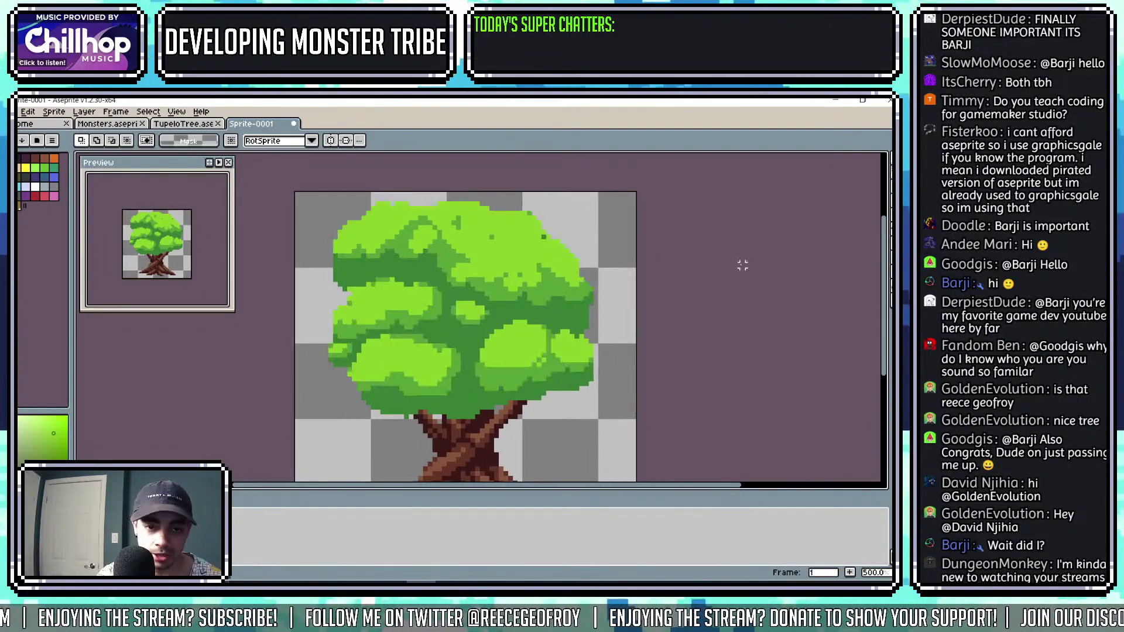
# Paint over the stray darker pixels in the bright upper canopy with the Pencil tool.
pyautogui.scroll(-3, 681, 268)
pyautogui.moveTo(681, 267); pyautogui.dragTo(675, 265)
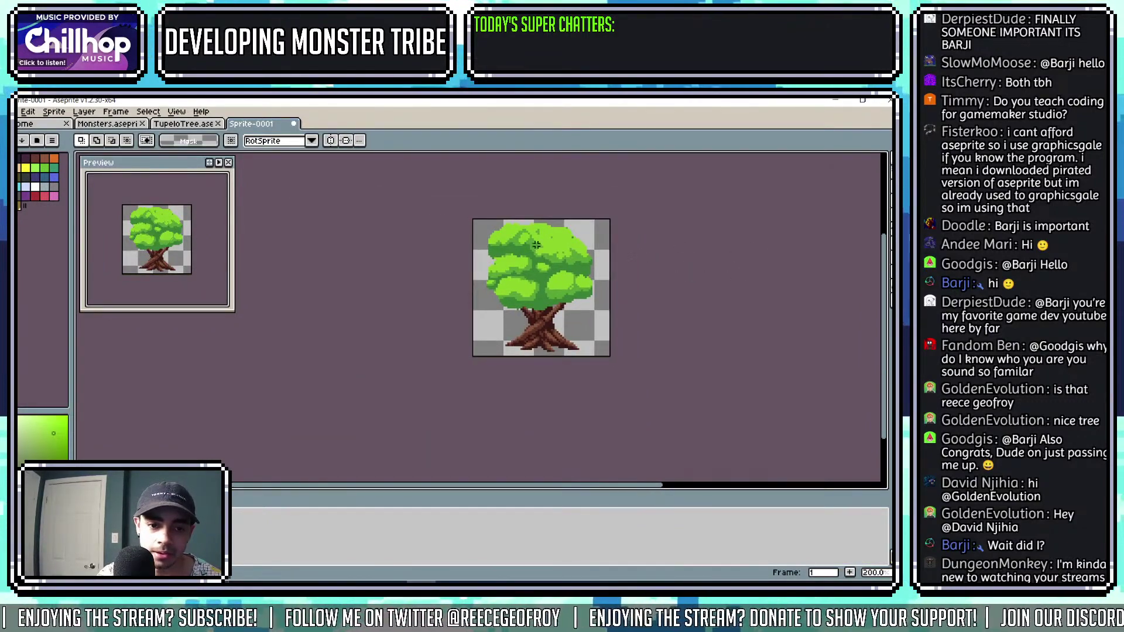
pyautogui.scroll(4, 537, 245)
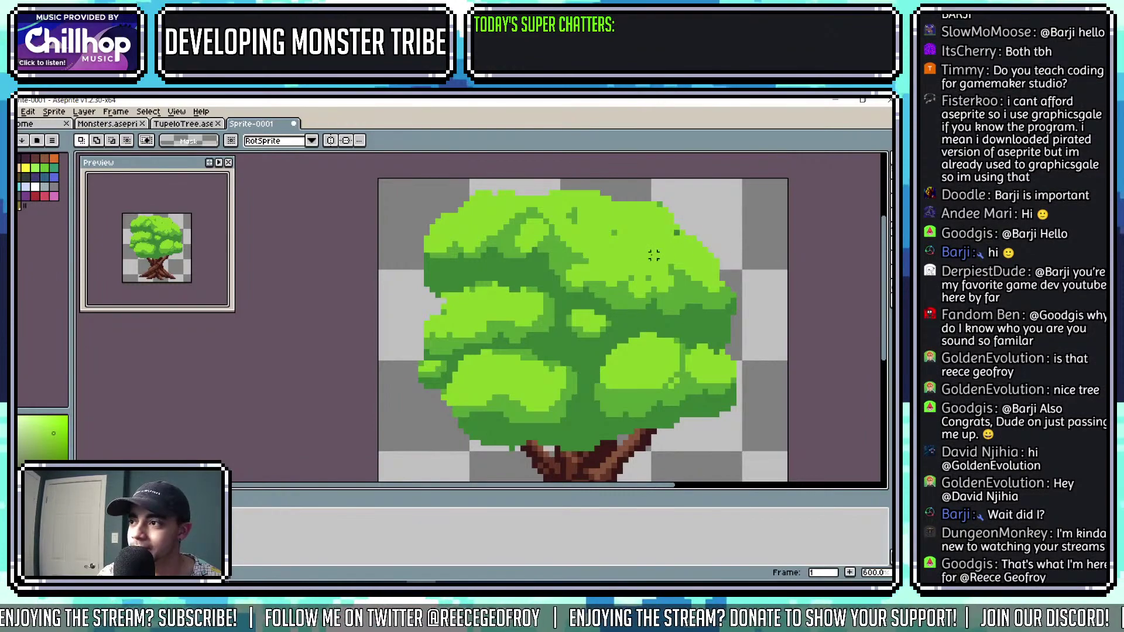
pyautogui.press('b')
pyautogui.scroll(3, 570, 226)
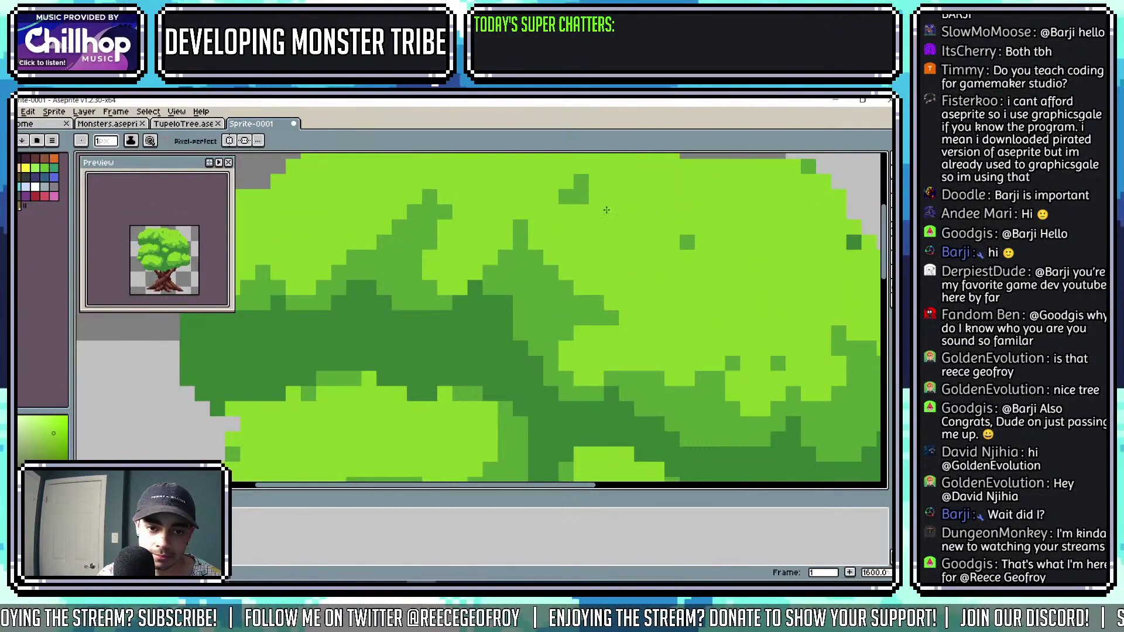
pyautogui.moveTo(690, 226); pyautogui.dragTo(638, 251)
pyautogui.scroll(-3, 687, 238)
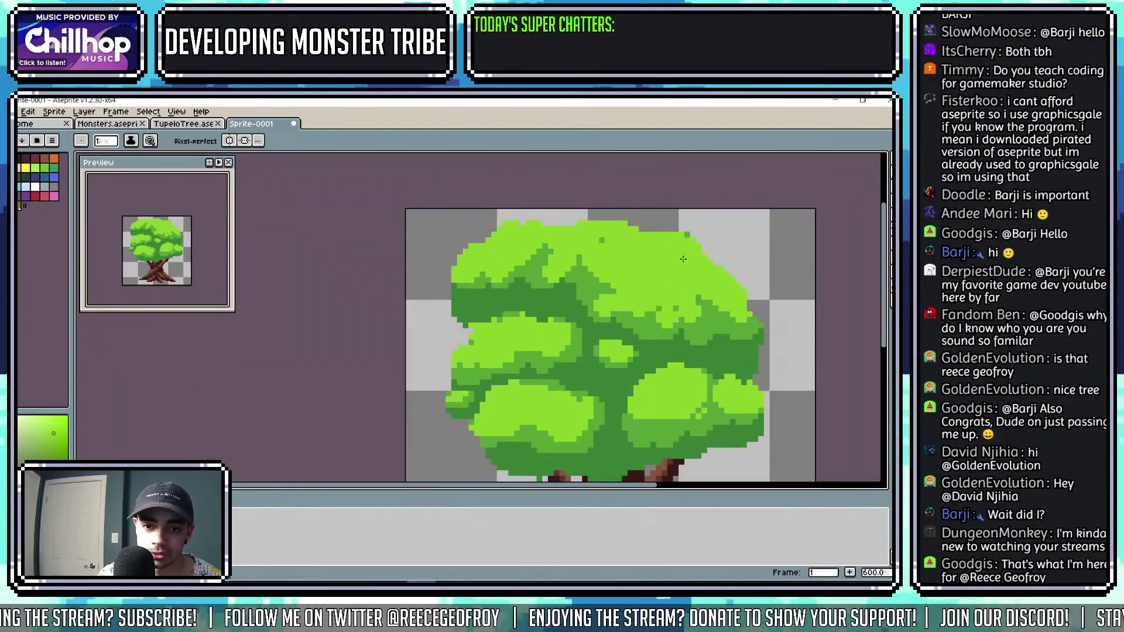
pyautogui.scroll(-1, 693, 234)
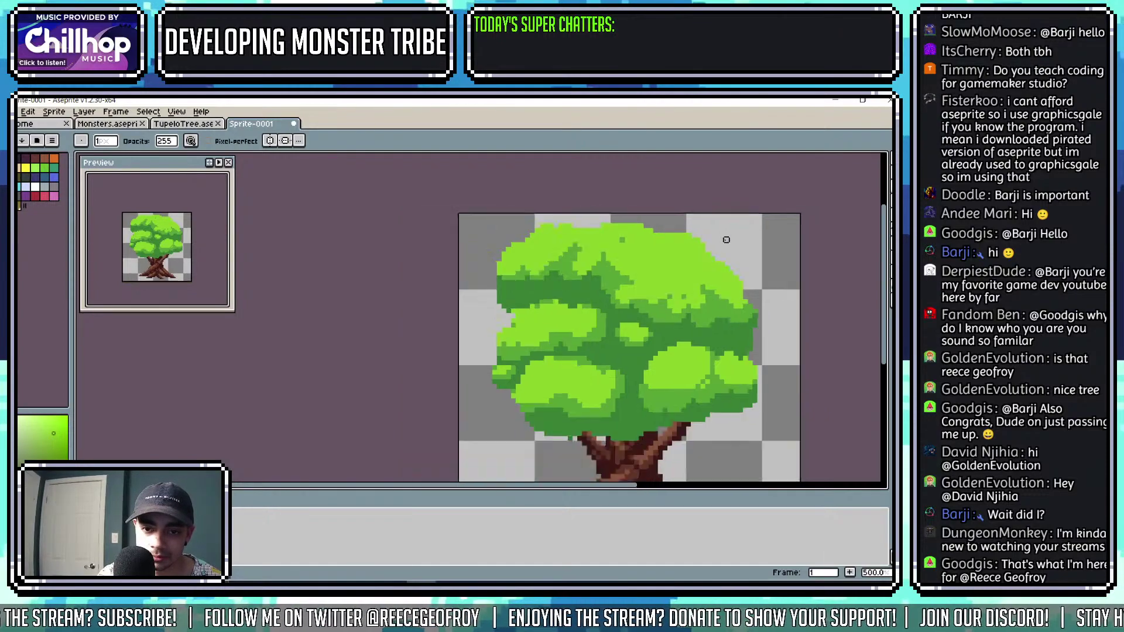
pyautogui.scroll(2, 623, 233)
pyautogui.scroll(-2, 645, 252)
pyautogui.scroll(2, 646, 253)
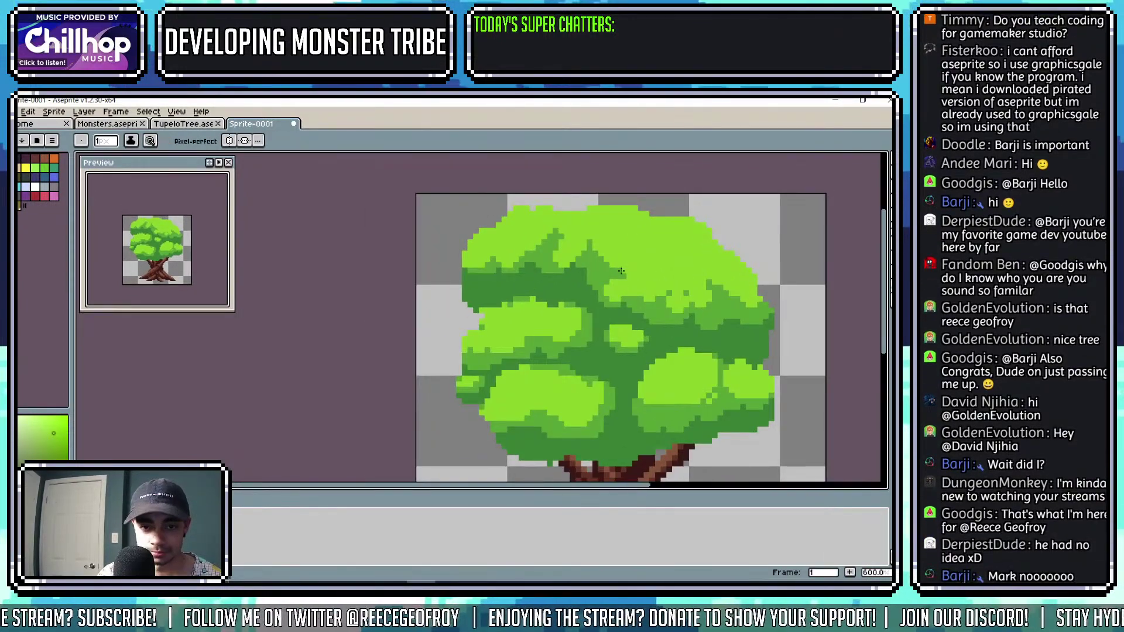
# Draw a small mid-green leaf patch in the dark shadow below the lower-left cluster and add mid-green pixels along that cluster's right side.
pyautogui.scroll(-2, 698, 278)
pyautogui.moveTo(698, 278); pyautogui.dragTo(674, 255)
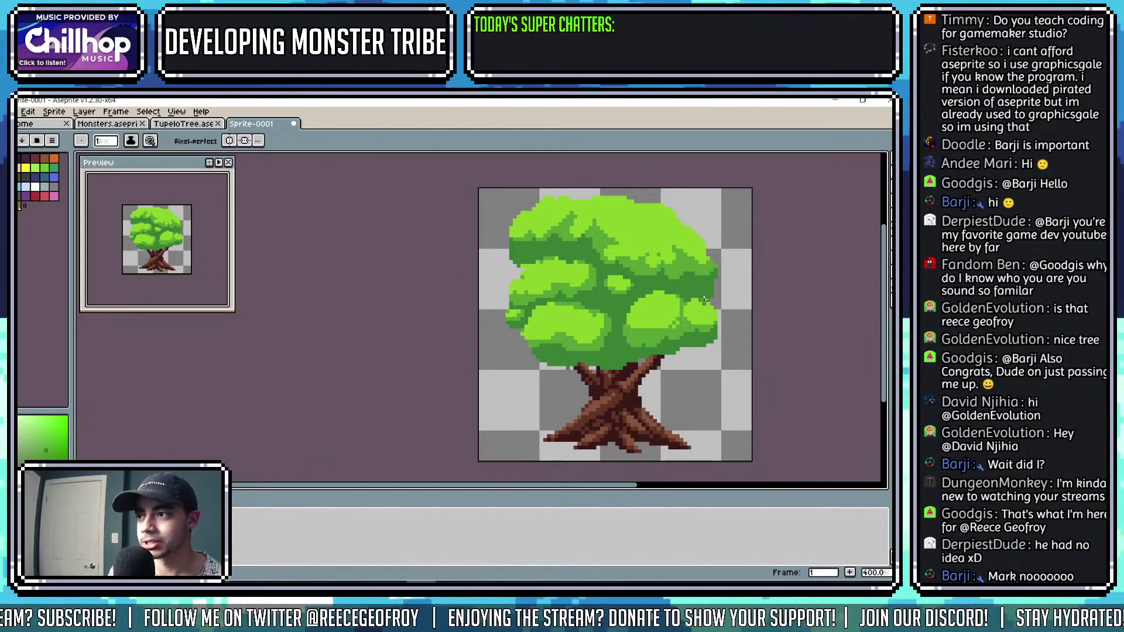
pyautogui.scroll(2, 624, 243)
pyautogui.scroll(-3, 624, 243)
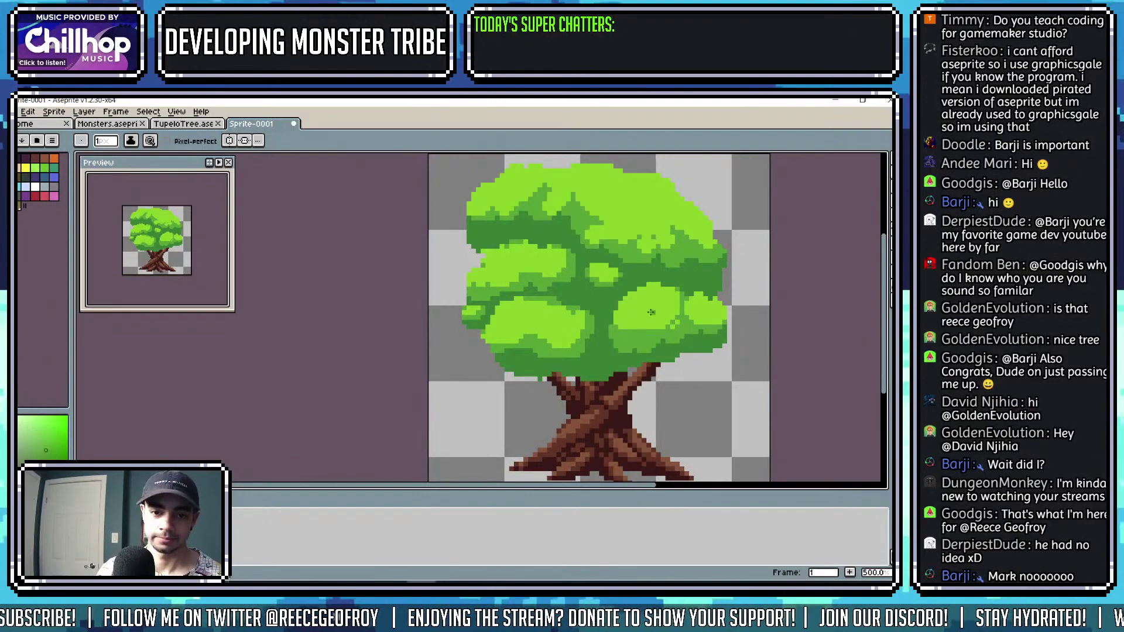
pyautogui.scroll(4, 505, 358)
pyautogui.moveTo(504, 358)
pyautogui.mouseDown()
pyautogui.moveTo(478, 347)
pyautogui.moveTo(501, 364)
pyautogui.mouseUp()
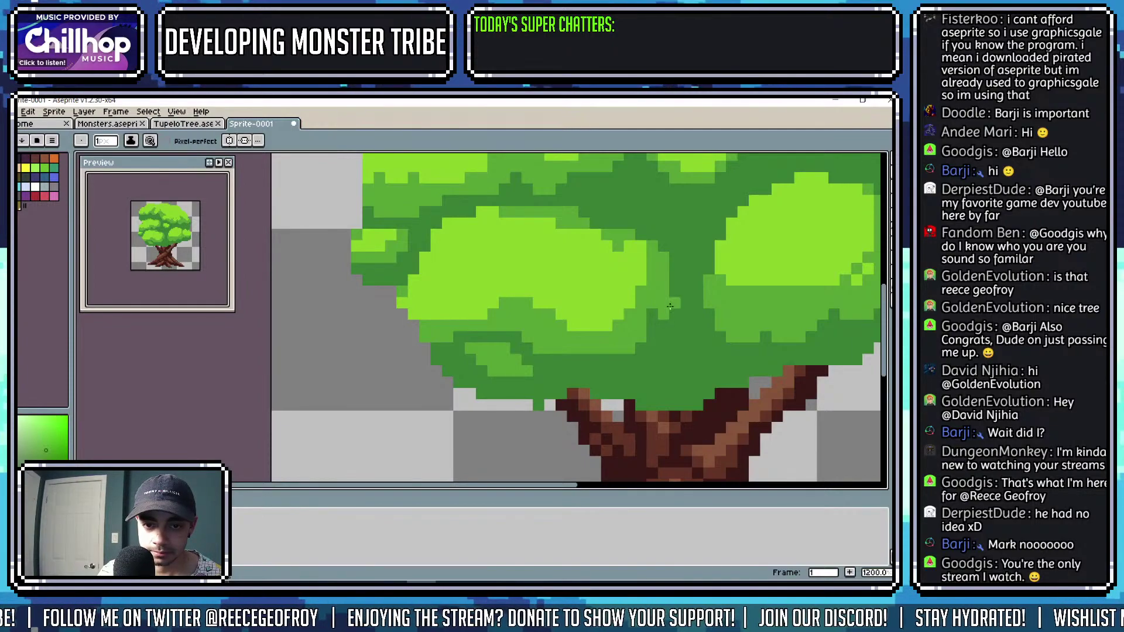
# Dither mid-green pixels beside the small central leaf cluster and add a mid-green patch in the shadow to its lower left.
pyautogui.scroll(-3, 671, 305)
pyautogui.scroll(5, 555, 308)
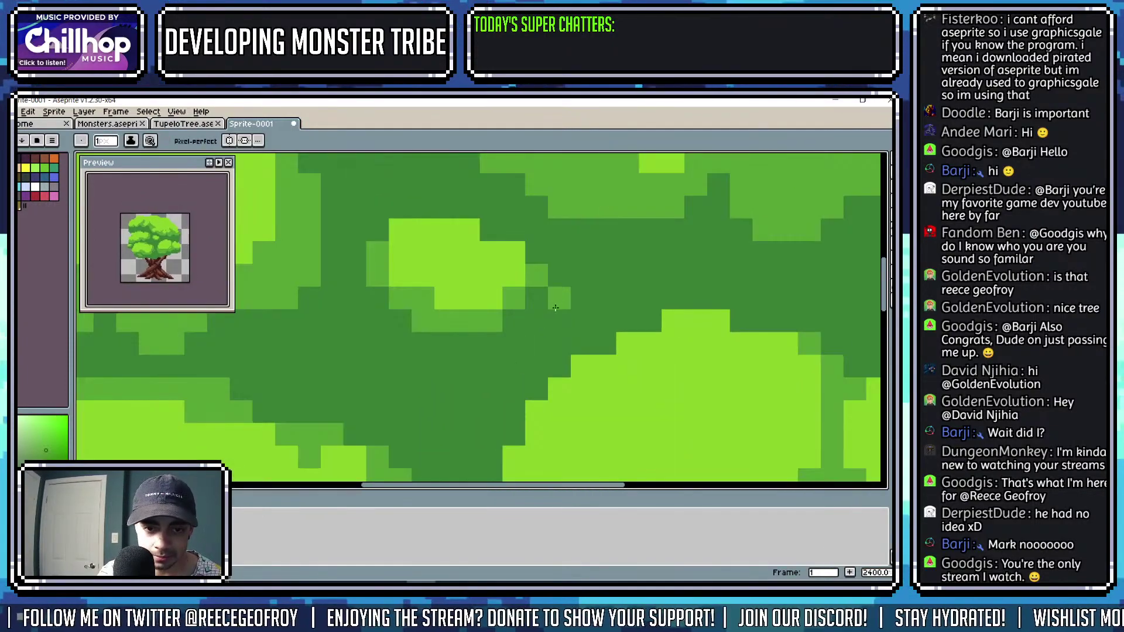
pyautogui.scroll(-4, 486, 334)
pyautogui.scroll(2, 486, 334)
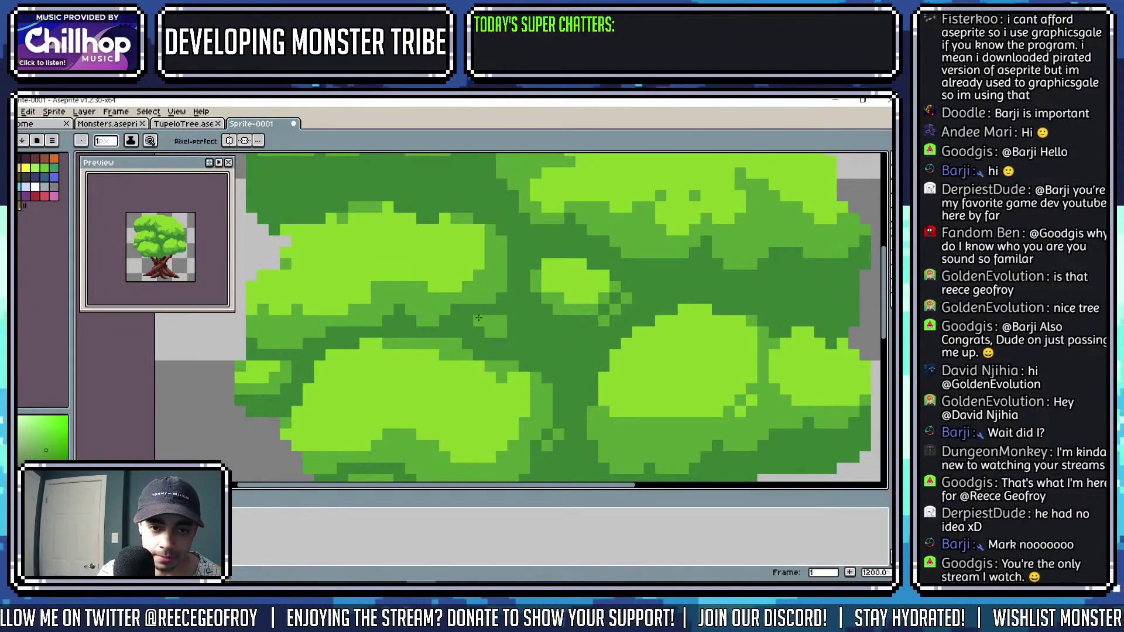
# Add small mid-green leaf patches in the dark shadow band beneath the upper-left canopy.
pyautogui.scroll(-5, 513, 327)
pyautogui.scroll(3, 483, 263)
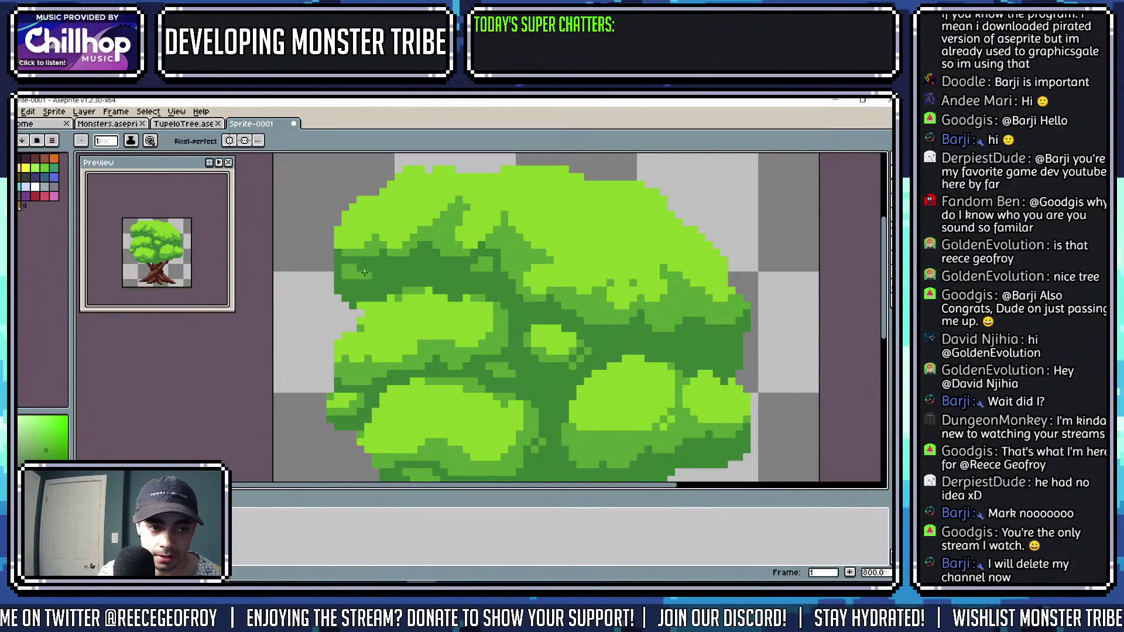
pyautogui.scroll(-4, 344, 268)
pyautogui.scroll(4, 345, 267)
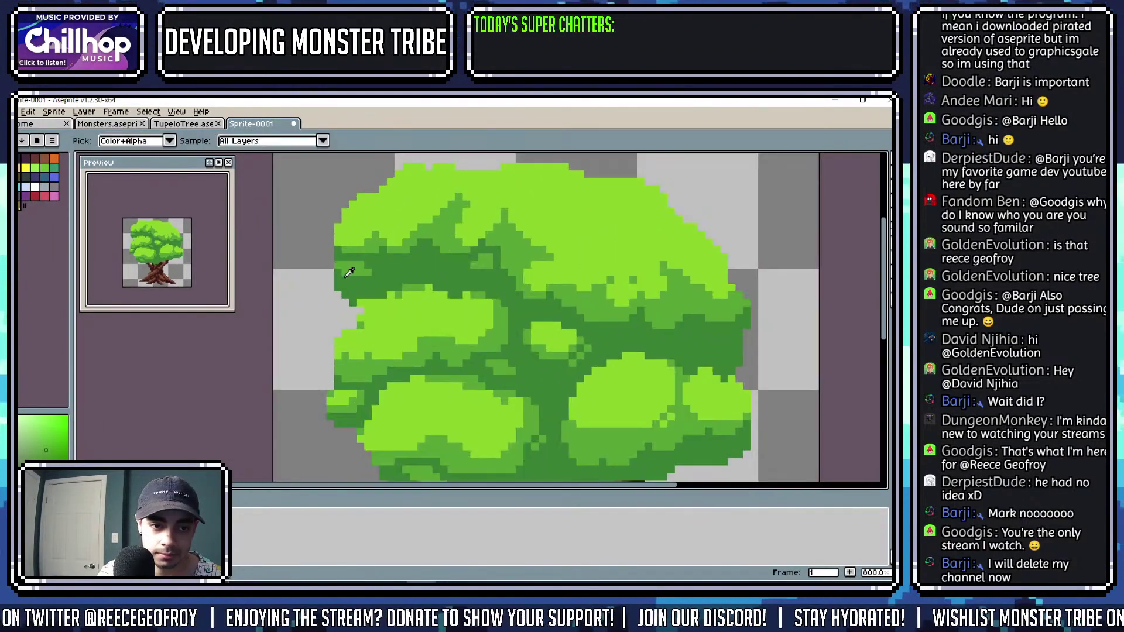
pyautogui.scroll(-4, 363, 265)
pyautogui.scroll(3, 369, 266)
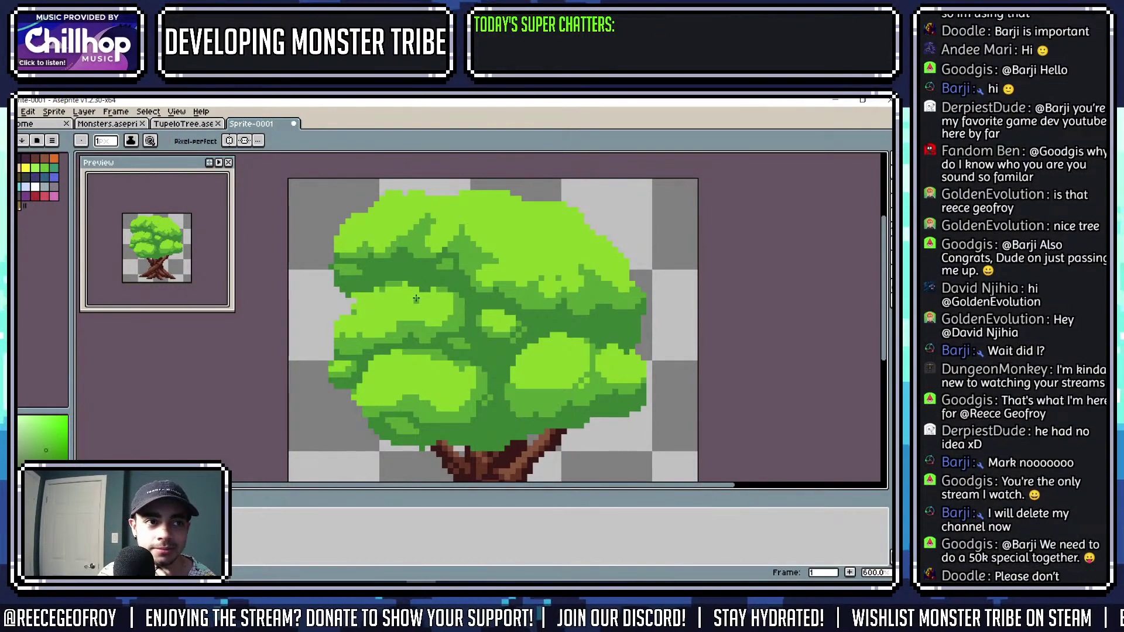
# Paint a mid-green leaf patch in the shadow on the canopy's right side and scatter bright pixels along the highlight edge above it.
pyautogui.scroll(4, 621, 318)
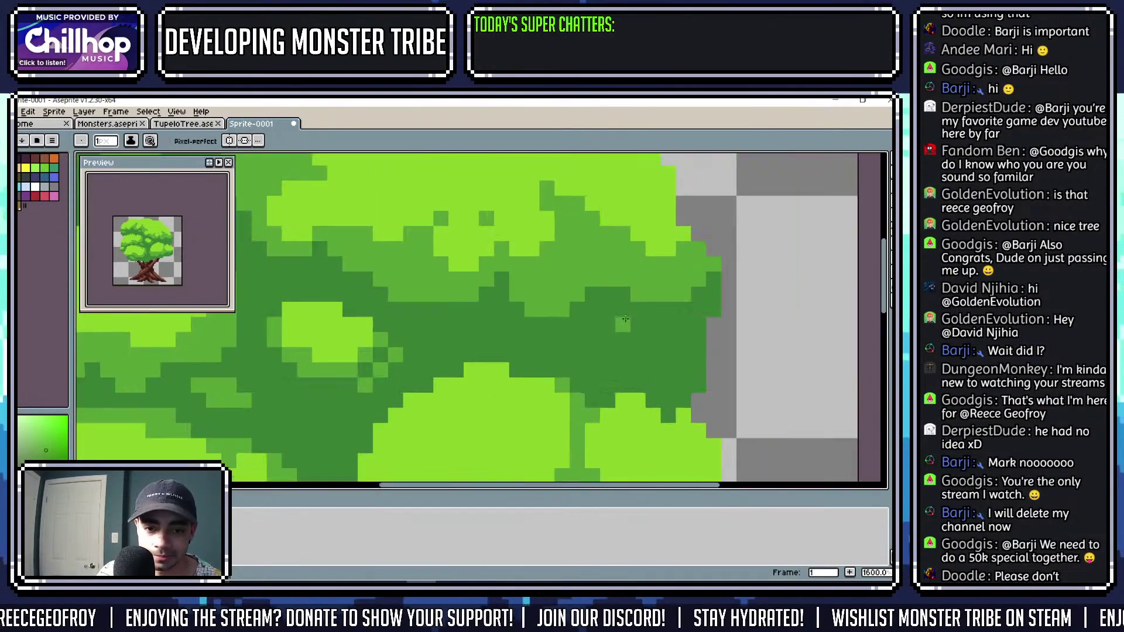
pyautogui.moveTo(630, 343); pyautogui.dragTo(607, 332)
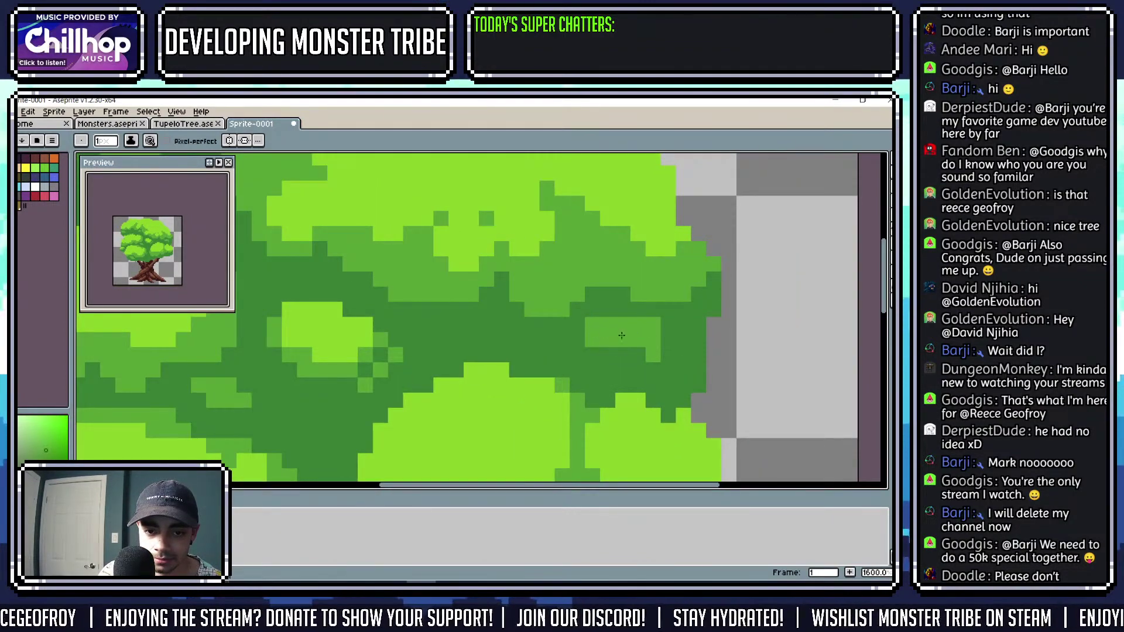
pyautogui.scroll(-3, 626, 351)
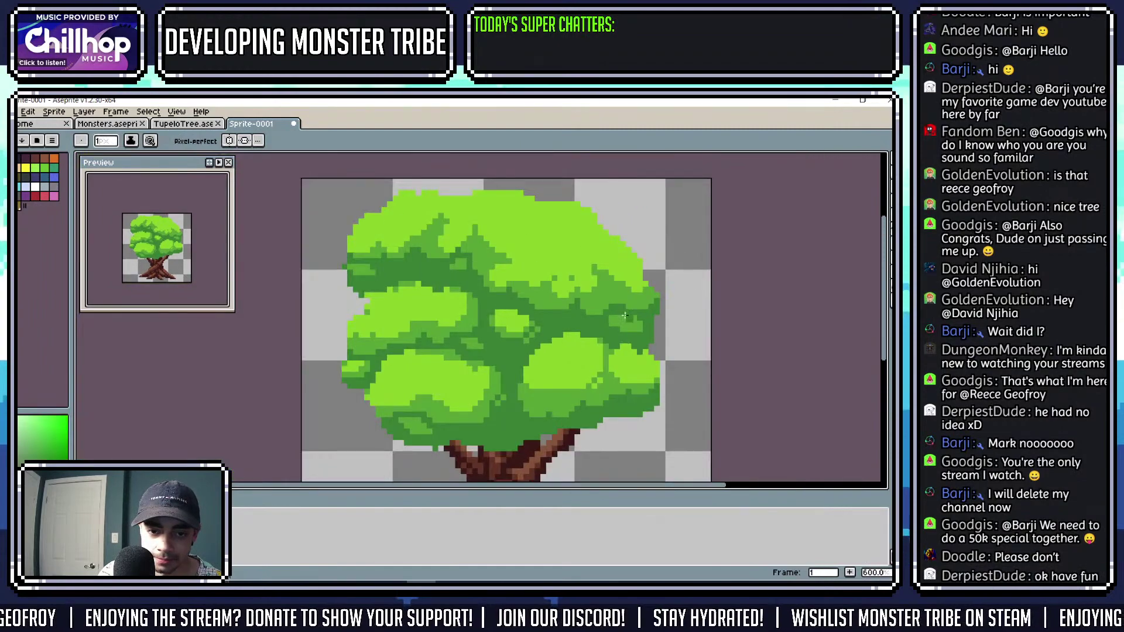
pyautogui.scroll(2, 615, 281)
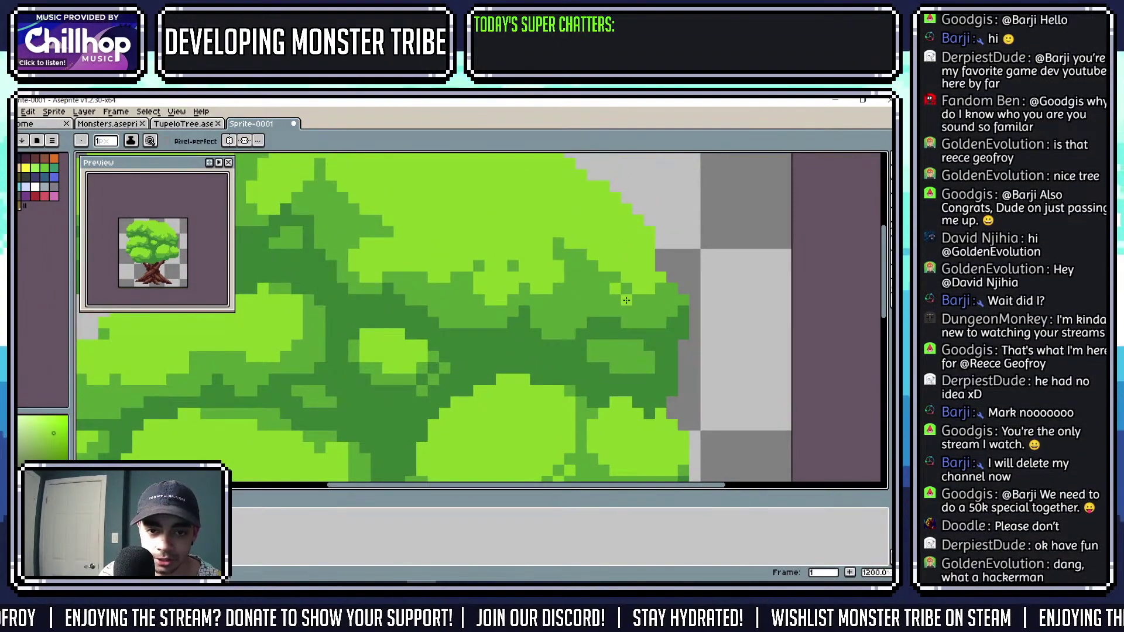
pyautogui.scroll(-5, 612, 266)
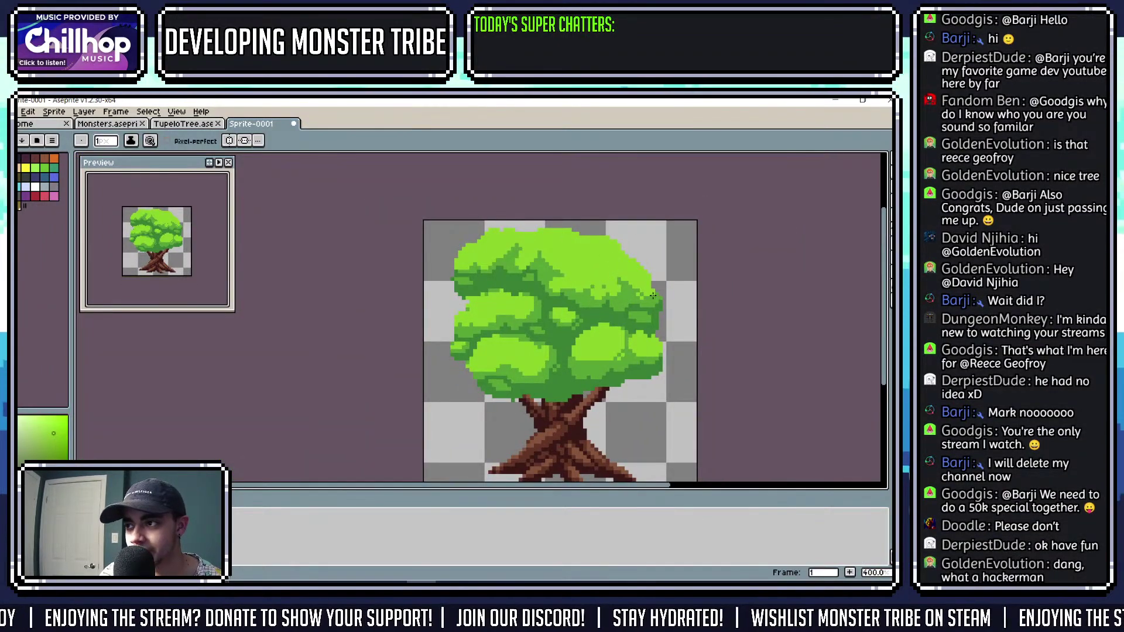
# Draw a small bright green leaf cluster in the mid-green band above the canopy's center and refine its outline.
pyautogui.scroll(1, 600, 299)
pyautogui.scroll(2, 600, 299)
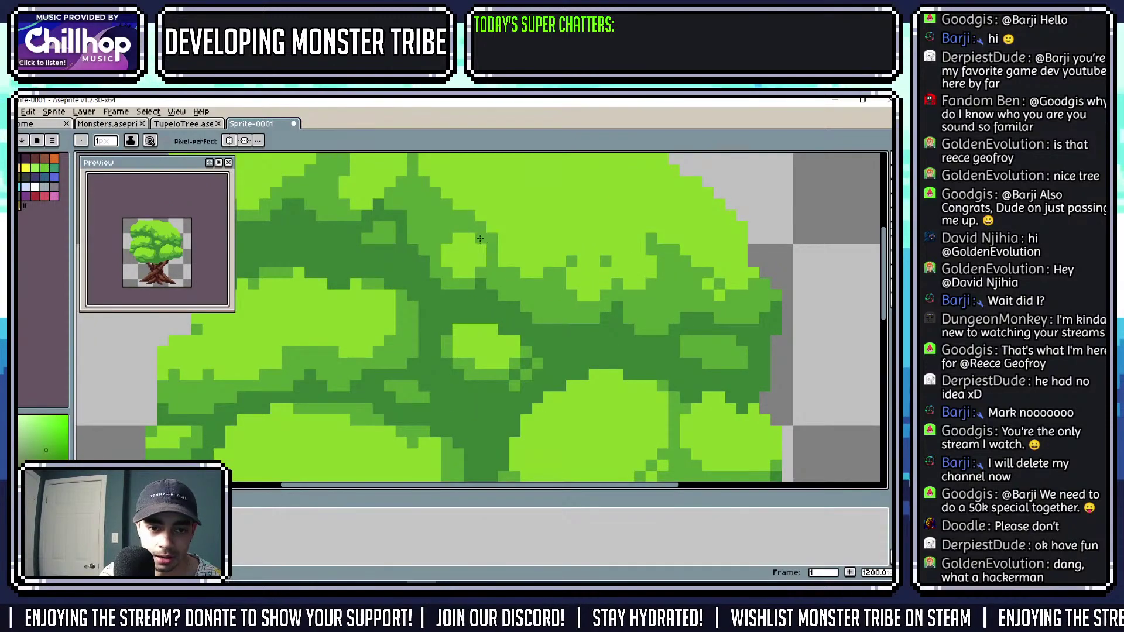
pyautogui.scroll(-3, 477, 247)
pyautogui.scroll(2, 468, 251)
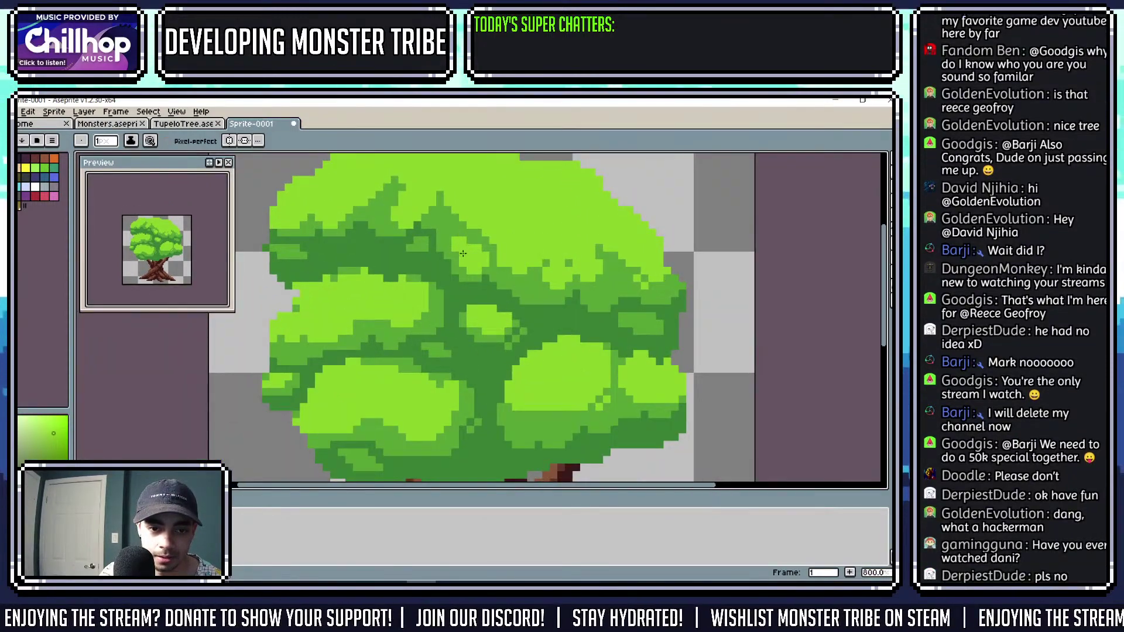
pyautogui.scroll(-3, 449, 239)
pyautogui.scroll(4, 456, 240)
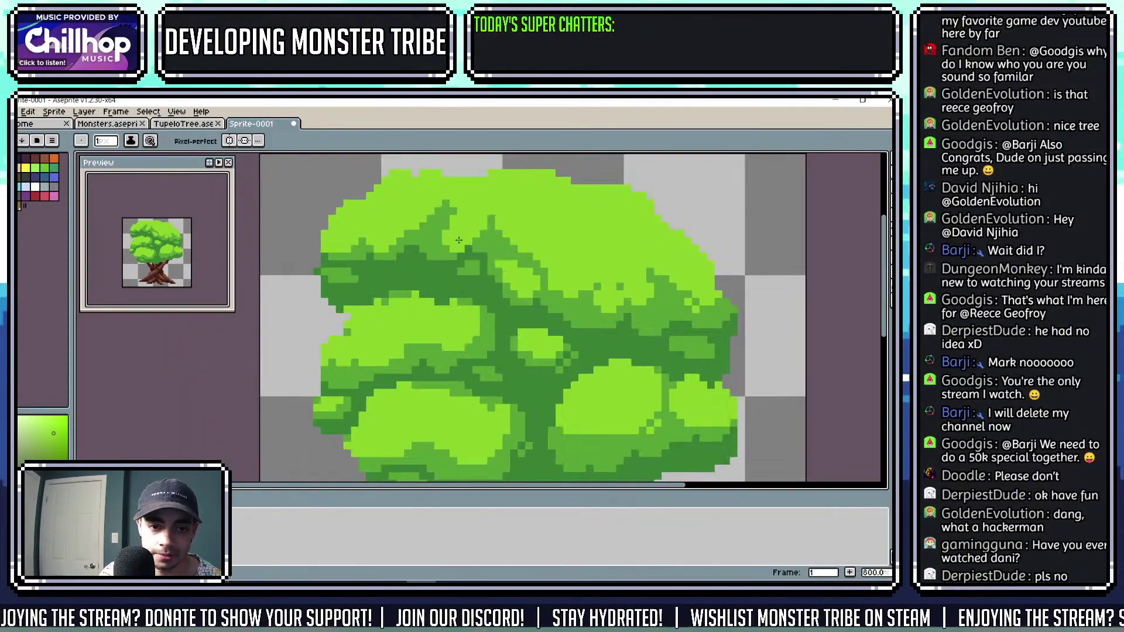
# Reshape the mid-green crease in the upper-left canopy and extend it upward toward the top edge.
pyautogui.scroll(1, 480, 249)
pyautogui.scroll(3, 433, 266)
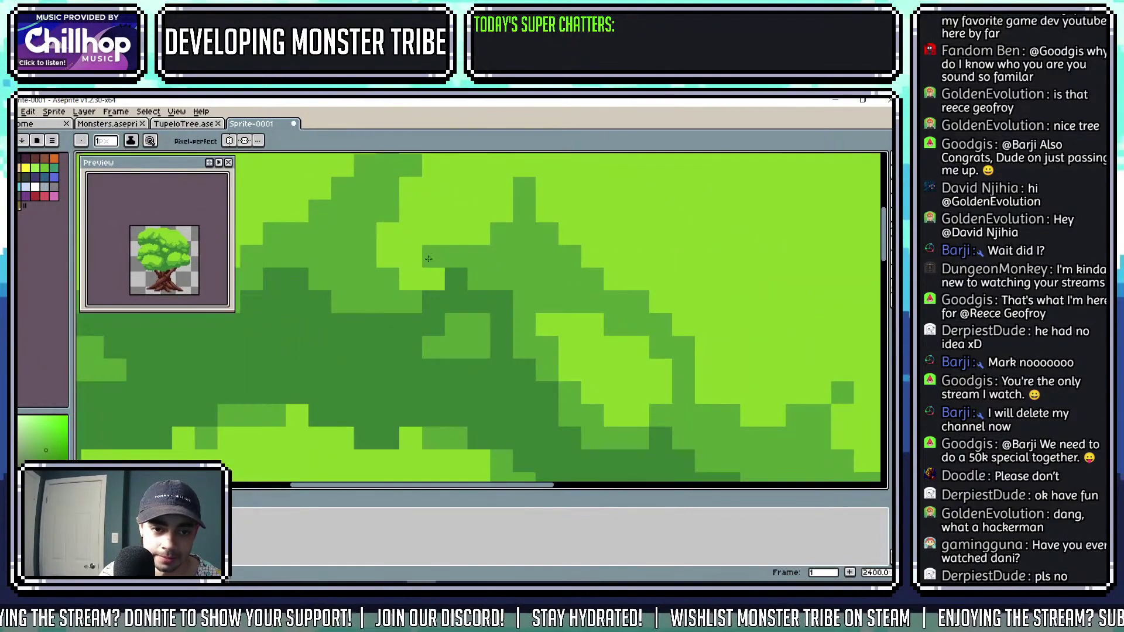
pyautogui.moveTo(408, 279)
pyautogui.mouseDown()
pyautogui.moveTo(398, 239)
pyautogui.moveTo(447, 258)
pyautogui.mouseUp()
pyautogui.scroll(-2, 382, 249)
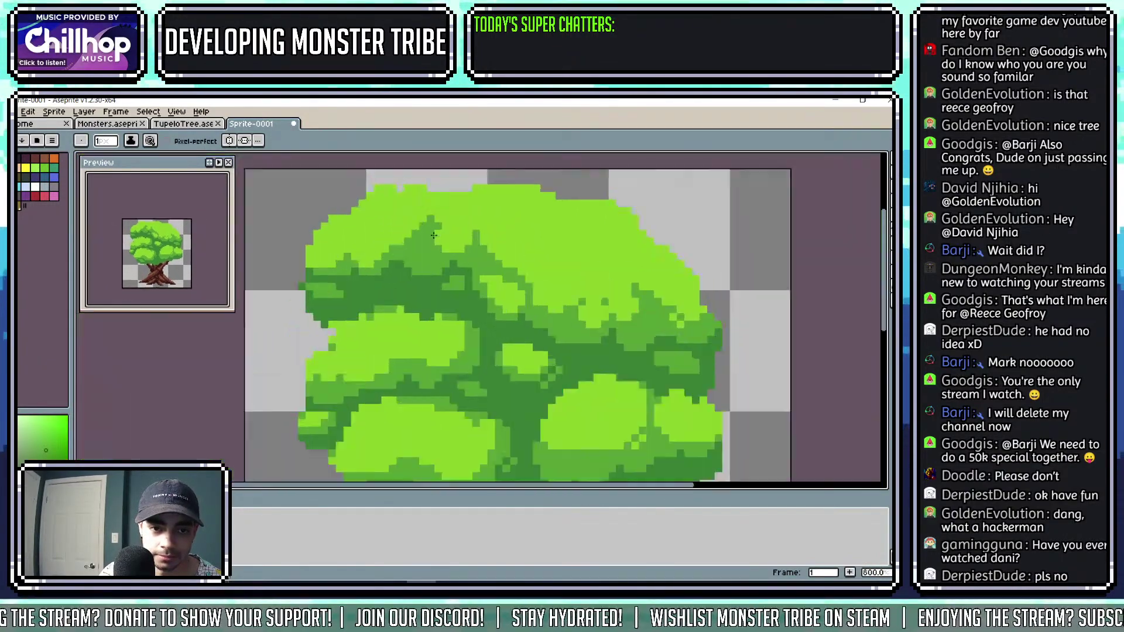
pyautogui.scroll(1, 466, 208)
pyautogui.scroll(1, 412, 269)
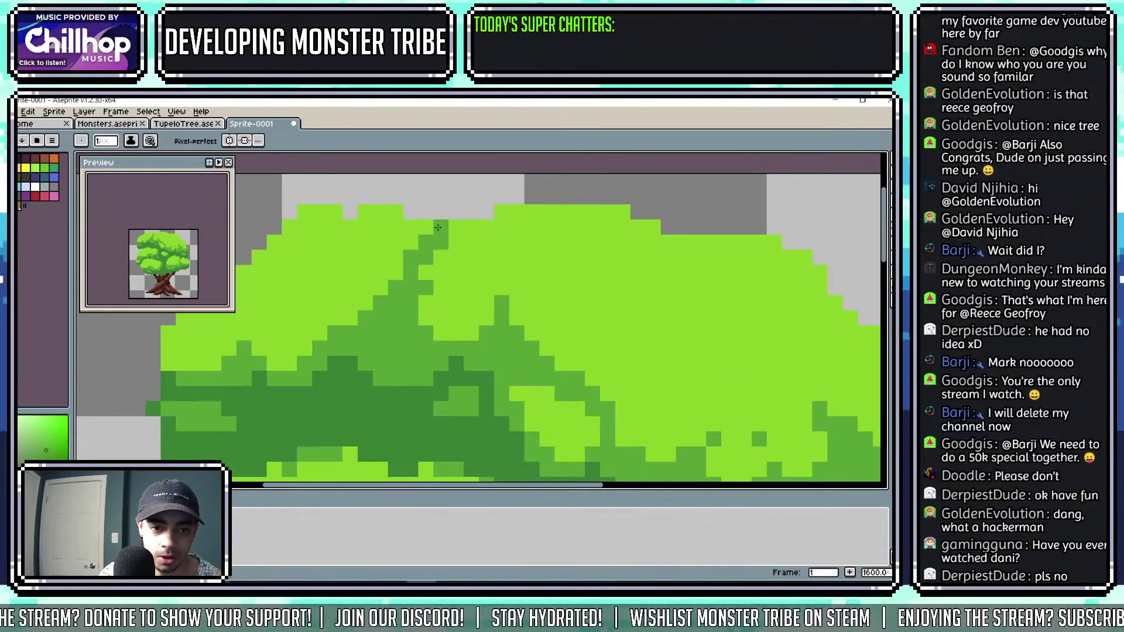
# Break up the upper end of the crease with alternating bright and mid-green pixels.
pyautogui.scroll(-3, 459, 248)
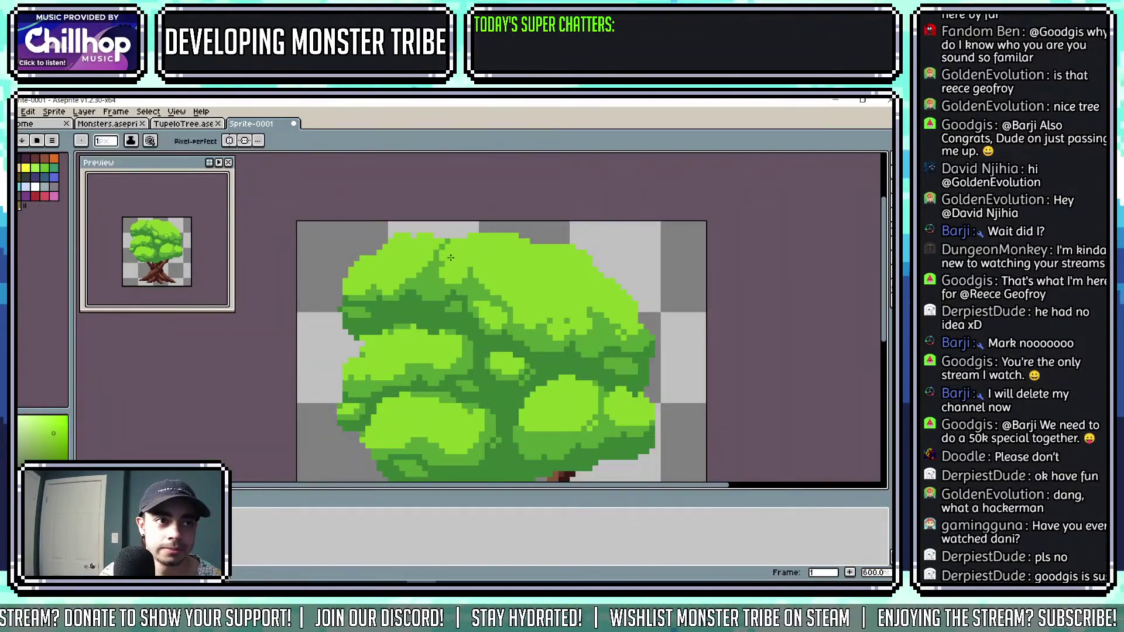
pyautogui.scroll(3, 459, 249)
pyautogui.press('alt')
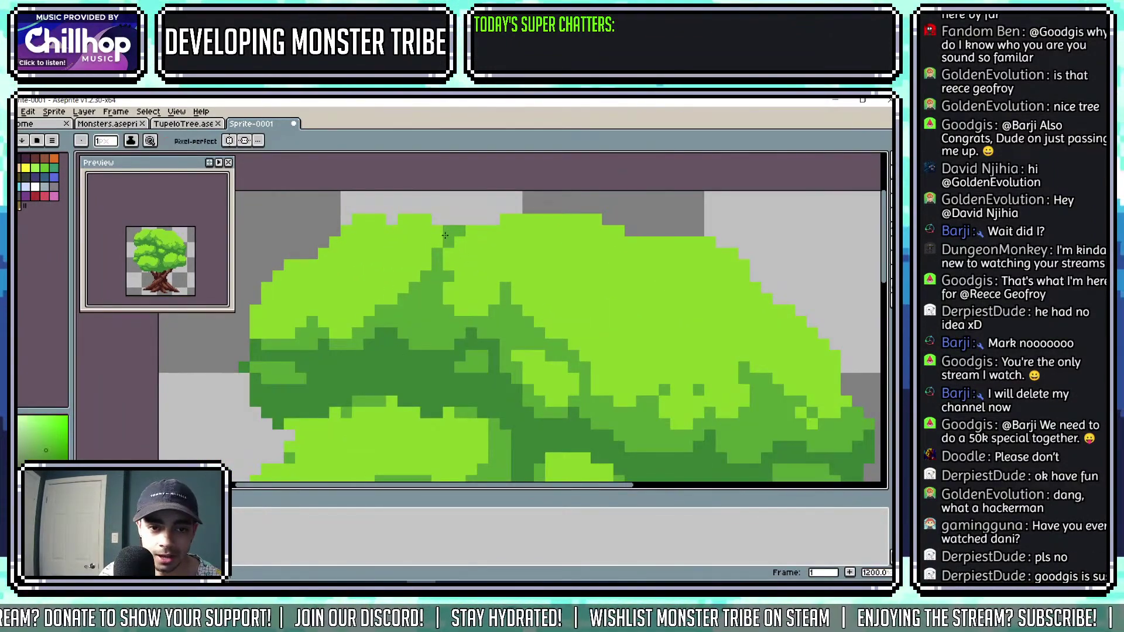
pyautogui.scroll(-6, 454, 235)
pyautogui.scroll(5, 492, 241)
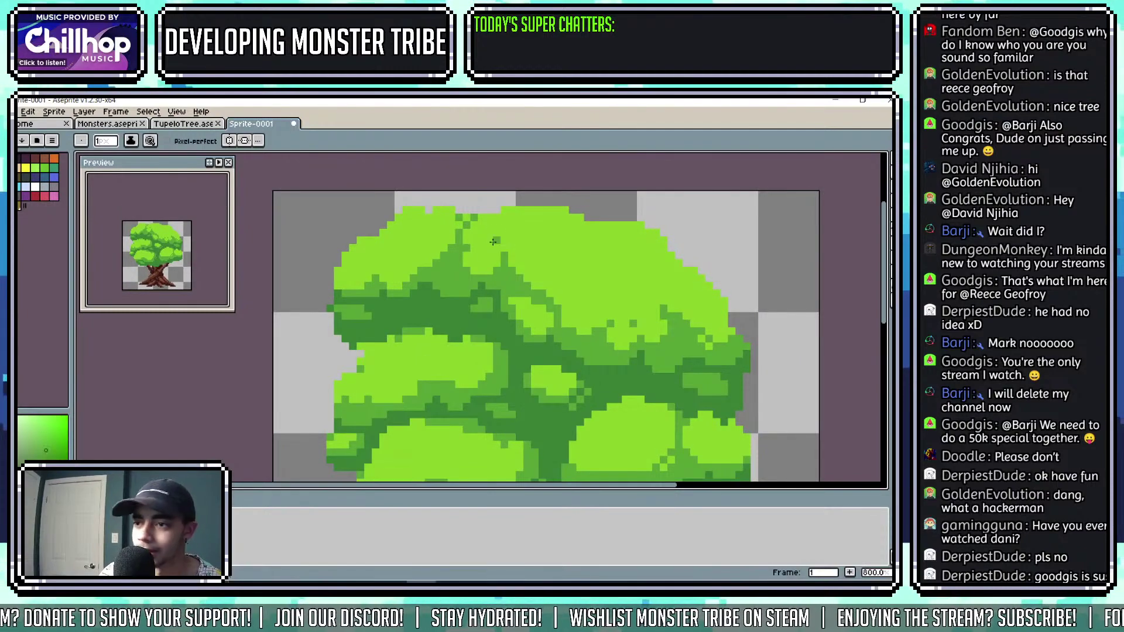
# Extend the upper end of the crease along the canopy's top edge with mid-green pixels and accent it with dark green pixels.
pyautogui.scroll(2, 468, 222)
pyautogui.scroll(1, 468, 222)
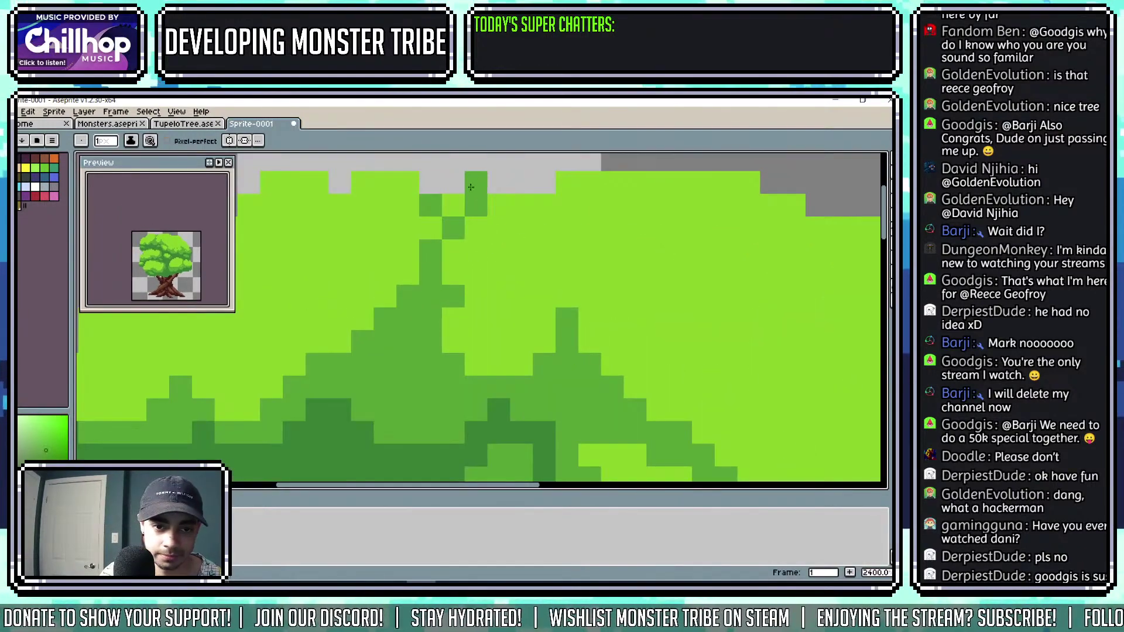
pyautogui.scroll(-1, 478, 185)
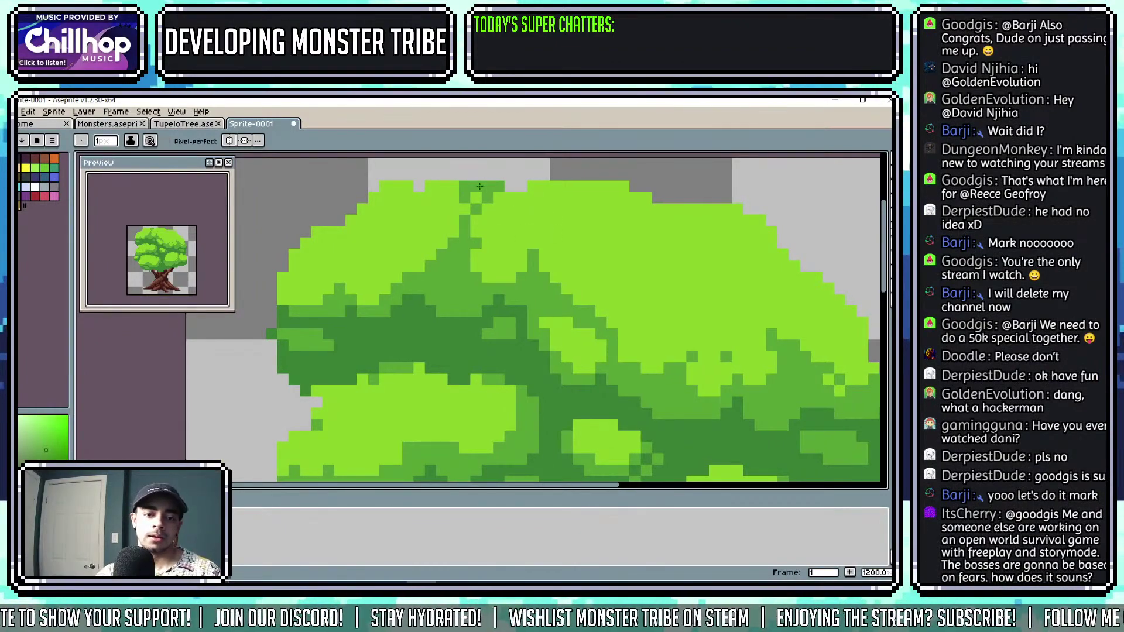
pyautogui.scroll(-3, 482, 184)
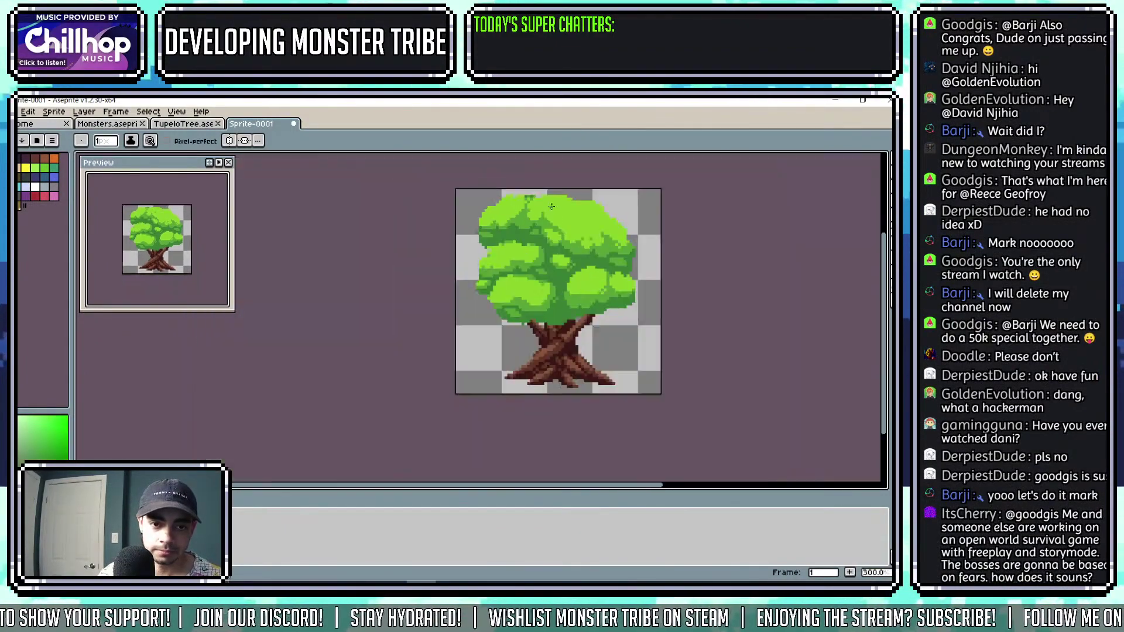
pyautogui.scroll(4, 498, 176)
pyautogui.press('alt')
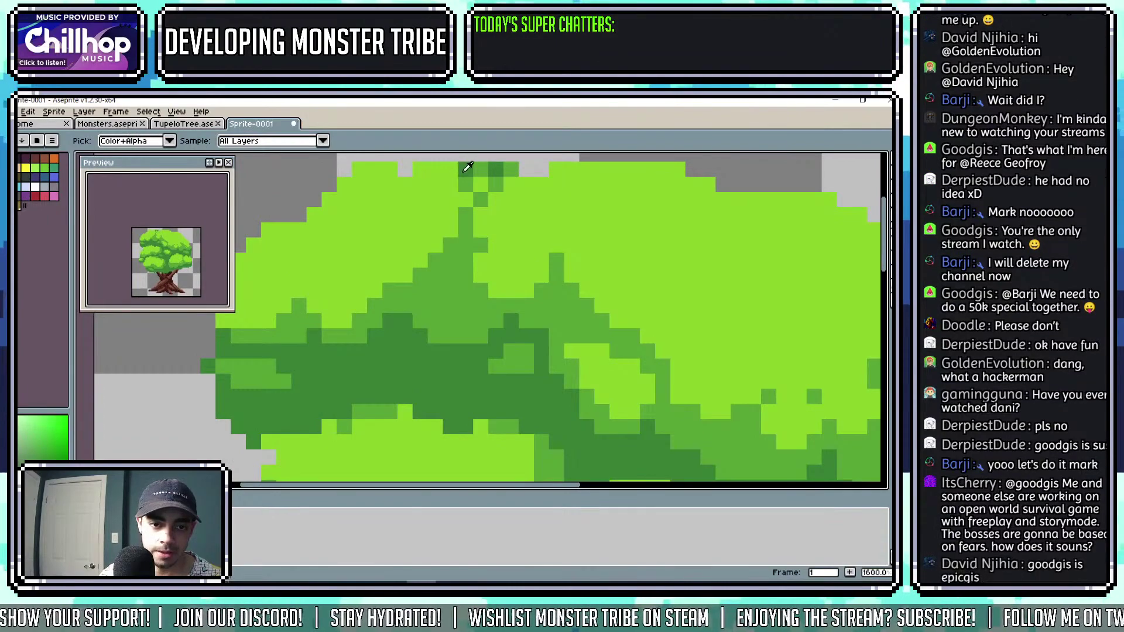
pyautogui.moveTo(476, 178); pyautogui.dragTo(493, 222)
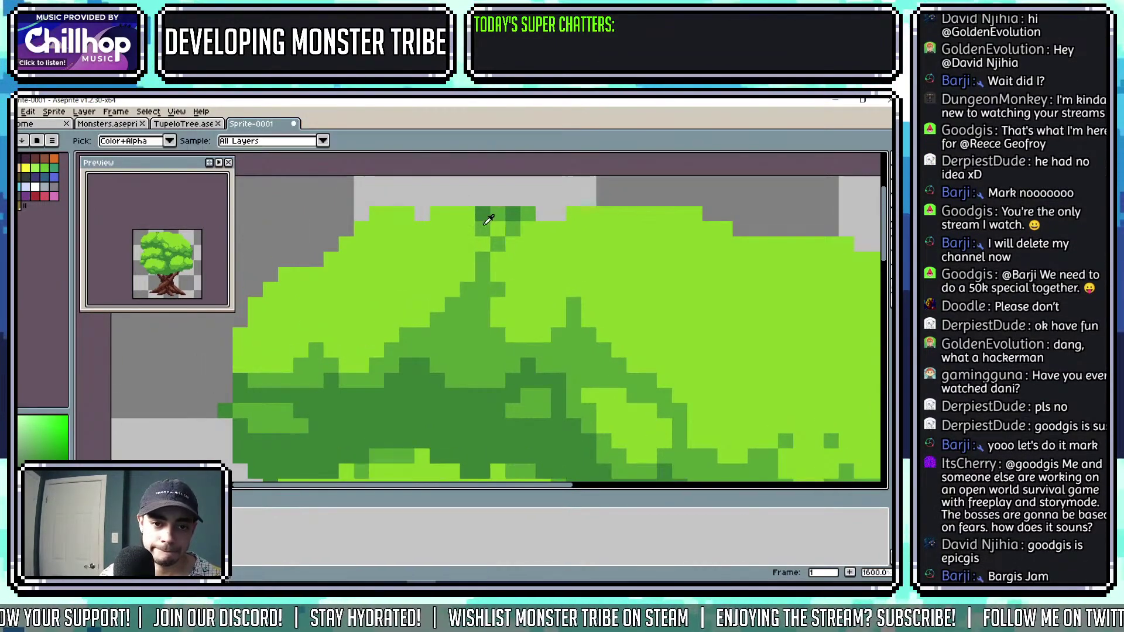
pyautogui.keyDown('alt'); pyautogui.click(487, 222); pyautogui.keyUp('alt')
pyautogui.scroll(-5, 437, 203)
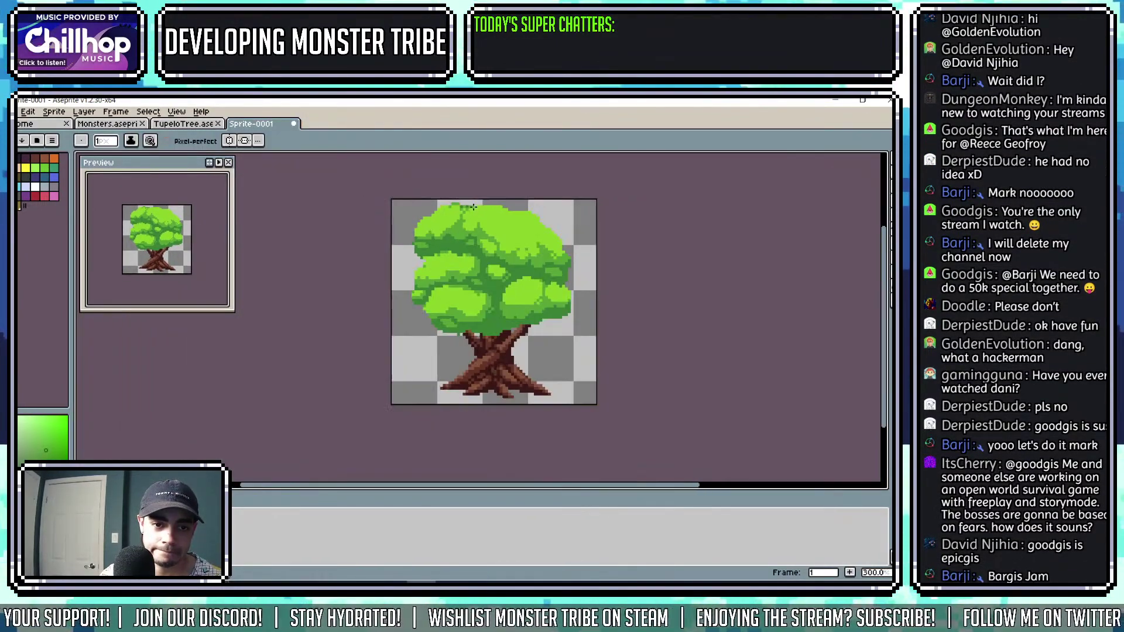
# Draw a thin mid-green crease through the upper-left highlight up to the canopy's outline, separating a leaf clump at the far left.
pyautogui.scroll(2, 481, 228)
pyautogui.scroll(3, 412, 234)
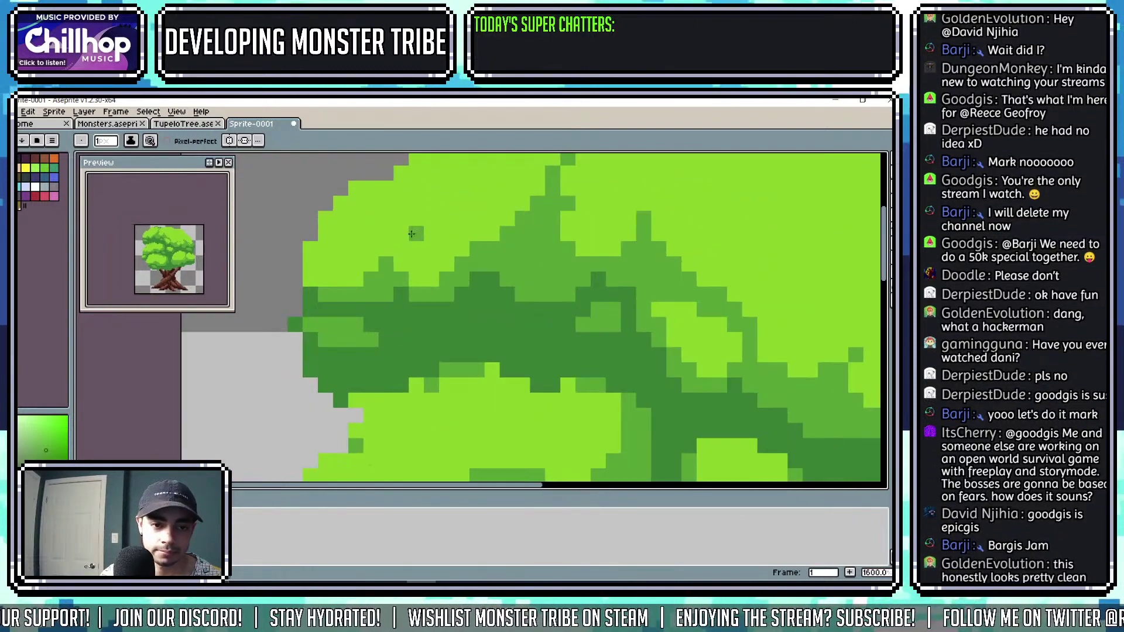
pyautogui.scroll(-3, 344, 276)
pyautogui.scroll(3, 361, 281)
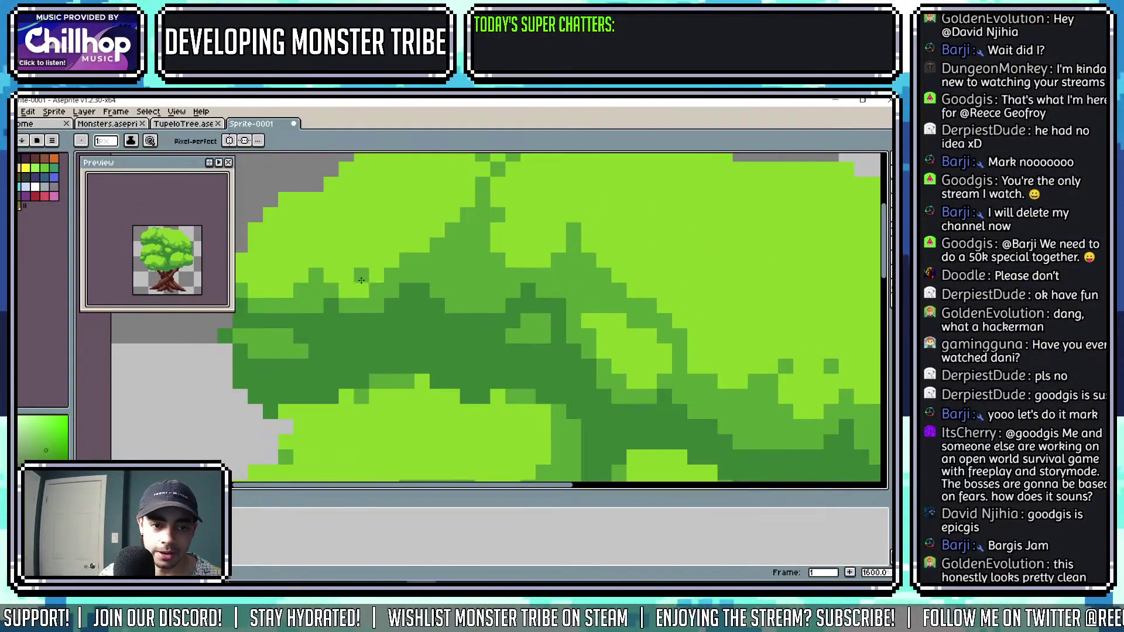
pyautogui.scroll(-3, 386, 263)
pyautogui.scroll(3, 369, 280)
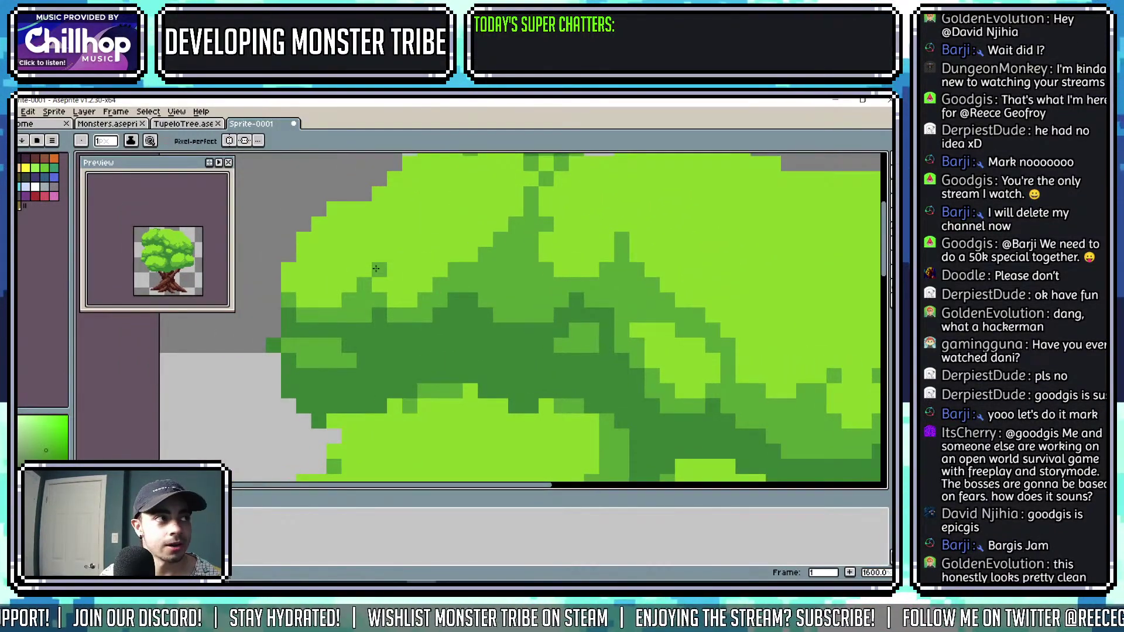
pyautogui.moveTo(376, 268); pyautogui.dragTo(396, 217)
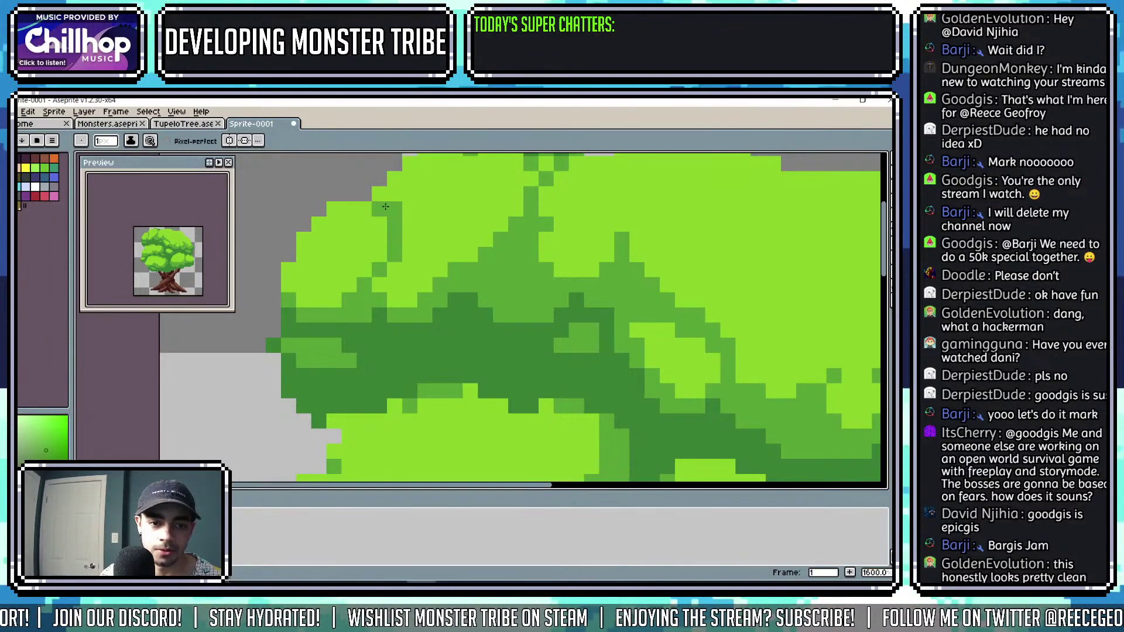
pyautogui.scroll(-3, 407, 214)
pyautogui.scroll(-1, 410, 212)
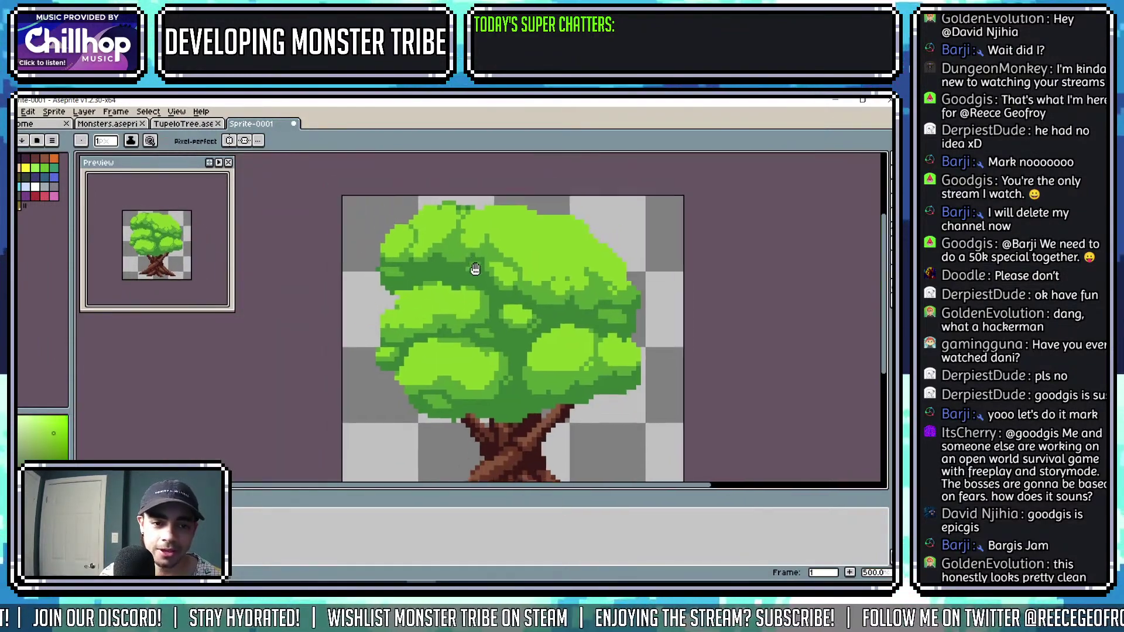
# Round the underside of the upper-left middle clump with mid-green, shaping a small bright leaf cluster beneath it.
pyautogui.scroll(3, 404, 226)
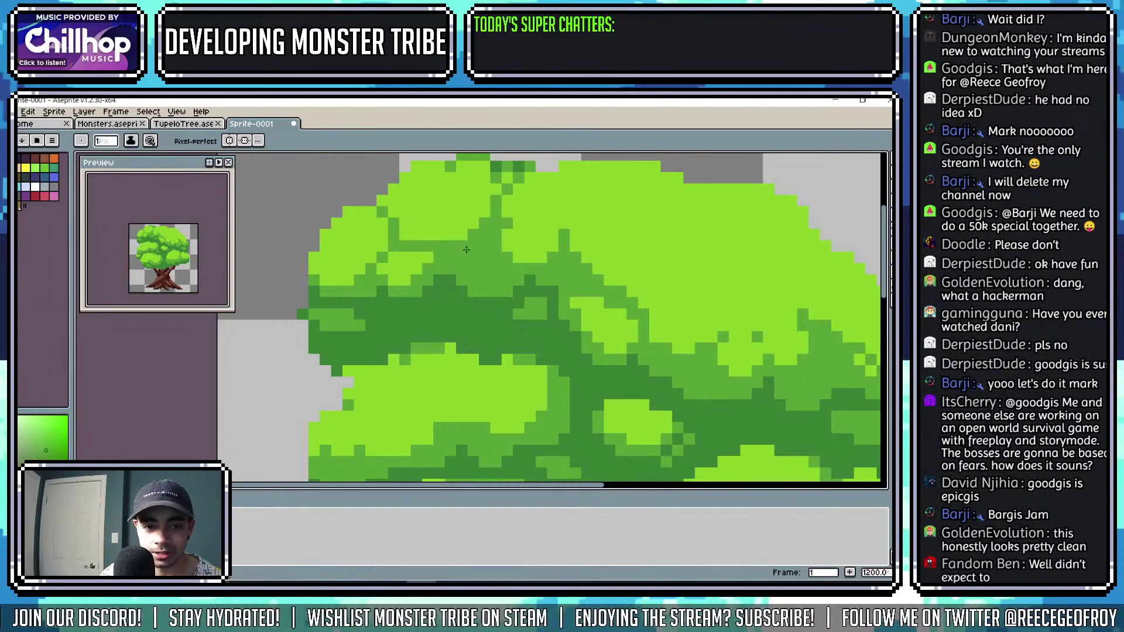
pyautogui.scroll(-2, 464, 249)
pyautogui.scroll(3, 437, 241)
pyautogui.scroll(-3, 445, 236)
pyautogui.scroll(2, 445, 237)
pyautogui.keyDown('alt'); pyautogui.click(435, 249); pyautogui.keyUp('alt')
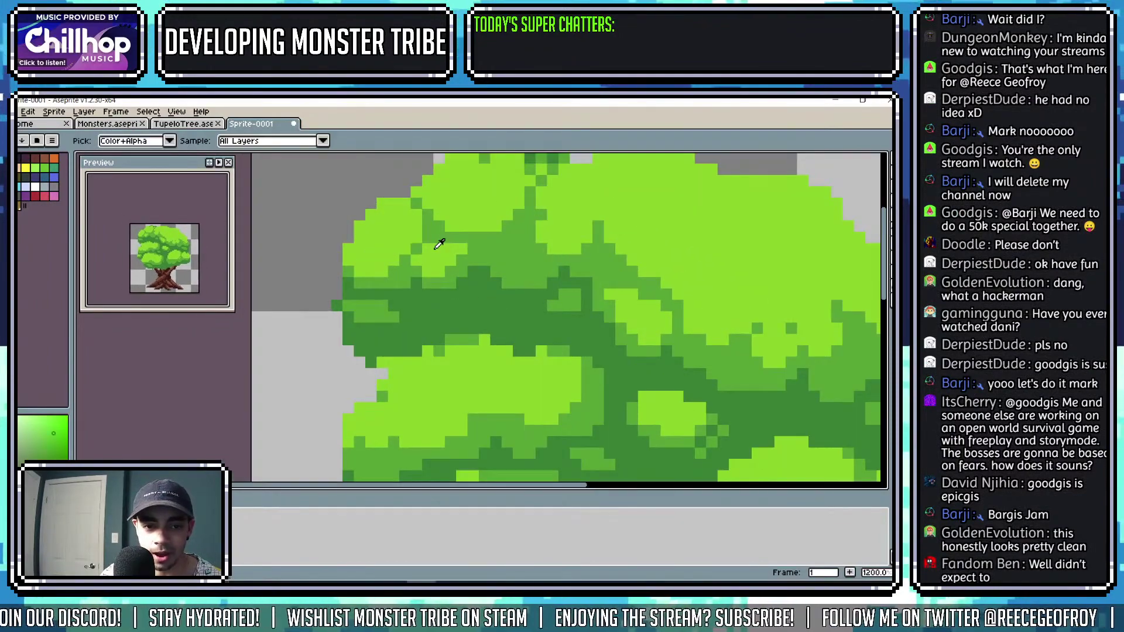
pyautogui.scroll(-4, 439, 243)
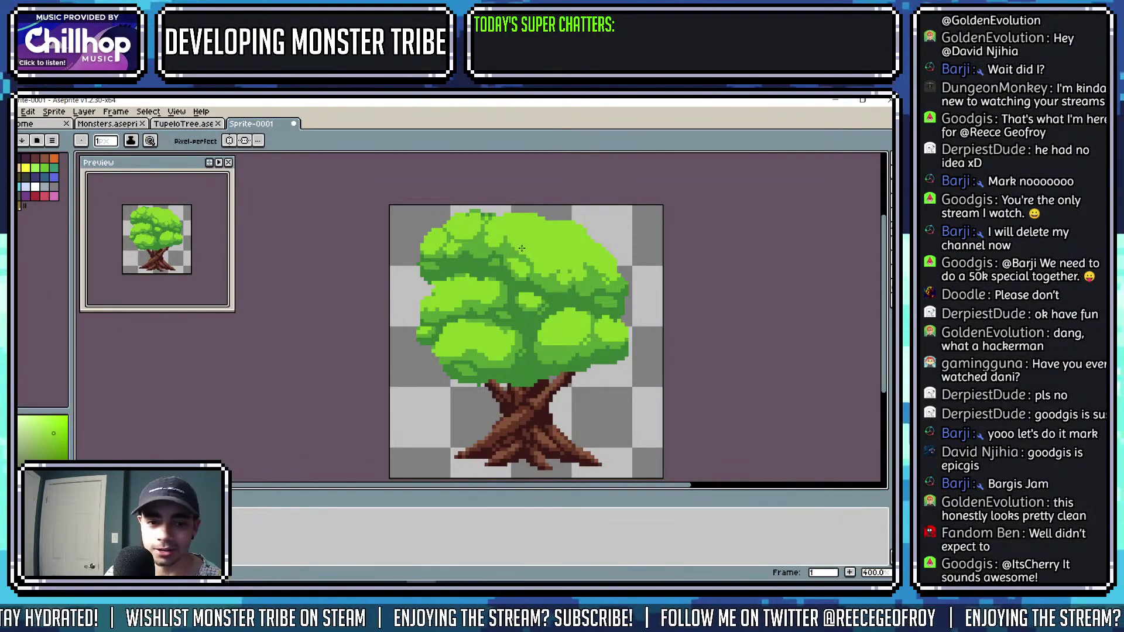
# Draw a curved mid-green crease from the canopy's top edge down to the shadow, rounding off the second top clump.
pyautogui.scroll(2, 512, 235)
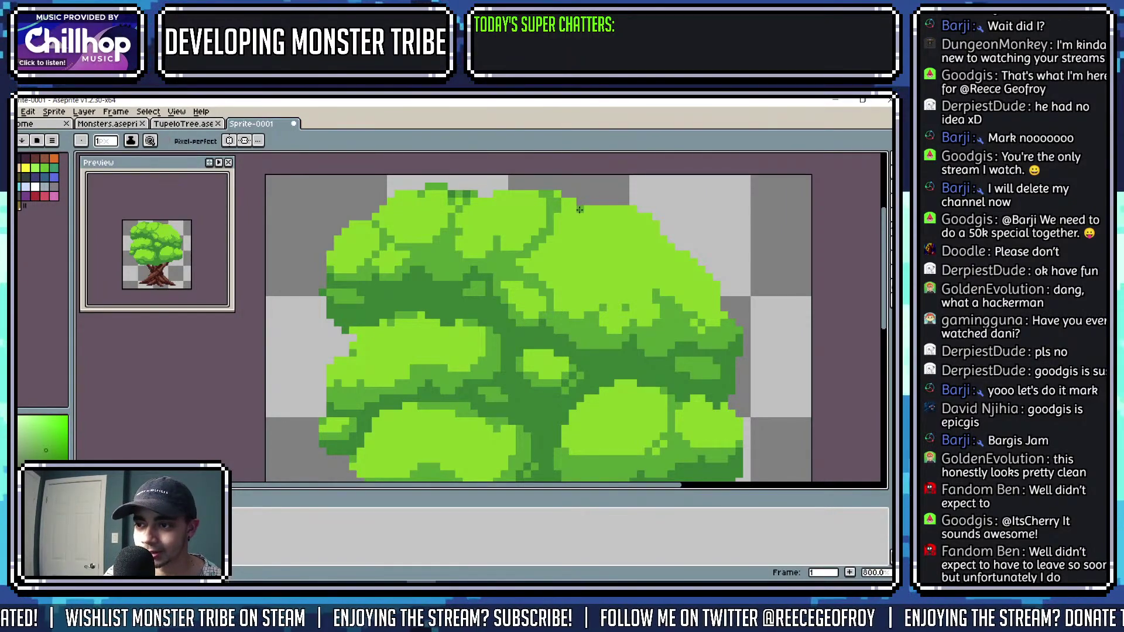
pyautogui.scroll(3, 587, 208)
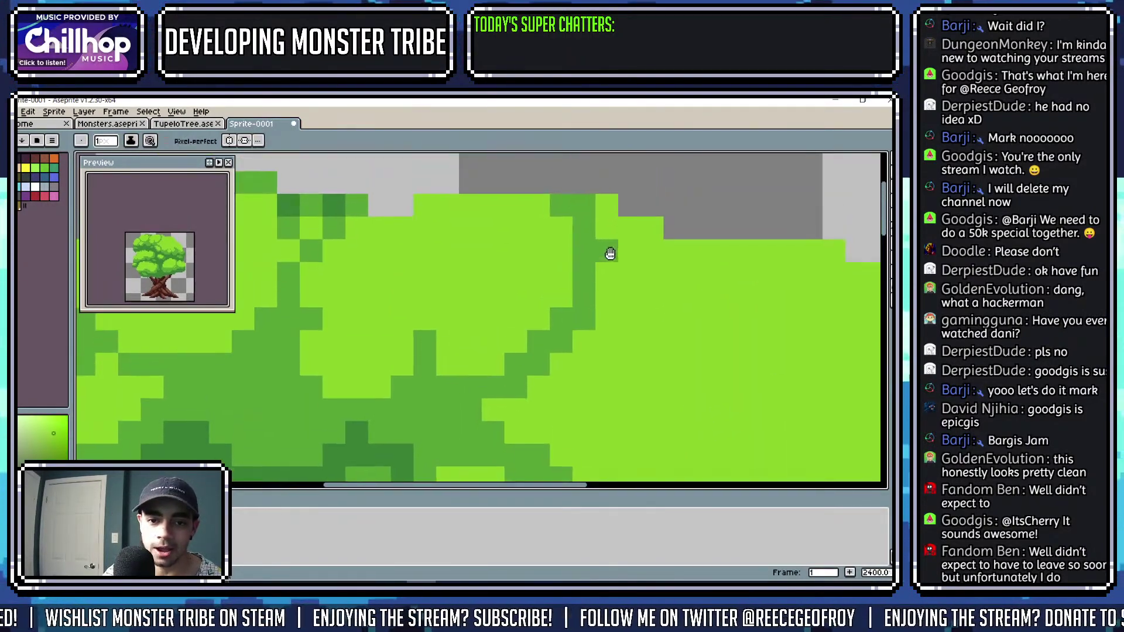
pyautogui.scroll(1, 607, 251)
pyautogui.scroll(-3, 587, 208)
pyautogui.scroll(2, 504, 275)
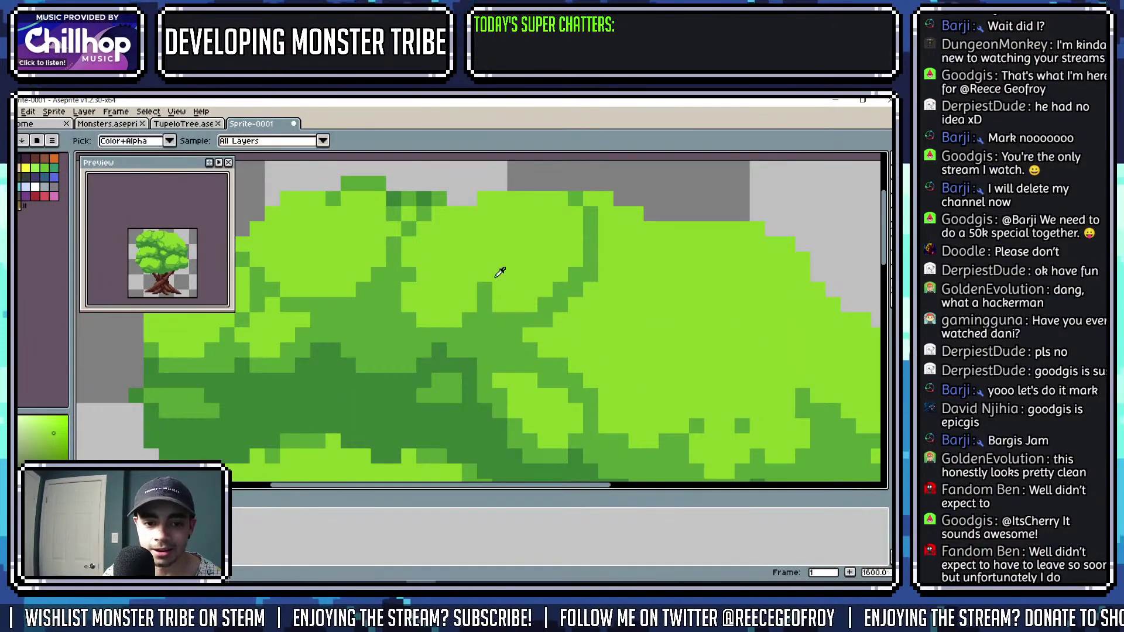
pyautogui.scroll(-1, 509, 285)
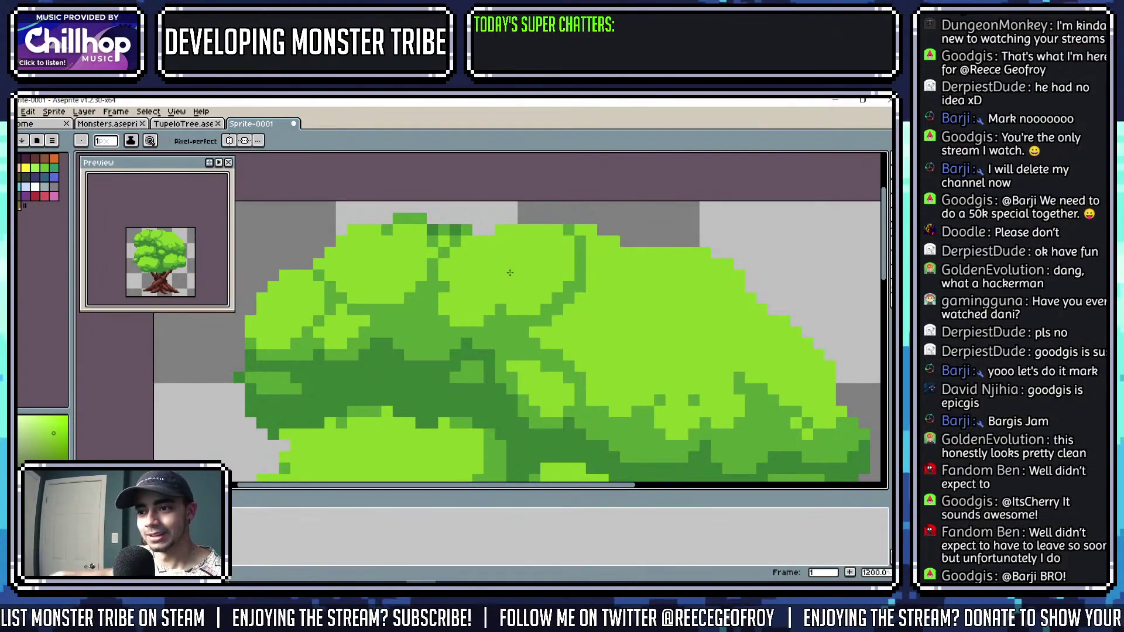
# Draw a mid-green crease from the shadow up to the canopy's right outline, separating a small bright clump at the edge.
pyautogui.moveTo(616, 331); pyautogui.dragTo(476, 256)
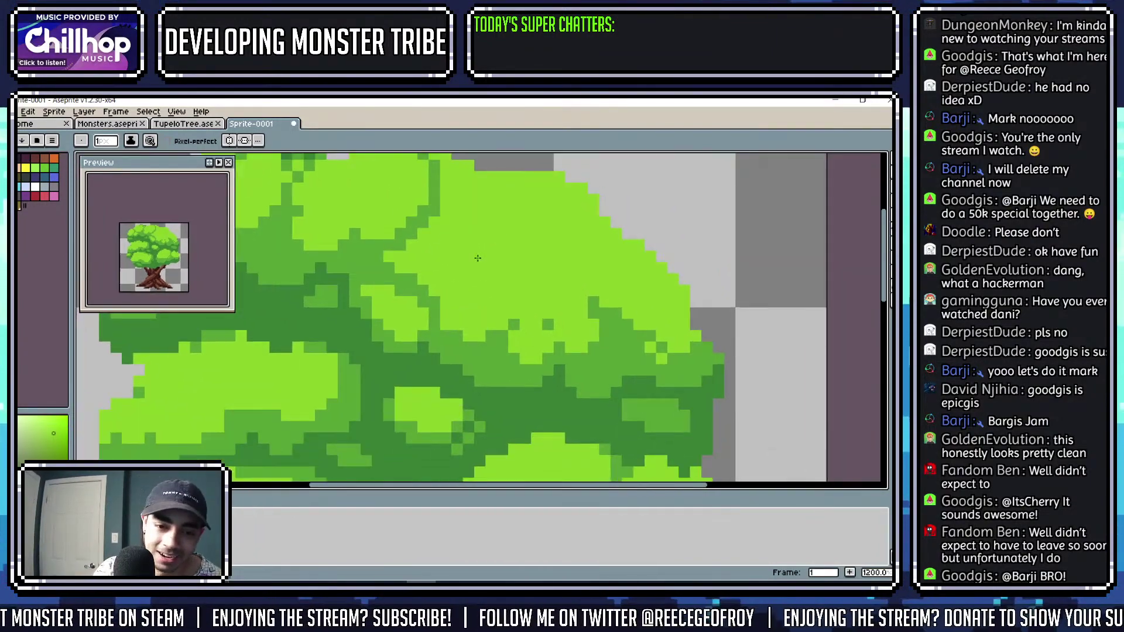
pyautogui.keyDown('alt'); pyautogui.click(434, 208); pyautogui.keyUp('alt')
pyautogui.moveTo(455, 208); pyautogui.dragTo(451, 225)
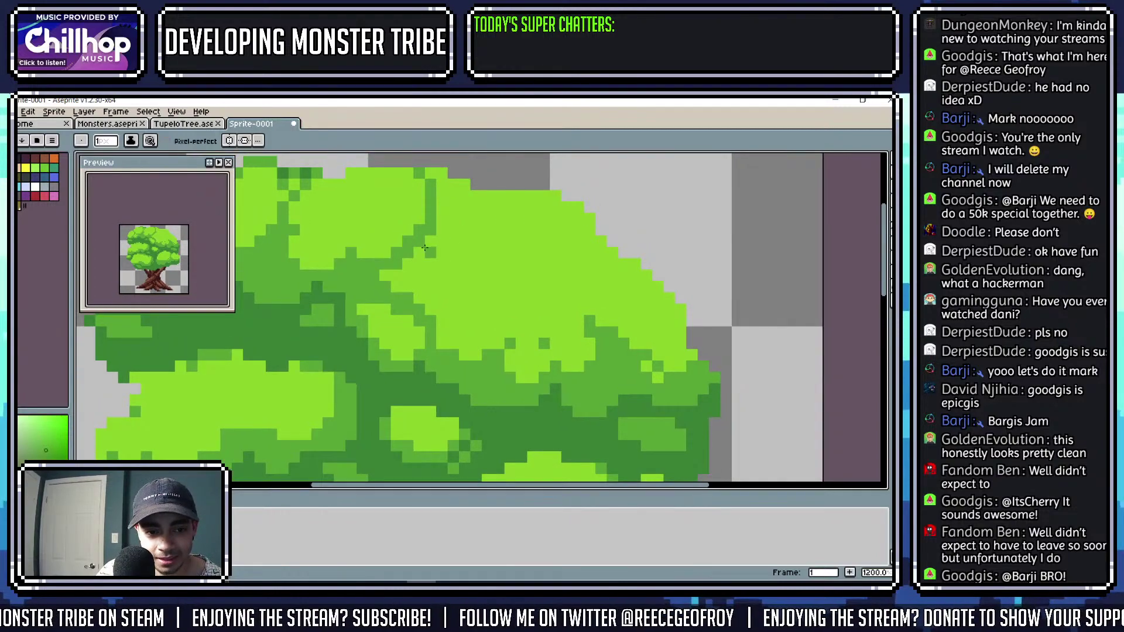
pyautogui.moveTo(555, 291); pyautogui.dragTo(518, 259)
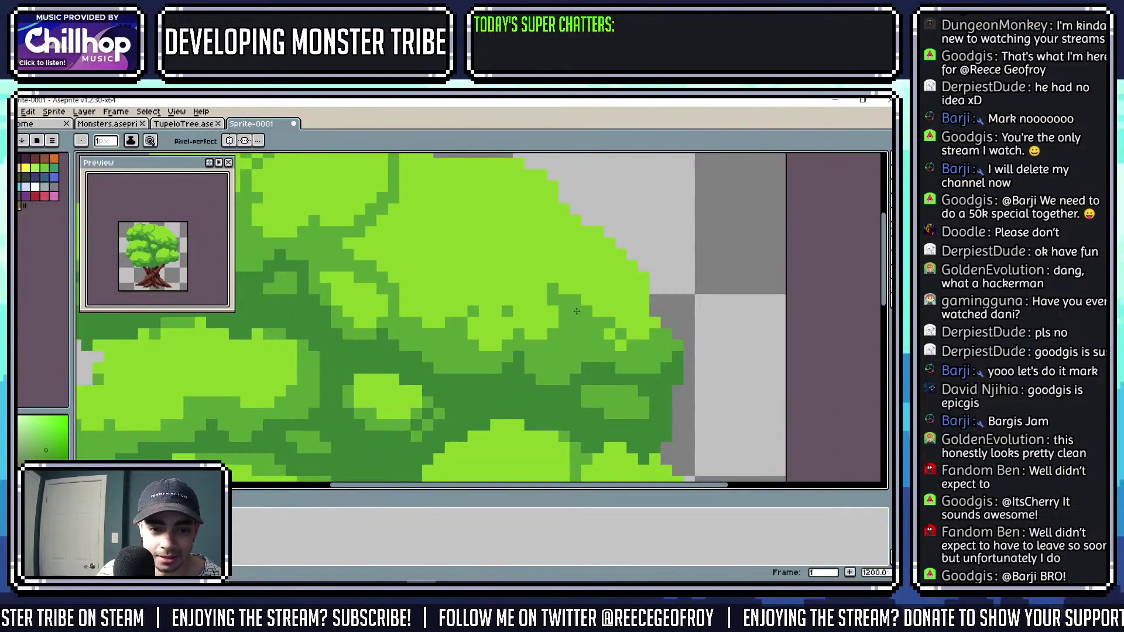
pyautogui.moveTo(582, 301)
pyautogui.mouseDown()
pyautogui.moveTo(562, 289)
pyautogui.moveTo(573, 252)
pyautogui.moveTo(588, 243)
pyautogui.moveTo(575, 245)
pyautogui.mouseUp()
pyautogui.scroll(-4, 576, 244)
pyautogui.scroll(4, 579, 246)
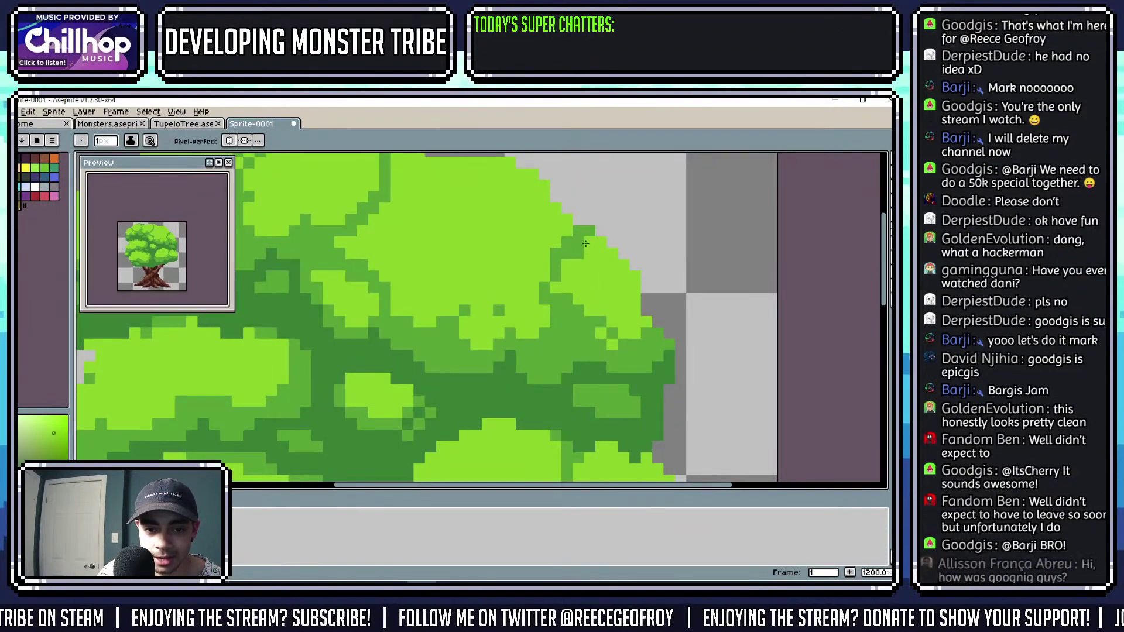
pyautogui.scroll(-4, 589, 249)
pyautogui.scroll(4, 589, 249)
pyautogui.scroll(-4, 585, 255)
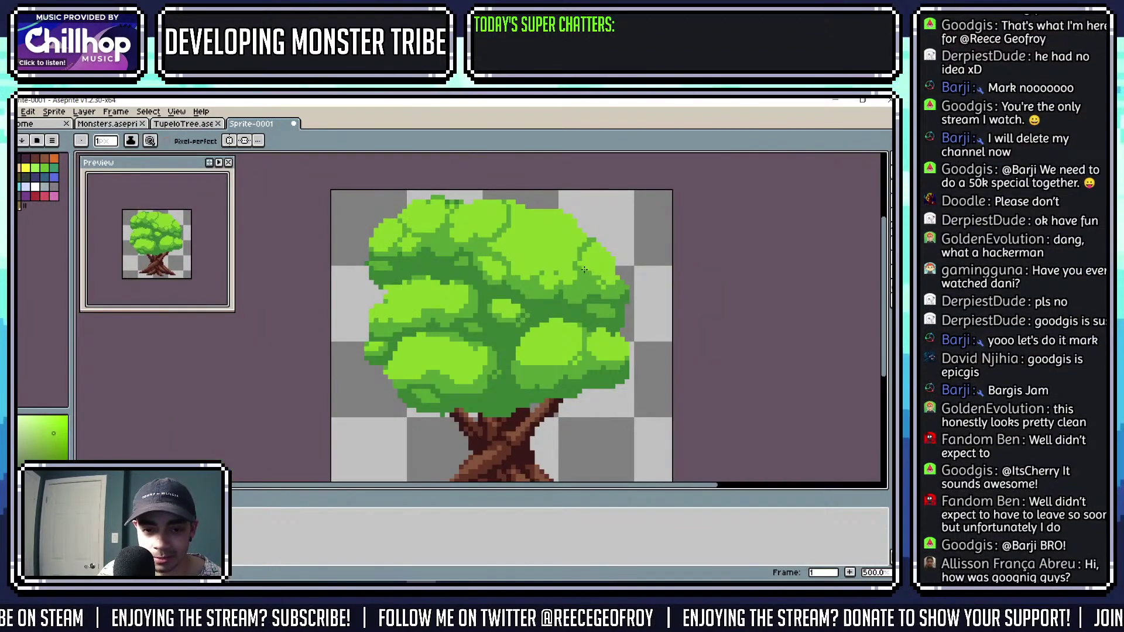
pyautogui.scroll(4, 583, 267)
pyautogui.scroll(-4, 627, 270)
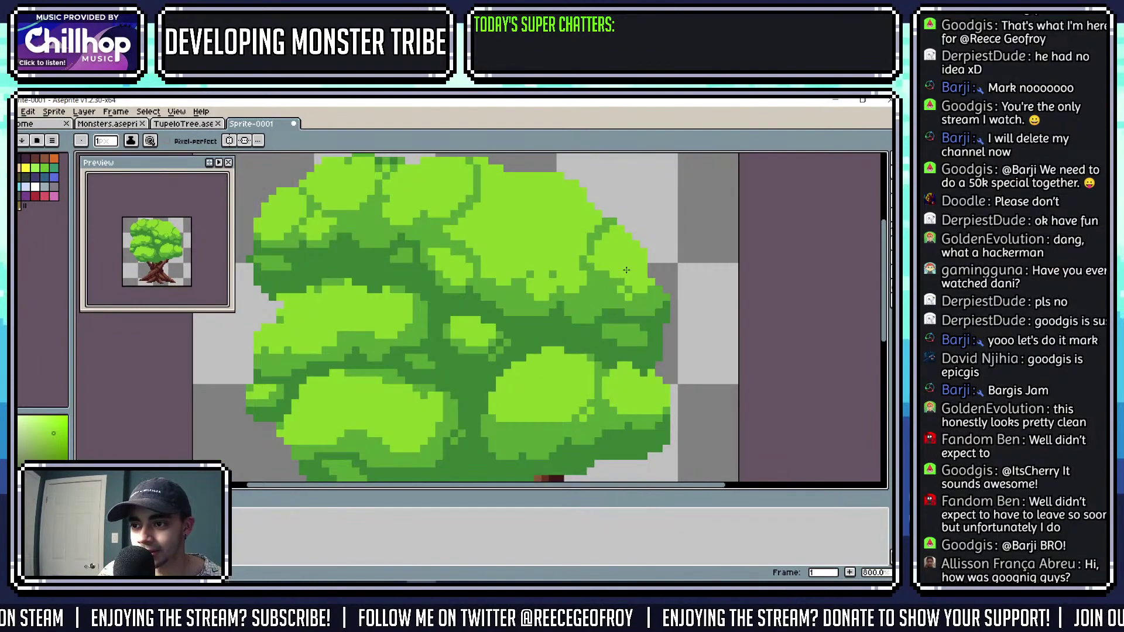
pyautogui.scroll(2, 609, 275)
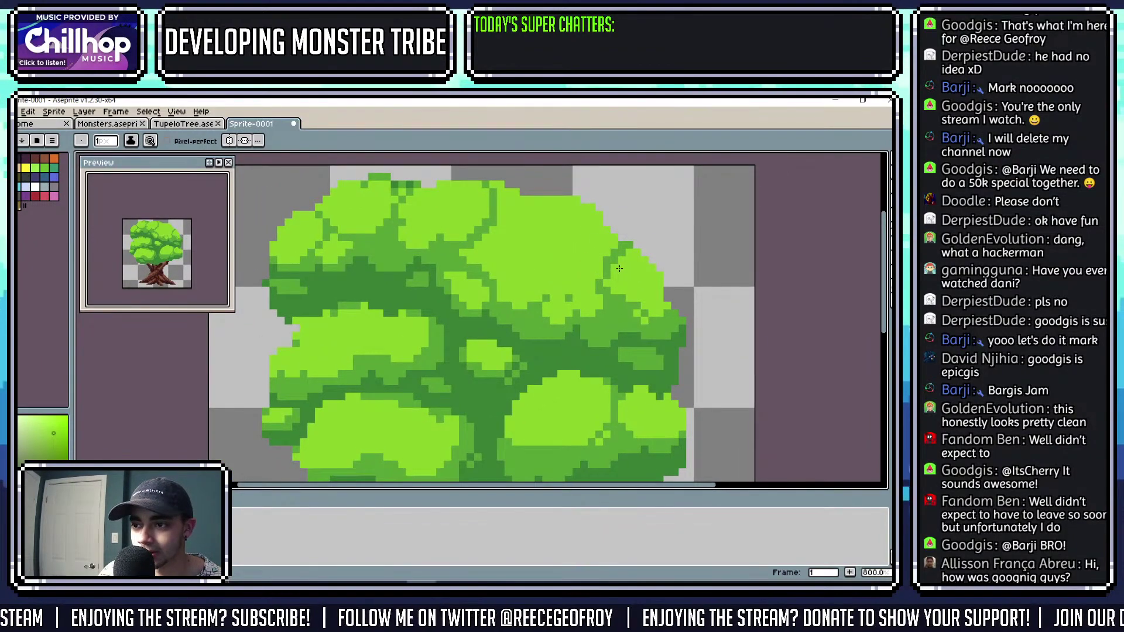
# Try a long diagonal mid-green crease across the large upper-right highlight, joining the curved top crease to the right-edge crease.
pyautogui.moveTo(600, 262); pyautogui.dragTo(608, 269)
pyautogui.scroll(2, 562, 255)
pyautogui.keyDown('alt'); pyautogui.click(437, 192); pyautogui.keyUp('alt')
pyautogui.moveTo(489, 205)
pyautogui.mouseDown()
pyautogui.moveTo(495, 243)
pyautogui.moveTo(468, 199)
pyautogui.moveTo(582, 229)
pyautogui.moveTo(463, 214)
pyautogui.moveTo(461, 231)
pyautogui.mouseUp()
pyautogui.hotkey('ctrl', 'z')
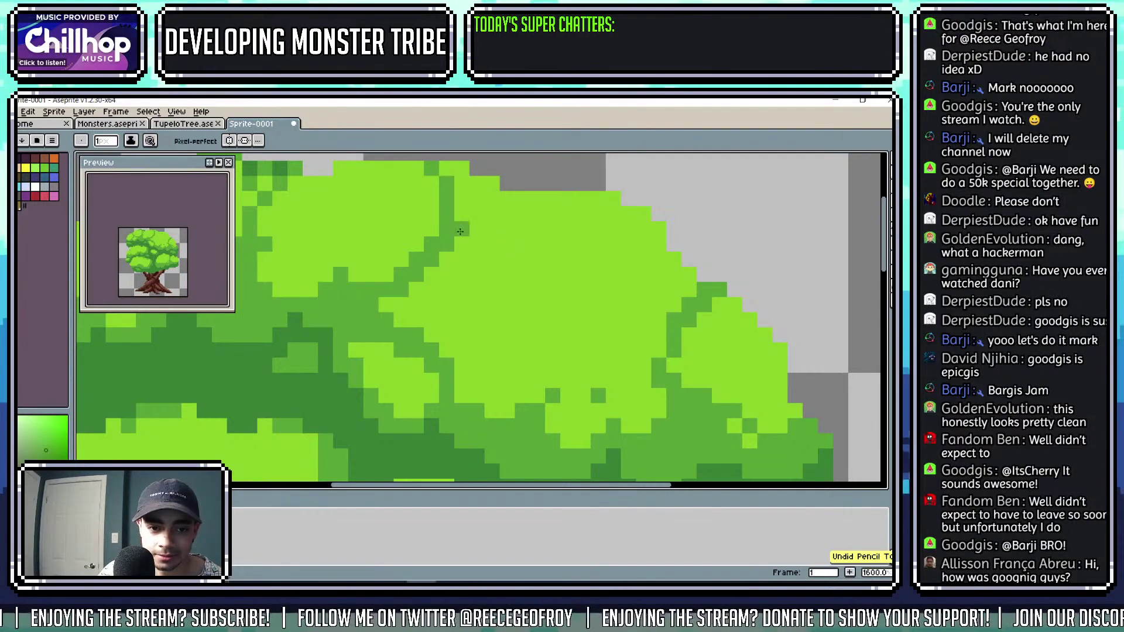
pyautogui.moveTo(667, 310)
pyautogui.mouseDown()
pyautogui.moveTo(553, 282)
pyautogui.moveTo(482, 240)
pyautogui.moveTo(460, 211)
pyautogui.moveTo(466, 193)
pyautogui.moveTo(453, 172)
pyautogui.moveTo(478, 195)
pyautogui.moveTo(490, 188)
pyautogui.moveTo(493, 203)
pyautogui.moveTo(460, 179)
pyautogui.mouseUp()
pyautogui.keyDown('alt'); pyautogui.click(513, 210); pyautogui.keyUp('alt')
pyautogui.click(462, 169)
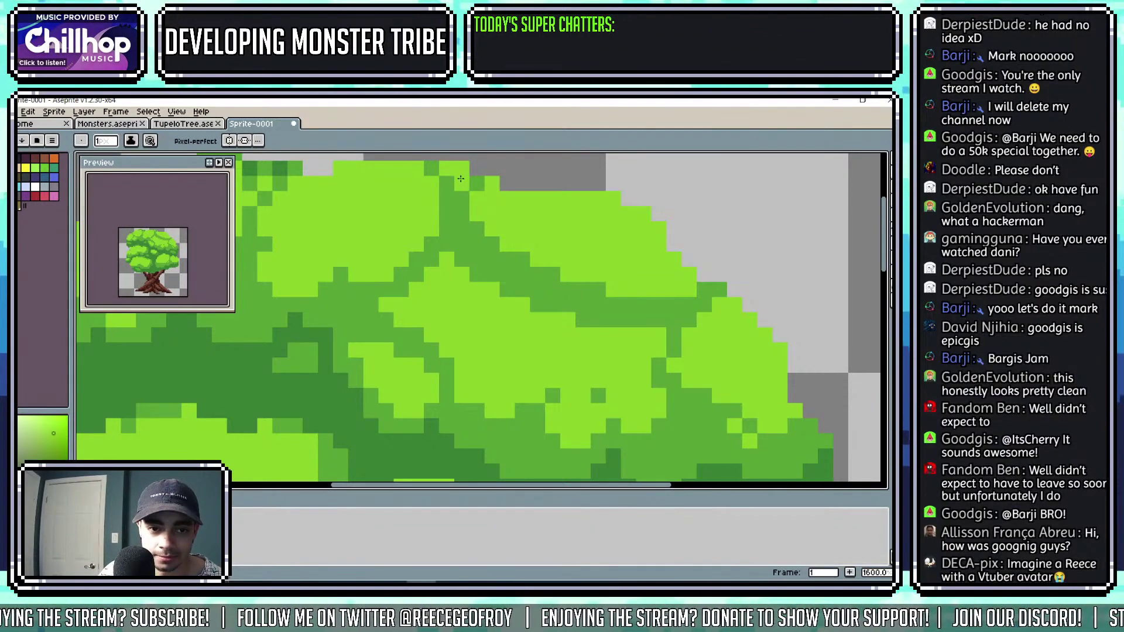
pyautogui.scroll(-3, 460, 179)
pyautogui.scroll(2, 469, 181)
pyautogui.scroll(-4, 497, 187)
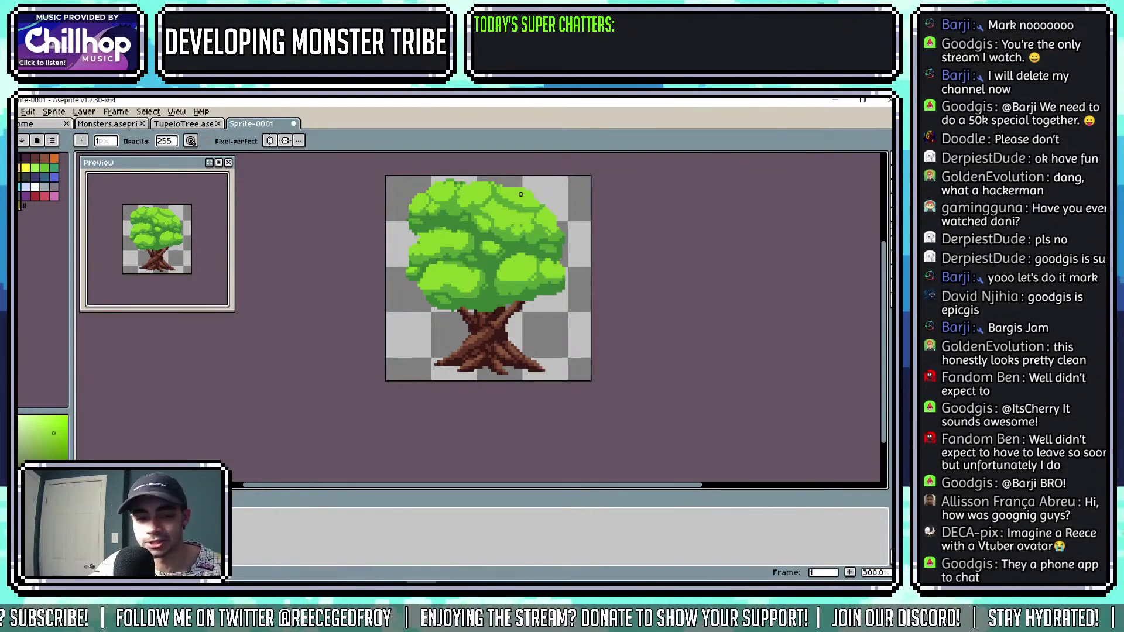
# Try a short diagonal mid-green crease that splits the bright area below the long crease into two clumps.
pyautogui.scroll(5, 474, 253)
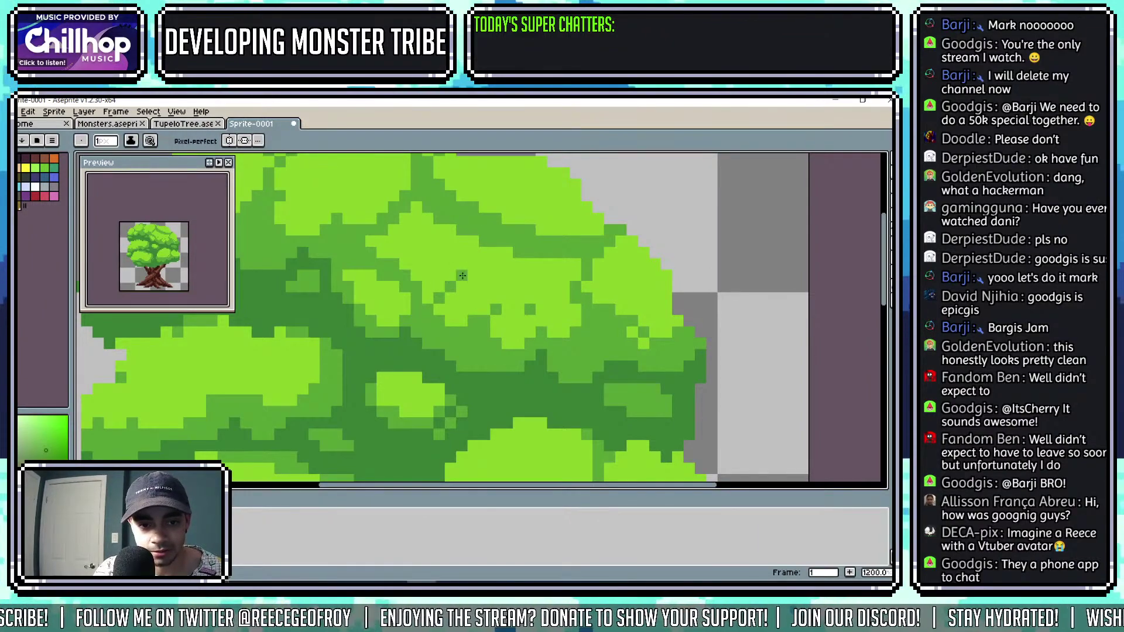
pyautogui.scroll(-4, 509, 247)
pyautogui.scroll(5, 469, 288)
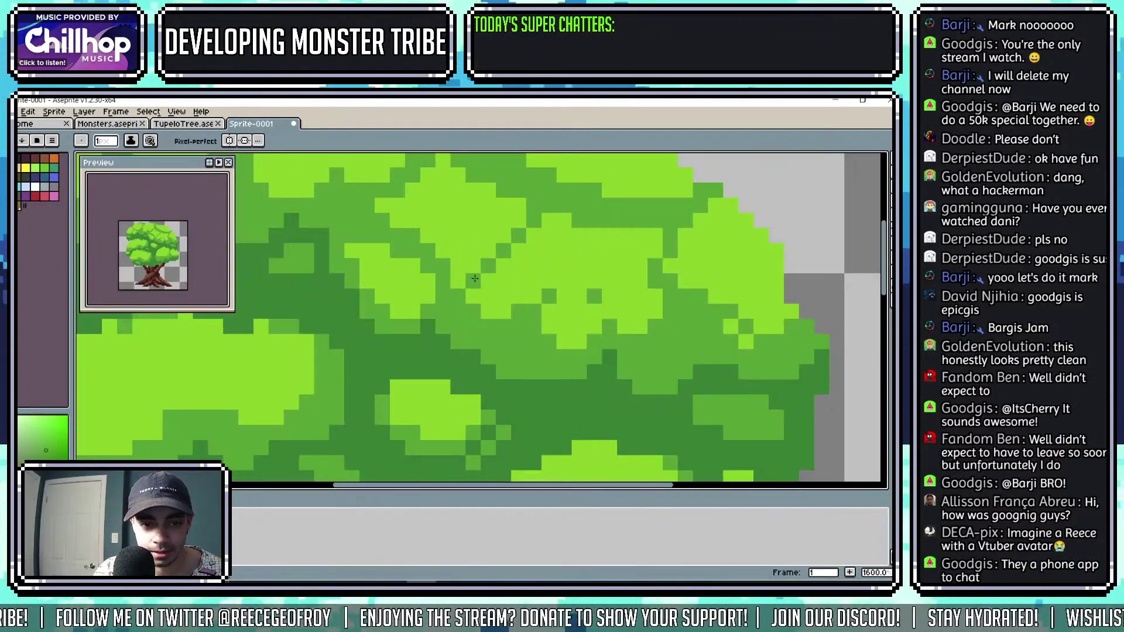
pyautogui.scroll(-1, 574, 275)
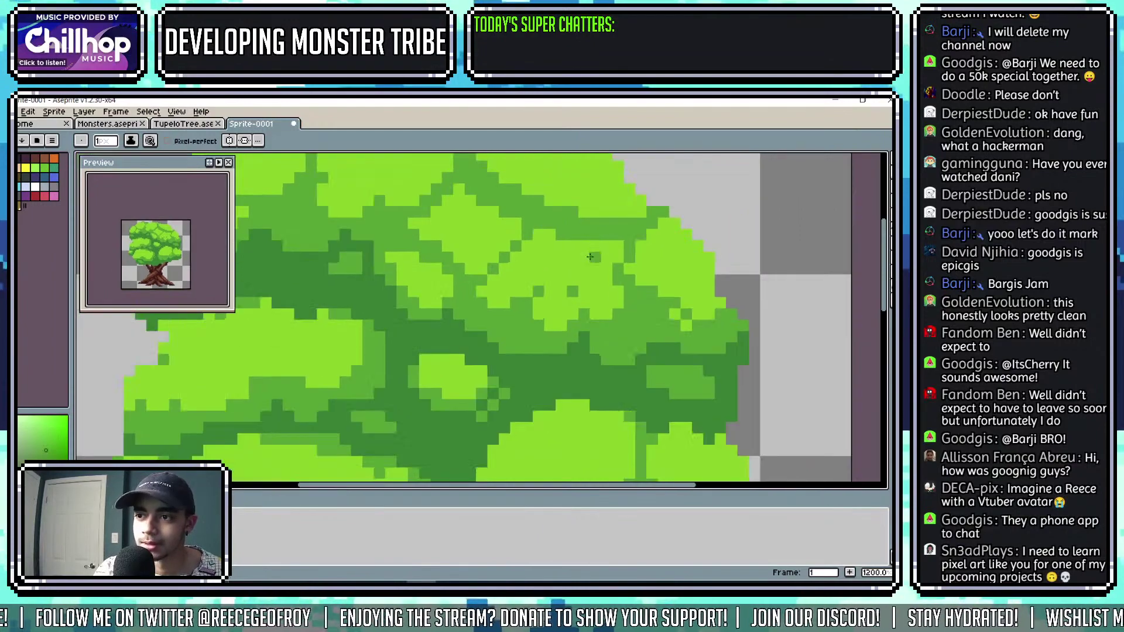
pyautogui.scroll(-3, 600, 275)
pyautogui.scroll(3, 586, 269)
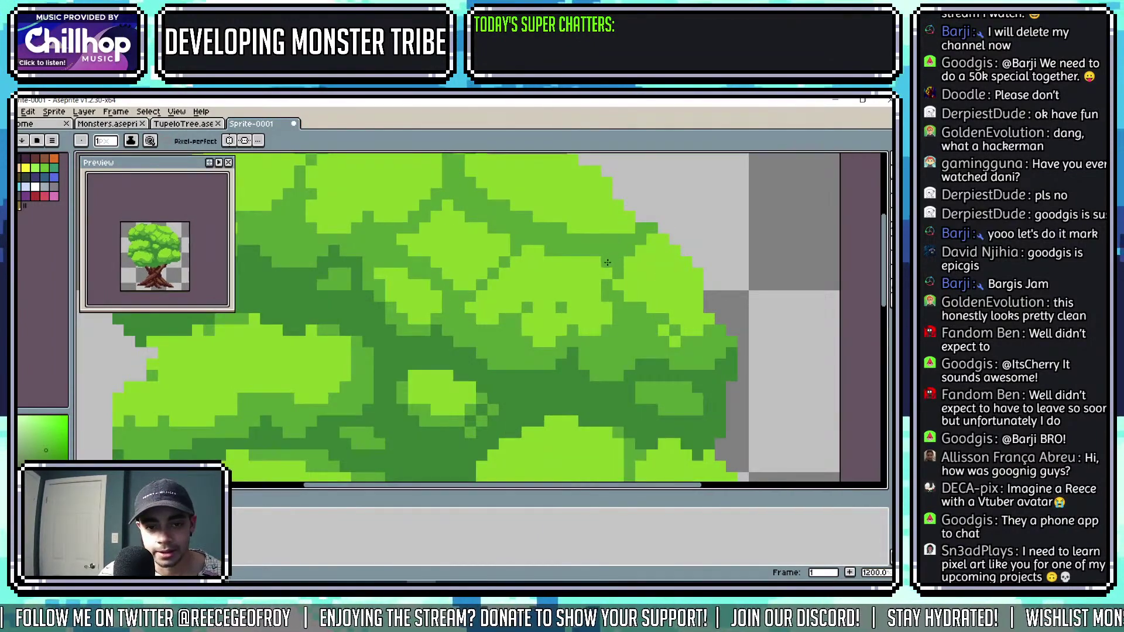
# Paint over the short diagonal crease with bright green.
pyautogui.scroll(-3, 562, 261)
pyautogui.press('i')
pyautogui.scroll(1, 551, 253)
pyautogui.click(550, 253)
pyautogui.press('b')
pyautogui.scroll(-4, 562, 263)
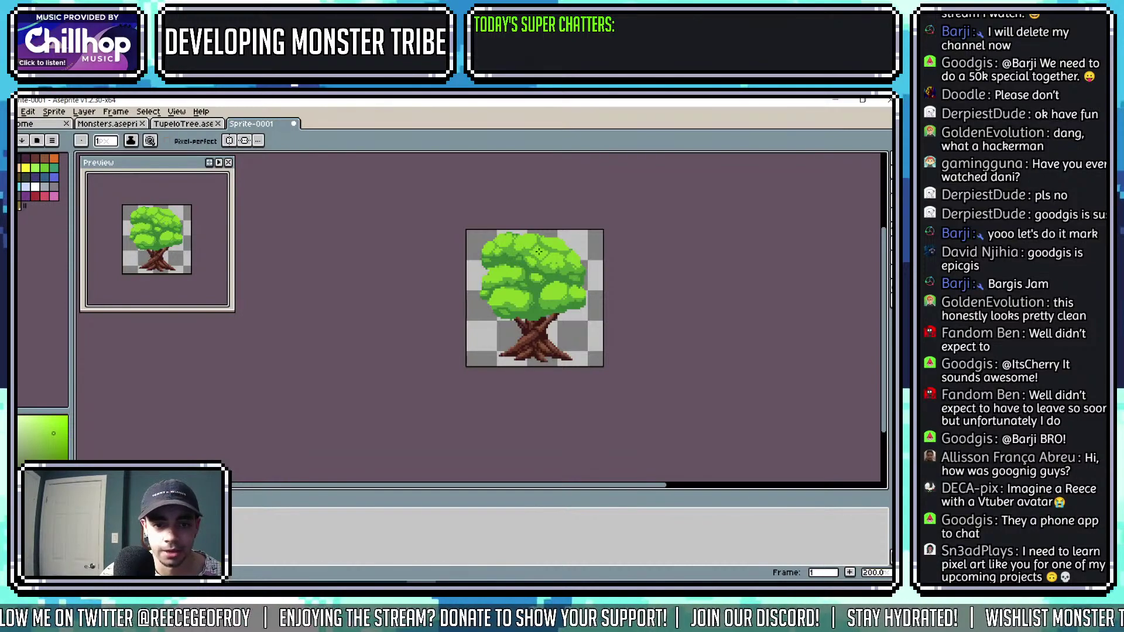
pyautogui.scroll(7, 538, 252)
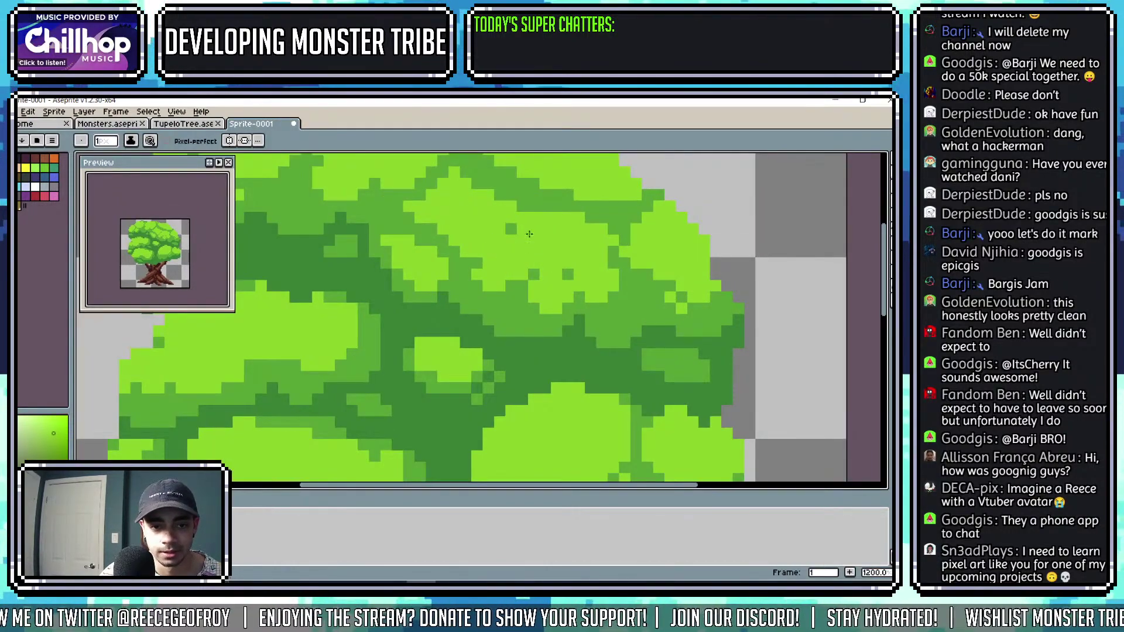
# Cover the long diagonal crease with bright green and paint a rounded mid-green patch inside the large upper-right highlight.
pyautogui.click(511, 228)
pyautogui.moveTo(527, 230); pyautogui.dragTo(526, 263)
pyautogui.moveTo(487, 193)
pyautogui.mouseDown()
pyautogui.moveTo(460, 238)
pyautogui.moveTo(555, 224)
pyautogui.moveTo(570, 252)
pyautogui.moveTo(603, 247)
pyautogui.moveTo(497, 218)
pyautogui.moveTo(504, 231)
pyautogui.moveTo(603, 239)
pyautogui.moveTo(510, 222)
pyautogui.moveTo(577, 281)
pyautogui.moveTo(531, 231)
pyautogui.moveTo(570, 263)
pyautogui.moveTo(542, 251)
pyautogui.mouseUp()
pyautogui.keyDown('alt'); pyautogui.click(476, 209); pyautogui.keyUp('alt')
pyautogui.keyDown('alt'); pyautogui.click(519, 208); pyautogui.keyUp('alt')
pyautogui.click(507, 273)
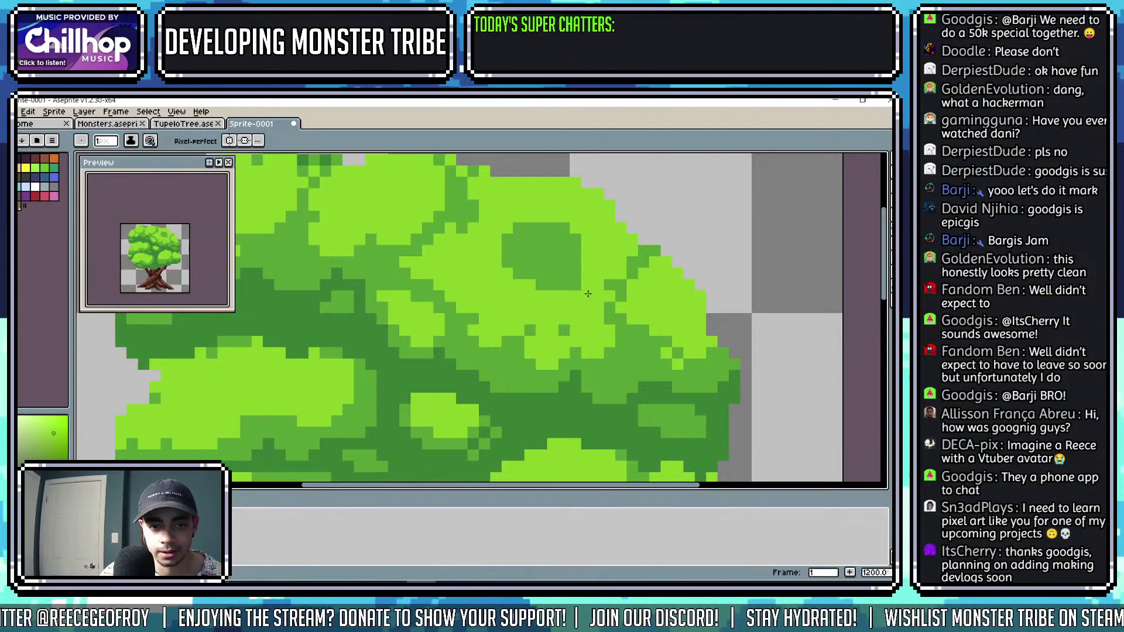
# Paint a dark-green core inside the rounded mid-green patch on the large upper-right highlight.
pyautogui.keyDown('alt'); pyautogui.click(579, 401); pyautogui.keyUp('alt')
pyautogui.moveTo(541, 248); pyautogui.dragTo(535, 258)
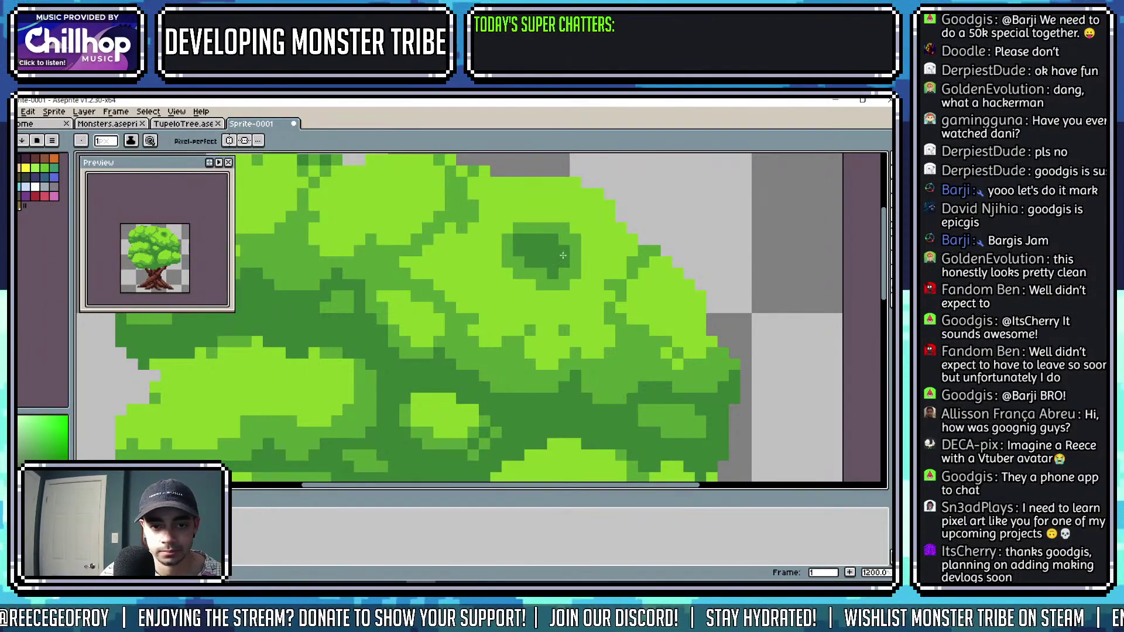
pyautogui.scroll(-6, 559, 251)
pyautogui.scroll(1, 583, 247)
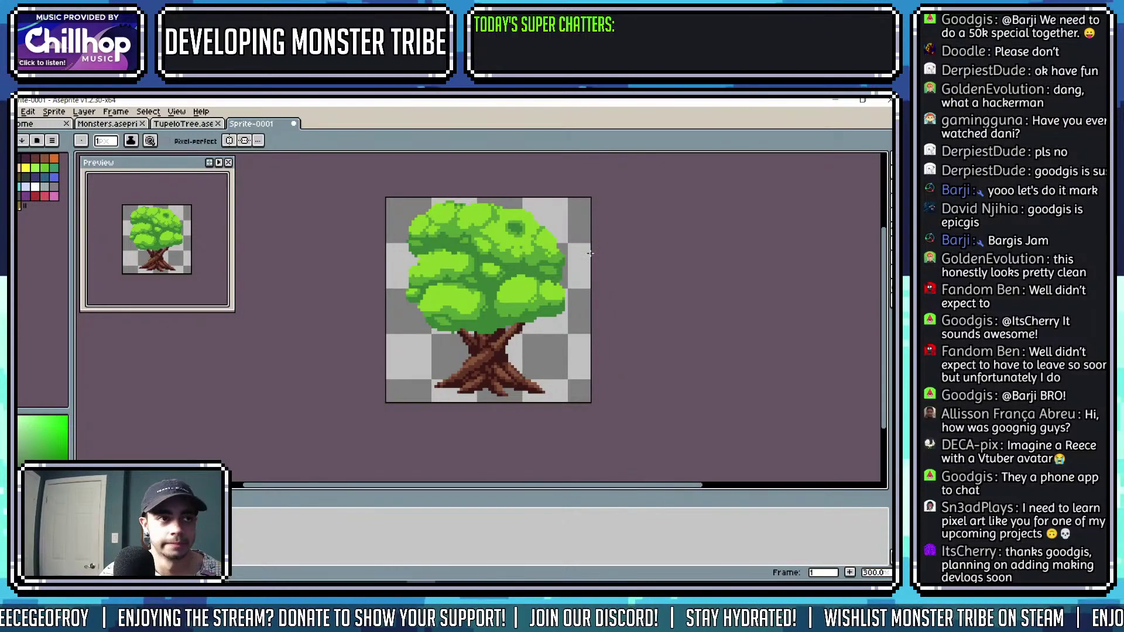
# Extend thin mid-green creases from the shaded patch to the neighbouring creases, including the one at the canopy's right edge.
pyautogui.scroll(6, 551, 263)
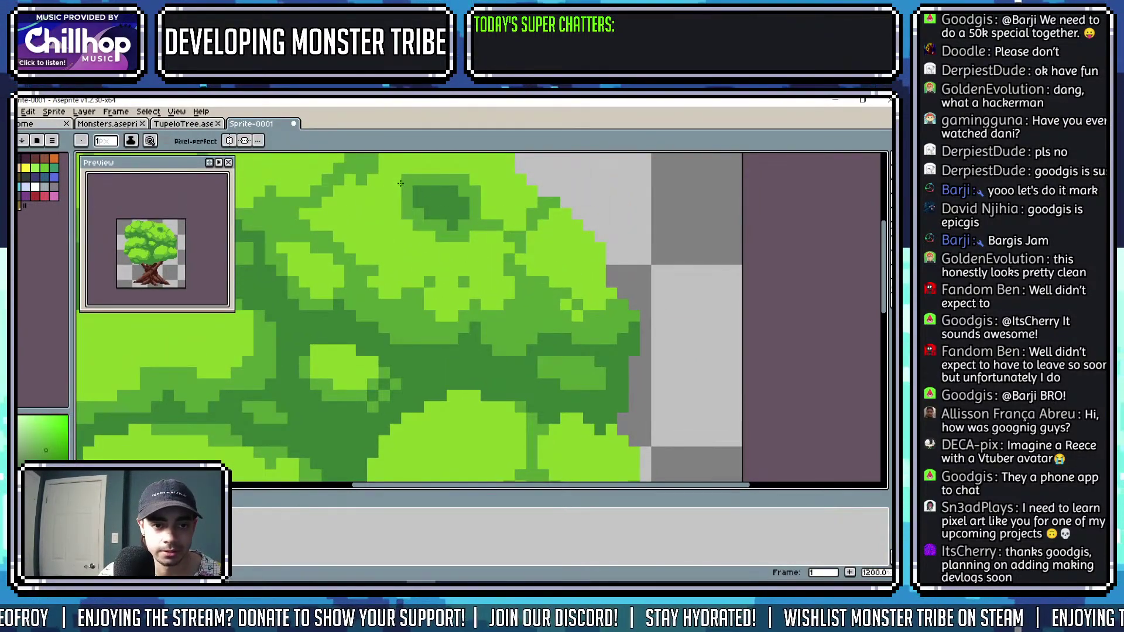
pyautogui.scroll(-3, 401, 184)
pyautogui.scroll(3, 465, 226)
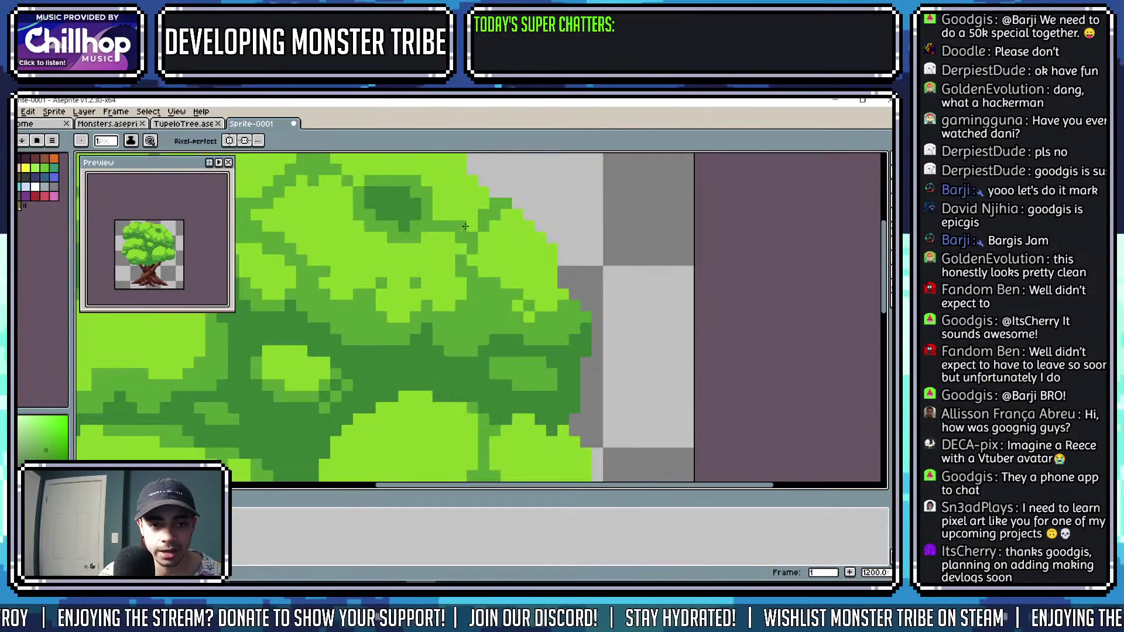
pyautogui.scroll(1, 466, 227)
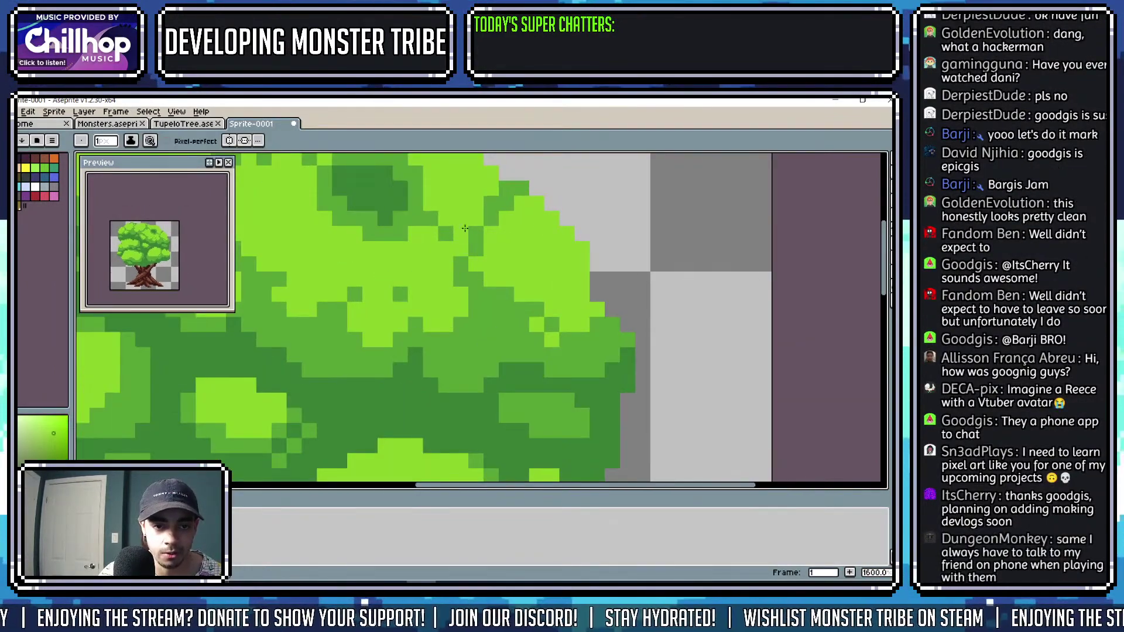
# Examine the shaded patch and its creases close up and against the whole canopy.
pyautogui.press('v')
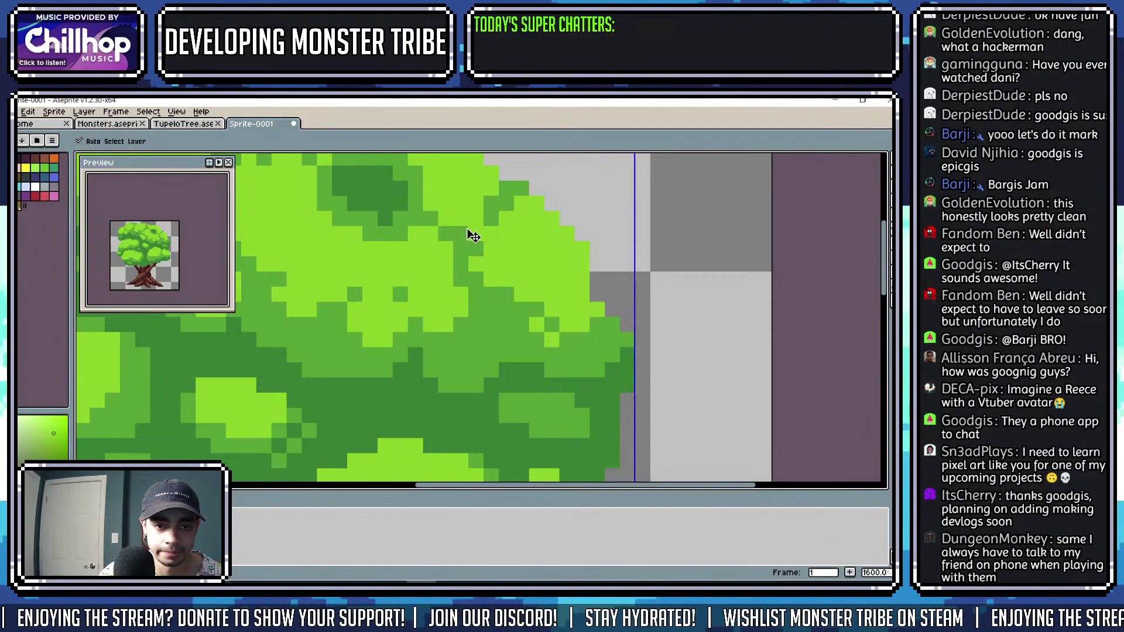
pyautogui.press('b')
pyautogui.scroll(-3, 473, 236)
pyautogui.scroll(3, 486, 246)
pyautogui.scroll(-4, 495, 252)
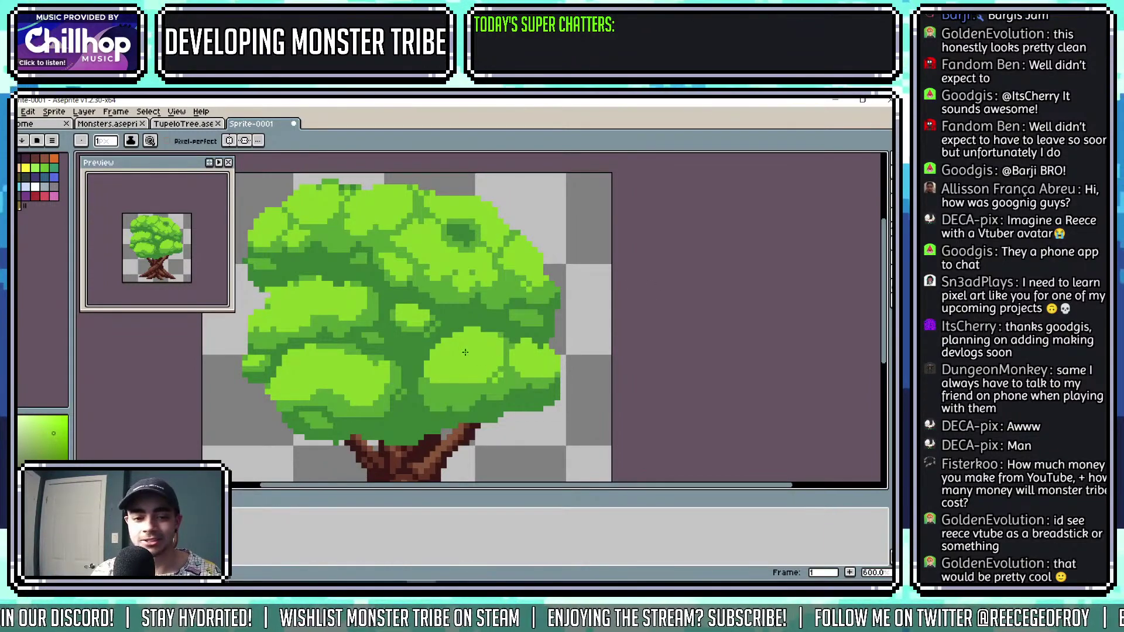
pyautogui.scroll(2, 471, 242)
pyautogui.press('alt')
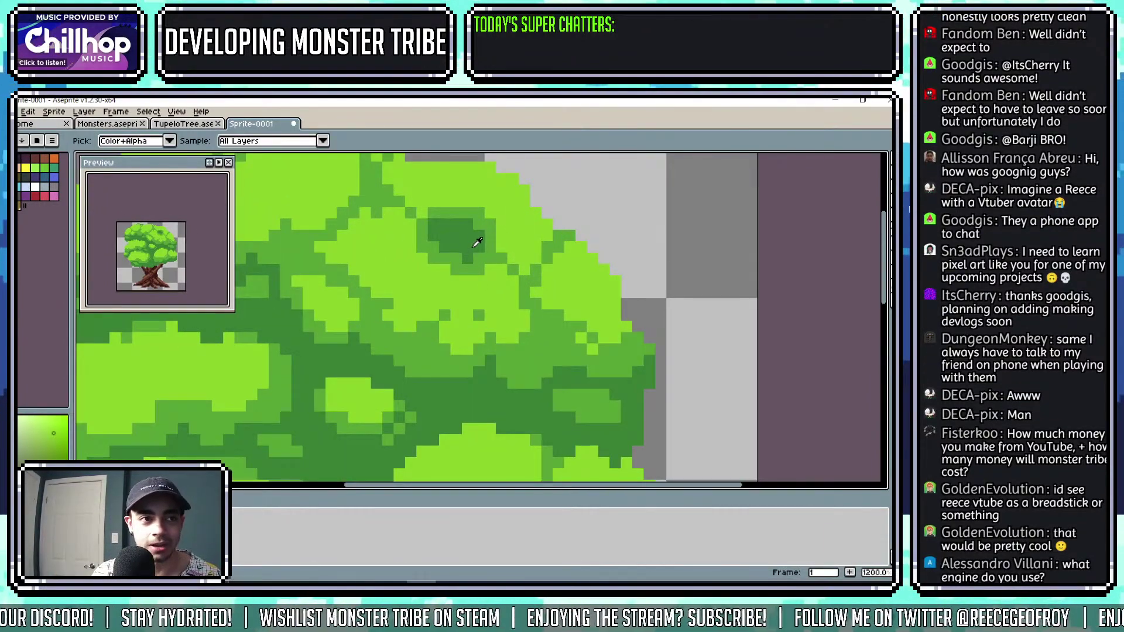
pyautogui.scroll(-3, 477, 243)
pyautogui.scroll(3, 508, 245)
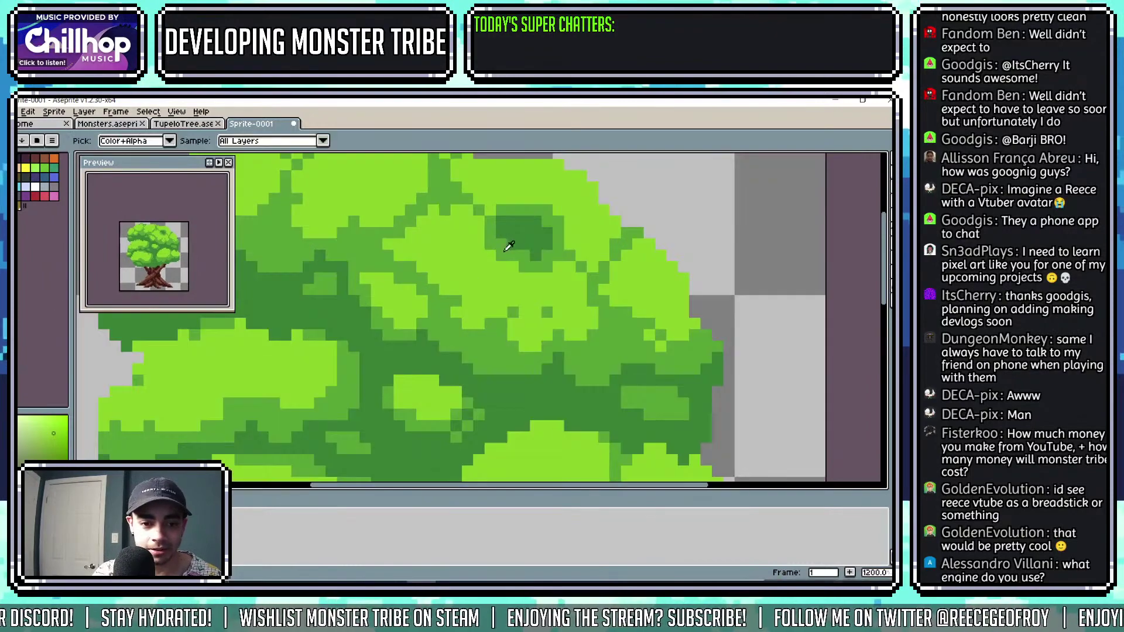
pyautogui.scroll(-4, 527, 275)
pyautogui.scroll(1, 545, 292)
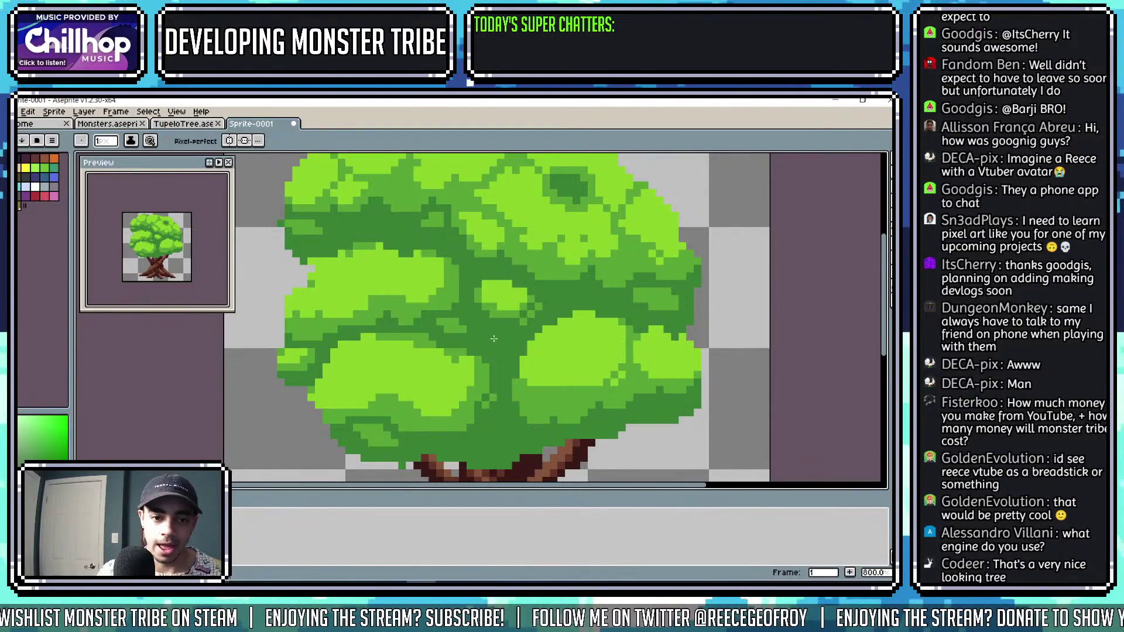
# Break up the upper edge of the middle-left highlight with mid-green pixels.
pyautogui.scroll(1, 415, 252)
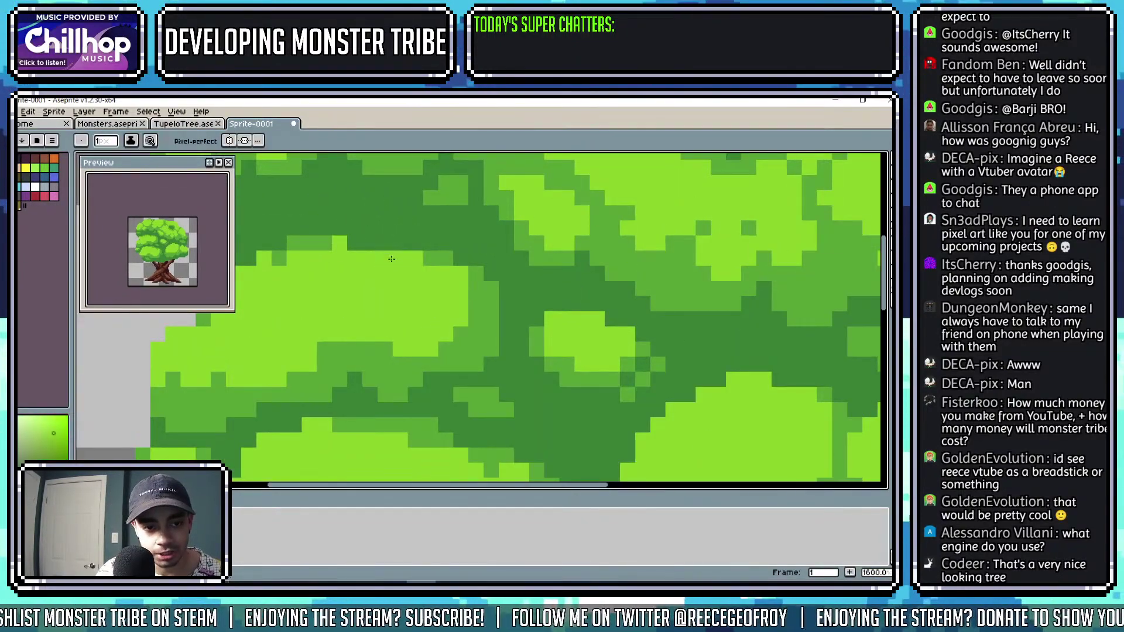
pyautogui.moveTo(418, 252)
pyautogui.mouseDown()
pyautogui.moveTo(452, 283)
pyautogui.moveTo(414, 258)
pyautogui.mouseUp()
pyautogui.moveTo(340, 270); pyautogui.dragTo(448, 272)
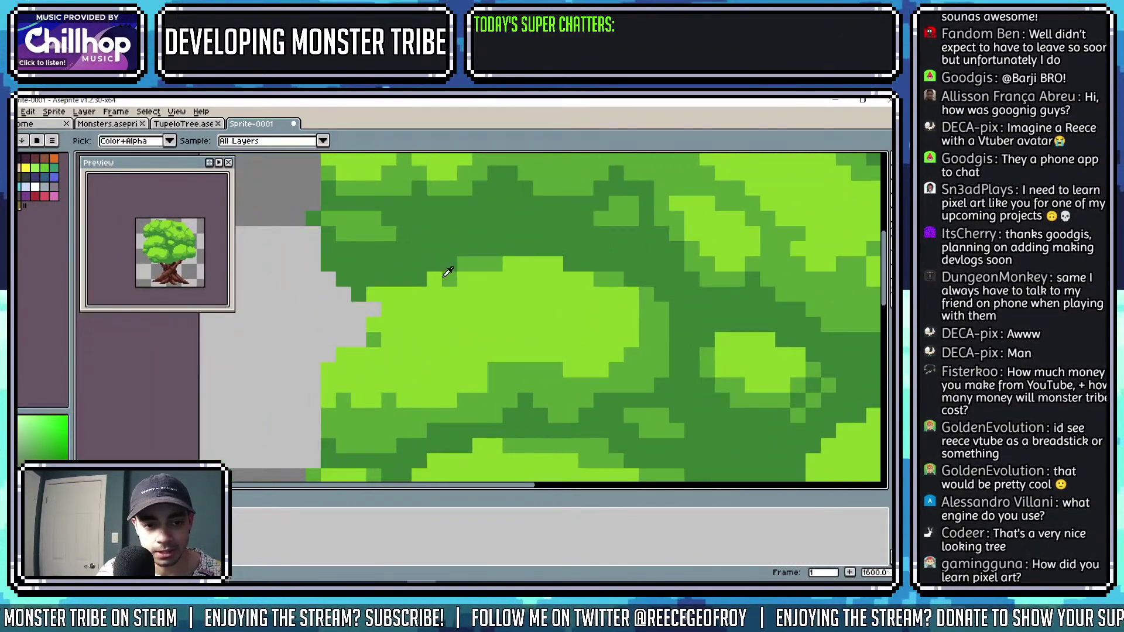
pyautogui.scroll(-5, 404, 272)
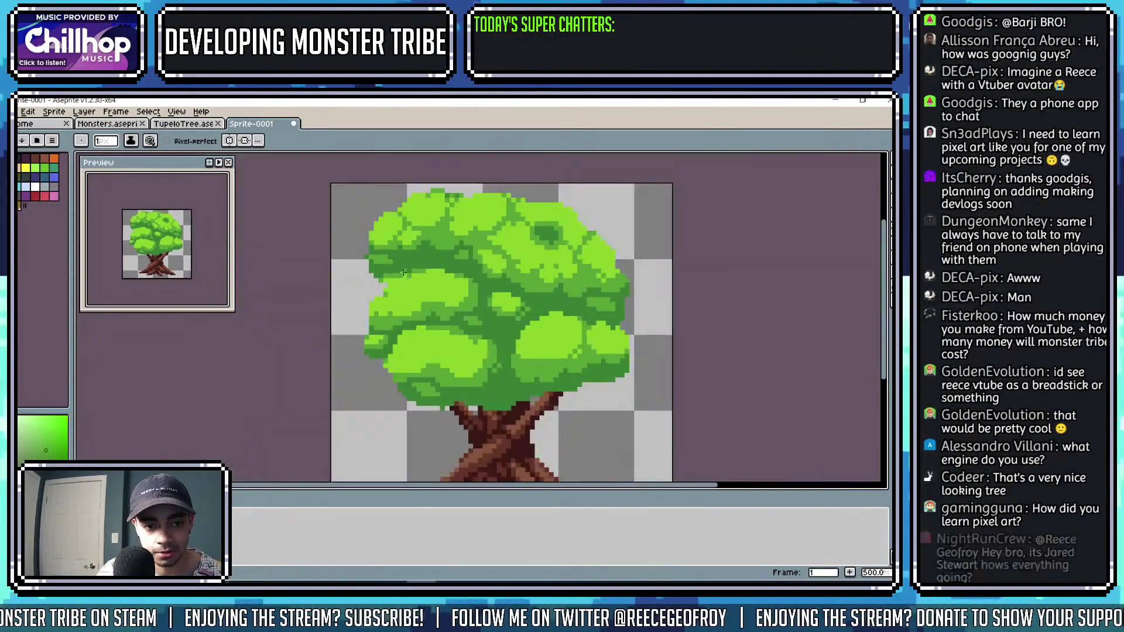
pyautogui.scroll(4, 404, 272)
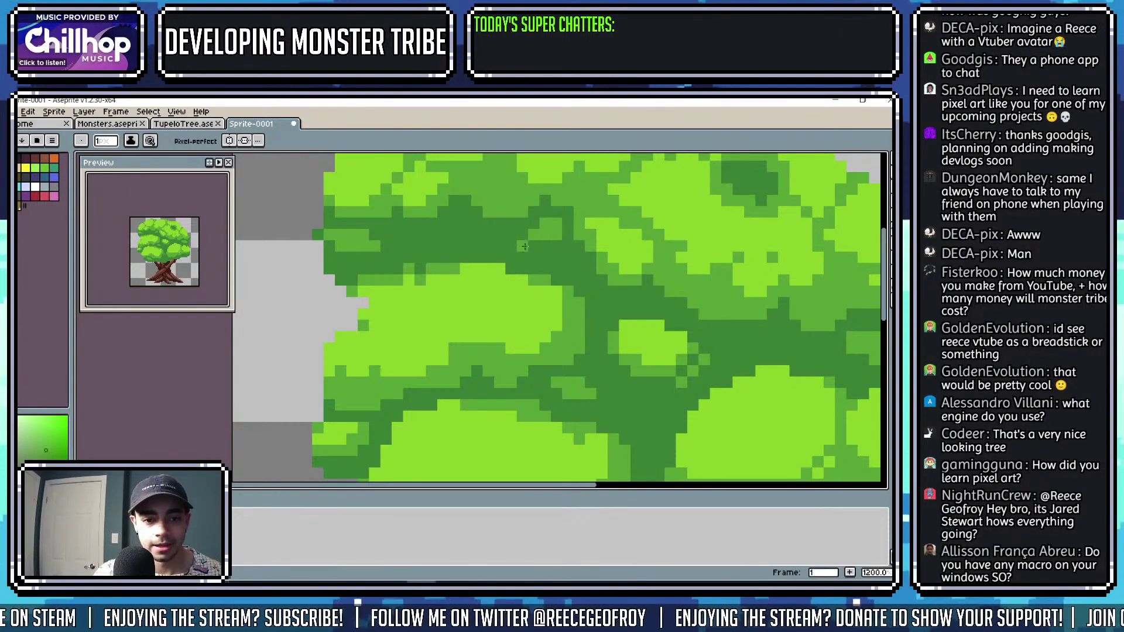
pyautogui.scroll(-1, 525, 247)
pyautogui.scroll(-3, 571, 275)
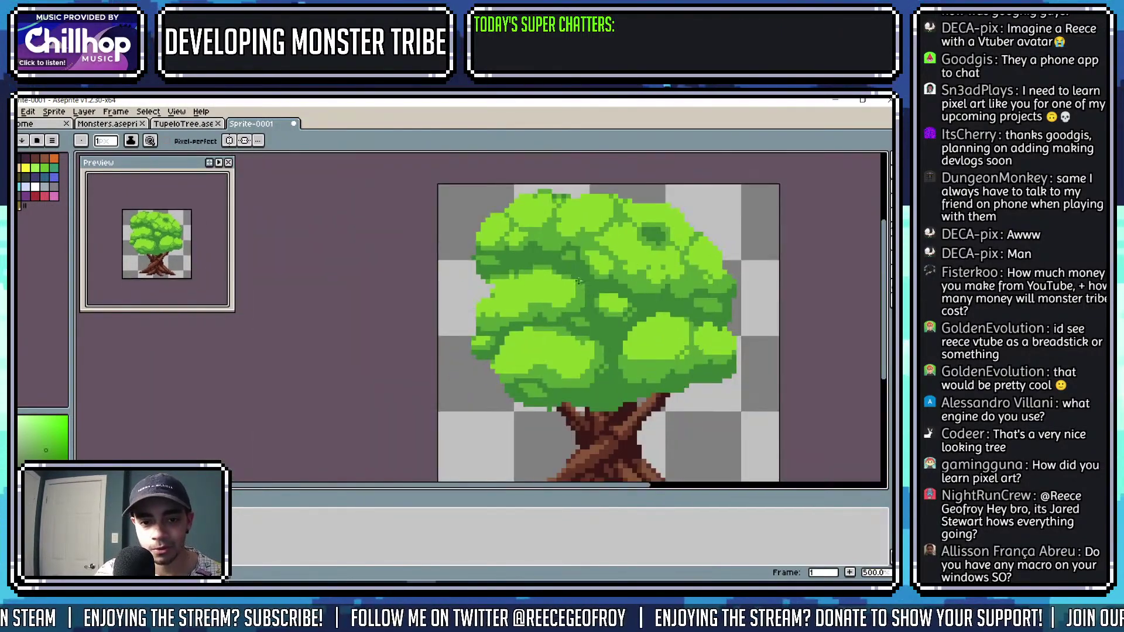
pyautogui.scroll(4, 578, 281)
pyautogui.scroll(-2, 556, 259)
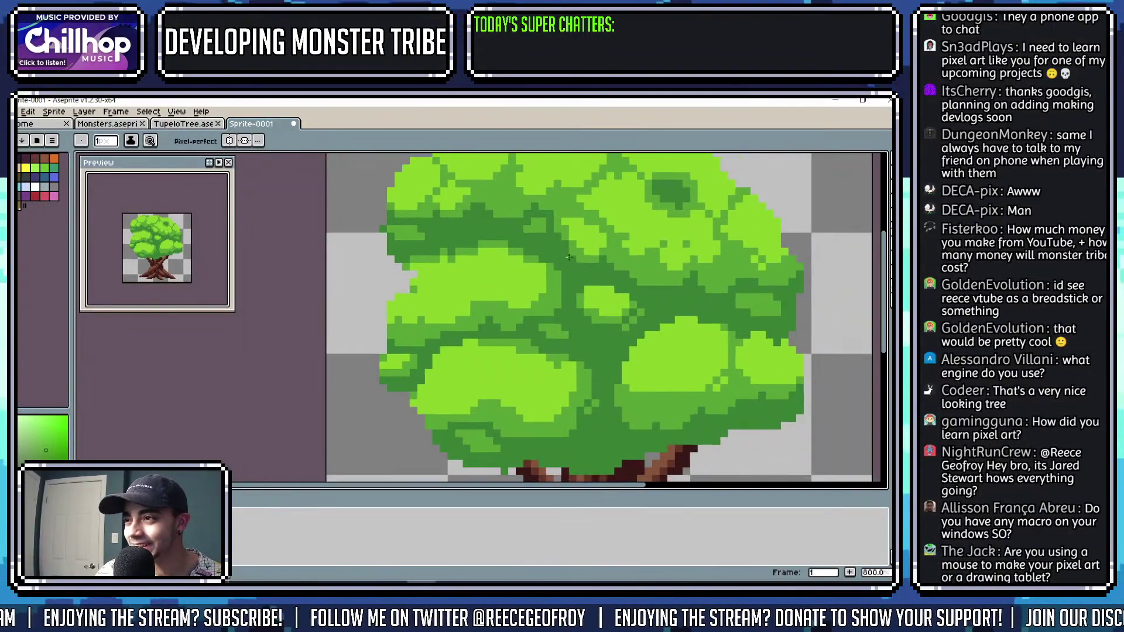
# Add bright-green dither pixels at the lower-right edge of the middle-left highlight.
pyautogui.scroll(3, 569, 261)
pyautogui.press('i')
pyautogui.click(462, 268)
pyautogui.press('b')
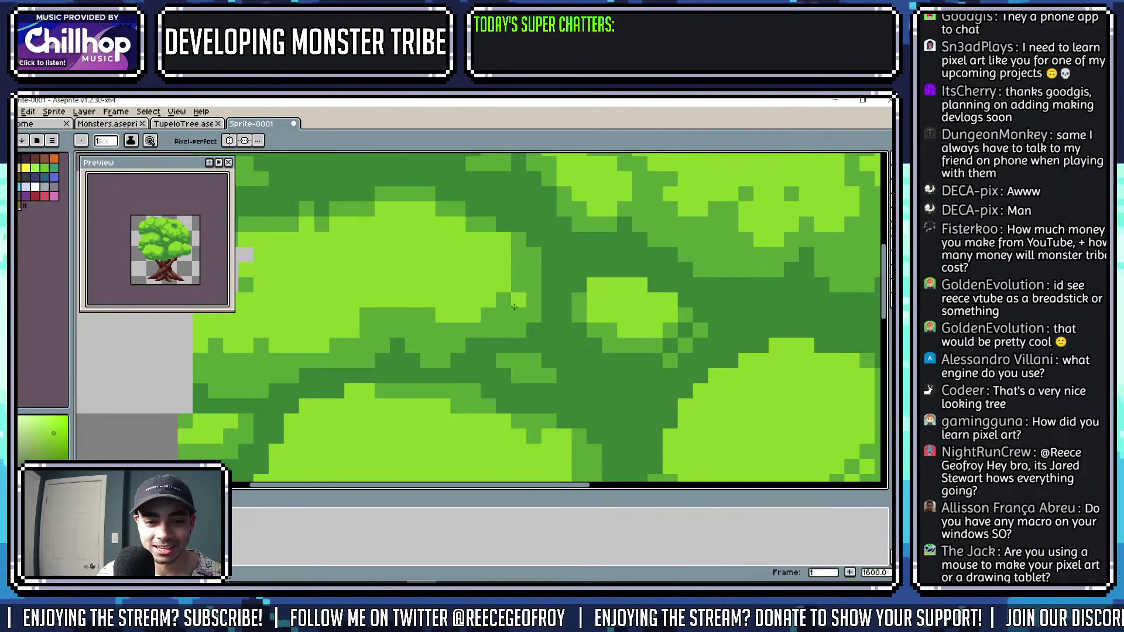
pyautogui.scroll(-3, 540, 290)
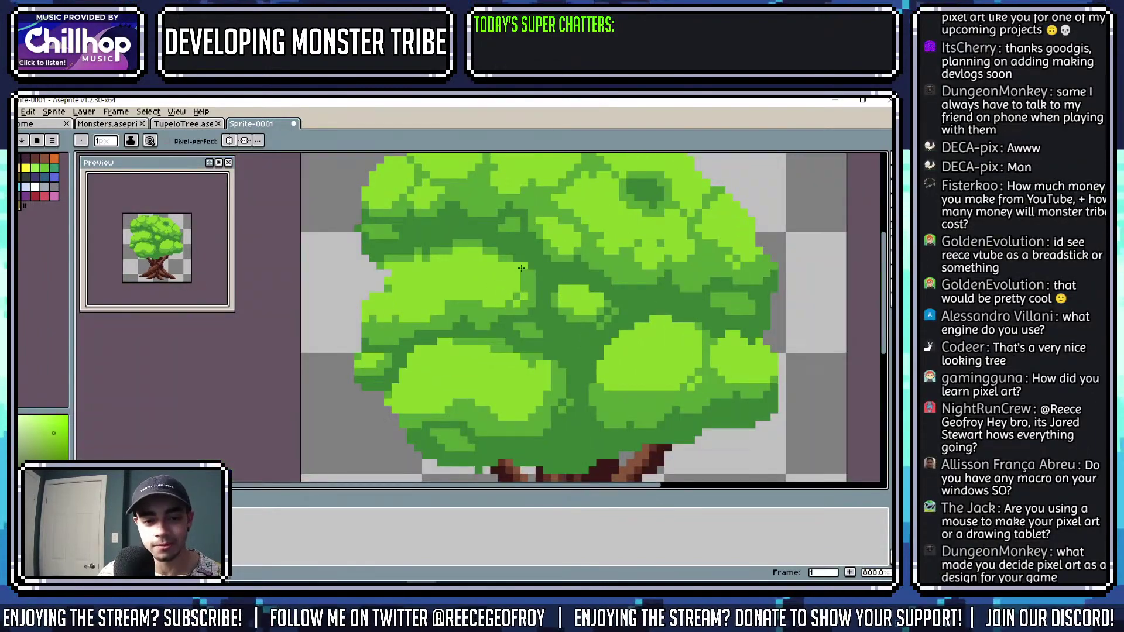
# Trim the upper-right corner of the middle-left highlight with mid-green.
pyautogui.scroll(1, 524, 267)
pyautogui.keyDown('alt'); pyautogui.click(532, 261); pyautogui.keyUp('alt')
pyautogui.click(517, 265)
pyautogui.scroll(-3, 540, 266)
pyautogui.scroll(-1, 540, 266)
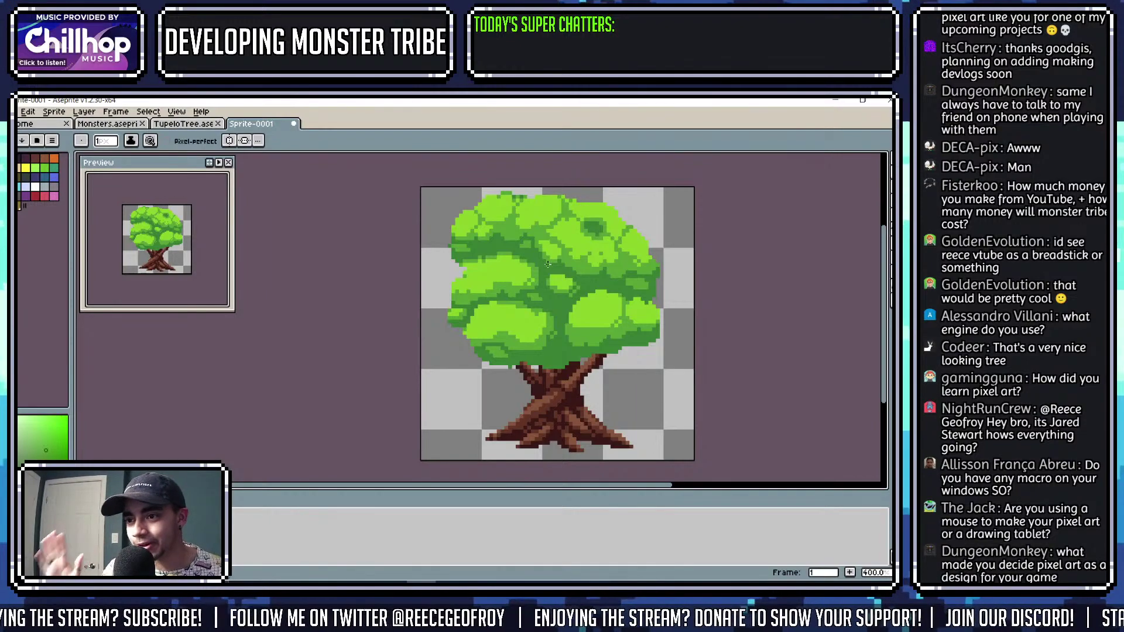
# Round off the small central highlight using mid-green and bright-green edge pixels.
pyautogui.scroll(5, 527, 290)
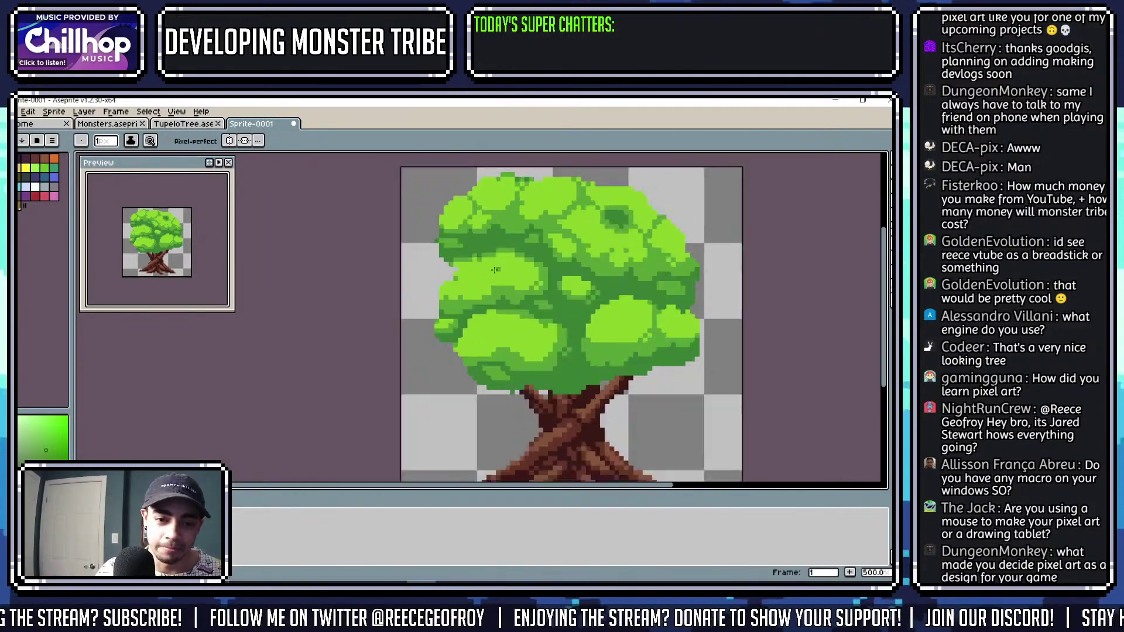
pyautogui.press('alt')
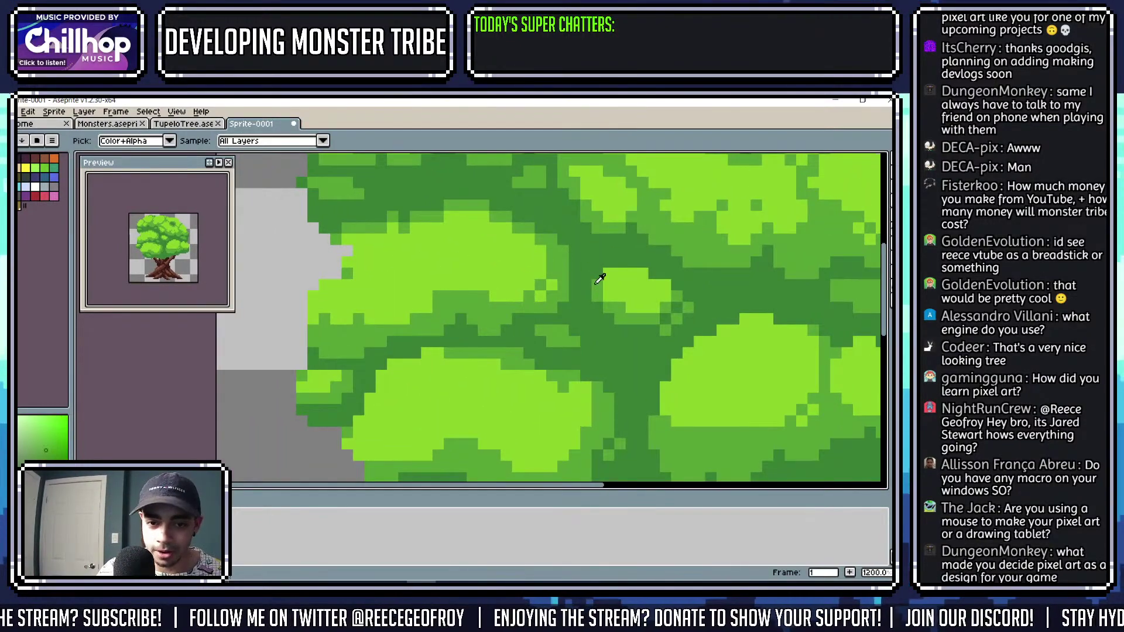
pyautogui.scroll(-4, 600, 279)
pyautogui.scroll(4, 602, 262)
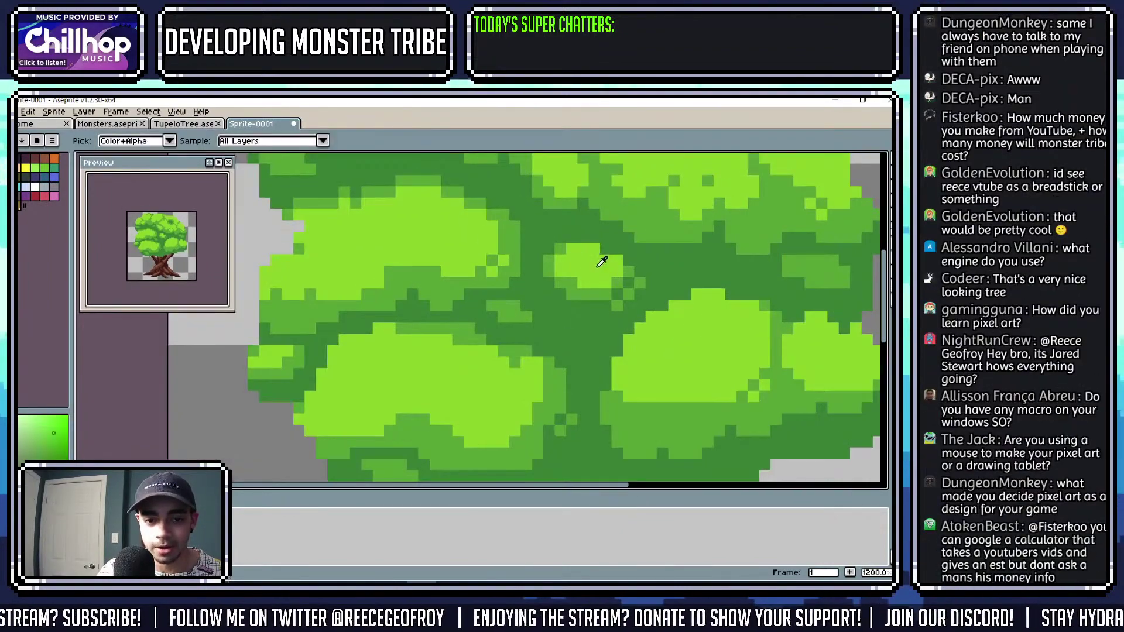
pyautogui.keyDown('alt'); pyautogui.click(598, 267); pyautogui.keyUp('alt')
pyautogui.moveTo(602, 262); pyautogui.dragTo(526, 249)
# Trim the lower-left corner of the large lower-right highlight with mid-green and paint a small bright-green leaf clump beneath it.
pyautogui.keyDown('alt'); pyautogui.click(566, 399); pyautogui.keyUp('alt')
pyautogui.moveTo(542, 383); pyautogui.dragTo(554, 385)
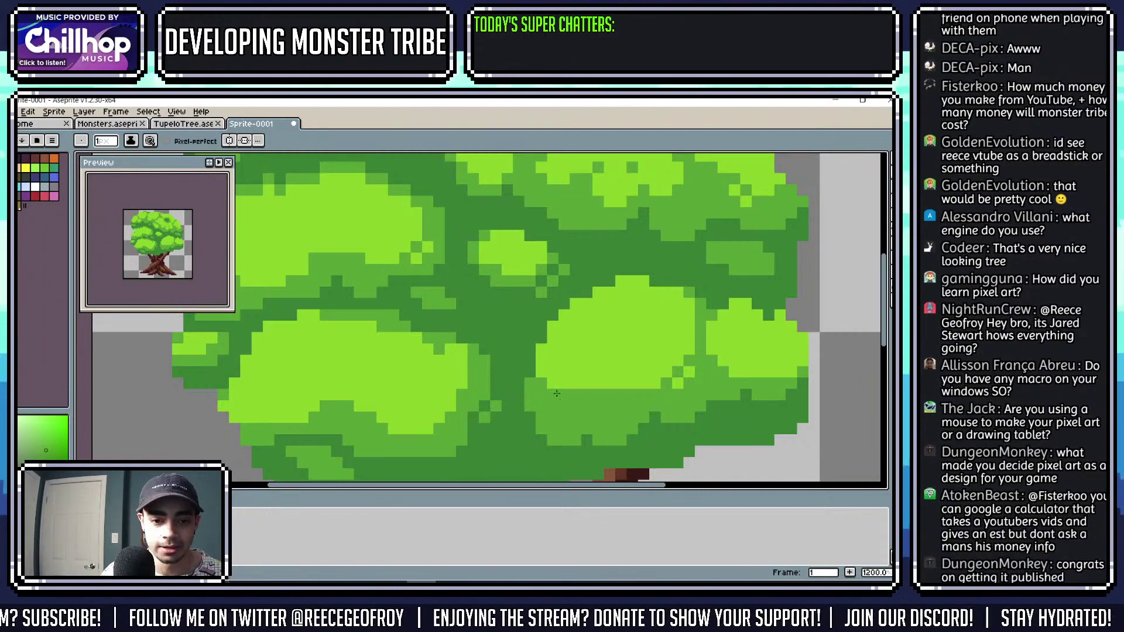
pyautogui.keyDown('alt'); pyautogui.click(567, 374); pyautogui.keyUp('alt')
pyautogui.moveTo(553, 405)
pyautogui.mouseDown()
pyautogui.moveTo(564, 416)
pyautogui.moveTo(577, 405)
pyautogui.mouseUp()
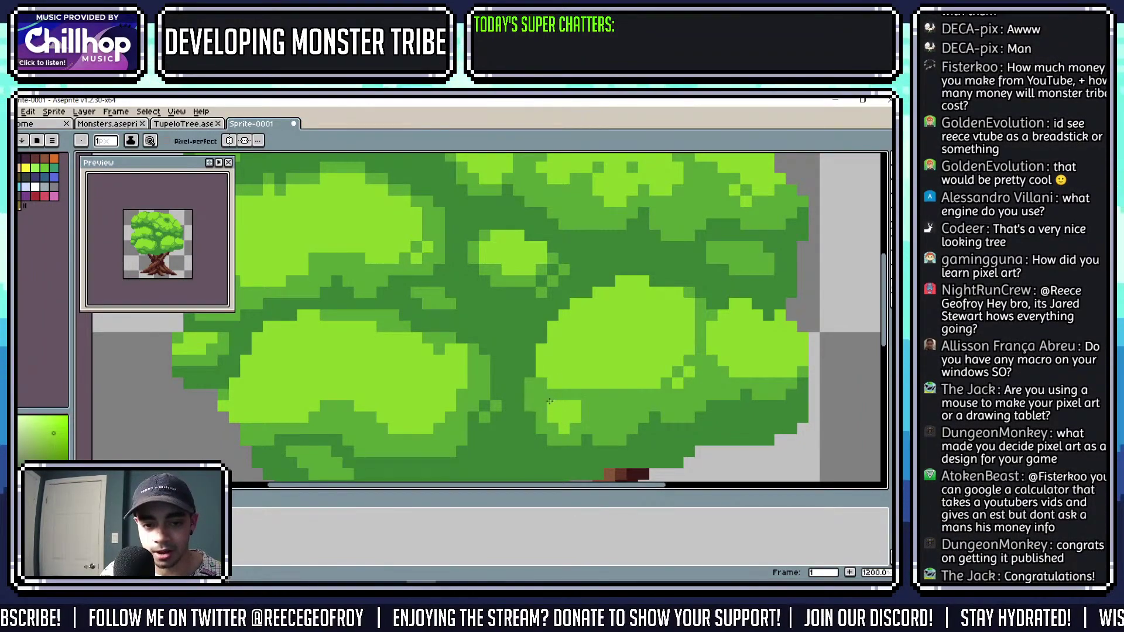
pyautogui.scroll(-2, 544, 396)
pyautogui.scroll(2, 544, 397)
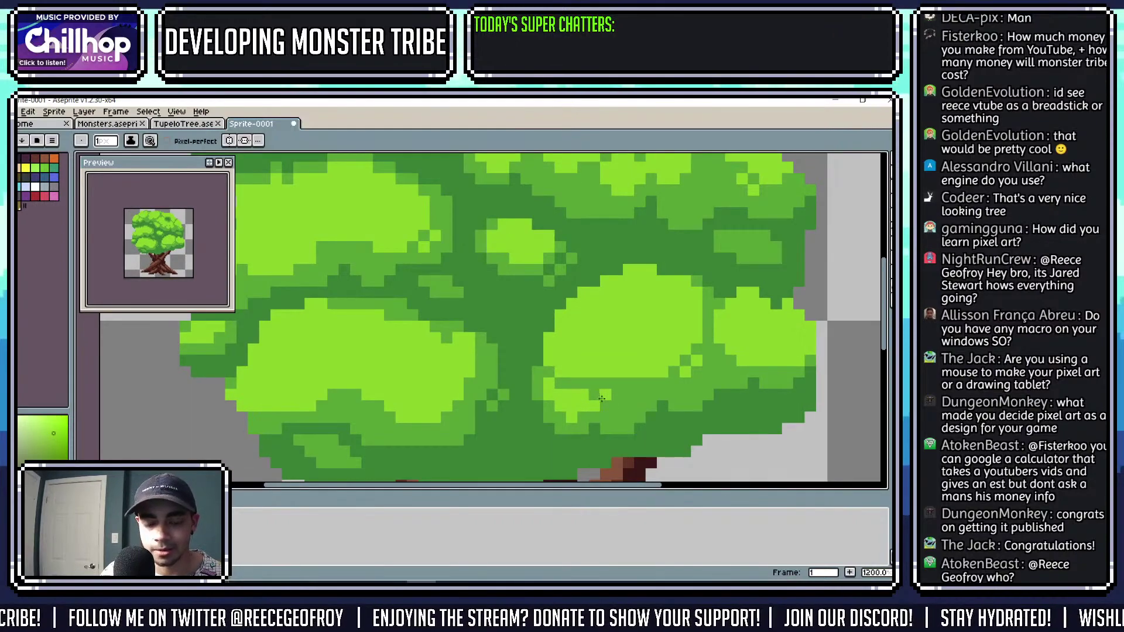
# Add a few bright-green pixels in the mid-green shade beside the new small leaf clump.
pyautogui.scroll(-2, 584, 413)
pyautogui.scroll(3, 633, 409)
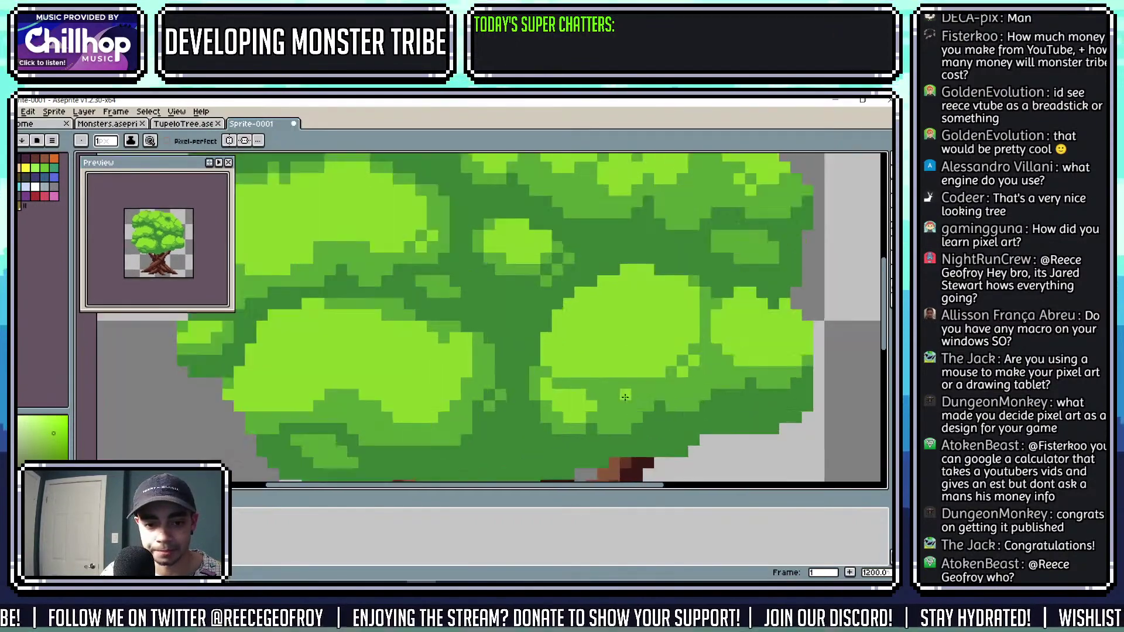
pyautogui.scroll(-4, 632, 386)
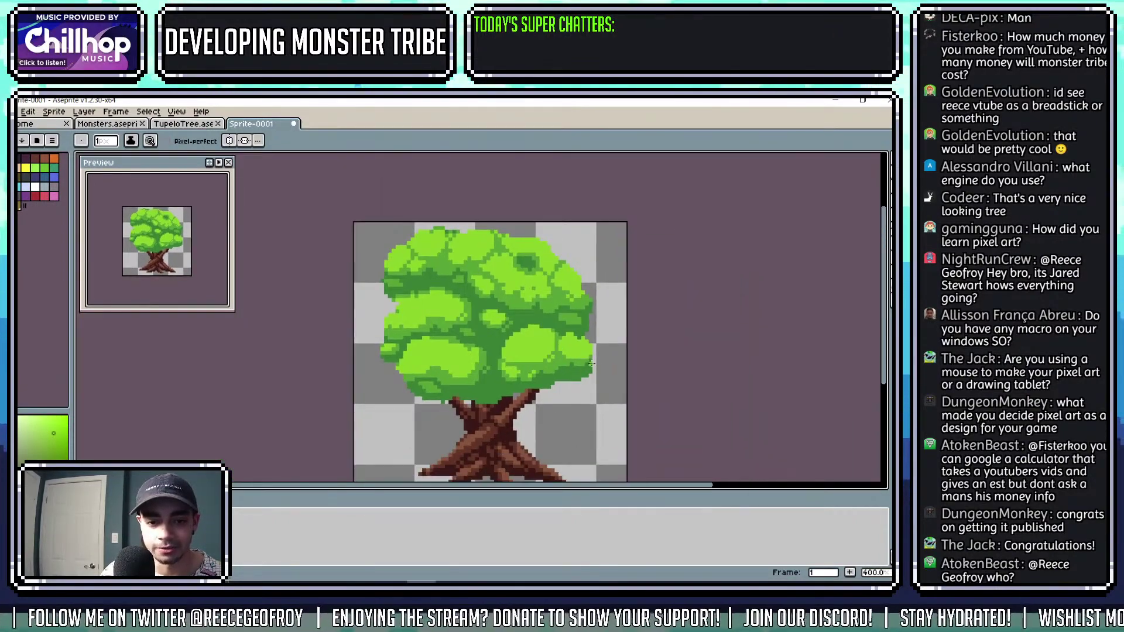
pyautogui.scroll(4, 630, 367)
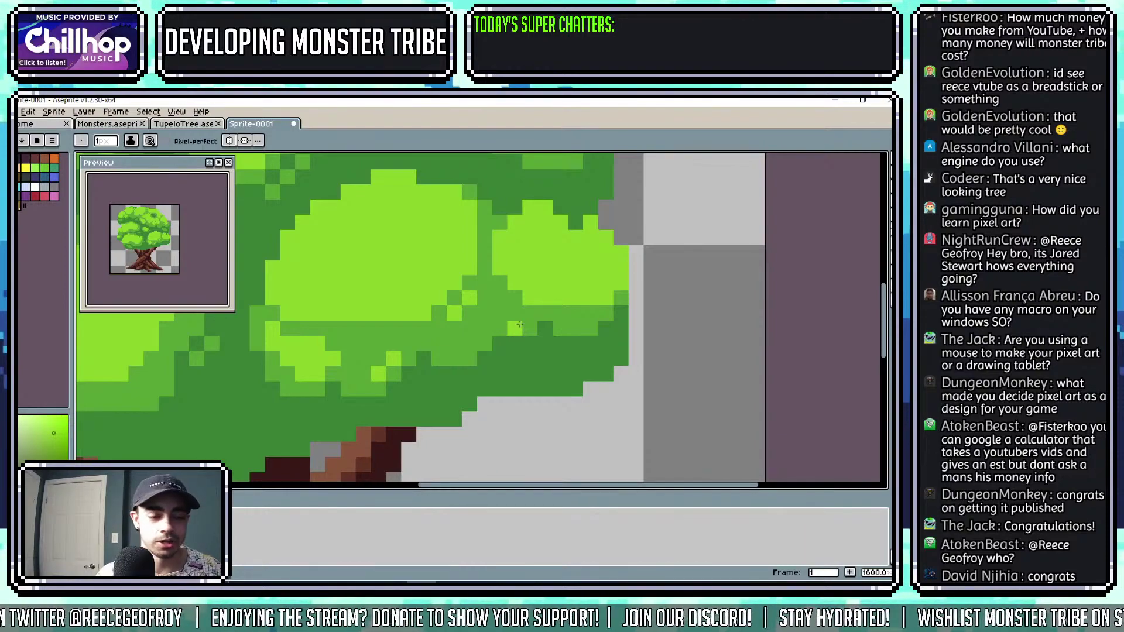
pyautogui.moveTo(501, 313); pyautogui.dragTo(574, 331)
# Widen the mid-green crease between the two lower-right highlights and dither the smaller highlight's lower-left corner.
pyautogui.press('i')
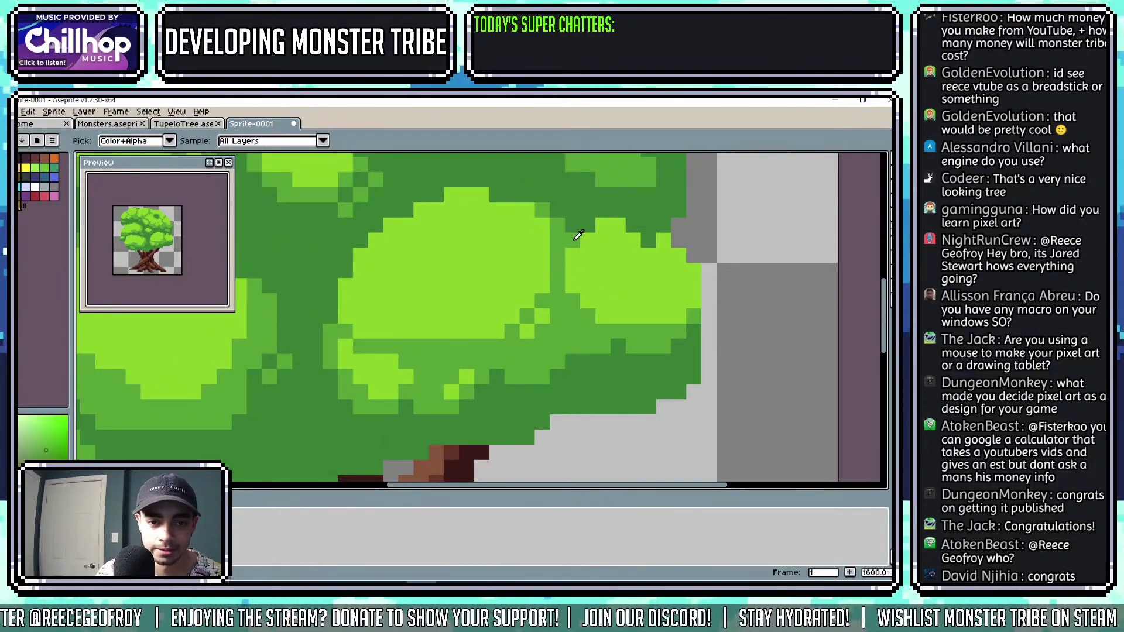
pyautogui.press('b')
pyautogui.click(603, 226)
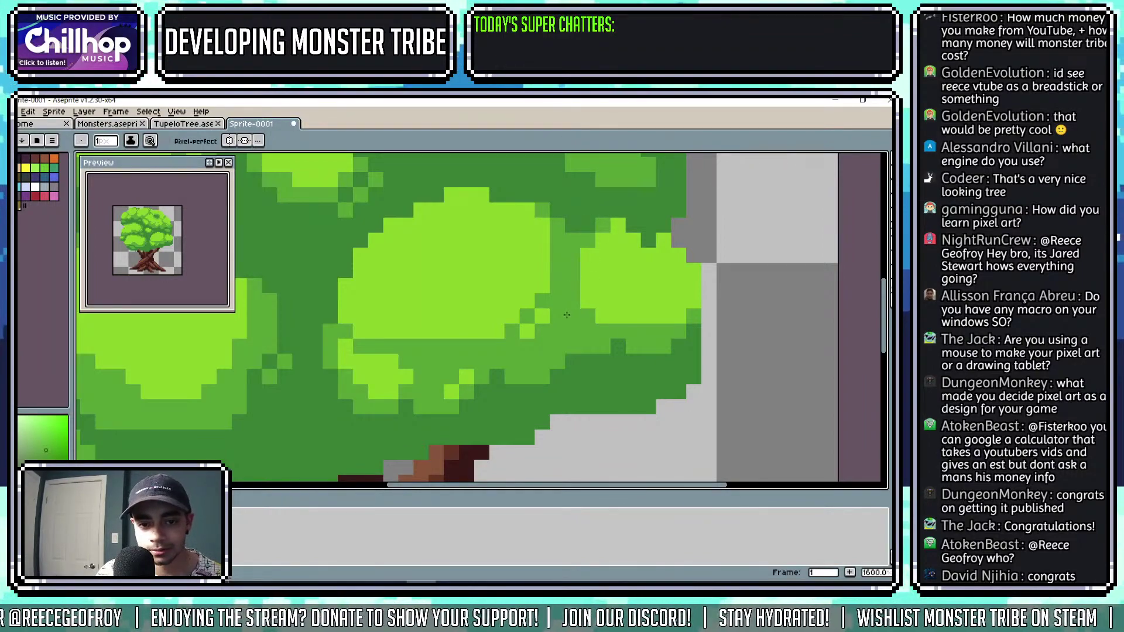
pyautogui.keyDown('alt'); pyautogui.click(598, 202); pyautogui.keyUp('alt')
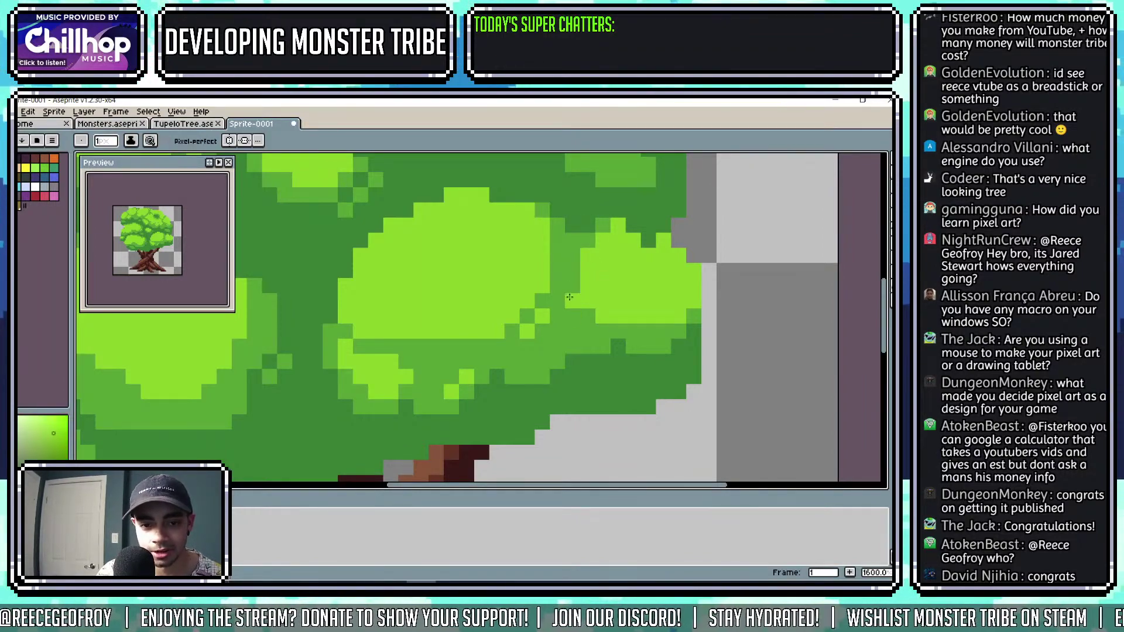
pyautogui.keyDown('alt'); pyautogui.click(606, 325); pyautogui.keyUp('alt')
pyautogui.click(603, 318)
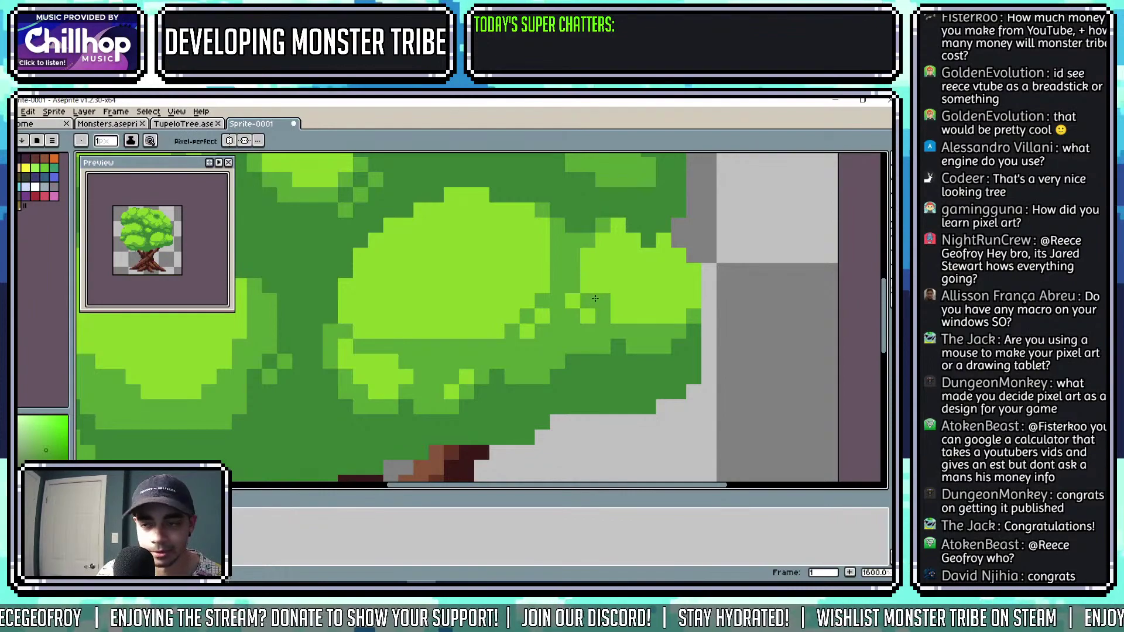
# Shade the right and upper-right edges of the small far-right highlight with mid-green.
pyautogui.scroll(-2, 594, 298)
pyautogui.scroll(3, 644, 363)
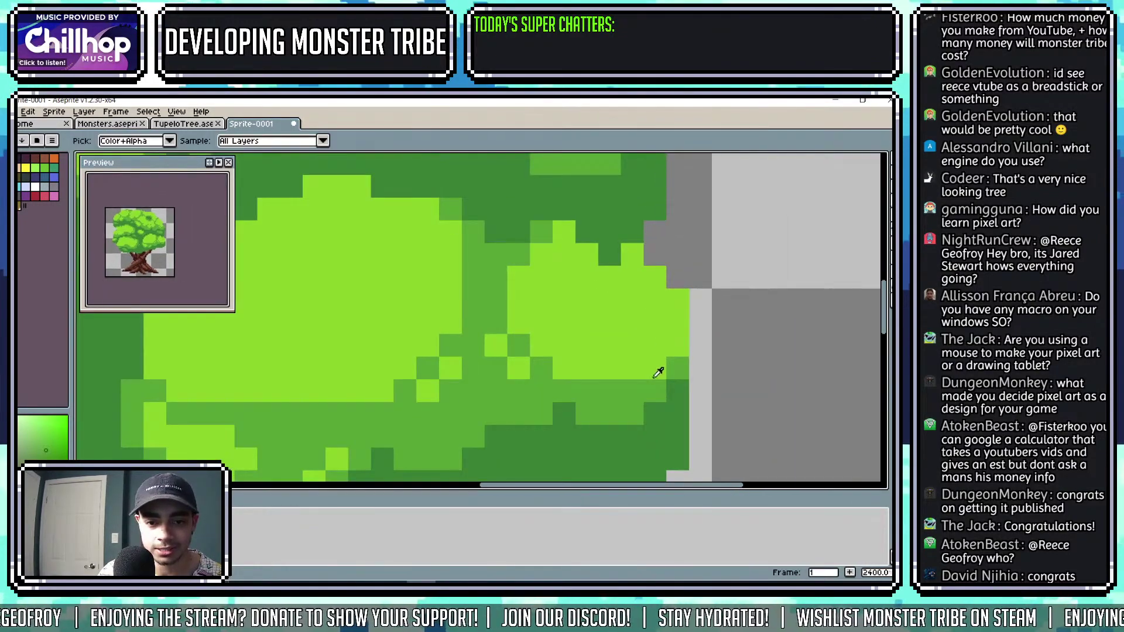
pyautogui.moveTo(675, 340)
pyautogui.mouseDown()
pyautogui.moveTo(671, 295)
pyautogui.moveTo(634, 257)
pyautogui.mouseUp()
pyautogui.scroll(-2, 638, 265)
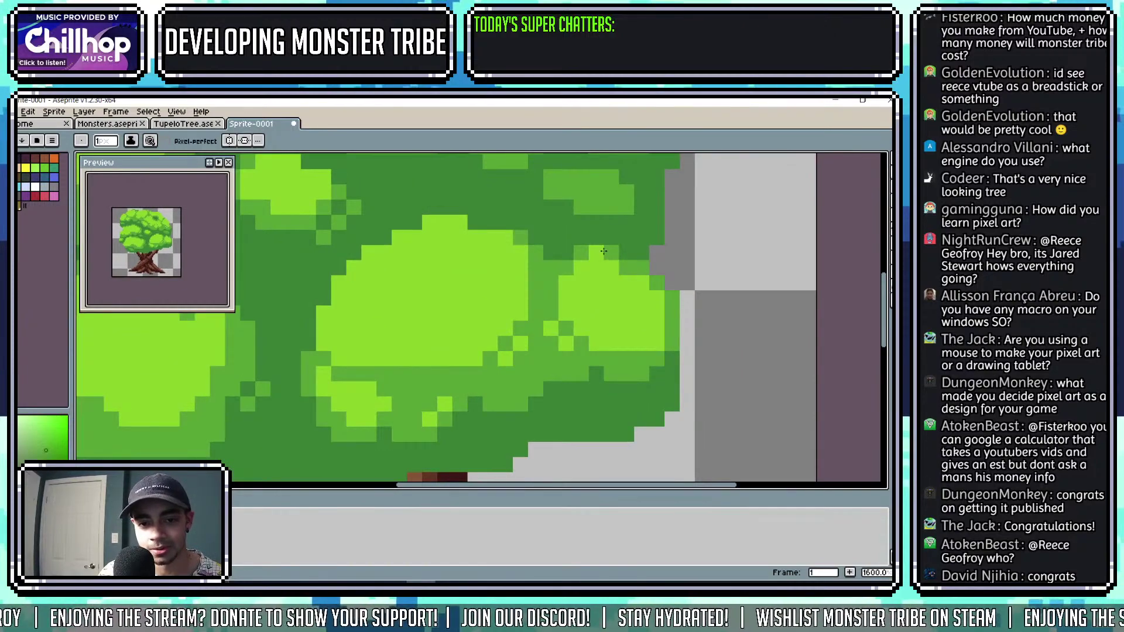
pyautogui.scroll(-5, 603, 251)
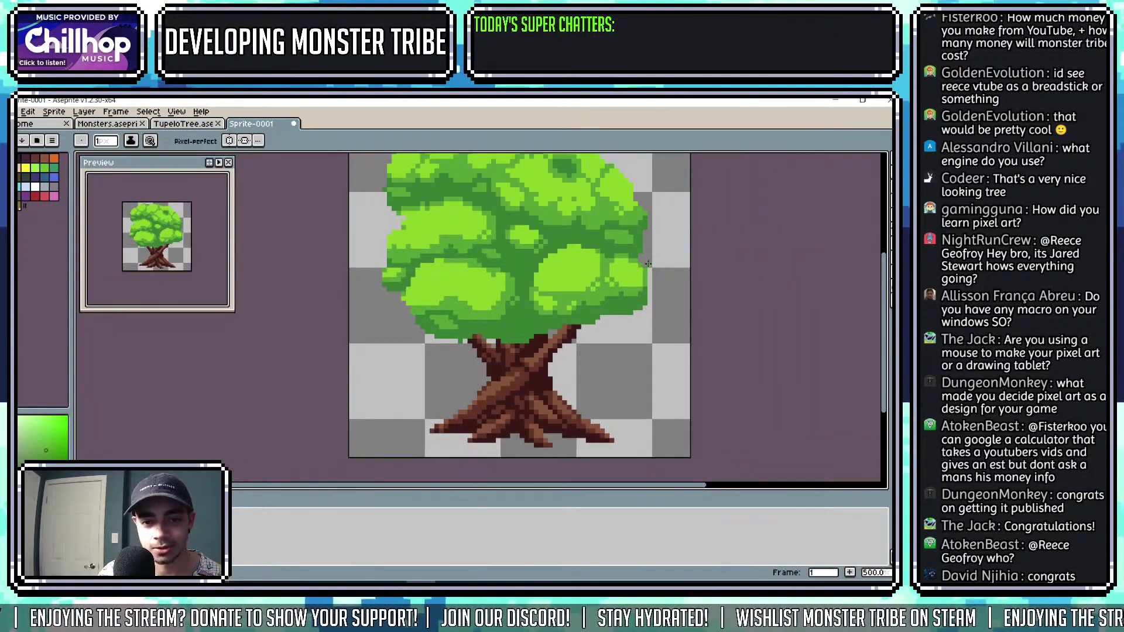
# Reshape the upper-right edge of the large lower-left highlight with mid-green and bright-green pixels.
pyautogui.scroll(4, 647, 264)
pyautogui.scroll(-4, 689, 271)
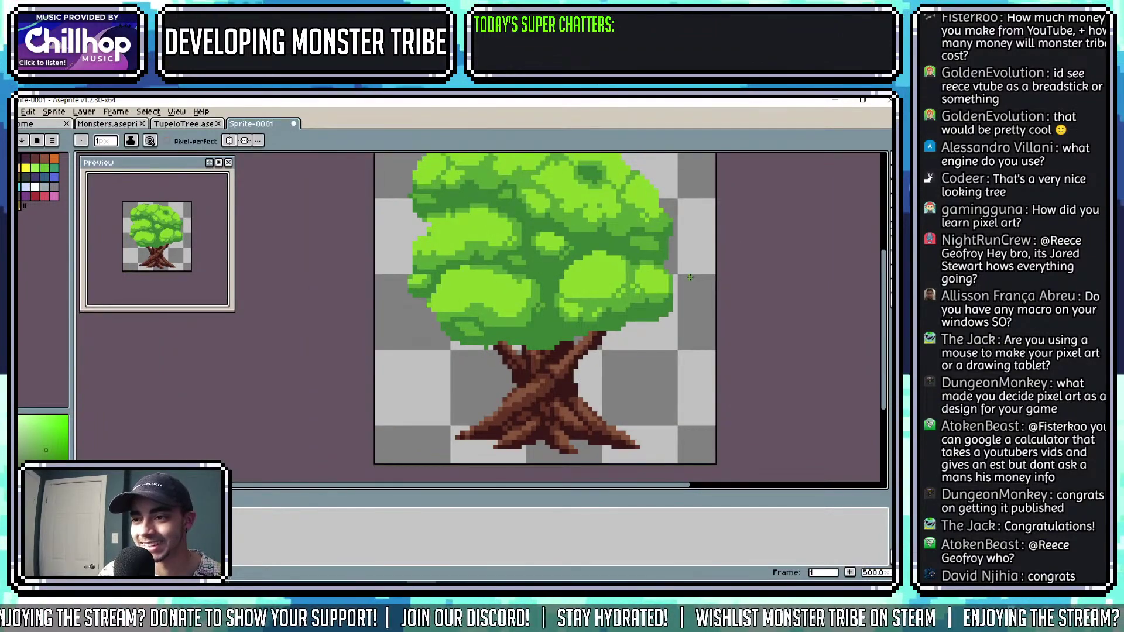
pyautogui.scroll(4, 690, 277)
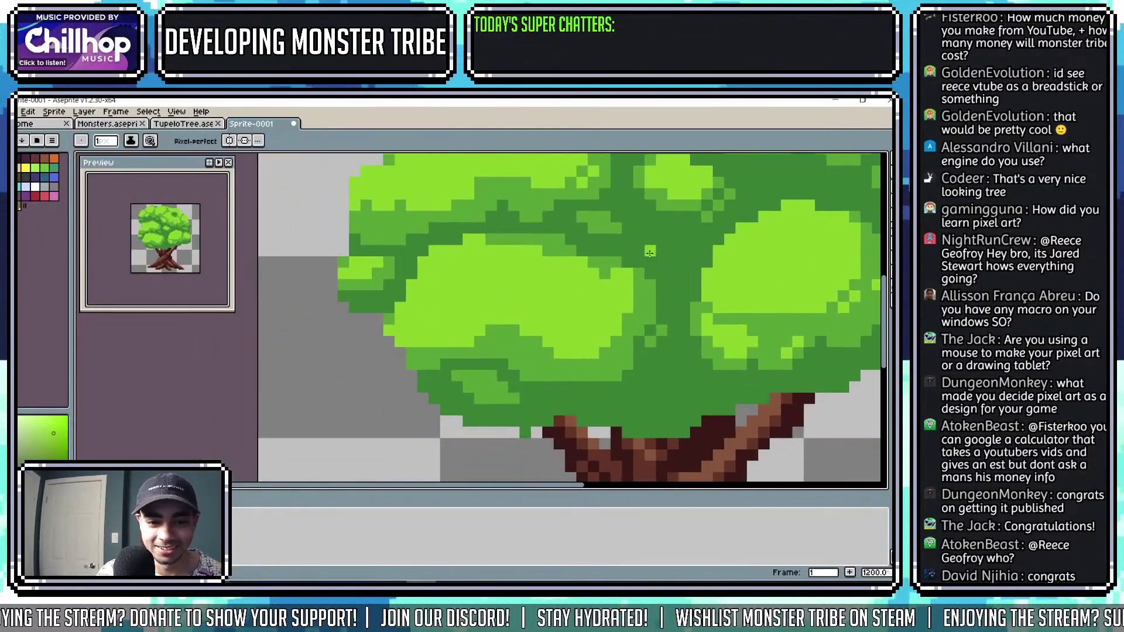
pyautogui.scroll(1, 628, 273)
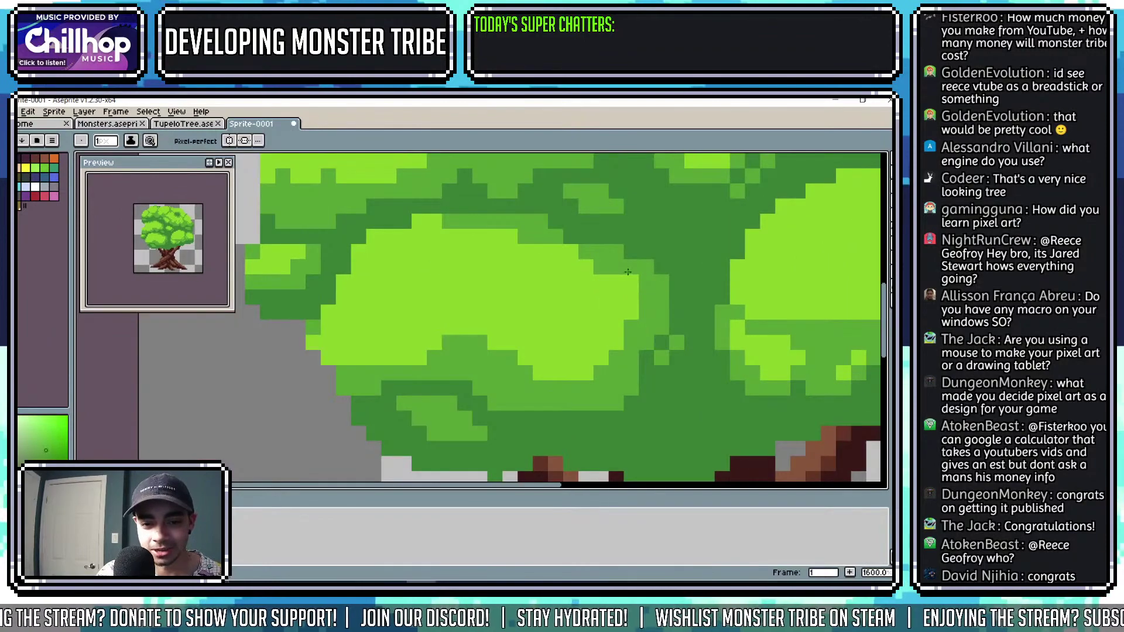
pyautogui.scroll(-1, 627, 273)
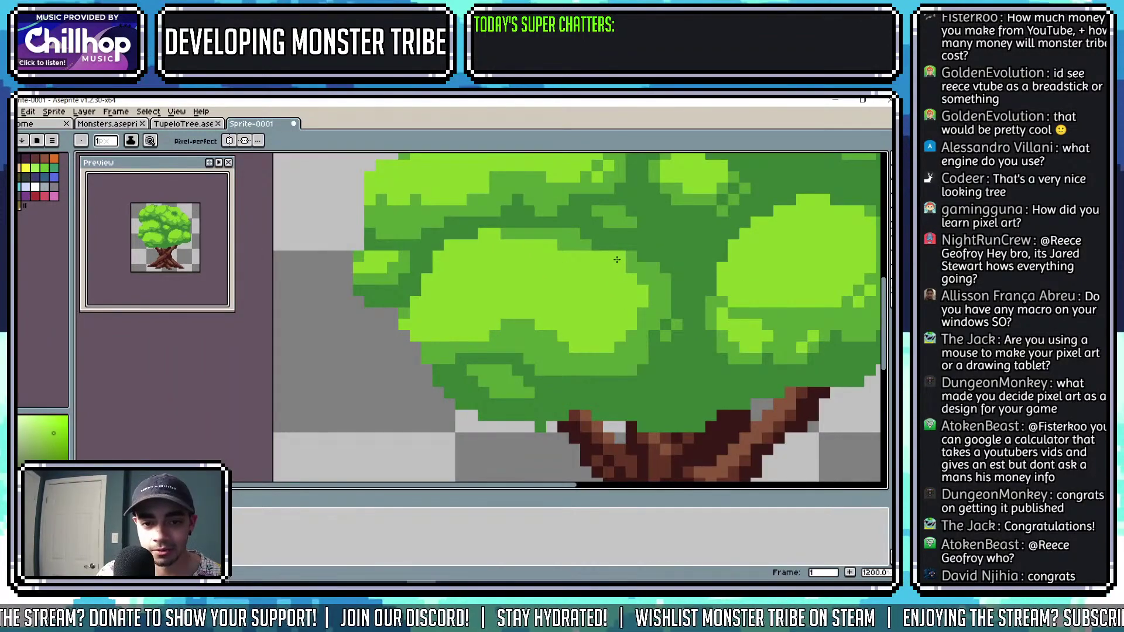
pyautogui.scroll(-3, 618, 260)
pyautogui.scroll(3, 619, 251)
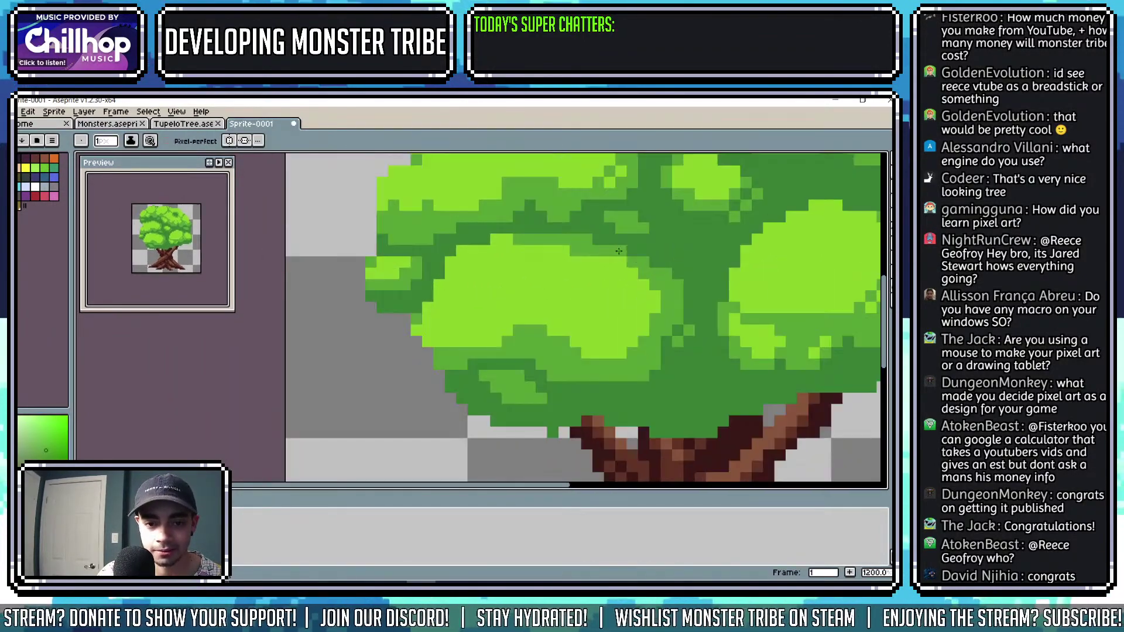
pyautogui.scroll(-3, 619, 251)
pyautogui.scroll(3, 559, 292)
# Shade the left tip of the large lower-left highlight with mid-green and dither its bottom edge with a few bright-green pixels.
pyautogui.press('i')
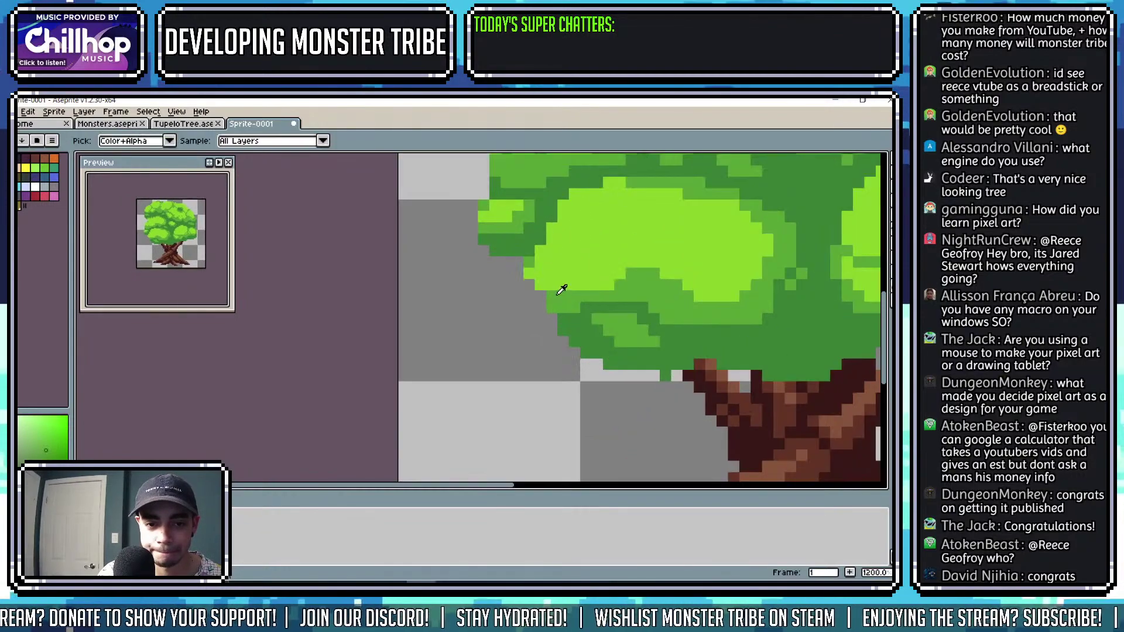
pyautogui.press('b')
pyautogui.scroll(-4, 559, 275)
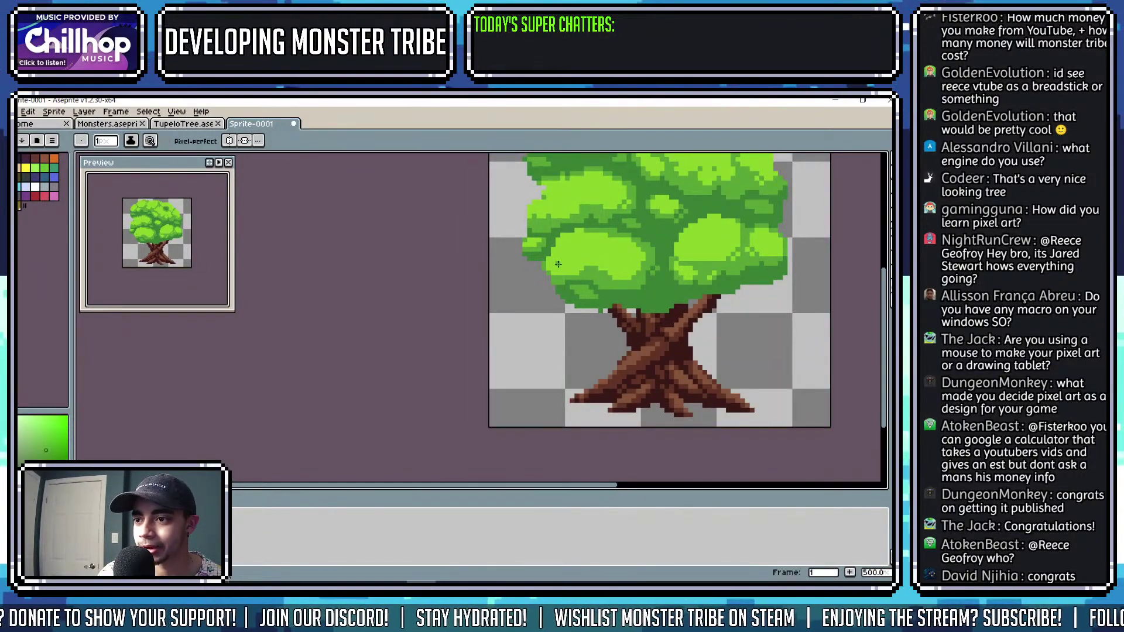
pyautogui.scroll(3, 618, 276)
pyautogui.press('i')
pyautogui.click(587, 245)
pyautogui.press('b')
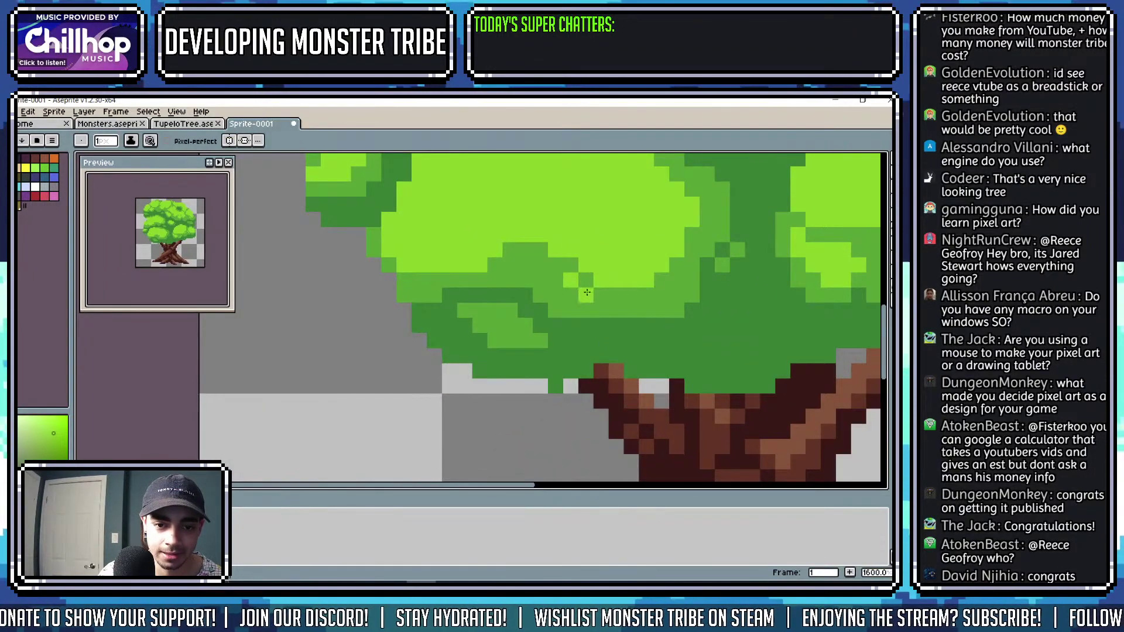
pyautogui.scroll(-3, 585, 296)
pyautogui.scroll(2, 661, 279)
pyautogui.scroll(-4, 673, 276)
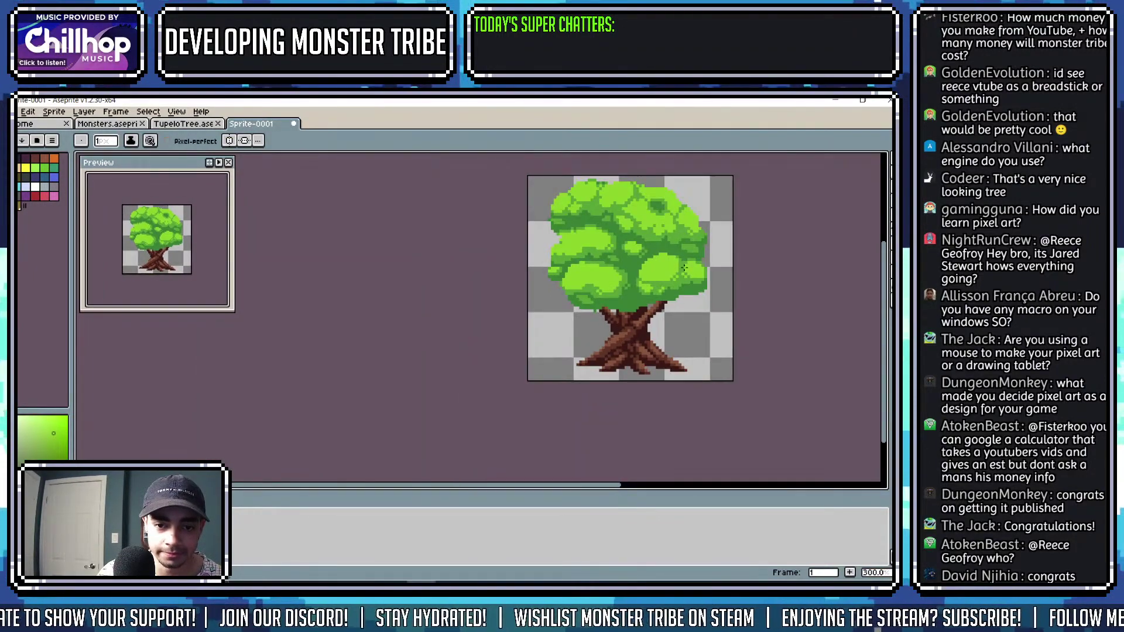
# Paint a thin mid-green crease that splits the middle-left highlight into two lobes.
pyautogui.moveTo(681, 273); pyautogui.dragTo(664, 268)
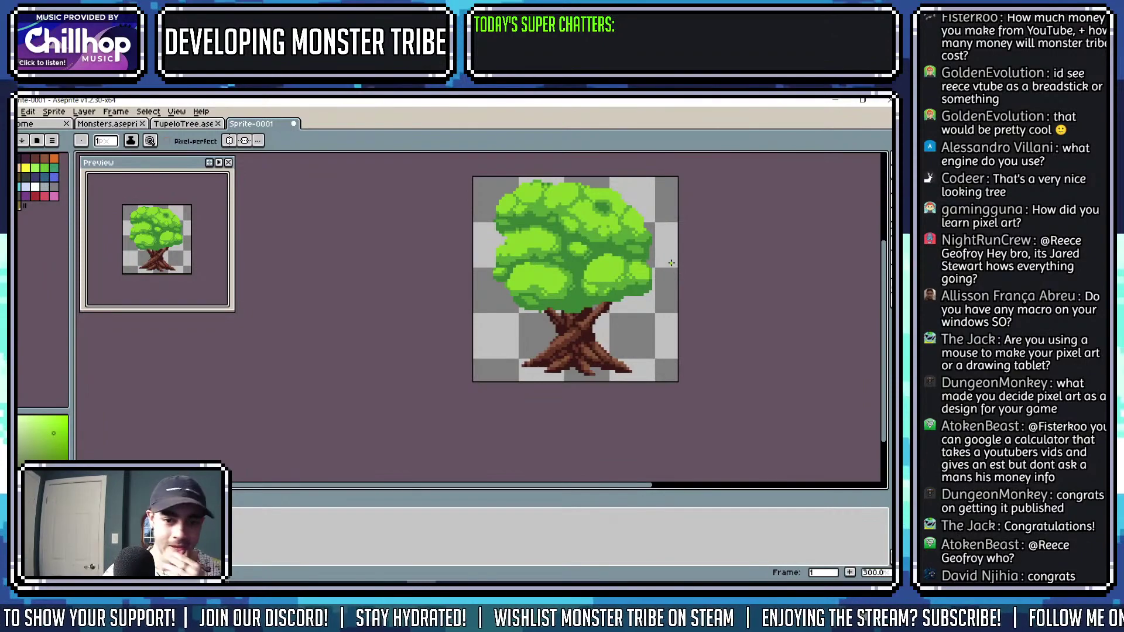
pyautogui.scroll(6, 523, 195)
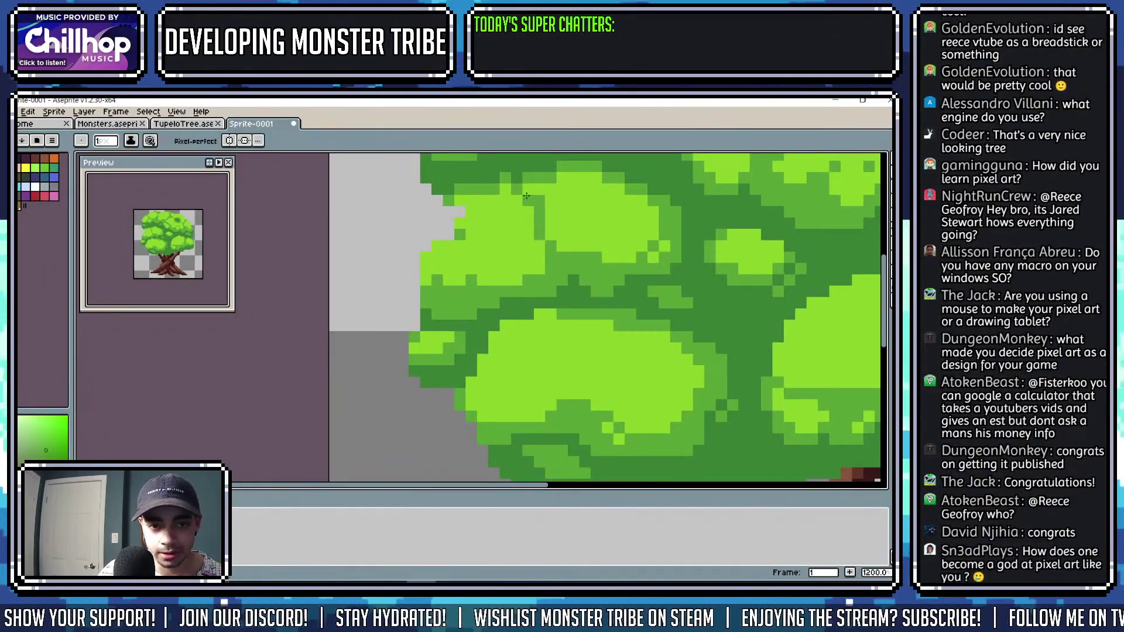
pyautogui.scroll(-4, 539, 202)
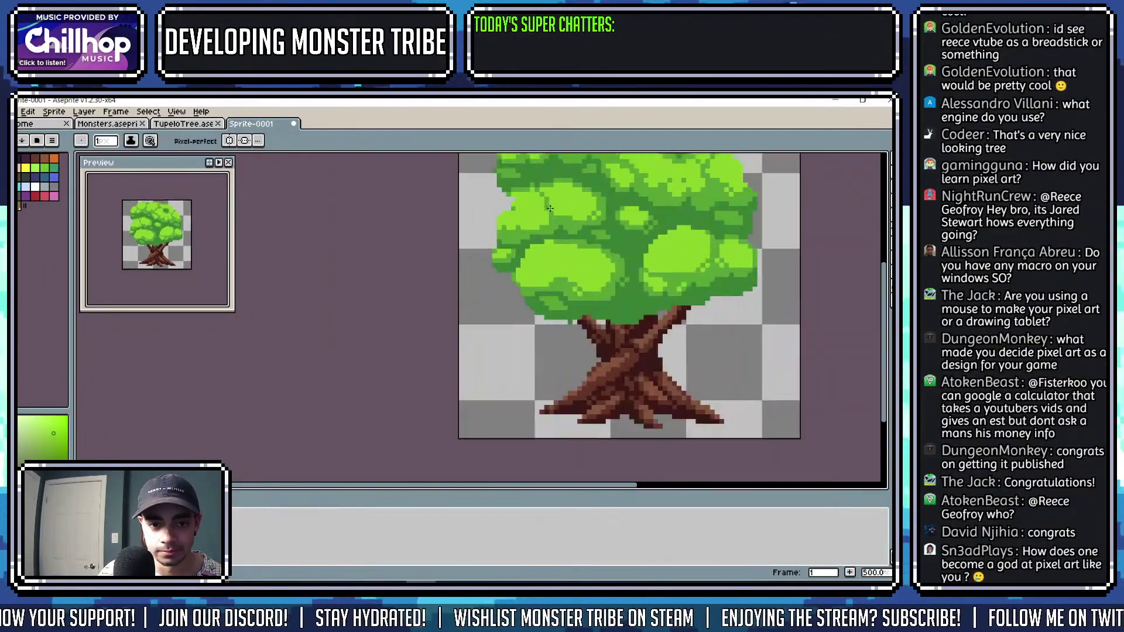
pyautogui.scroll(4, 550, 208)
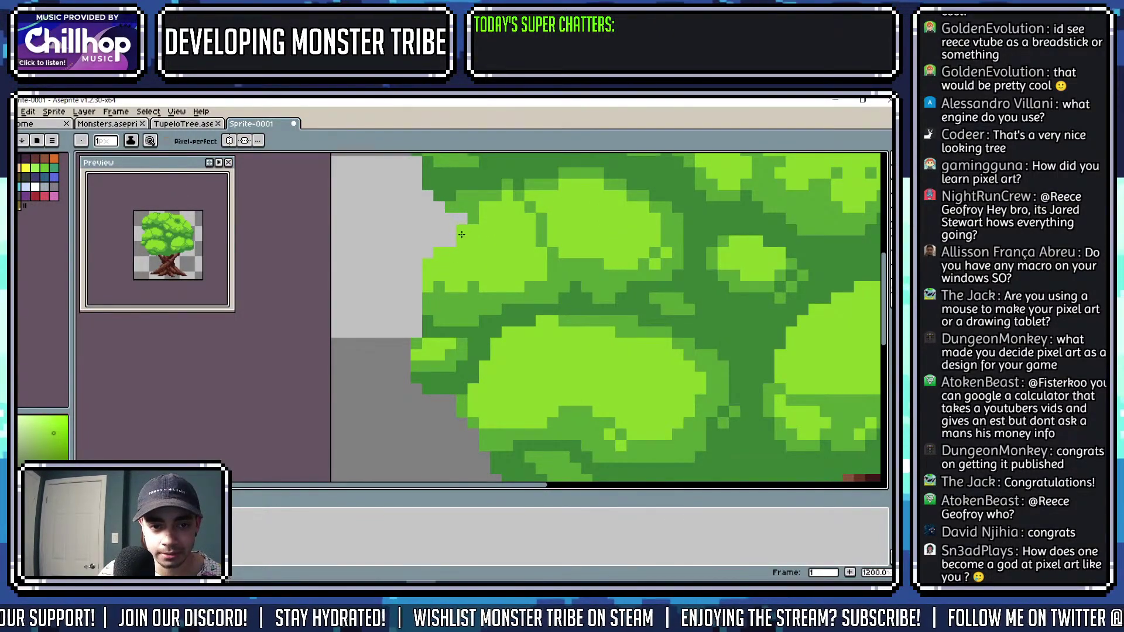
# Fill in the canopy outline's notch at the middle-left highlight with mid-green and switch to the Eraser there.
pyautogui.press('i')
pyautogui.click(470, 204)
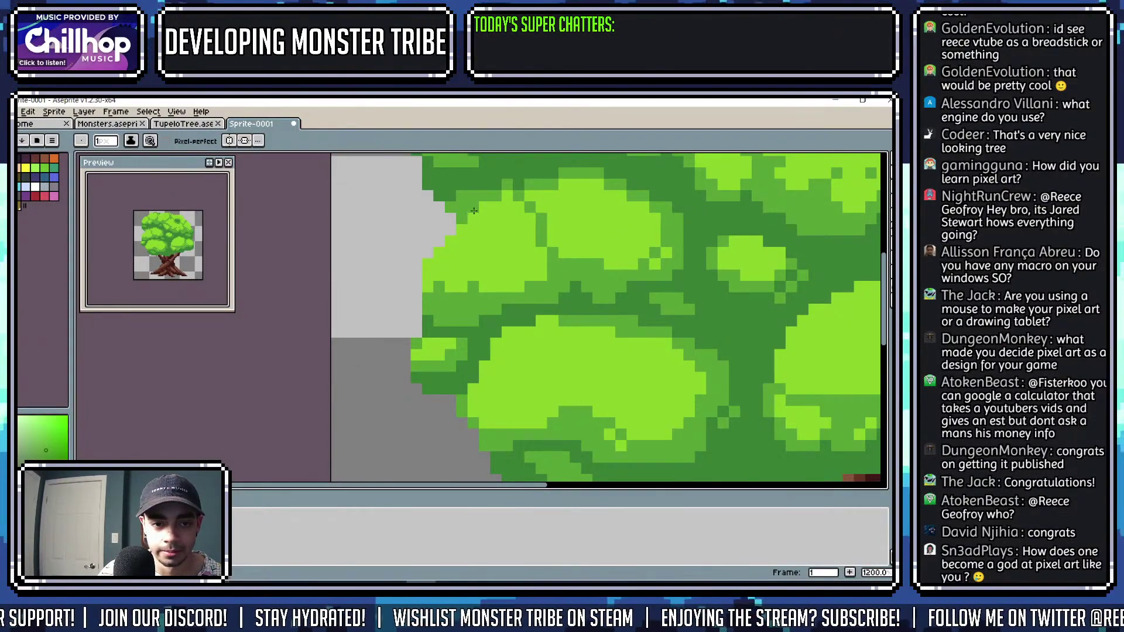
pyautogui.scroll(-3, 480, 235)
pyautogui.scroll(3, 497, 250)
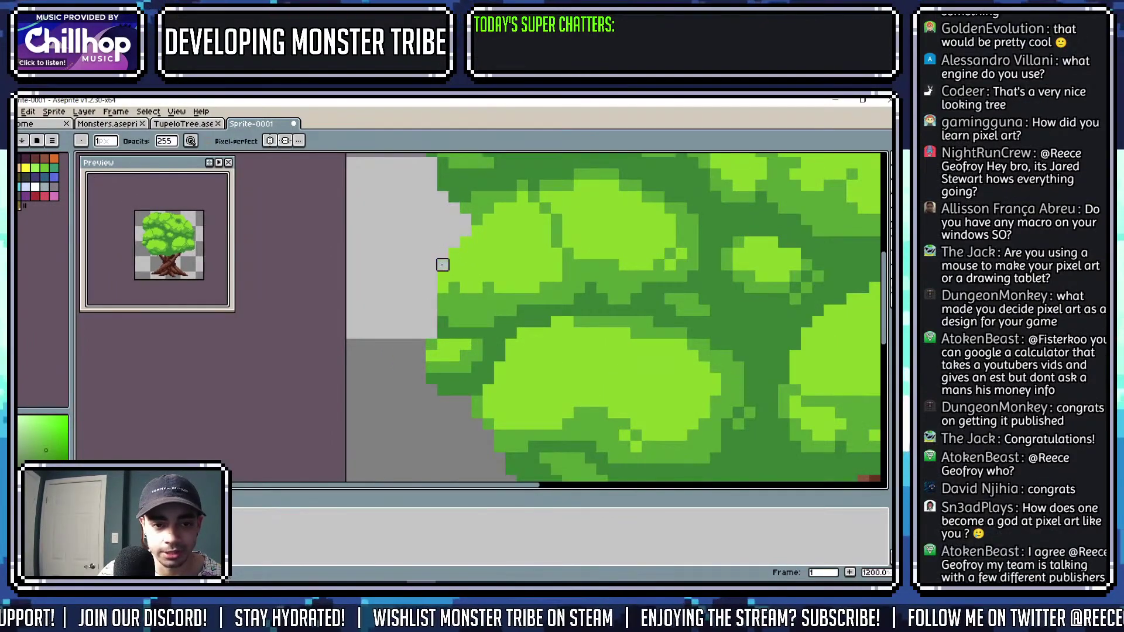
pyautogui.scroll(-3, 442, 264)
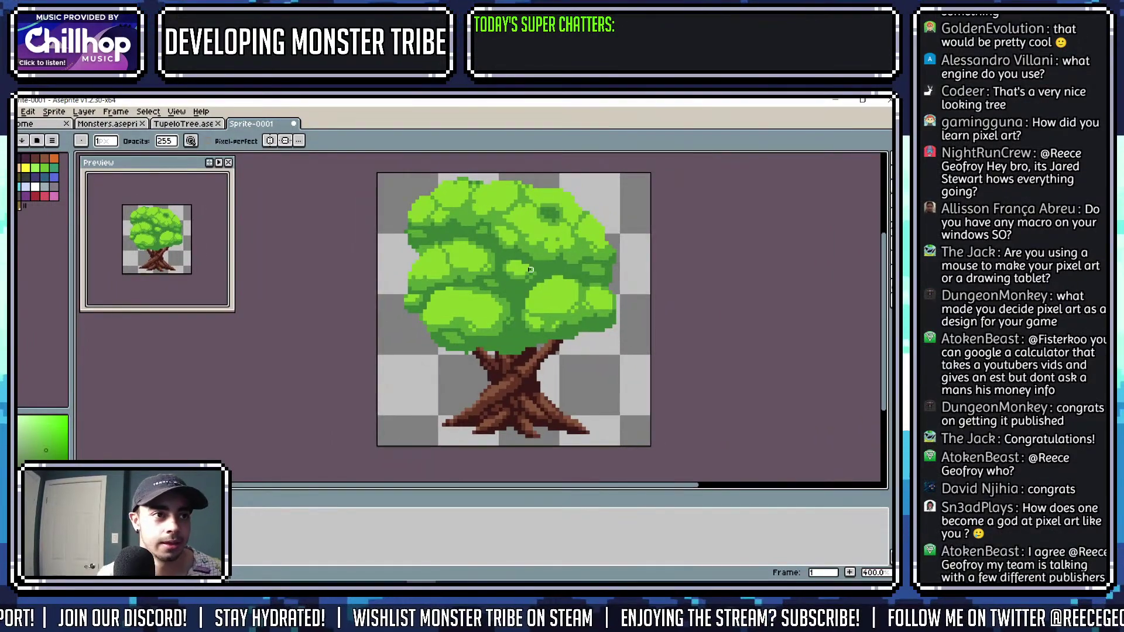
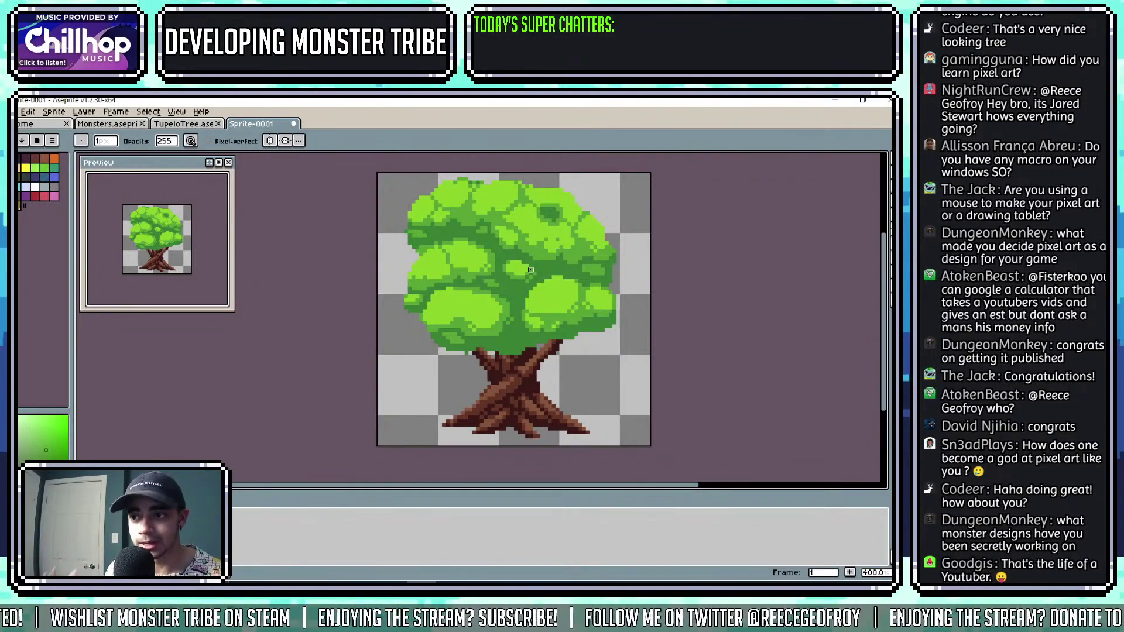
# Paint a small mid-green leaf clump in the dark-green shadow between the two large lower highlights, just above the trunk.
pyautogui.scroll(2, 550, 288)
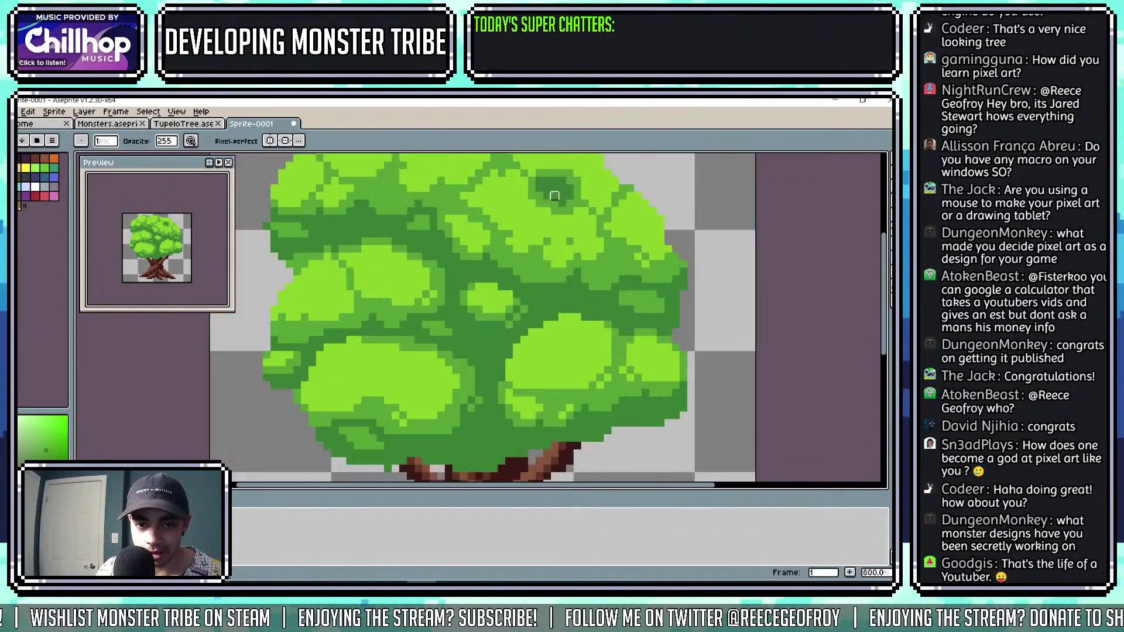
pyautogui.scroll(-1, 607, 295)
pyautogui.scroll(-1, 607, 295)
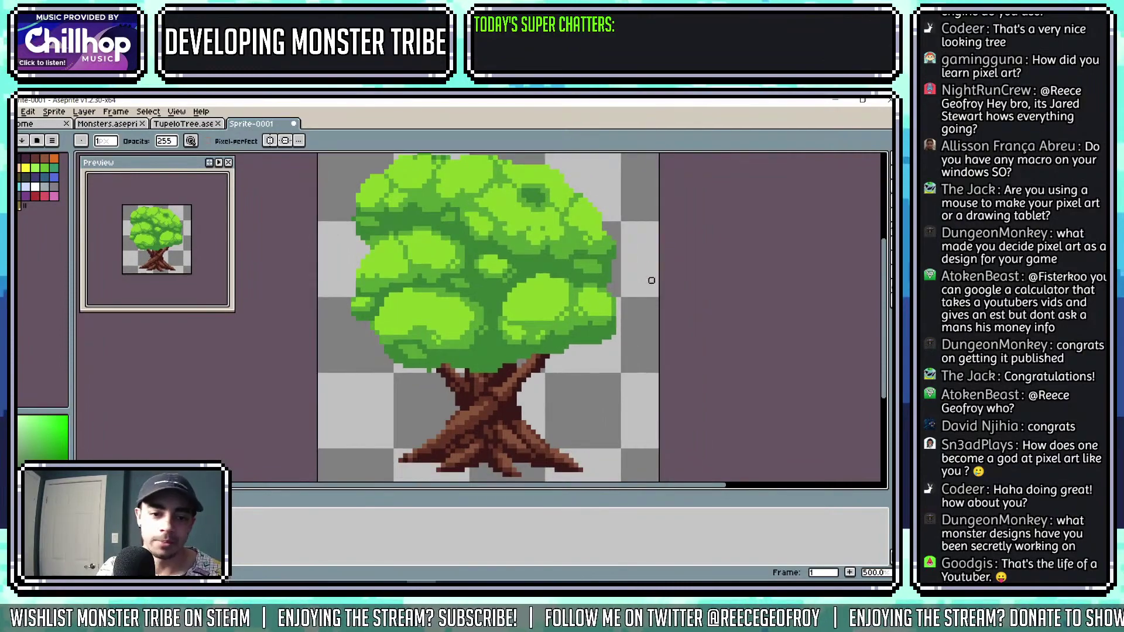
pyautogui.scroll(2, 470, 340)
pyautogui.scroll(2, 471, 343)
pyautogui.keyDown('alt'); pyautogui.click(315, 379); pyautogui.keyUp('alt')
pyautogui.press('b')
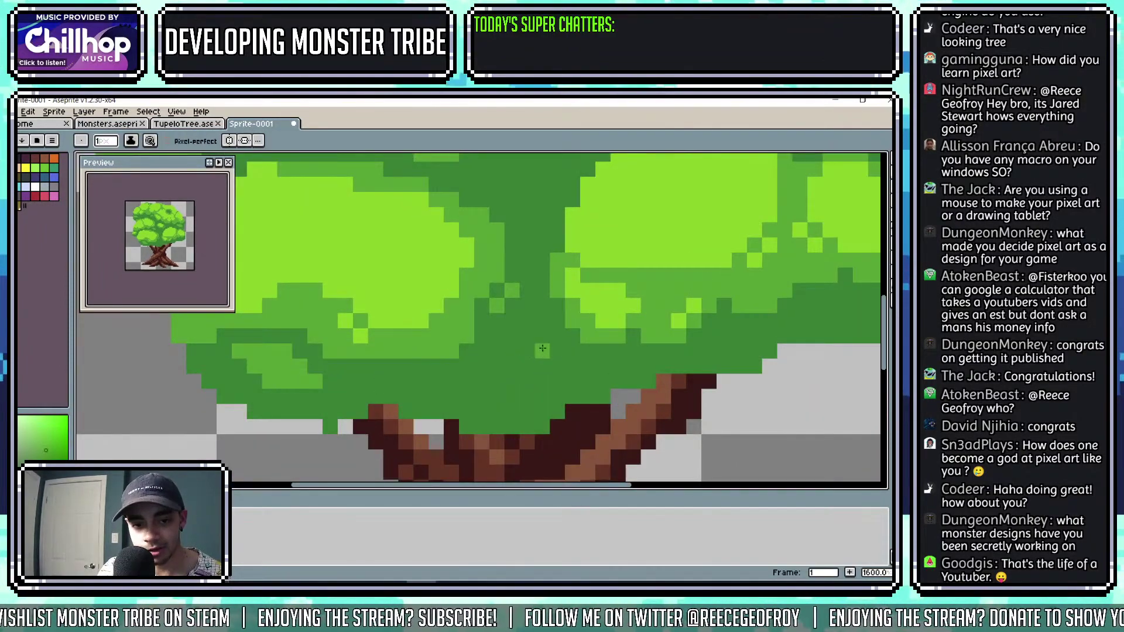
pyautogui.moveTo(540, 342)
pyautogui.mouseDown()
pyautogui.moveTo(519, 331)
pyautogui.moveTo(507, 363)
pyautogui.moveTo(546, 343)
pyautogui.moveTo(531, 335)
pyautogui.moveTo(499, 348)
pyautogui.moveTo(492, 371)
pyautogui.moveTo(528, 368)
pyautogui.moveTo(497, 379)
pyautogui.moveTo(512, 356)
pyautogui.moveTo(490, 358)
pyautogui.moveTo(542, 321)
pyautogui.mouseUp()
pyautogui.scroll(-2, 544, 316)
pyautogui.scroll(1, 574, 287)
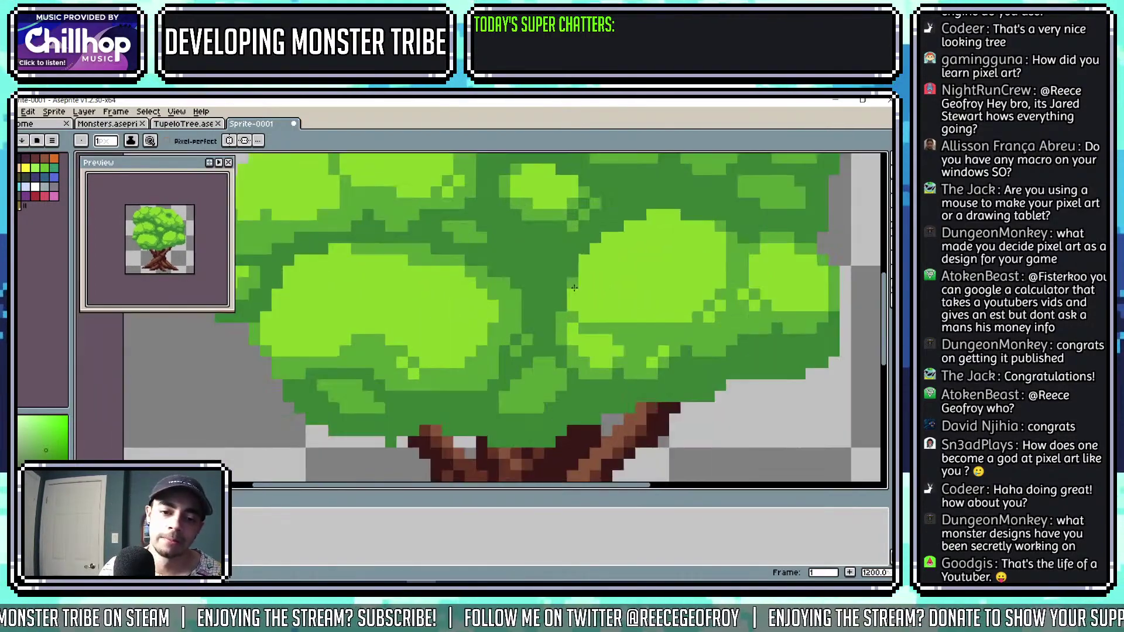
# Paint a second mid-green leaf clump higher in the dark gap between the two large lower highlights and undo the last pencil stroke.
pyautogui.scroll(1, 556, 275)
pyautogui.moveTo(551, 268)
pyautogui.mouseDown()
pyautogui.moveTo(502, 261)
pyautogui.moveTo(540, 291)
pyautogui.moveTo(536, 264)
pyautogui.mouseUp()
pyautogui.scroll(-2, 597, 252)
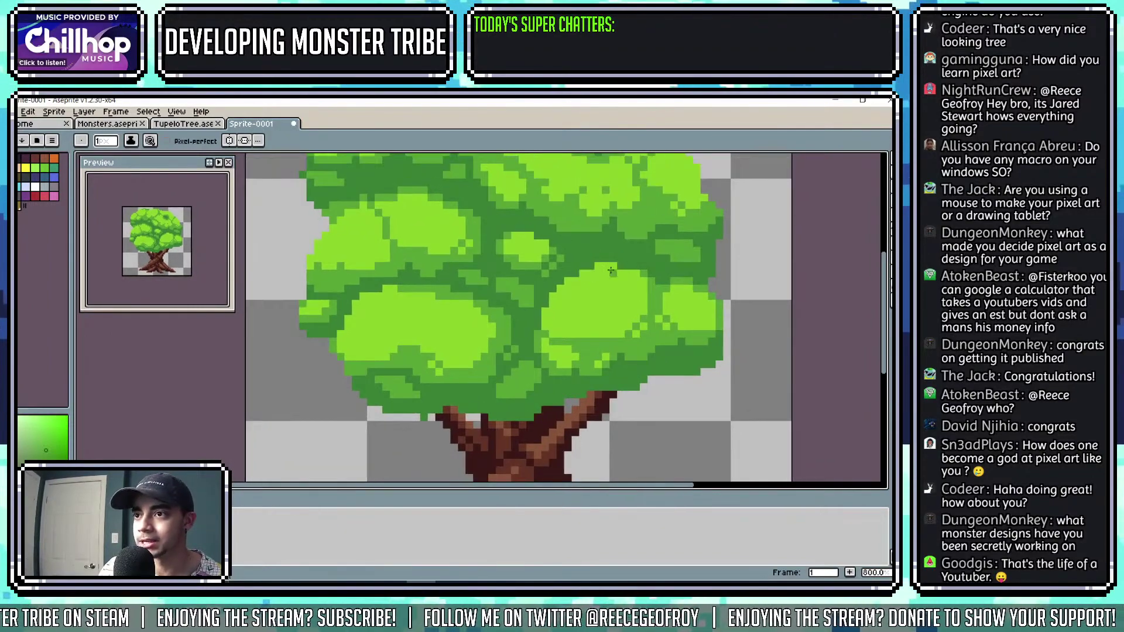
pyautogui.press('v')
pyautogui.press('b')
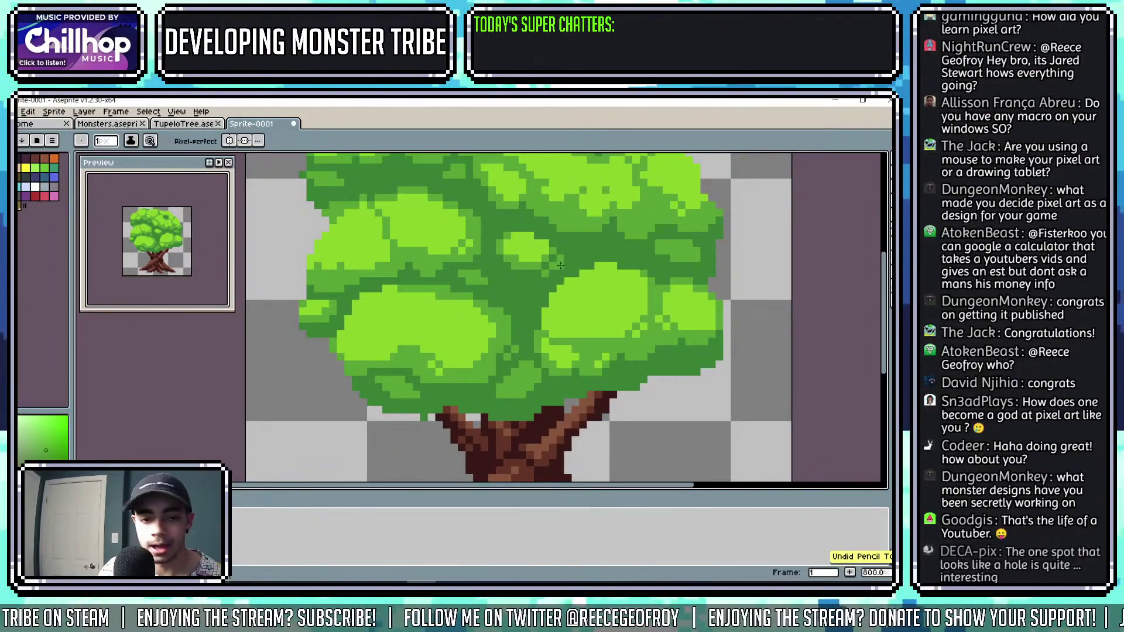
# Refine the upper clump in the central dark gap and add a loose mid-green pixel beside the neighbouring small clump.
pyautogui.scroll(-4, 501, 282)
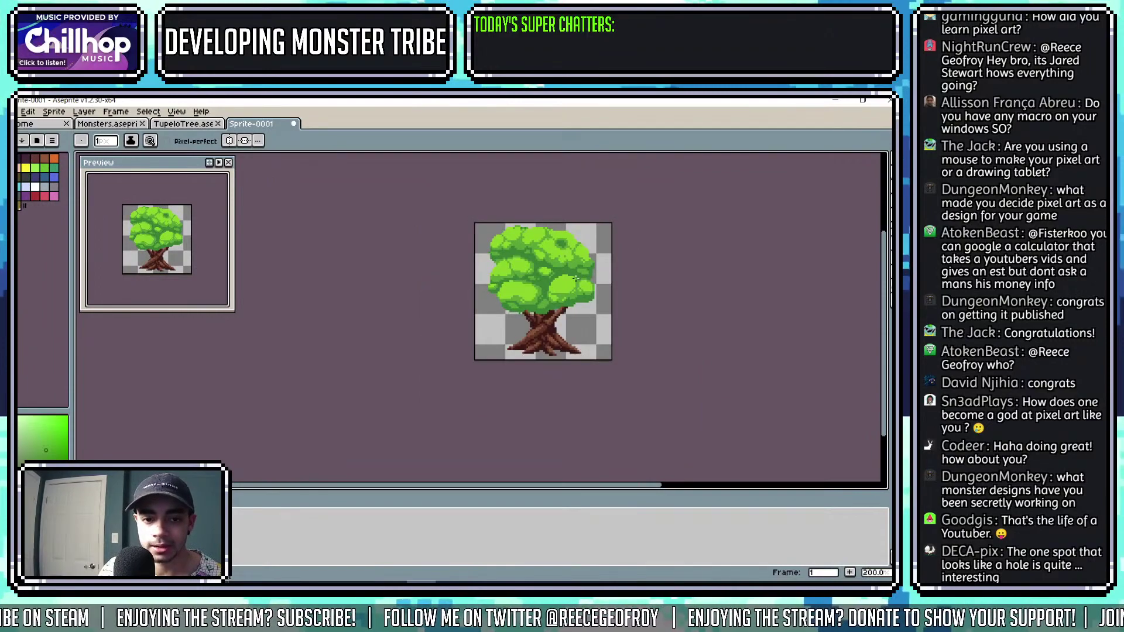
pyautogui.scroll(3, 554, 282)
pyautogui.scroll(1, 510, 282)
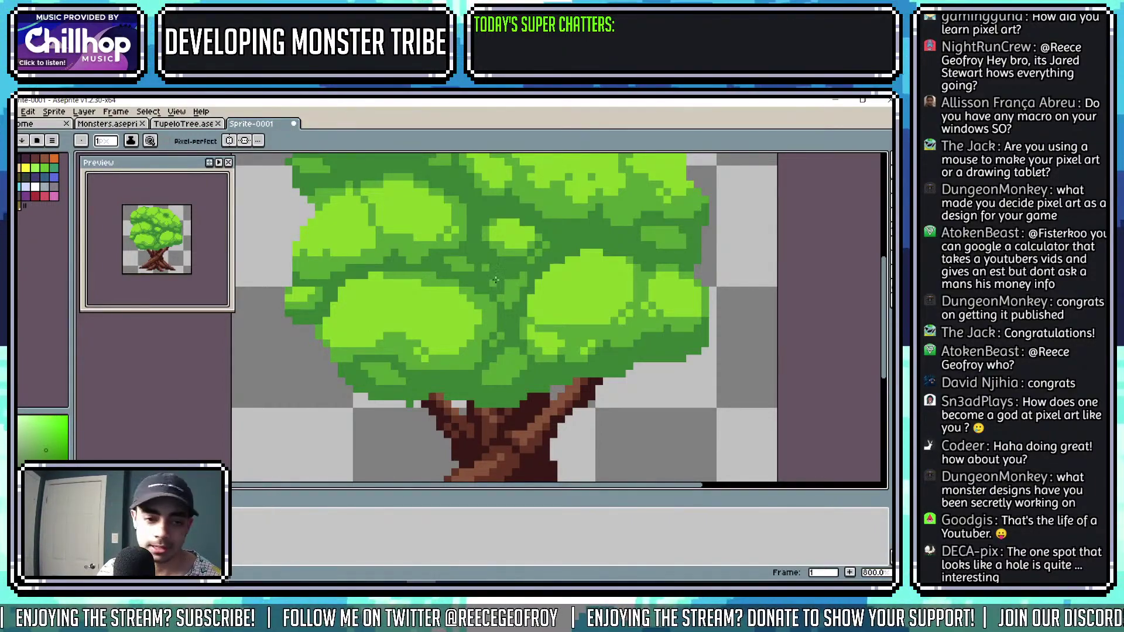
pyautogui.scroll(-1, 496, 281)
pyautogui.scroll(3, 510, 282)
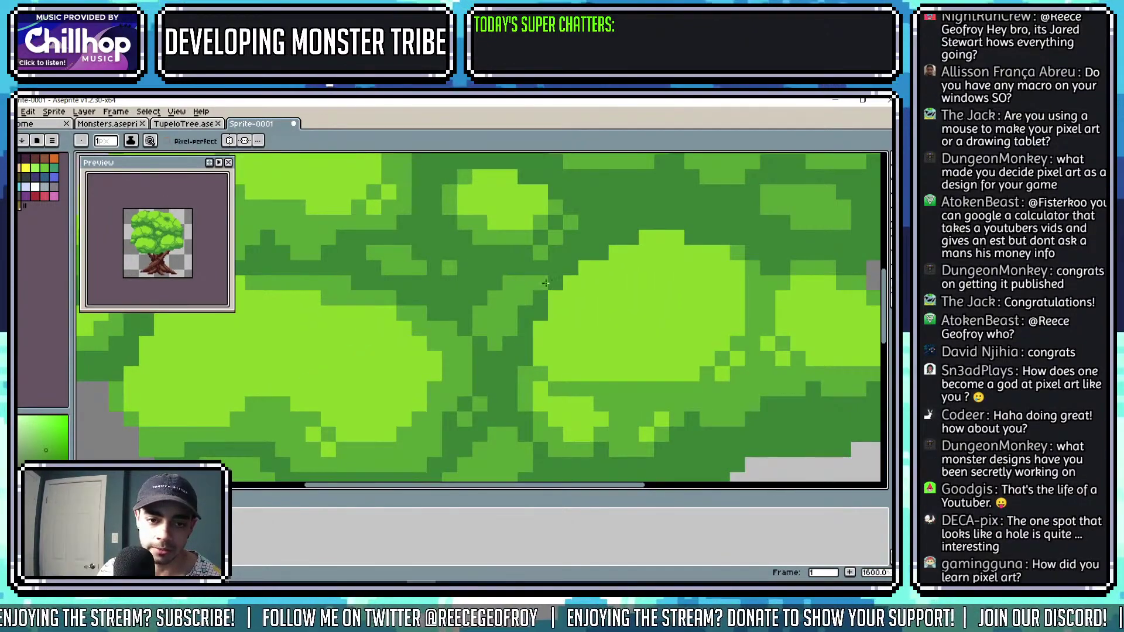
pyautogui.scroll(-1, 545, 283)
pyautogui.scroll(1, 589, 290)
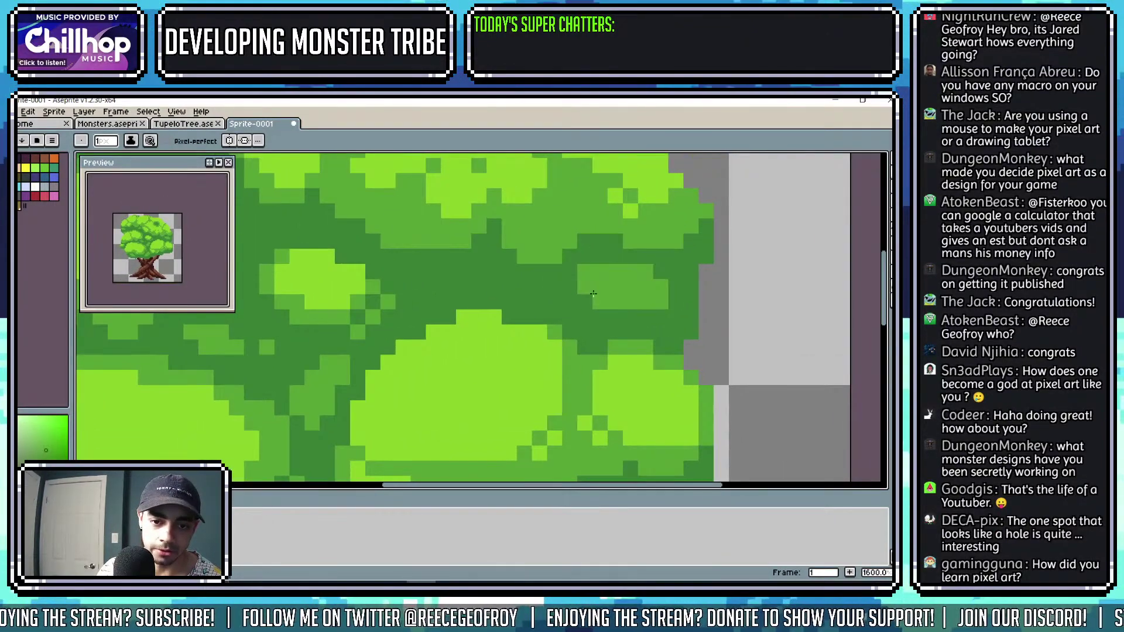
# Extend the mid-green clump near the canopy's right edge leftward and add a detached mid-green pixel beside it.
pyautogui.click(593, 294)
pyautogui.scroll(-1, 562, 287)
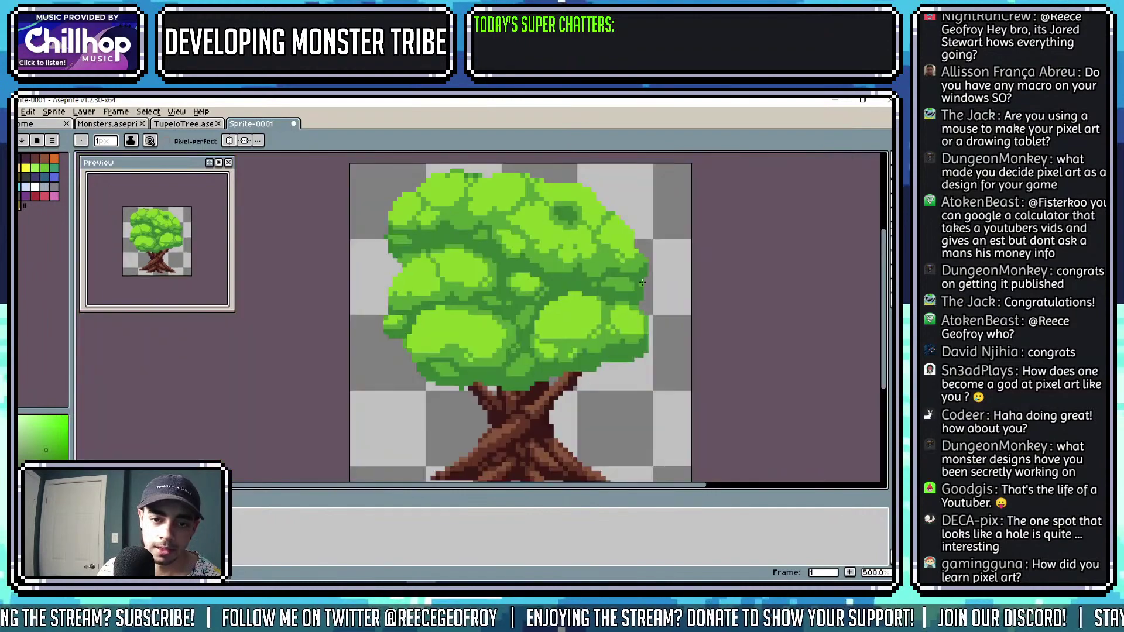
pyautogui.scroll(1, 638, 286)
pyautogui.scroll(-1, 641, 267)
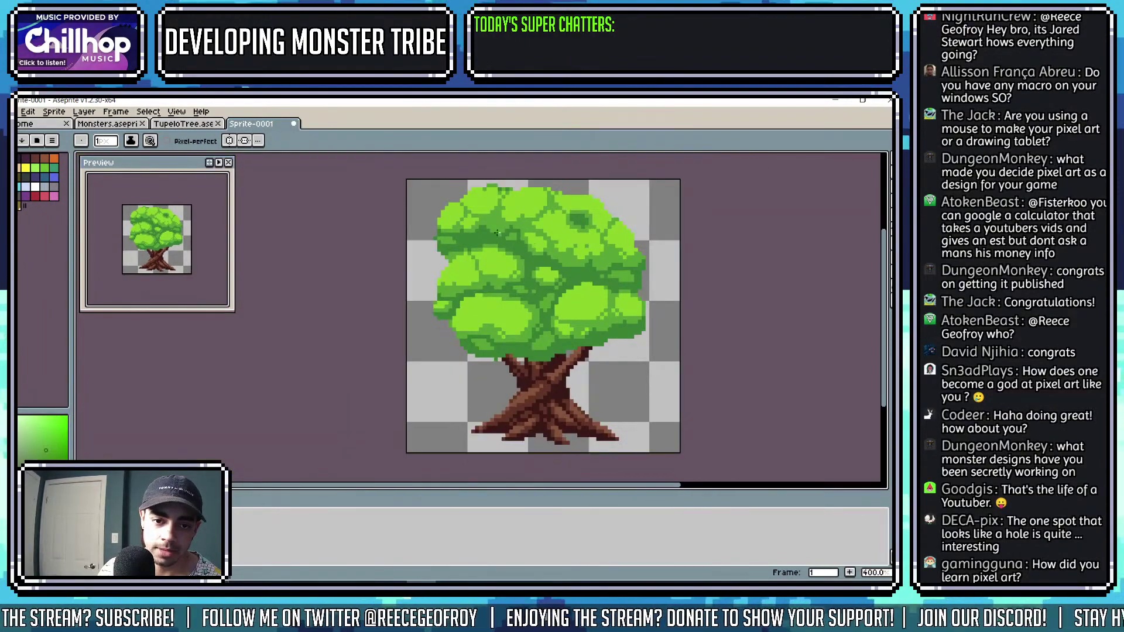
# Paint a small mid-green leaf clump in the dark band beneath the upper-left highlights.
pyautogui.scroll(1, 454, 234)
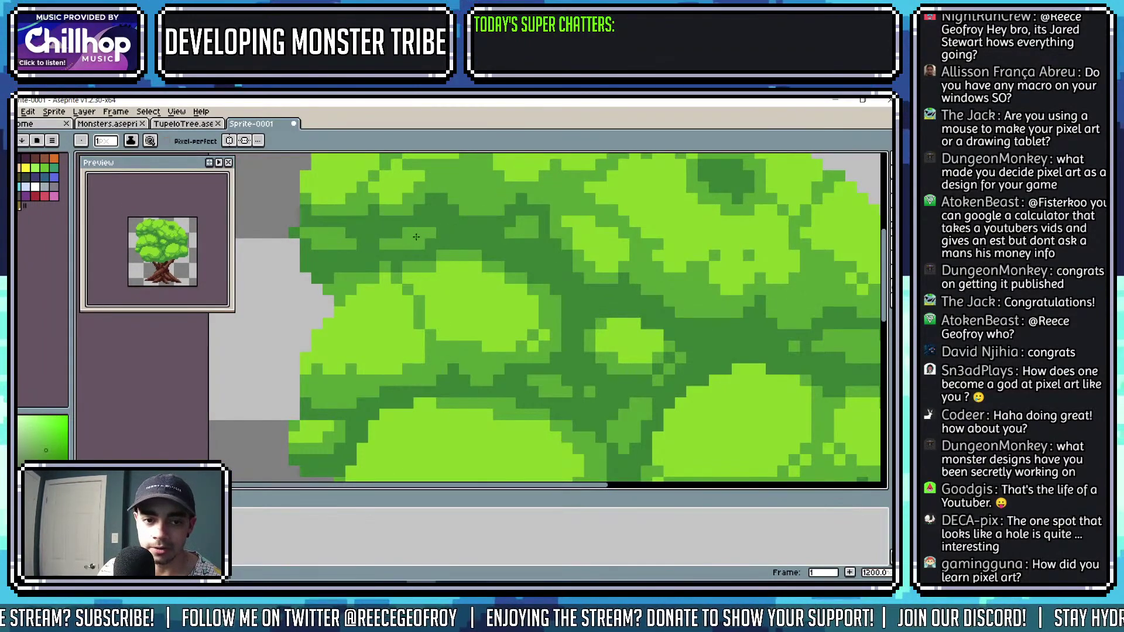
pyautogui.scroll(-1, 416, 237)
pyautogui.scroll(1, 402, 236)
pyautogui.scroll(-5, 403, 237)
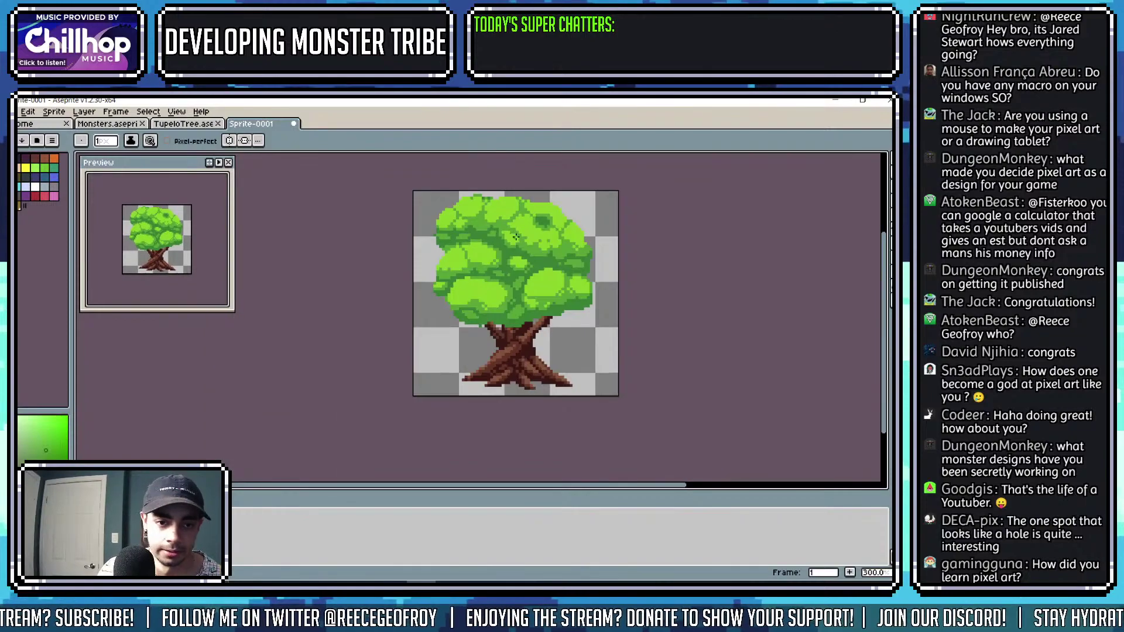
# Add mid-green leaf pixels in the dark band above the large lower-right highlight.
pyautogui.scroll(8, 570, 261)
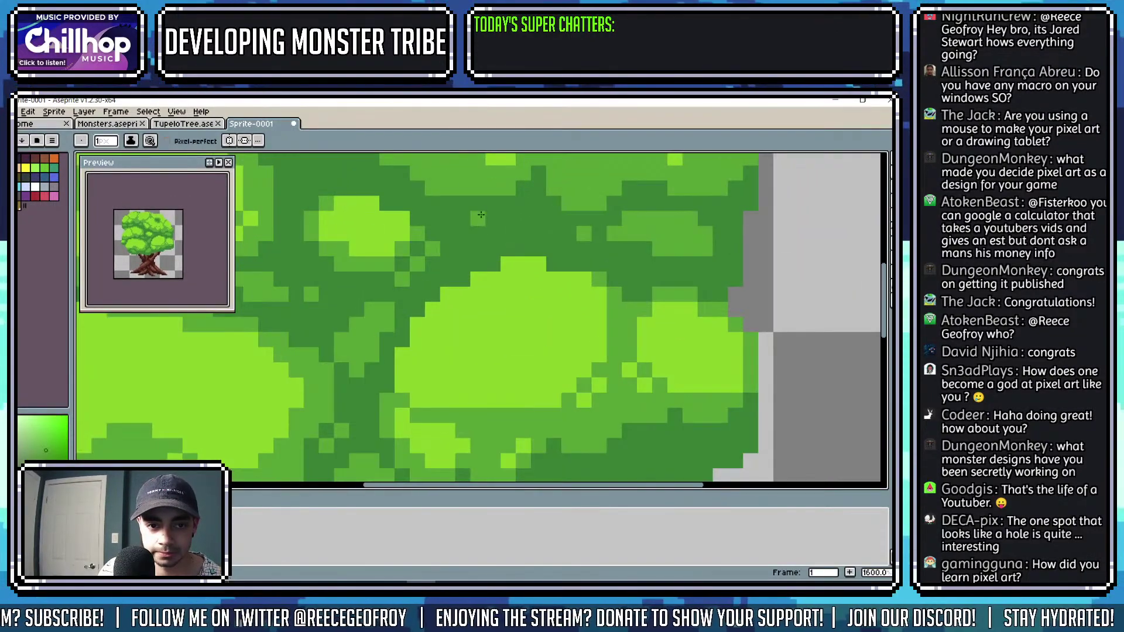
pyautogui.moveTo(480, 216)
pyautogui.mouseDown()
pyautogui.moveTo(535, 217)
pyautogui.moveTo(537, 235)
pyautogui.mouseUp()
pyautogui.scroll(-7, 535, 216)
pyautogui.scroll(2, 546, 226)
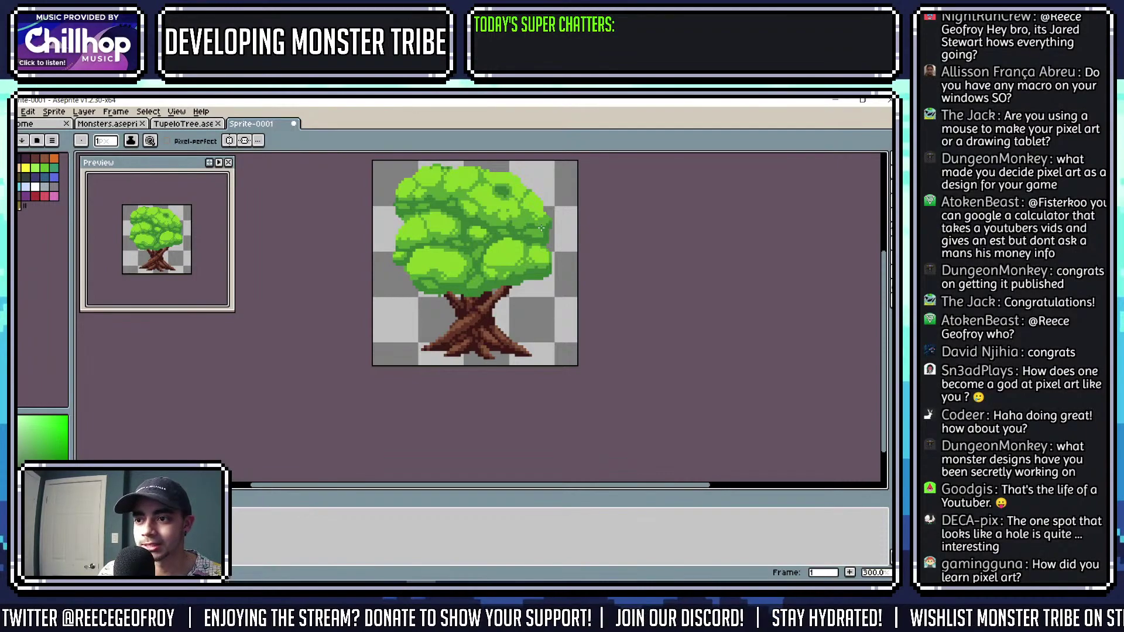
# Paint a diagonal mid-green crease across the large lower-left highlight, splitting it into two leaf lobes.
pyautogui.scroll(4, 429, 283)
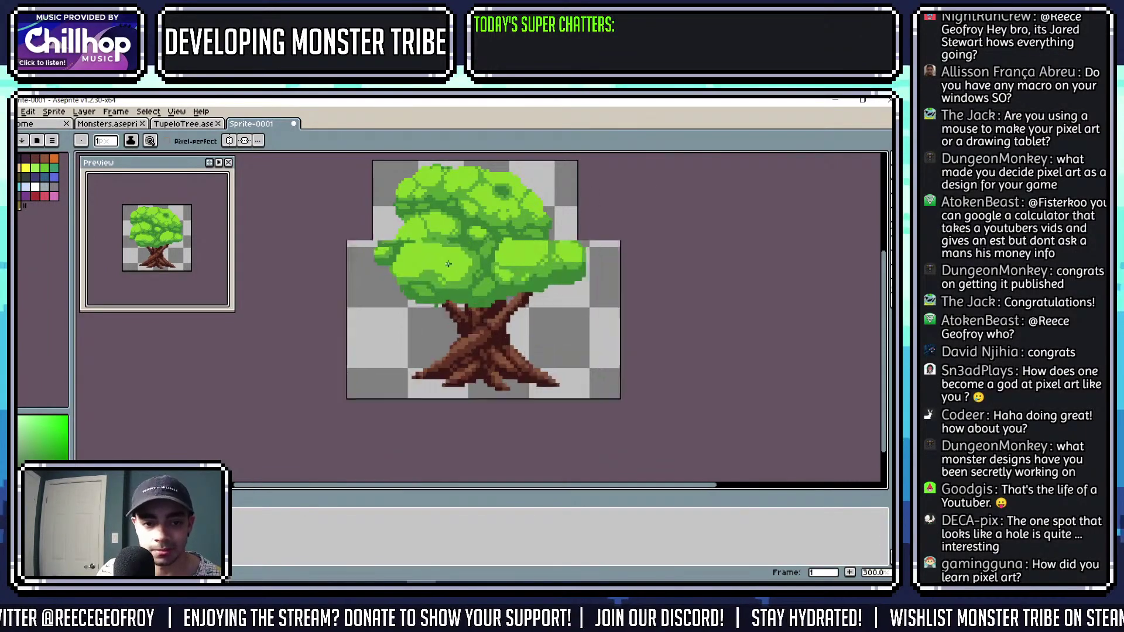
pyautogui.keyDown('alt'); pyautogui.click(429, 284); pyautogui.keyUp('alt')
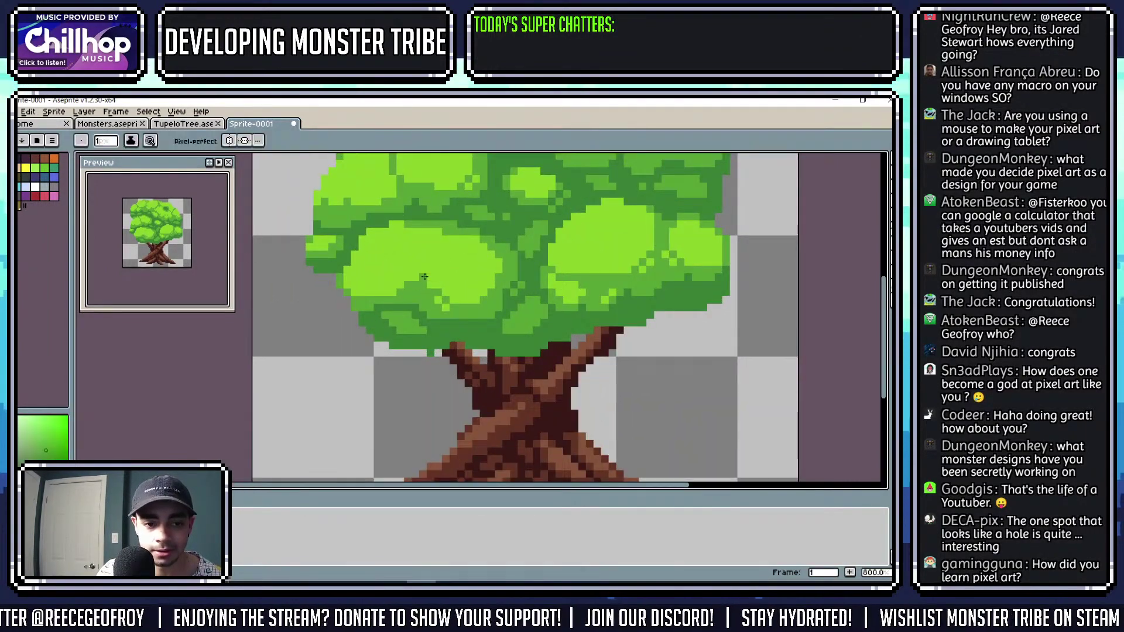
pyautogui.keyDown('alt'); pyautogui.click(447, 239); pyautogui.keyUp('alt')
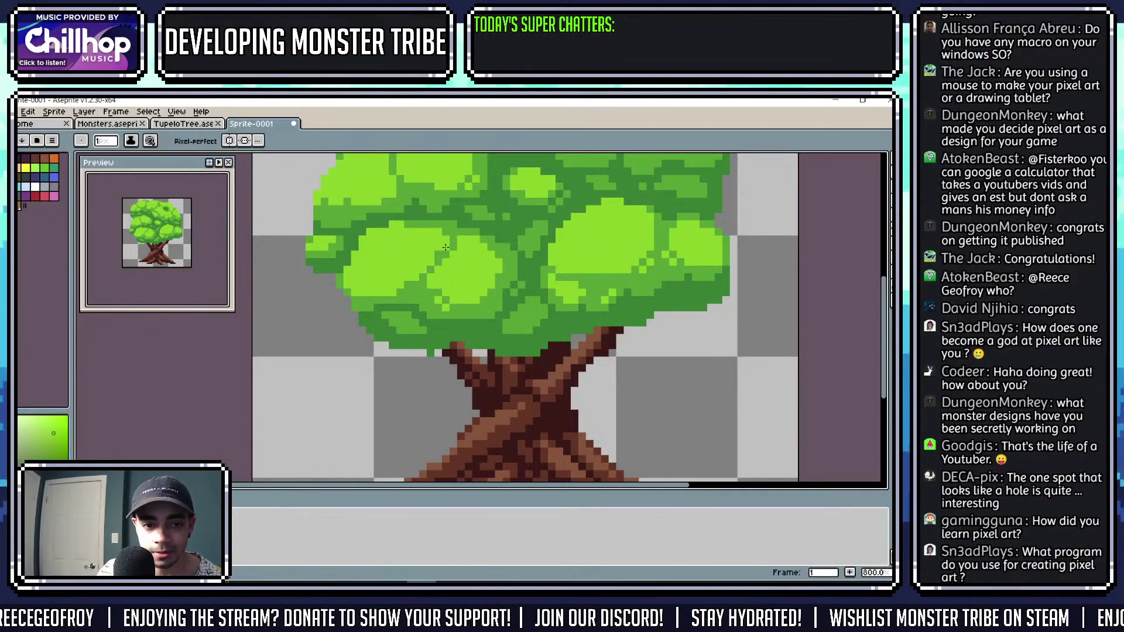
pyautogui.scroll(-2, 466, 243)
pyautogui.scroll(2, 467, 243)
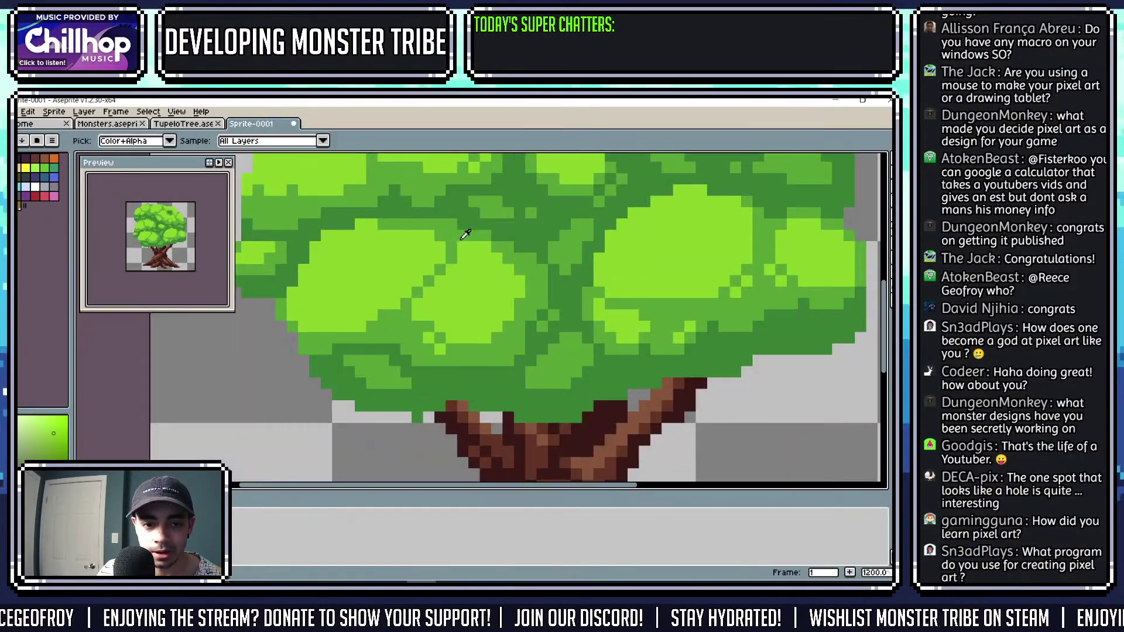
pyautogui.scroll(-2, 467, 234)
# Reshape the upper and left edges of the lower-left highlight with light-green and mid-green pixels.
pyautogui.scroll(4, 365, 225)
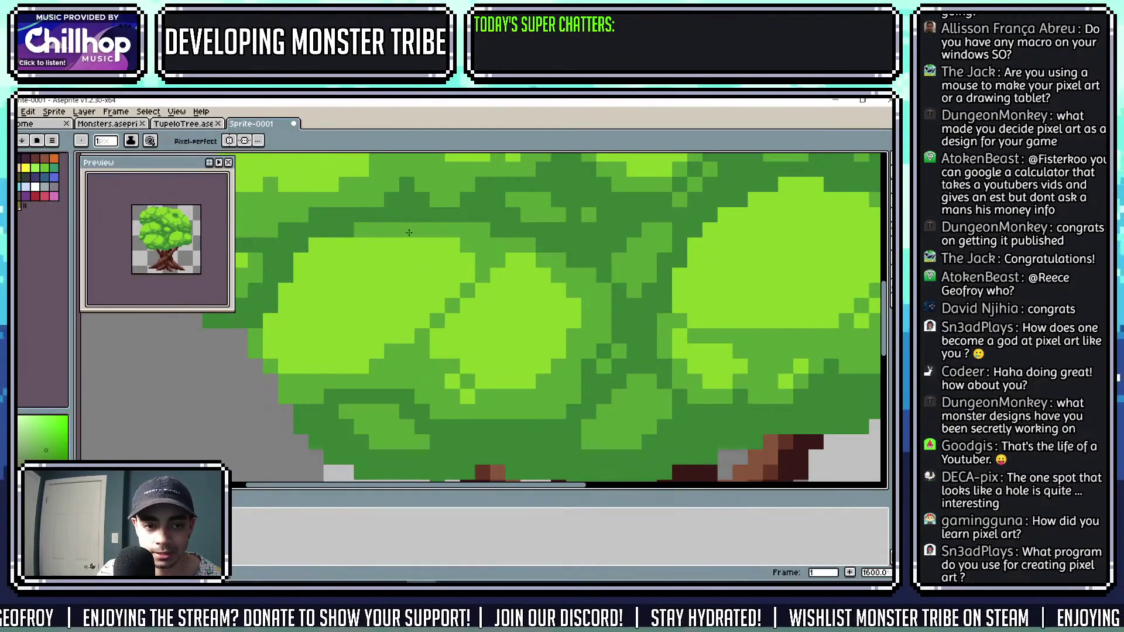
pyautogui.press('alt')
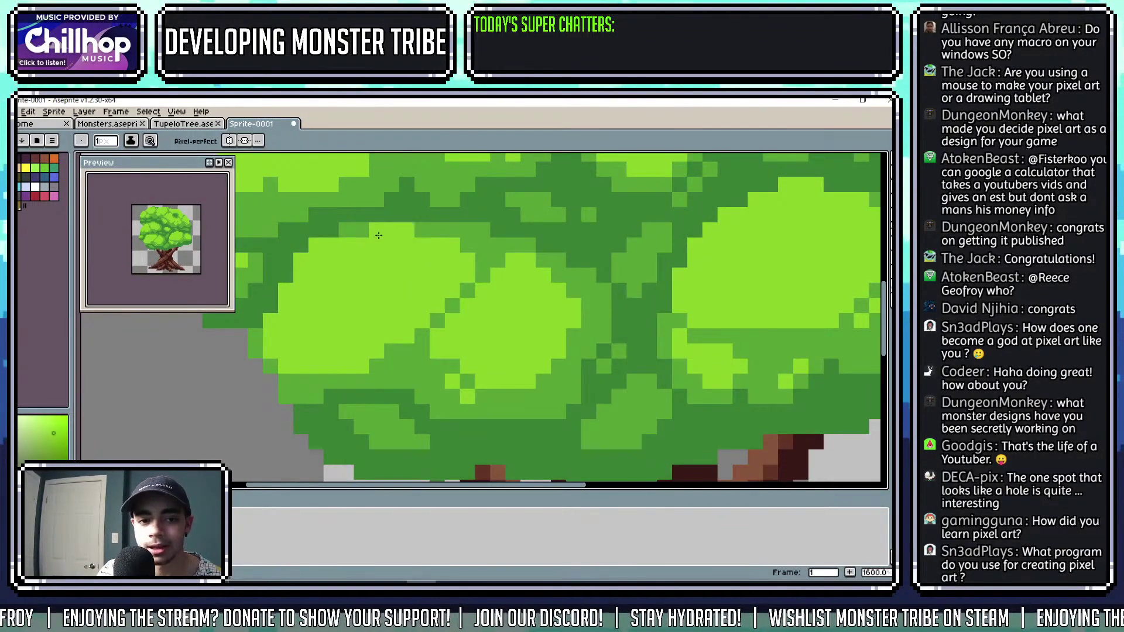
pyautogui.scroll(-4, 418, 234)
pyautogui.scroll(2, 423, 235)
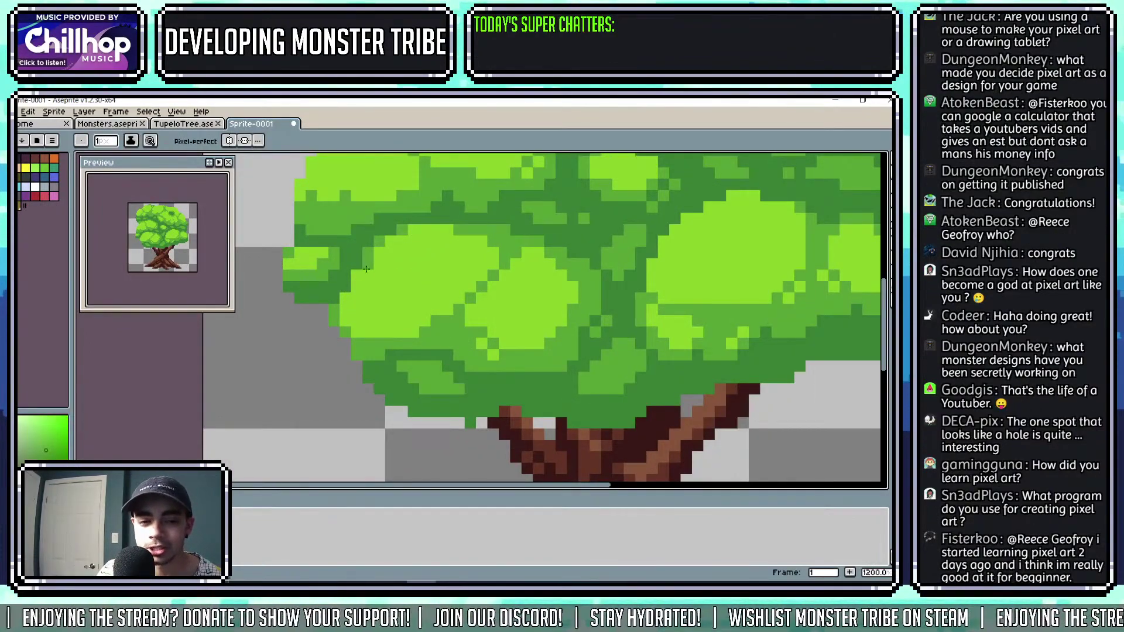
pyautogui.scroll(-2, 350, 320)
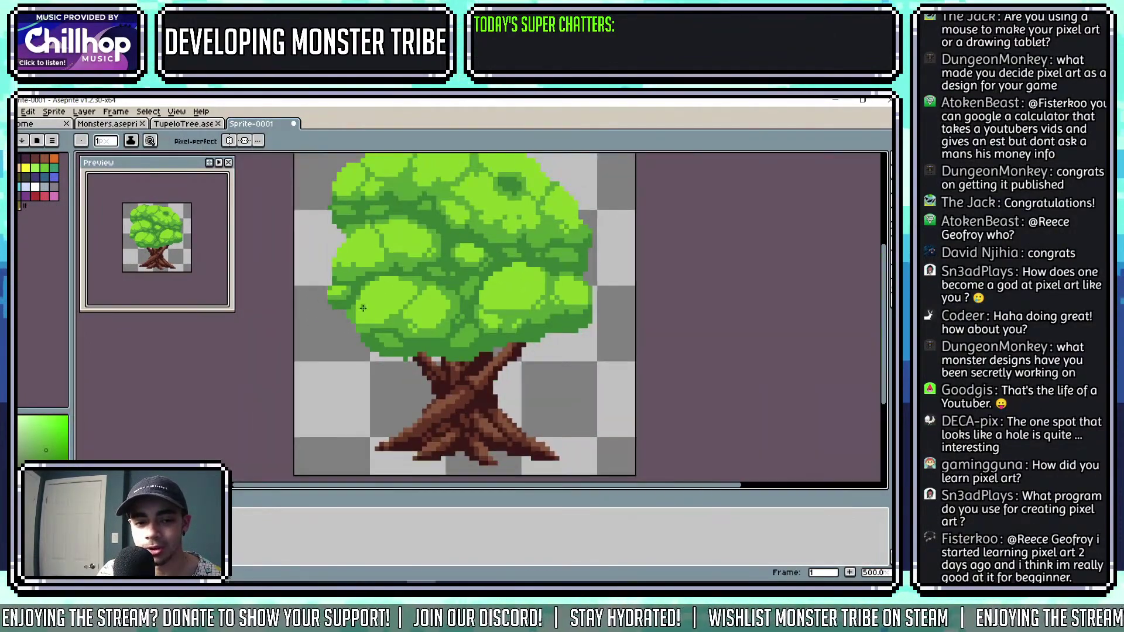
pyautogui.scroll(2, 364, 319)
pyautogui.keyDown('alt'); pyautogui.click(346, 316); pyautogui.keyUp('alt')
pyautogui.scroll(-7, 346, 316)
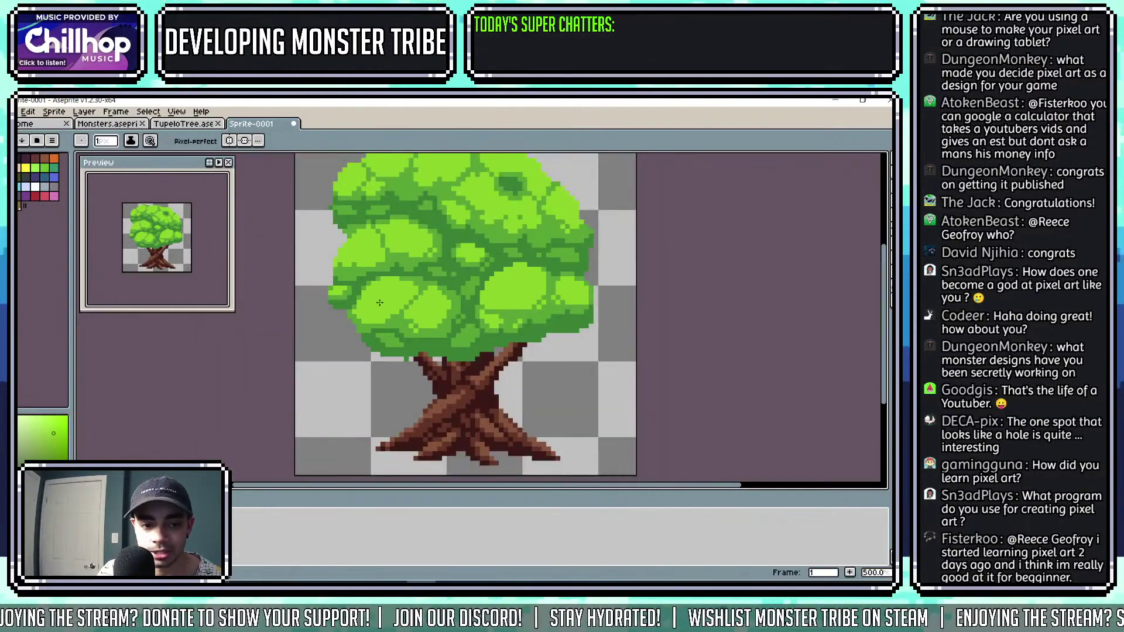
pyautogui.scroll(4, 436, 302)
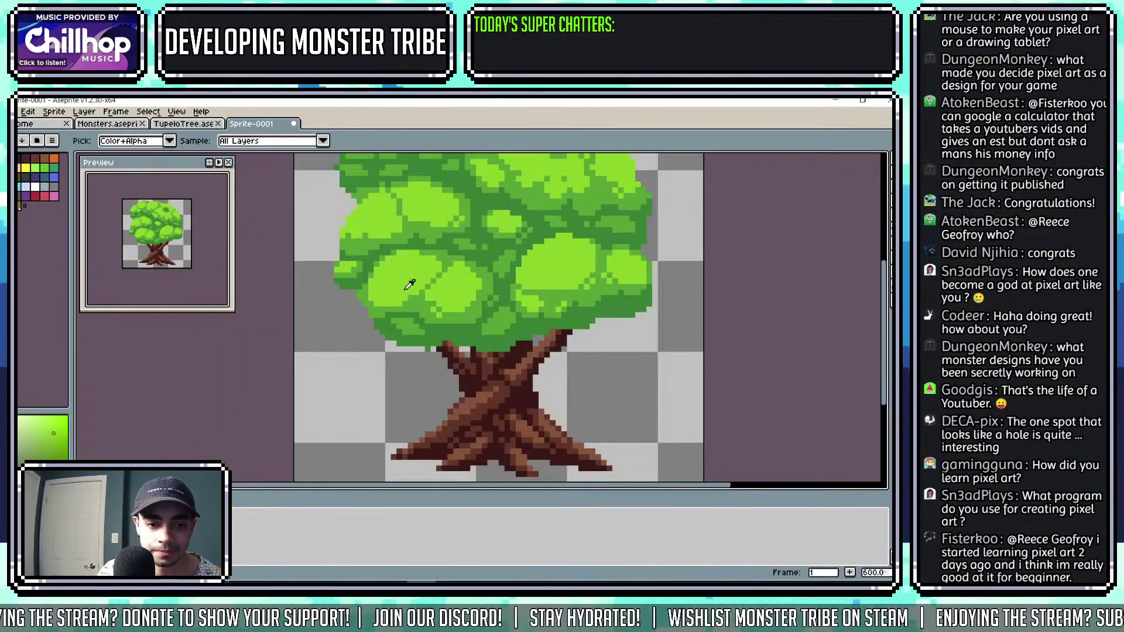
pyautogui.scroll(-2, 563, 277)
pyautogui.scroll(-1, 563, 278)
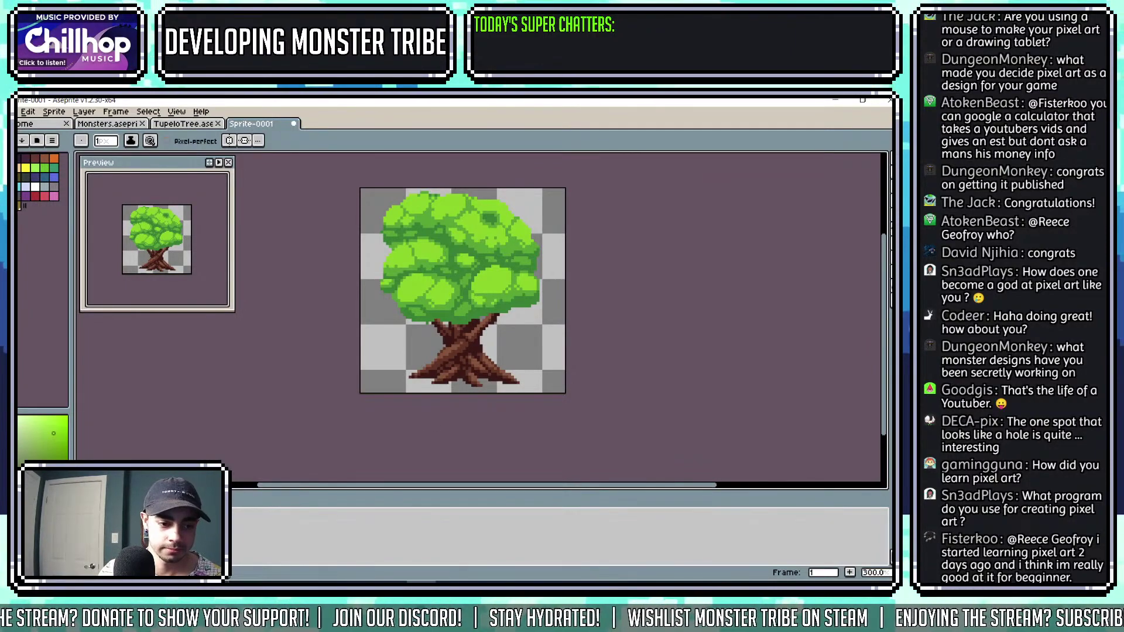
# Add a second frame and sample the bright yellow-green highlight colour from the TupeloTree sprite for use in Sprite-0001.
pyautogui.hotkey('alt', 'n')
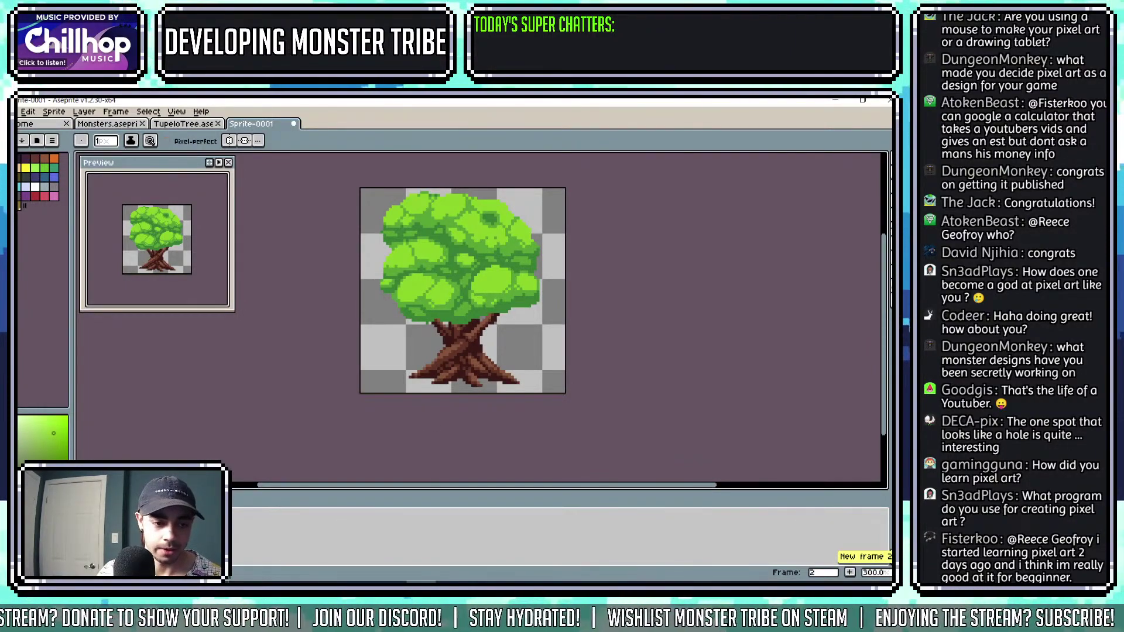
pyautogui.click(134, 124)
pyautogui.click(189, 125)
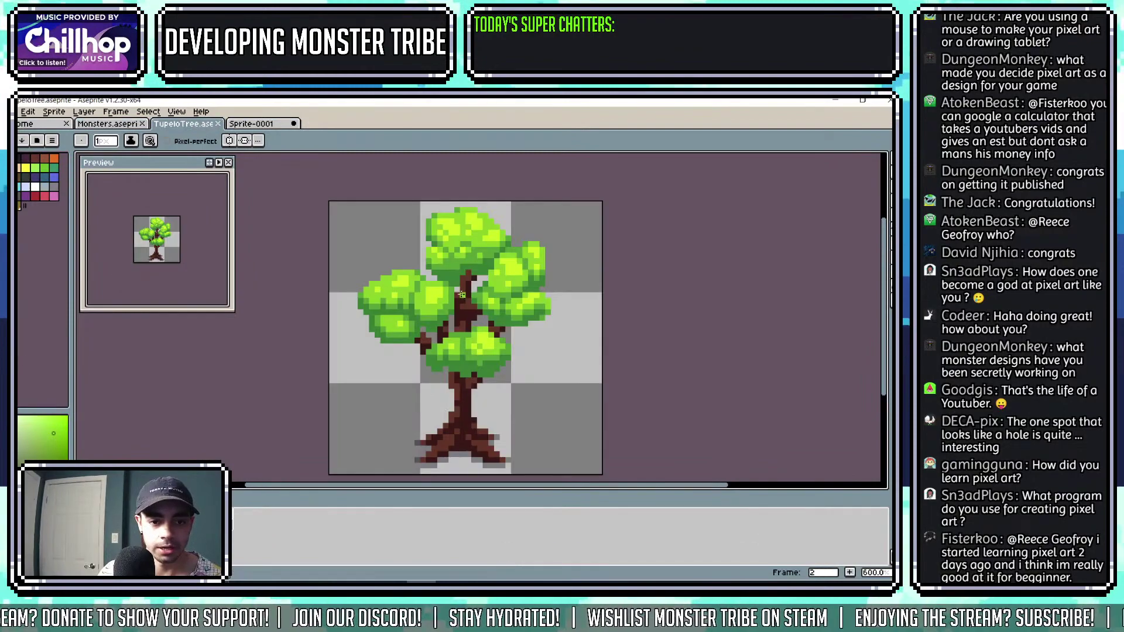
pyautogui.scroll(2, 480, 276)
pyautogui.keyDown('alt'); pyautogui.click(529, 253); pyautogui.keyUp('alt')
pyautogui.click(257, 124)
pyautogui.scroll(4, 506, 280)
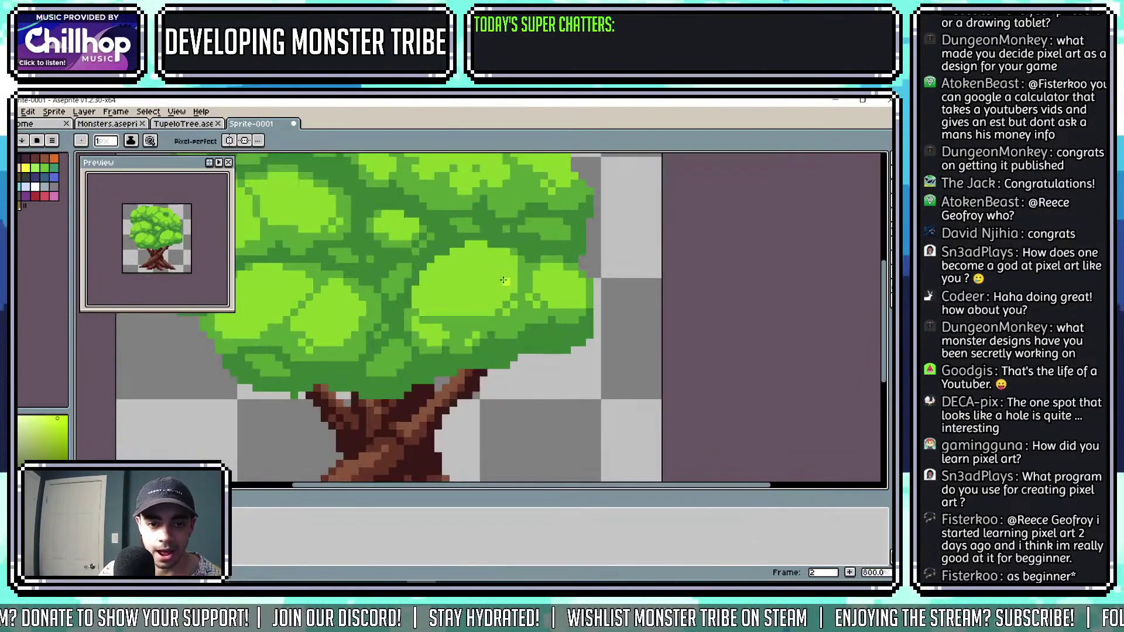
# Try selecting the light-green areas with the Magic Wand, clear the selection and dab a yellow-green highlight on the large lower-right clump.
pyautogui.press('w')
pyautogui.click(494, 280)
pyautogui.scroll(-1, 489, 282)
pyautogui.press('b')
pyautogui.scroll(1, 482, 286)
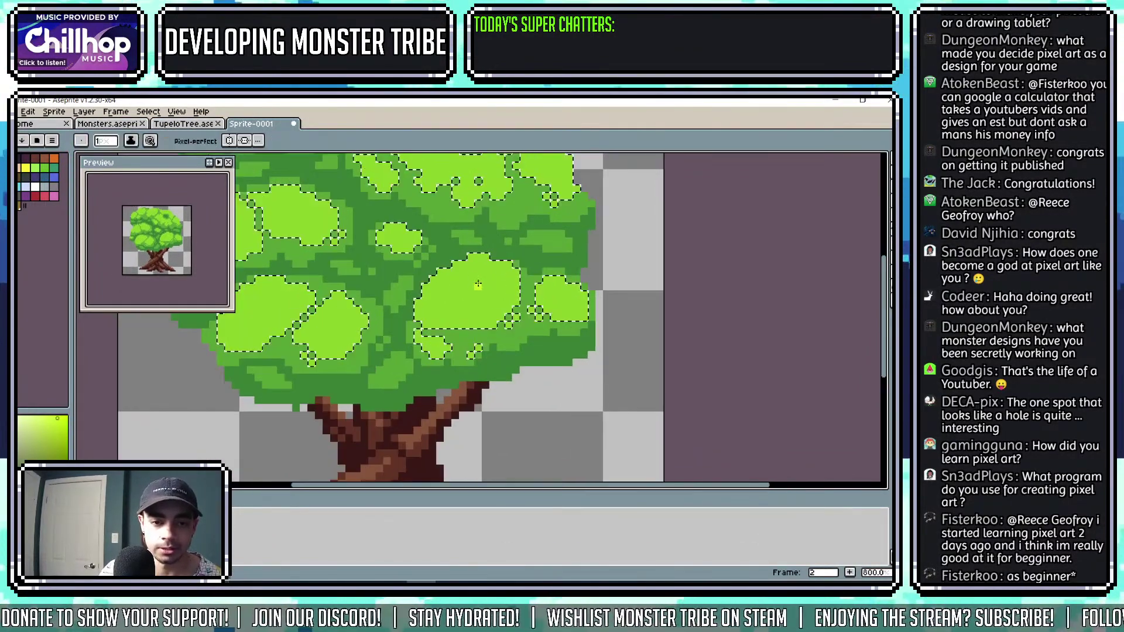
pyautogui.hotkey('ctrl', 'd')
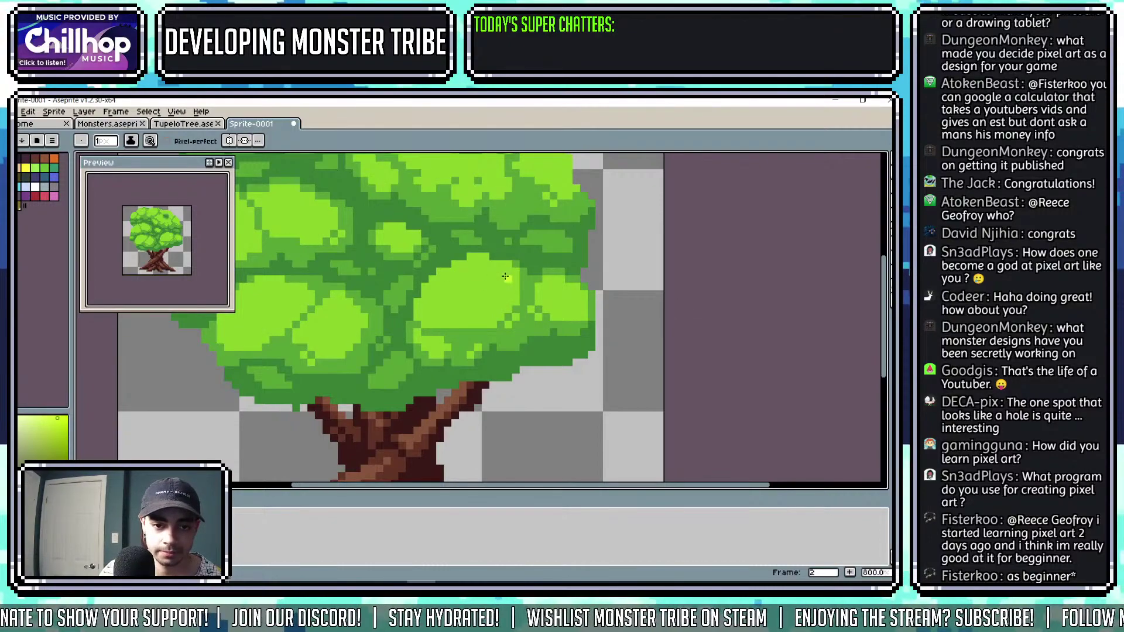
pyautogui.scroll(-3, 502, 283)
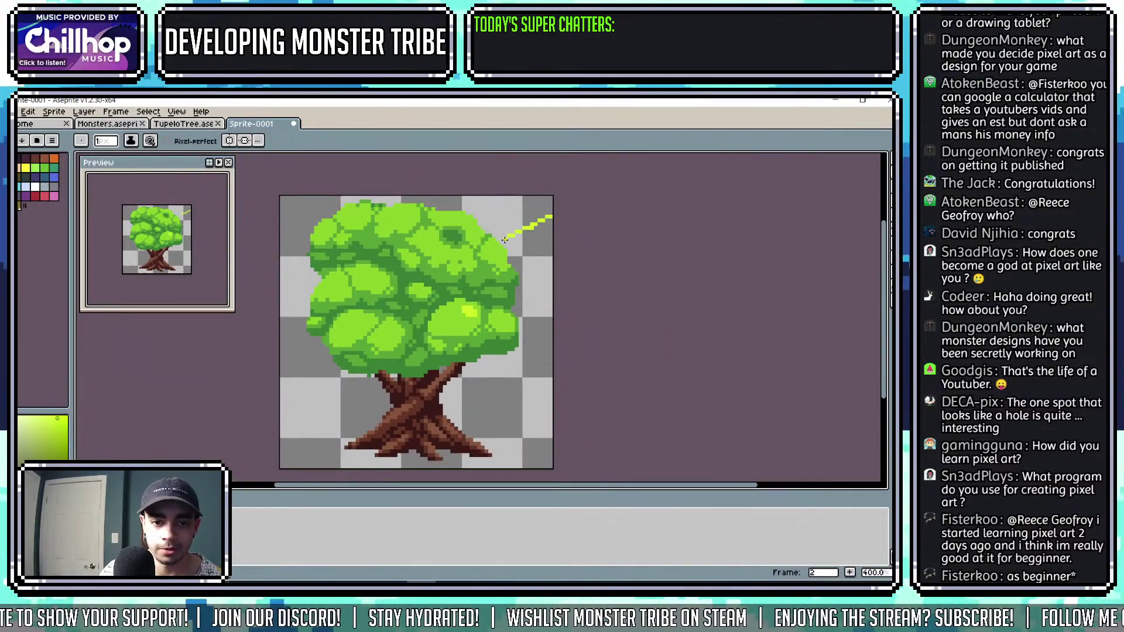
# Undo the stray yellow line, draw a small yellow arrow toward the tree in the canvas's upper-right corner and give it a dark outline.
pyautogui.hotkey('ctrl', 'z')
pyautogui.moveTo(548, 197); pyautogui.dragTo(529, 220)
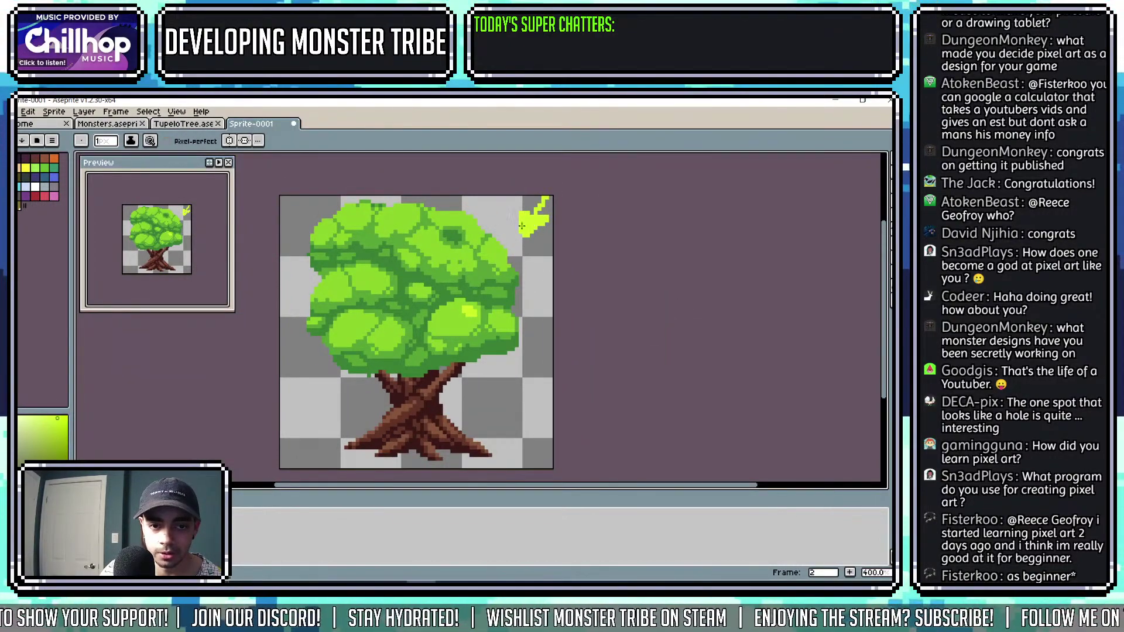
pyautogui.click(20, 166)
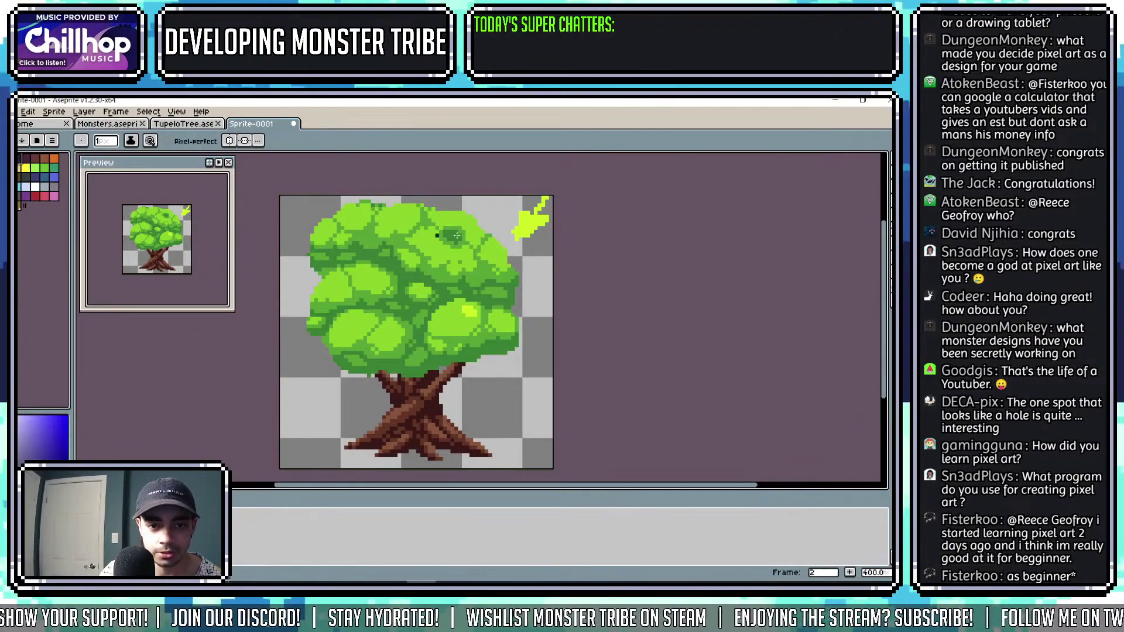
pyautogui.press('m')
pyautogui.moveTo(555, 194); pyautogui.dragTo(505, 247)
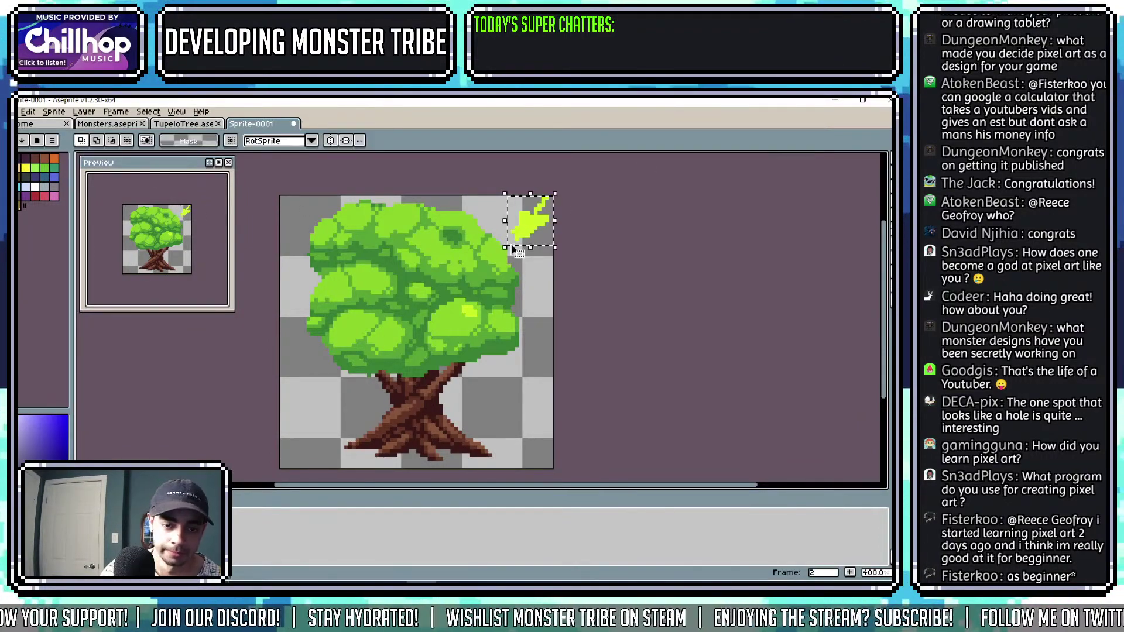
pyautogui.hotkey('shift', 'o')
pyautogui.press('Return')
pyautogui.scroll(2, 531, 229)
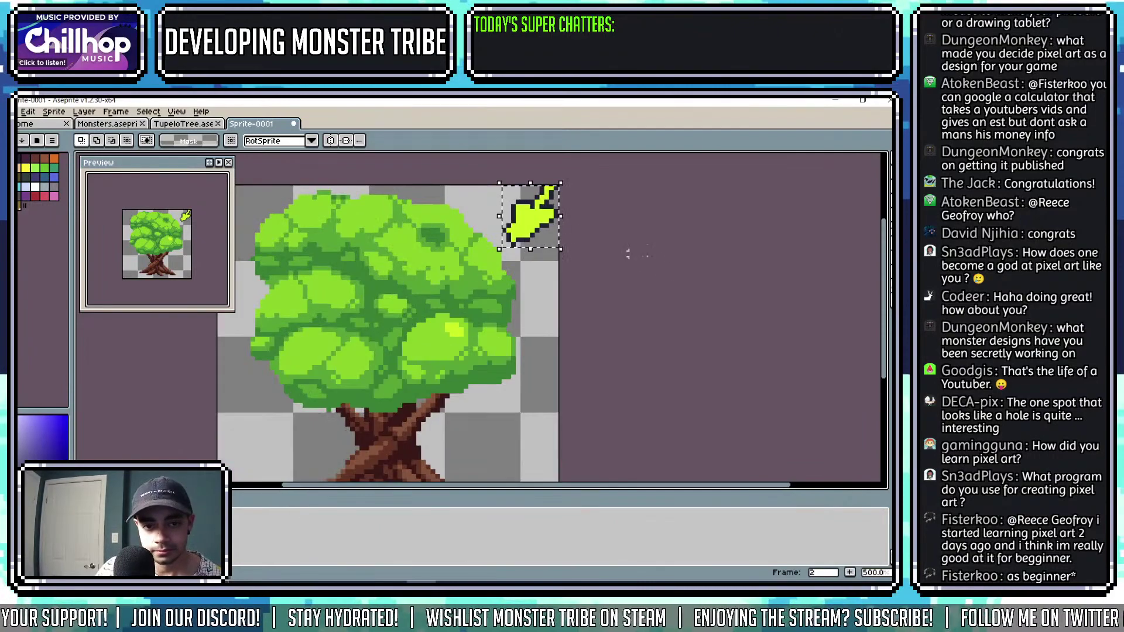
# Reshape the arrow's tip into a clean corner with yellow fill and dark outline pixels.
pyautogui.scroll(1, 527, 224)
pyautogui.press('b')
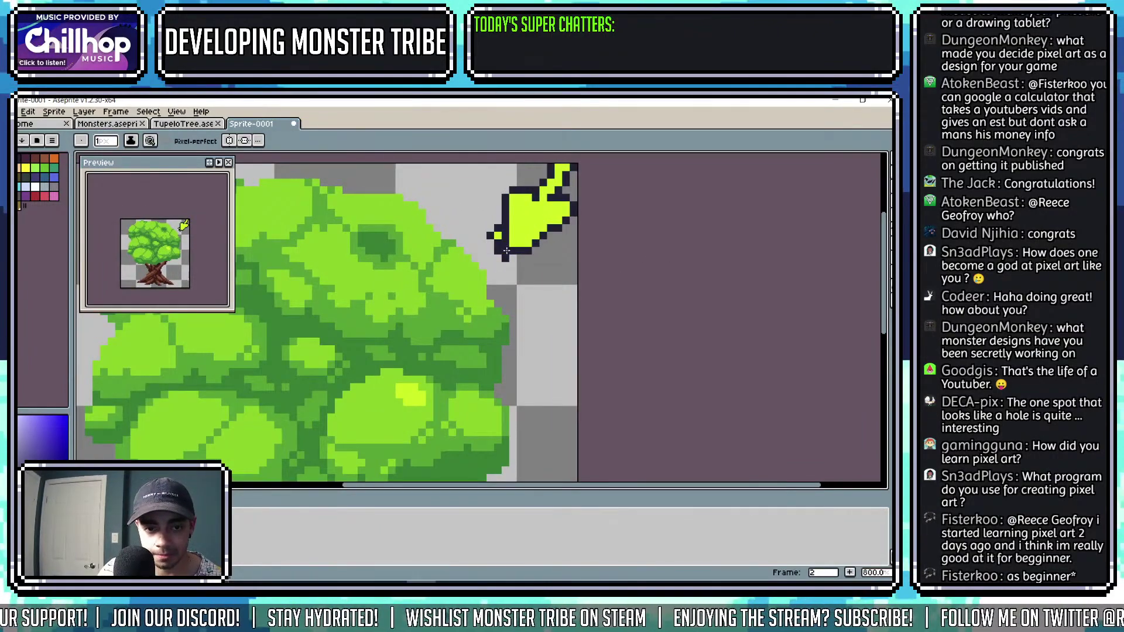
pyautogui.scroll(-3, 490, 236)
# Sample the yellow-green highlight and paint a small bright patch on the lower clump at the canopy's right edge.
pyautogui.scroll(4, 498, 352)
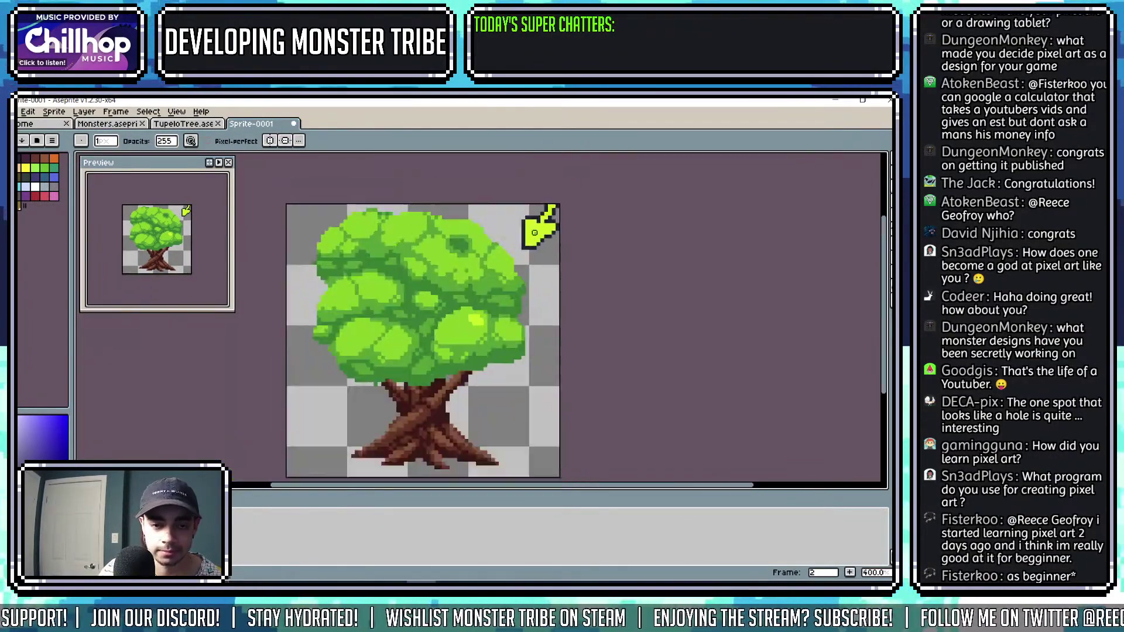
pyautogui.keyDown('alt'); pyautogui.click(497, 358); pyautogui.keyUp('alt')
pyautogui.scroll(1, 498, 358)
pyautogui.click(532, 345)
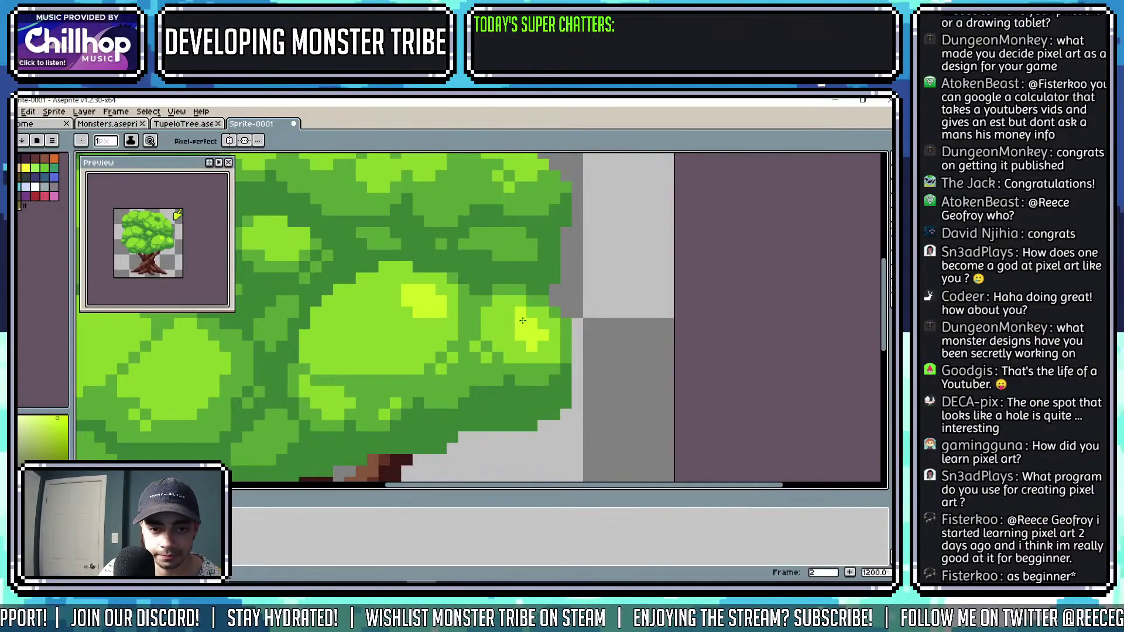
pyautogui.moveTo(504, 313); pyautogui.dragTo(515, 331)
pyautogui.scroll(-3, 537, 324)
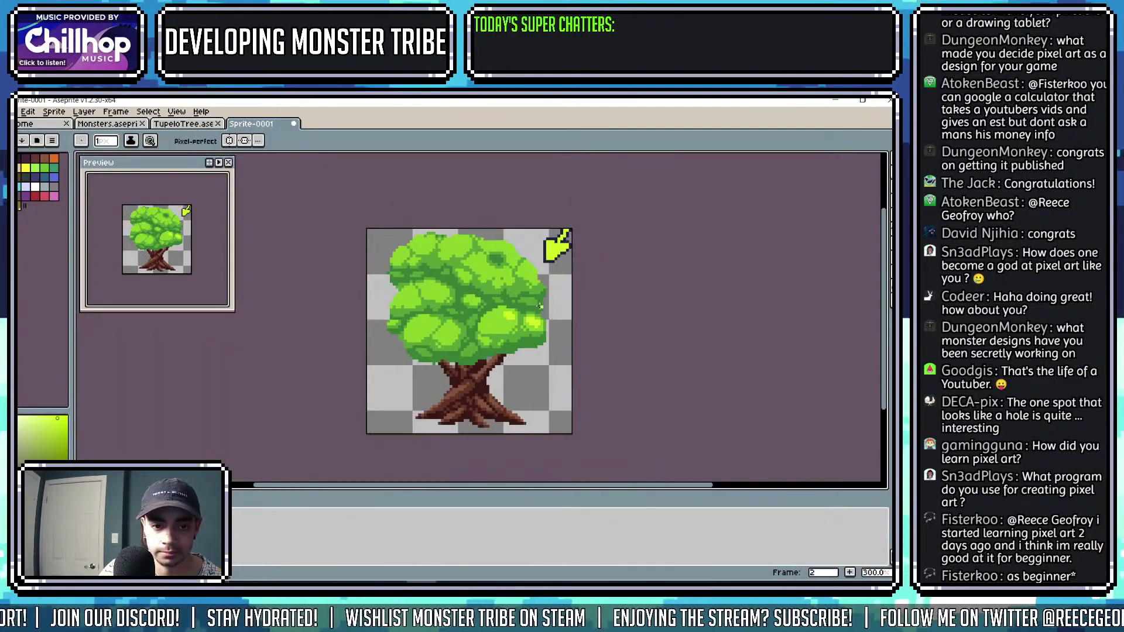
# Paint a yellow-green highlight and a loose pixel below it on the upper-right outer leaf clump.
pyautogui.scroll(3, 527, 254)
pyautogui.moveTo(528, 254)
pyautogui.mouseDown()
pyautogui.moveTo(499, 237)
pyautogui.moveTo(526, 271)
pyautogui.mouseUp()
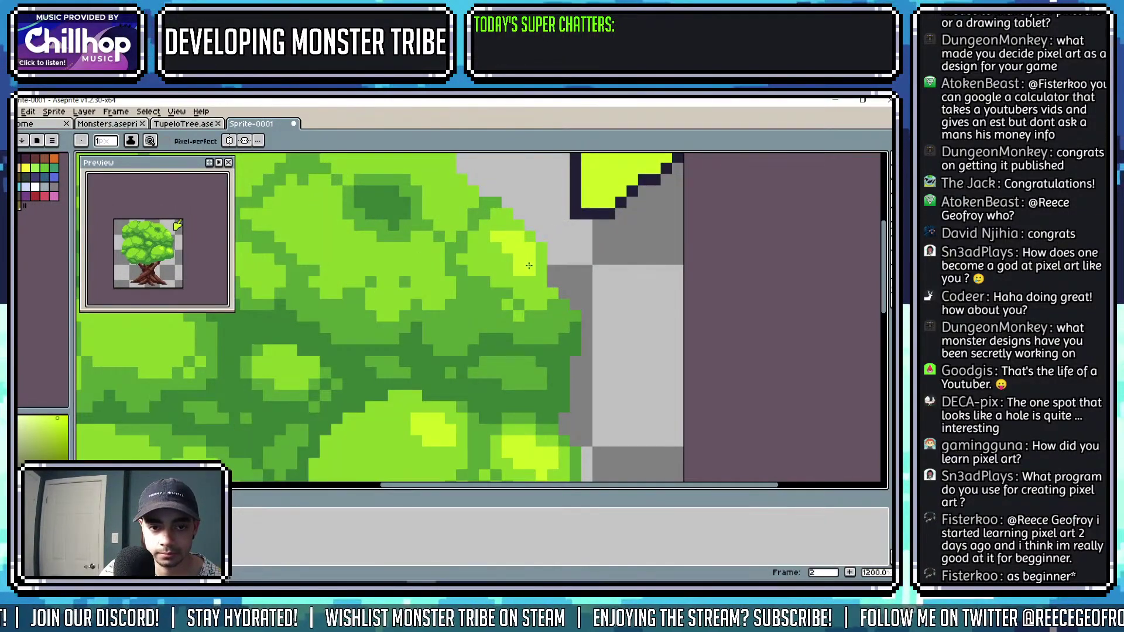
pyautogui.keyDown('alt'); pyautogui.click(526, 269); pyautogui.keyUp('alt')
pyautogui.scroll(-2, 526, 270)
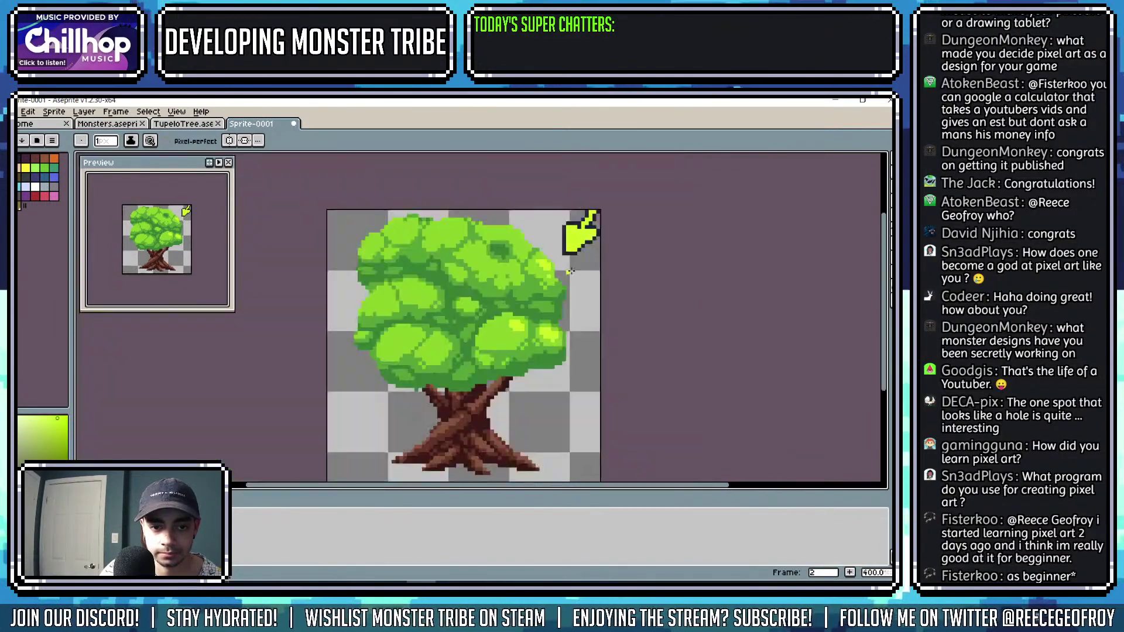
# Place a small diagonal cluster of yellow-green highlight pixels just below and right of the dark hollow.
pyautogui.scroll(2, 473, 271)
pyautogui.scroll(2, 472, 271)
pyautogui.click(510, 287)
pyautogui.click(511, 301)
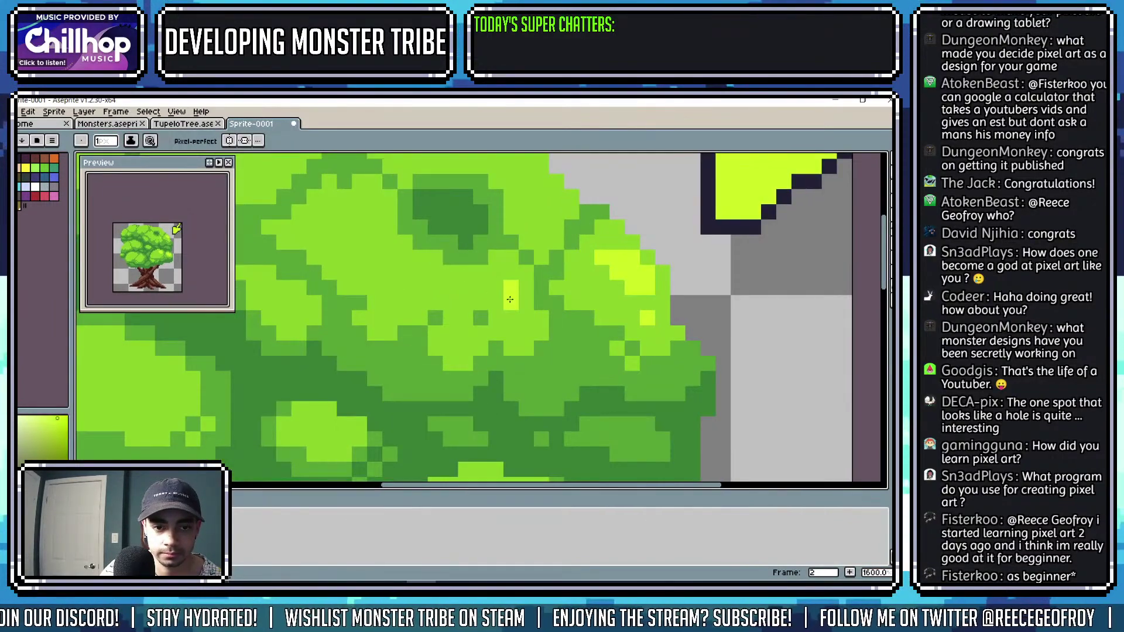
pyautogui.click(499, 288)
pyautogui.click(504, 276)
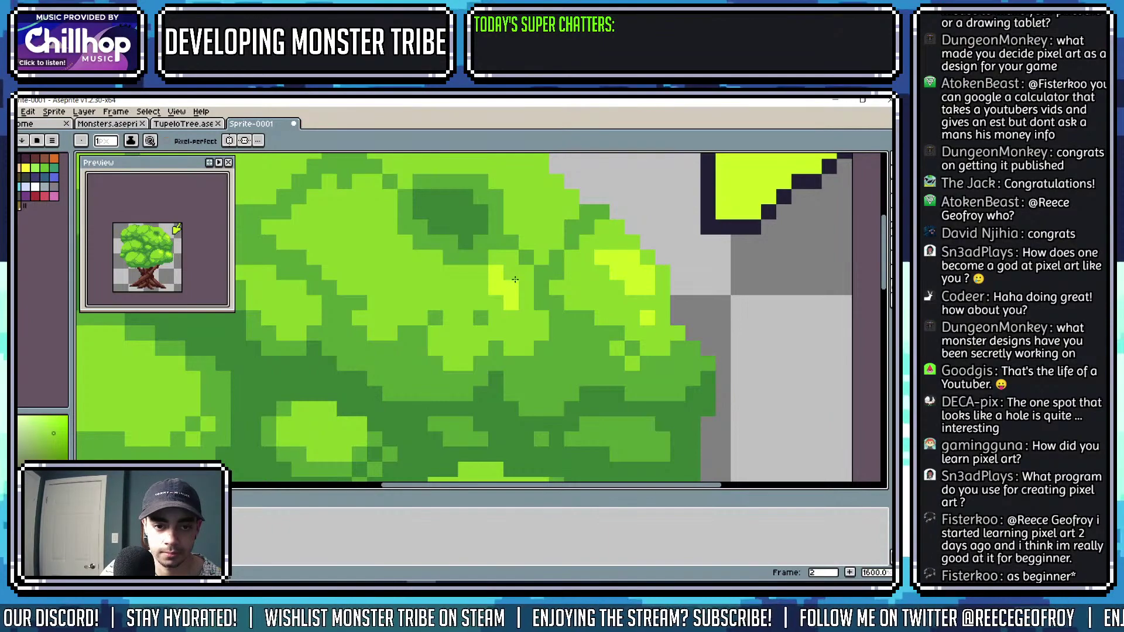
# Paint a broken diagonal yellow-green highlight on the clump left of the dark hollow, trimming it with light green.
pyautogui.scroll(-2, 457, 276)
pyautogui.click(448, 275)
pyautogui.click(429, 257)
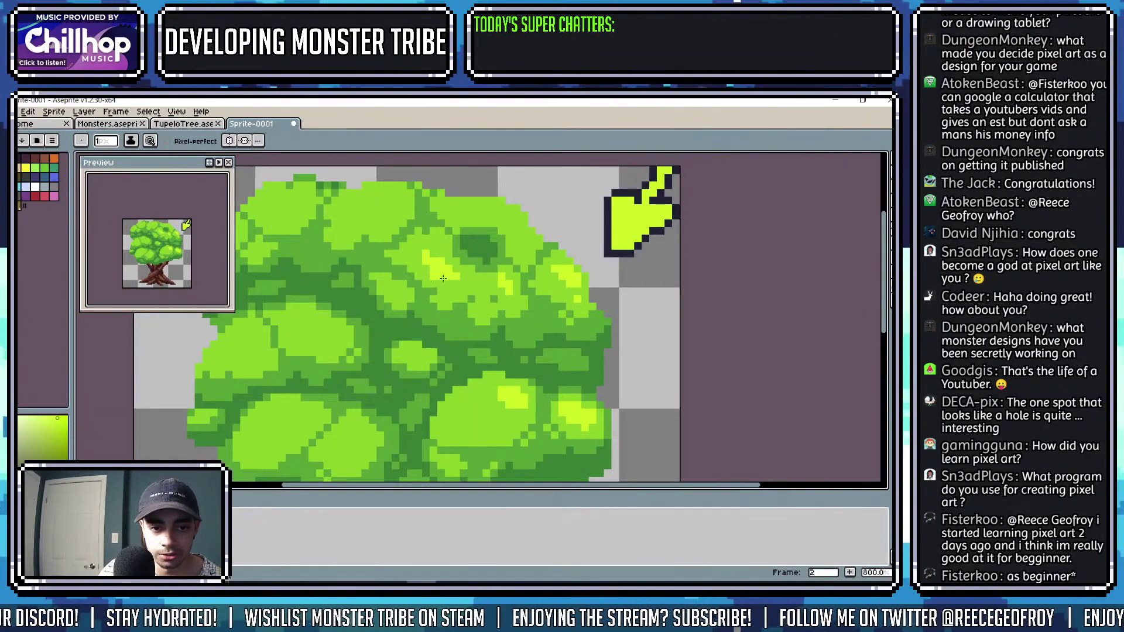
pyautogui.keyDown('alt'); pyautogui.click(431, 272); pyautogui.keyUp('alt')
pyautogui.keyDown('alt'); pyautogui.click(436, 275); pyautogui.keyUp('alt')
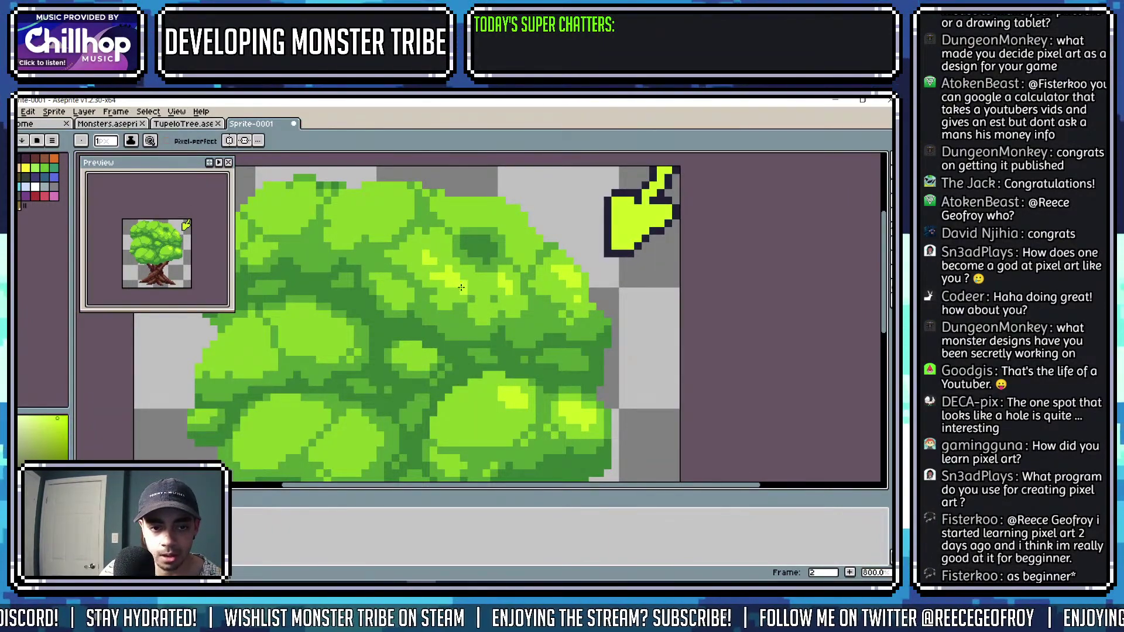
pyautogui.click(457, 283)
pyautogui.keyDown('alt'); pyautogui.click(463, 291); pyautogui.keyUp('alt')
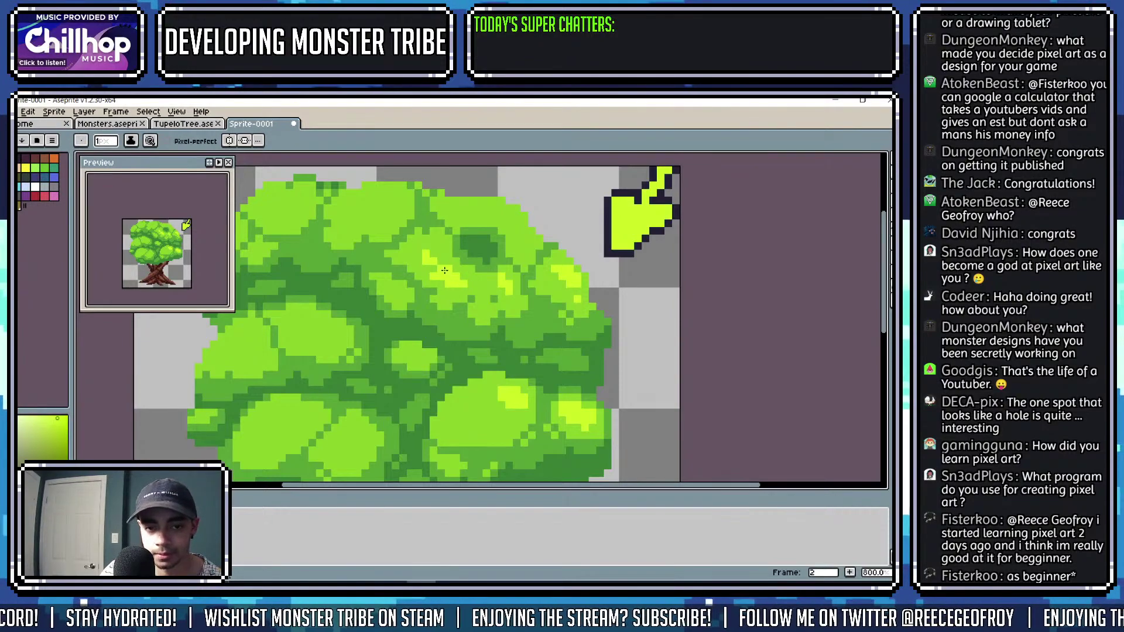
pyautogui.moveTo(451, 259); pyautogui.dragTo(483, 275)
pyautogui.scroll(1, 477, 273)
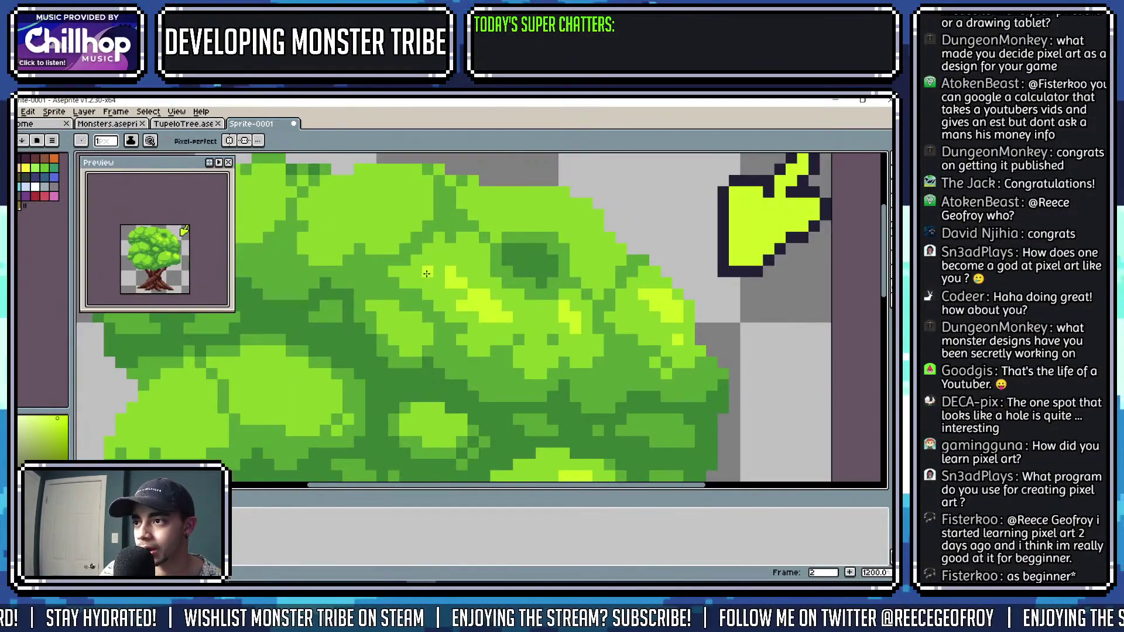
# Add yellow-green highlight pixels to the leaf clump above and right of the dark hollow.
pyautogui.scroll(-5, 468, 266)
pyautogui.scroll(3, 478, 258)
pyautogui.click(480, 243)
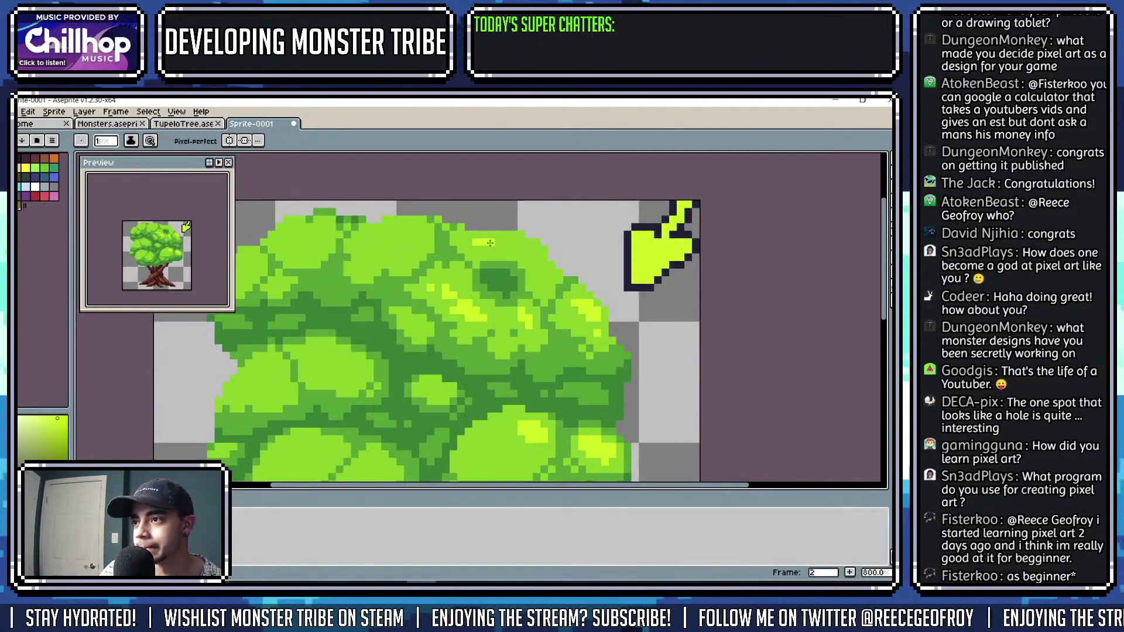
pyautogui.click(491, 249)
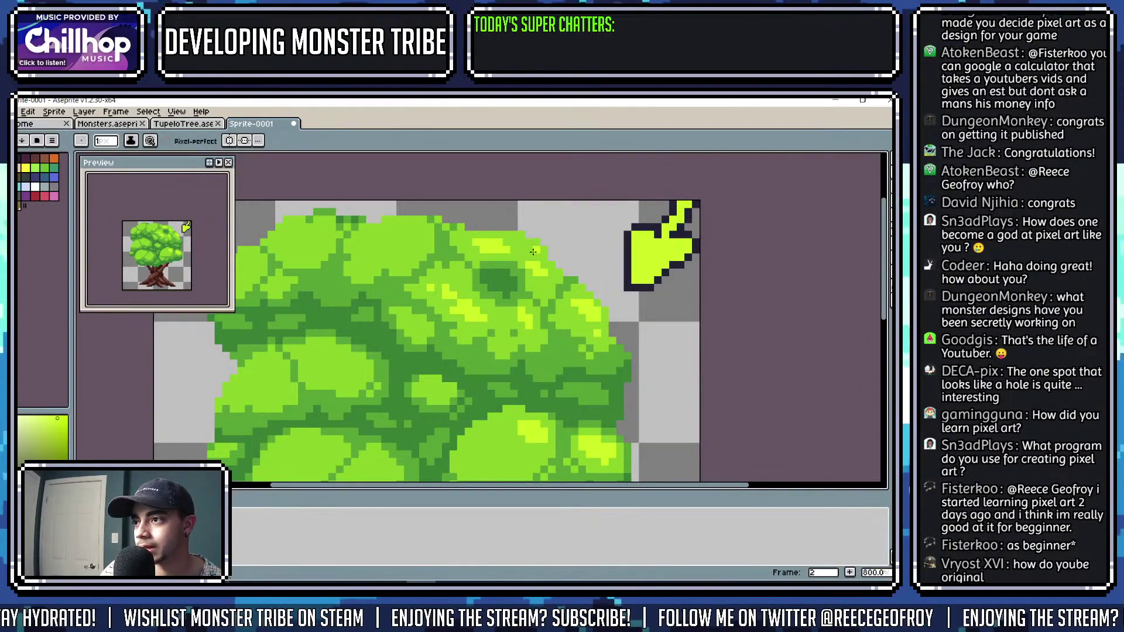
# Extend the diagonal yellow-green highlight down the leaf clump just right of the dark hollow.
pyautogui.scroll(3, 534, 252)
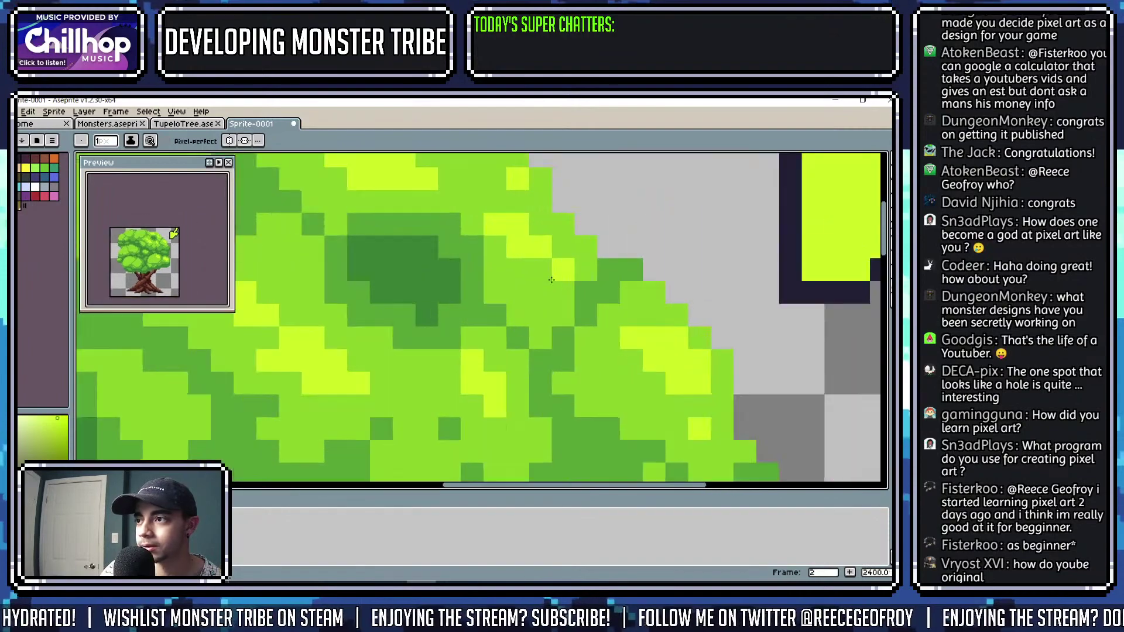
pyautogui.moveTo(540, 315)
pyautogui.mouseDown()
pyautogui.moveTo(541, 291)
pyautogui.moveTo(581, 275)
pyautogui.mouseUp()
pyautogui.scroll(-5, 582, 275)
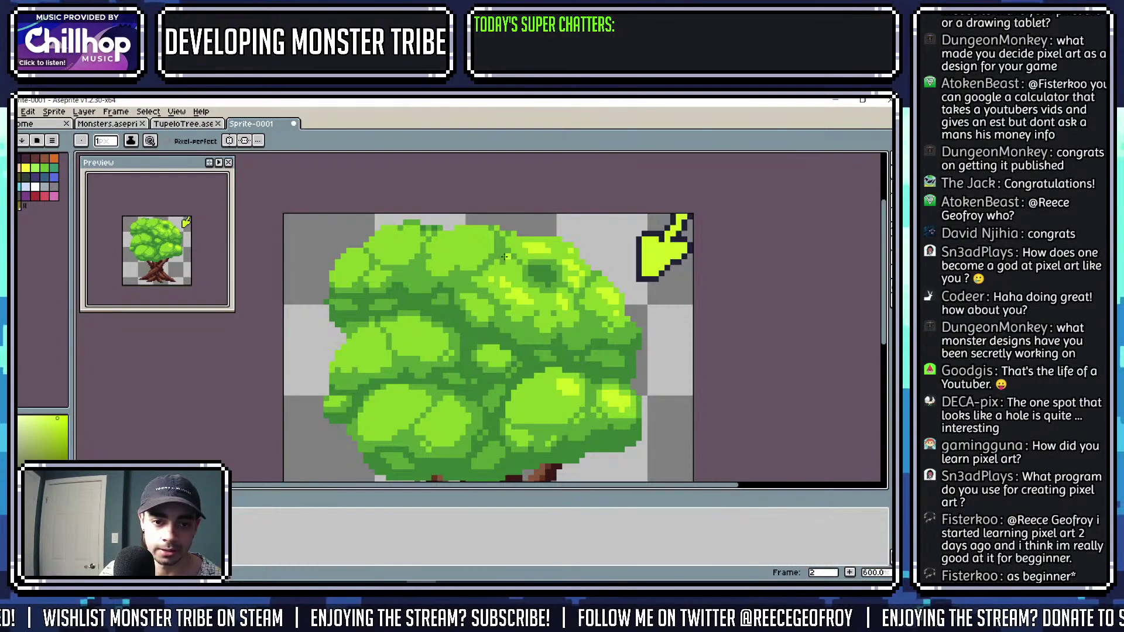
# Paint a chunky yellow-green highlight on the top-centre leaf clump, breaking up its lower-left edge with loose pixels.
pyautogui.scroll(4, 504, 256)
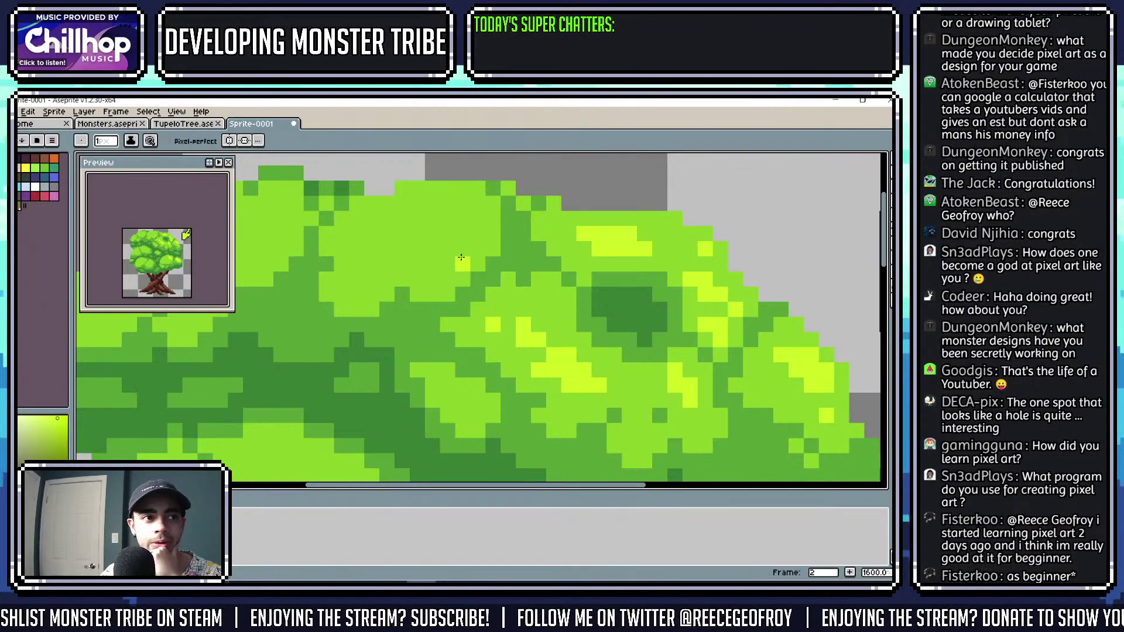
pyautogui.scroll(2, 499, 202)
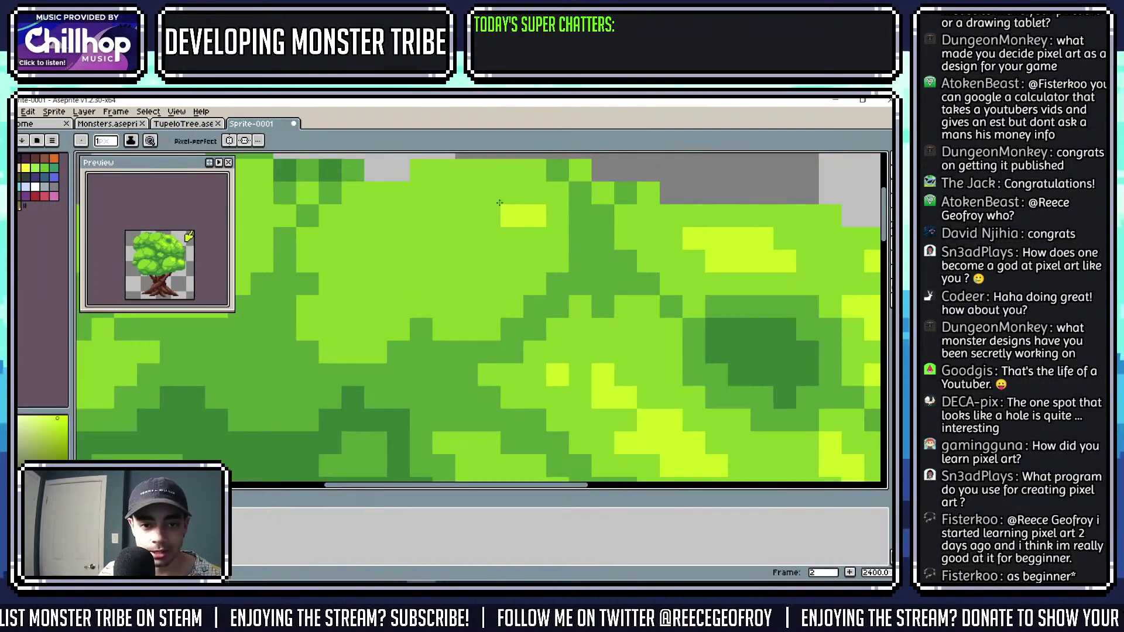
pyautogui.moveTo(500, 203)
pyautogui.mouseDown()
pyautogui.moveTo(502, 241)
pyautogui.moveTo(518, 206)
pyautogui.moveTo(474, 206)
pyautogui.moveTo(517, 254)
pyautogui.moveTo(533, 247)
pyautogui.moveTo(488, 254)
pyautogui.mouseUp()
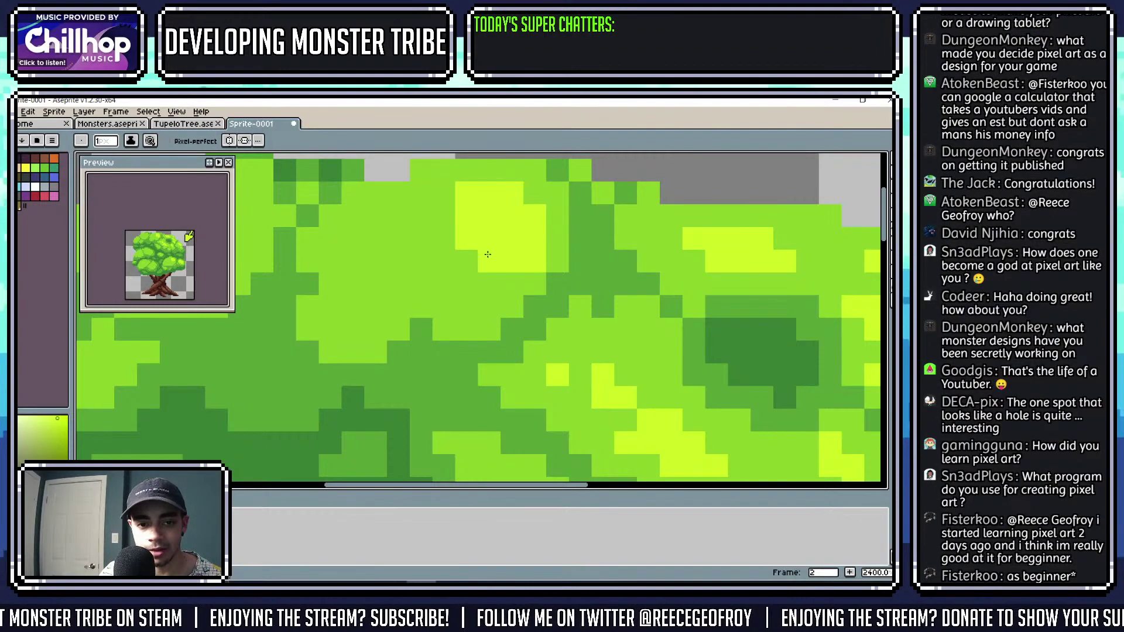
pyautogui.click(444, 216)
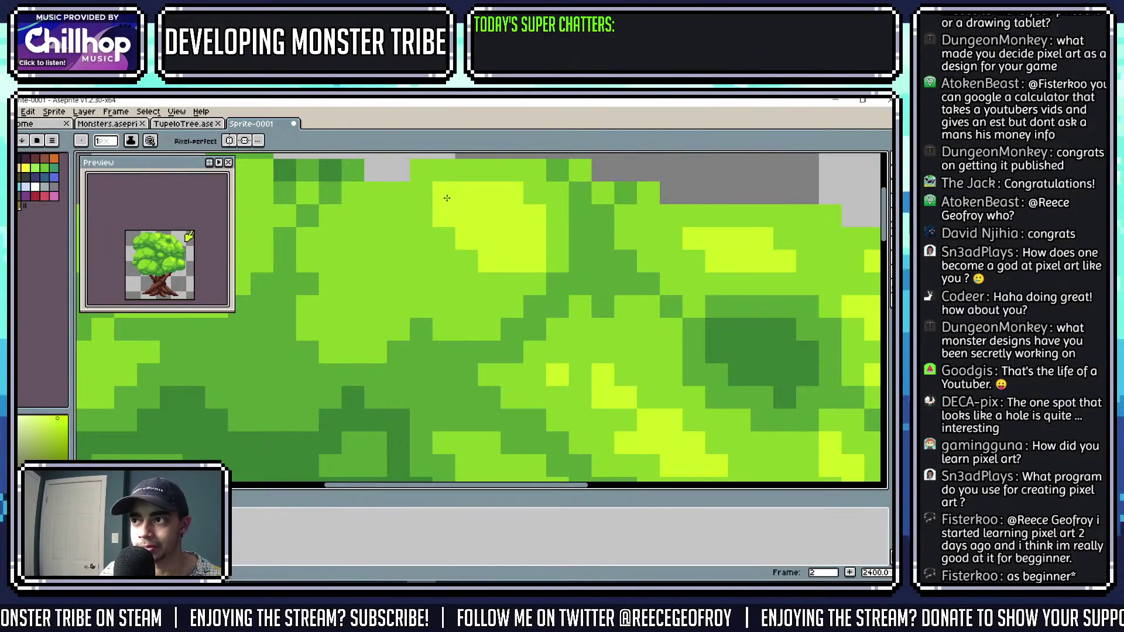
pyautogui.scroll(-3, 463, 211)
pyautogui.scroll(3, 464, 234)
pyautogui.click(465, 236)
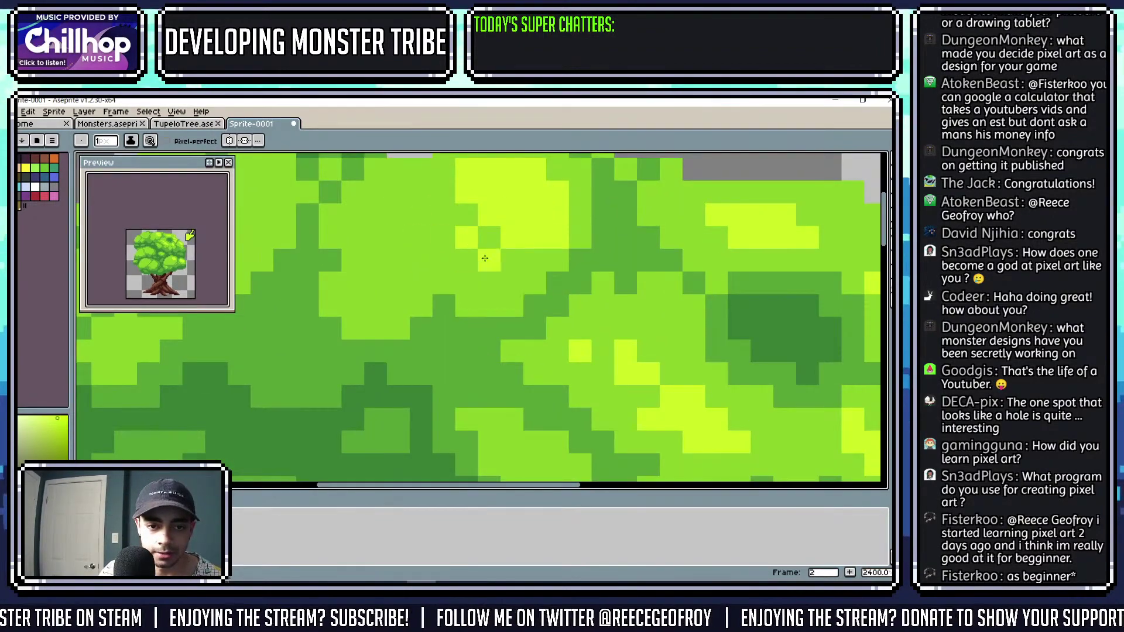
# Paint a tall yellow-green highlight patch on the left lobe of the top-centre leaf clump.
pyautogui.scroll(-3, 462, 228)
pyautogui.scroll(1, 460, 225)
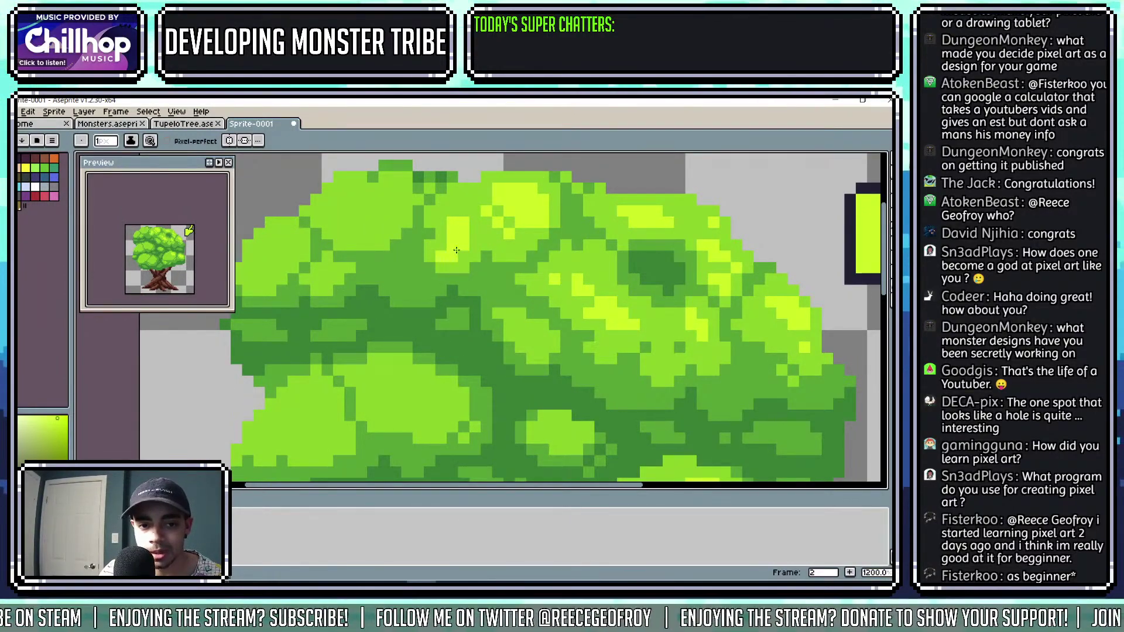
pyautogui.scroll(-1, 462, 221)
pyautogui.scroll(2, 462, 221)
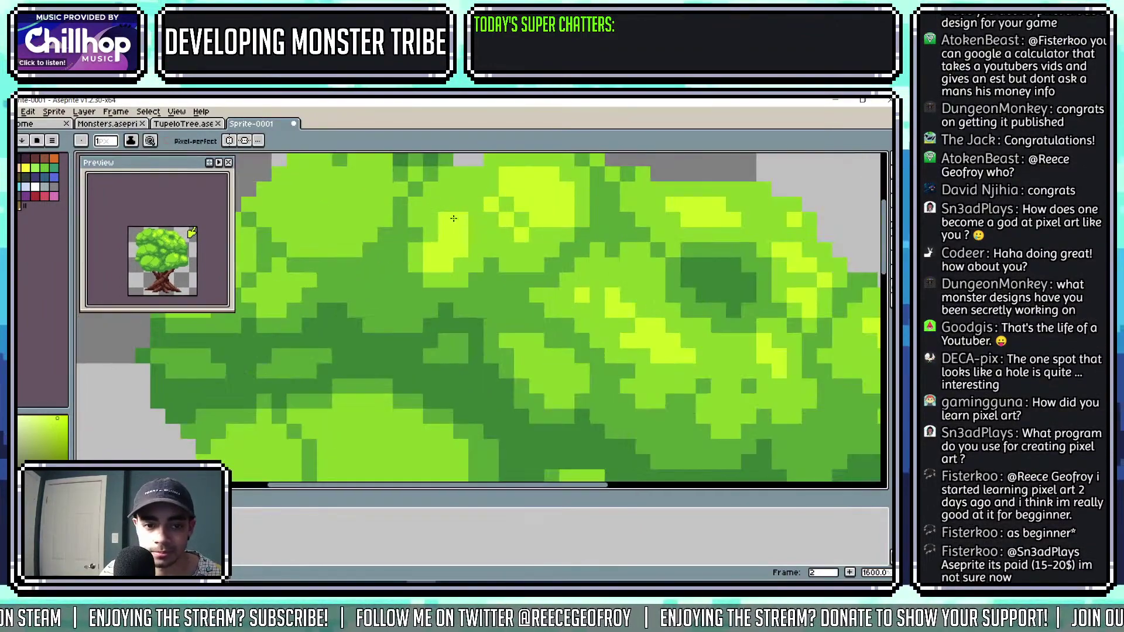
pyautogui.scroll(-2, 462, 211)
pyautogui.scroll(1, 483, 206)
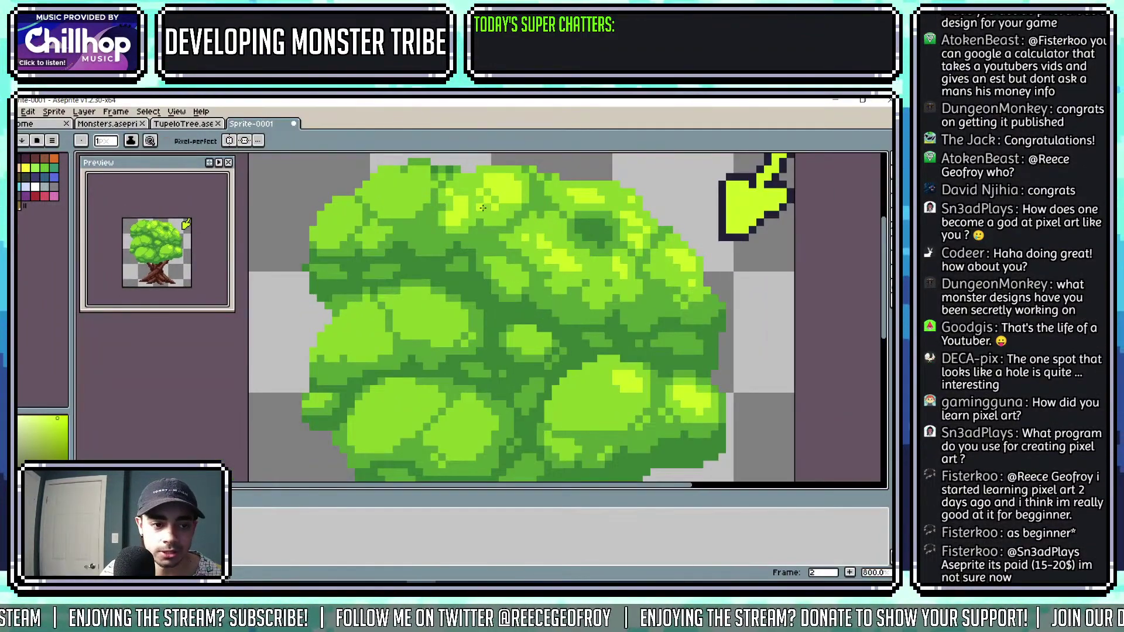
# Cover most of the left lobe's highlight patch with light green sampled from the foliage, and resample the yellow-green.
pyautogui.scroll(2, 482, 207)
pyautogui.press('i')
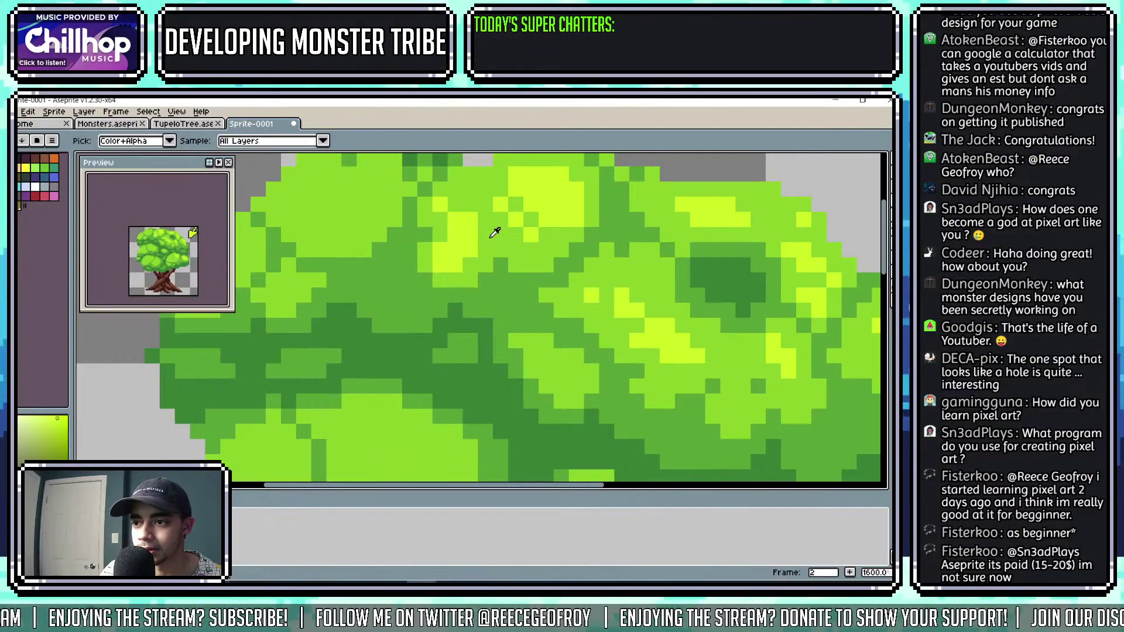
pyautogui.keyDown('alt'); pyautogui.click(491, 237); pyautogui.keyUp('alt')
pyautogui.moveTo(440, 205)
pyautogui.mouseDown()
pyautogui.moveTo(461, 229)
pyautogui.moveTo(447, 254)
pyautogui.moveTo(539, 209)
pyautogui.moveTo(455, 234)
pyautogui.mouseUp()
pyautogui.keyDown('alt'); pyautogui.click(533, 205); pyautogui.keyUp('alt')
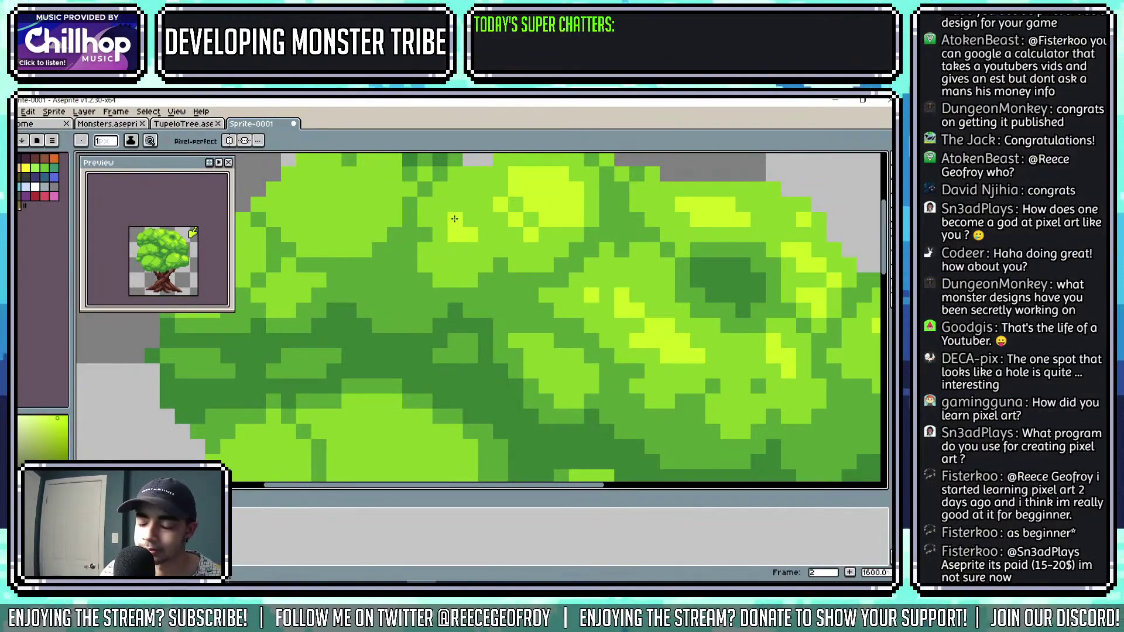
# Rebuild the left lobe's yellow-green highlight as a small broken diagonal running down toward the right.
pyautogui.scroll(-7, 518, 239)
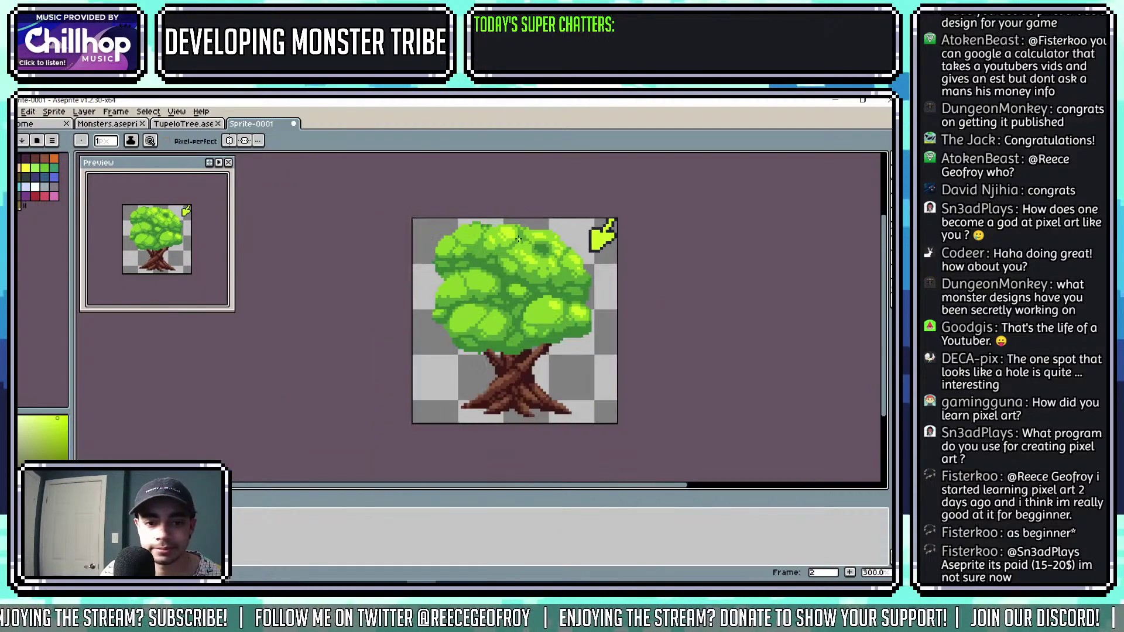
pyautogui.scroll(6, 517, 239)
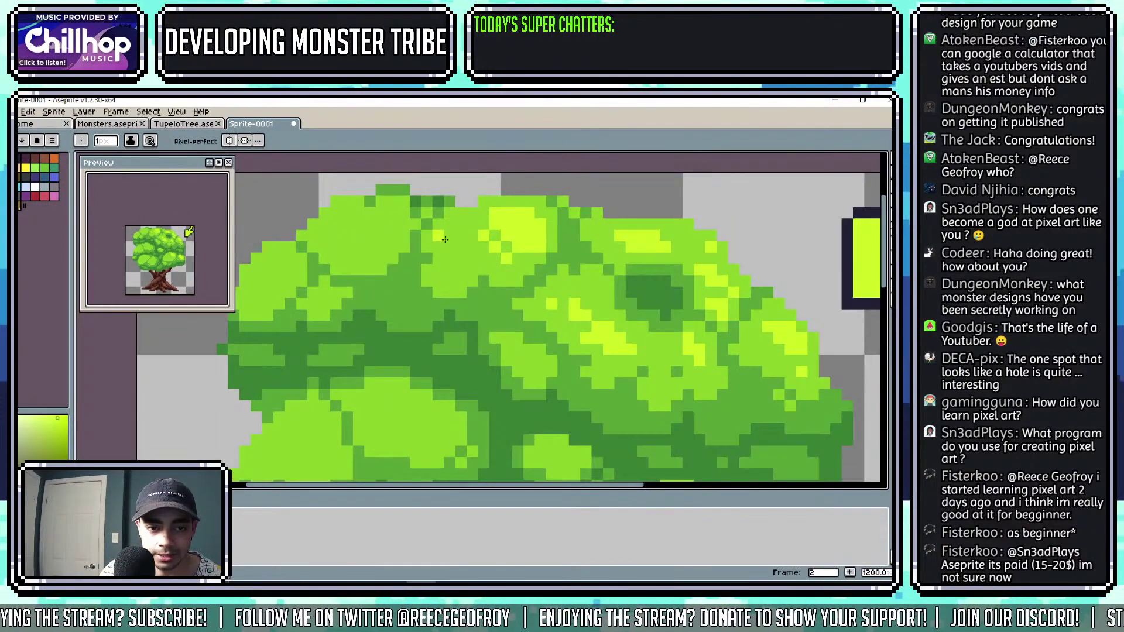
pyautogui.click(445, 240)
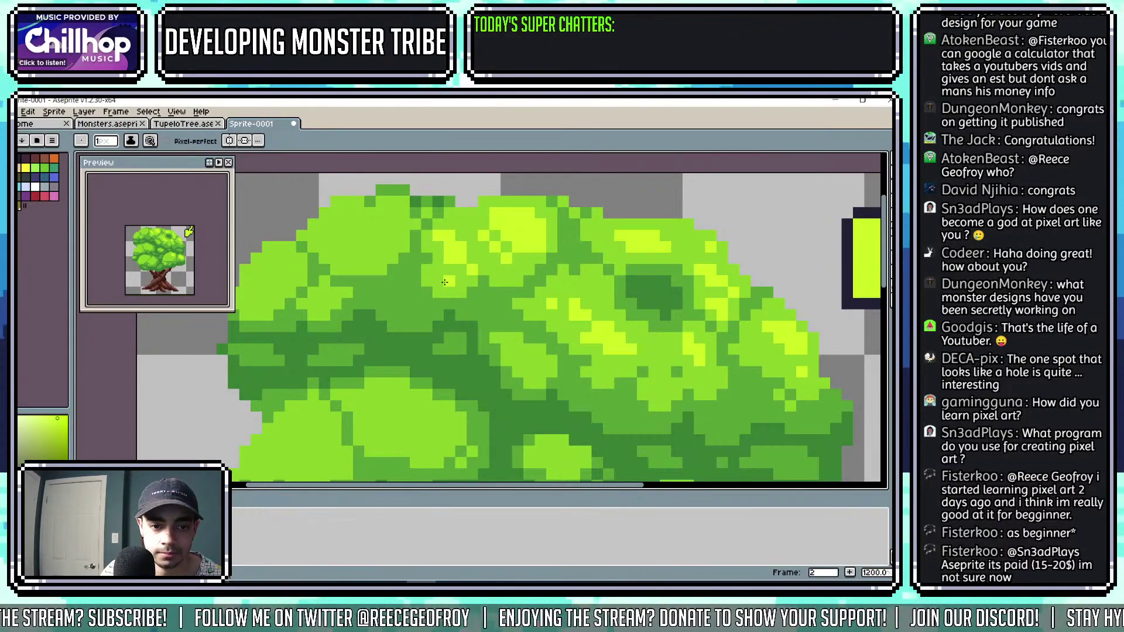
pyautogui.scroll(-7, 441, 271)
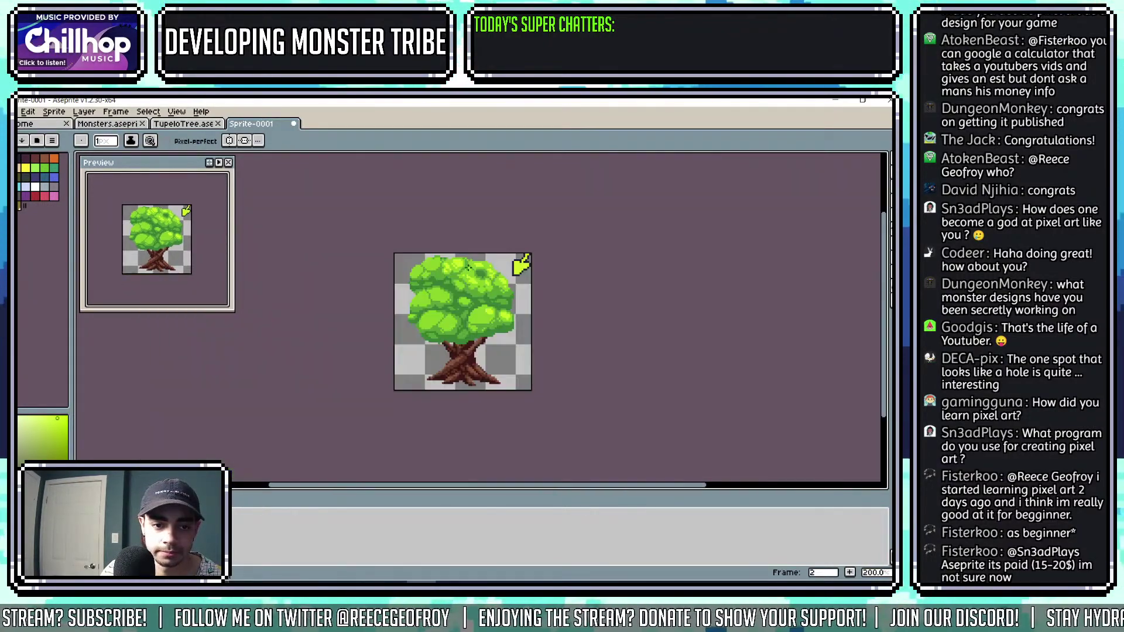
pyautogui.scroll(2, 449, 267)
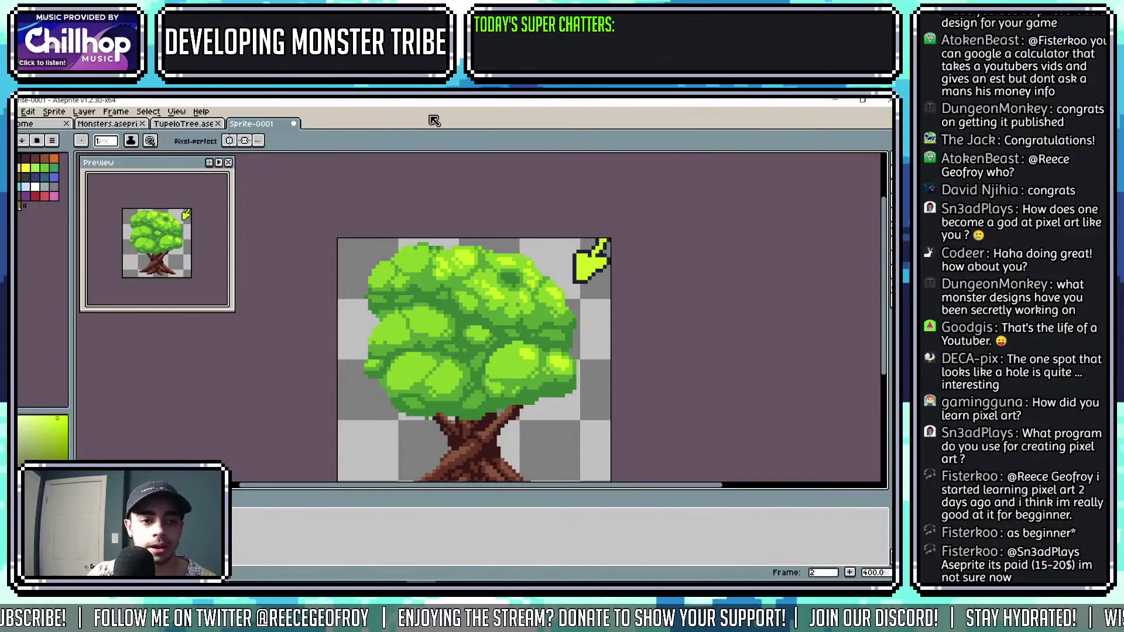
# Switch to Monsters.aseprite and look through the monster sprites from frame 145 to the grey monster on frame 149.
pyautogui.click(93, 124)
pyautogui.scroll(3, 473, 312)
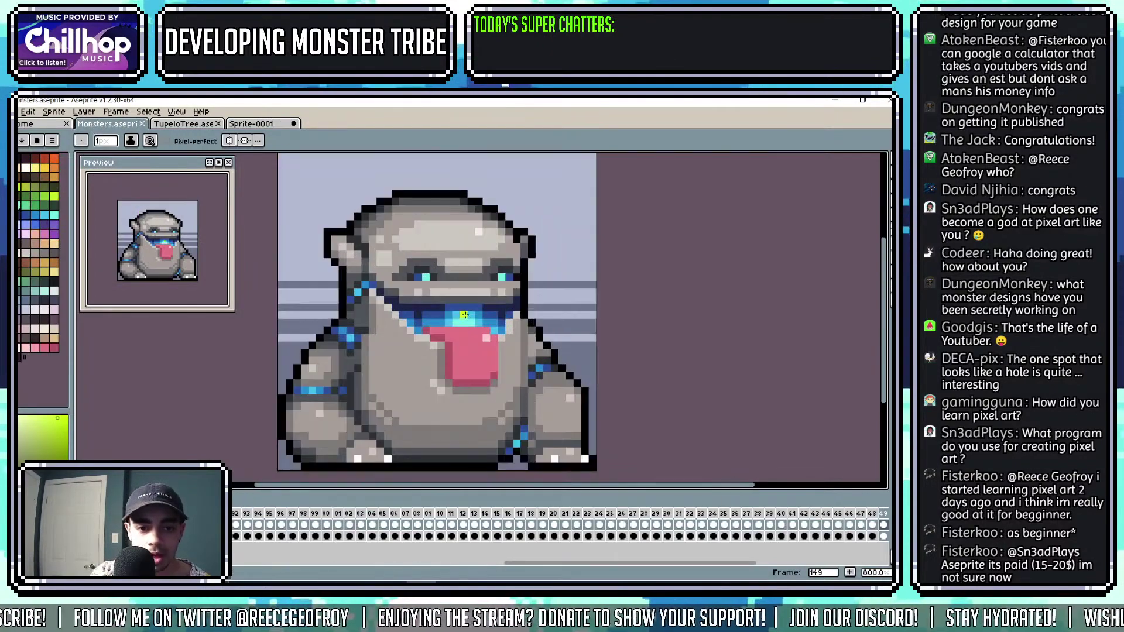
pyautogui.moveTo(554, 339); pyautogui.dragTo(637, 301)
pyautogui.scroll(-2, 687, 326)
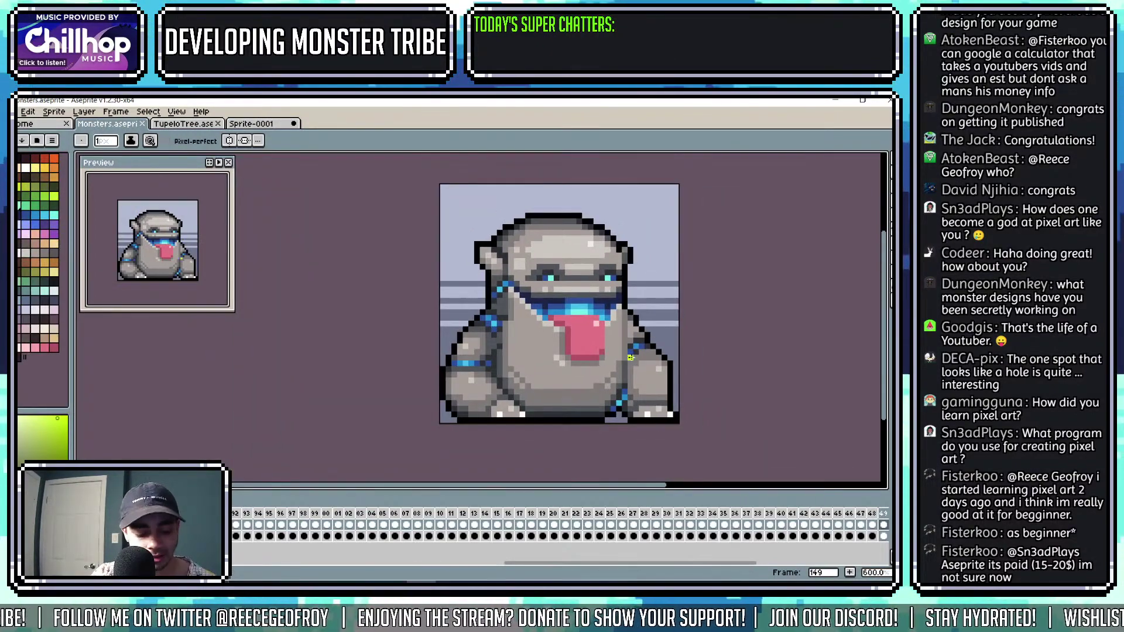
pyautogui.press('Right')
pyautogui.press('Left')
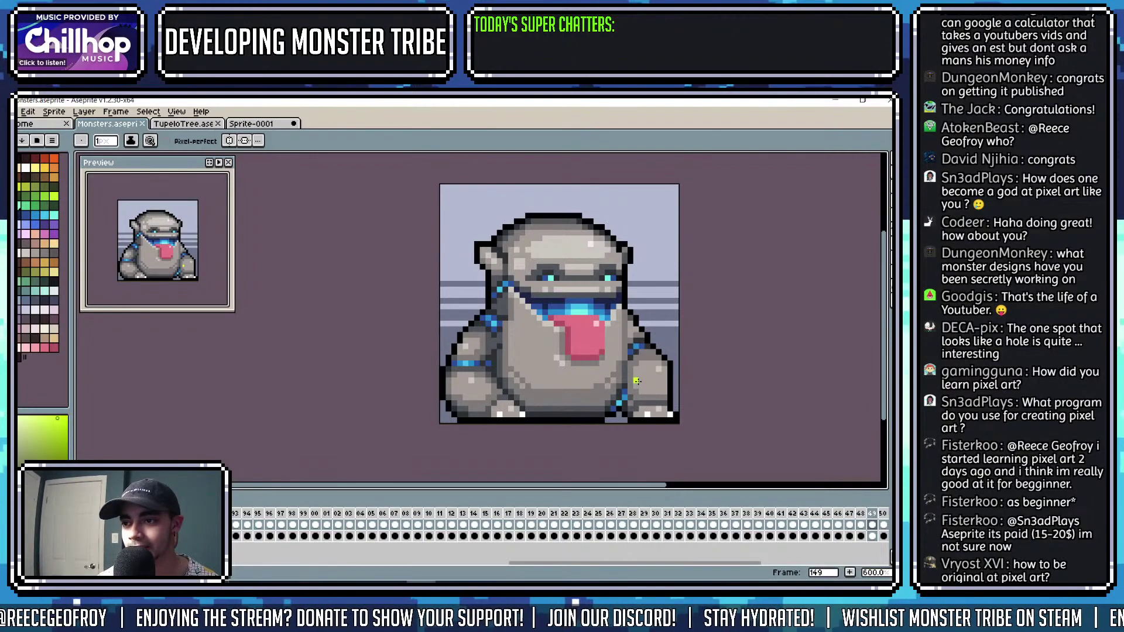
pyautogui.press('Right')
pyautogui.press('Left')
pyautogui.press('Left')
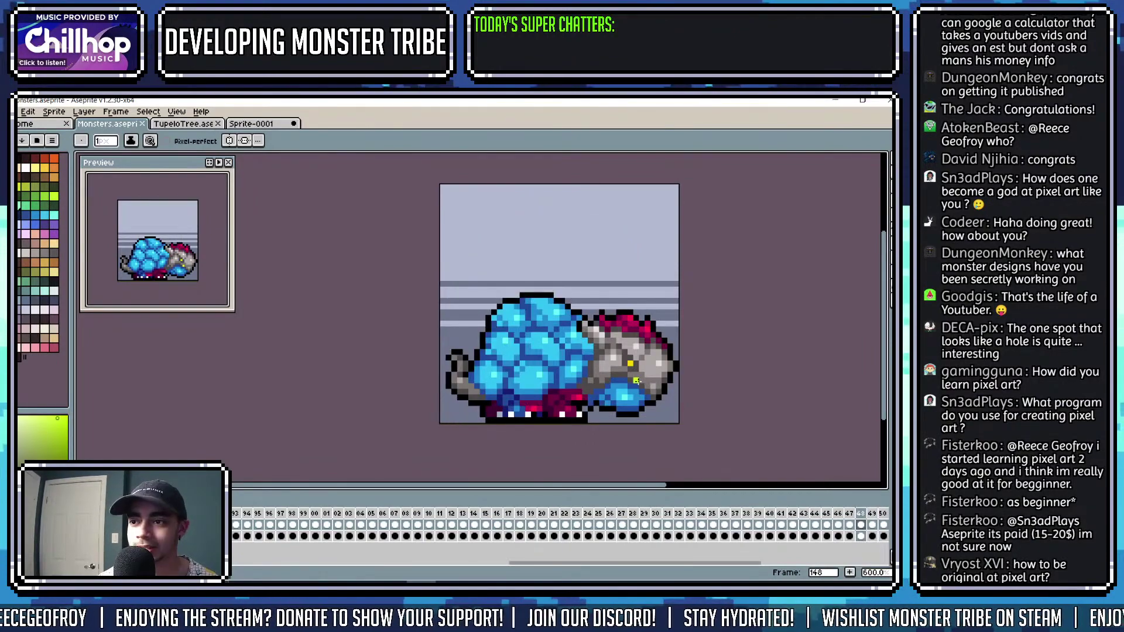
pyautogui.press('Left')
pyautogui.press('Left')
pyautogui.press('Left')
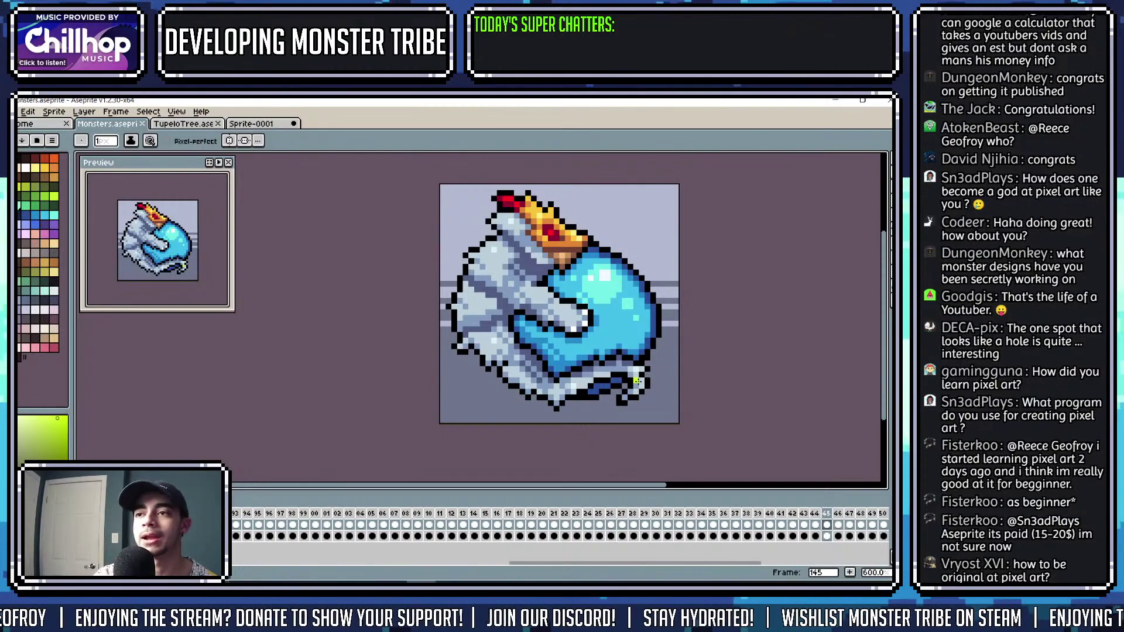
pyautogui.press('Right')
pyautogui.press('Right')
pyautogui.press('Right')
pyautogui.press('Right')
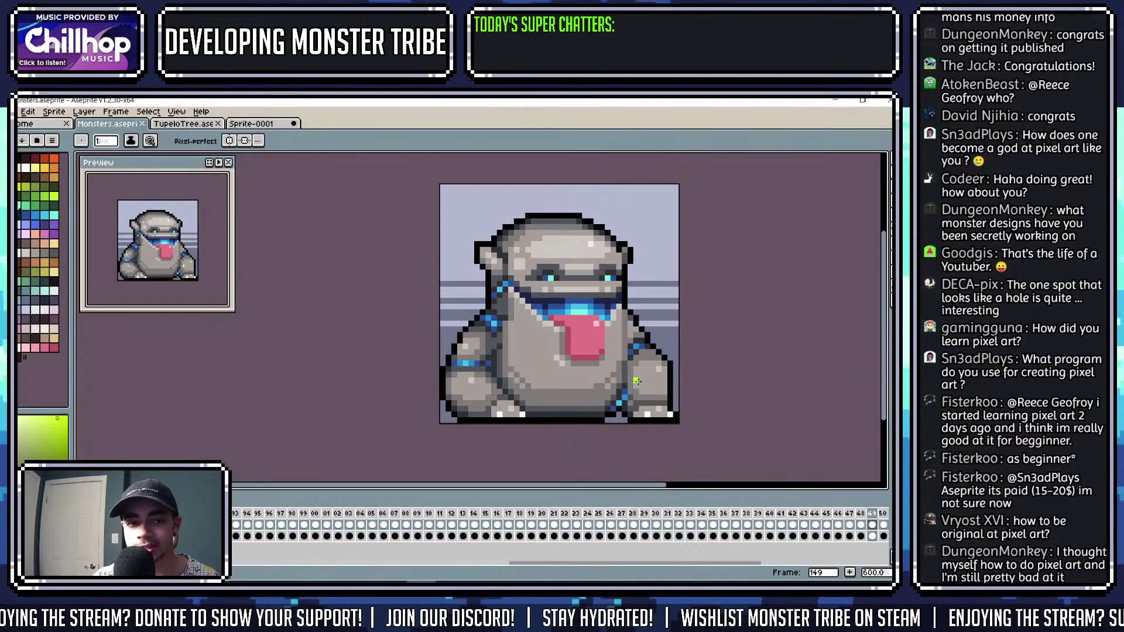
pyautogui.click(26, 124)
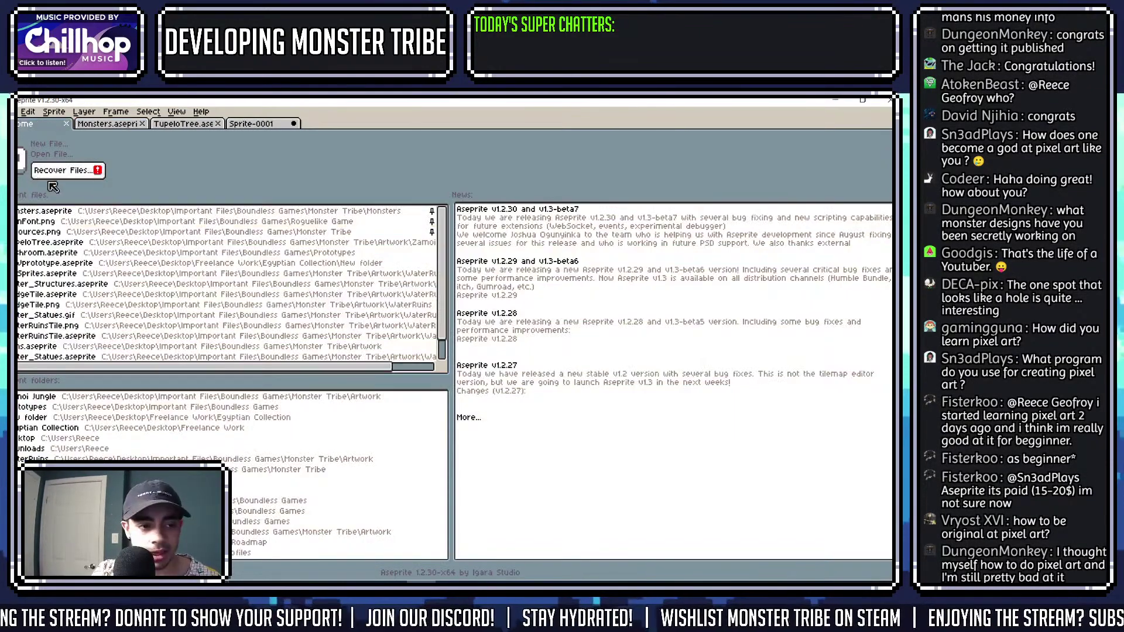
pyautogui.click(50, 155)
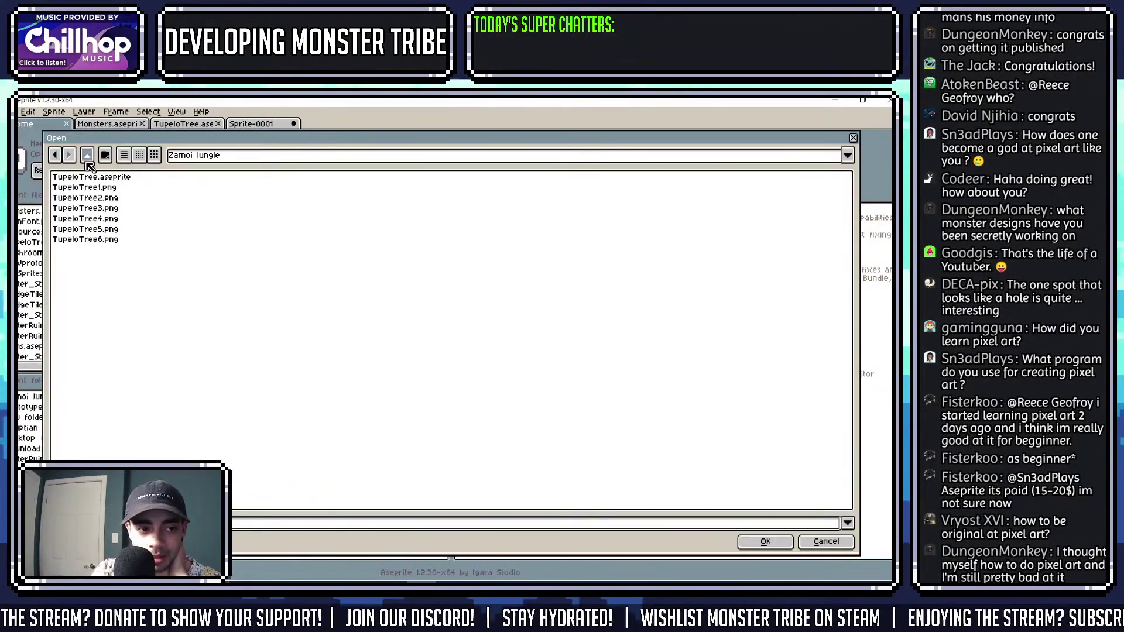
pyautogui.press('BackSpace')
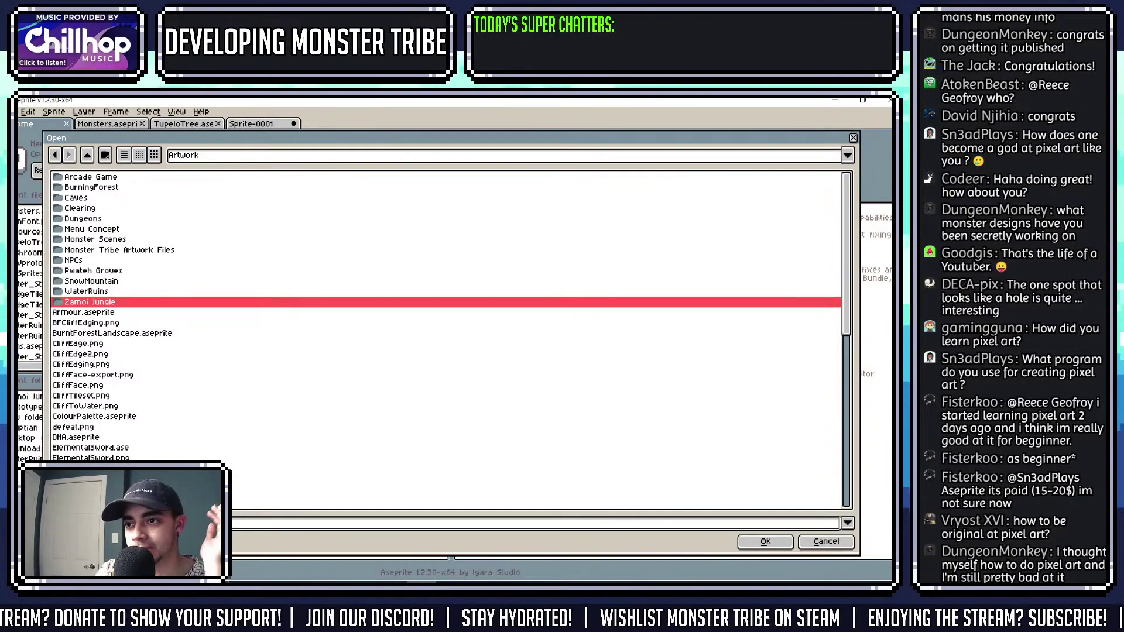
pyautogui.click(834, 543)
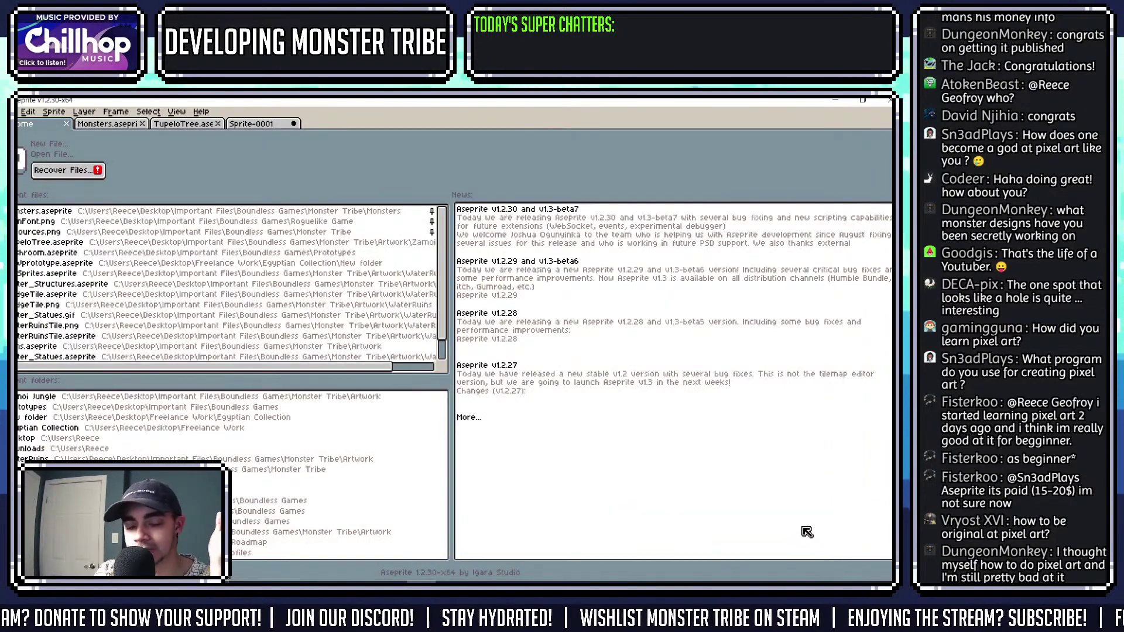
# Return to Sprite-0001 and paint a second yellow-green highlight on the left side of the large lower-right clump, with loose pixels at its lower-left edge.
pyautogui.click(266, 126)
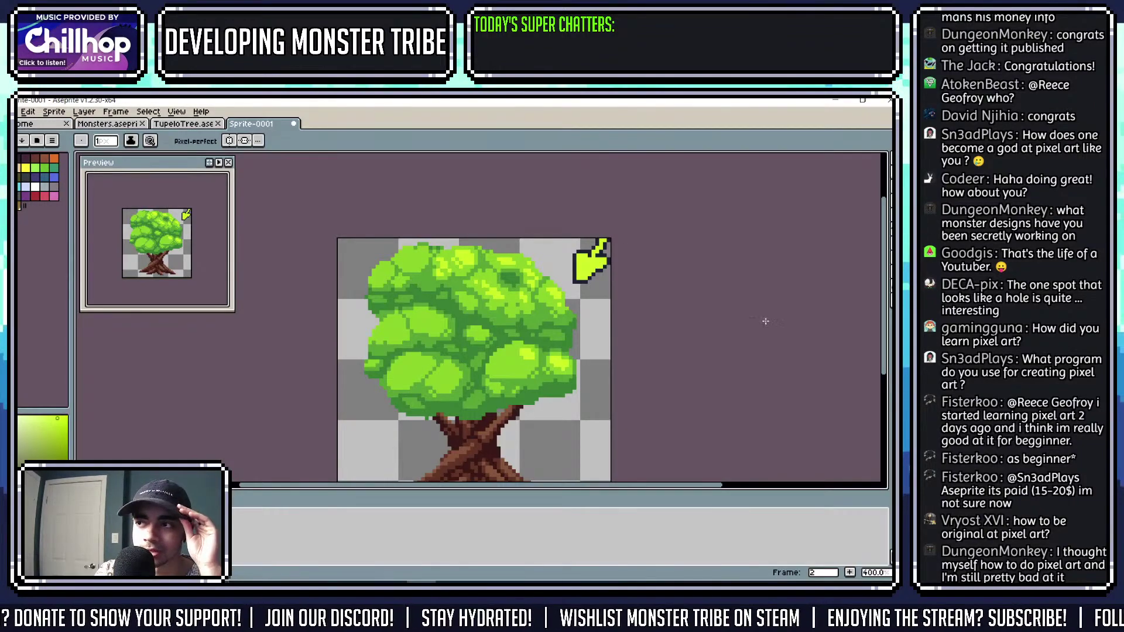
pyautogui.scroll(4, 499, 358)
pyautogui.press('i')
pyautogui.click(571, 338)
pyautogui.press('b')
pyautogui.moveTo(520, 380)
pyautogui.mouseDown()
pyautogui.moveTo(503, 369)
pyautogui.moveTo(498, 381)
pyautogui.moveTo(530, 383)
pyautogui.moveTo(499, 373)
pyautogui.mouseUp()
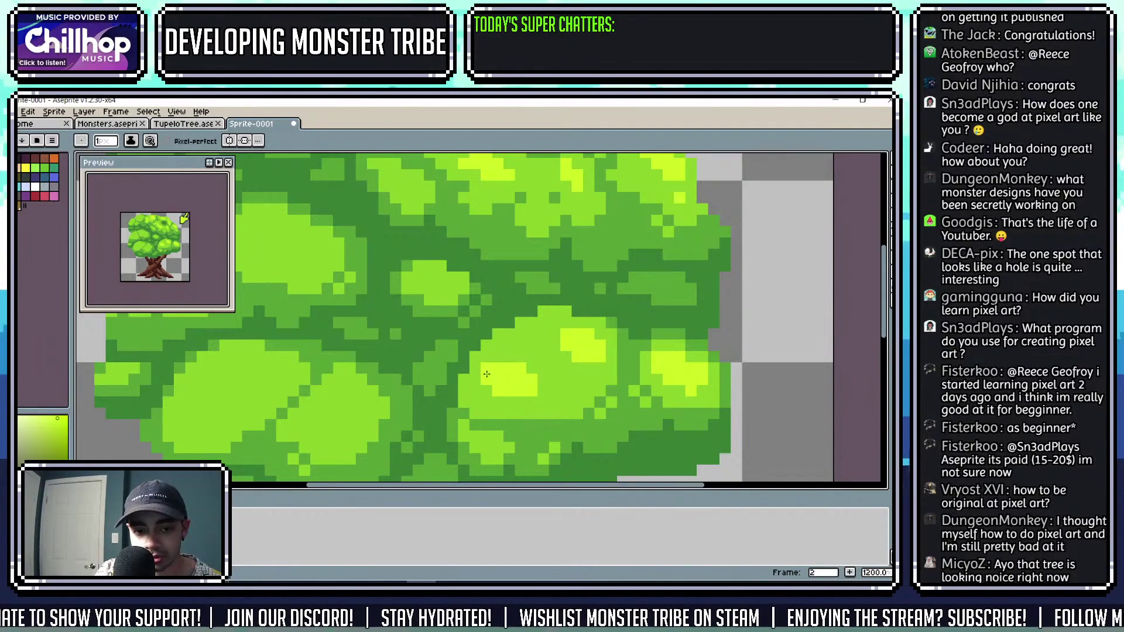
pyautogui.scroll(-2, 486, 374)
pyautogui.scroll(3, 487, 373)
pyautogui.click(459, 427)
pyautogui.moveTo(459, 427); pyautogui.dragTo(458, 421)
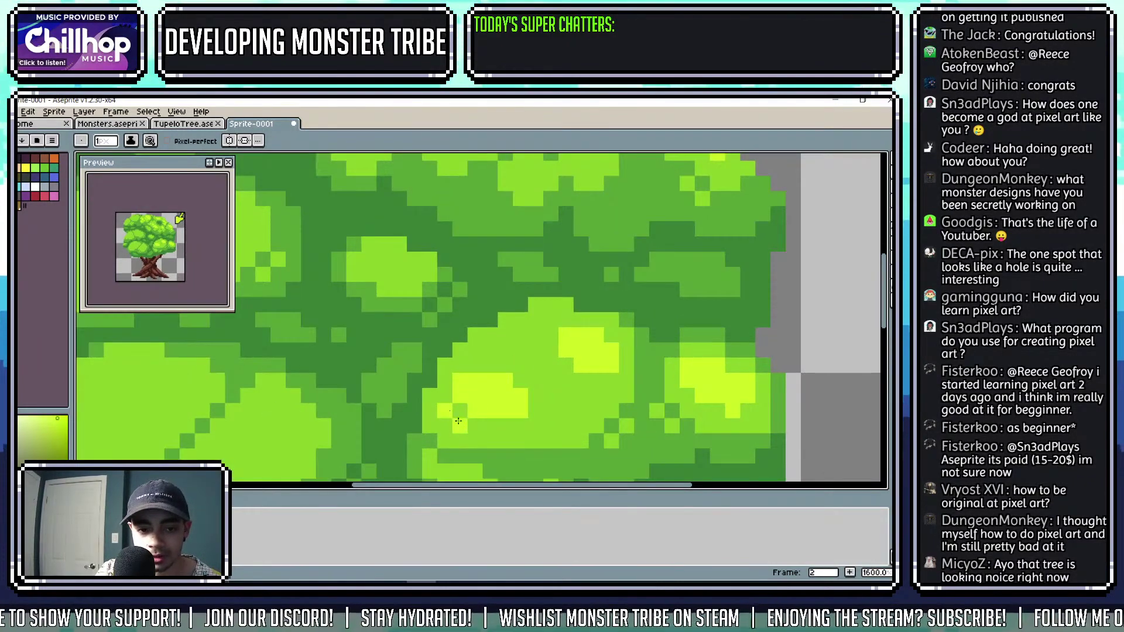
pyautogui.scroll(-3, 458, 421)
pyautogui.scroll(5, 486, 398)
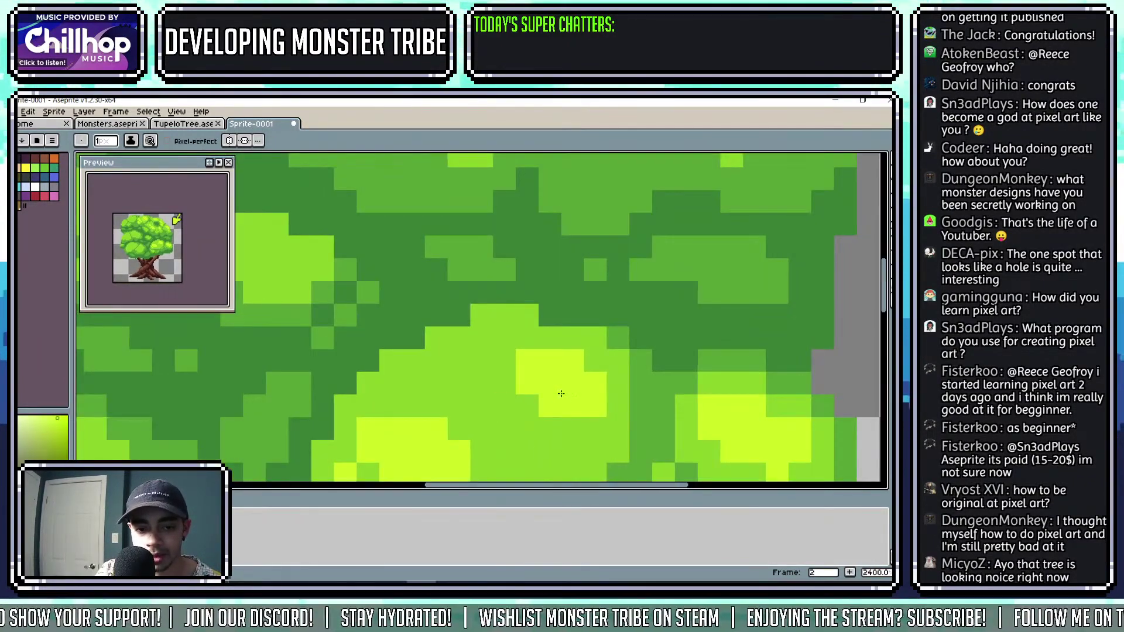
pyautogui.moveTo(561, 393); pyautogui.dragTo(550, 348)
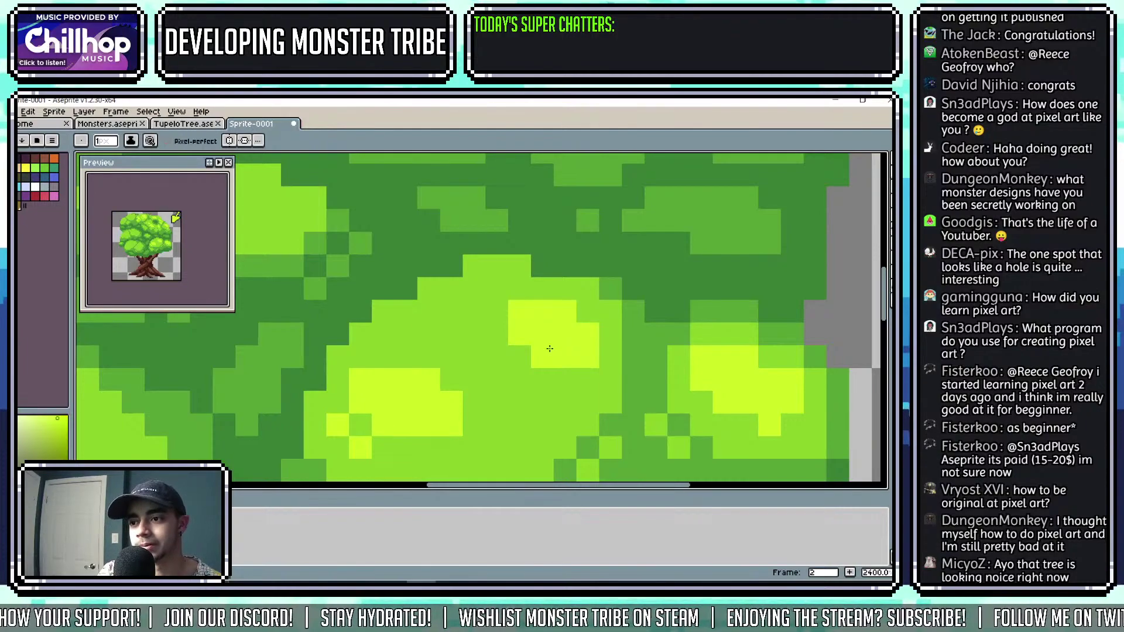
pyautogui.scroll(-3, 550, 349)
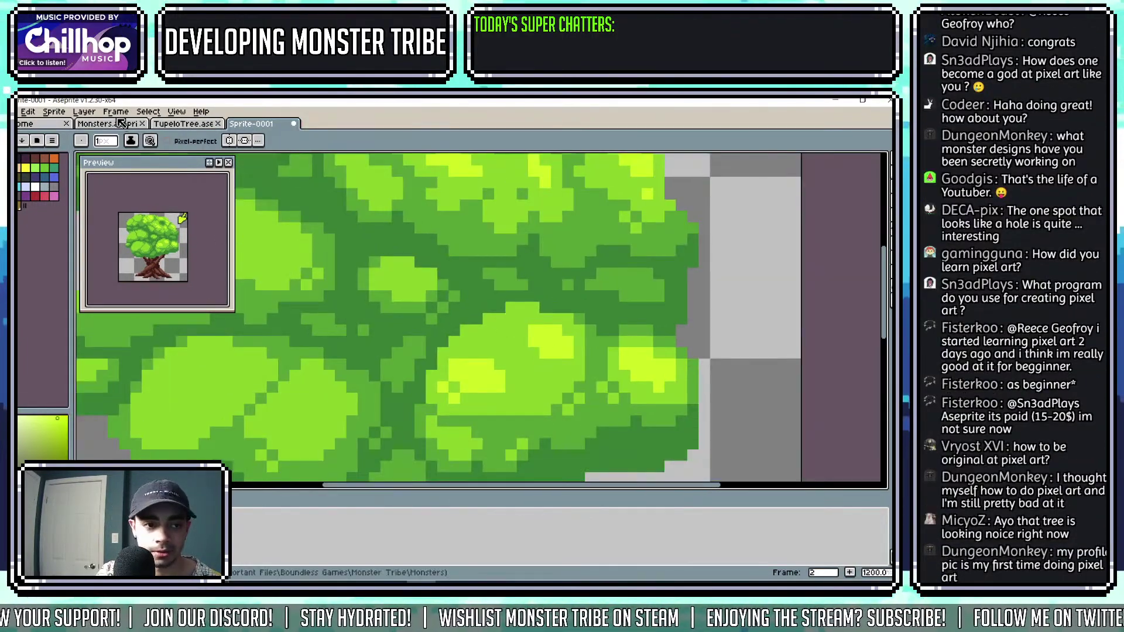
# View the grey monster in Monsters.aseprite again and return to Sprite-0001.
pyautogui.click(120, 123)
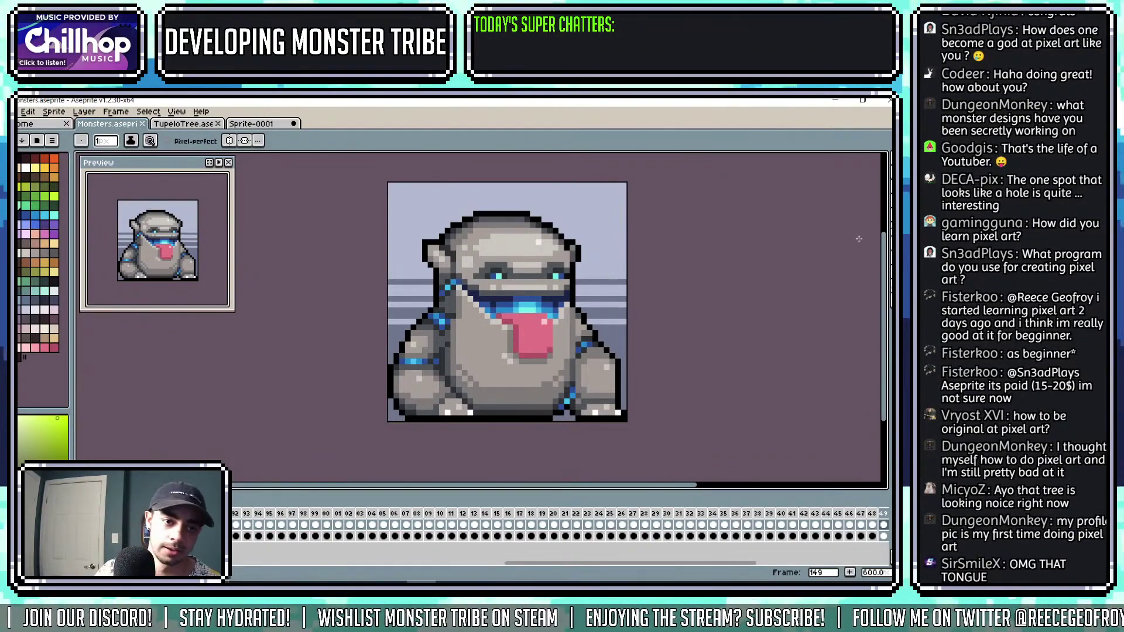
pyautogui.click(248, 124)
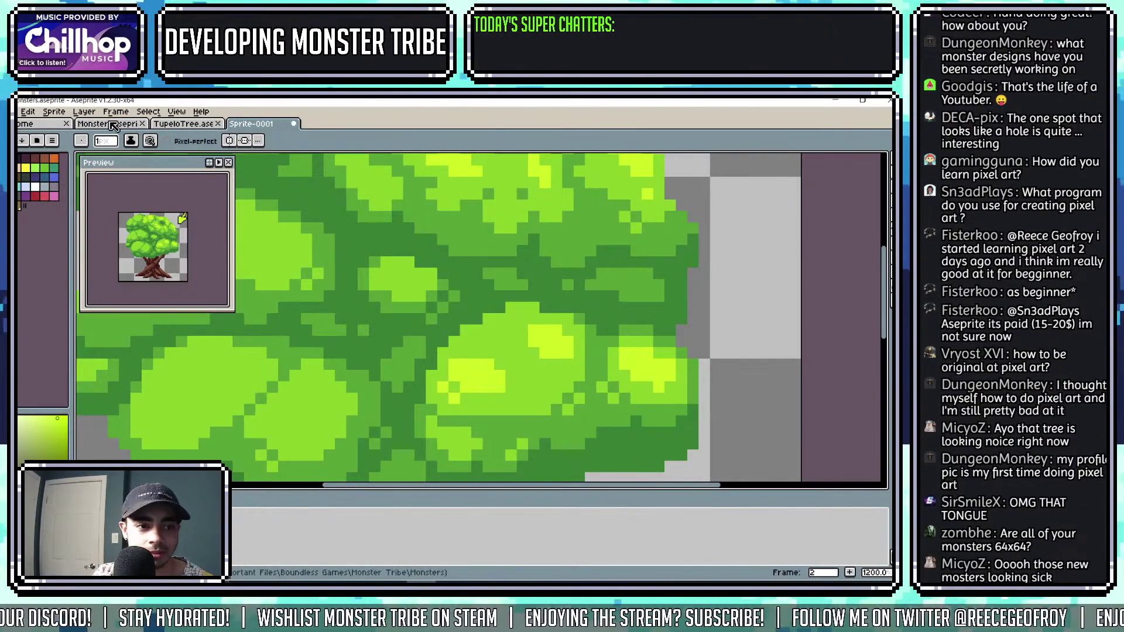
# Switch to Monsters.aseprite and look closely at the grey monster on frame 149 and its dark variant on frame 150.
pyautogui.click(135, 125)
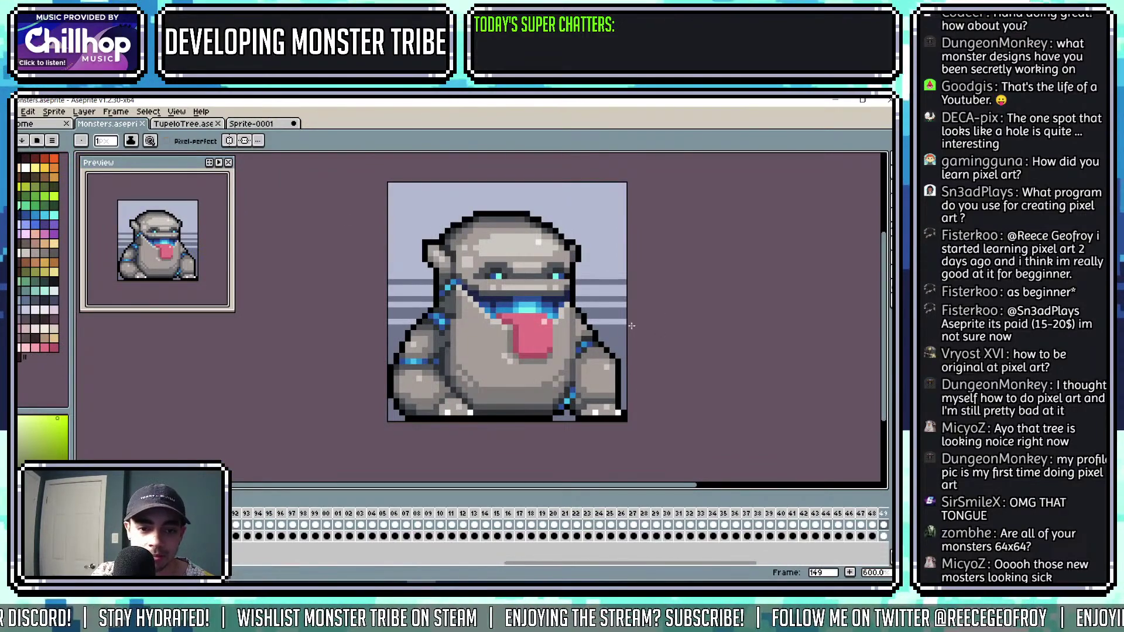
pyautogui.scroll(10, 517, 302)
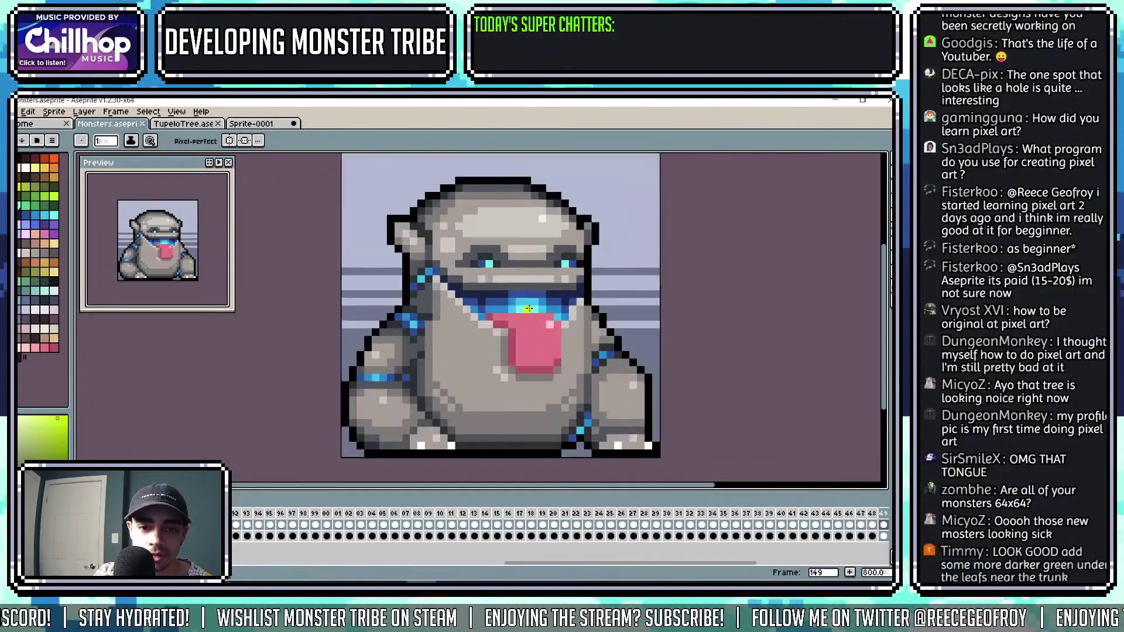
pyautogui.scroll(-10, 532, 299)
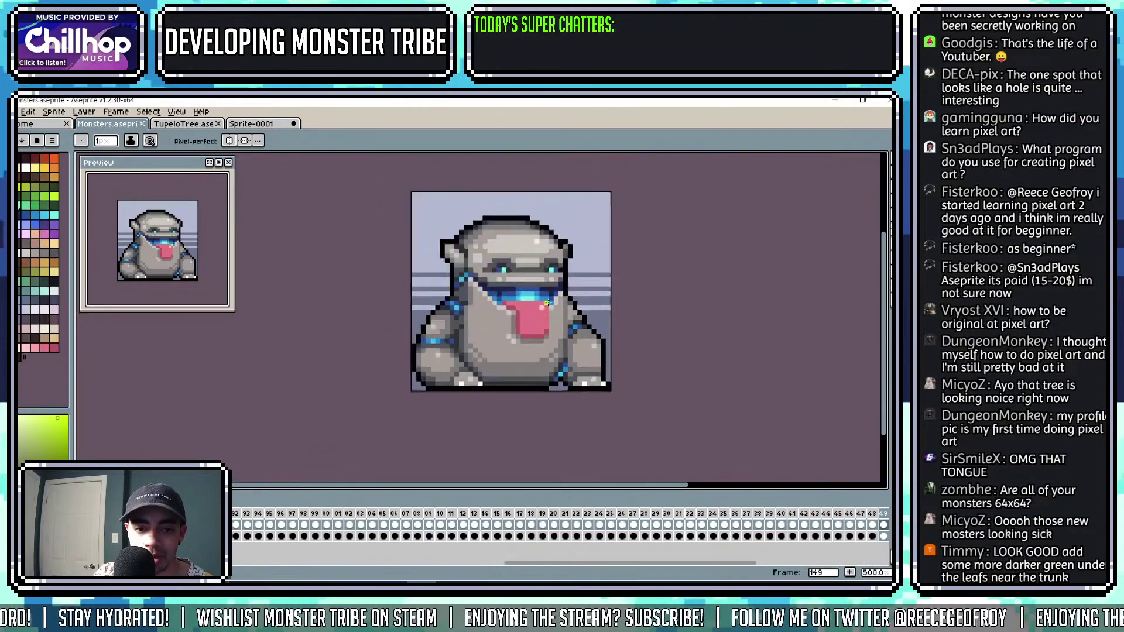
pyautogui.scroll(8, 536, 298)
pyautogui.scroll(-8, 541, 296)
pyautogui.scroll(-1, 541, 297)
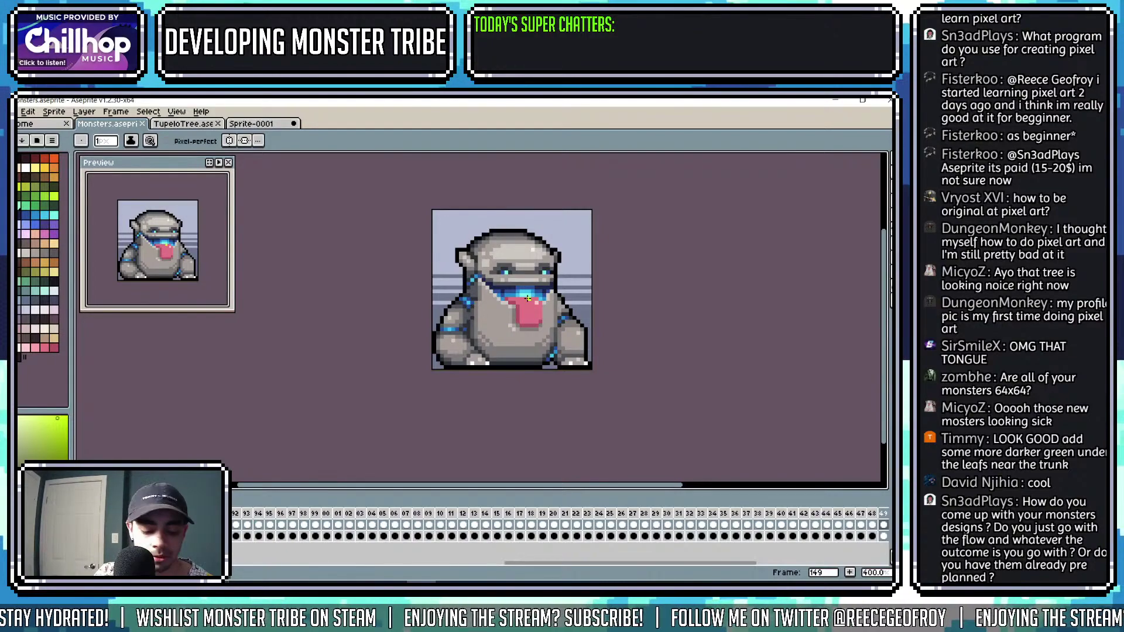
pyautogui.press('Right')
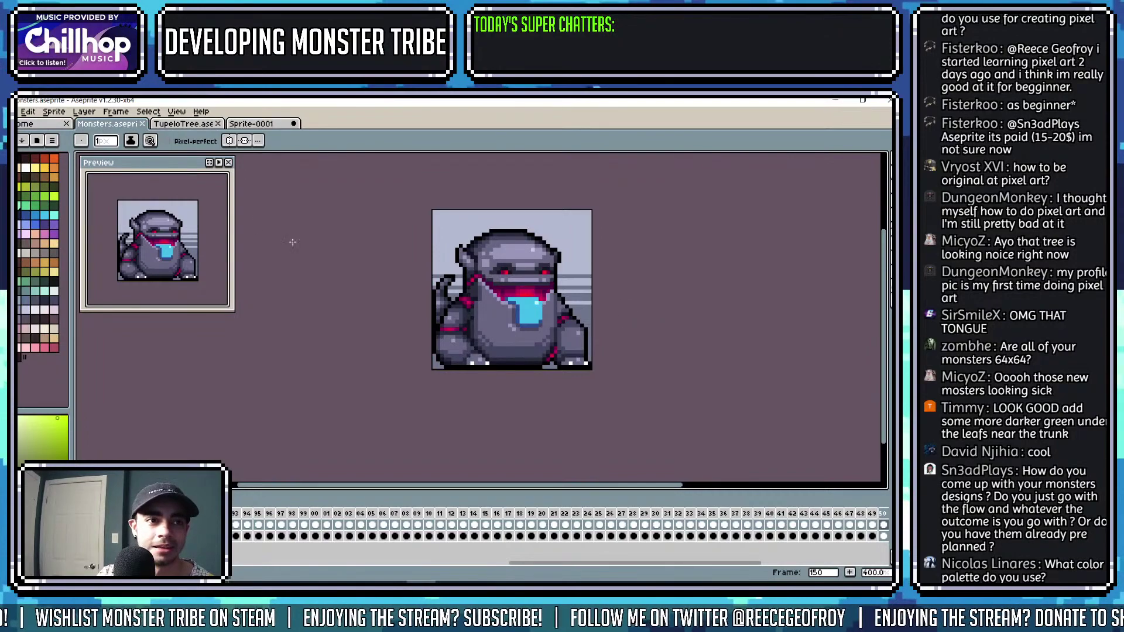
# Return to Sprite-0001 and paint yellow-green highlights on the small central clump and the right lobe of the lower-left clump.
pyautogui.click(251, 124)
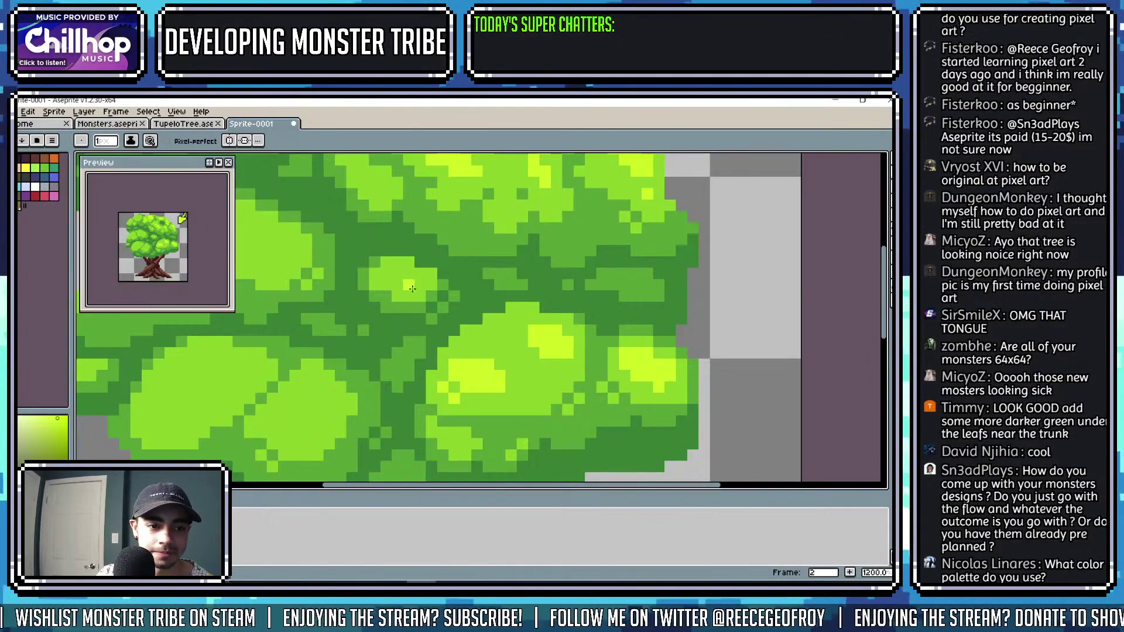
pyautogui.scroll(-2, 374, 462)
pyautogui.scroll(1, 476, 228)
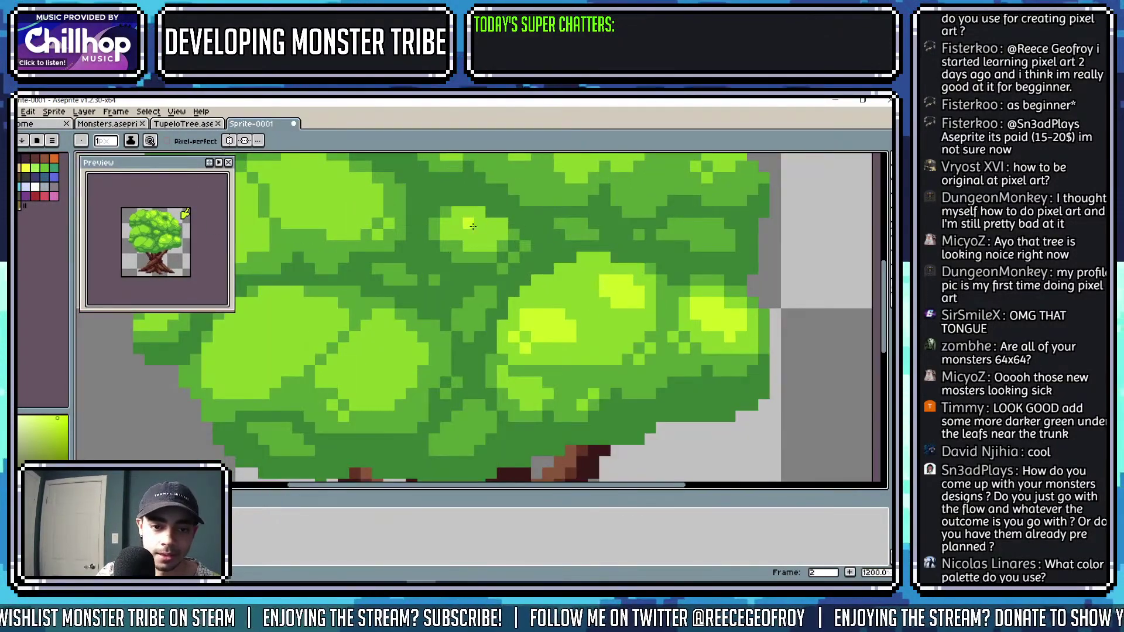
pyautogui.scroll(-1, 502, 271)
pyautogui.scroll(1, 432, 325)
pyautogui.moveTo(432, 326)
pyautogui.mouseDown()
pyautogui.moveTo(420, 346)
pyautogui.moveTo(413, 325)
pyautogui.moveTo(443, 338)
pyautogui.mouseUp()
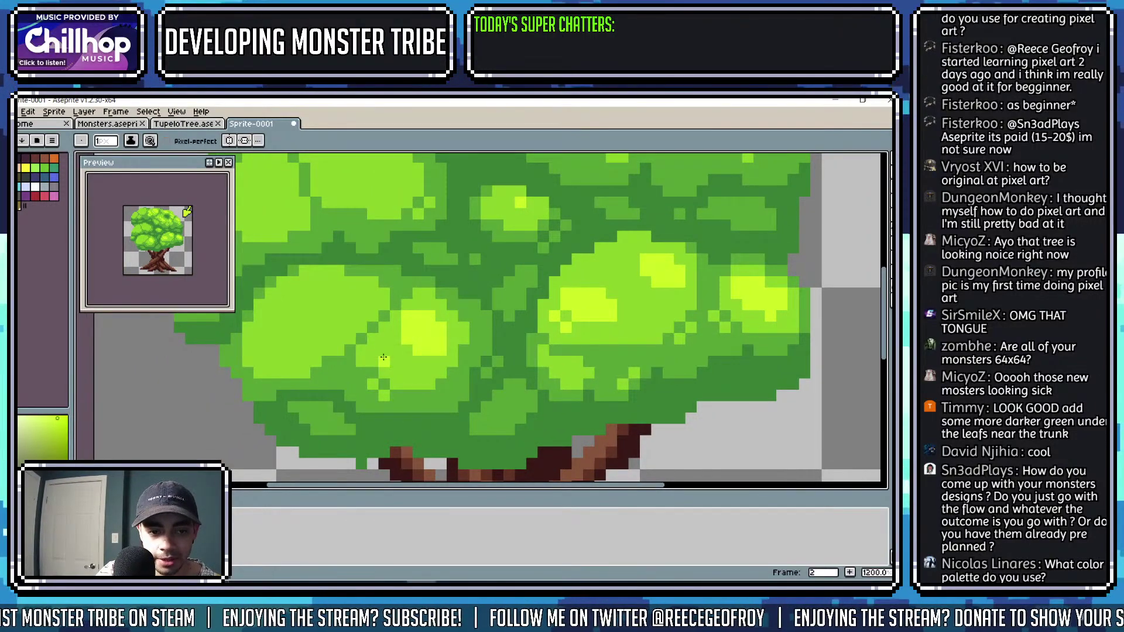
# Add yellow-green highlights to the lower-left clump's left lobe, including a broken diagonal beside the crease, plus loose pixels on the right lobe.
pyautogui.scroll(-2, 403, 373)
pyautogui.scroll(2, 364, 323)
pyautogui.moveTo(363, 324)
pyautogui.mouseDown()
pyautogui.moveTo(375, 345)
pyautogui.moveTo(390, 343)
pyautogui.moveTo(368, 364)
pyautogui.moveTo(343, 365)
pyautogui.moveTo(325, 389)
pyautogui.moveTo(334, 397)
pyautogui.mouseUp()
pyautogui.scroll(-1, 334, 397)
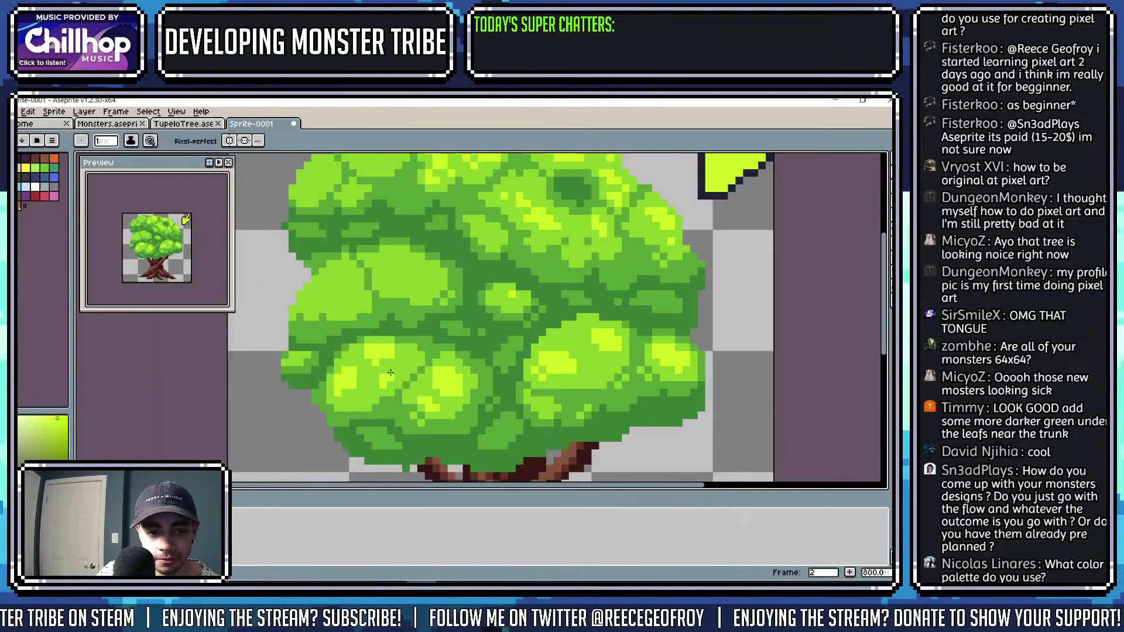
pyautogui.scroll(-2, 404, 364)
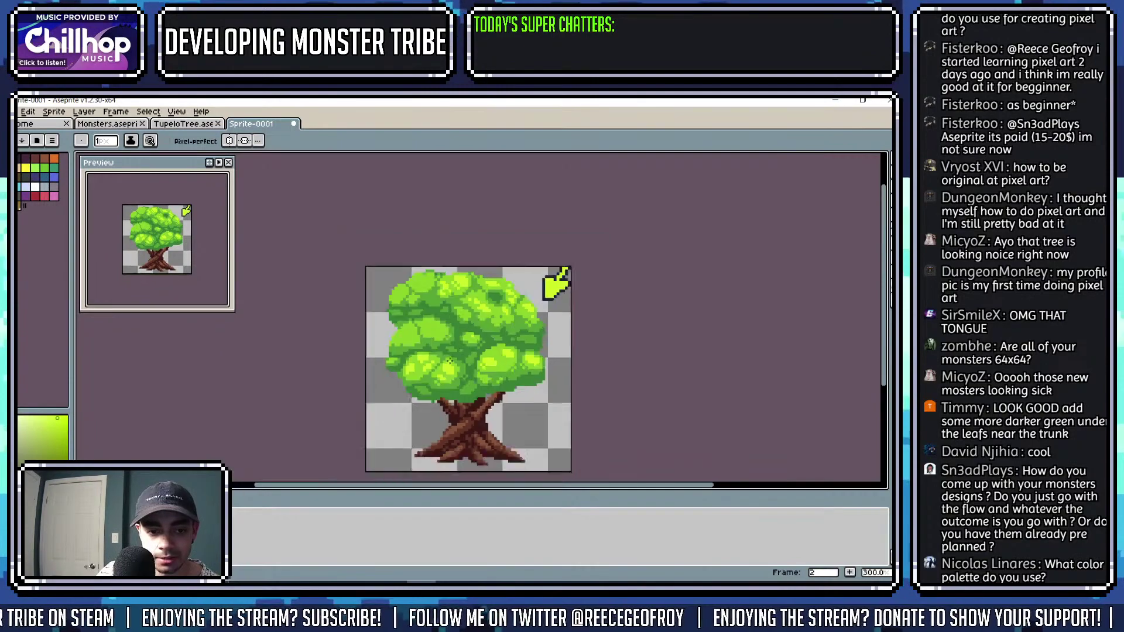
pyautogui.scroll(2, 409, 372)
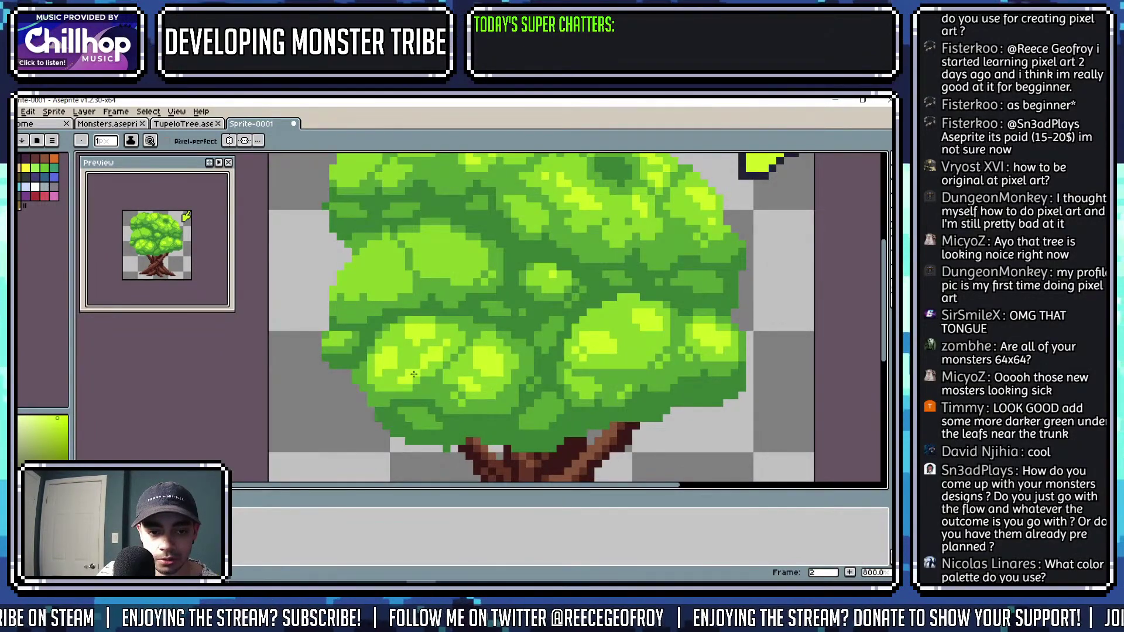
pyautogui.scroll(1, 157, 258)
# Enlarge the tree in the preview and paint two diagonal yellow-green highlights on the right lobe of the middle-left clump.
pyautogui.scroll(-3, 179, 246)
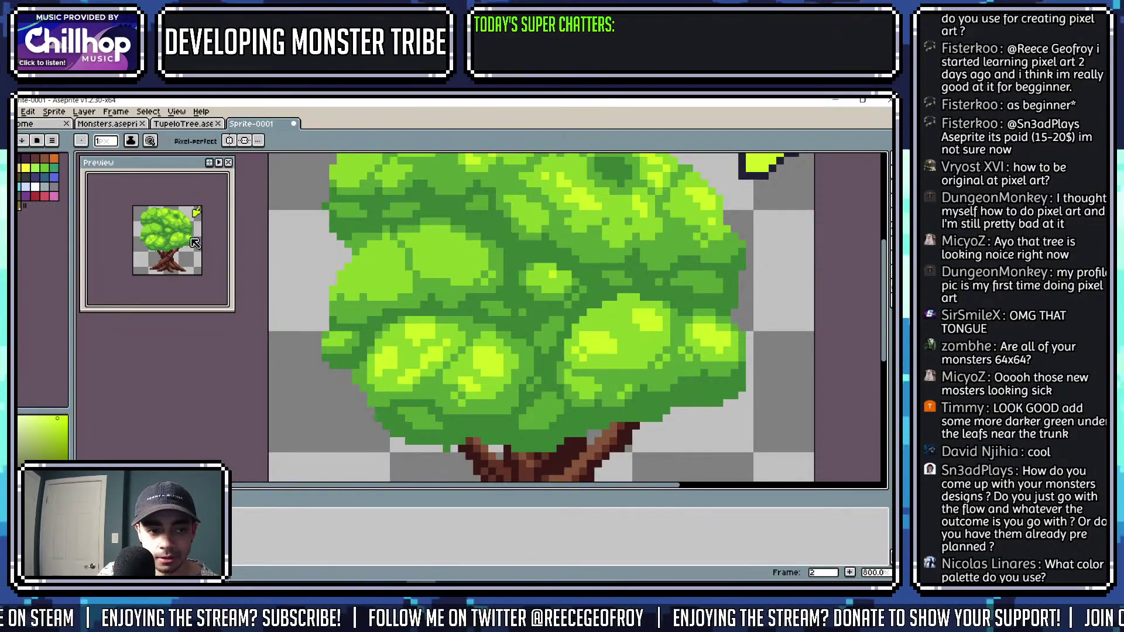
pyautogui.scroll(4, 178, 252)
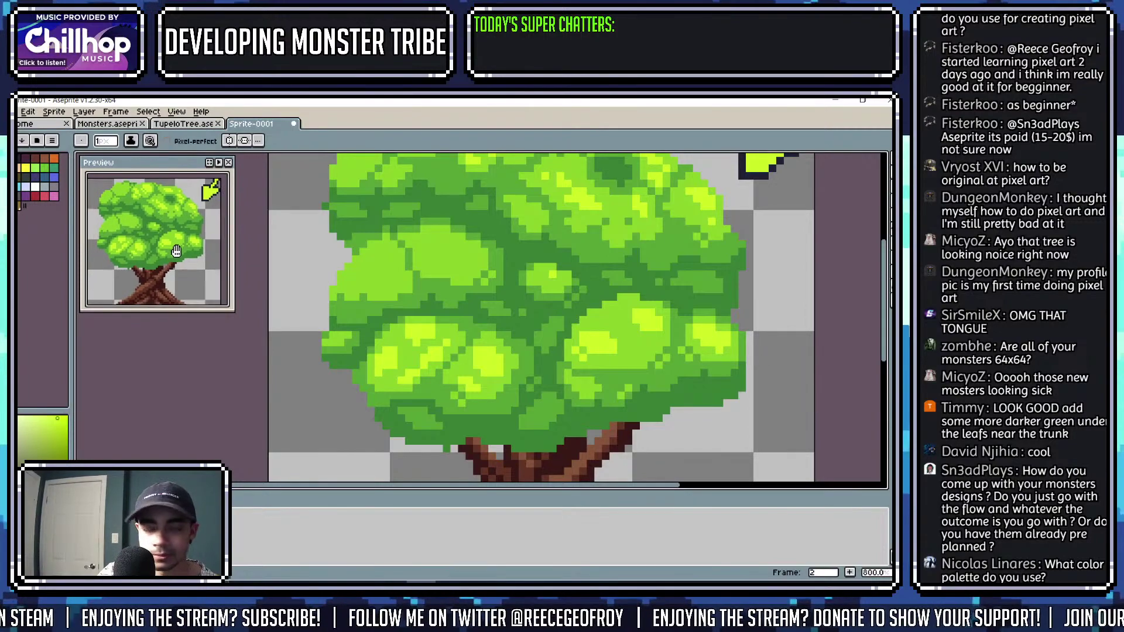
pyautogui.scroll(2, 492, 295)
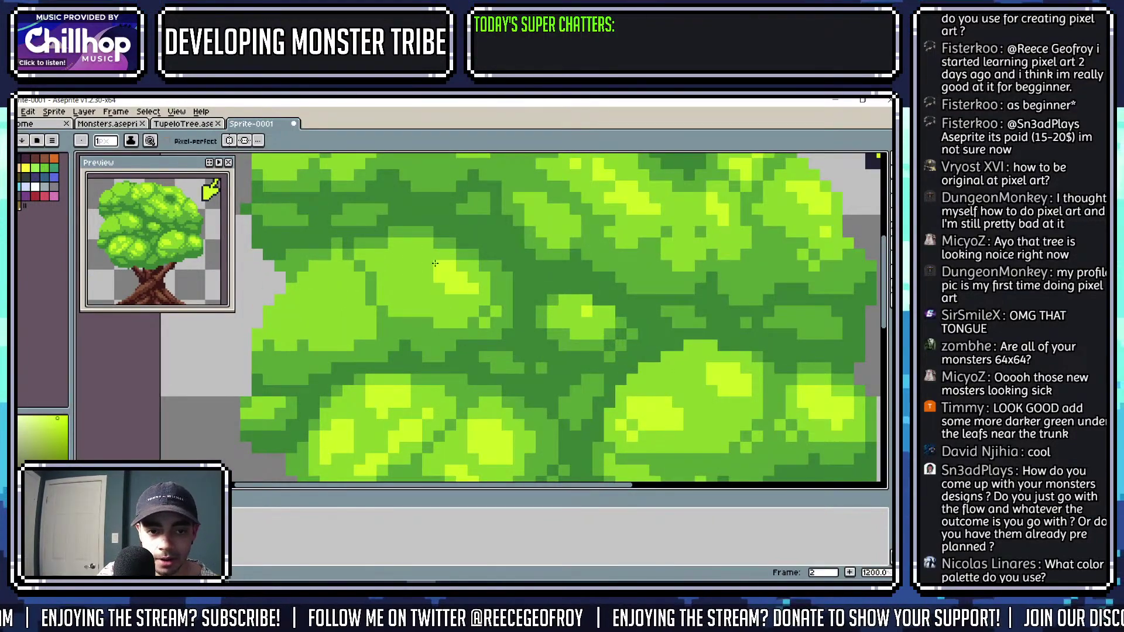
pyautogui.scroll(-5, 421, 257)
pyautogui.scroll(2, 435, 255)
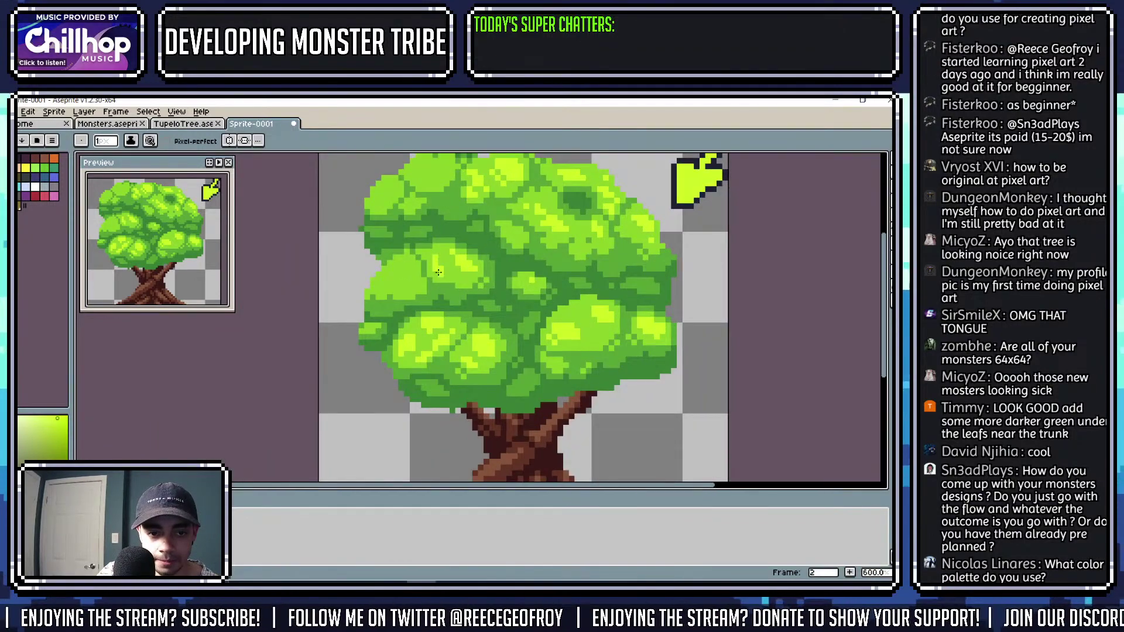
pyautogui.scroll(3, 440, 264)
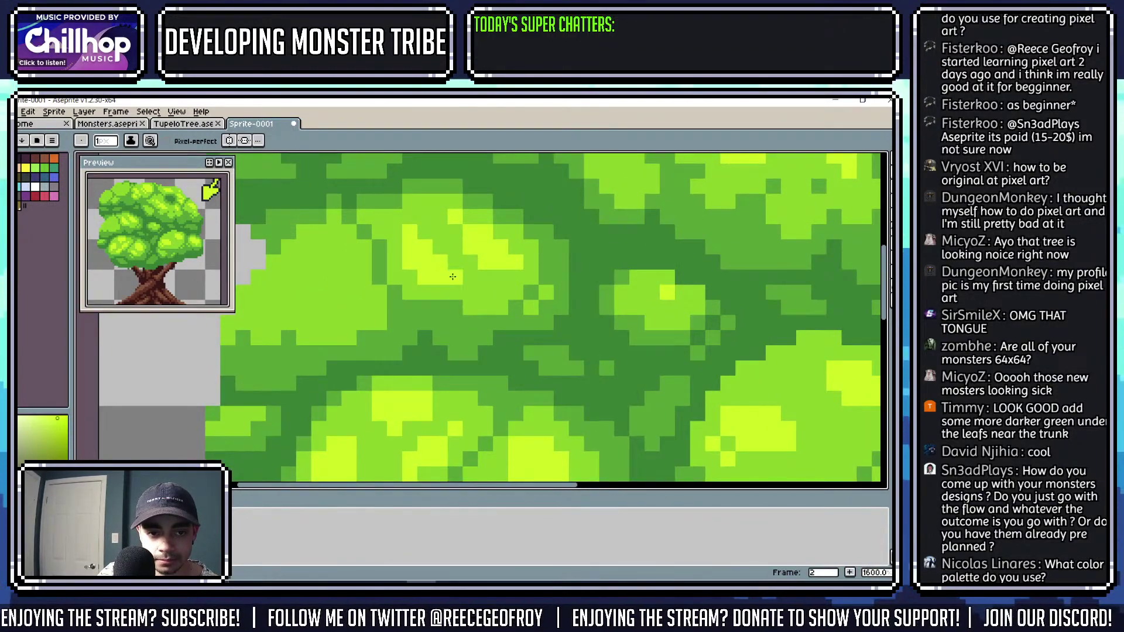
# Thicken the left diagonal highlight on the middle-left clump and trim its corner pixels using the sampled light green.
pyautogui.moveTo(466, 286)
pyautogui.mouseDown()
pyautogui.moveTo(425, 283)
pyautogui.moveTo(407, 258)
pyautogui.moveTo(442, 272)
pyautogui.moveTo(407, 232)
pyautogui.moveTo(446, 266)
pyautogui.moveTo(377, 248)
pyautogui.moveTo(399, 243)
pyautogui.moveTo(448, 286)
pyautogui.mouseUp()
pyautogui.keyDown('alt'); pyautogui.click(492, 257); pyautogui.keyUp('alt')
pyautogui.keyDown('alt'); pyautogui.click(463, 299); pyautogui.keyUp('alt')
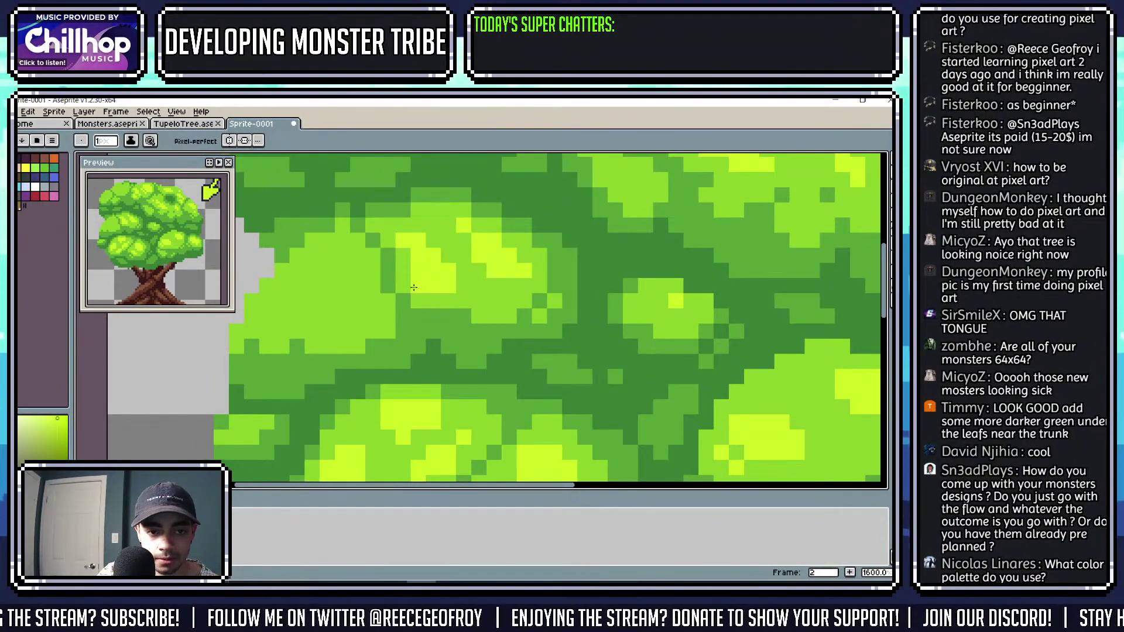
pyautogui.click(418, 286)
pyautogui.click(416, 243)
pyautogui.scroll(-2, 417, 243)
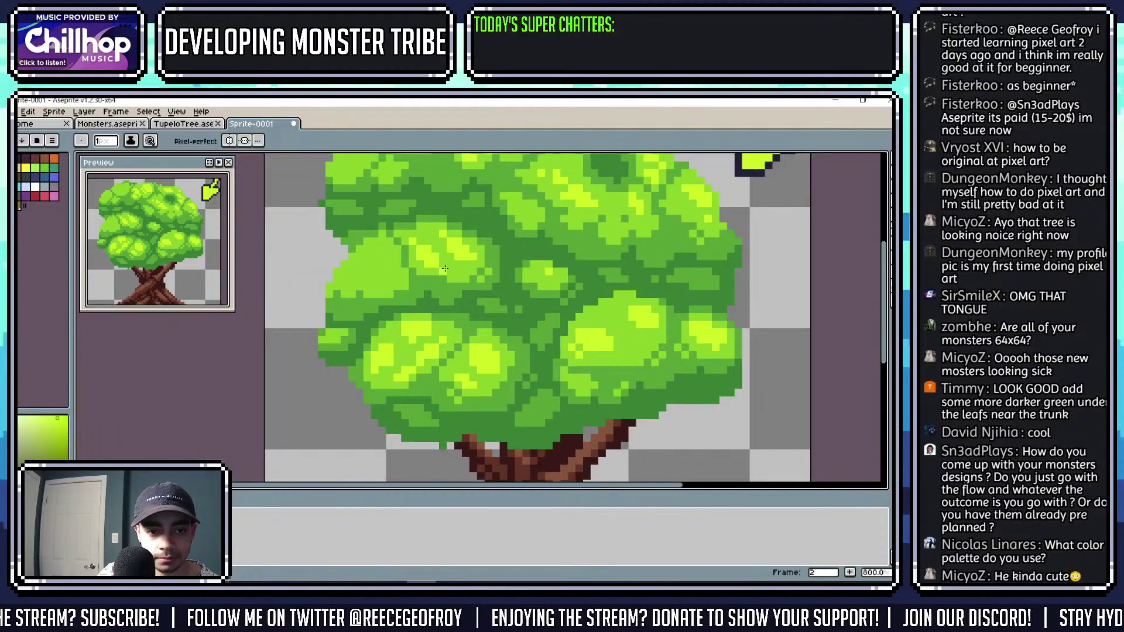
pyautogui.scroll(-4, 482, 264)
pyautogui.scroll(3, 481, 264)
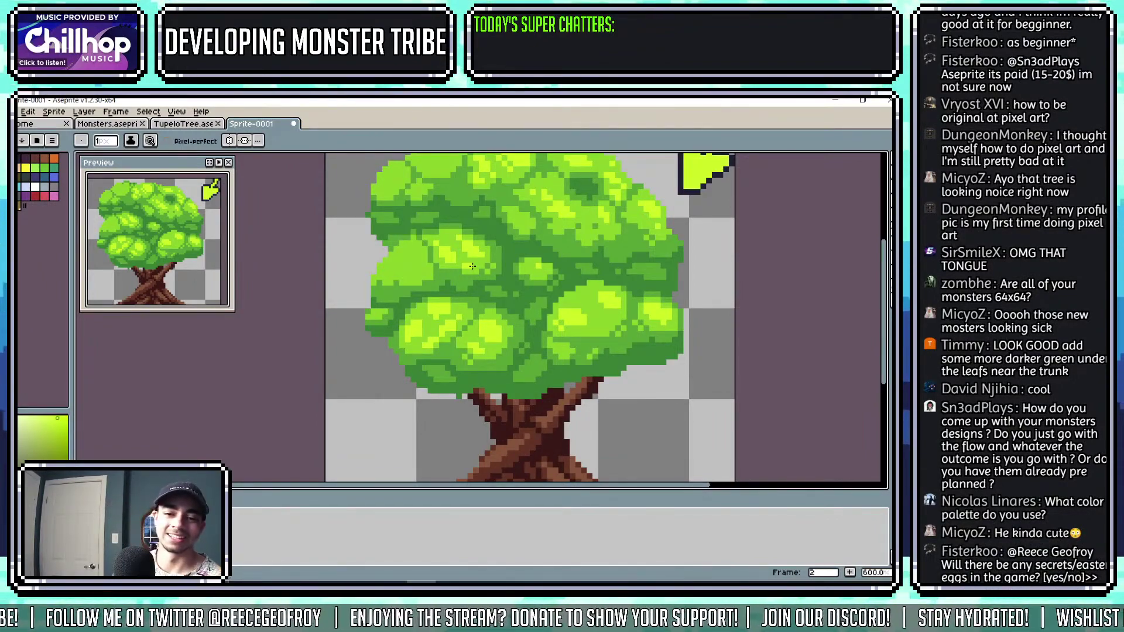
# Highlight the small oval clump at the upper centre in yellow-green and dot a pixel near the large upper-right clump's lower edge.
pyautogui.scroll(4, 495, 265)
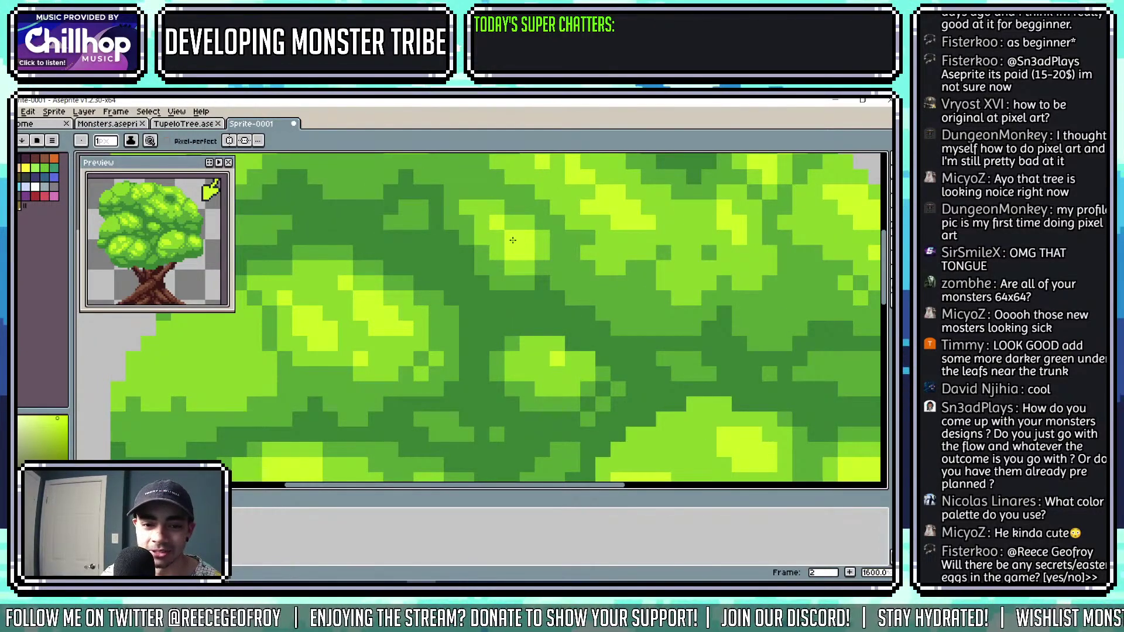
pyautogui.scroll(-4, 566, 240)
pyautogui.scroll(2, 622, 271)
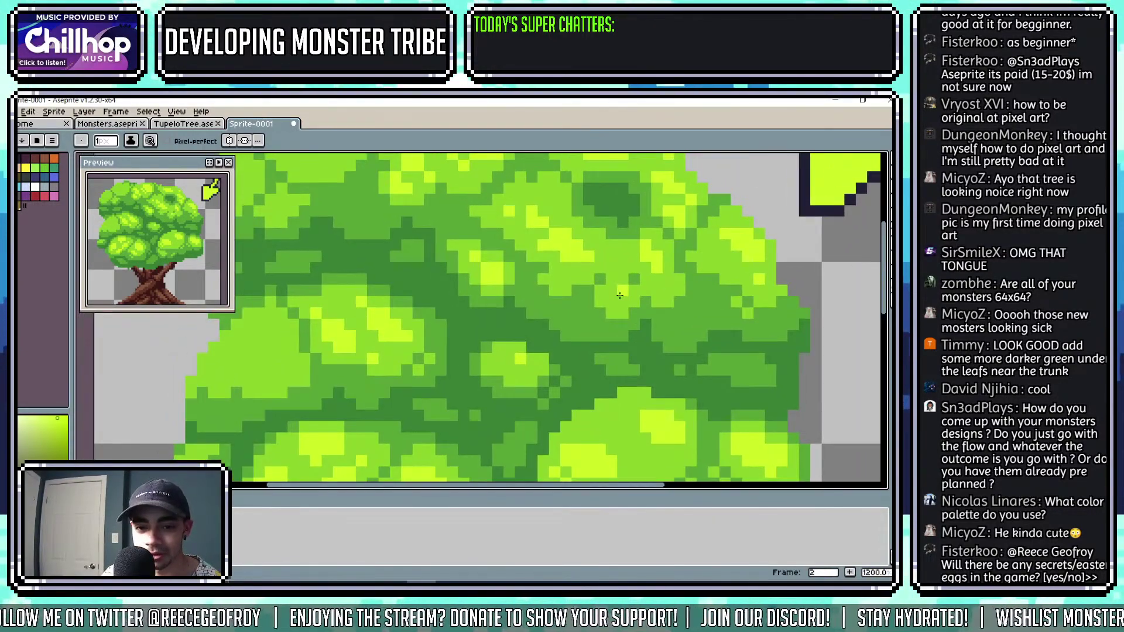
pyautogui.scroll(-4, 676, 275)
pyautogui.scroll(2, 676, 275)
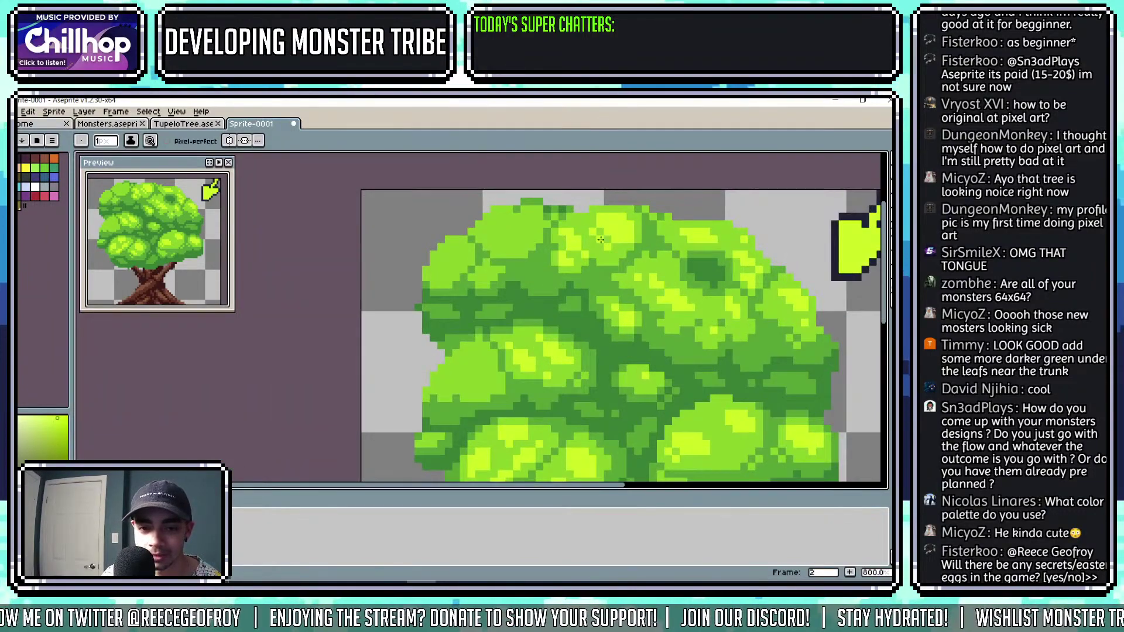
# Paint two yellow-green highlight patches along the top of the top-left lobe, with loose pixels toward its lower right.
pyautogui.scroll(2, 525, 216)
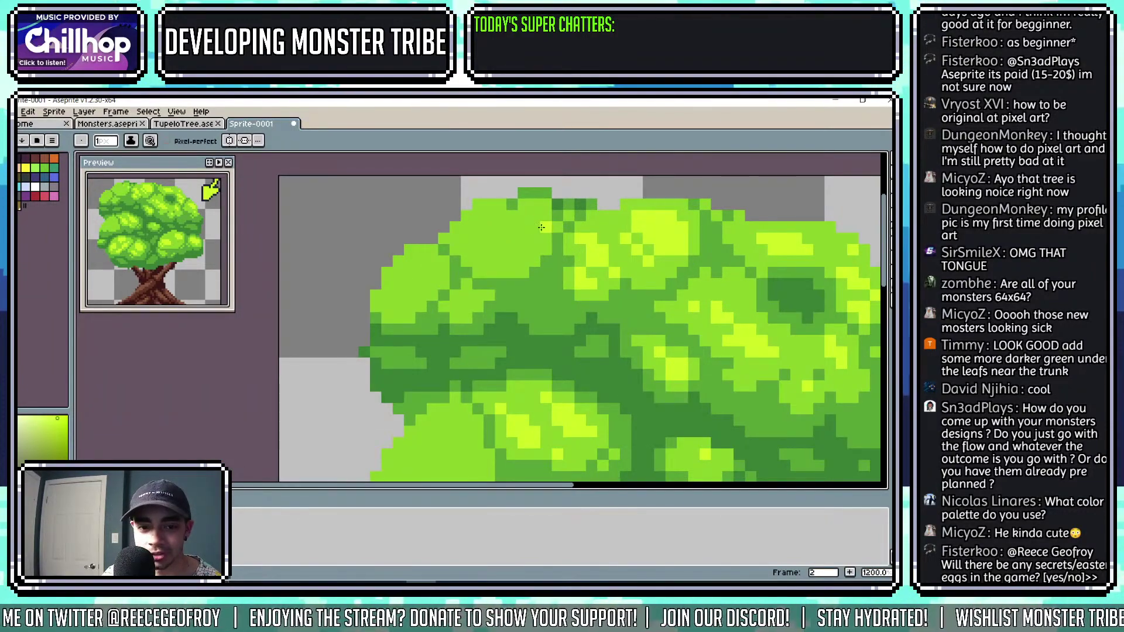
pyautogui.scroll(1, 535, 221)
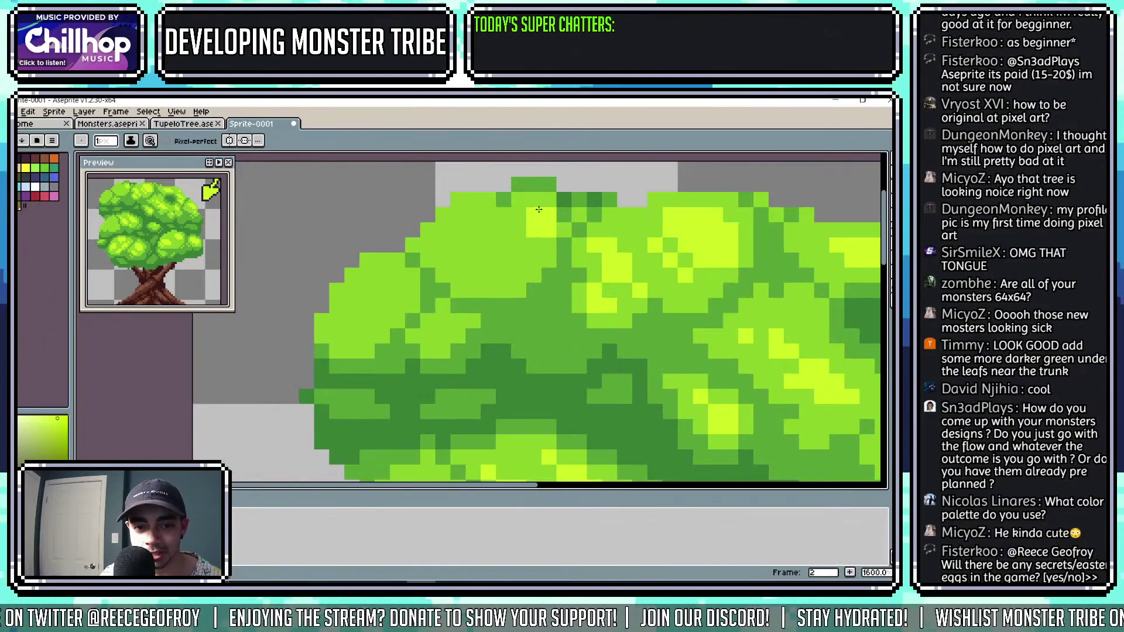
pyautogui.click(473, 229)
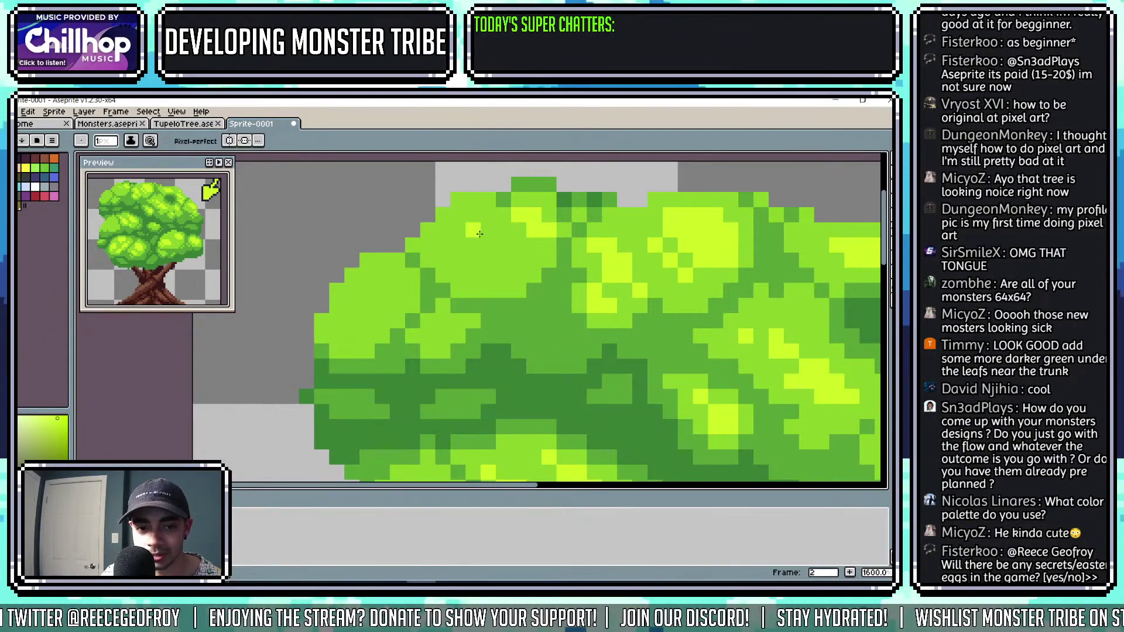
pyautogui.moveTo(458, 244)
pyautogui.mouseDown()
pyautogui.moveTo(463, 224)
pyautogui.moveTo(449, 235)
pyautogui.mouseUp()
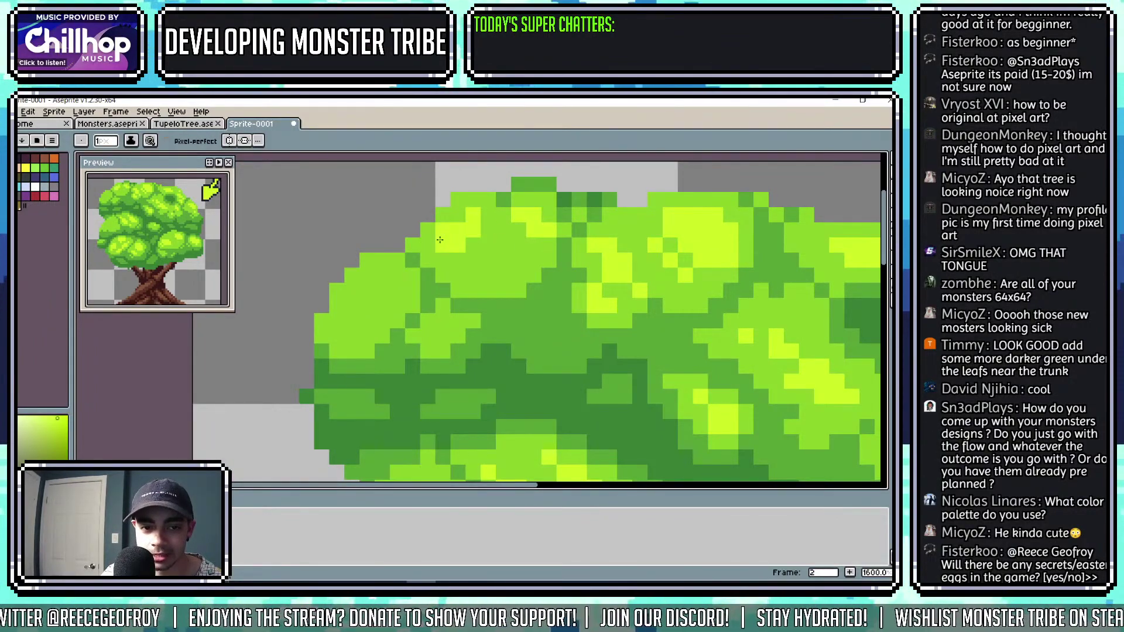
pyautogui.scroll(-1, 474, 249)
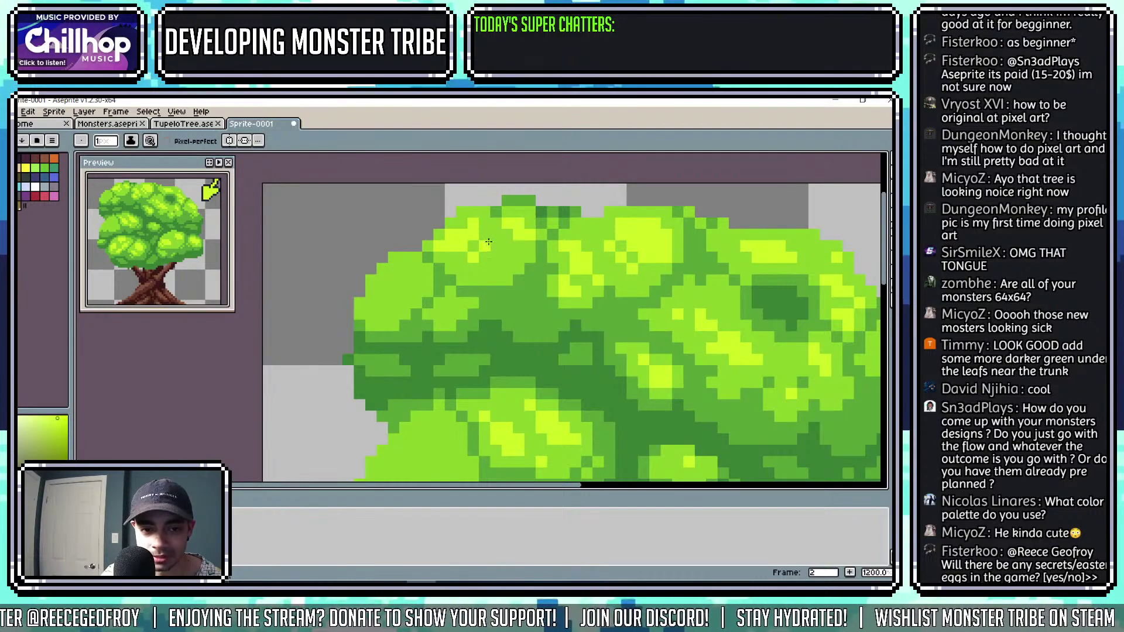
pyautogui.scroll(-4, 489, 242)
pyautogui.scroll(6, 492, 246)
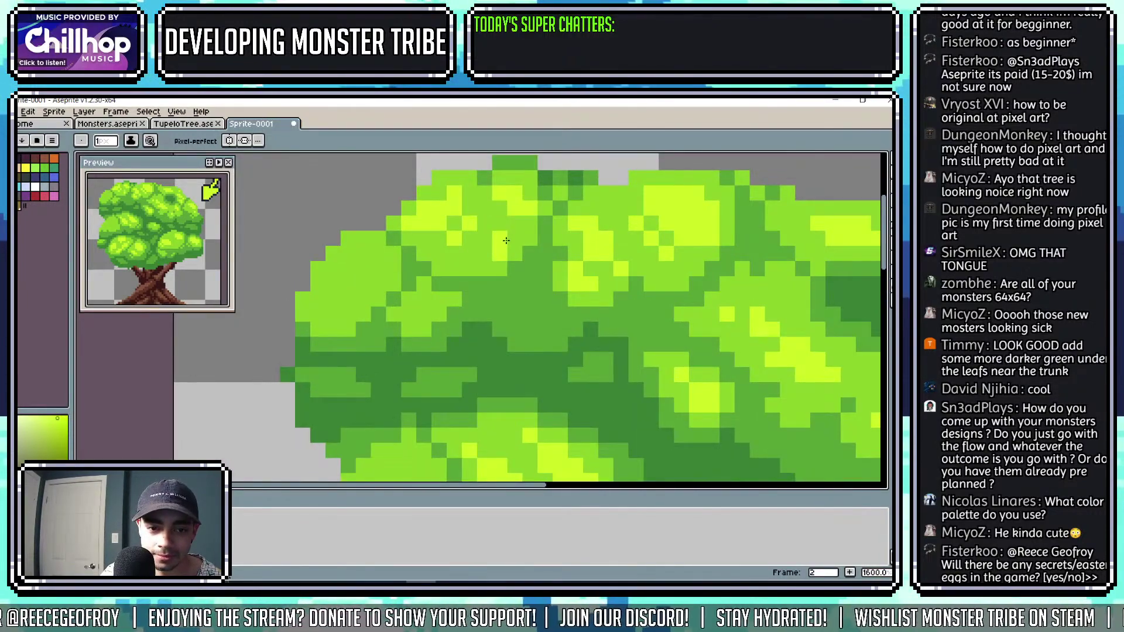
pyautogui.scroll(-1, 558, 242)
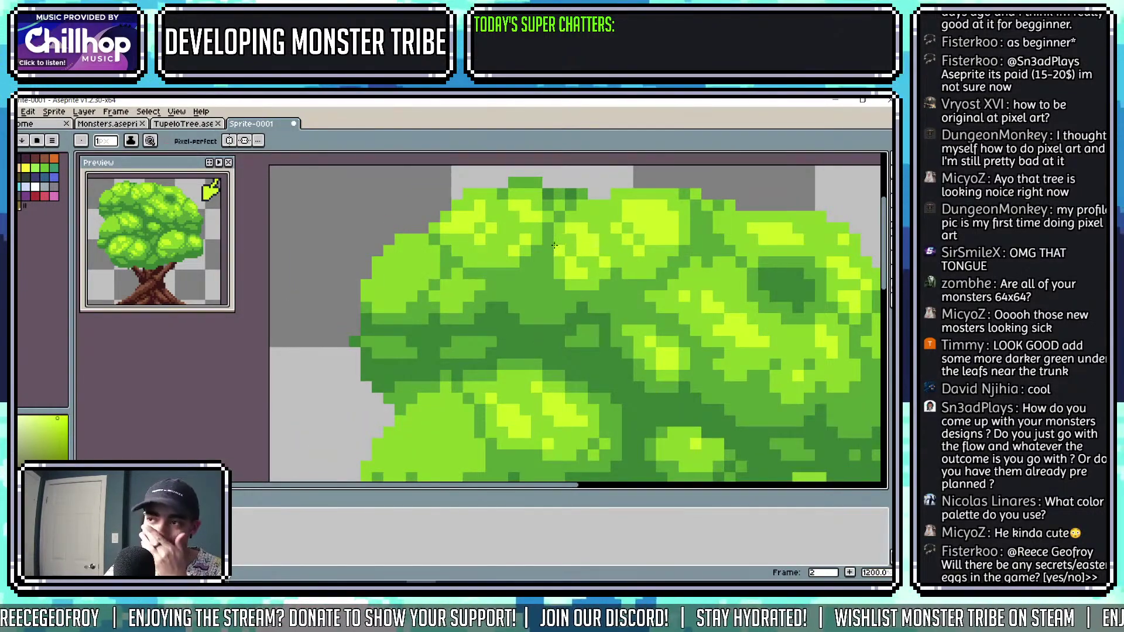
# Dot yellow-green highlight pixels on the small leaf clump just below the top-left lobe.
pyautogui.scroll(1, 509, 257)
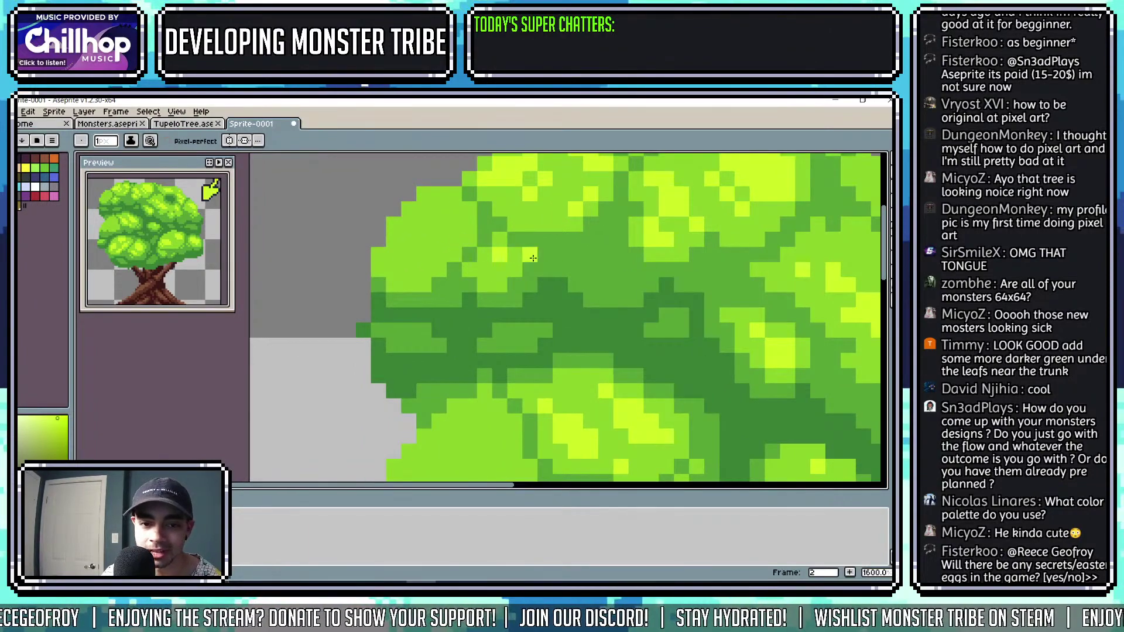
pyautogui.scroll(-2, 500, 257)
pyautogui.scroll(1, 504, 241)
# Paint a large yellow-green highlight on the outermost upper-left lobe, undoing a stray pixel and adding loose pixels at its lower-left edge.
pyautogui.scroll(1, 512, 234)
pyautogui.moveTo(514, 234)
pyautogui.mouseDown()
pyautogui.moveTo(516, 264)
pyautogui.moveTo(522, 236)
pyautogui.moveTo(489, 250)
pyautogui.mouseUp()
pyautogui.click(484, 263)
pyautogui.hotkey('ctrl', 'z')
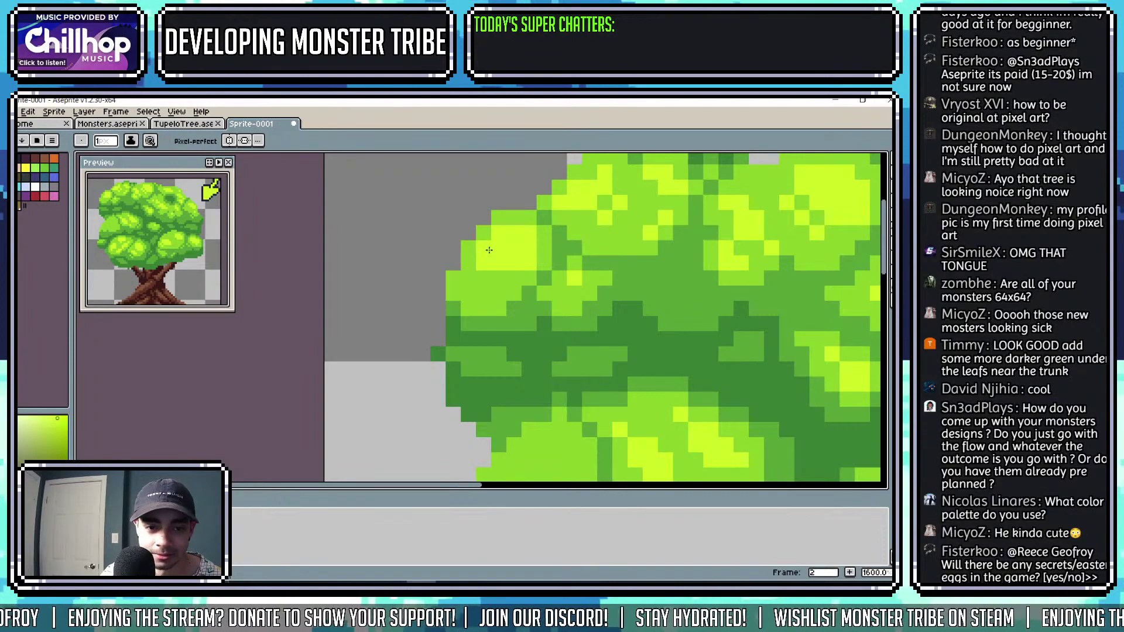
pyautogui.scroll(-6, 484, 282)
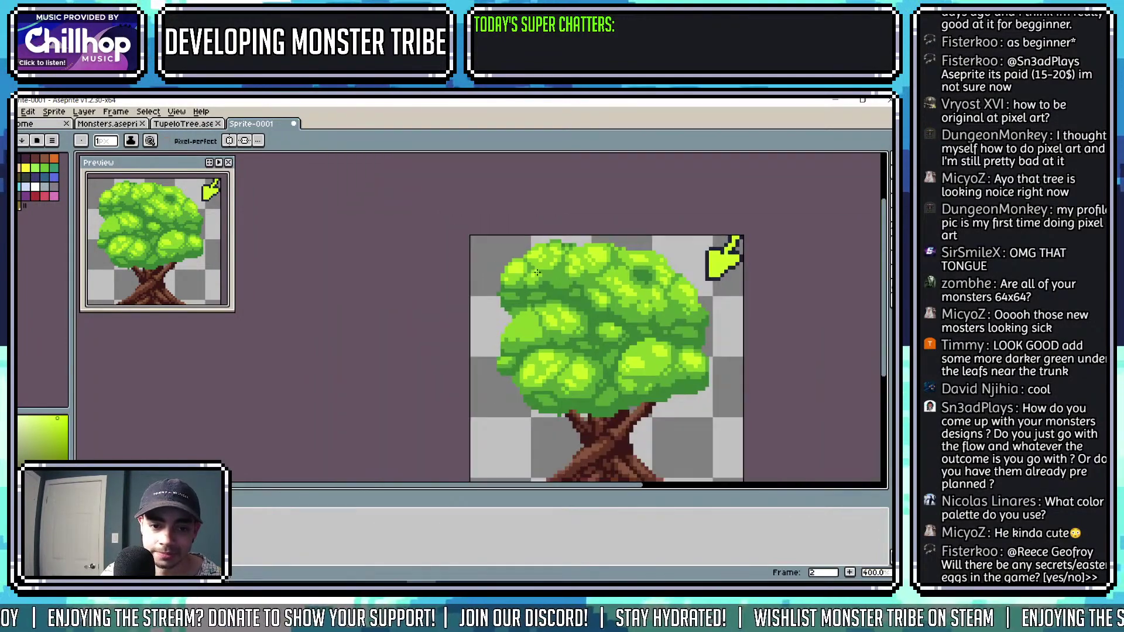
pyautogui.scroll(3, 530, 275)
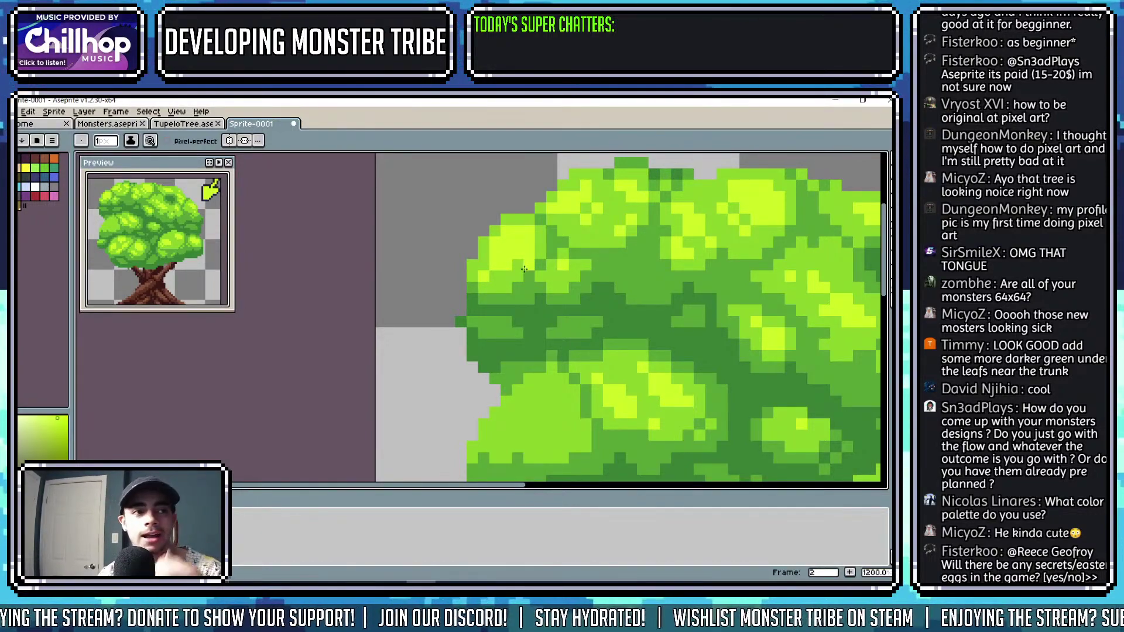
pyautogui.scroll(-2, 542, 257)
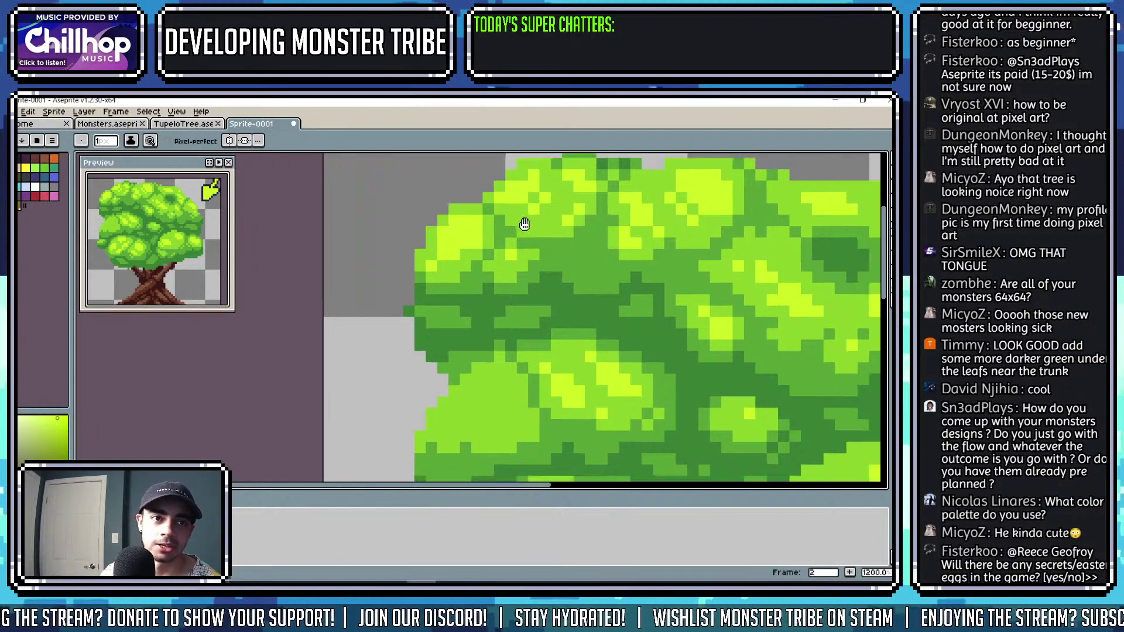
pyautogui.scroll(-2, 528, 237)
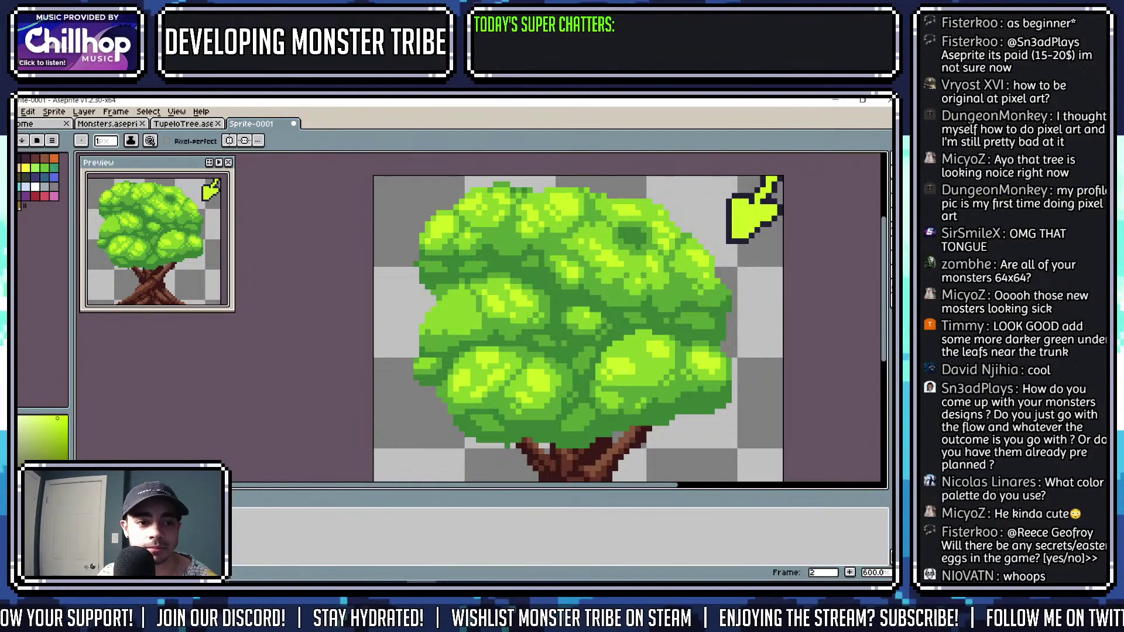
# View the Monsters sprite up close and the recent files list, then return to the tree sprite.
pyautogui.click(101, 125)
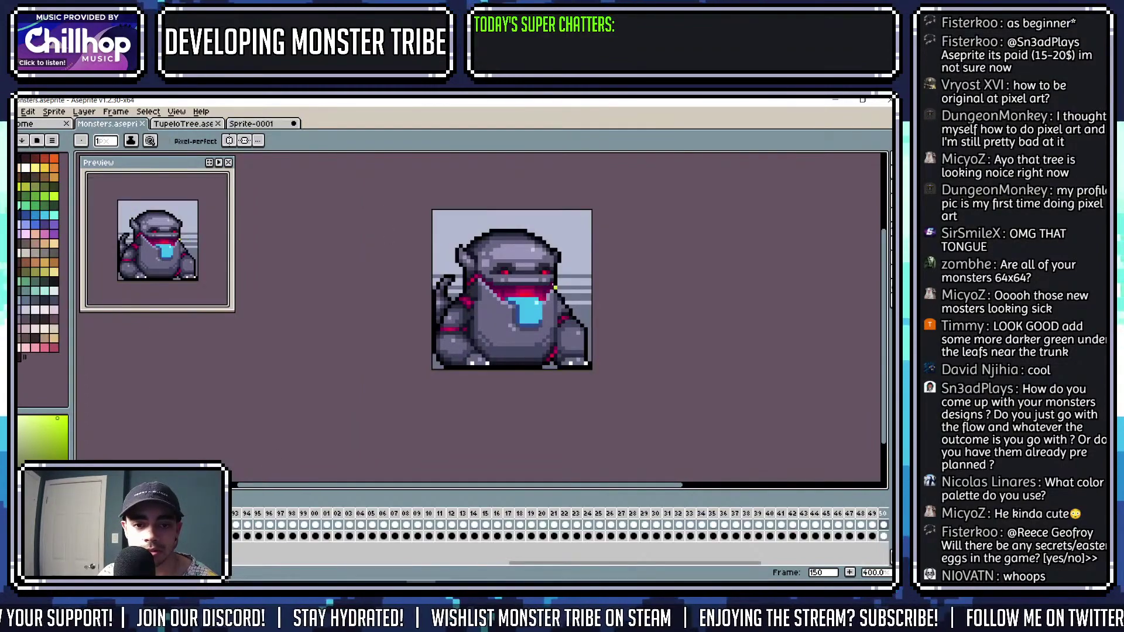
pyautogui.scroll(3, 555, 289)
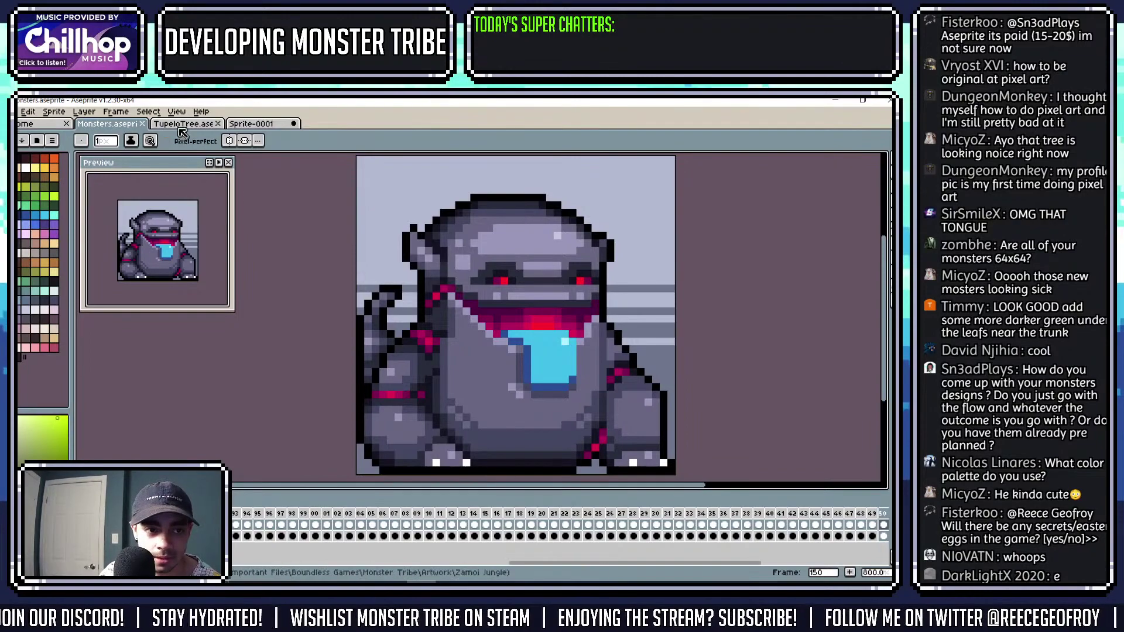
pyautogui.click(27, 125)
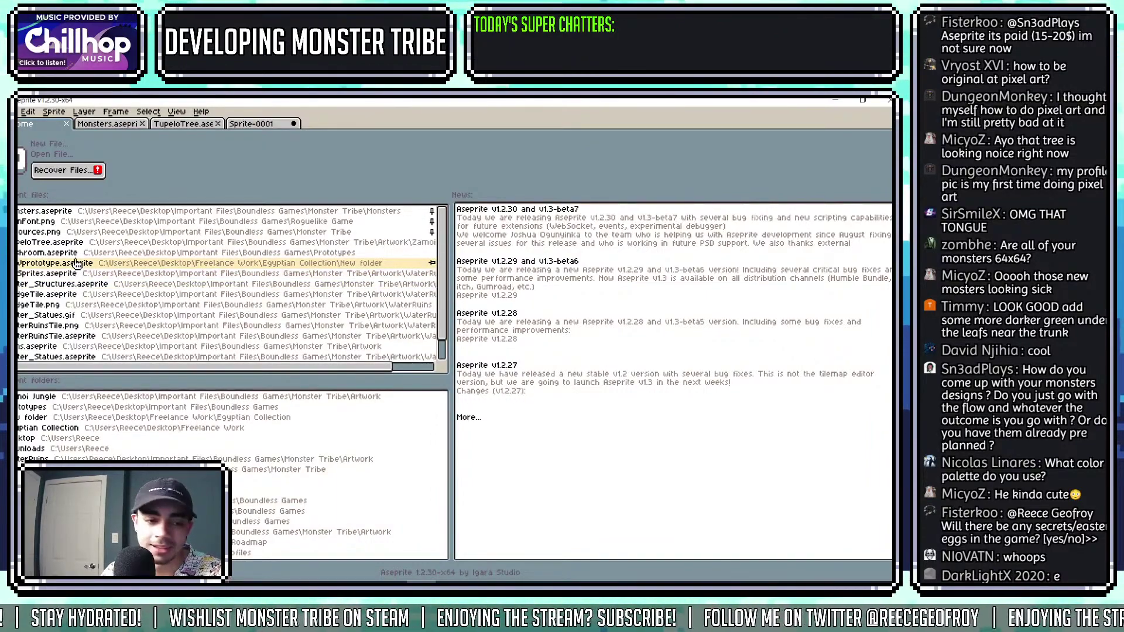
pyautogui.click(250, 124)
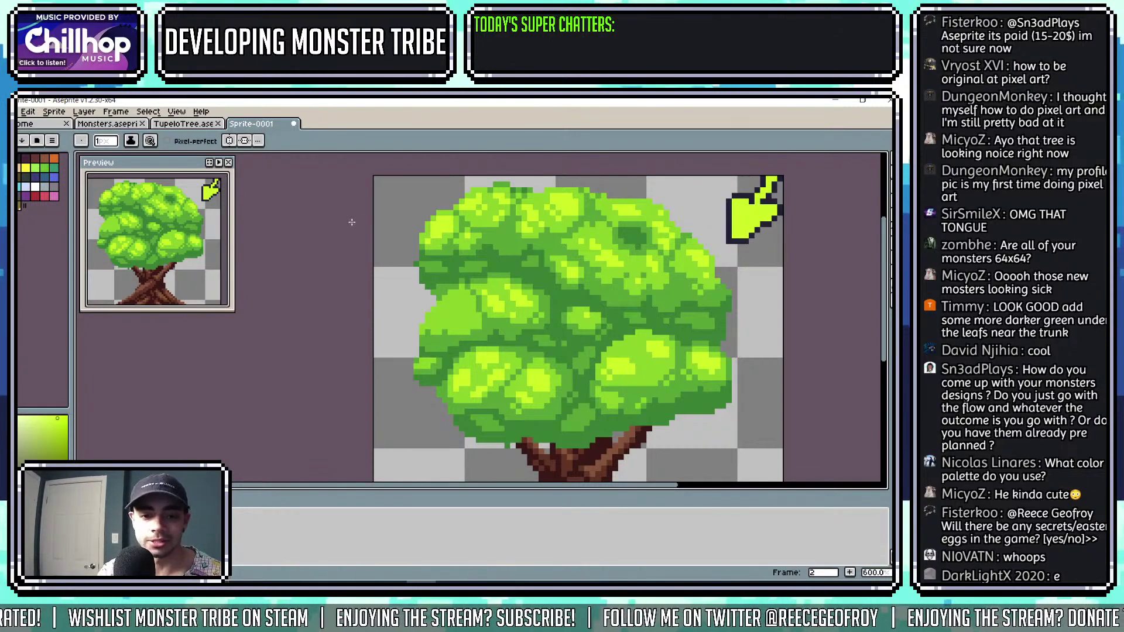
# Paint a yellow-green highlight with loose pixels on the middle-left lobe and trim the small patch beside it with light green.
pyautogui.scroll(4, 471, 289)
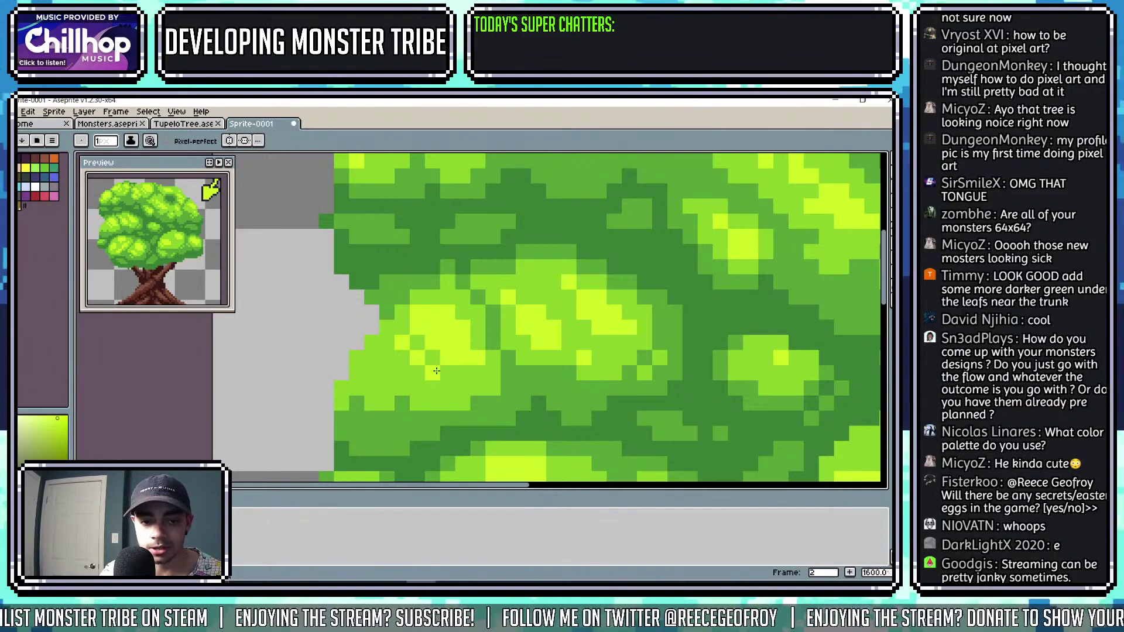
pyautogui.scroll(-3, 436, 371)
pyautogui.scroll(4, 391, 359)
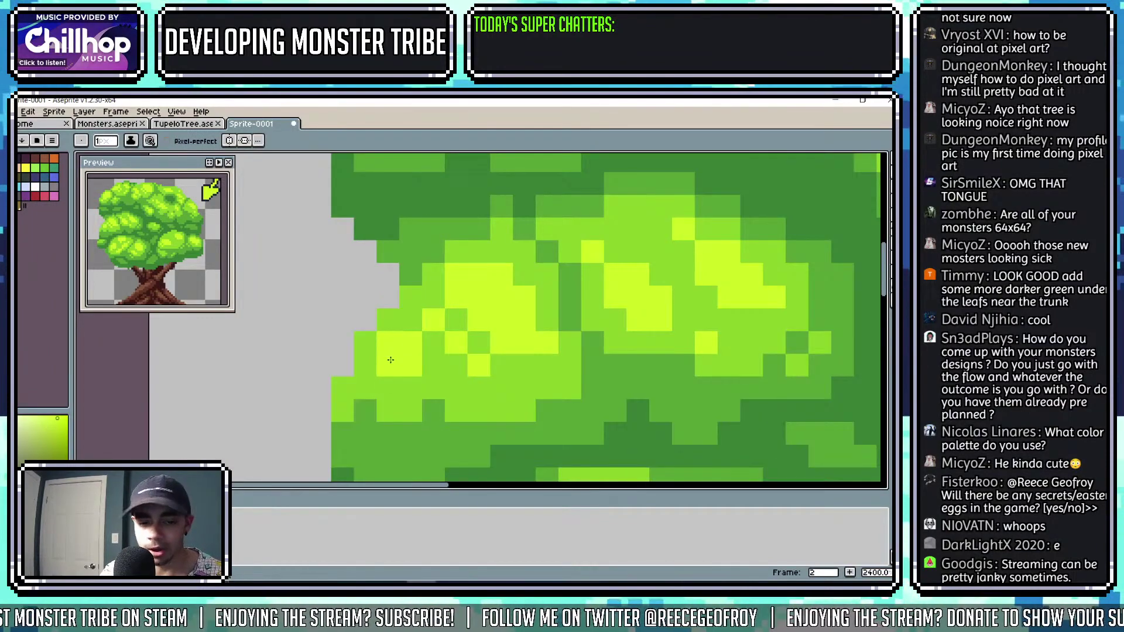
pyautogui.keyDown('alt'); pyautogui.click(410, 386); pyautogui.keyUp('alt')
pyautogui.moveTo(411, 367)
pyautogui.mouseDown()
pyautogui.moveTo(403, 342)
pyautogui.moveTo(390, 344)
pyautogui.mouseUp()
# Scatter staggered yellow-green highlight pixels along the outer tip of the middle-left lobe, repainting a misplaced one in light green.
pyautogui.keyDown('alt'); pyautogui.click(386, 366); pyautogui.keyUp('alt')
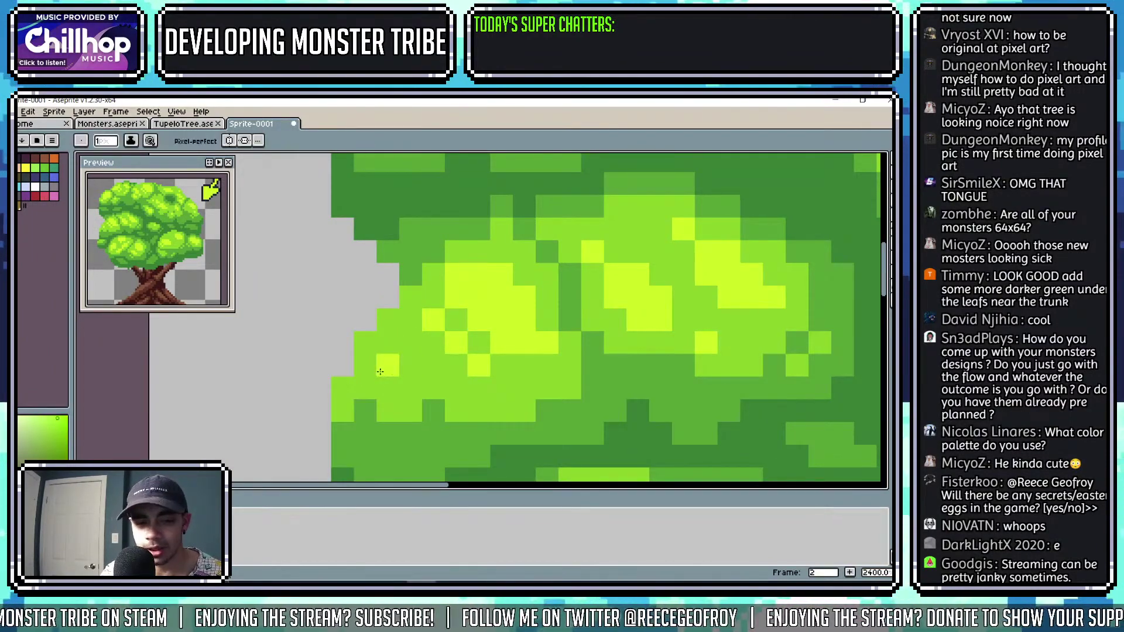
pyautogui.click(387, 388)
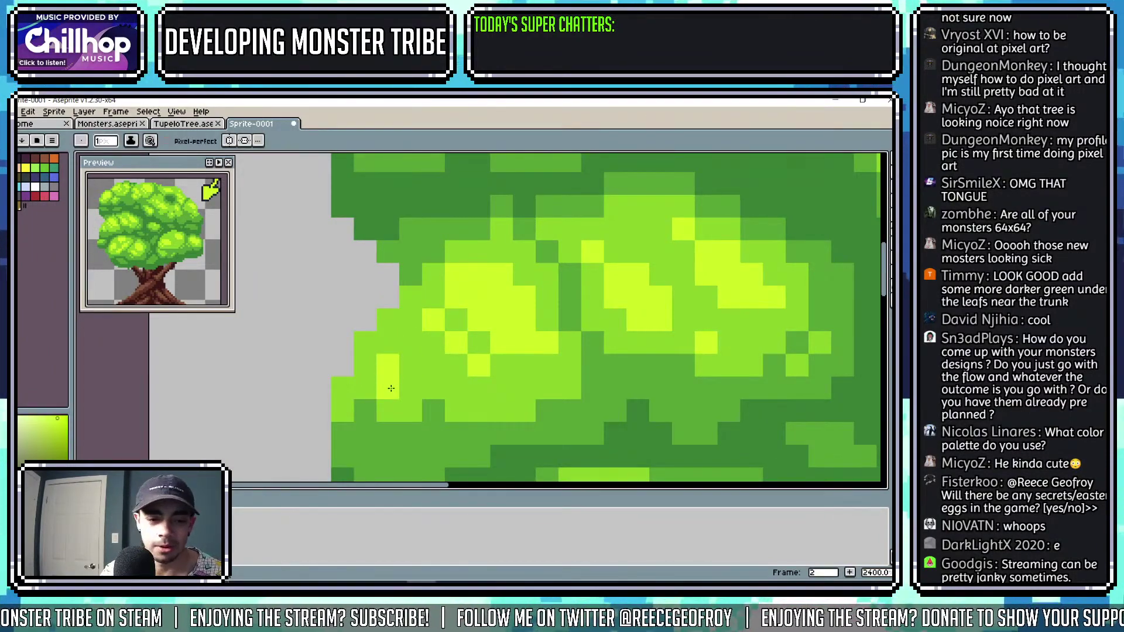
pyautogui.keyDown('alt'); pyautogui.click(398, 350); pyautogui.keyUp('alt')
pyautogui.click(387, 365)
pyautogui.keyDown('alt'); pyautogui.click(387, 382); pyautogui.keyUp('alt')
pyautogui.click(366, 366)
pyautogui.click(344, 388)
pyautogui.scroll(-2, 386, 354)
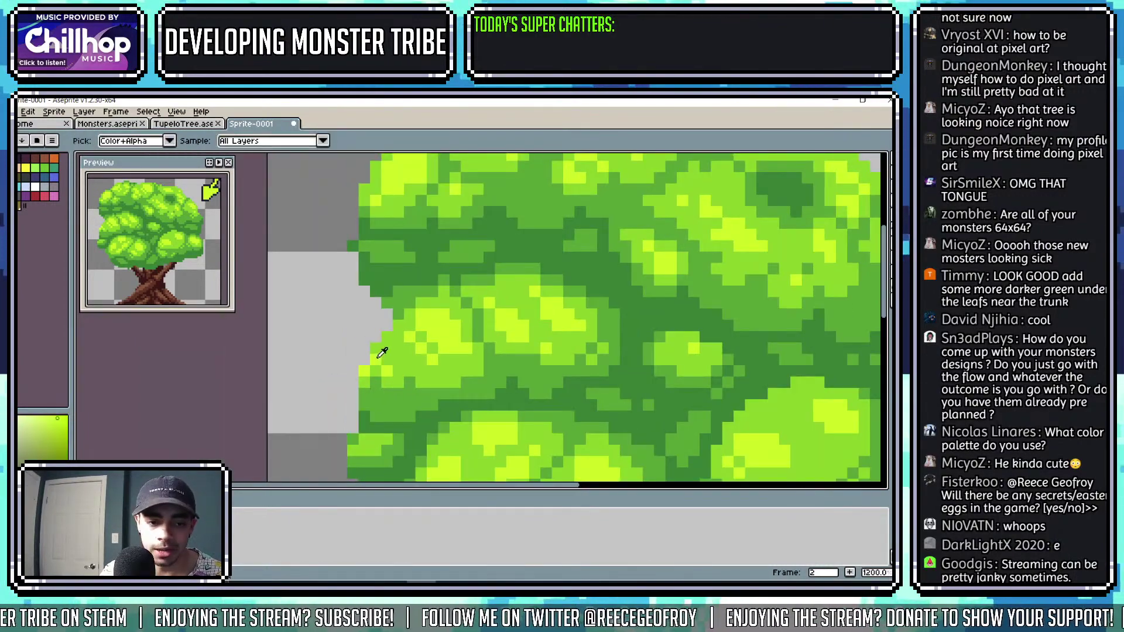
# Examine the middle-left lobe's highlights up close and against the shading of the whole tree.
pyautogui.scroll(-3, 378, 354)
pyautogui.scroll(5, 365, 361)
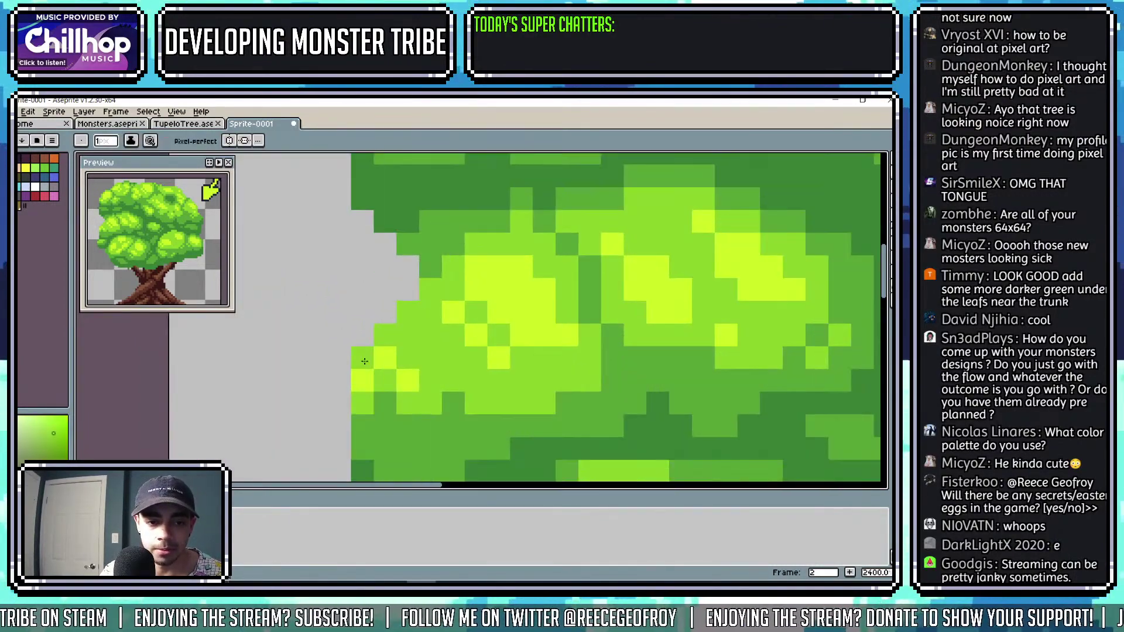
pyautogui.scroll(-3, 364, 361)
pyautogui.scroll(-3, 405, 361)
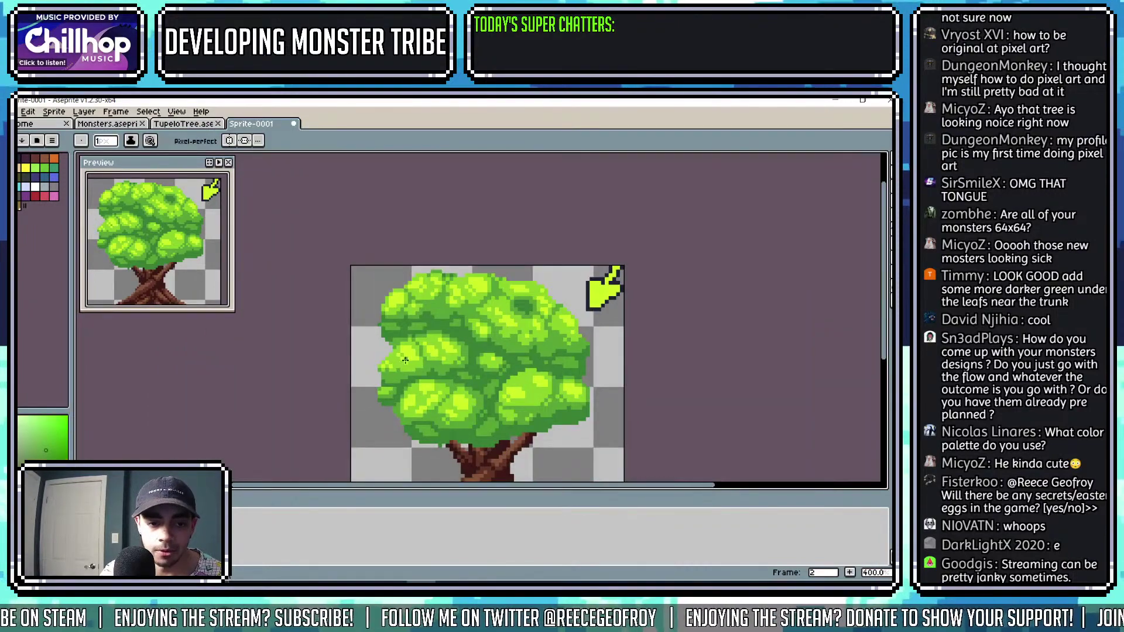
pyautogui.scroll(2, 405, 360)
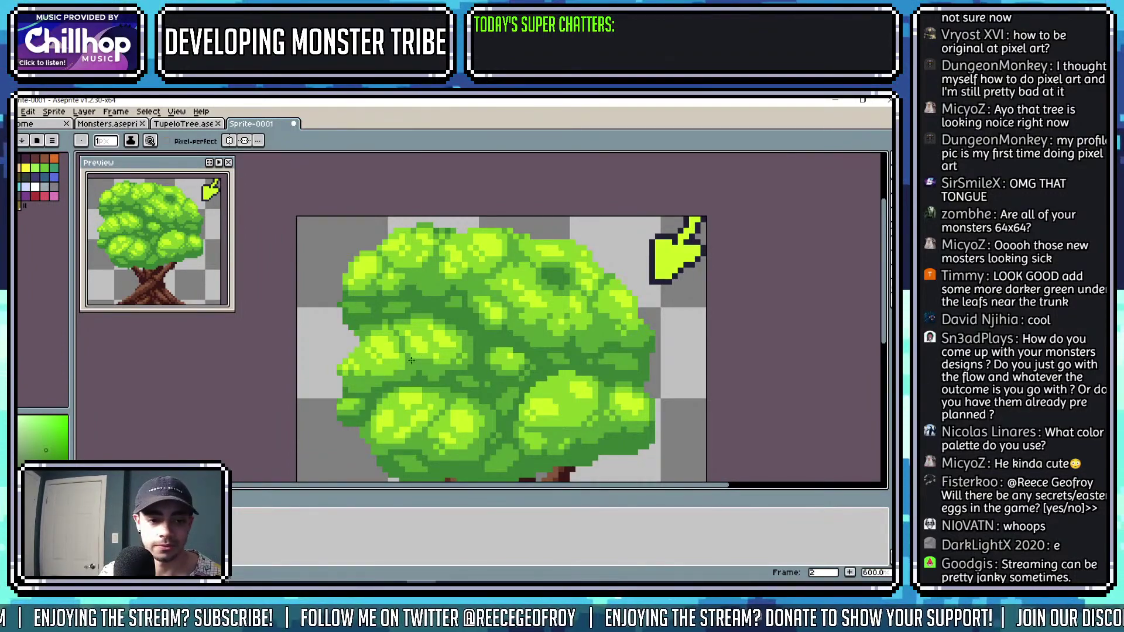
pyautogui.scroll(-2, 412, 361)
pyautogui.hscroll(1, 505, 316)
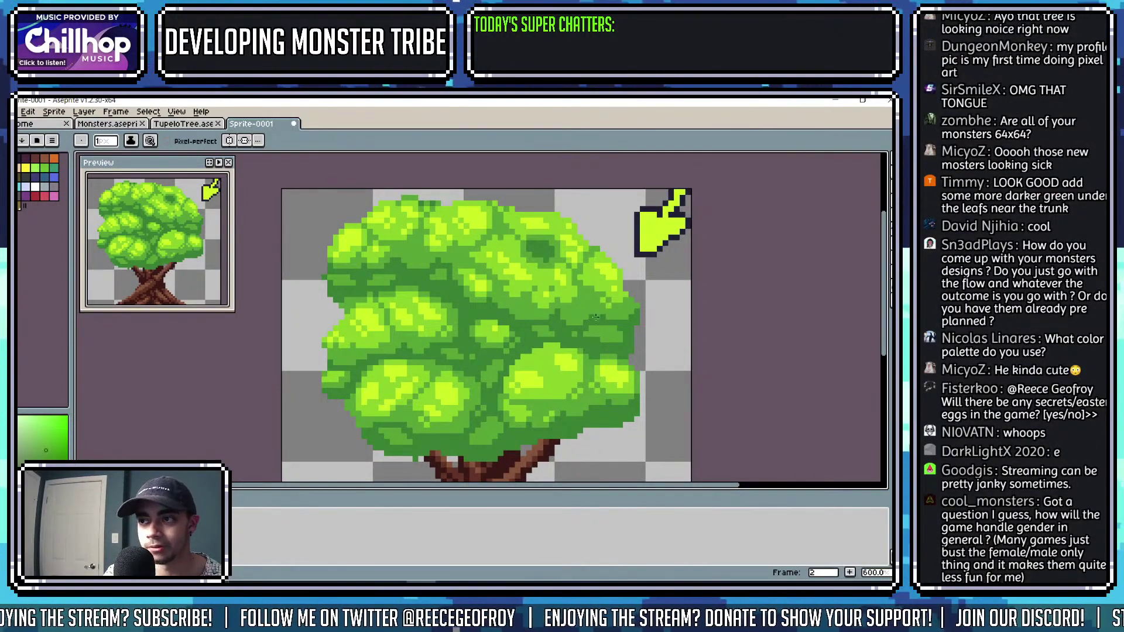
pyautogui.scroll(4, 442, 321)
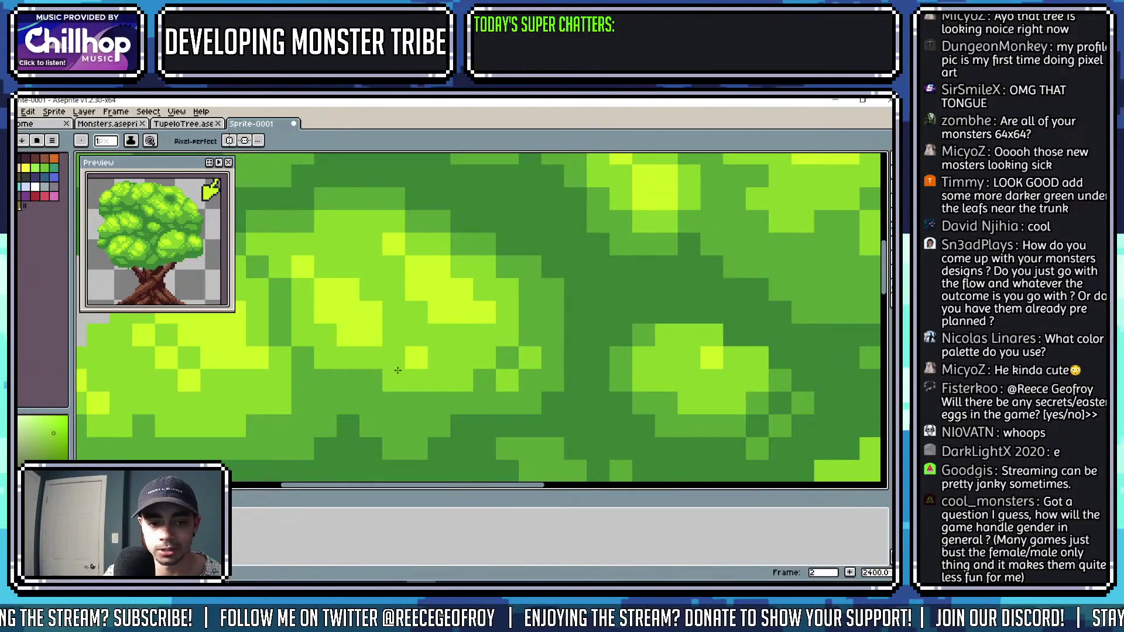
pyautogui.scroll(2, 446, 352)
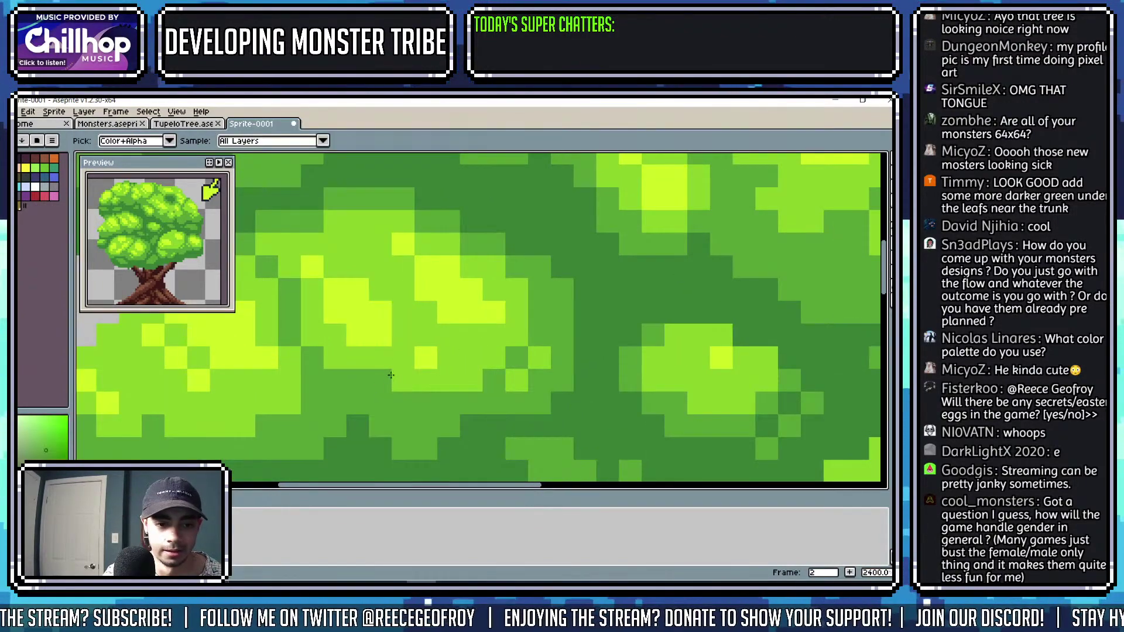
pyautogui.scroll(-6, 450, 339)
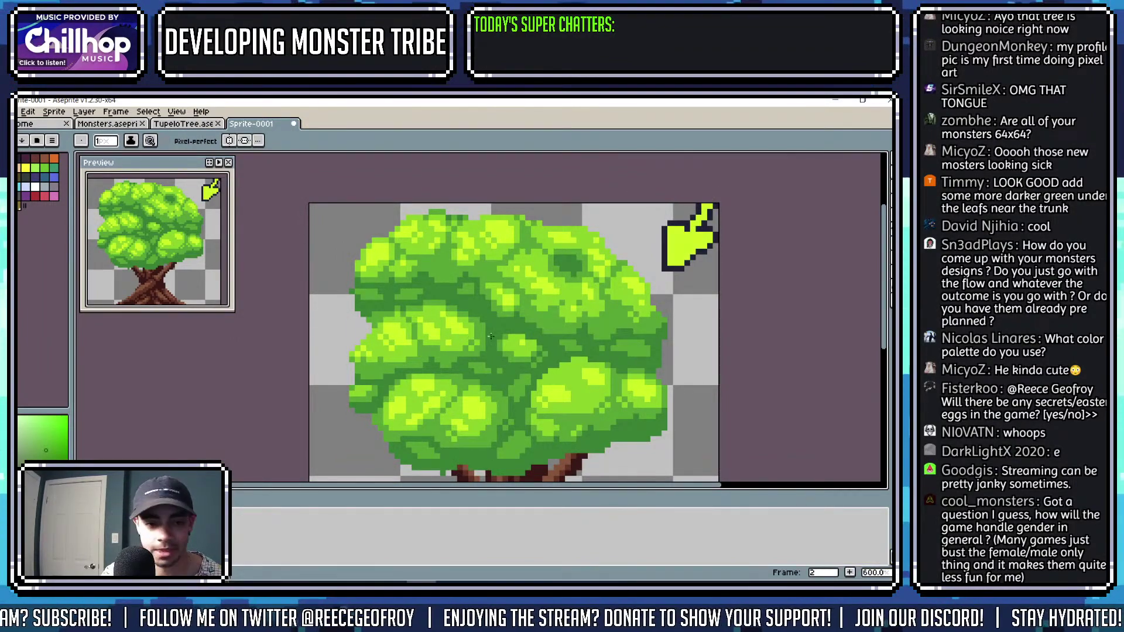
# Paint a small light-green leaf clump in the mid-green area beneath the upper-left lobes.
pyautogui.moveTo(471, 337); pyautogui.dragTo(420, 310)
pyautogui.scroll(3, 452, 249)
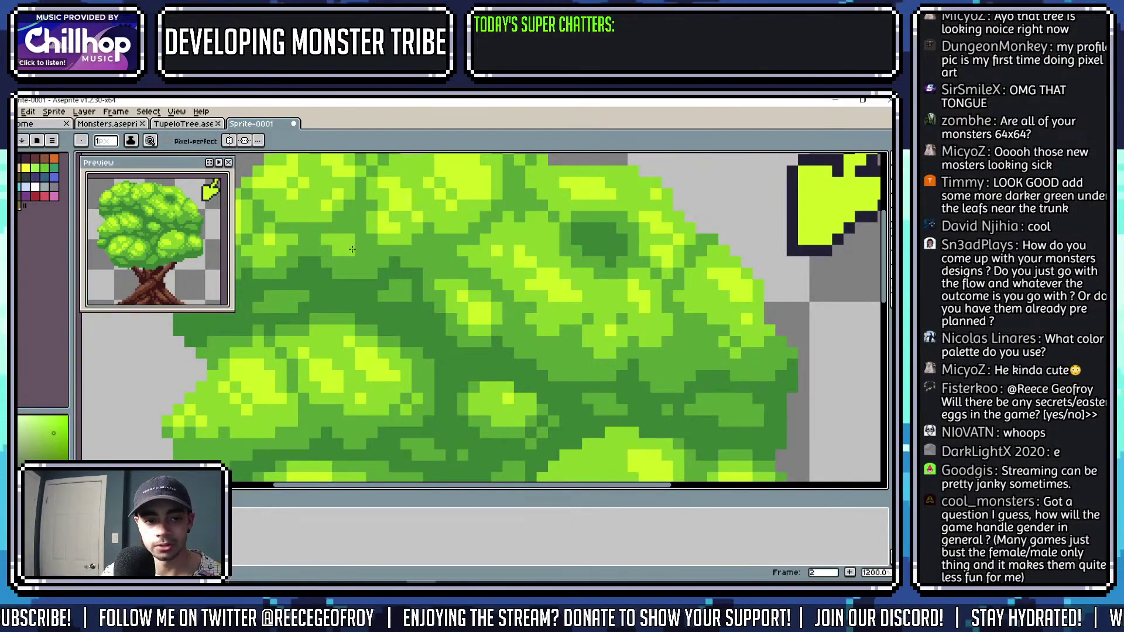
pyautogui.scroll(-3, 352, 249)
pyautogui.scroll(3, 422, 245)
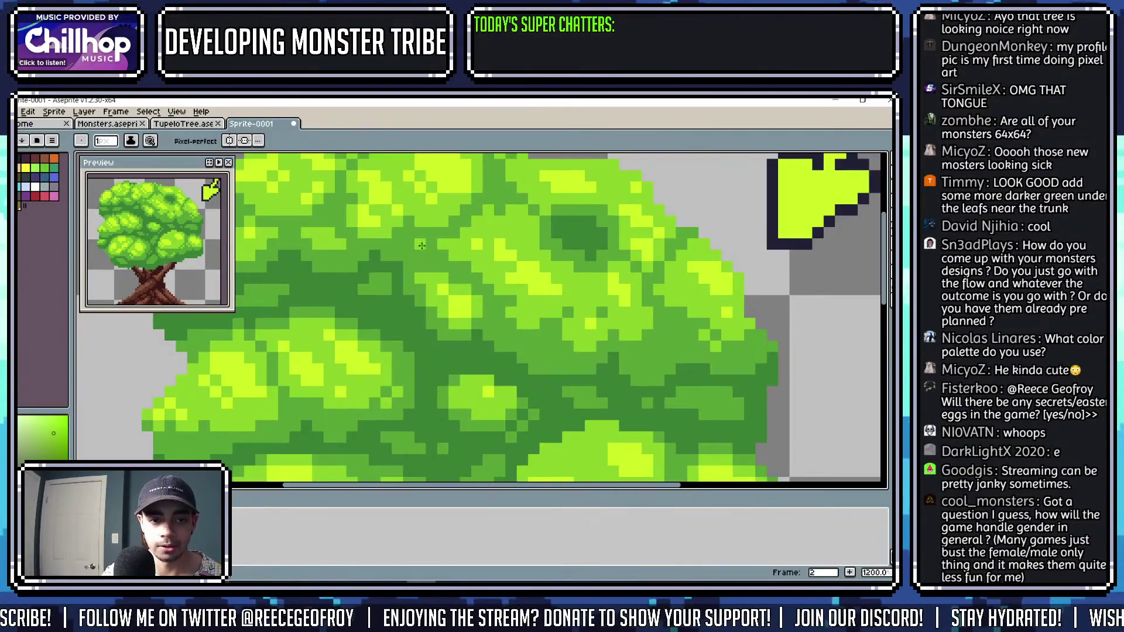
# Extend the yellow-green highlights on the large lower-right lobe with loose pixels around its upper and lower patches.
pyautogui.scroll(-4, 421, 245)
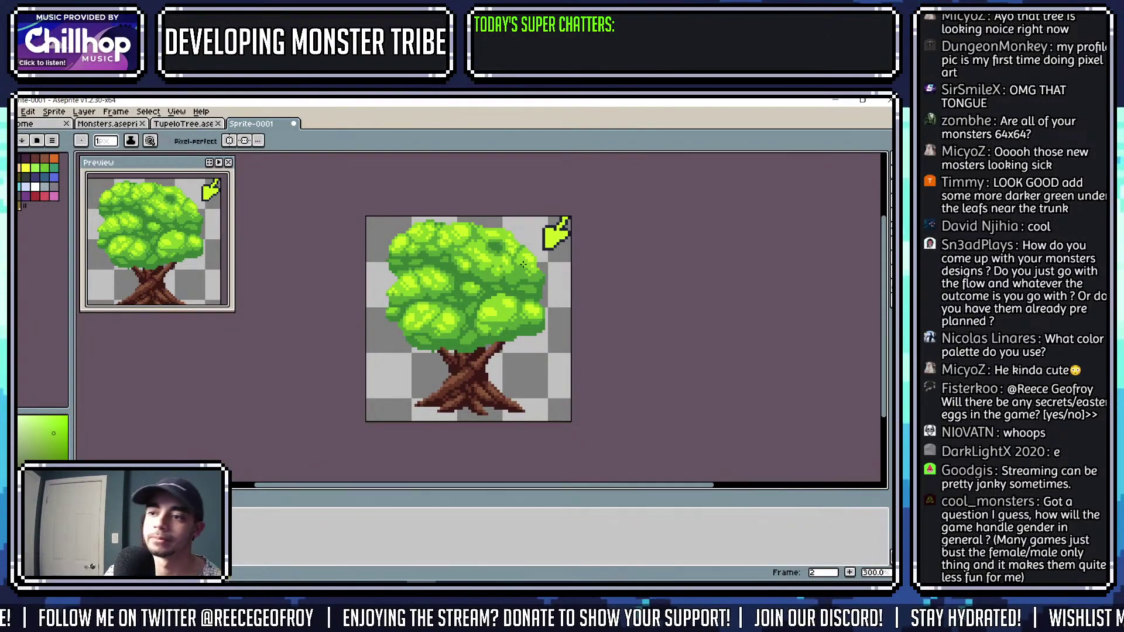
pyautogui.scroll(4, 508, 310)
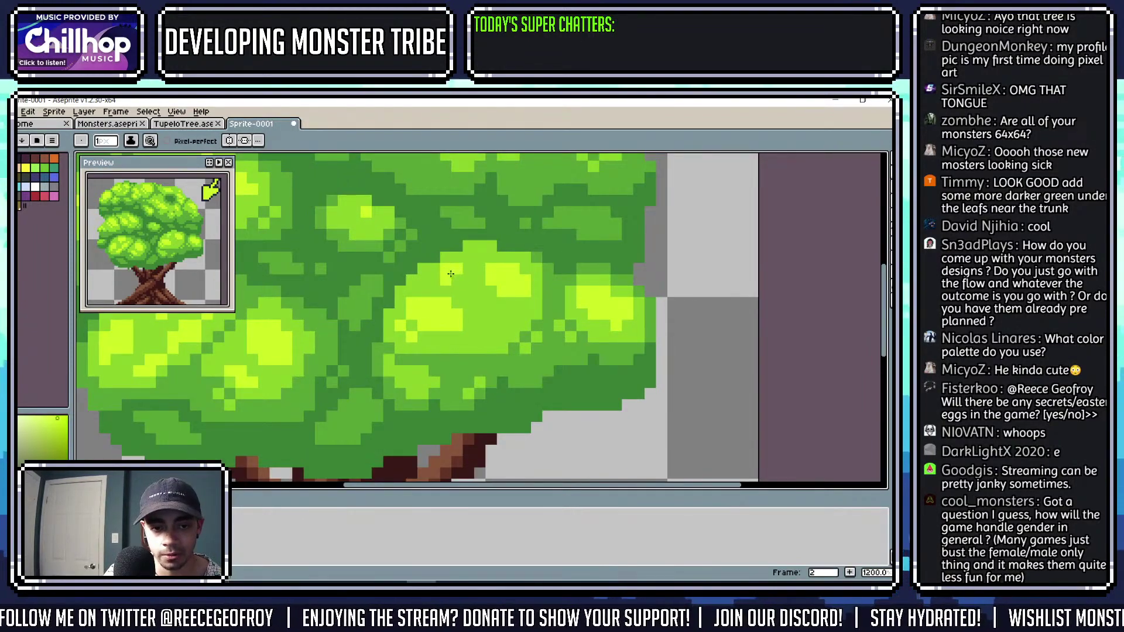
pyautogui.scroll(-3, 437, 277)
pyautogui.scroll(1, 466, 273)
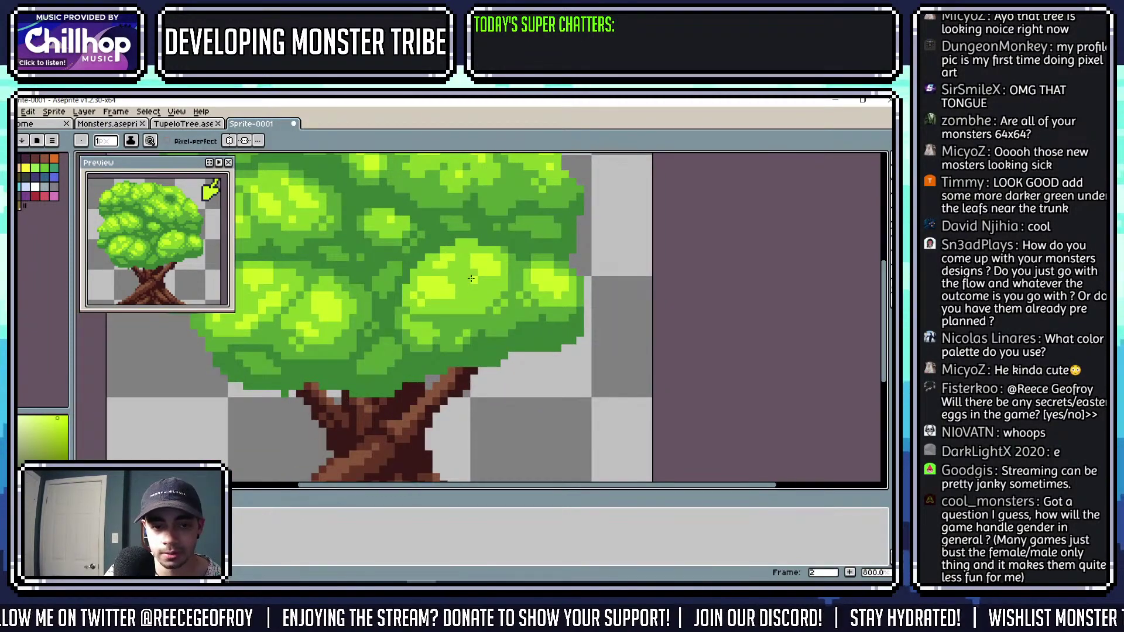
pyautogui.scroll(-3, 466, 273)
pyautogui.scroll(5, 471, 280)
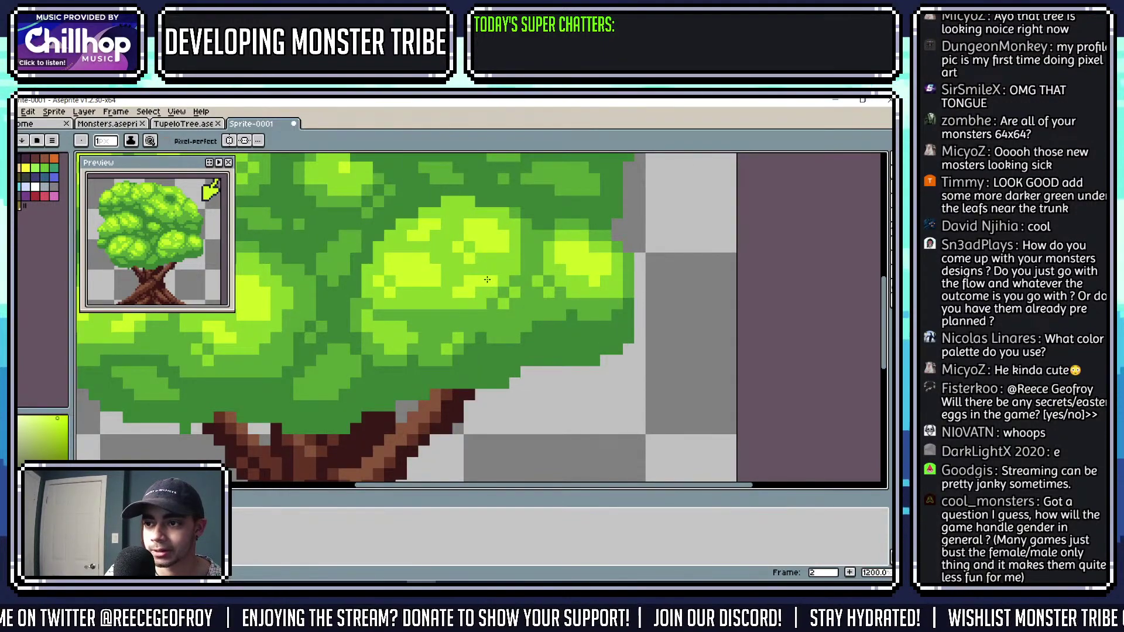
pyautogui.scroll(-2, 477, 287)
pyautogui.scroll(2, 477, 287)
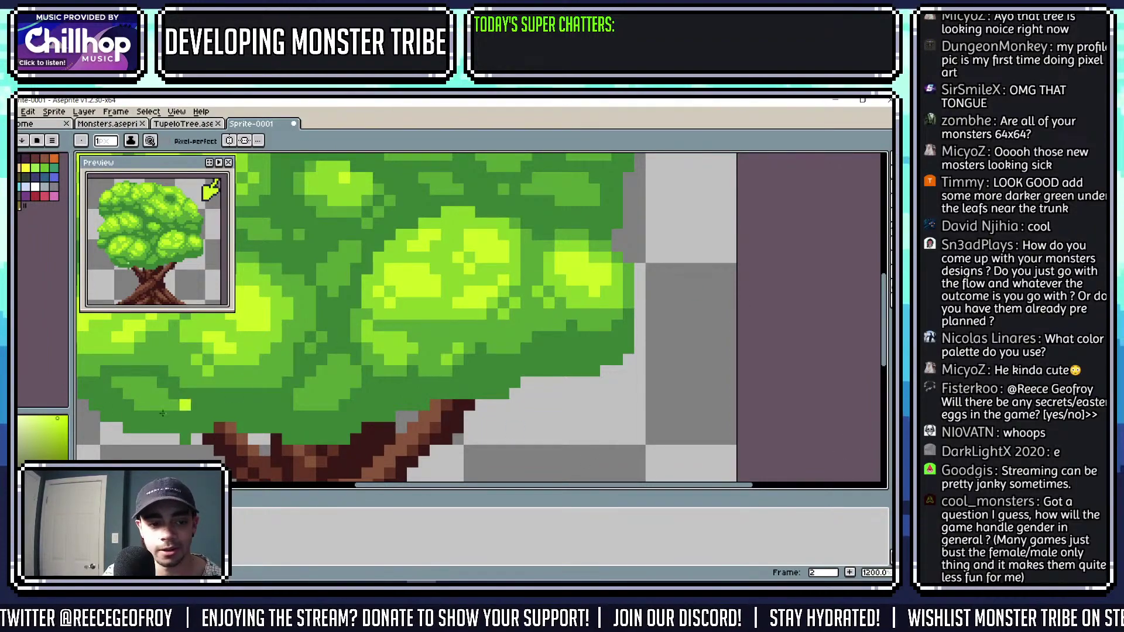
# Switch to the browser and look through the Hyundai Elantra 2022 image results, previewing the dark rear-view photo from Driving.ca.
pyautogui.click(249, 589)
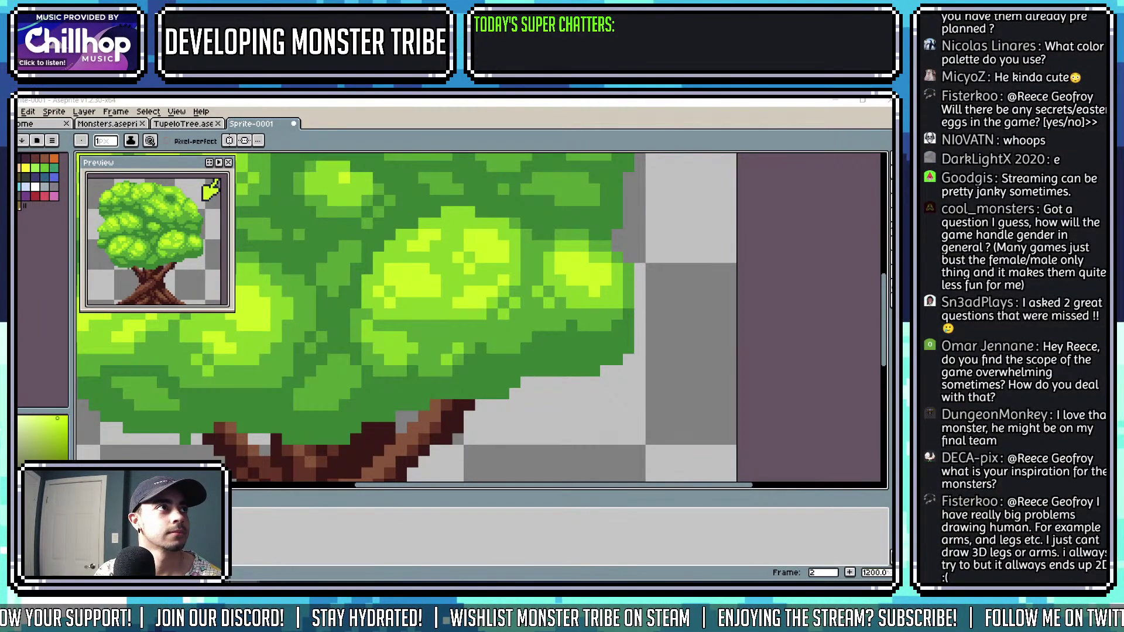
pyautogui.hotkey('alt', 'Tab')
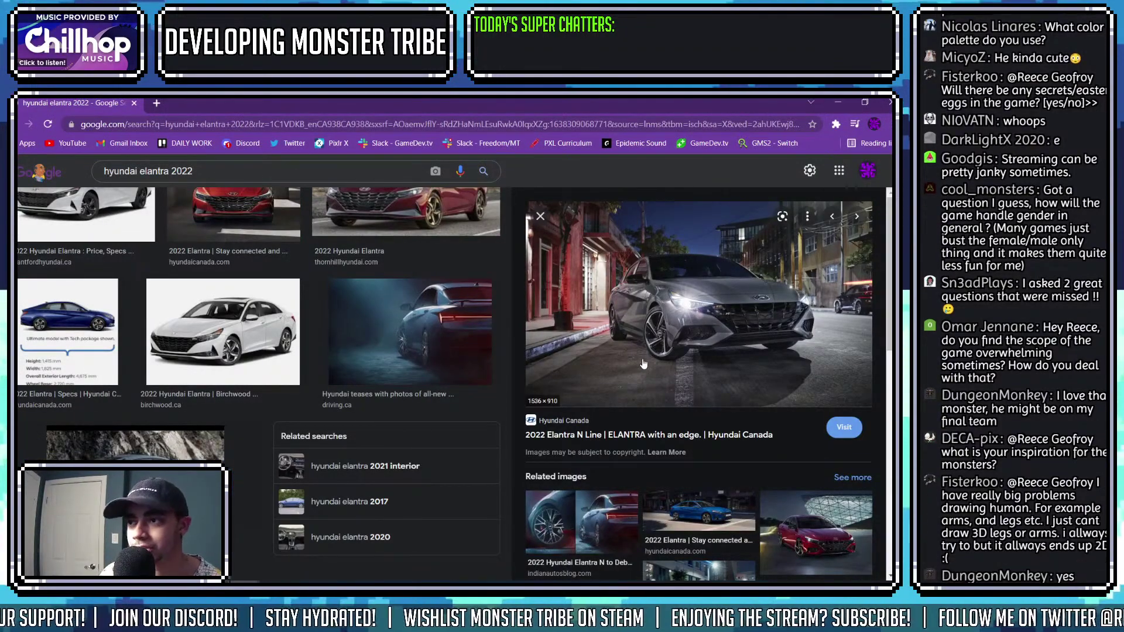
pyautogui.click(476, 324)
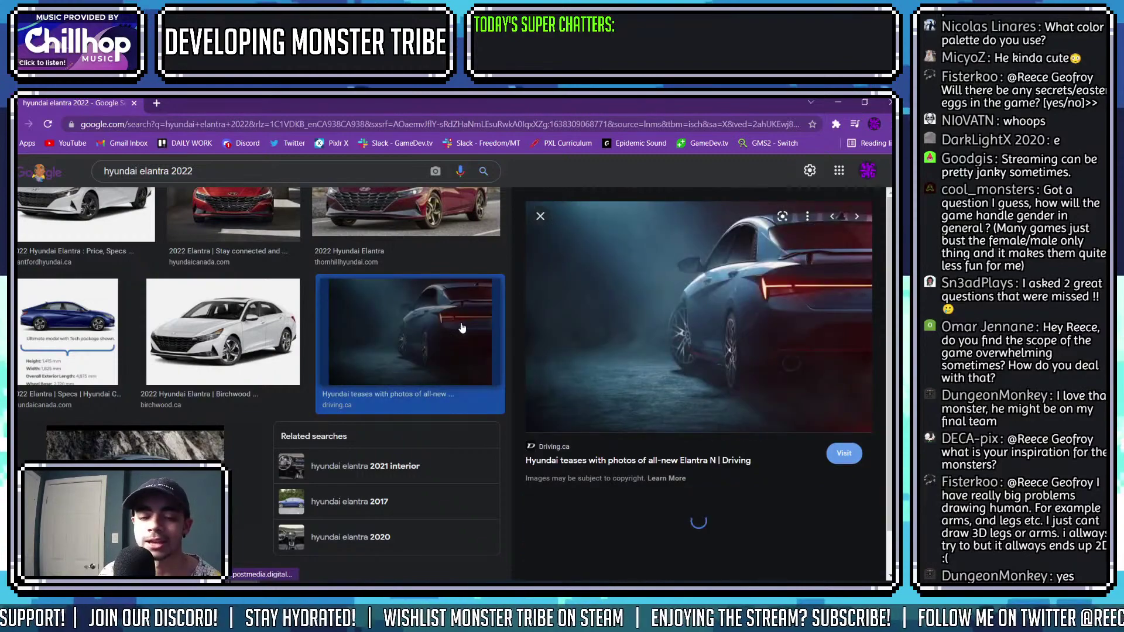
pyautogui.scroll(-1, 392, 333)
pyautogui.scroll(-3, 393, 333)
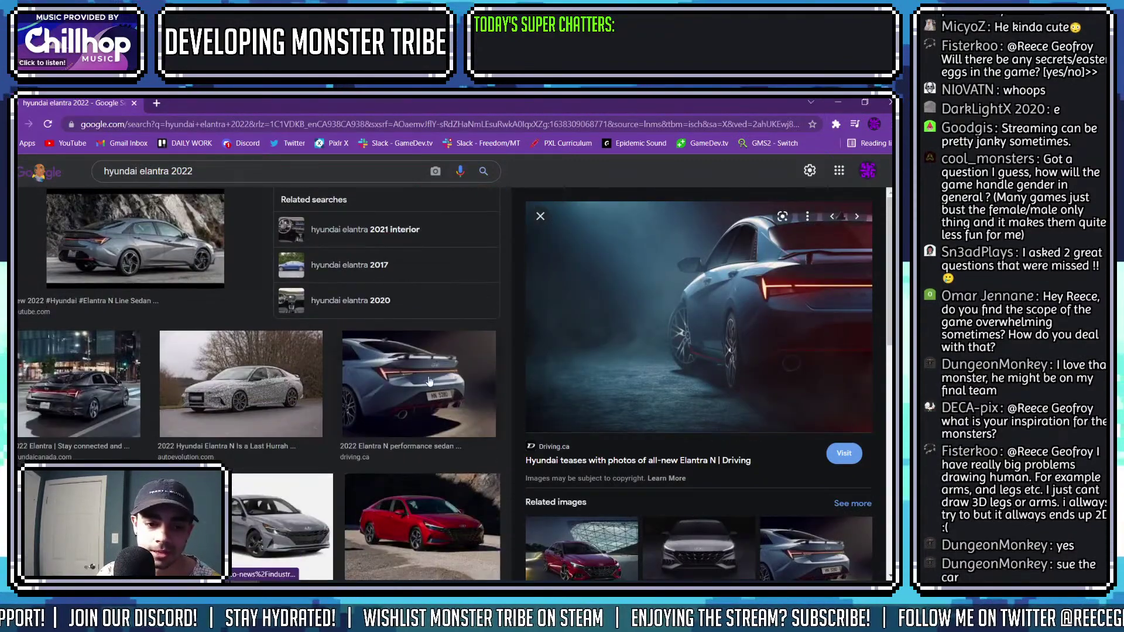
pyautogui.scroll(-3, 306, 371)
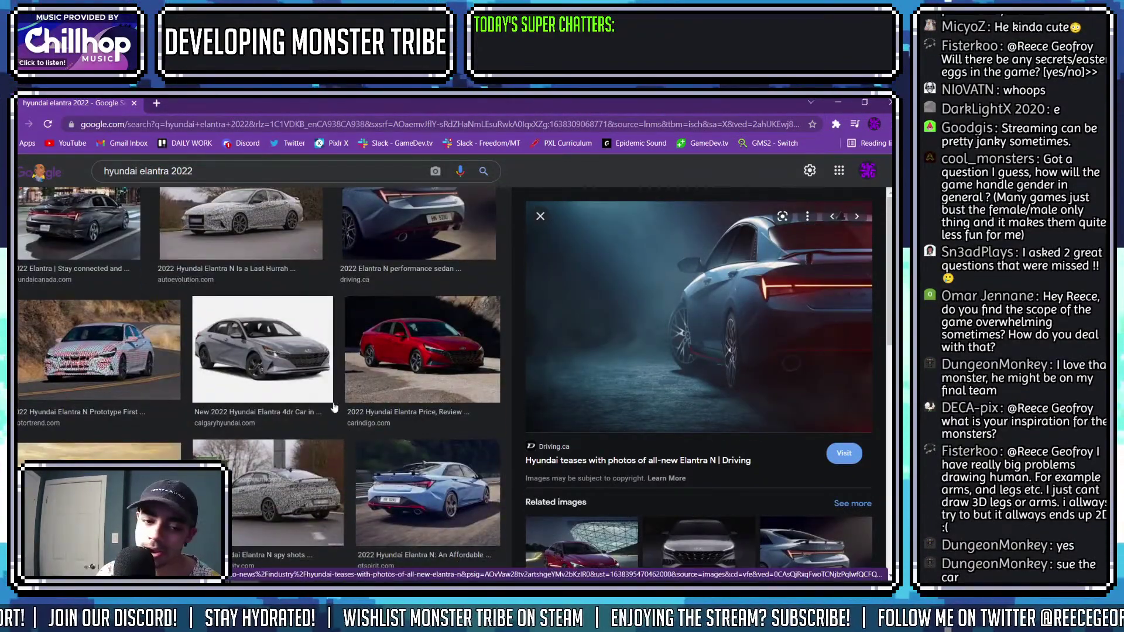
pyautogui.scroll(-2, 339, 389)
pyautogui.scroll(-1, 352, 406)
# Preview the Broadway Hyundai front-view photo, then browse further to the Hyundai Canada photo of the grey Elantra N Line's rear.
pyautogui.click(171, 451)
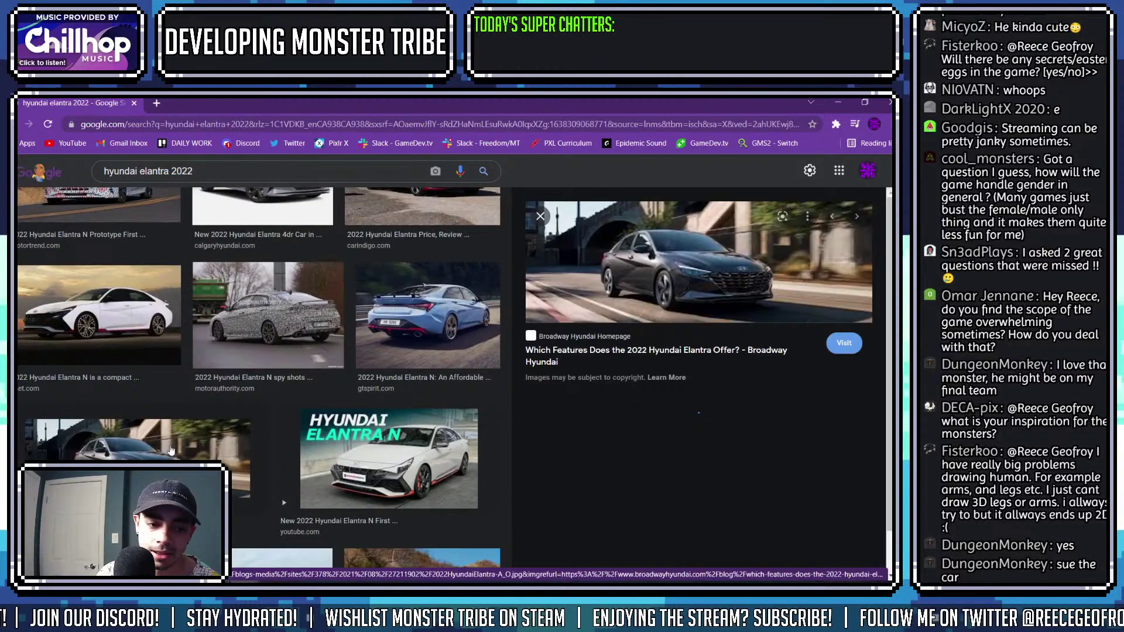
pyautogui.scroll(-5, 425, 348)
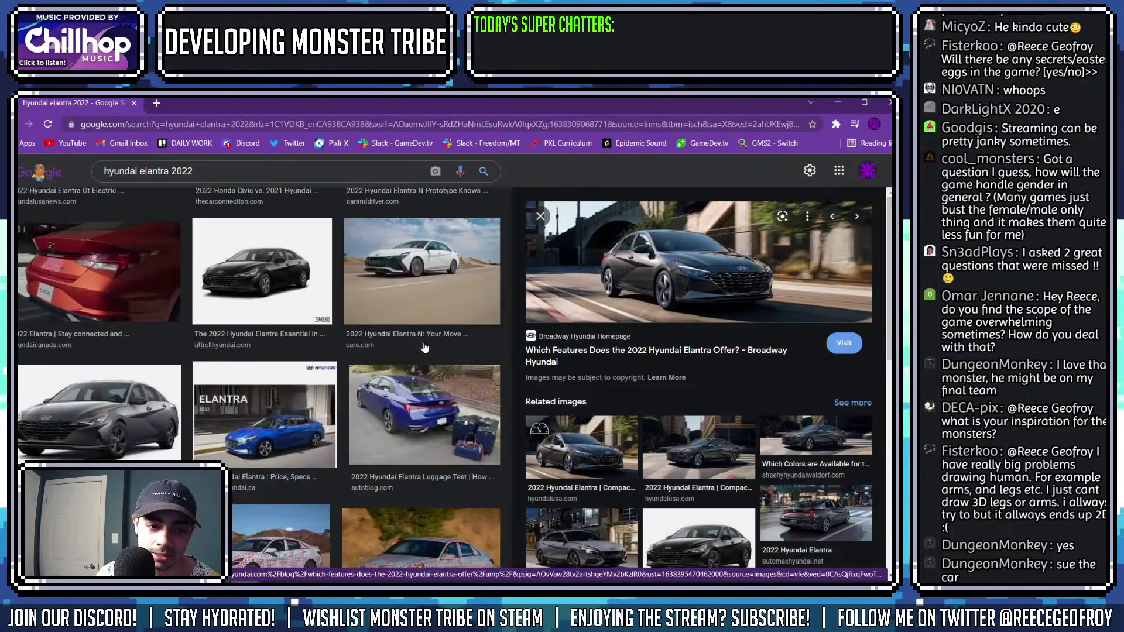
pyautogui.scroll(-4, 87, 391)
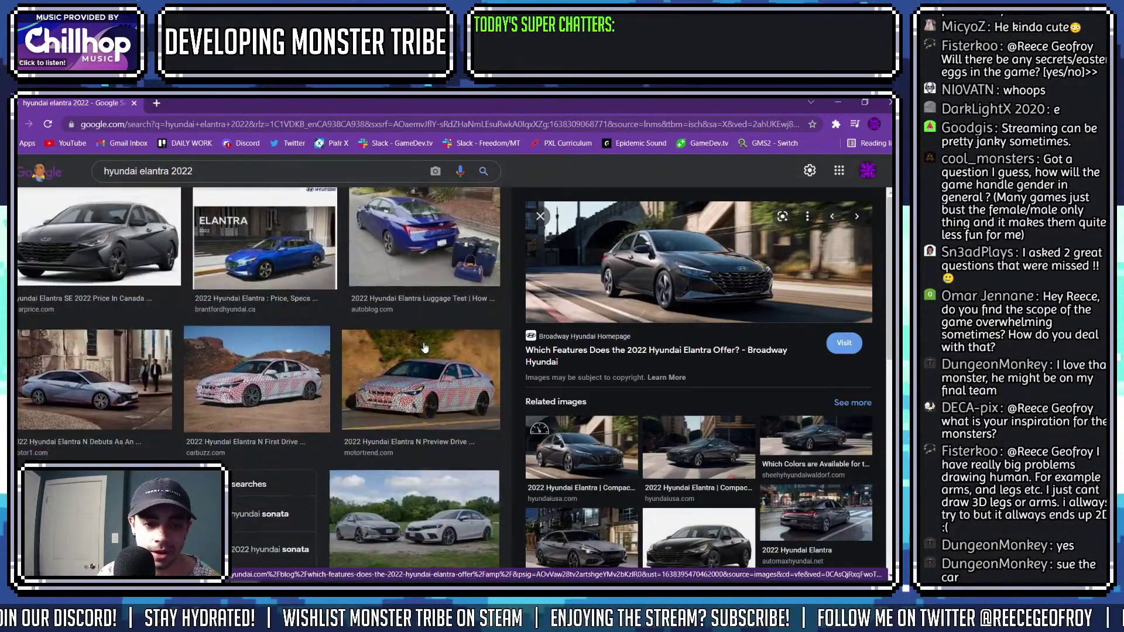
pyautogui.scroll(-4, 88, 392)
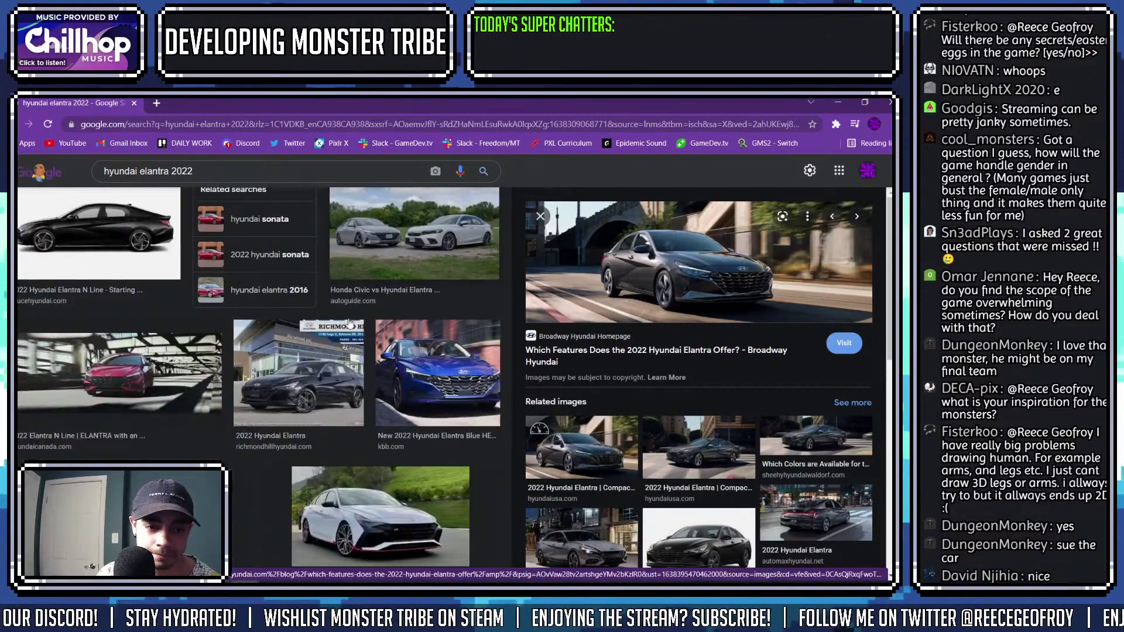
pyautogui.scroll(-6, 349, 324)
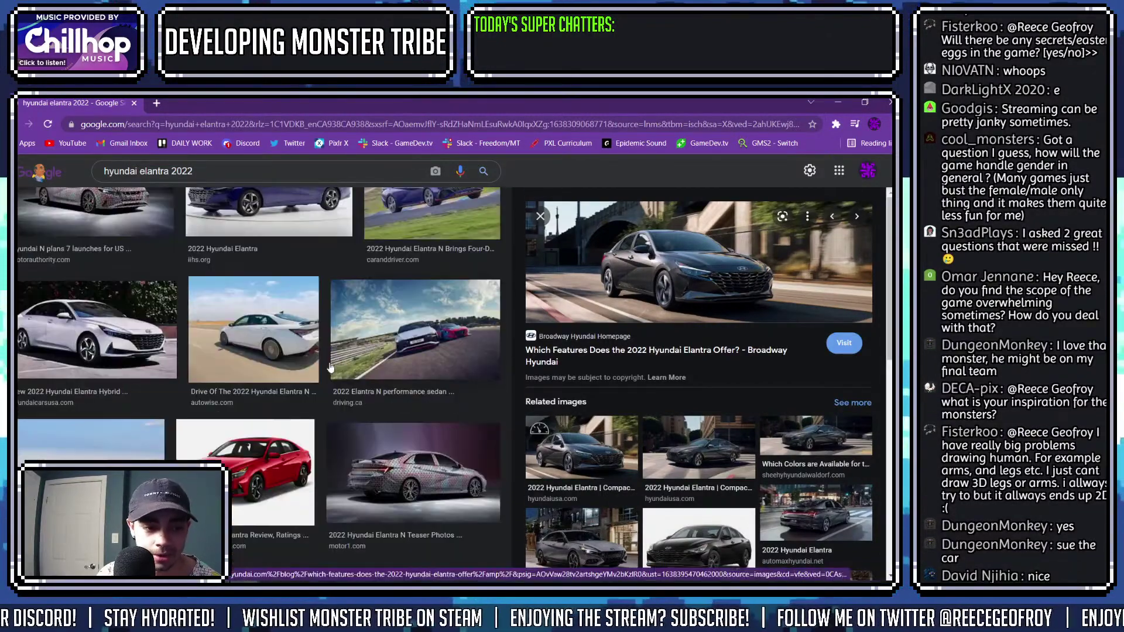
pyautogui.scroll(5, 255, 334)
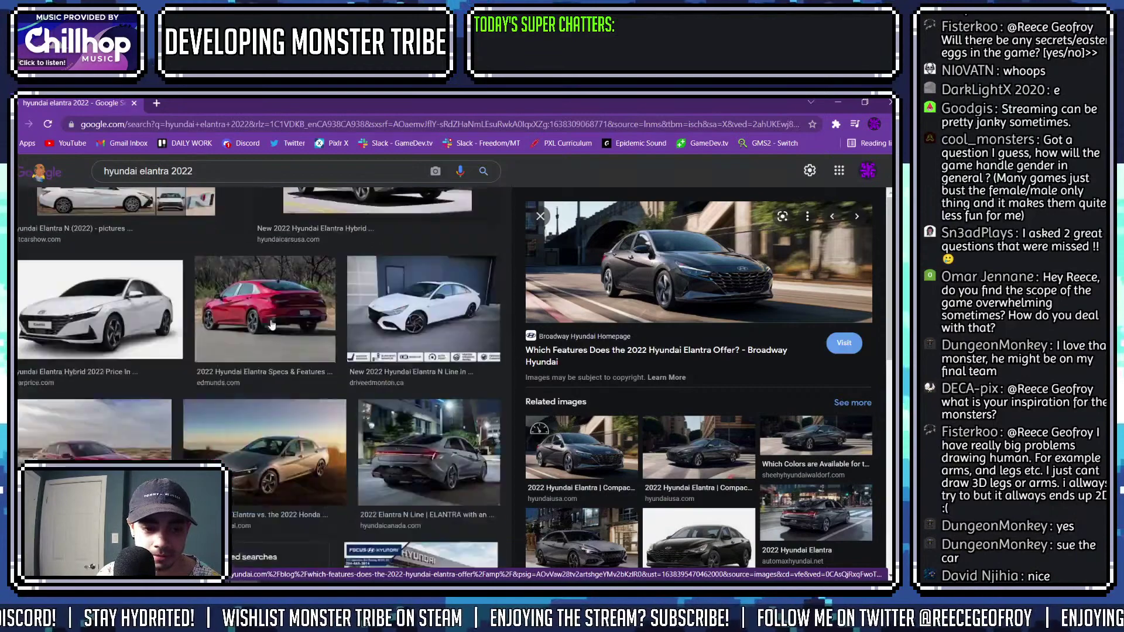
pyautogui.click(444, 402)
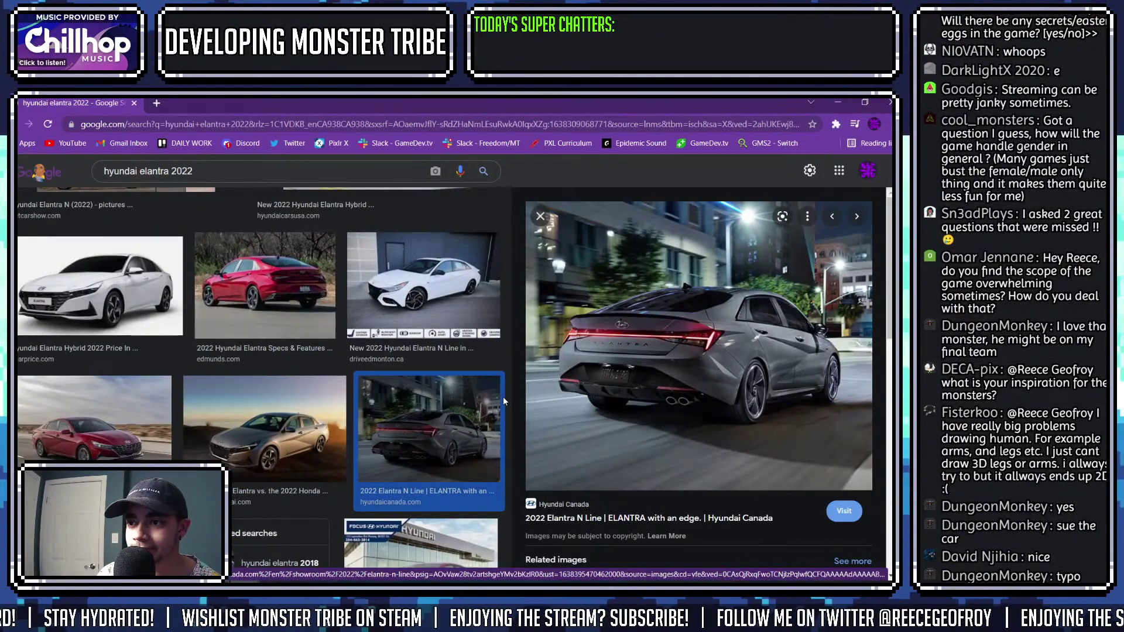
# Switch back to Aseprite and sample the light green from the small lobe at the foliage's lower right.
pyautogui.hotkey('alt', 'Tab')
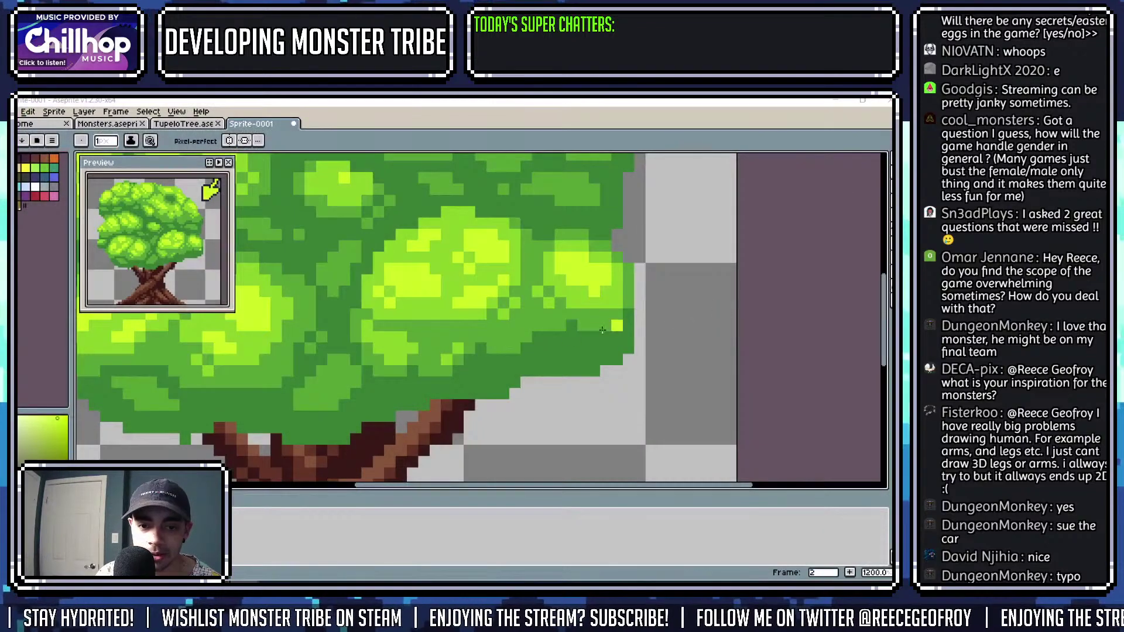
pyautogui.scroll(-2, 602, 330)
pyautogui.scroll(2, 650, 281)
pyautogui.press('i')
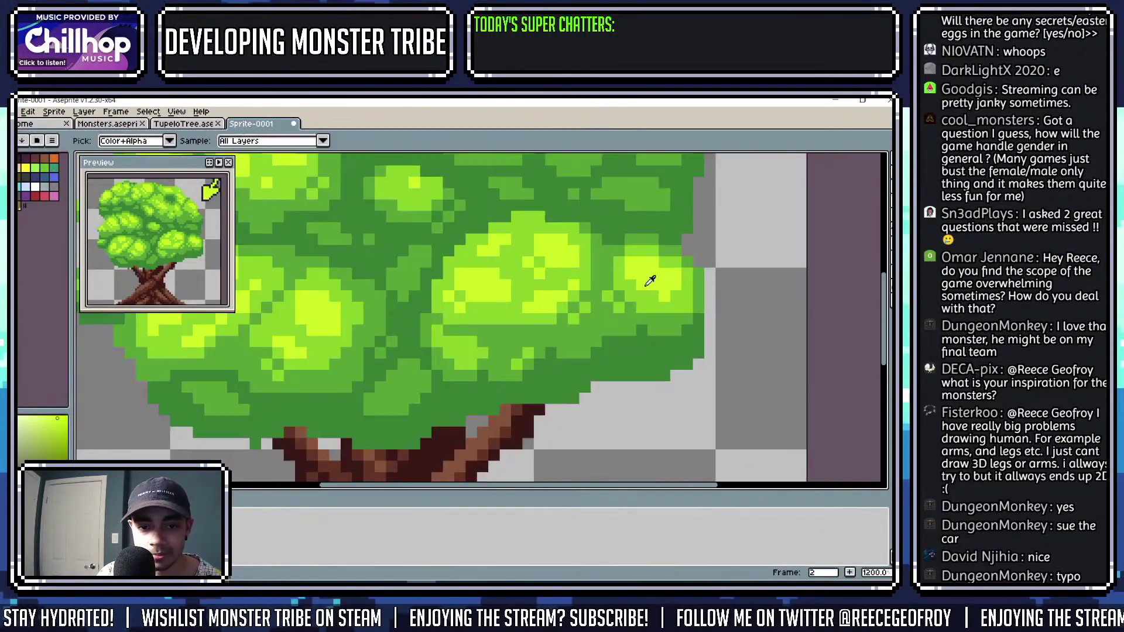
pyautogui.click(652, 294)
pyautogui.press('b')
pyautogui.scroll(-3, 650, 286)
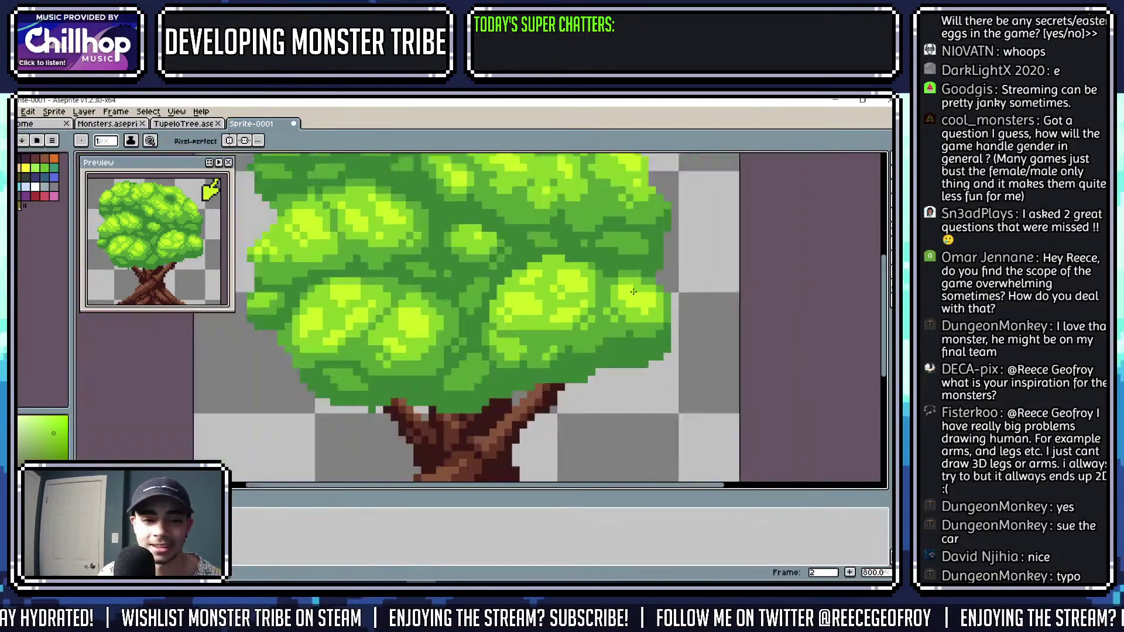
pyautogui.scroll(1, 671, 258)
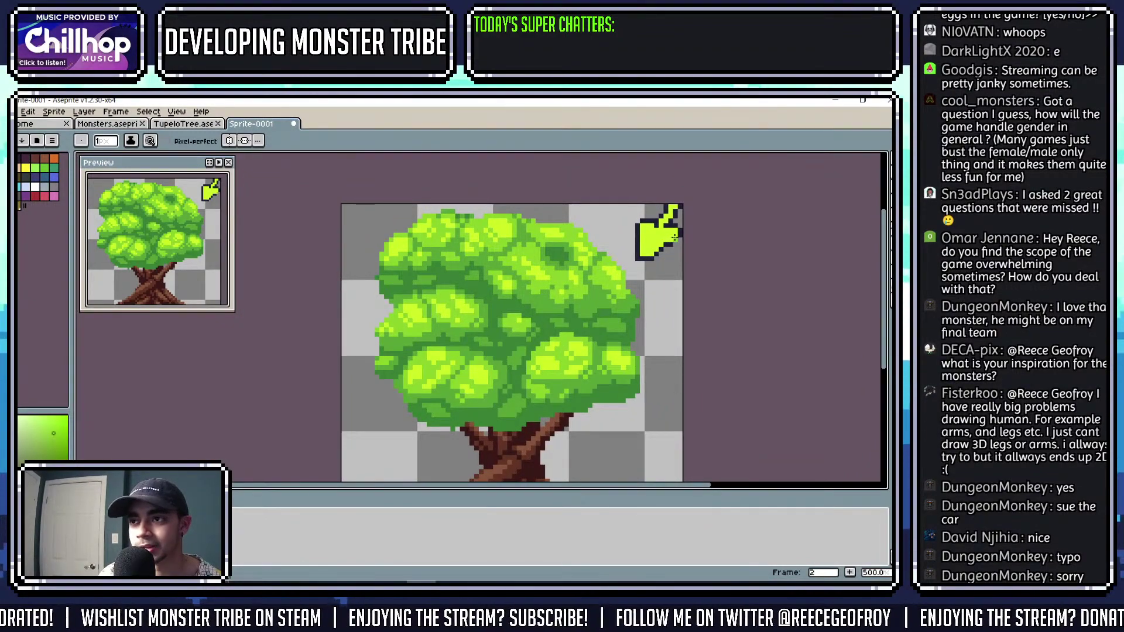
# Sample the foliage greens and touch up loose shadow pixels beside the small bright clump in the upper middle of the canopy.
pyautogui.scroll(4, 577, 243)
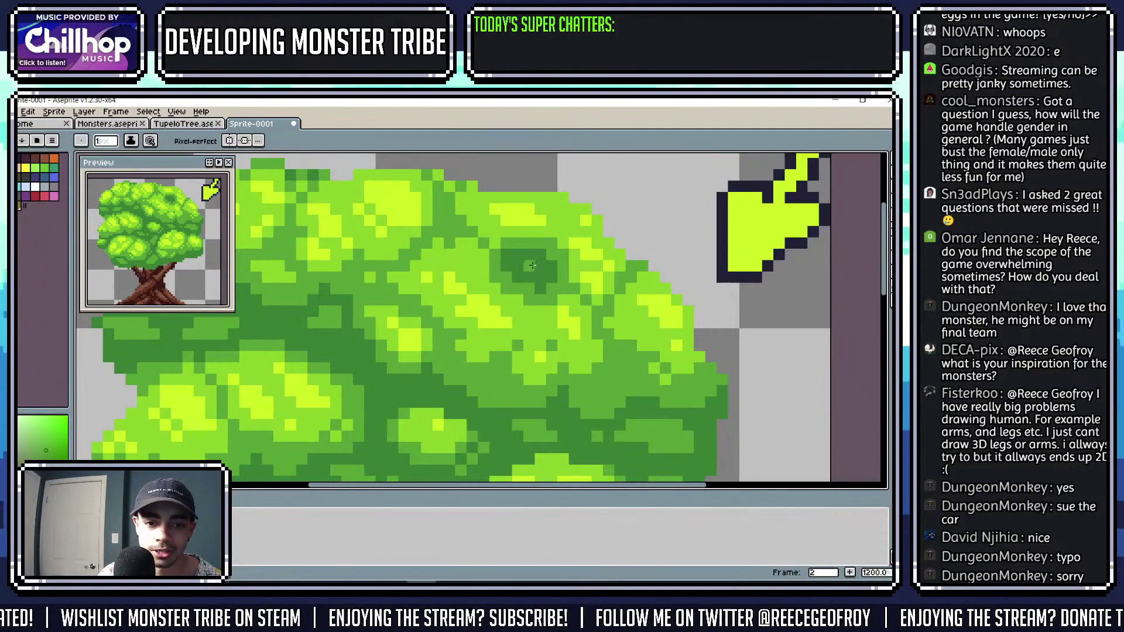
pyautogui.scroll(-3, 537, 264)
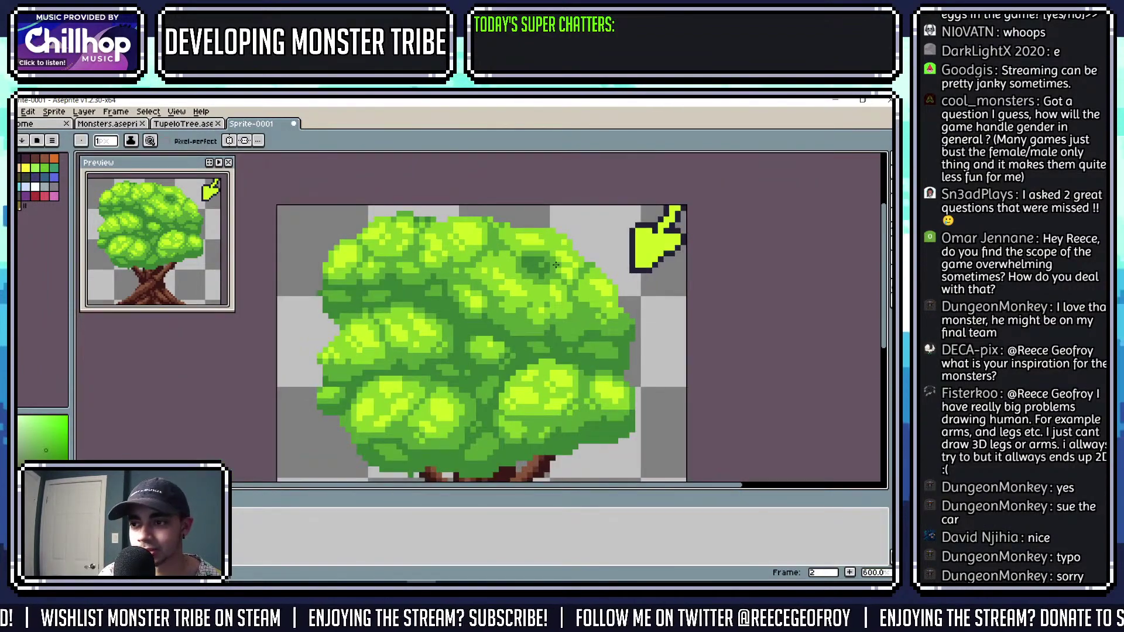
pyautogui.scroll(2, 551, 267)
pyautogui.scroll(-5, 600, 265)
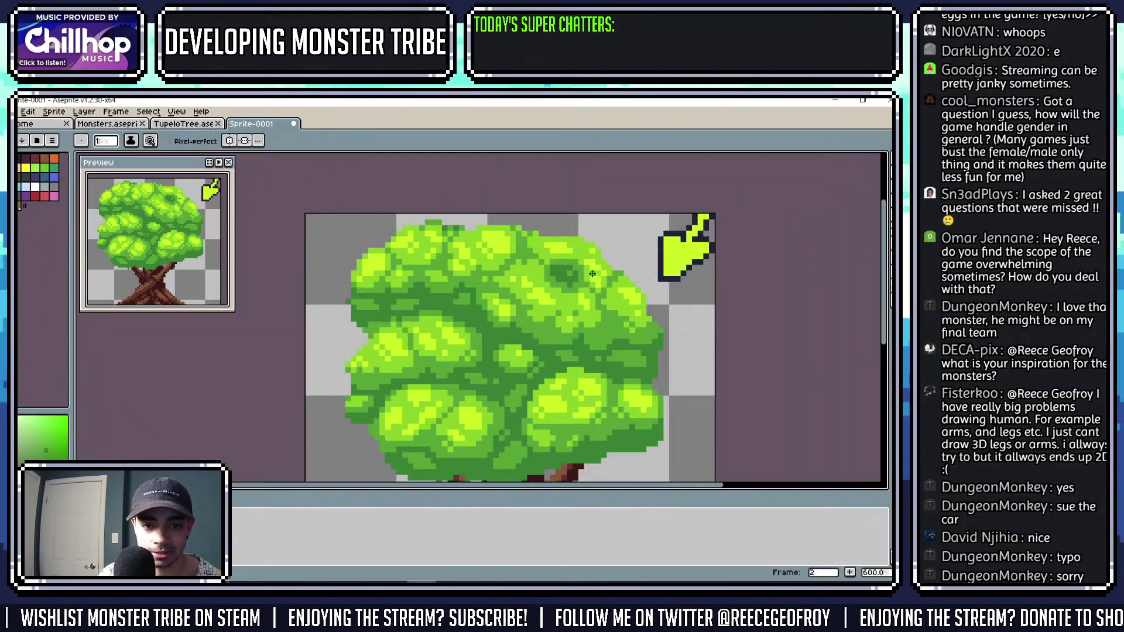
pyautogui.scroll(4, 559, 270)
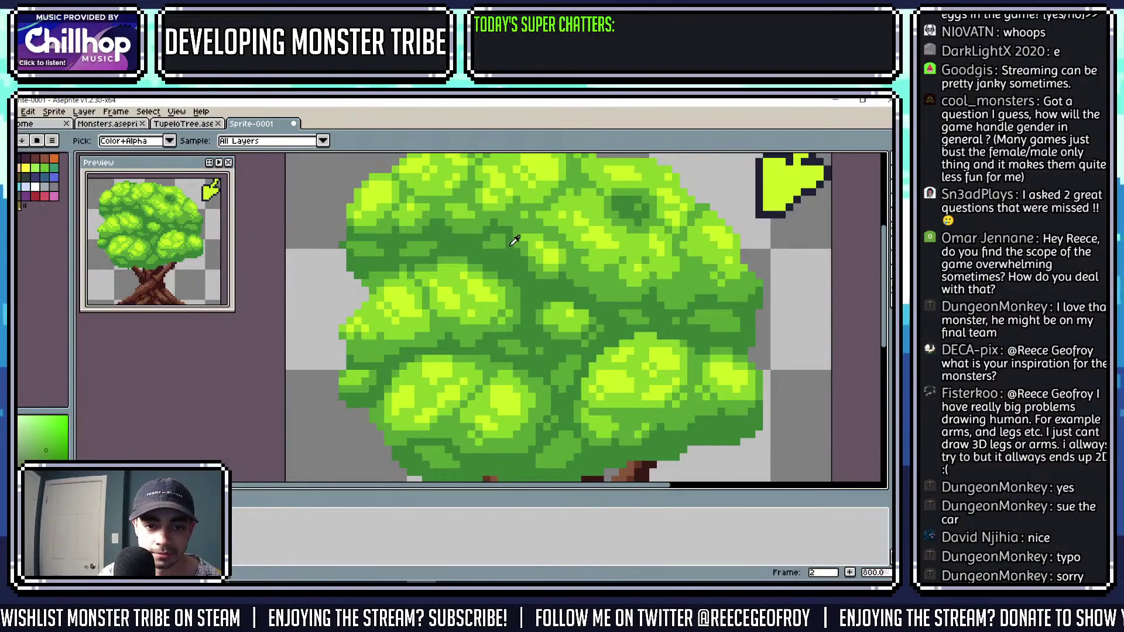
pyautogui.scroll(3, 508, 261)
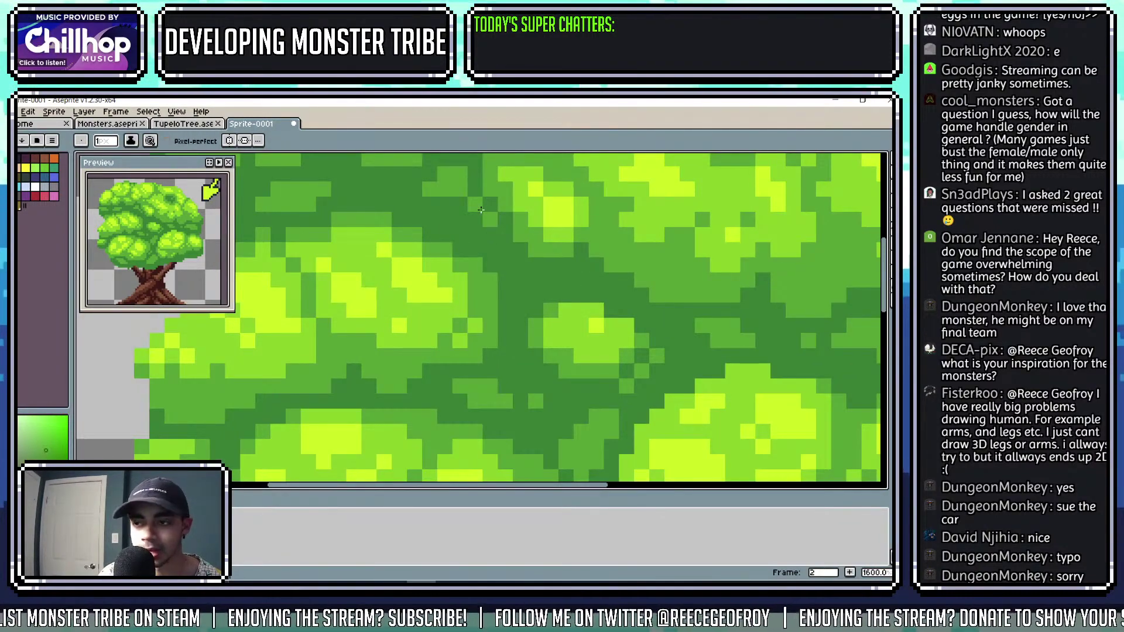
pyautogui.moveTo(546, 263); pyautogui.dragTo(533, 244)
pyautogui.click(494, 218)
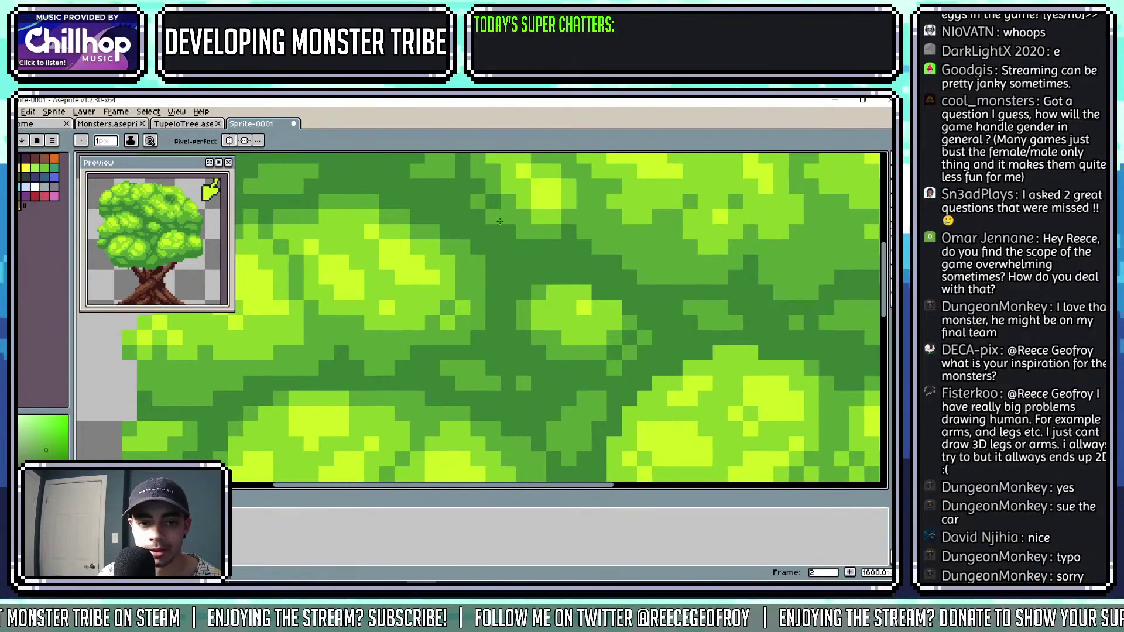
pyautogui.keyDown('alt'); pyautogui.click(495, 219); pyautogui.keyUp('alt')
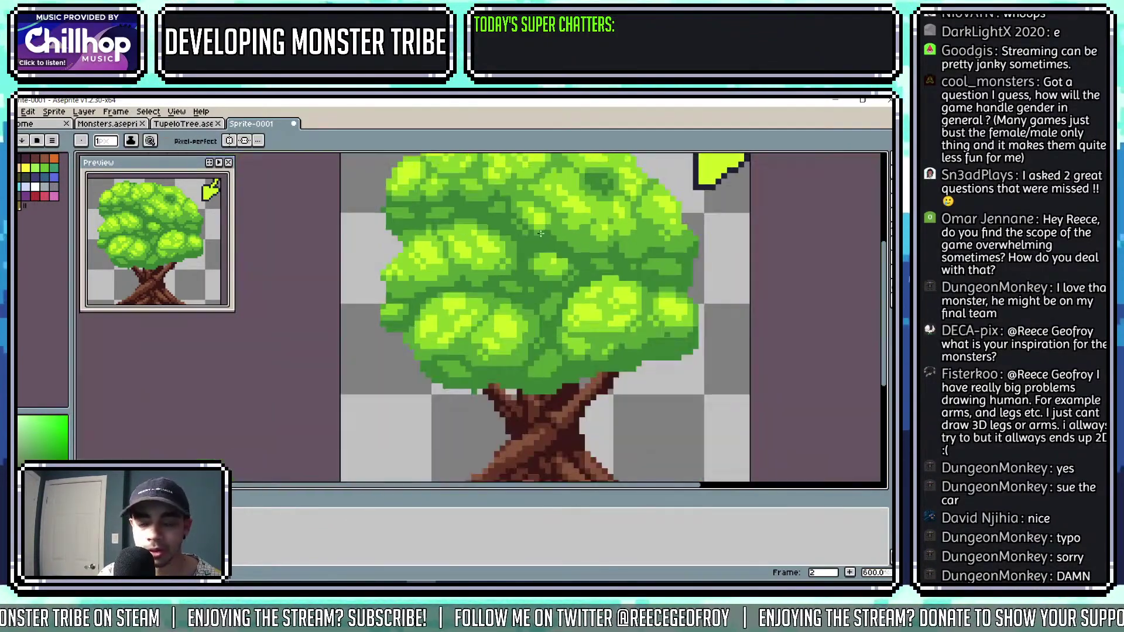
pyautogui.scroll(-4, 542, 235)
pyautogui.scroll(-1, 608, 253)
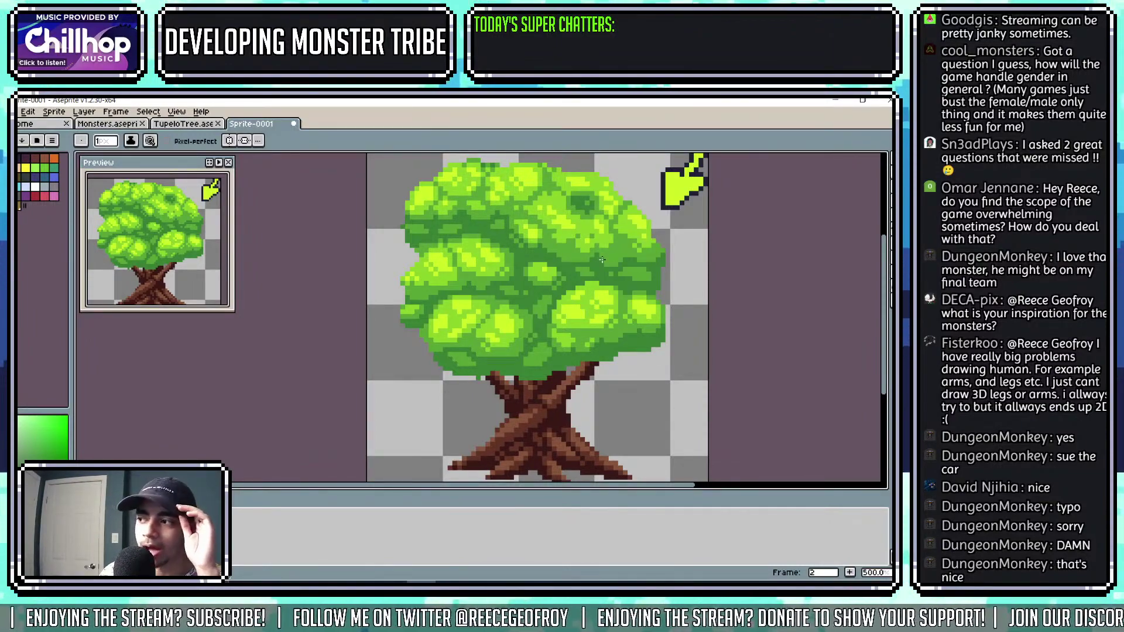
# Sample the yellow-green and add highlight pixels to the lower part of the large lower-right lobe and the patch beneath it.
pyautogui.scroll(4, 649, 252)
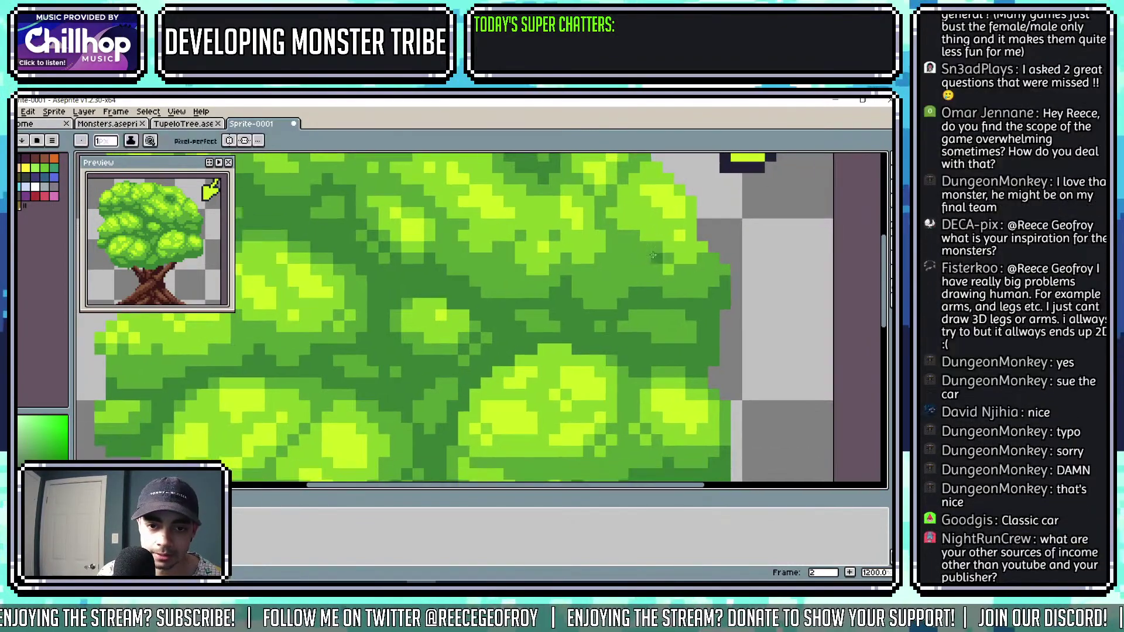
pyautogui.keyDown('alt'); pyautogui.click(653, 255); pyautogui.keyUp('alt')
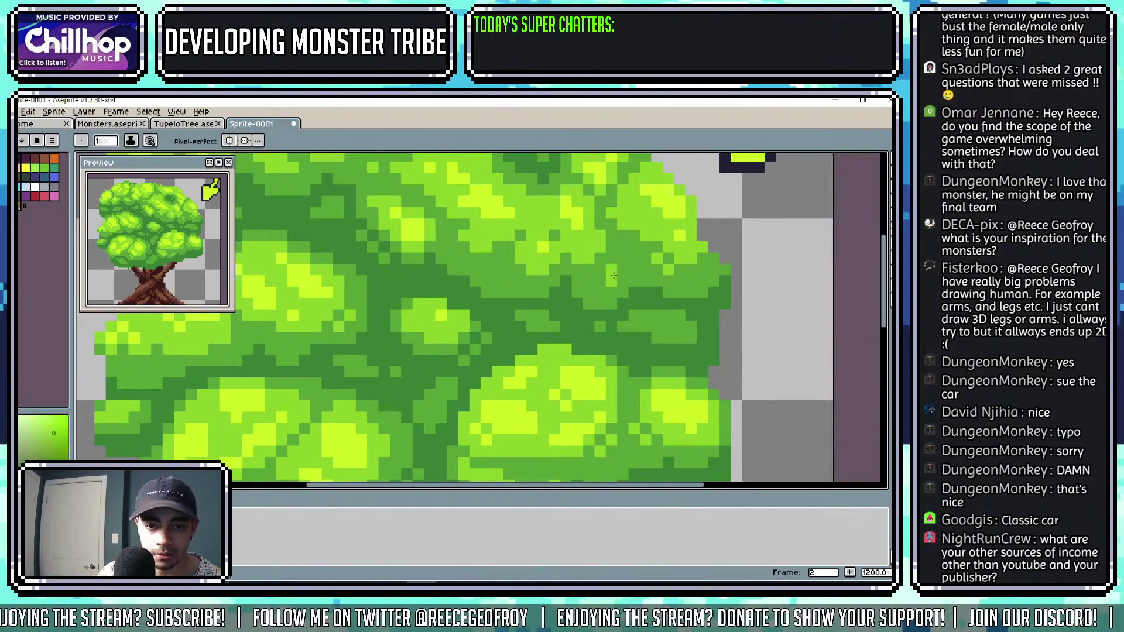
pyautogui.scroll(-4, 621, 270)
pyautogui.scroll(5, 632, 287)
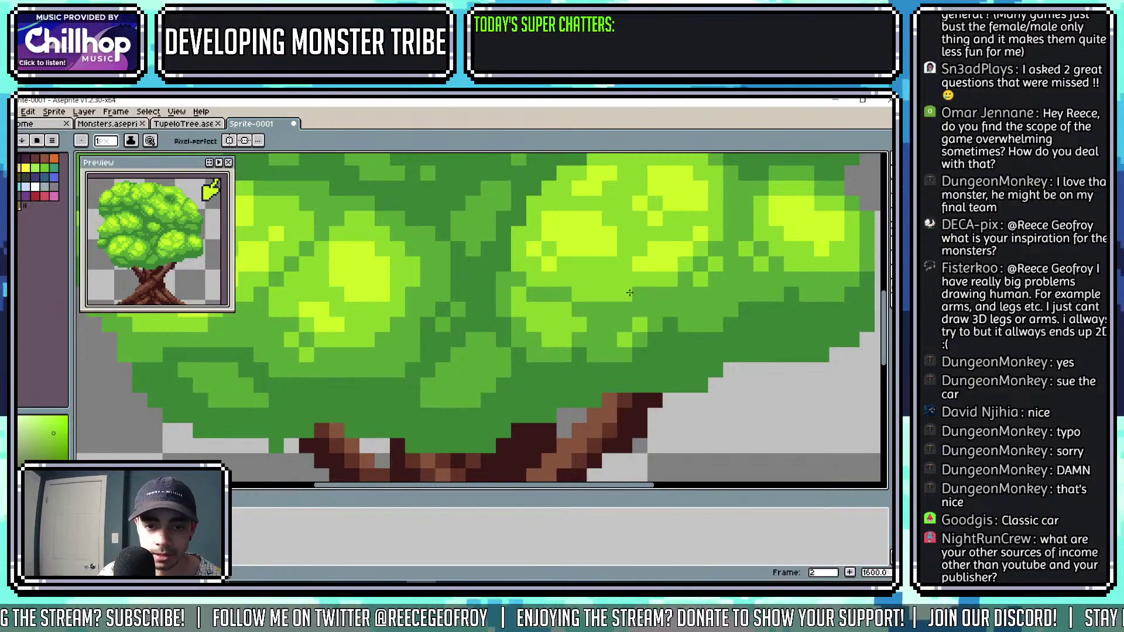
pyautogui.keyDown('alt'); pyautogui.click(640, 264); pyautogui.keyUp('alt')
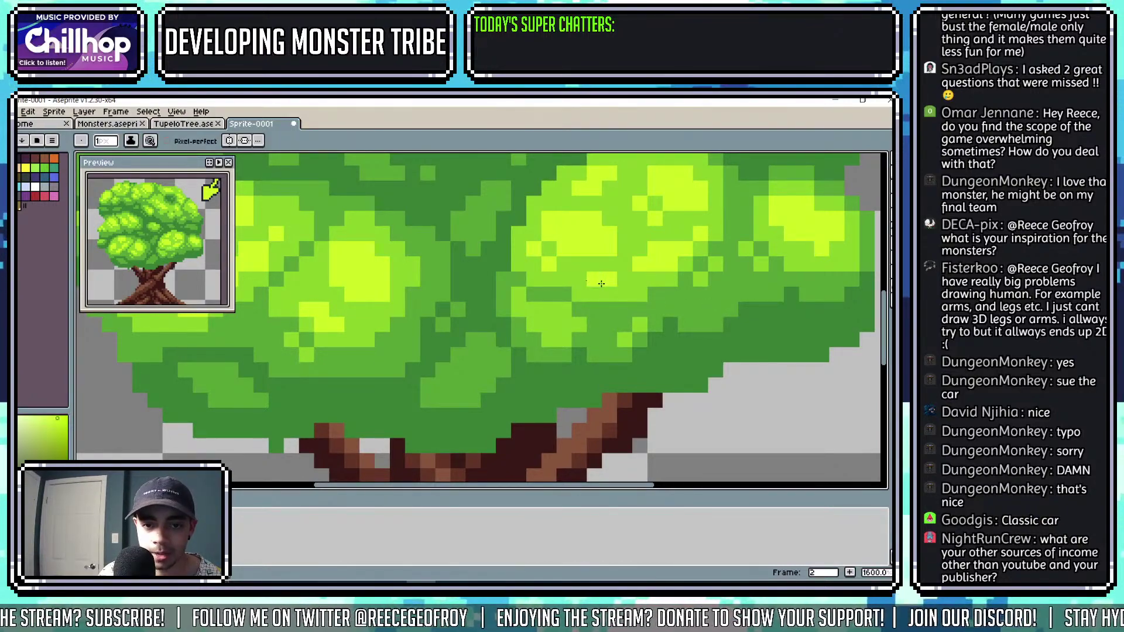
pyautogui.moveTo(606, 284); pyautogui.dragTo(601, 288)
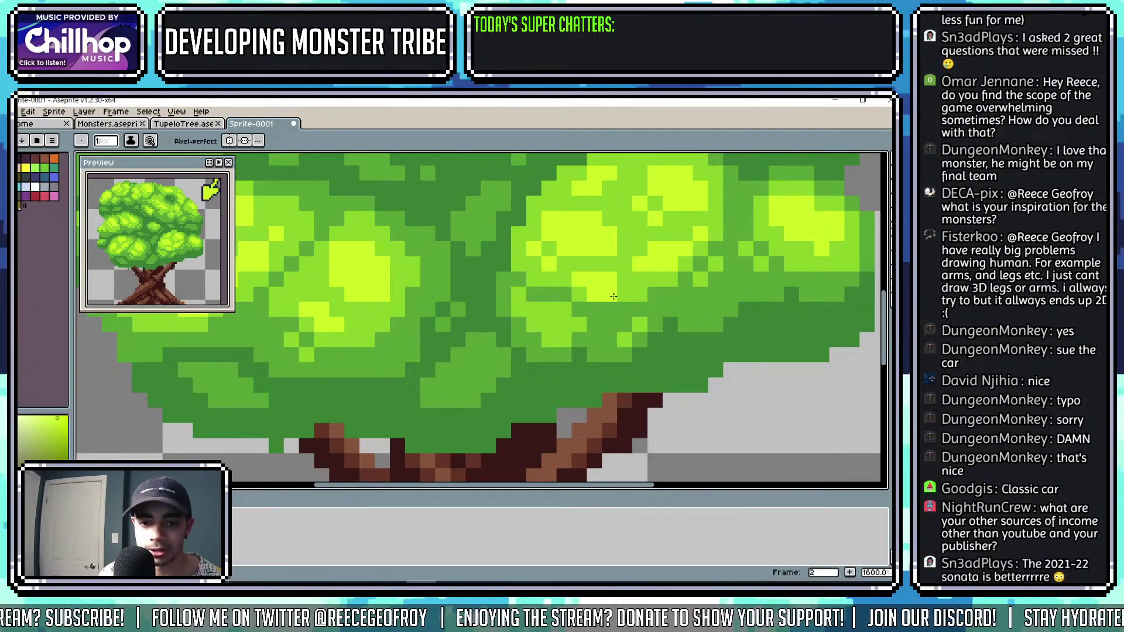
pyautogui.scroll(-4, 638, 285)
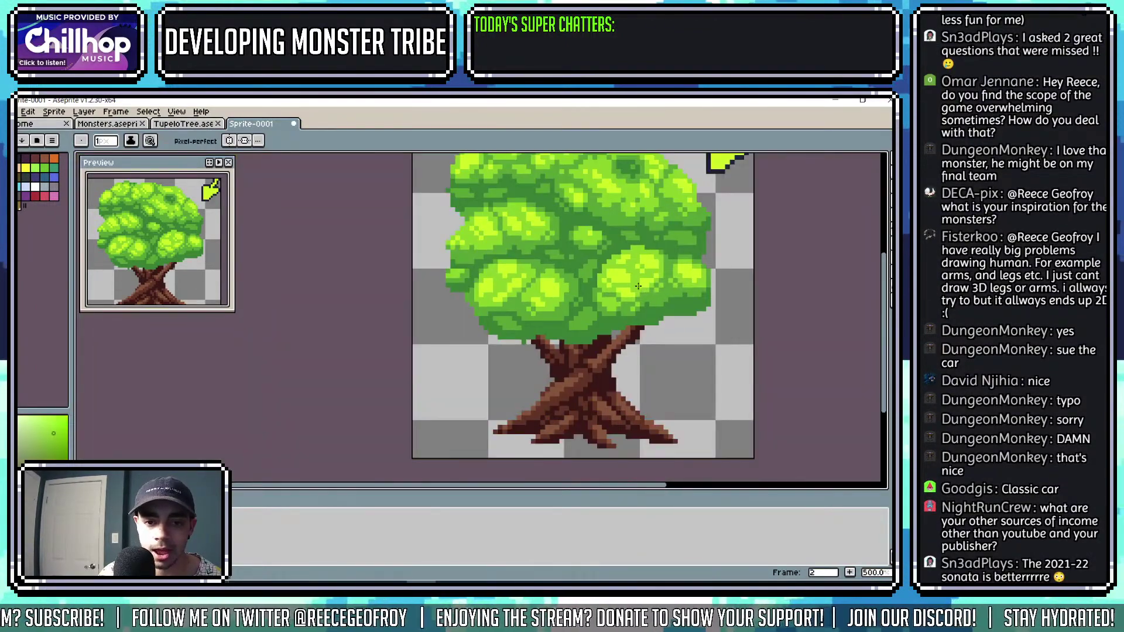
pyautogui.scroll(2, 638, 286)
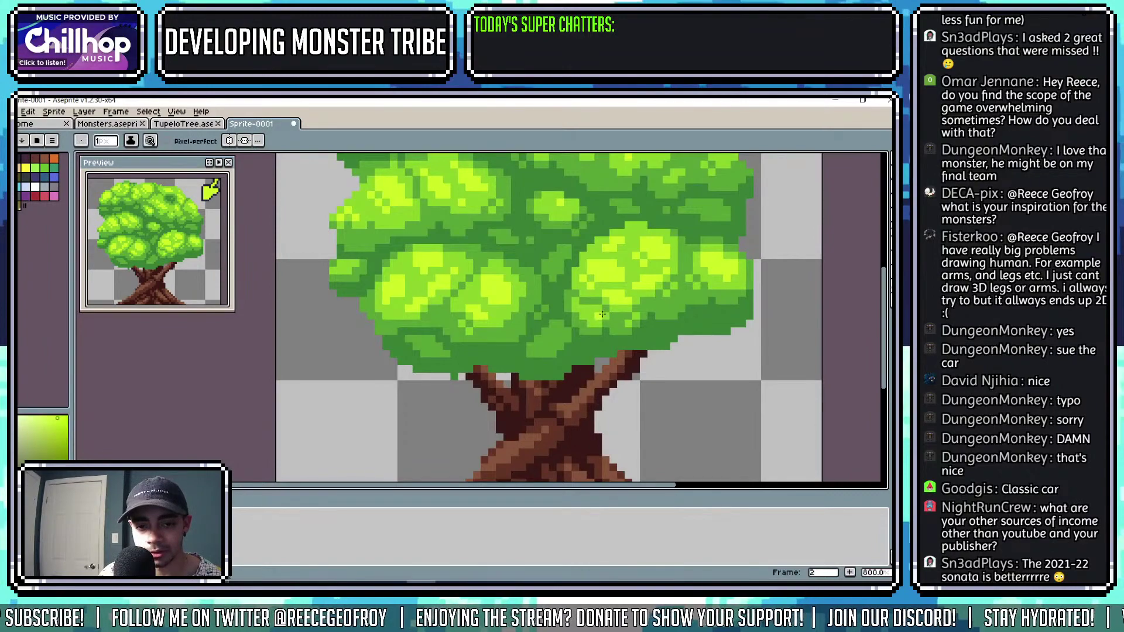
pyautogui.scroll(-5, 603, 315)
pyautogui.scroll(2, 627, 266)
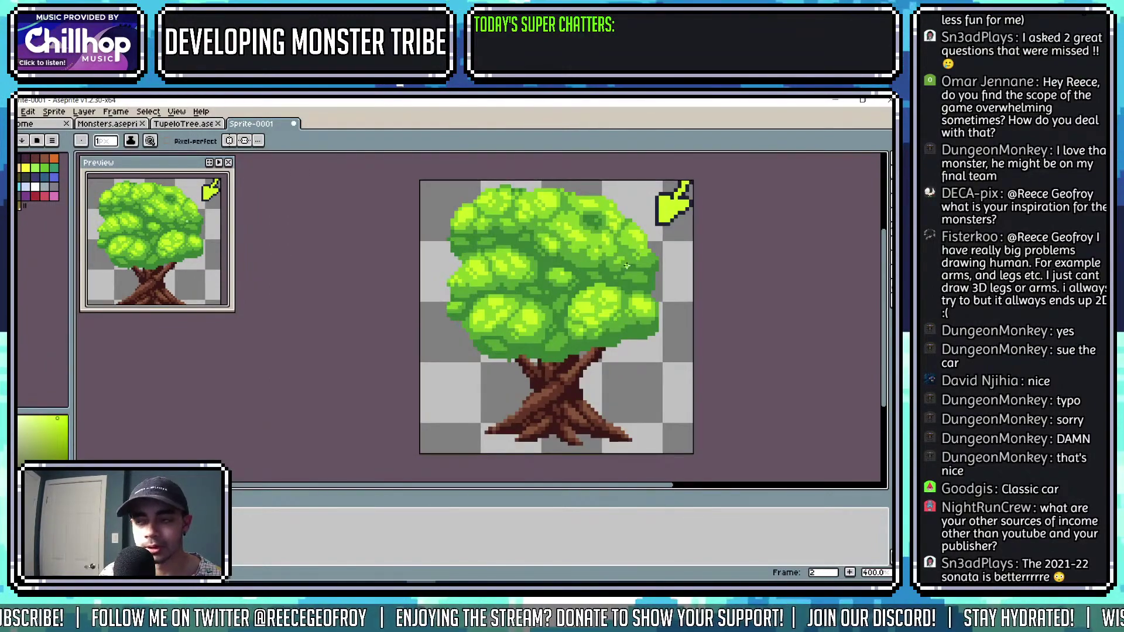
# Highlight the small central clump in yellow-green and paint a light-green patch on the small clump at the canopy's bottom centre.
pyautogui.scroll(2, 614, 261)
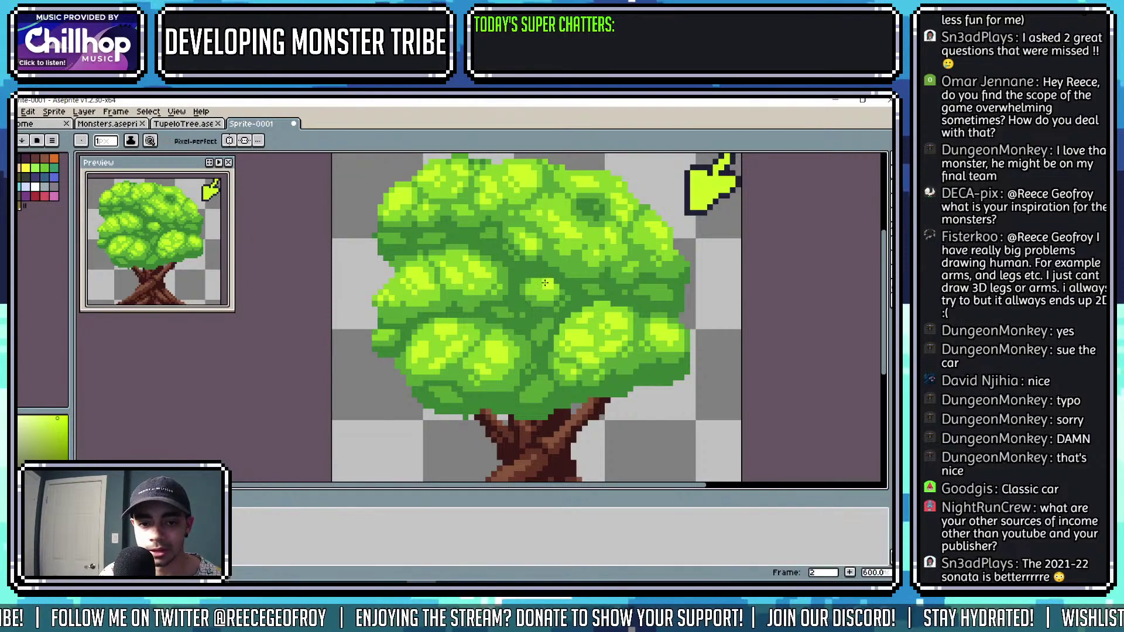
pyautogui.scroll(1, 541, 285)
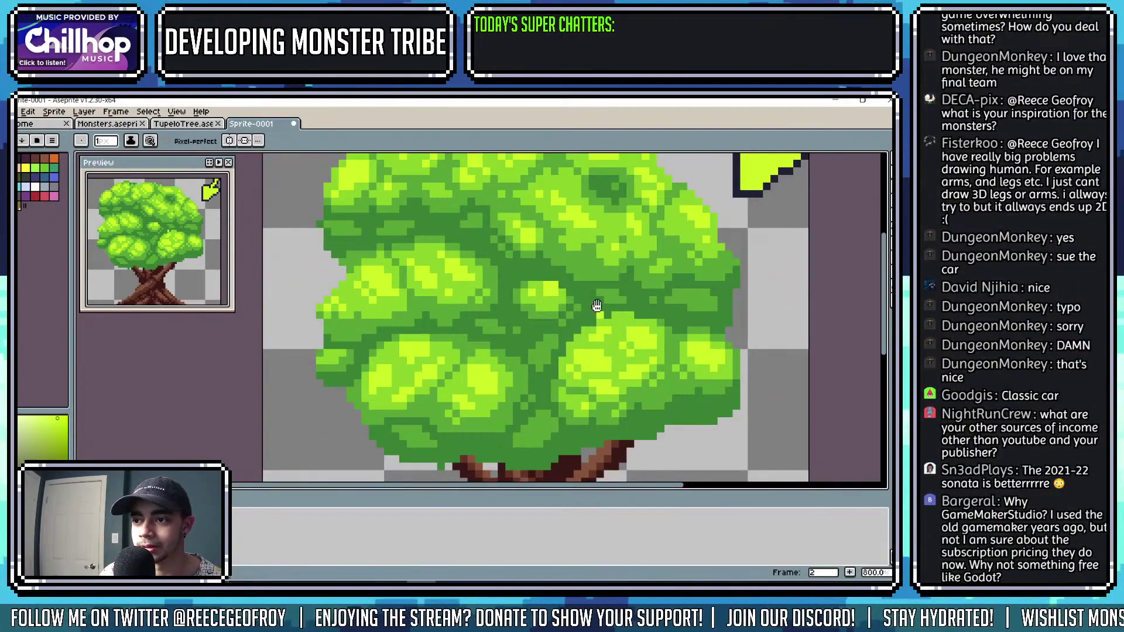
pyautogui.scroll(2, 592, 285)
pyautogui.keyDown('alt'); pyautogui.click(594, 287); pyautogui.keyUp('alt')
pyautogui.moveTo(515, 358)
pyautogui.mouseDown()
pyautogui.moveTo(538, 349)
pyautogui.moveTo(518, 370)
pyautogui.moveTo(545, 350)
pyautogui.mouseUp()
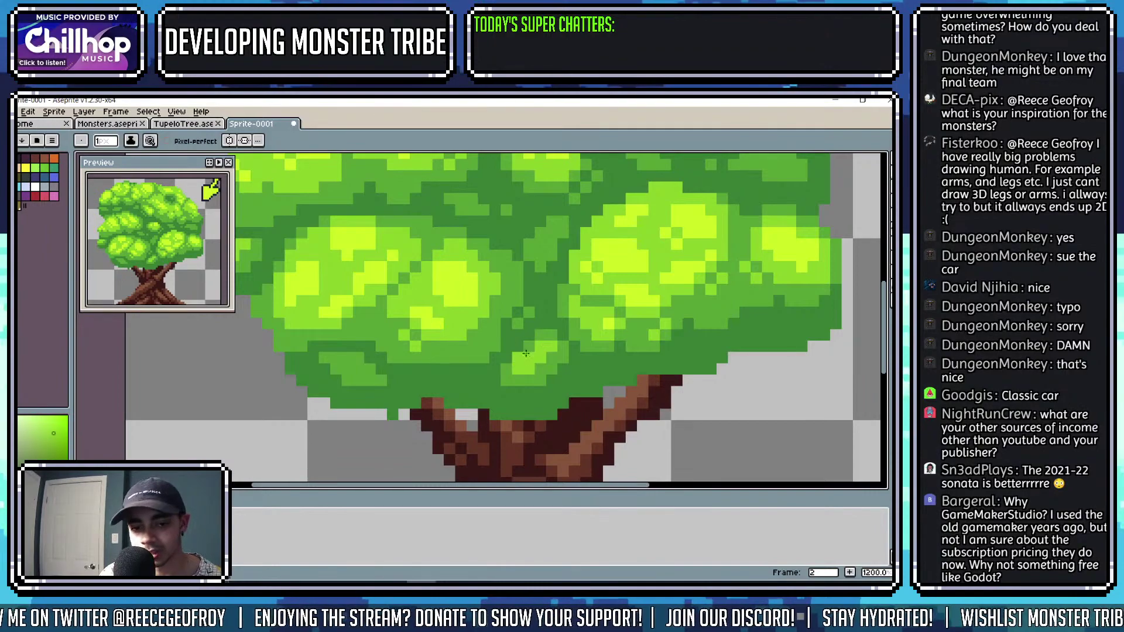
# Refine the highlights on the large lower-left lobe using sampled light-green and yellow-green tones.
pyautogui.scroll(-2, 555, 309)
pyautogui.scroll(2, 598, 274)
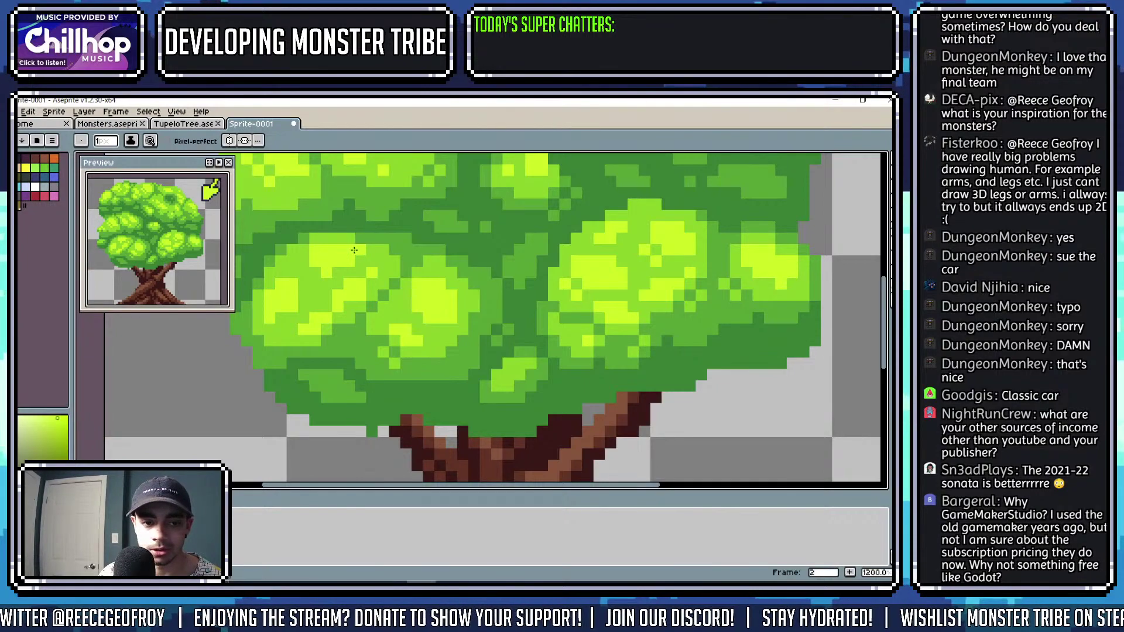
pyautogui.scroll(-1, 361, 251)
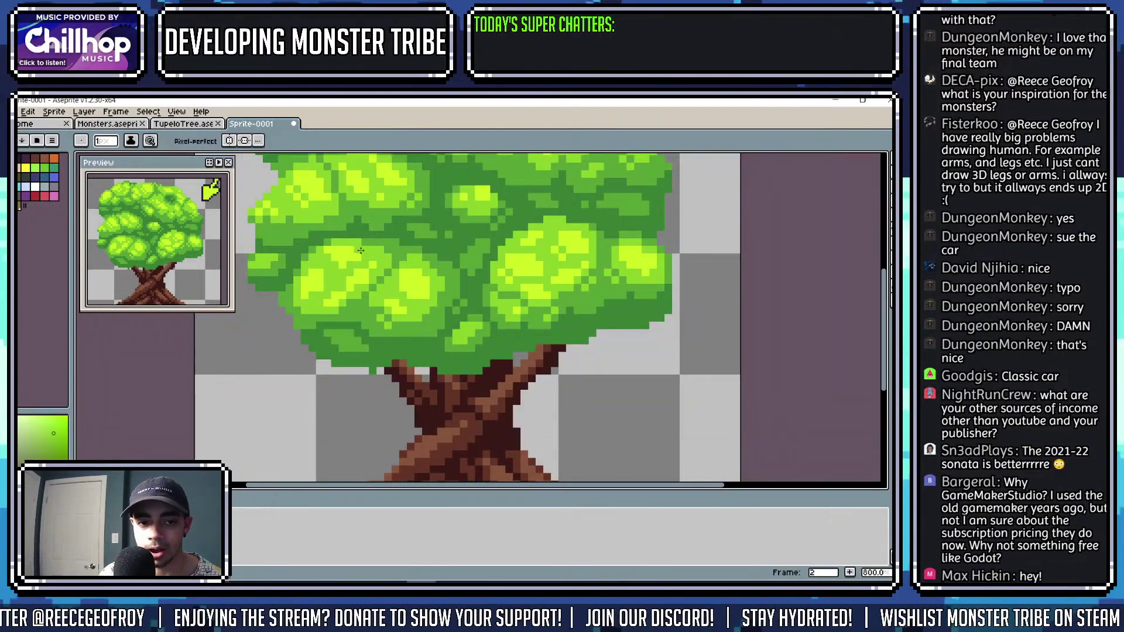
pyautogui.scroll(-1, 366, 255)
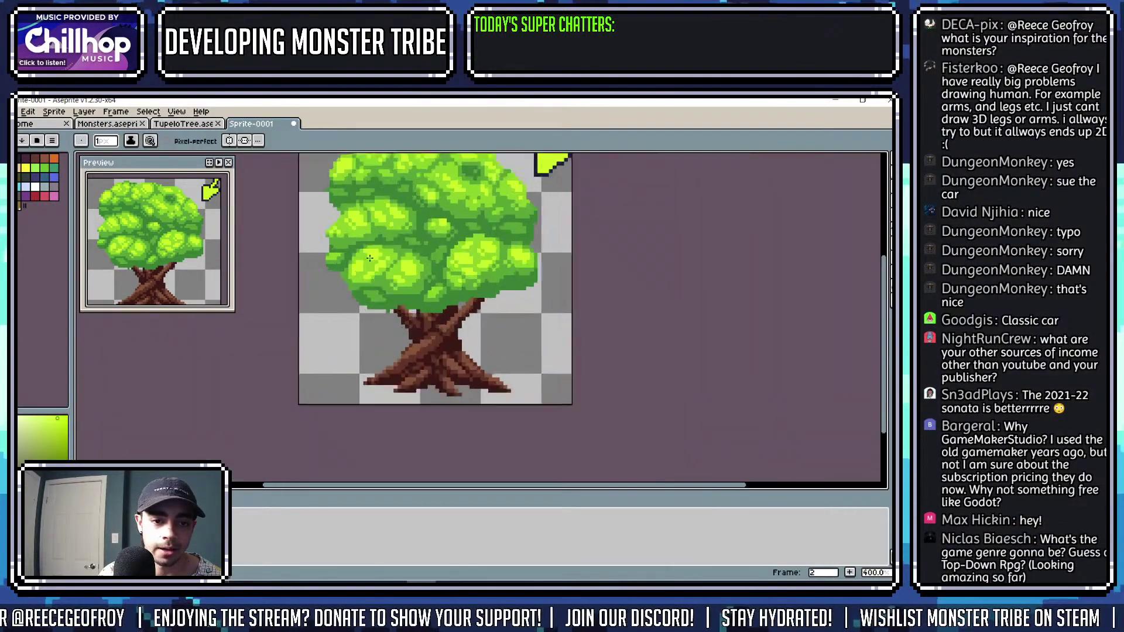
pyautogui.scroll(2, 370, 258)
pyautogui.keyDown('alt'); pyautogui.click(402, 312); pyautogui.keyUp('alt')
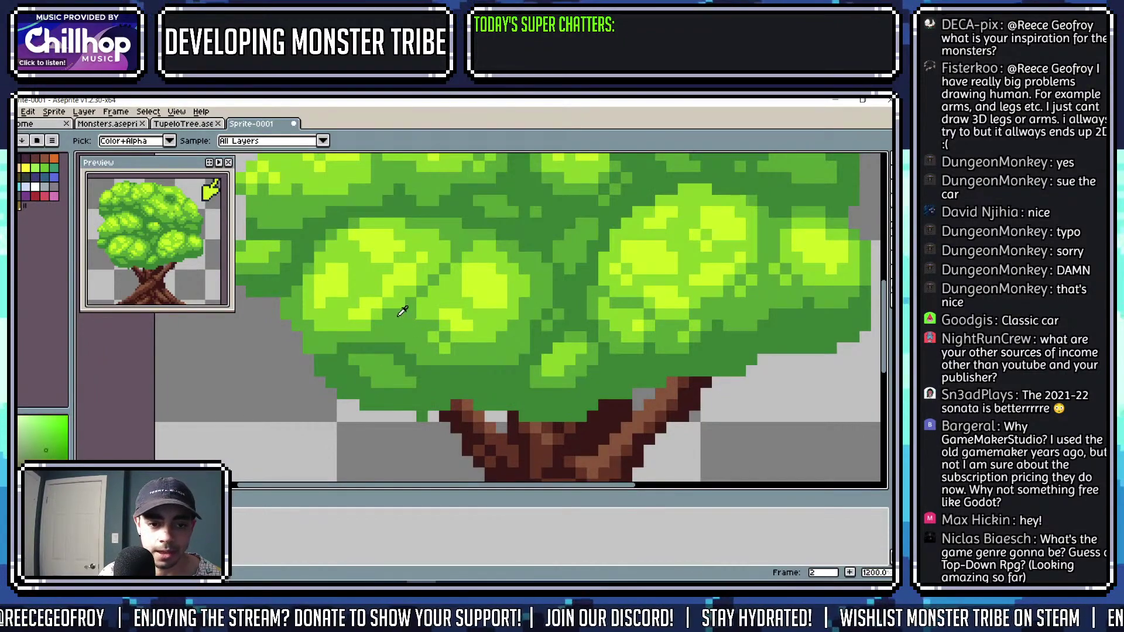
pyautogui.keyDown('alt'); pyautogui.click(391, 301); pyautogui.keyUp('alt')
pyautogui.scroll(-3, 393, 301)
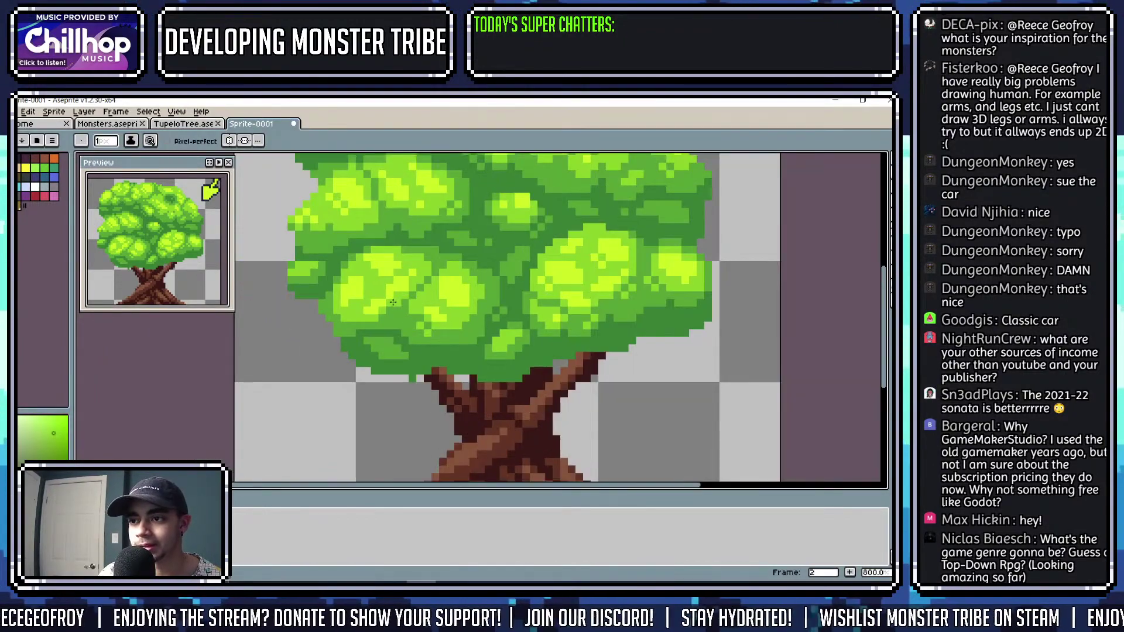
# Examine the foliage shading around the lower lobes and on the tree as a whole.
pyautogui.scroll(2, 458, 321)
pyautogui.scroll(1, 457, 321)
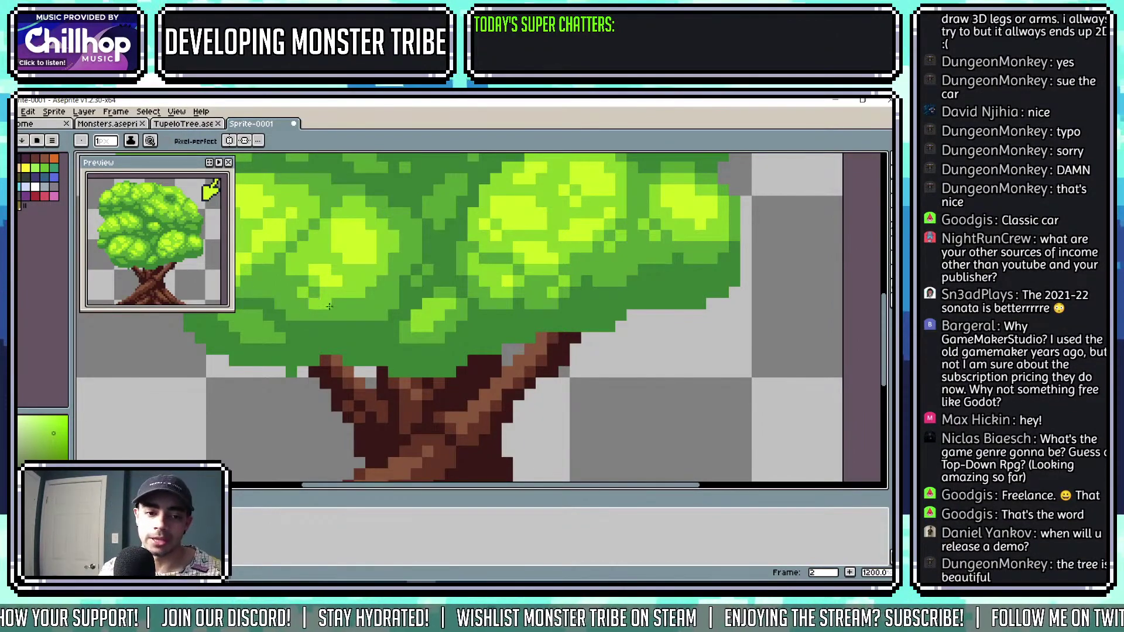
pyautogui.scroll(-2, 356, 280)
pyautogui.hscroll(-2, 301, 287)
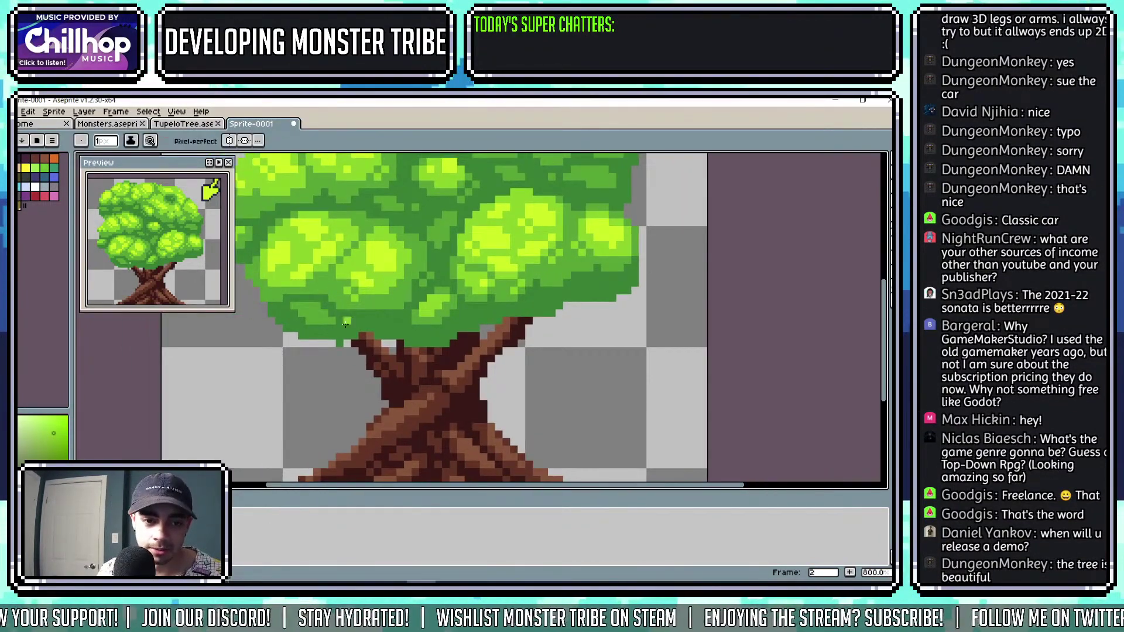
pyautogui.scroll(-4, 314, 312)
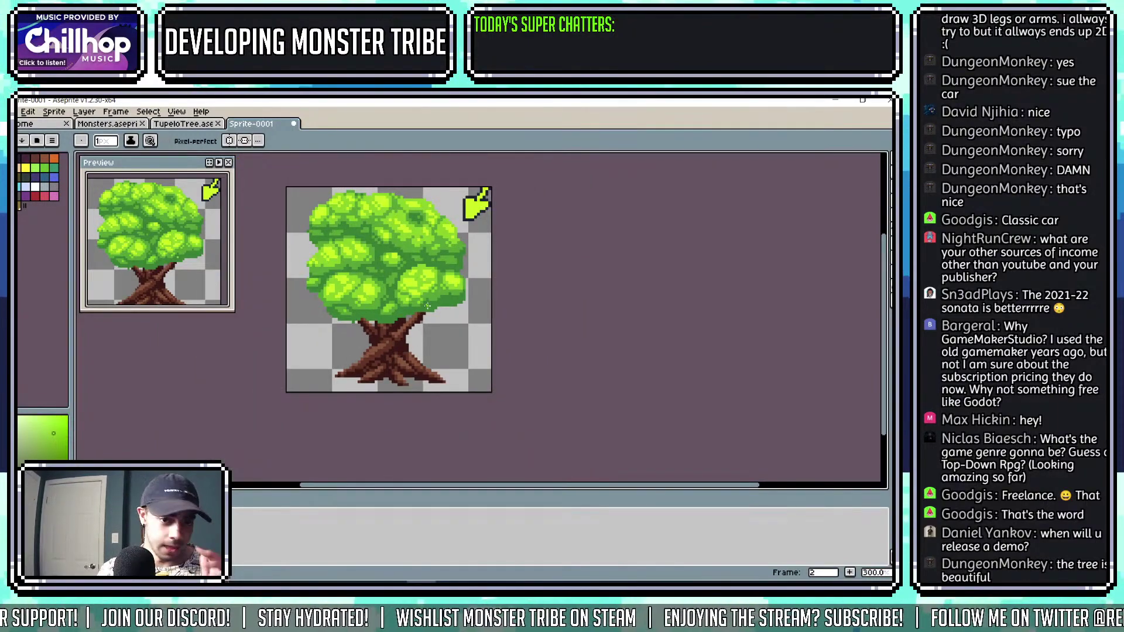
pyautogui.scroll(5, 455, 286)
pyautogui.scroll(-7, 468, 263)
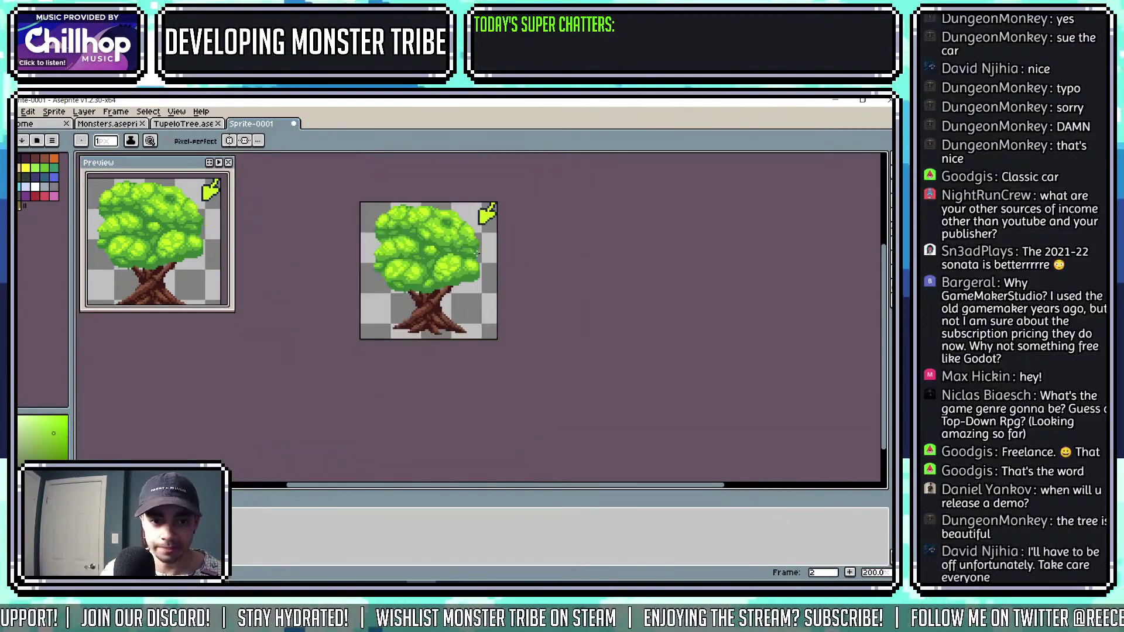
pyautogui.moveTo(462, 280); pyautogui.dragTo(464, 280)
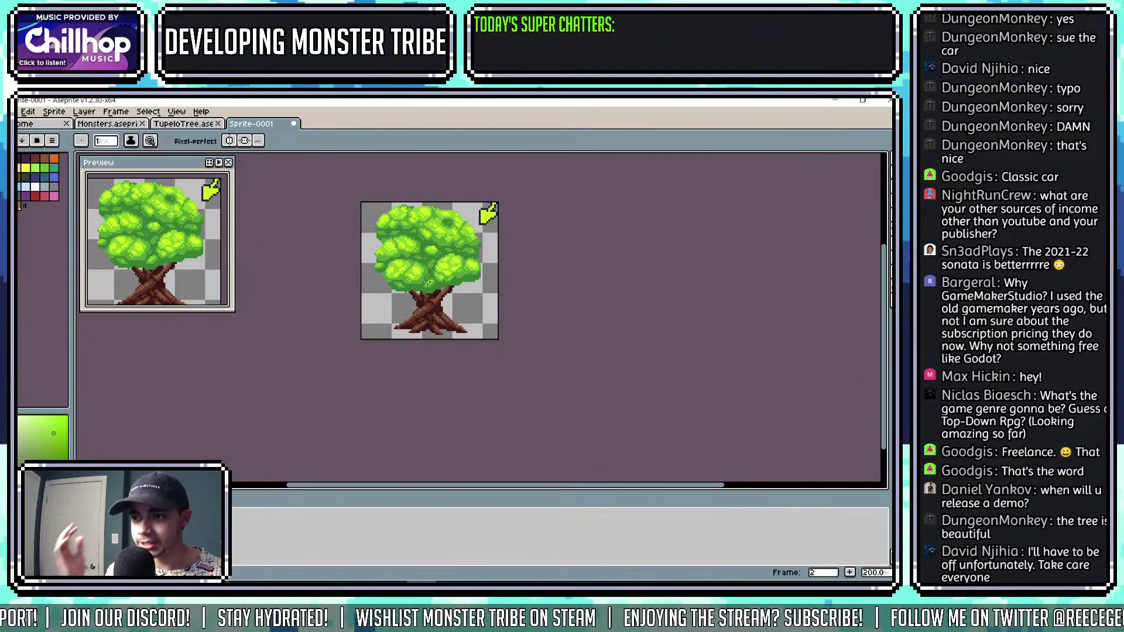
pyautogui.scroll(4, 428, 282)
pyautogui.press('i')
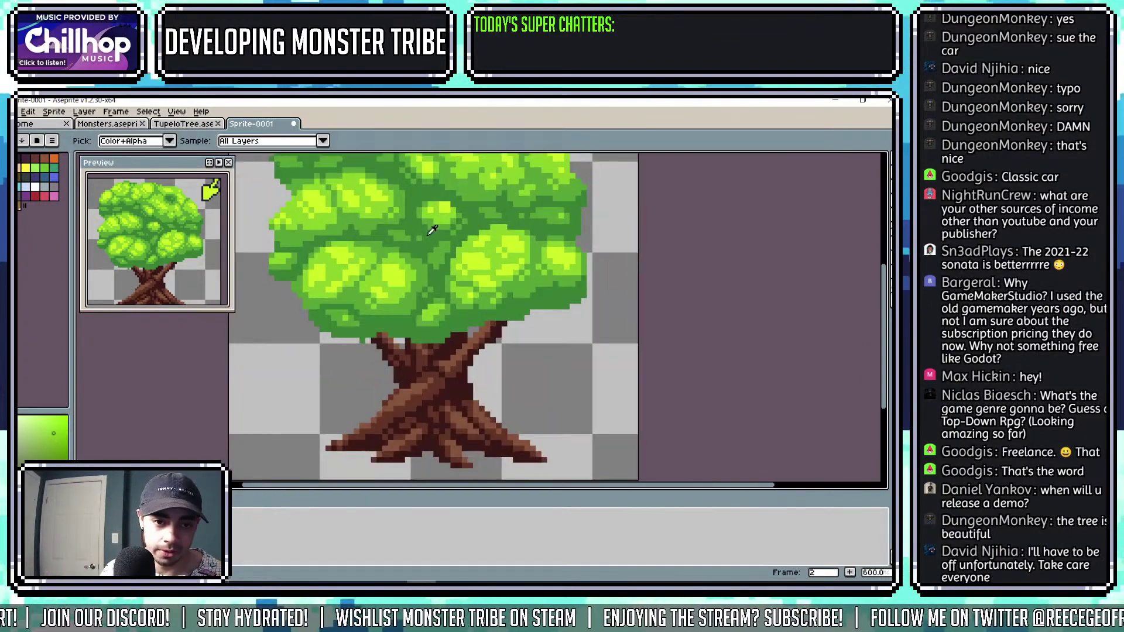
pyautogui.press('g')
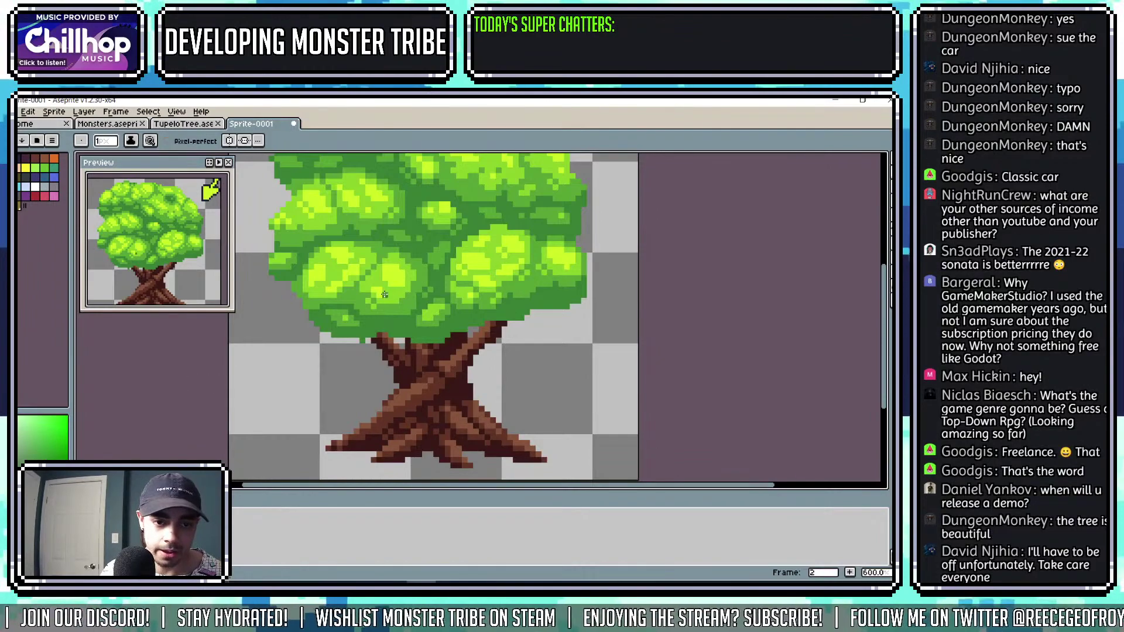
pyautogui.scroll(-2, 434, 276)
pyautogui.scroll(2, 462, 271)
pyautogui.scroll(-1, 495, 264)
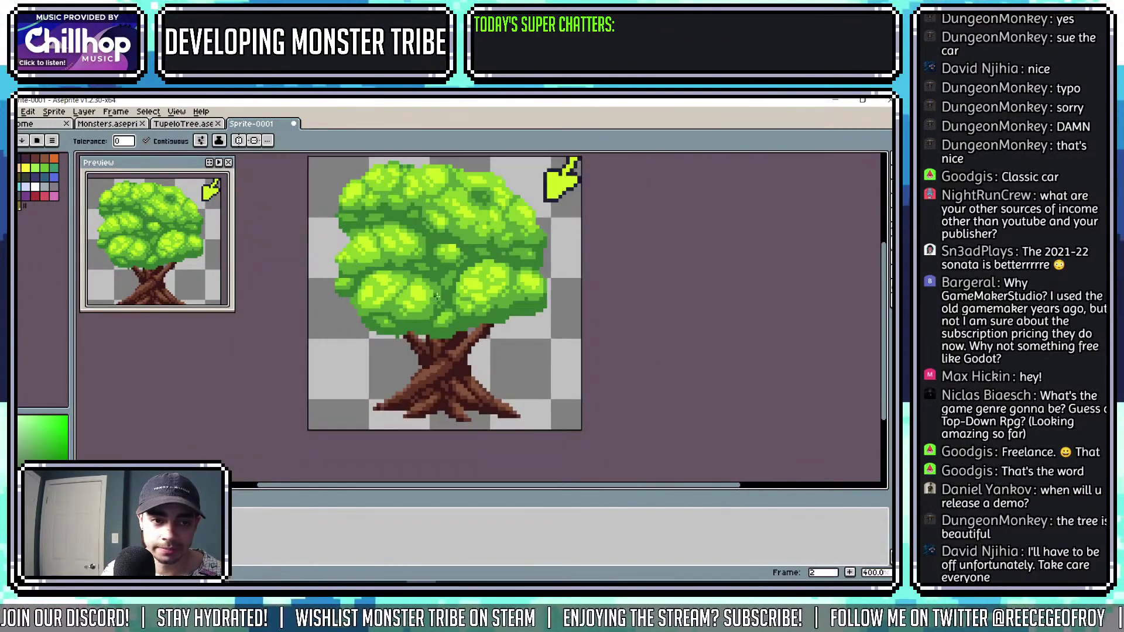
pyautogui.moveTo(495, 265); pyautogui.dragTo(462, 275)
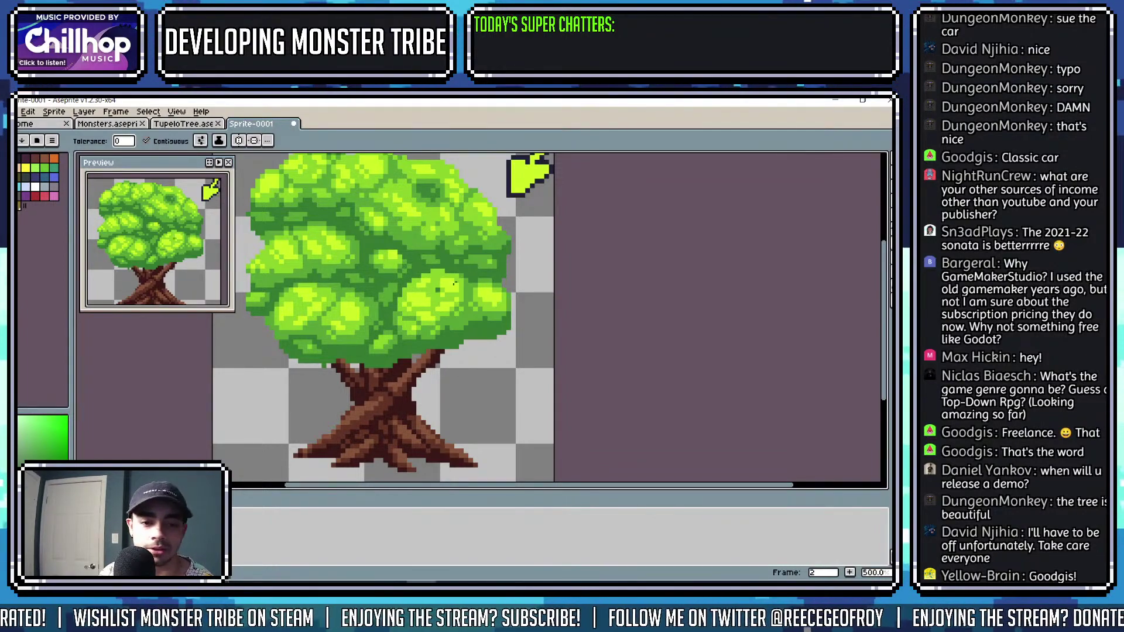
# Switch to the Monsters sprite file and view the grey stone creature with the pink tongue on frame 149.
pyautogui.hotkey('ctrl', 'shift', 'Tab')
pyautogui.hotkey('ctrl', 'shift', 'Tab')
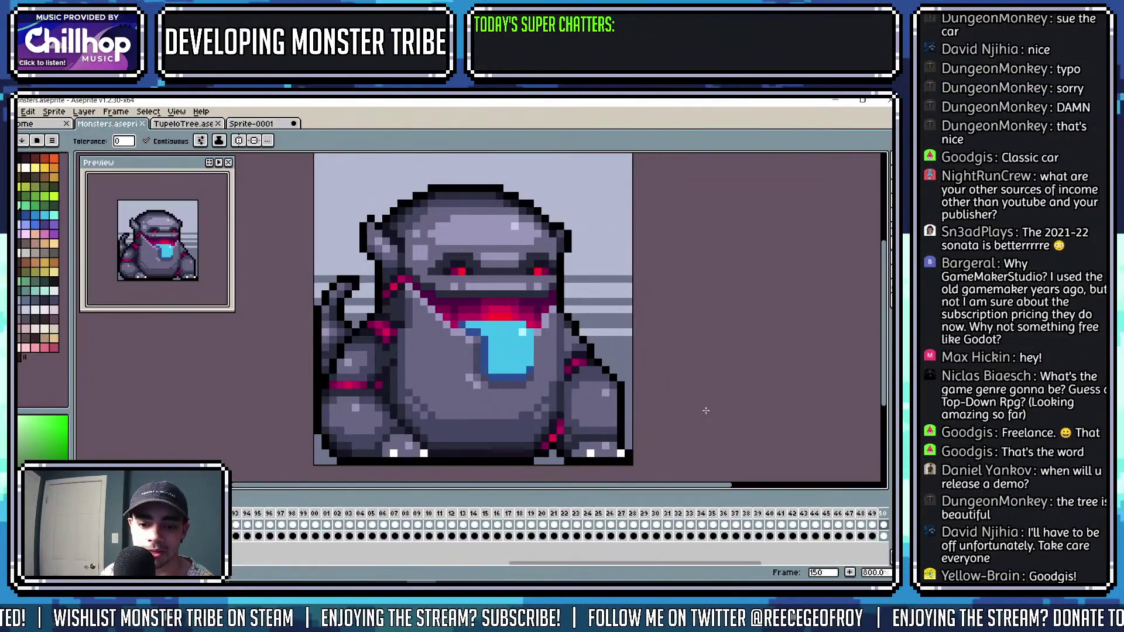
pyautogui.press('Left')
pyautogui.scroll(-2, 644, 325)
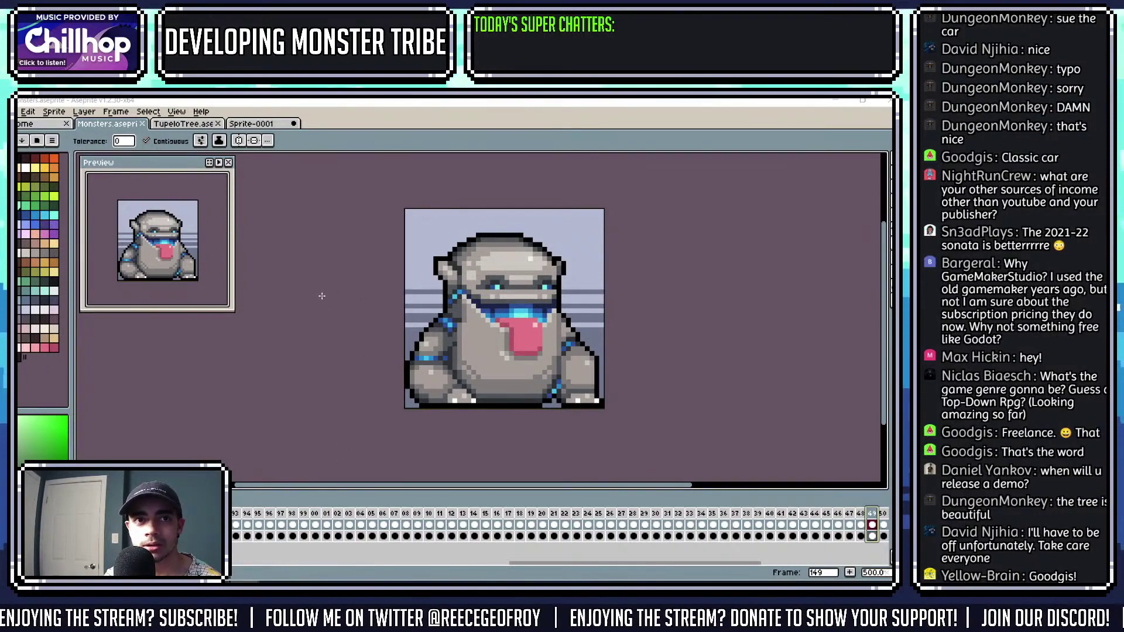
pyautogui.moveTo(438, 275); pyautogui.dragTo(428, 274)
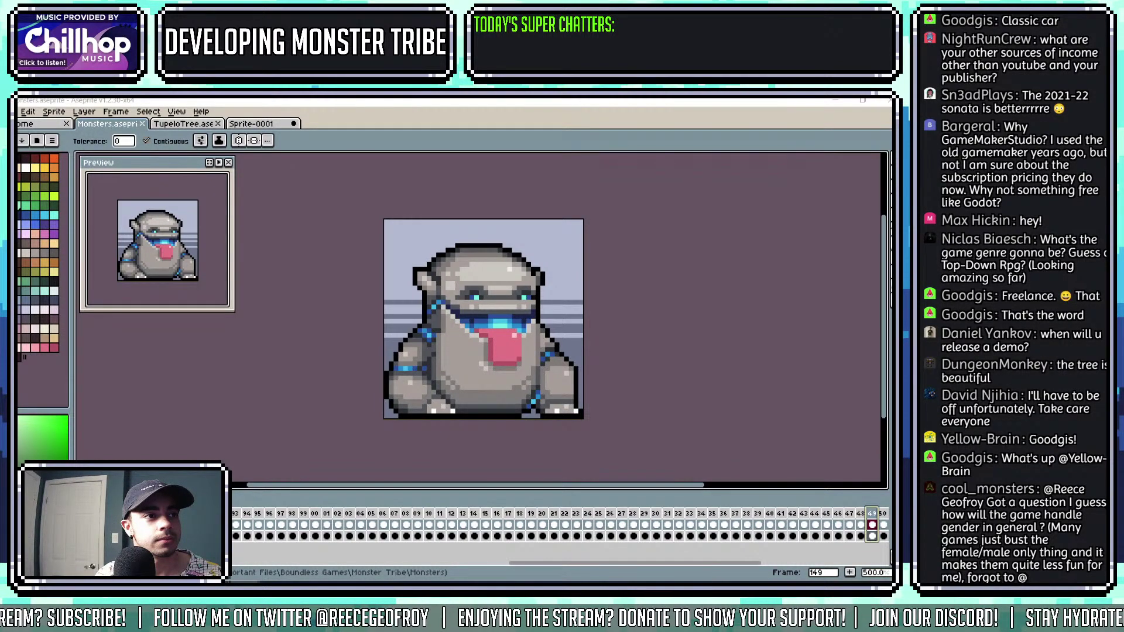
# Switch to the browser and look through the Monster Tribe Steam page's screenshots, demo and release details, and system requirements.
pyautogui.hotkey('alt', 'Tab')
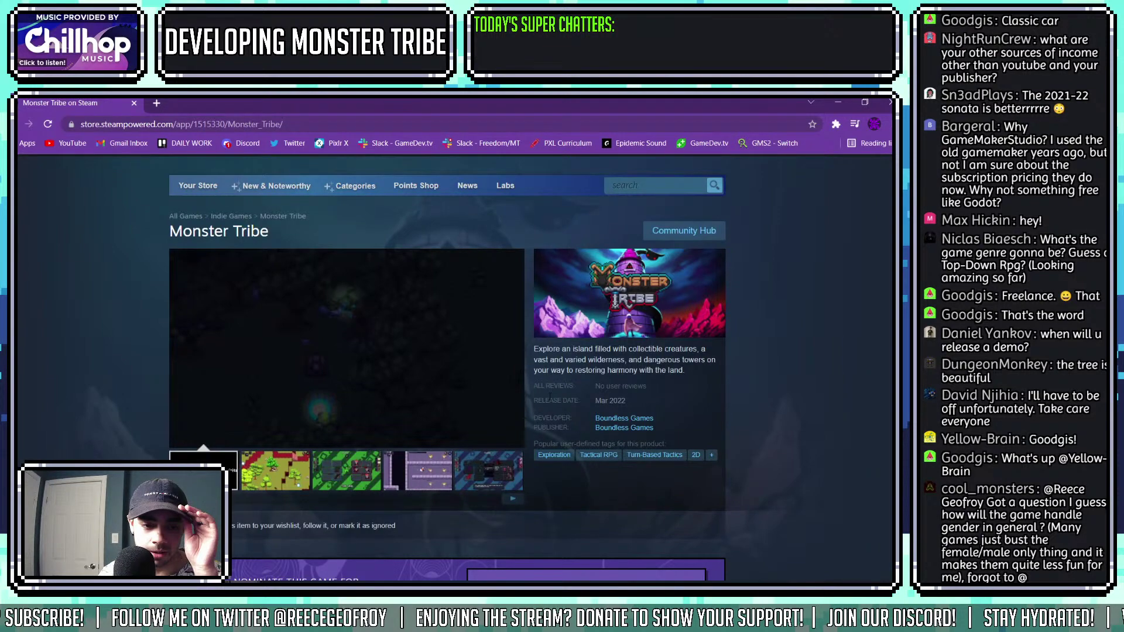
pyautogui.scroll(-1, 402, 423)
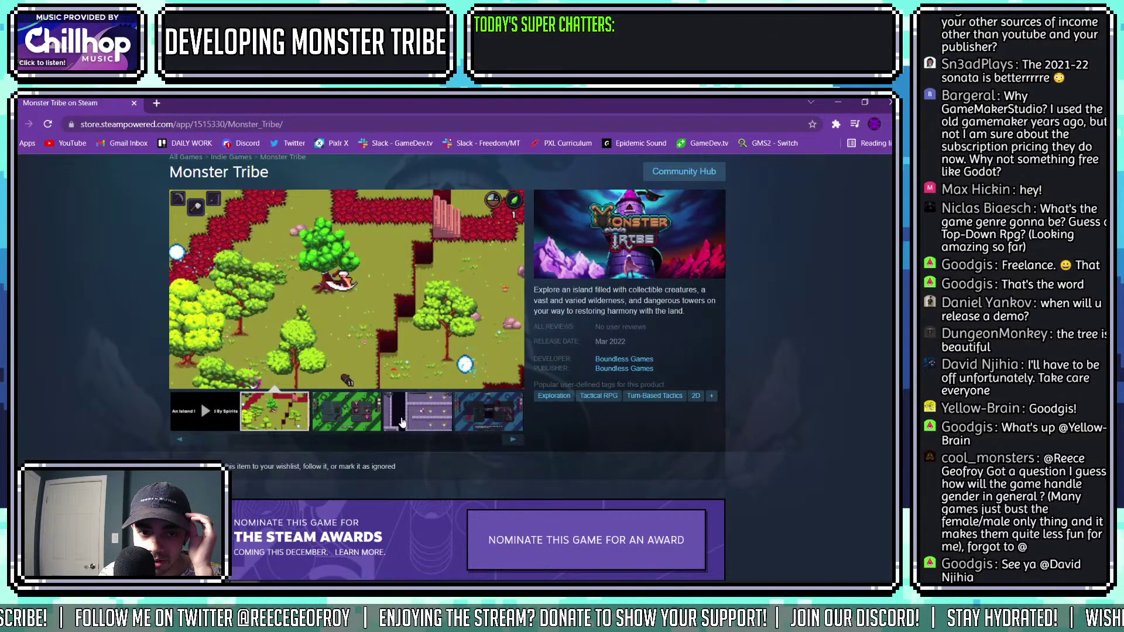
pyautogui.click(477, 430)
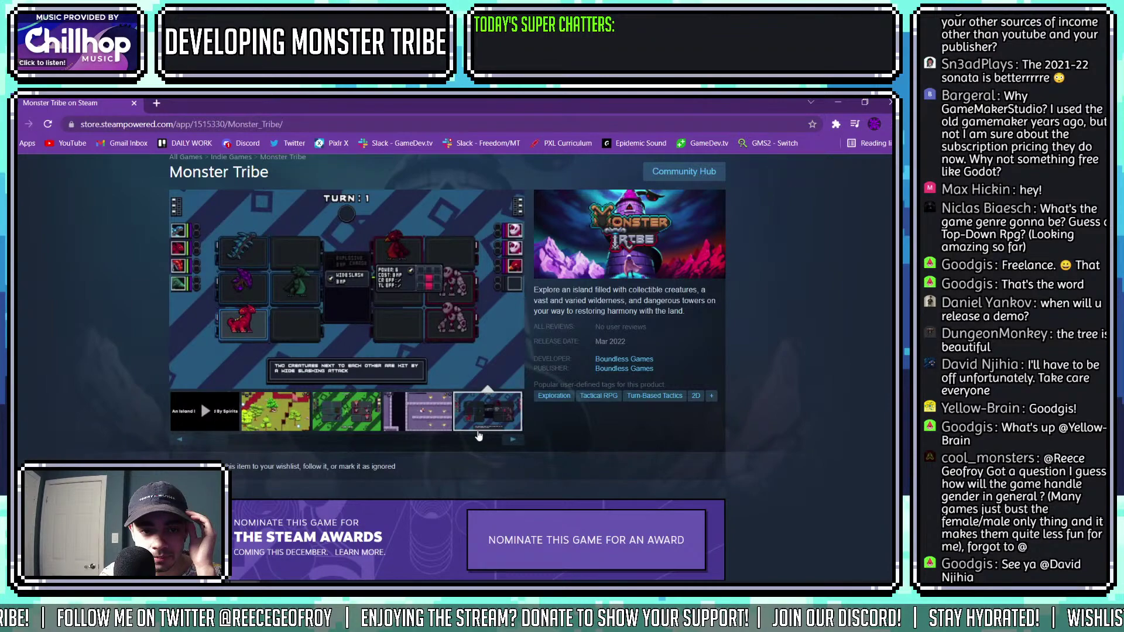
pyautogui.scroll(-1, 549, 384)
pyautogui.scroll(1, 549, 384)
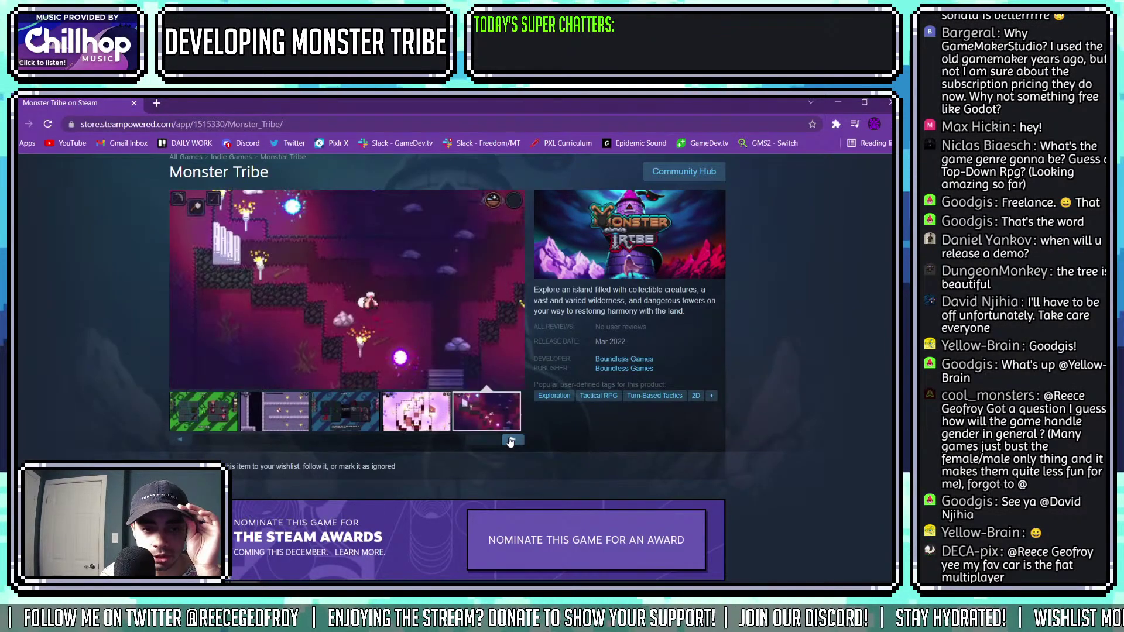
pyautogui.click(511, 441)
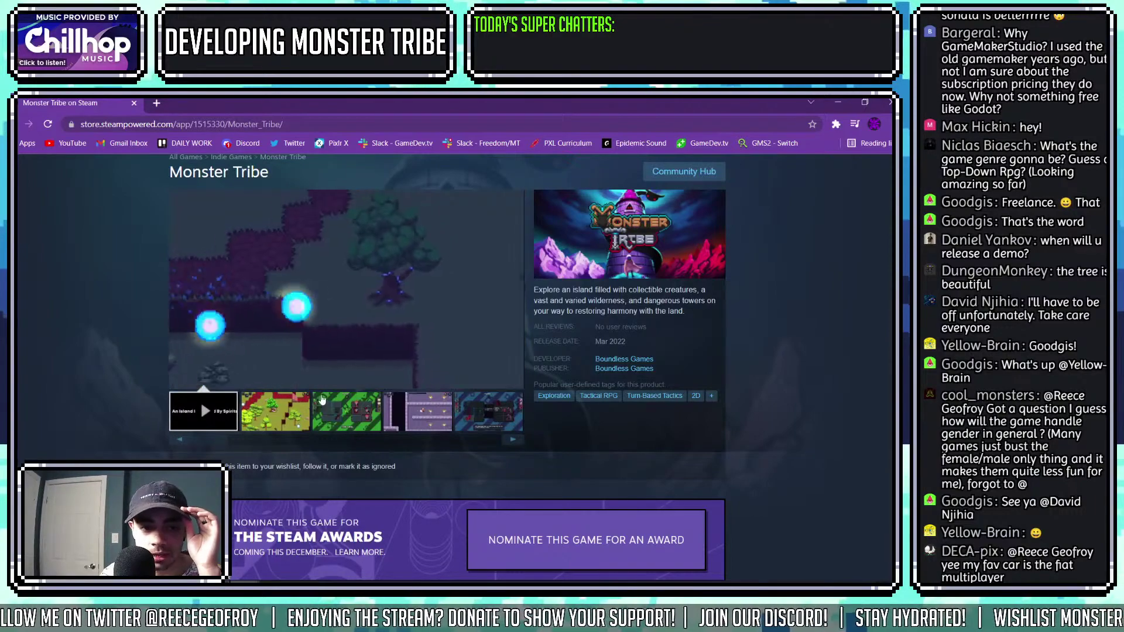
pyautogui.scroll(-10, 283, 310)
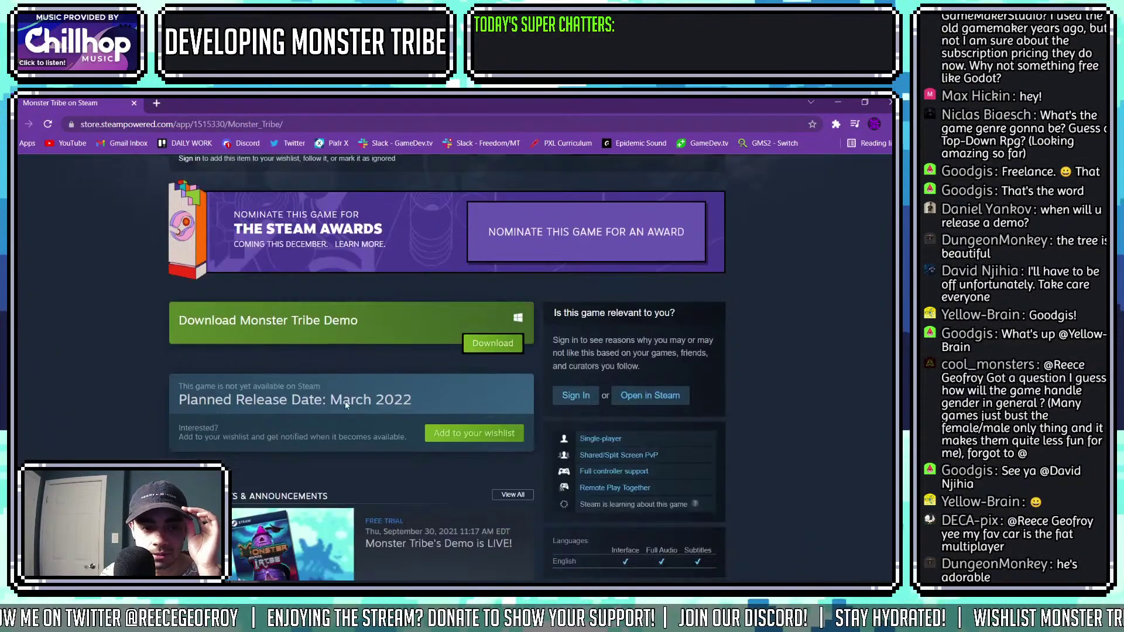
pyautogui.scroll(-15, 352, 352)
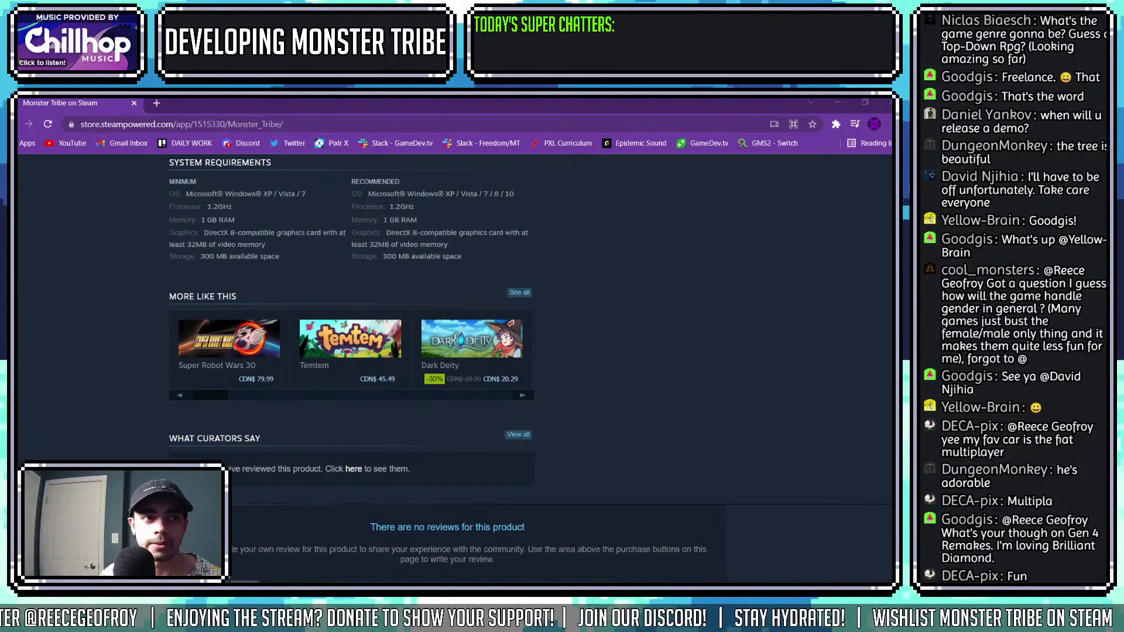
pyautogui.click(837, 103)
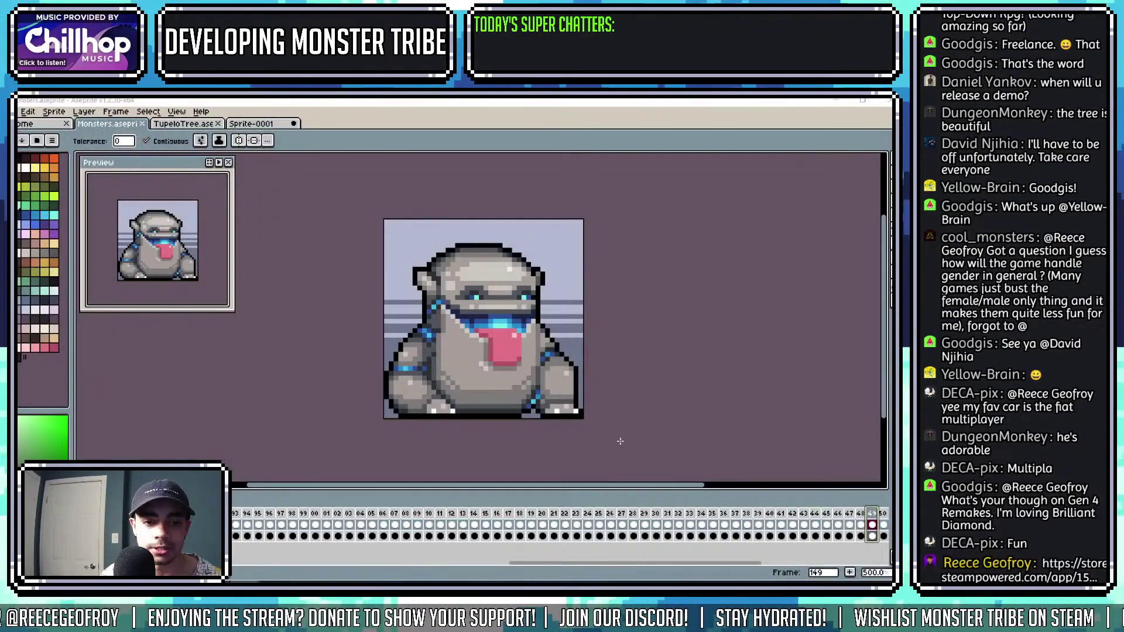
# Return to the tree sprite and try filling the mid-green shading of the middle-left leaf lobe with light green.
pyautogui.click(262, 126)
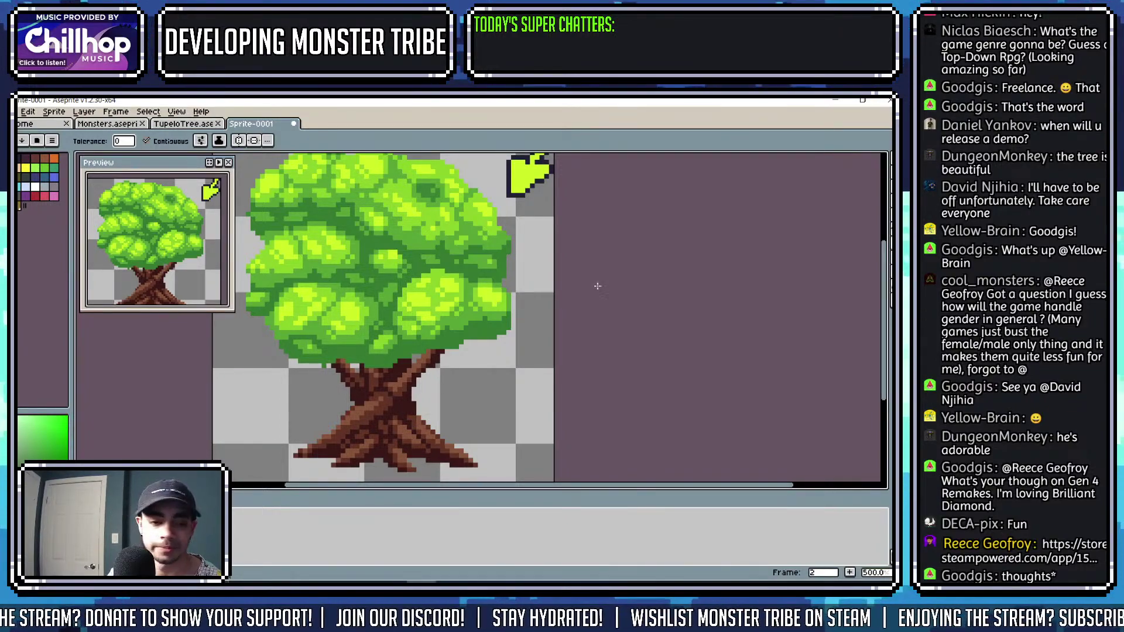
pyautogui.scroll(4, 391, 298)
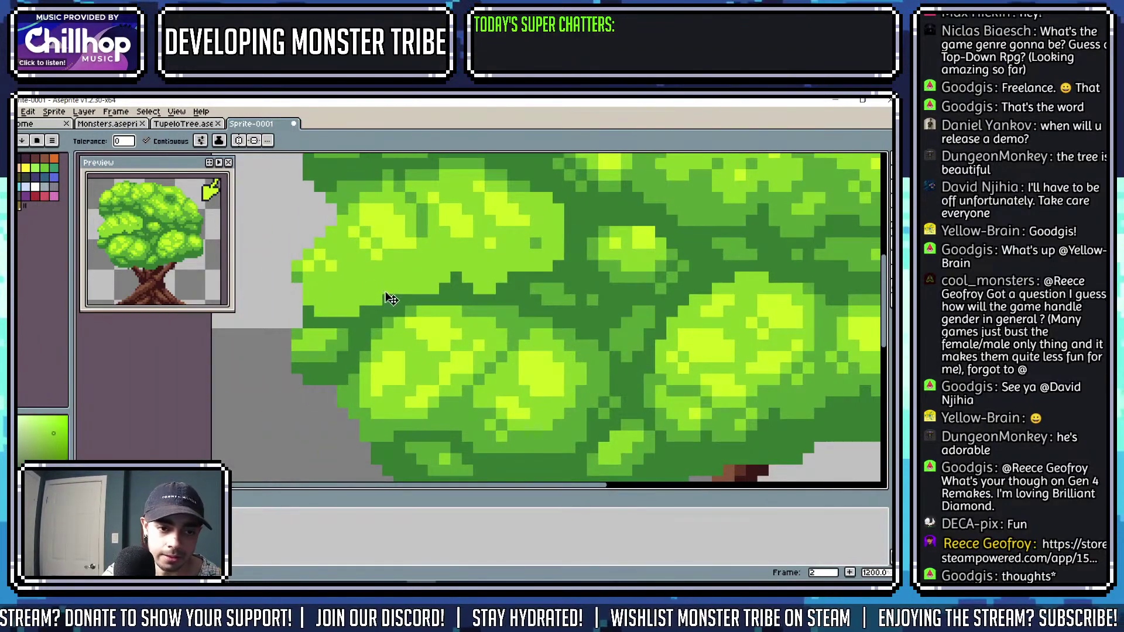
pyautogui.press('b')
pyautogui.scroll(-6, 512, 299)
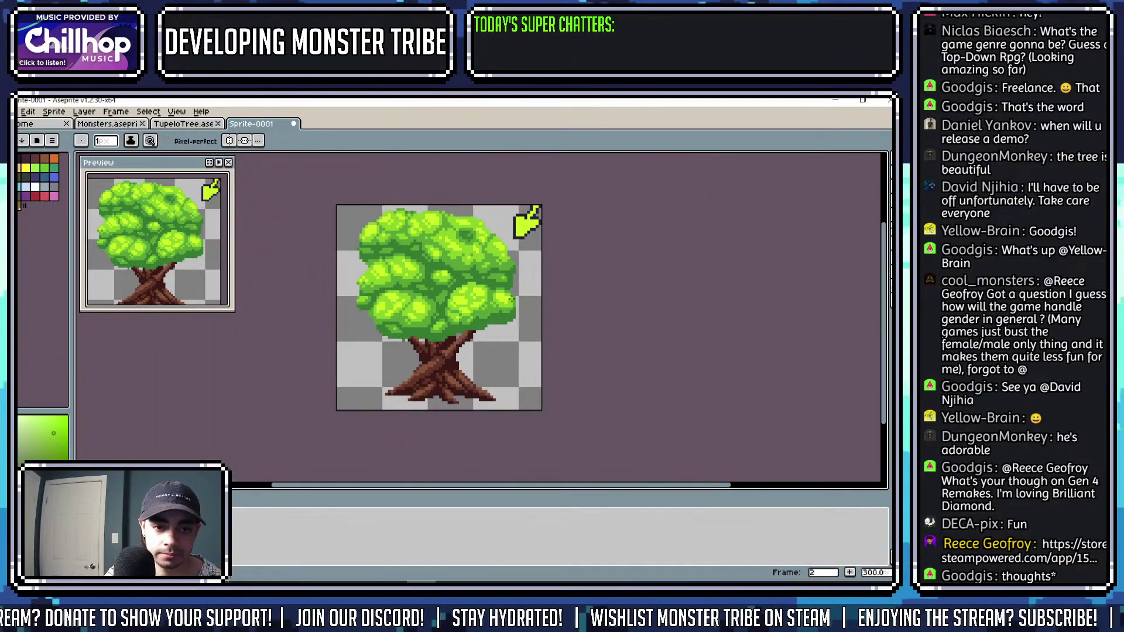
# Clear the foliage and light-direction arrow from the tree on frame 3, leaving only the bare branching trunk.
pyautogui.moveTo(512, 299)
pyautogui.mouseDown()
pyautogui.moveTo(472, 294)
pyautogui.moveTo(514, 306)
pyautogui.mouseUp()
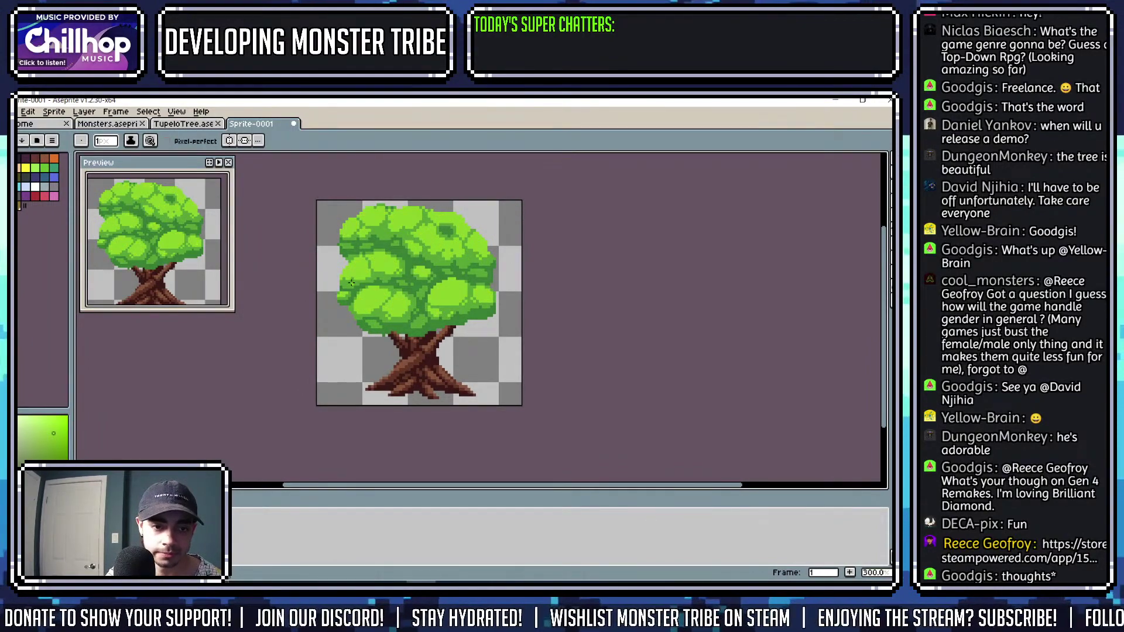
pyautogui.scroll(6, 351, 280)
pyautogui.scroll(-6, 498, 289)
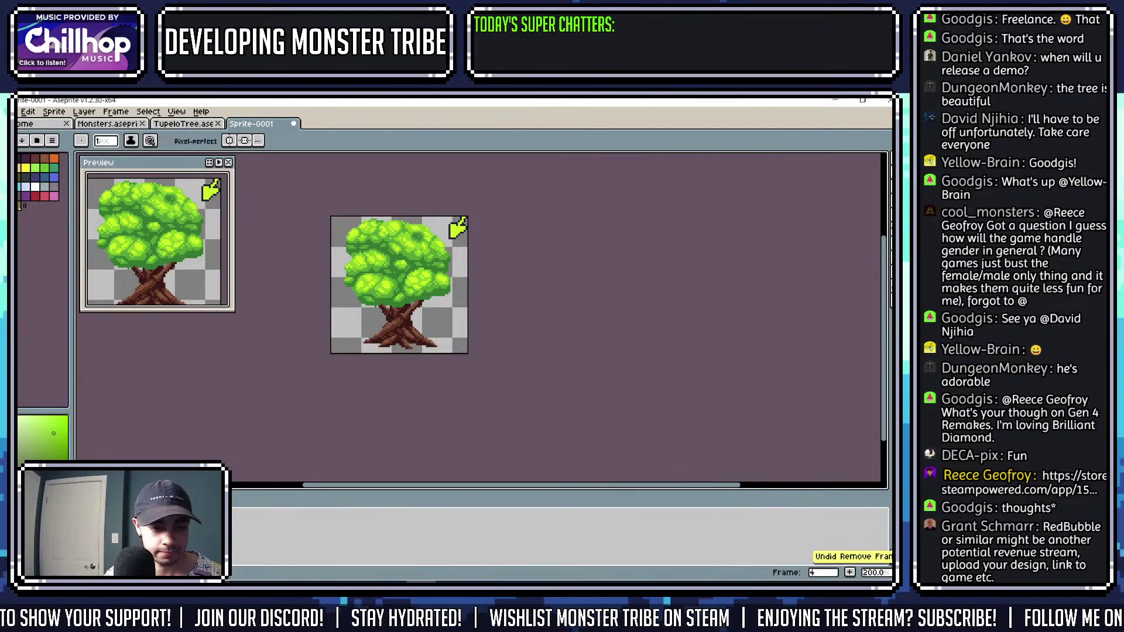
pyautogui.press('m')
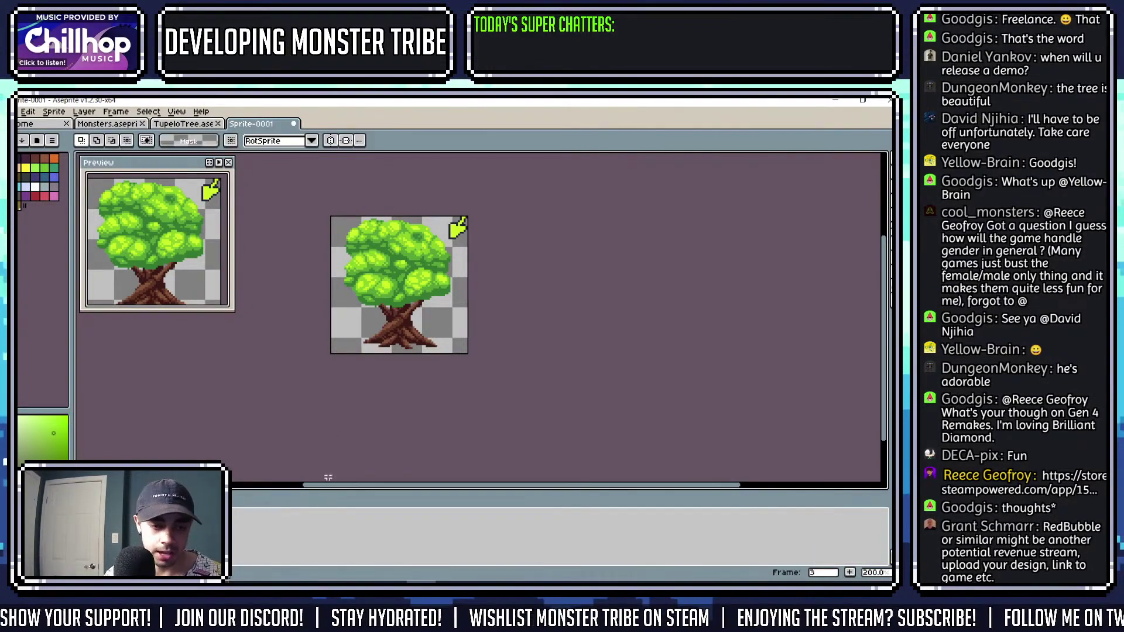
pyautogui.press('Delete')
pyautogui.scroll(1, 526, 316)
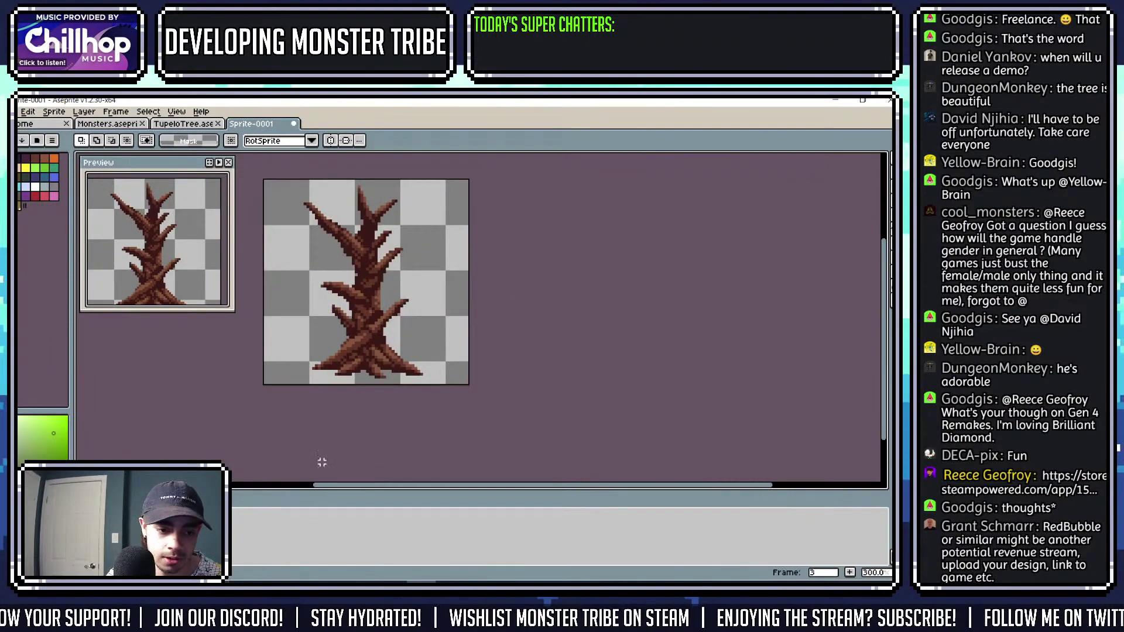
pyautogui.hscroll(-2, 514, 281)
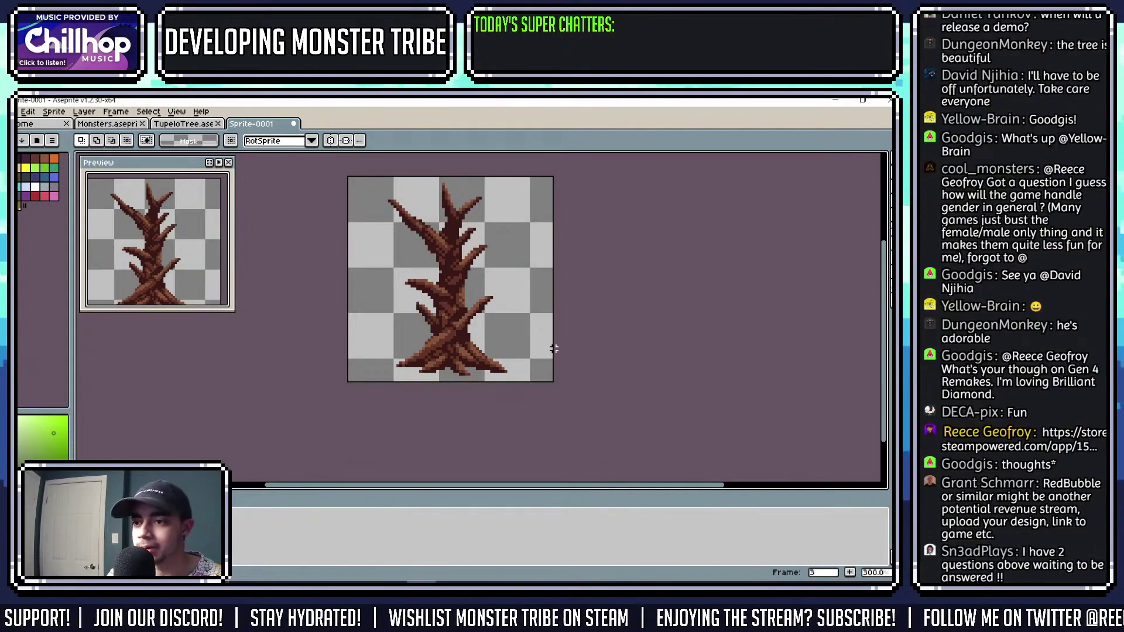
# Compare the highlighted tree on frame 2 with the flatter version on frame 1 and the bare trunk on frame 3.
pyautogui.press('Left')
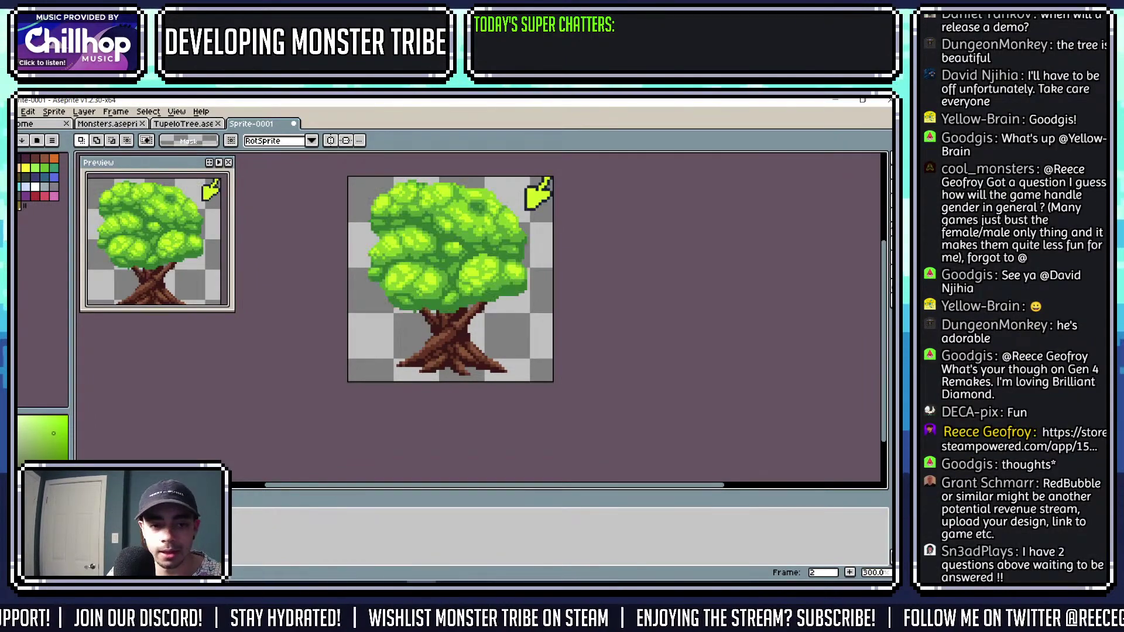
pyautogui.hotkey('ctrl', 'z')
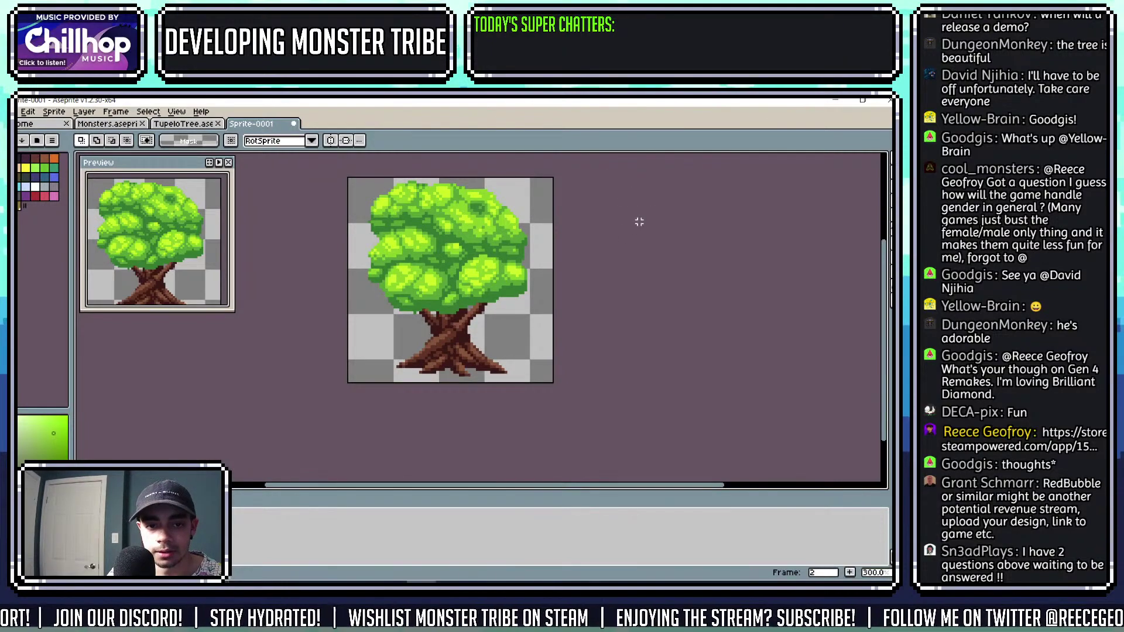
pyautogui.press('Left')
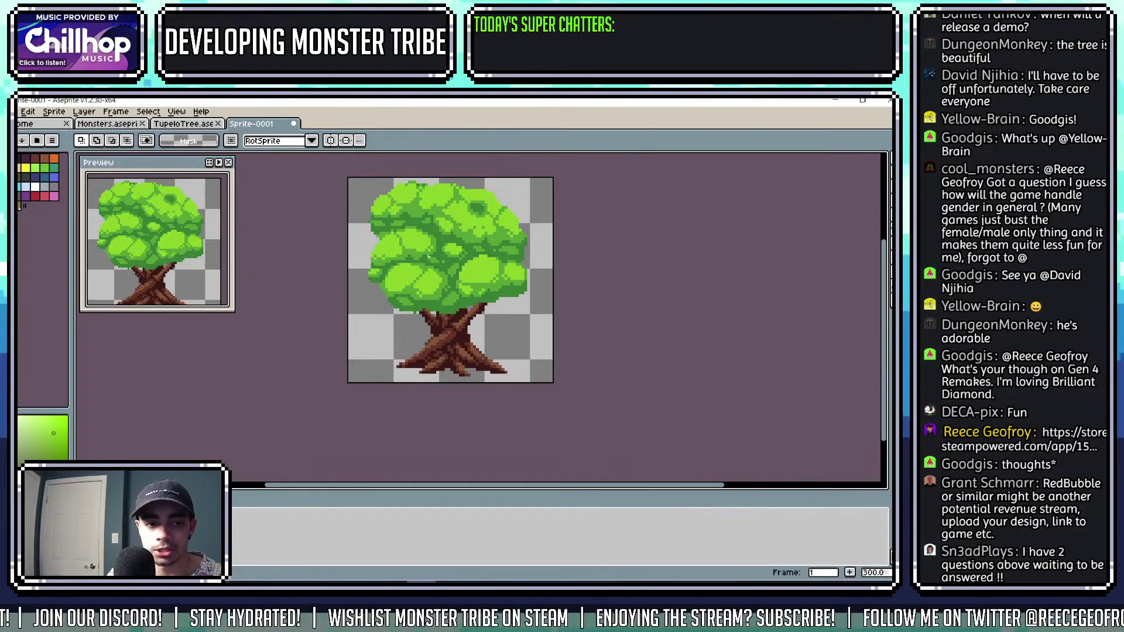
pyautogui.scroll(1, 482, 207)
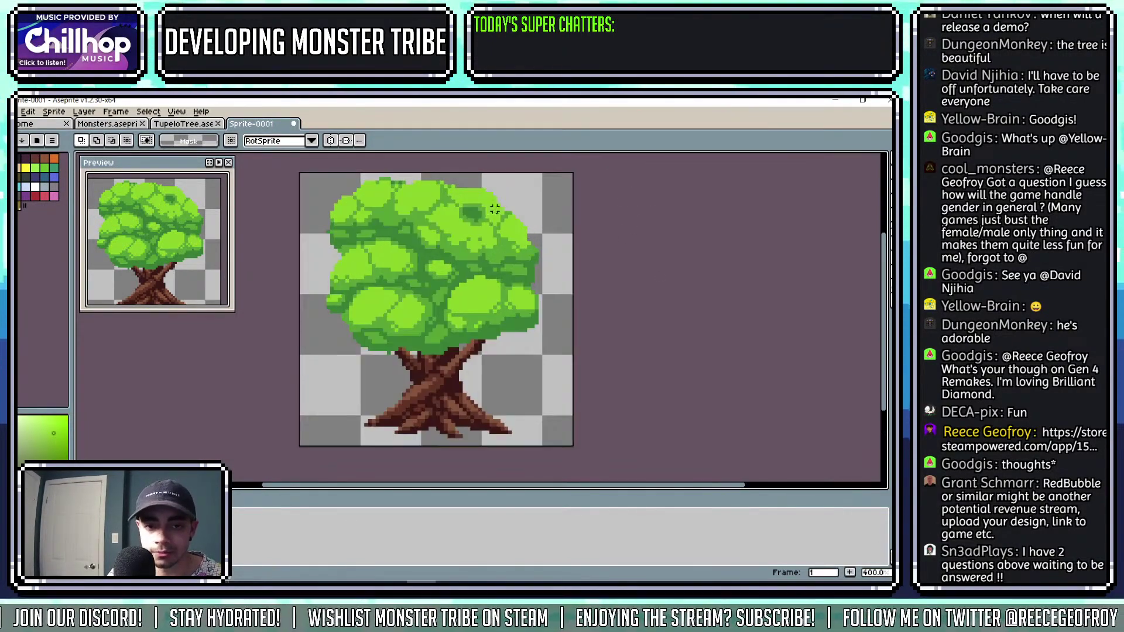
pyautogui.scroll(-2, 517, 214)
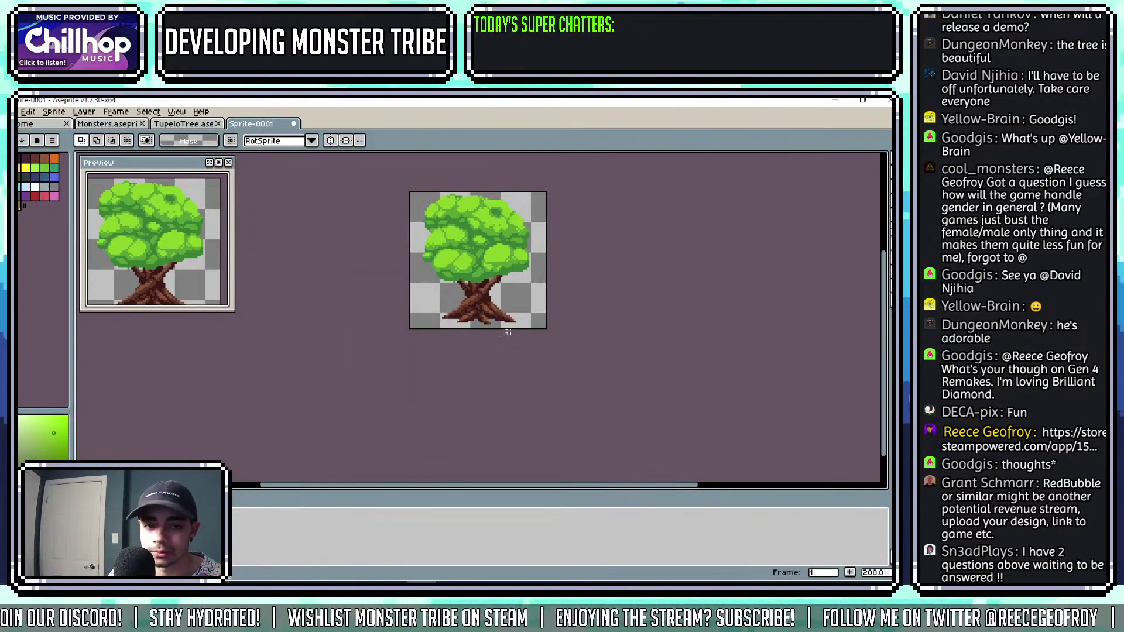
pyautogui.press('Right')
pyautogui.press('Right')
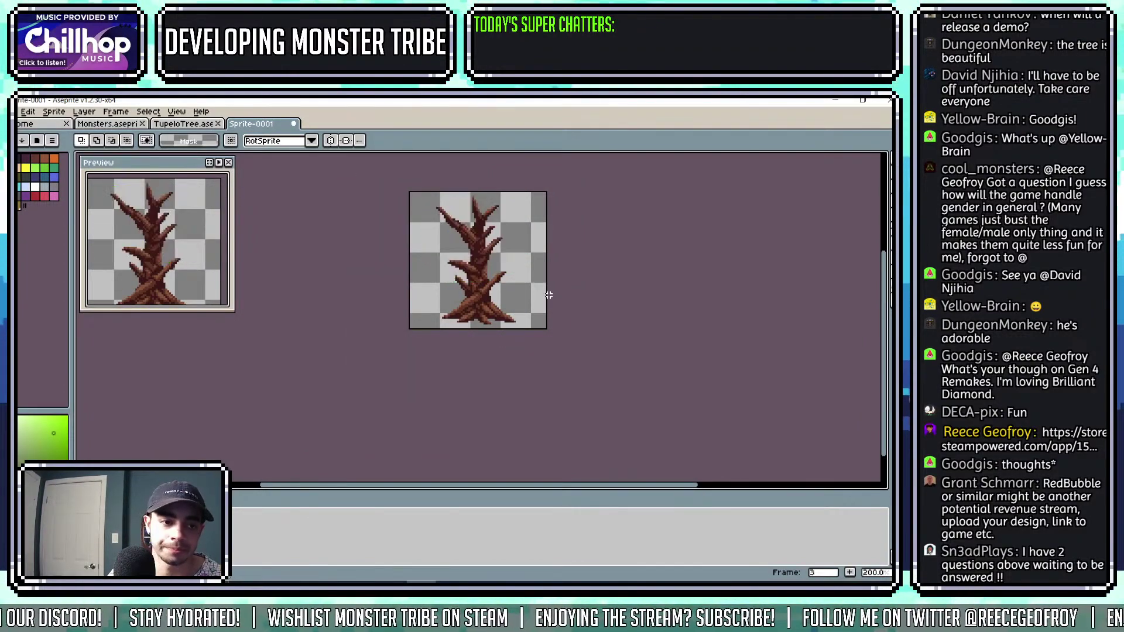
# Remove the foliage and the upper trunk with its top branches on frame 4, keeping the lower trunk and roots.
pyautogui.press('Right')
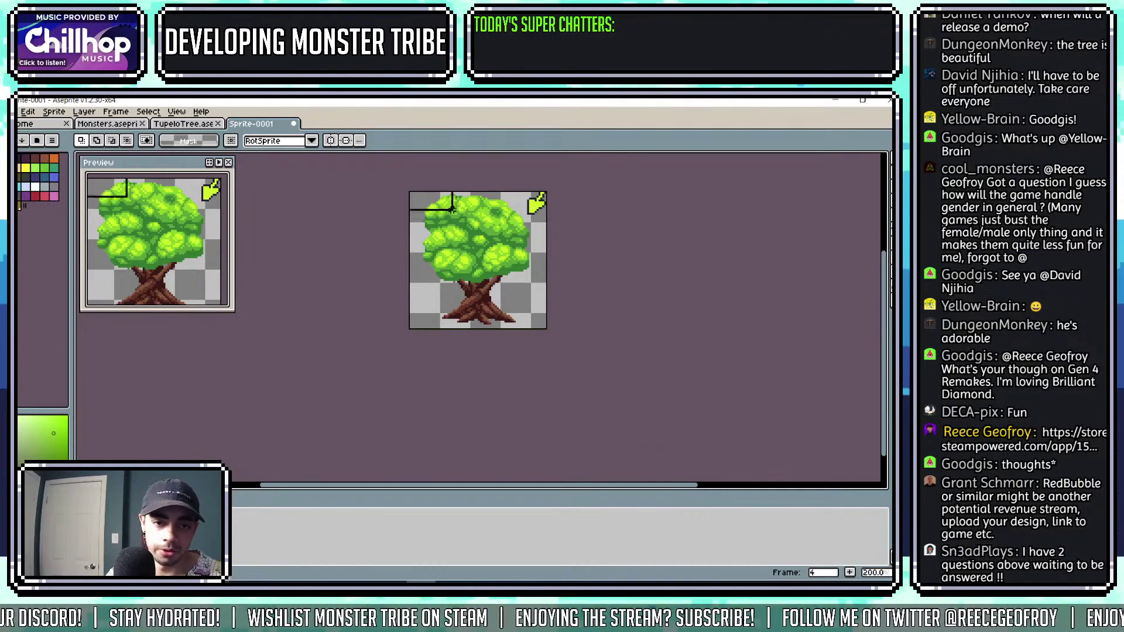
pyautogui.press('Left')
pyautogui.scroll(1, 510, 246)
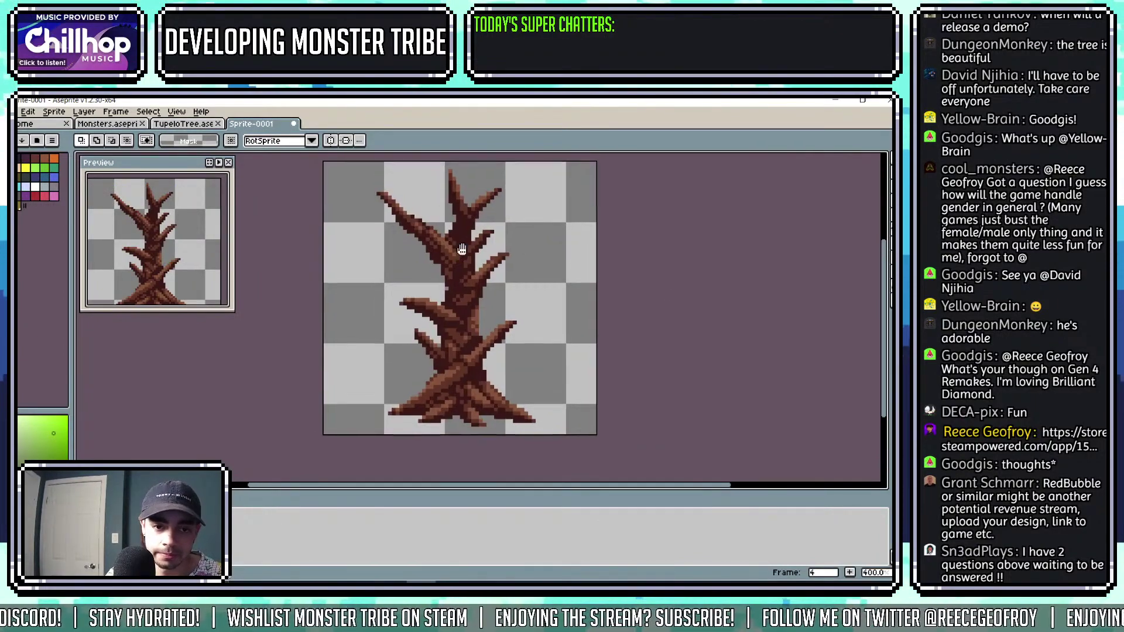
pyautogui.press('Right')
pyautogui.scroll(1, 371, 348)
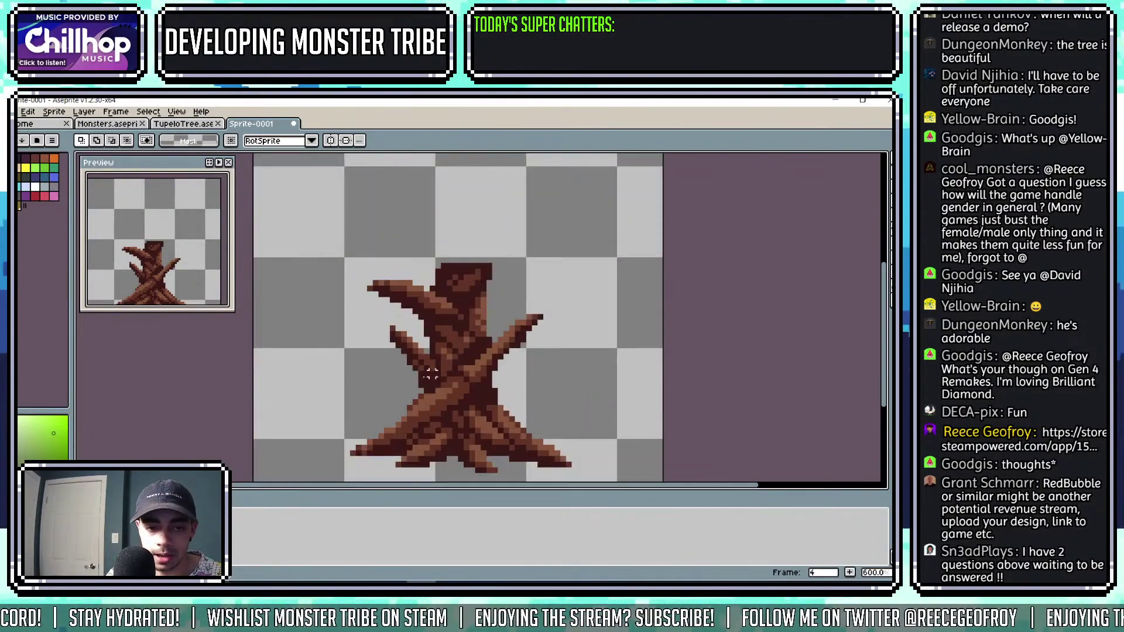
# Erase a cut line across the lower trunk on frame 4 and delete everything above it, leaving only the spreading roots.
pyautogui.scroll(1, 411, 365)
pyautogui.press('e')
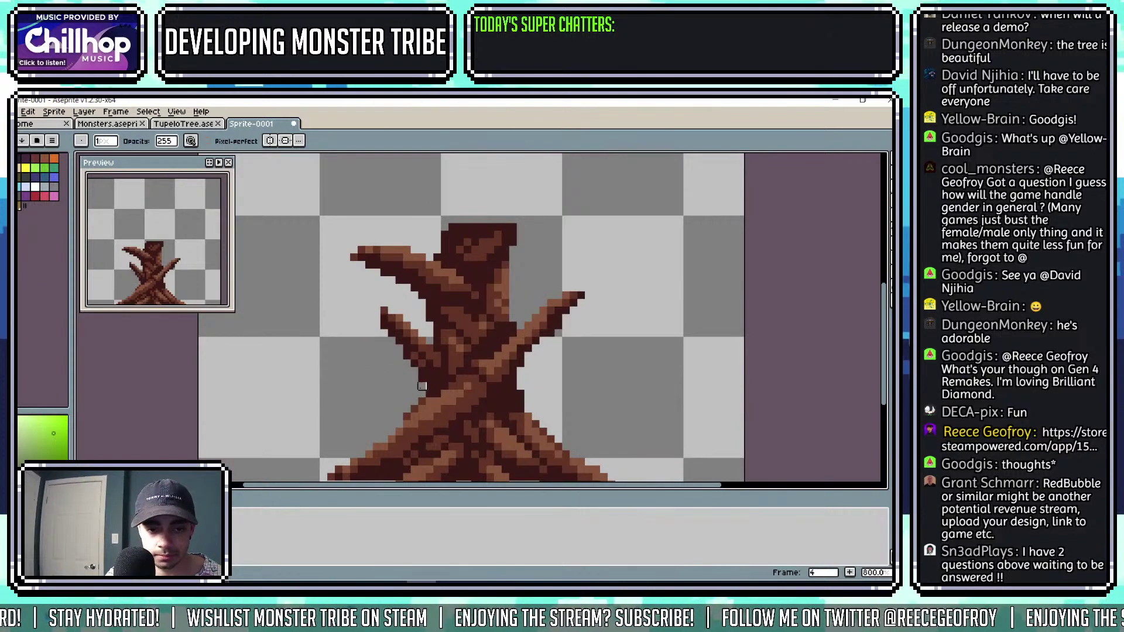
pyautogui.moveTo(440, 371); pyautogui.dragTo(522, 371)
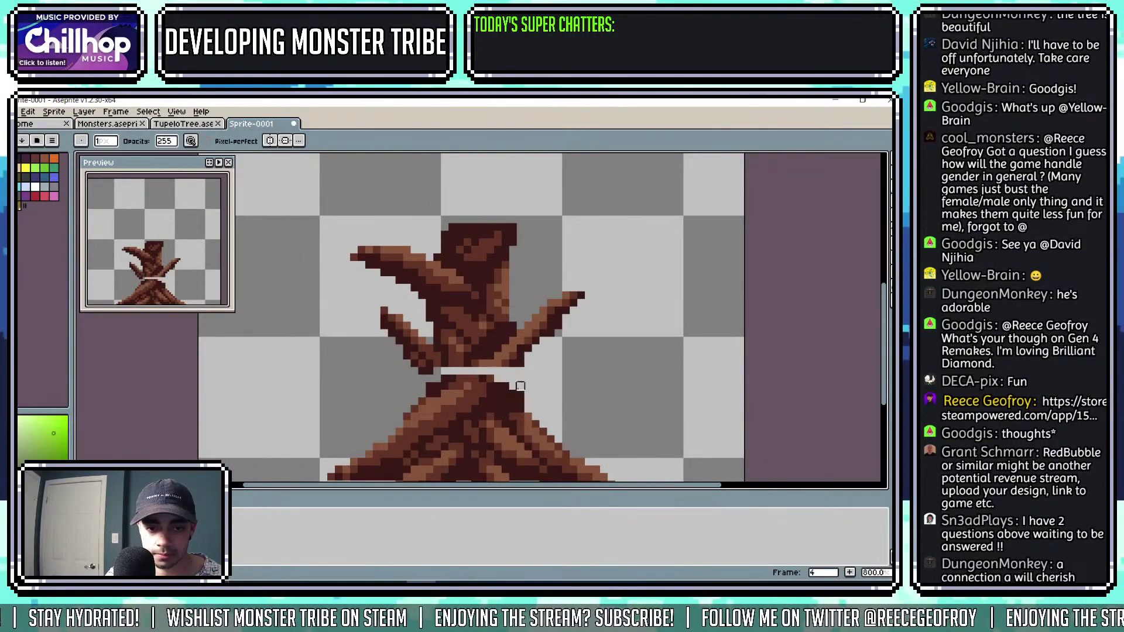
pyautogui.scroll(1, 515, 390)
pyautogui.keyDown('alt'); pyautogui.click(505, 392); pyautogui.keyUp('alt')
pyautogui.moveTo(504, 391)
pyautogui.mouseDown()
pyautogui.moveTo(477, 360)
pyautogui.moveTo(520, 362)
pyautogui.mouseUp()
pyautogui.scroll(-1, 514, 359)
pyautogui.press('m')
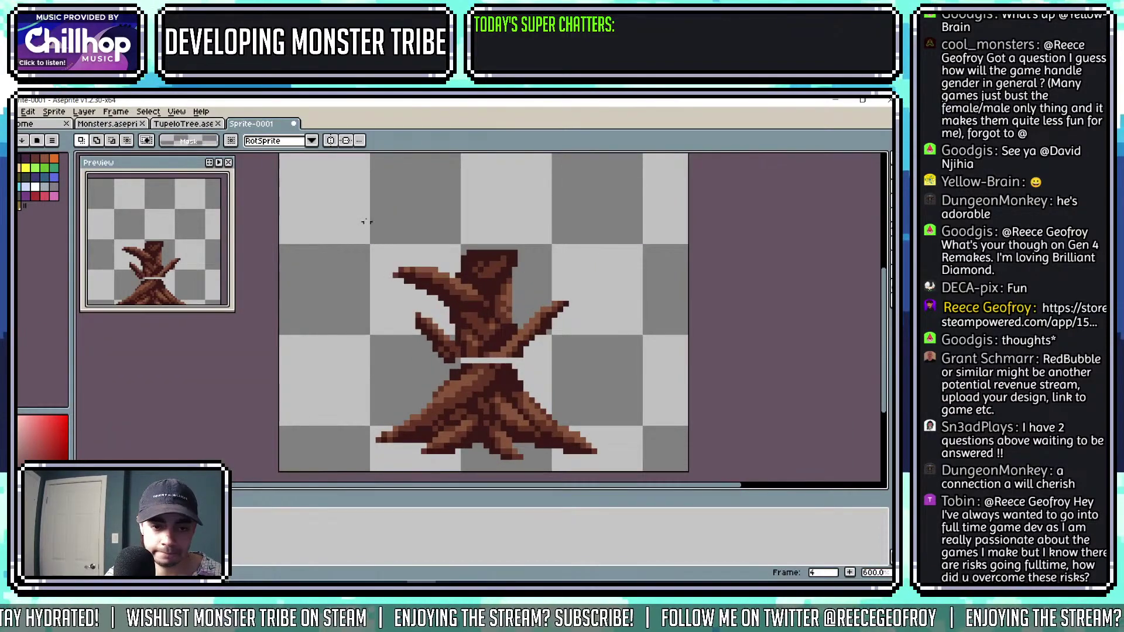
pyautogui.moveTo(370, 197); pyautogui.dragTo(686, 366)
pyautogui.press('Delete')
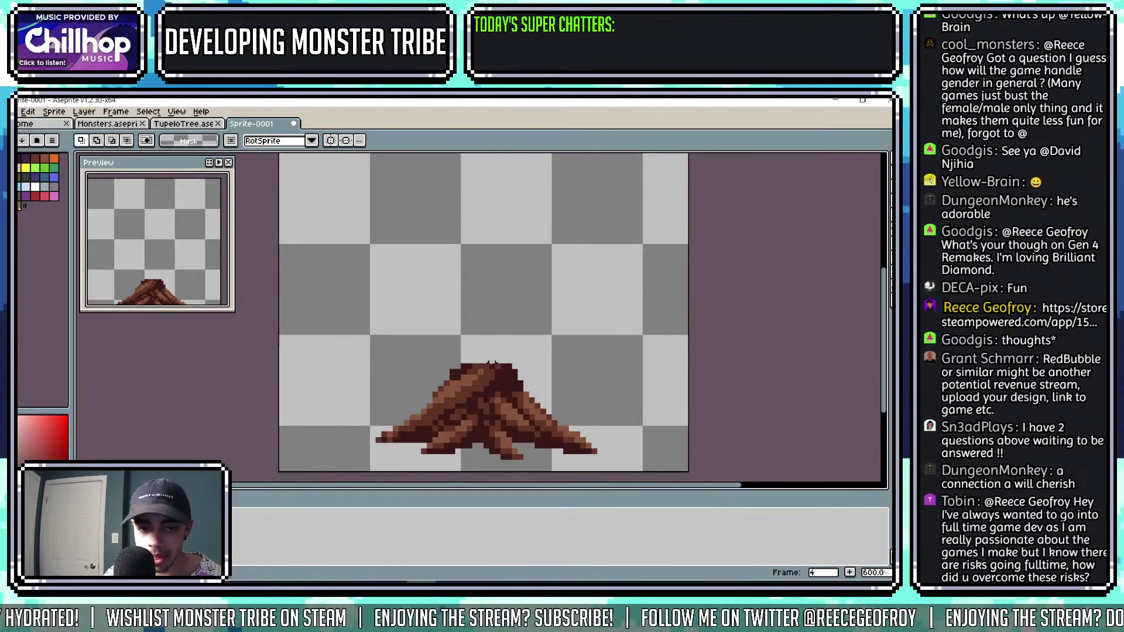
pyautogui.scroll(1, 655, 410)
pyautogui.press('b')
pyautogui.scroll(-3, 545, 337)
pyautogui.moveTo(538, 333); pyautogui.dragTo(533, 333)
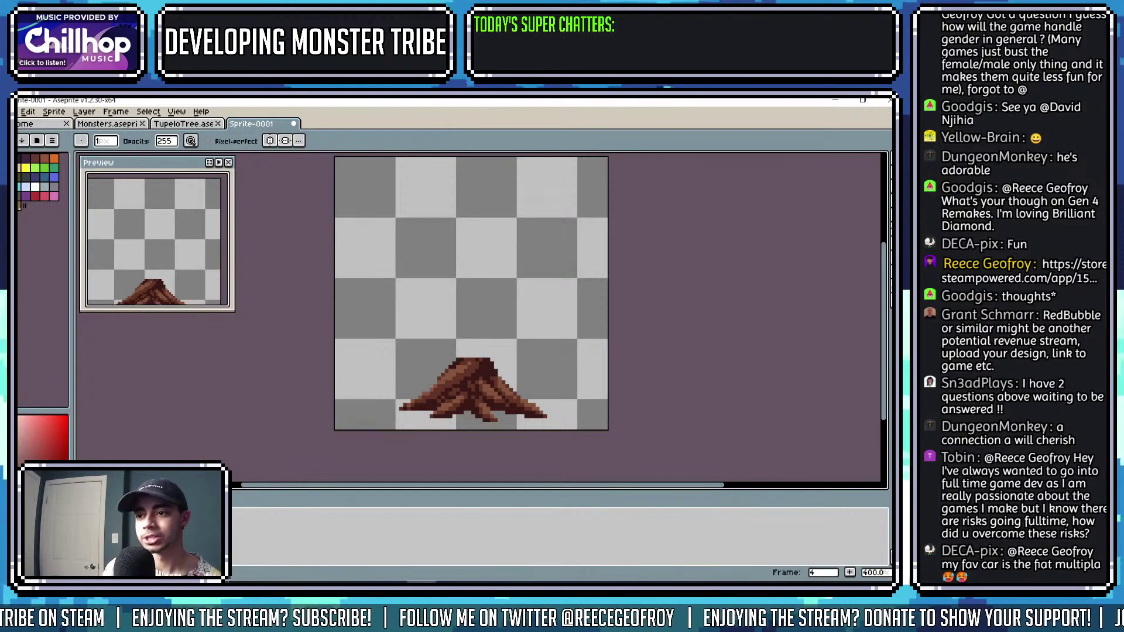
# Switch to the Monsters sprite and look through the existing monster designs between frames 136 and 149.
pyautogui.click(109, 123)
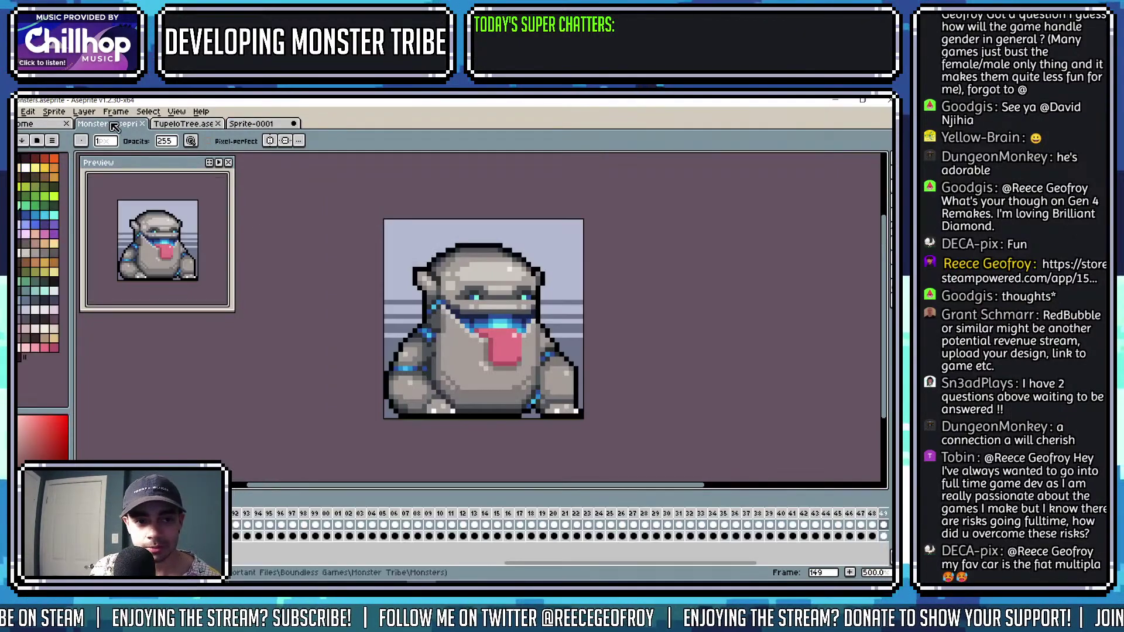
pyautogui.click(783, 514)
pyautogui.press('Right')
pyautogui.press('Right')
pyautogui.press('Right')
pyautogui.press('Right')
pyautogui.press('Right')
pyautogui.press('Right')
pyautogui.press('Right')
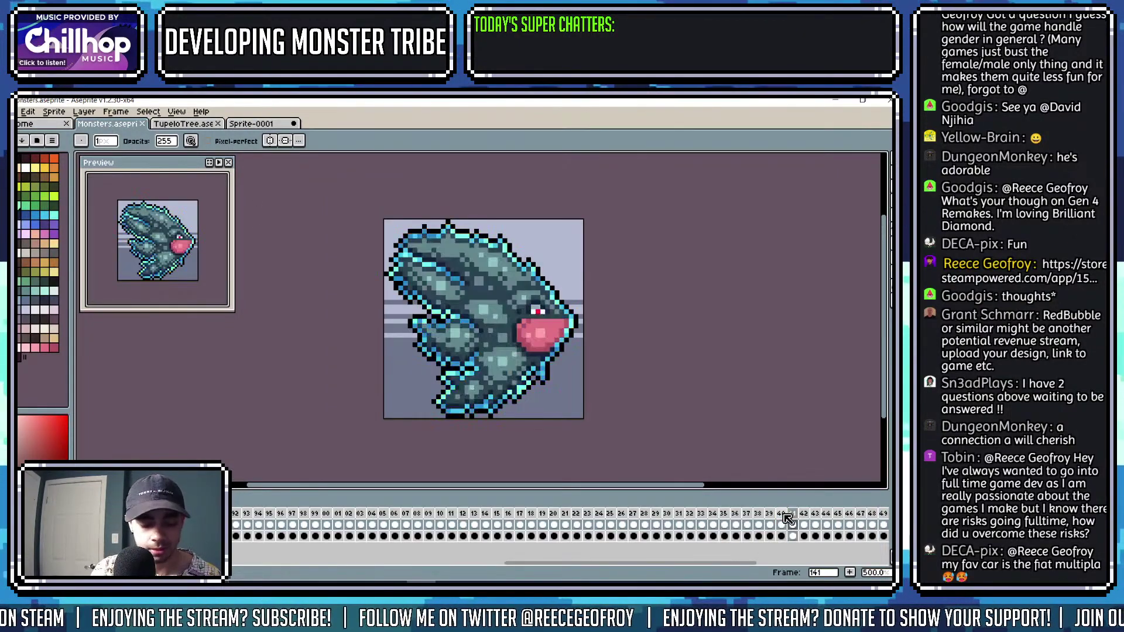
pyautogui.press('Left')
pyautogui.press('Left')
pyautogui.press('Left')
pyautogui.press('Left')
pyautogui.press('Left')
pyautogui.press('Left')
pyautogui.press('Left')
pyautogui.press('Left')
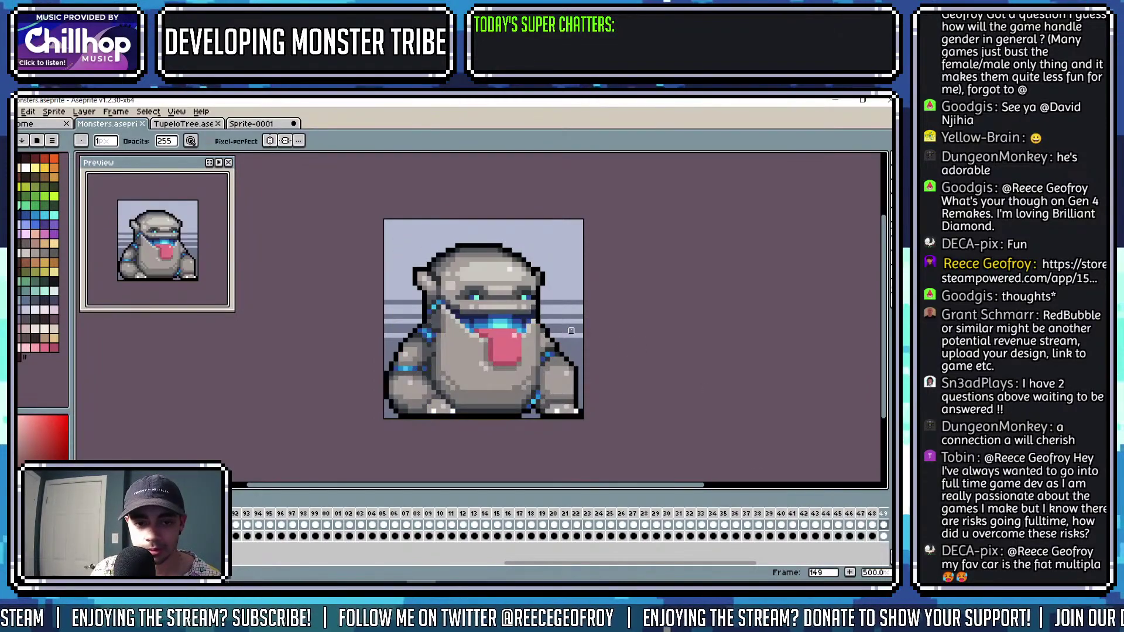
pyautogui.press('Left')
pyautogui.press('Left')
pyautogui.press('Left')
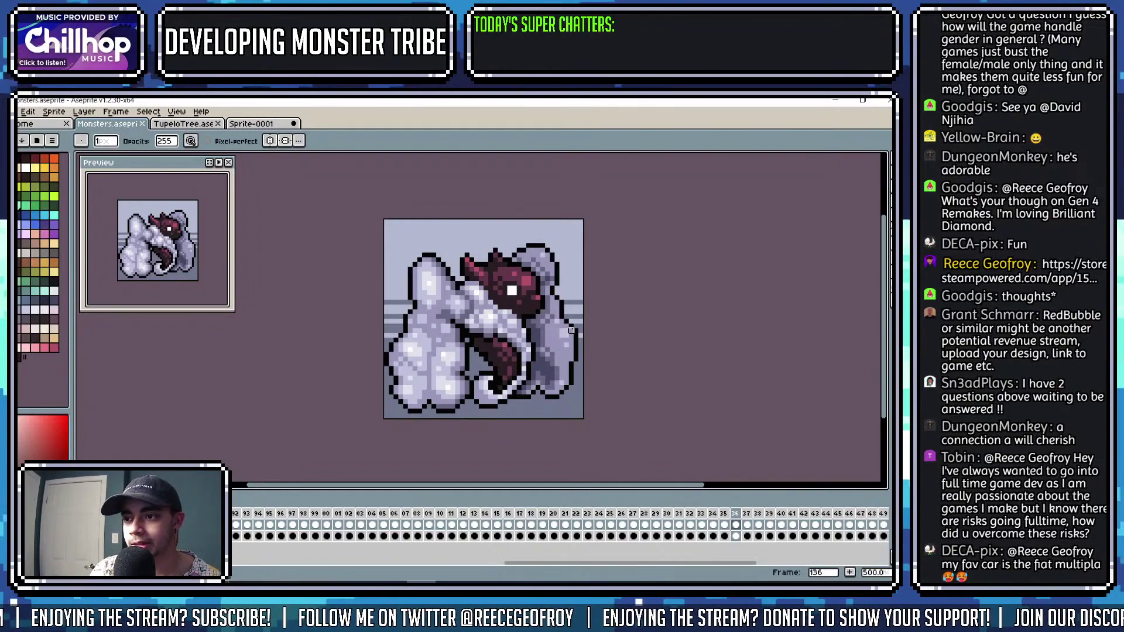
# Try blocking in a dark creature silhouette with an enlarged brush on a new empty frame after frame 136, using a colour sampled from that monster.
pyautogui.press('b')
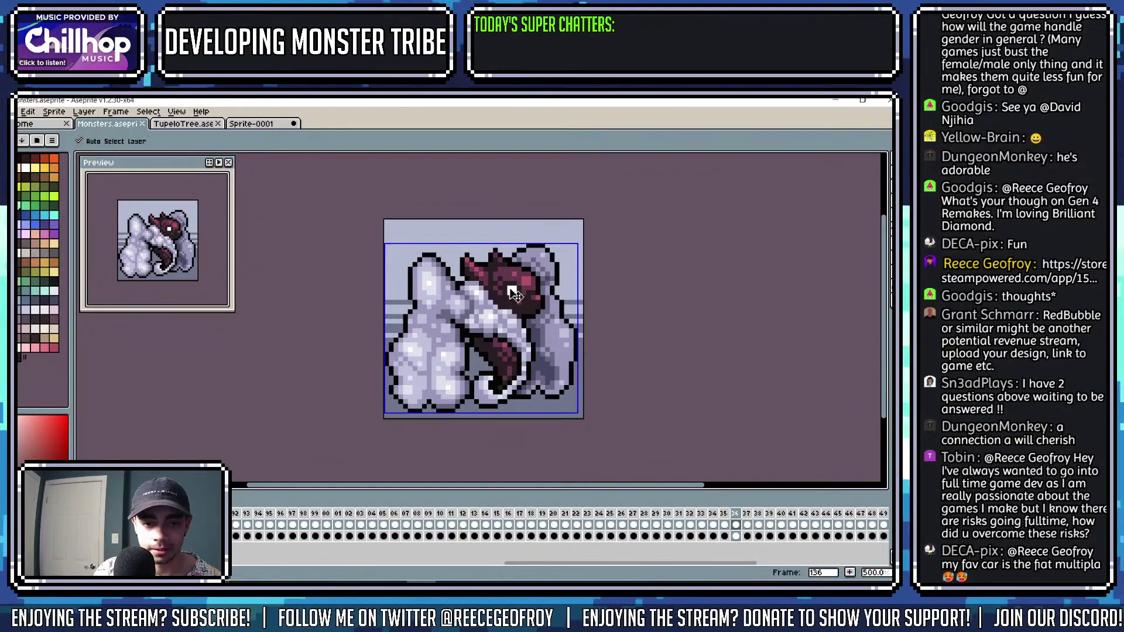
pyautogui.keyDown('alt'); pyautogui.click(512, 312); pyautogui.keyUp('alt')
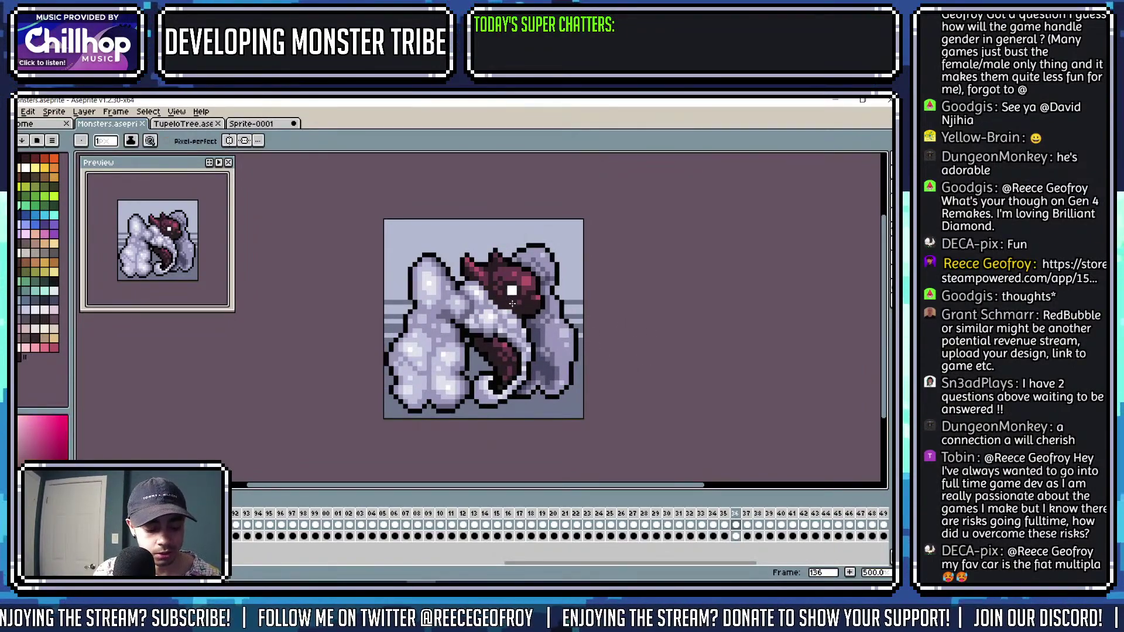
pyautogui.hotkey('alt', 'shift', 'n')
pyautogui.press('+')
pyautogui.press('+')
pyautogui.press('+')
pyautogui.press('+')
pyautogui.press('+')
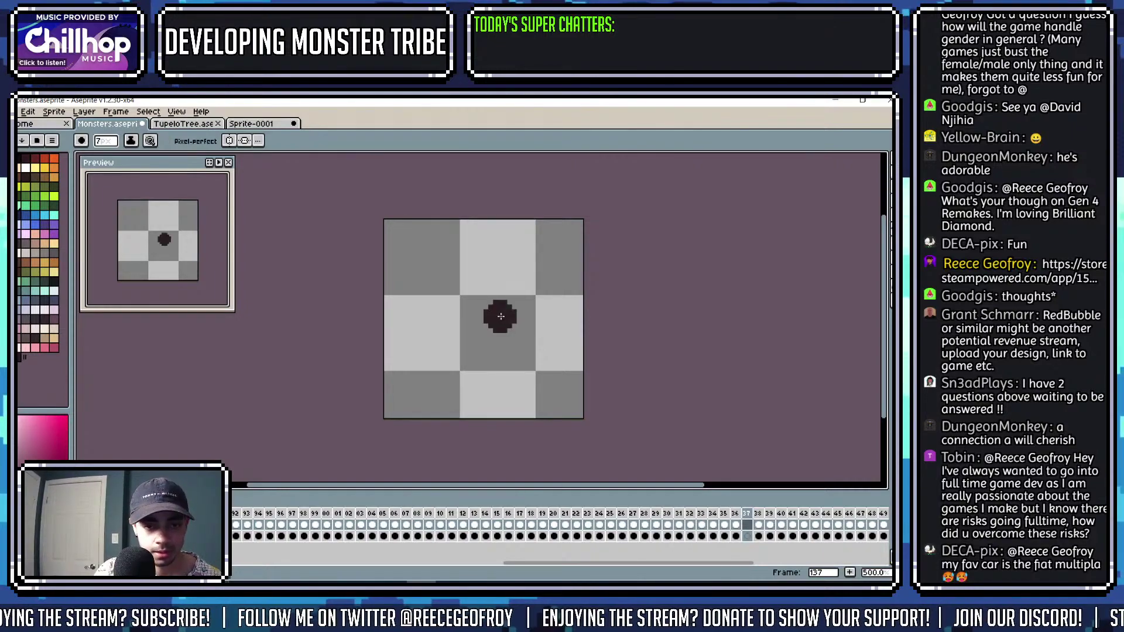
pyautogui.scroll(1, 501, 316)
pyautogui.moveTo(502, 353)
pyautogui.mouseDown()
pyautogui.moveTo(521, 312)
pyautogui.moveTo(477, 302)
pyautogui.moveTo(508, 247)
pyautogui.moveTo(536, 262)
pyautogui.moveTo(524, 318)
pyautogui.moveTo(470, 317)
pyautogui.moveTo(437, 369)
pyautogui.moveTo(411, 295)
pyautogui.moveTo(474, 356)
pyautogui.moveTo(504, 346)
pyautogui.moveTo(495, 387)
pyautogui.moveTo(518, 370)
pyautogui.moveTo(476, 375)
pyautogui.moveTo(531, 383)
pyautogui.mouseUp()
pyautogui.scroll(-2, 531, 383)
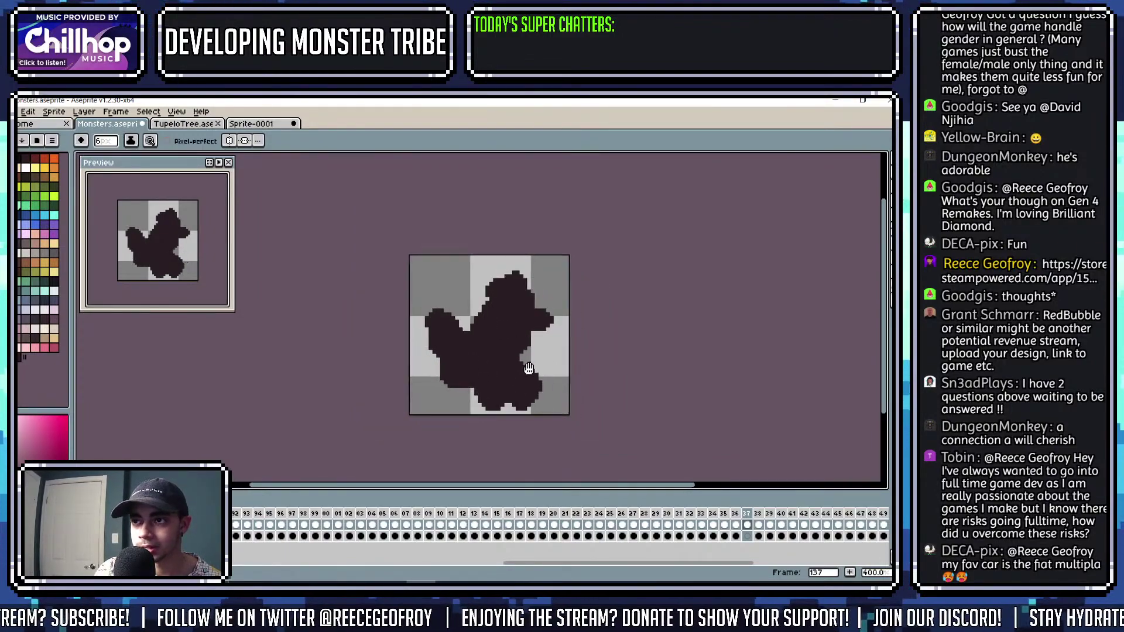
# Clear the dark silhouette and remove its frame from the Monsters sprite.
pyautogui.press('m')
pyautogui.hotkey('ctrl', 'a')
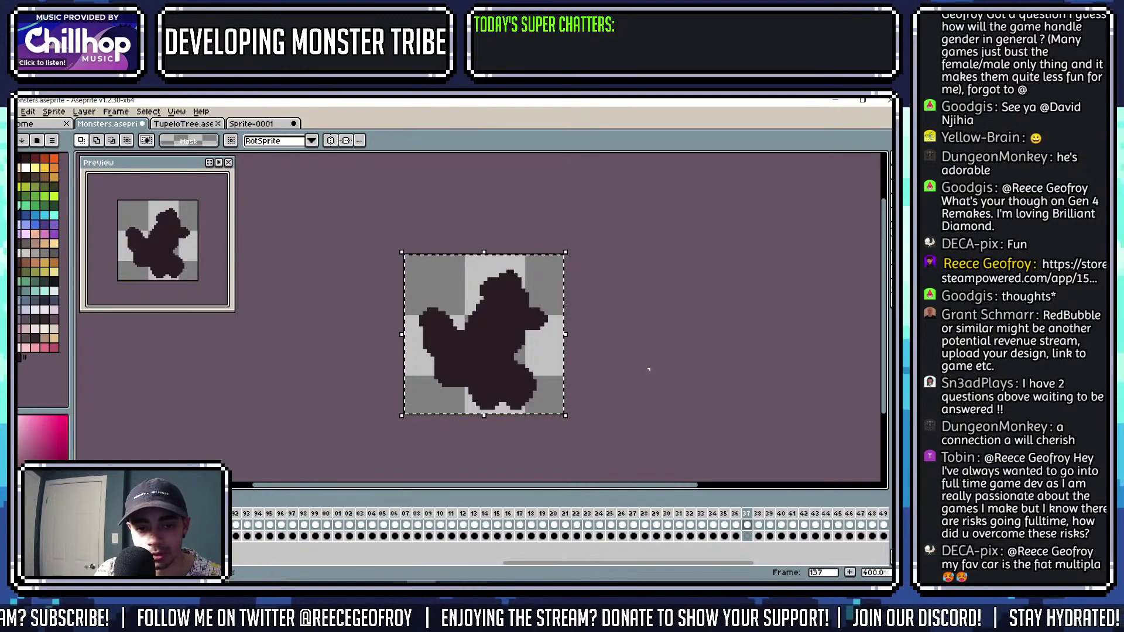
pyautogui.press('Delete')
pyautogui.click(761, 536)
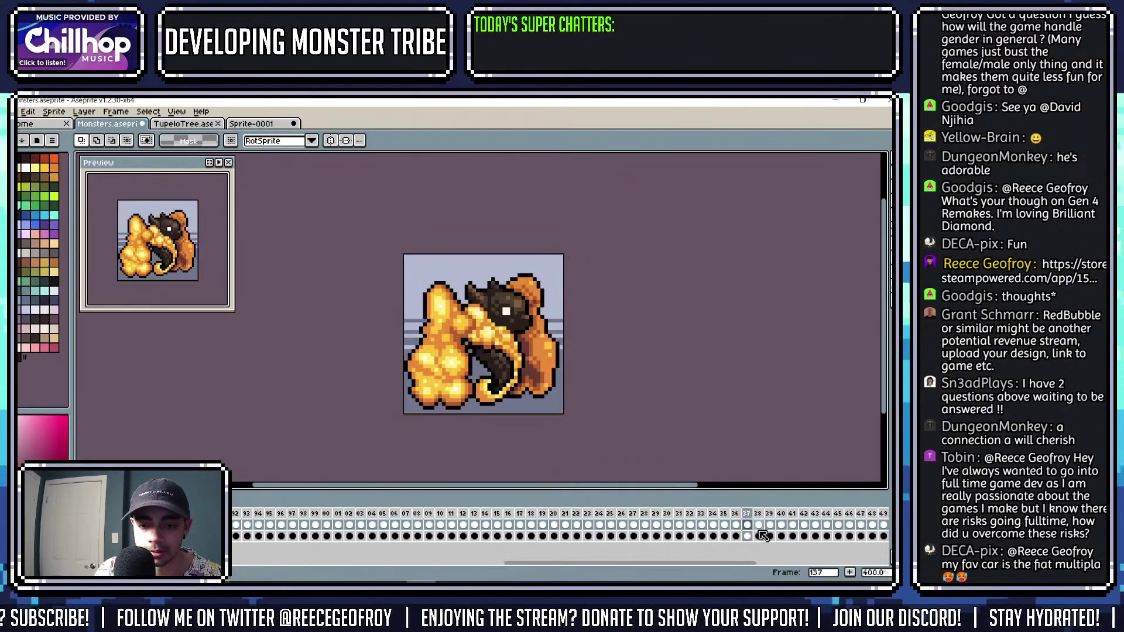
# View the last monster design on frame 150 of the Monsters sprite.
pyautogui.moveTo(743, 563); pyautogui.dragTo(861, 562)
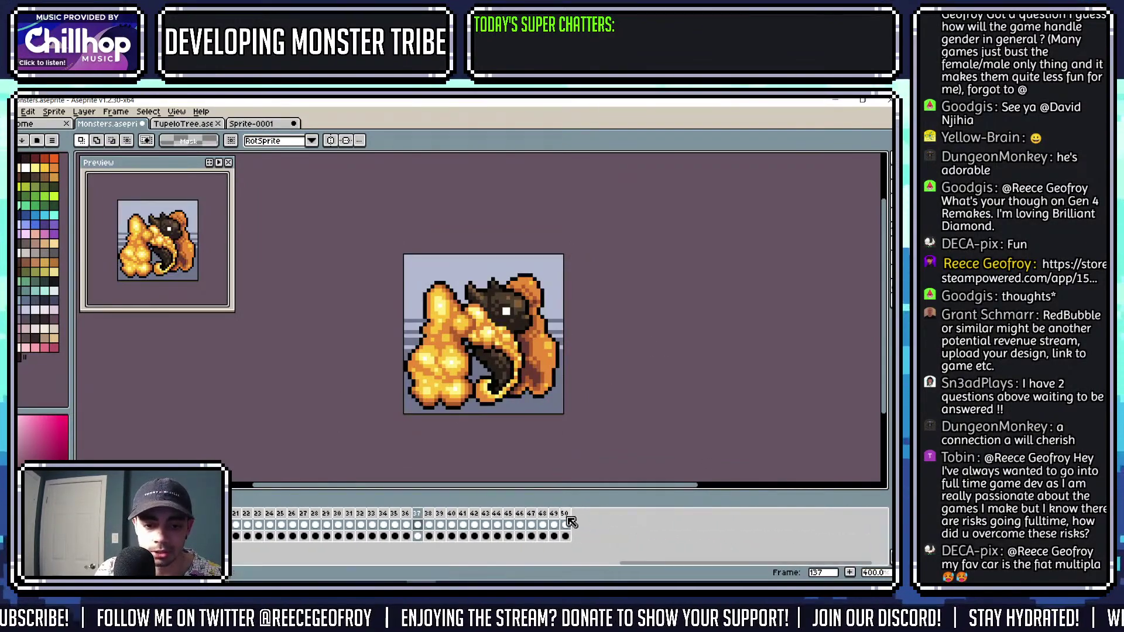
pyautogui.click(554, 525)
pyautogui.click(565, 514)
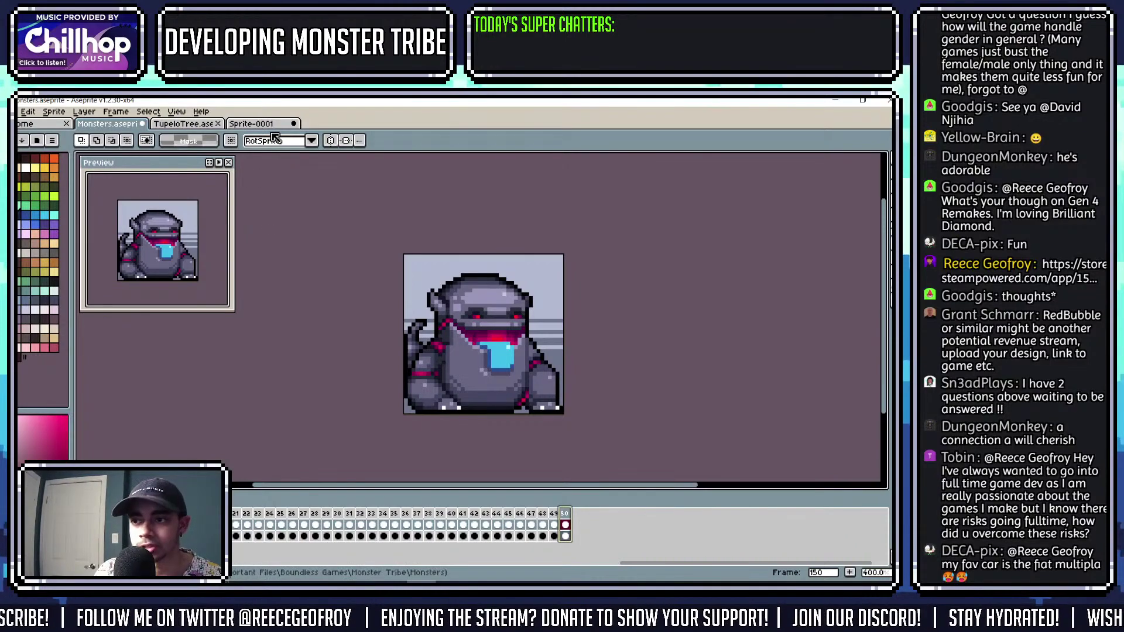
# Return to the tree sprite and build up the stump's flat top on frame 4 with dark brown pixels, narrowing it towards the top.
pyautogui.click(279, 126)
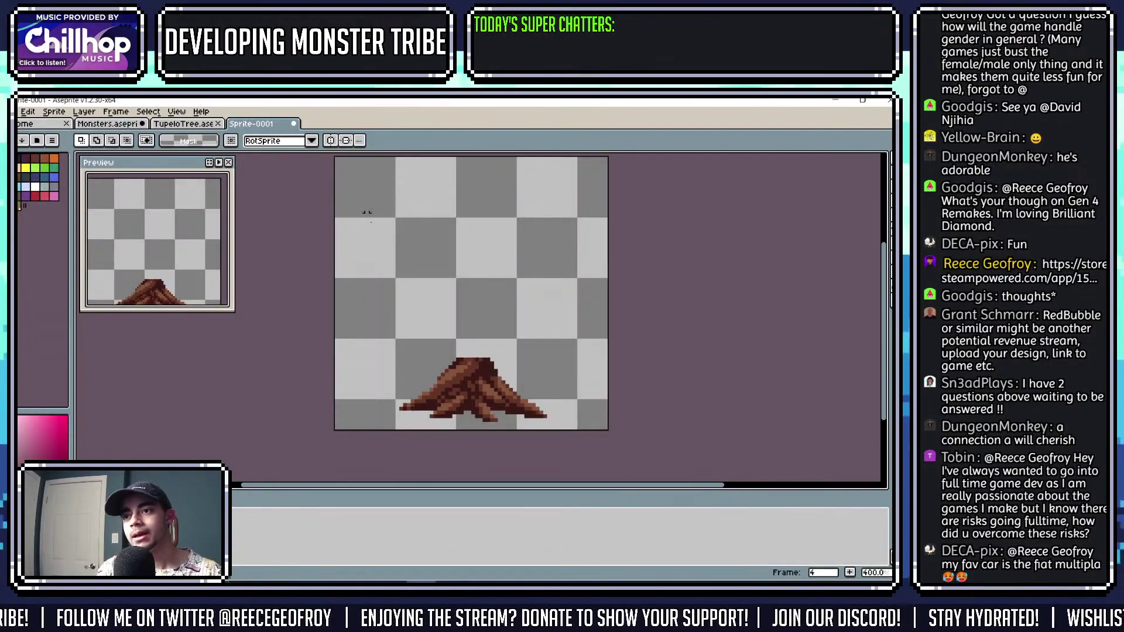
pyautogui.scroll(2, 488, 349)
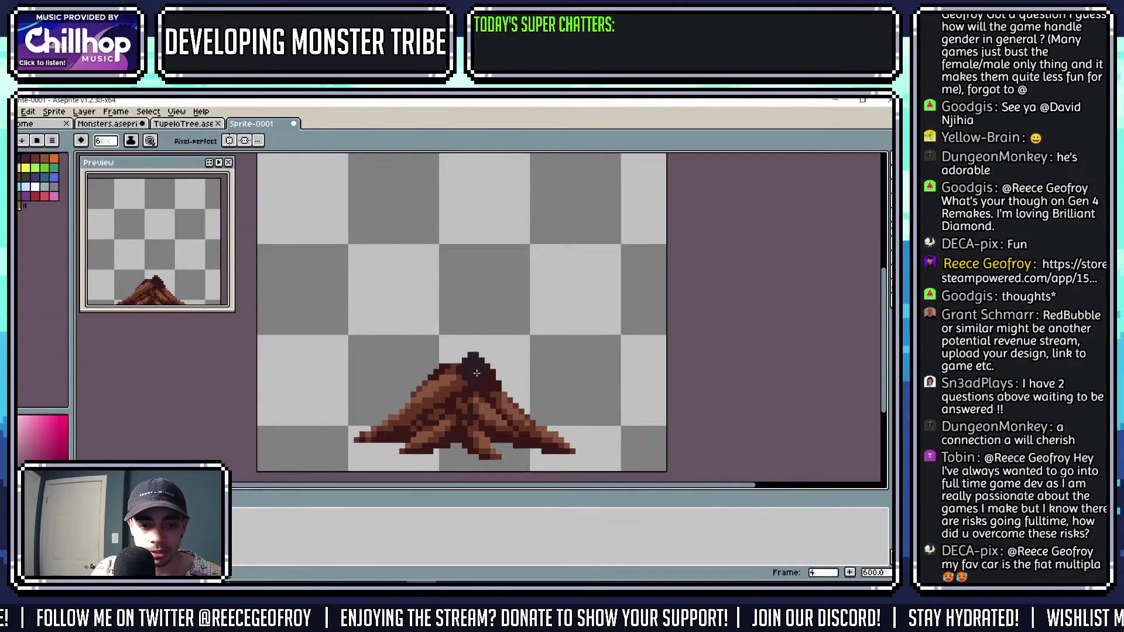
pyautogui.press('b')
pyautogui.scroll(3, 486, 376)
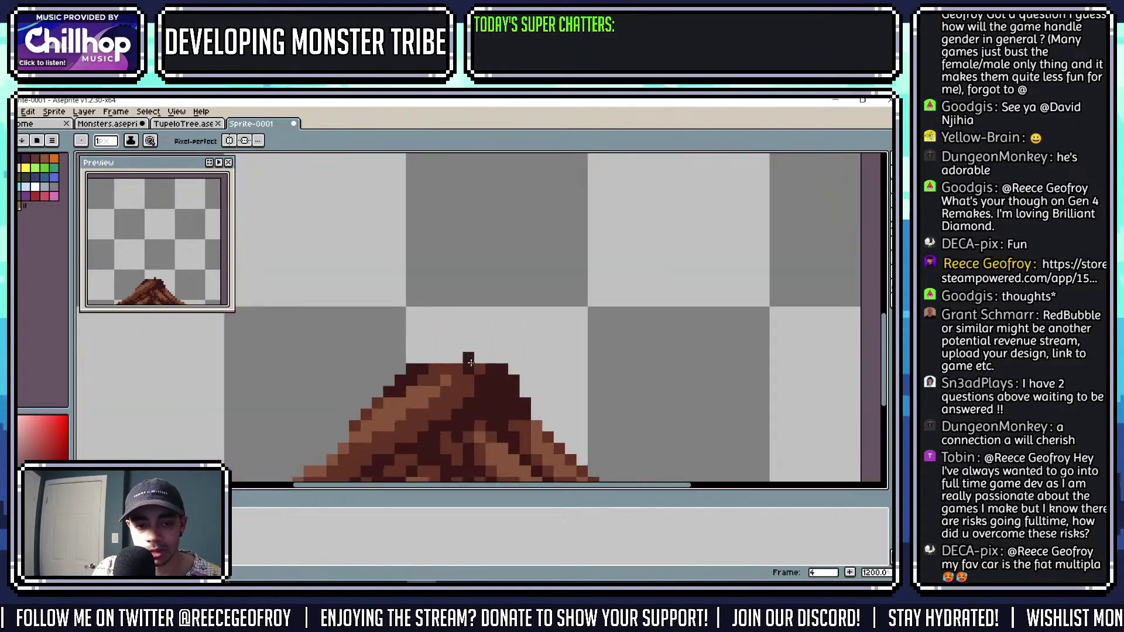
pyautogui.moveTo(485, 358)
pyautogui.mouseDown()
pyautogui.moveTo(426, 356)
pyautogui.moveTo(478, 347)
pyautogui.moveTo(422, 346)
pyautogui.moveTo(448, 356)
pyautogui.mouseUp()
pyautogui.click(434, 348)
pyautogui.press('e')
pyautogui.scroll(-4, 454, 340)
pyautogui.scroll(2, 454, 340)
pyautogui.press('b')
pyautogui.scroll(2, 454, 366)
pyautogui.press('alt')
pyautogui.keyDown('alt'); pyautogui.click(454, 366); pyautogui.keyUp('alt')
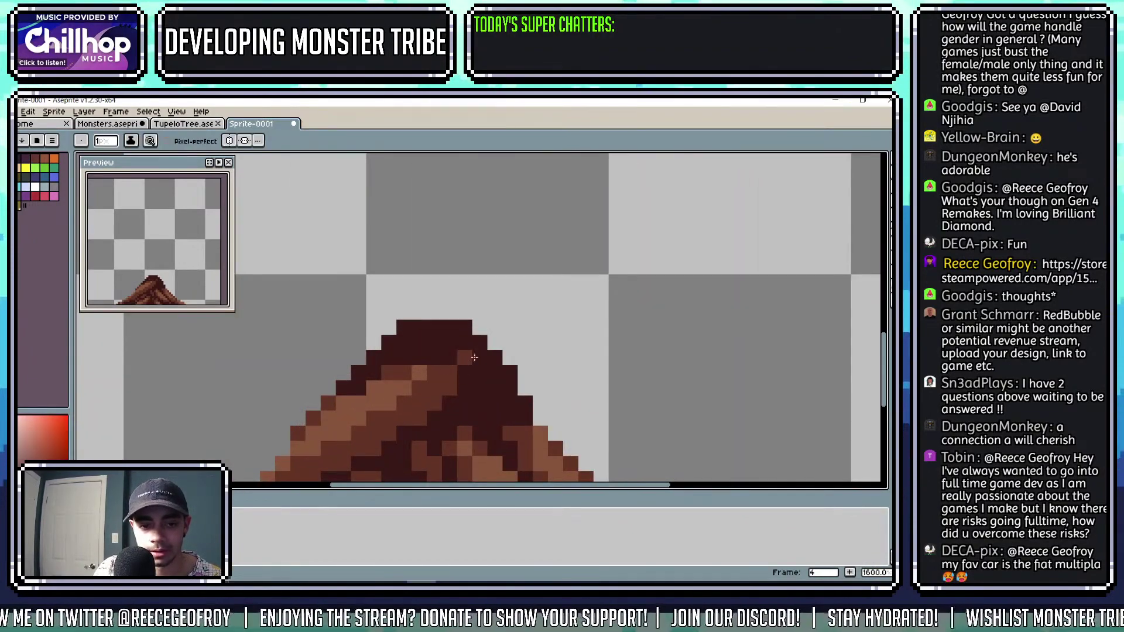
# Compare the stump on frame 4 with the bare branching trunk on frame 3.
pyautogui.scroll(-3, 502, 356)
pyautogui.press('Left')
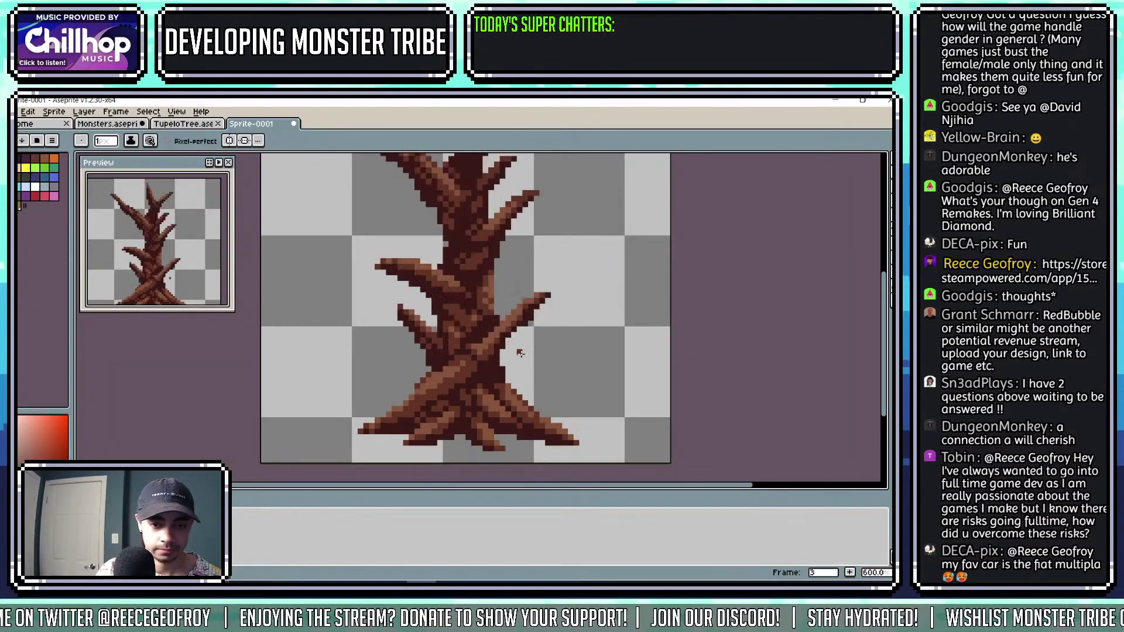
pyautogui.press('Right')
pyautogui.press('Left')
pyautogui.press('Right')
pyautogui.press('Left')
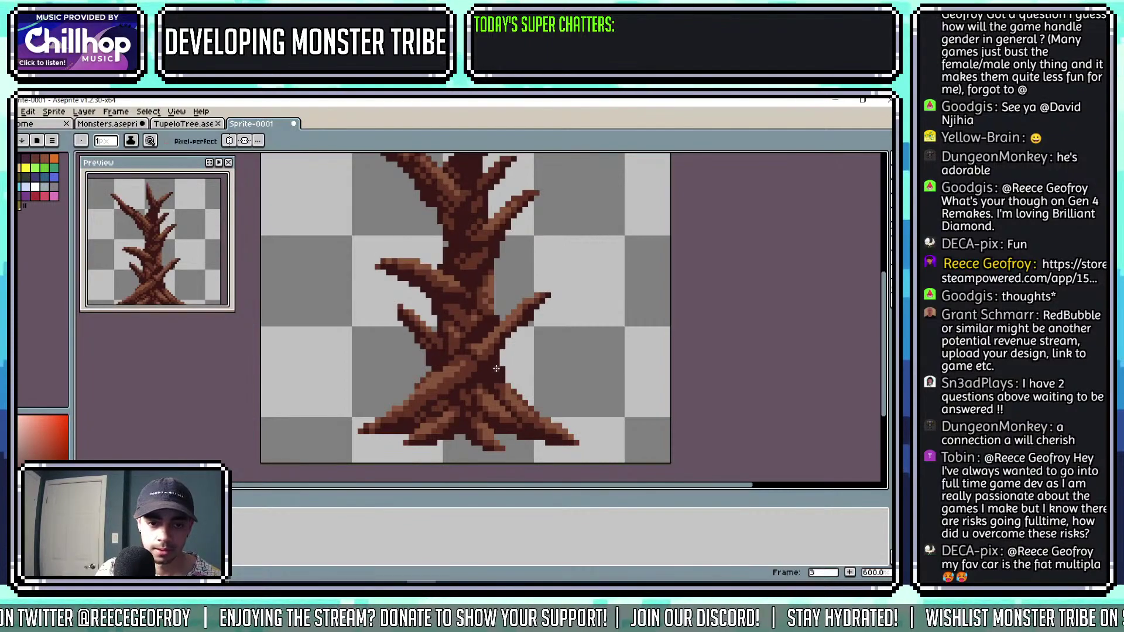
pyautogui.press('Right')
# Open Resources.png and sample the tan cut-wood colours from the end of the dark brown log with leaves.
pyautogui.scroll(4, 490, 364)
pyautogui.press('alt')
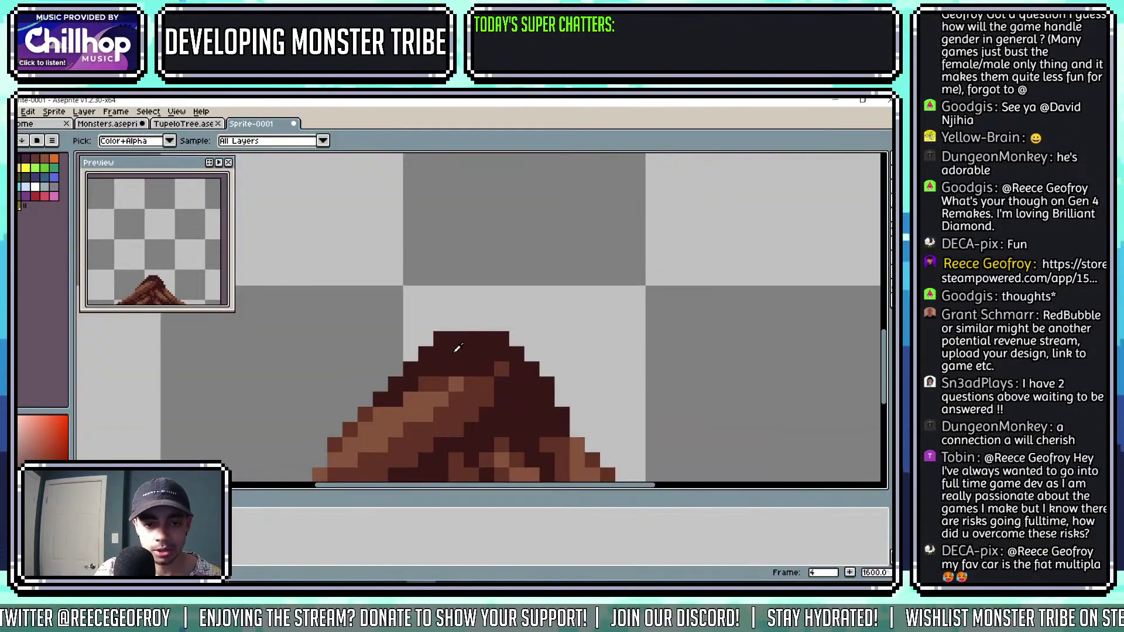
pyautogui.keyDown('alt'); pyautogui.click(457, 349); pyautogui.keyUp('alt')
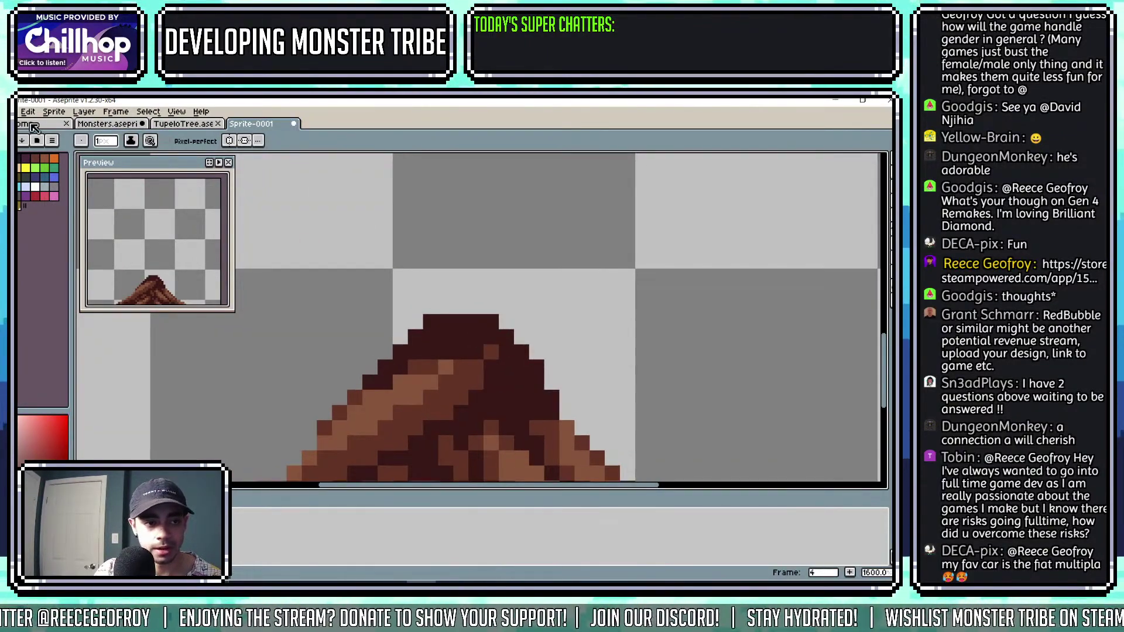
pyautogui.hotkey('ctrl', 'o')
pyautogui.doubleClick(44, 224)
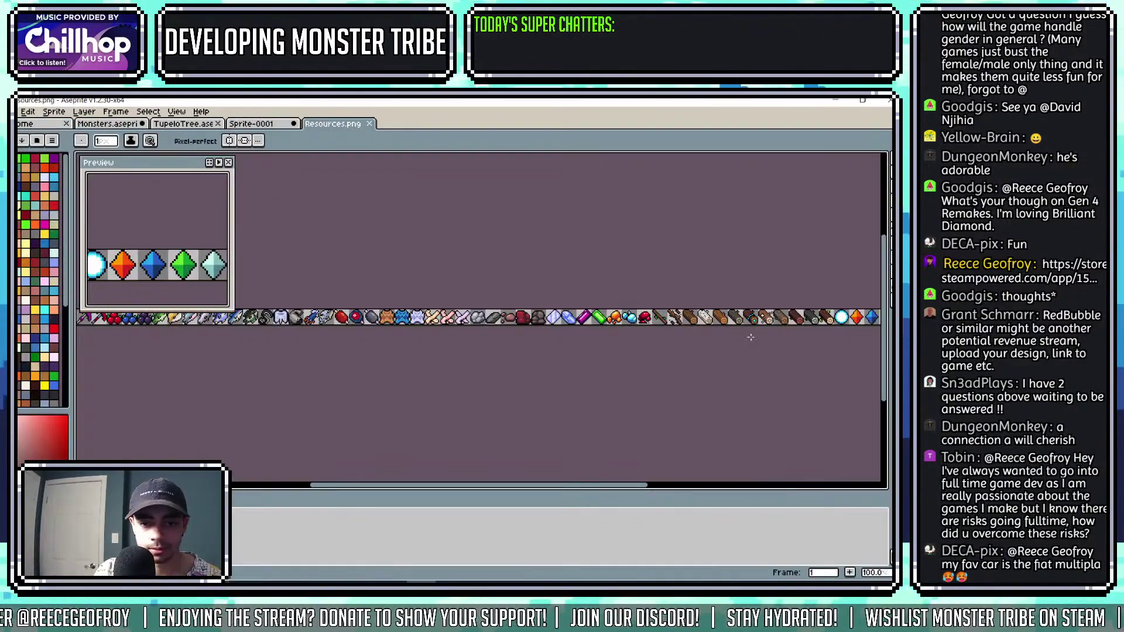
pyautogui.scroll(5, 750, 337)
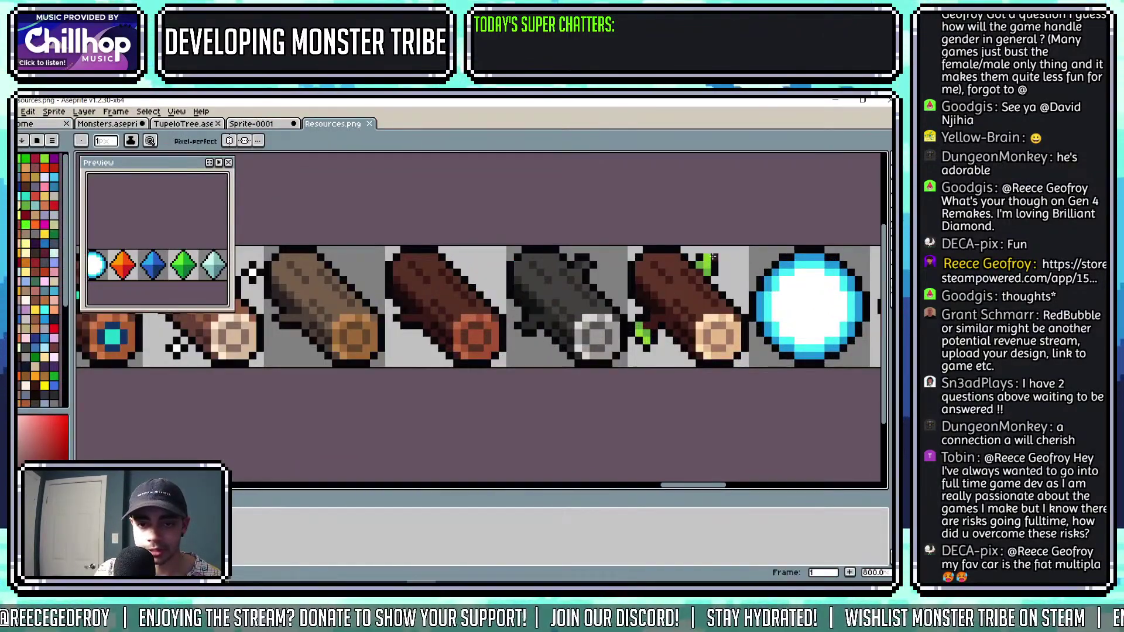
pyautogui.scroll(1, 712, 256)
pyautogui.keyDown('alt'); pyautogui.click(713, 256); pyautogui.keyUp('alt')
pyautogui.scroll(-2, 664, 249)
pyautogui.scroll(3, 697, 301)
pyautogui.click(695, 302)
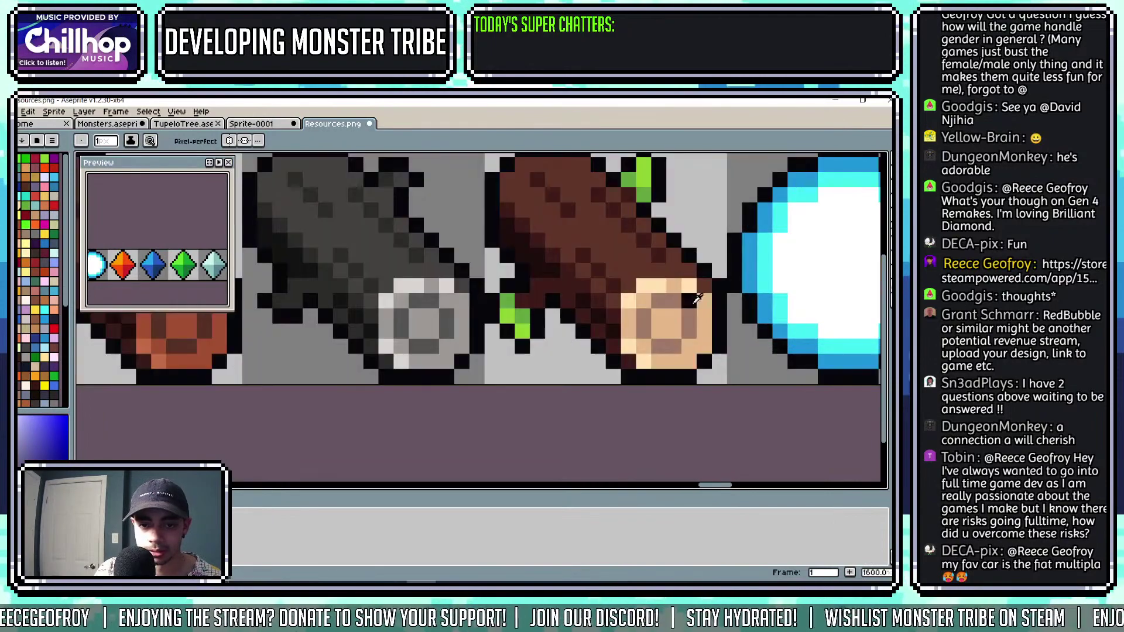
pyautogui.scroll(-1, 697, 300)
# Return to the tree sprite and paint a tan cut-wood face with muted brown pixels at the top of the stump.
pyautogui.click(252, 123)
pyautogui.scroll(1, 466, 327)
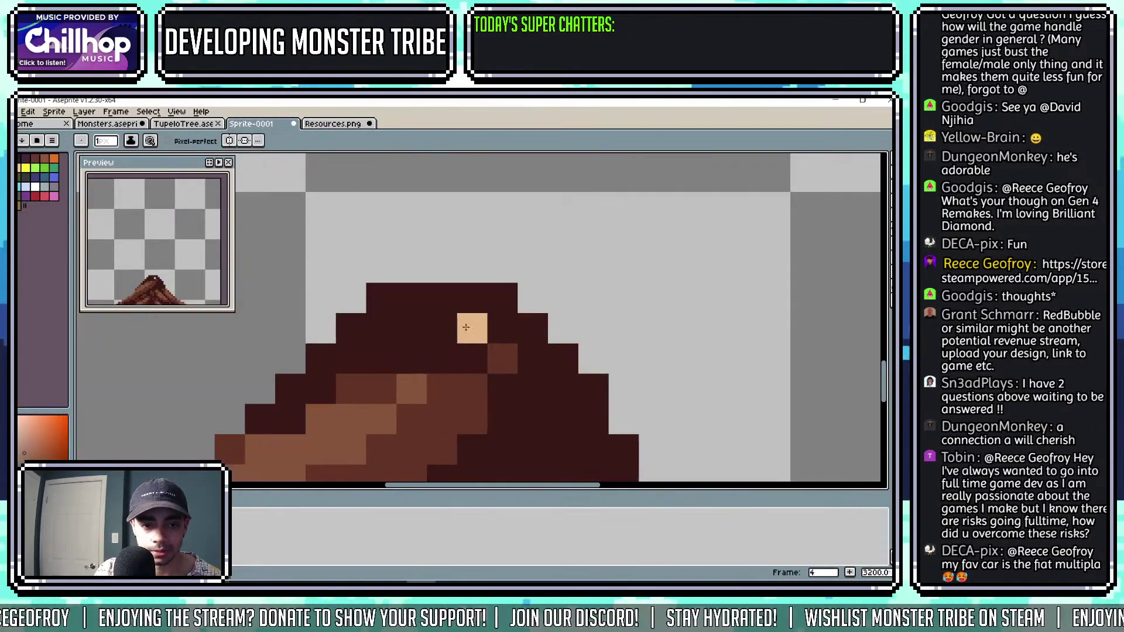
pyautogui.moveTo(412, 302)
pyautogui.mouseDown()
pyautogui.moveTo(470, 315)
pyautogui.moveTo(460, 303)
pyautogui.moveTo(423, 305)
pyautogui.moveTo(390, 321)
pyautogui.moveTo(495, 324)
pyautogui.moveTo(477, 334)
pyautogui.moveTo(411, 327)
pyautogui.mouseUp()
pyautogui.hotkey('ctrl', 'z')
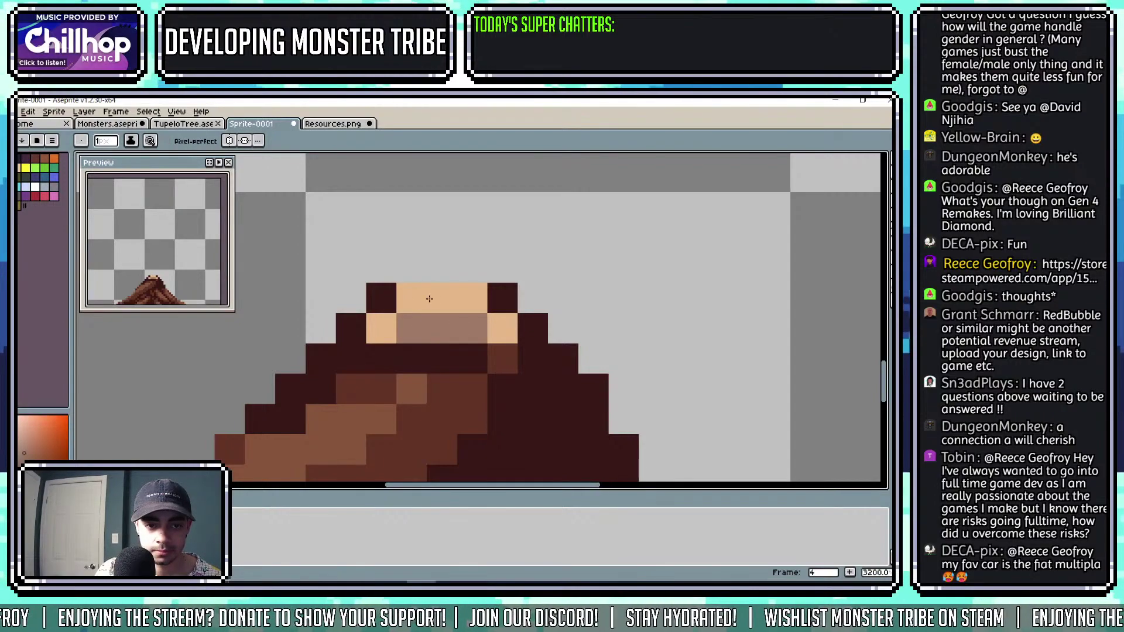
pyautogui.click(472, 328)
pyautogui.scroll(-3, 471, 328)
pyautogui.scroll(5, 464, 314)
pyautogui.moveTo(495, 326); pyautogui.dragTo(544, 325)
pyautogui.moveTo(546, 303)
pyautogui.mouseDown()
pyautogui.moveTo(497, 304)
pyautogui.moveTo(482, 323)
pyautogui.moveTo(571, 325)
pyautogui.moveTo(501, 324)
pyautogui.moveTo(507, 309)
pyautogui.moveTo(543, 303)
pyautogui.mouseUp()
pyautogui.rightClick(497, 305)
pyautogui.scroll(-6, 587, 324)
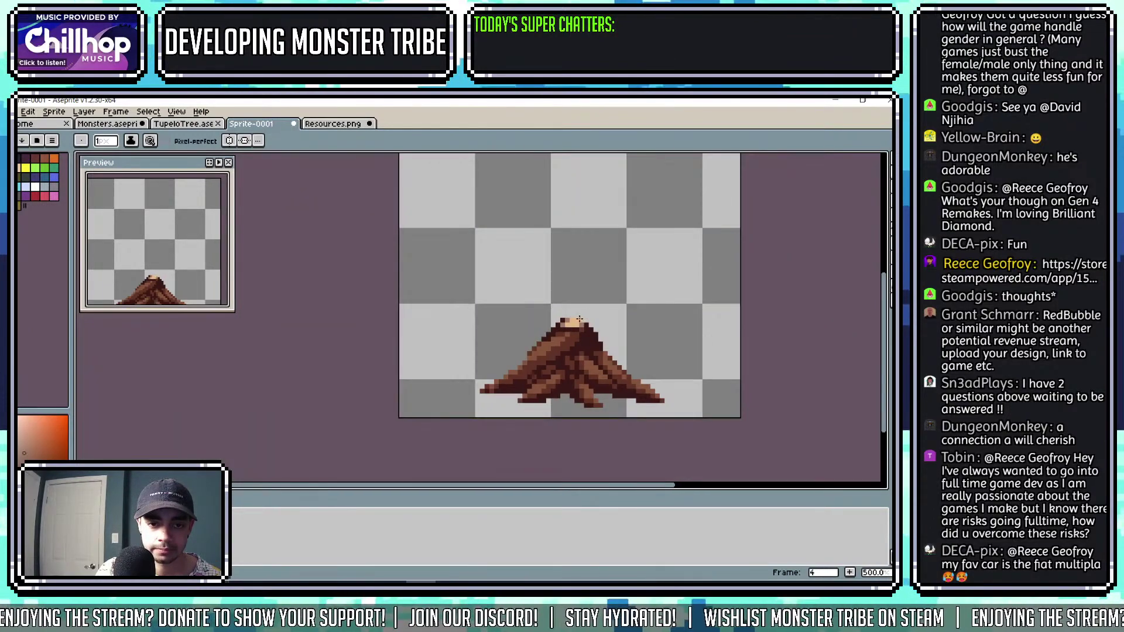
# Shade the cut face's upper row and lower edge in muted brown, and add a dark brown pixel at its upper-right corner.
pyautogui.scroll(7, 581, 323)
pyautogui.rightClick(541, 358)
pyautogui.click(571, 357)
pyautogui.scroll(-7, 601, 342)
pyautogui.scroll(5, 602, 337)
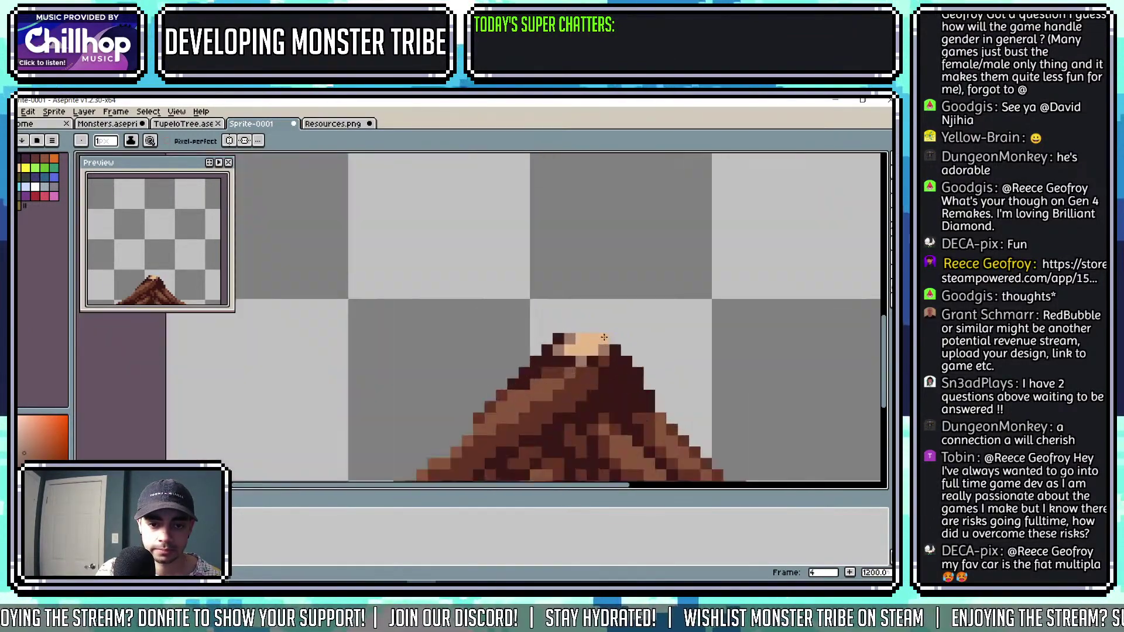
pyautogui.rightClick(589, 338)
pyautogui.rightClick(576, 338)
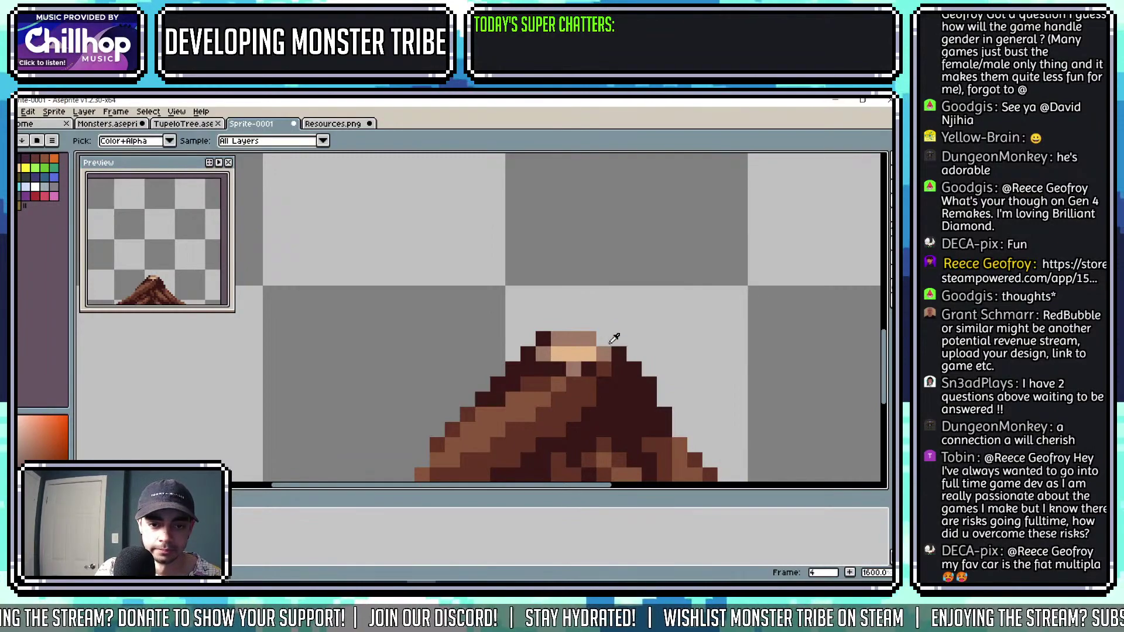
pyautogui.keyDown('alt'); pyautogui.click(602, 334); pyautogui.keyUp('alt')
pyautogui.scroll(-4, 599, 331)
pyautogui.scroll(4, 600, 331)
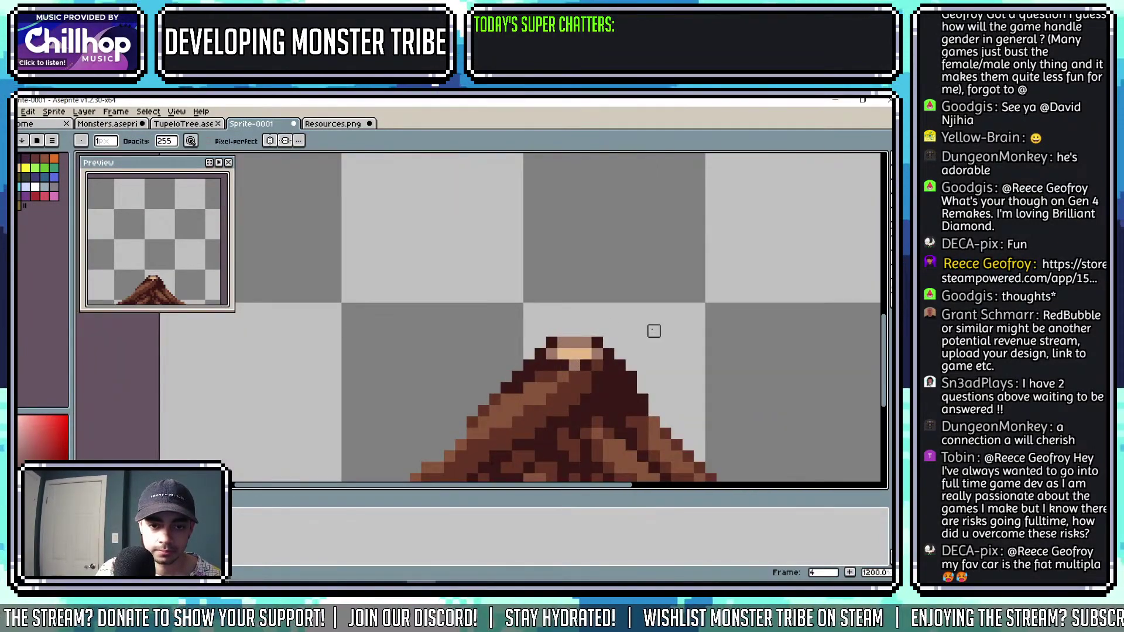
pyautogui.scroll(-6, 652, 261)
pyautogui.scroll(7, 492, 306)
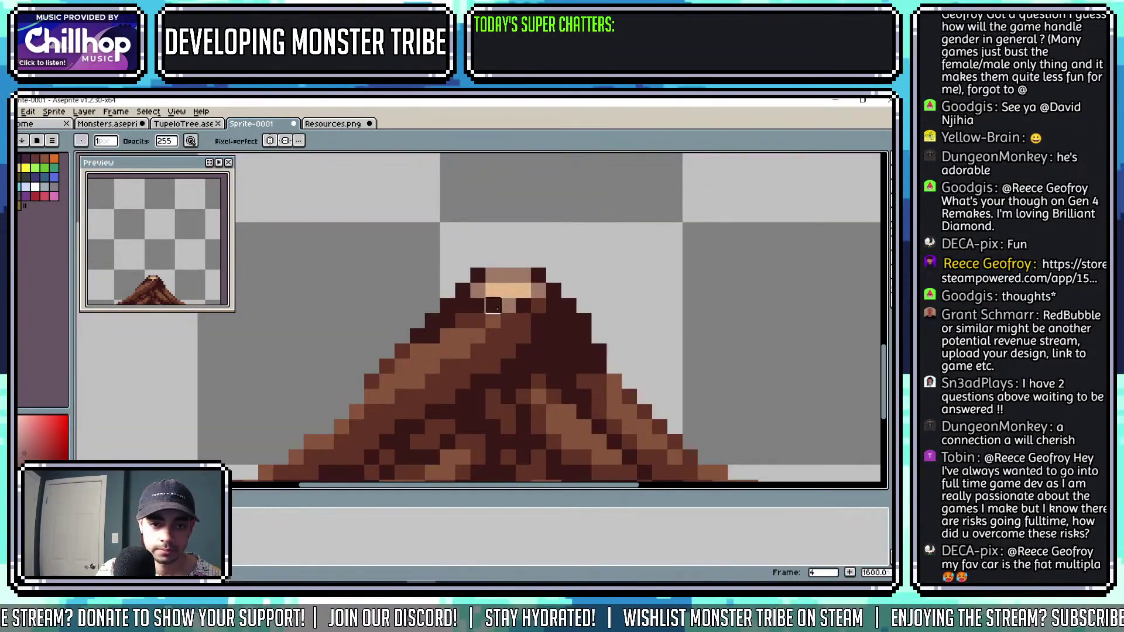
# Widen the muted brown lower edge of the cut face and darken the bark pixels directly beneath it.
pyautogui.keyDown('alt'); pyautogui.click(521, 304); pyautogui.keyUp('alt')
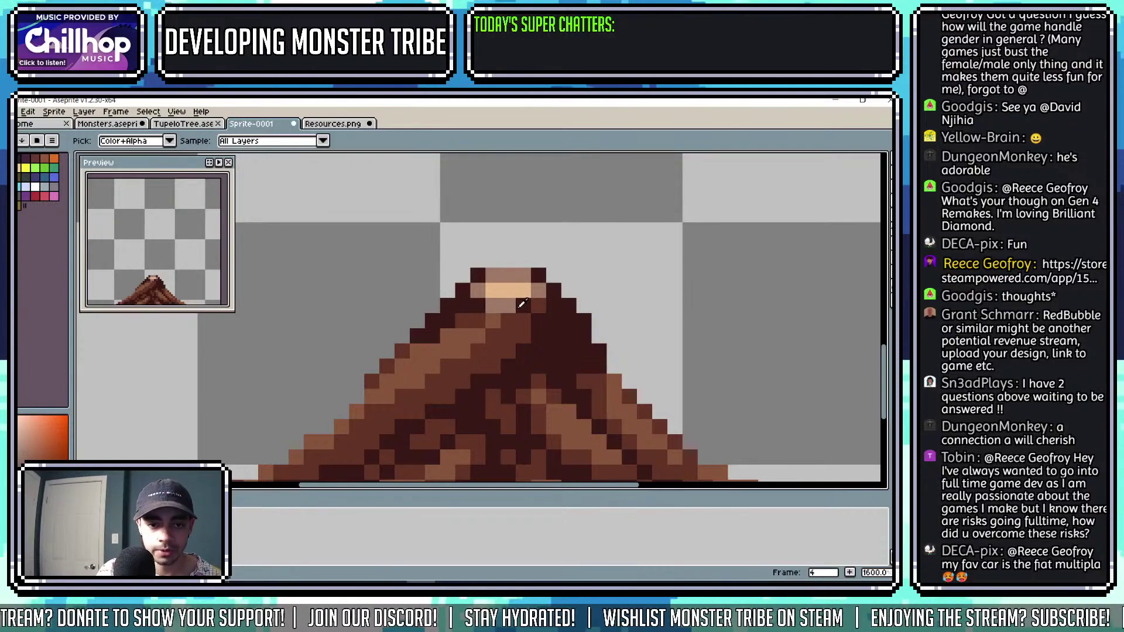
pyautogui.click(515, 321)
pyautogui.keyDown('alt'); pyautogui.click(512, 332); pyautogui.keyUp('alt')
pyautogui.moveTo(523, 321); pyautogui.dragTo(538, 320)
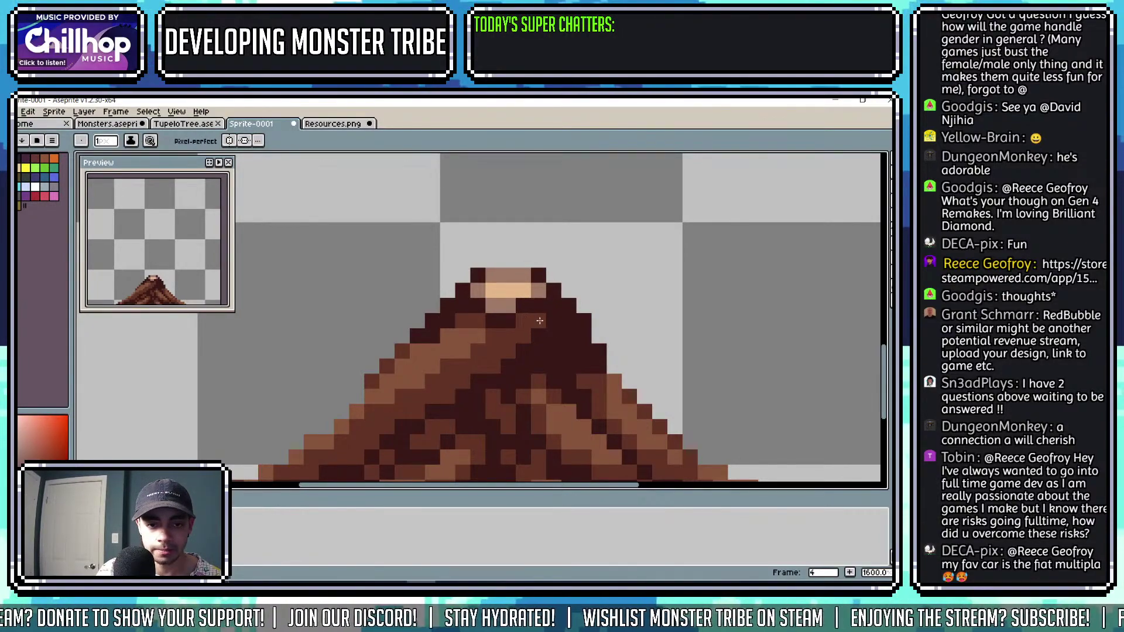
pyautogui.click(552, 307)
pyautogui.keyDown('alt'); pyautogui.click(495, 305); pyautogui.keyUp('alt')
pyautogui.click(523, 305)
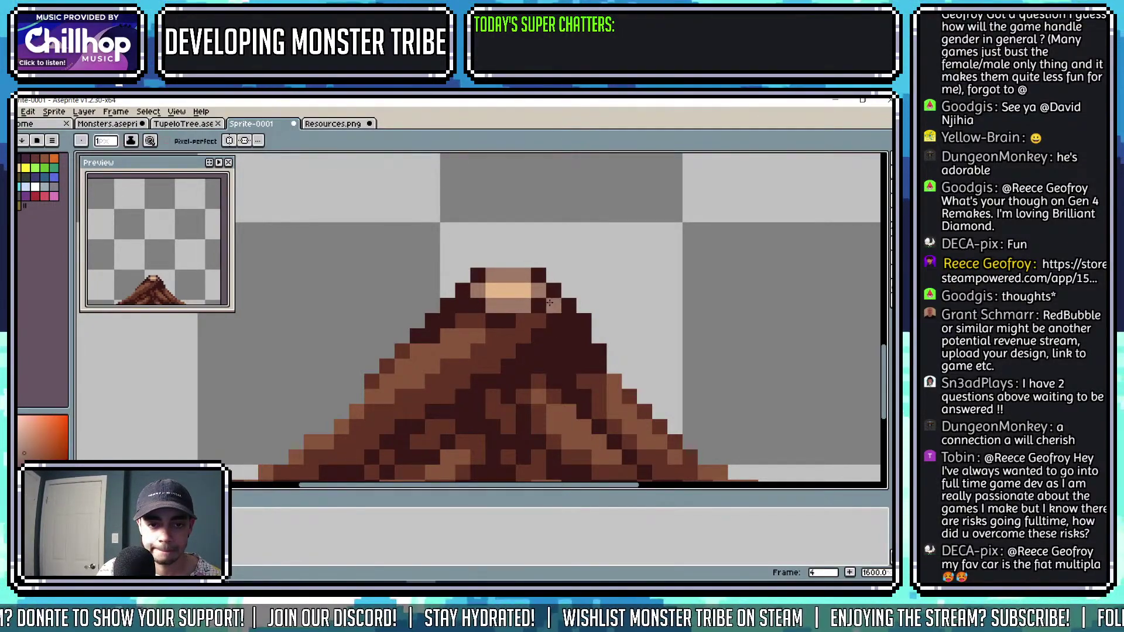
pyautogui.scroll(-2, 527, 304)
pyautogui.scroll(2, 535, 304)
pyautogui.scroll(-6, 535, 304)
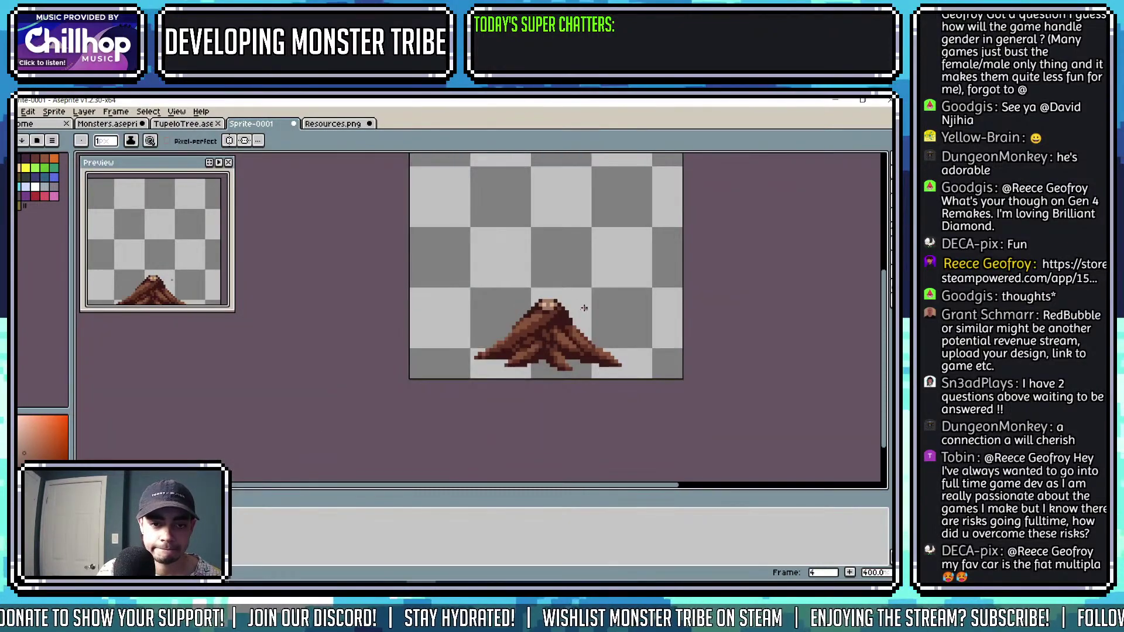
# Undo the last eraser stroke on the tree stump in frame 4.
pyautogui.hotkey('ctrl', 'z')
pyautogui.scroll(5, 600, 310)
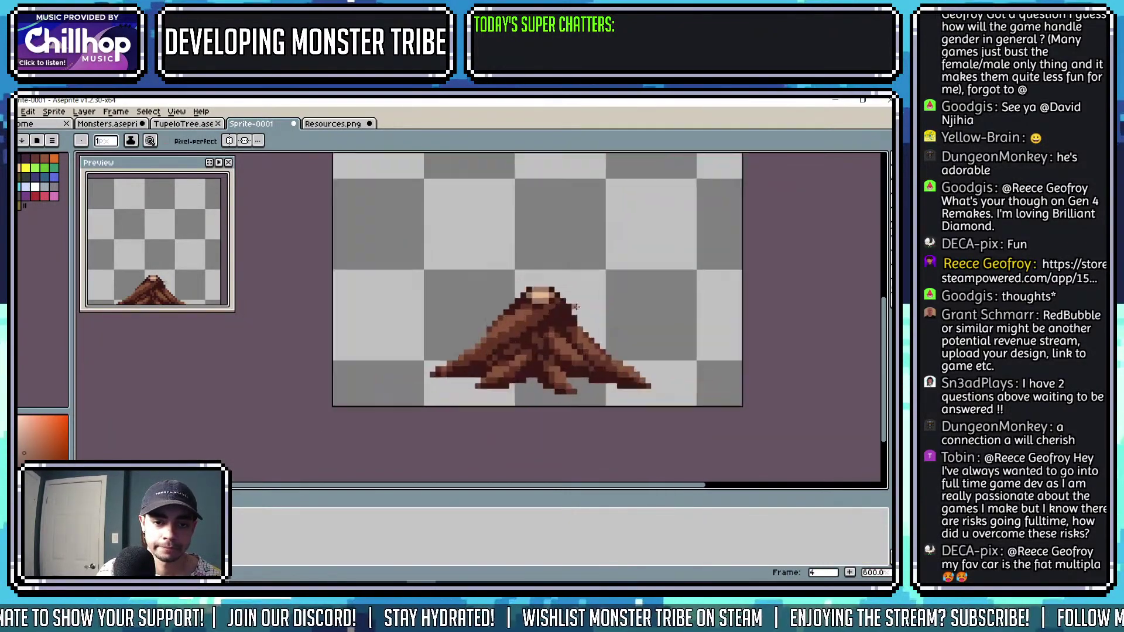
pyautogui.scroll(-2, 590, 290)
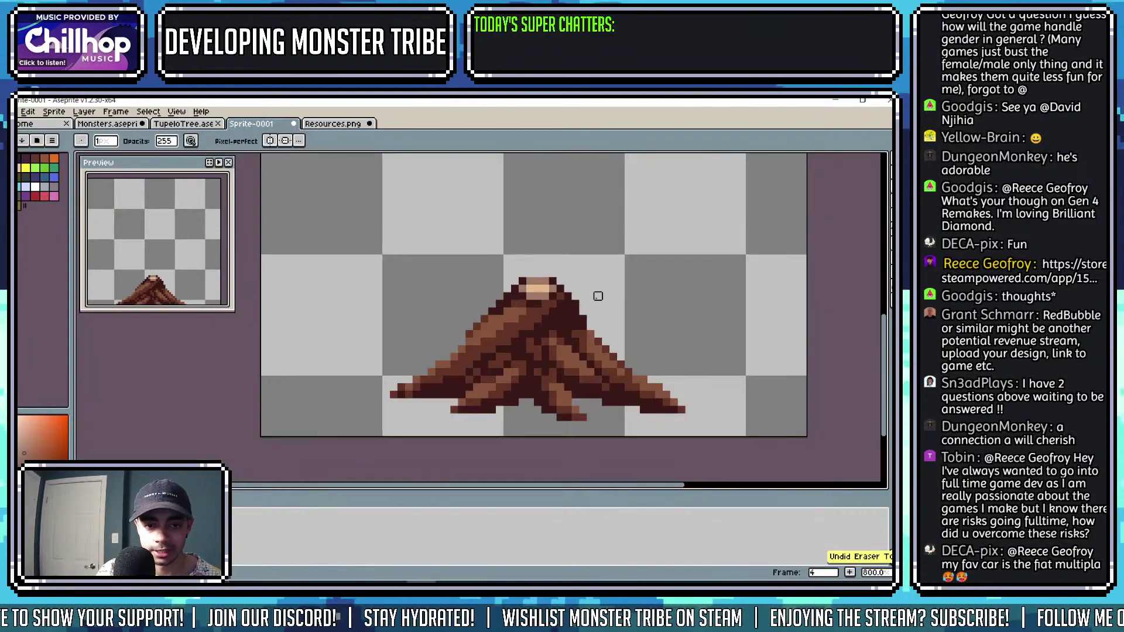
pyautogui.scroll(-2, 590, 289)
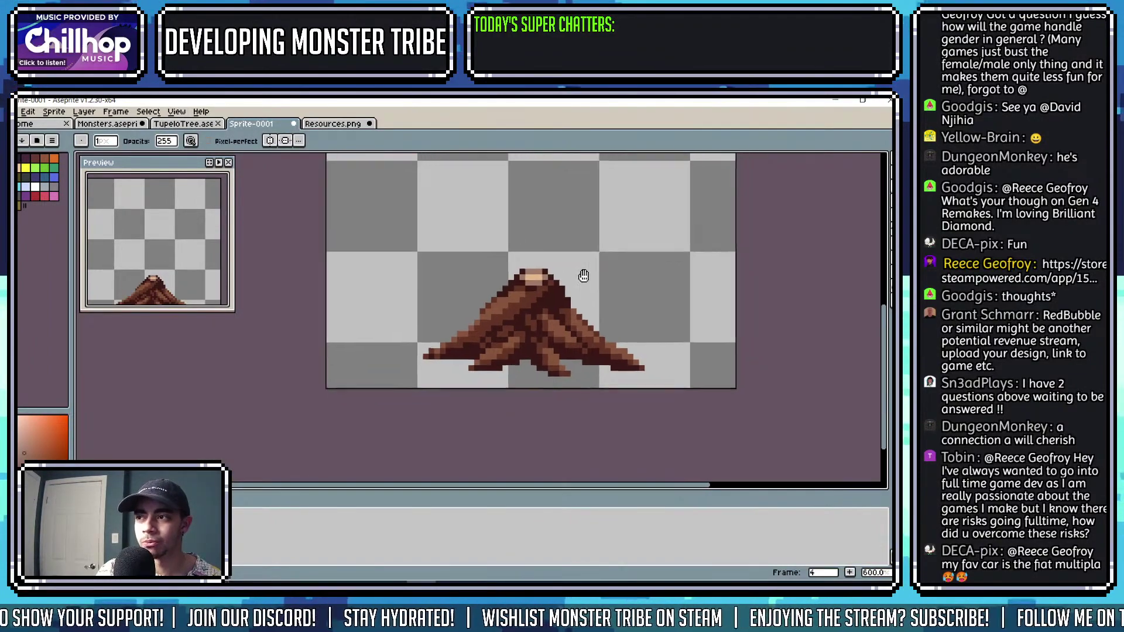
# Widen the stump's cut top with extra tan pixels in the centre and mauve-brown pixels around the rim.
pyautogui.scroll(4, 536, 272)
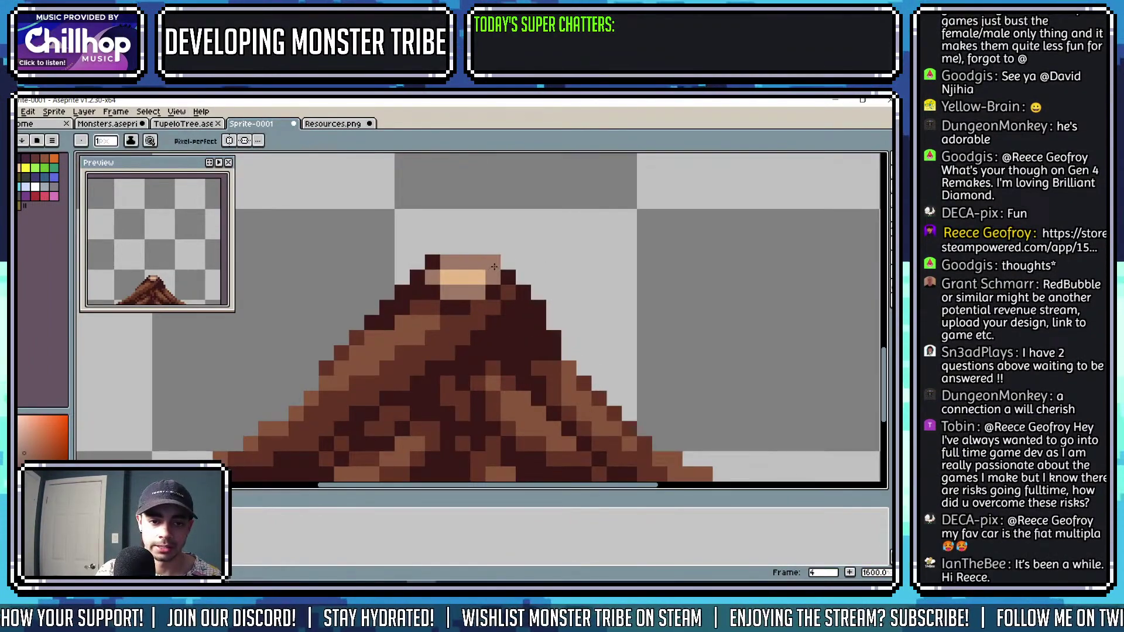
pyautogui.scroll(1, 494, 292)
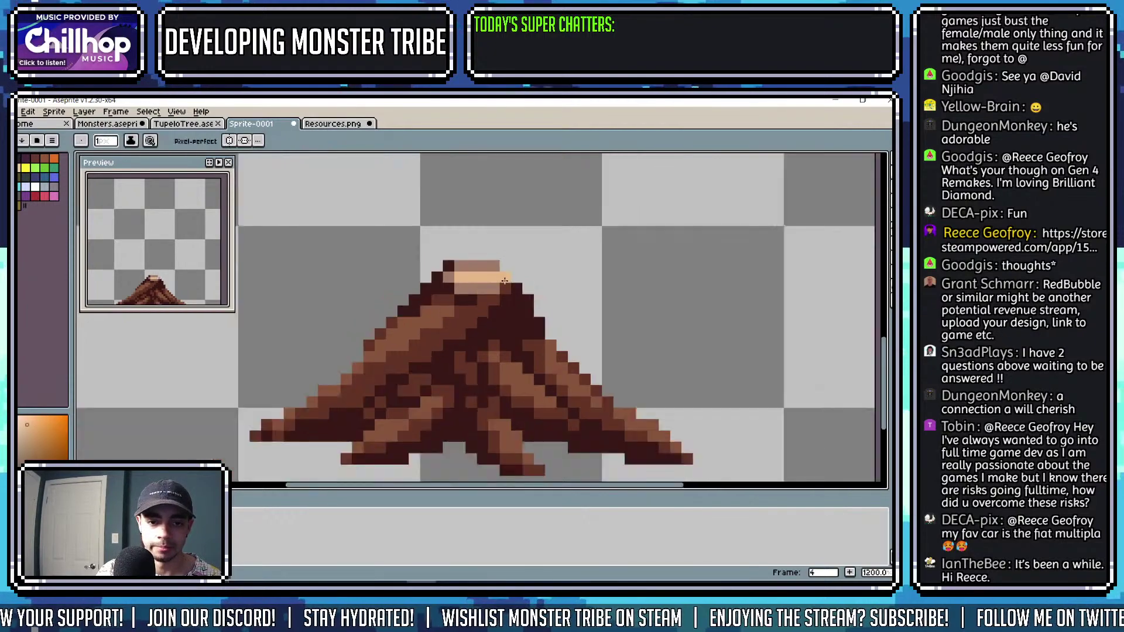
pyautogui.scroll(-1, 496, 292)
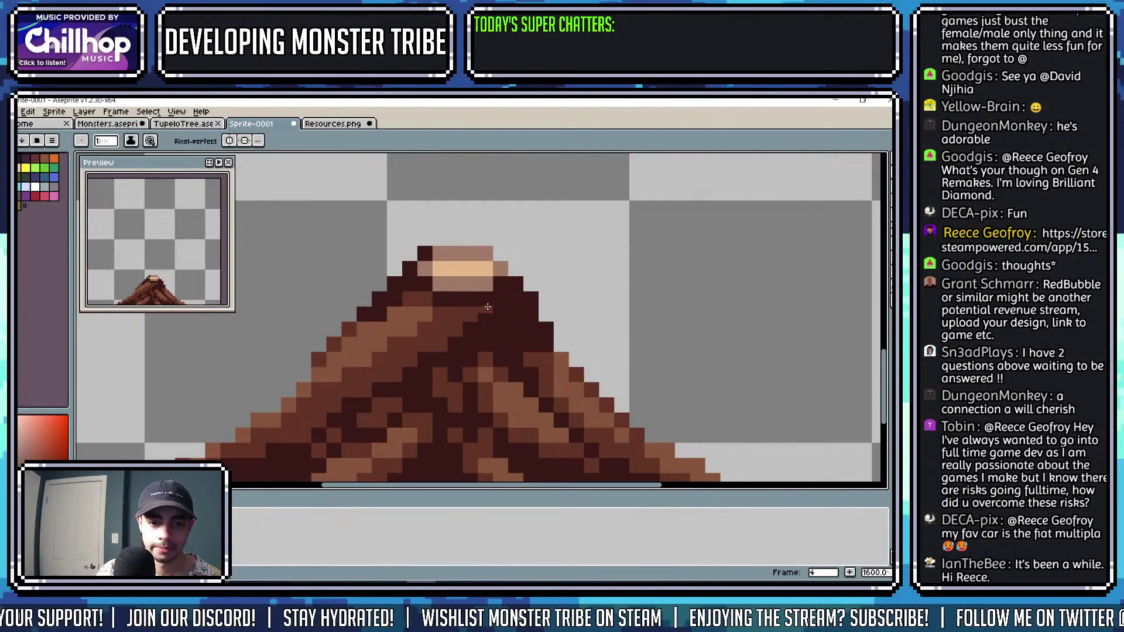
pyautogui.scroll(-7, 515, 294)
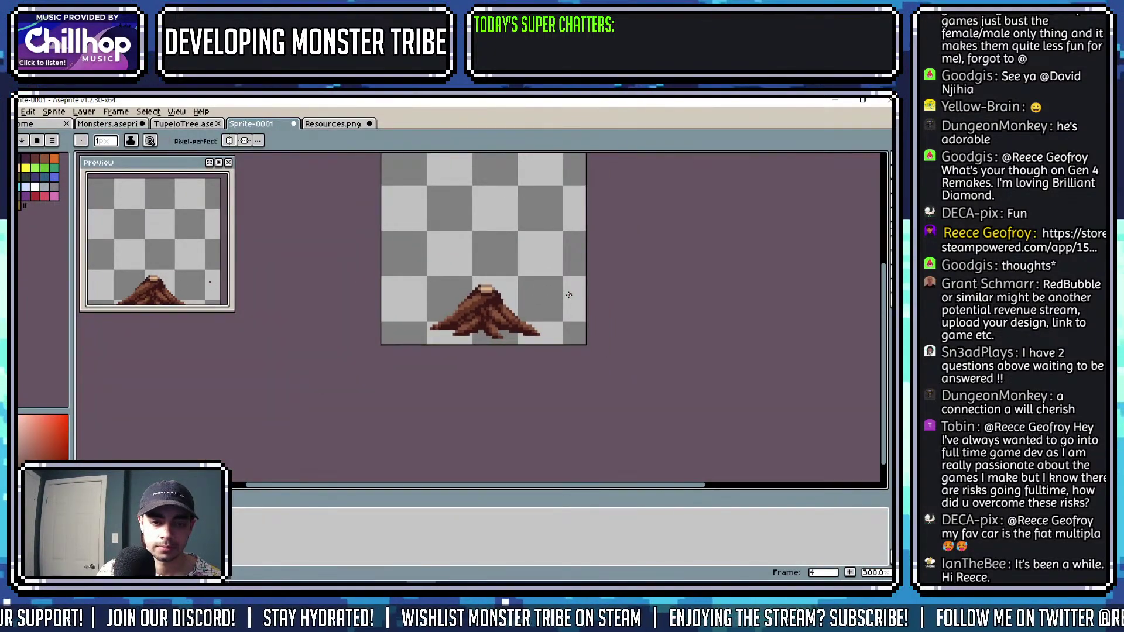
# Sample the stump's dark brown and paint the upper right corner of the cut top with it.
pyautogui.scroll(6, 410, 316)
pyautogui.press('alt')
pyautogui.keyDown('alt'); pyautogui.click(404, 320); pyautogui.keyUp('alt')
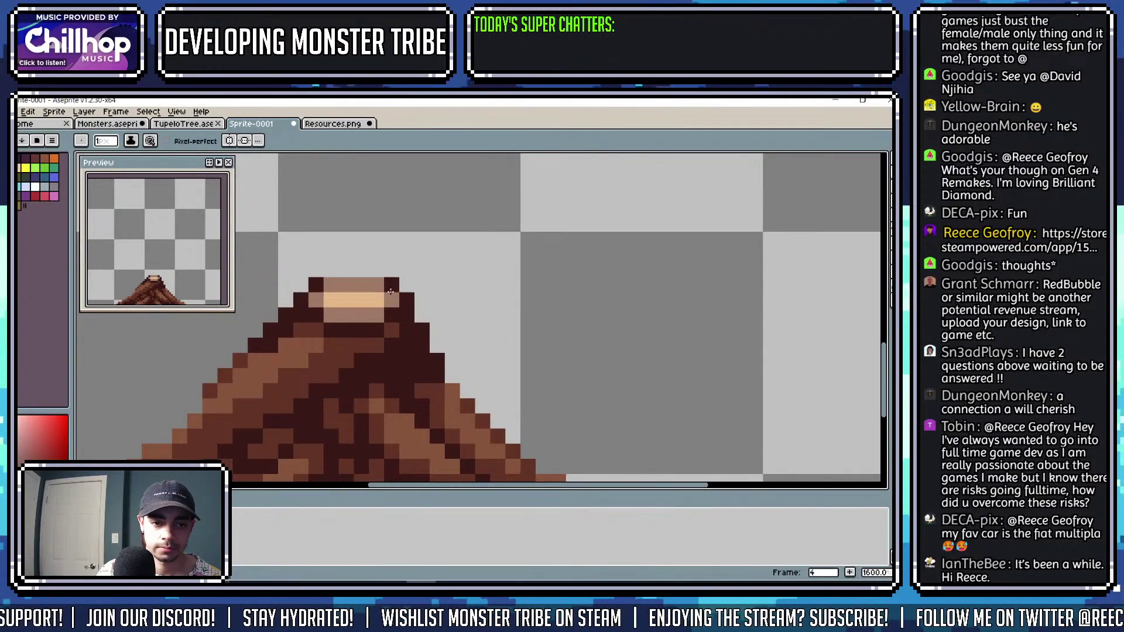
pyautogui.scroll(-5, 390, 291)
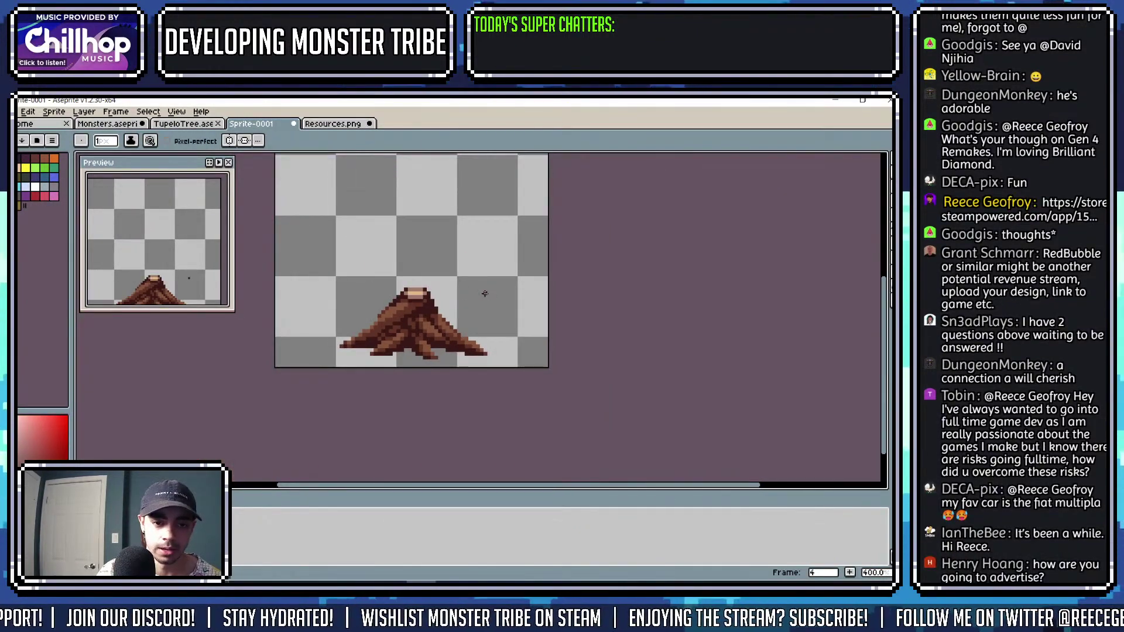
pyautogui.scroll(-2, 485, 293)
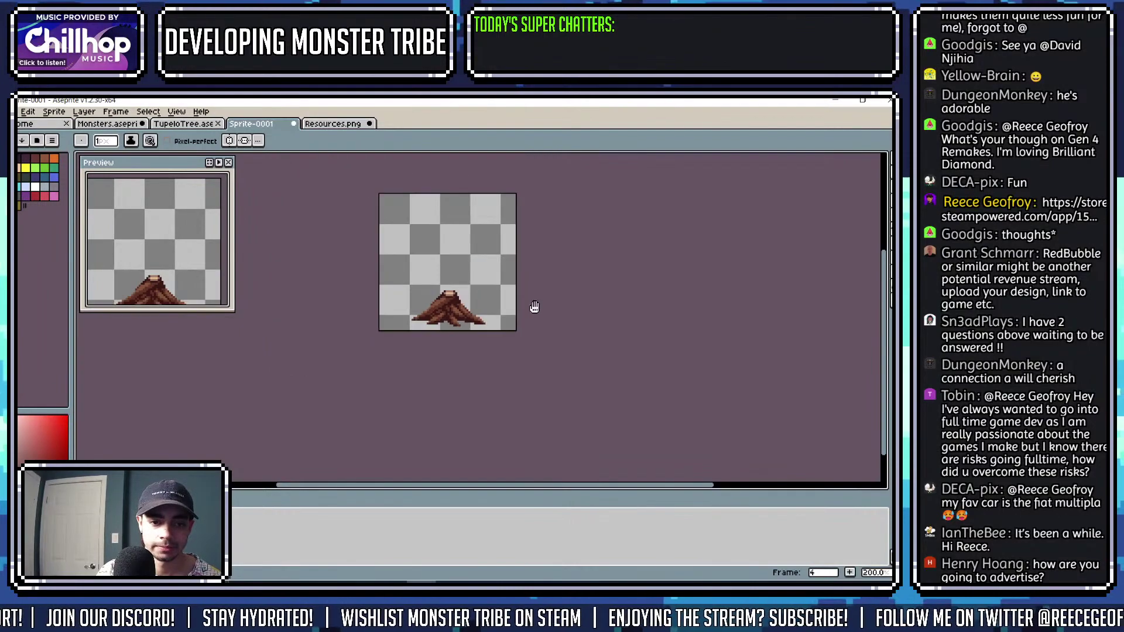
pyautogui.scroll(7, 442, 295)
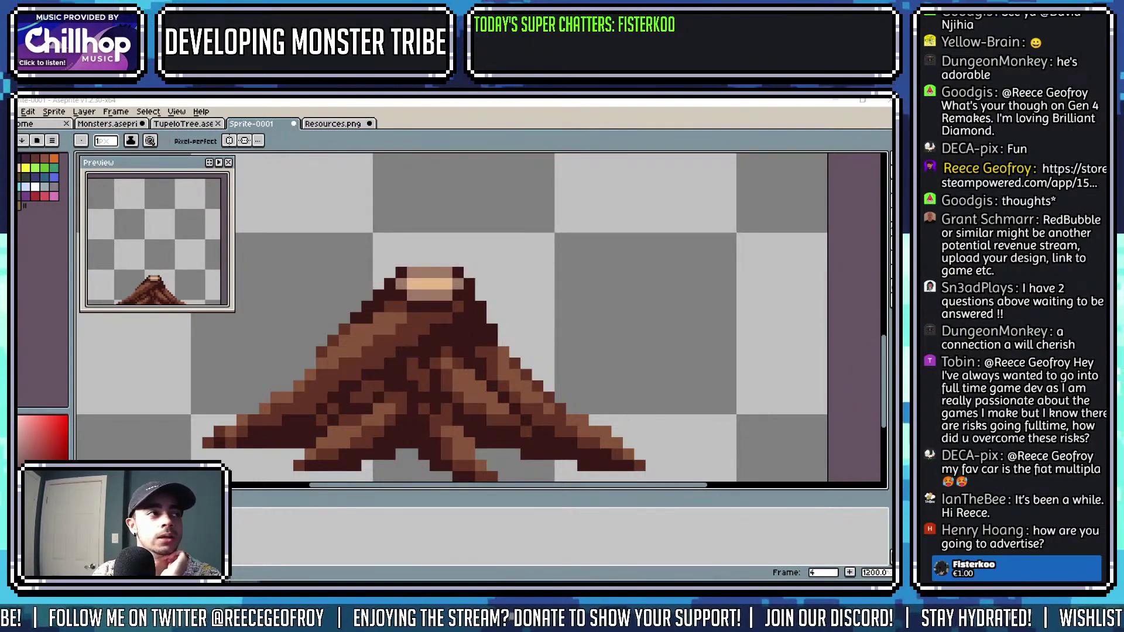
pyautogui.moveTo(326, 374); pyautogui.dragTo(316, 378)
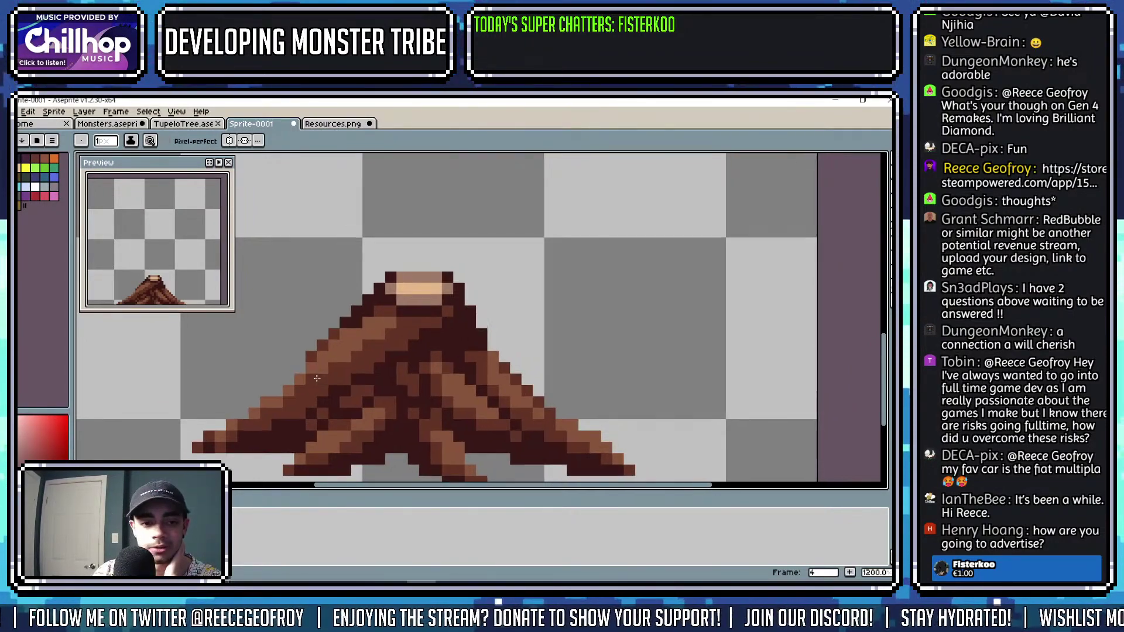
pyautogui.moveTo(504, 290); pyautogui.dragTo(498, 290)
pyautogui.press('m')
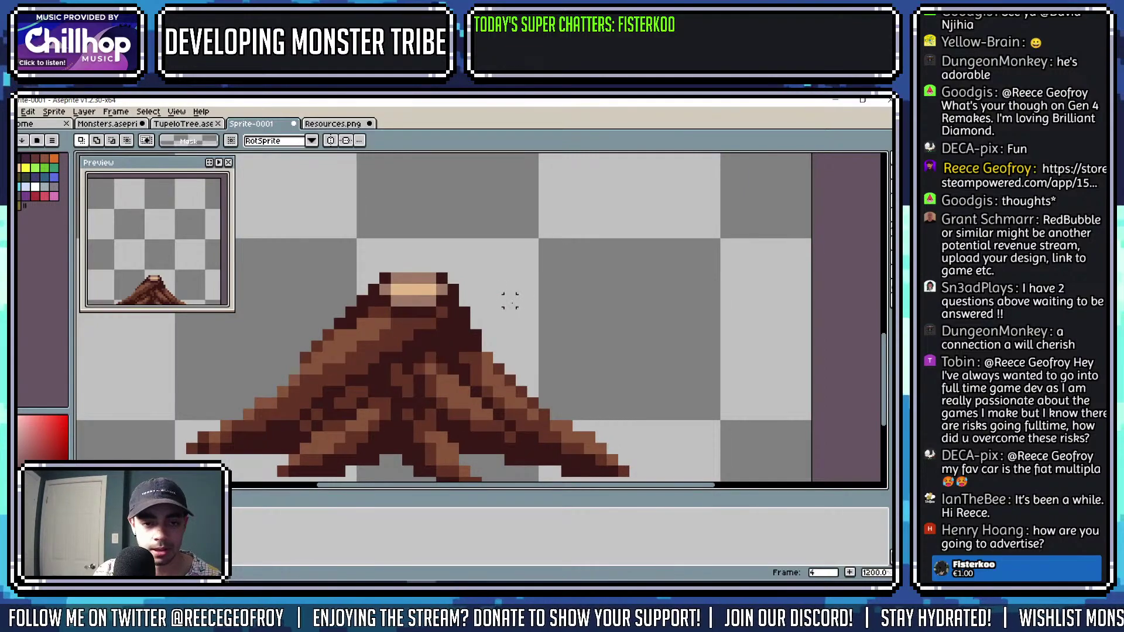
pyautogui.scroll(-2, 507, 298)
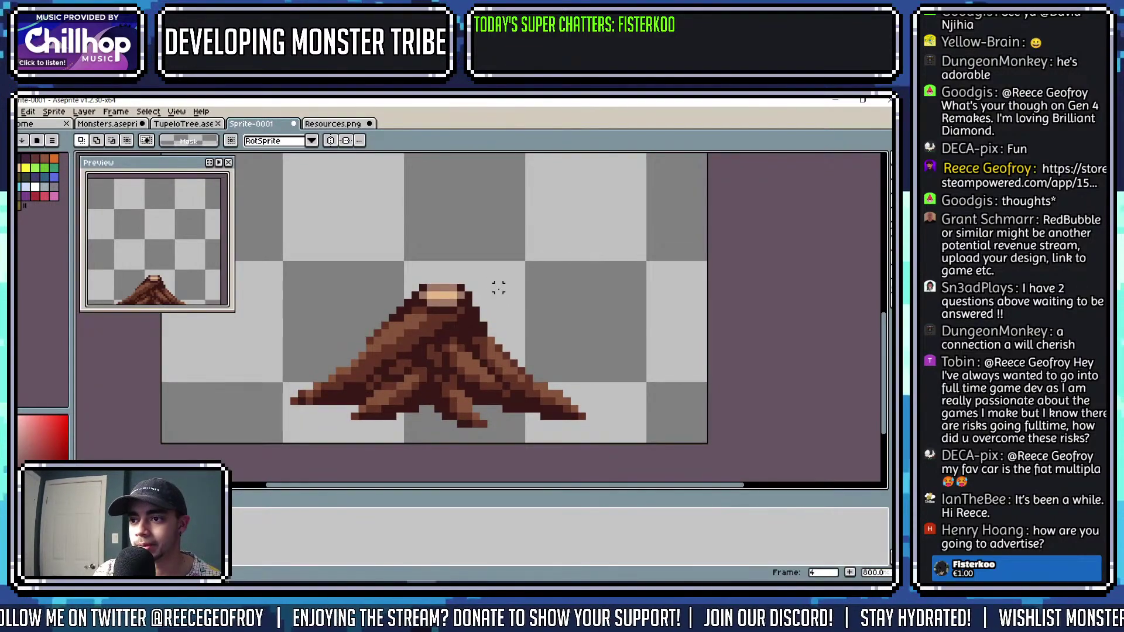
pyautogui.scroll(-1, 498, 287)
pyautogui.scroll(3, 499, 287)
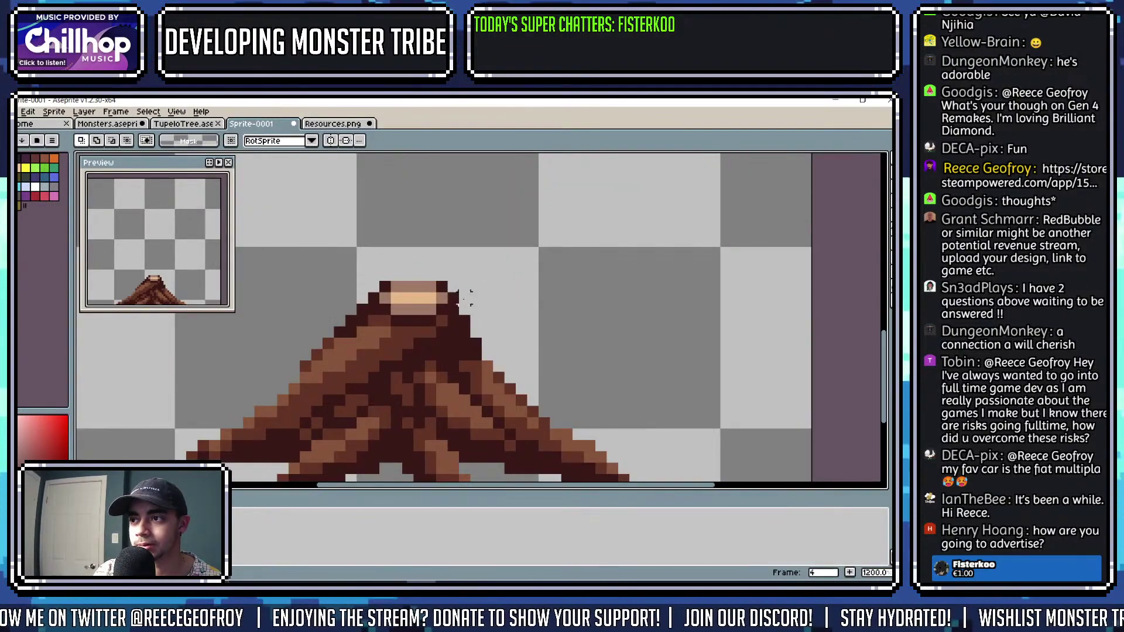
pyautogui.scroll(1, 462, 296)
pyautogui.press('b')
pyautogui.scroll(-5, 351, 325)
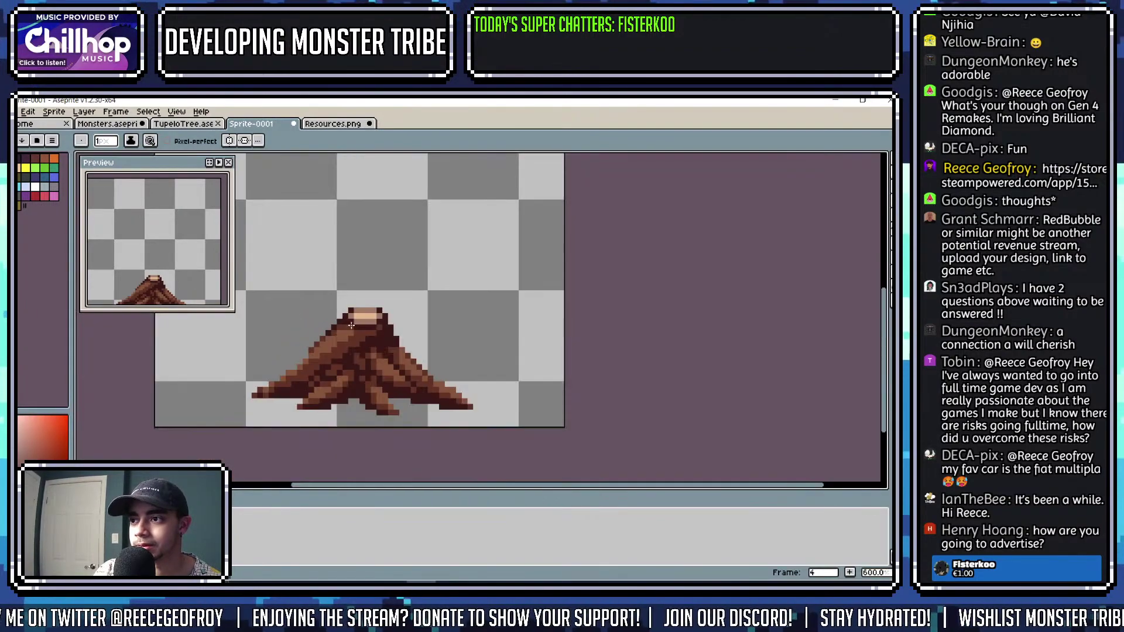
# Flip repeatedly between the stump in frame 4 and the full tree in frame 1 to compare their trunk bases.
pyautogui.hscroll(-3, 351, 325)
pyautogui.press('Left')
pyautogui.press('Right')
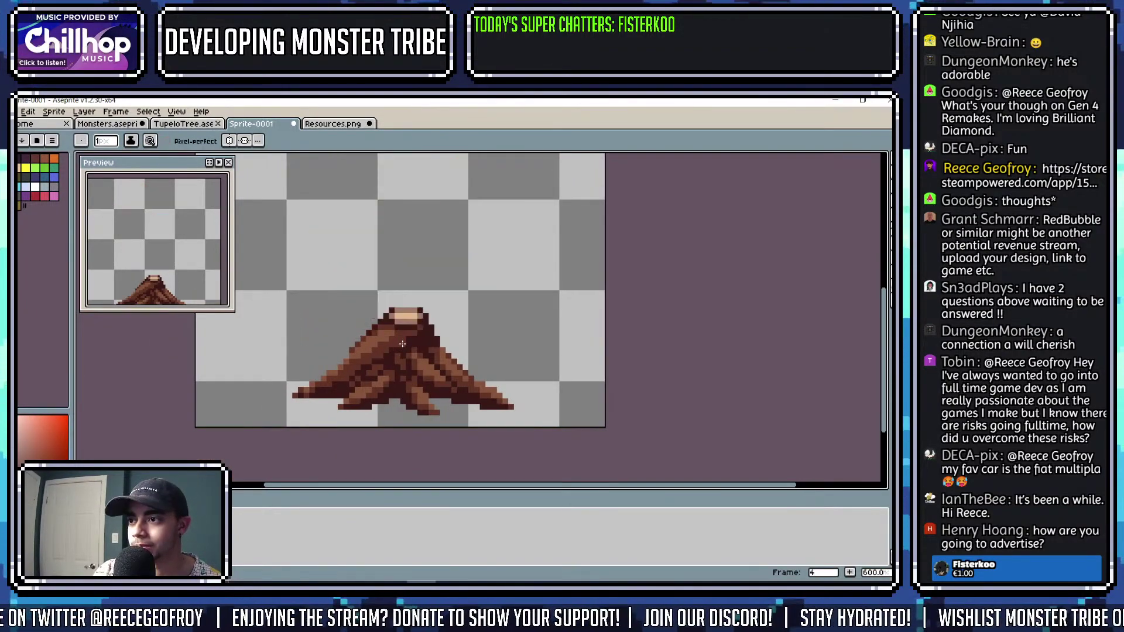
pyautogui.press('Left')
pyautogui.press('Right')
pyautogui.press('Right')
pyautogui.press('Left')
pyautogui.press('Right')
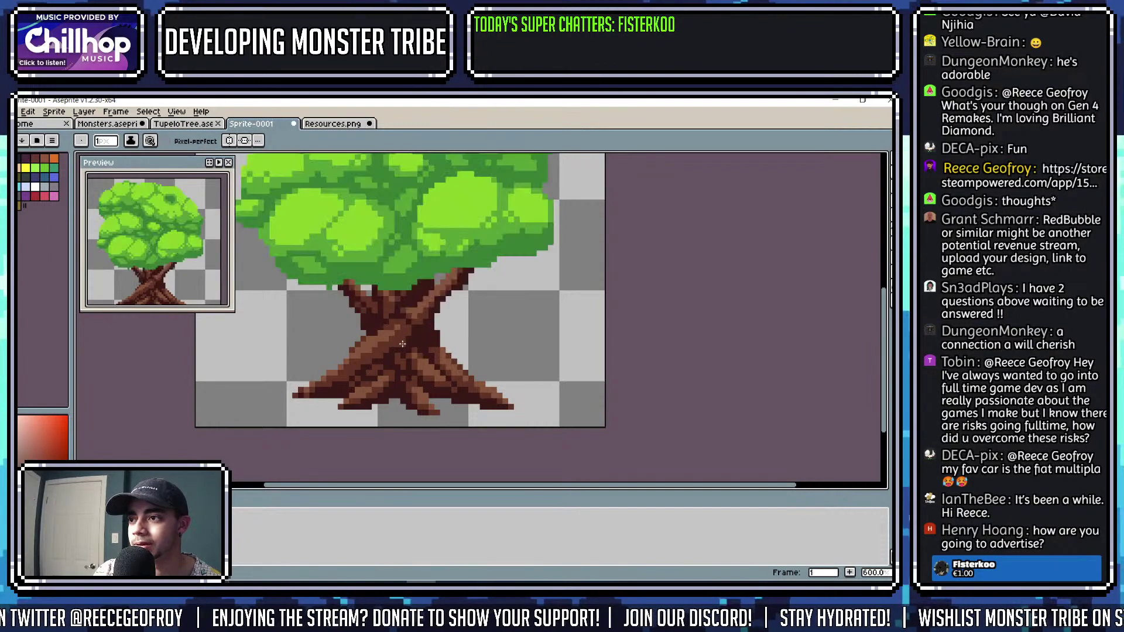
pyautogui.press('Left')
pyautogui.press('Right')
pyautogui.press('Left')
pyautogui.press('Right')
pyautogui.press('Left')
pyautogui.press('Right')
pyautogui.press('Left')
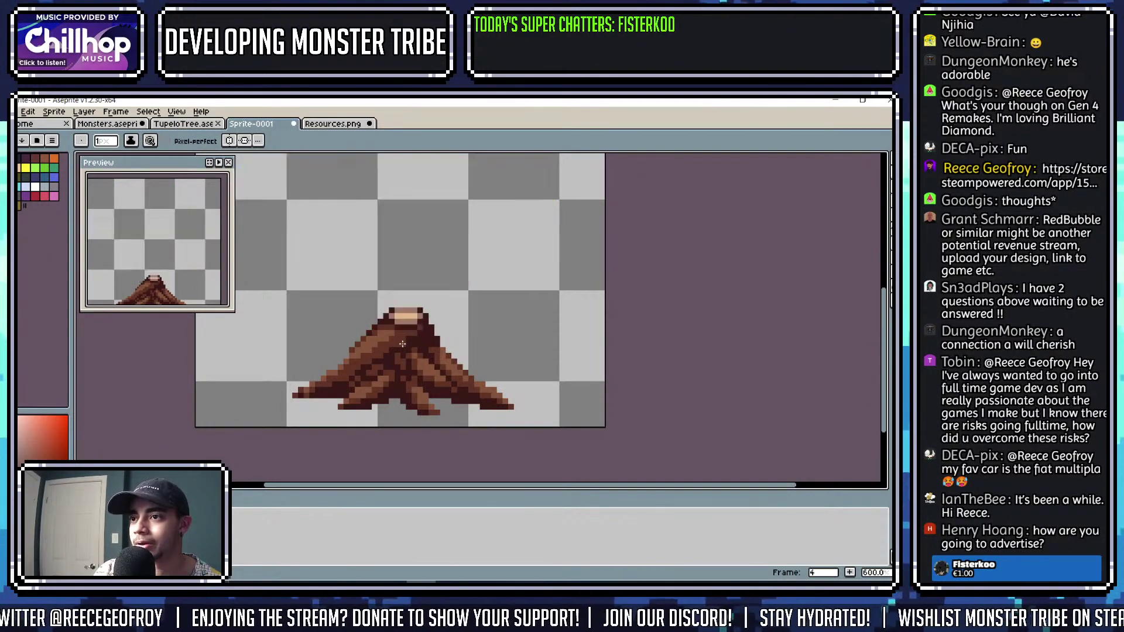
pyautogui.press('Right')
pyautogui.press('Left')
# Sample the dark brown outline colour and add a dark row above the stump's cut top to round it off.
pyautogui.scroll(1, 414, 321)
pyautogui.press('alt')
pyautogui.keyDown('alt'); pyautogui.click(419, 305); pyautogui.keyUp('alt')
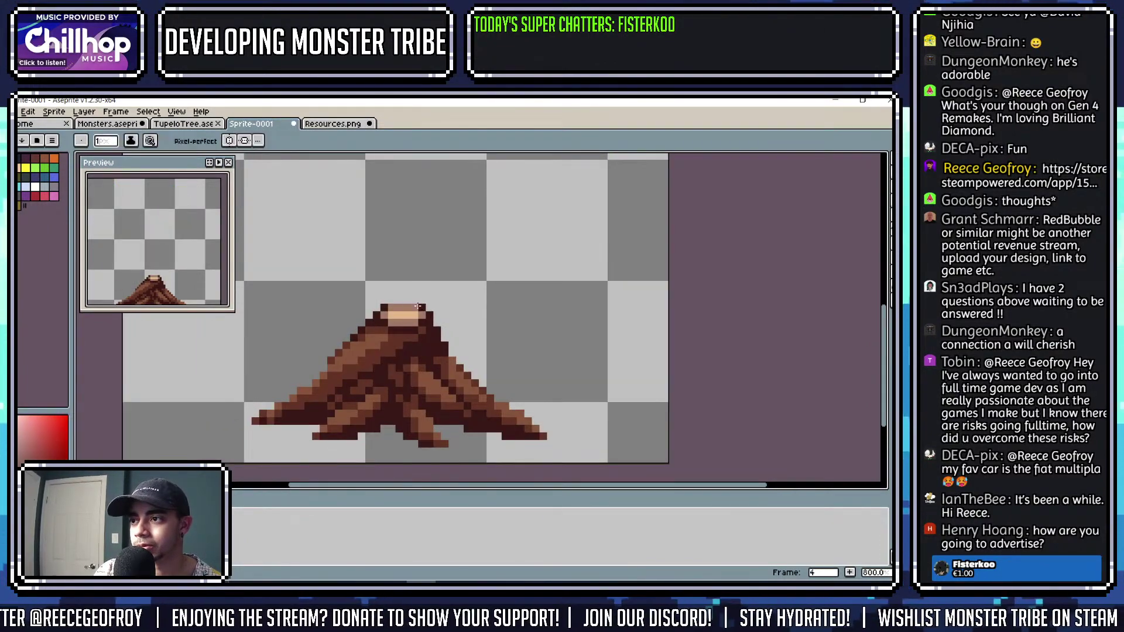
pyautogui.scroll(-3, 393, 299)
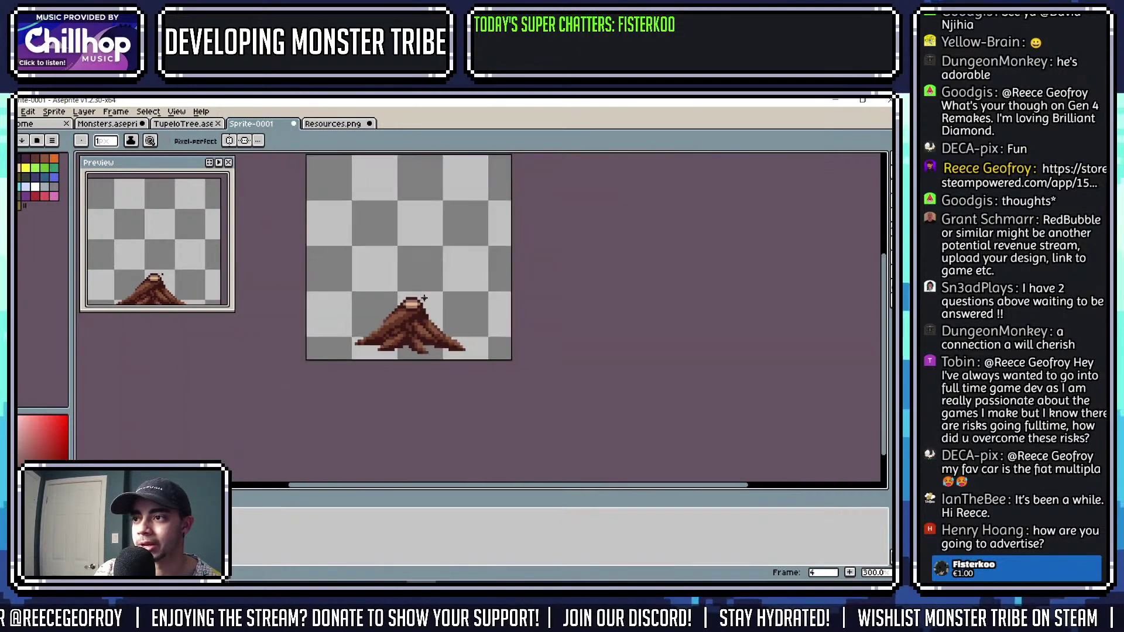
pyautogui.scroll(5, 398, 293)
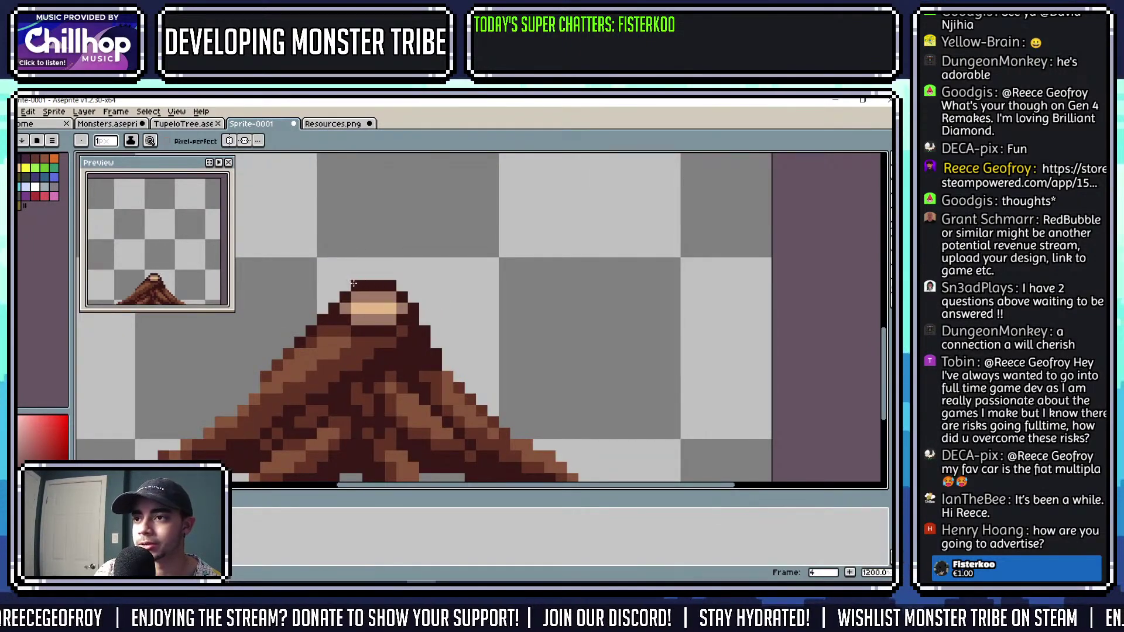
pyautogui.press('e')
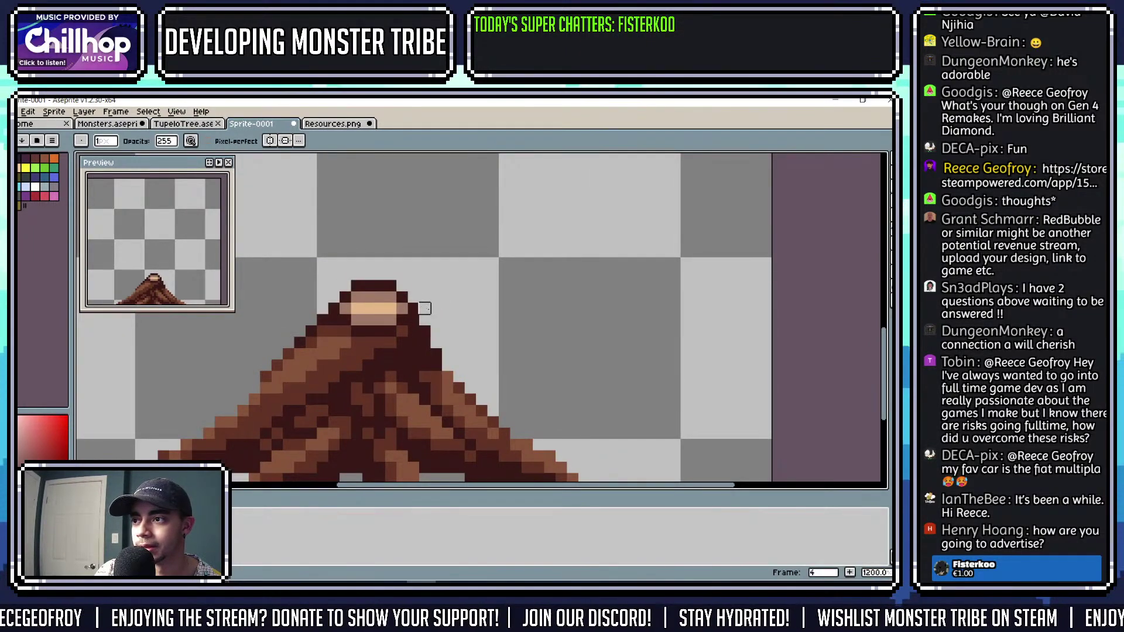
pyautogui.scroll(-5, 433, 311)
pyautogui.scroll(3, 439, 316)
pyautogui.moveTo(444, 315); pyautogui.dragTo(529, 351)
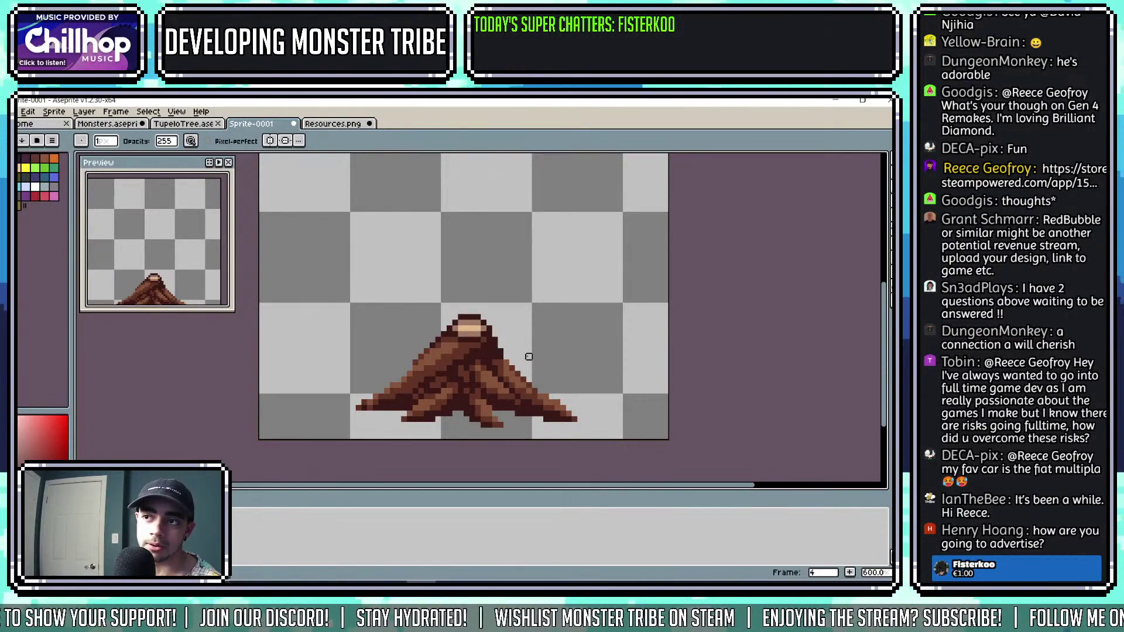
# Compare the highlighted tree in frame 2 with the flatter-shaded tree in frame 1, ending on frame 2.
pyautogui.press('Left')
pyautogui.press('Left')
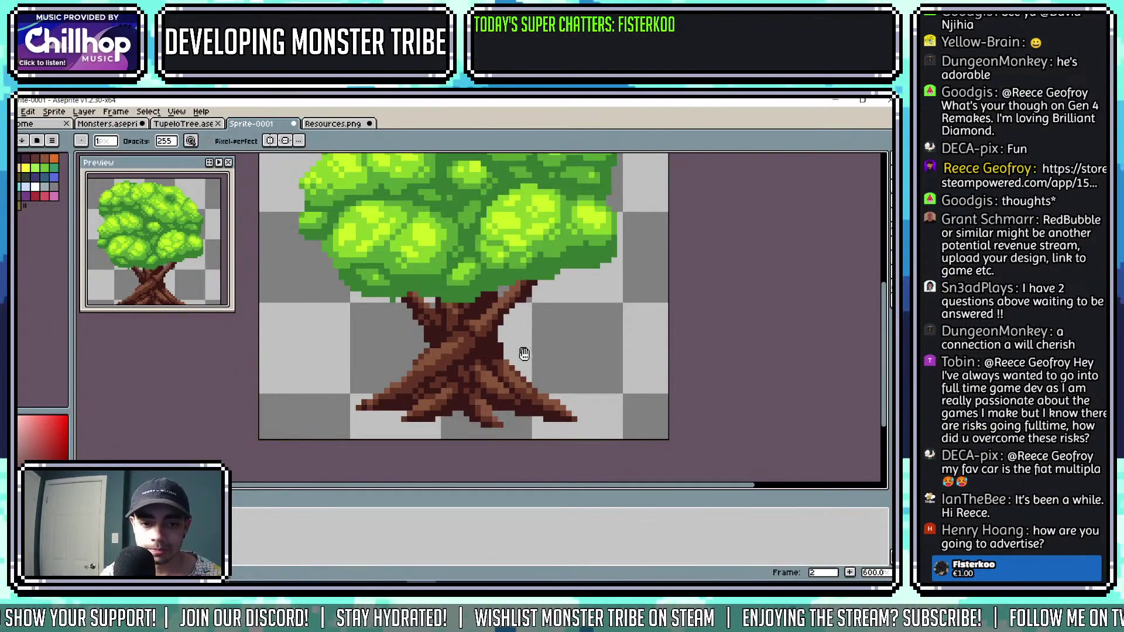
pyautogui.scroll(-3, 530, 351)
pyautogui.scroll(3, 534, 341)
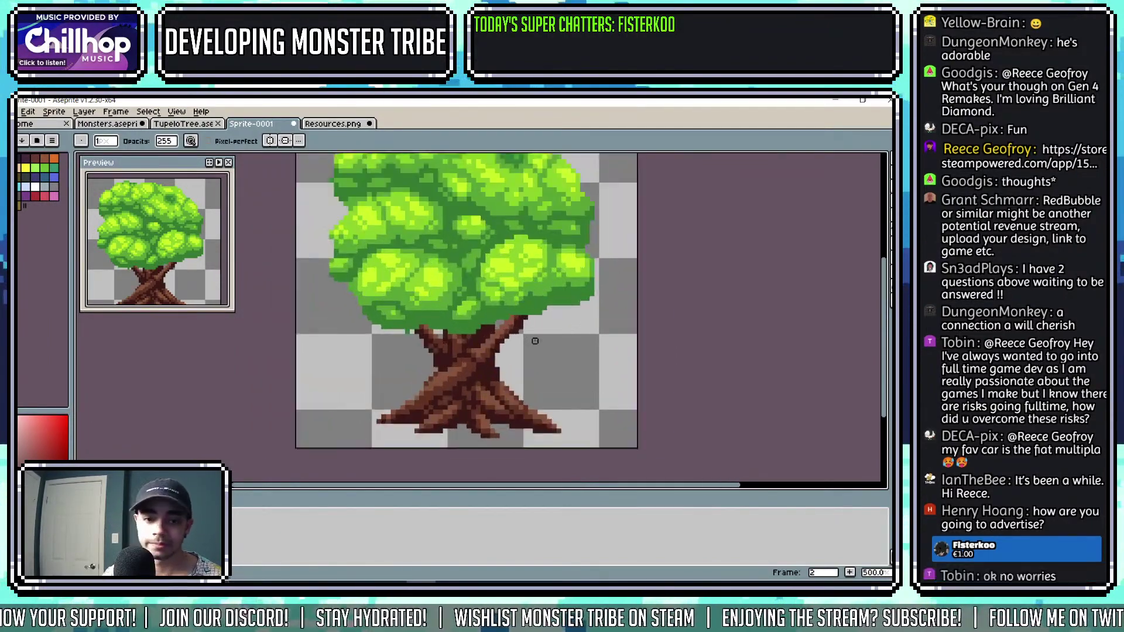
pyautogui.press('Left')
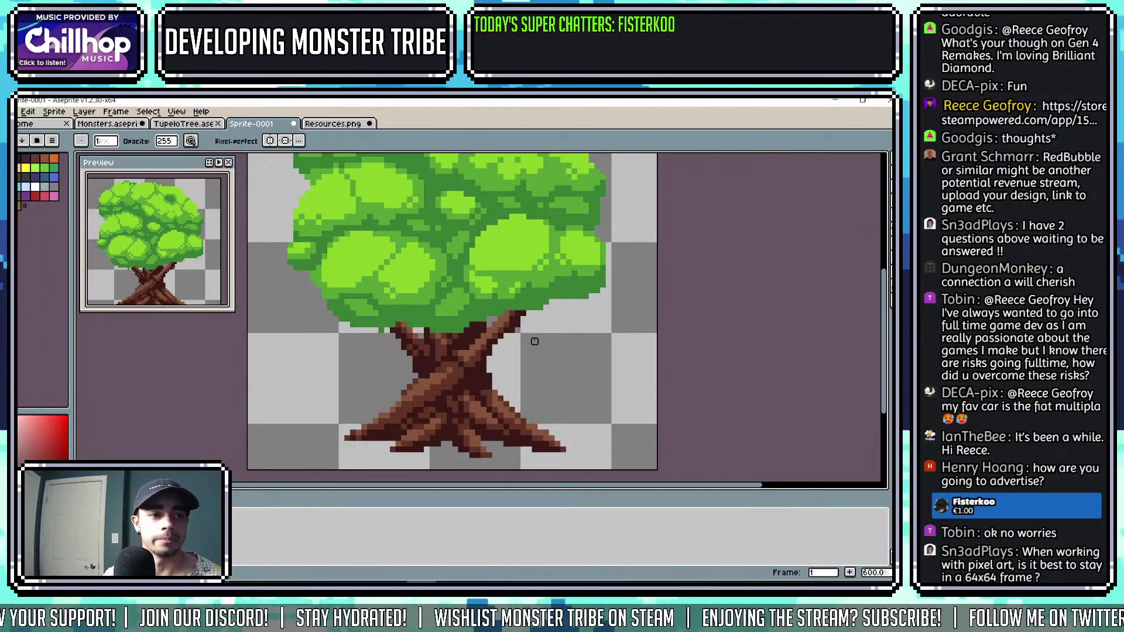
pyautogui.scroll(-2, 539, 337)
pyautogui.moveTo(547, 332); pyautogui.dragTo(535, 336)
pyautogui.press('Right')
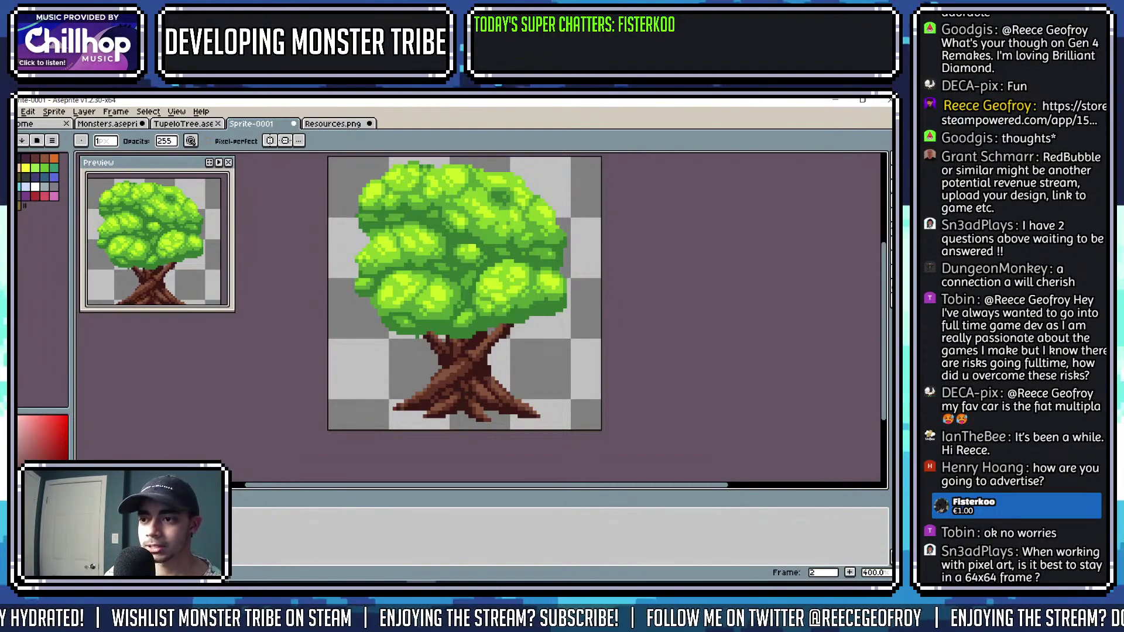
pyautogui.moveTo(668, 334); pyautogui.dragTo(687, 340)
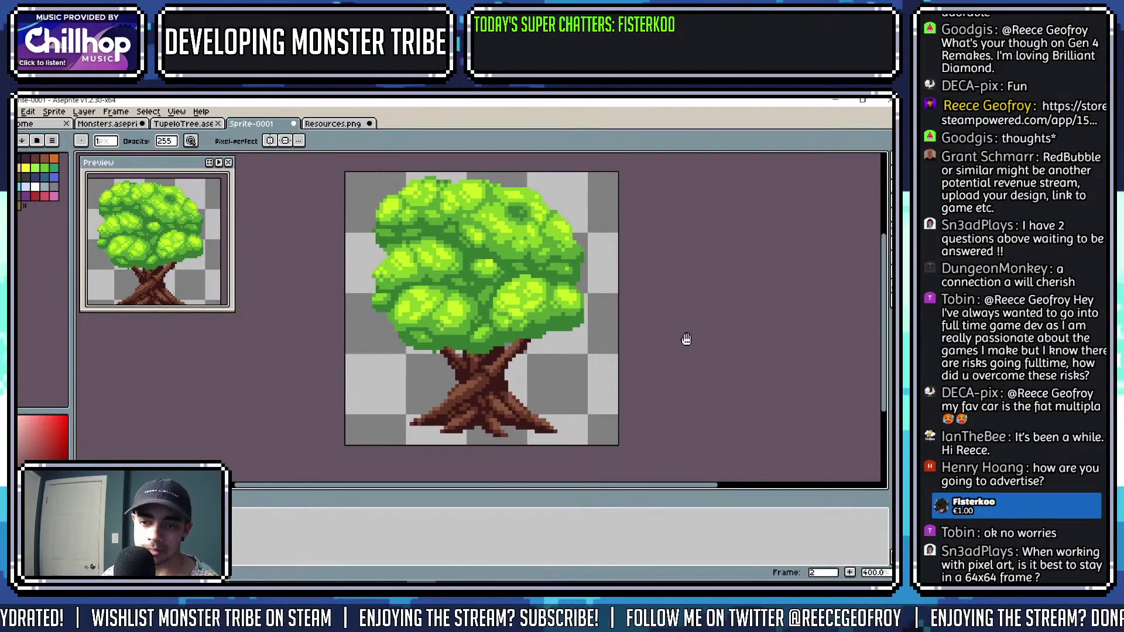
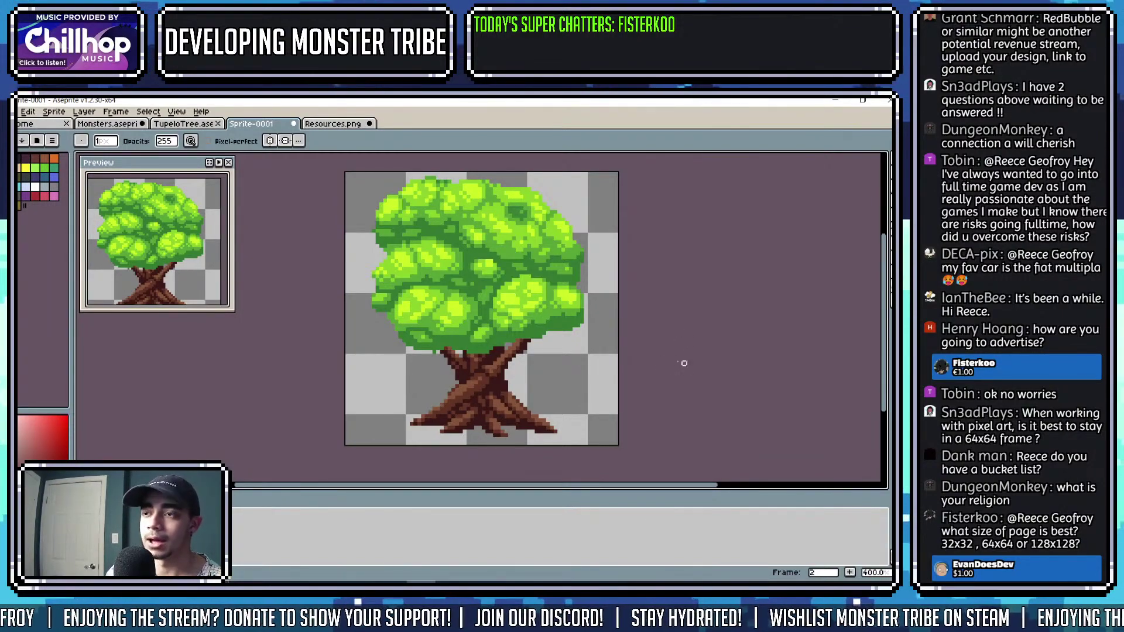
# Sample a light green from the tree's foliage in frame 2 as the pencil colour.
pyautogui.scroll(3, 515, 290)
pyautogui.press('alt')
pyautogui.keyDown('alt'); pyautogui.click(529, 296); pyautogui.keyUp('alt')
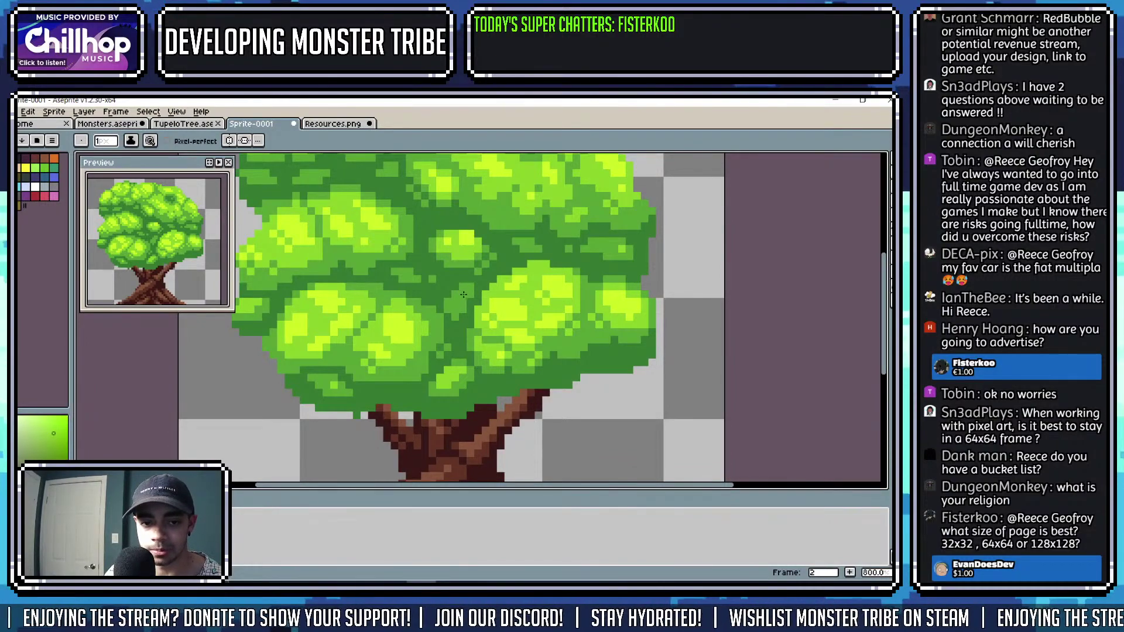
pyautogui.scroll(-2, 484, 293)
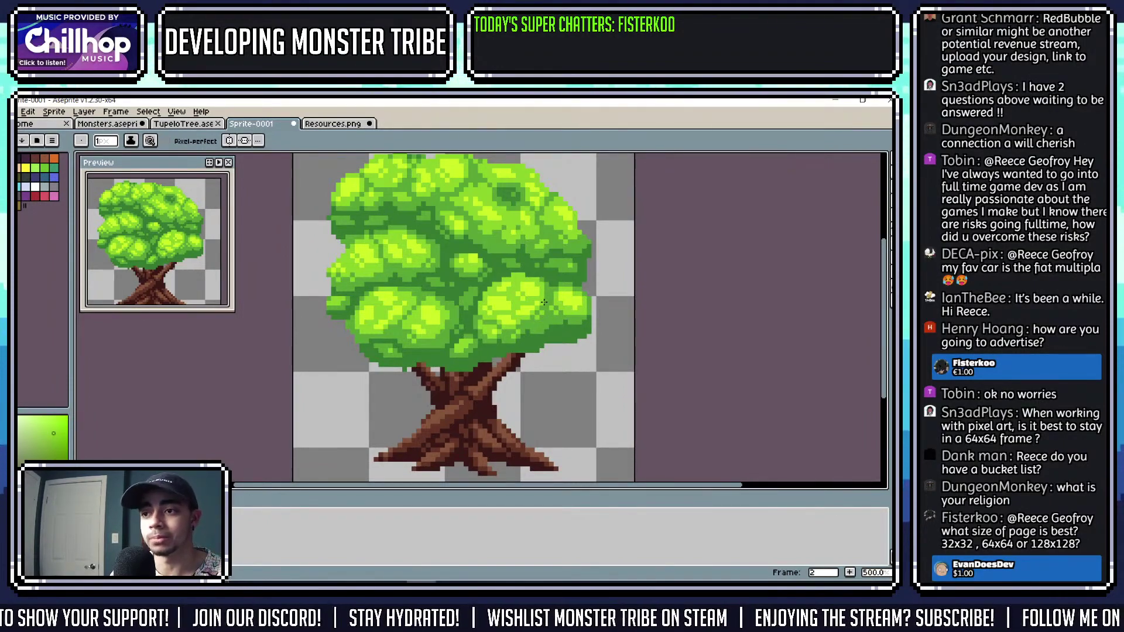
pyautogui.scroll(-1, 510, 381)
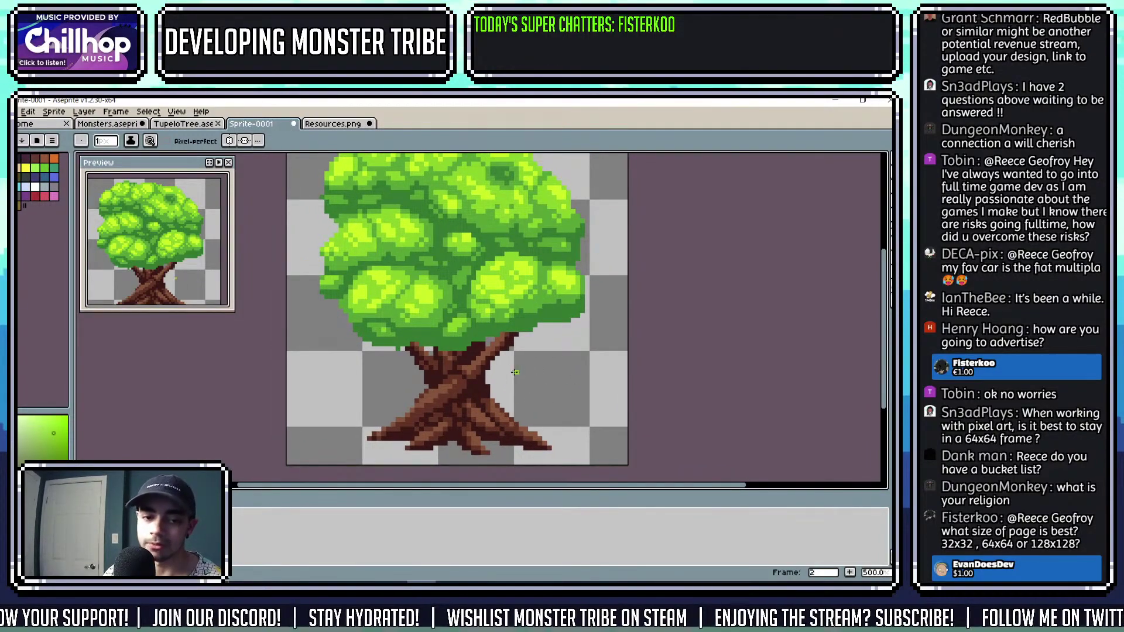
pyautogui.scroll(2, 481, 389)
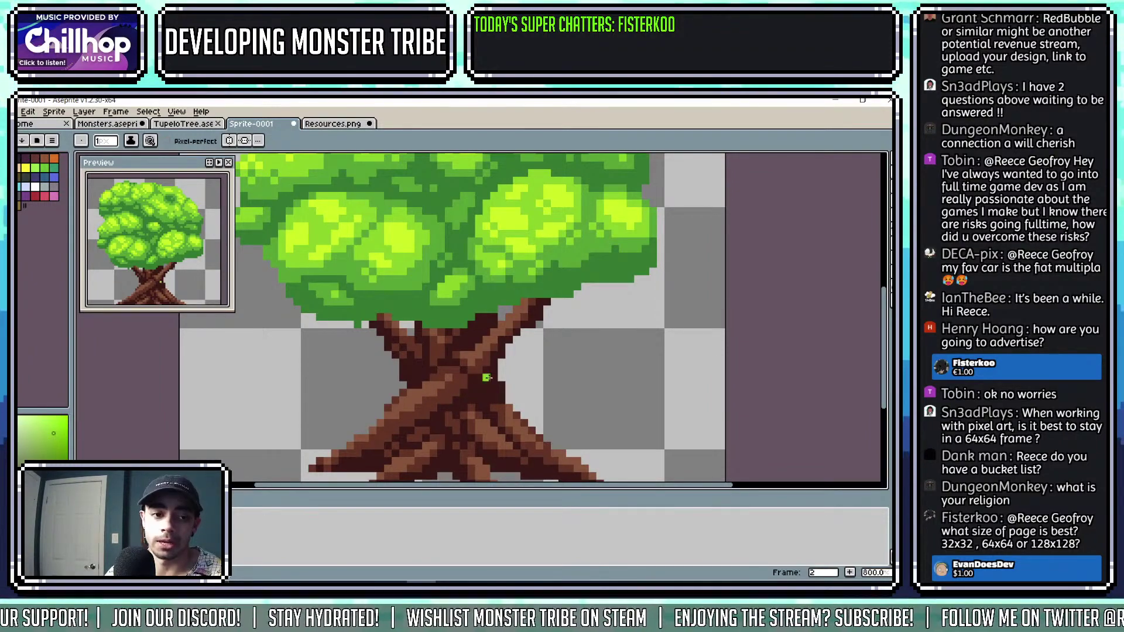
pyautogui.scroll(-2, 486, 380)
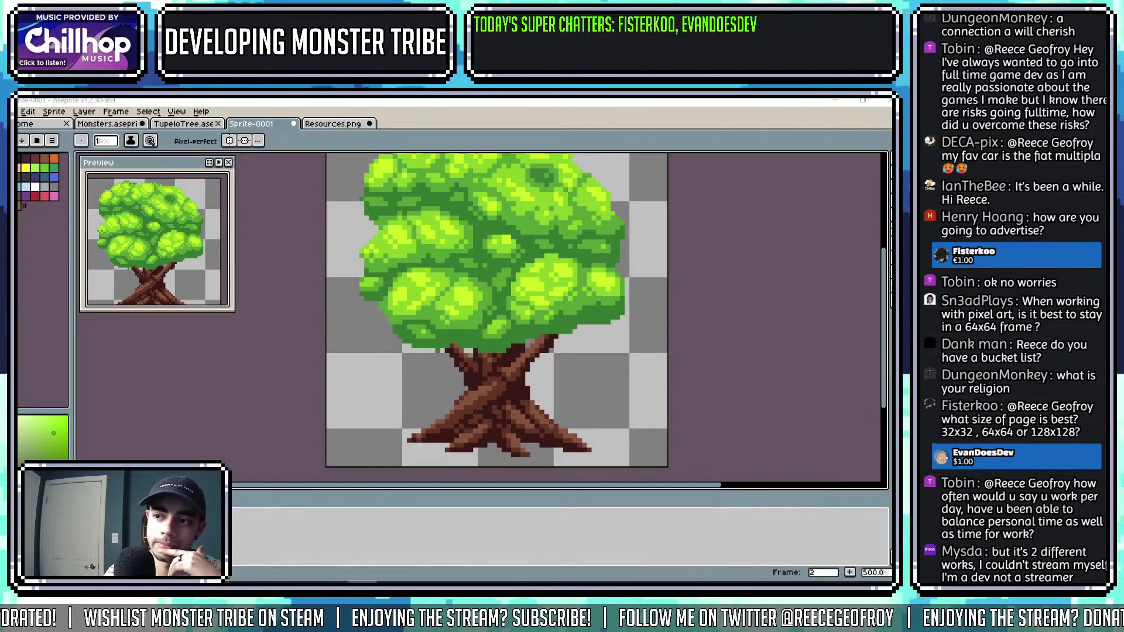
# Save the large tree sprite as TupeloTreeLarge.aseprite in the Zamoi Jungle folder.
pyautogui.scroll(-1, 565, 348)
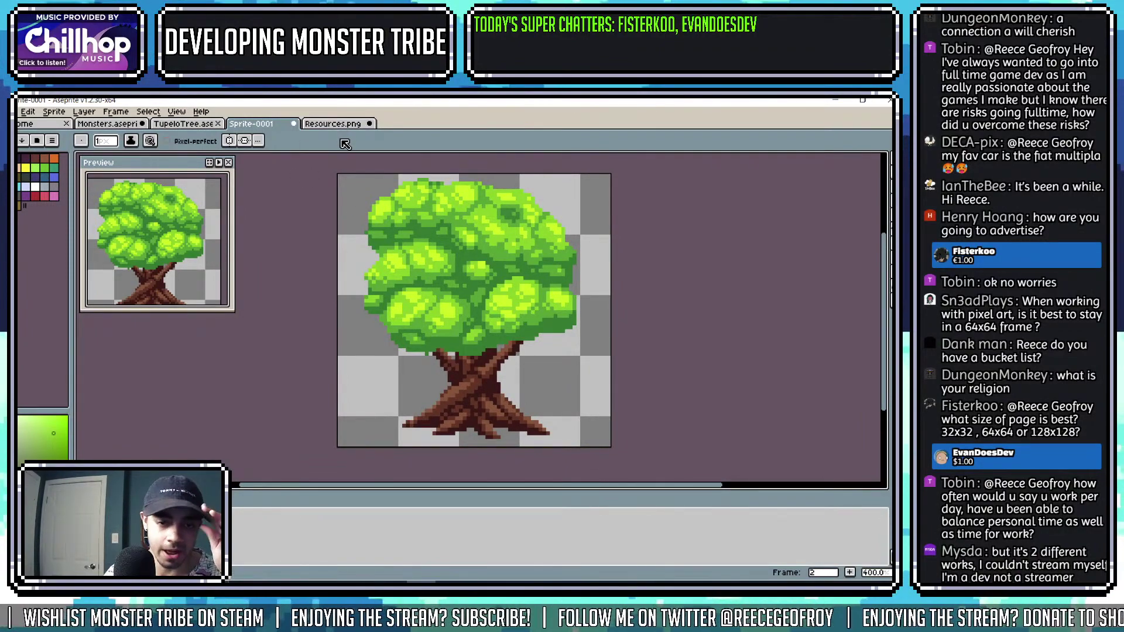
pyautogui.hotkey('ctrl', 's')
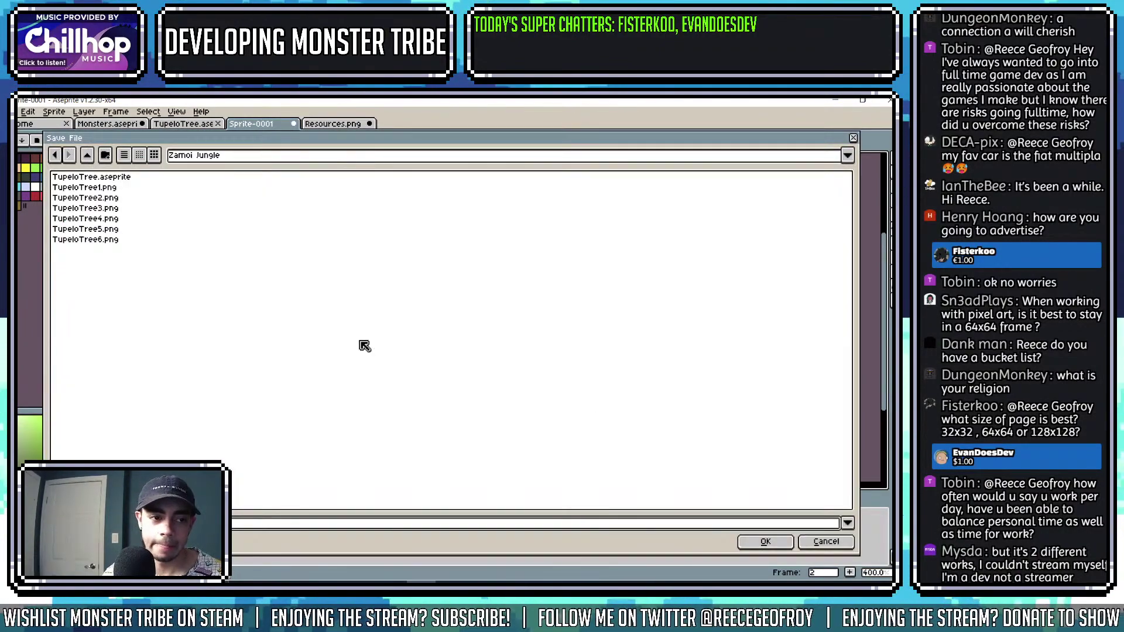
pyautogui.write('T')
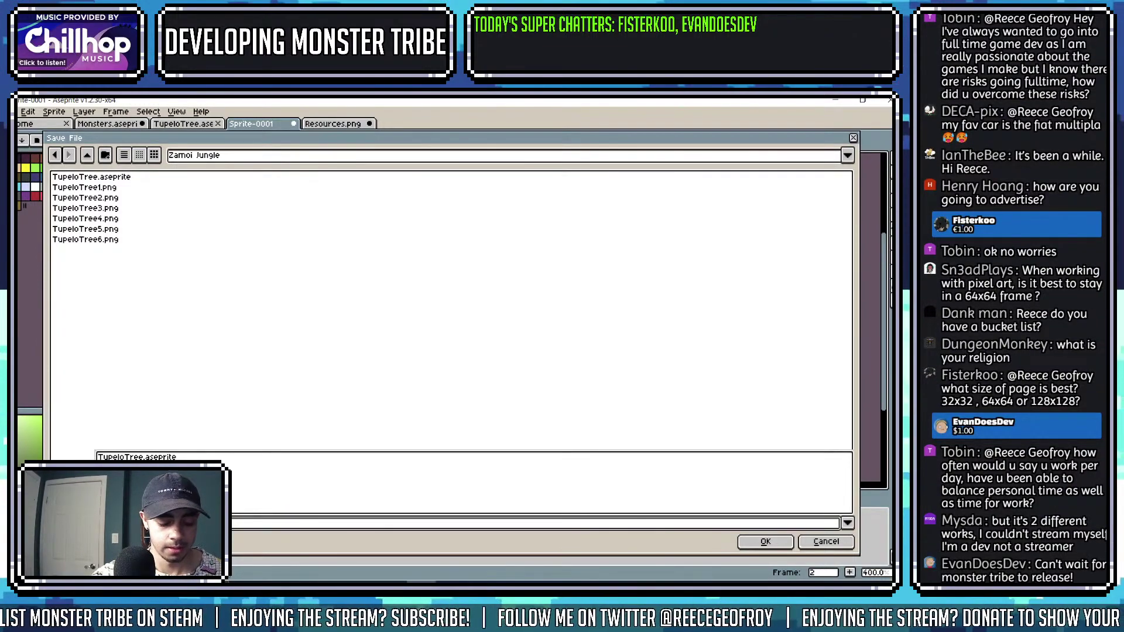
pyautogui.write('r')
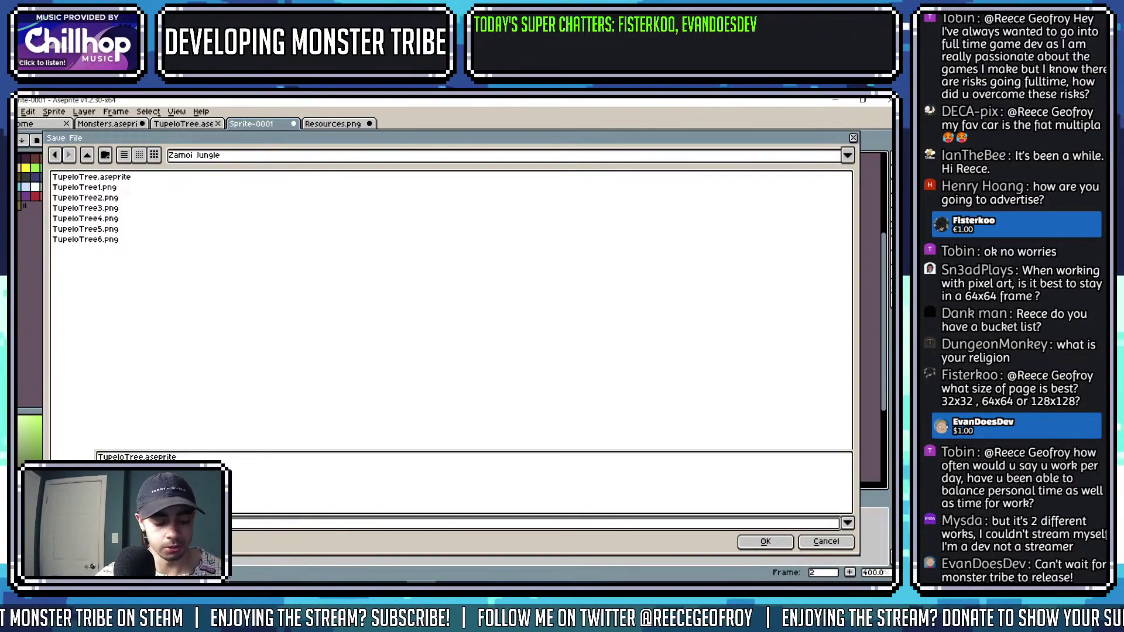
pyautogui.press('Return')
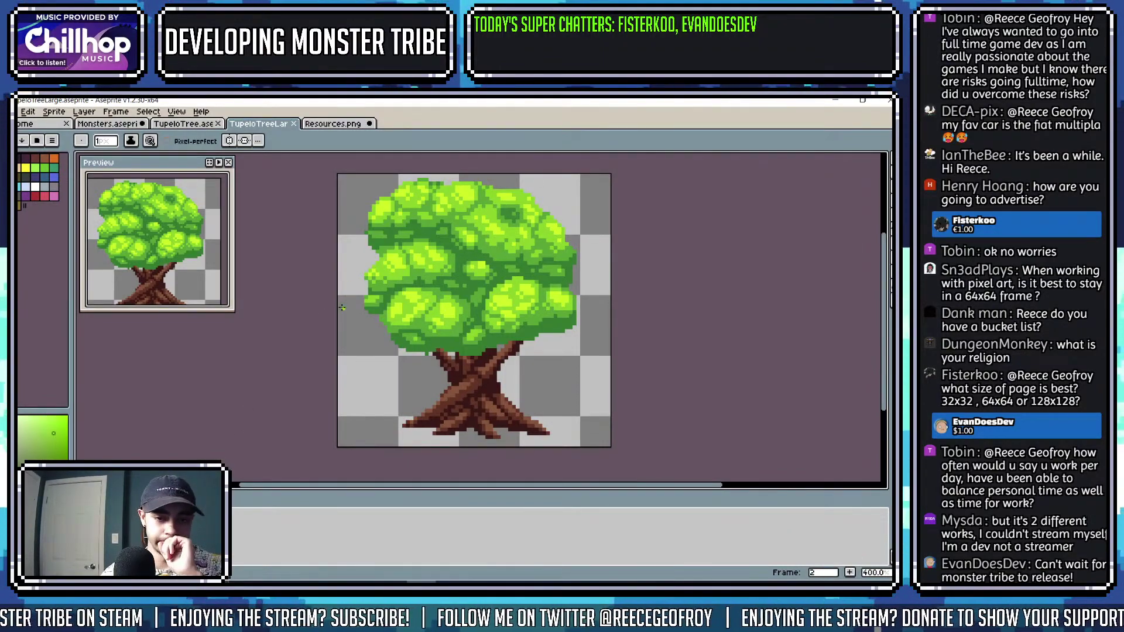
# Look over the small tree in TupeloTree.aseprite and select a full-width rectangular strip around the large tree's roots.
pyautogui.click(182, 124)
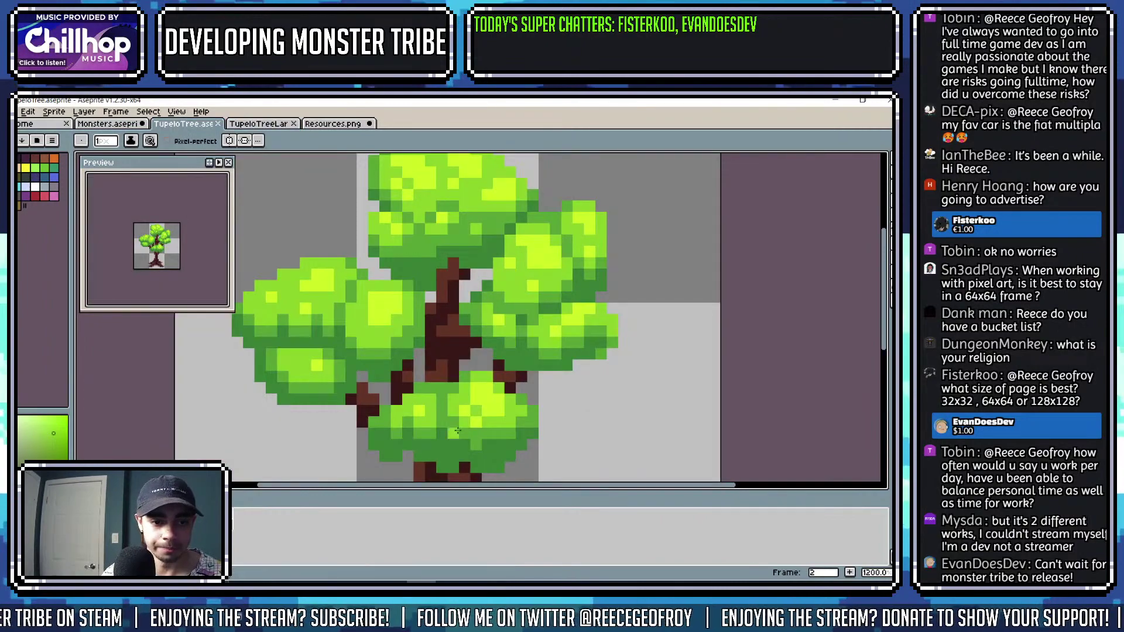
pyautogui.scroll(4, 525, 316)
pyautogui.click(258, 123)
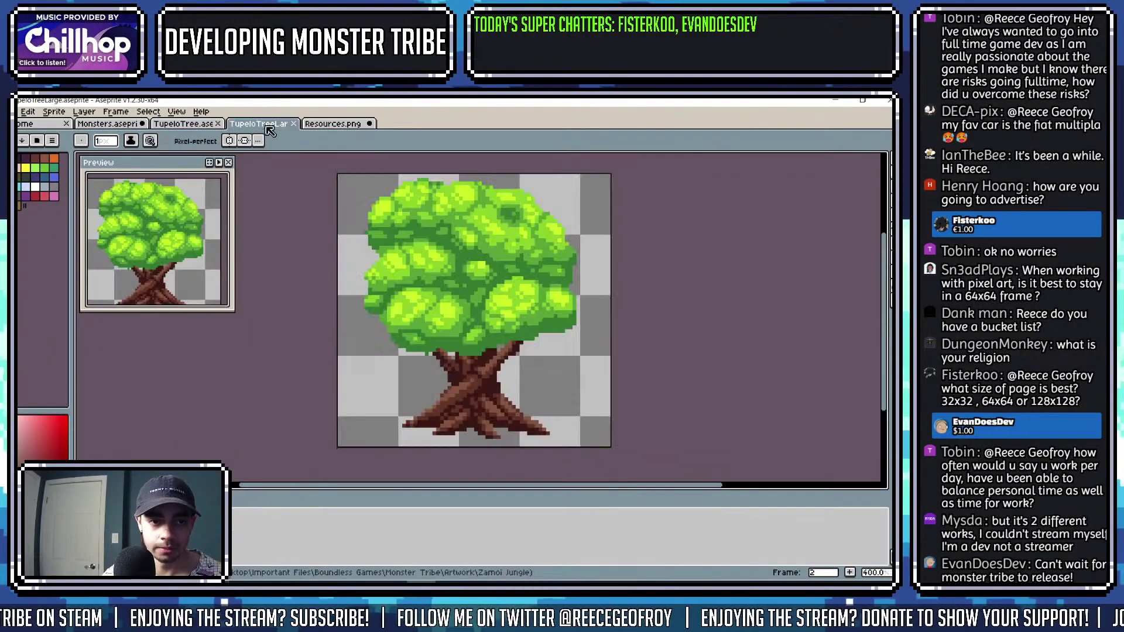
pyautogui.press('m')
pyautogui.moveTo(595, 382); pyautogui.dragTo(326, 321)
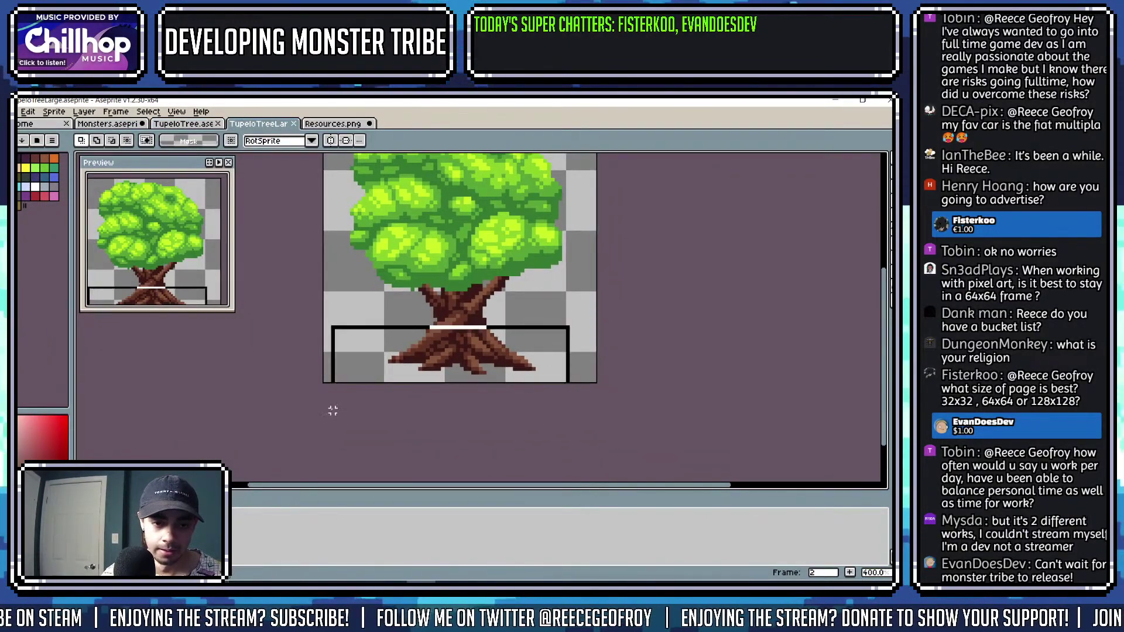
pyautogui.moveTo(595, 382)
pyautogui.mouseDown()
pyautogui.moveTo(284, 316)
pyautogui.moveTo(278, 335)
pyautogui.mouseUp()
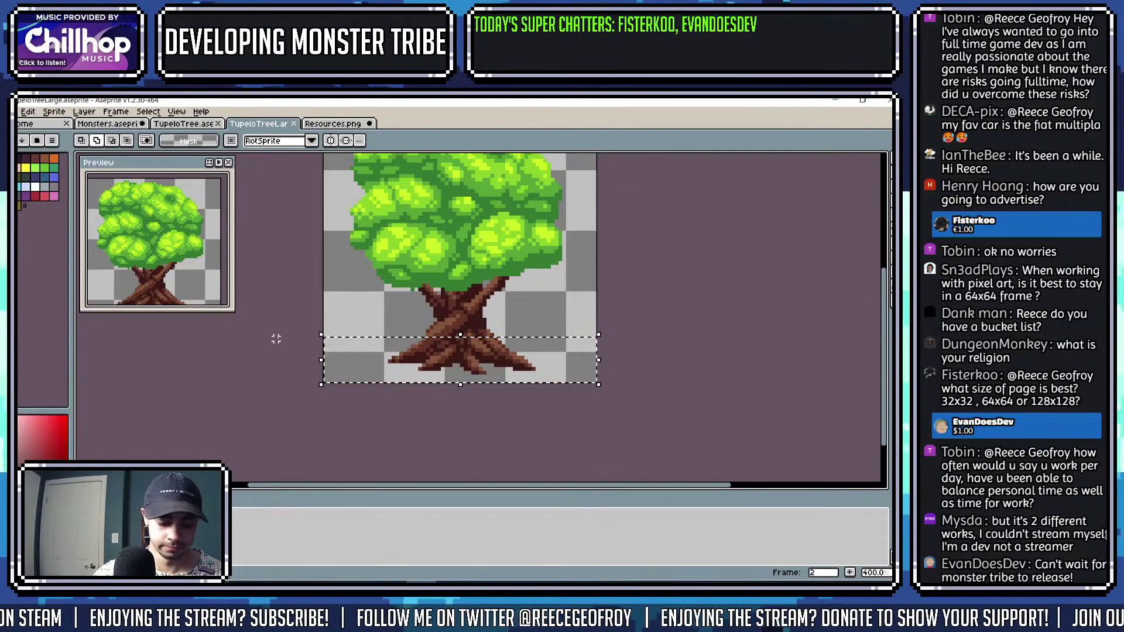
pyautogui.hotkey('shift', 'o')
pyautogui.click(709, 325)
pyautogui.click(694, 310)
pyautogui.click(678, 325)
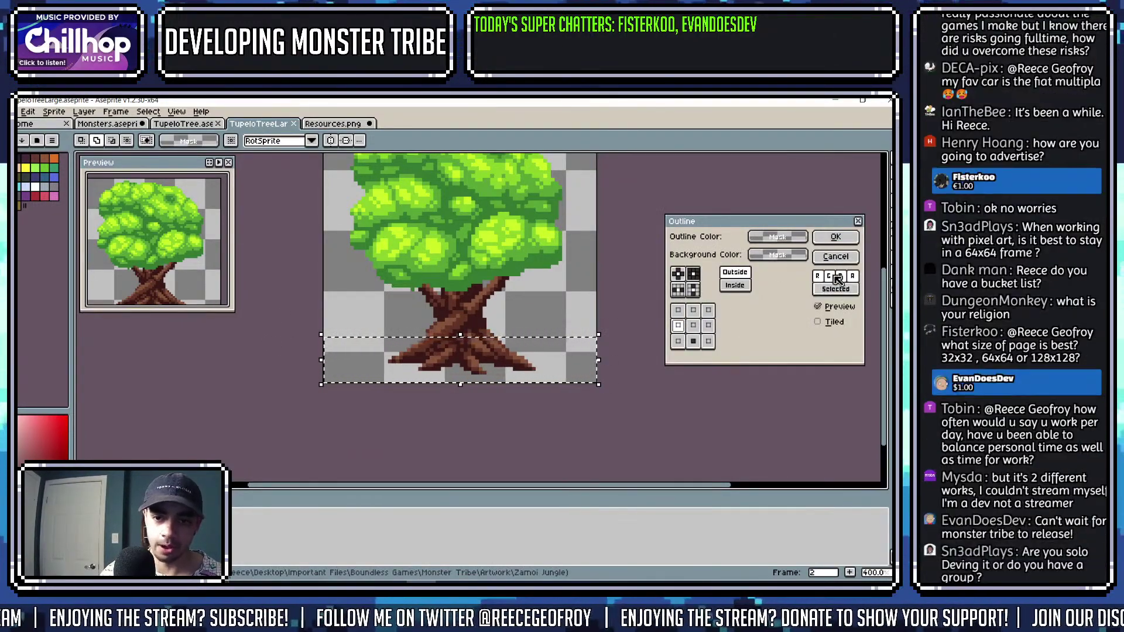
pyautogui.click(834, 255)
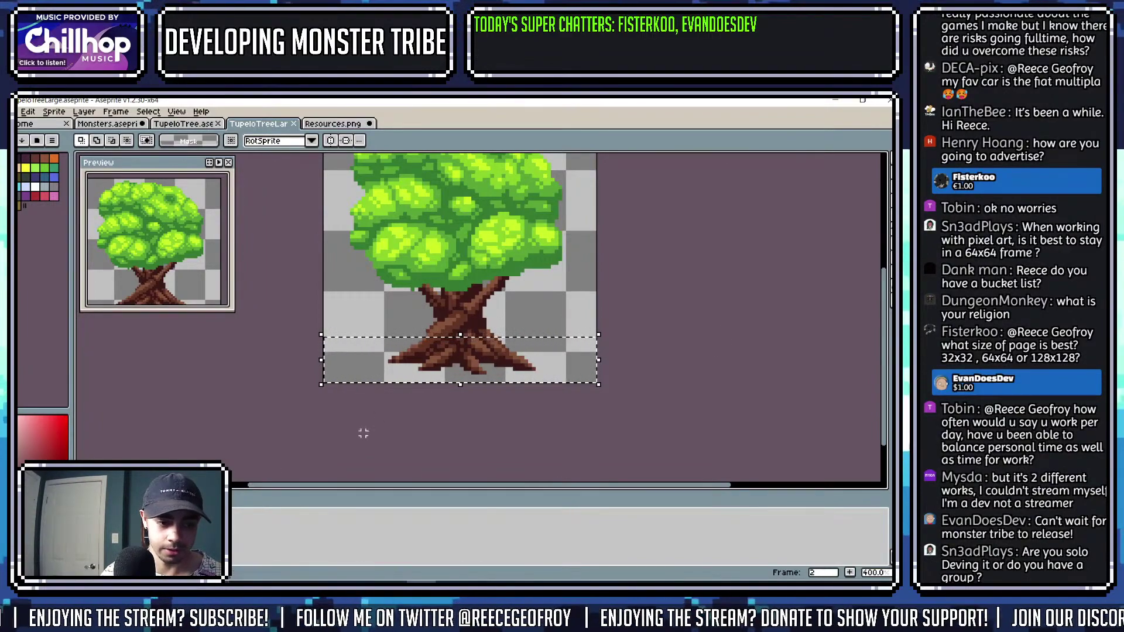
pyautogui.hotkey('shift', 'o')
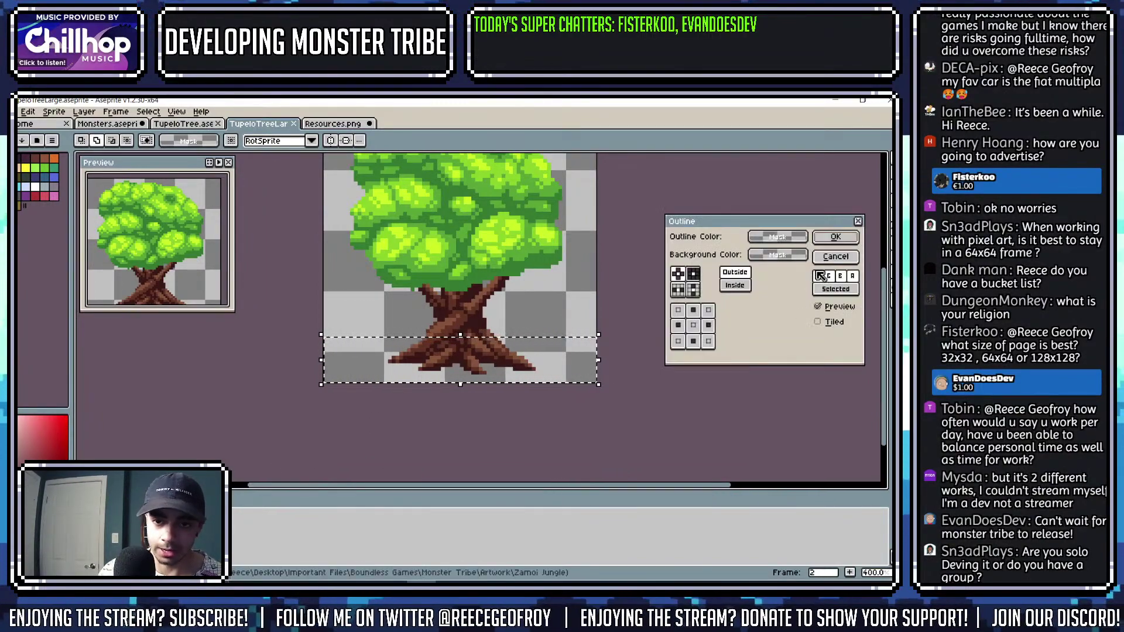
pyautogui.click(836, 241)
# Sample the small tree's translucent grey shadow colour and apply it as an outside outline only along the underside of the large tree's roots.
pyautogui.click(189, 124)
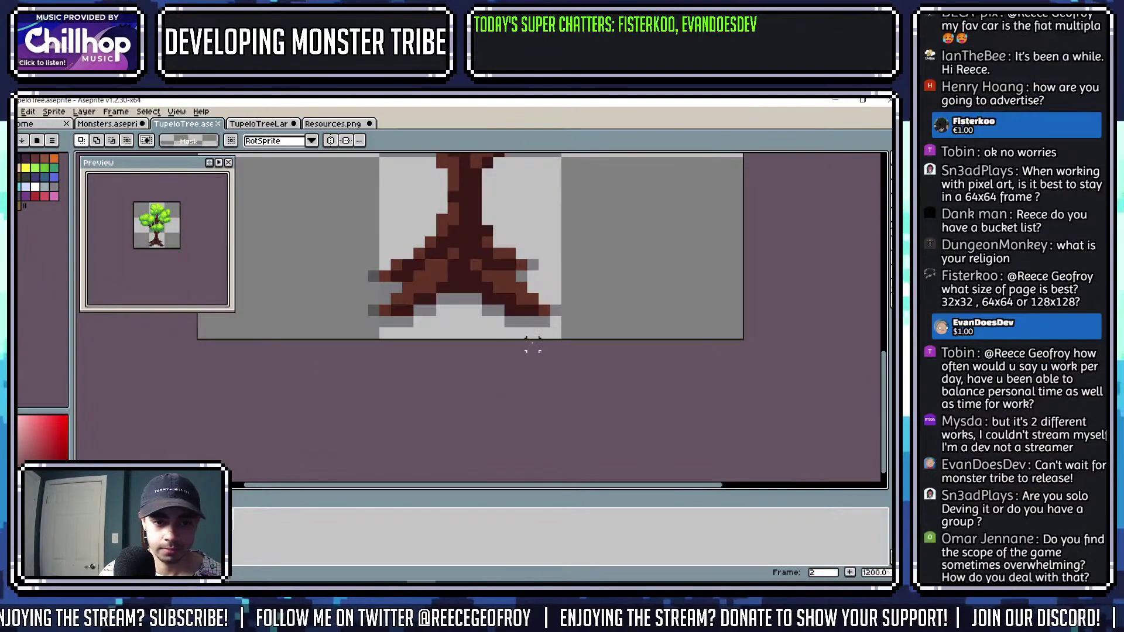
pyautogui.click(264, 126)
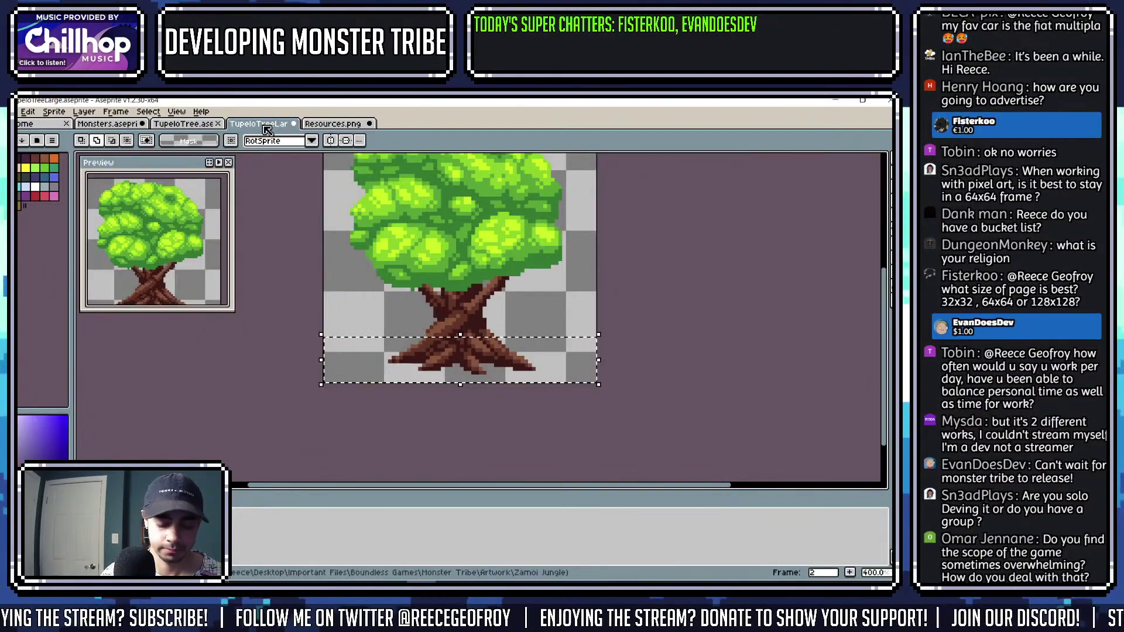
pyautogui.hotkey('shift', 'o')
pyautogui.click(693, 310)
pyautogui.click(709, 325)
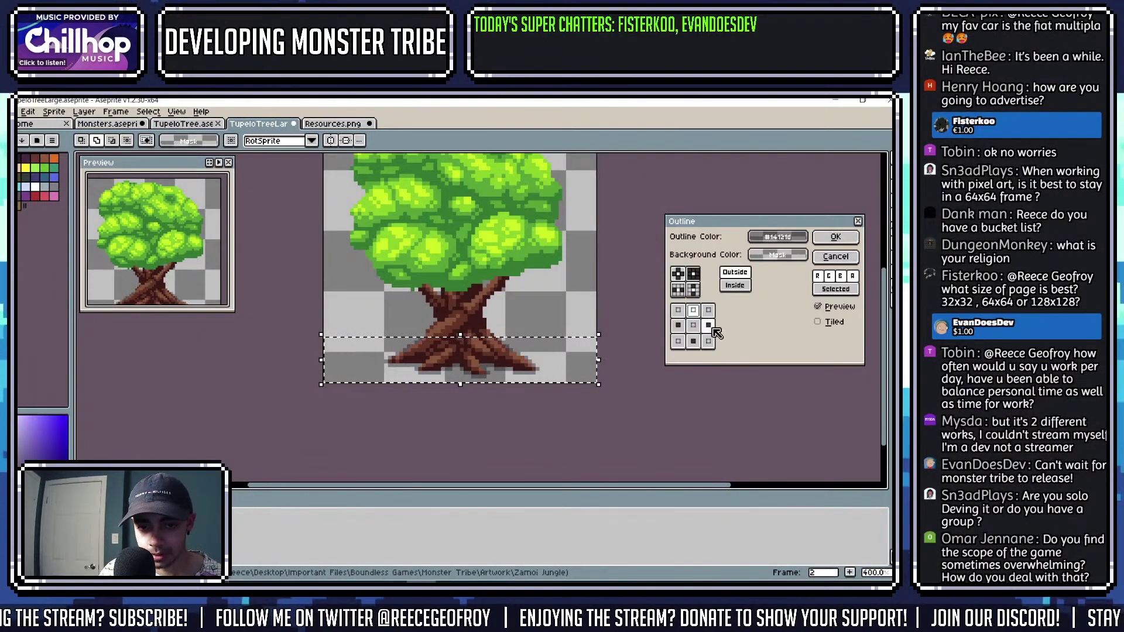
pyautogui.click(678, 325)
pyautogui.click(831, 239)
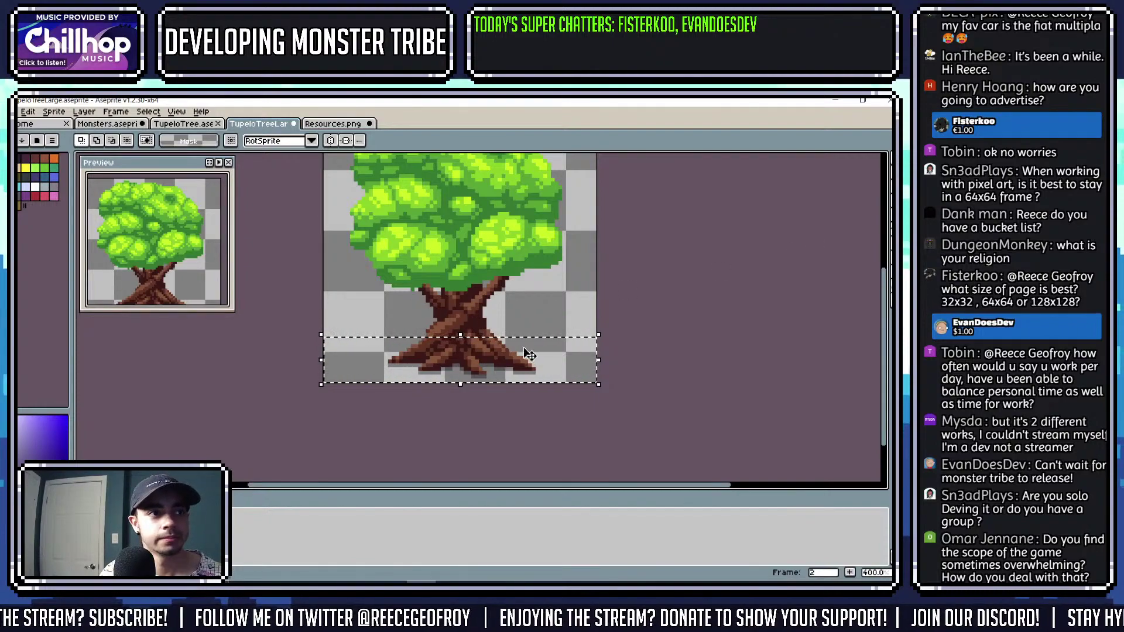
# Deselect the strip and pencil extra shadow pixels beside the tips of the large tree's right and middle roots.
pyautogui.hscroll(1, 508, 353)
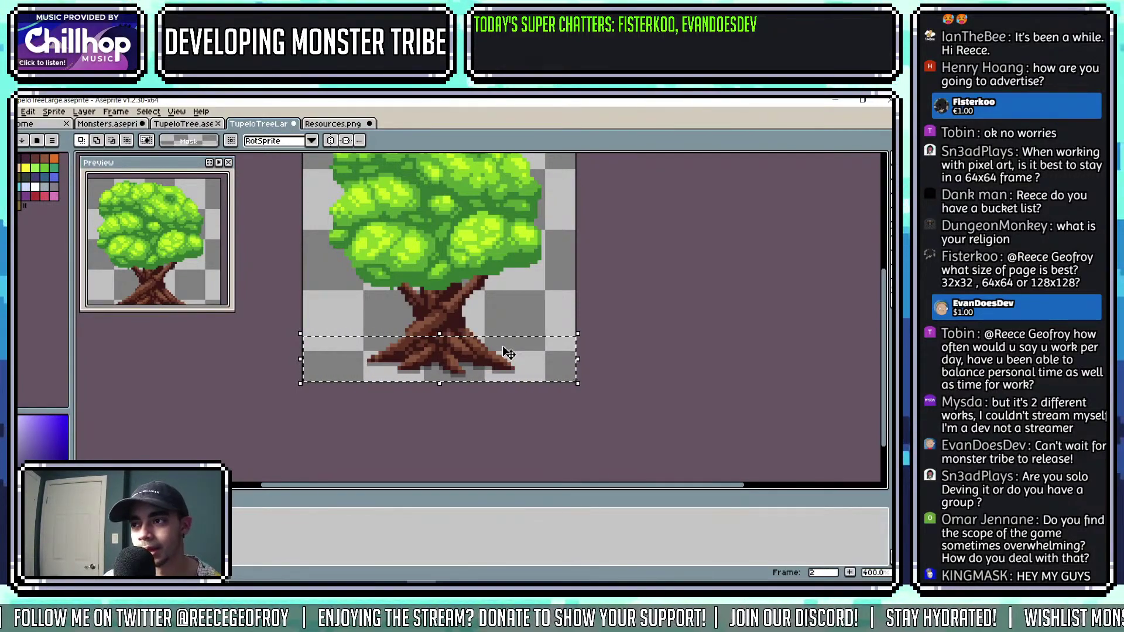
pyautogui.scroll(5, 536, 368)
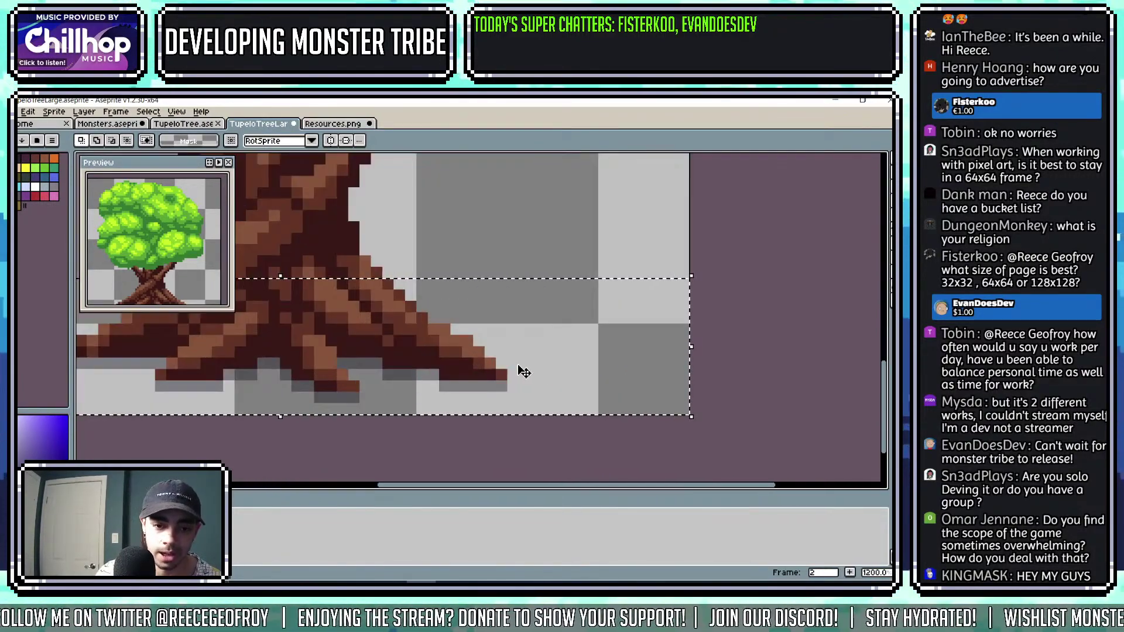
pyautogui.press('b')
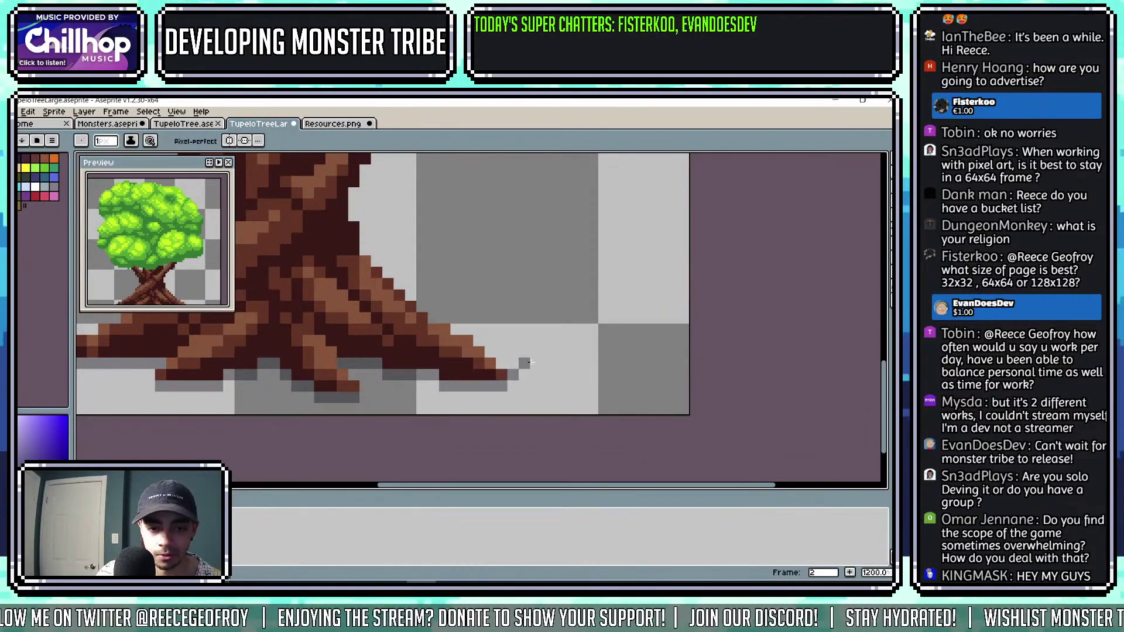
pyautogui.hscroll(-5, 508, 328)
pyautogui.scroll(-3, 277, 336)
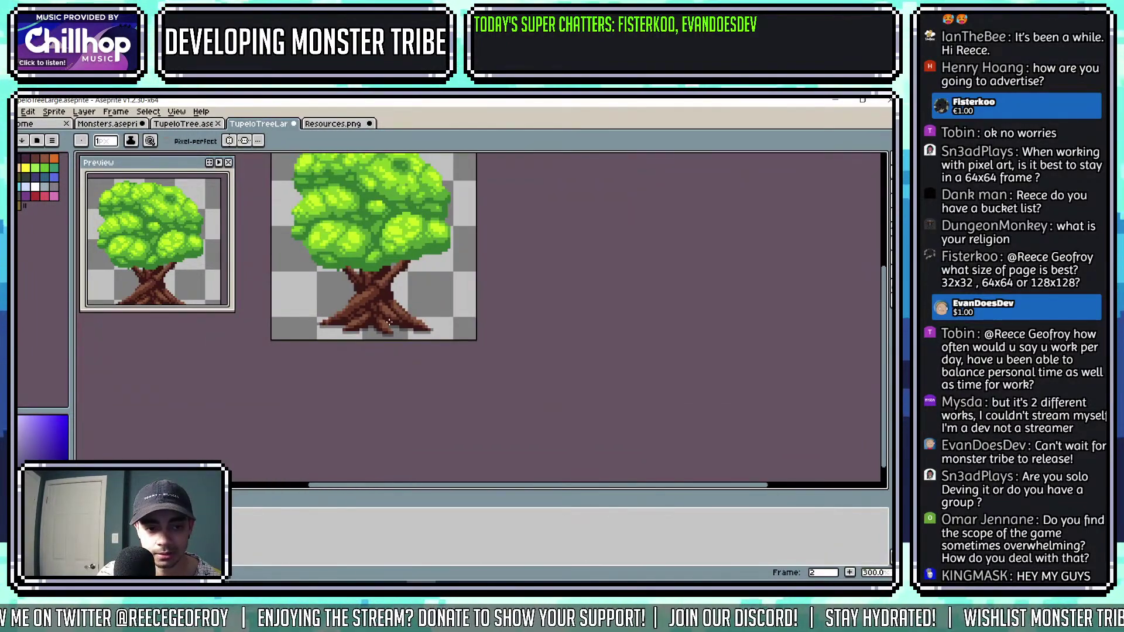
pyautogui.scroll(4, 354, 334)
pyautogui.scroll(-3, 354, 334)
pyautogui.scroll(4, 355, 335)
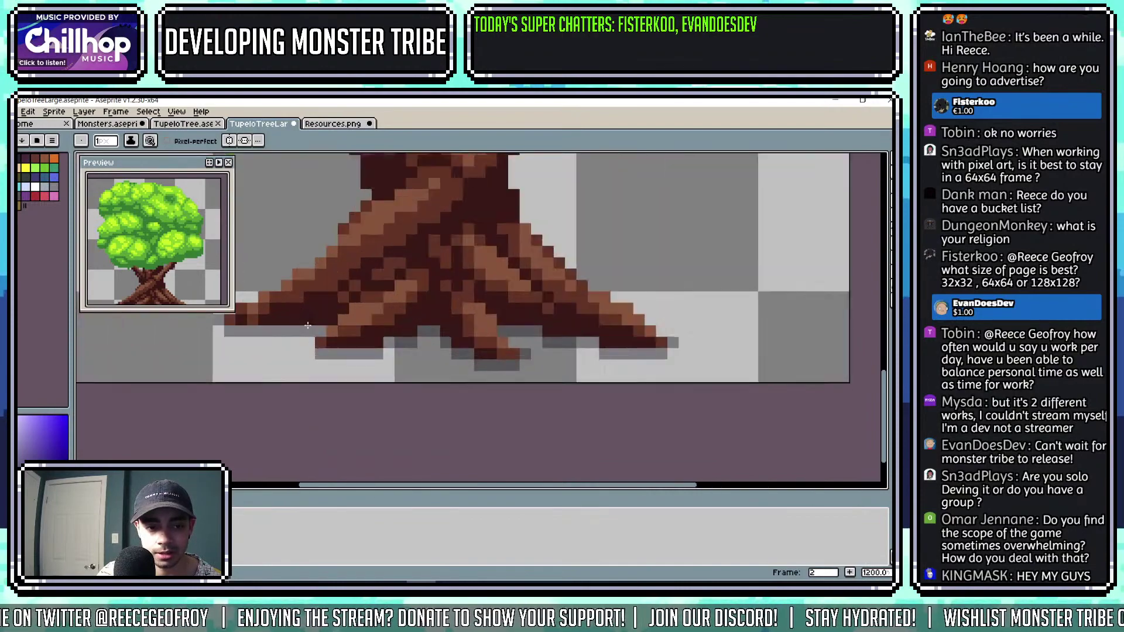
# Extend the ground shadow with pixels beside the left root tips and in the gaps between the roots.
pyautogui.scroll(-7, 439, 346)
pyautogui.scroll(6, 439, 346)
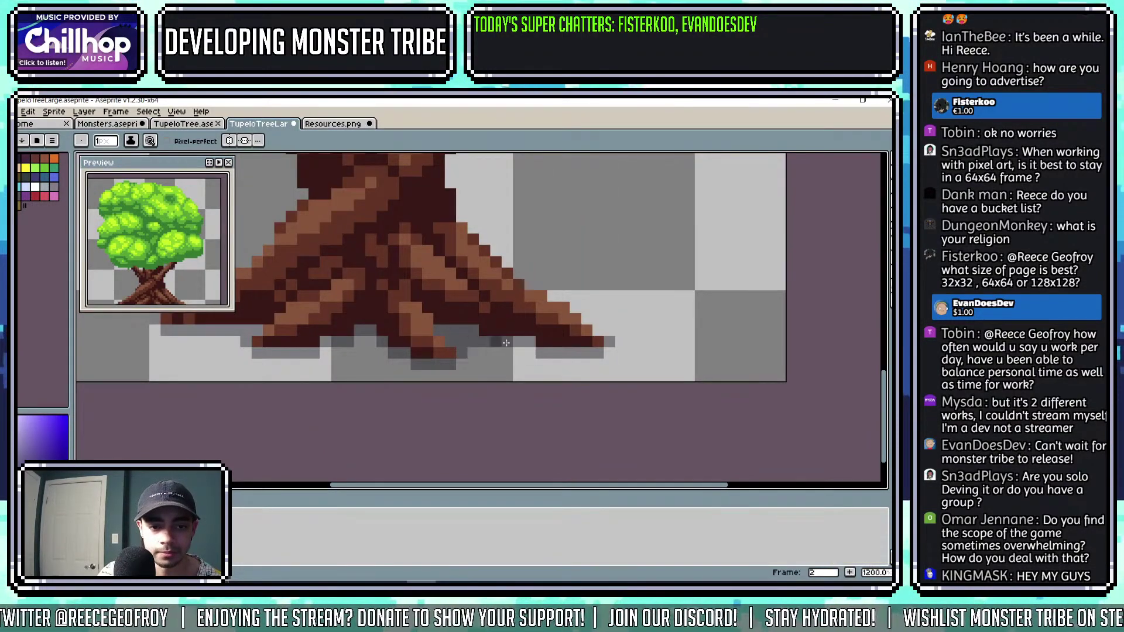
pyautogui.scroll(-5, 468, 334)
pyautogui.scroll(7, 482, 318)
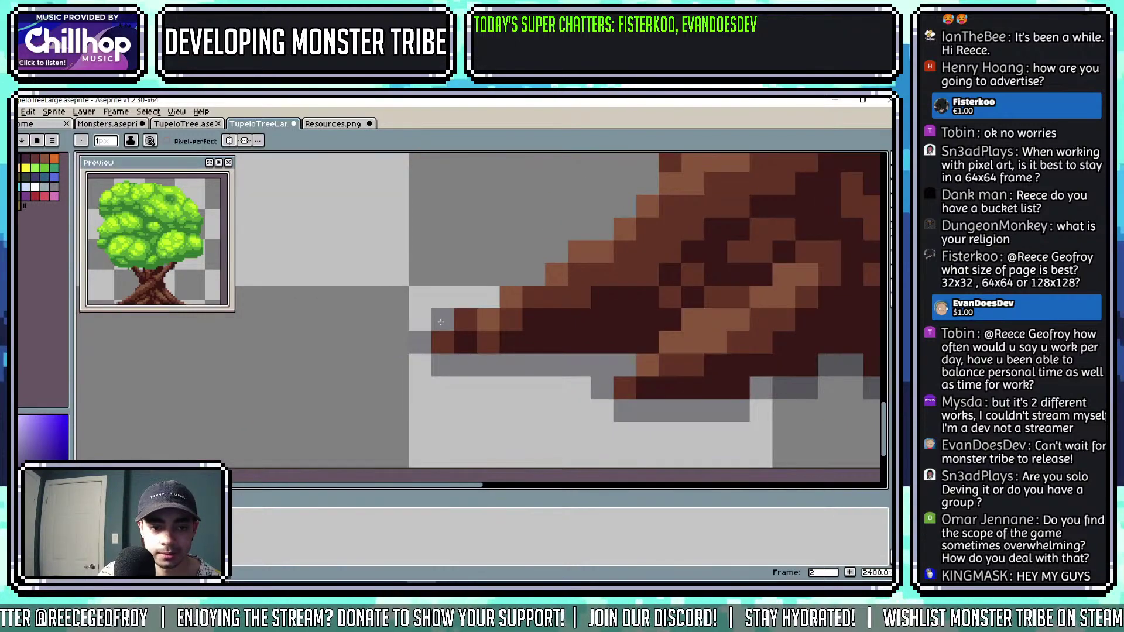
pyautogui.scroll(-6, 561, 296)
pyautogui.scroll(5, 561, 295)
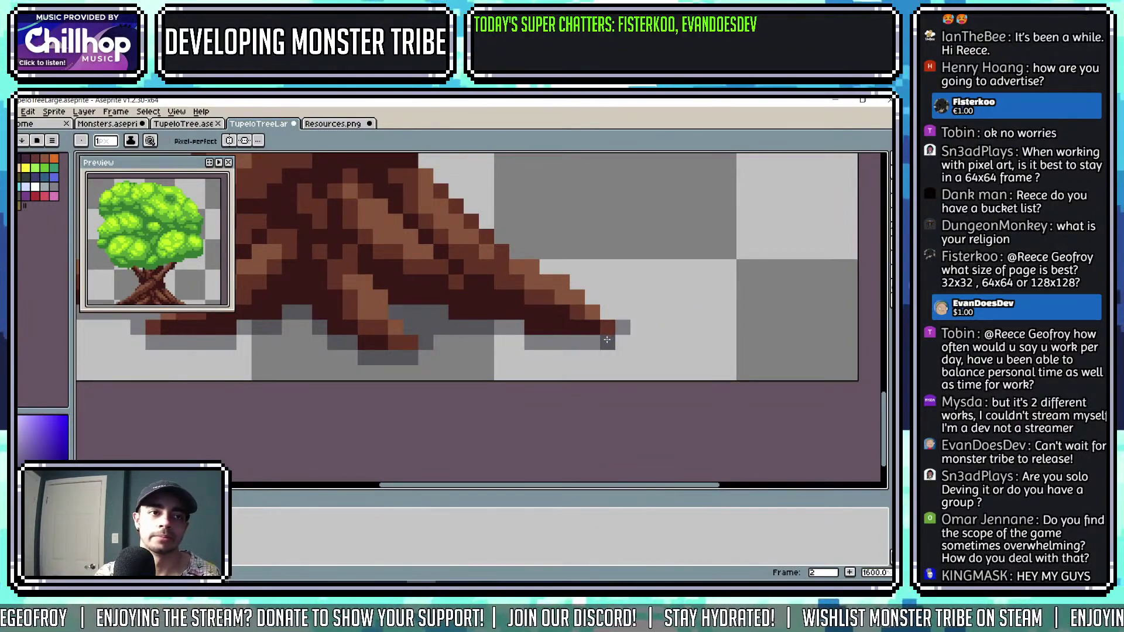
pyautogui.press('XF86AudioLowerVolume')
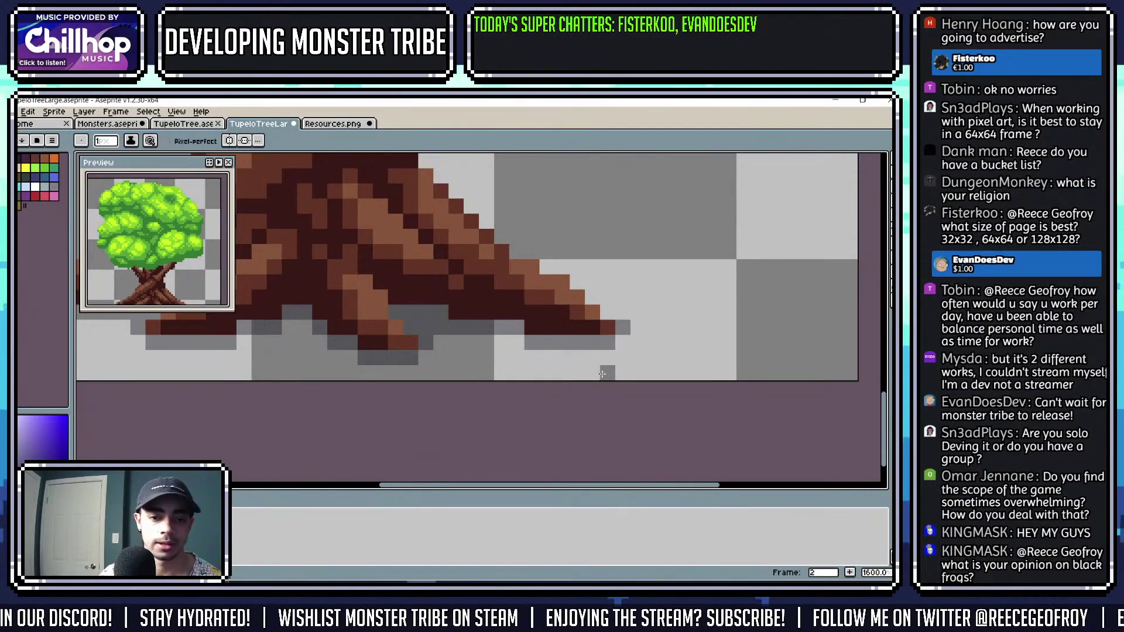
# Sample the canopy's dark green and touch up the foliage's lower edge beside the right branch in frames 2 and 1.
pyautogui.scroll(-3, 491, 282)
pyautogui.moveTo(554, 280); pyautogui.dragTo(586, 303)
pyautogui.scroll(2, 586, 303)
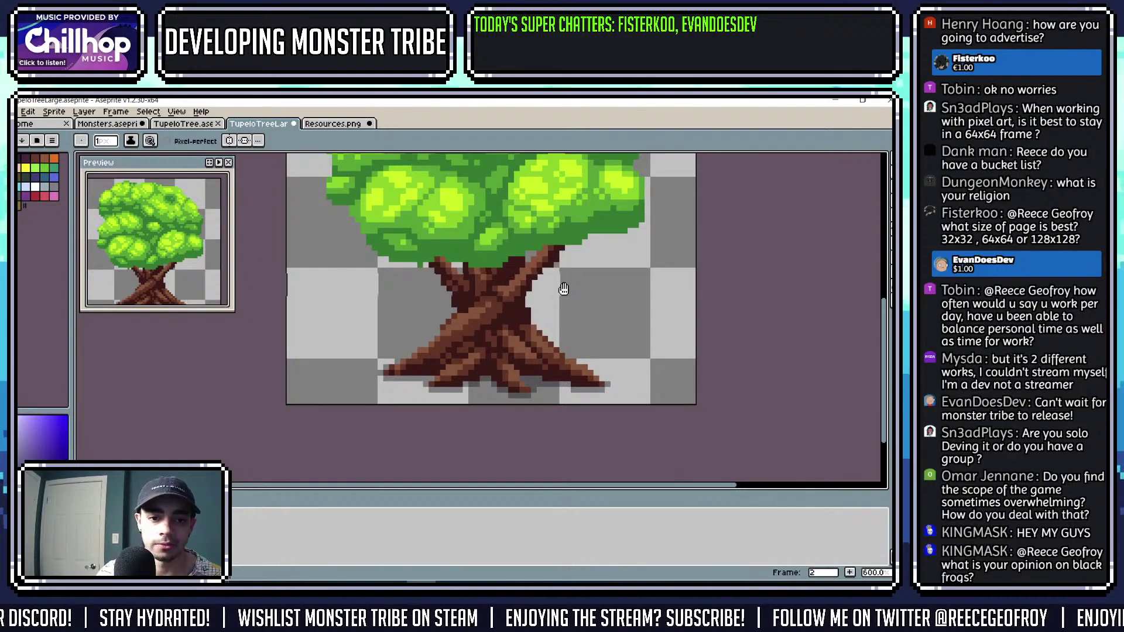
pyautogui.scroll(2, 540, 264)
pyautogui.keyDown('alt'); pyautogui.click(518, 231); pyautogui.keyUp('alt')
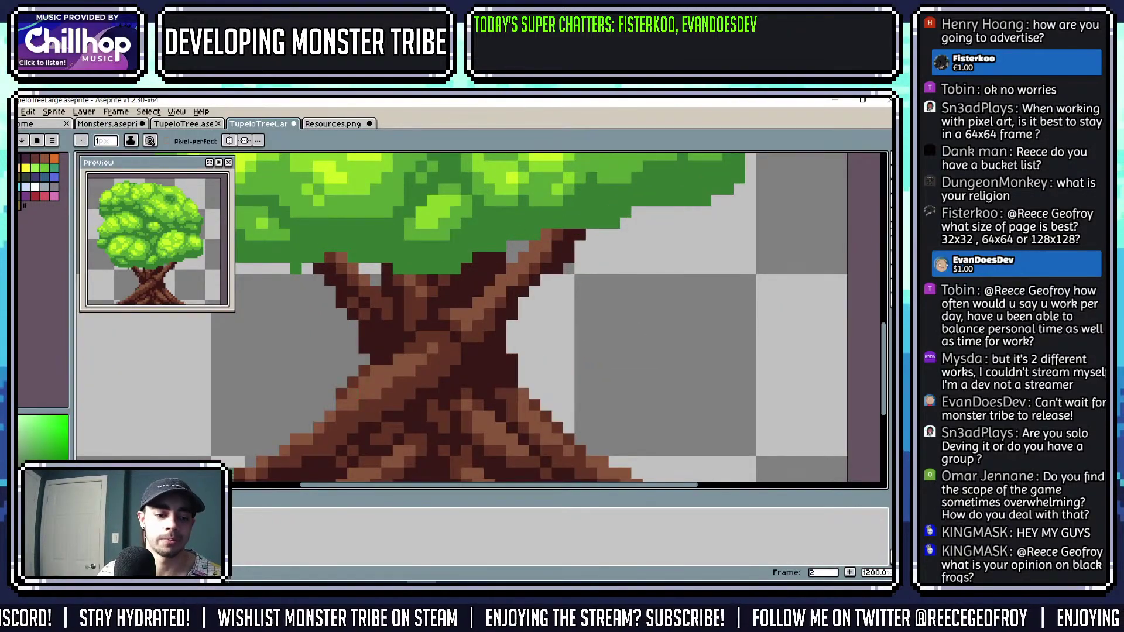
pyautogui.scroll(-5, 566, 249)
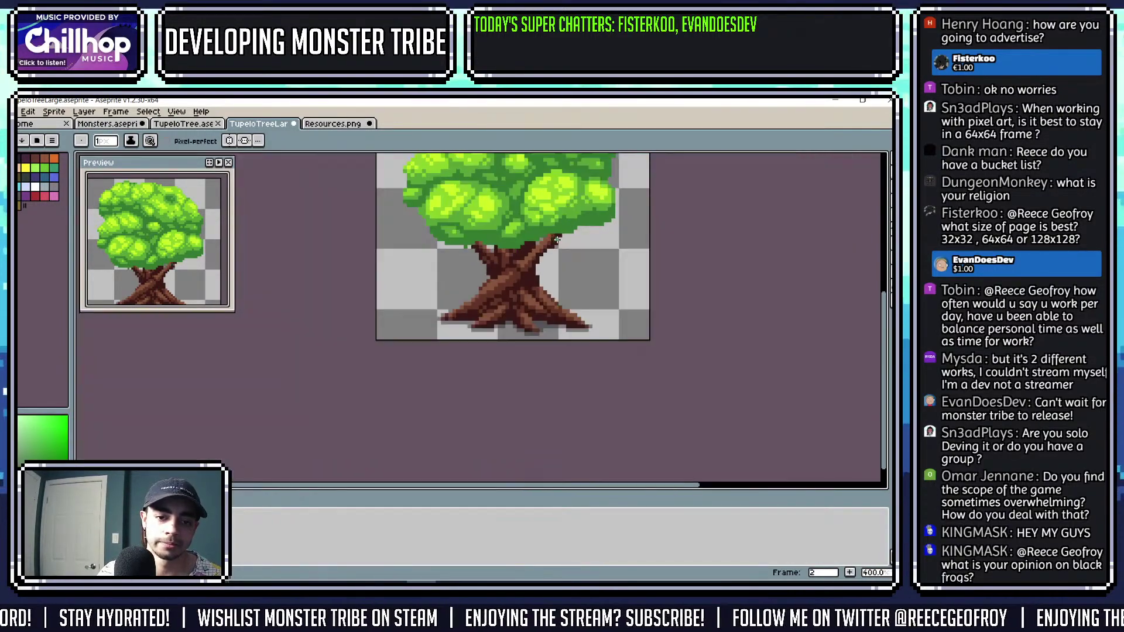
pyautogui.press('Left')
pyautogui.scroll(5, 567, 249)
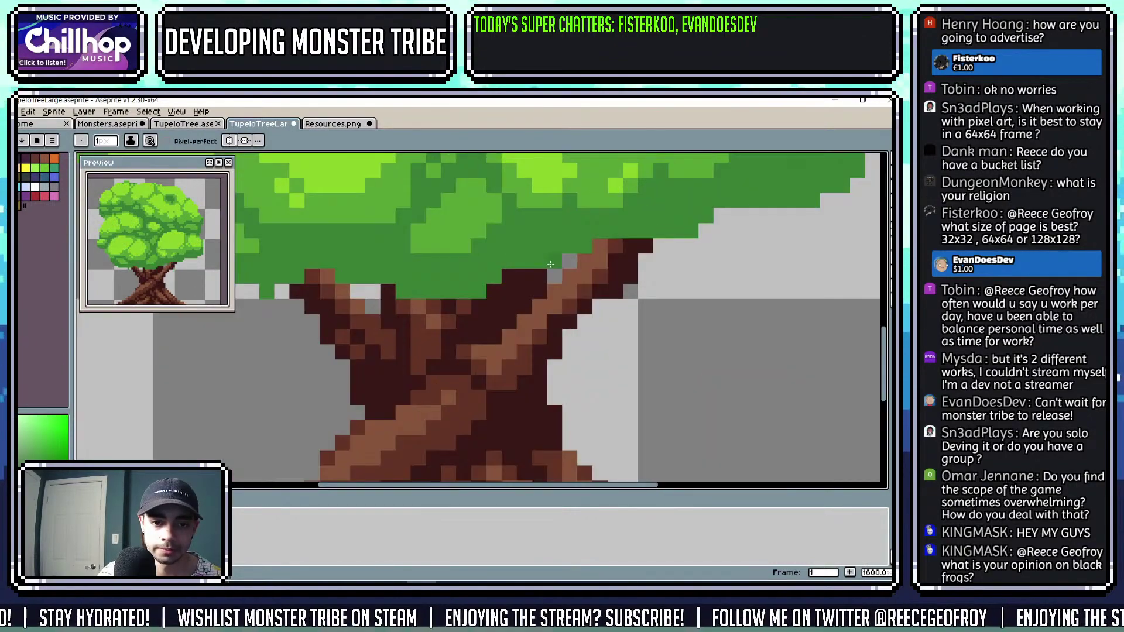
pyautogui.scroll(-4, 603, 260)
pyautogui.scroll(-1, 603, 260)
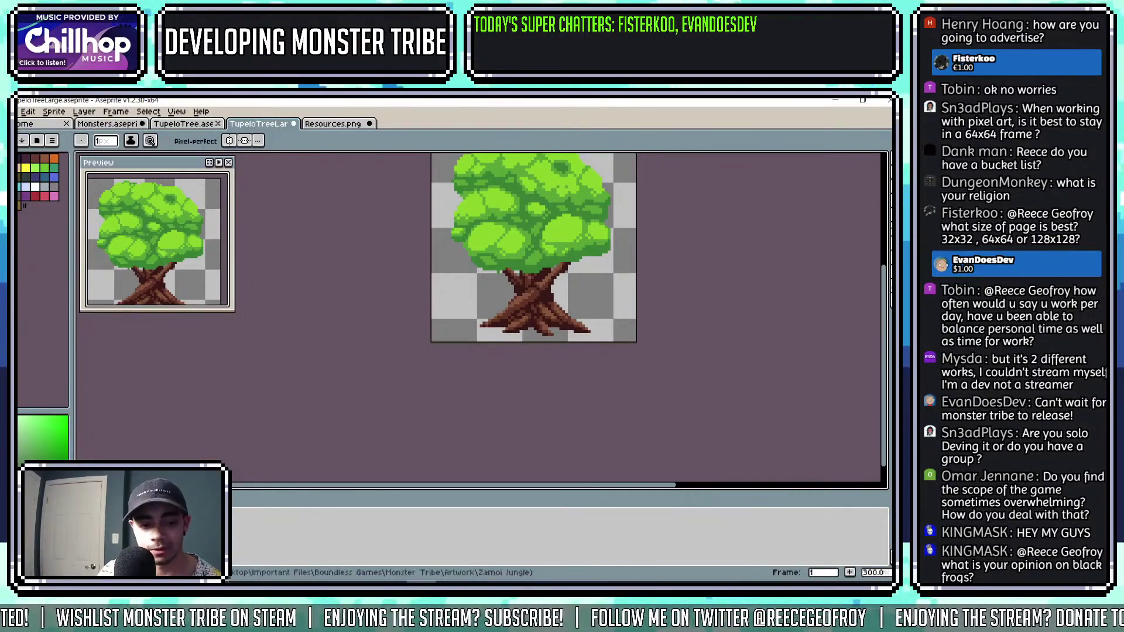
# Return to frame 2 to view the whole shadowed tree and save the sprite.
pyautogui.press('.')
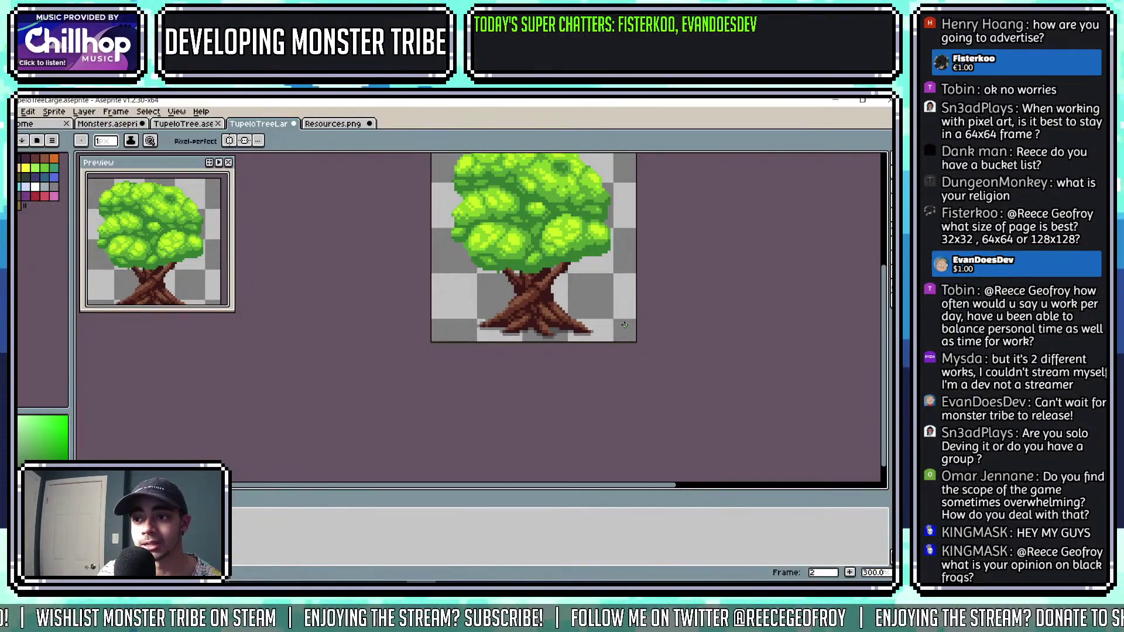
pyautogui.moveTo(624, 325); pyautogui.dragTo(656, 339)
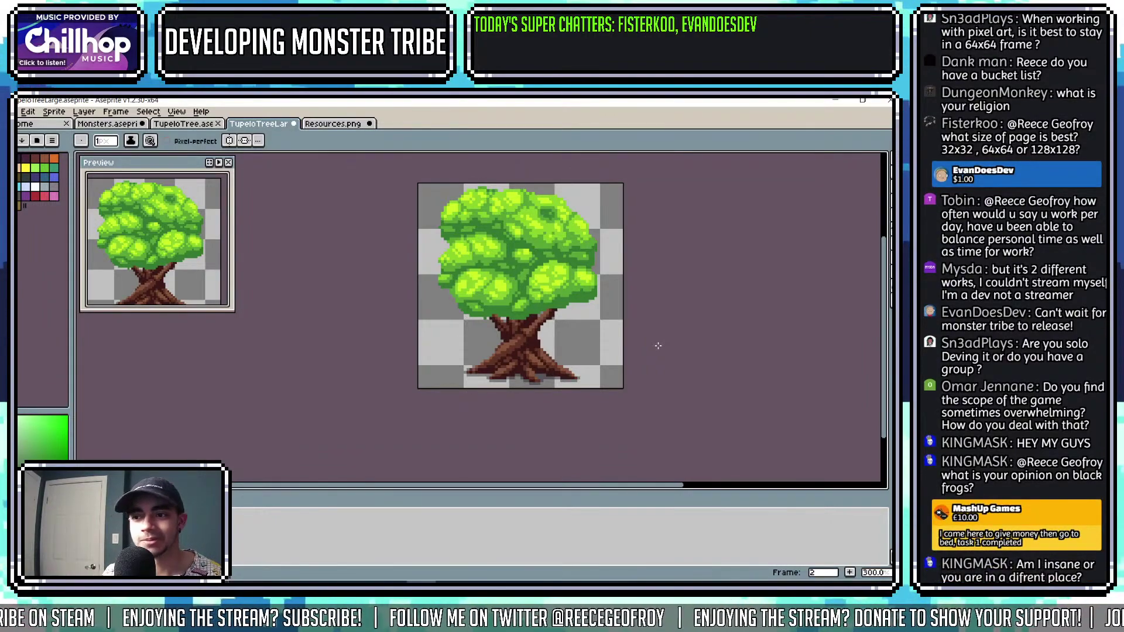
pyautogui.moveTo(658, 346); pyautogui.dragTo(605, 358)
pyautogui.hotkey('ctrl', 's')
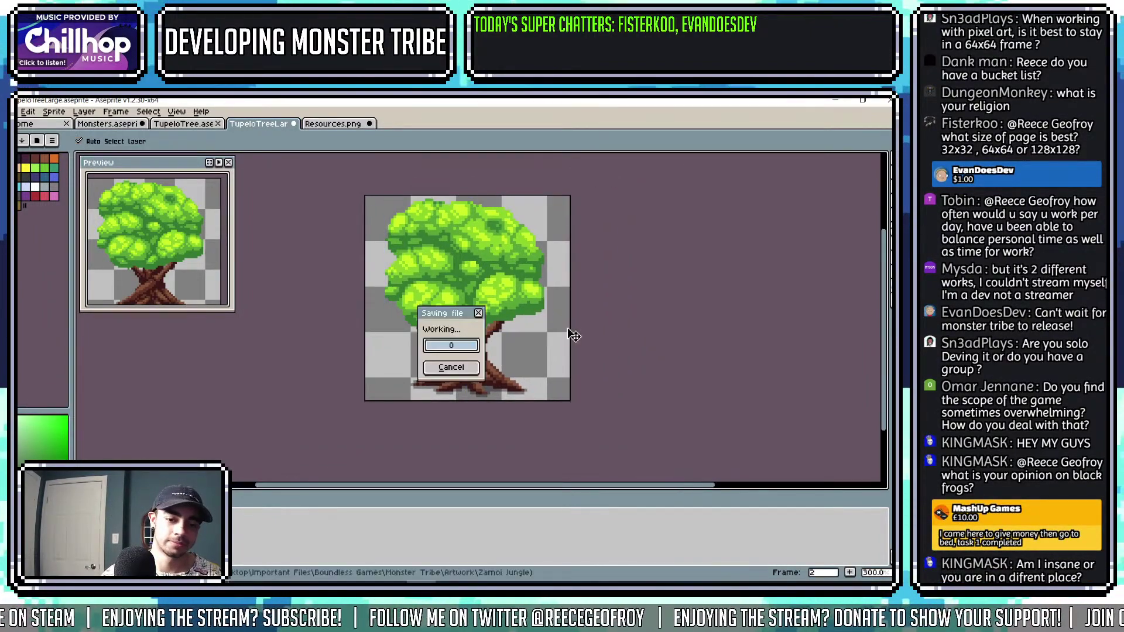
pyautogui.scroll(3, 538, 372)
pyautogui.press('w')
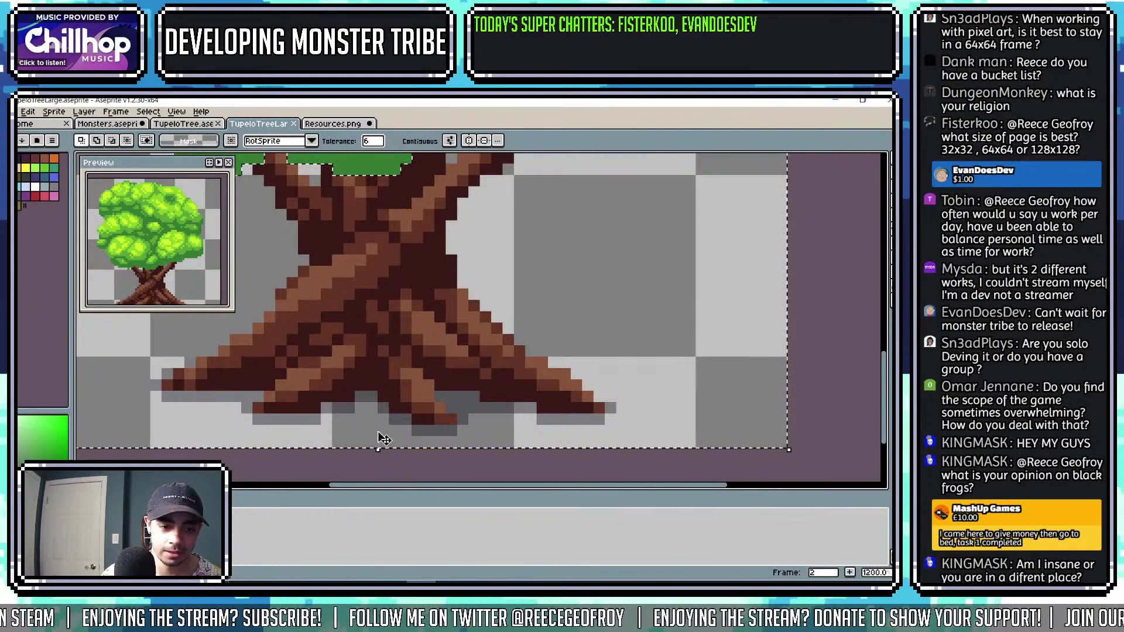
pyautogui.scroll(-2, 407, 418)
pyautogui.press('m')
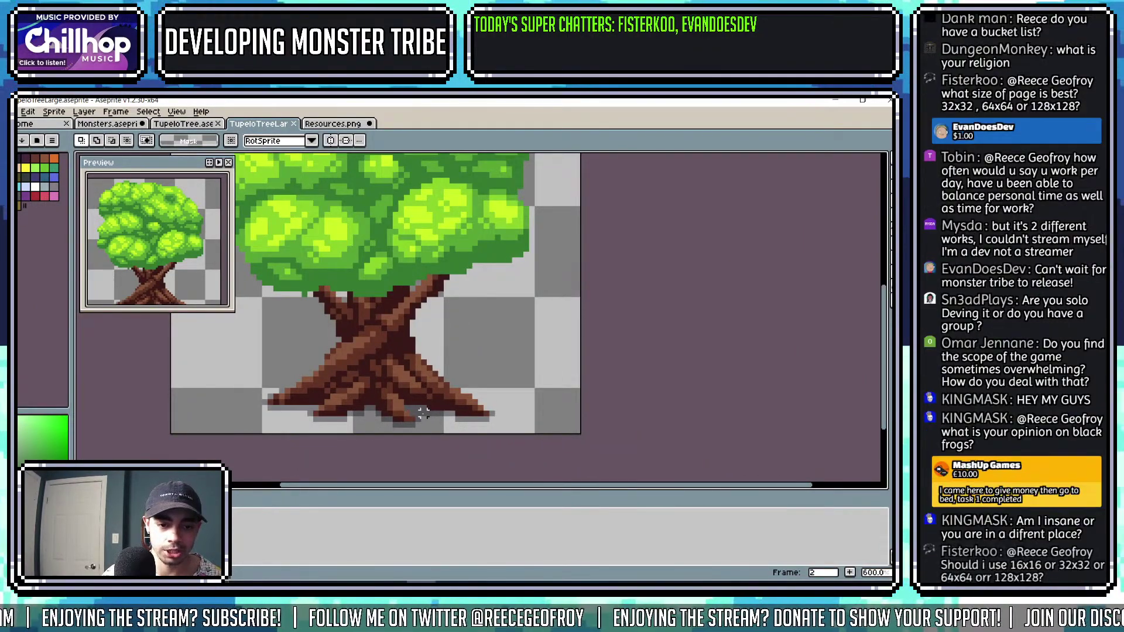
# Select the ground shadow under the roots in frame 2, copy it into frames 3 and 4, and deselect.
pyautogui.press('w')
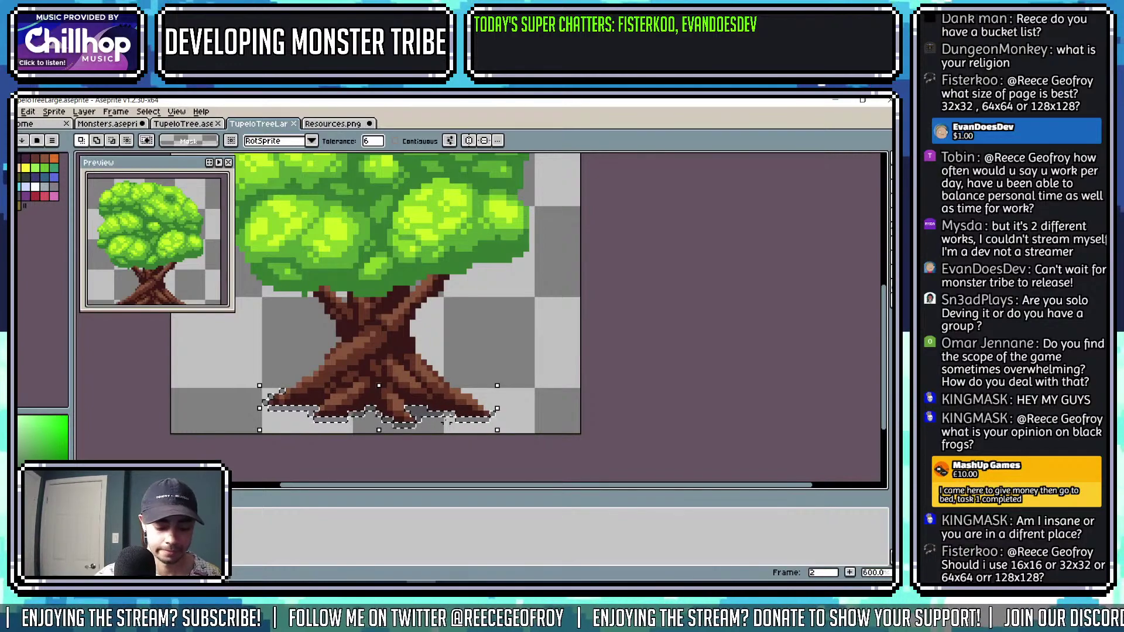
pyautogui.hotkey('ctrl', 't')
pyautogui.press('.')
pyautogui.press('.')
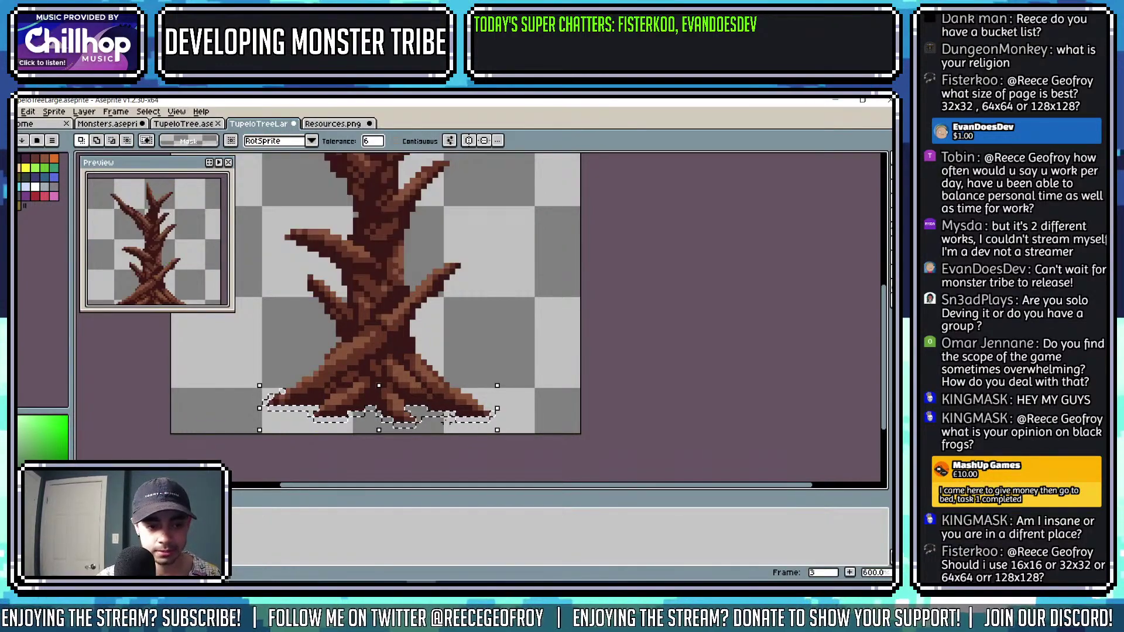
pyautogui.press('.')
pyautogui.scroll(-1, 455, 363)
pyautogui.hotkey('ctrl', 'd')
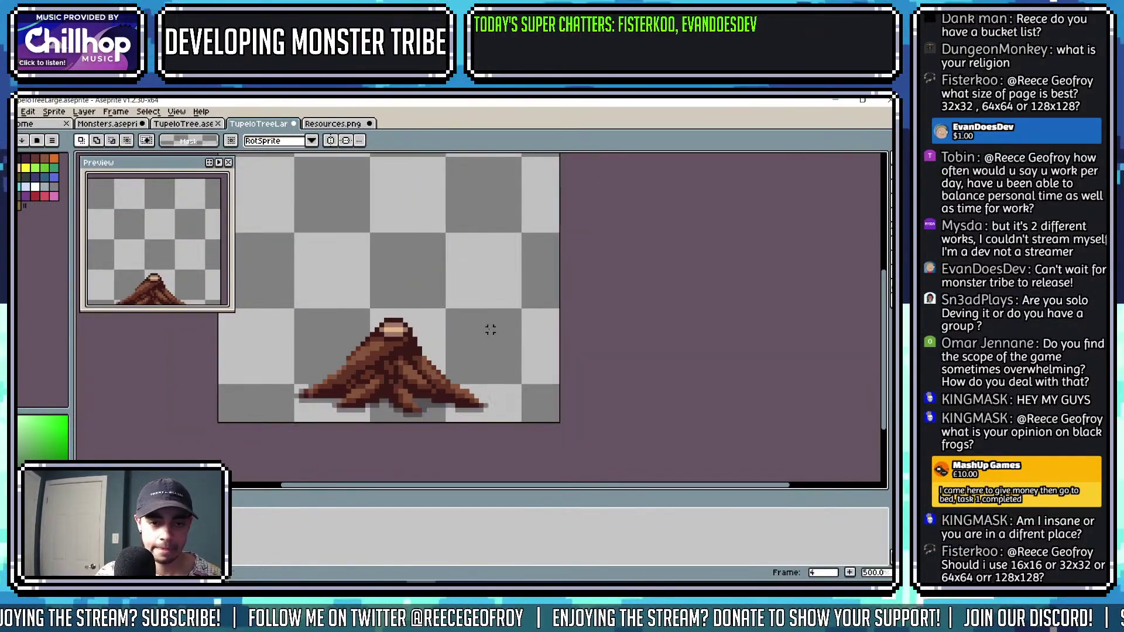
# Export all frames of the large tree as numbered PNG files named TupeloTreeLarge.png.
pyautogui.hotkey('ctrl', 'shift', 's')
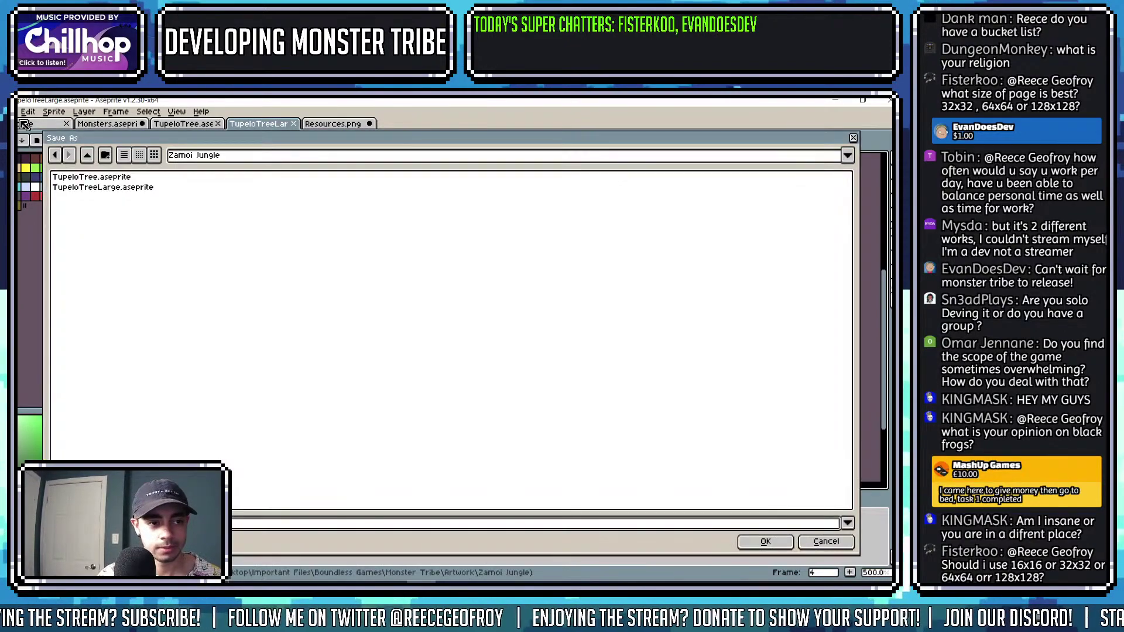
pyautogui.click(814, 541)
pyautogui.click(12, 111)
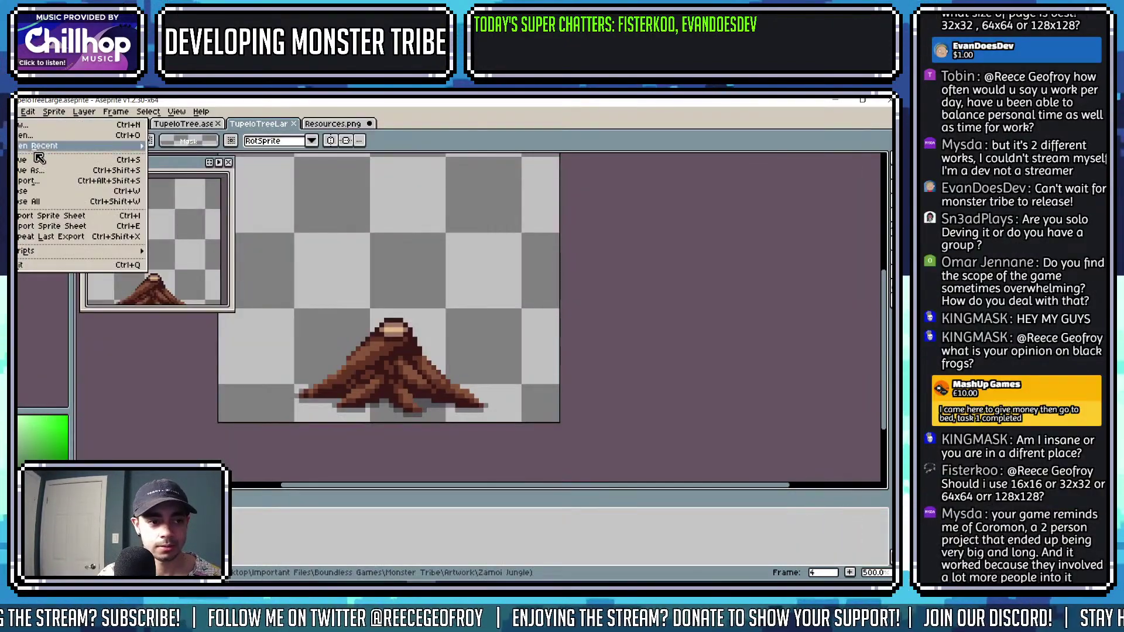
pyautogui.click(28, 188)
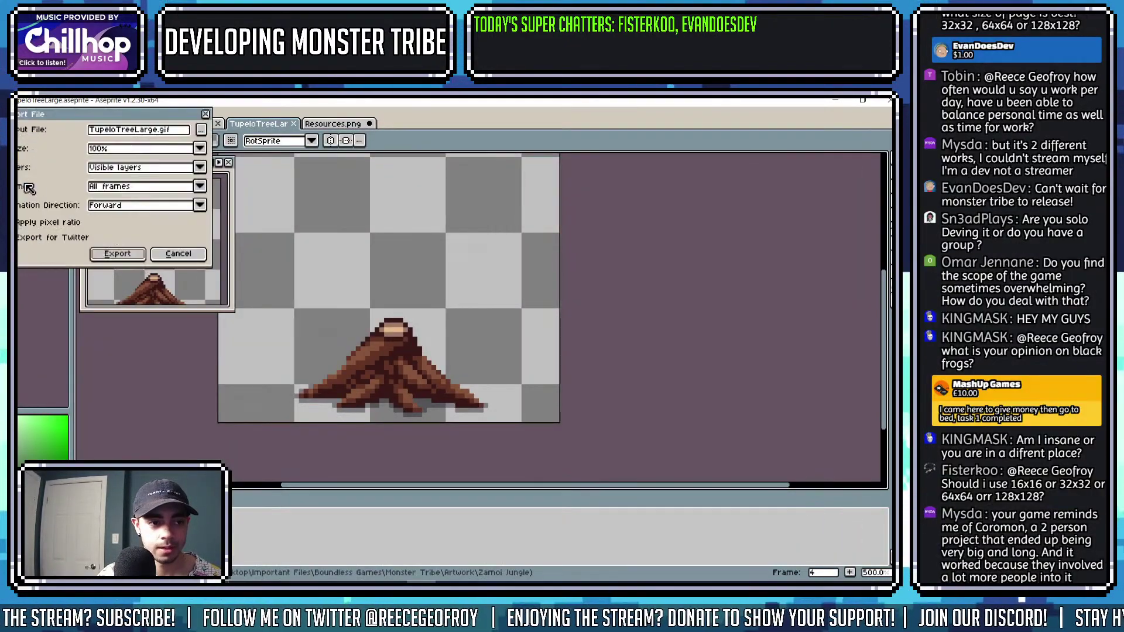
pyautogui.click(176, 133)
pyautogui.press('BackSpace')
pyautogui.press('BackSpace')
pyautogui.press('BackSpace')
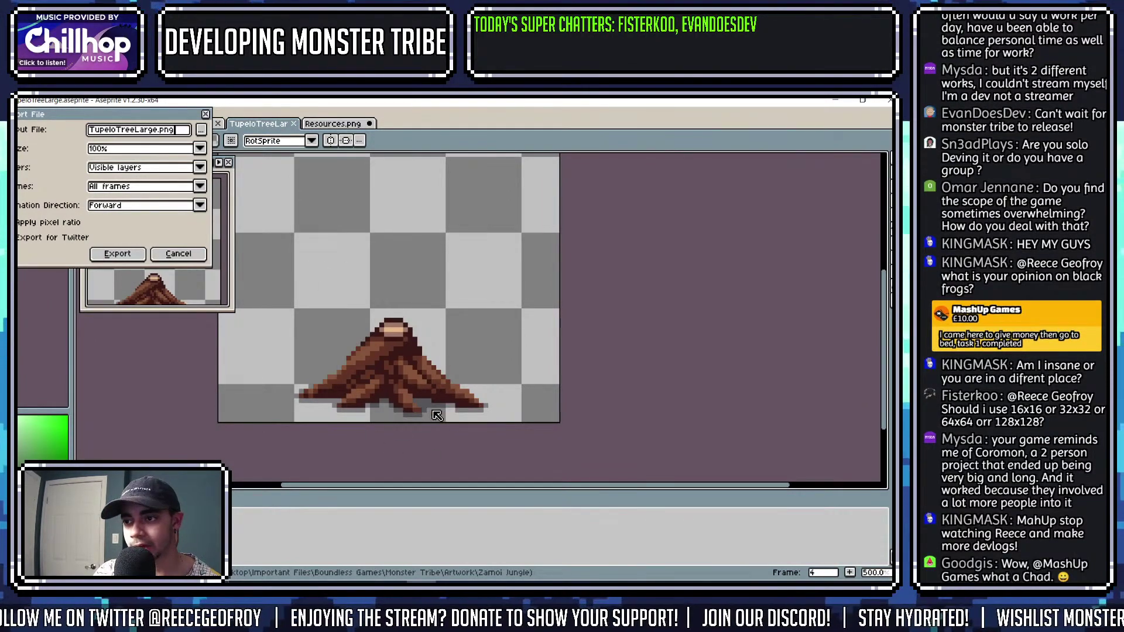
pyautogui.click(117, 254)
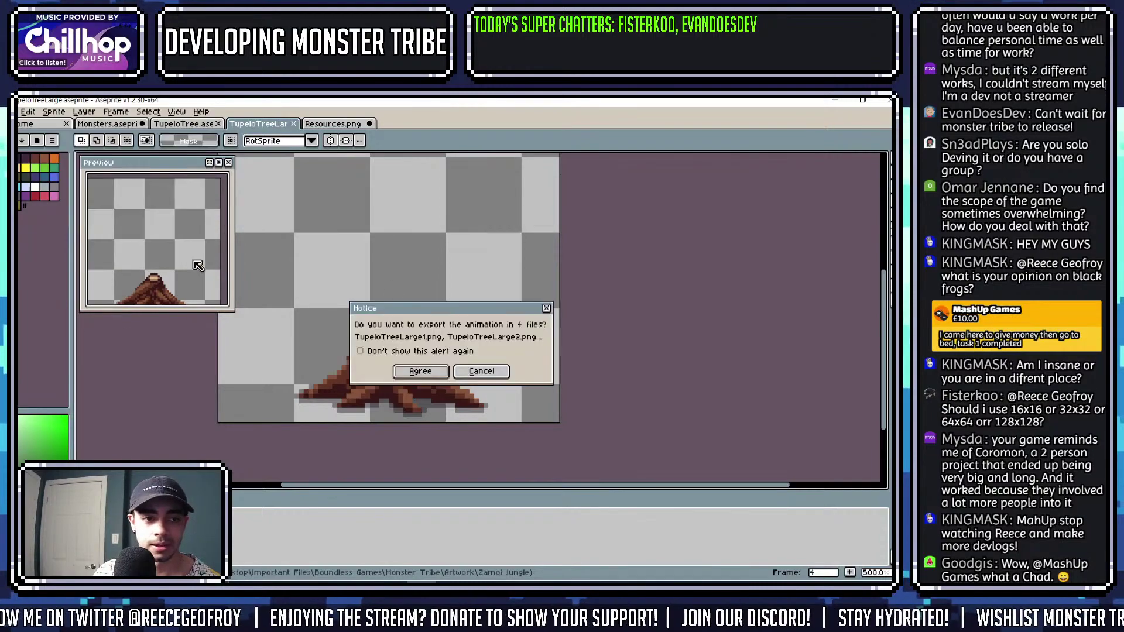
pyautogui.click(421, 373)
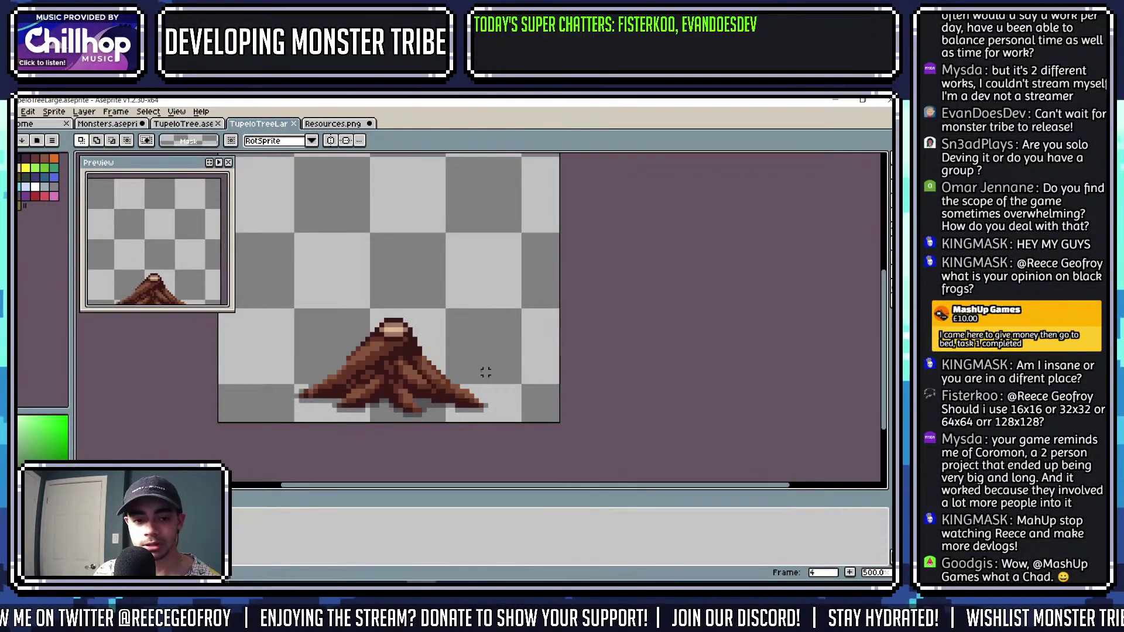
# Close the TupeloTreeLarge, Resources.png and TupeloTree files.
pyautogui.click(294, 124)
pyautogui.click(293, 123)
pyautogui.click(445, 362)
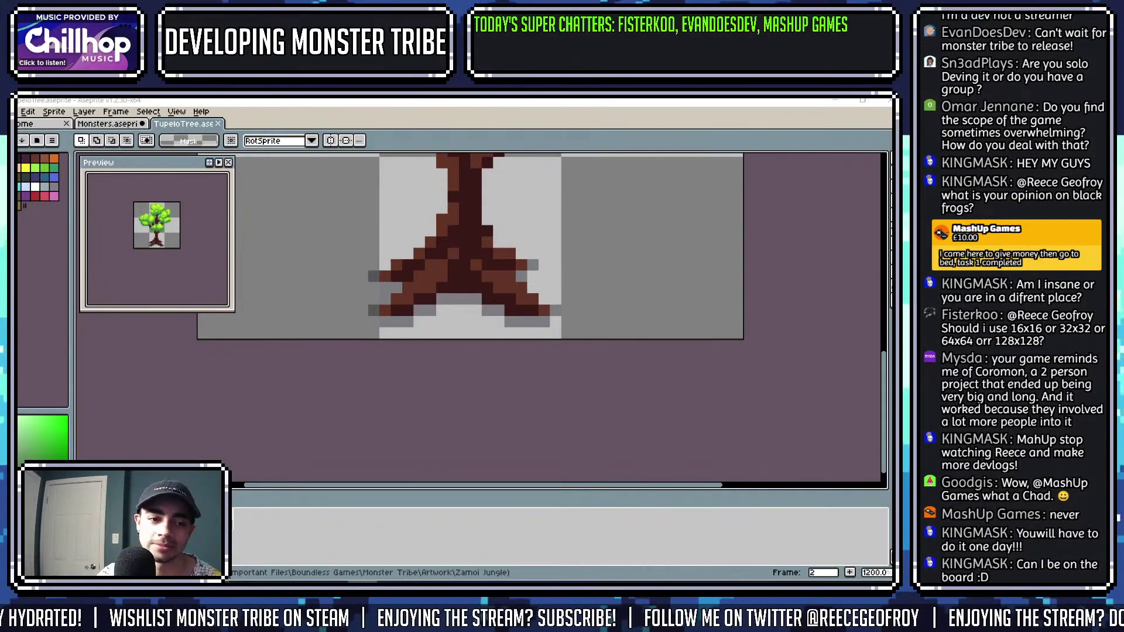
pyautogui.scroll(-3, 606, 269)
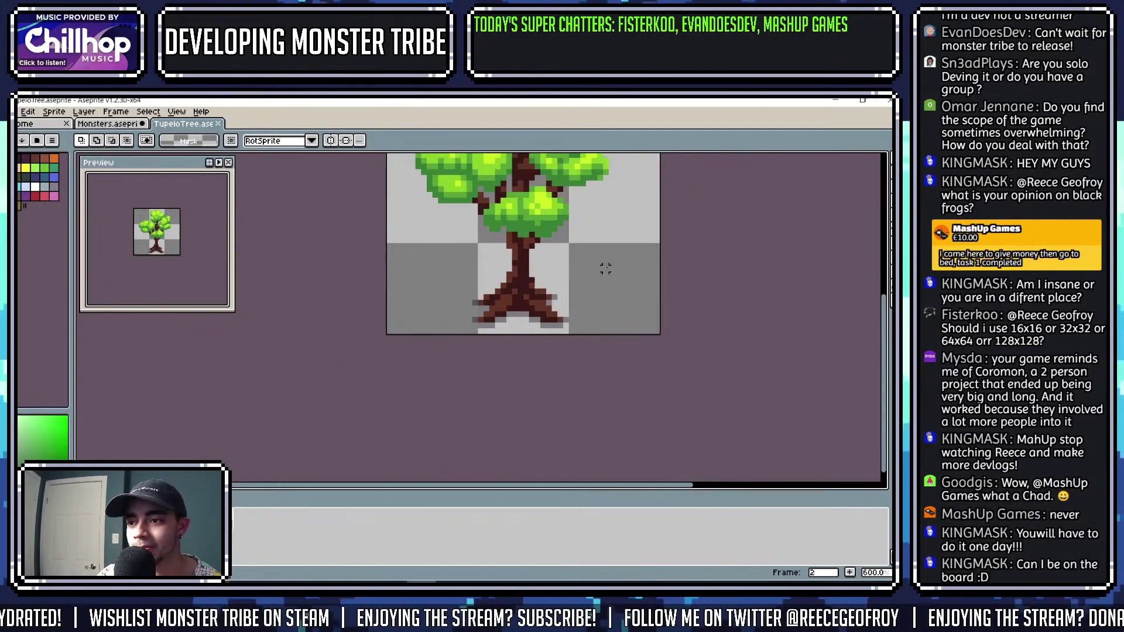
pyautogui.moveTo(622, 274); pyautogui.dragTo(619, 291)
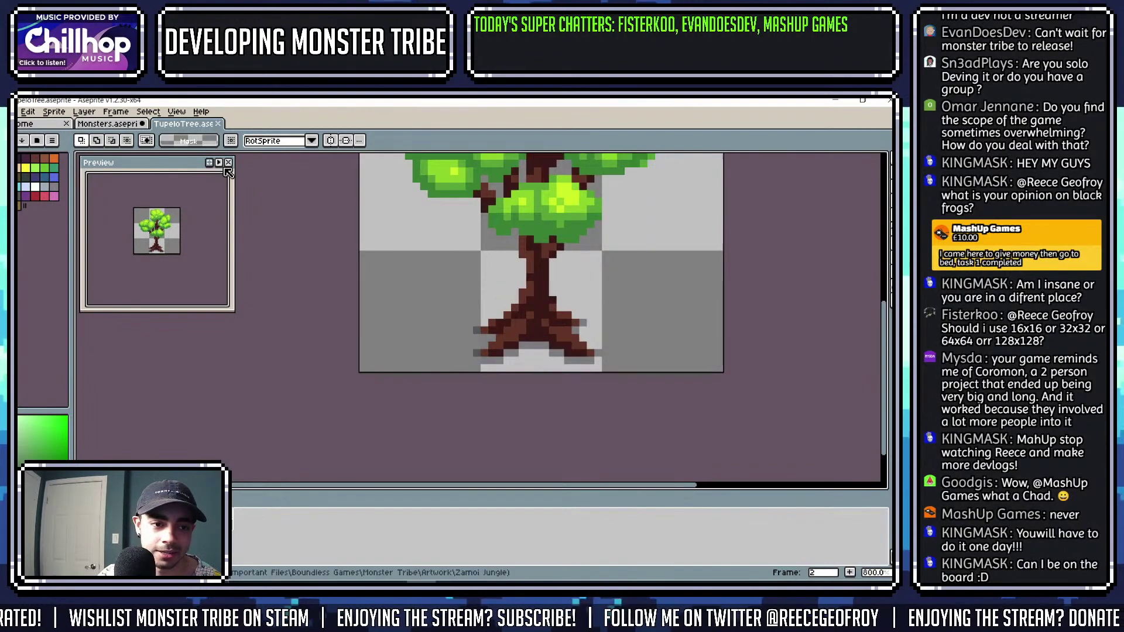
pyautogui.click(218, 124)
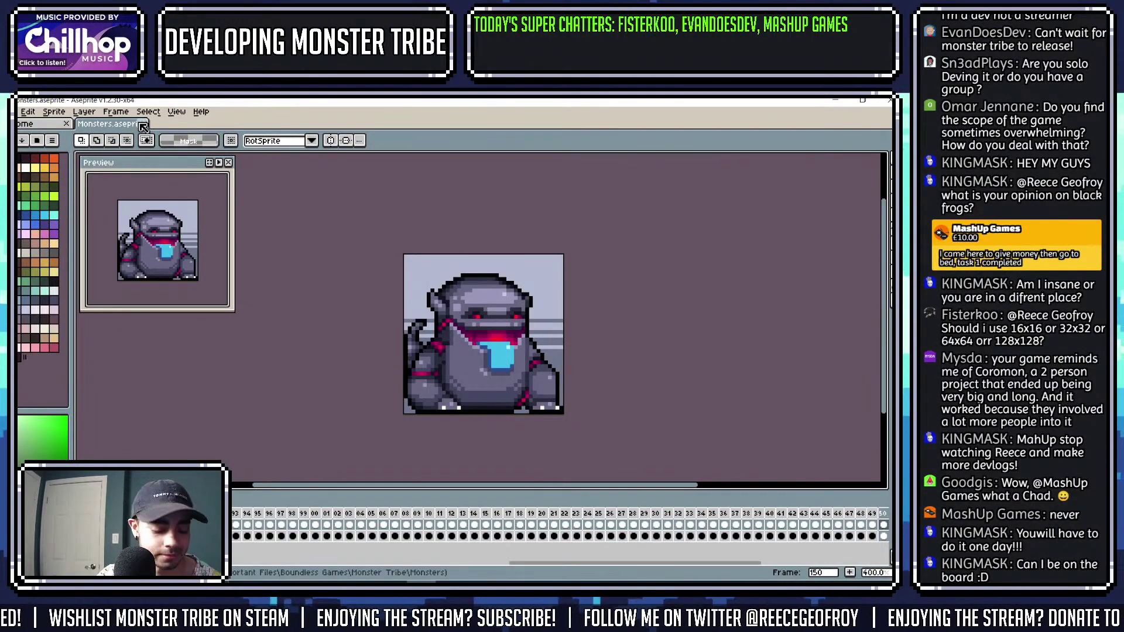
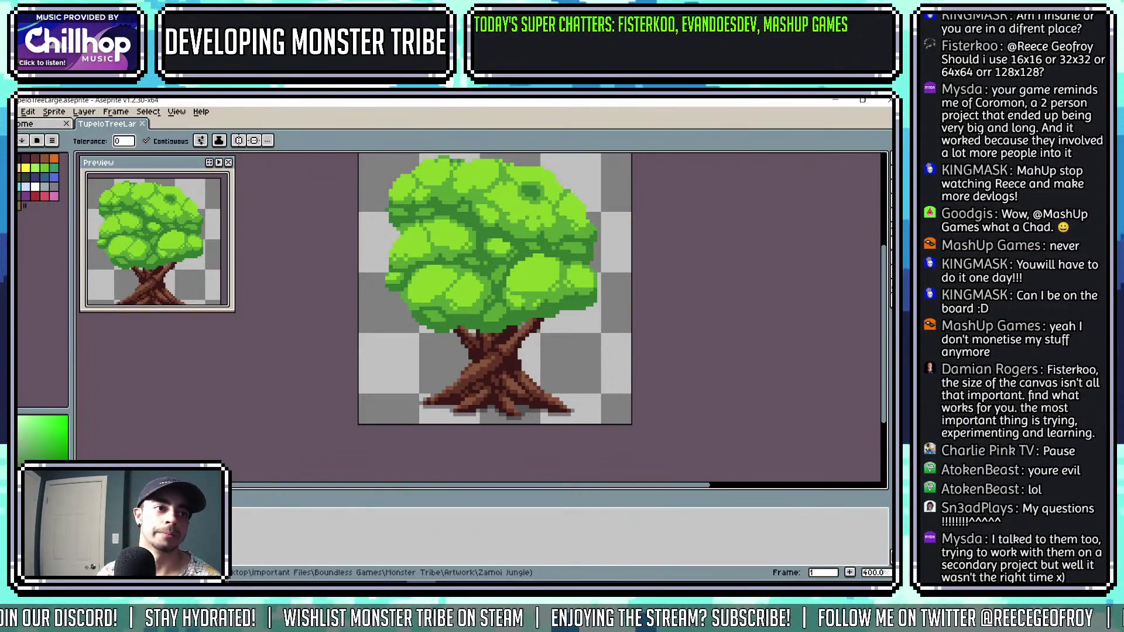
# Pencil a mid-green pixel beside the dark hollow in the upper canopy of TupeloTreeLarge's frame 1.
pyautogui.moveTo(537, 323); pyautogui.dragTo(563, 354)
pyautogui.scroll(-1, 547, 348)
pyautogui.scroll(1, 552, 348)
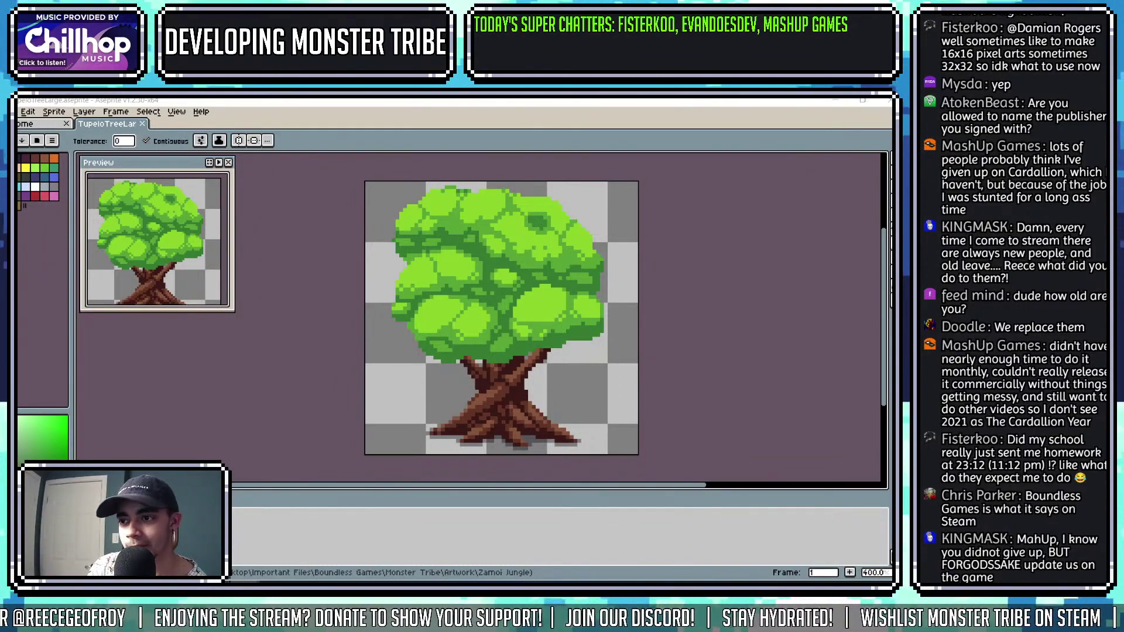
pyautogui.moveTo(600, 310); pyautogui.dragTo(591, 333)
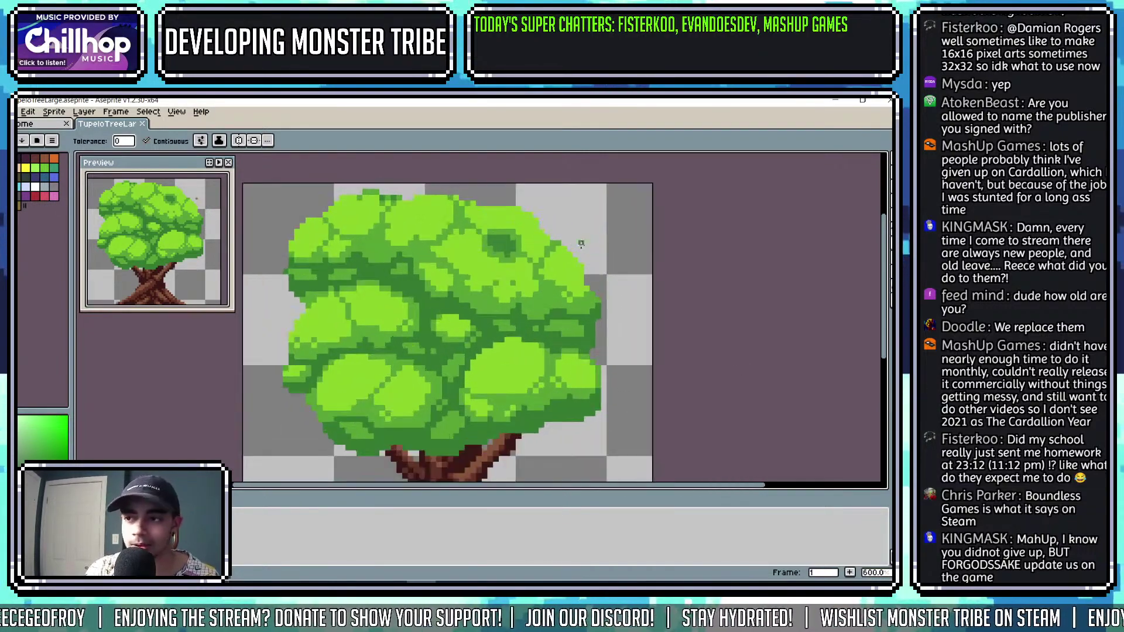
pyautogui.scroll(3, 599, 269)
pyautogui.press('b')
pyautogui.click(486, 210)
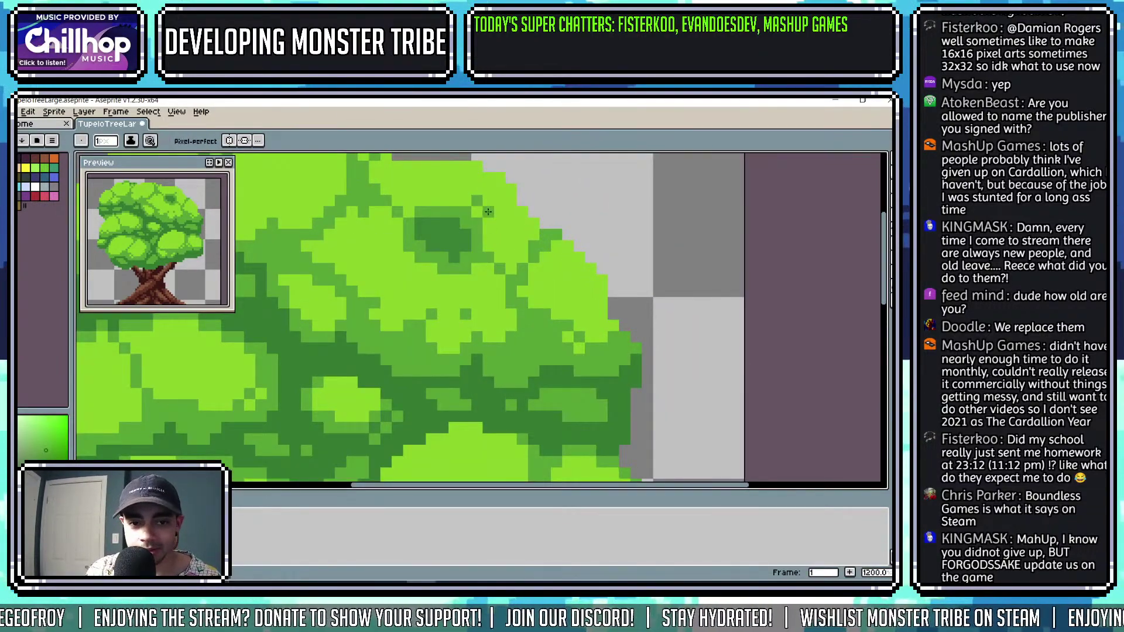
pyautogui.scroll(-3, 492, 212)
pyautogui.scroll(1, 542, 218)
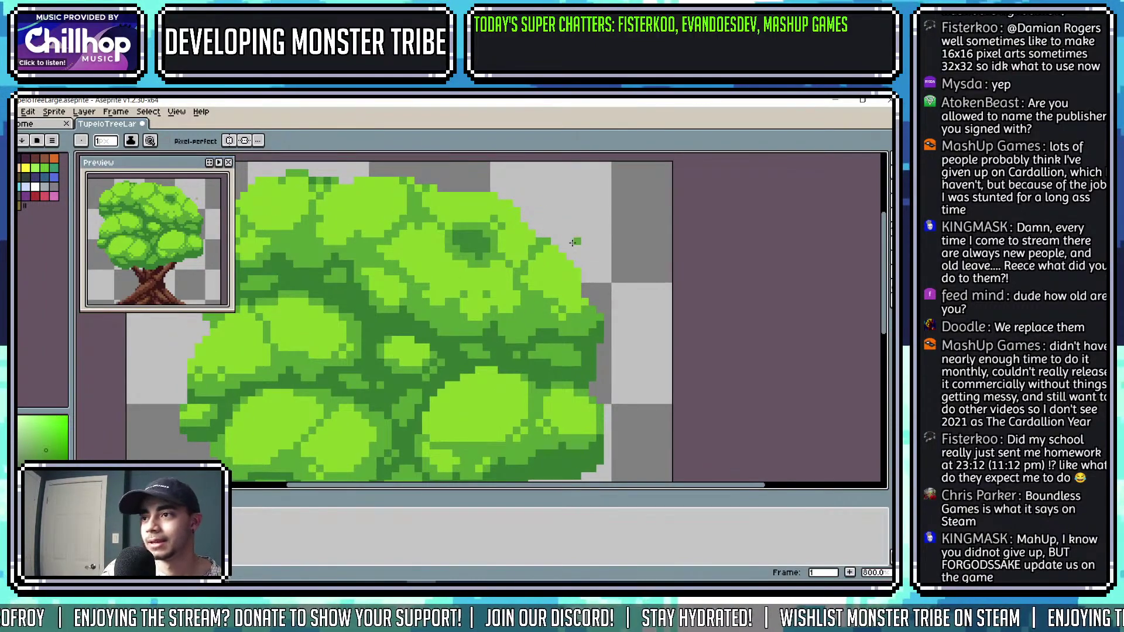
pyautogui.scroll(-2, 546, 254)
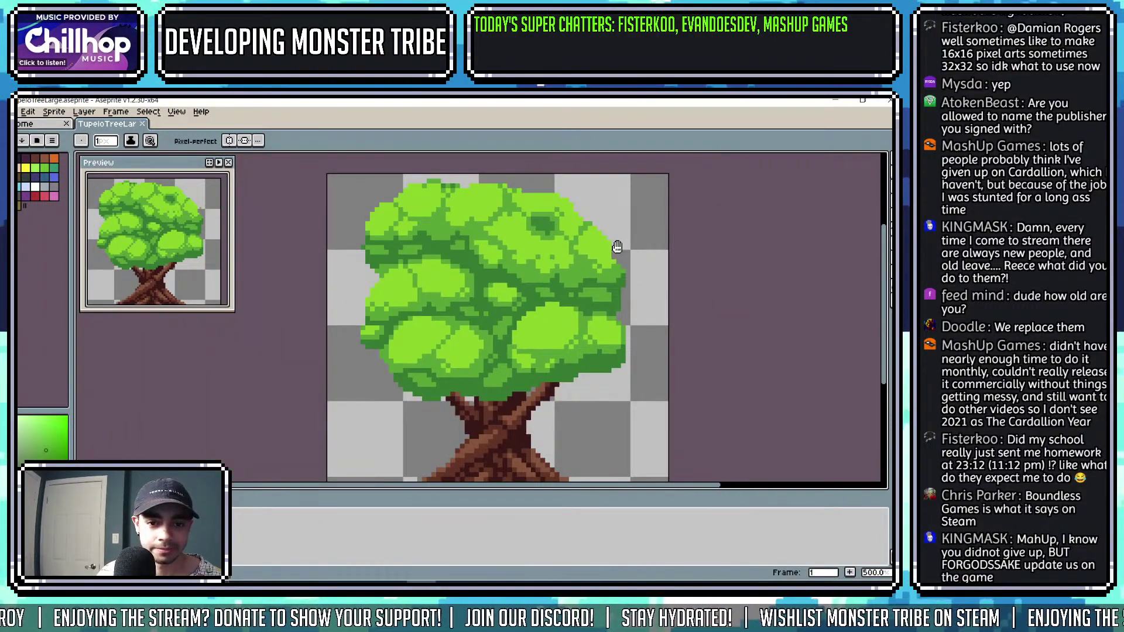
# Touch up the lower edge of the left foliage clump in frame 1 with light green and save the sprite.
pyautogui.scroll(2, 546, 254)
pyautogui.moveTo(537, 328); pyautogui.dragTo(612, 319)
pyautogui.scroll(5, 384, 298)
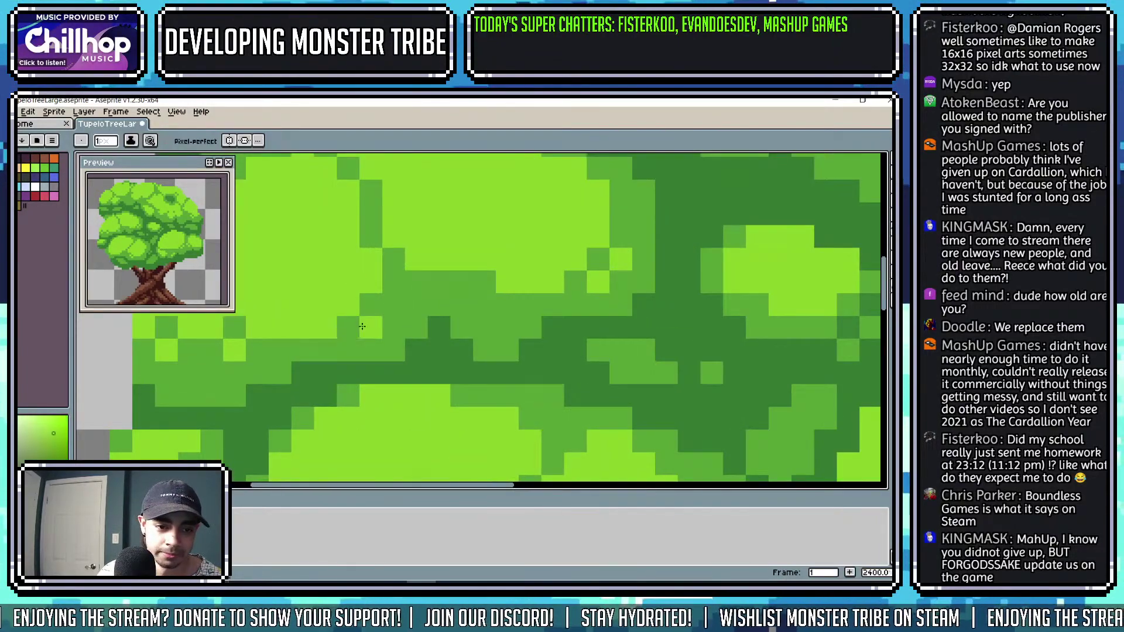
pyautogui.scroll(-8, 384, 298)
pyautogui.hotkey('ctrl', 's')
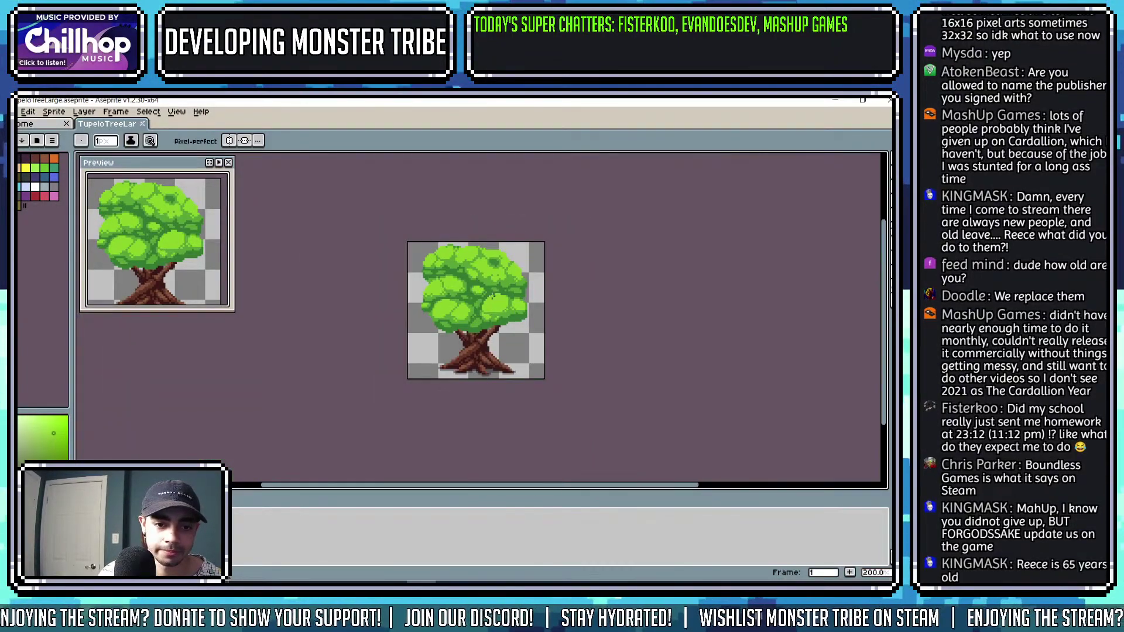
# Sample greens from the foliage in frame 2 and touch up the lower edge of the left clump with the Pencil.
pyautogui.press('Right')
pyautogui.scroll(5, 491, 317)
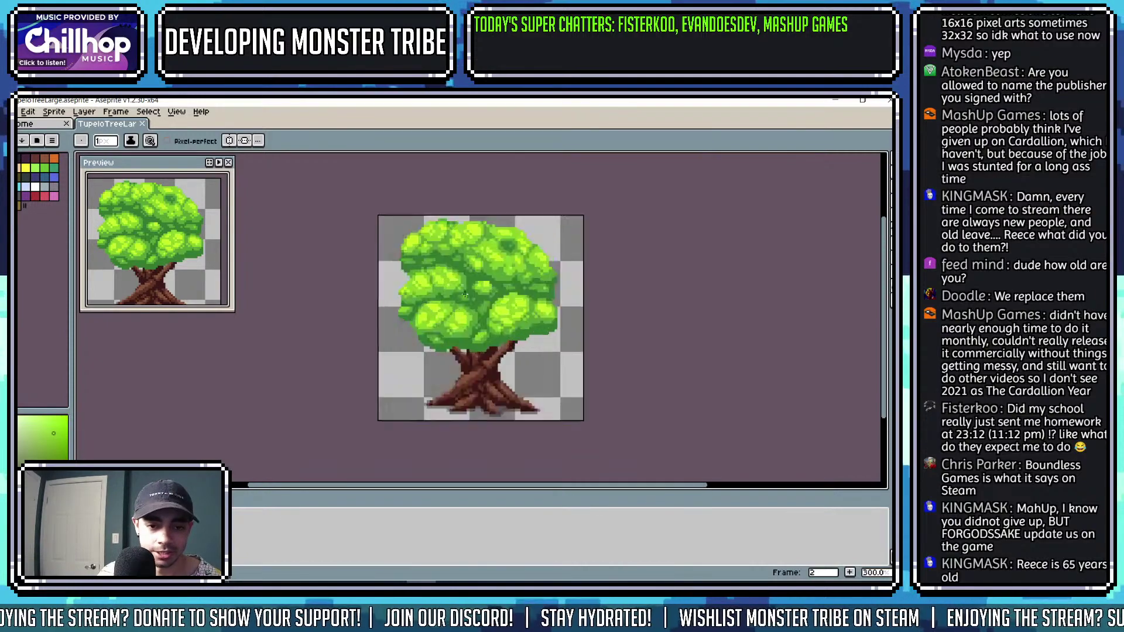
pyautogui.scroll(2, 391, 283)
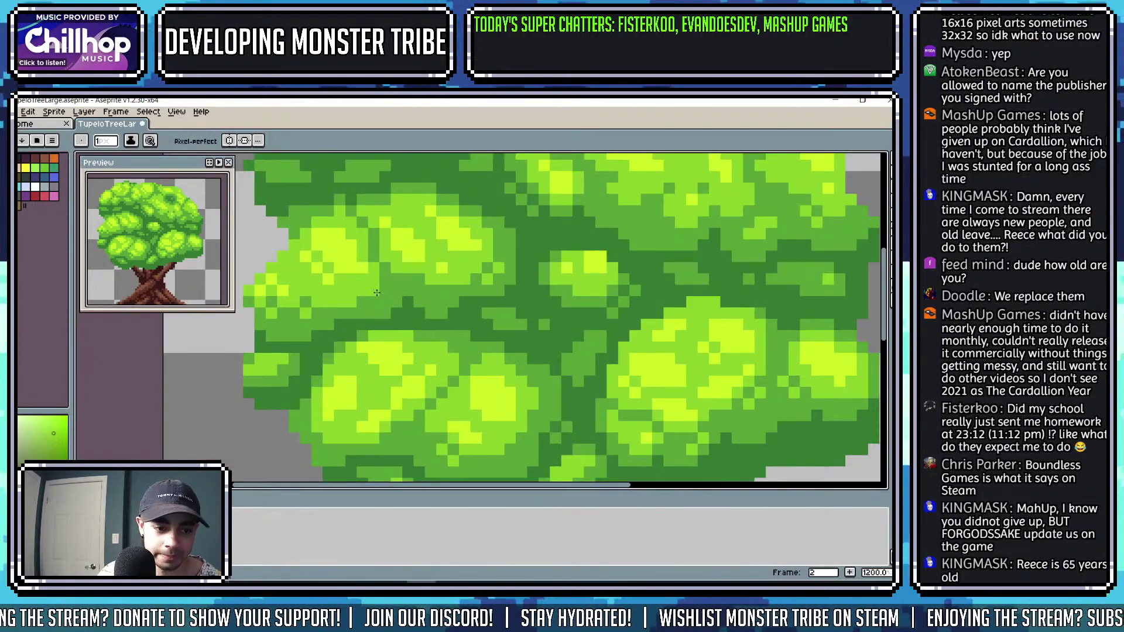
pyautogui.keyDown('alt'); pyautogui.click(399, 291); pyautogui.keyUp('alt')
pyautogui.click(374, 291)
pyautogui.keyDown('alt'); pyautogui.click(362, 290); pyautogui.keyUp('alt')
pyautogui.moveTo(363, 302); pyautogui.dragTo(371, 300)
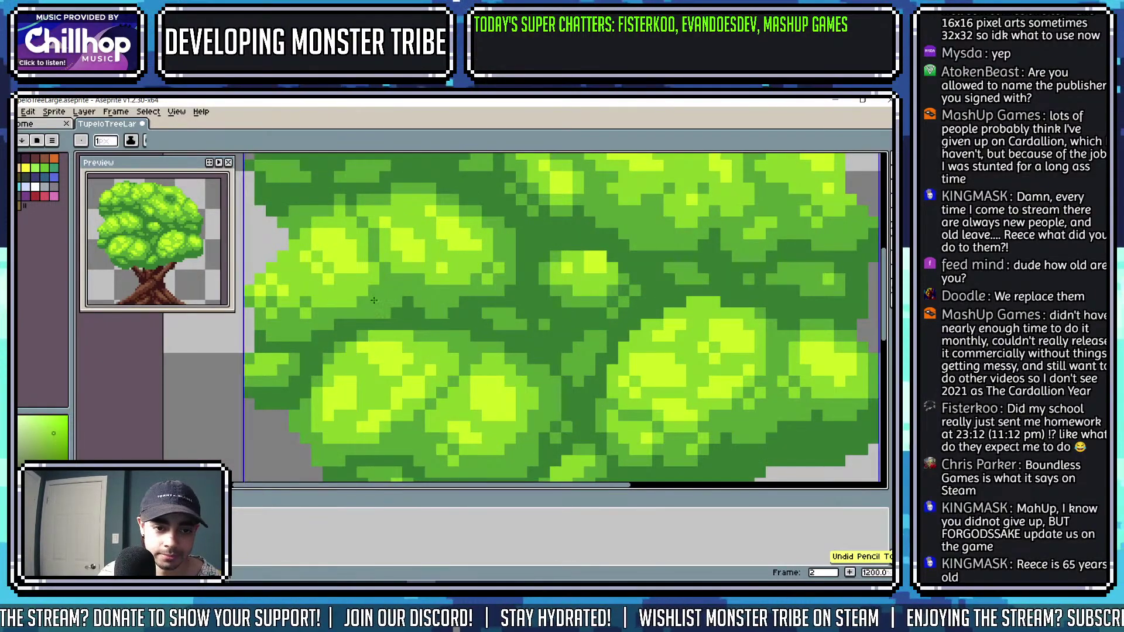
pyautogui.scroll(-5, 448, 241)
pyautogui.scroll(7, 449, 242)
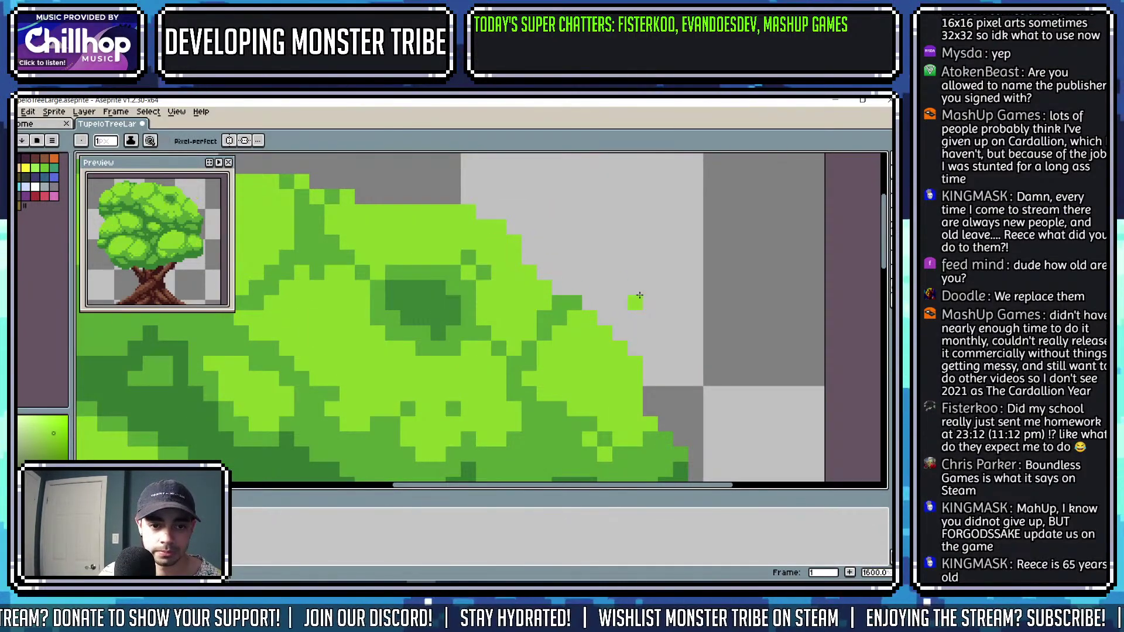
# Export all frames again to the TupeloTreeLarge.png sequence and save the sprite.
pyautogui.scroll(-6, 507, 263)
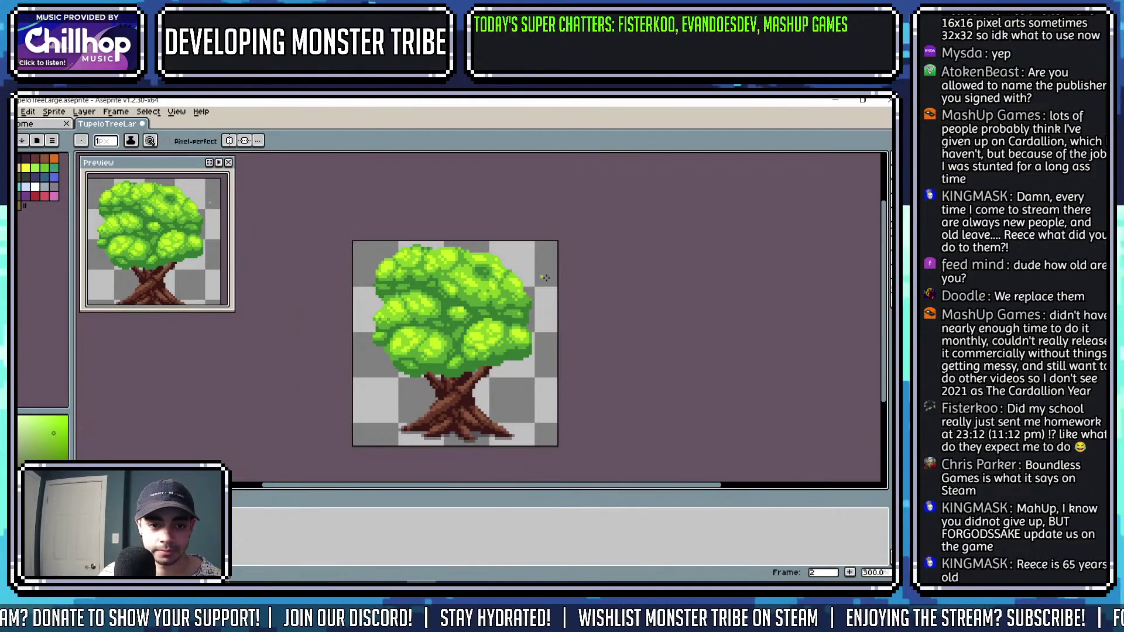
pyautogui.click(11, 112)
pyautogui.click(29, 180)
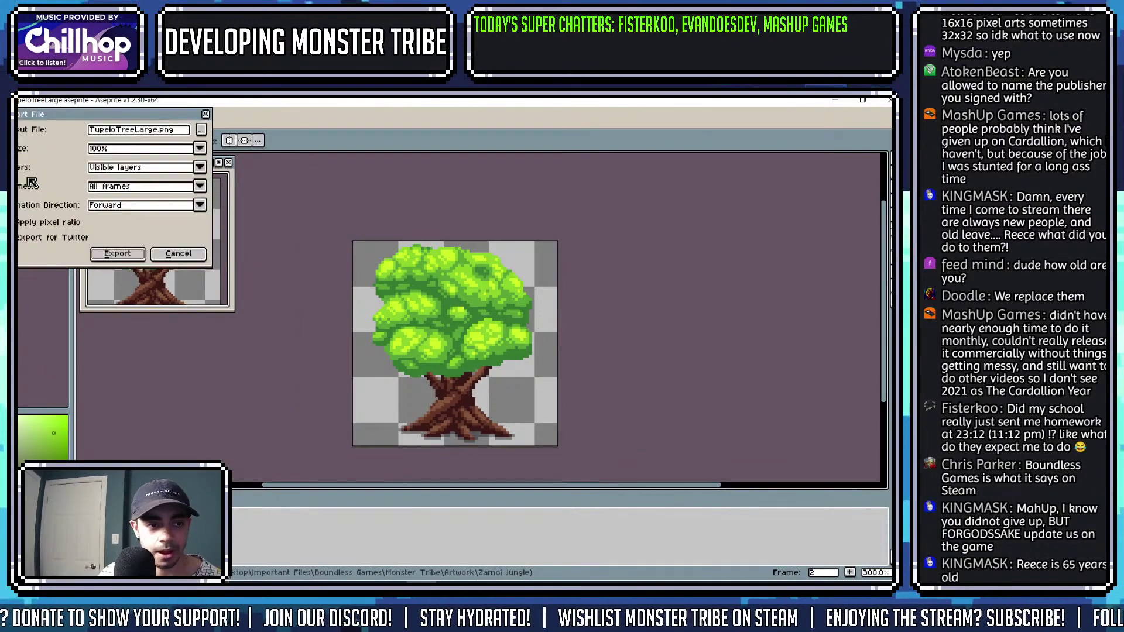
pyautogui.click(117, 255)
pyautogui.click(431, 373)
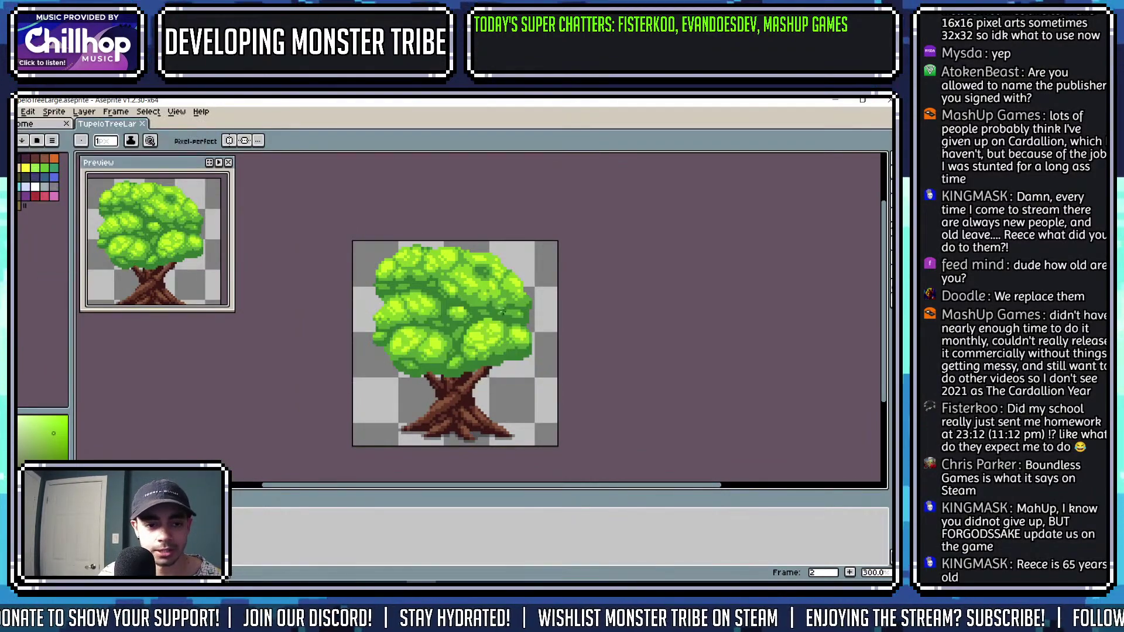
pyautogui.moveTo(574, 343); pyautogui.dragTo(577, 308)
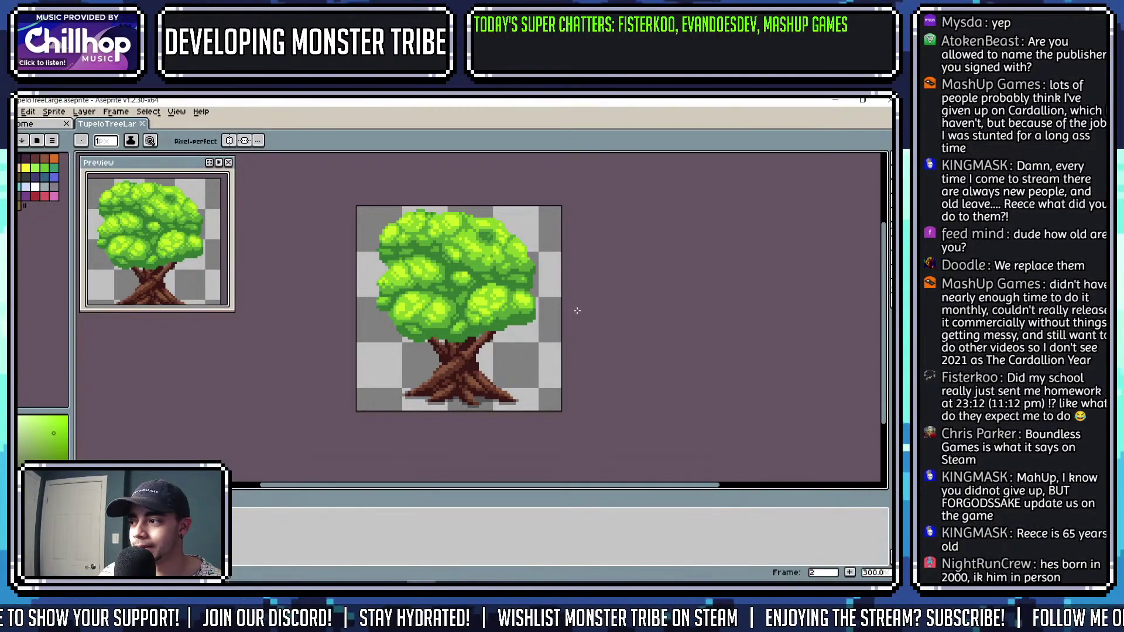
pyautogui.hotkey('ctrl', 's')
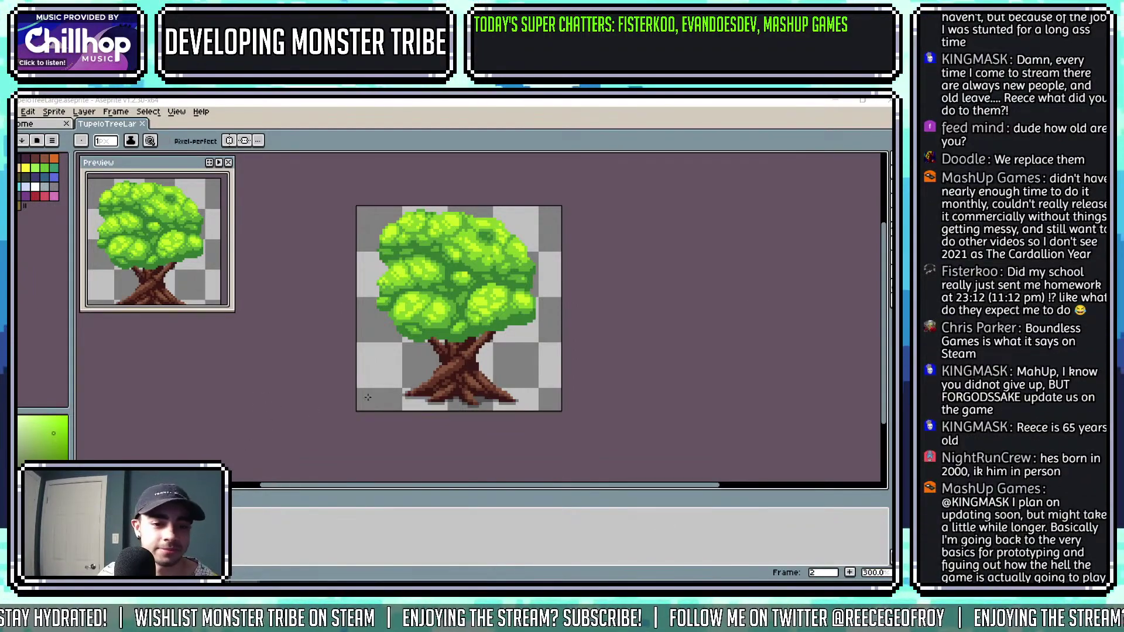
pyautogui.scroll(3, 525, 275)
pyautogui.hscroll(-3, 463, 316)
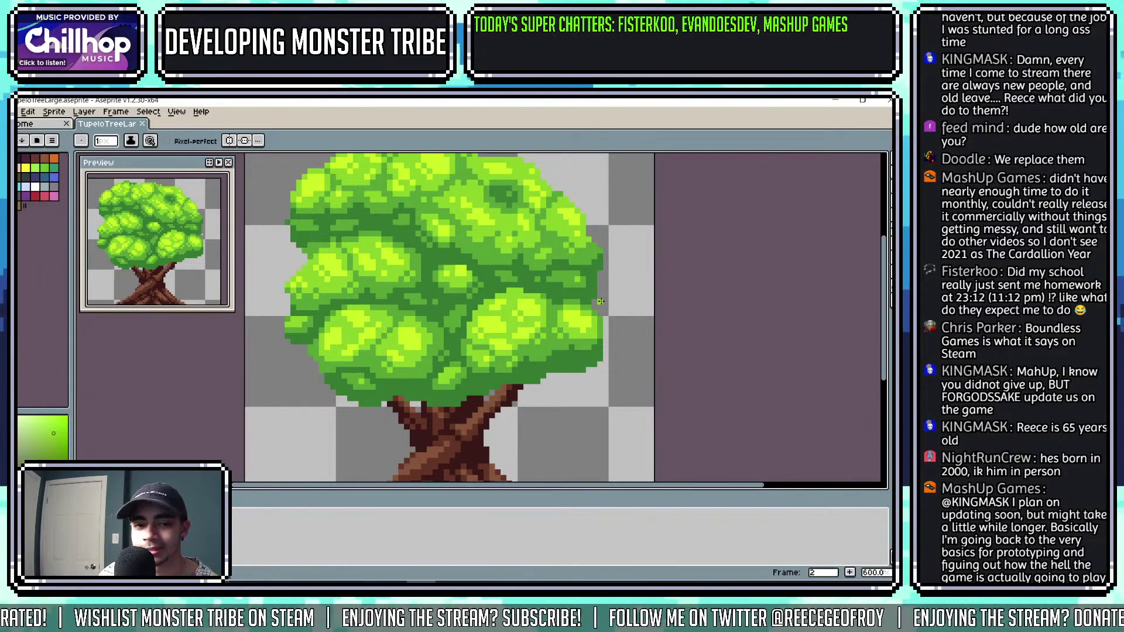
pyautogui.scroll(3, 483, 200)
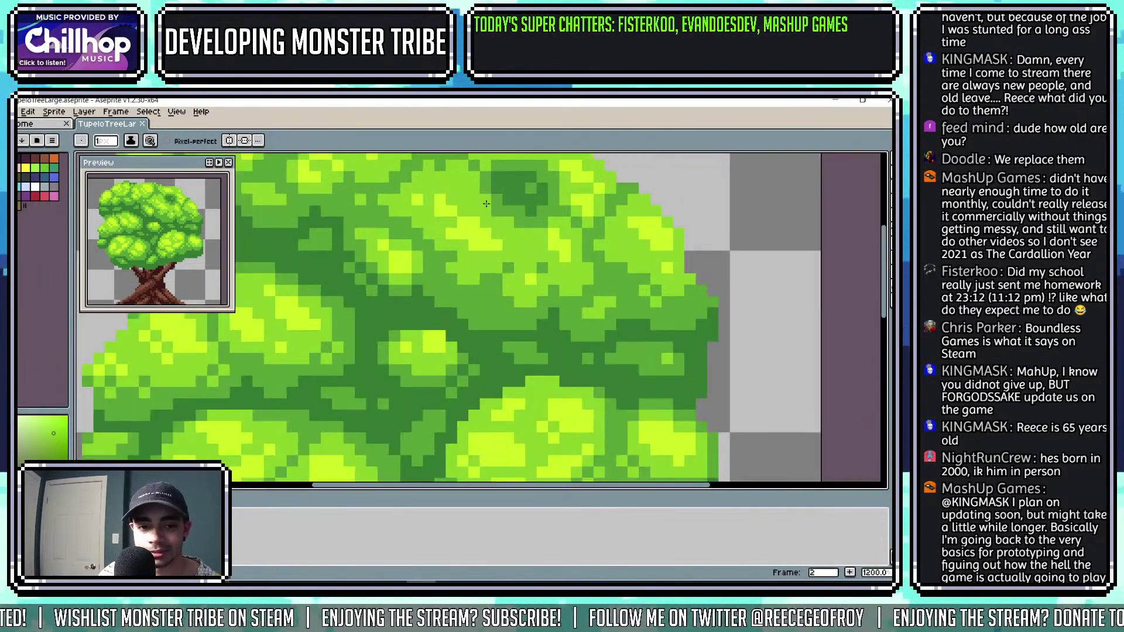
pyautogui.moveTo(469, 186); pyautogui.dragTo(489, 199)
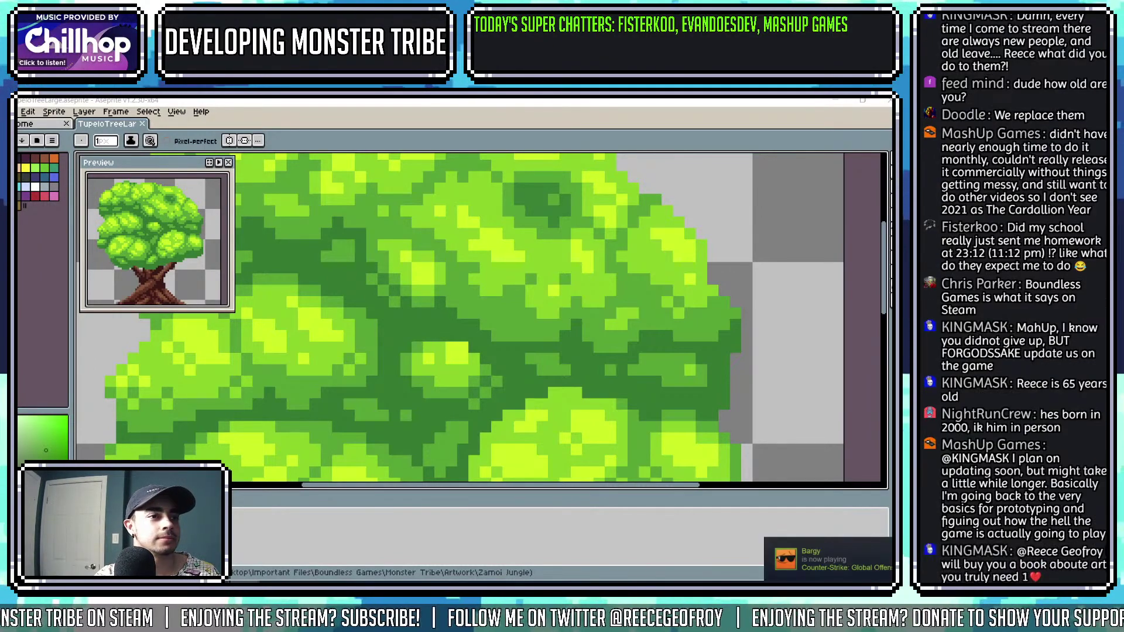
pyautogui.hscroll(2, 480, 278)
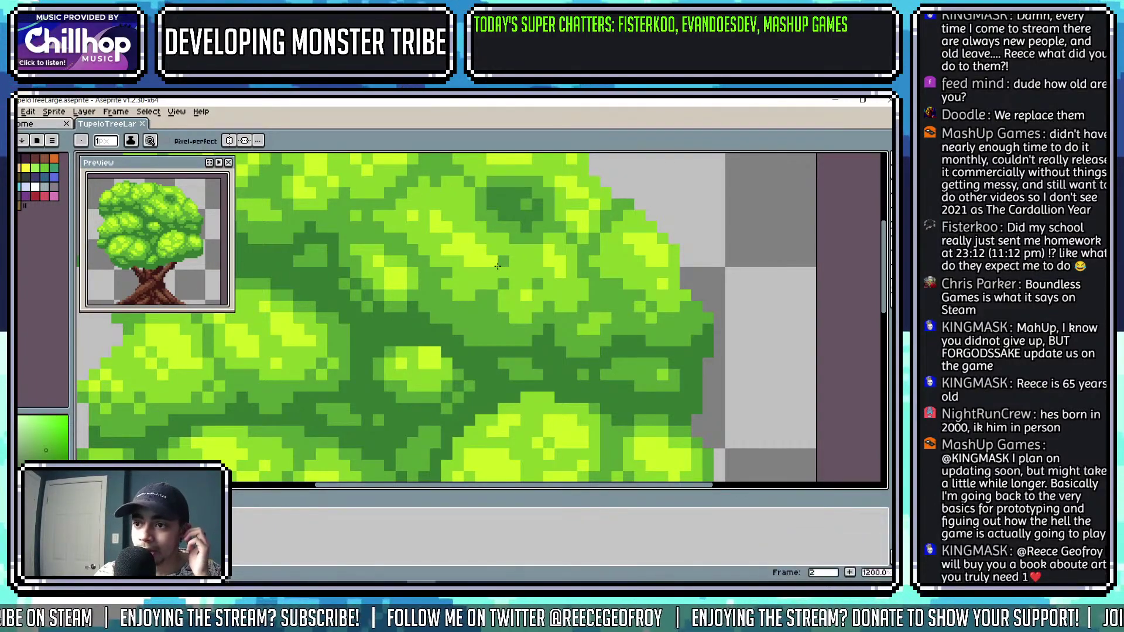
pyautogui.scroll(-3, 497, 266)
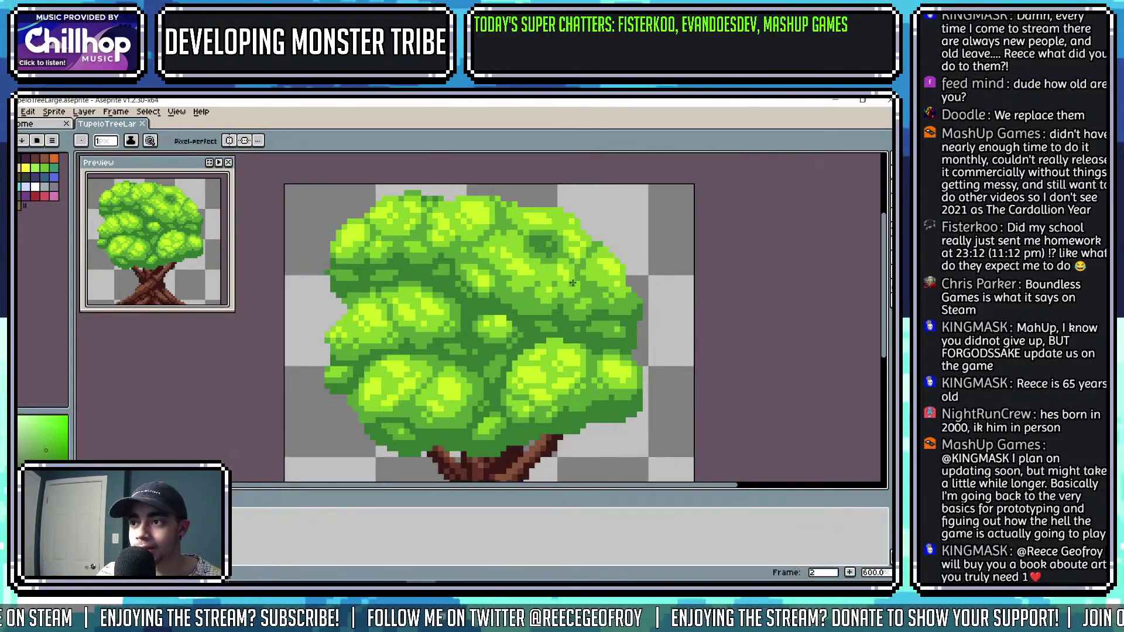
# Save the TupeloTreeLarge sprite and open the recent file Monsters.aseprite.
pyautogui.moveTo(612, 279)
pyautogui.mouseDown()
pyautogui.moveTo(658, 256)
pyautogui.moveTo(627, 276)
pyautogui.mouseUp()
pyautogui.scroll(-1, 633, 293)
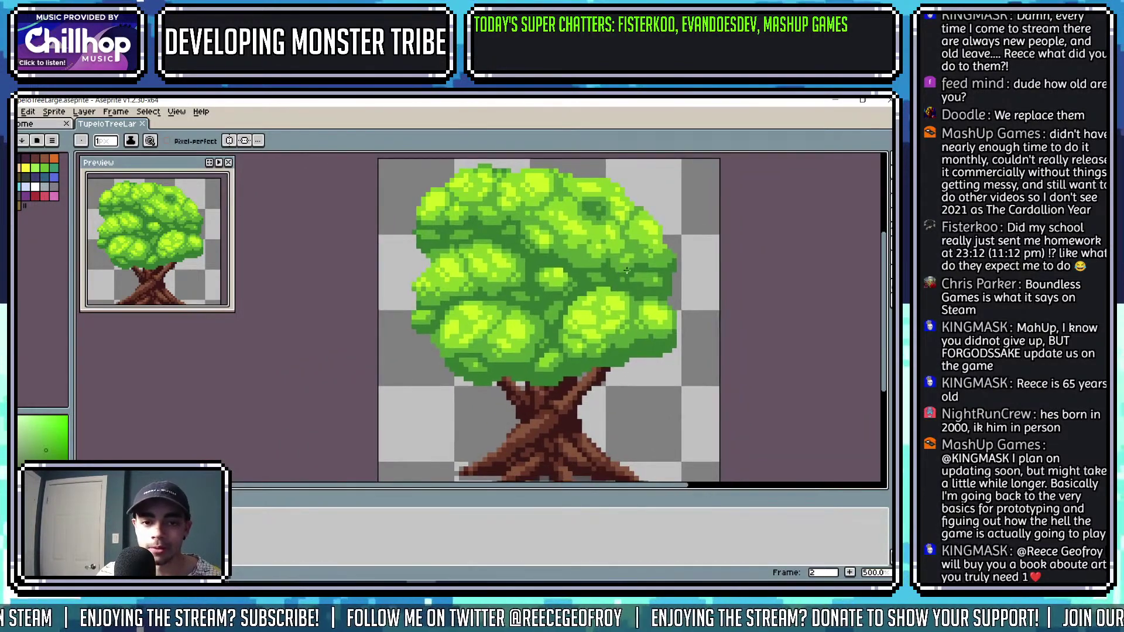
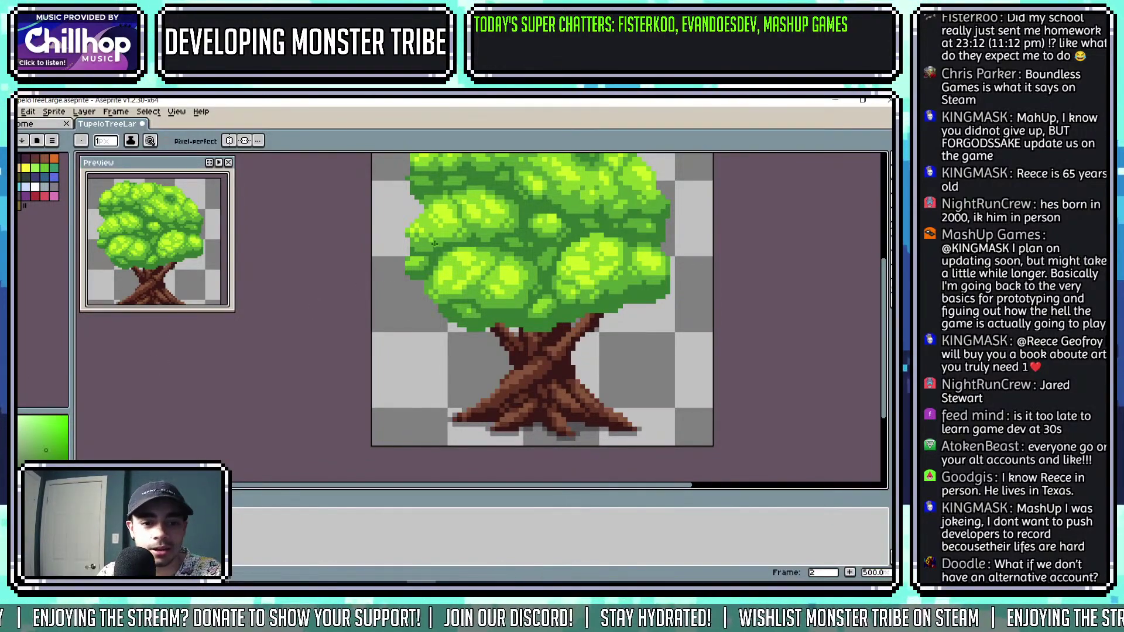
pyautogui.scroll(-2, 435, 243)
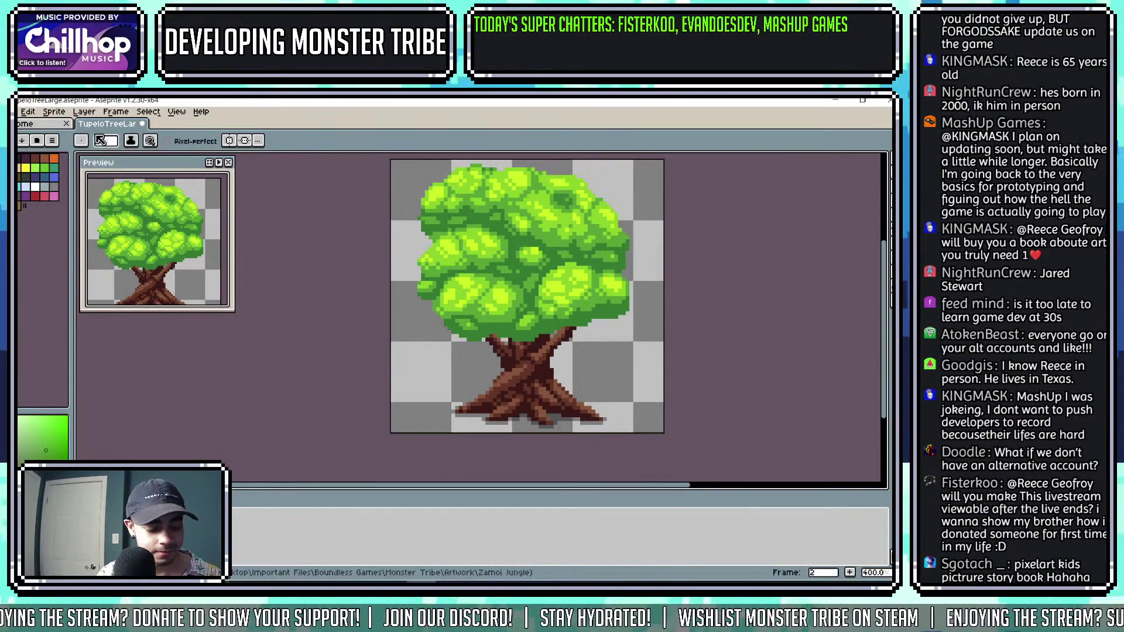
pyautogui.click(60, 127)
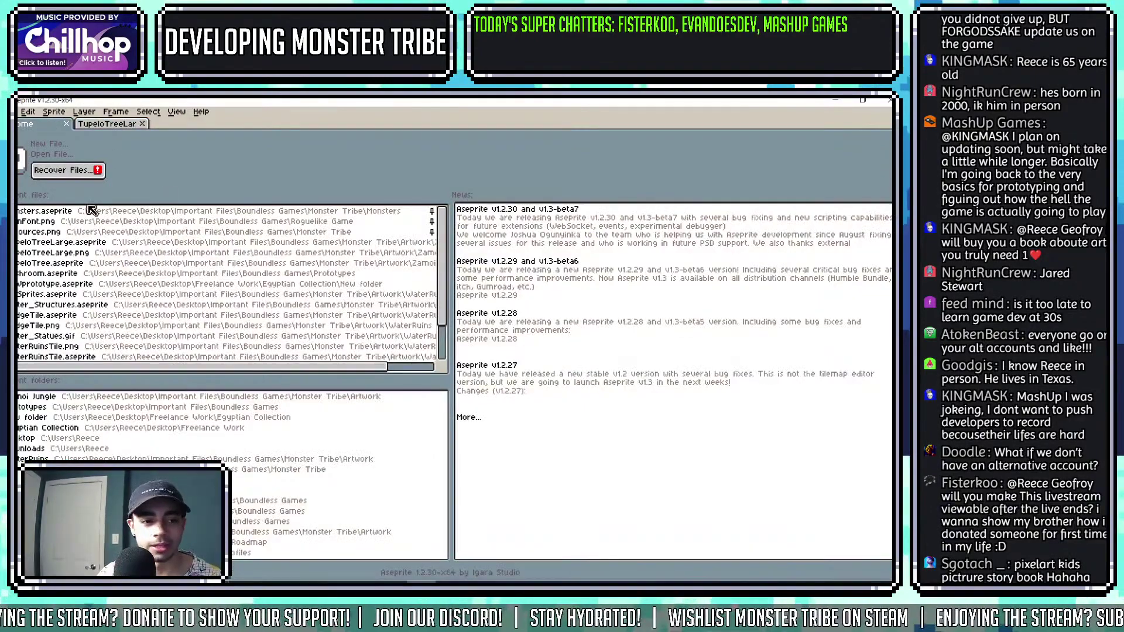
pyautogui.click(41, 212)
# Browse the monster frames back to frame 143 and return to the dark ape in frame 150.
pyautogui.press('Left')
pyautogui.press('Left')
pyautogui.press('Left')
pyautogui.press('Left')
pyautogui.press('Left')
pyautogui.press('Left')
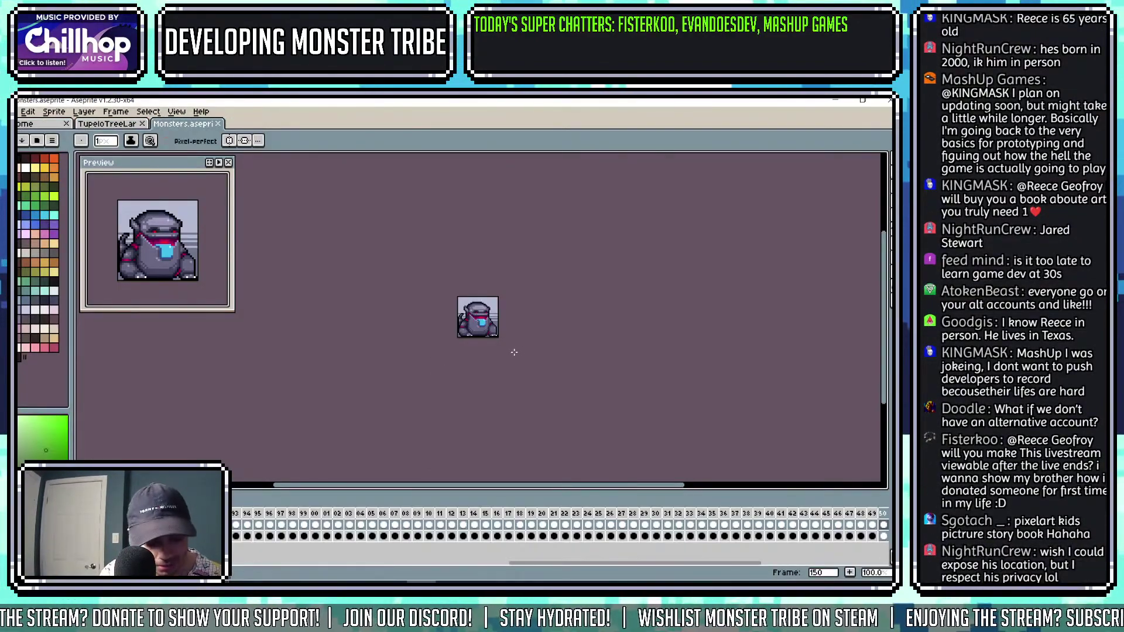
pyautogui.press('Left')
pyautogui.press('Left')
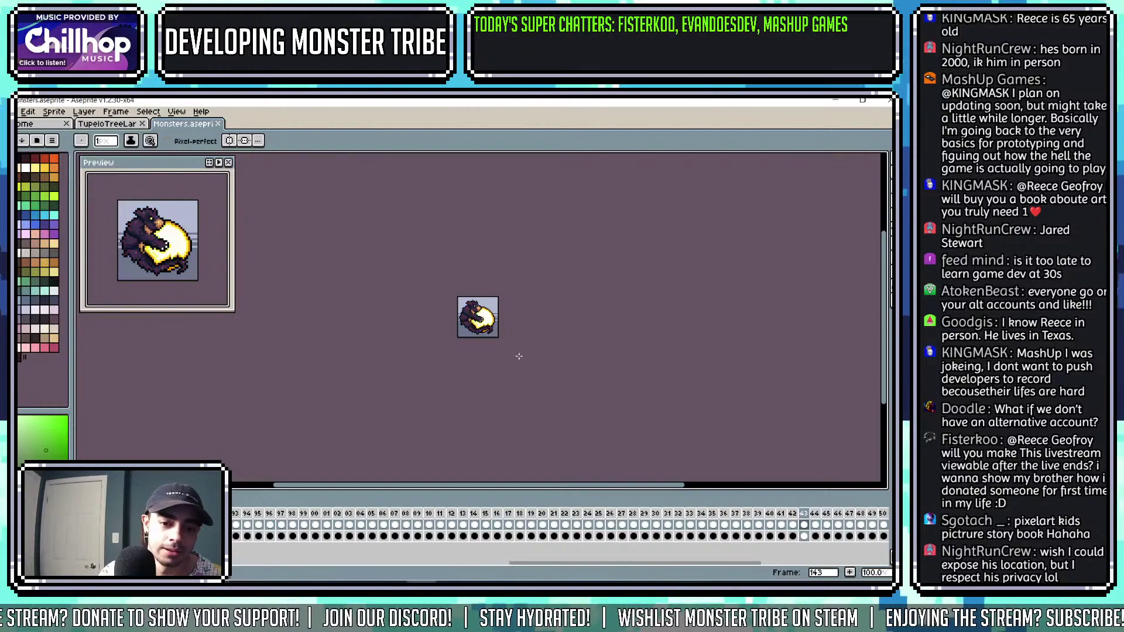
pyautogui.press('Right')
pyautogui.press('Right')
pyautogui.press('Right')
pyautogui.press('Right')
pyautogui.press('Right')
pyautogui.press('Right')
pyautogui.press('Right')
pyautogui.press('Right')
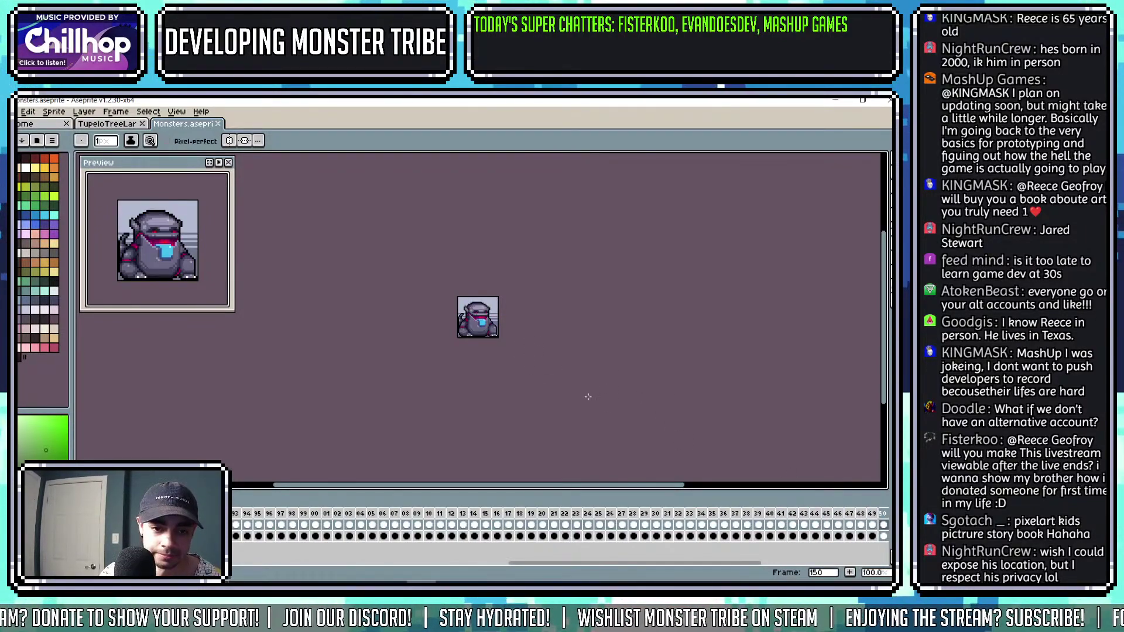
# Duplicate the grey ape's frame 149 as a new frame 150.
pyautogui.press('Left')
pyautogui.press('i')
pyautogui.press('b')
pyautogui.press('Right')
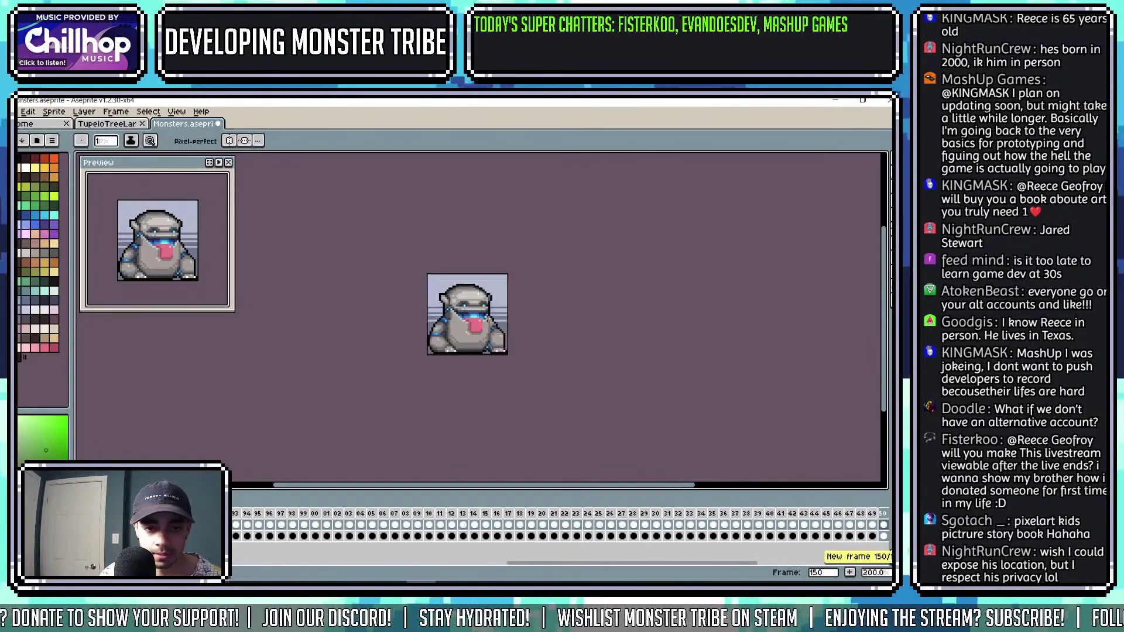
# Fill the light grey highlight on the forehead of frame 150's ape with golden yellow.
pyautogui.scroll(3, 579, 338)
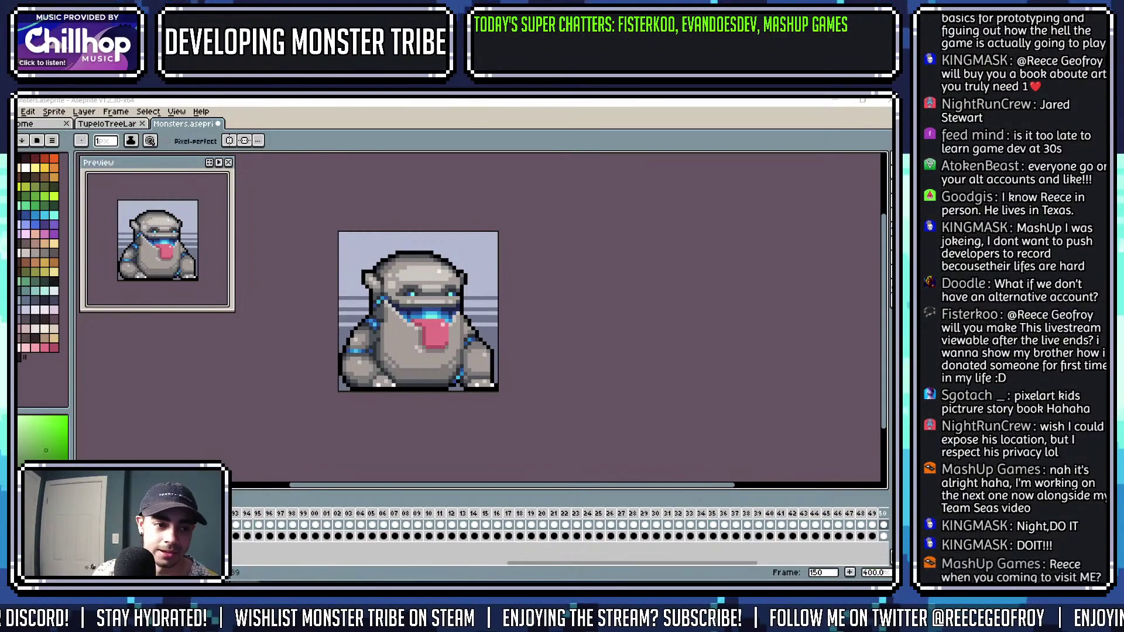
pyautogui.click(53, 168)
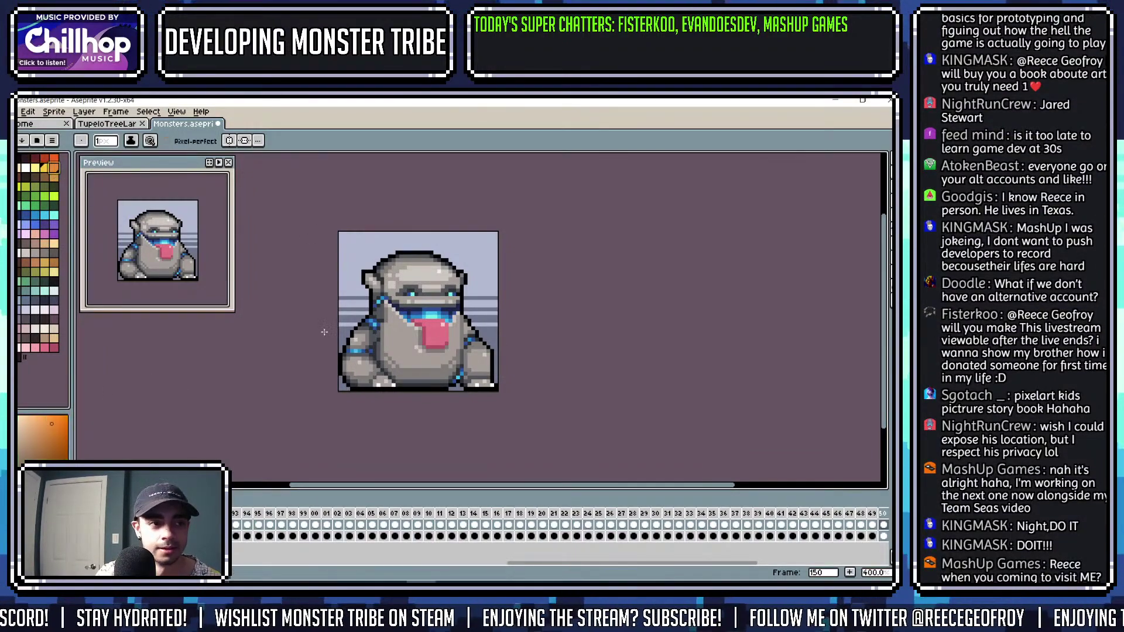
pyautogui.scroll(2, 502, 229)
pyautogui.press('g')
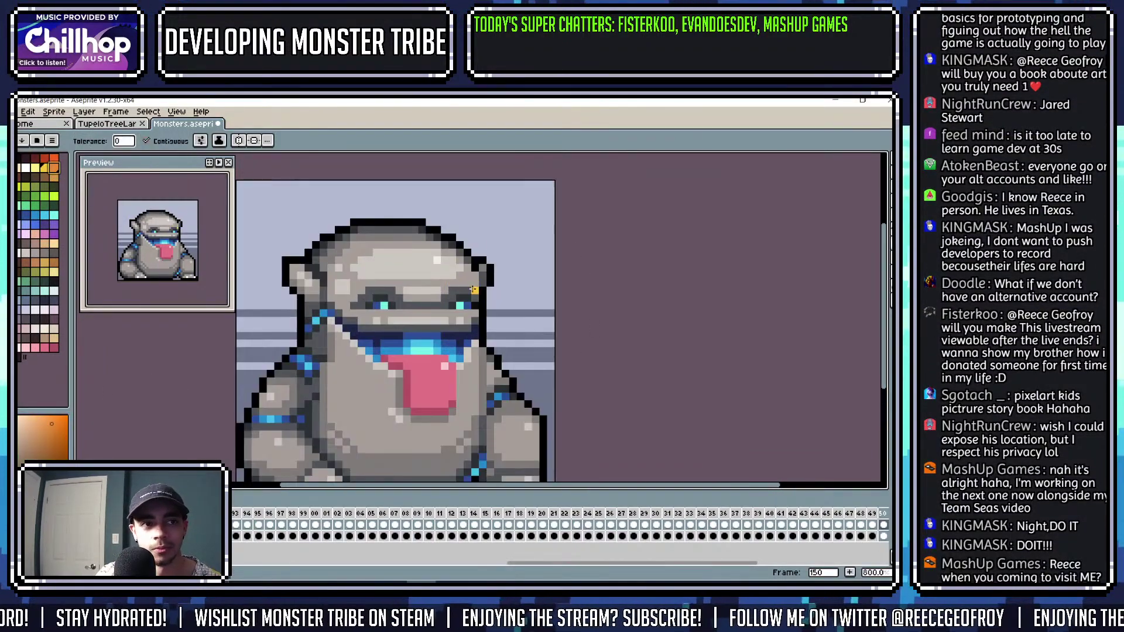
pyautogui.click(501, 229)
pyautogui.scroll(3, 501, 229)
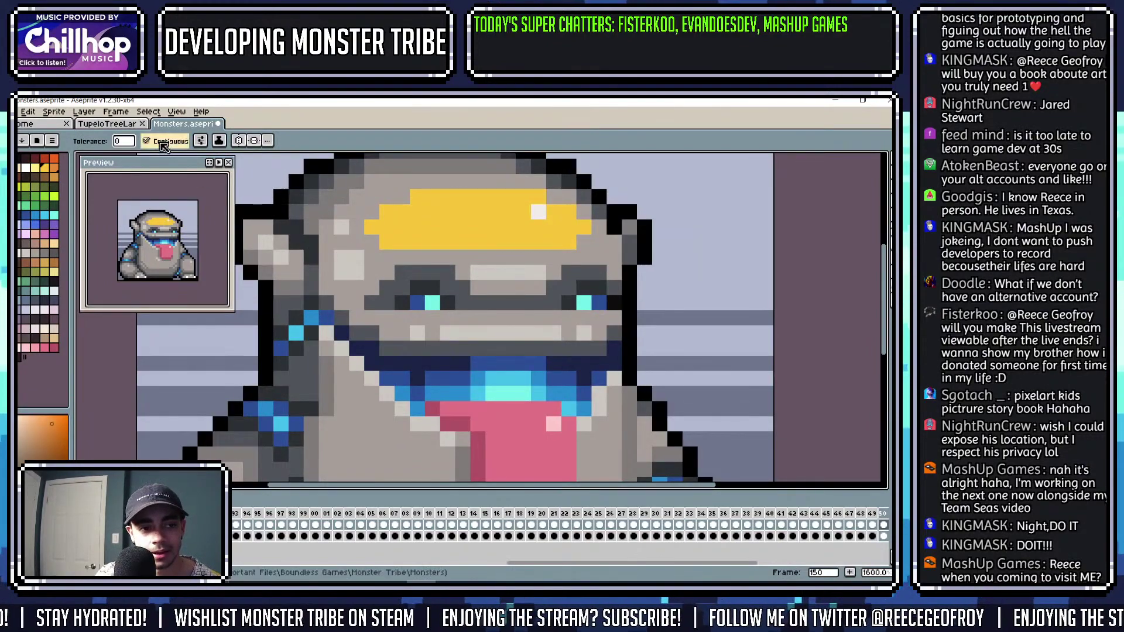
# Turn off contiguous filling and recolour the ape's light grey highlights golden yellow and its main grey body areas orange.
pyautogui.press('v')
pyautogui.press('g')
pyautogui.scroll(-3, 591, 273)
pyautogui.click(591, 274)
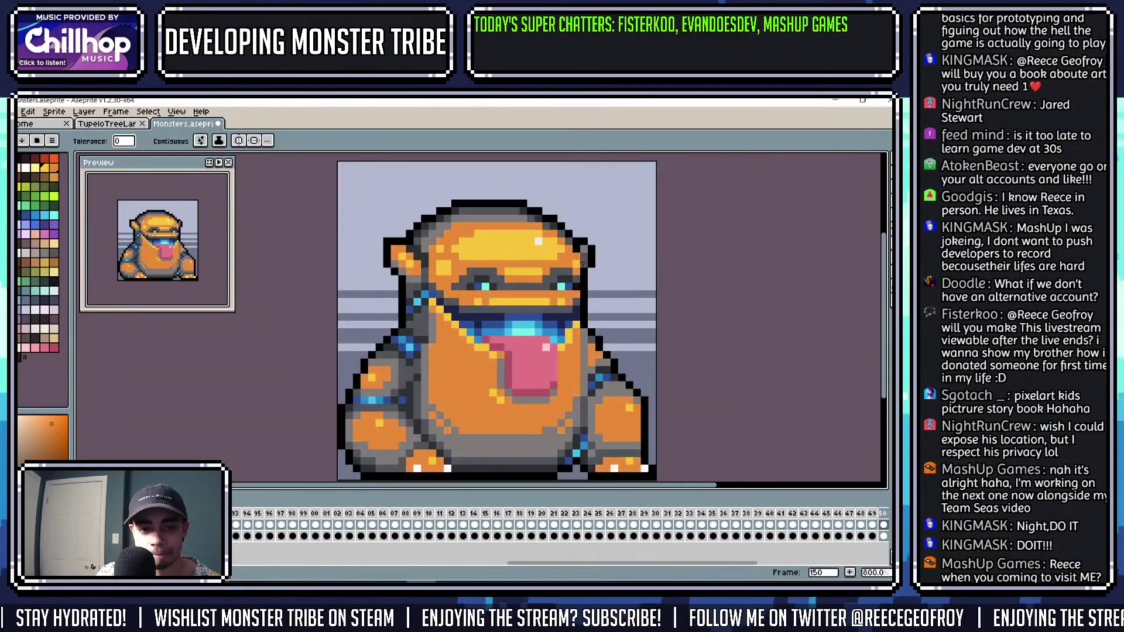
# Recolour the ape's mid-grey shading rust brown and its darker grey shadows dark reddish brown.
pyautogui.scroll(-3, 597, 272)
pyautogui.click(20, 177)
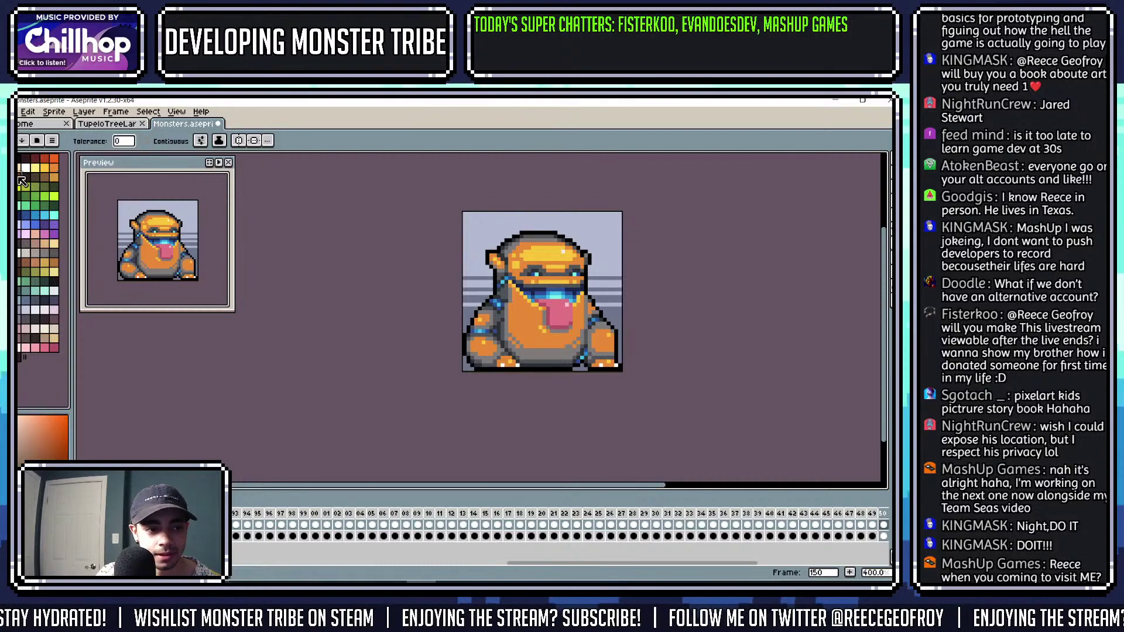
pyautogui.scroll(4, 541, 274)
pyautogui.click(529, 274)
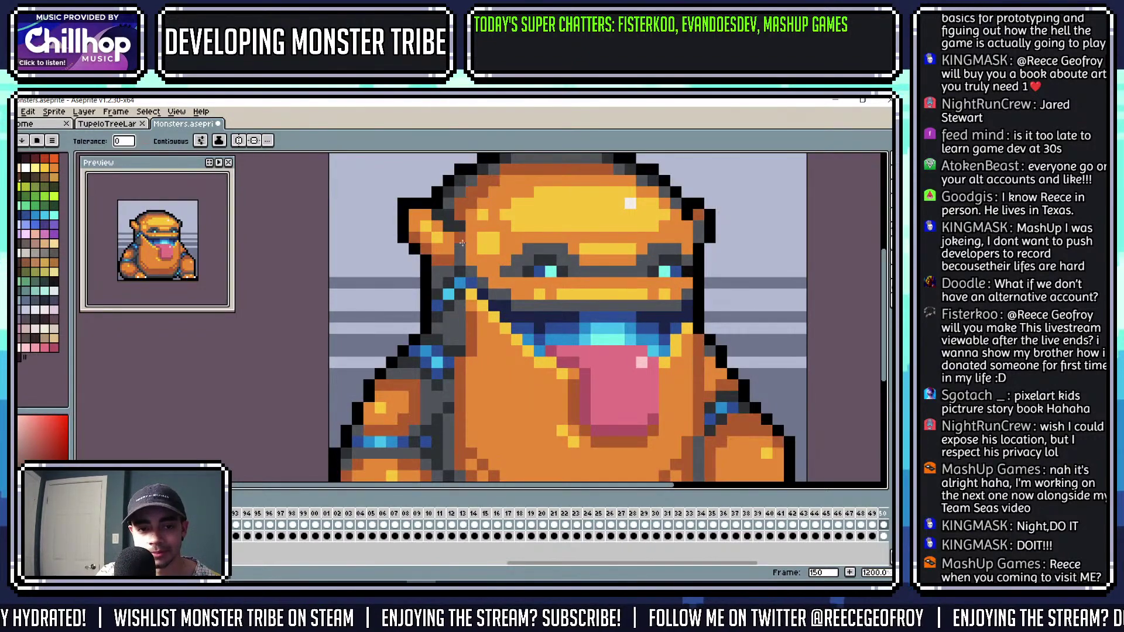
pyautogui.scroll(-3, 529, 274)
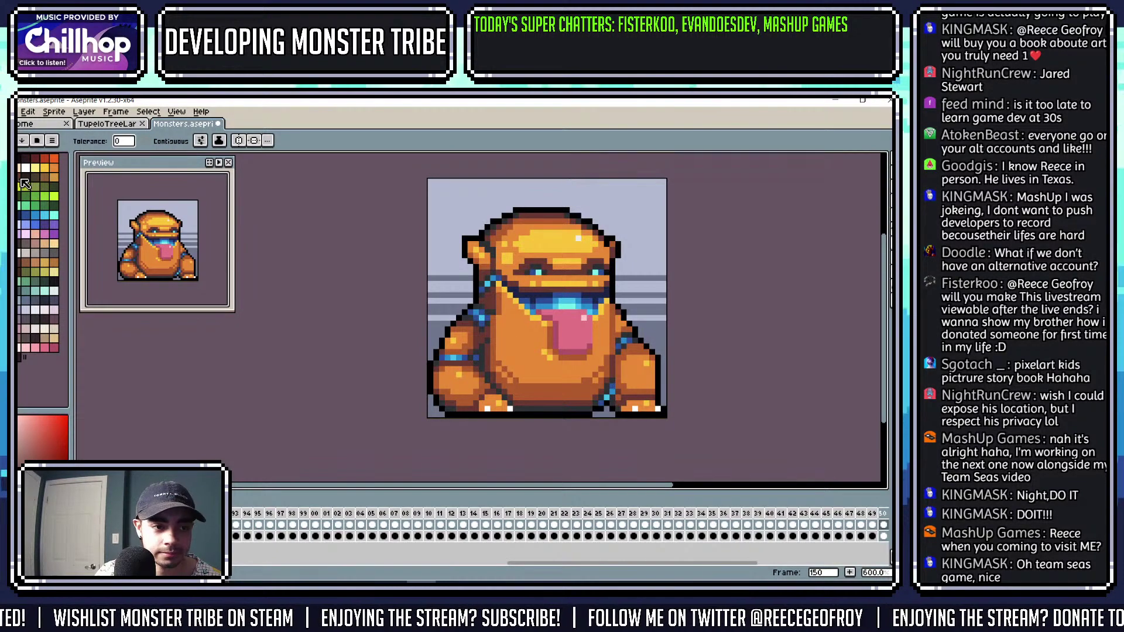
# Recolour the remaining darkest grey shading around the ape's head, ears and eyes with a deep brown.
pyautogui.scroll(4, 496, 245)
pyautogui.press('i')
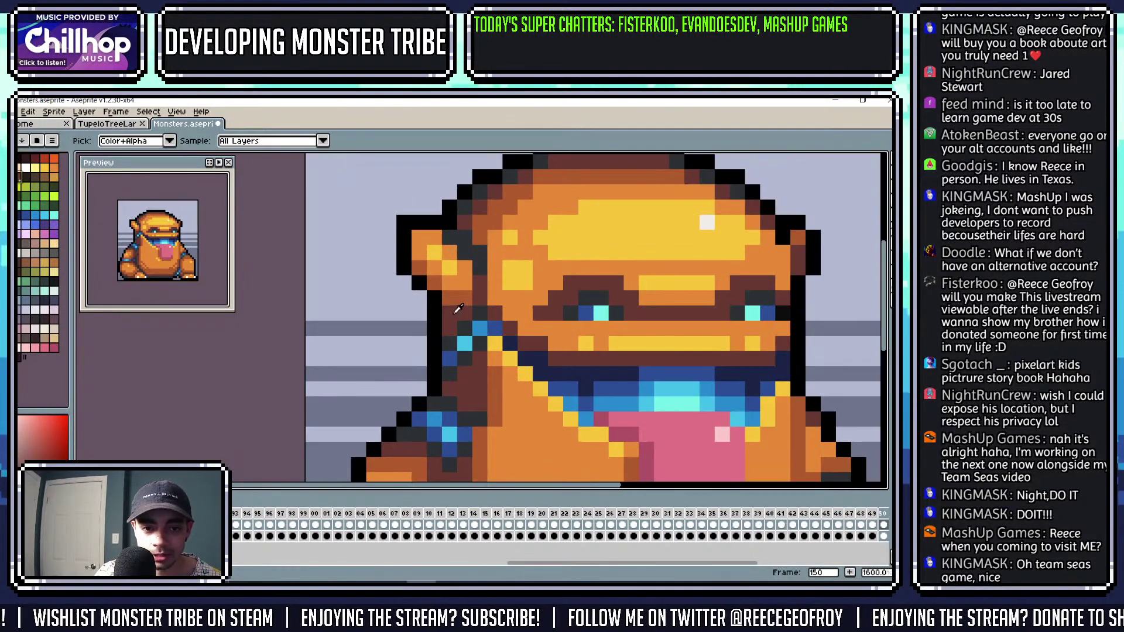
pyautogui.click(461, 299)
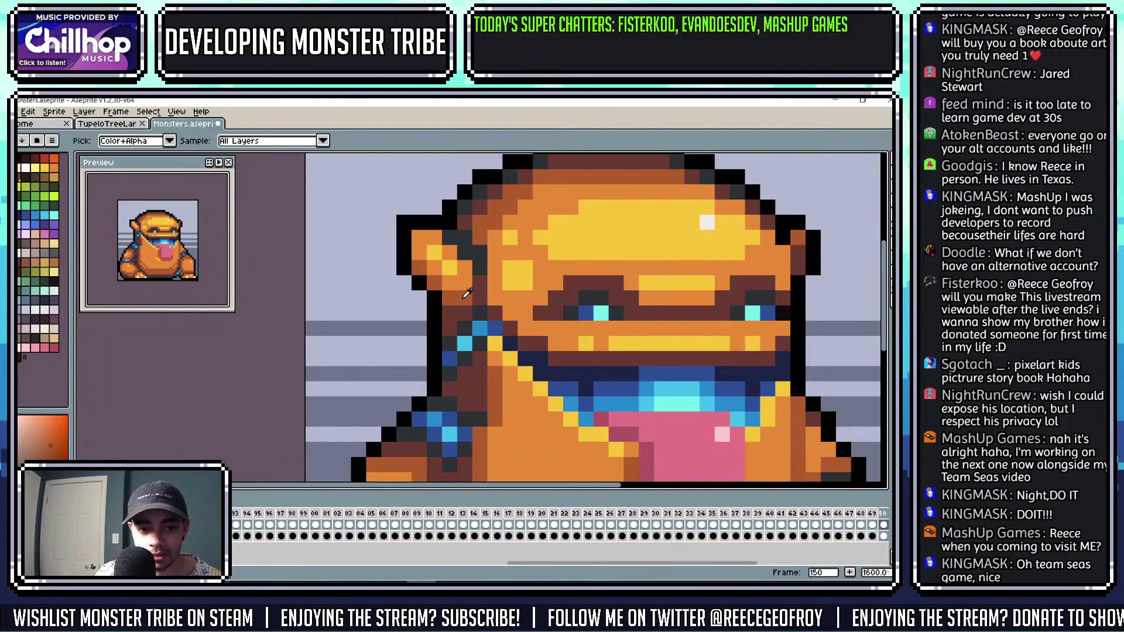
pyautogui.click(567, 297)
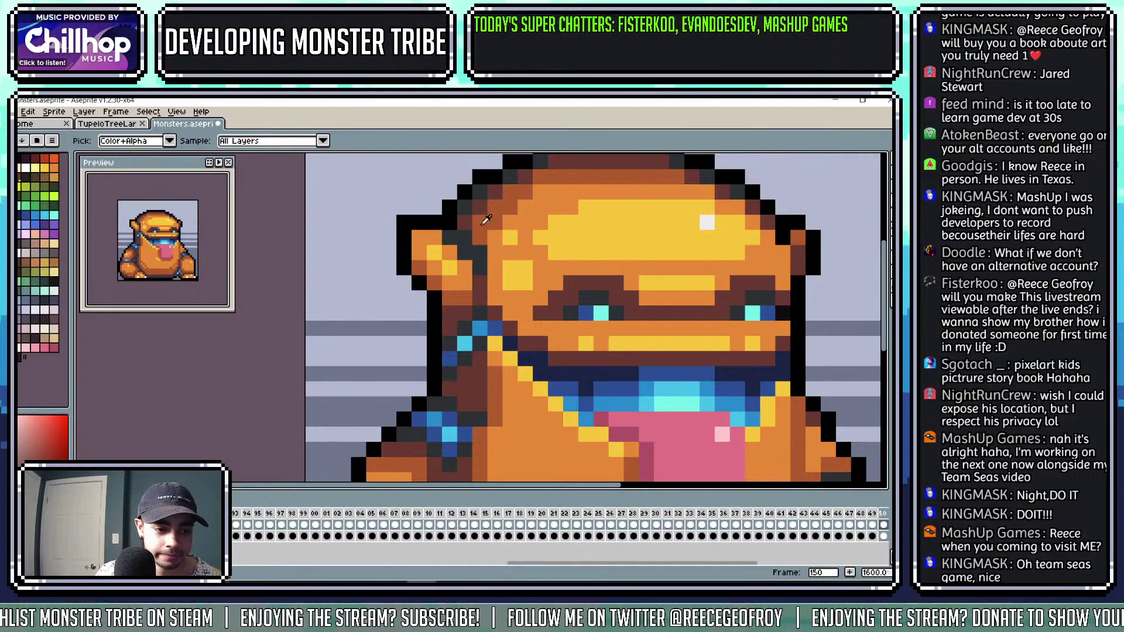
pyautogui.press('g')
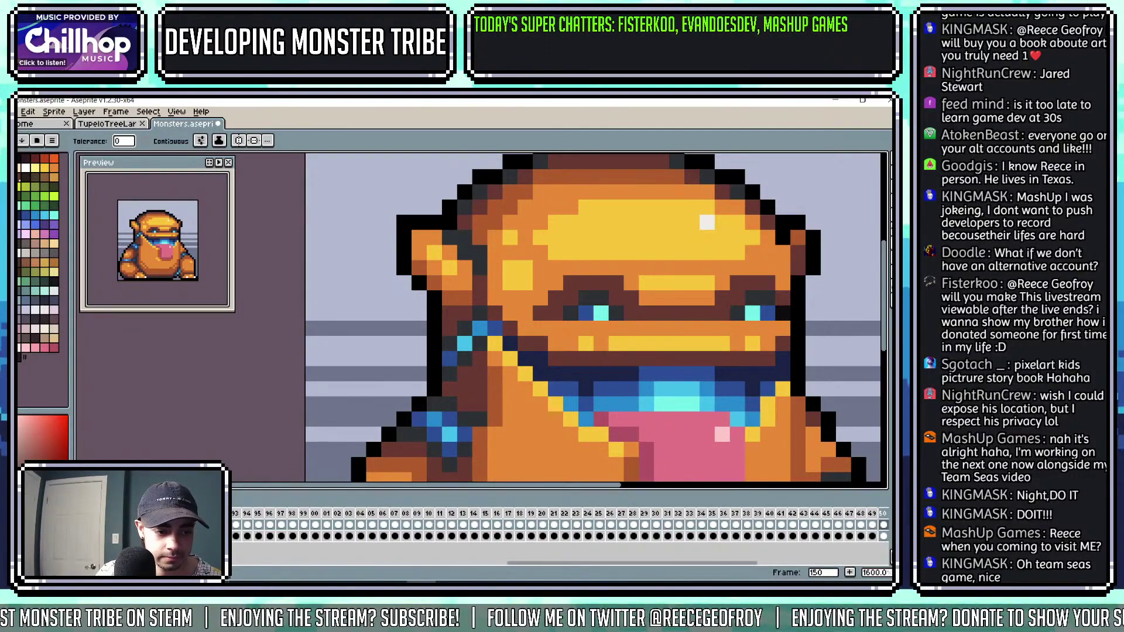
pyautogui.scroll(-4, 478, 256)
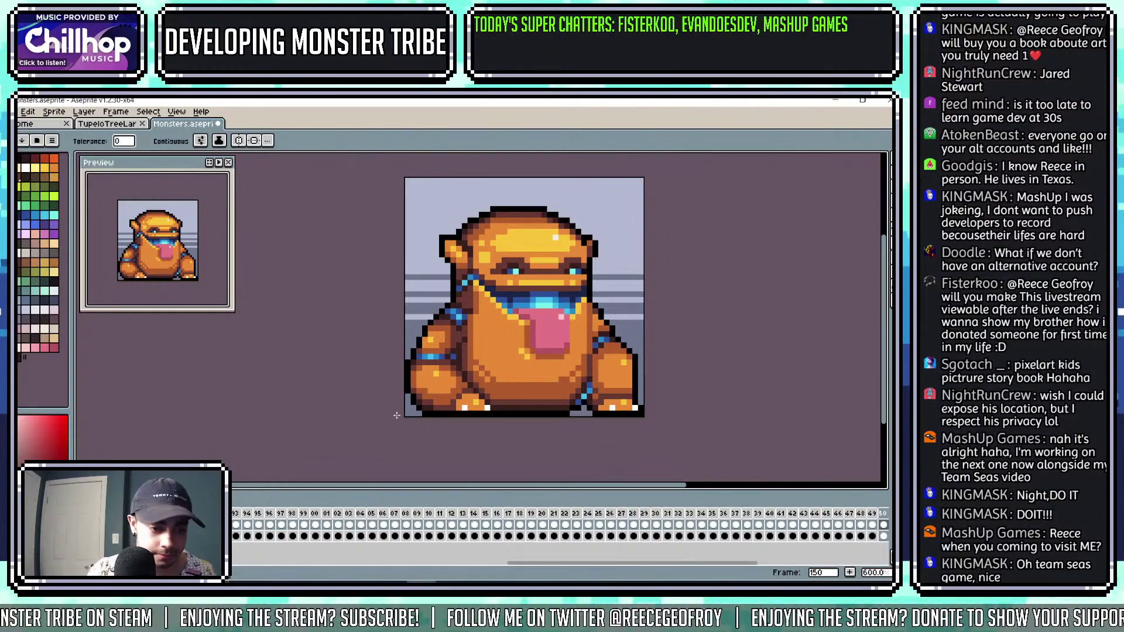
pyautogui.scroll(4, 581, 294)
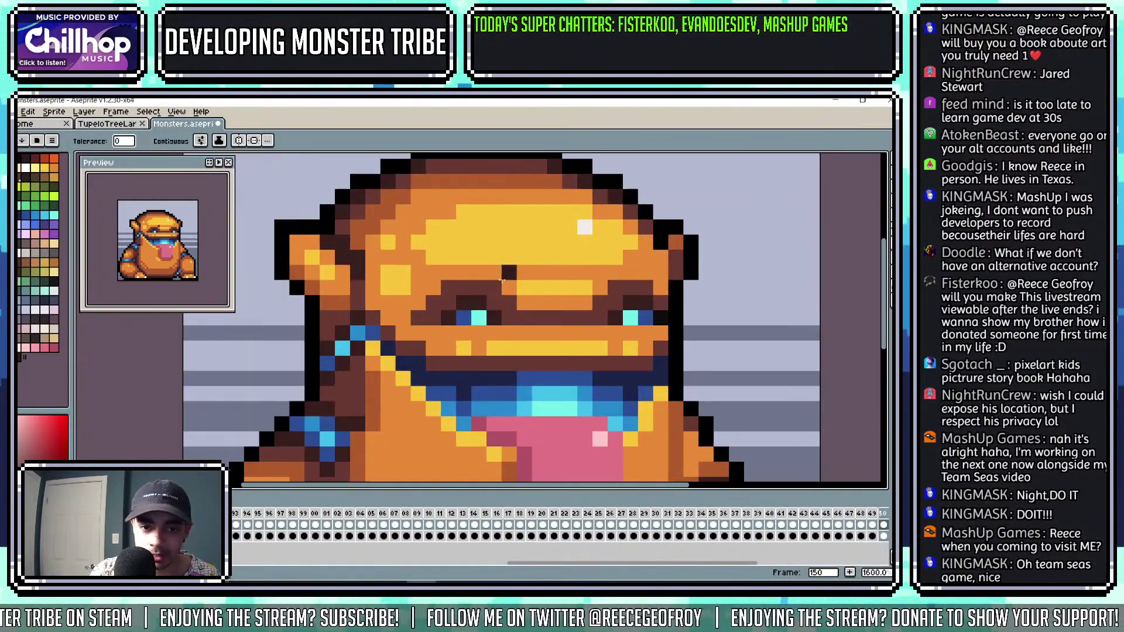
pyautogui.scroll(-5, 582, 294)
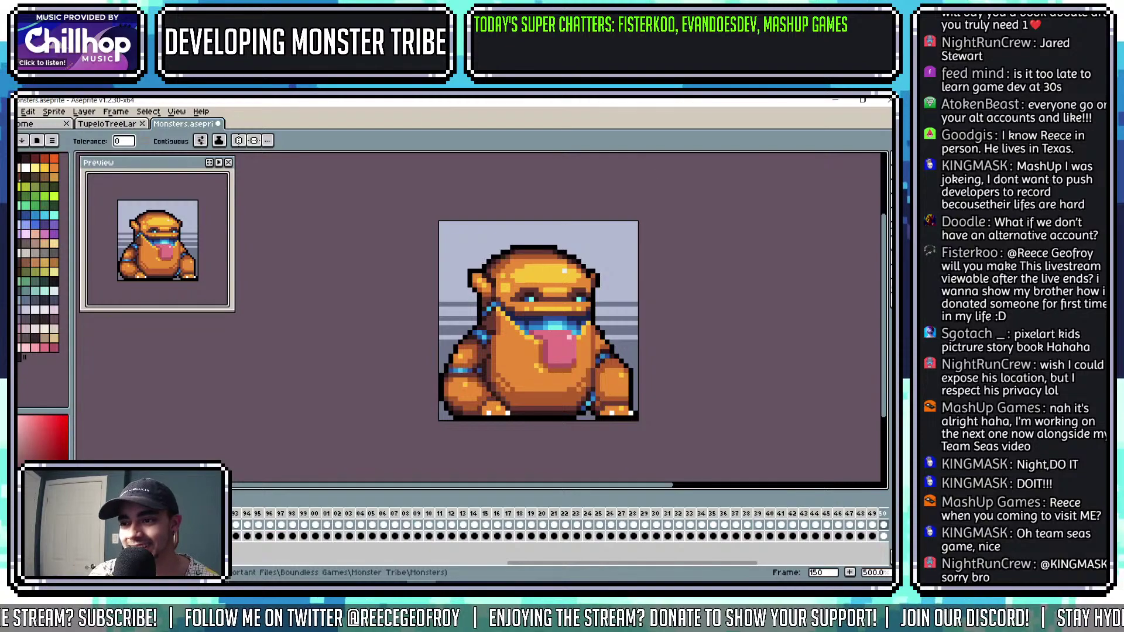
# Compare the orange ape in frame 150 with the dark variant in frame 151.
pyautogui.scroll(2, 561, 279)
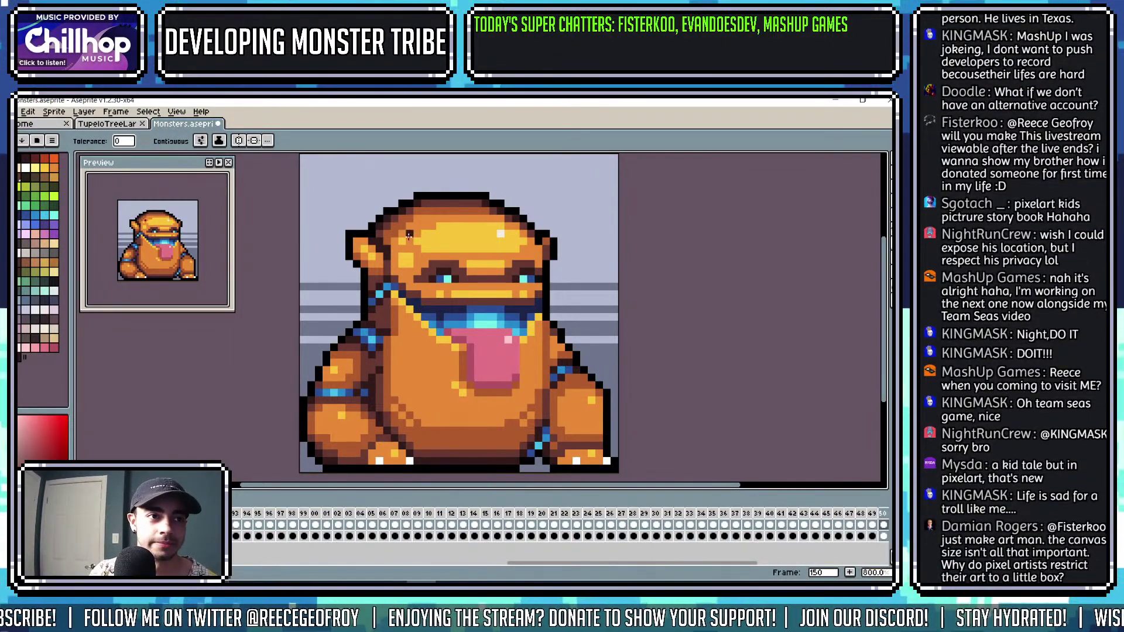
pyautogui.moveTo(423, 263); pyautogui.dragTo(463, 240)
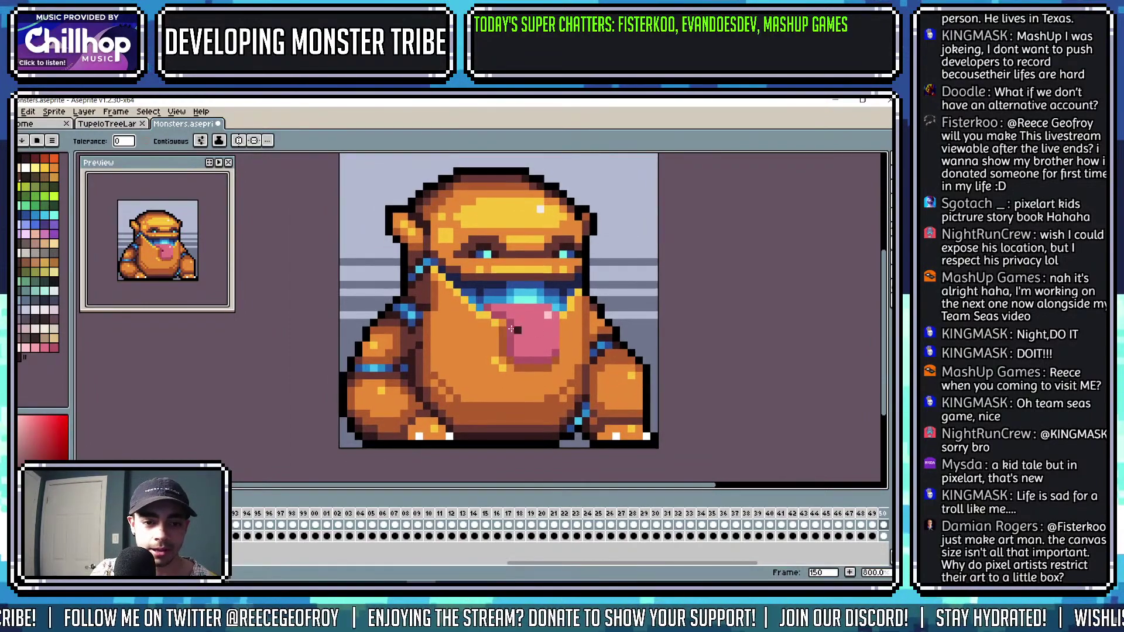
pyautogui.press('Right')
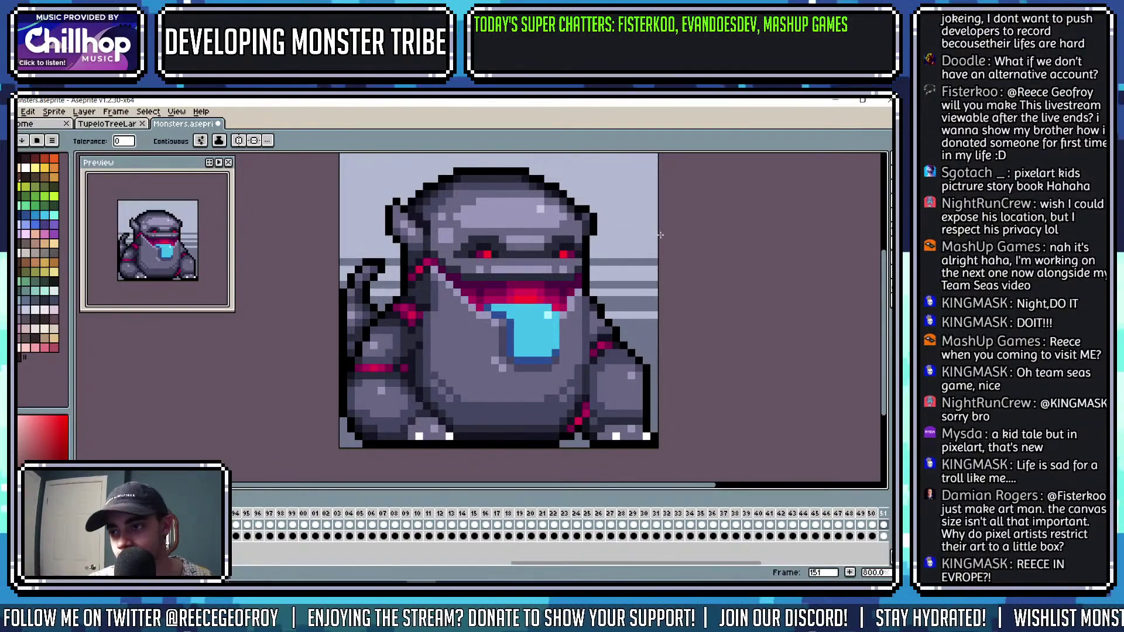
pyautogui.press('Left')
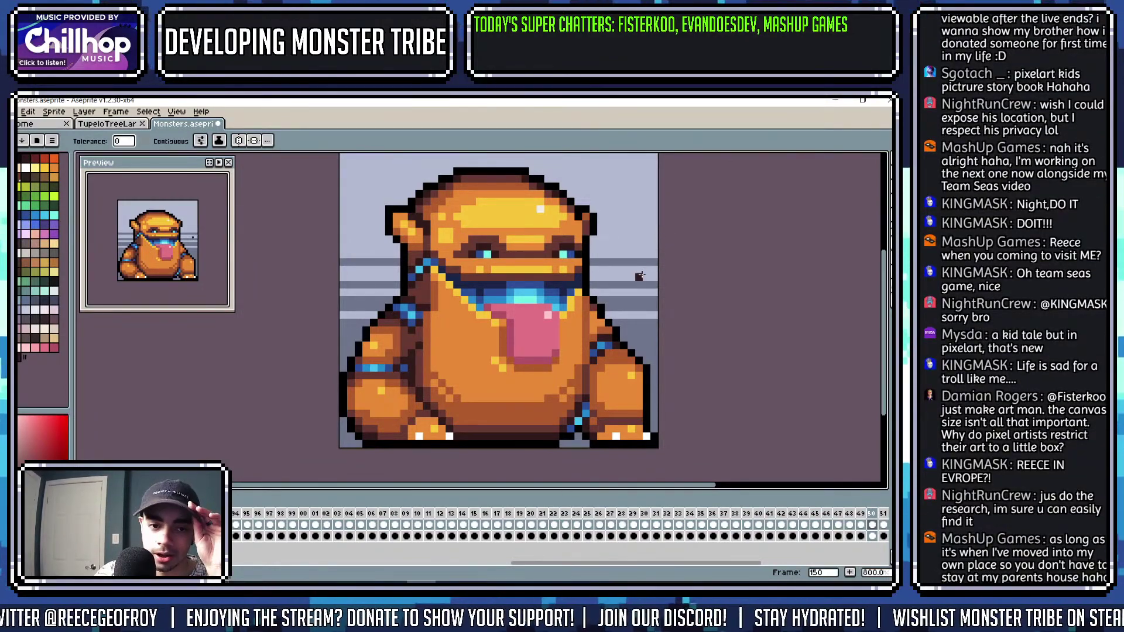
pyautogui.click(505, 309)
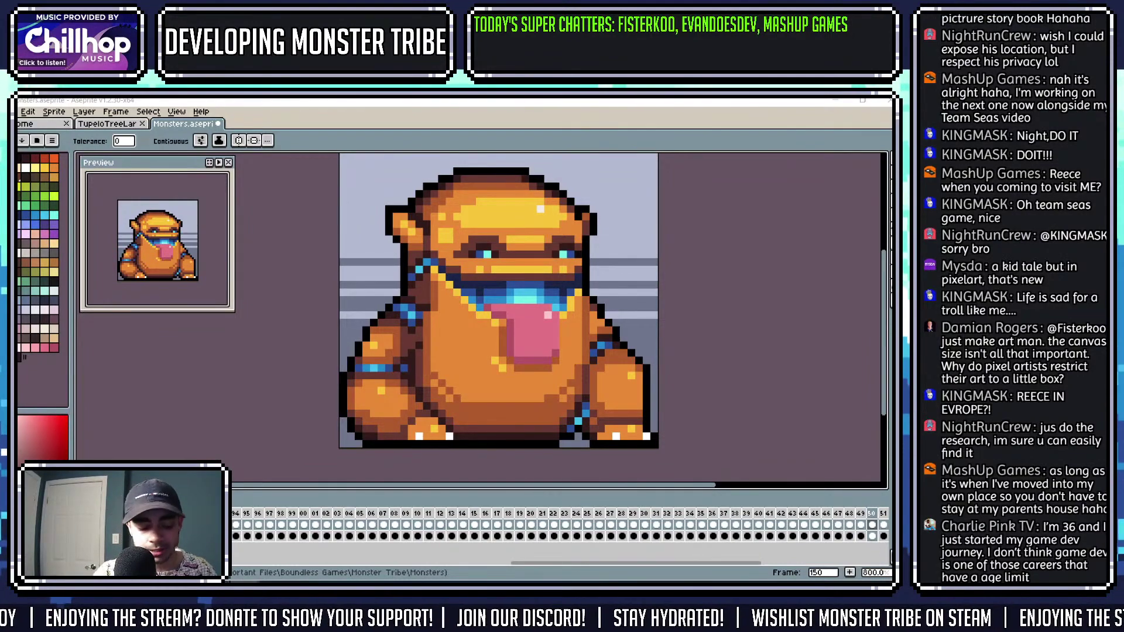
pyautogui.press('Right')
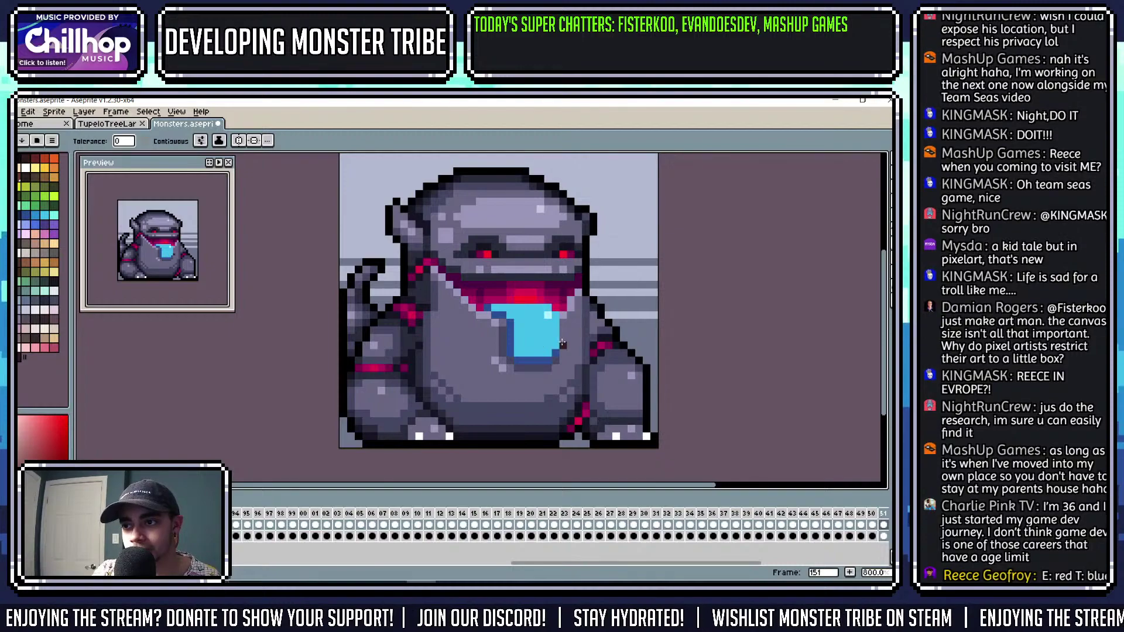
pyautogui.press('Left')
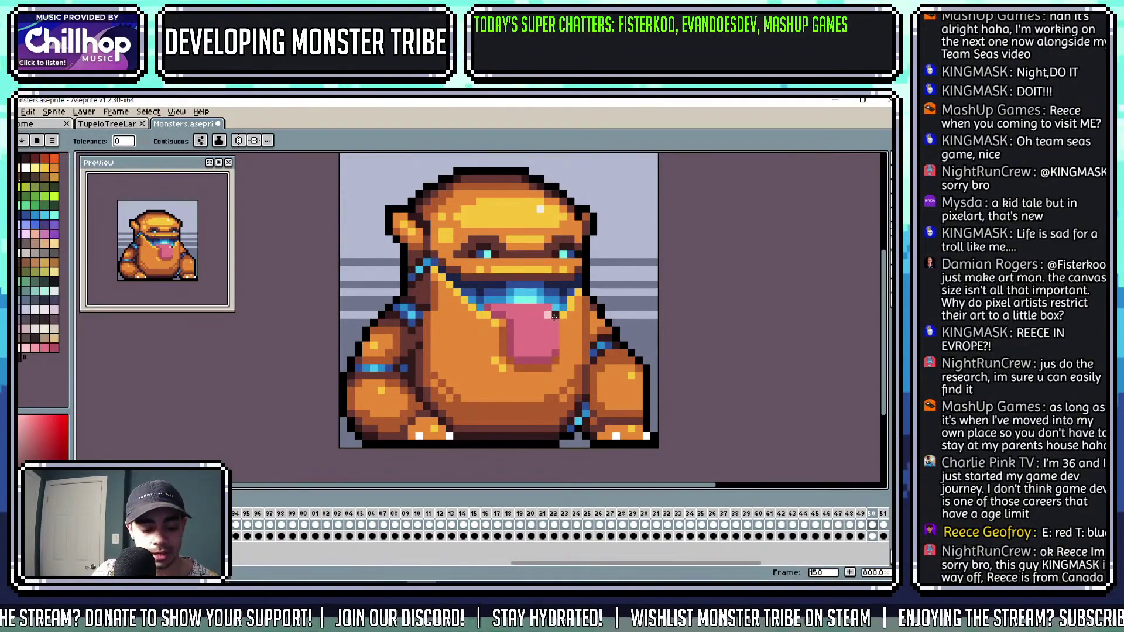
pyautogui.press('Left')
pyautogui.press('Right')
pyautogui.press('Right')
pyautogui.press('Left')
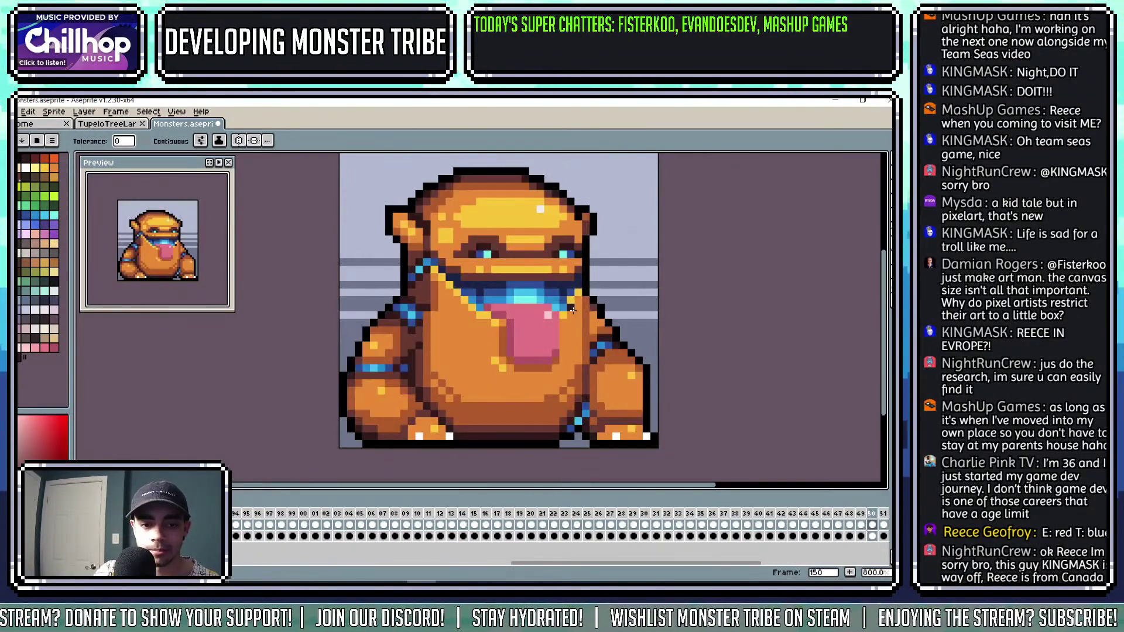
pyautogui.press('Right')
pyautogui.press('Left')
pyautogui.press('Right')
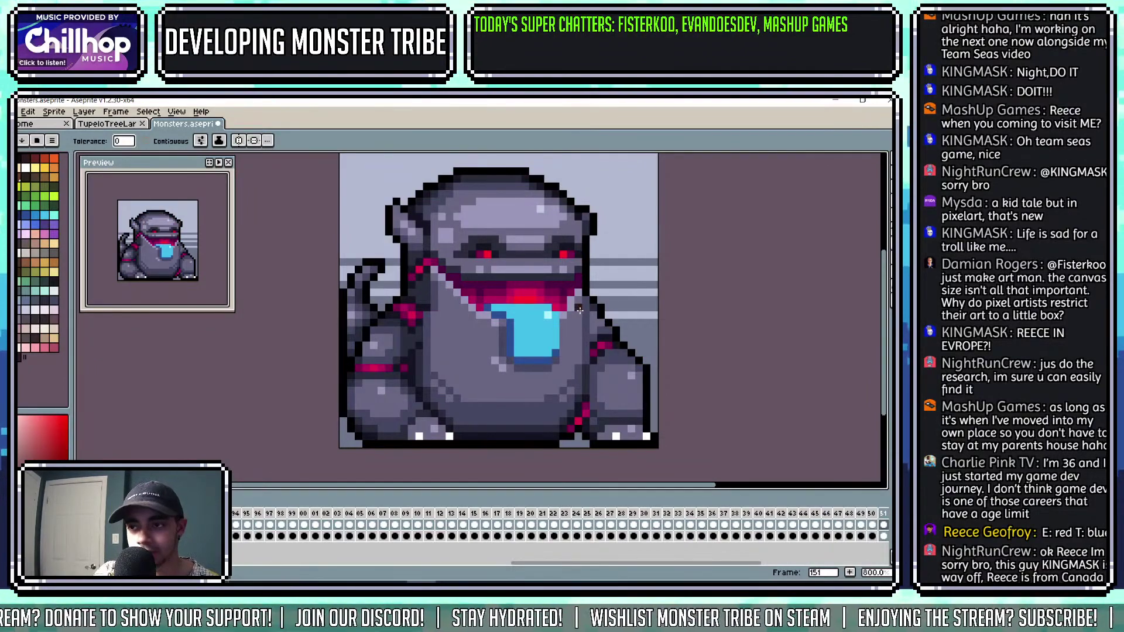
pyautogui.press('Left')
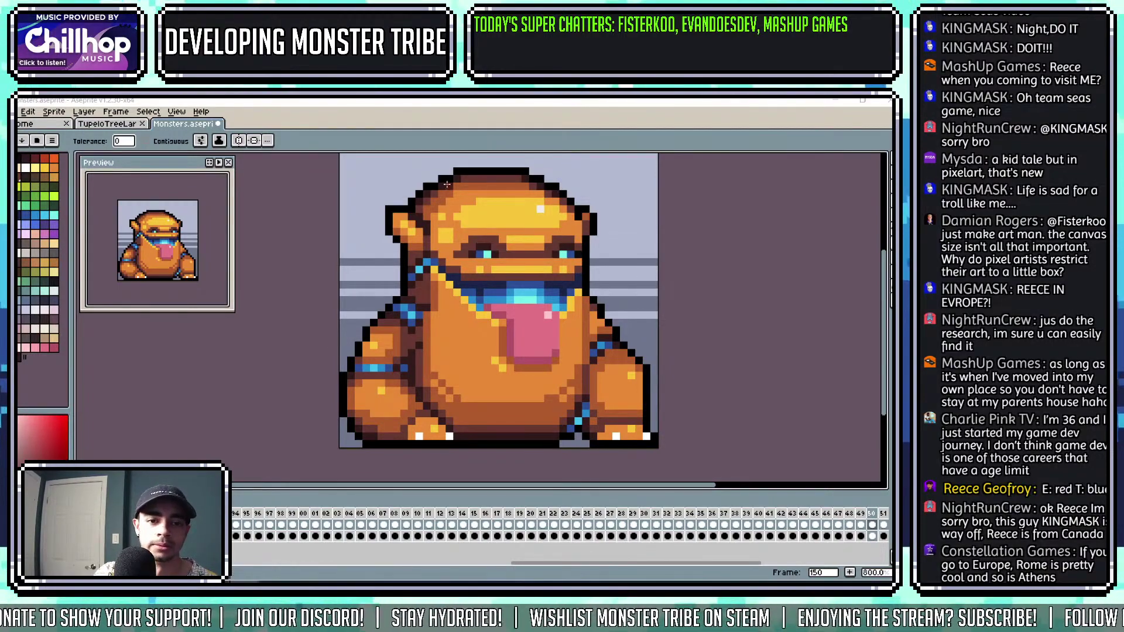
# Fill the orange ape's pink tongue with vivid magenta, its shadow edge with dark purple, and its highlight pixel with lighter pink-purple.
pyautogui.click(474, 128)
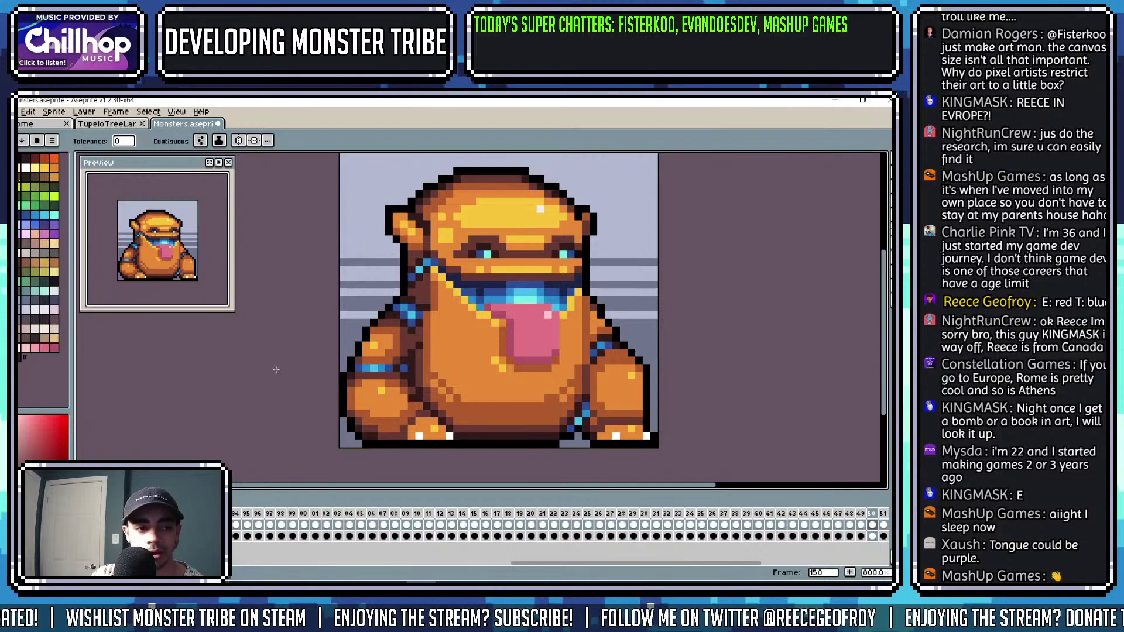
pyautogui.click(54, 455)
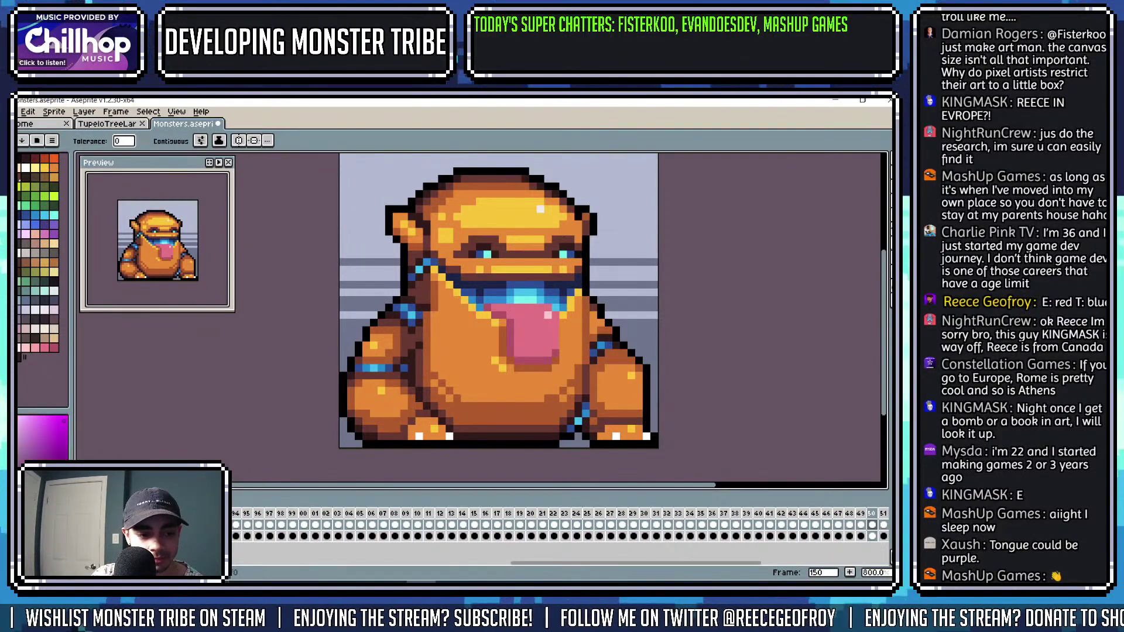
pyautogui.scroll(1, 537, 333)
pyautogui.click(537, 333)
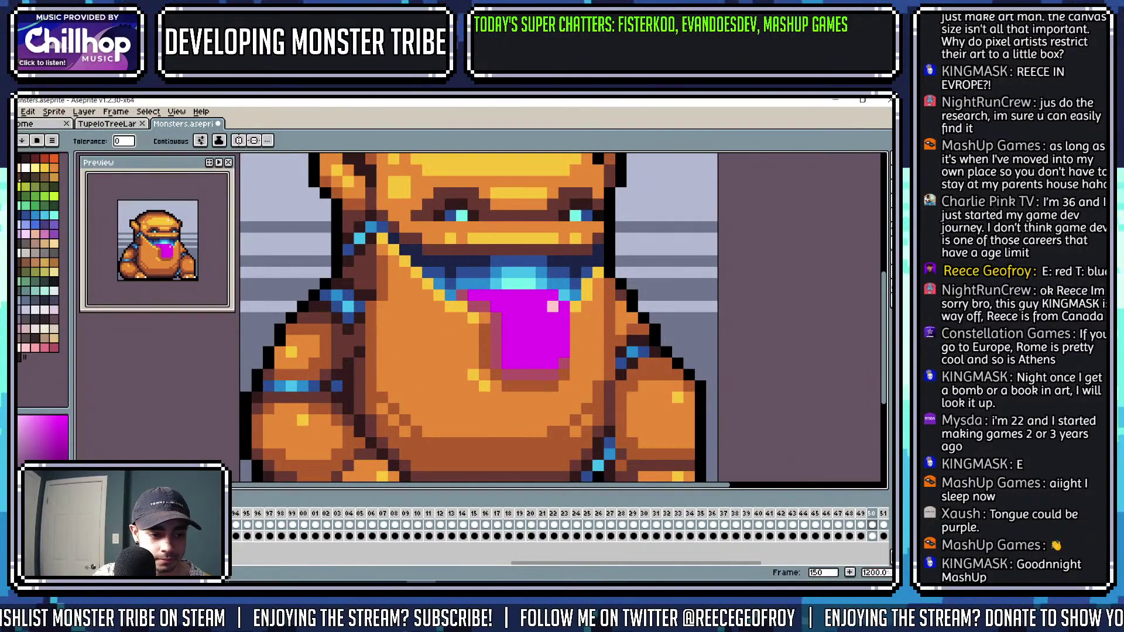
pyautogui.click(519, 375)
pyautogui.scroll(-3, 521, 351)
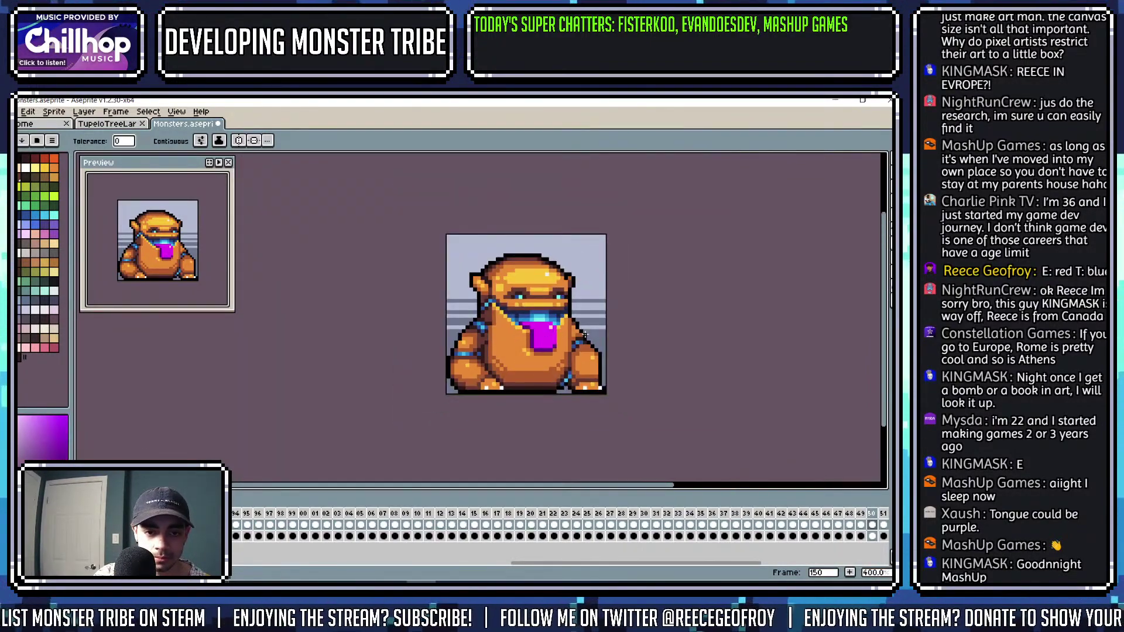
pyautogui.scroll(3, 527, 298)
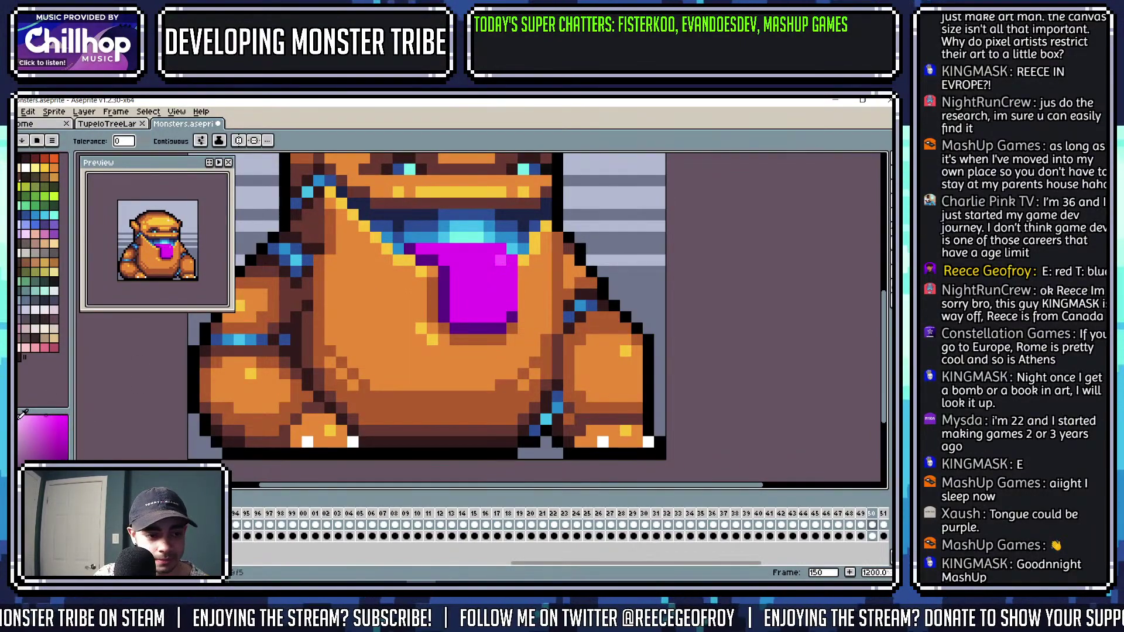
pyautogui.scroll(-4, 499, 259)
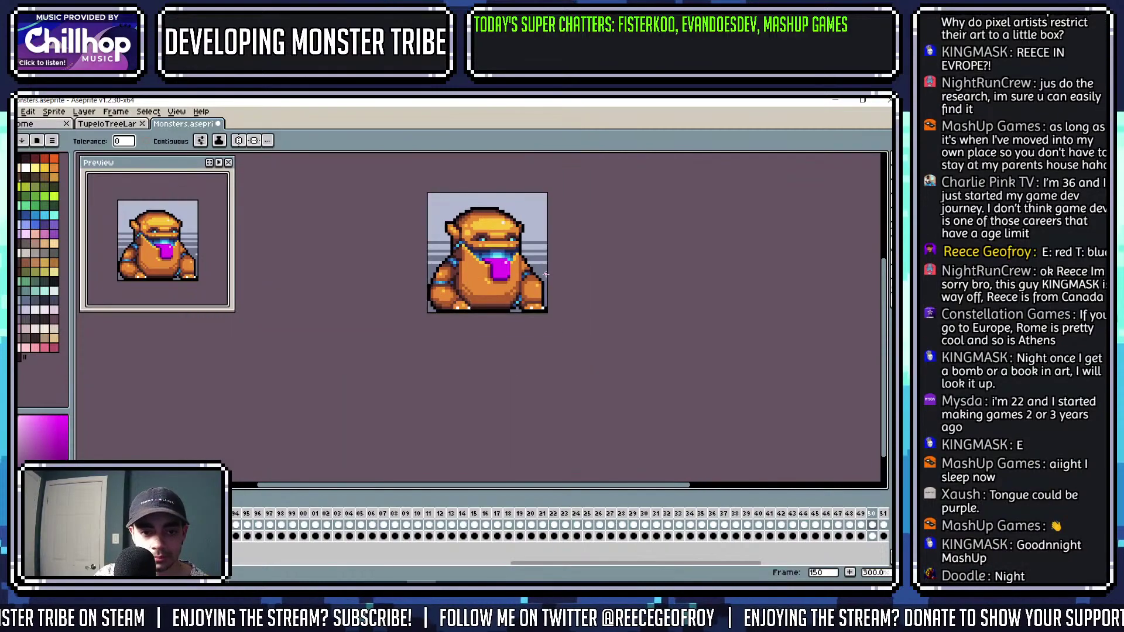
pyautogui.scroll(3, 517, 306)
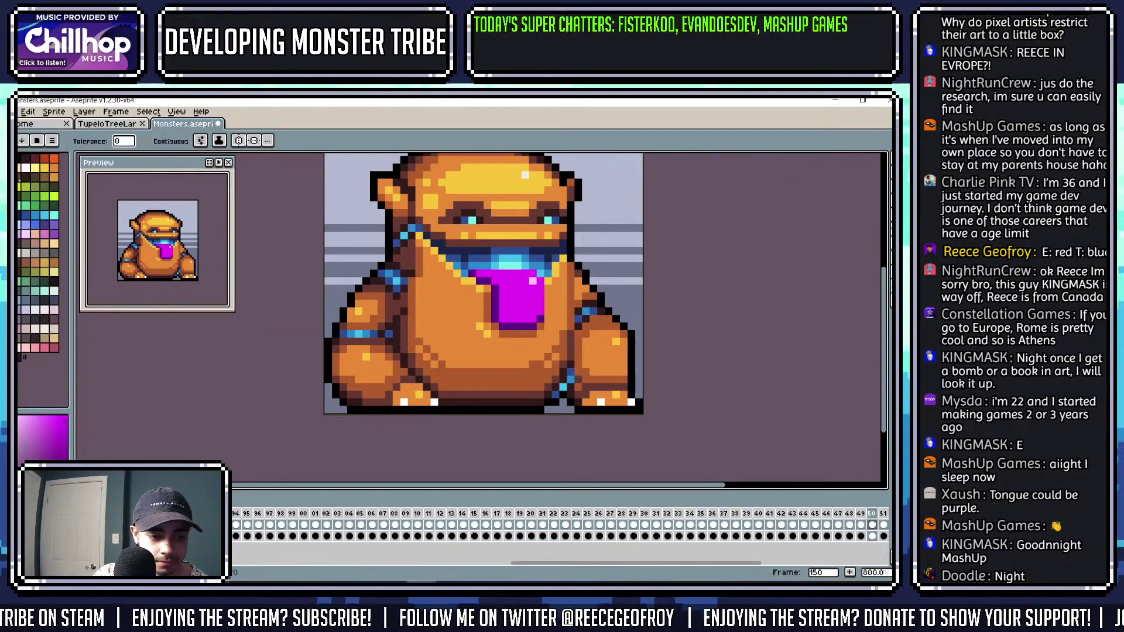
# Recolour the main area of the ape's tongue a deeper violet purple.
pyautogui.scroll(2, 527, 293)
pyautogui.click(334, 351)
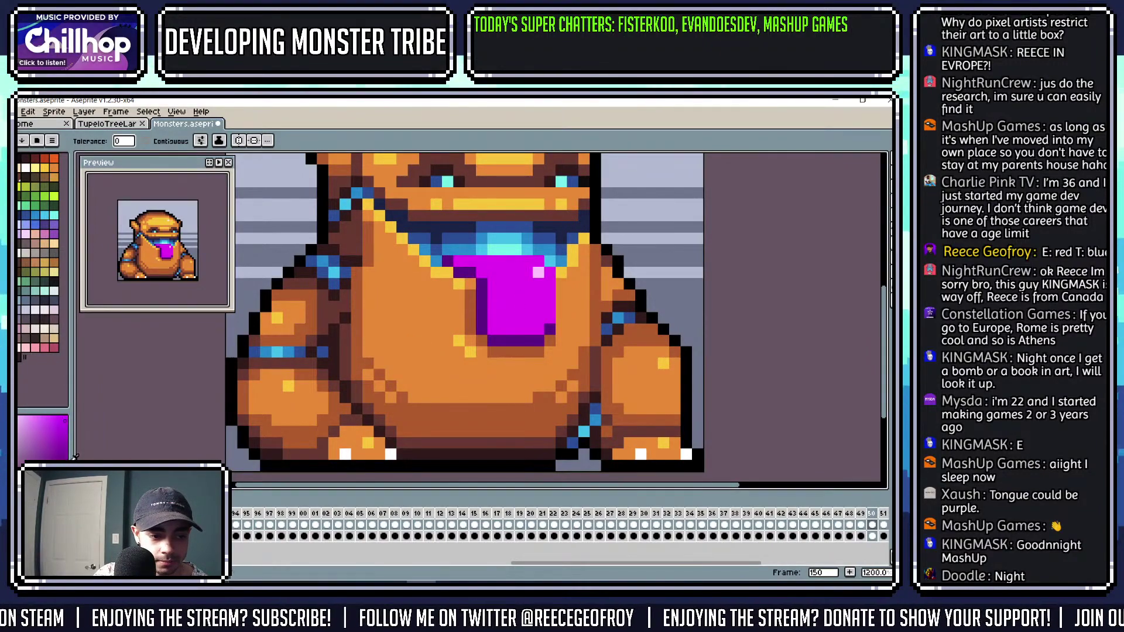
pyautogui.click(515, 301)
pyautogui.scroll(-4, 516, 301)
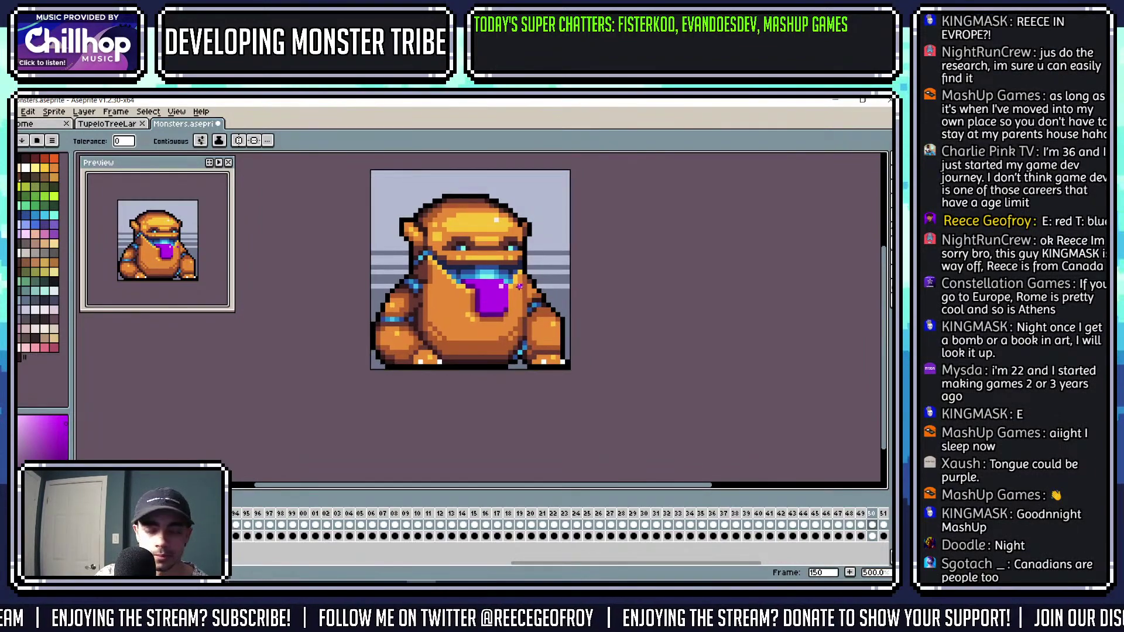
# Recolour the highlight pixel on the ape's purple tongue bright magenta and check it at different magnifications.
pyautogui.scroll(4, 494, 256)
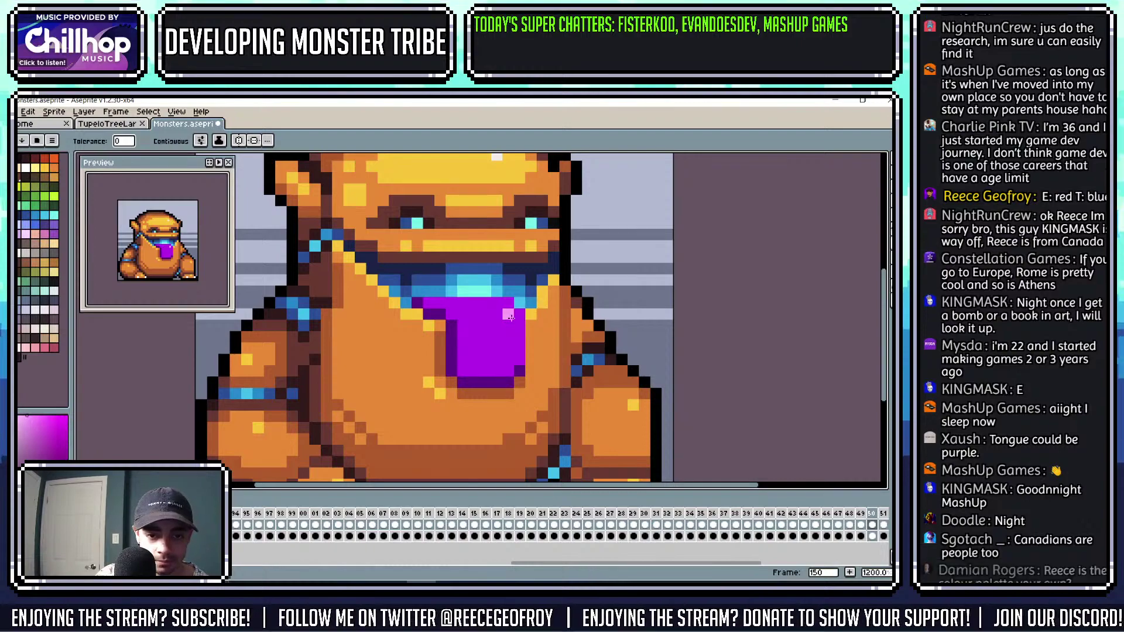
pyautogui.scroll(-4, 126, 442)
pyautogui.scroll(2, 126, 442)
pyautogui.scroll(1, 571, 302)
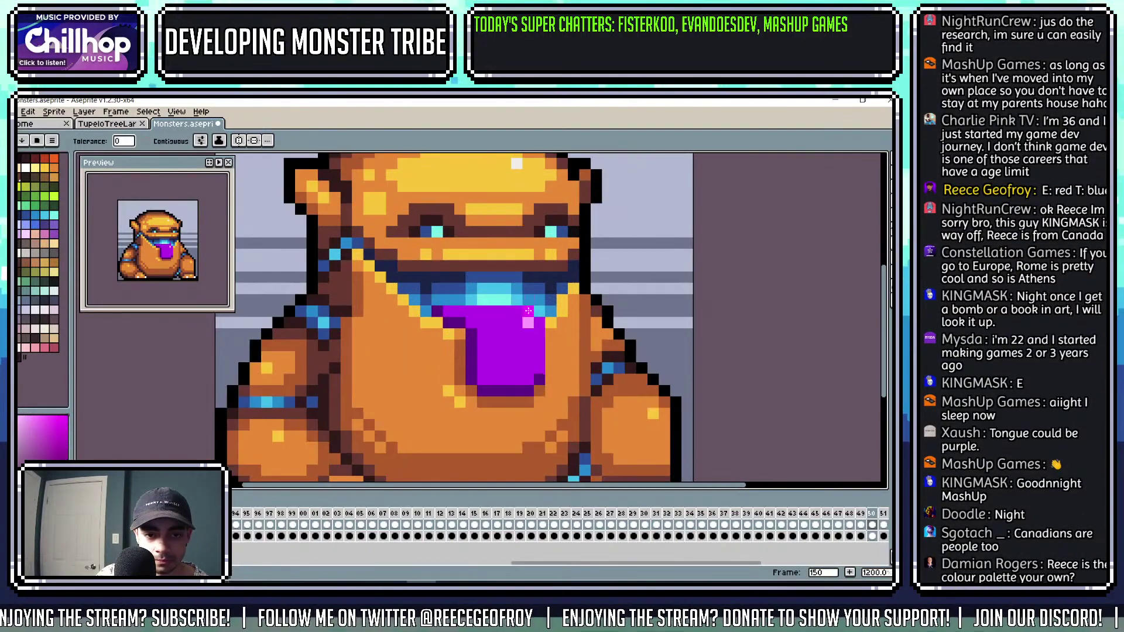
pyautogui.scroll(-5, 570, 303)
pyautogui.scroll(3, 572, 302)
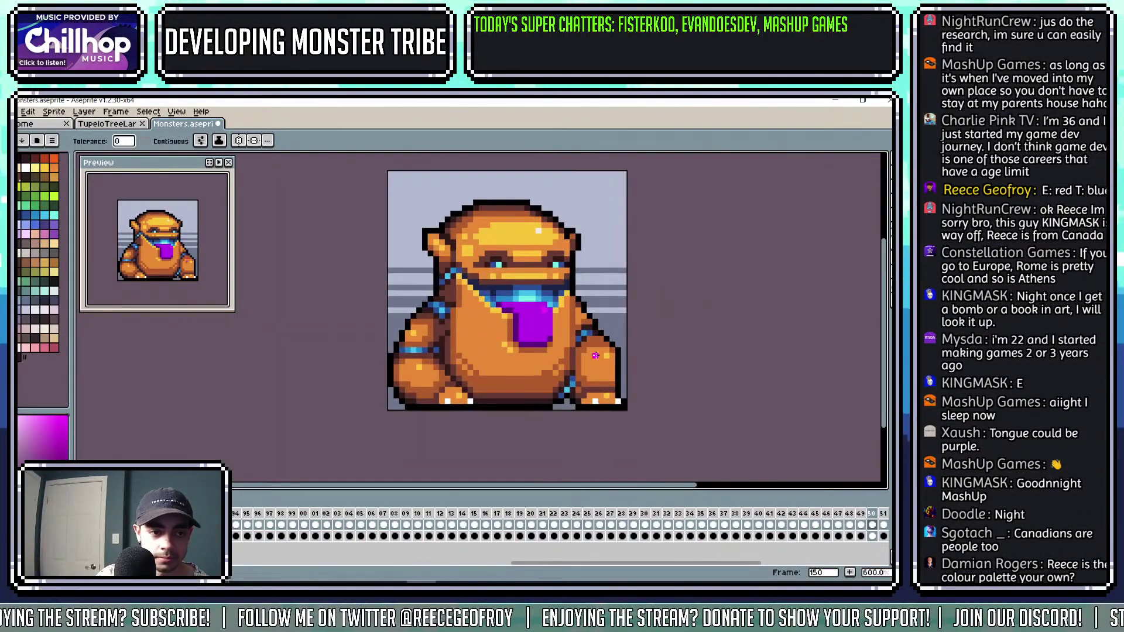
pyautogui.scroll(3, 596, 355)
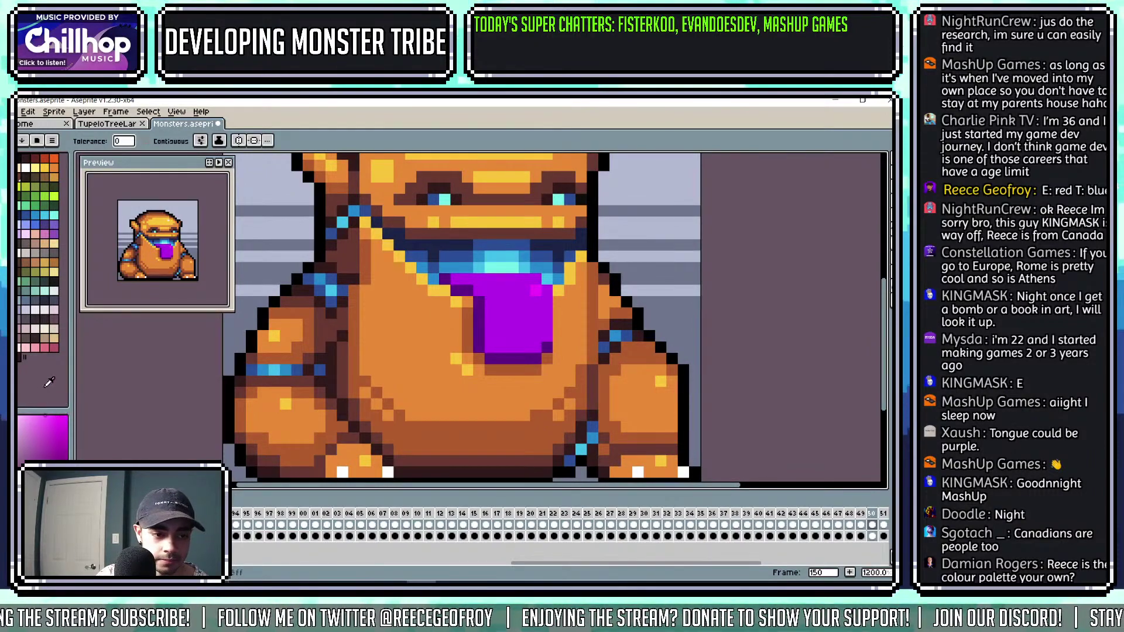
pyautogui.scroll(-4, 534, 291)
pyautogui.scroll(1, 574, 293)
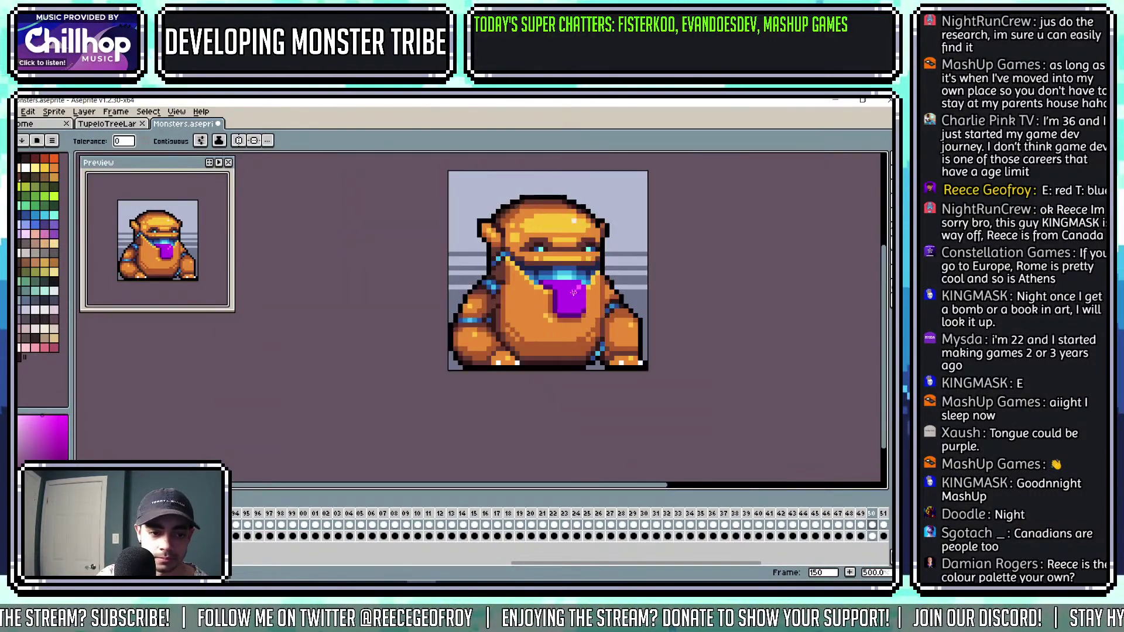
# Resize the colour selector area and touch up the tongue's highlight pixel with a lighter pink.
pyautogui.moveTo(69, 424); pyautogui.dragTo(69, 383)
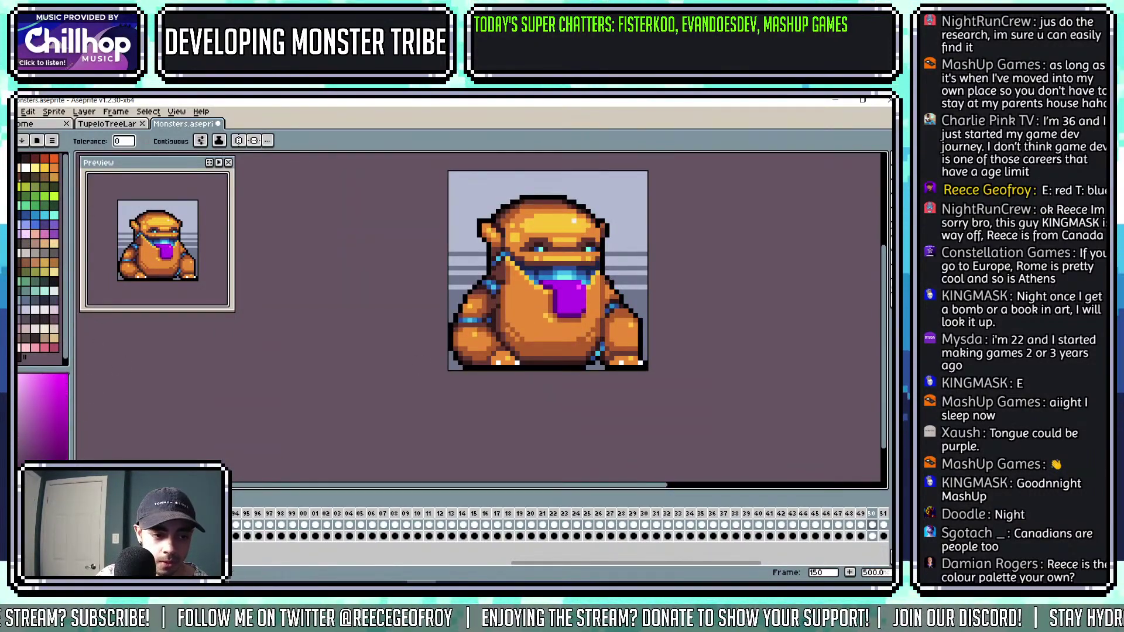
pyautogui.scroll(4, 628, 281)
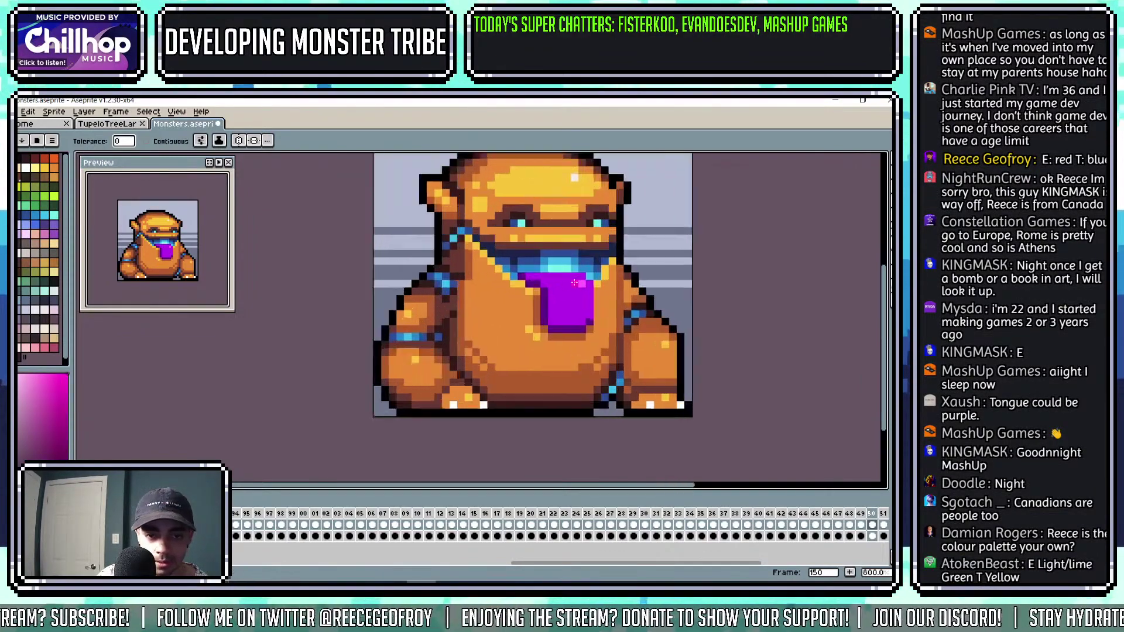
pyautogui.press('b')
pyautogui.scroll(-5, 628, 281)
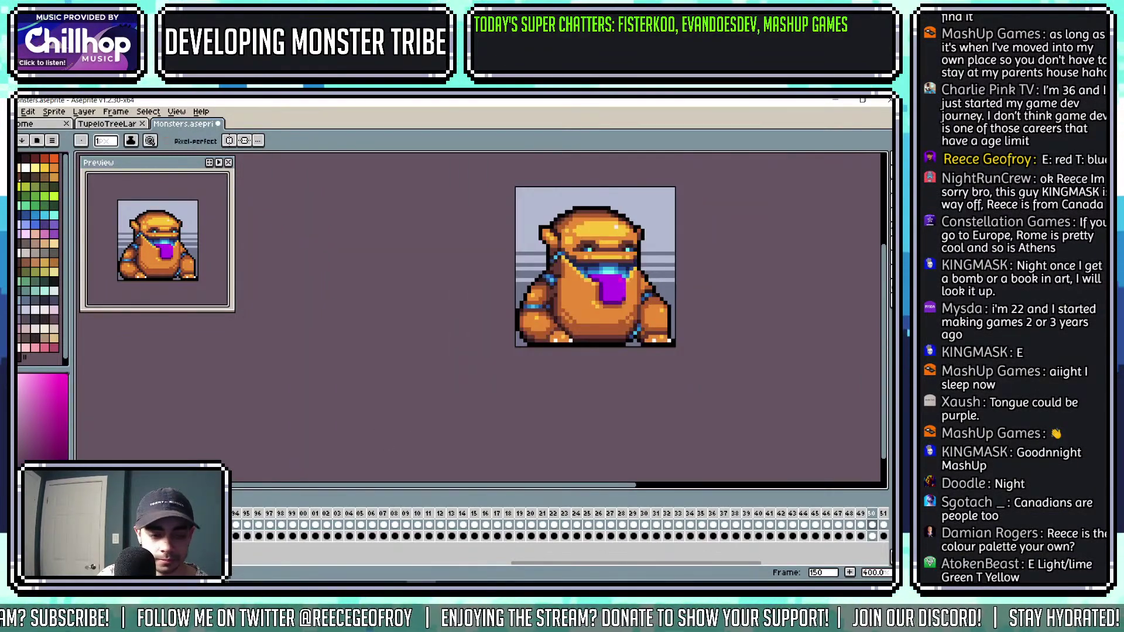
pyautogui.moveTo(52, 369); pyautogui.dragTo(49, 402)
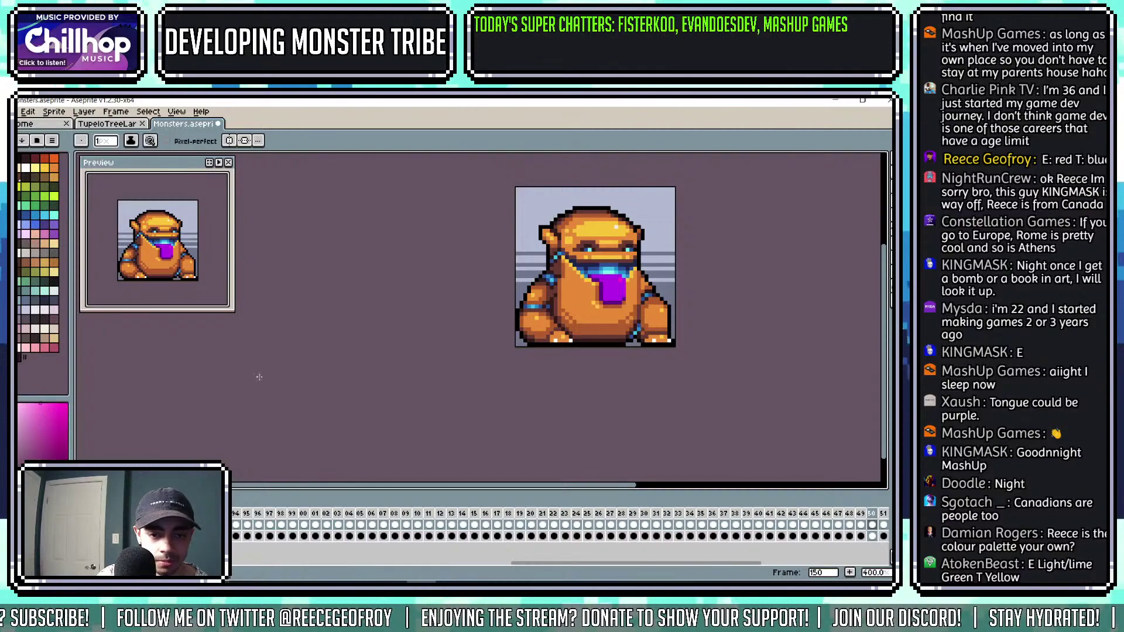
pyautogui.scroll(2, 608, 255)
pyautogui.scroll(-3, 625, 272)
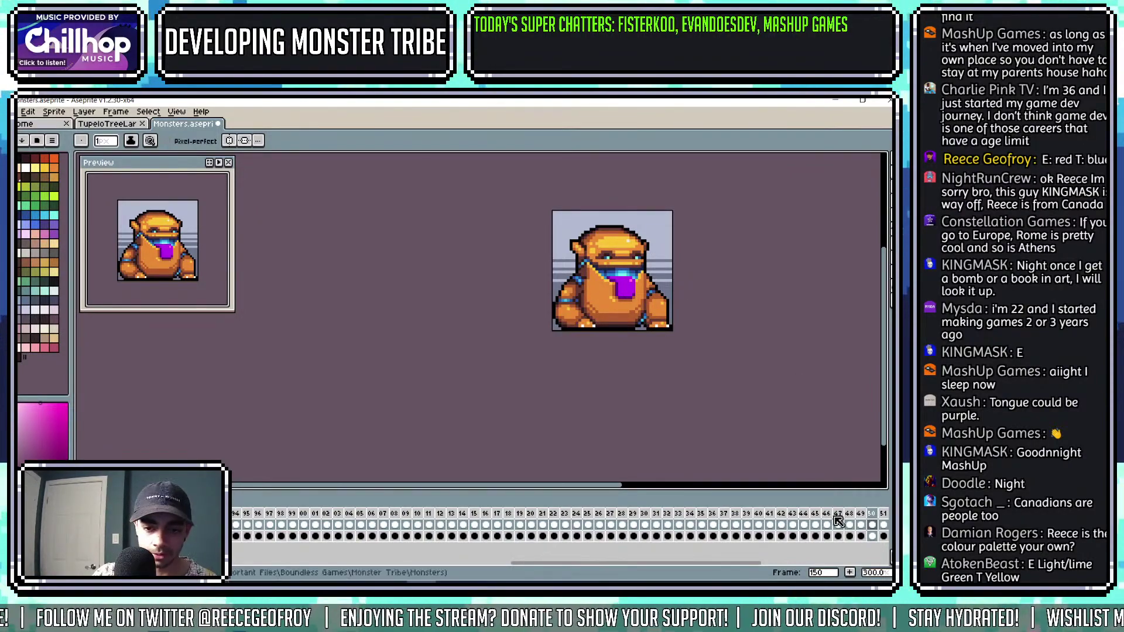
# Duplicate the orange ape into a new frame 151 and recolour its brightest cyan glow and eyes pale mint white.
pyautogui.hotkey('alt', 'n')
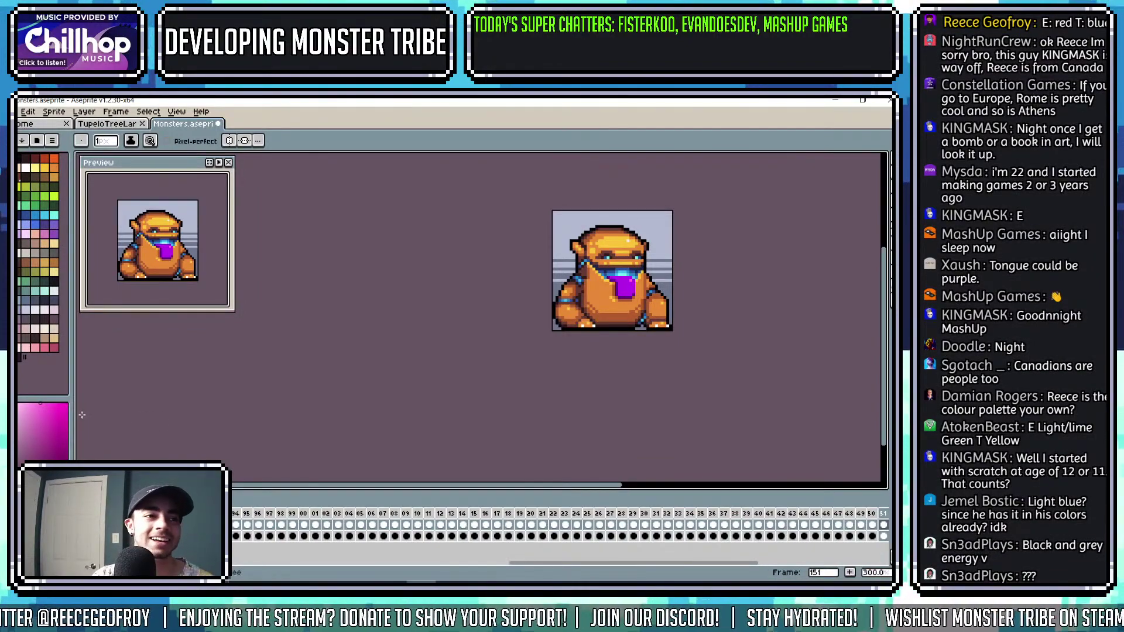
pyautogui.press('4')
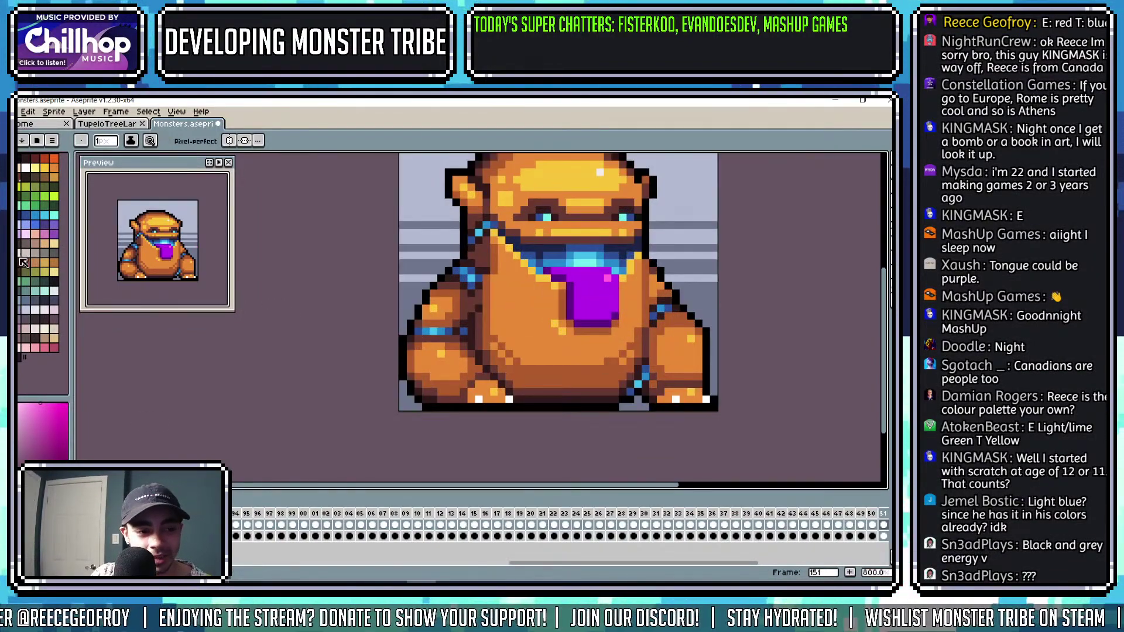
pyautogui.click(45, 292)
pyautogui.click(53, 291)
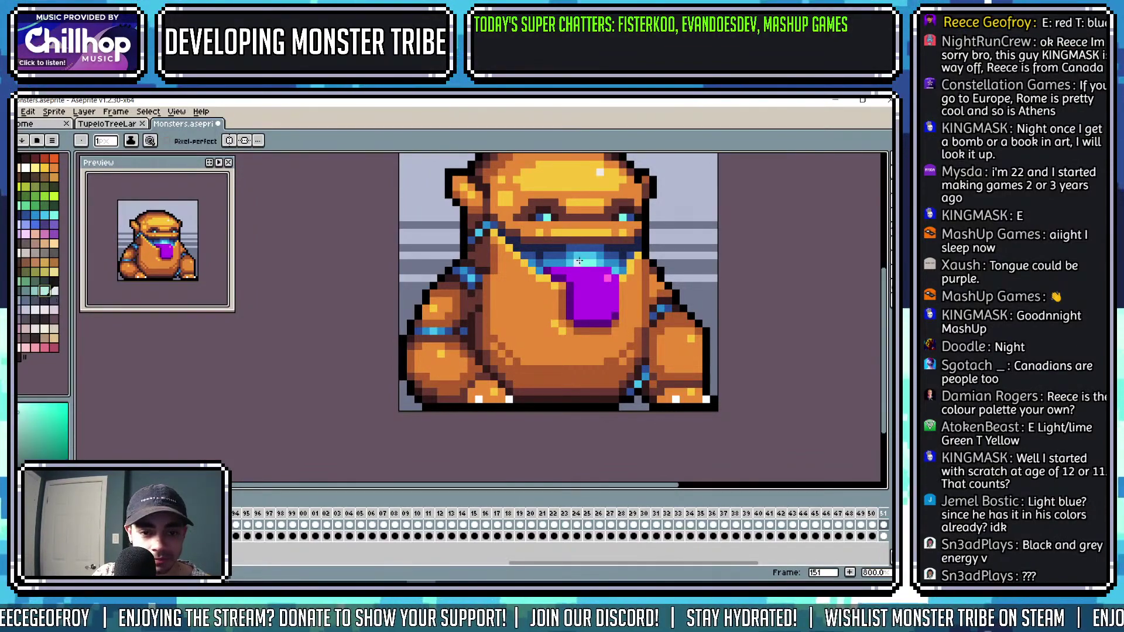
pyautogui.press('g')
pyautogui.scroll(2, 587, 272)
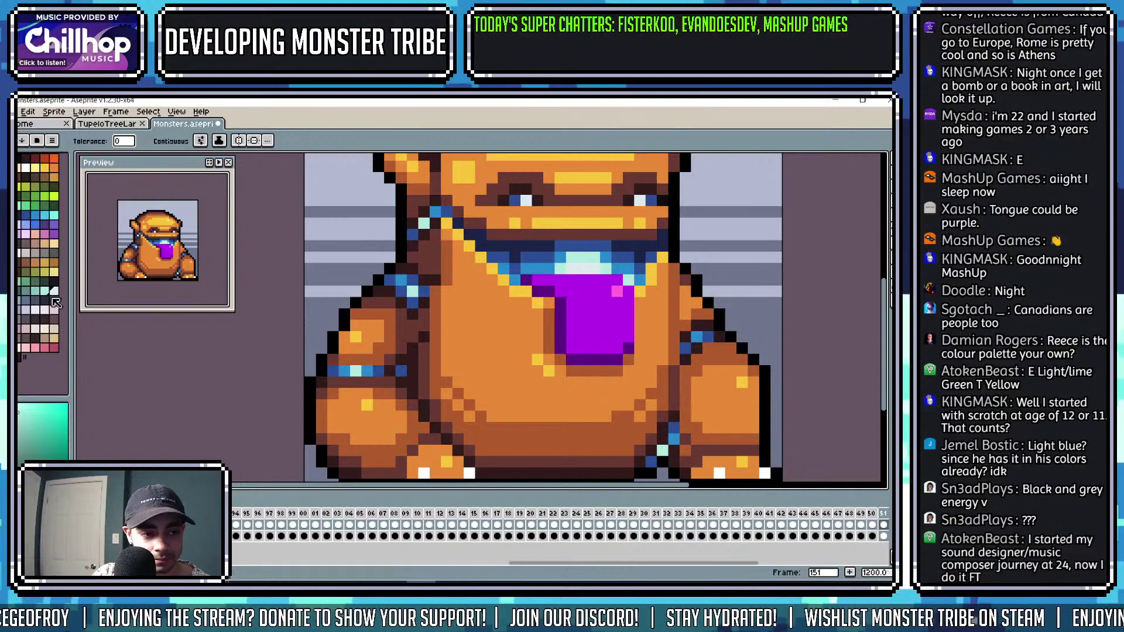
# Recolour the blue glow in the ape's mouth and on its body bands with muted grey-teal shades.
pyautogui.click(26, 291)
pyautogui.click(603, 255)
pyautogui.click(605, 246)
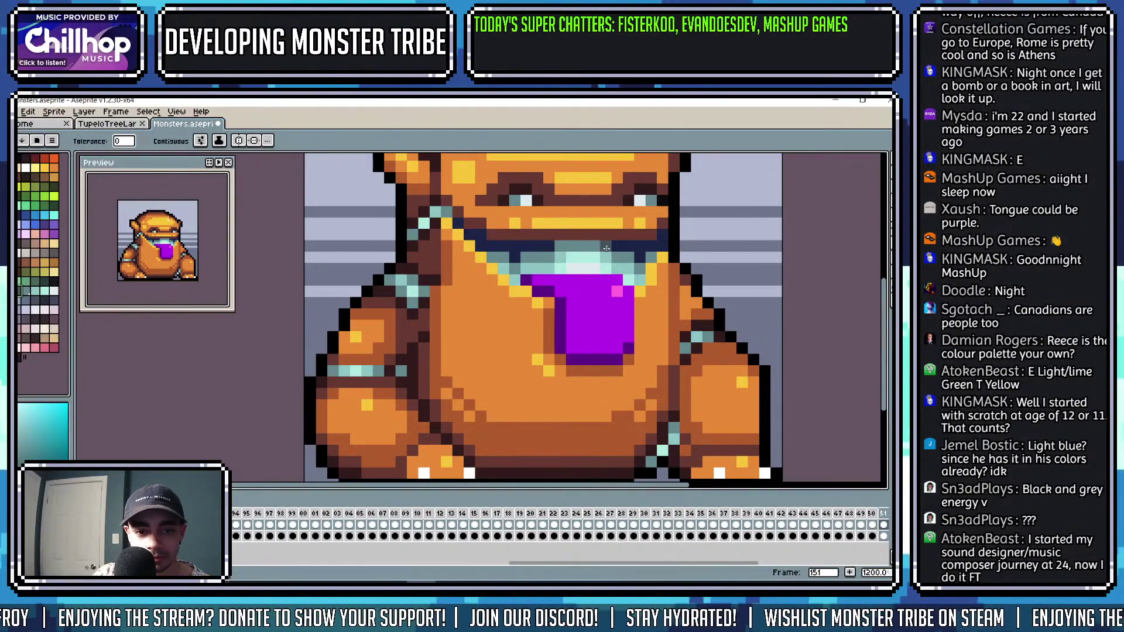
pyautogui.scroll(-2, 641, 246)
pyautogui.scroll(-3, 641, 246)
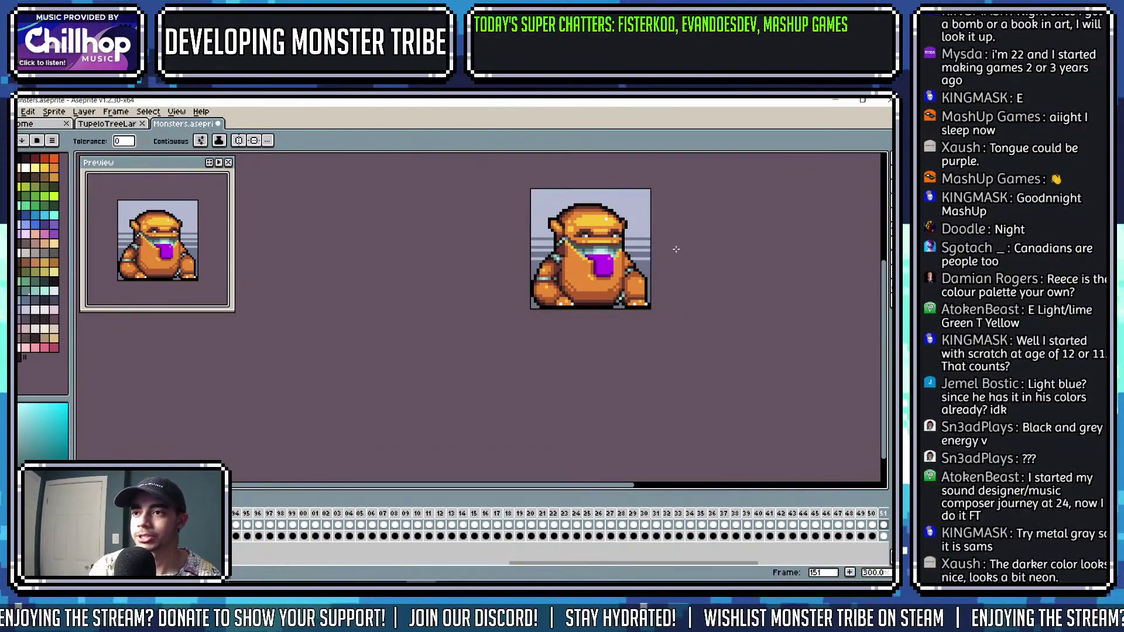
# In frame 150, recolour the ape's blue mouth glow, eyes and body bands with bright yellow, lime and olive green shades.
pyautogui.press(',')
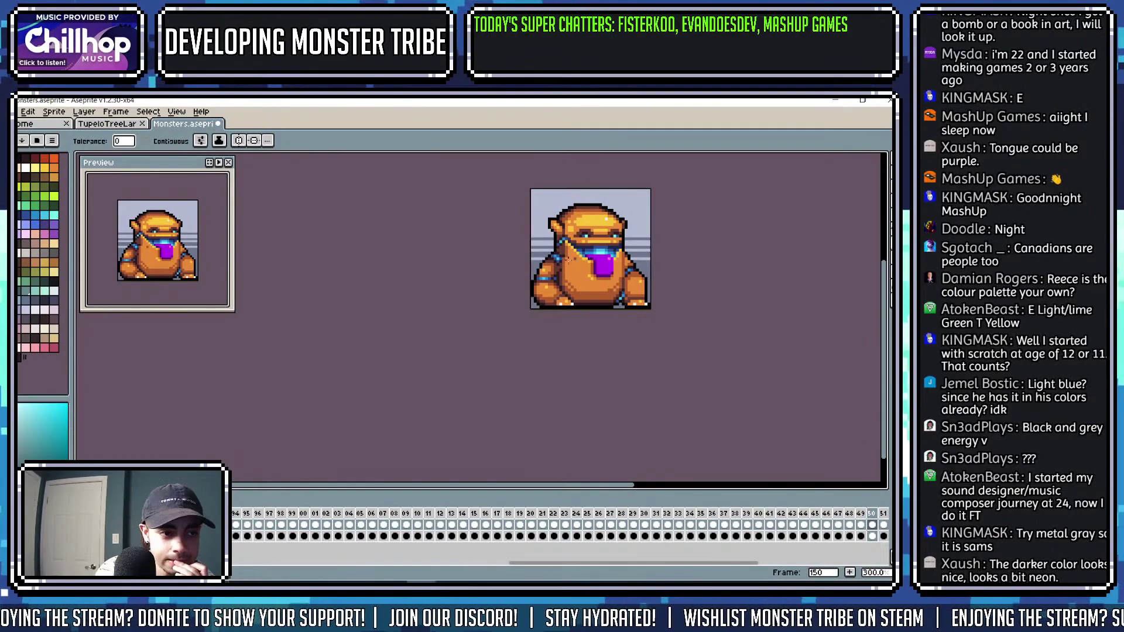
pyautogui.click(22, 193)
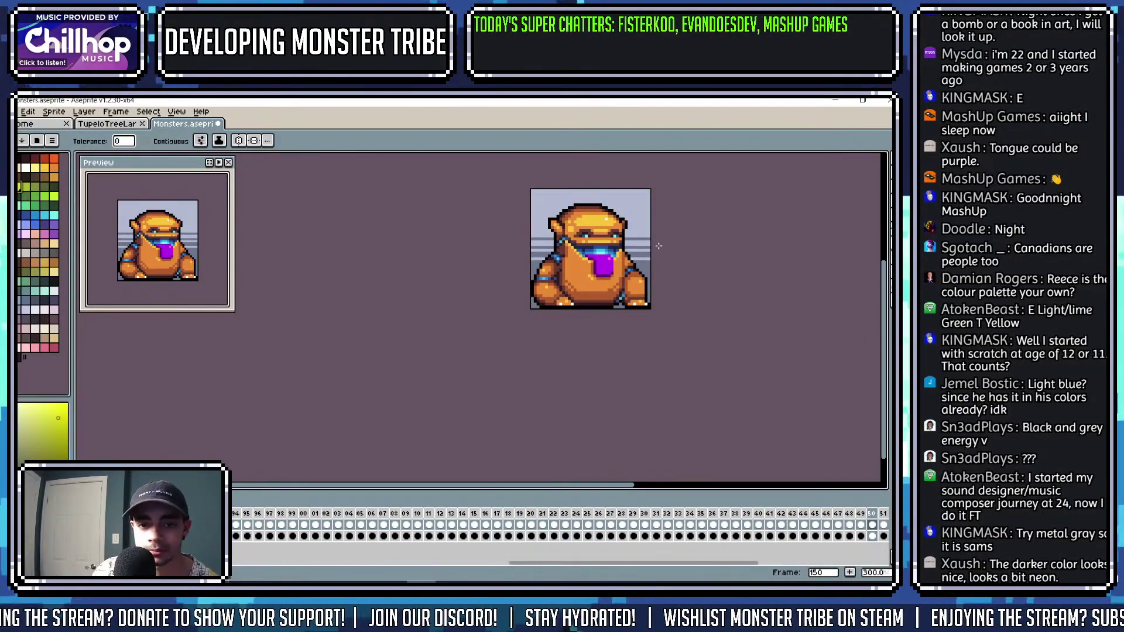
pyautogui.scroll(7, 658, 246)
pyautogui.moveTo(565, 256); pyautogui.dragTo(513, 269)
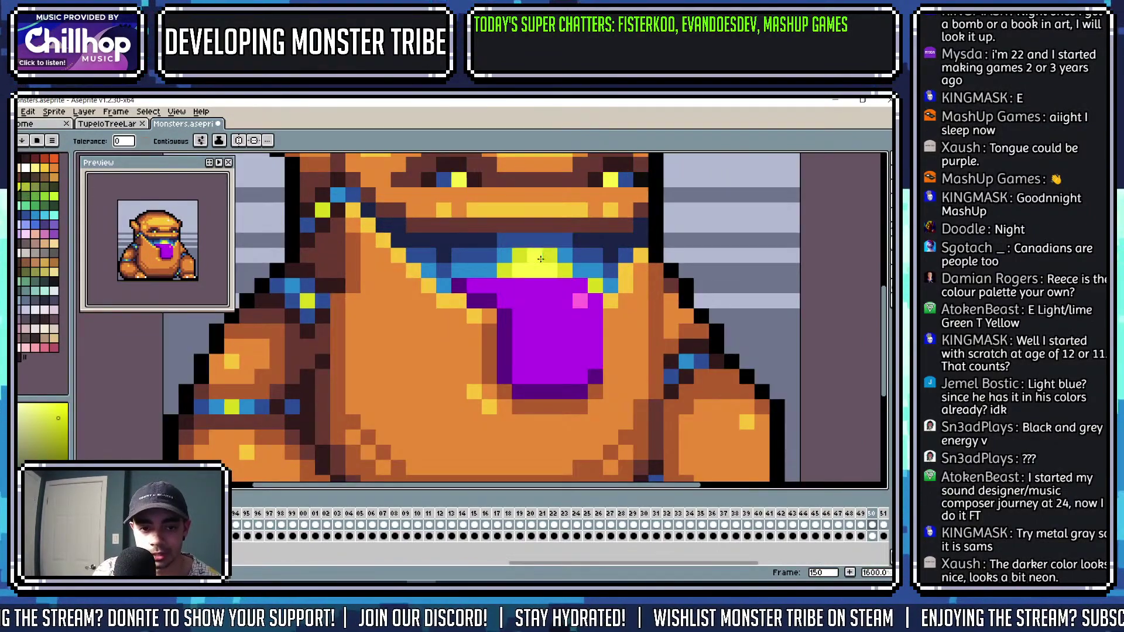
pyautogui.click(35, 187)
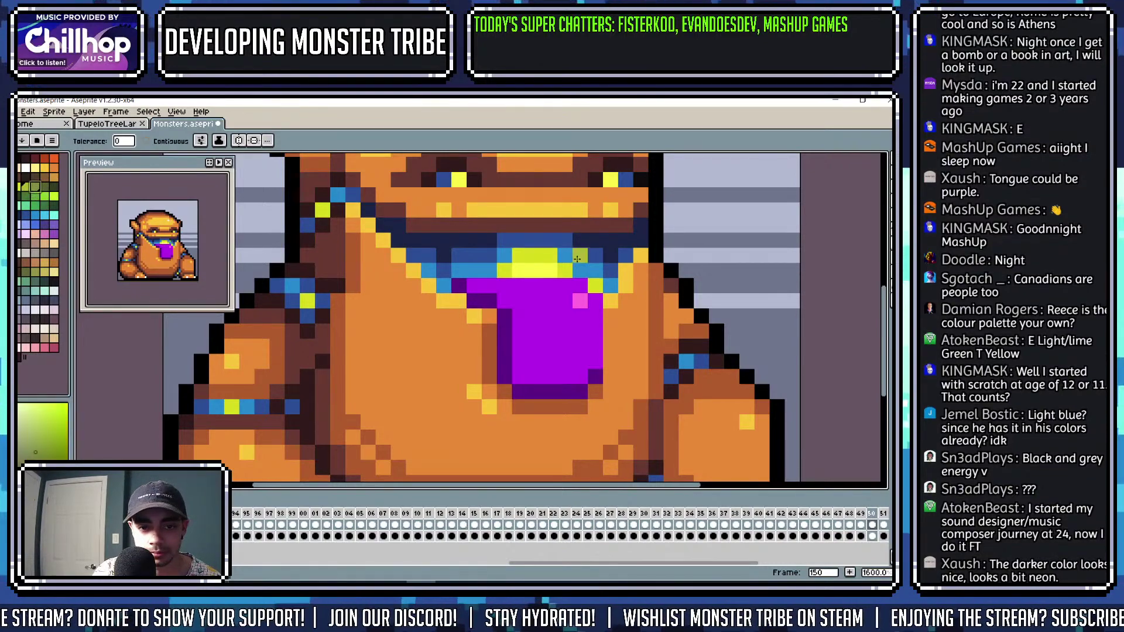
pyautogui.click(577, 258)
pyautogui.click(582, 240)
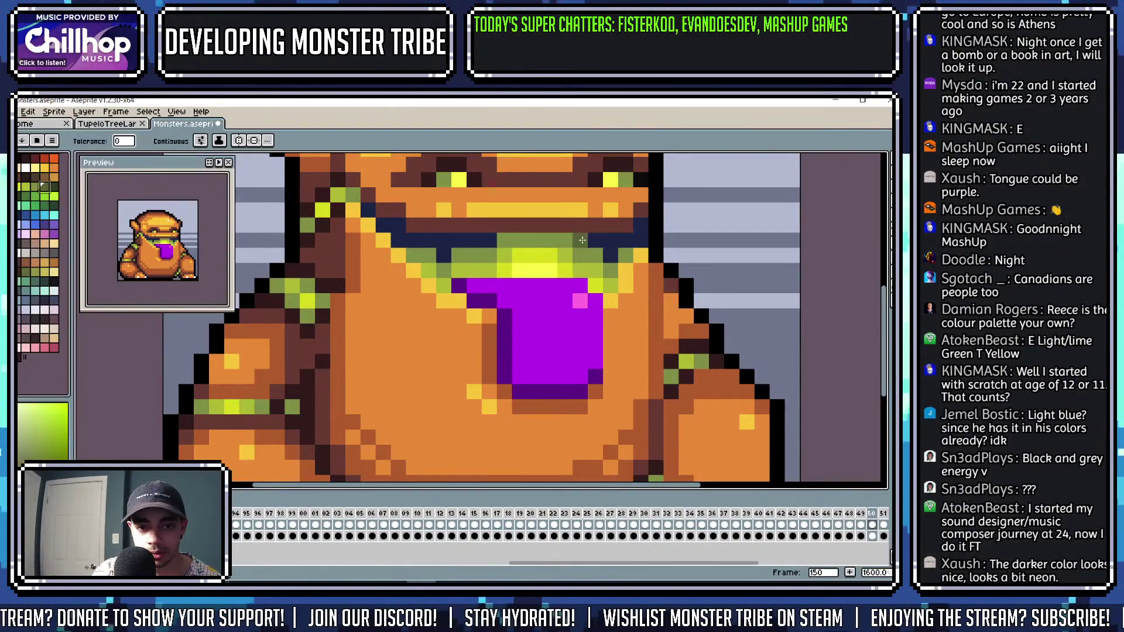
pyautogui.click(582, 240)
pyautogui.scroll(-6, 586, 242)
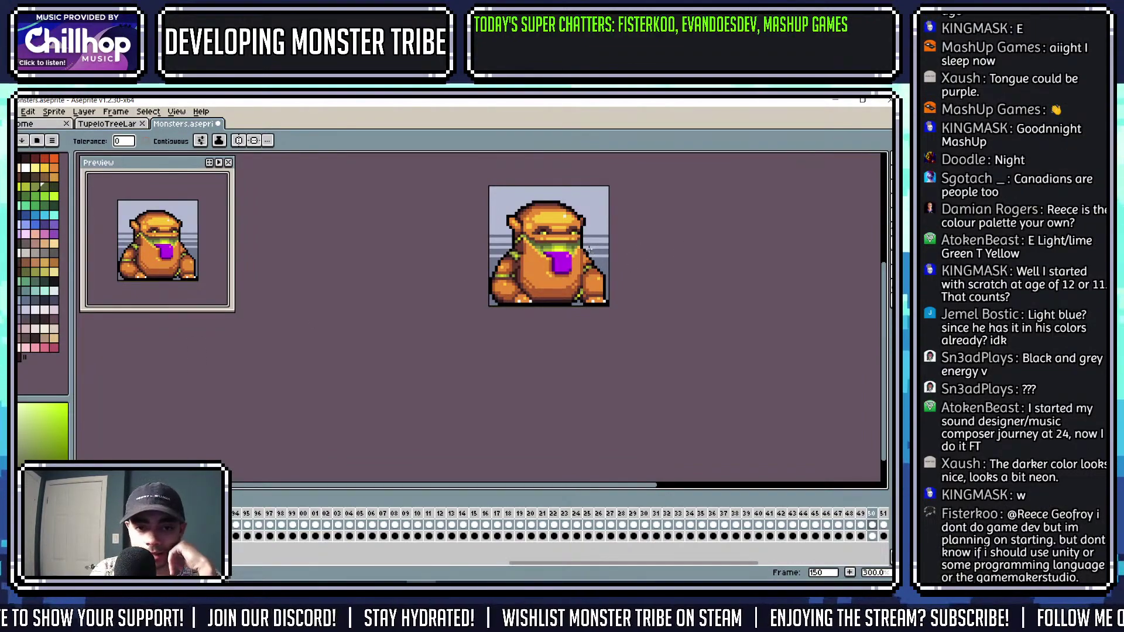
# Try filling the ape's tongue in frame 150 with pale yellow, then with golden yellow.
pyautogui.scroll(4, 529, 232)
pyautogui.click(44, 168)
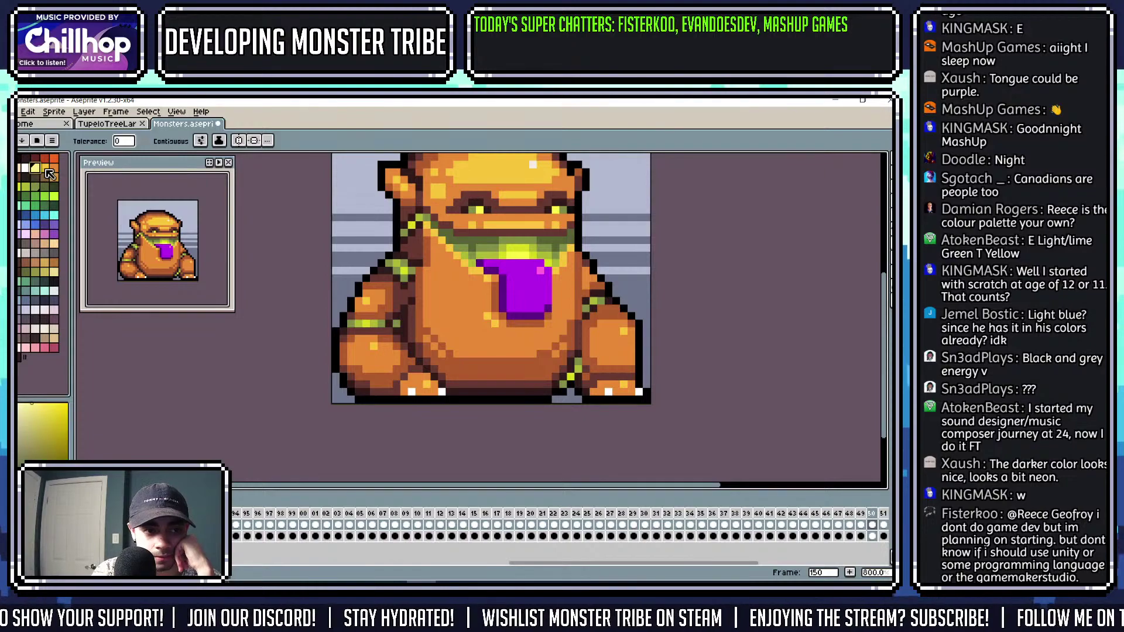
pyautogui.click(532, 280)
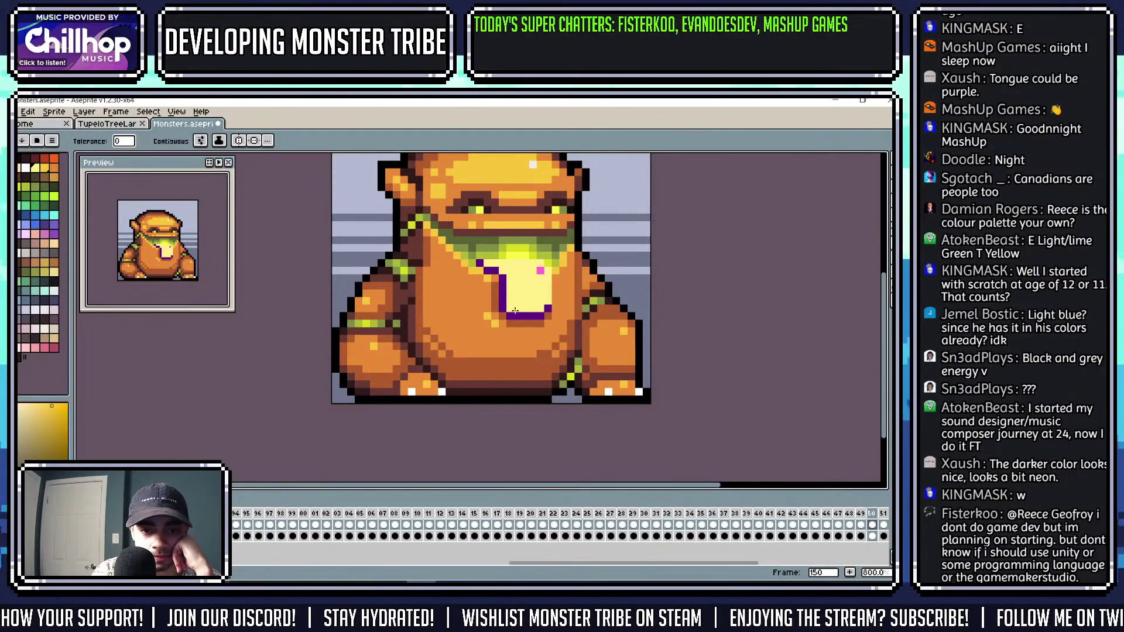
pyautogui.click(527, 316)
pyautogui.scroll(-4, 543, 292)
pyautogui.scroll(2, 543, 292)
pyautogui.scroll(1, 544, 293)
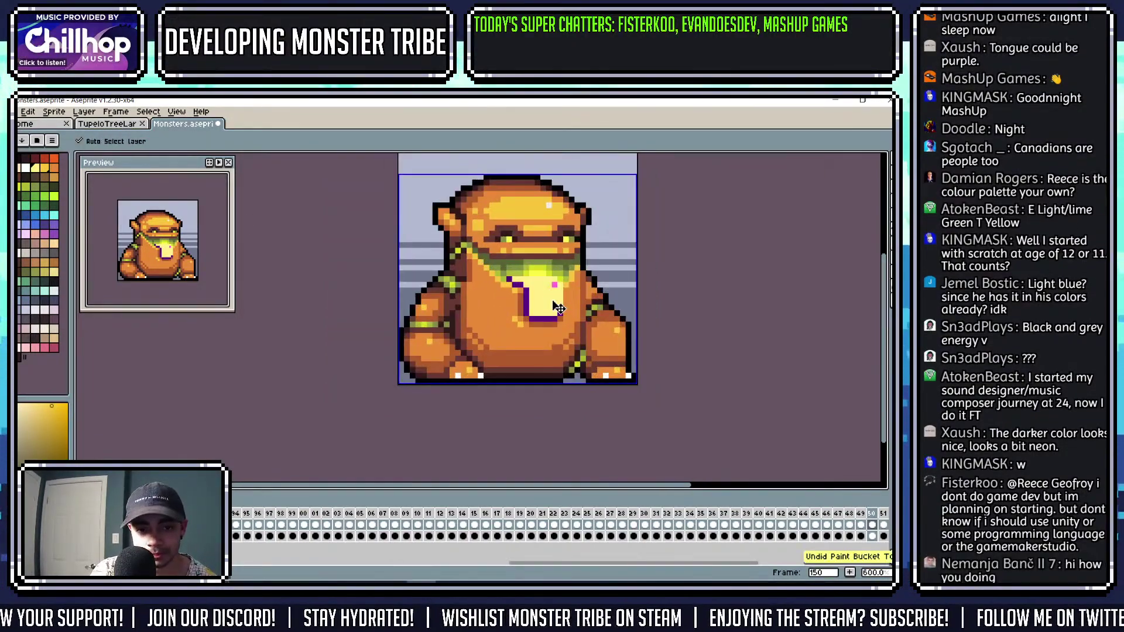
pyautogui.hotkey('ctrl', 'z')
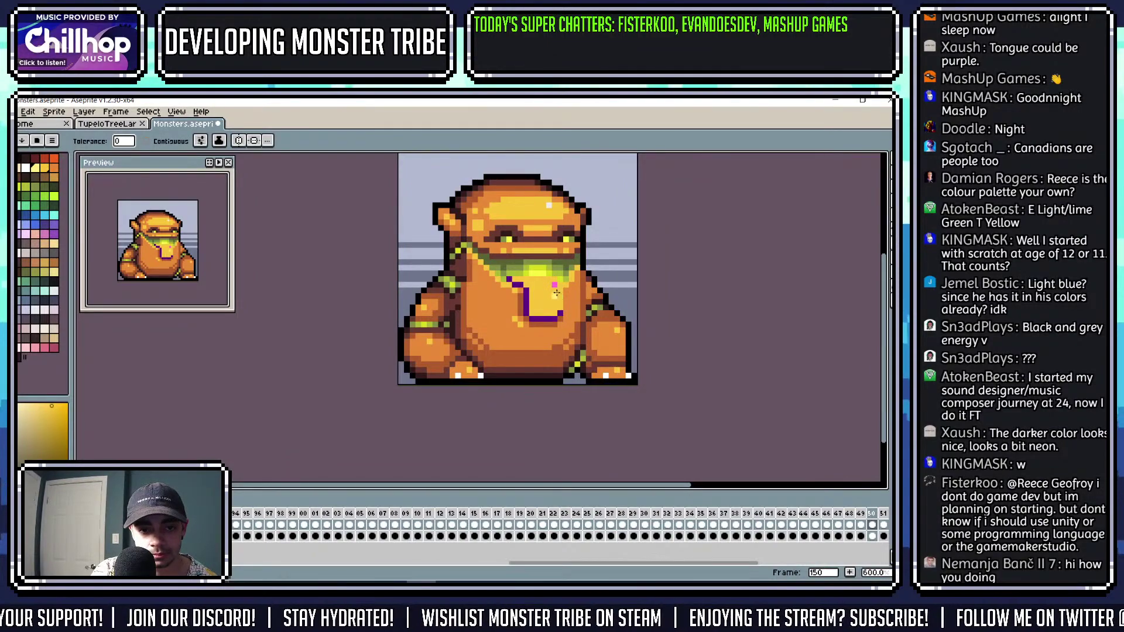
# Try shading the yellow tongue's edge with orange, then undo the recolour back to the purple tongue.
pyautogui.keyDown('alt'); pyautogui.click(537, 339); pyautogui.keyUp('alt')
pyautogui.click(545, 318)
pyautogui.scroll(-3, 546, 318)
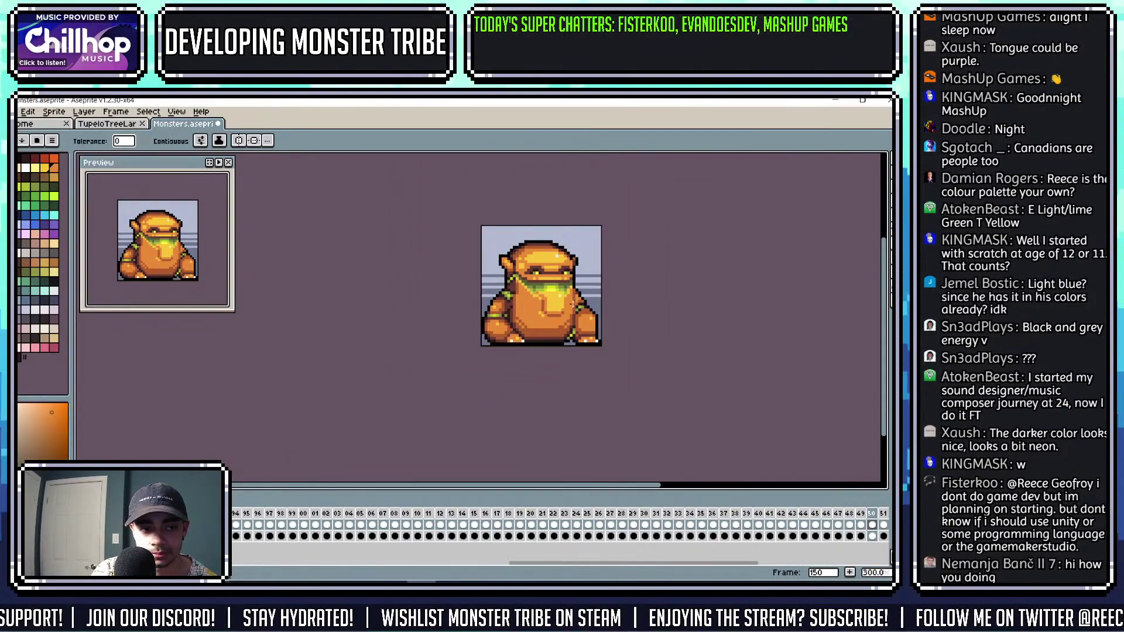
pyautogui.scroll(1, 562, 305)
pyautogui.scroll(1, 562, 305)
pyautogui.hotkey('ctrl', 'z')
pyautogui.hotkey('ctrl', 'z')
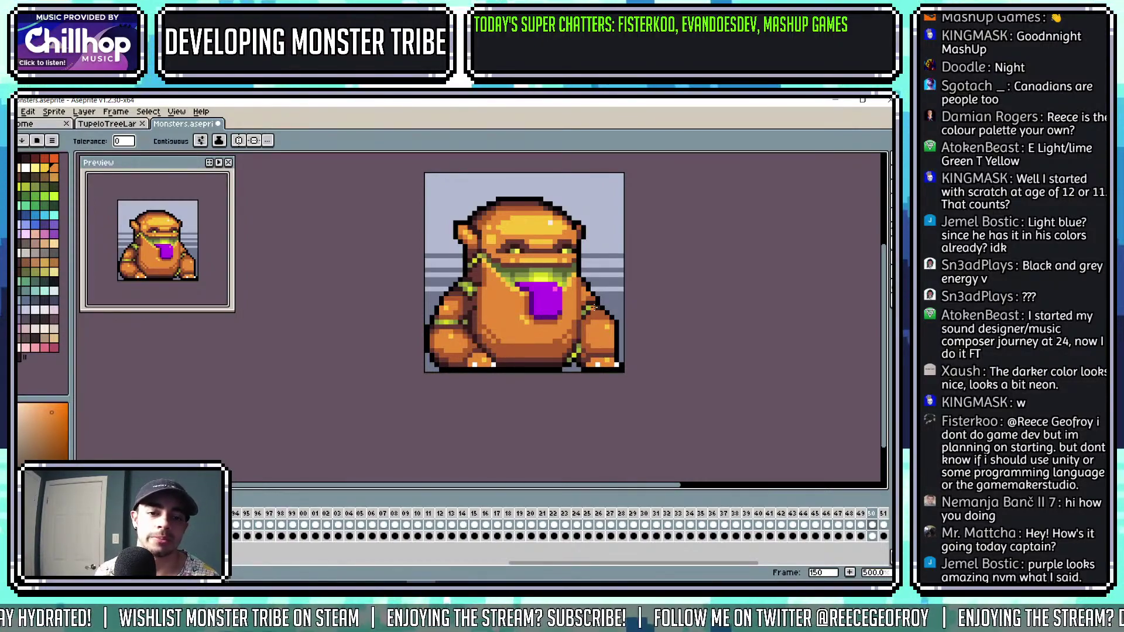
# Compare frames 150 and 151, then fill the tongue in frame 150 with bright red.
pyautogui.scroll(1, 564, 262)
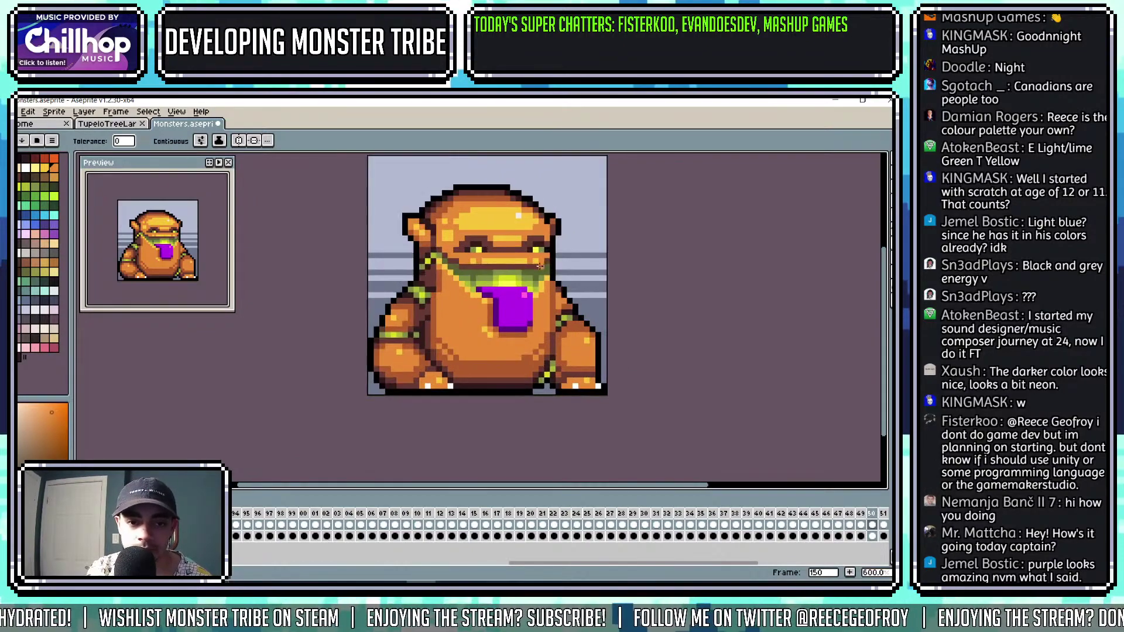
pyautogui.hscroll(-1, 540, 266)
pyautogui.press('Right')
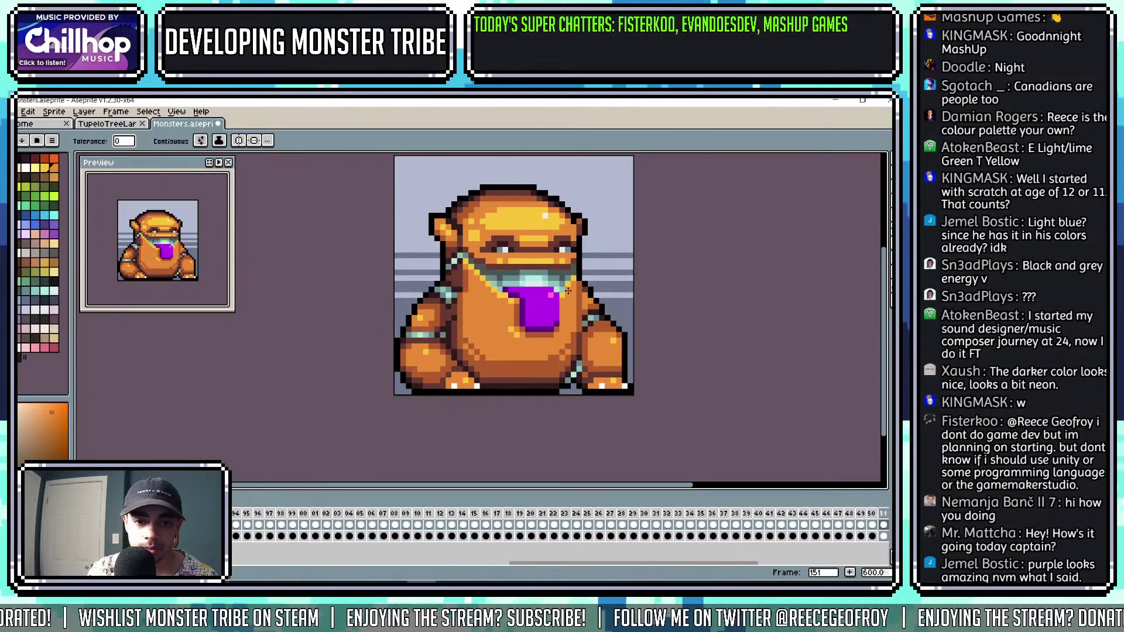
pyautogui.press('Left')
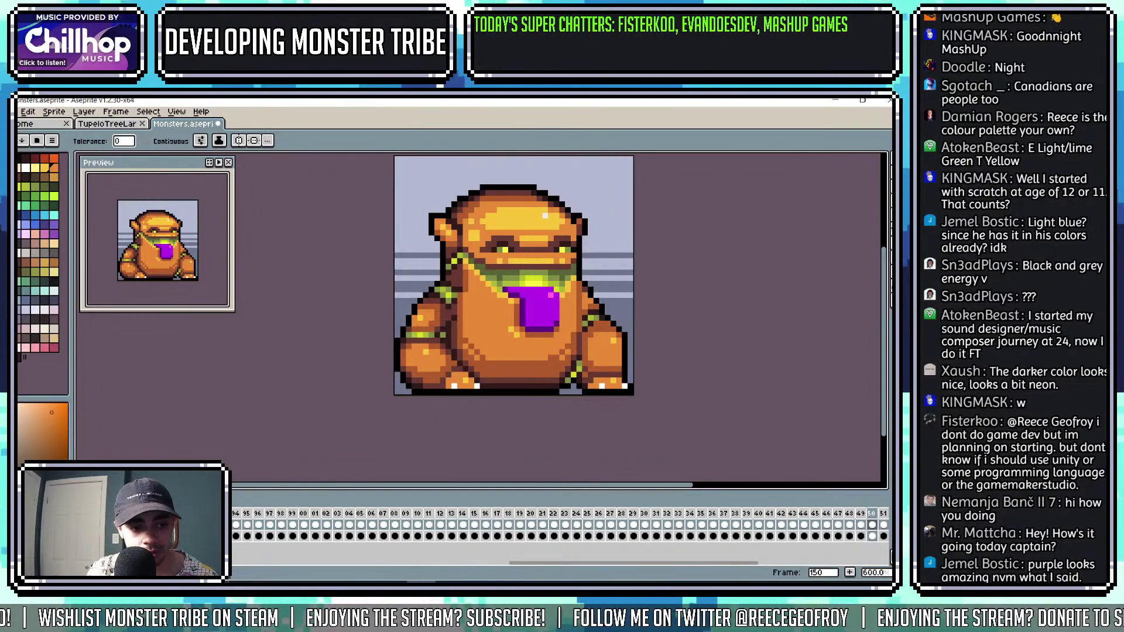
pyautogui.click(65, 468)
pyautogui.click(67, 406)
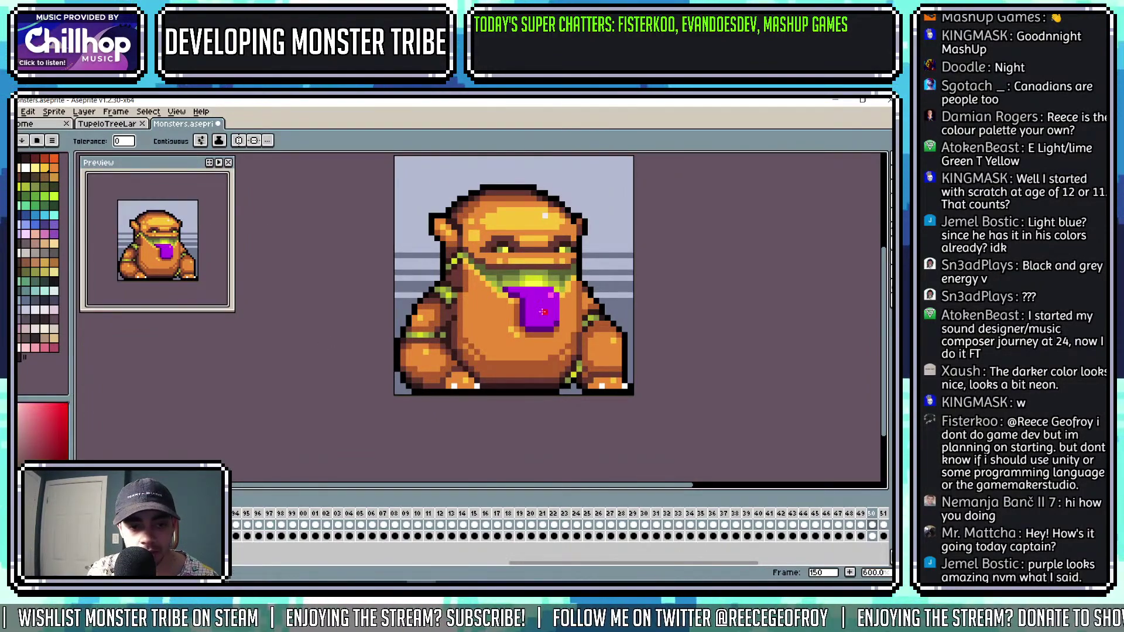
pyautogui.scroll(1, 537, 308)
pyautogui.click(536, 307)
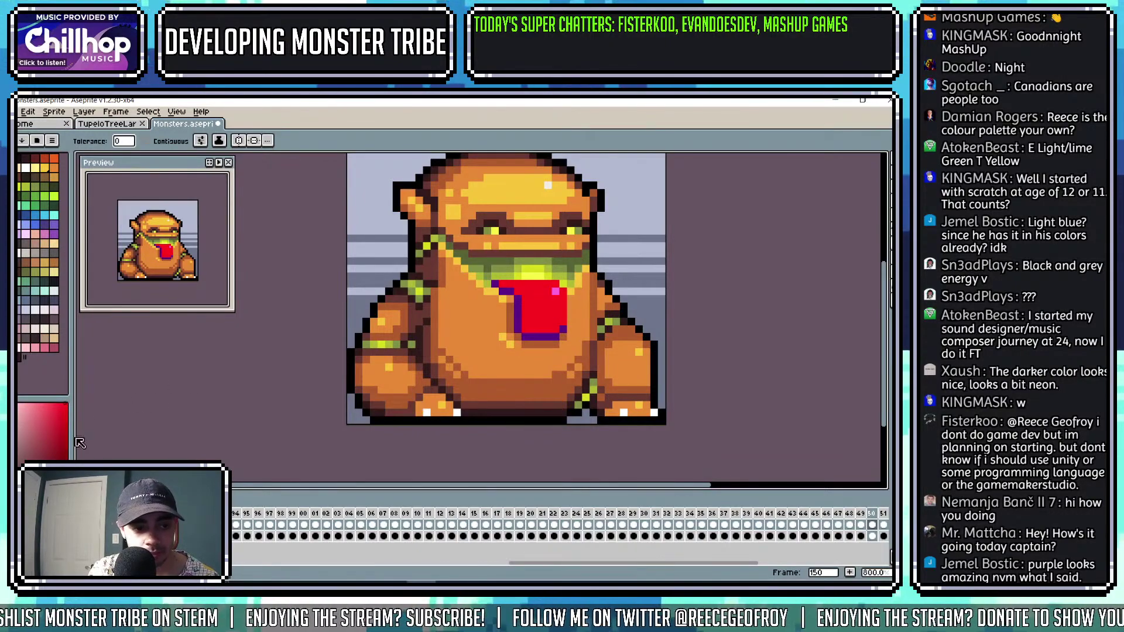
# Recolour the red tongue's shaded edge dark magenta and its highlight pixel pale pink.
pyautogui.click(63, 470)
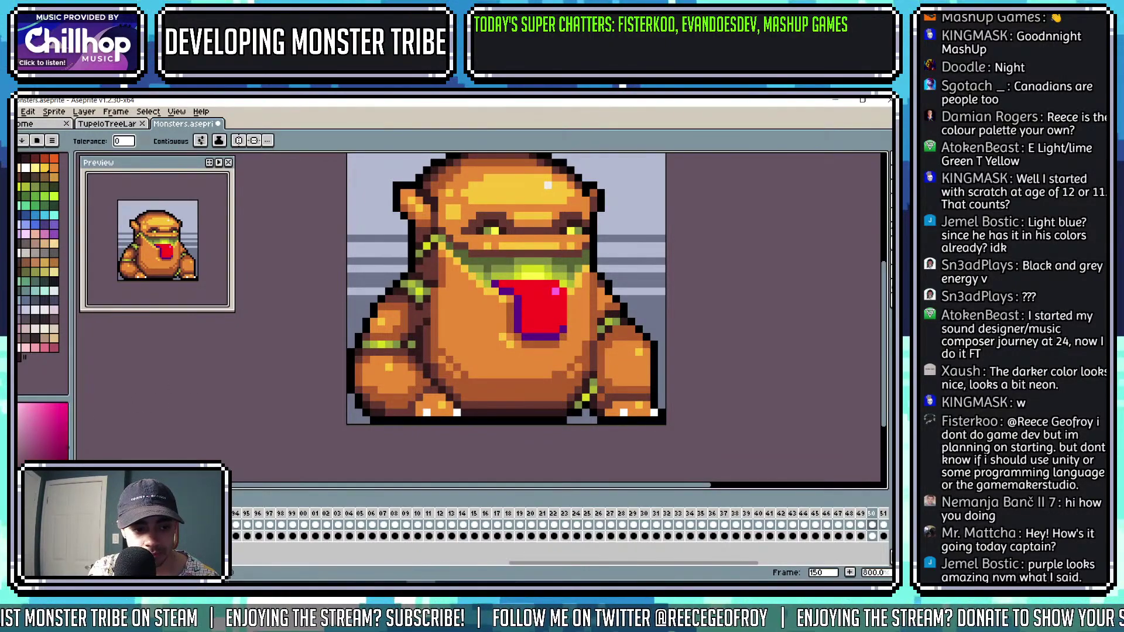
pyautogui.click(540, 328)
pyautogui.hotkey('ctrl', 'z')
pyautogui.click(543, 337)
pyautogui.scroll(-4, 563, 312)
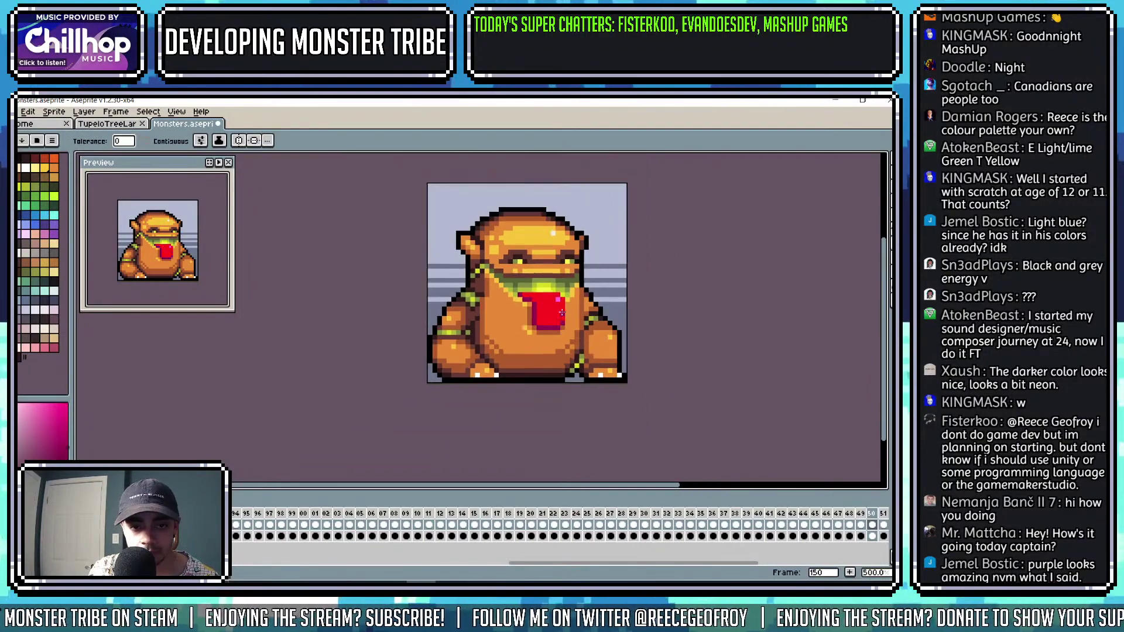
pyautogui.scroll(4, 563, 312)
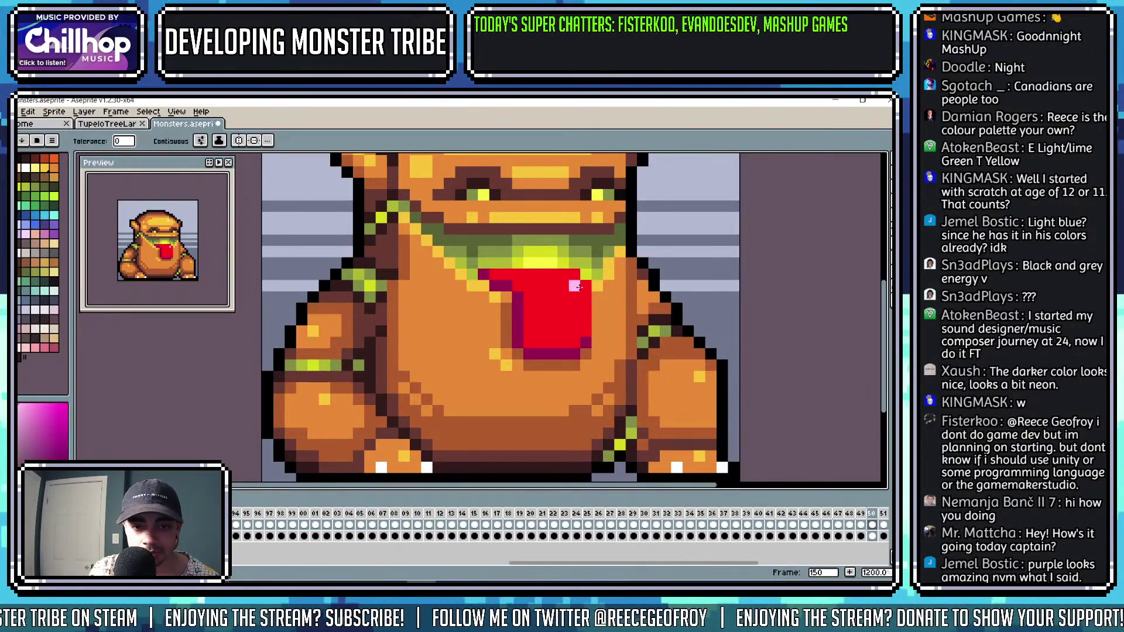
pyautogui.scroll(-6, 594, 287)
pyautogui.scroll(-1, 483, 276)
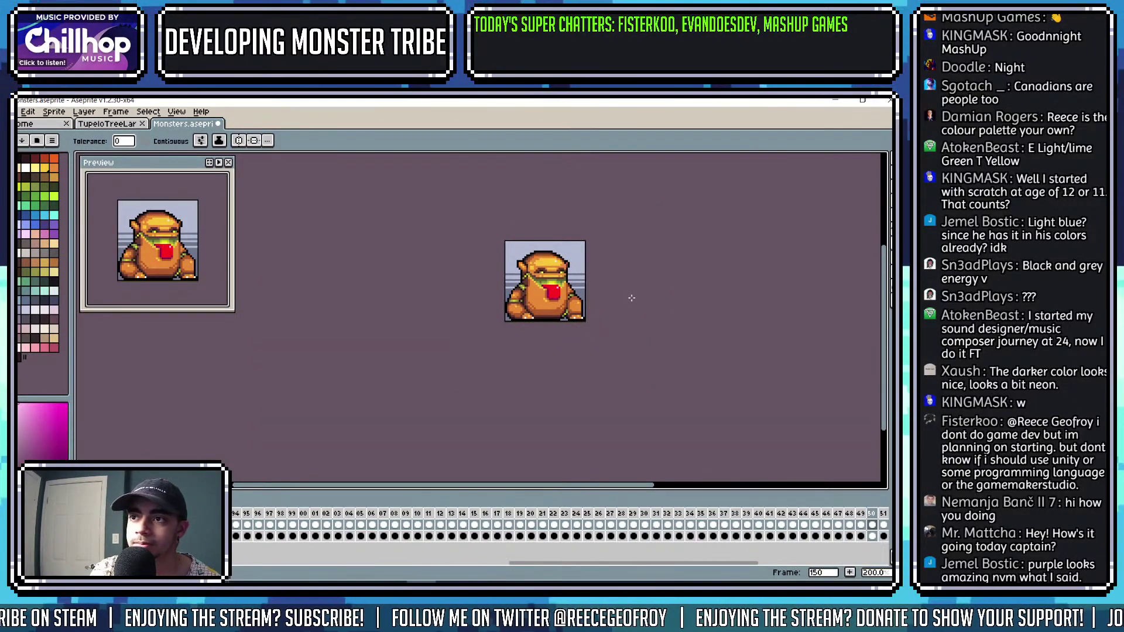
pyautogui.scroll(1, 630, 296)
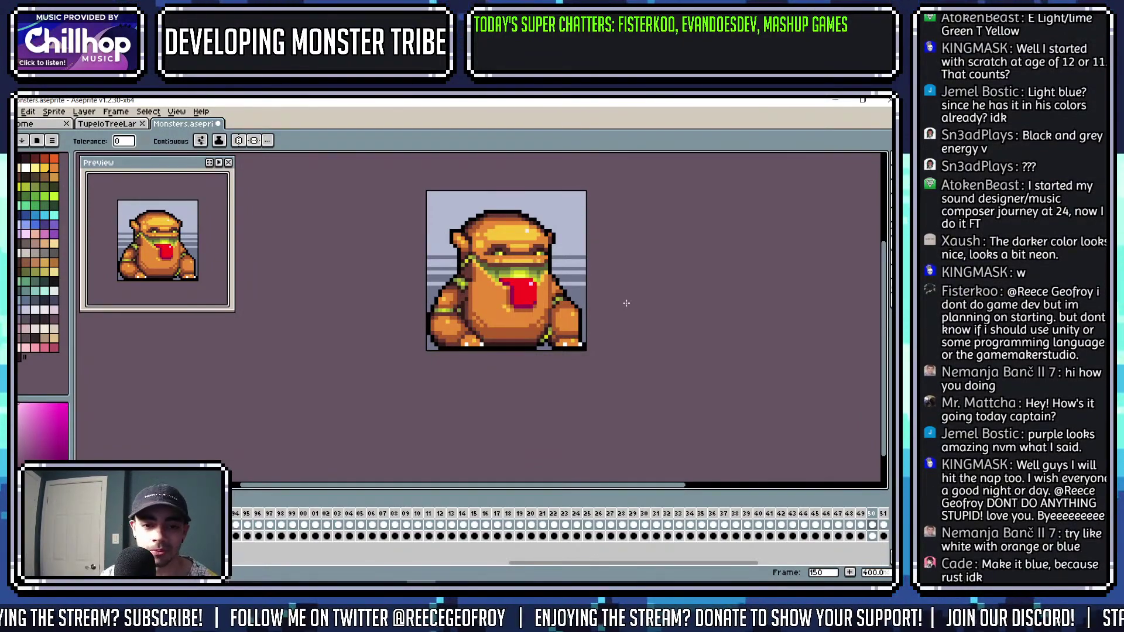
# Recolour frame 150's tongue dark navy, with a slate-blue highlight pixel and a near-black shaded edge.
pyautogui.click(41, 305)
pyautogui.scroll(3, 525, 281)
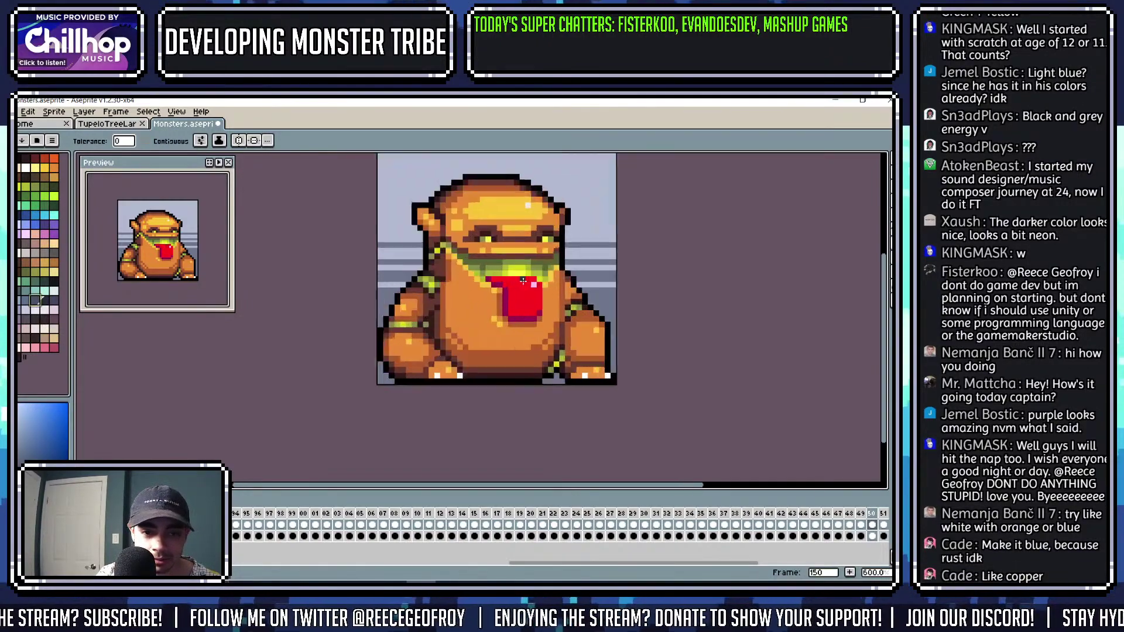
pyautogui.click(520, 323)
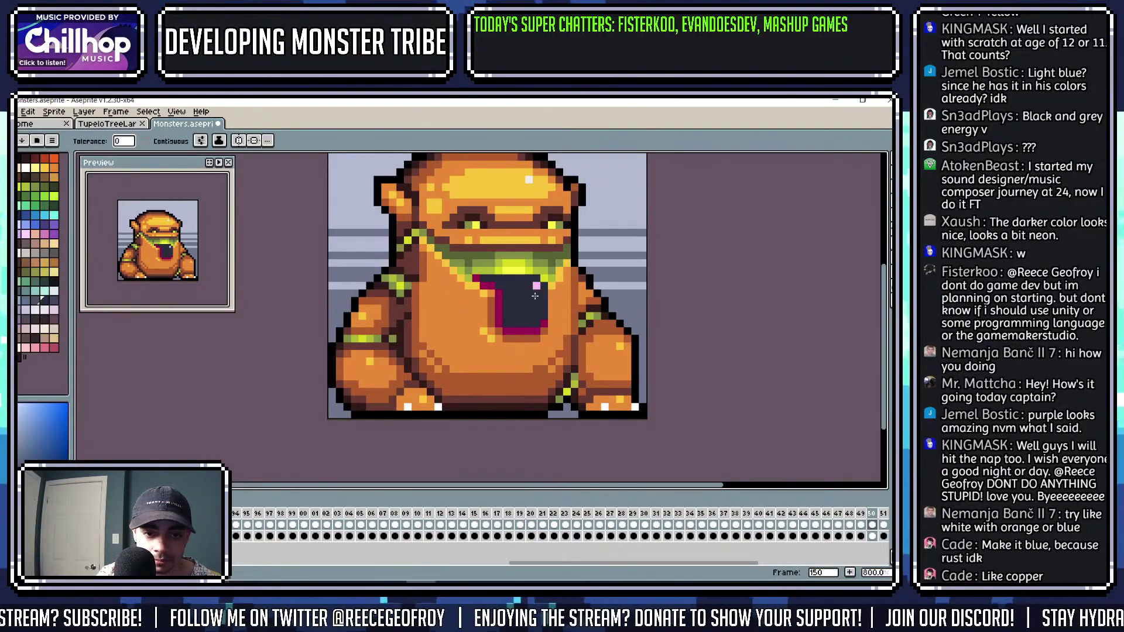
pyautogui.scroll(1, 536, 291)
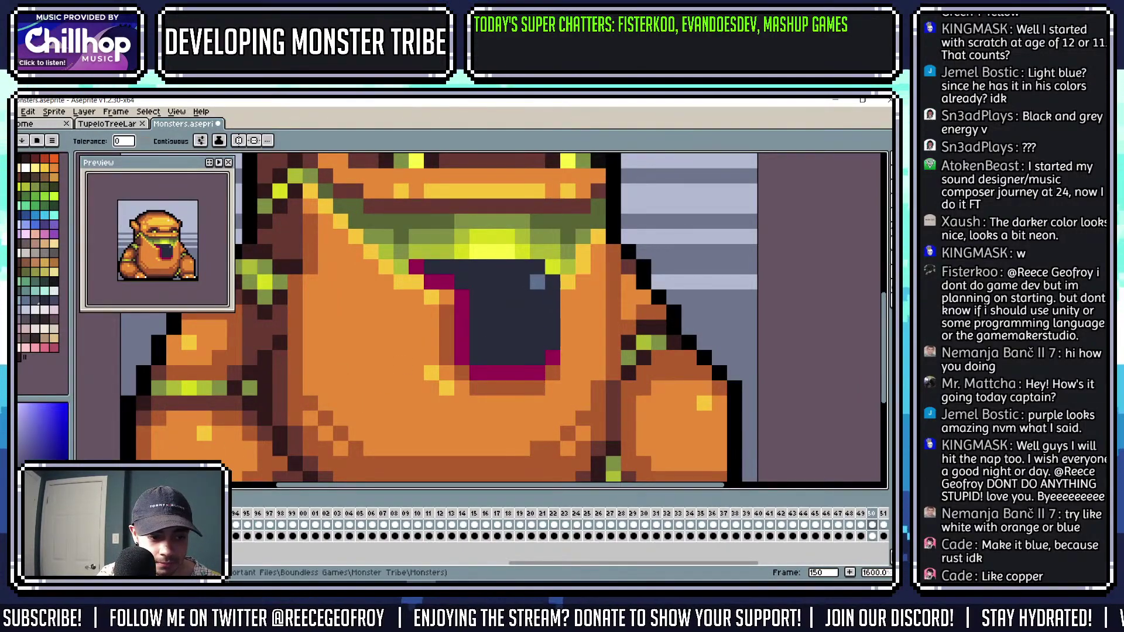
pyautogui.click(401, 433)
pyautogui.hotkey('ctrl', 'z')
pyautogui.hotkey('ctrl', 'z')
pyautogui.scroll(-6, 637, 311)
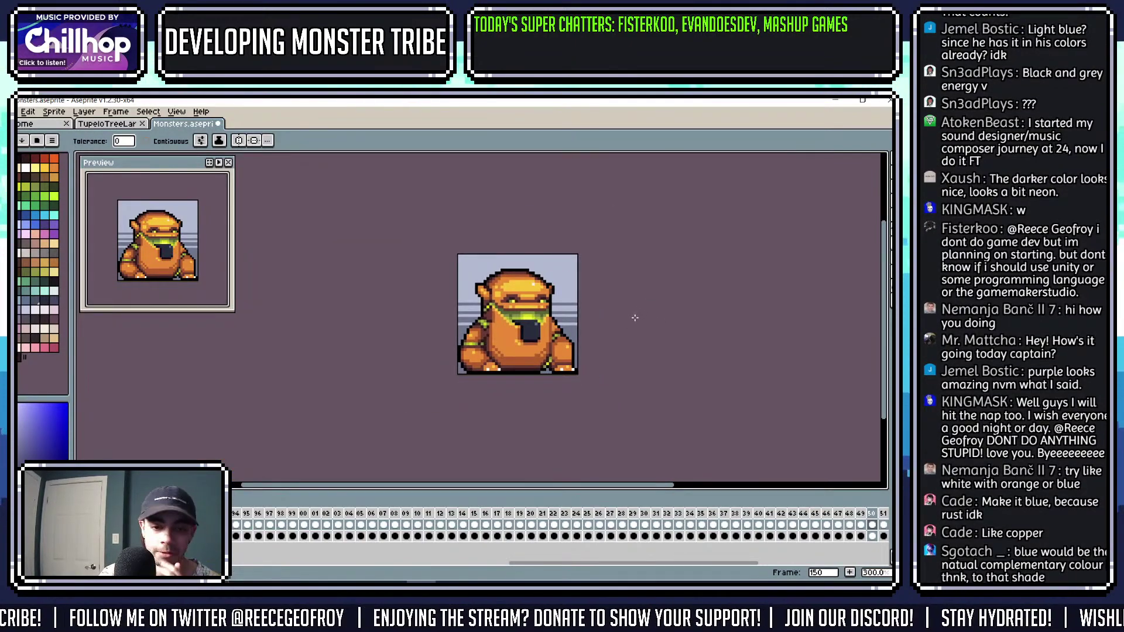
# Compare frames 150 and 151, then recolour frame 150's tongue body and edge with the purple shades from frame 151.
pyautogui.hotkey('ctrl', 'z')
pyautogui.hotkey('ctrl', 'y')
pyautogui.hotkey('ctrl', 'y')
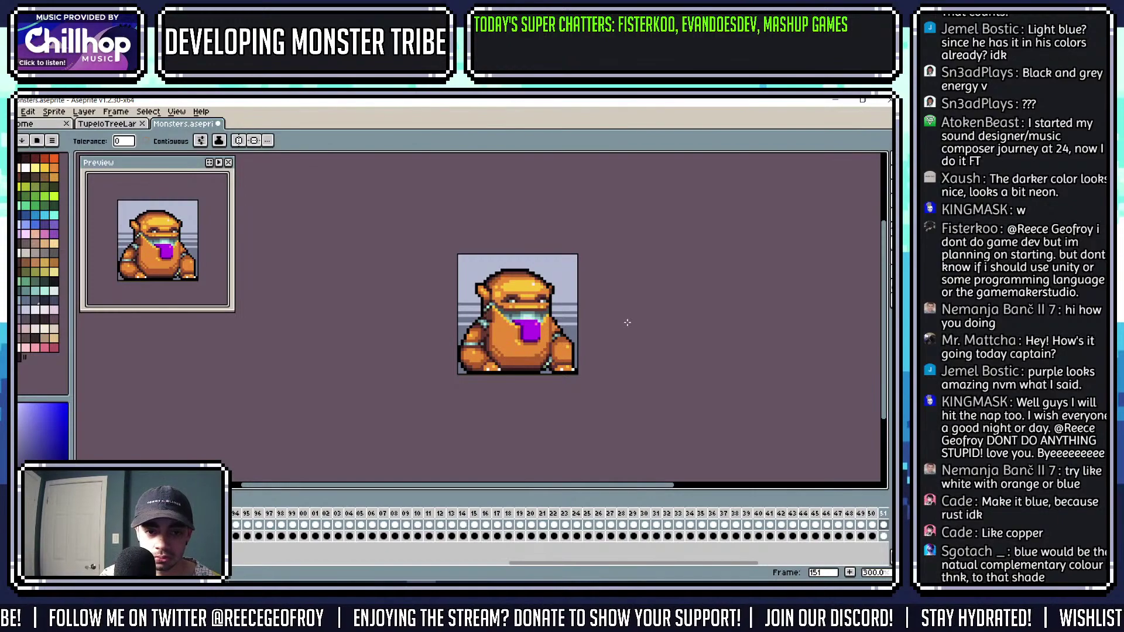
pyautogui.hotkey('ctrl', 'z')
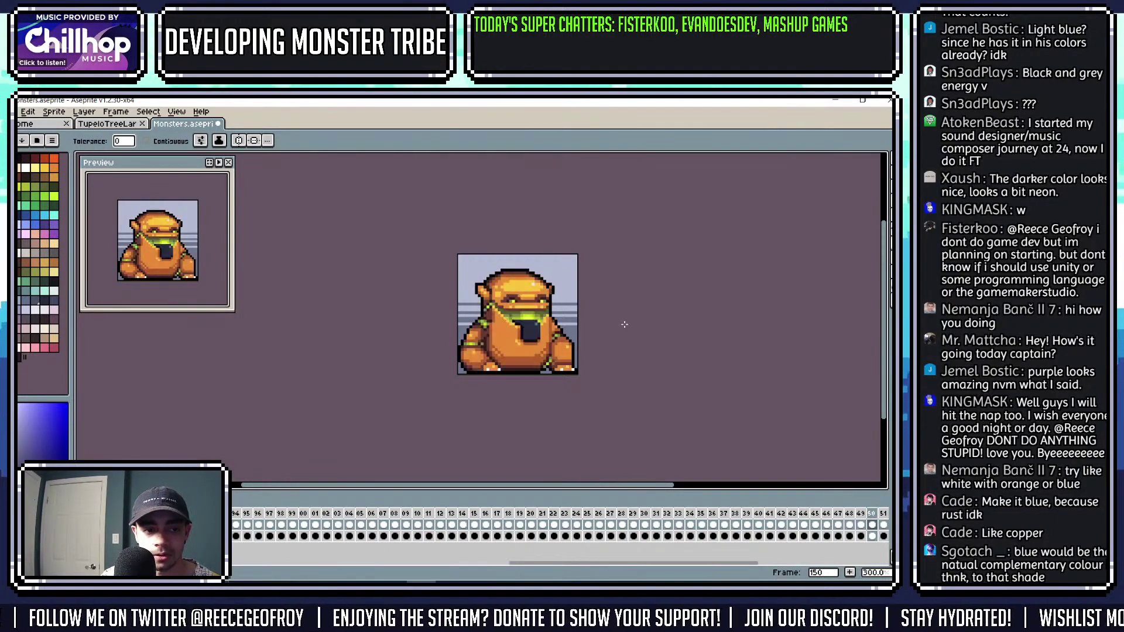
pyautogui.press('Right')
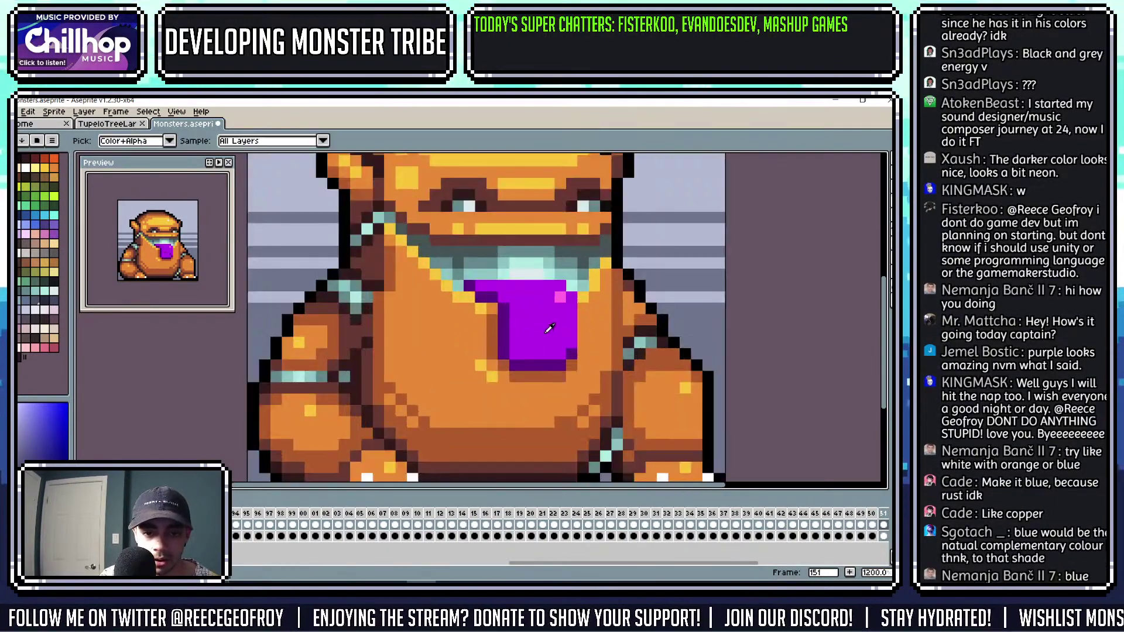
pyautogui.scroll(6, 528, 332)
pyautogui.keyDown('alt'); pyautogui.click(549, 361); pyautogui.keyUp('alt')
pyautogui.press('g')
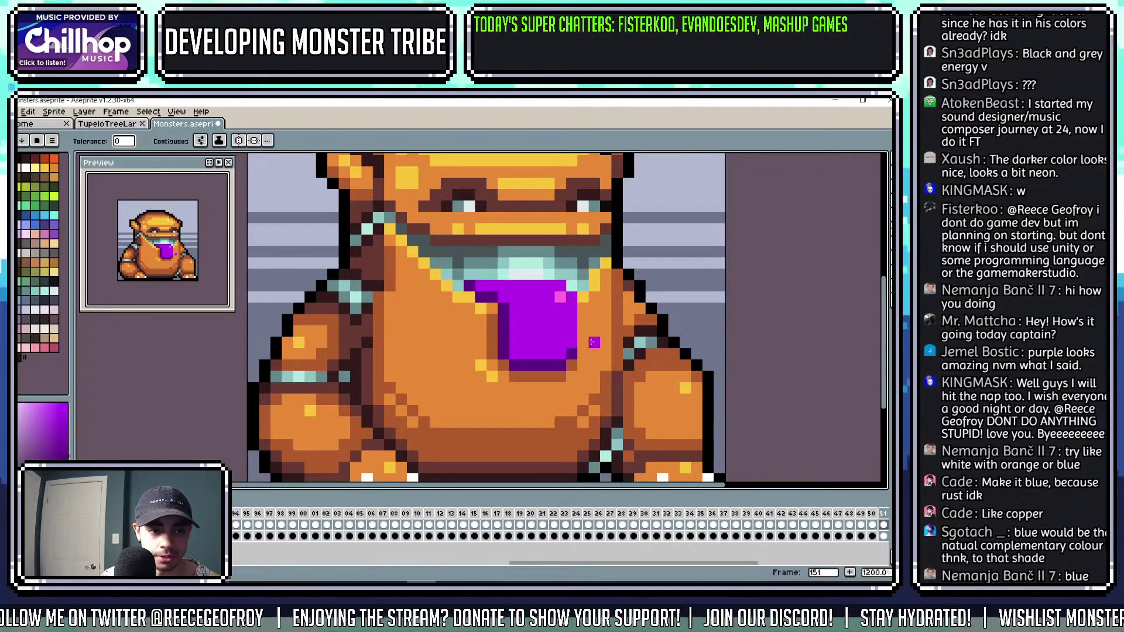
pyautogui.press('Left')
pyautogui.click(548, 332)
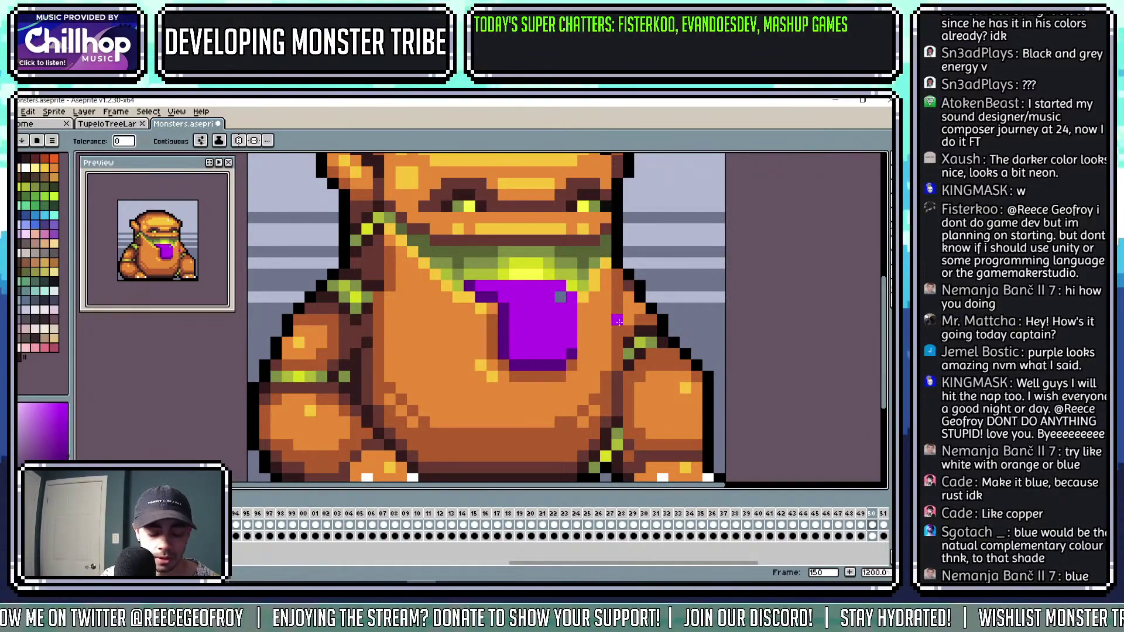
# Recolour frame 150's tongue highlight with the pink sampled from frame 151.
pyautogui.press('Right')
pyautogui.keyDown('alt'); pyautogui.click(560, 298); pyautogui.keyUp('alt')
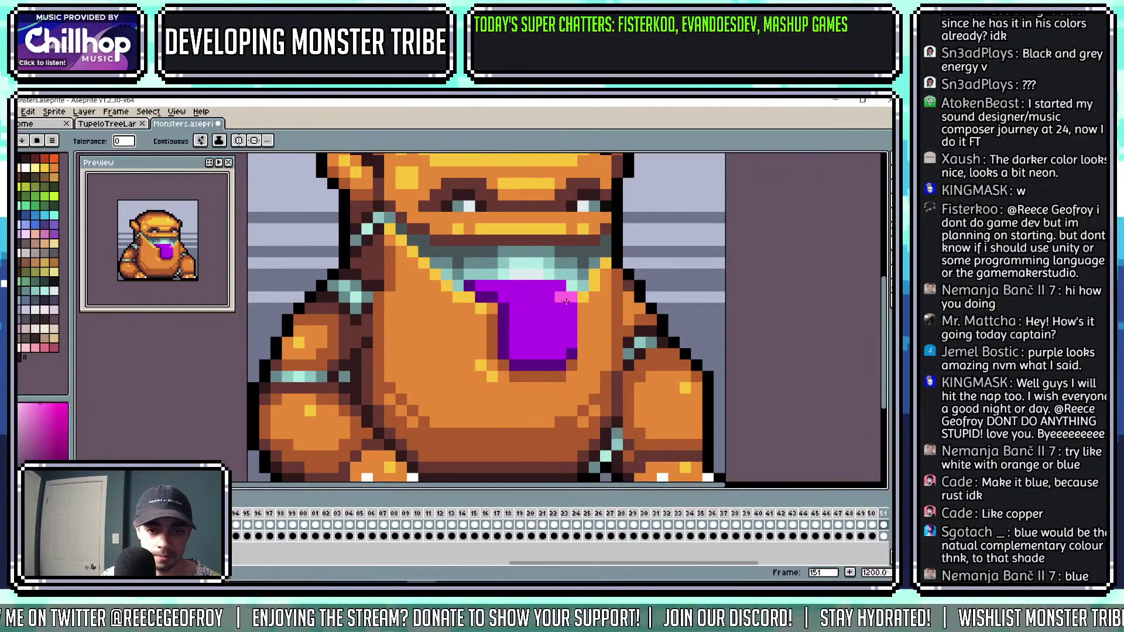
pyautogui.press('m')
pyautogui.press('Left')
pyautogui.press('i')
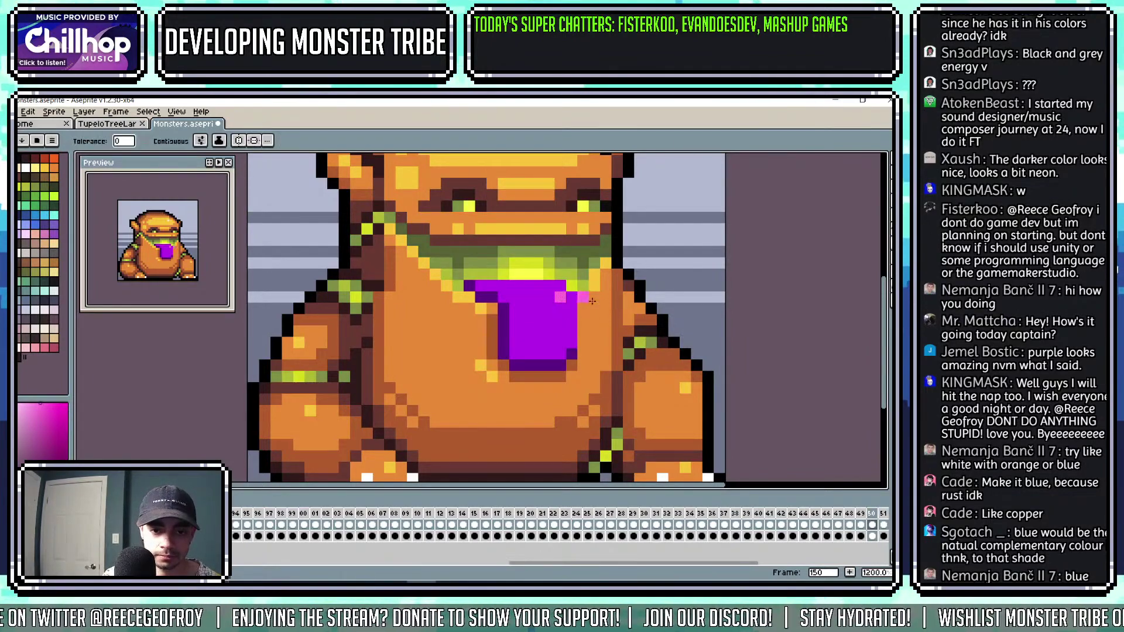
# Recolour frame 151's tongue with frame 150's earlier dark navy fill, near-black edge and slate-blue highlight.
pyautogui.hotkey('ctrl', 'z')
pyautogui.click(552, 332)
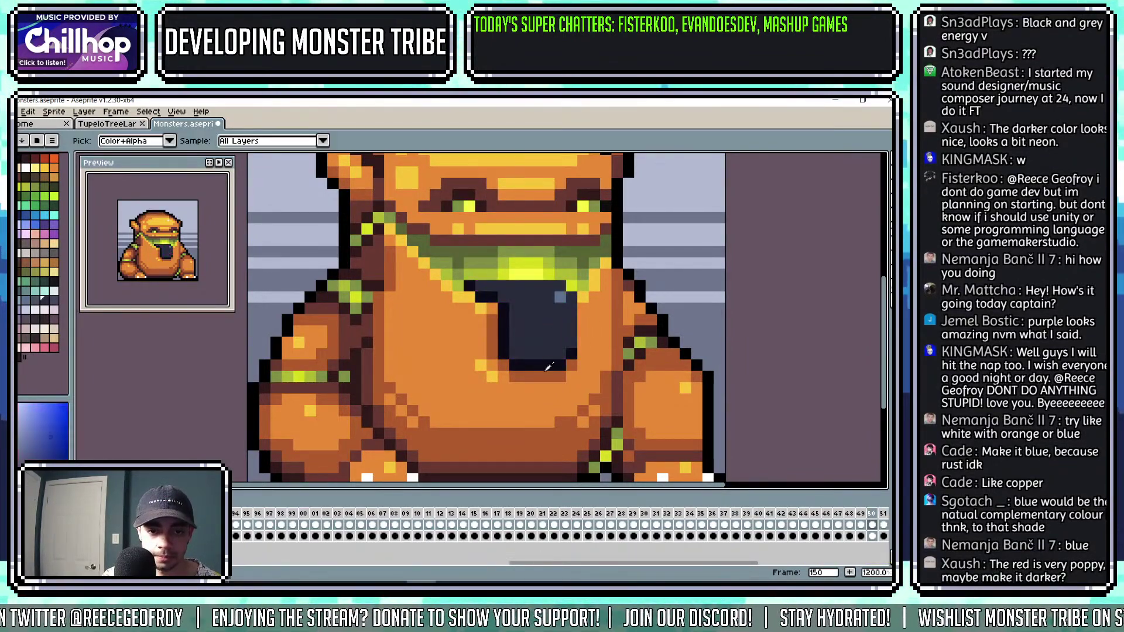
pyautogui.press('g')
pyautogui.hotkey('ctrl', 'y')
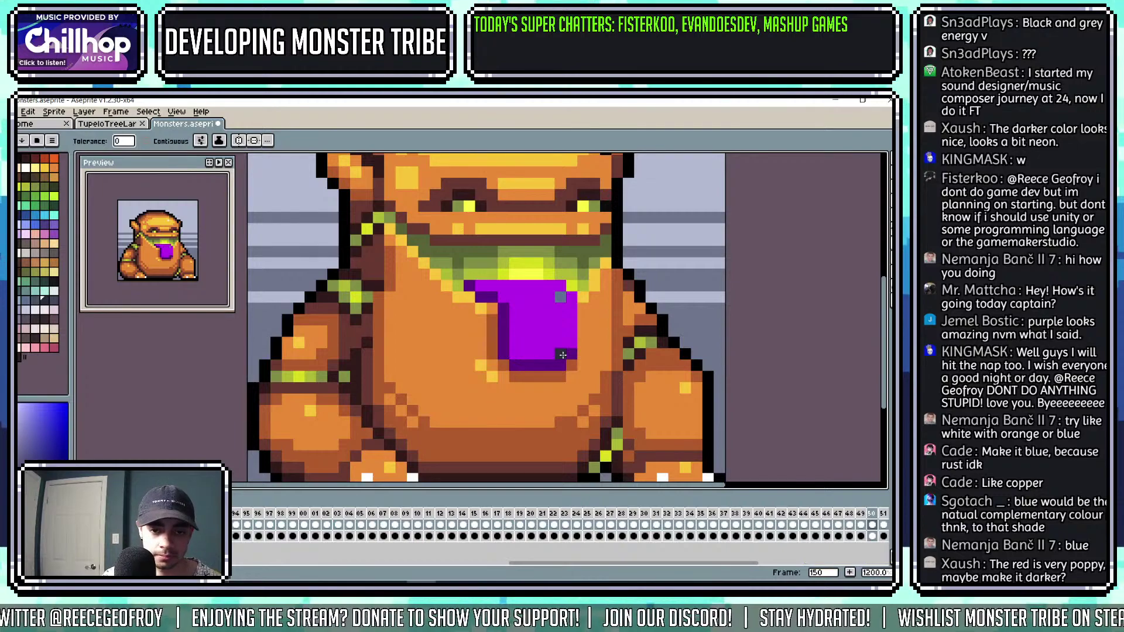
pyautogui.press('Right')
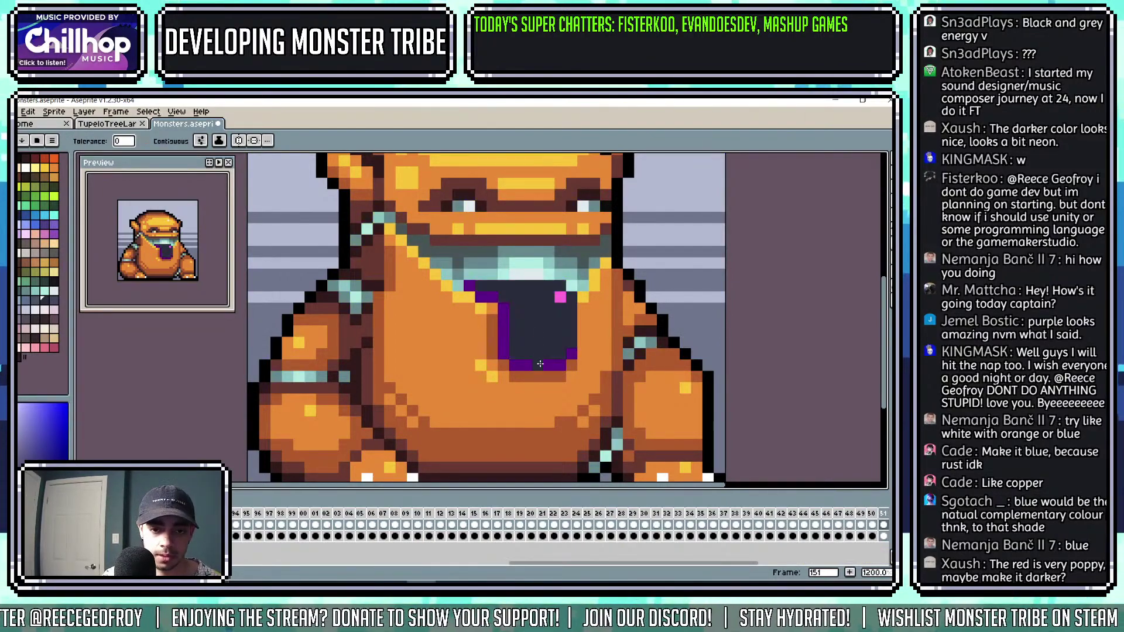
pyautogui.hotkey('ctrl', 'z')
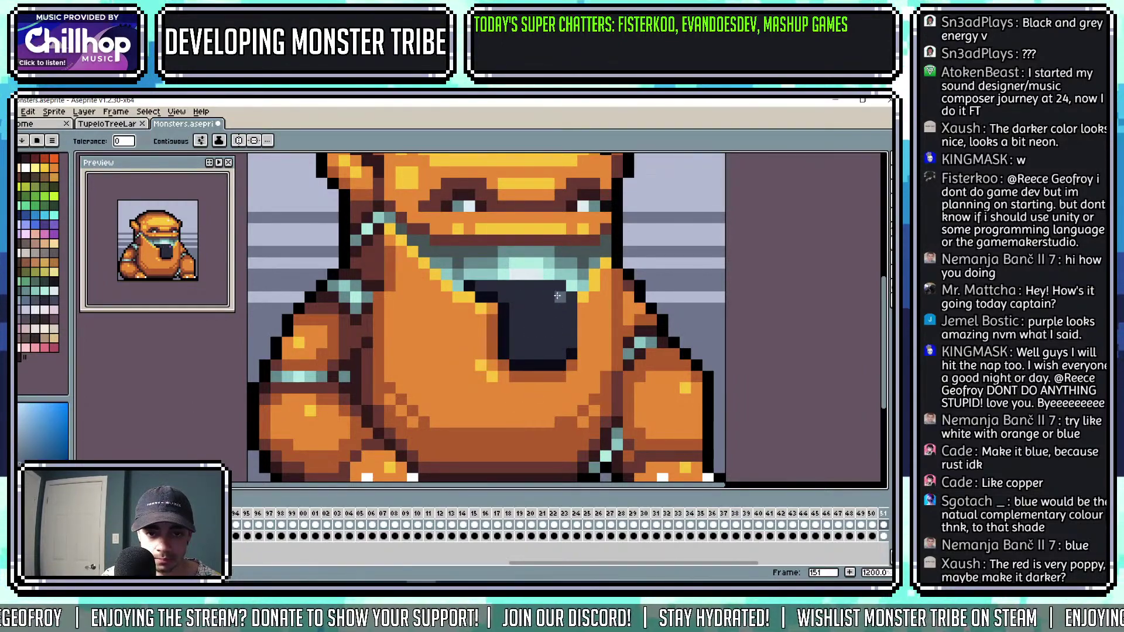
pyautogui.press('b')
pyautogui.scroll(-7, 635, 297)
pyautogui.scroll(2, 565, 284)
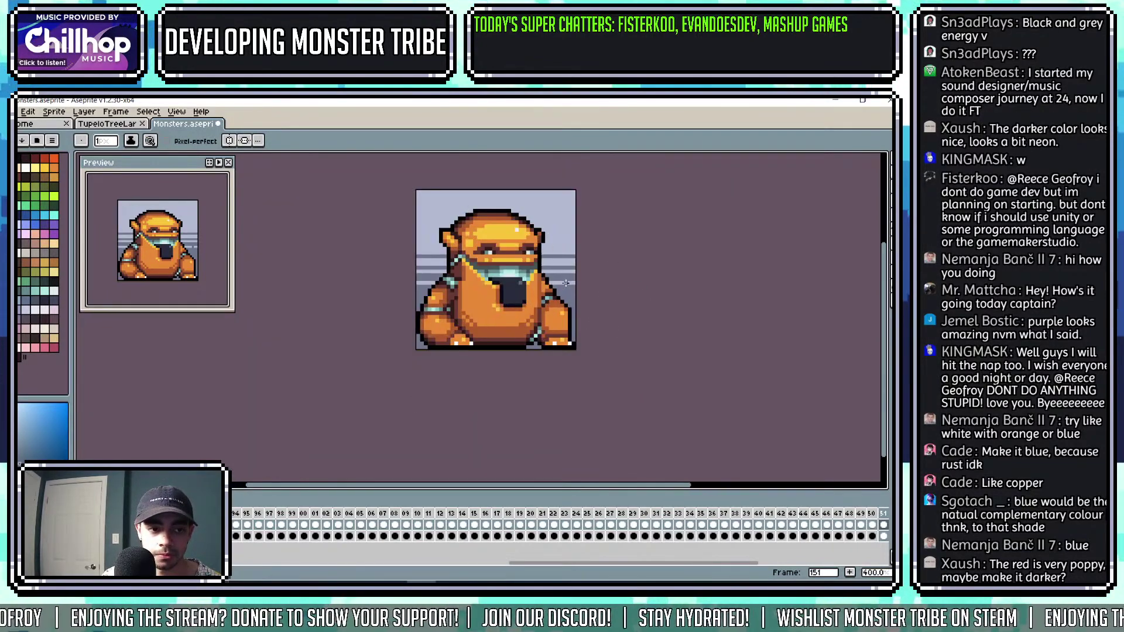
pyautogui.hscroll(1, 568, 282)
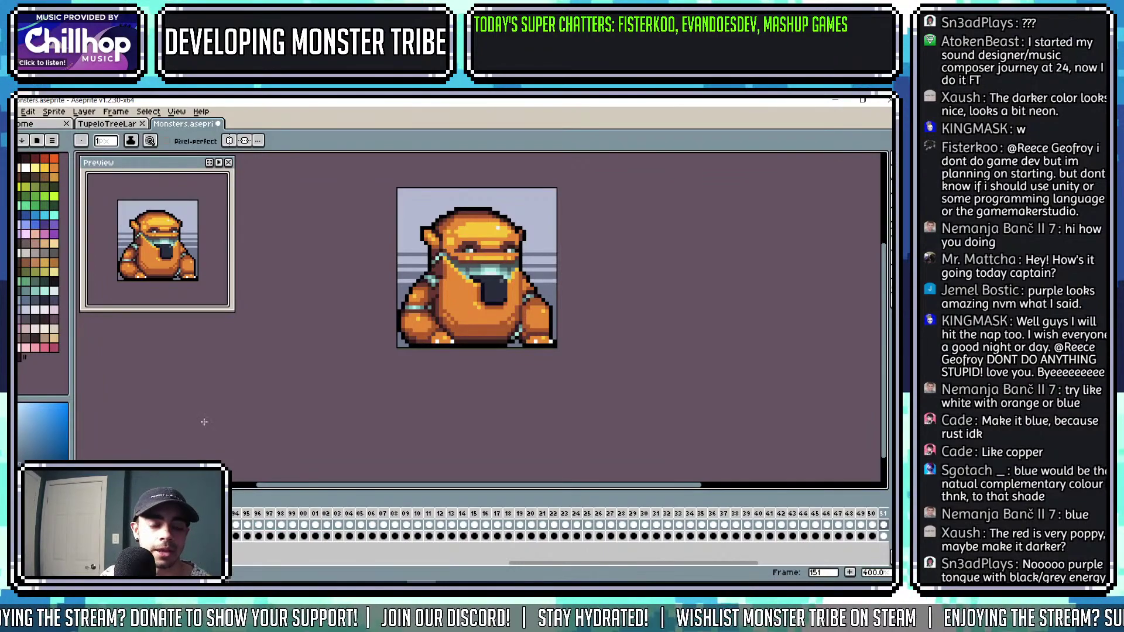
# Refill frame 151's tongue body with a slightly brighter navy blue.
pyautogui.scroll(5, 493, 330)
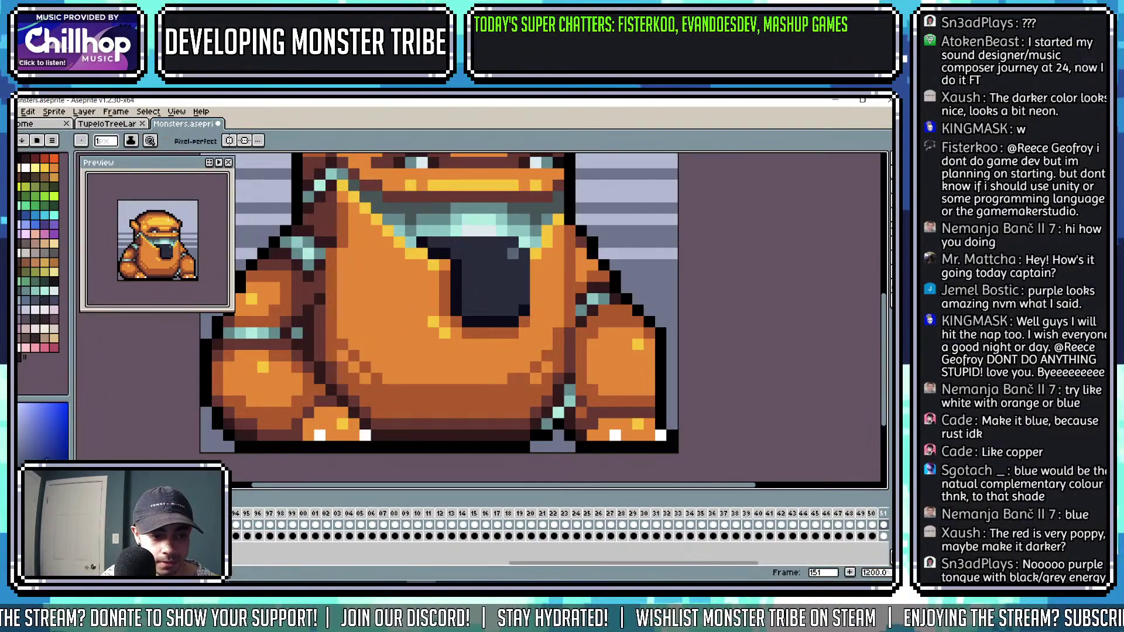
pyautogui.press('g')
pyautogui.click(496, 297)
pyautogui.press('i')
pyautogui.click(513, 253)
pyautogui.press('g')
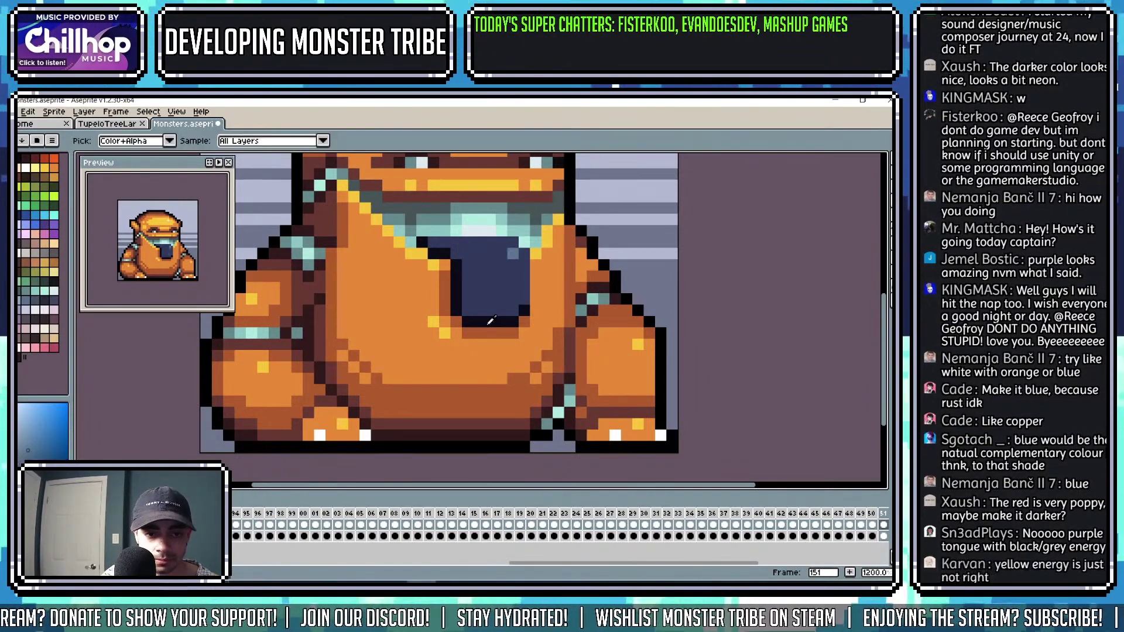
pyautogui.keyDown('alt'); pyautogui.click(488, 323); pyautogui.keyUp('alt')
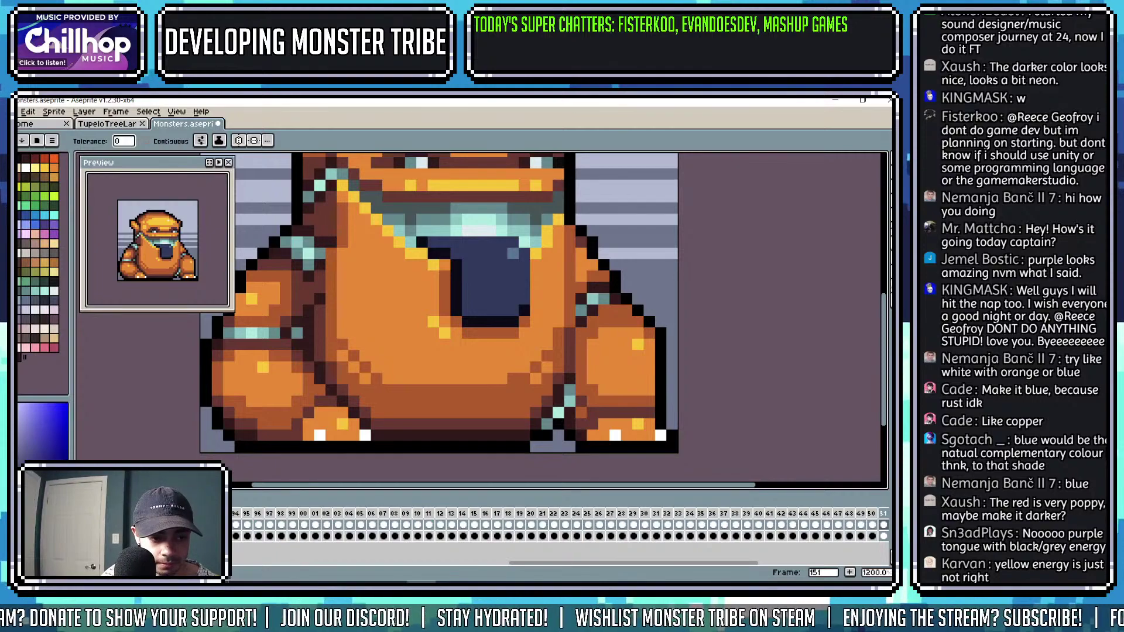
# Compare frame 151's navy tongue and pale teal glow with frame 150's purple tongue and green glow.
pyautogui.press('-')
pyautogui.press('-')
pyautogui.press('-')
pyautogui.press('-')
pyautogui.press('-')
pyautogui.press('-')
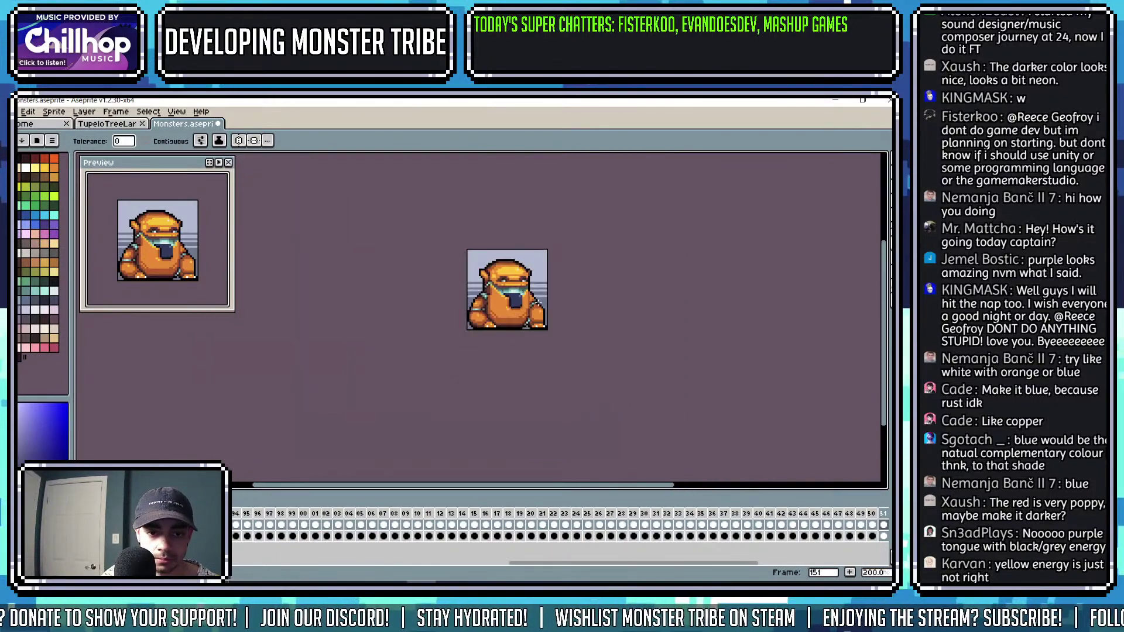
pyautogui.moveTo(612, 307); pyautogui.dragTo(575, 309)
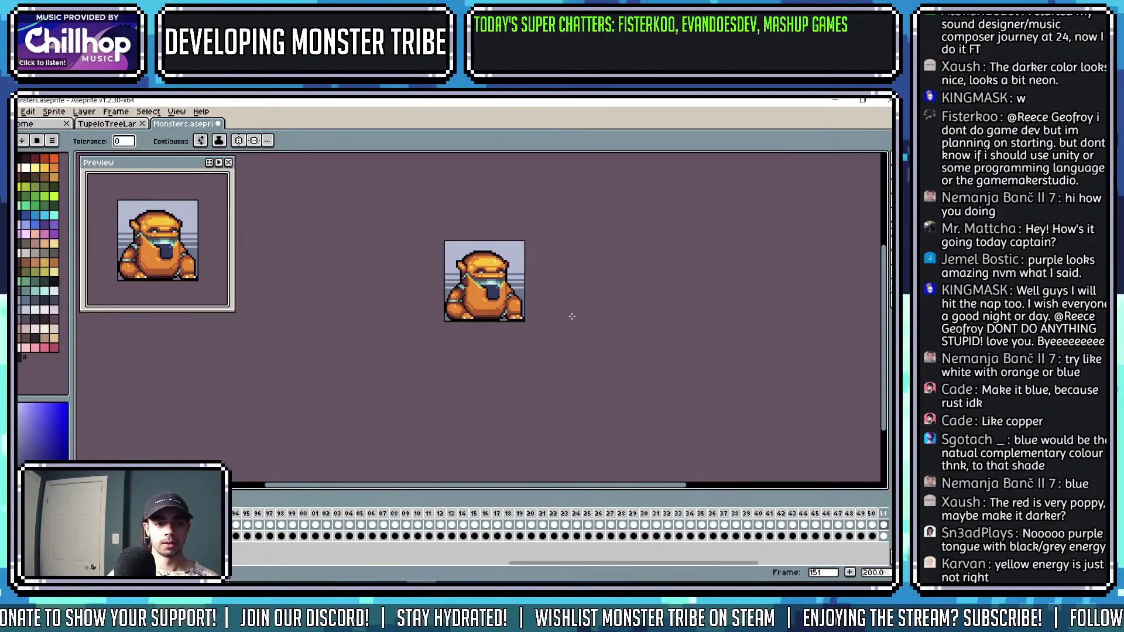
pyautogui.press('Left')
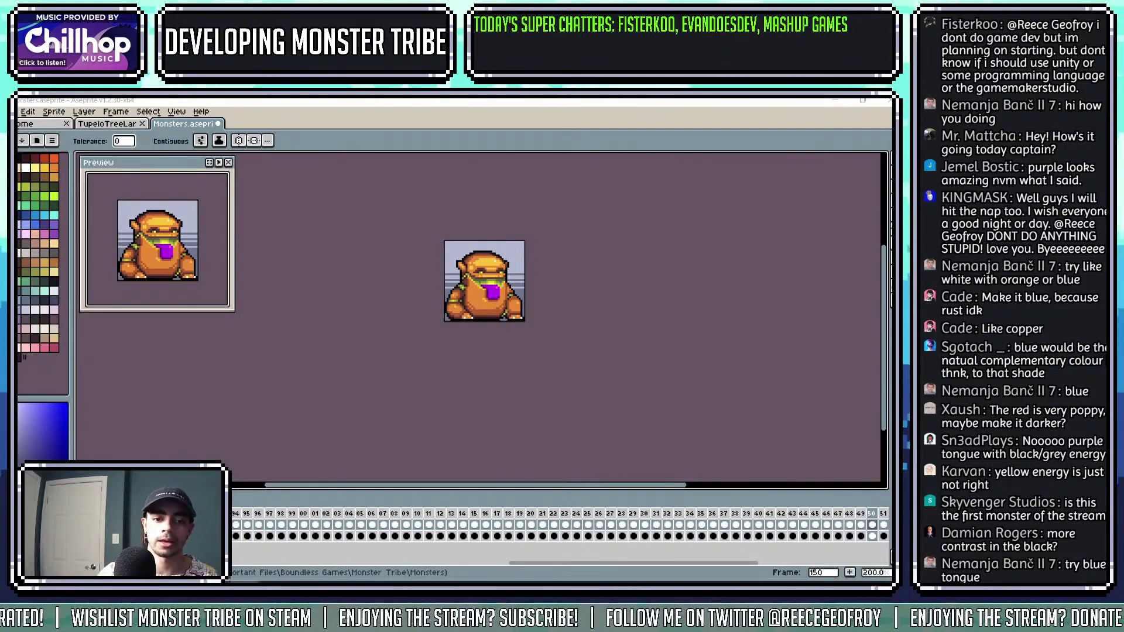
pyautogui.scroll(5, 520, 342)
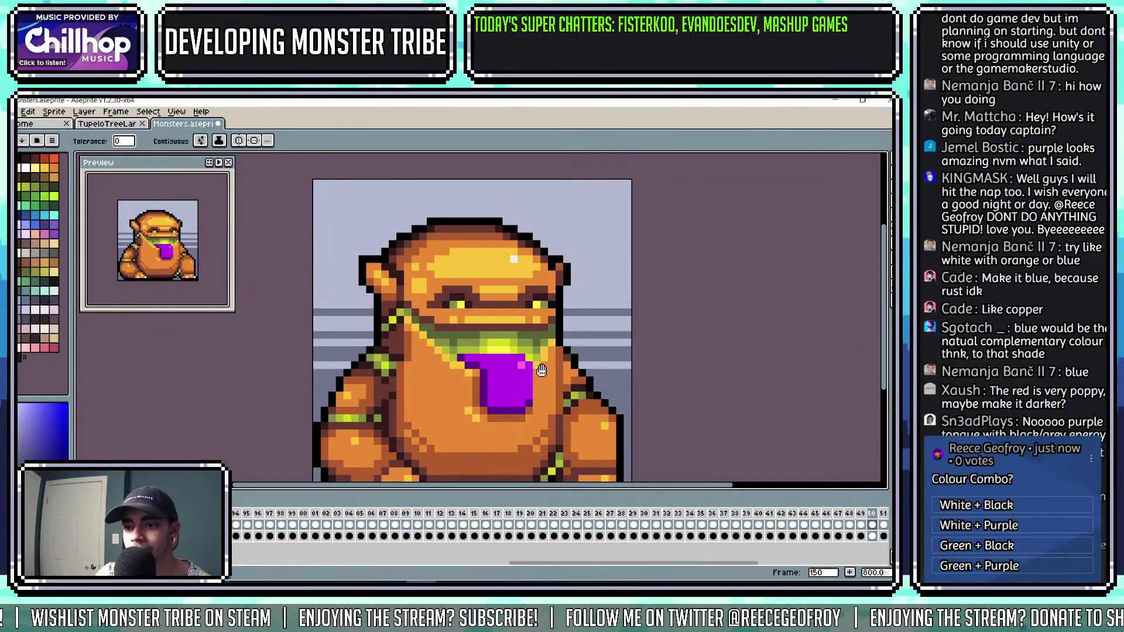
pyautogui.moveTo(541, 371); pyautogui.dragTo(534, 372)
pyautogui.press('Right')
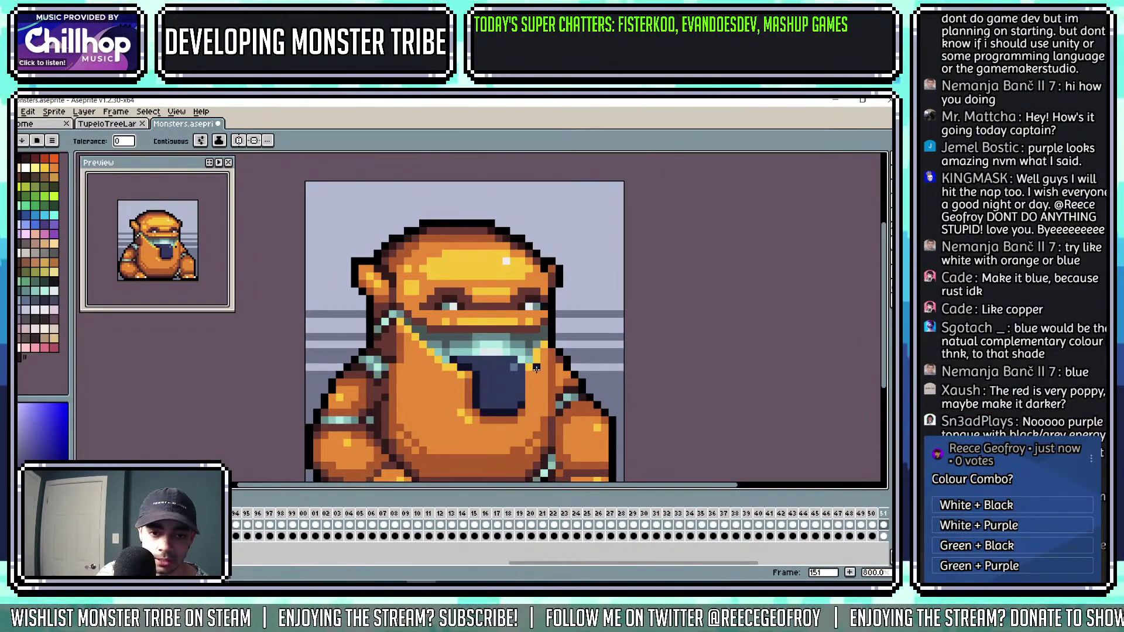
pyautogui.scroll(-2, 536, 367)
pyautogui.press('Left')
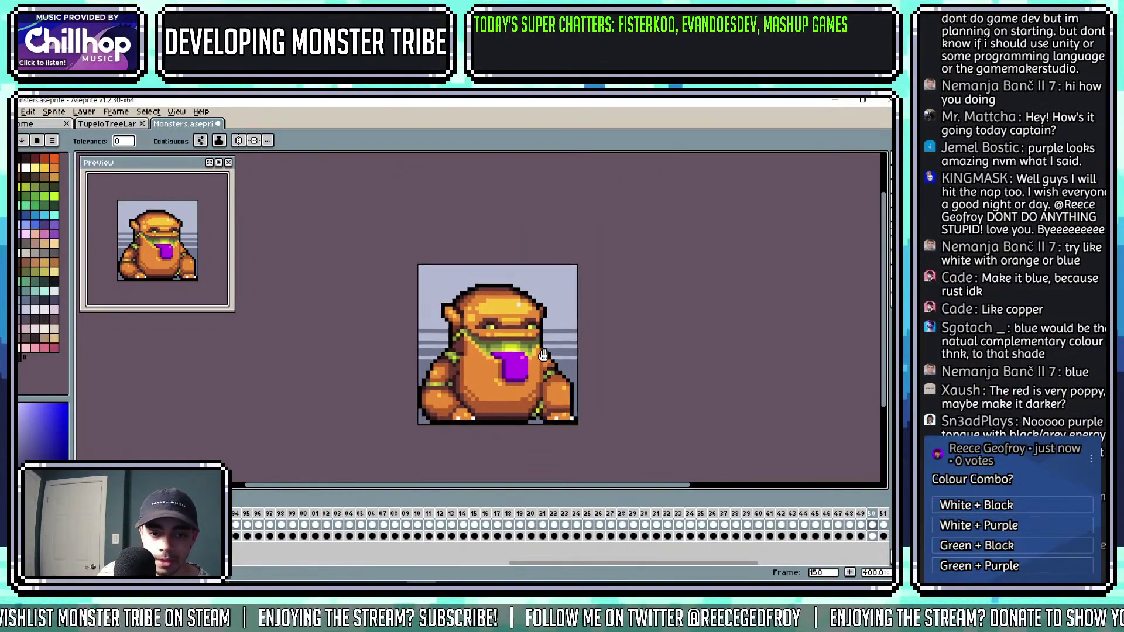
# Try filling frame 151's tongue body and shaded edge with purple shades sampled from frame 150.
pyautogui.scroll(2, 532, 359)
pyautogui.press('i')
pyautogui.click(525, 351)
pyautogui.press('g')
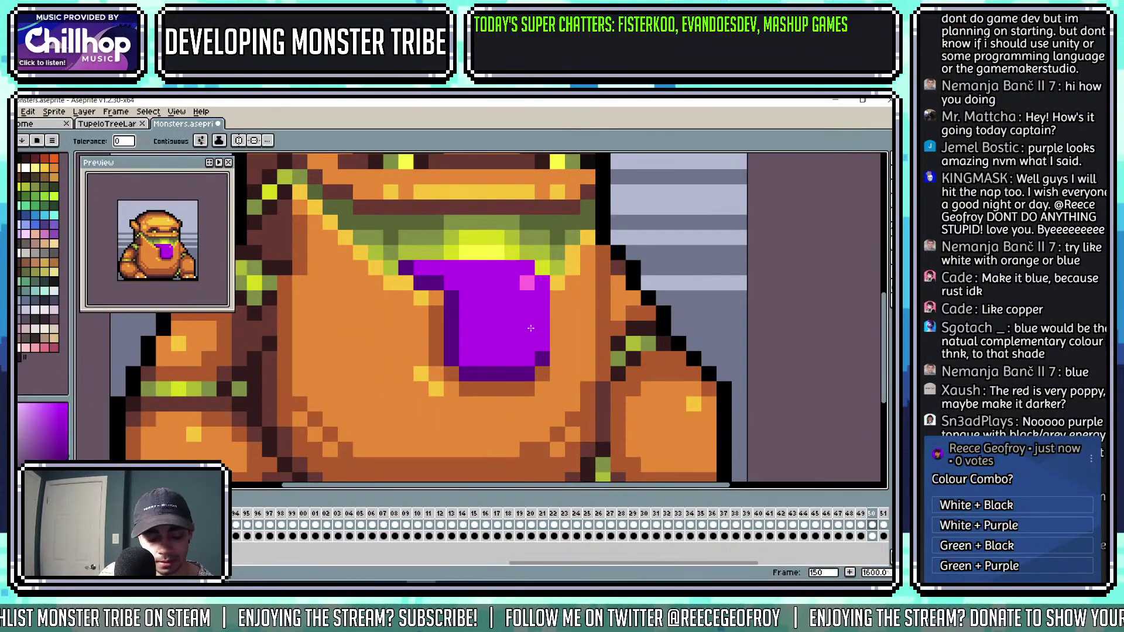
pyautogui.press('Right')
pyautogui.click(507, 368)
pyautogui.rightClick(507, 367)
pyautogui.press('Left')
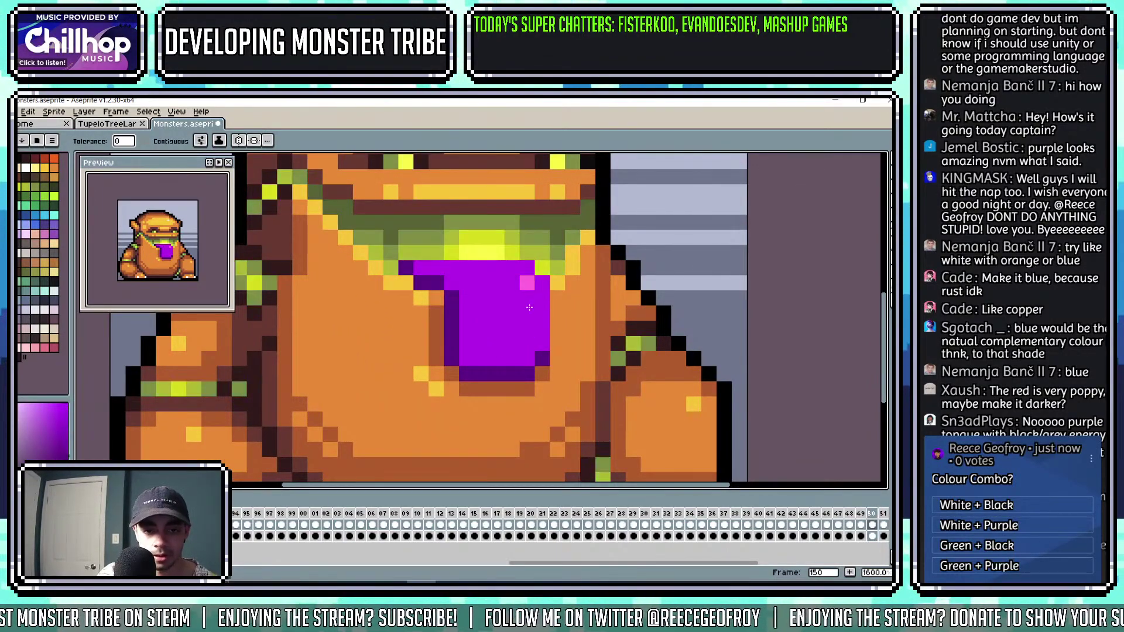
# Try frame 150's pink highlight on frame 151's tongue, and undo the purple recolour back to navy.
pyautogui.press('i')
pyautogui.click(527, 285)
pyautogui.press('g')
pyautogui.press('Right')
pyautogui.scroll(-6, 527, 282)
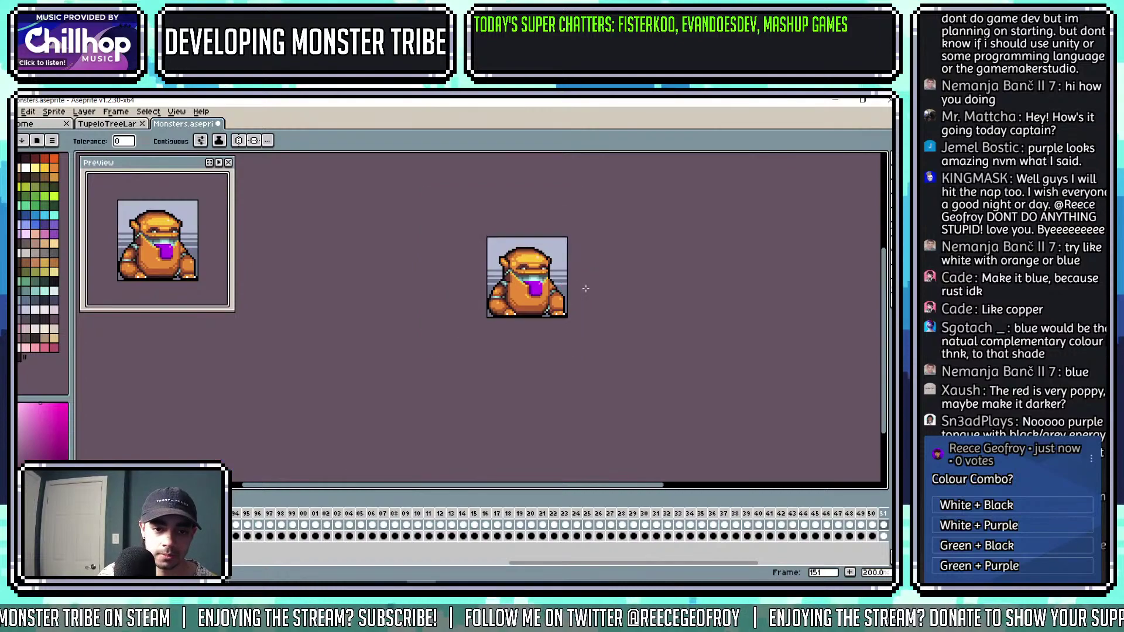
pyautogui.scroll(3, 540, 291)
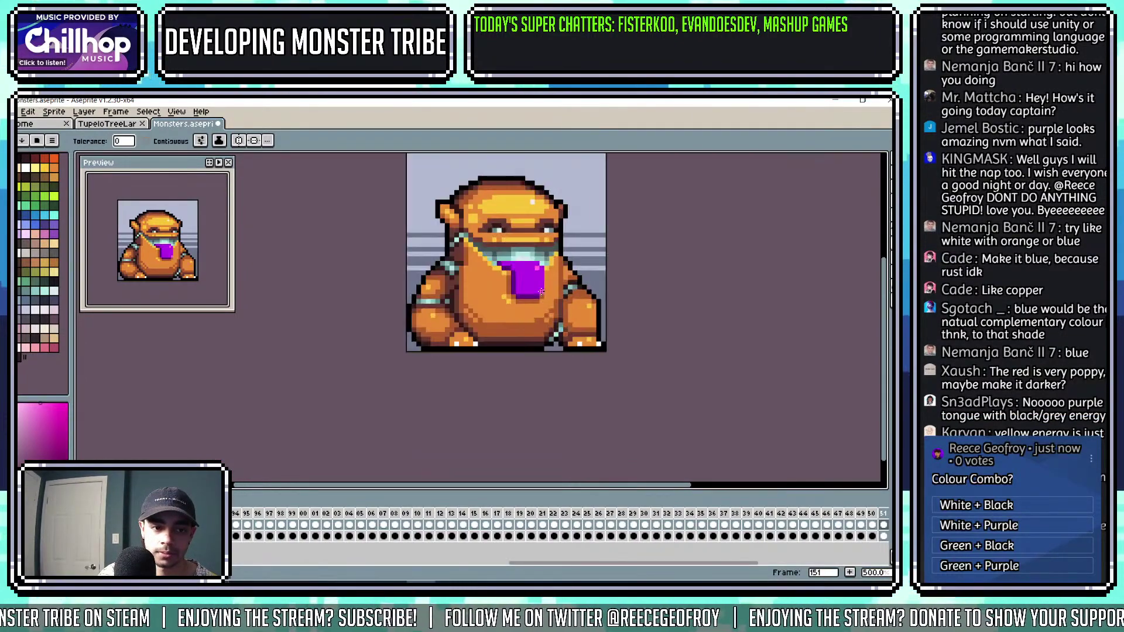
pyautogui.click(544, 297)
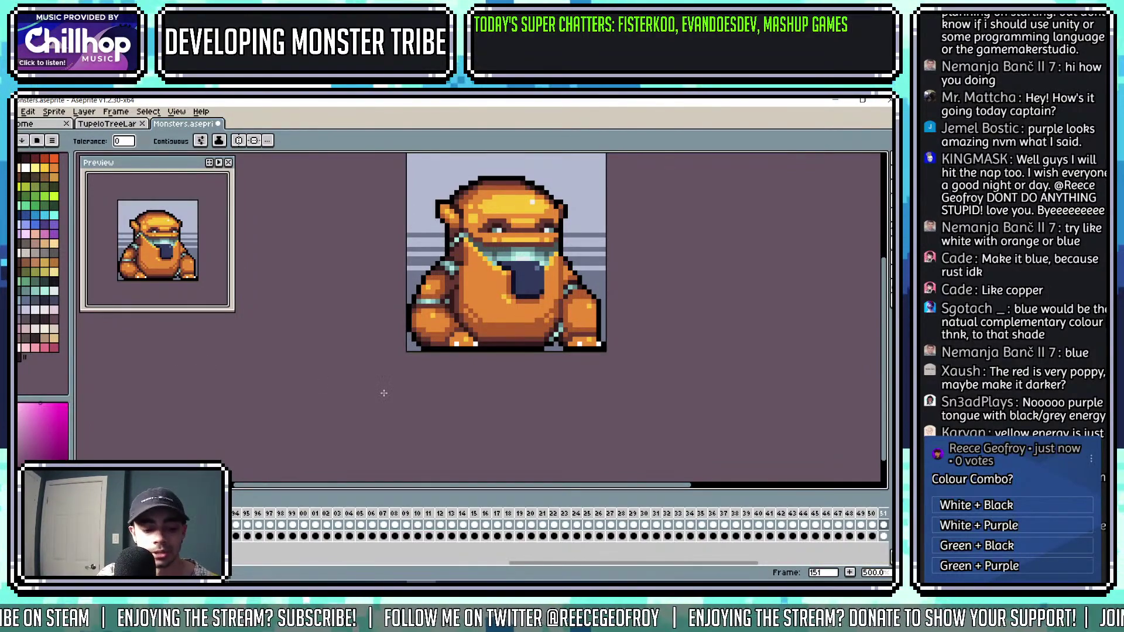
# Examine the grey monster with the cyan tongue in frame 152 for comparison.
pyautogui.press('.')
pyautogui.scroll(5, 536, 278)
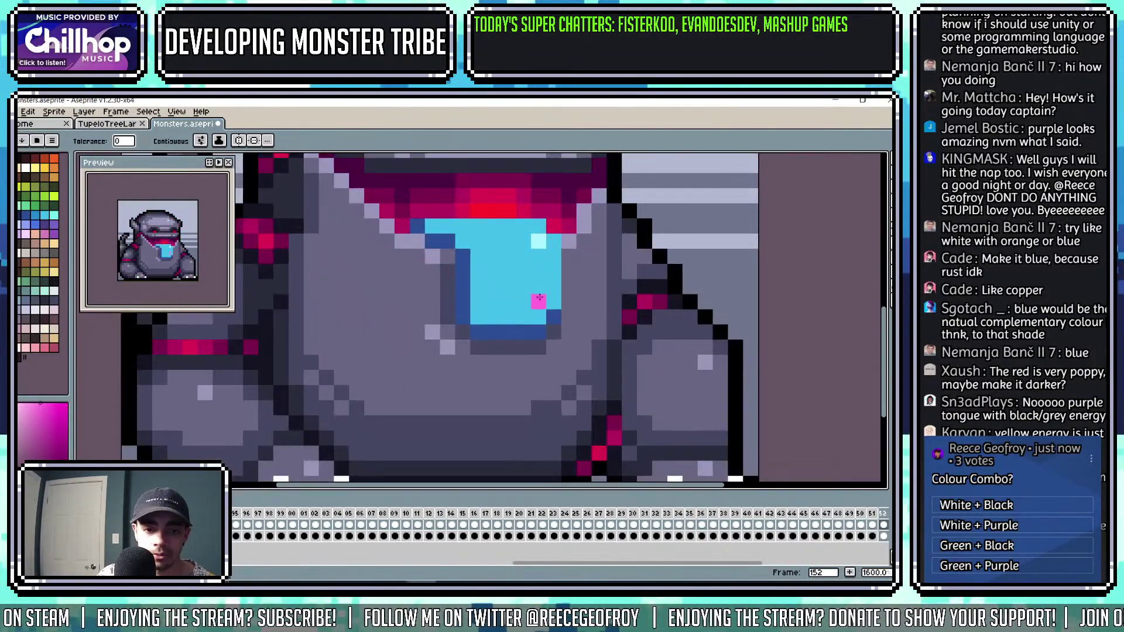
pyautogui.keyDown('alt'); pyautogui.click(524, 328); pyautogui.keyUp('alt')
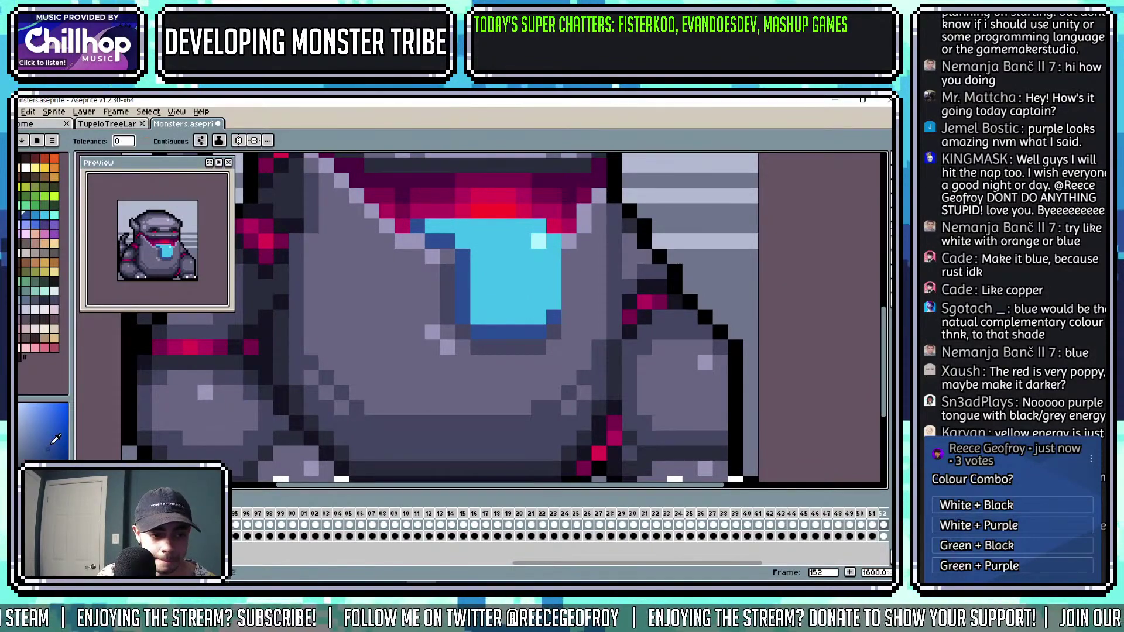
pyautogui.scroll(-5, 564, 305)
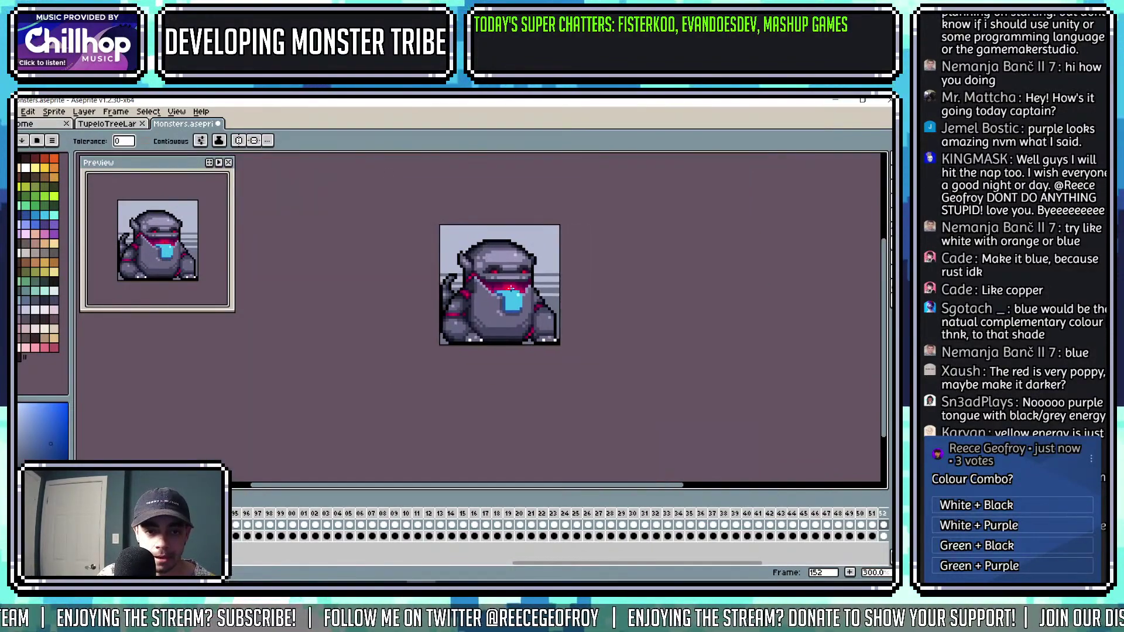
pyautogui.scroll(2, 516, 285)
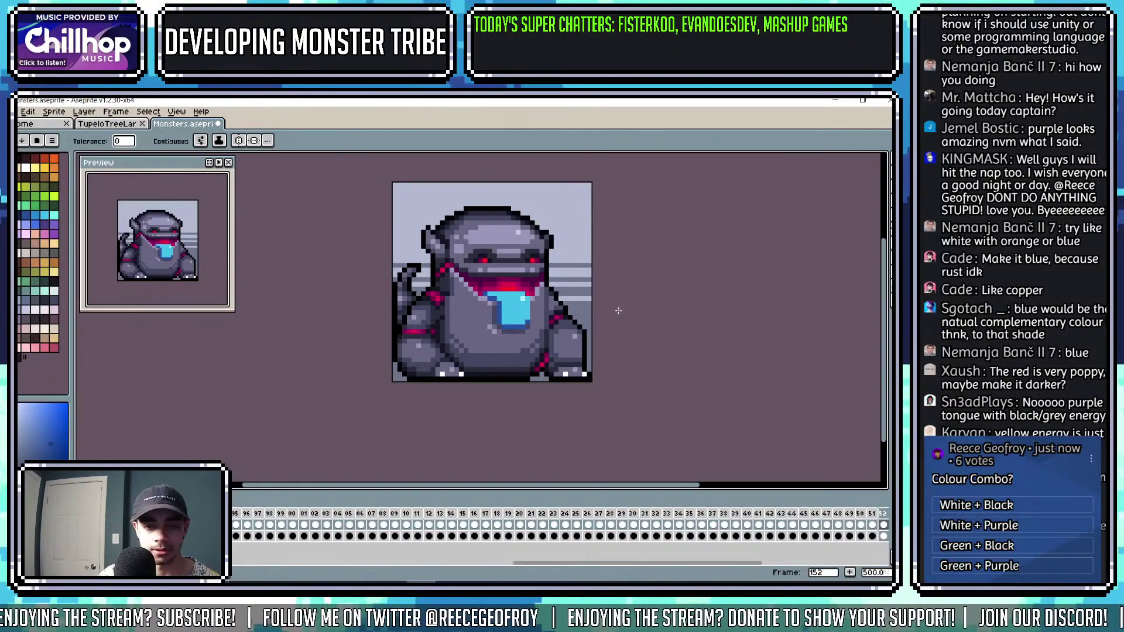
# Extend the left ear of frame 151's ape outward and downward with orange sampled from the ear.
pyautogui.press('Left')
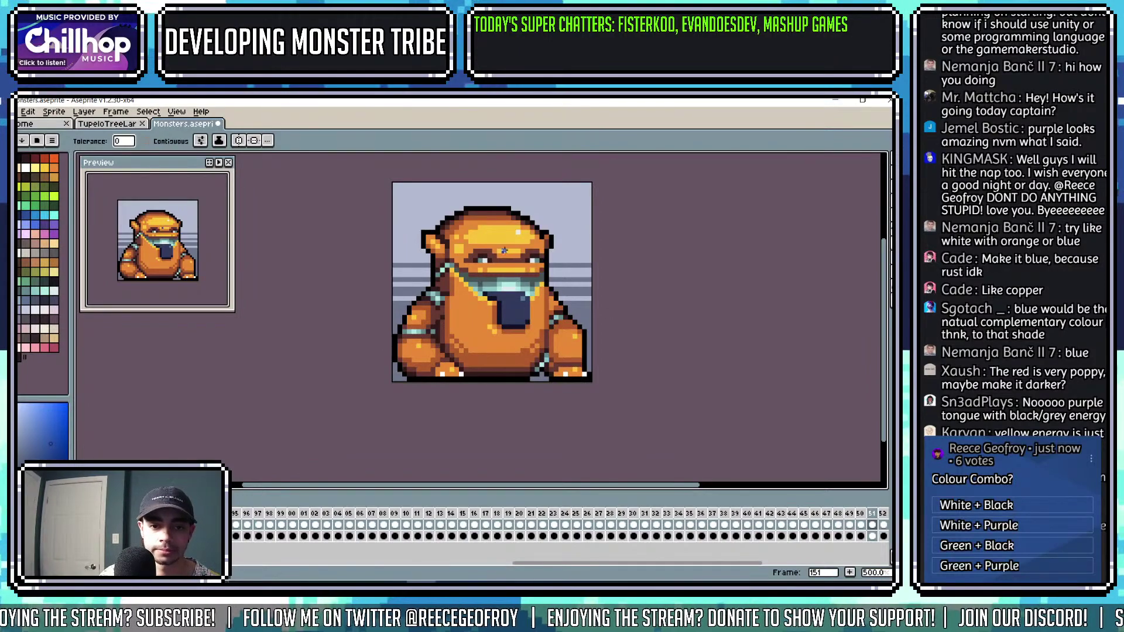
pyautogui.scroll(4, 418, 237)
pyautogui.press('b')
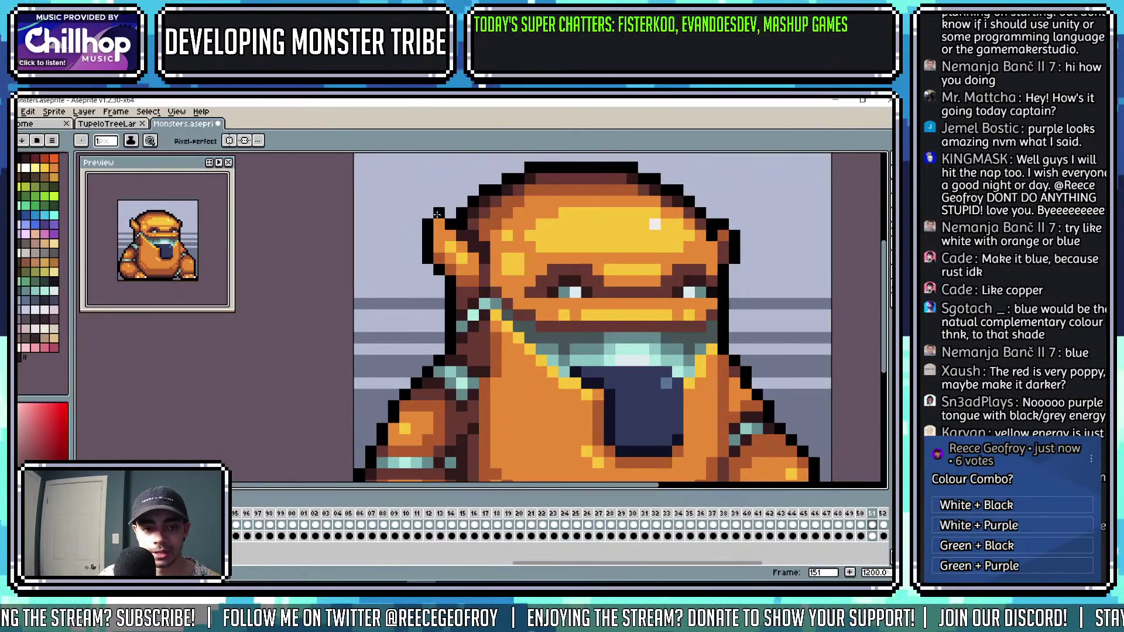
pyautogui.keyDown('alt'); pyautogui.click(437, 229); pyautogui.keyUp('alt')
pyautogui.click(419, 248)
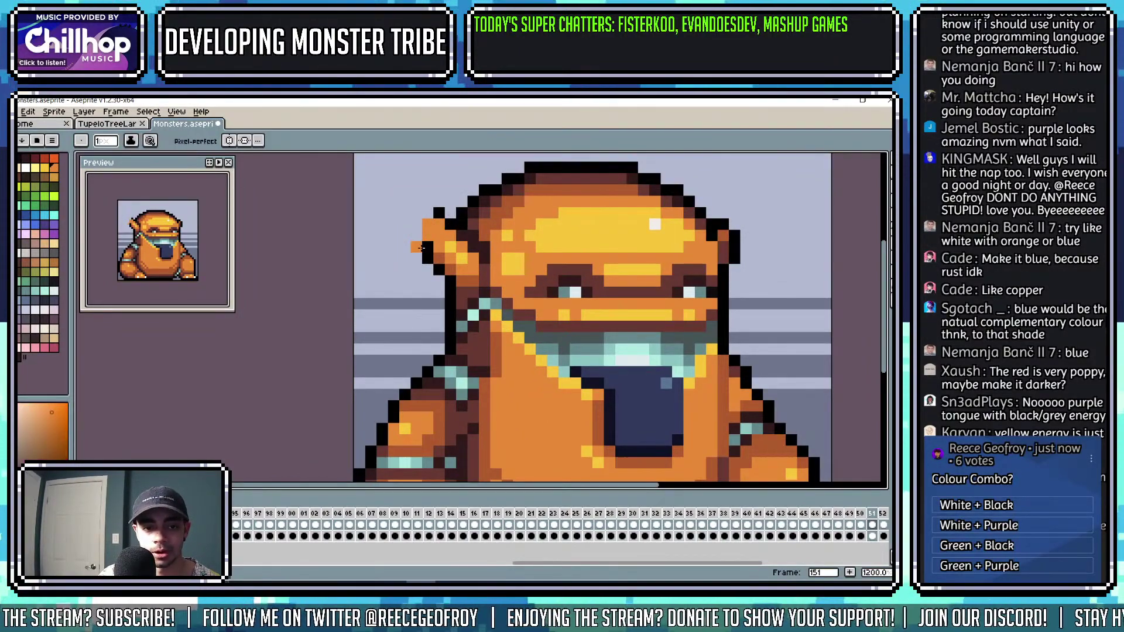
pyautogui.click(416, 236)
pyautogui.moveTo(406, 247)
pyautogui.mouseDown()
pyautogui.moveTo(432, 253)
pyautogui.moveTo(405, 259)
pyautogui.moveTo(429, 259)
pyautogui.moveTo(406, 273)
pyautogui.mouseUp()
# Shade the extended left ear with a sampled ear tone and outline its drooping tip in black.
pyautogui.keyDown('alt'); pyautogui.click(438, 254); pyautogui.keyUp('alt')
pyautogui.click(406, 258)
pyautogui.keyDown('alt'); pyautogui.click(439, 268); pyautogui.keyUp('alt')
pyautogui.click(395, 258)
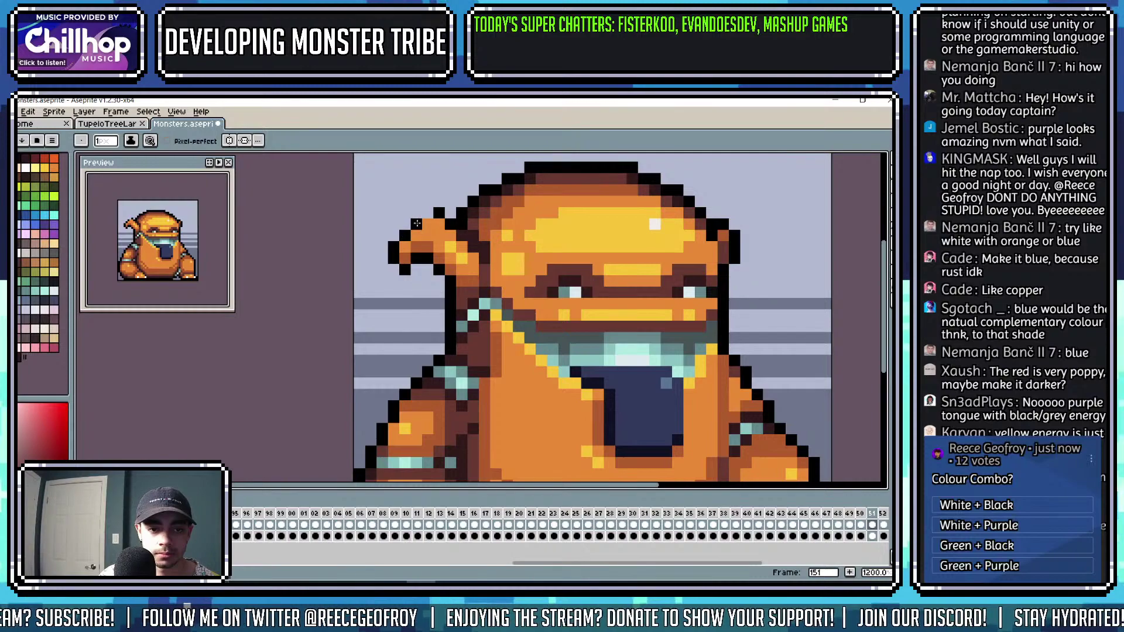
pyautogui.scroll(-3, 417, 224)
pyautogui.scroll(3, 364, 203)
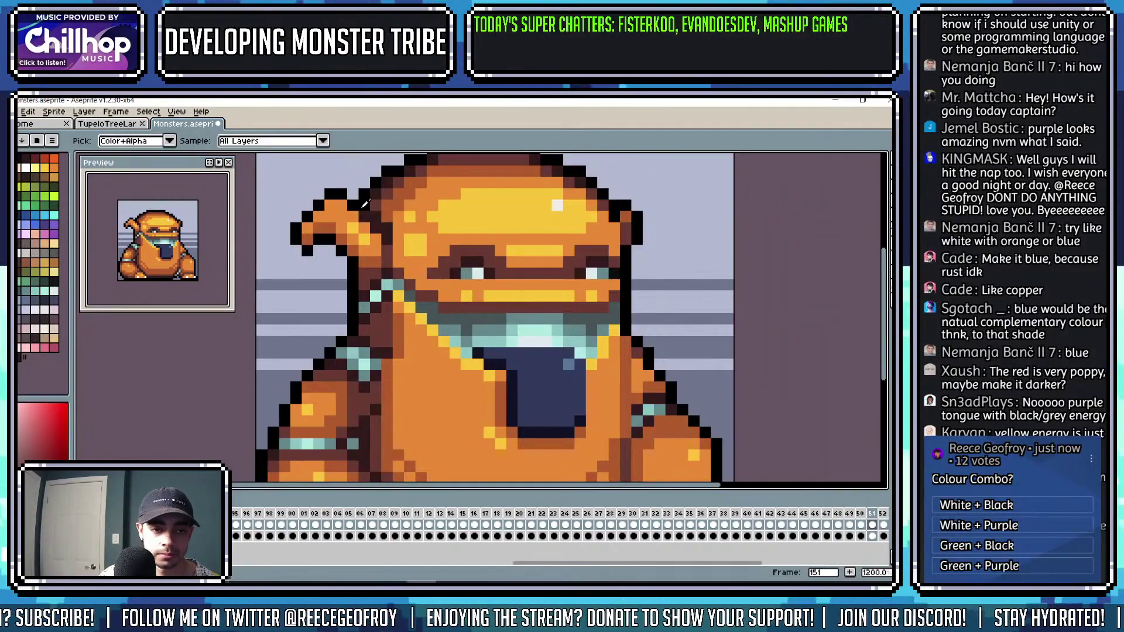
pyautogui.scroll(-4, 365, 203)
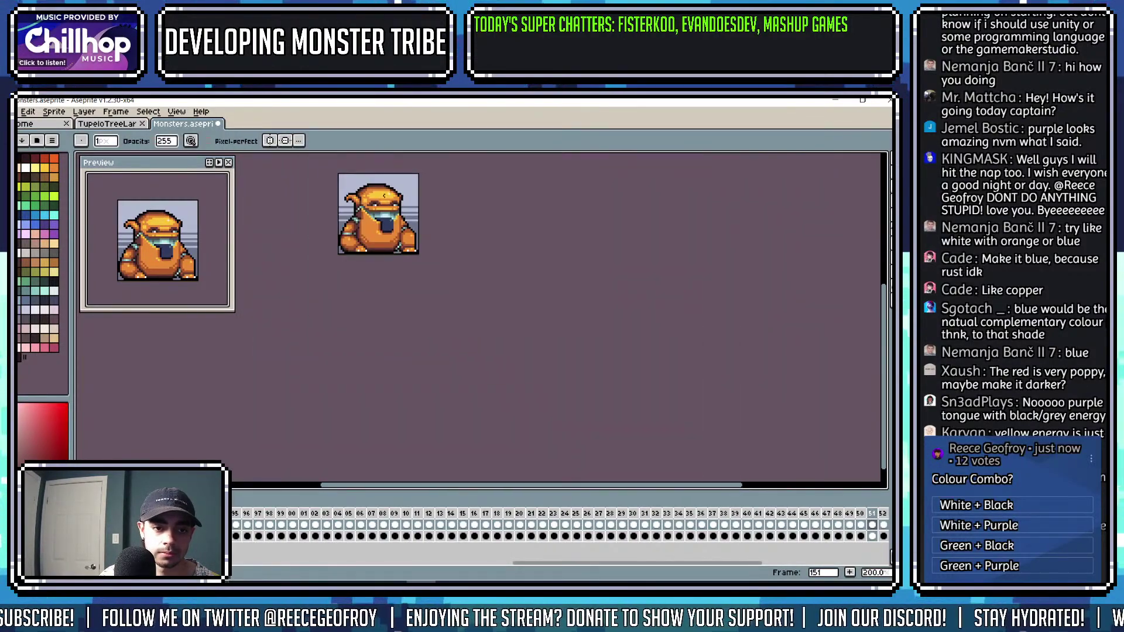
# Raise the right ear of frame 151's ape with dark orange pixels and a black outline.
pyautogui.scroll(6, 384, 195)
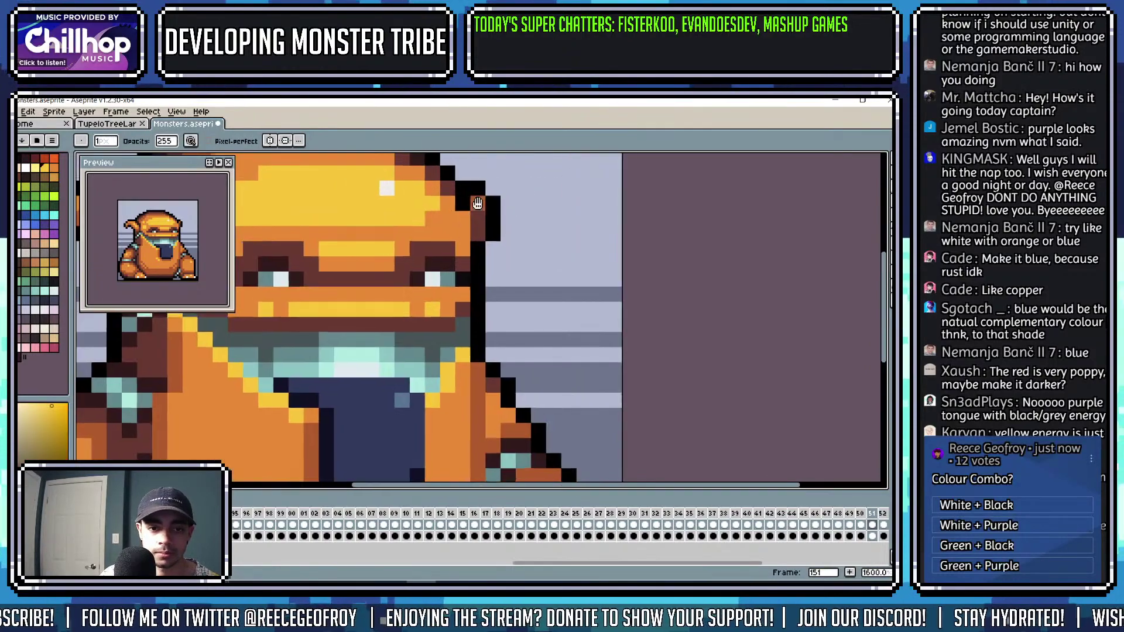
pyautogui.moveTo(478, 203); pyautogui.dragTo(482, 213)
pyautogui.keyDown('alt'); pyautogui.click(494, 201); pyautogui.keyUp('alt')
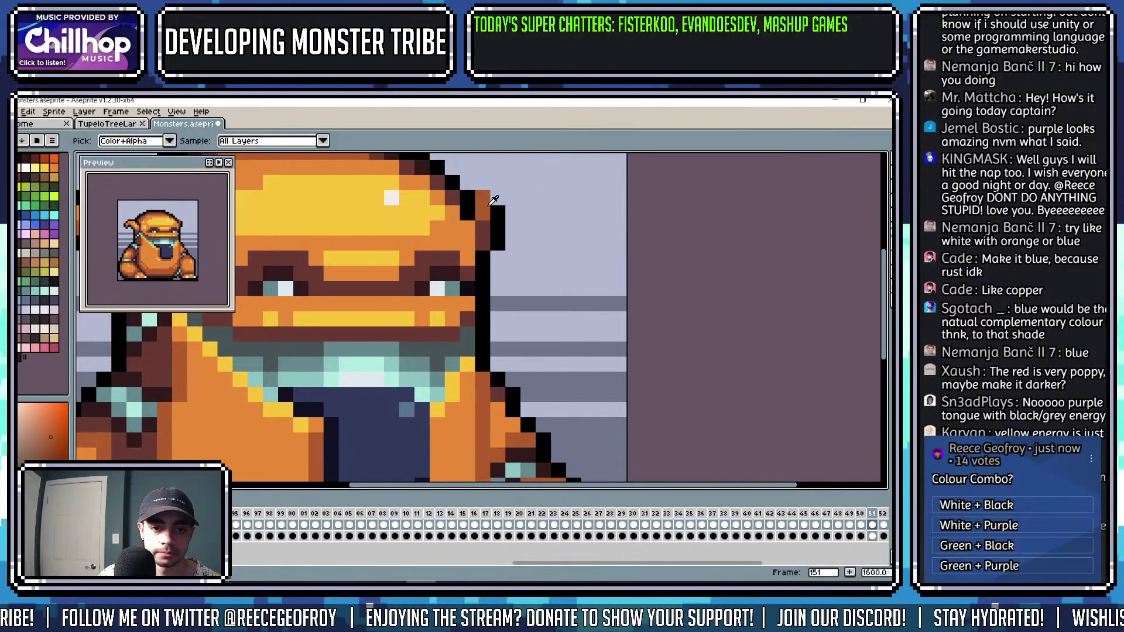
pyautogui.keyDown('alt'); pyautogui.click(466, 199); pyautogui.keyUp('alt')
pyautogui.click(481, 184)
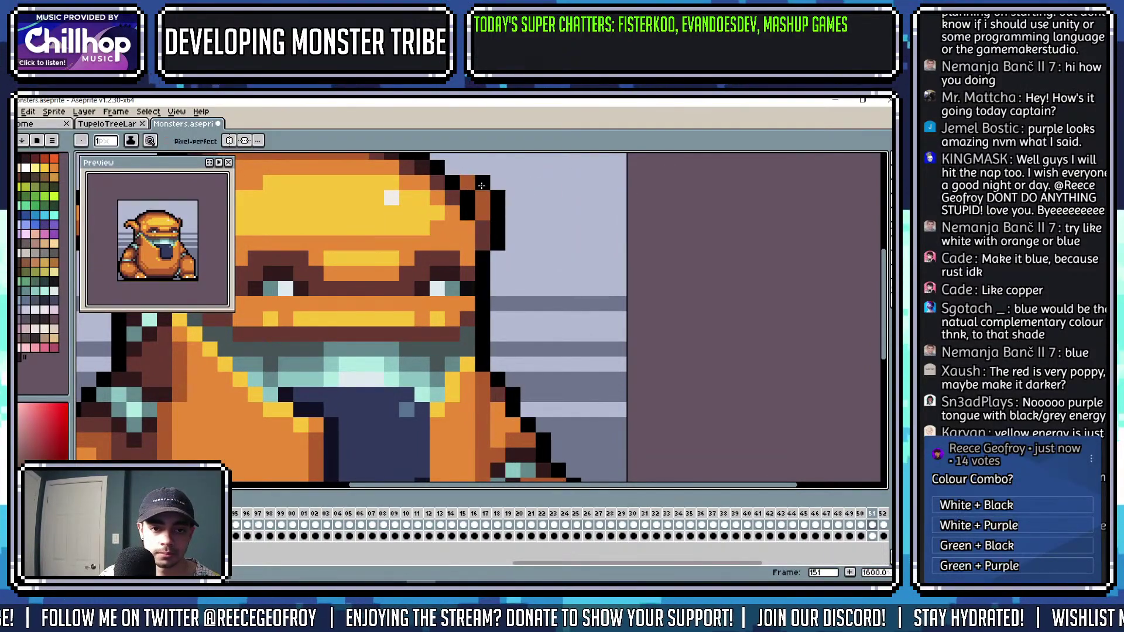
pyautogui.scroll(-6, 565, 242)
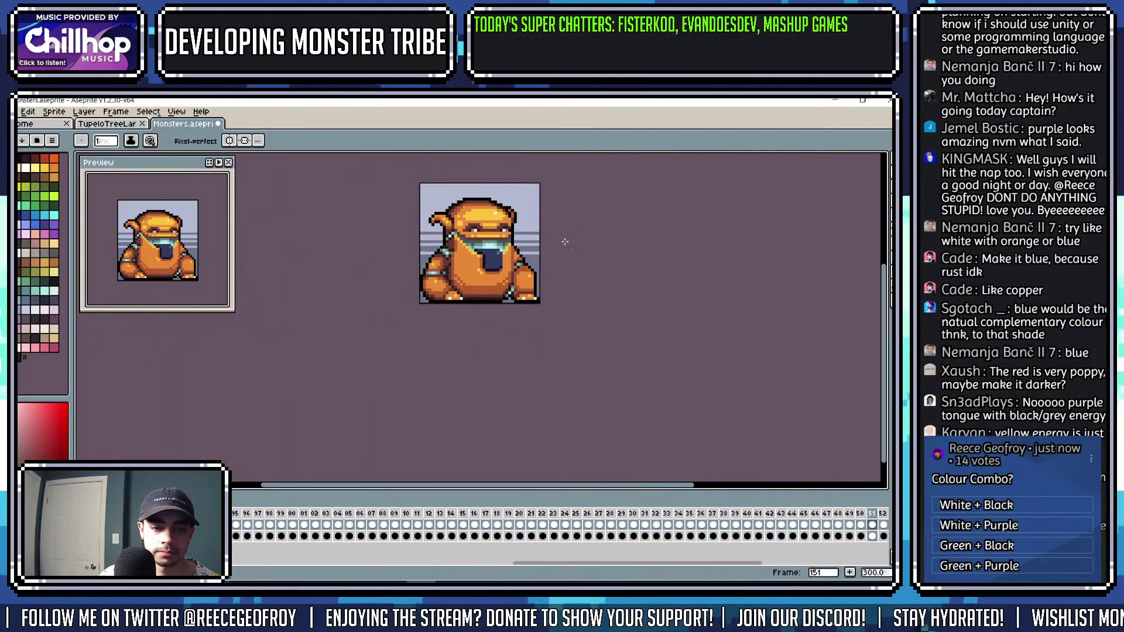
pyautogui.scroll(2, 515, 256)
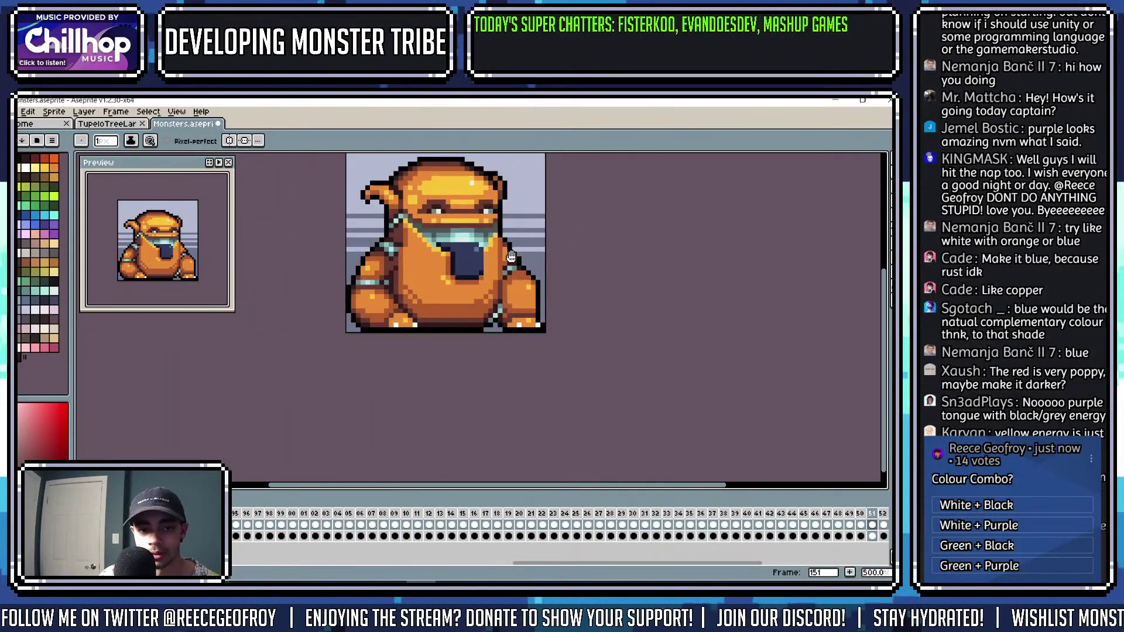
pyautogui.moveTo(511, 256); pyautogui.dragTo(516, 278)
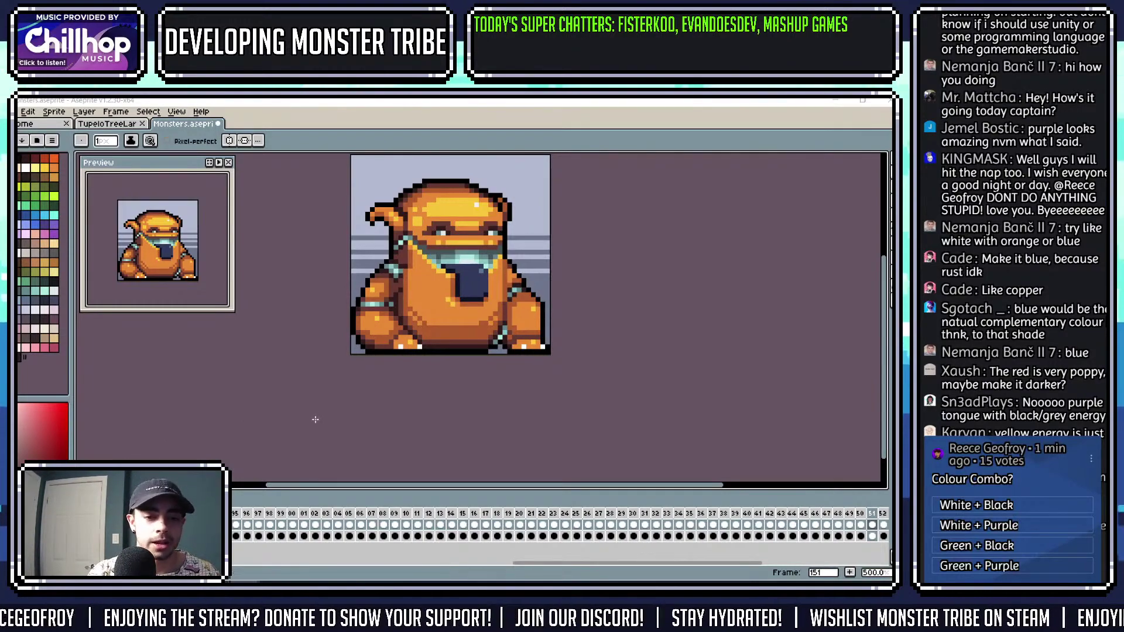
# Fill the tongue and its lower shadow on frame 151's ape with purple tones sampled from the tongue in frame 150.
pyautogui.scroll(4, 424, 332)
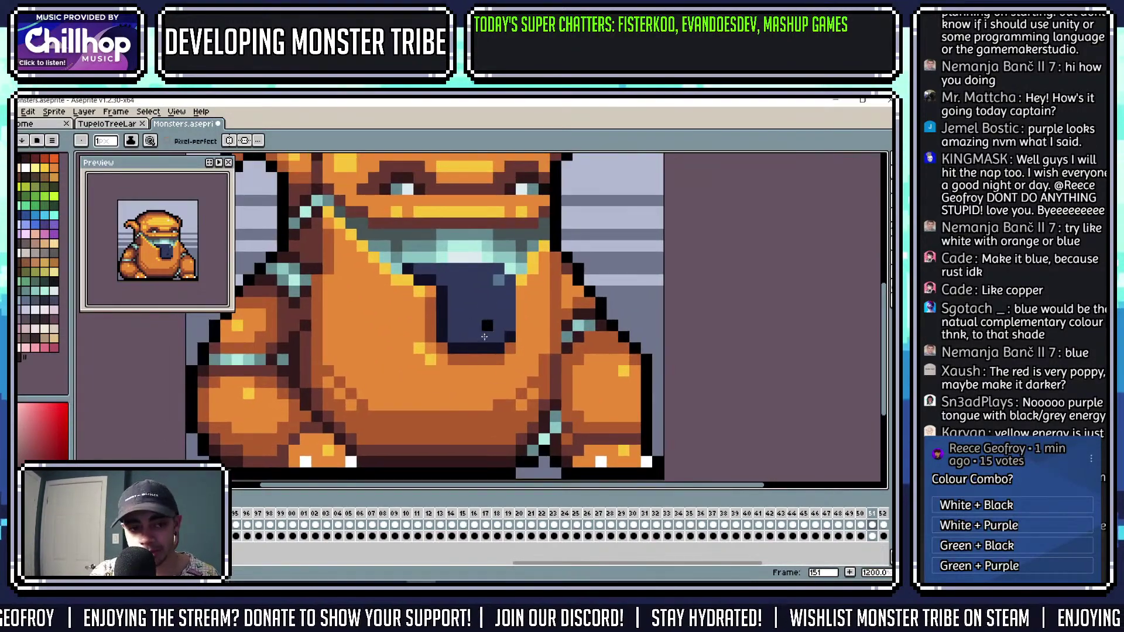
pyautogui.press(',')
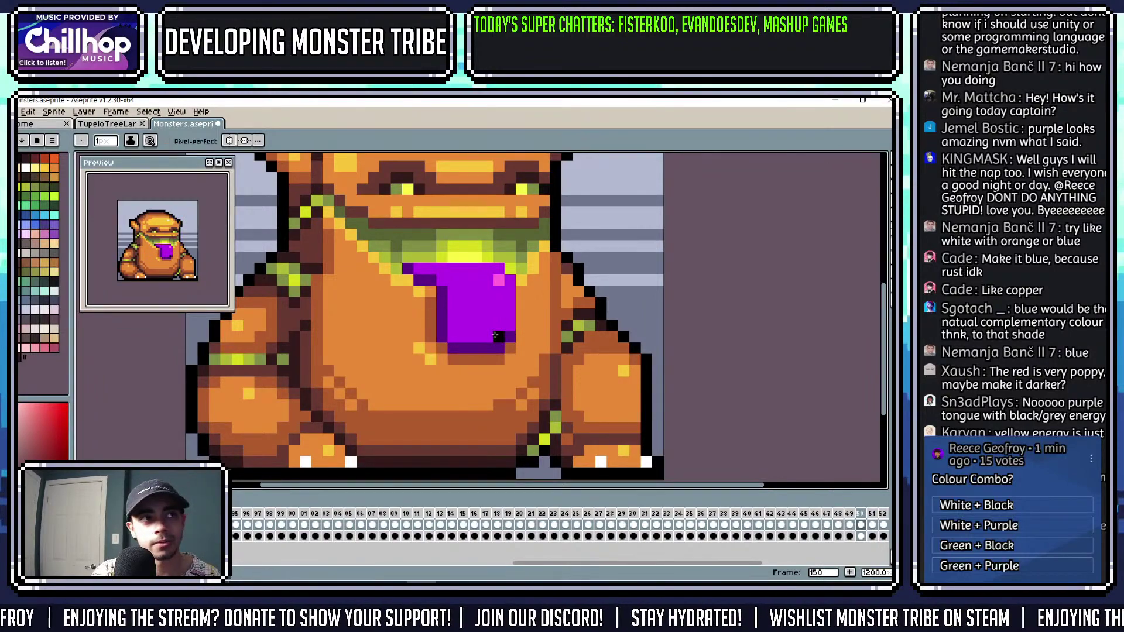
pyautogui.press('i')
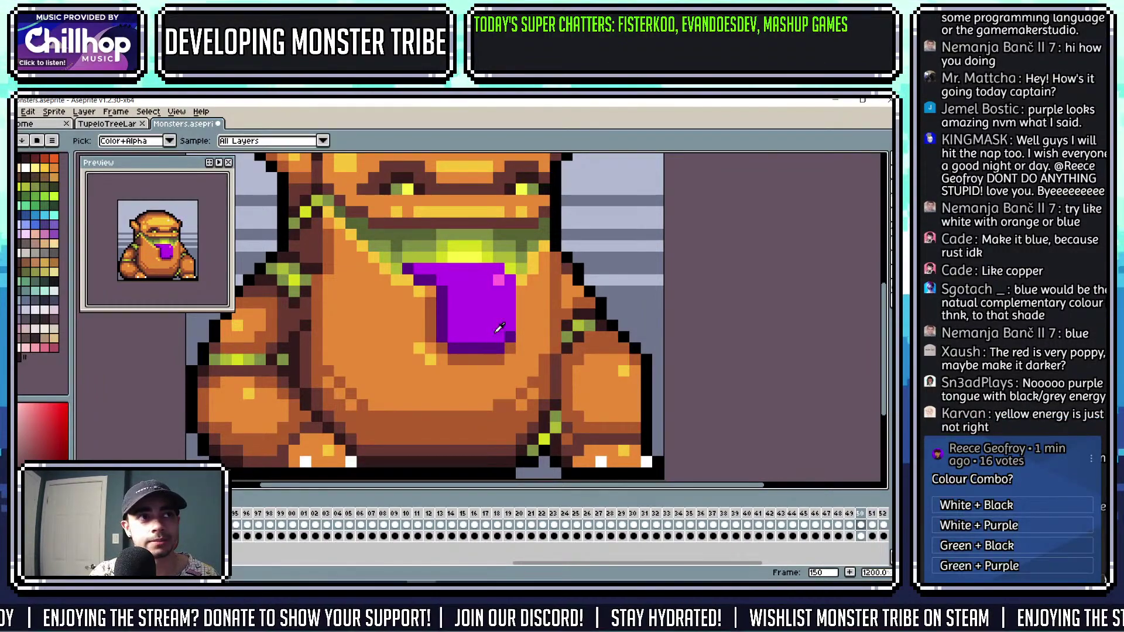
pyautogui.click(486, 337)
pyautogui.press('g')
pyautogui.press('.')
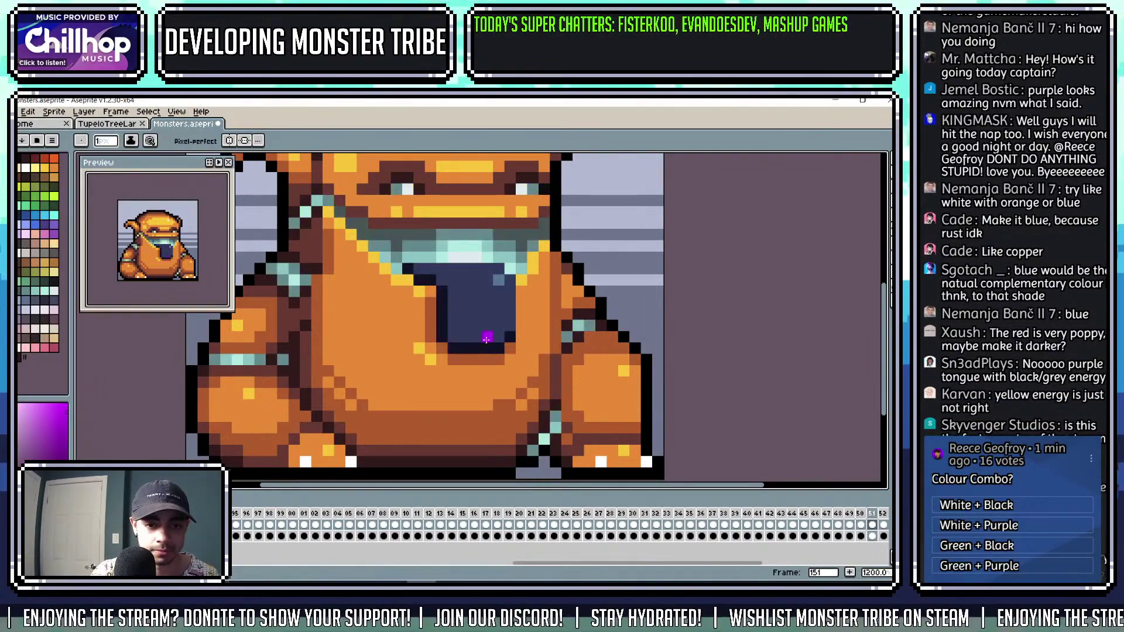
pyautogui.click(484, 316)
pyautogui.click(477, 346)
# Recolour the tongue's highlight pixel on frame 151's ape with the pink sampled from frame 150.
pyautogui.press(',')
pyautogui.press('i')
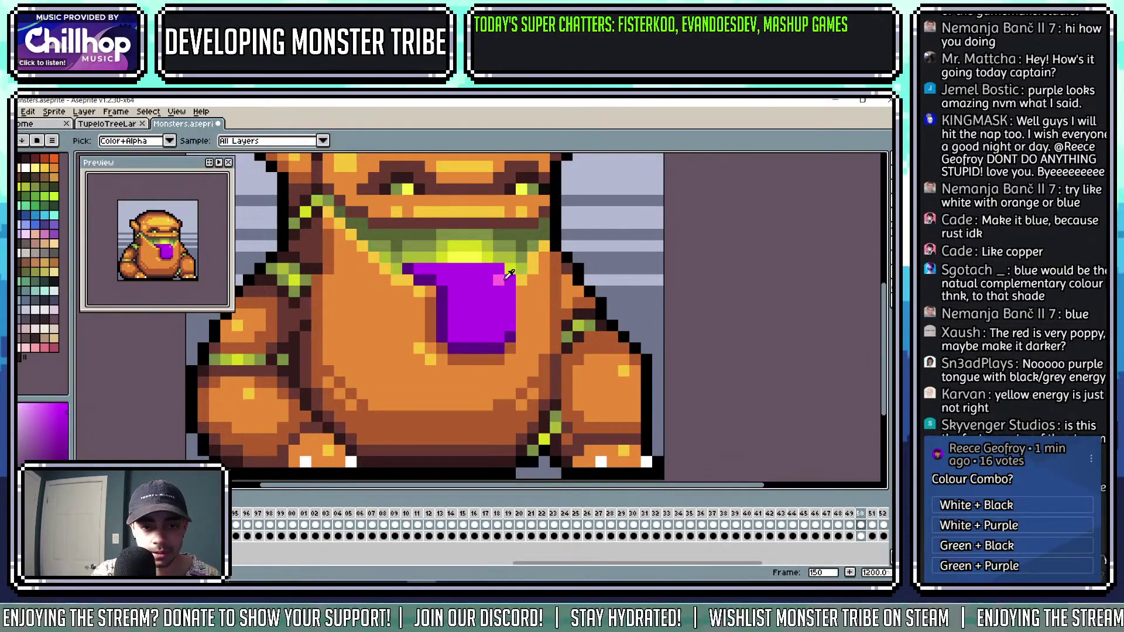
pyautogui.click(499, 277)
pyautogui.press('g')
pyautogui.press('.')
pyautogui.scroll(-5, 504, 280)
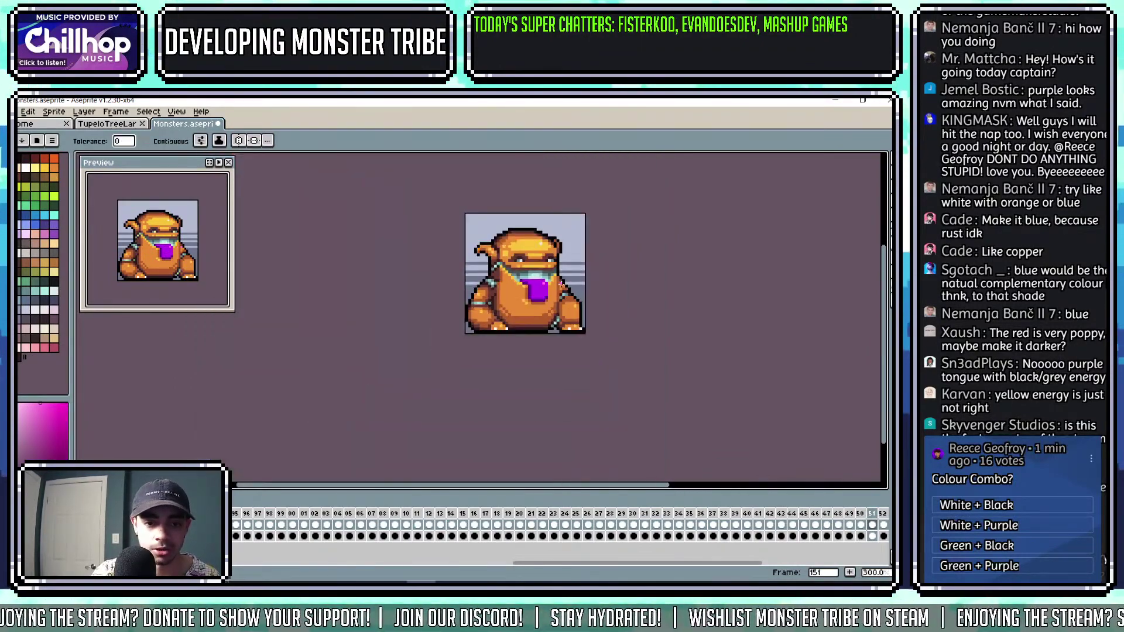
pyautogui.press(',')
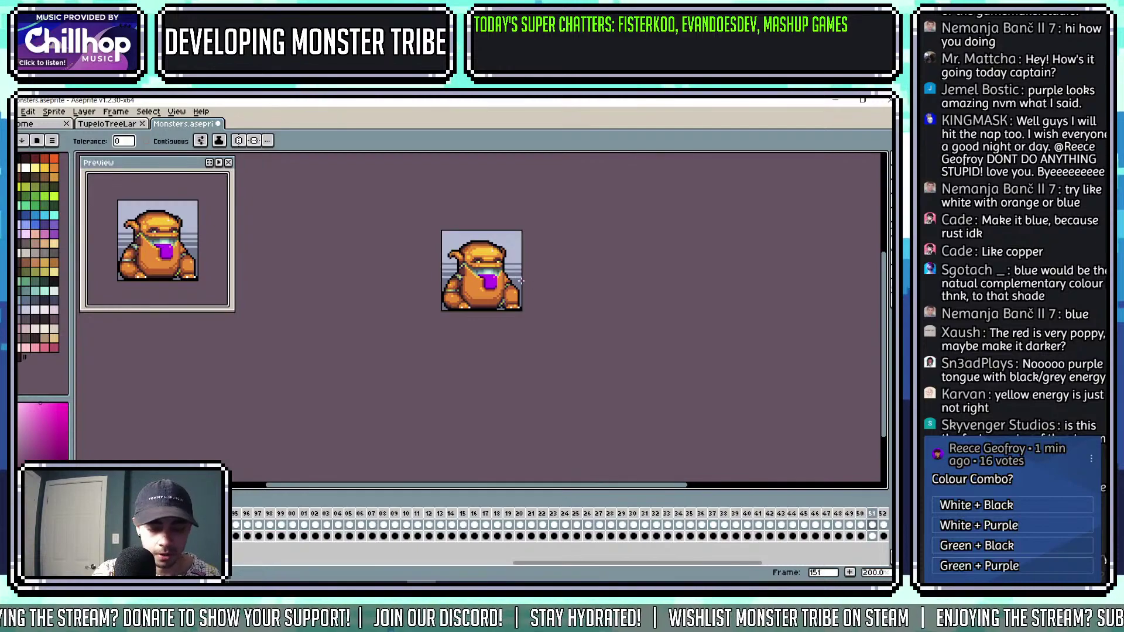
# Paint both eyes of frame 151's ape purple, with darker purple on their outer pixels.
pyautogui.scroll(6, 472, 278)
pyautogui.press('i')
pyautogui.press('b')
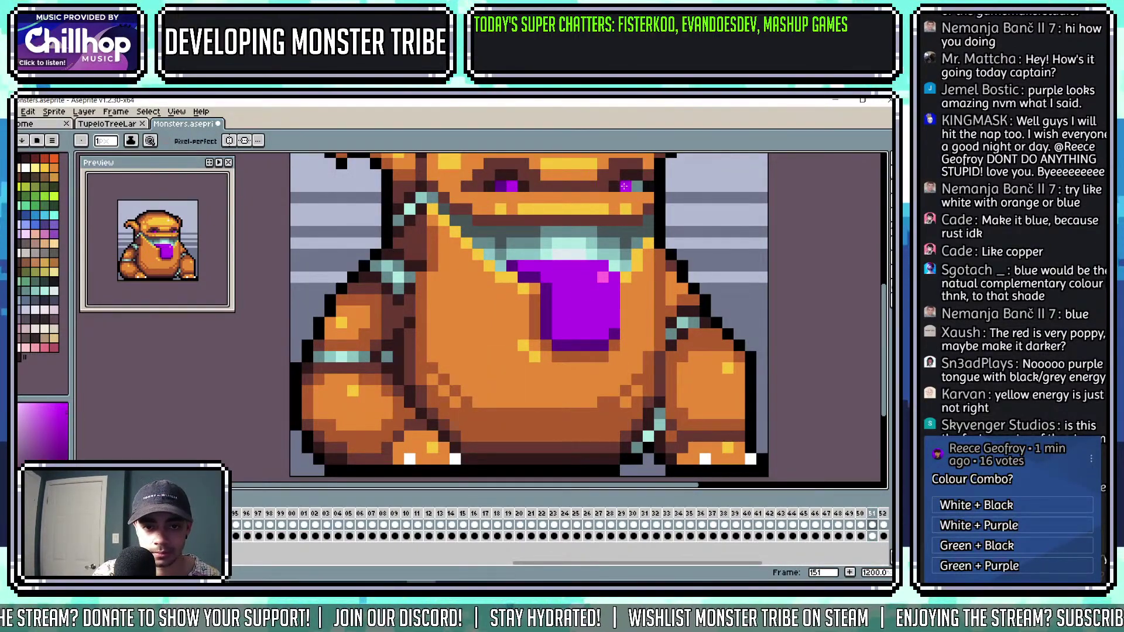
pyautogui.scroll(-5, 625, 186)
pyautogui.scroll(3, 609, 248)
pyautogui.press('i')
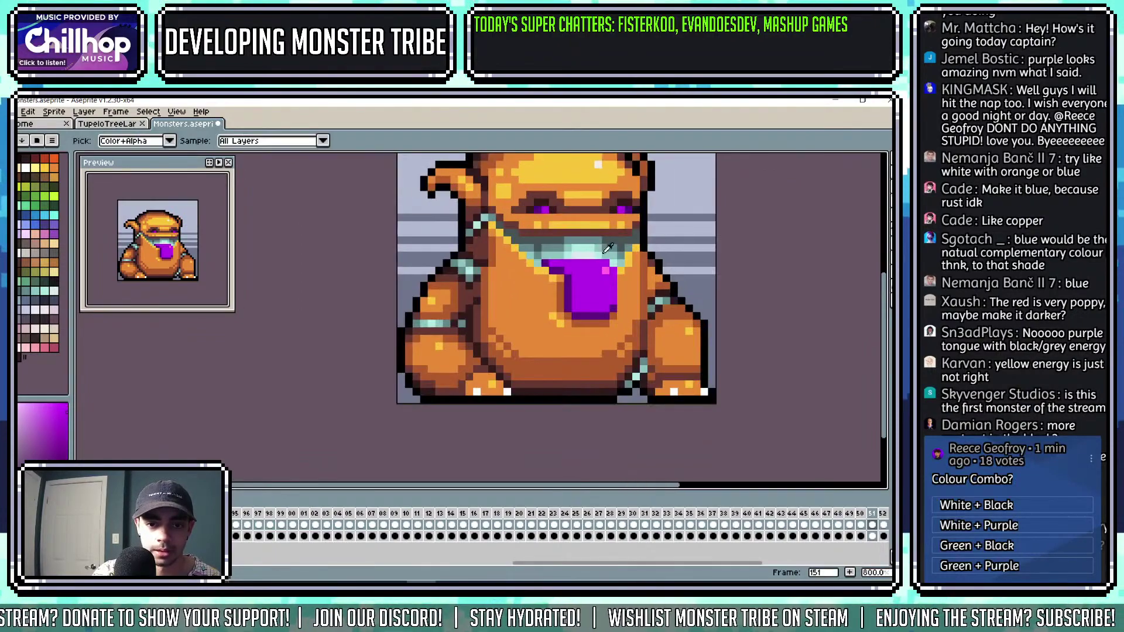
pyautogui.press('b')
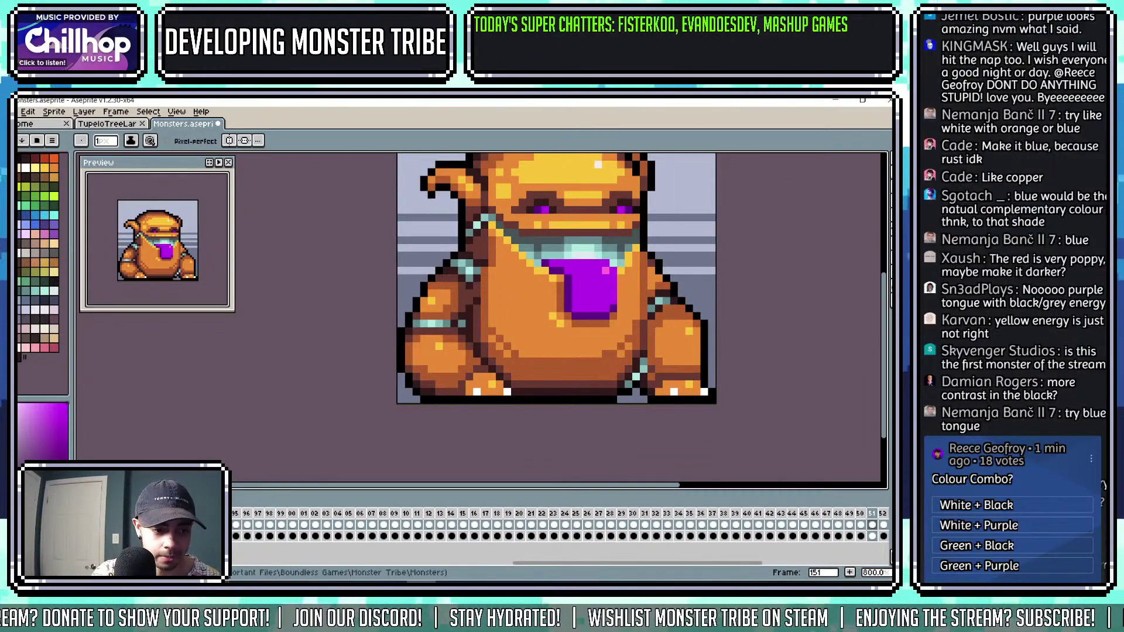
# Brighten the main pixel of each eye on frame 151's ape with vivid magenta.
pyautogui.scroll(3, 545, 209)
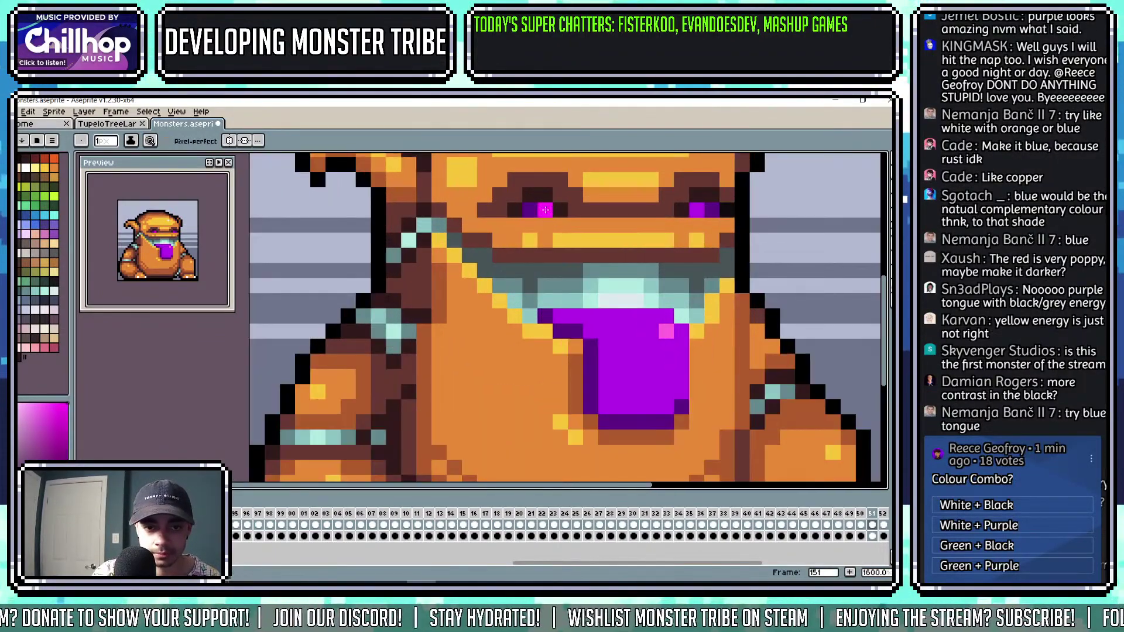
pyautogui.scroll(-4, 705, 210)
pyautogui.scroll(6, 651, 230)
pyautogui.press('i')
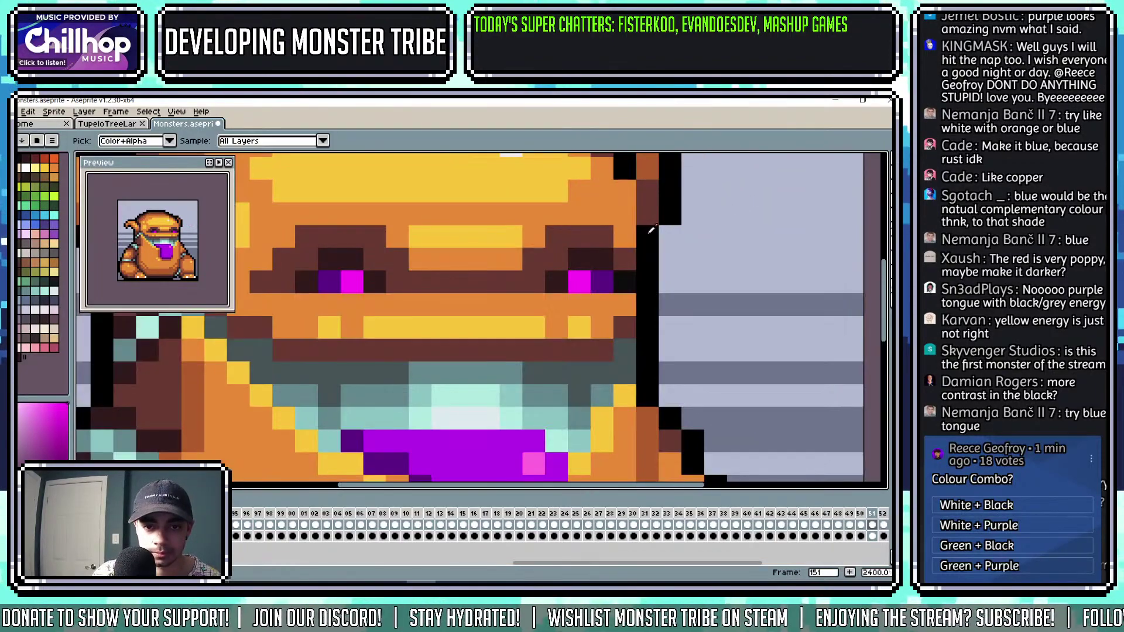
pyautogui.scroll(-5, 614, 266)
pyautogui.scroll(3, 589, 339)
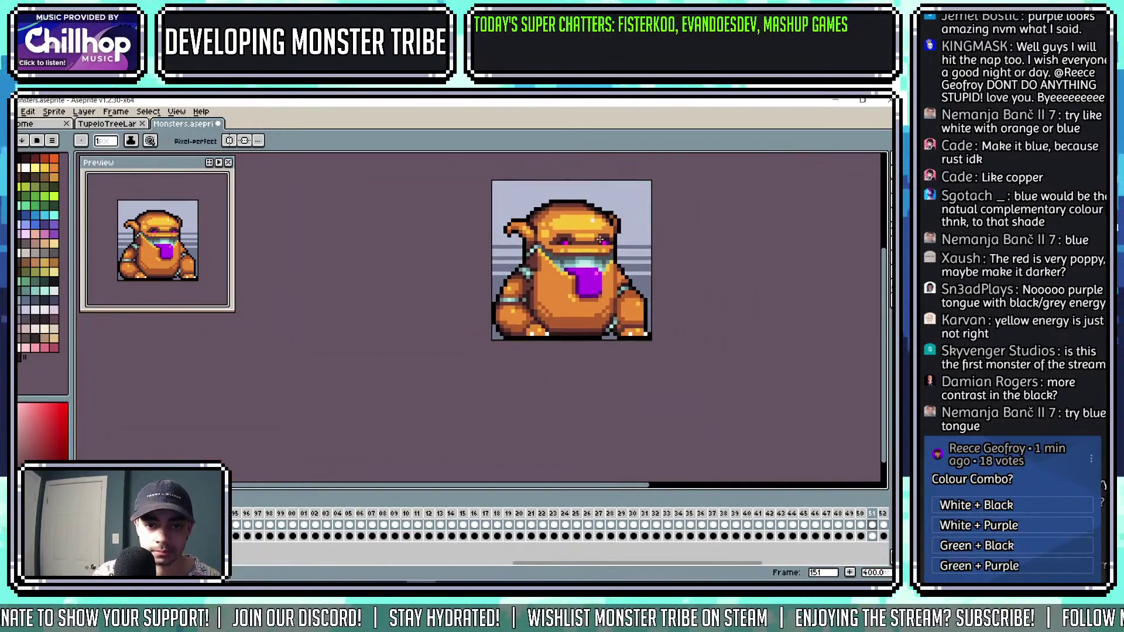
# Add a purple mid-tone beside each magenta eye pixel and dark purple glow pixels above both eyes.
pyautogui.click(588, 338)
pyautogui.press('b')
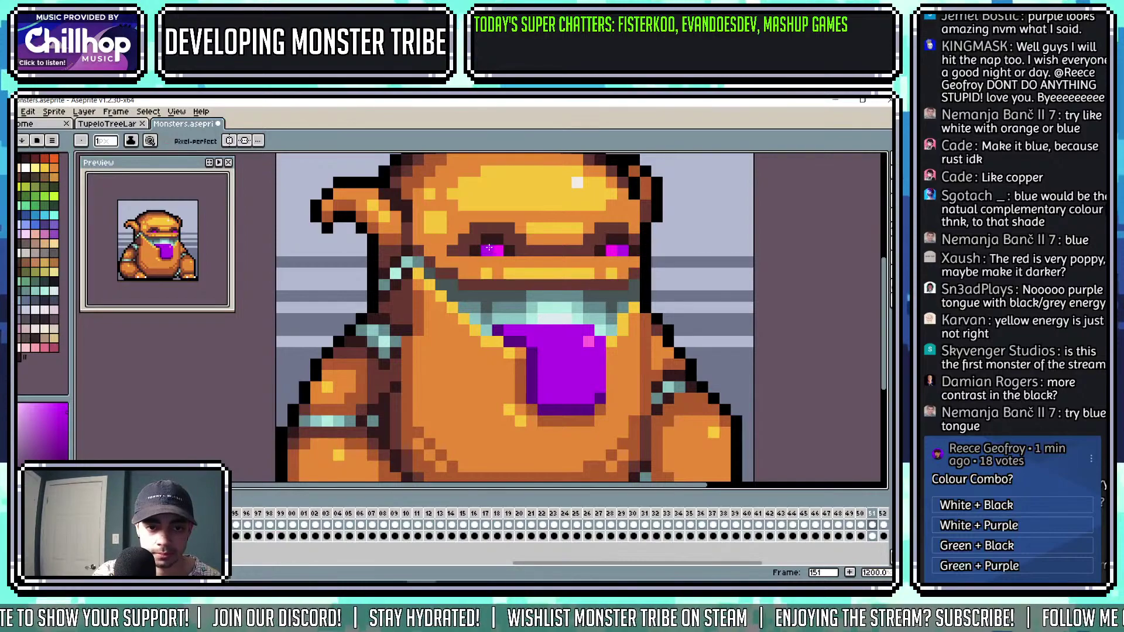
pyautogui.scroll(-6, 489, 248)
pyautogui.scroll(5, 550, 243)
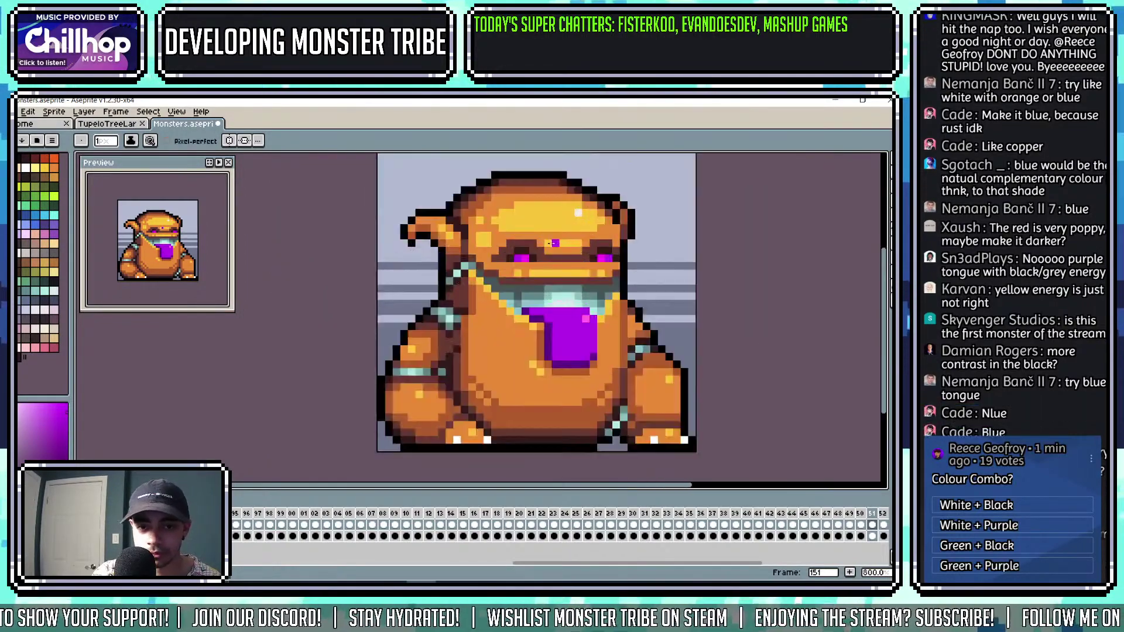
pyautogui.scroll(3, 548, 243)
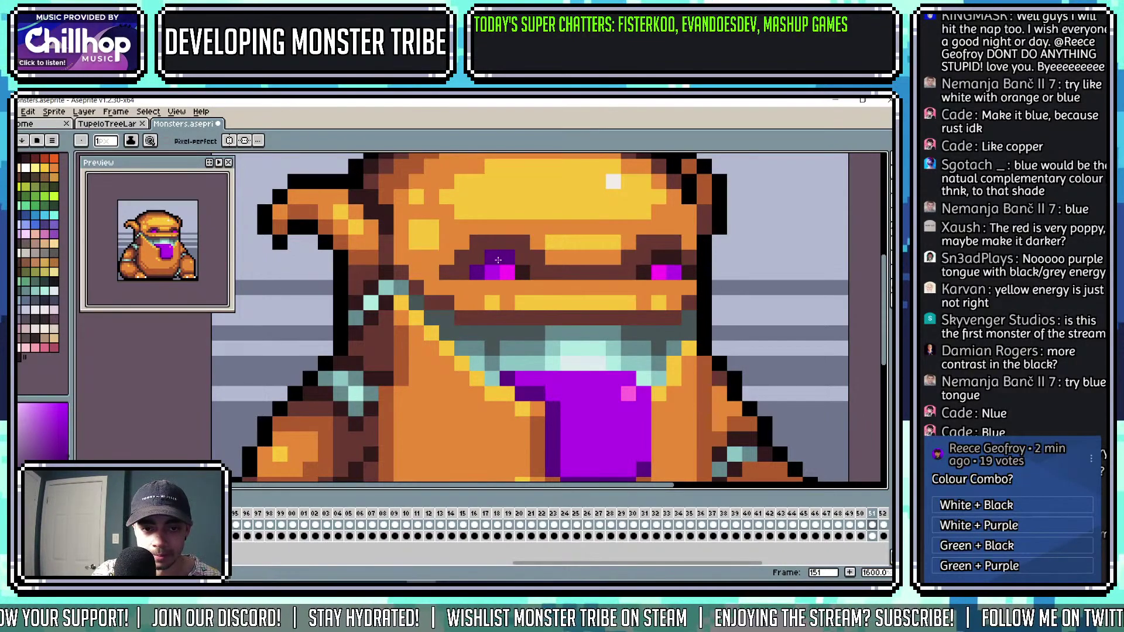
pyautogui.scroll(-8, 670, 255)
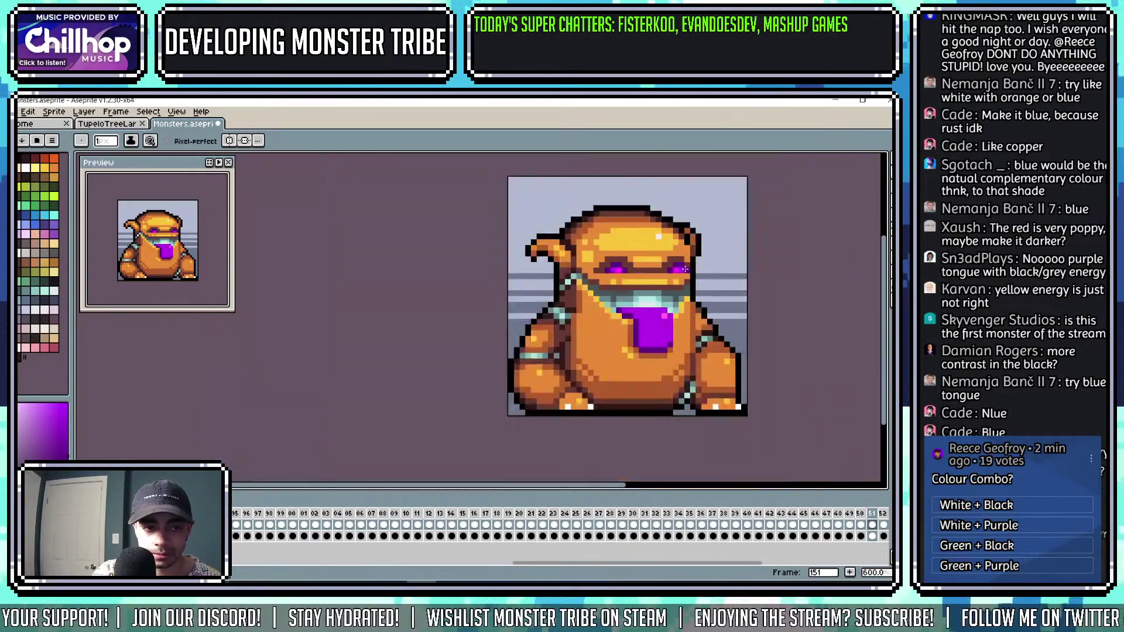
pyautogui.scroll(8, 671, 262)
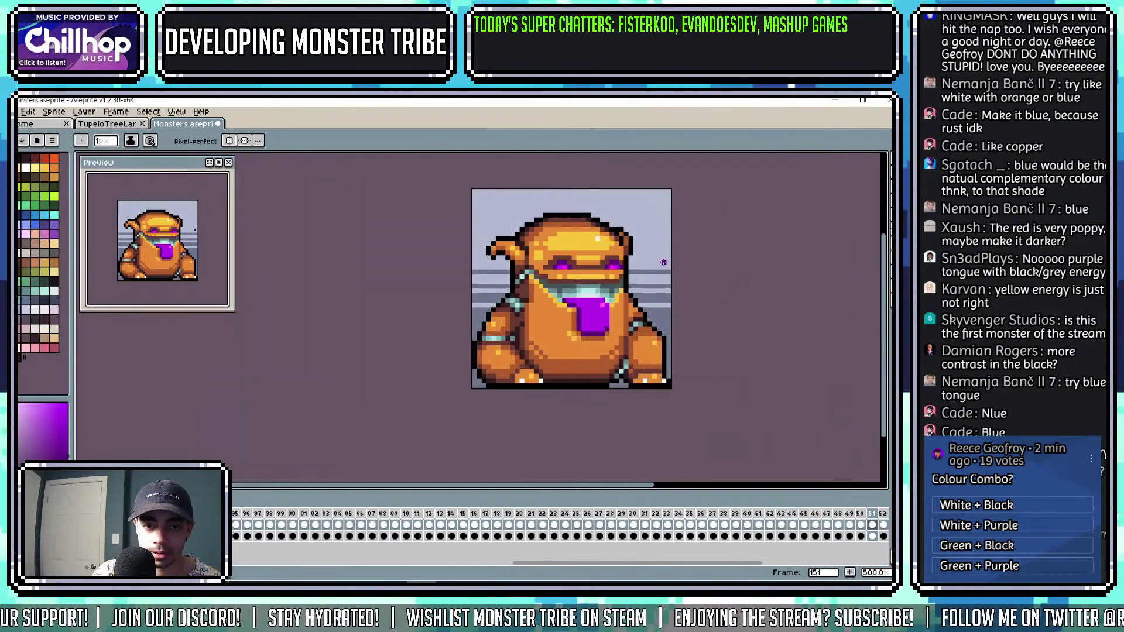
# Darken the sockets around both purple eyes with dark brown sampled from the head's shading.
pyautogui.press('i')
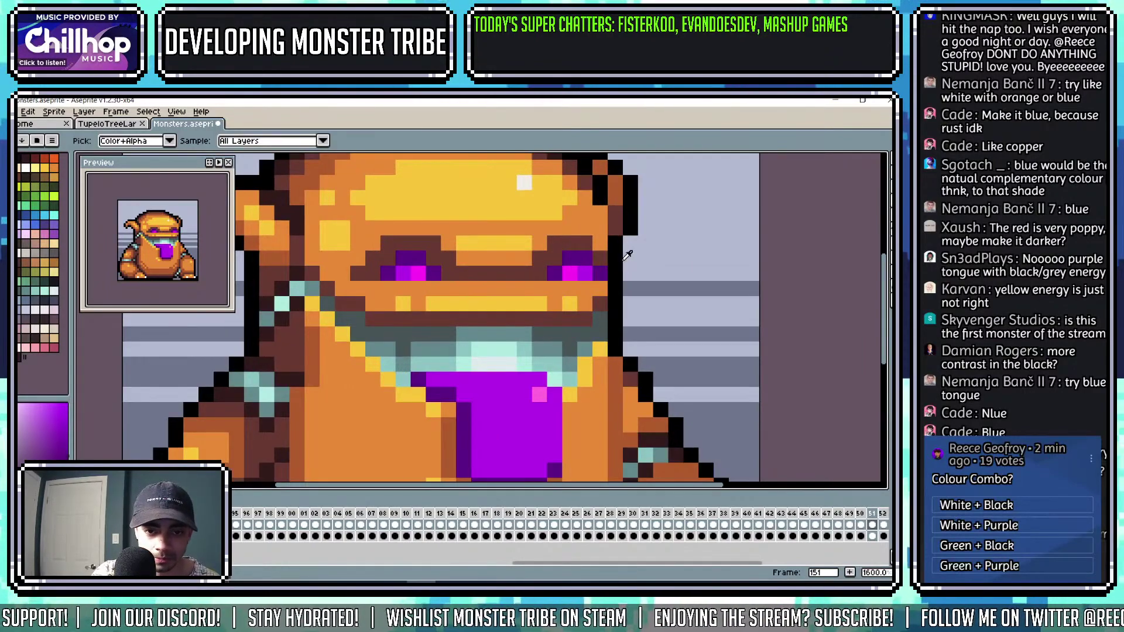
pyautogui.click(597, 191)
pyautogui.press('b')
pyautogui.click(386, 276)
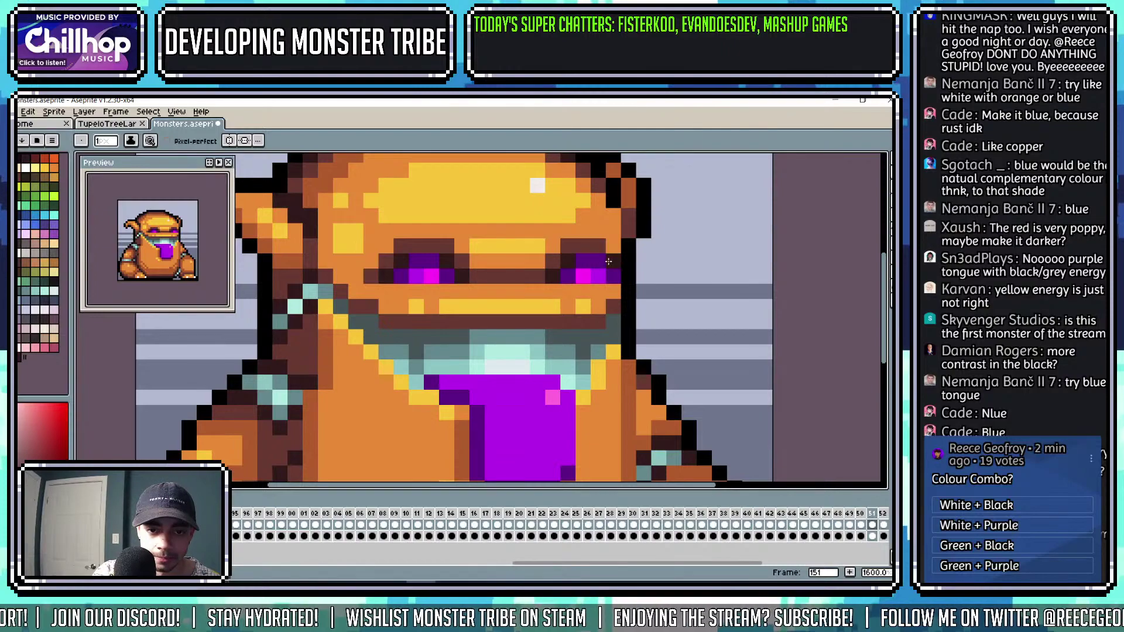
pyautogui.scroll(-4, 609, 262)
pyautogui.scroll(3, 618, 253)
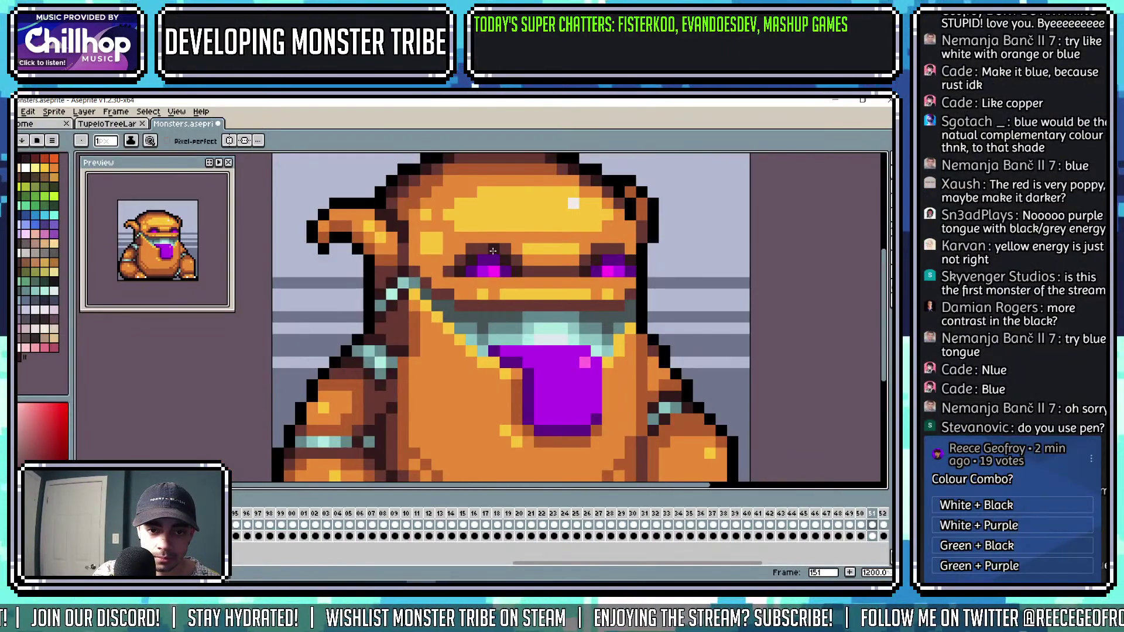
# Extend the dark brown into the eye corners and along the line between the eyes.
pyautogui.scroll(-4, 616, 252)
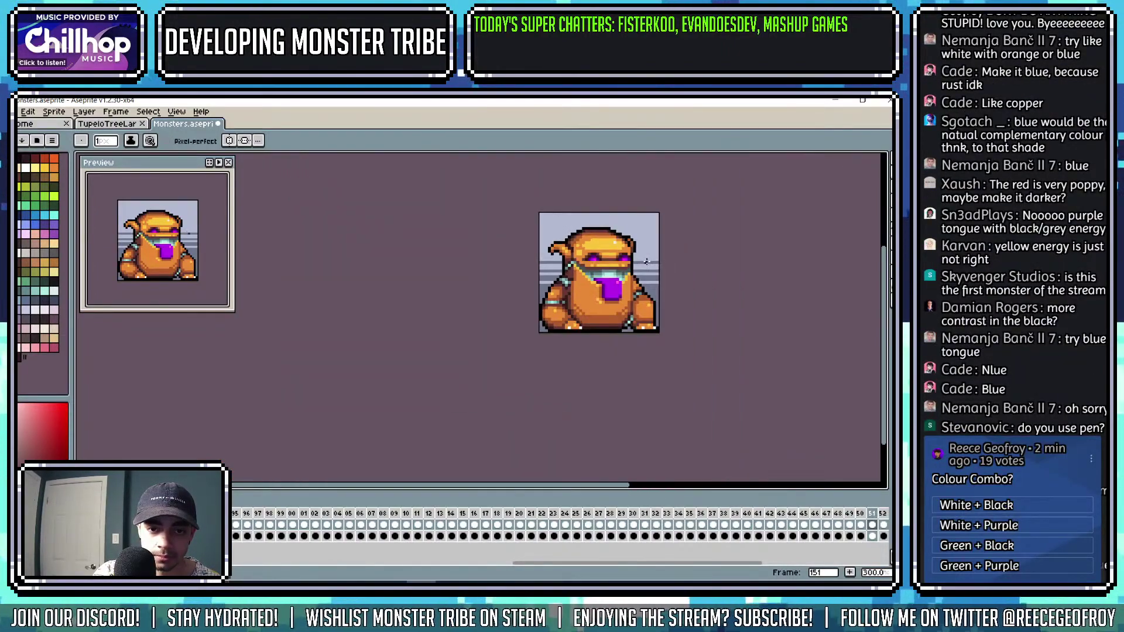
pyautogui.scroll(5, 635, 253)
pyautogui.scroll(1, 546, 252)
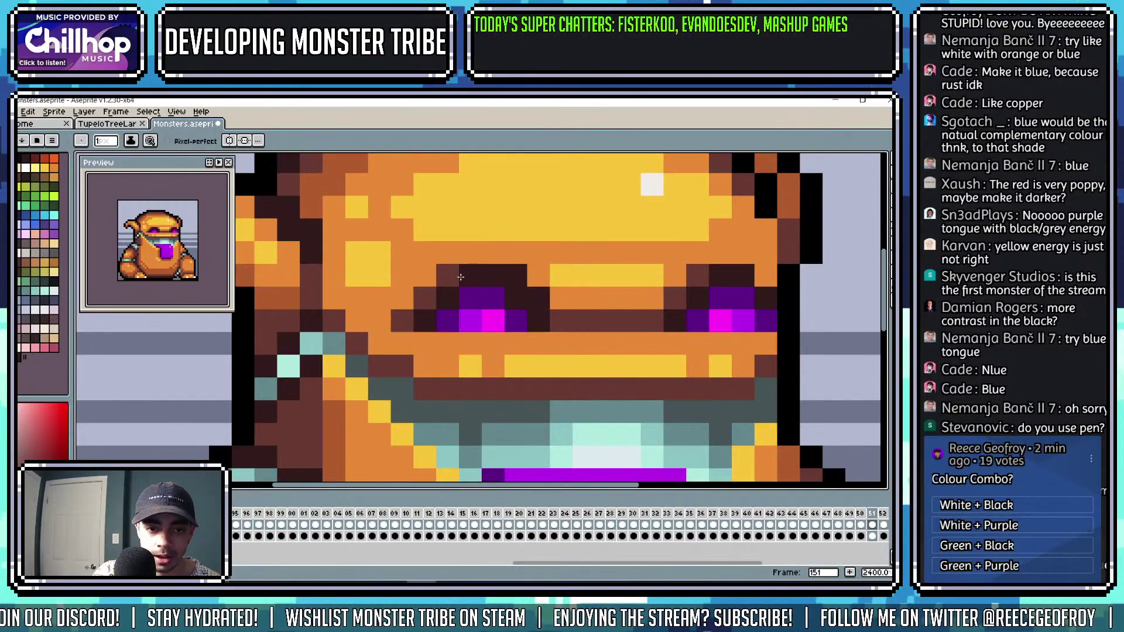
pyautogui.click(413, 316)
pyautogui.click(664, 308)
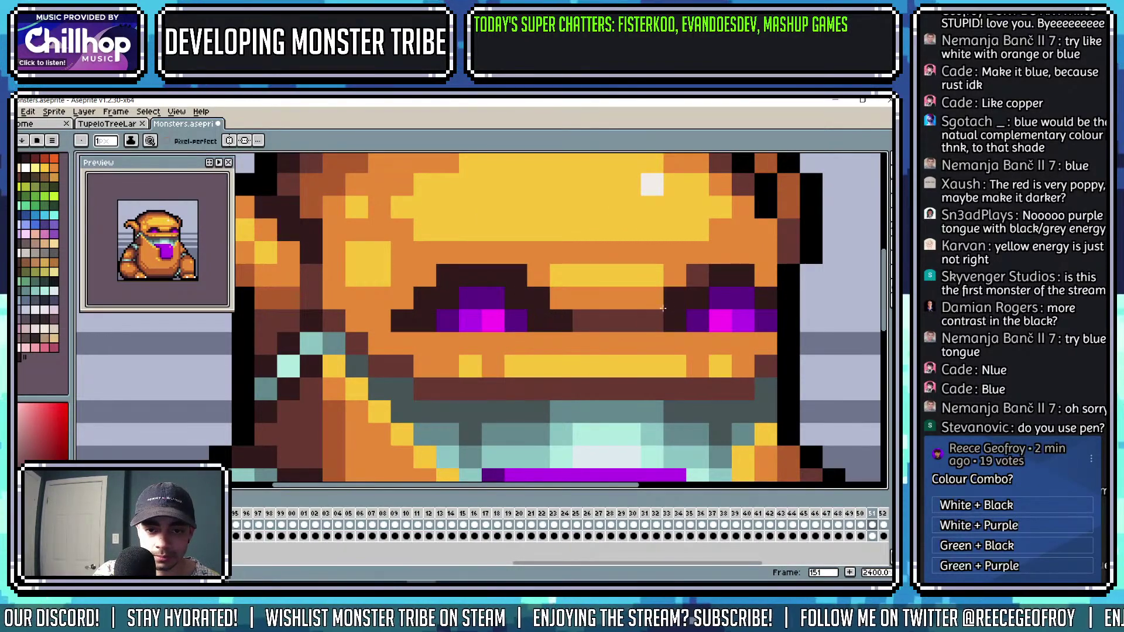
pyautogui.scroll(-4, 694, 280)
pyautogui.scroll(2, 709, 294)
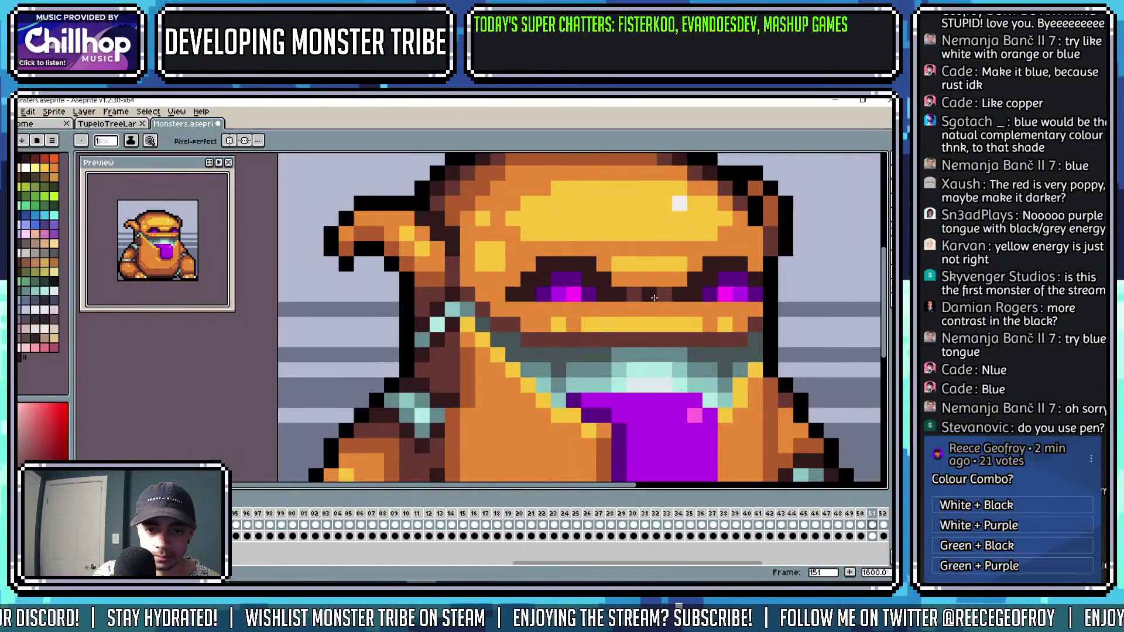
pyautogui.scroll(-4, 654, 298)
pyautogui.scroll(1, 654, 281)
pyautogui.scroll(-1, 654, 272)
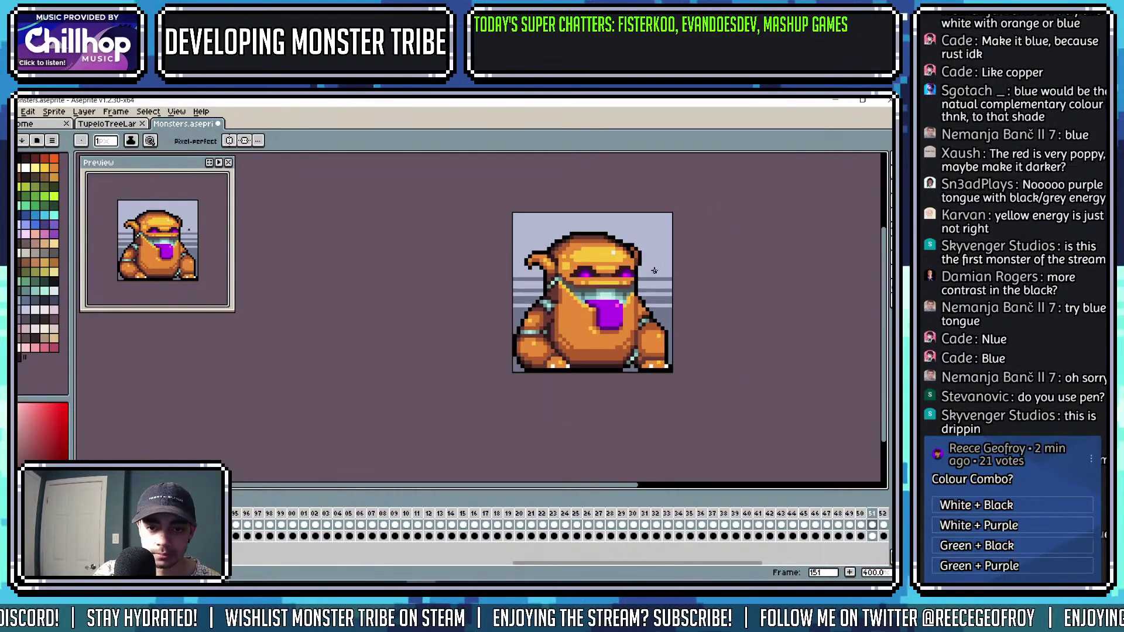
# Soften the inner corner of the eye socket with a lighter brown sampled from the line between the eyes.
pyautogui.scroll(4, 654, 281)
pyautogui.press('alt')
pyautogui.keyDown('alt'); pyautogui.click(638, 302); pyautogui.keyUp('alt')
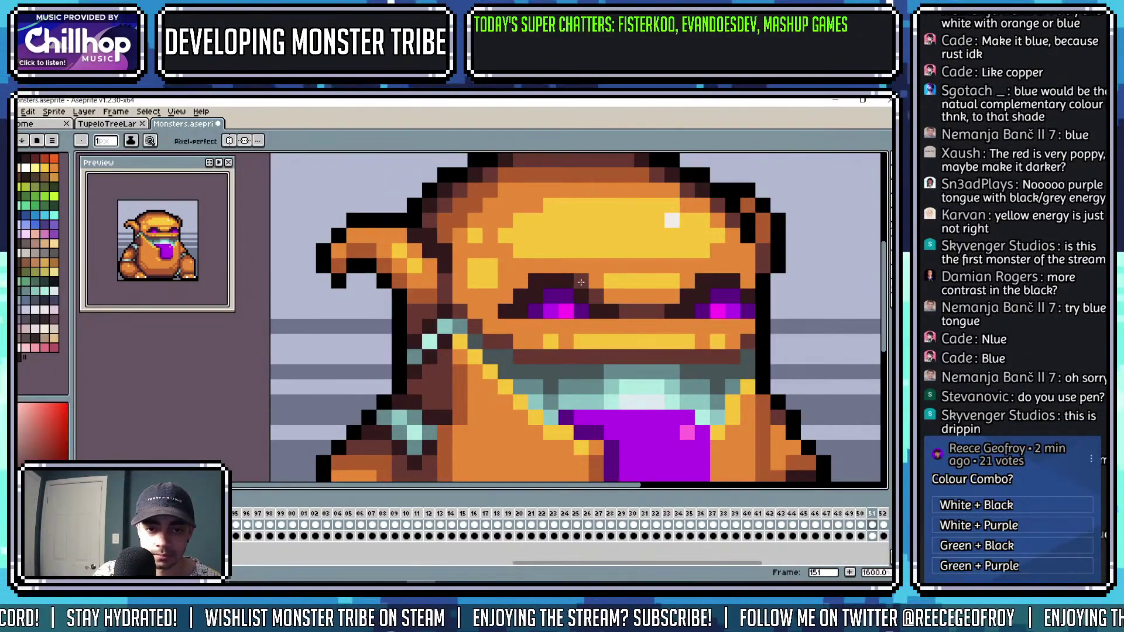
pyautogui.scroll(-4, 686, 302)
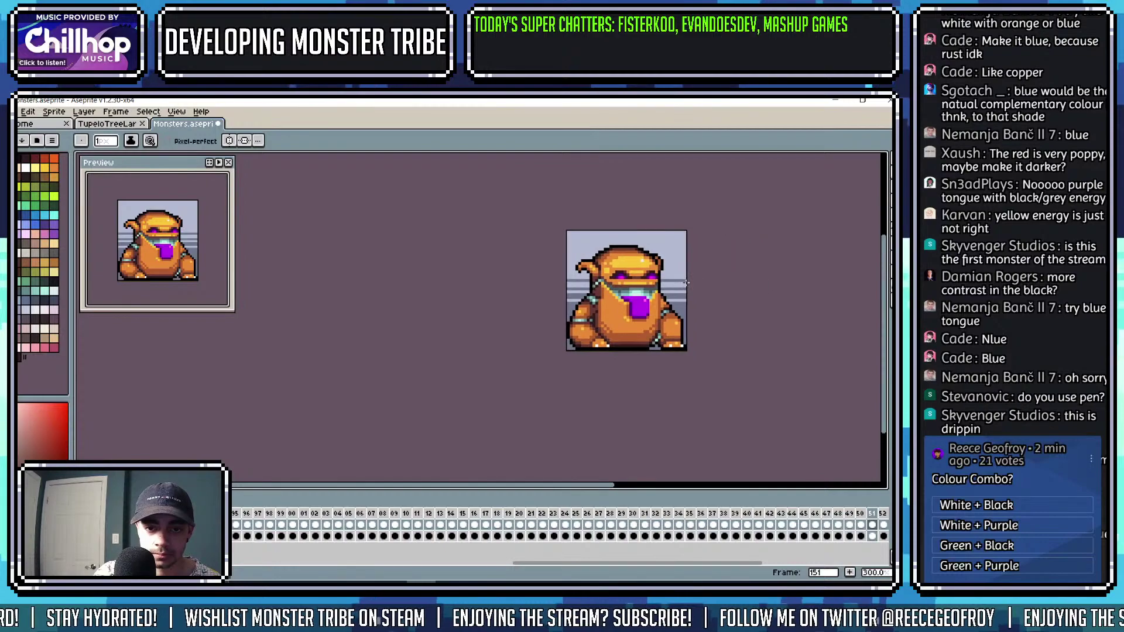
pyautogui.scroll(1, 678, 283)
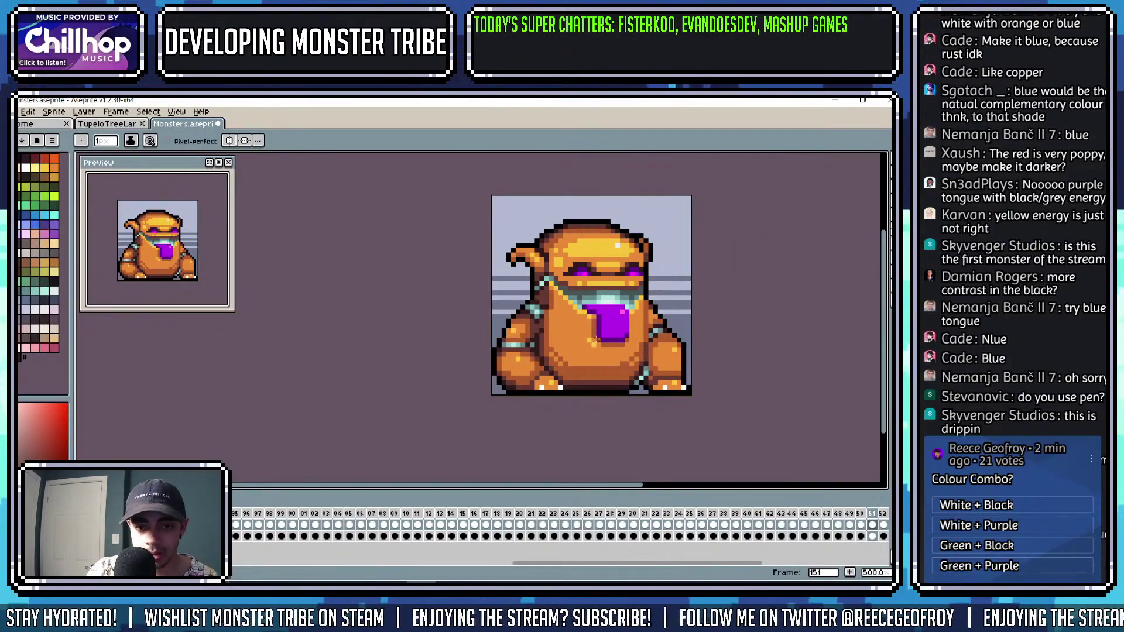
pyautogui.scroll(4, 597, 340)
pyautogui.press('alt')
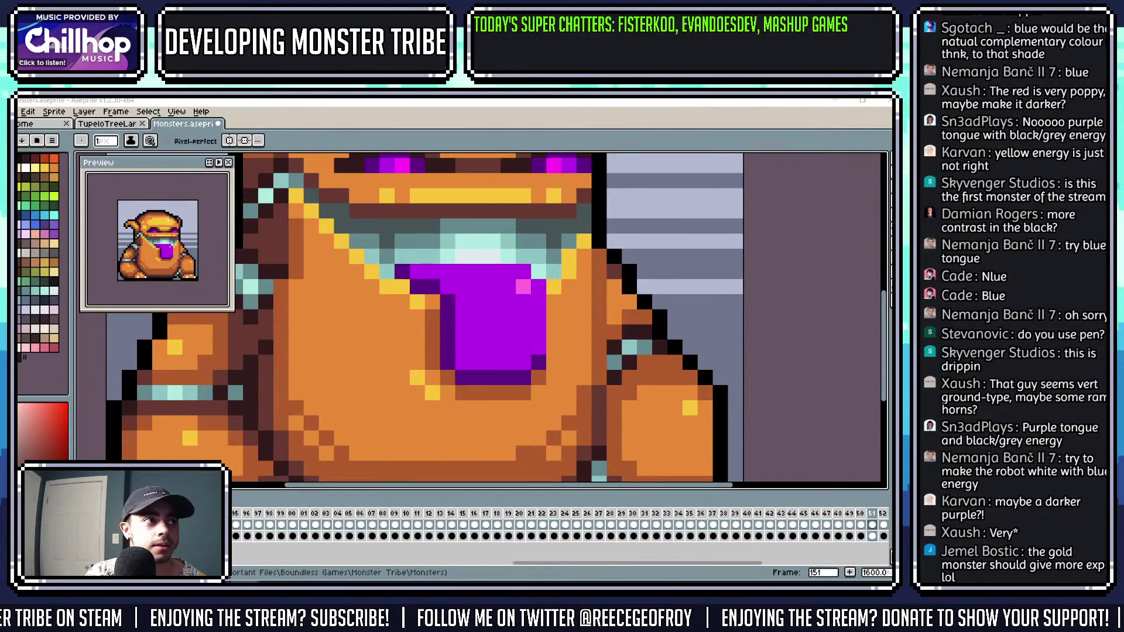
# Retouch the bright eye pixels of frame 151's ape with a pinker magenta and reselect purple for filling.
pyautogui.scroll(-4, 441, 273)
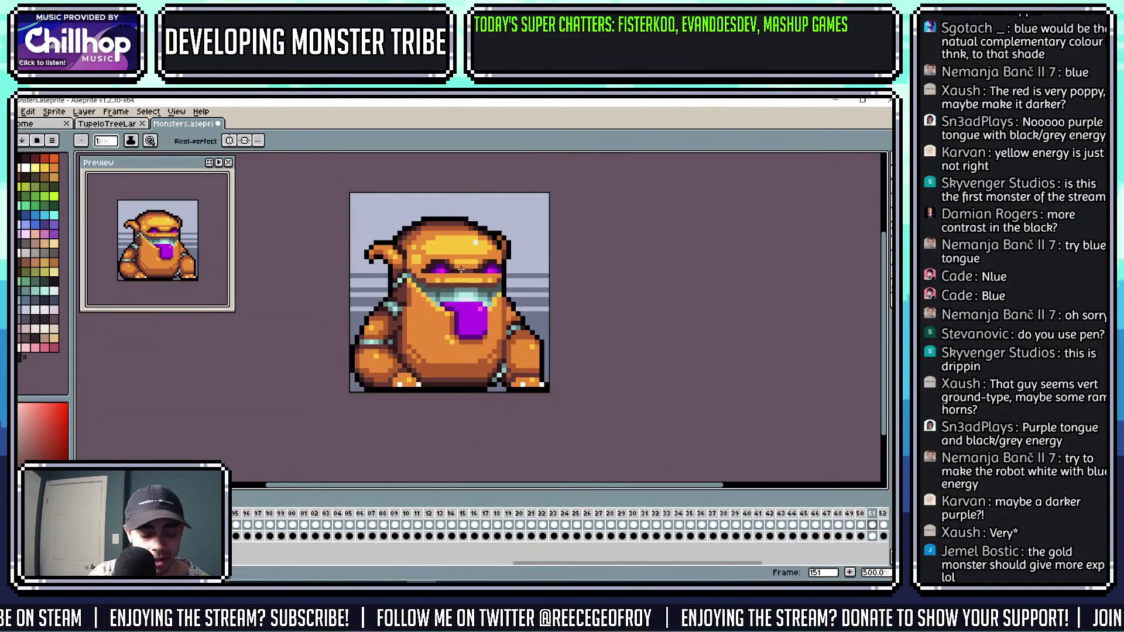
pyautogui.scroll(5, 486, 307)
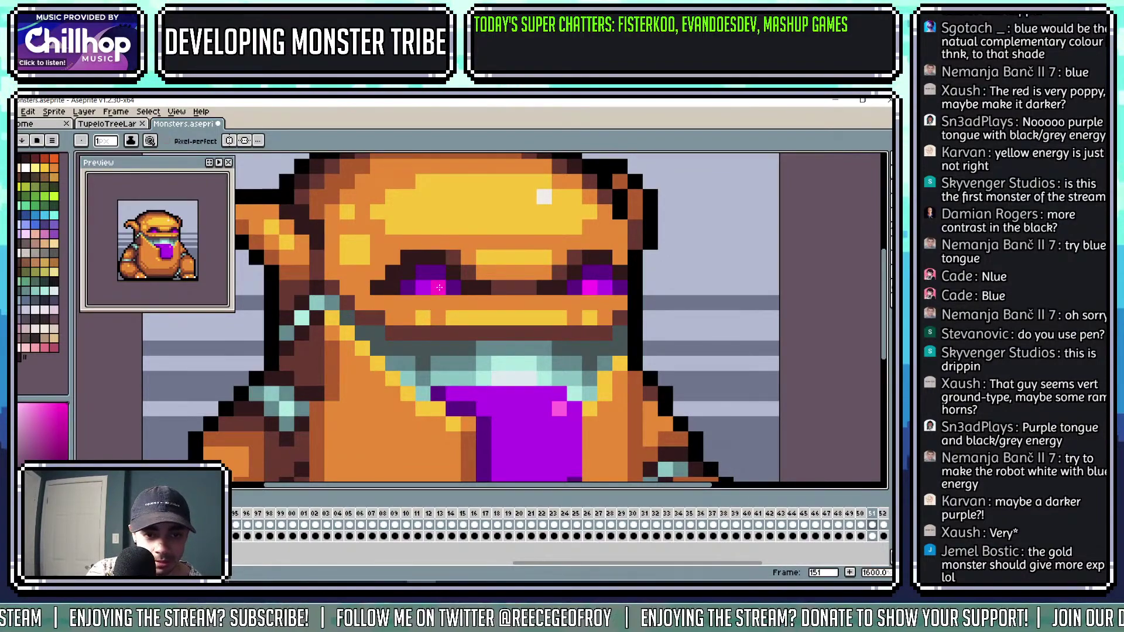
pyautogui.scroll(-4, 600, 284)
pyautogui.scroll(4, 601, 284)
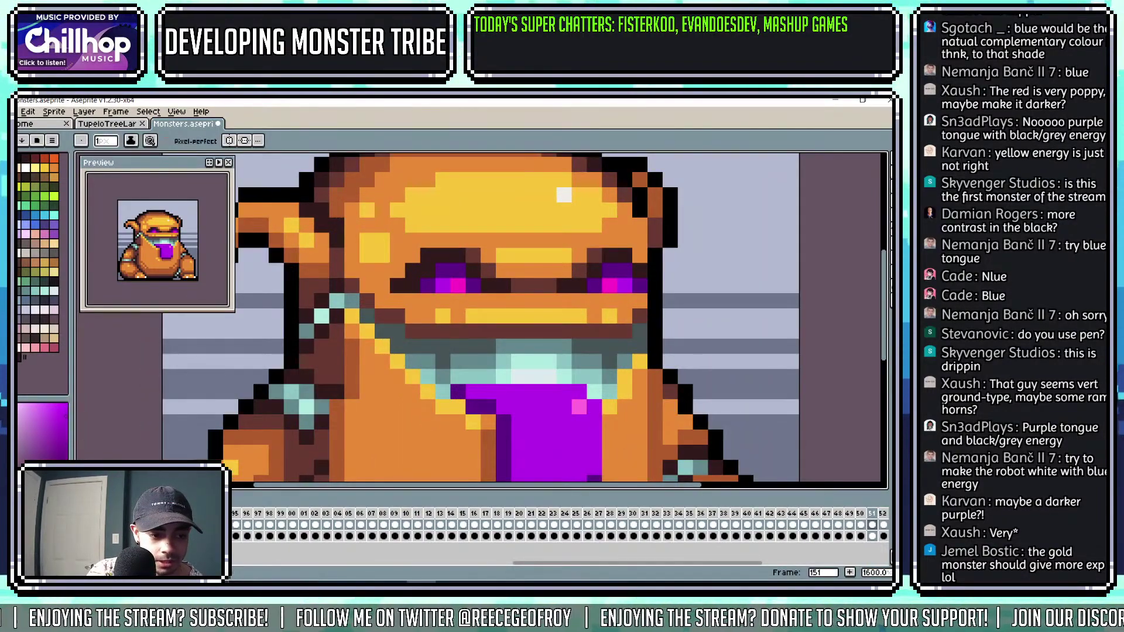
pyautogui.press('g')
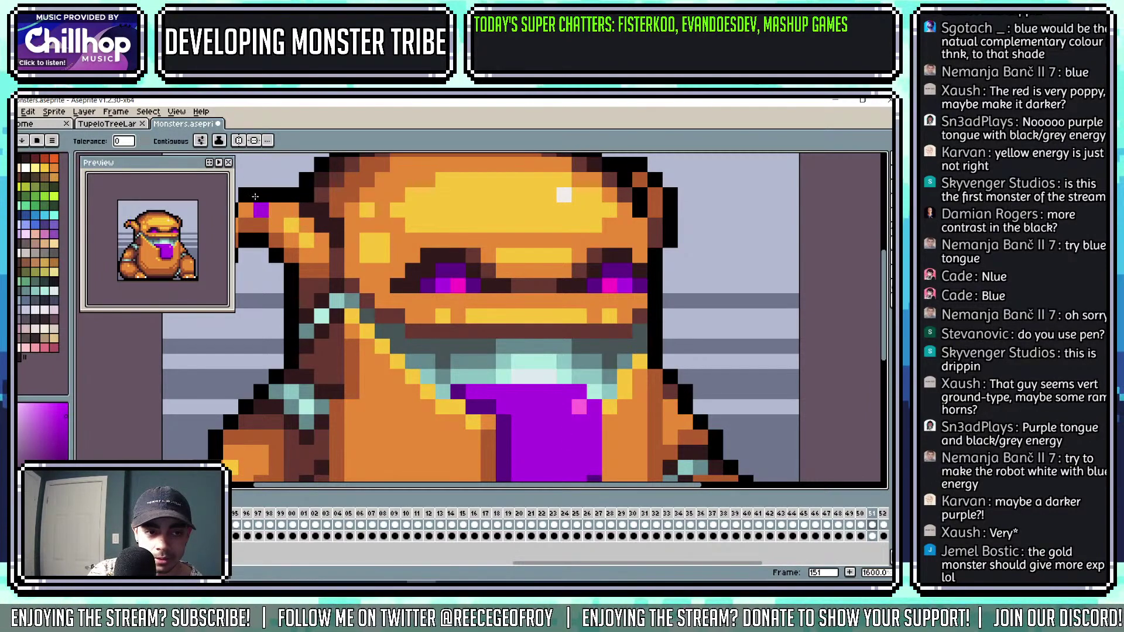
pyautogui.scroll(-4, 567, 269)
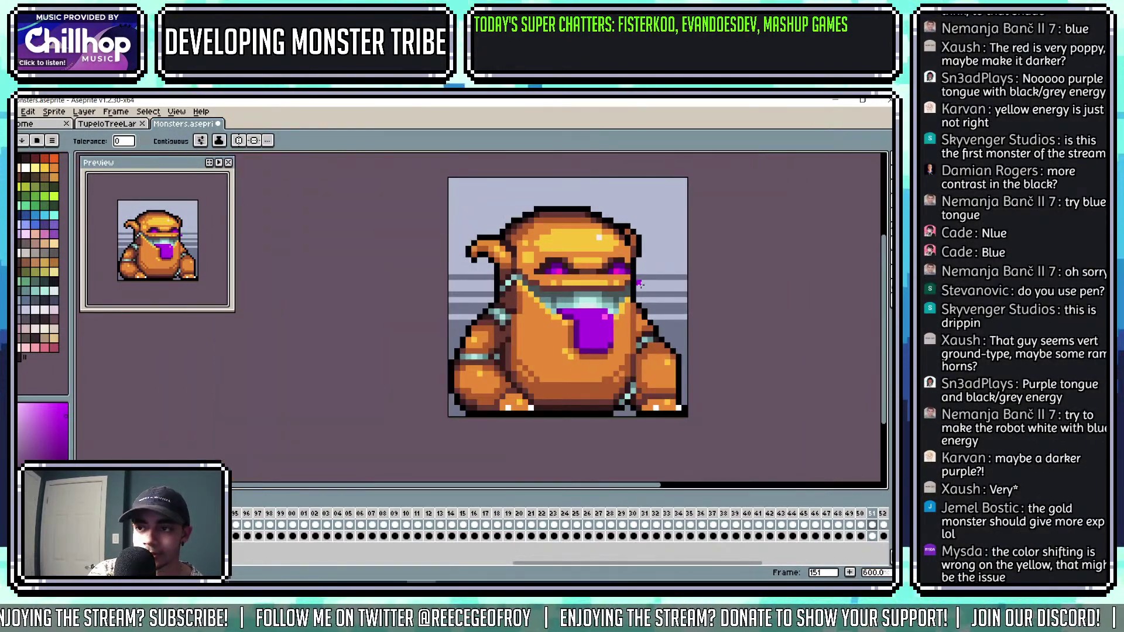
pyautogui.scroll(-2, 618, 292)
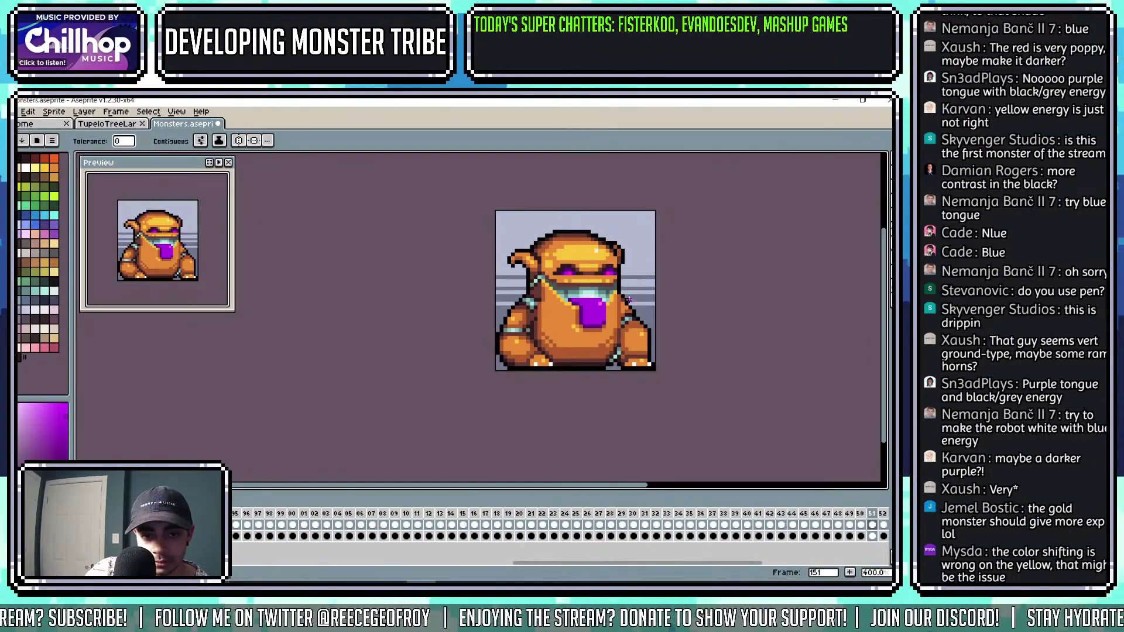
pyautogui.scroll(1, 629, 287)
pyautogui.scroll(2, 578, 253)
pyautogui.press('i')
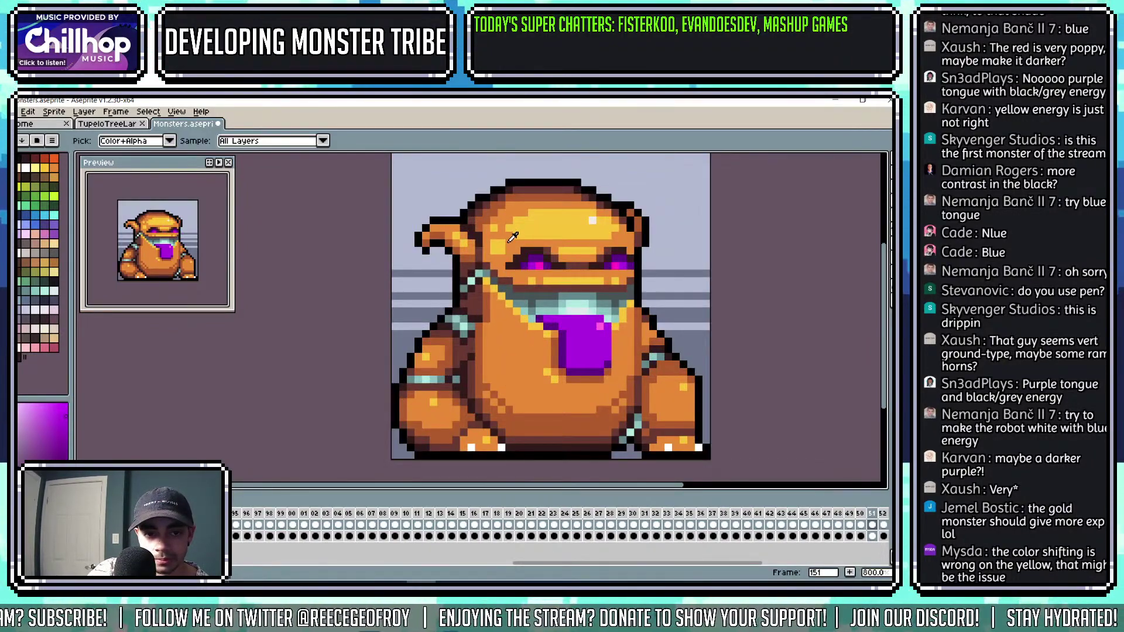
pyautogui.click(493, 210)
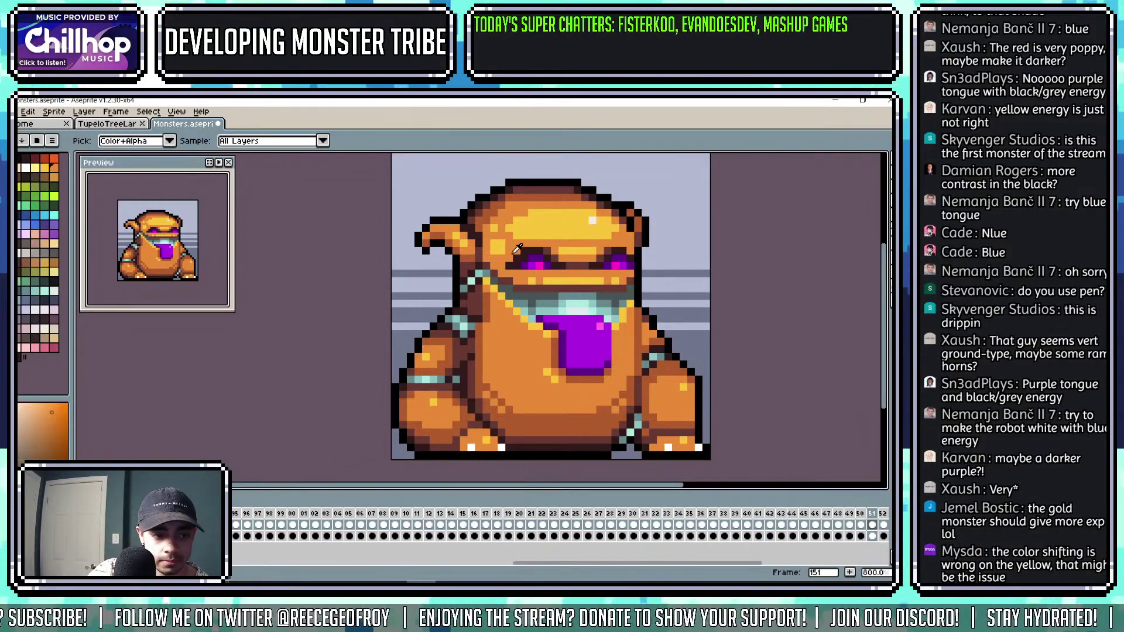
pyautogui.click(488, 202)
pyautogui.press('g')
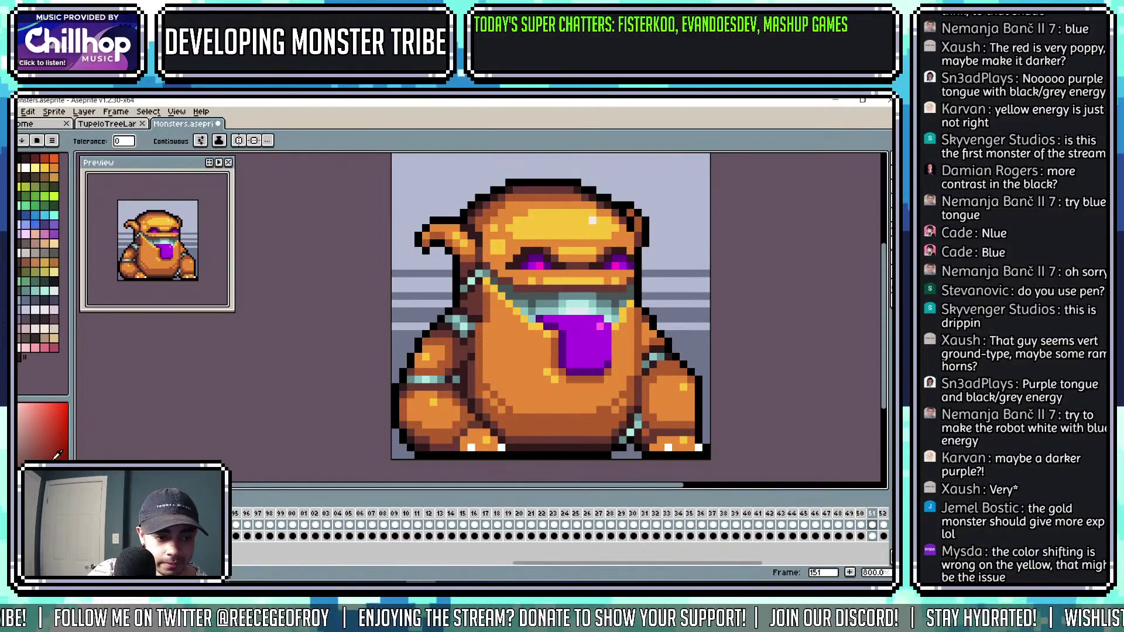
pyautogui.scroll(-3, 528, 239)
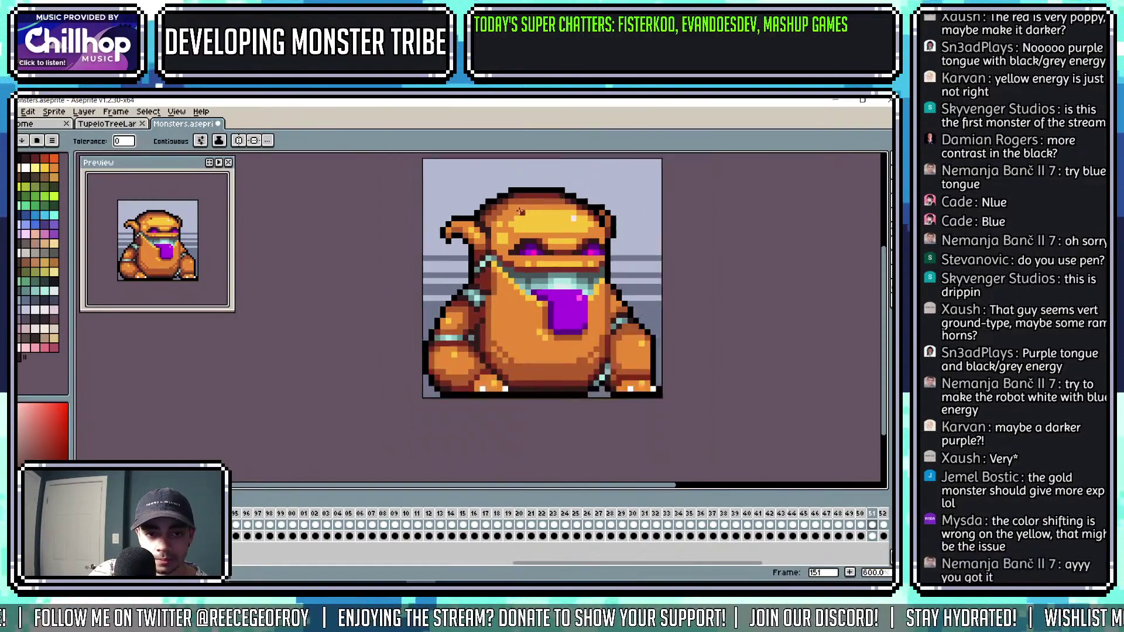
pyautogui.scroll(3, 527, 239)
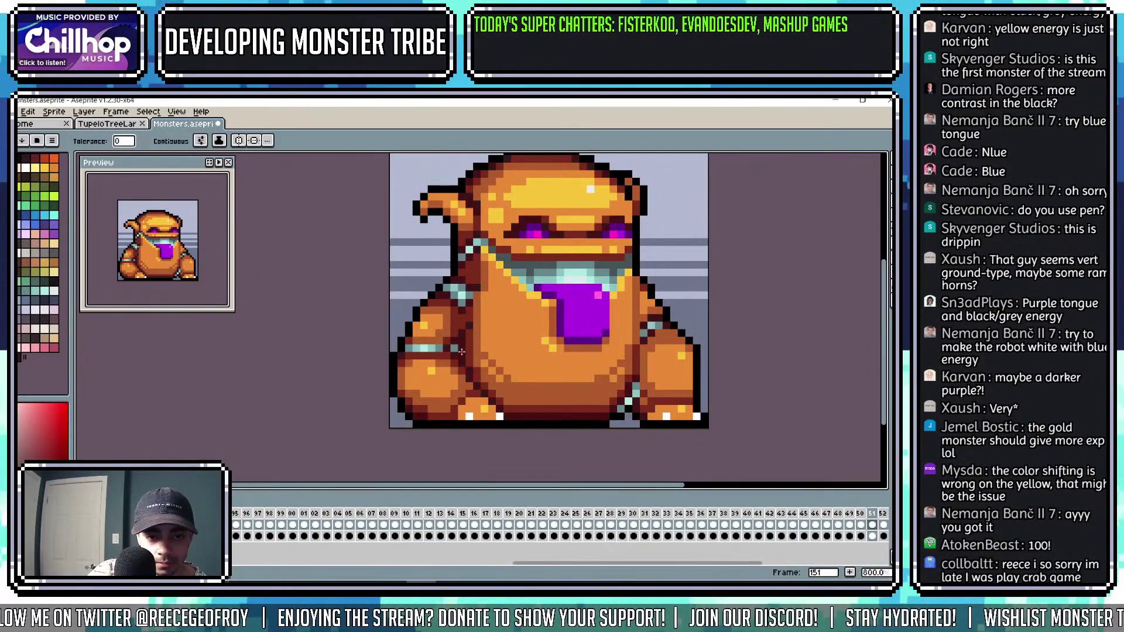
pyautogui.scroll(-3, 461, 352)
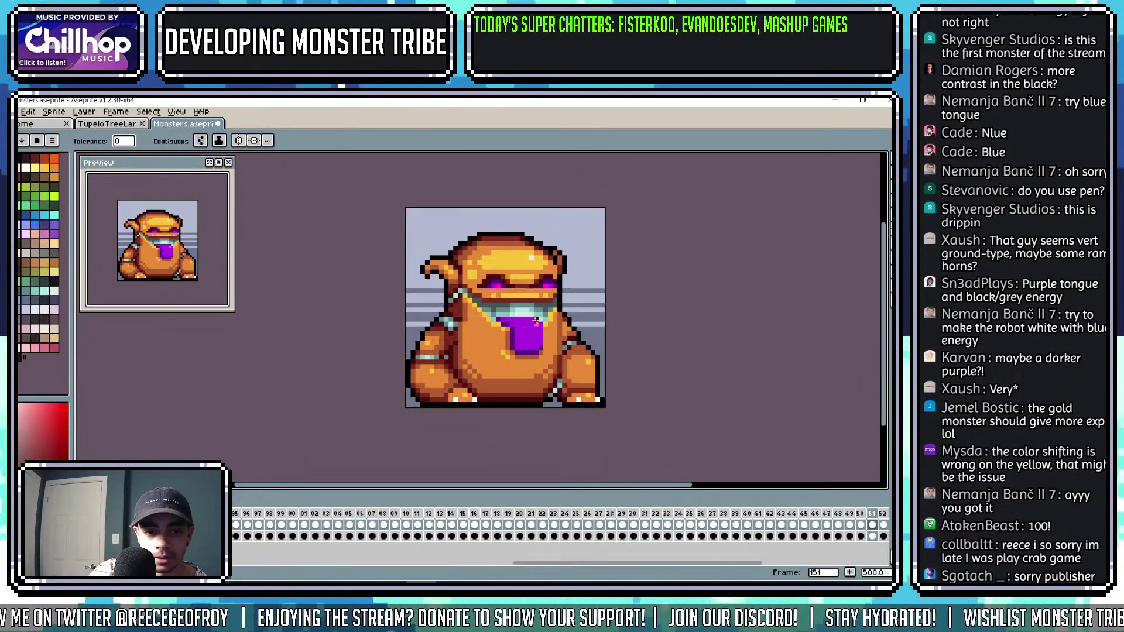
pyautogui.scroll(1, 488, 339)
pyautogui.hotkey('ctrl', 'z')
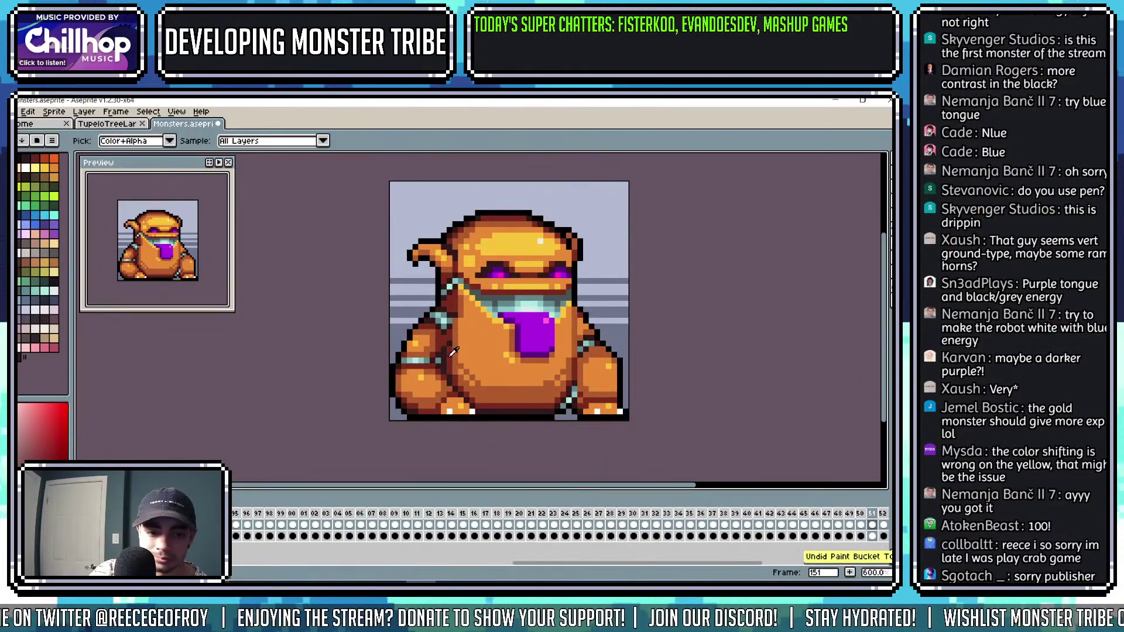
pyautogui.scroll(3, 451, 352)
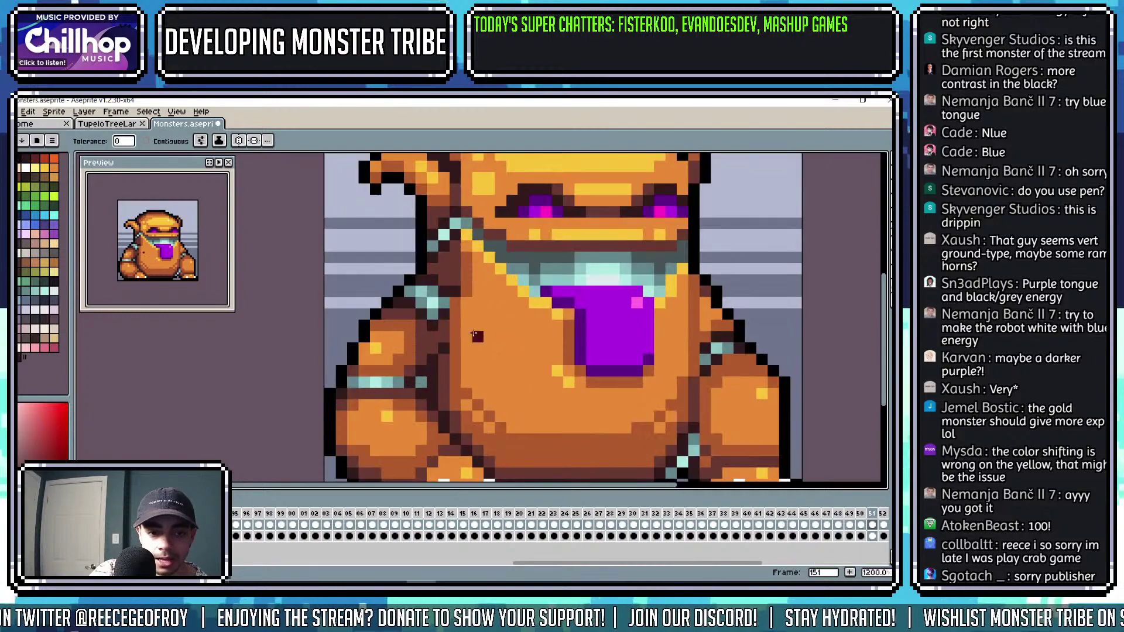
pyautogui.click(432, 336)
pyautogui.press('g')
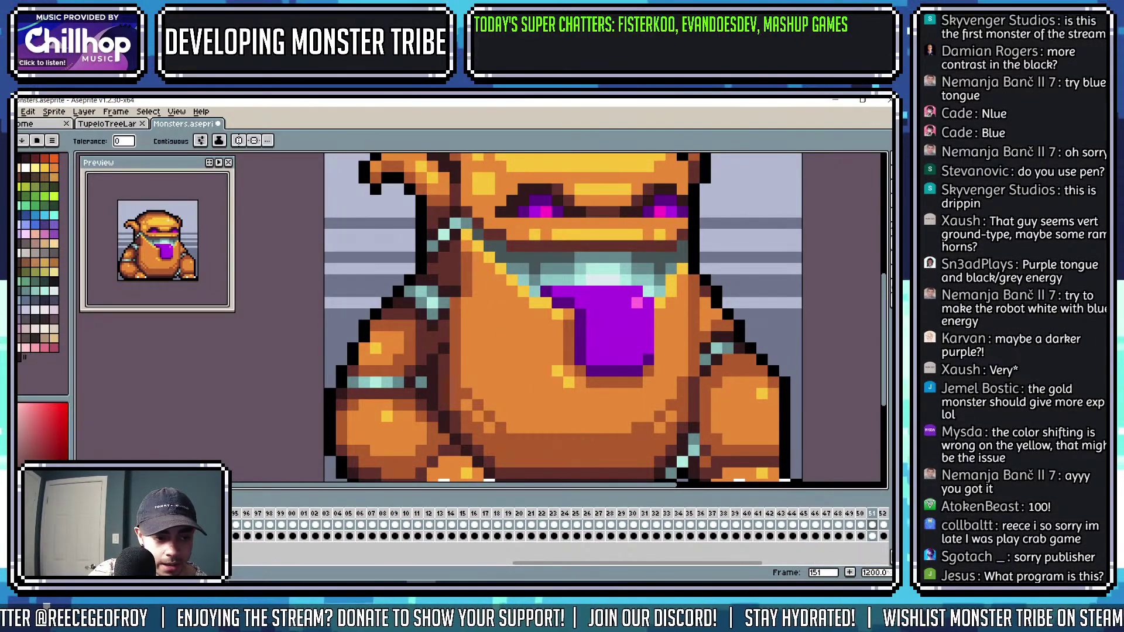
pyautogui.scroll(-6, 427, 368)
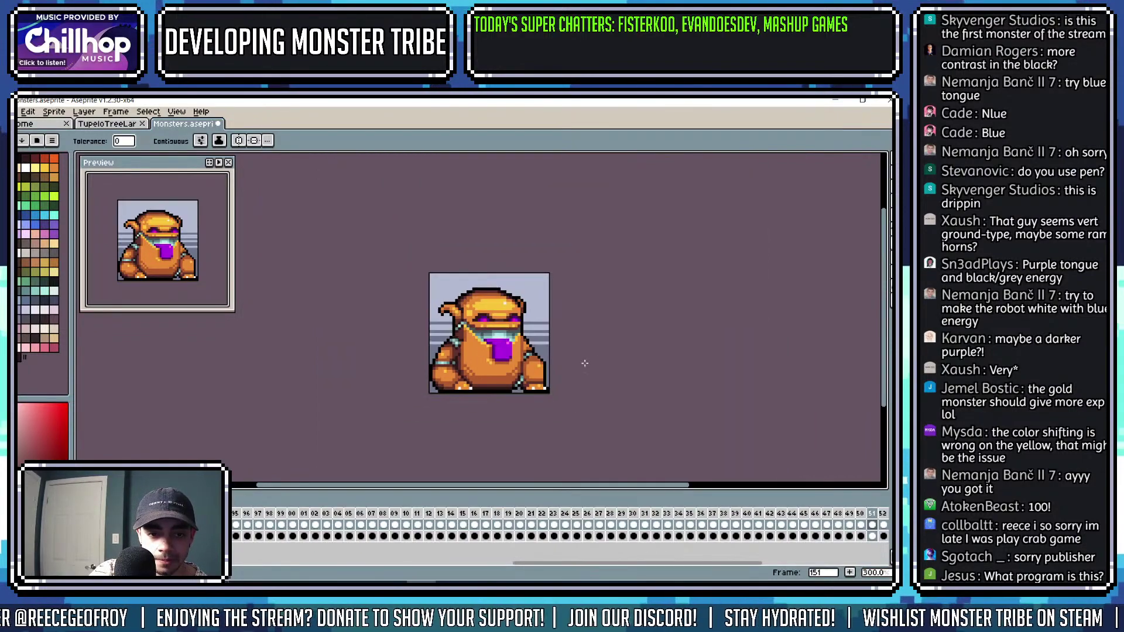
pyautogui.moveTo(687, 319); pyautogui.dragTo(673, 320)
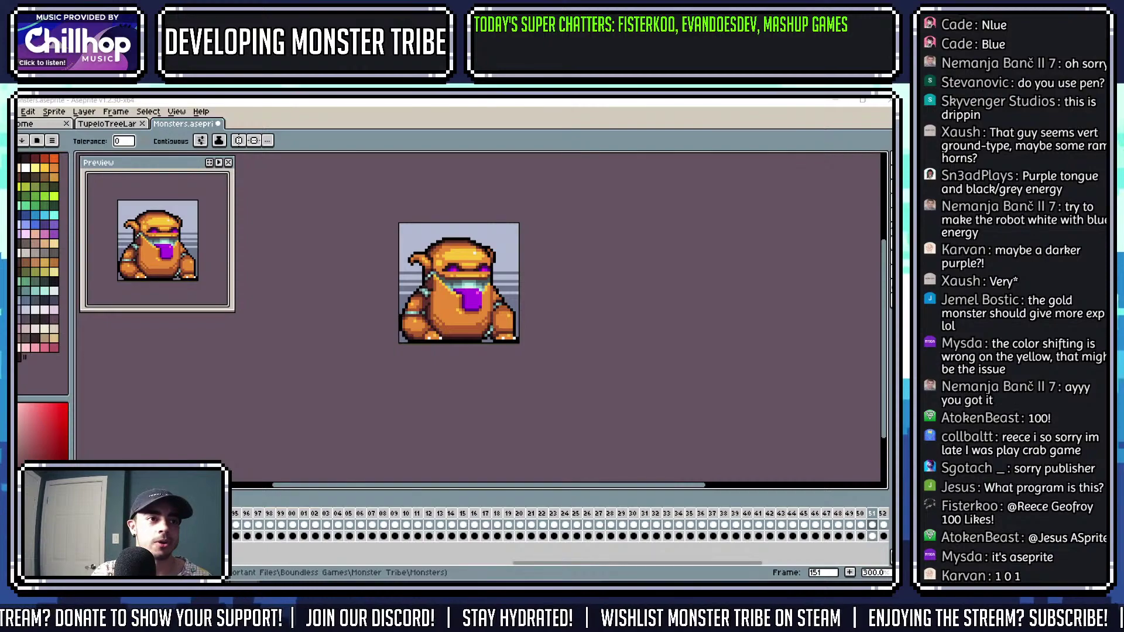
pyautogui.moveTo(520, 293); pyautogui.dragTo(511, 301)
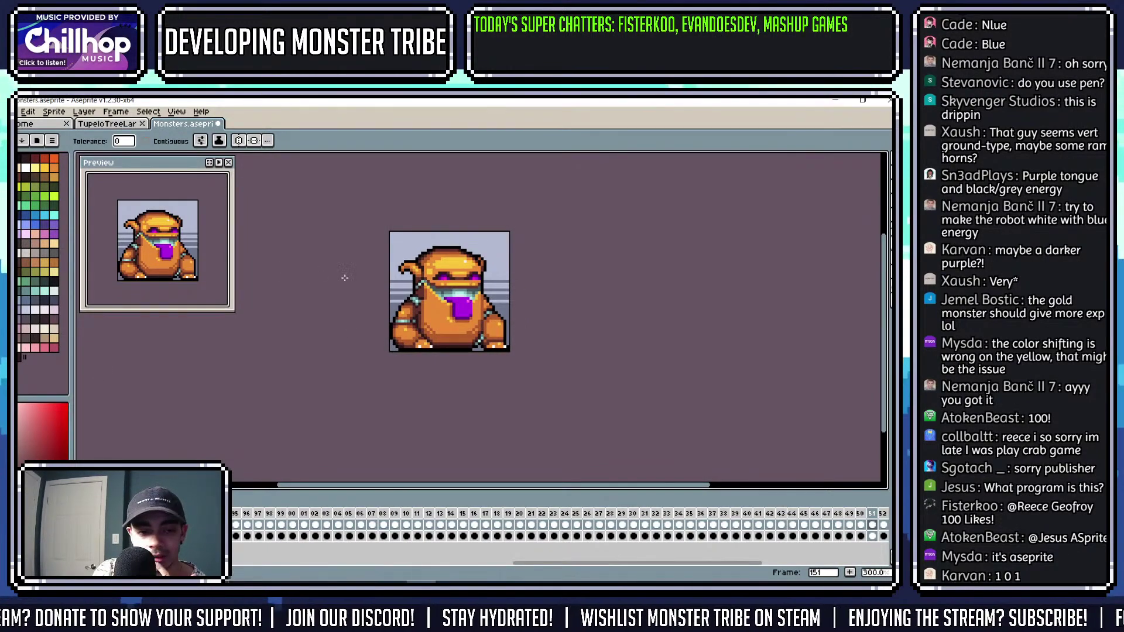
pyautogui.scroll(2, 406, 234)
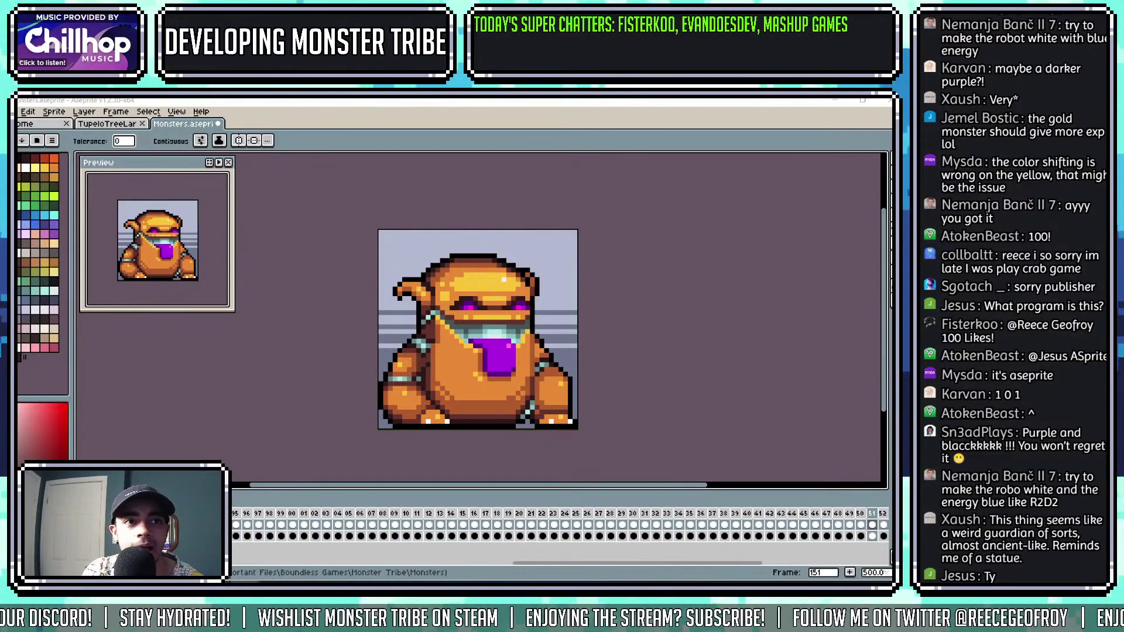
# Replace the teal shades in the orange ape's mouth and joints with dark slate and blue-grey fills from the palette.
pyautogui.scroll(5, 499, 322)
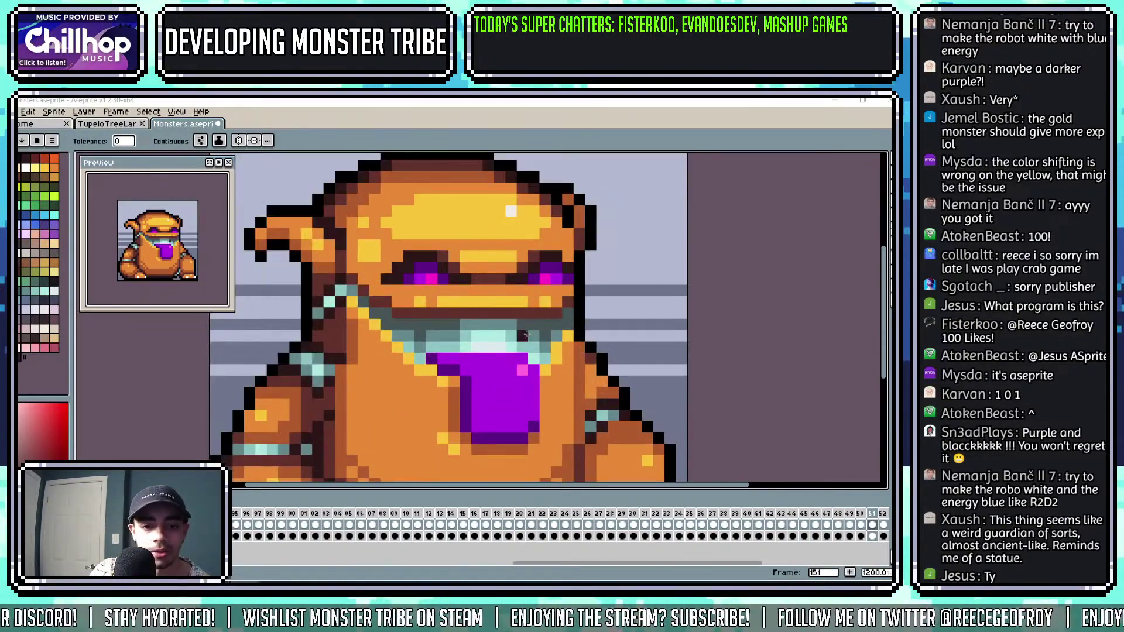
pyautogui.click(35, 300)
pyautogui.click(452, 332)
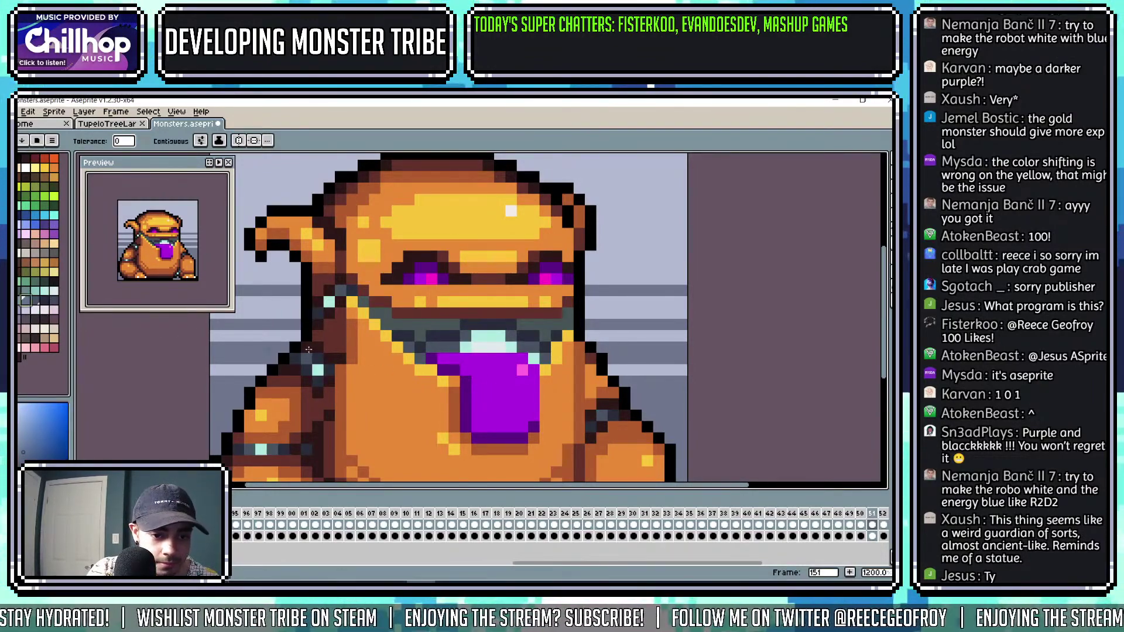
pyautogui.hotkey('ctrl', 'y')
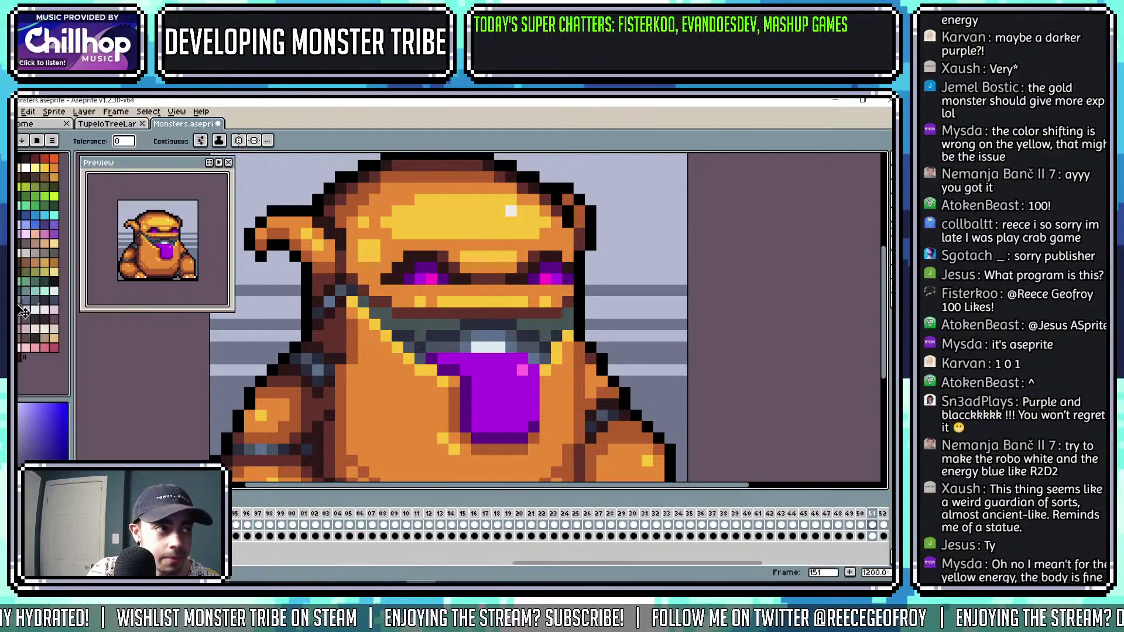
pyautogui.scroll(-6, 527, 335)
pyautogui.scroll(7, 527, 333)
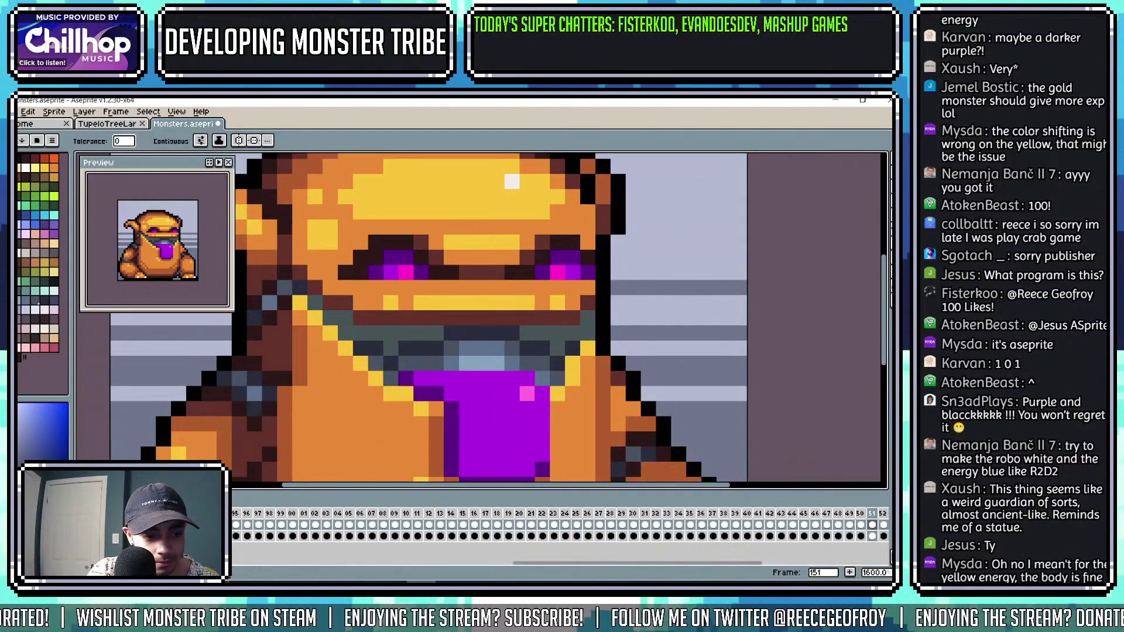
# Darken the grey-green band along the top of the ape's mouth to near-black and select the purple colour.
pyautogui.scroll(-6, 527, 322)
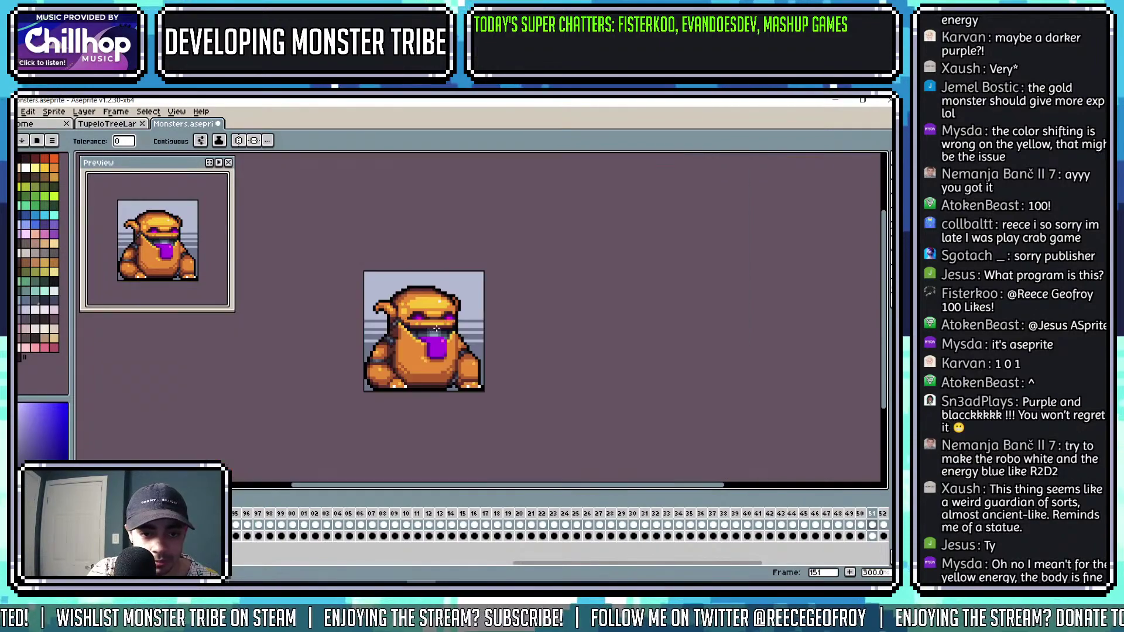
pyautogui.scroll(-1, 546, 313)
pyautogui.moveTo(546, 313); pyautogui.dragTo(540, 310)
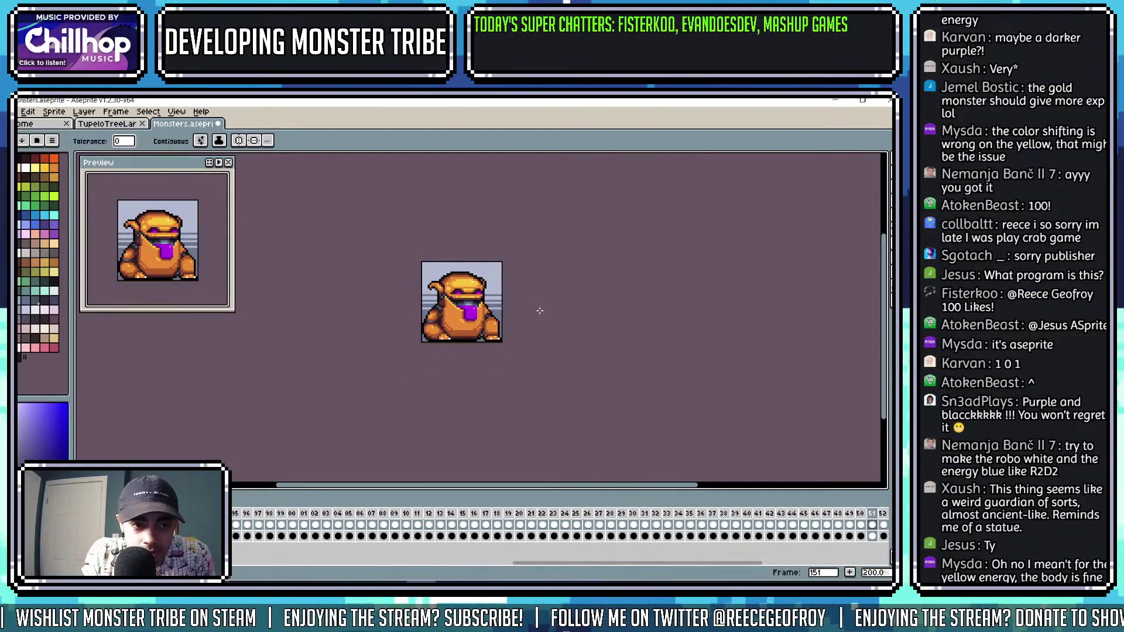
pyautogui.scroll(7, 537, 299)
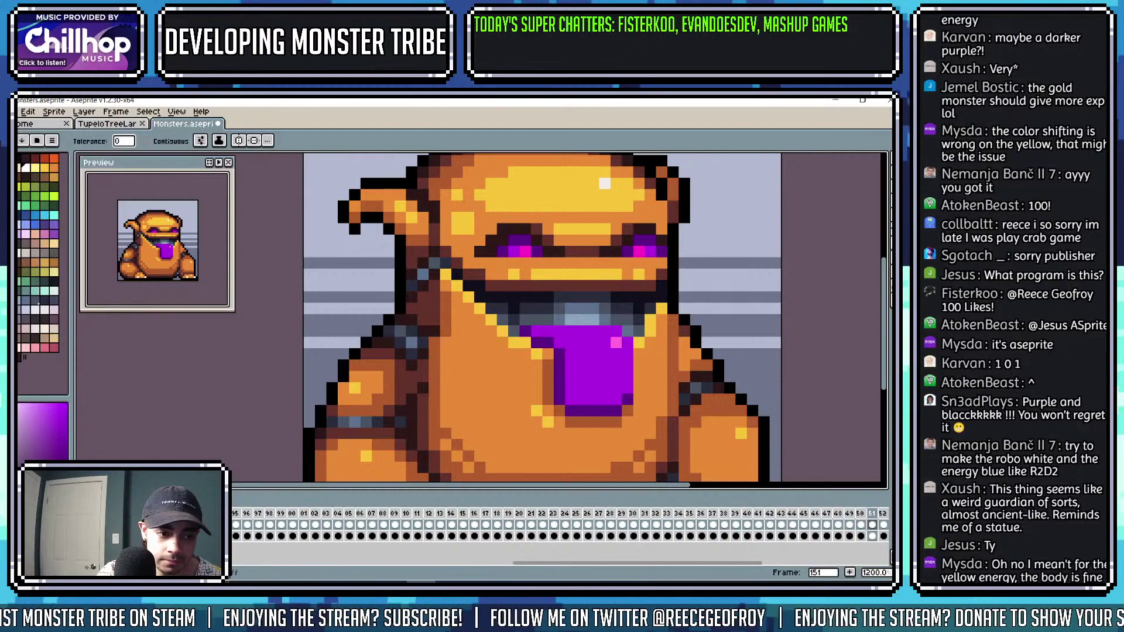
pyautogui.click(65, 413)
pyautogui.scroll(-4, 588, 250)
pyautogui.scroll(-1, 589, 252)
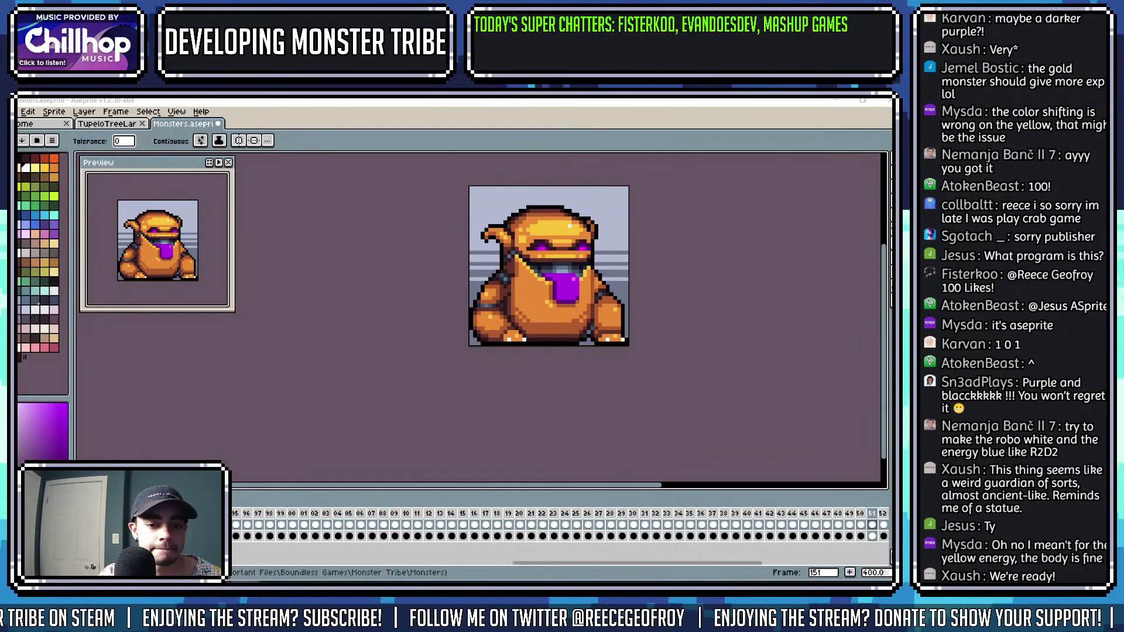
# Delete frame 150, which holds the earlier orange ape with the green mouth.
pyautogui.click(863, 517)
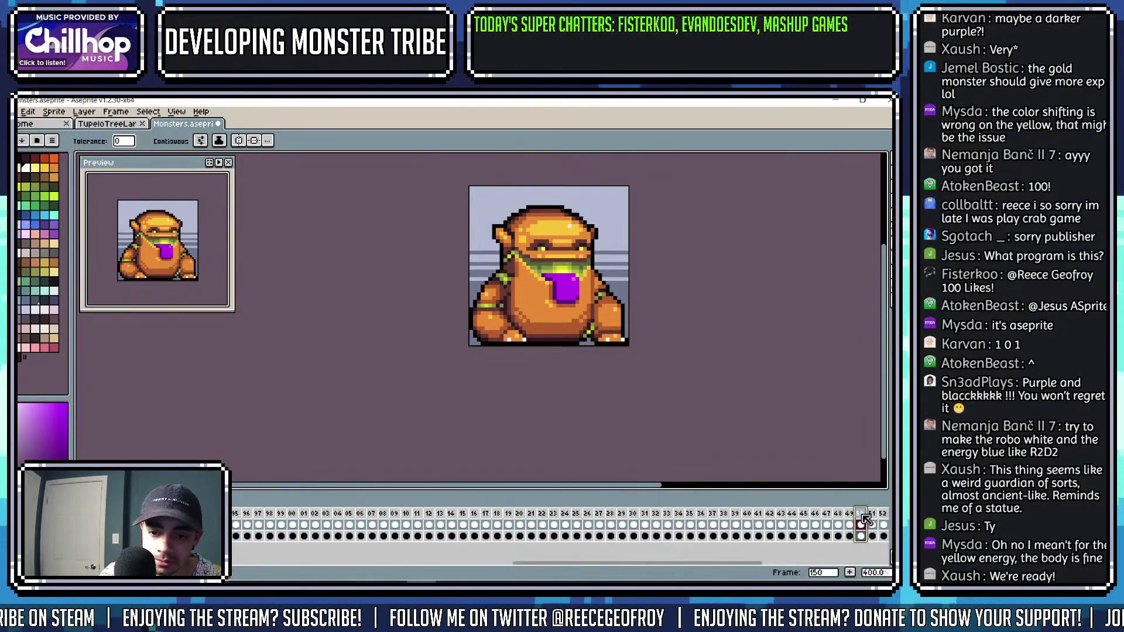
pyautogui.click(868, 520)
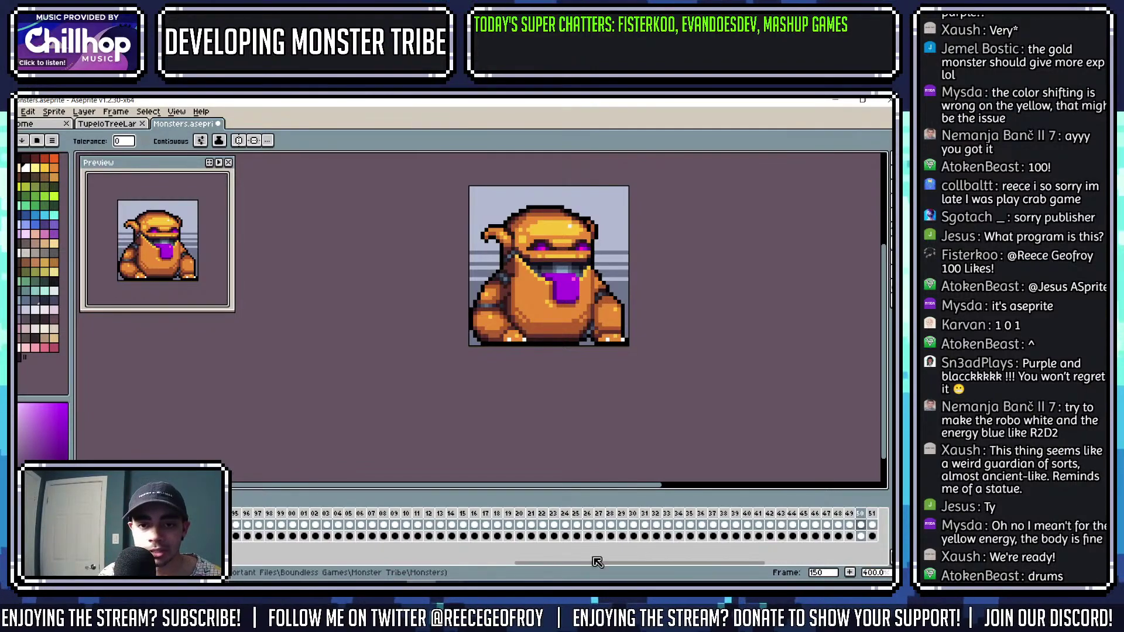
# Compare the grey, orange and dark ape variants across frames 149 to 151, ending on frame 150.
pyautogui.click(852, 519)
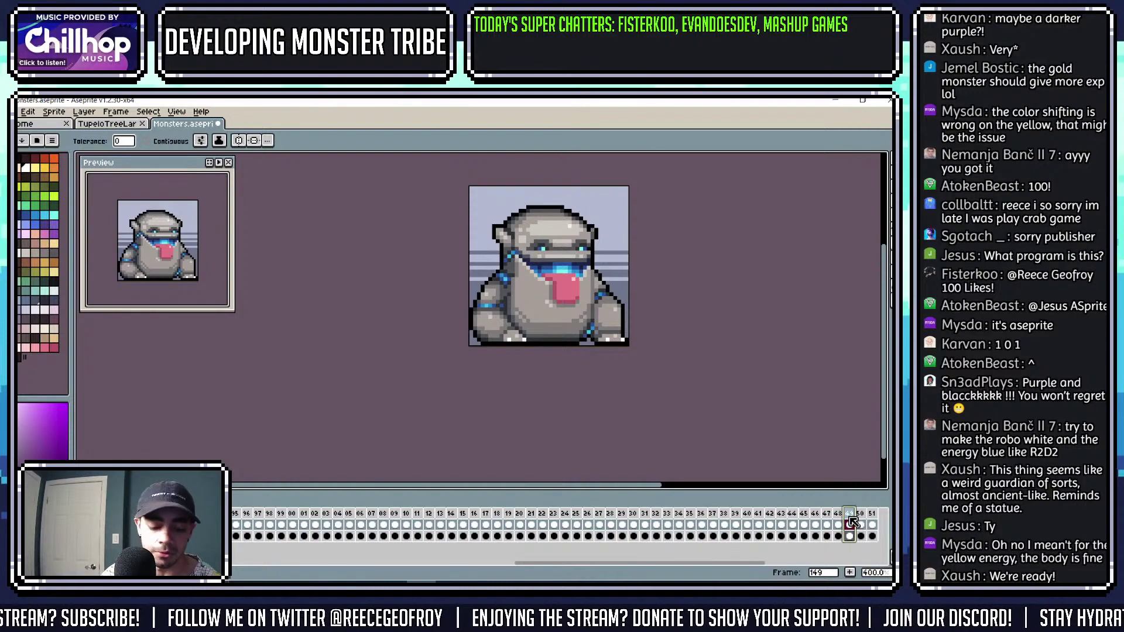
pyautogui.press('Right')
pyautogui.press('Left')
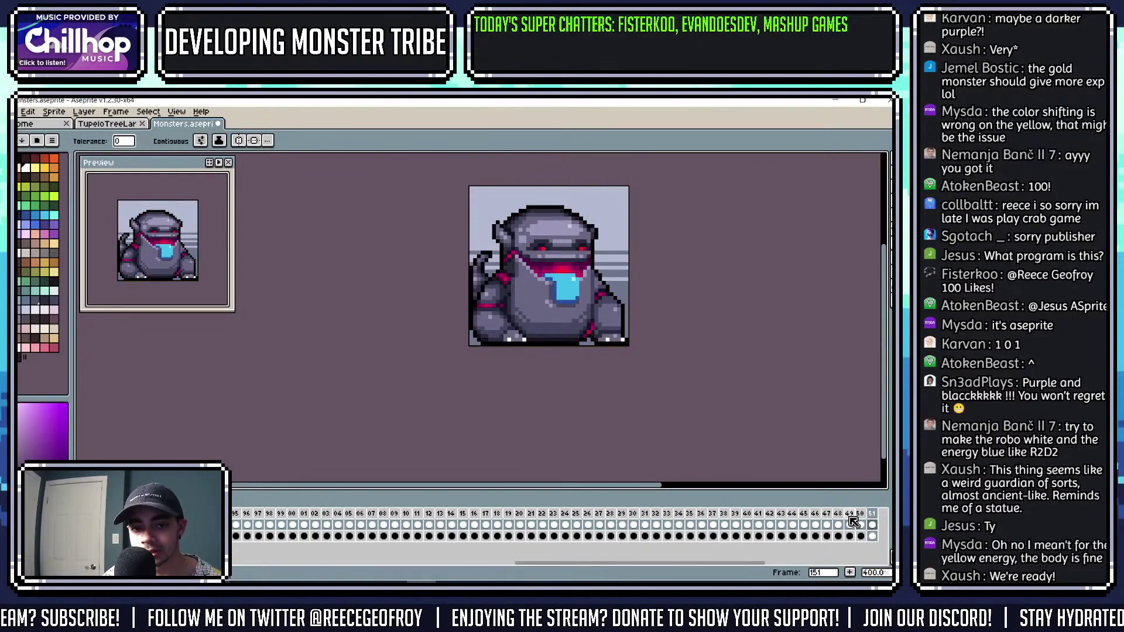
pyautogui.press('Right')
pyautogui.press('Left')
pyautogui.press('Right')
pyautogui.press('Right')
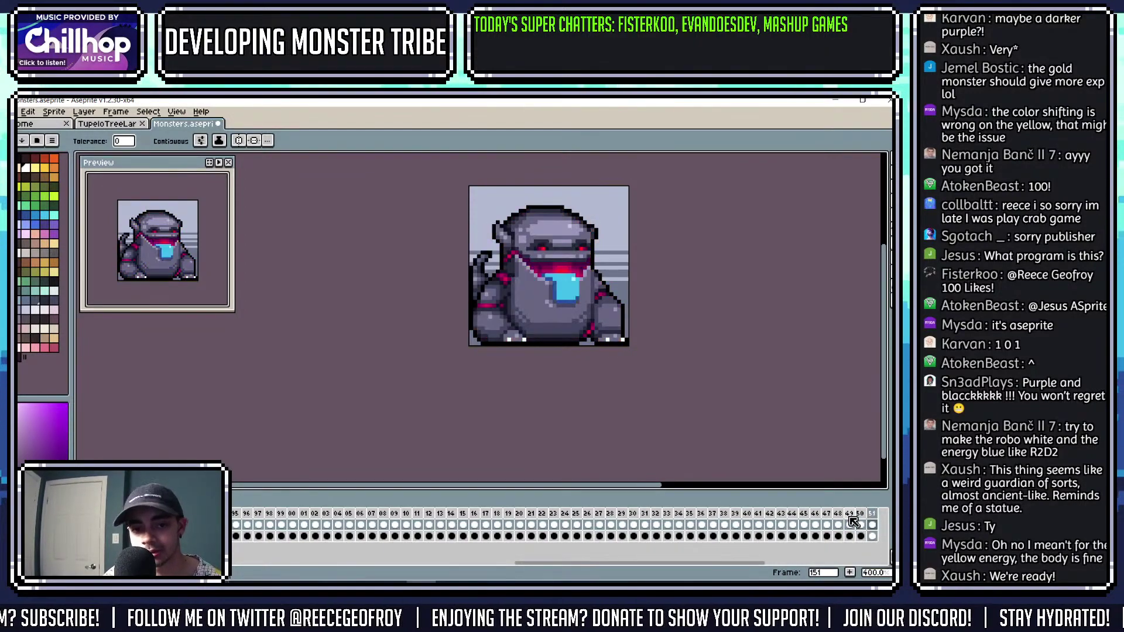
pyautogui.scroll(1, 496, 260)
pyautogui.press('Left')
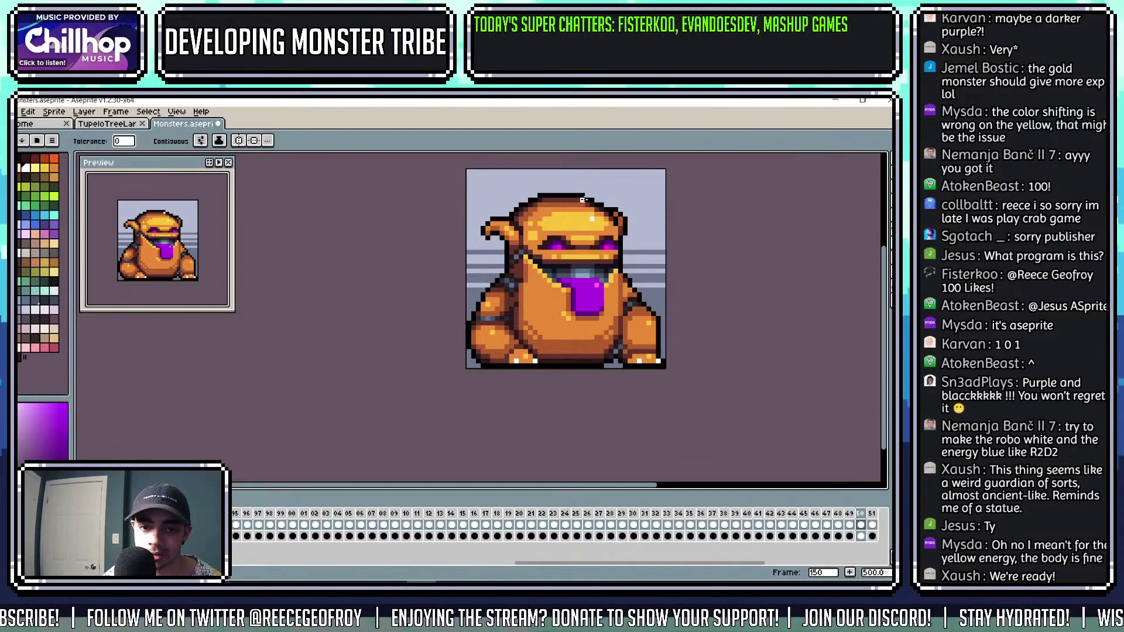
# Draw a small dark brown bump with a black outline on top of the orange ape's head.
pyautogui.scroll(4, 563, 196)
pyautogui.press('b')
pyautogui.click(543, 184)
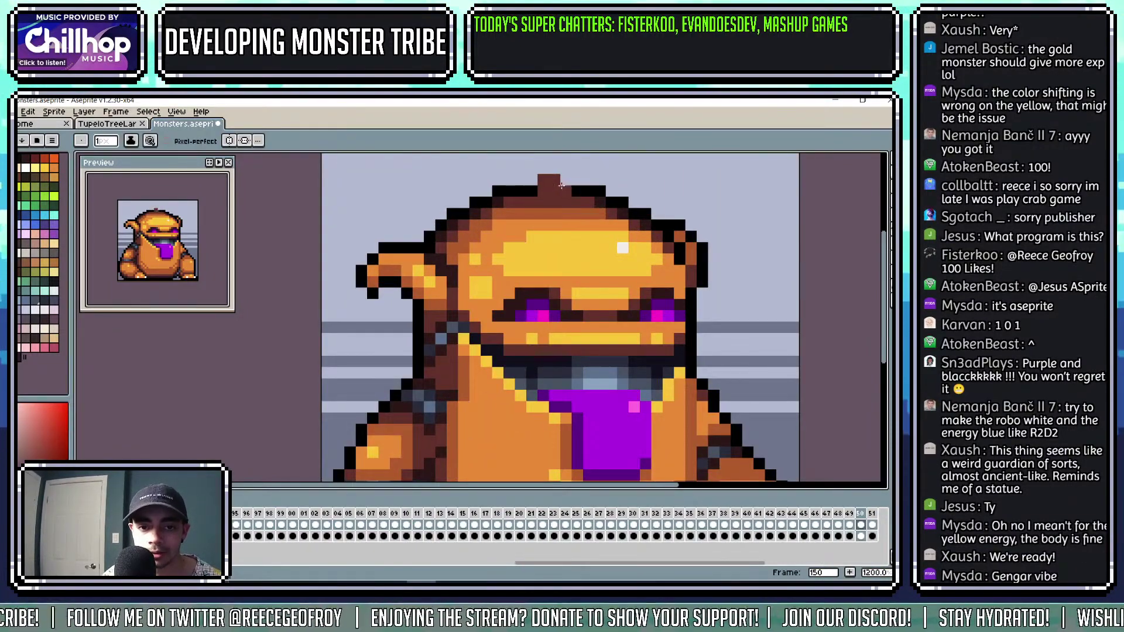
pyautogui.click(566, 181)
pyautogui.click(554, 168)
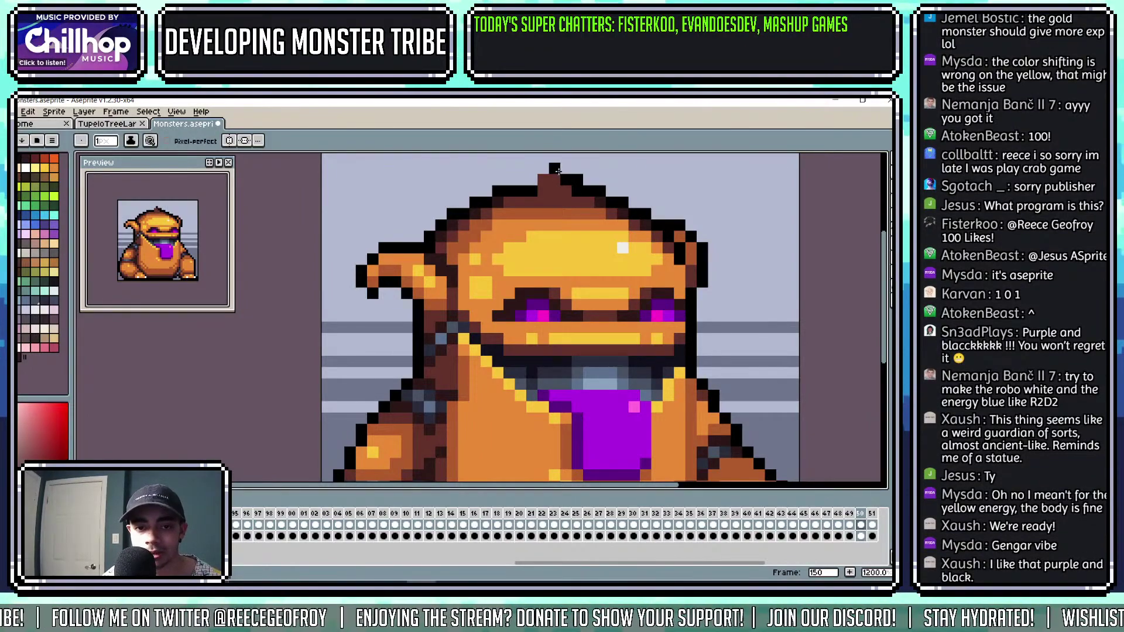
# Shade the inside of the head bump with a lighter orange-brown sampled from the head.
pyautogui.keyDown('alt'); pyautogui.click(564, 201); pyautogui.keyUp('alt')
pyautogui.hotkey('ctrl', 'z')
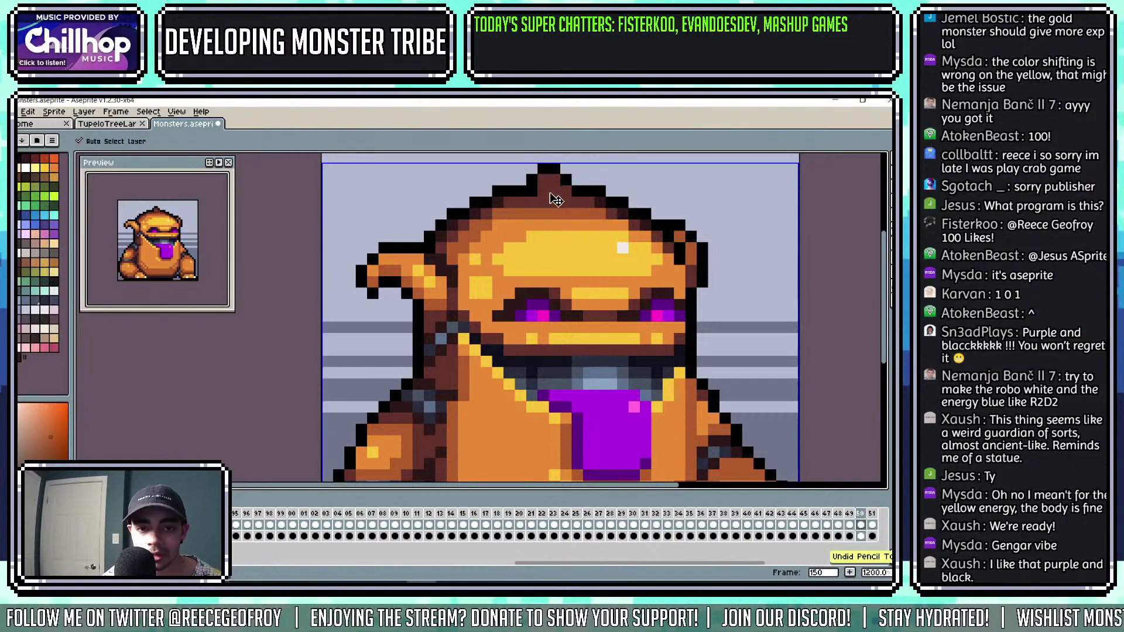
pyautogui.moveTo(554, 189); pyautogui.dragTo(565, 203)
pyautogui.keyDown('alt'); pyautogui.click(563, 201); pyautogui.keyUp('alt')
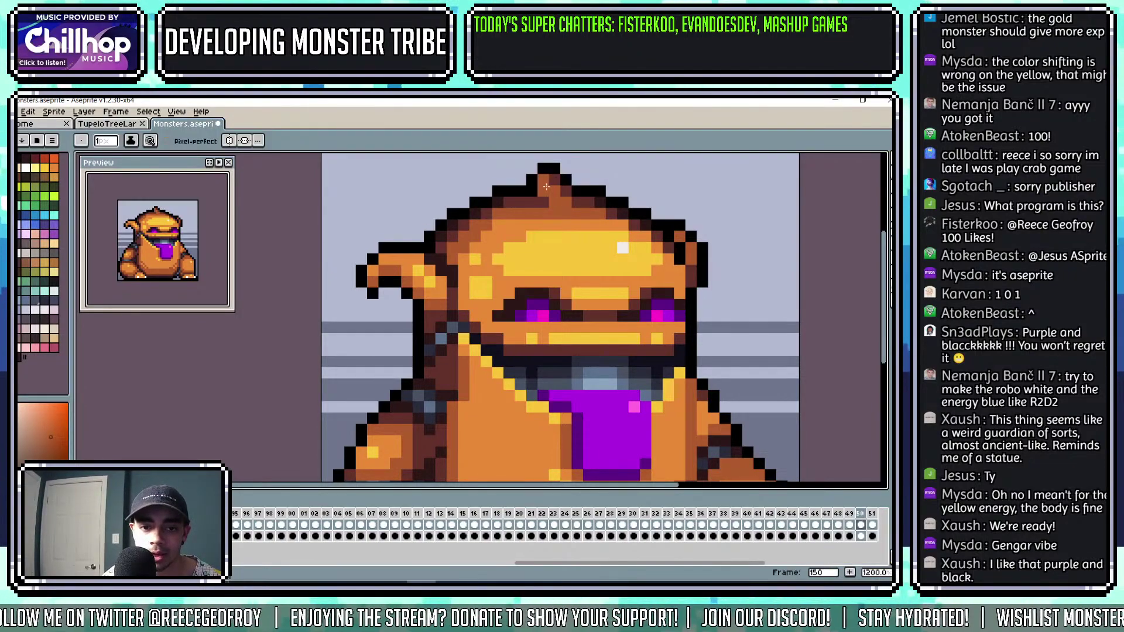
pyautogui.keyDown('alt'); pyautogui.click(536, 177); pyautogui.keyUp('alt')
pyautogui.scroll(-6, 534, 170)
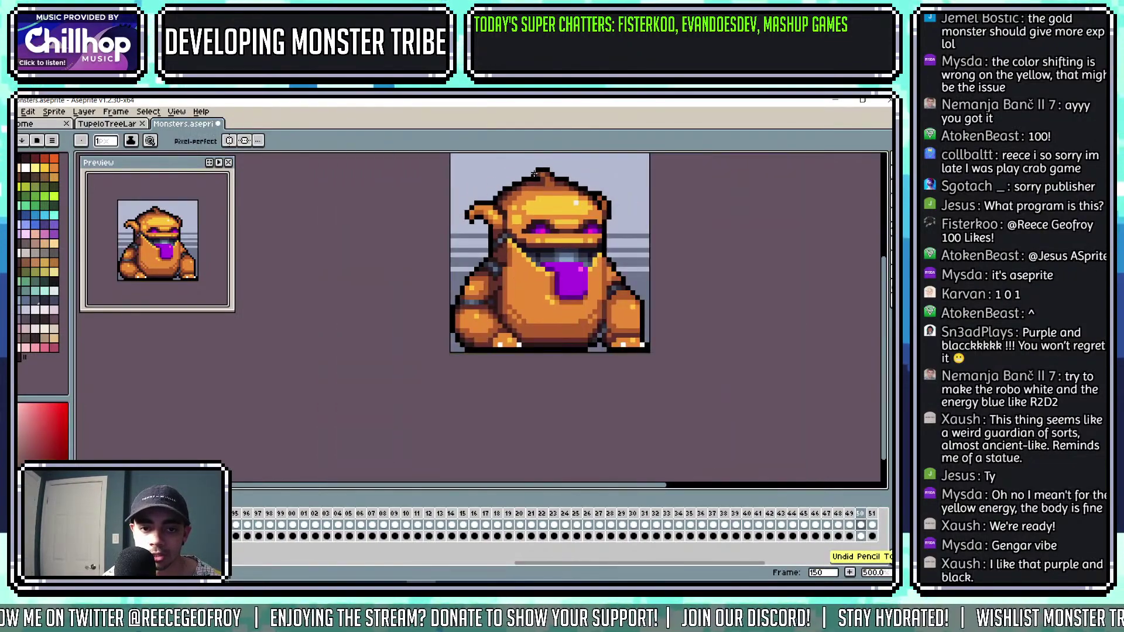
# Thicken the black outline along the left side of the orange ape's head bump with a few extra pixels.
pyautogui.scroll(7, 587, 184)
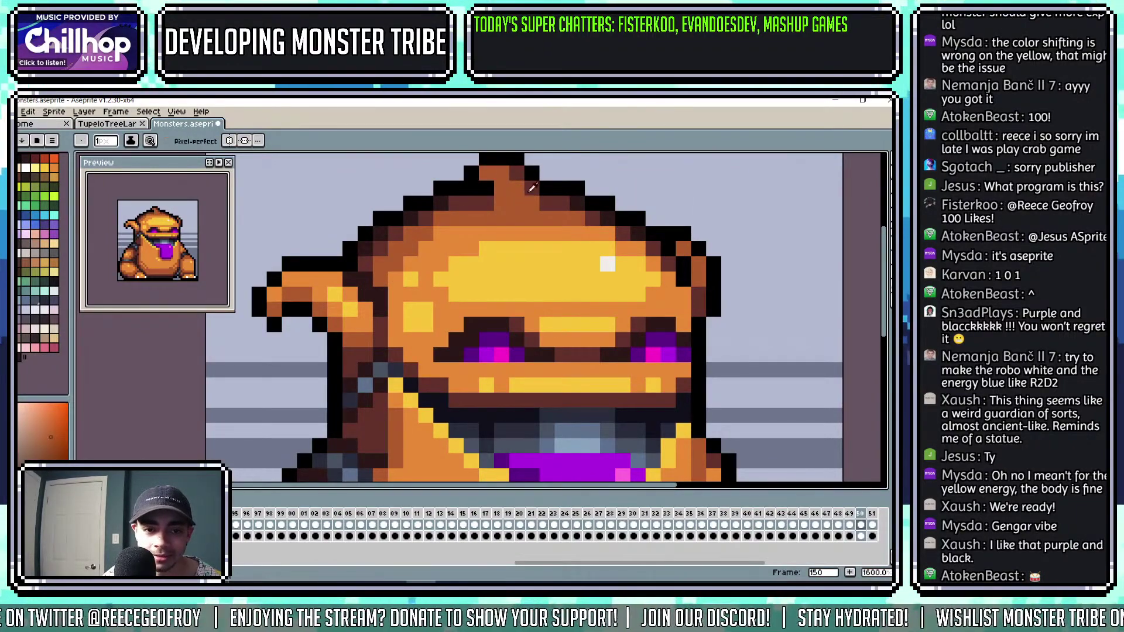
pyautogui.press('alt')
pyautogui.keyDown('alt'); pyautogui.click(485, 201); pyautogui.keyUp('alt')
pyautogui.moveTo(487, 189)
pyautogui.mouseDown()
pyautogui.moveTo(493, 163)
pyautogui.moveTo(457, 174)
pyautogui.mouseUp()
pyautogui.keyDown('alt'); pyautogui.click(488, 158); pyautogui.keyUp('alt')
pyautogui.keyDown('alt'); pyautogui.click(476, 171); pyautogui.keyUp('alt')
pyautogui.click(486, 186)
pyautogui.hotkey('ctrl', 'z')
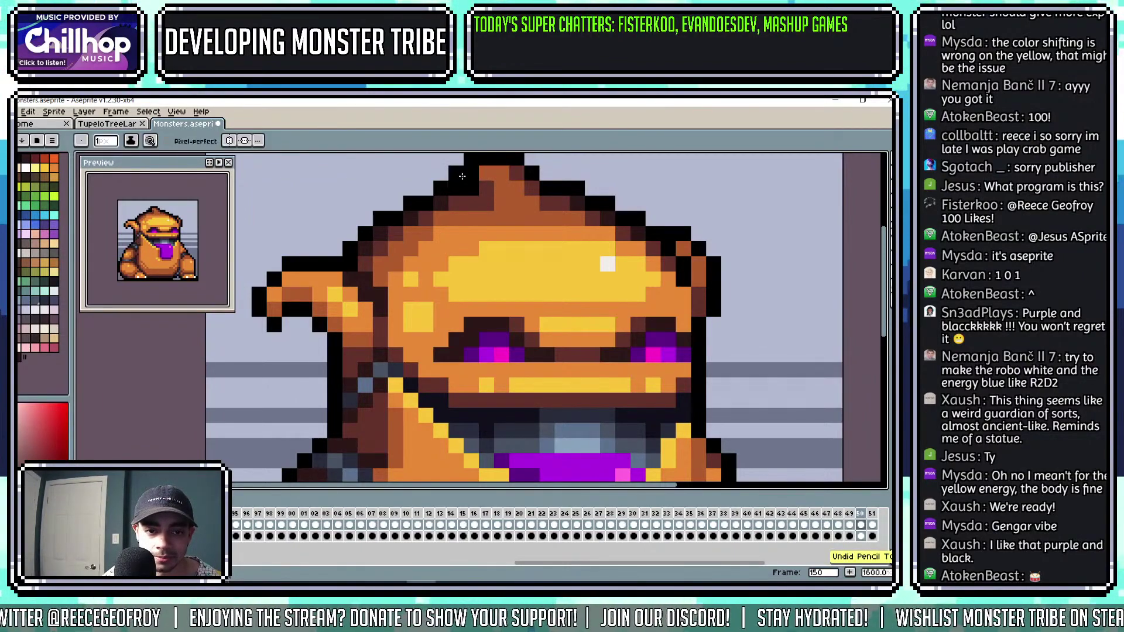
pyautogui.hotkey('ctrl', 'z')
pyautogui.click(462, 174)
pyautogui.click(471, 162)
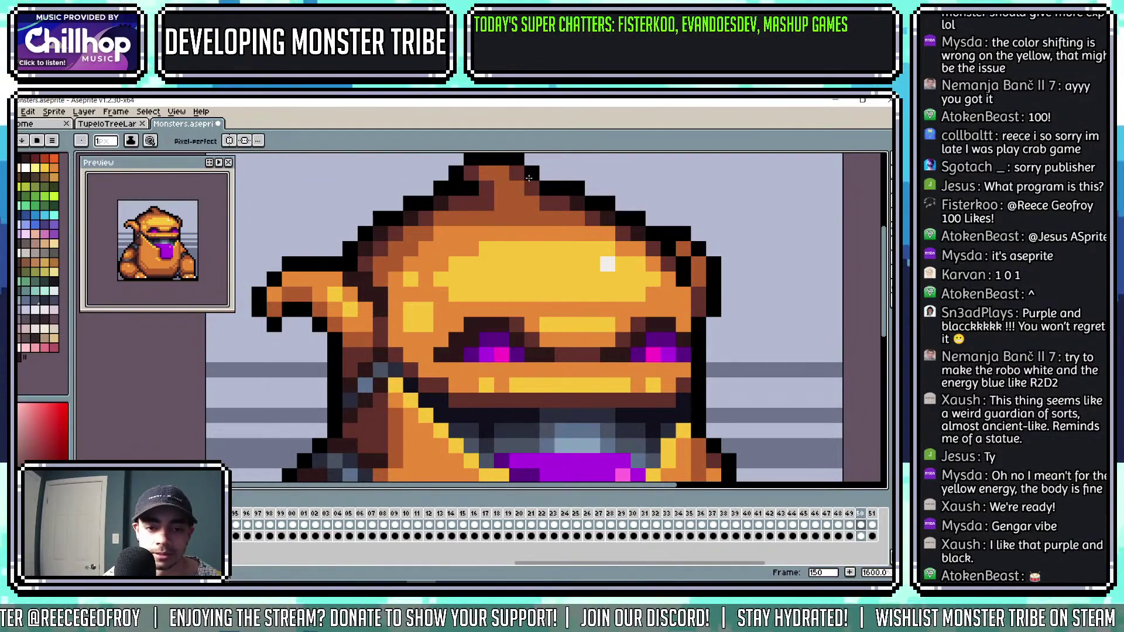
pyautogui.scroll(1, 498, 182)
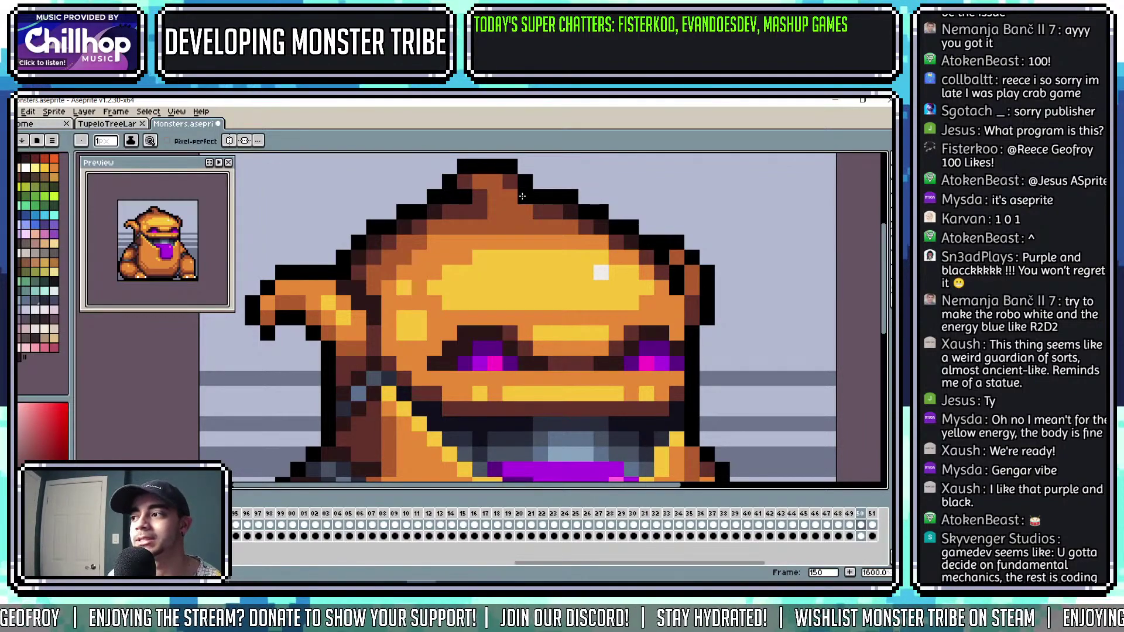
# Shade the right side of the head bump with bright orange sampled from the sprite, blending it into the forehead.
pyautogui.keyDown('alt'); pyautogui.click(504, 197); pyautogui.keyUp('alt')
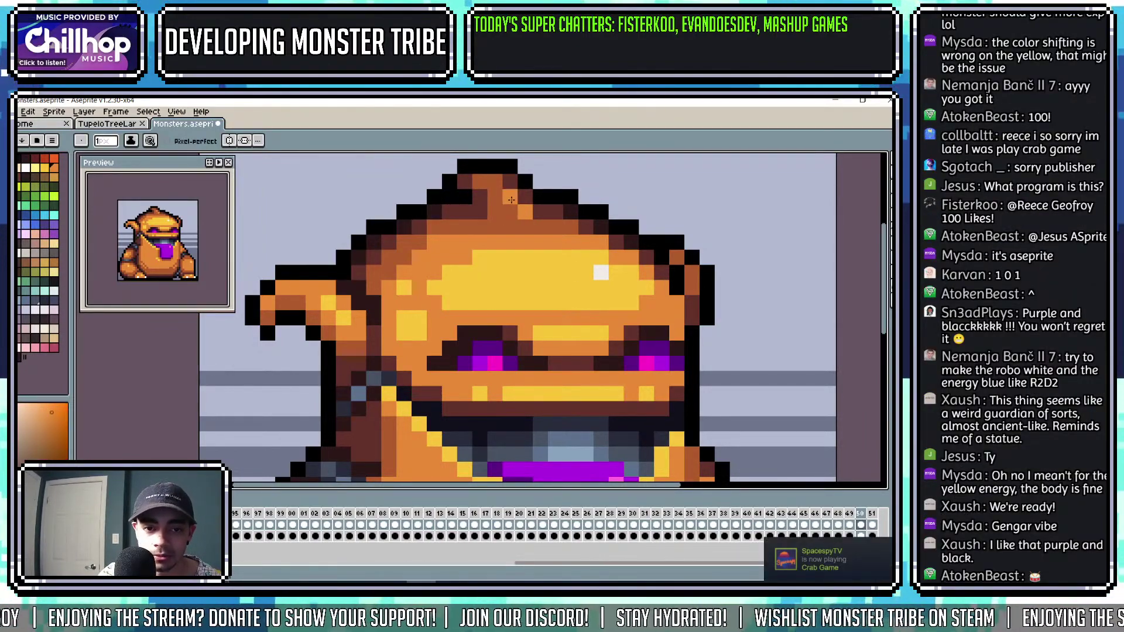
pyautogui.scroll(-1, 513, 191)
pyautogui.scroll(1, 503, 202)
pyautogui.scroll(-2, 494, 211)
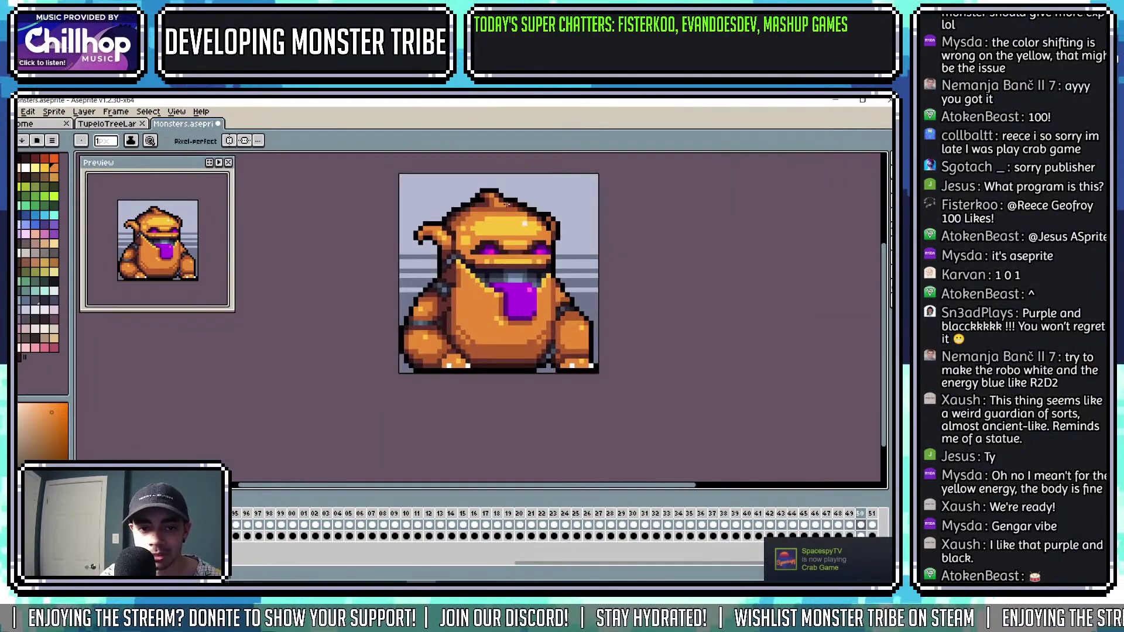
pyautogui.scroll(2, 490, 218)
pyautogui.scroll(1, 490, 218)
pyautogui.scroll(-2, 488, 221)
pyautogui.scroll(1, 486, 223)
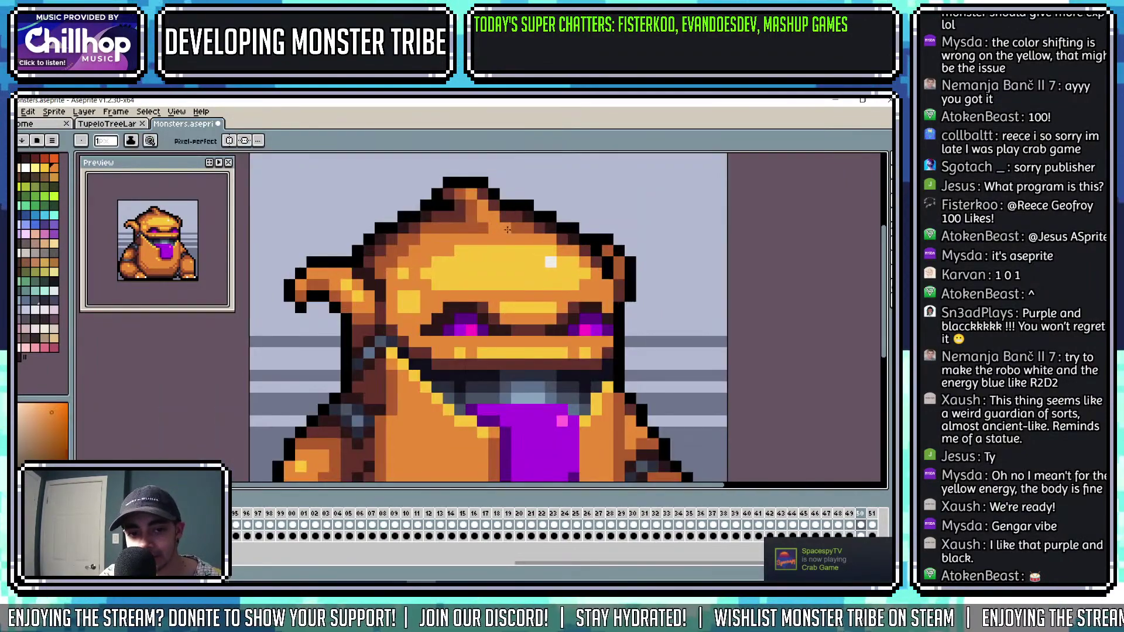
# Add a narrow yellow highlight running from the forehead highlight up into the head bump.
pyautogui.scroll(-2, 489, 228)
pyautogui.scroll(3, 498, 234)
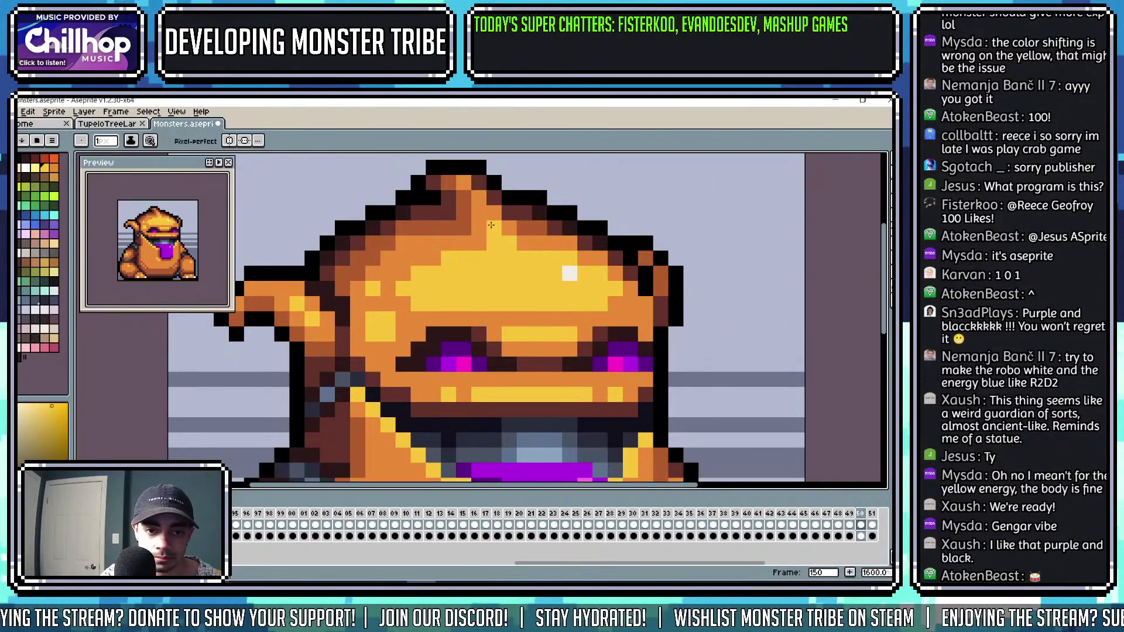
pyautogui.scroll(-3, 495, 214)
pyautogui.scroll(3, 486, 218)
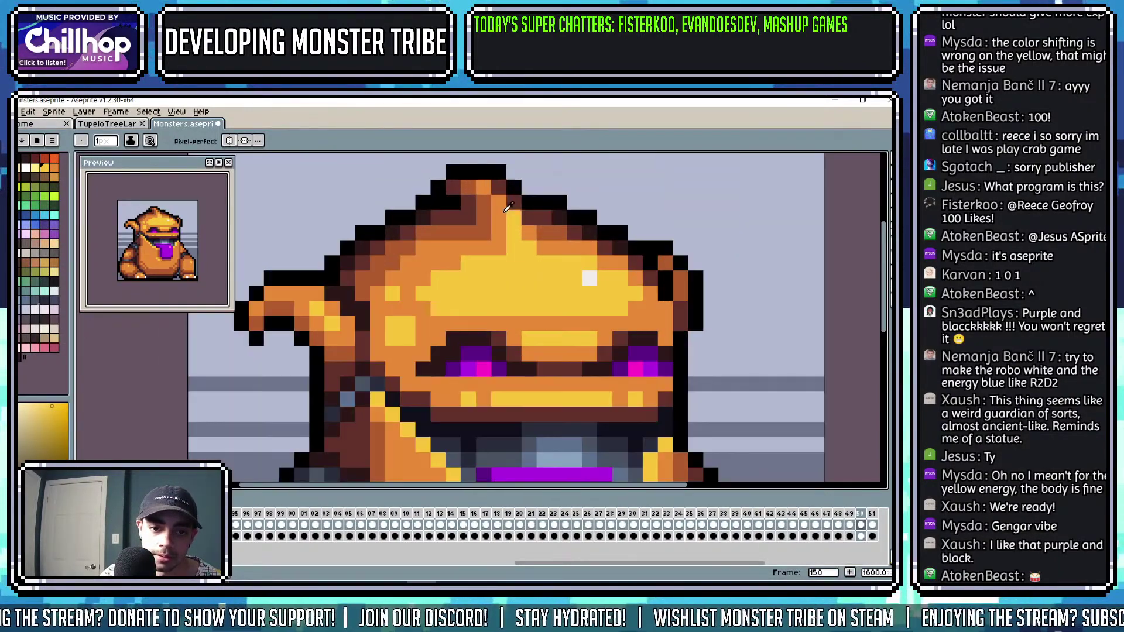
pyautogui.scroll(-3, 486, 218)
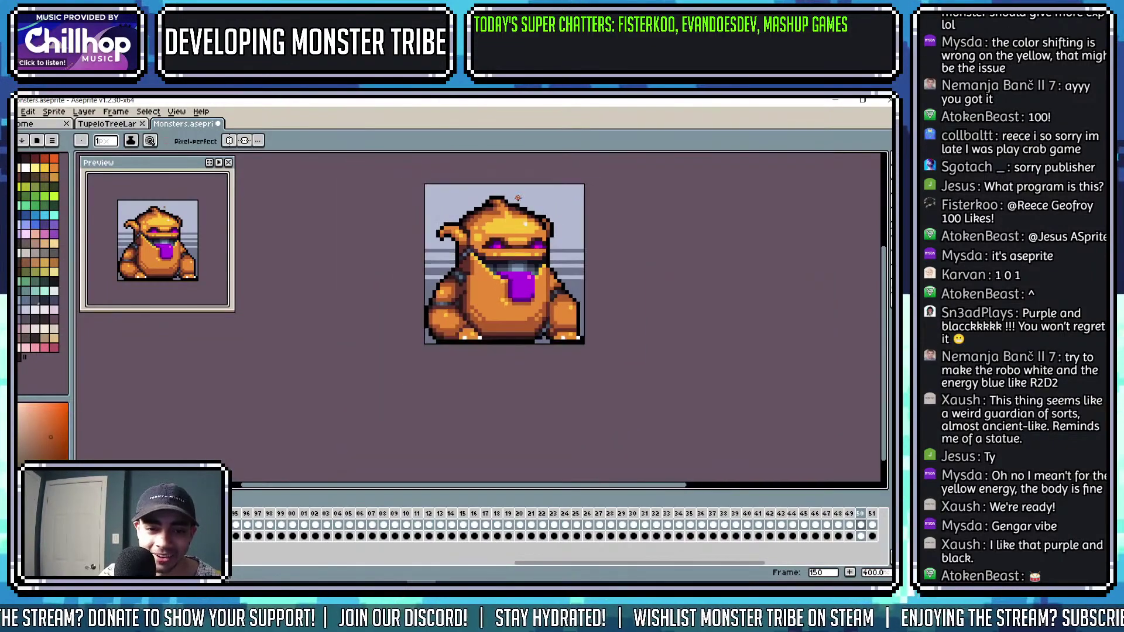
pyautogui.scroll(3, 508, 213)
pyautogui.keyDown('alt'); pyautogui.click(508, 215); pyautogui.keyUp('alt')
pyautogui.scroll(-5, 511, 212)
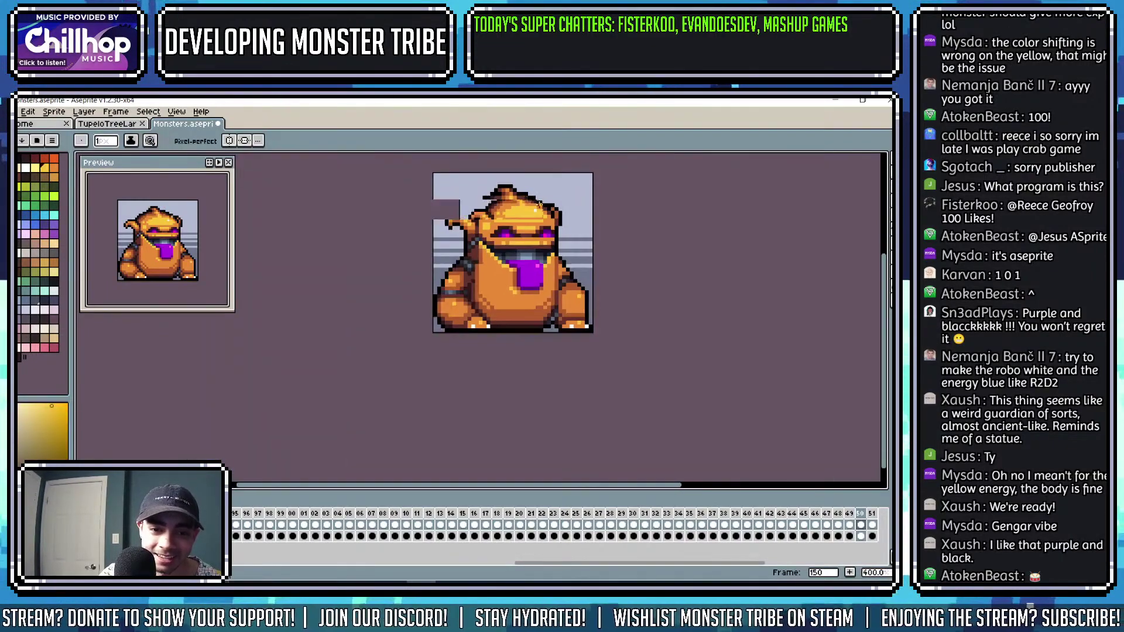
# Check the orange ape's reshaped head and overall silhouette at several zoom levels.
pyautogui.scroll(2, 568, 214)
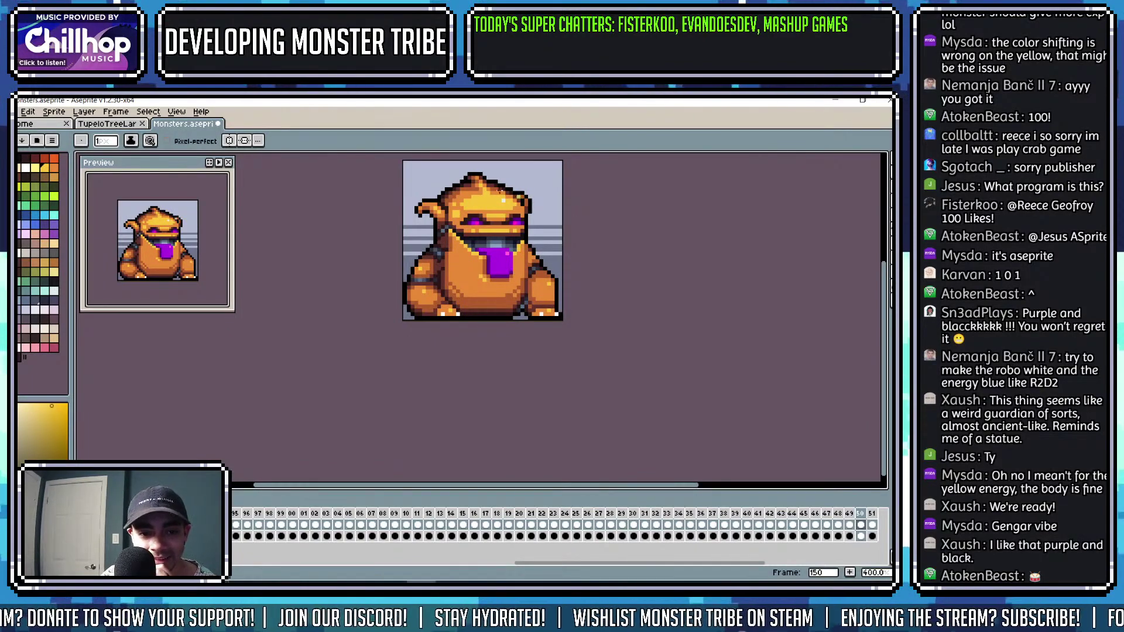
pyautogui.scroll(3, 504, 201)
pyautogui.scroll(-5, 508, 202)
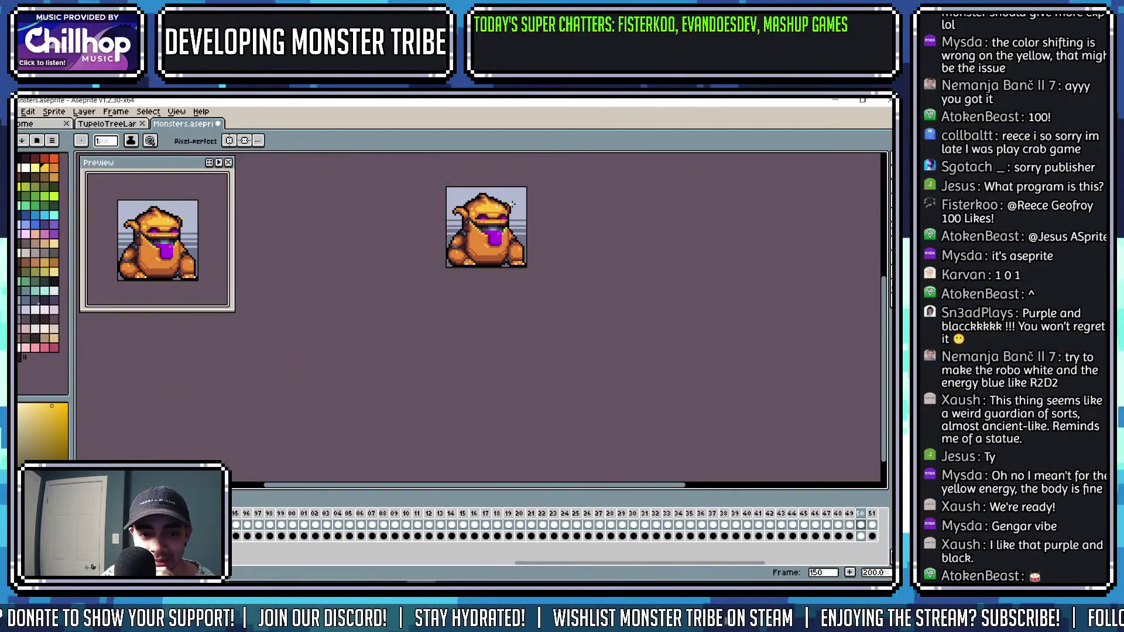
pyautogui.scroll(-1, 511, 204)
pyautogui.scroll(1, 512, 204)
pyautogui.scroll(1, 478, 185)
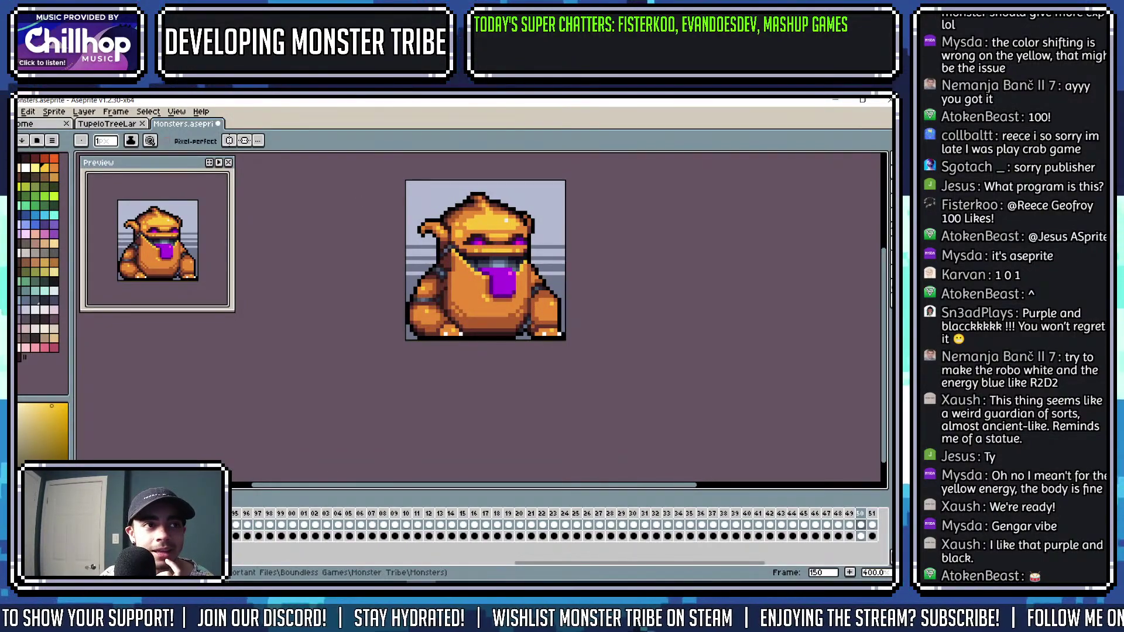
pyautogui.moveTo(491, 248); pyautogui.dragTo(455, 241)
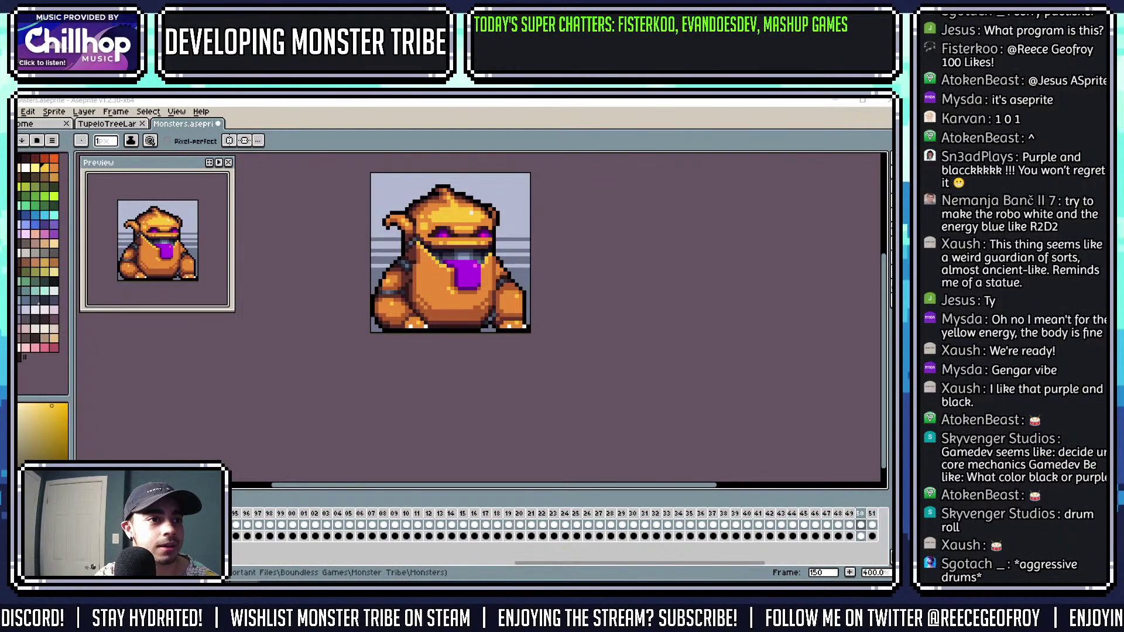
# Switch to Chrome and look over the Freedom Games homepage at freedom.gg.
pyautogui.hotkey('alt', 'Tab')
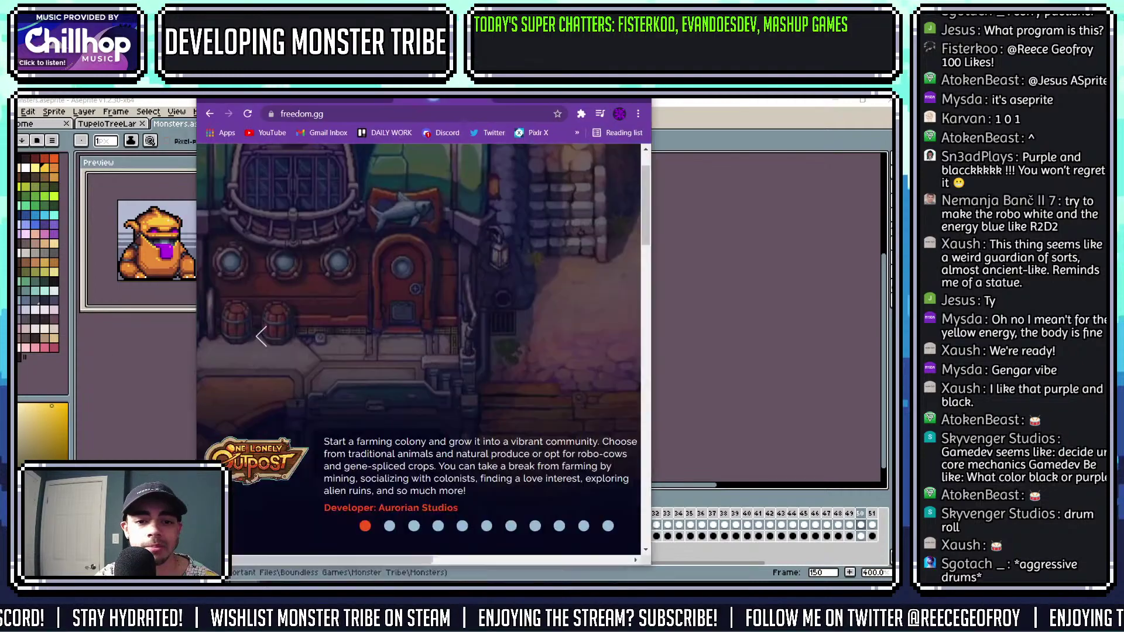
pyautogui.scroll(1, 572, 288)
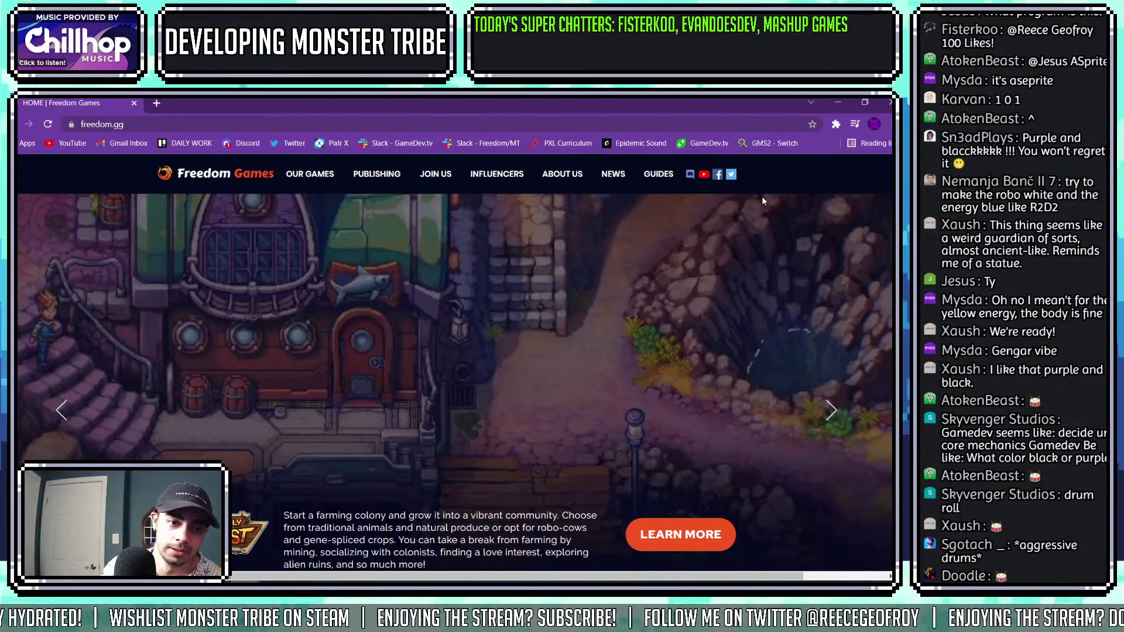
pyautogui.scroll(-7, 656, 274)
pyautogui.scroll(5, 664, 327)
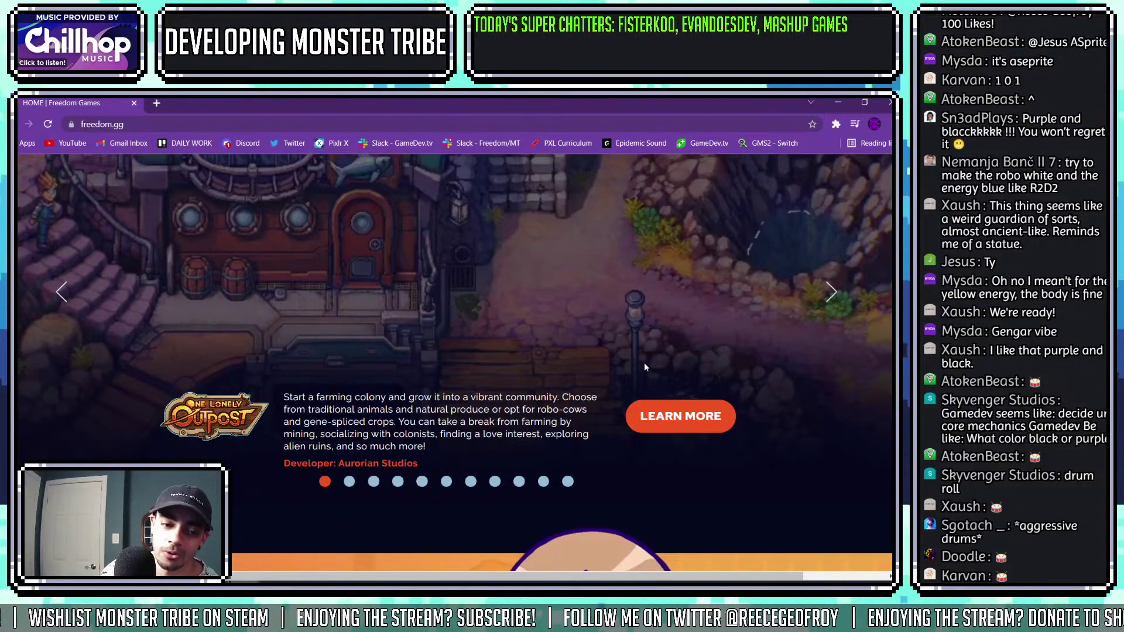
pyautogui.scroll(2, 652, 360)
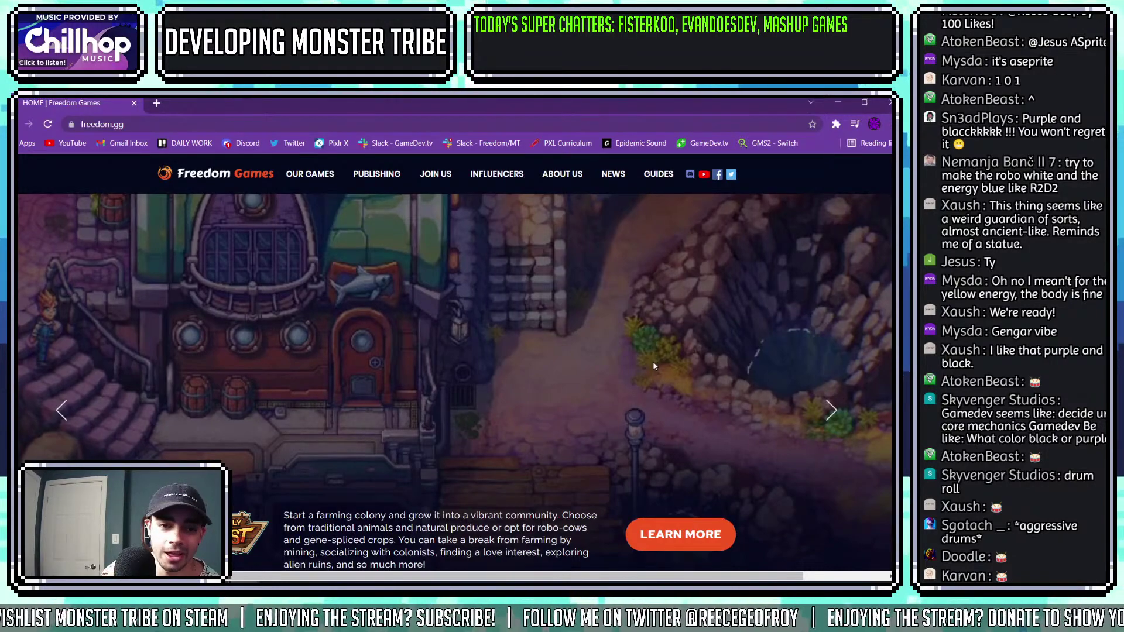
pyautogui.scroll(-1, 654, 366)
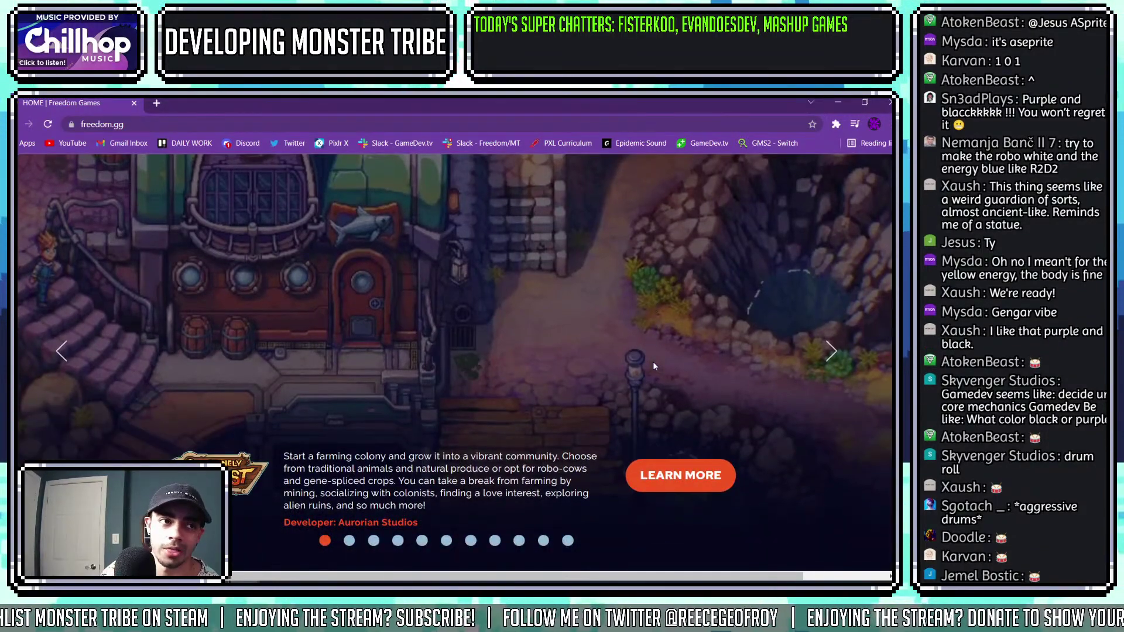
# Show the Coromon slide in the homepage carousel and open its game page.
pyautogui.click(349, 540)
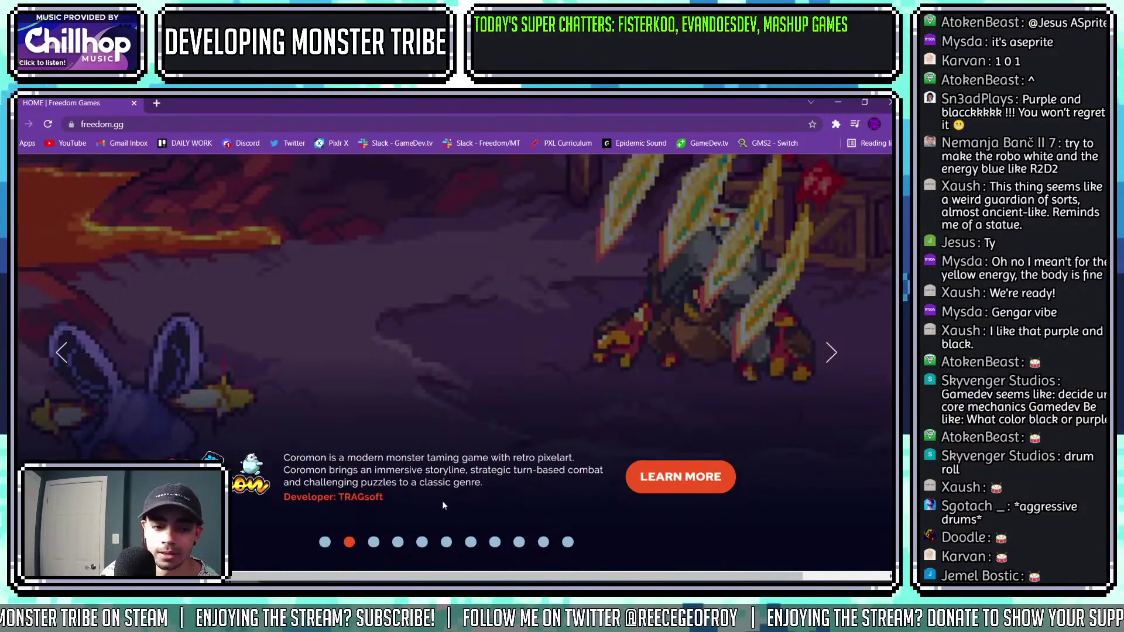
pyautogui.scroll(1, 480, 486)
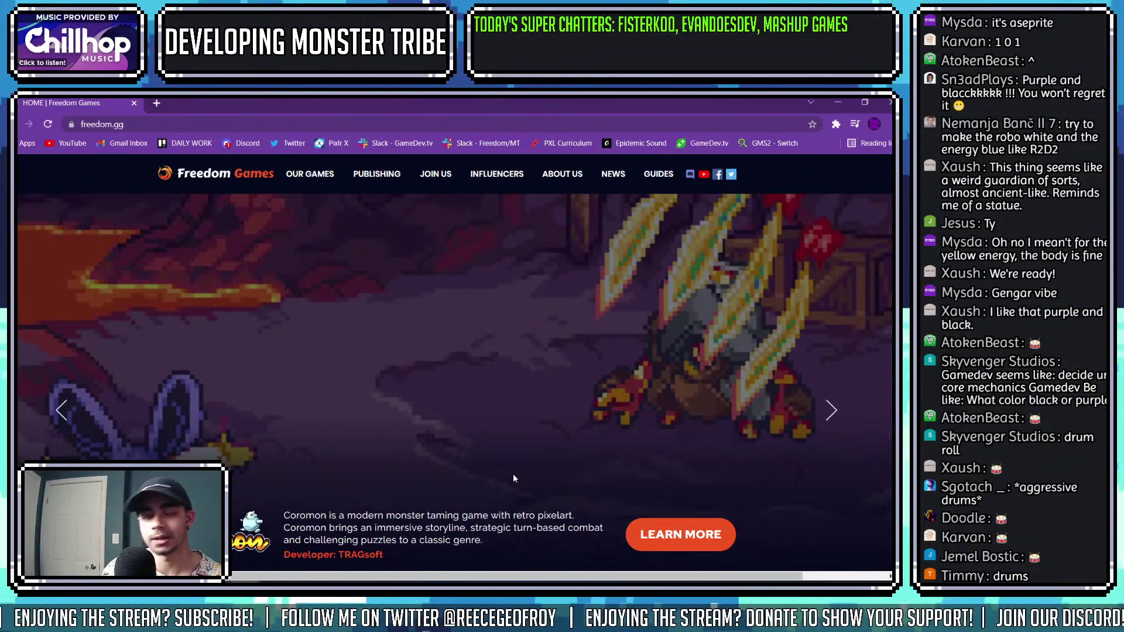
pyautogui.scroll(-1, 518, 476)
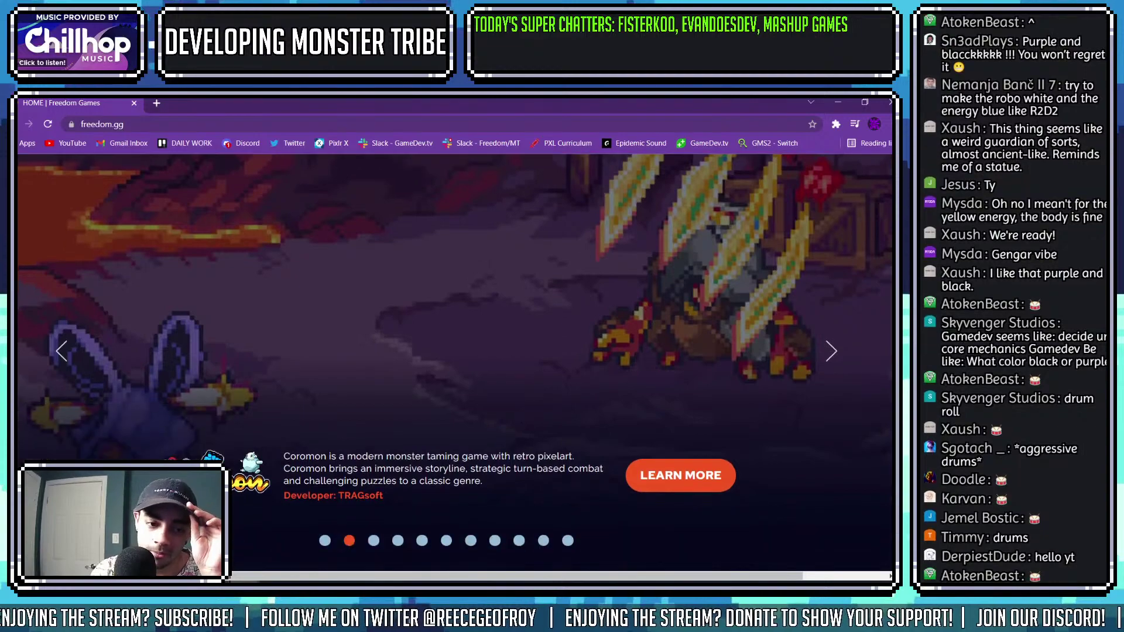
pyautogui.scroll(1, 518, 476)
pyautogui.scroll(-2, 611, 460)
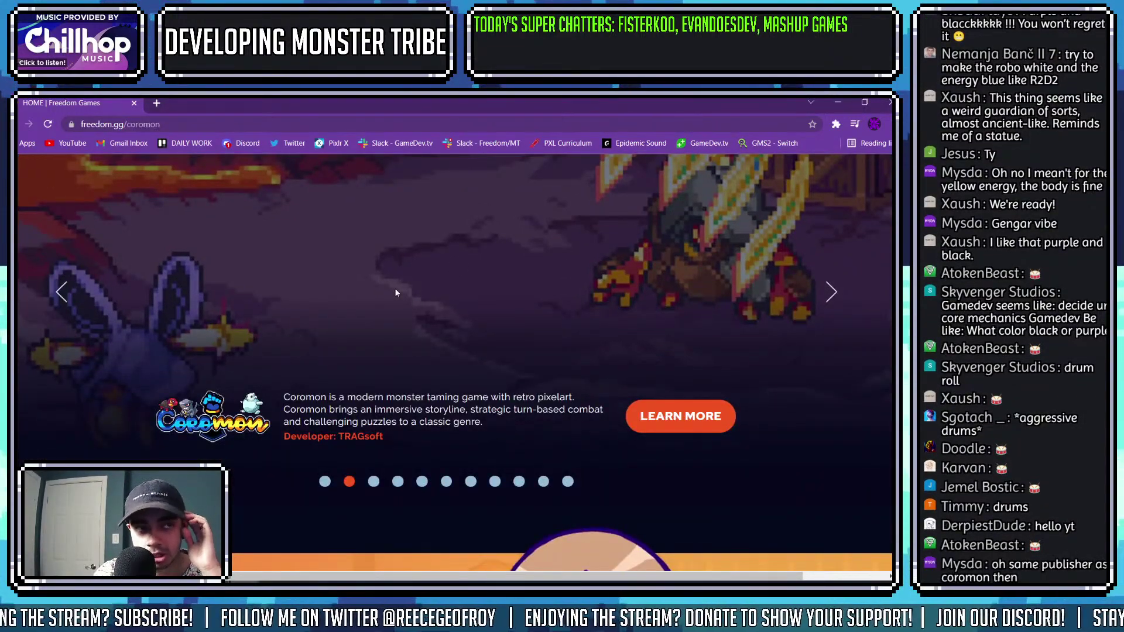
# Look through the Coromon page, including its description, feature trailer and story section.
pyautogui.scroll(-2, 489, 398)
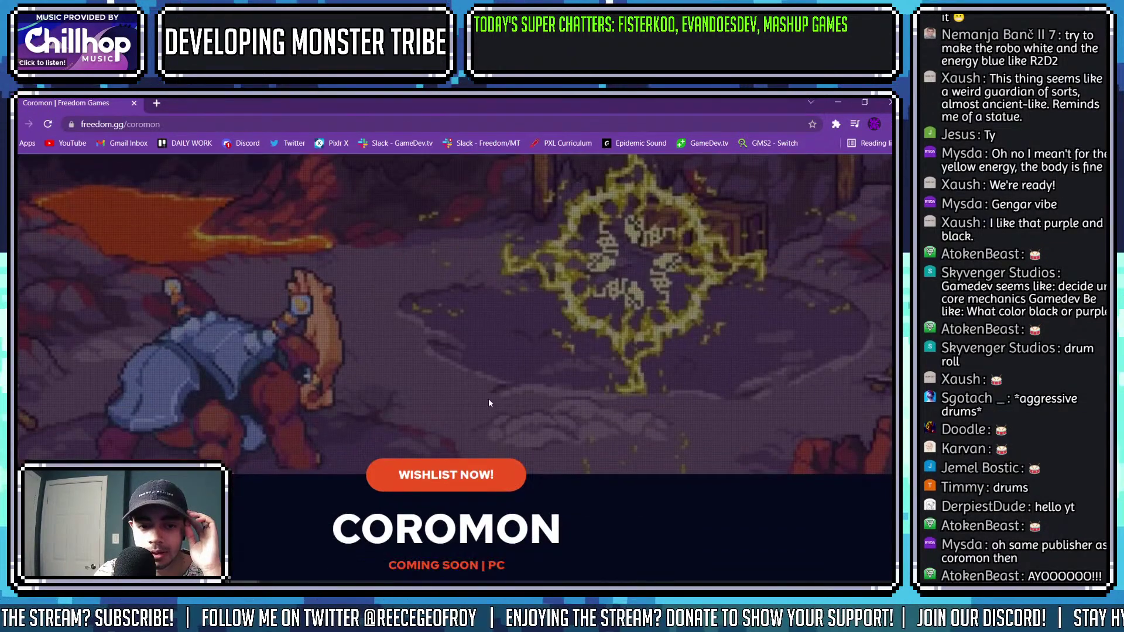
pyautogui.scroll(-3, 498, 405)
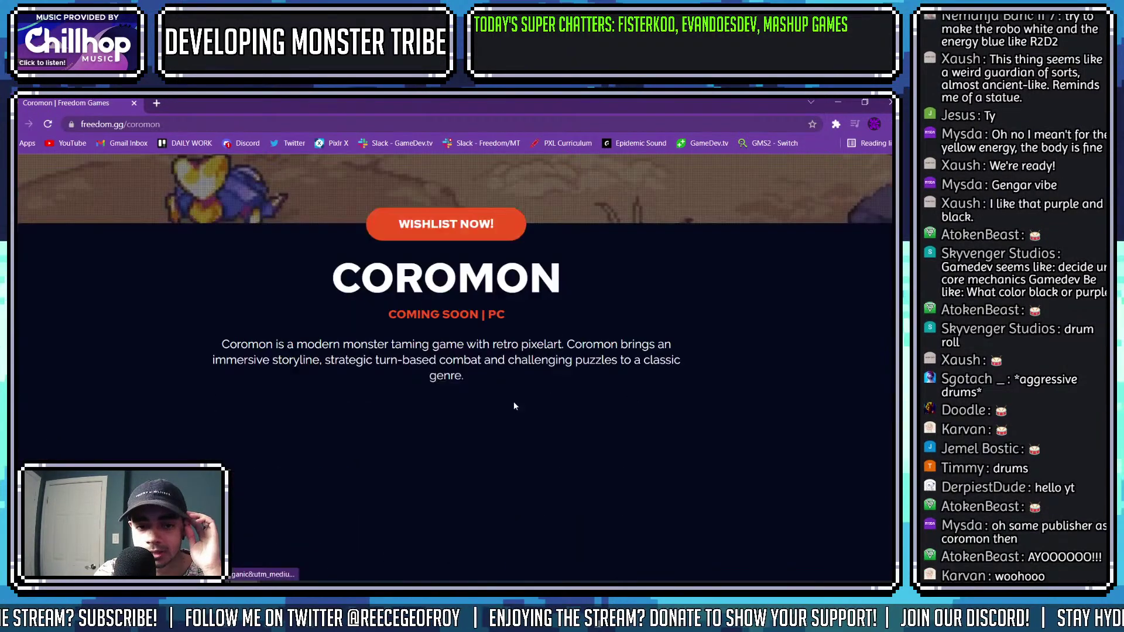
pyautogui.scroll(3, 515, 406)
pyautogui.scroll(-5, 530, 410)
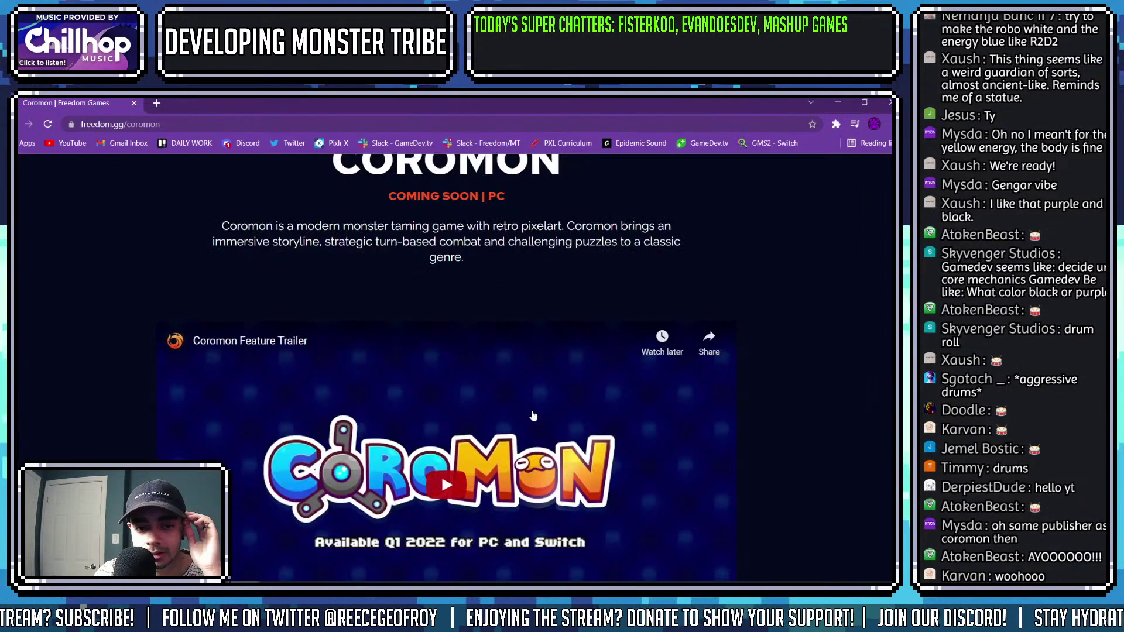
pyautogui.scroll(-10, 533, 412)
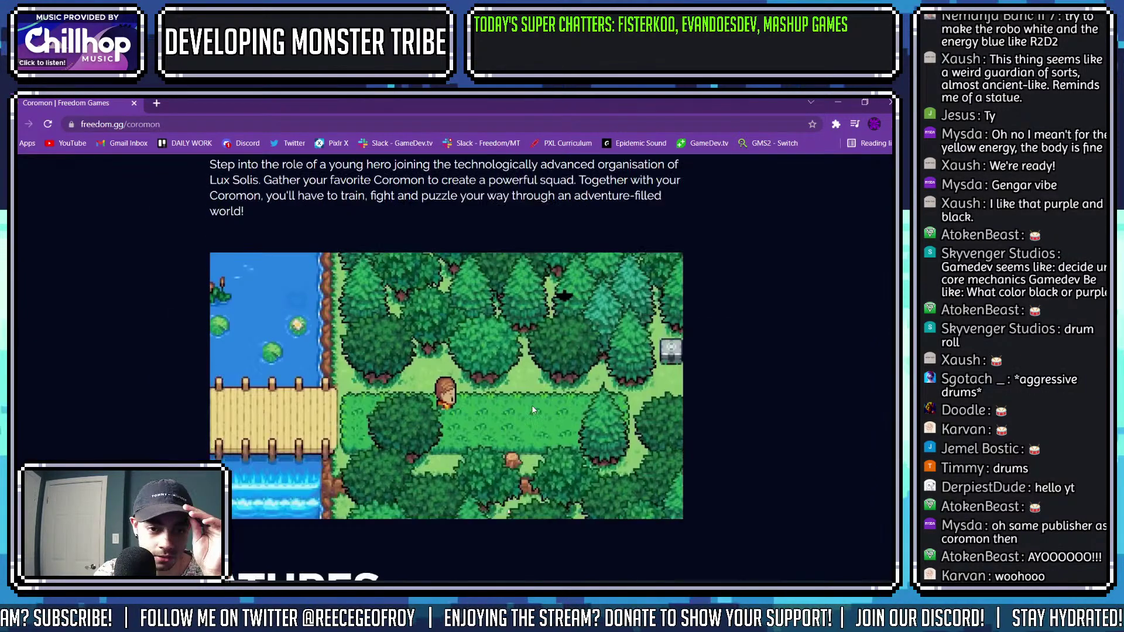
pyautogui.scroll(2, 532, 410)
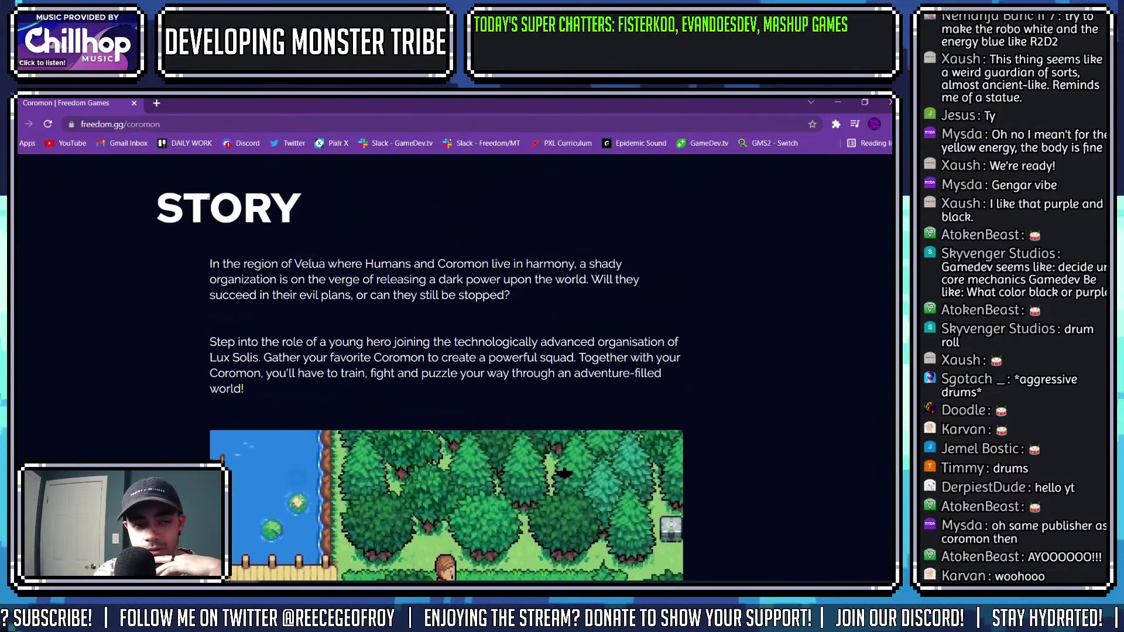
# Return to the Freedom Games homepage and look over its featured games and company introduction.
pyautogui.scroll(13, 142, 171)
pyautogui.click(143, 171)
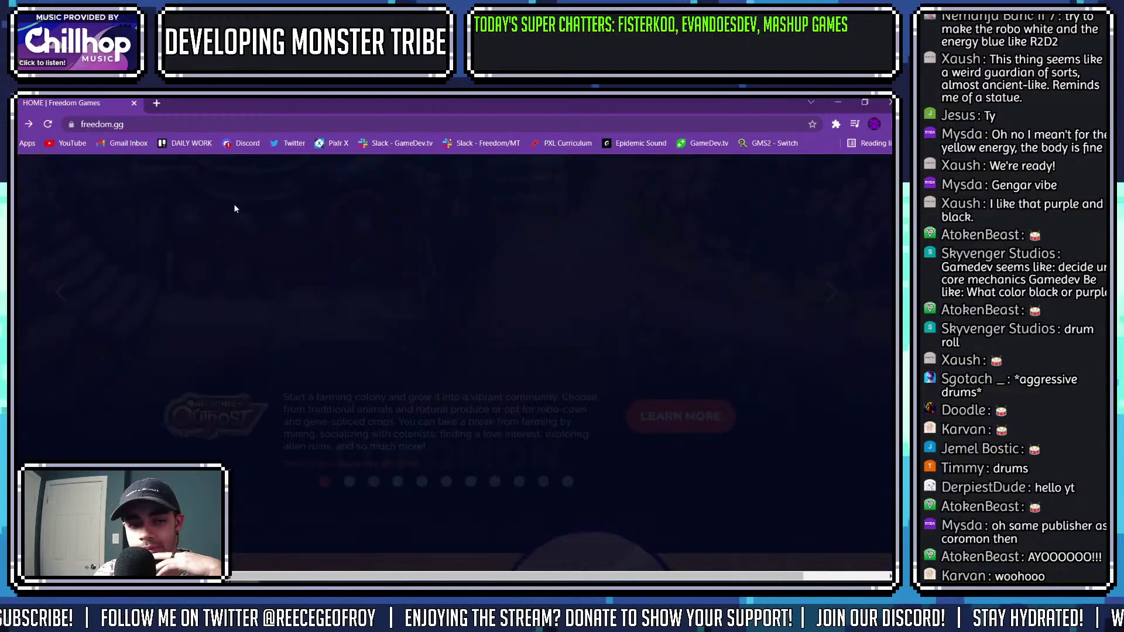
pyautogui.scroll(-5, 374, 311)
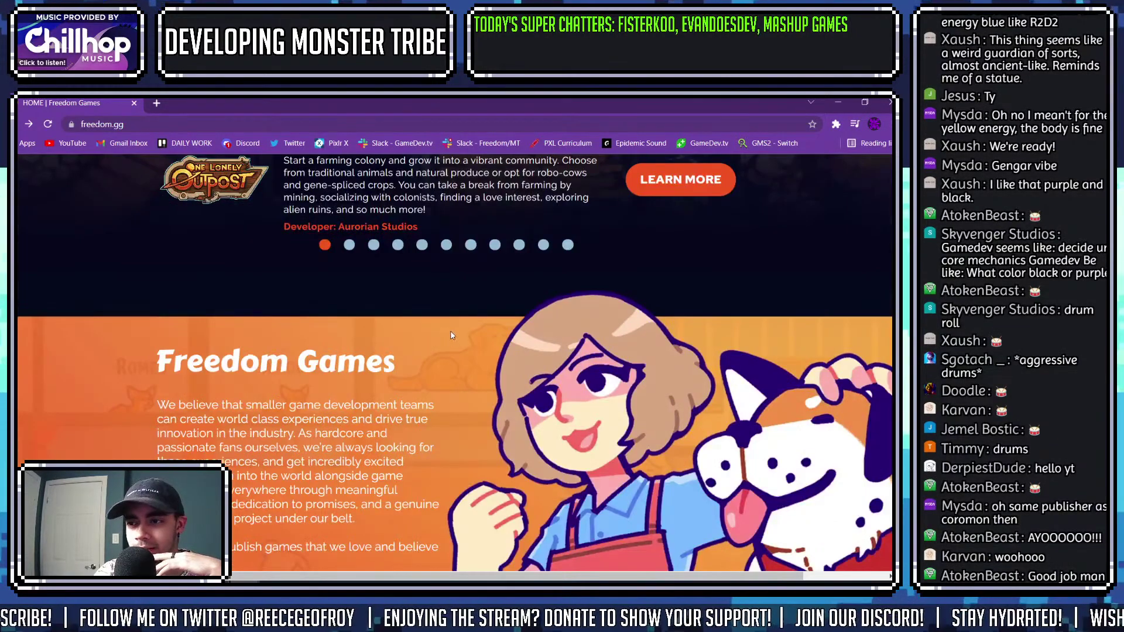
pyautogui.scroll(5, 456, 340)
pyautogui.scroll(2, 459, 343)
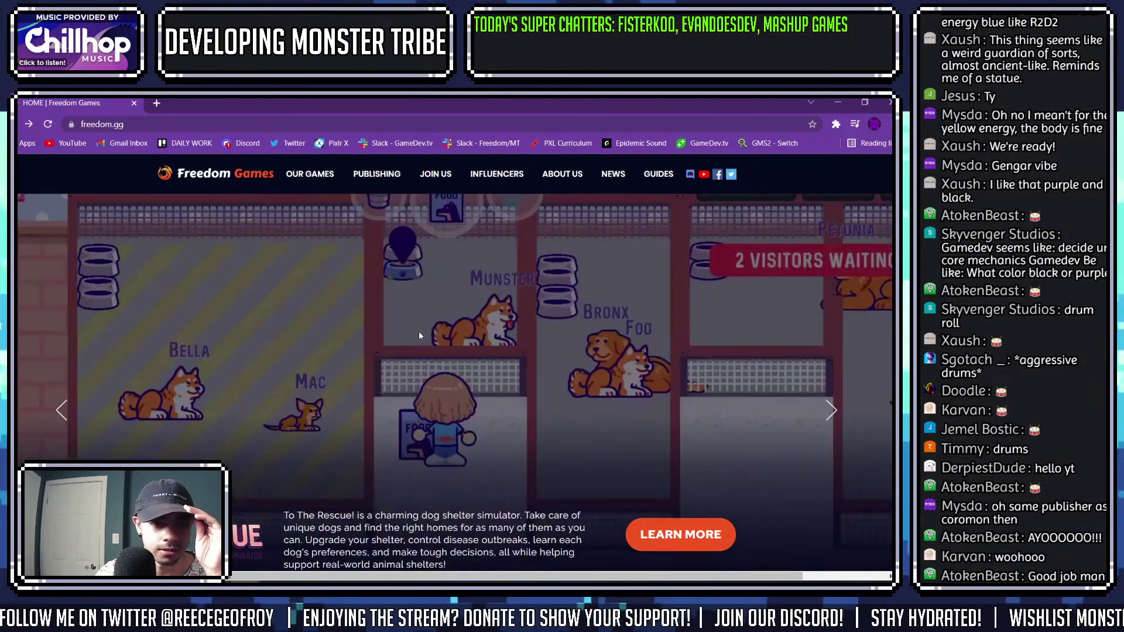
# Open the Freedom Games Publishing page and look over its game submission and partner sections.
pyautogui.click(367, 179)
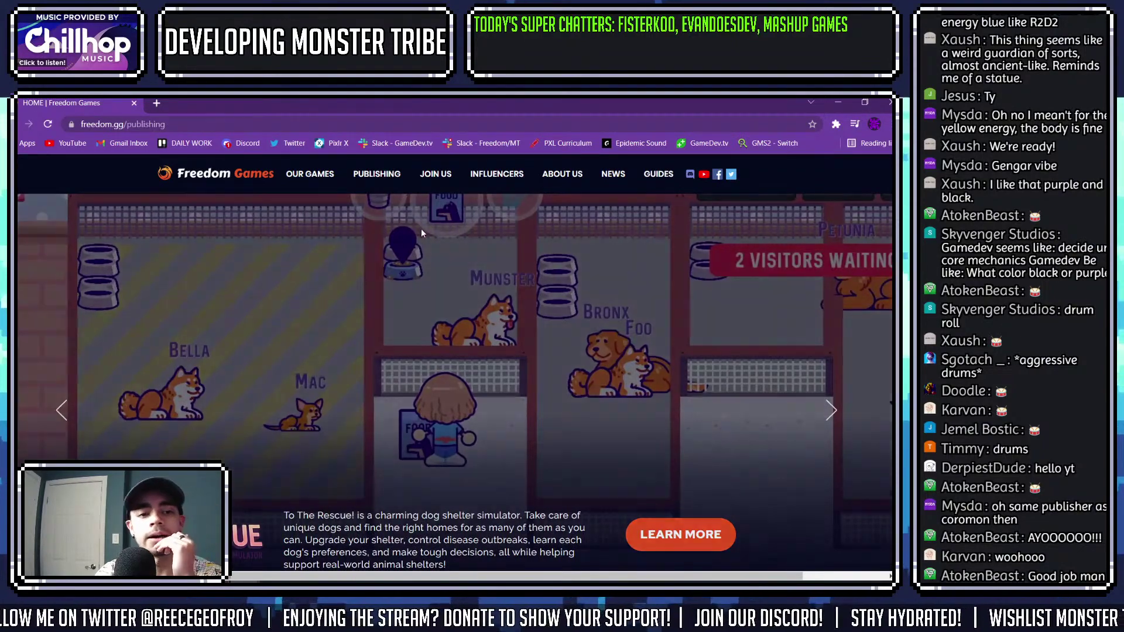
pyautogui.scroll(-3, 384, 269)
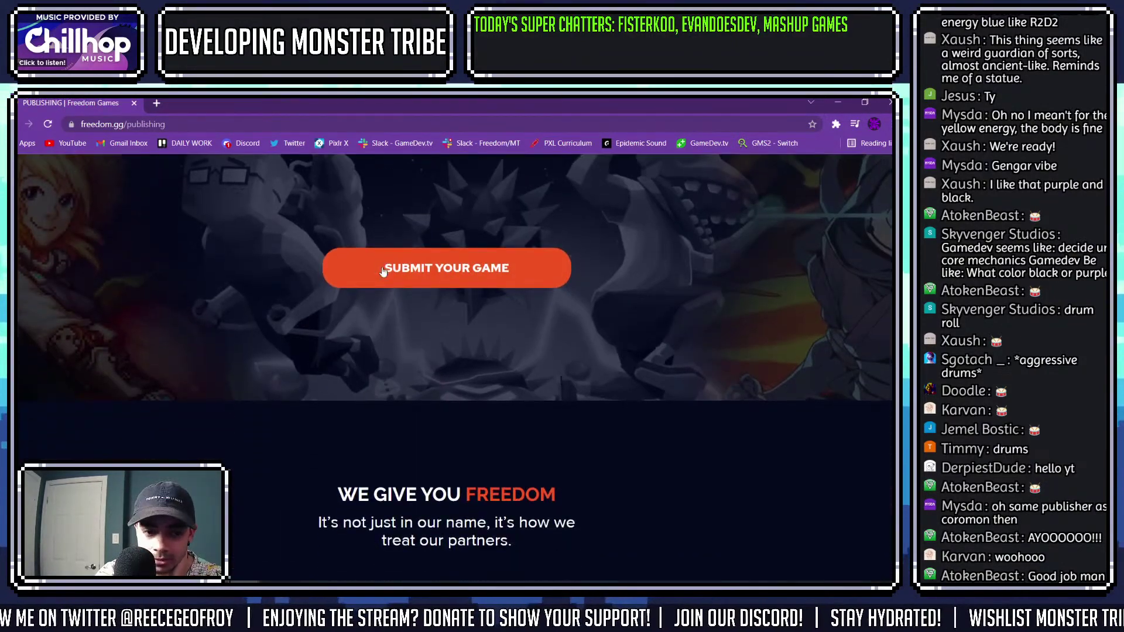
pyautogui.scroll(-15, 387, 276)
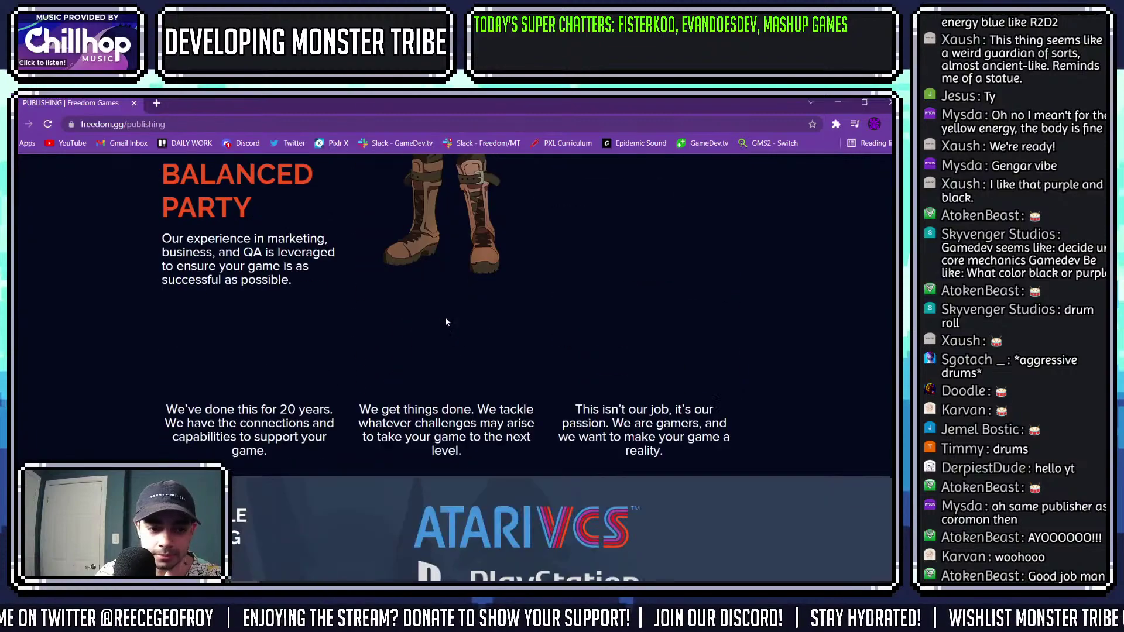
pyautogui.scroll(15, 465, 372)
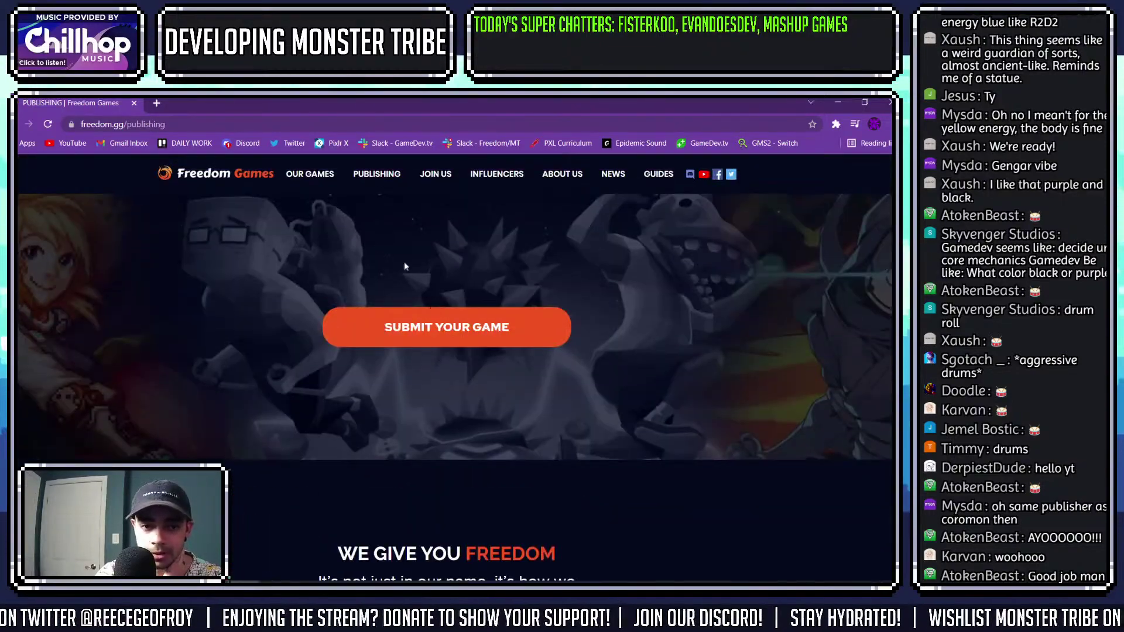
# Open the Our Games page and look through the full catalogue, from Sands of Aura down to Neon Blight.
pyautogui.click(311, 175)
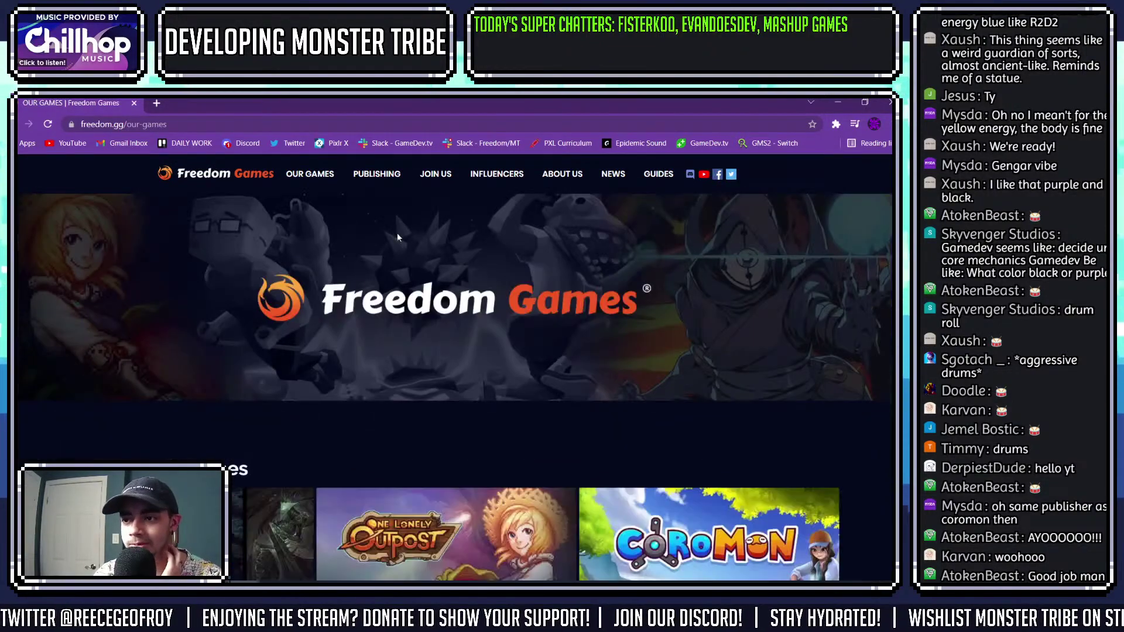
pyautogui.scroll(-3, 400, 258)
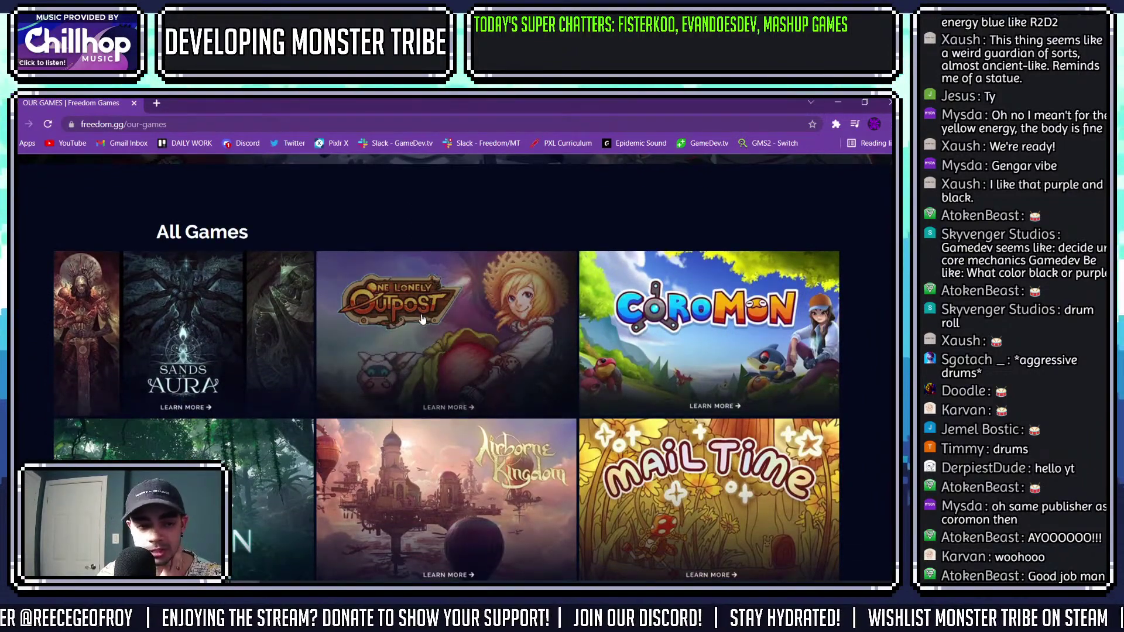
pyautogui.scroll(-2, 457, 279)
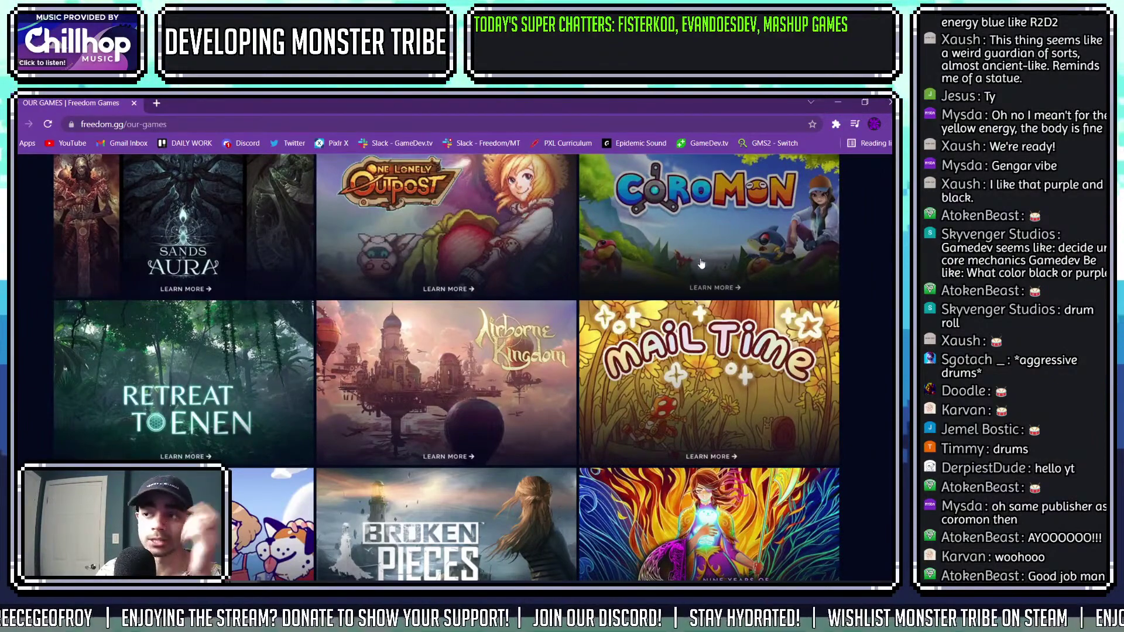
pyautogui.scroll(-2, 700, 269)
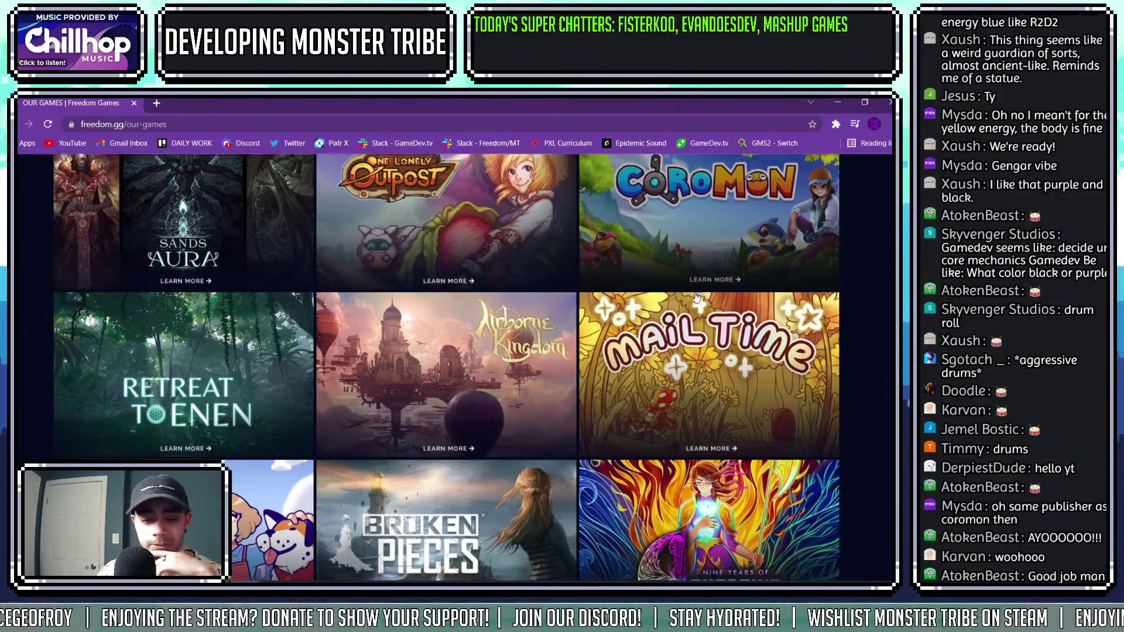
pyautogui.scroll(-4, 697, 298)
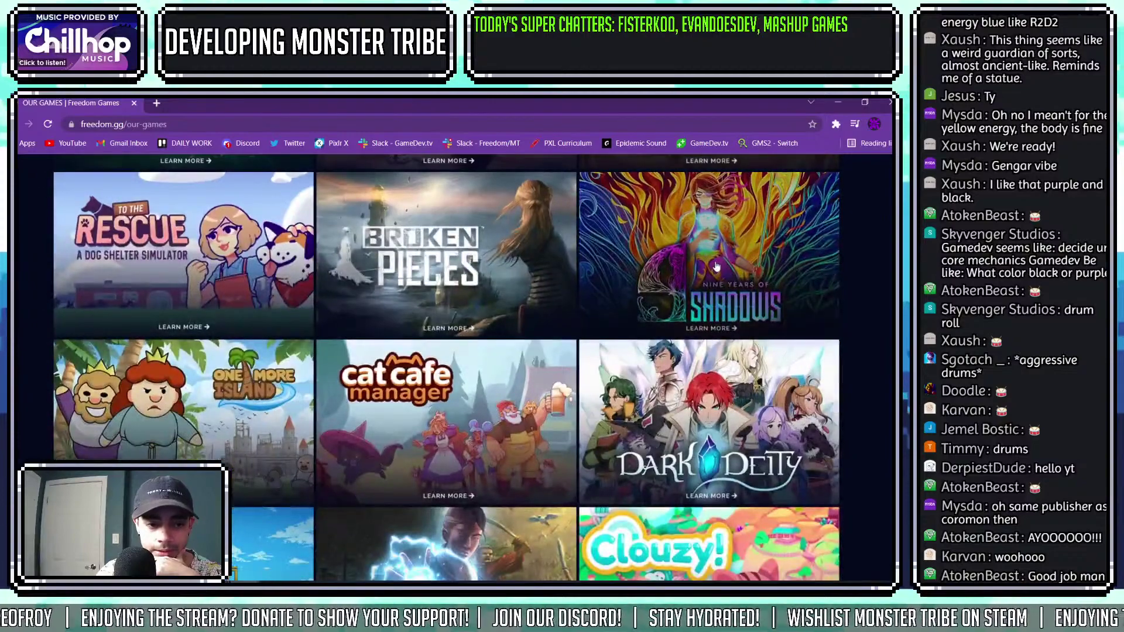
pyautogui.scroll(-2, 717, 264)
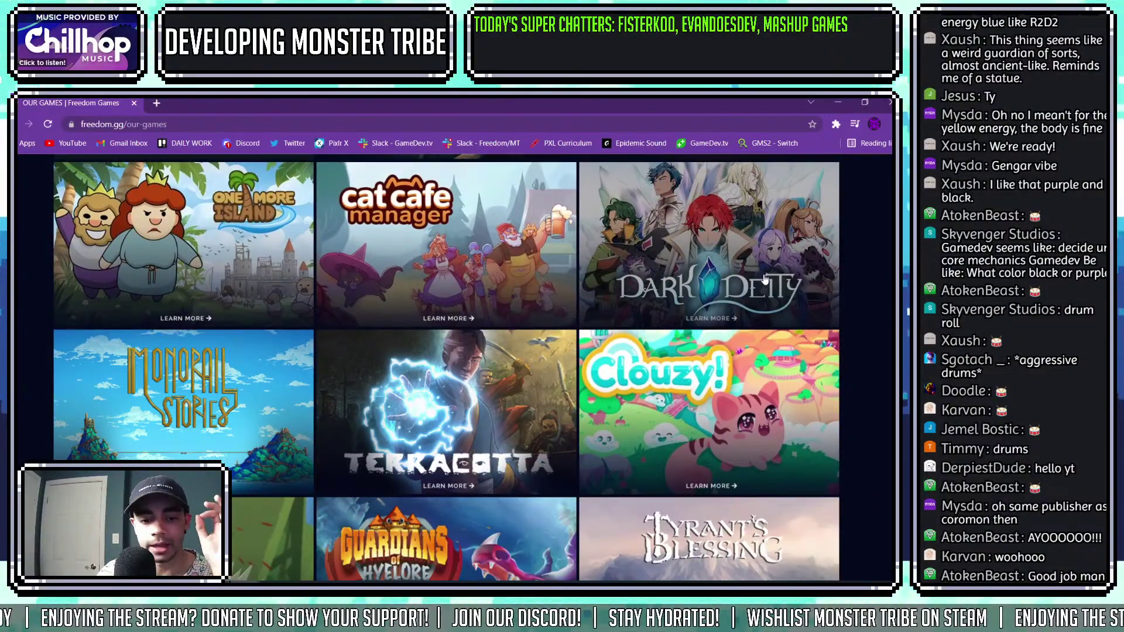
pyautogui.scroll(-3, 764, 280)
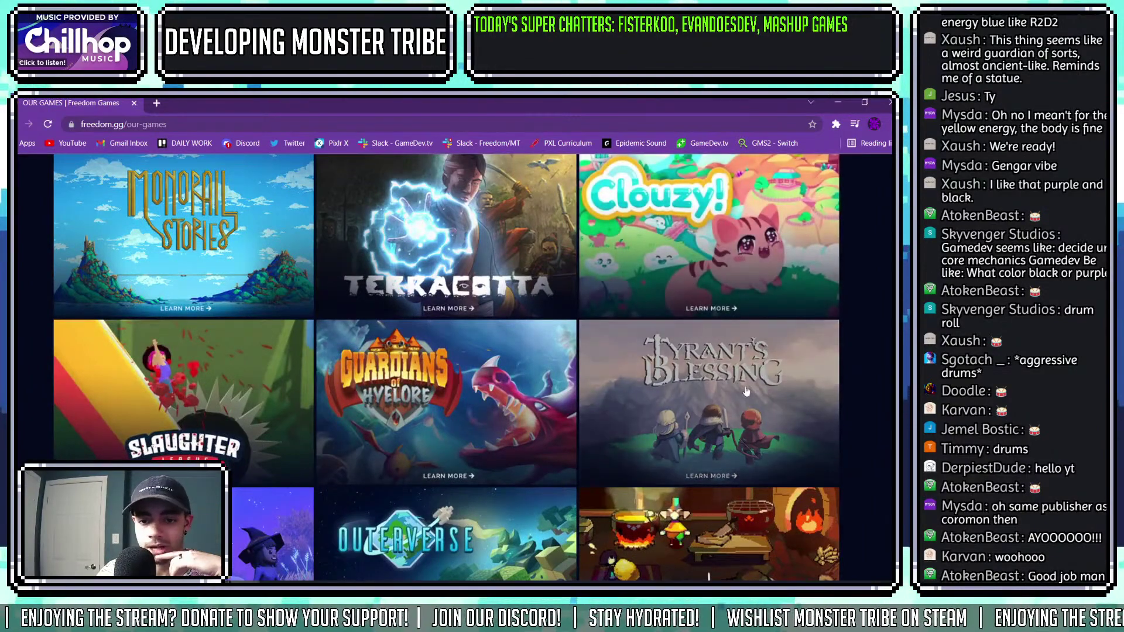
pyautogui.scroll(-2, 735, 393)
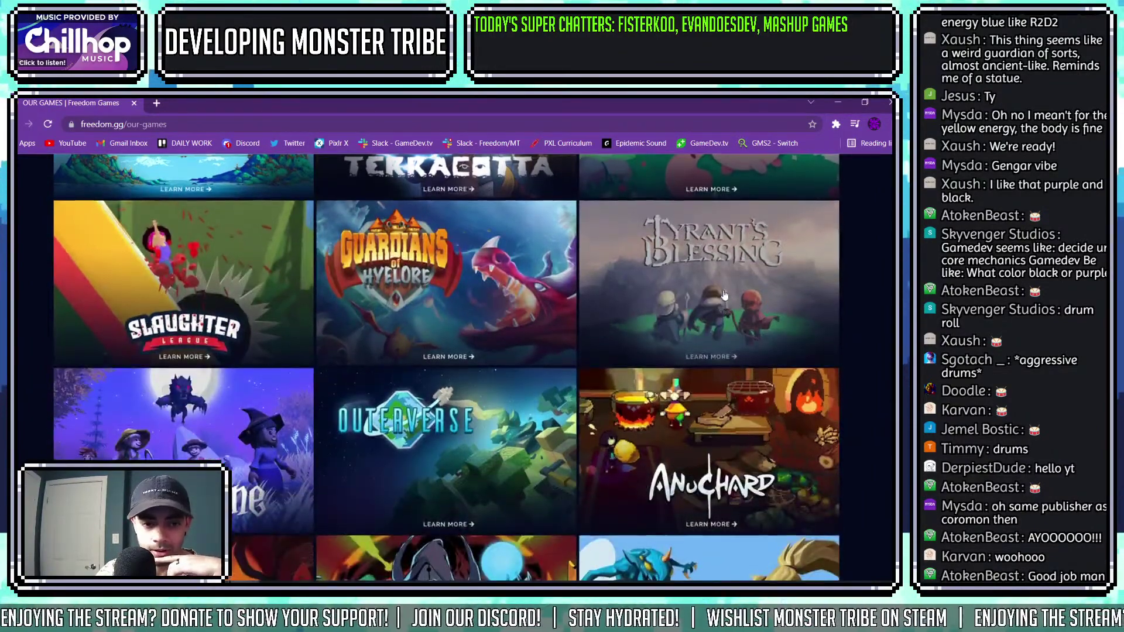
pyautogui.scroll(-1, 725, 287)
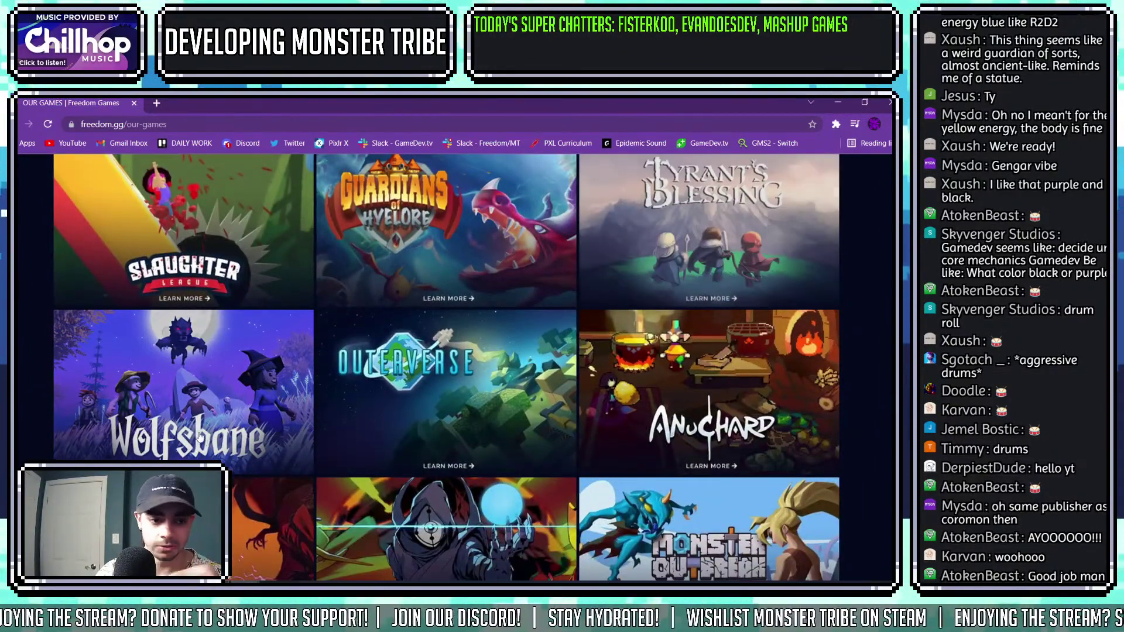
pyautogui.scroll(-3, 689, 404)
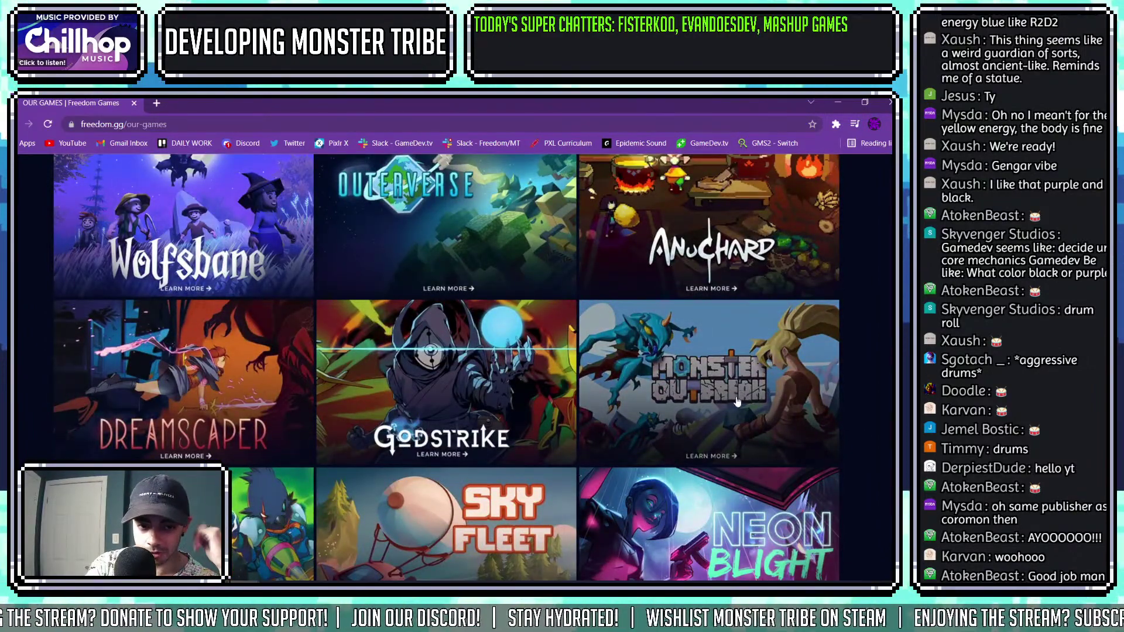
pyautogui.scroll(-4, 719, 391)
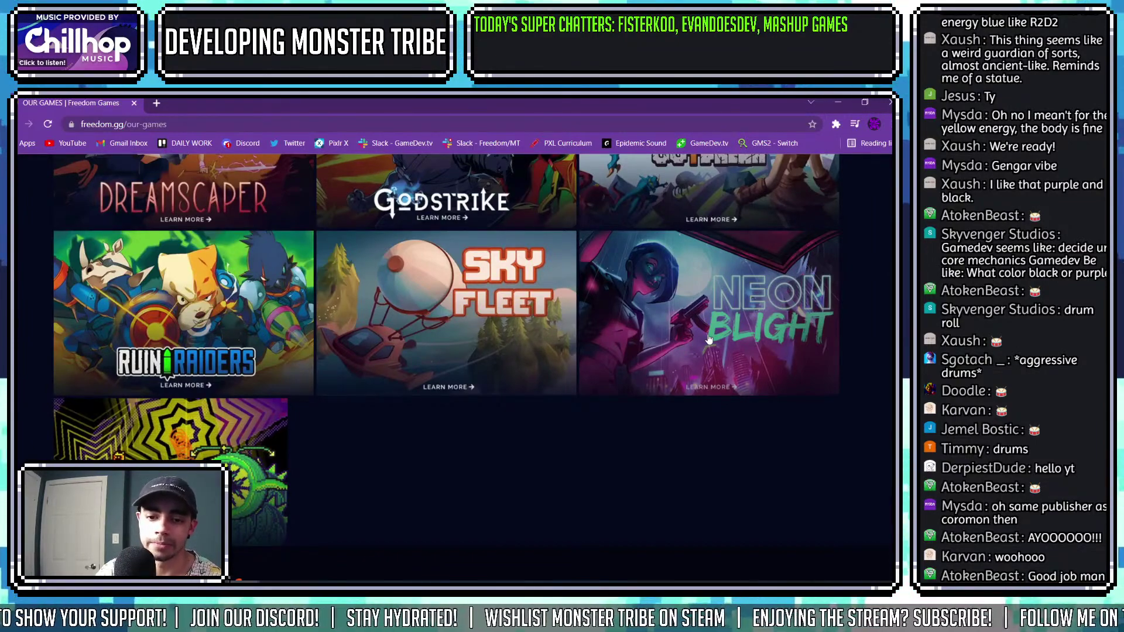
# Open the Neon Blight game page and look through its features and screenshots.
pyautogui.click(709, 340)
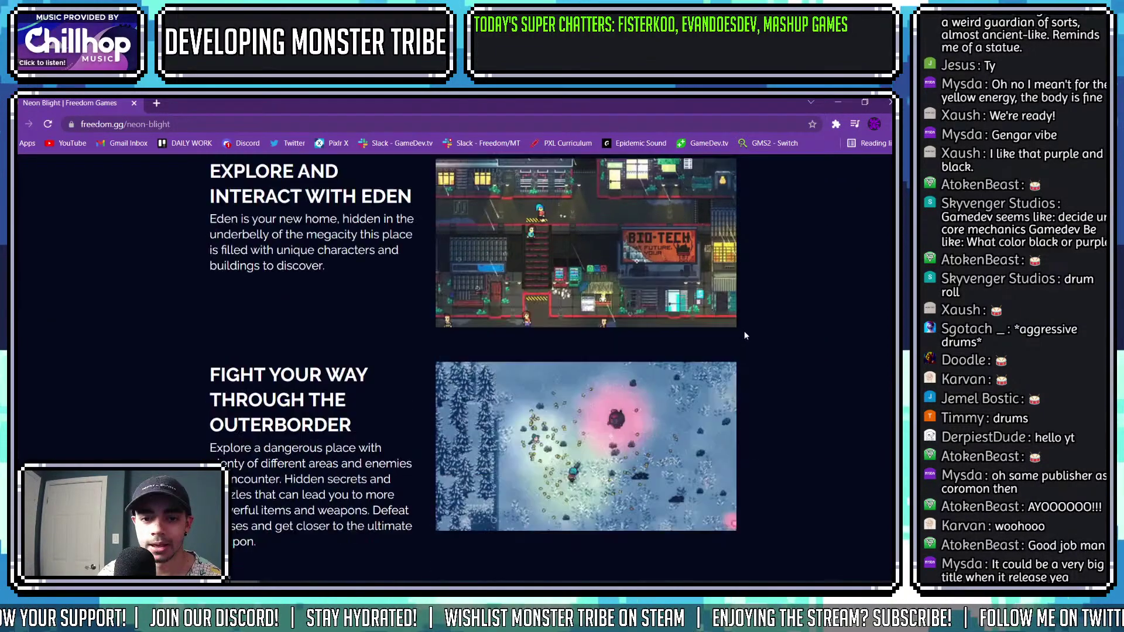
pyautogui.scroll(2, 693, 319)
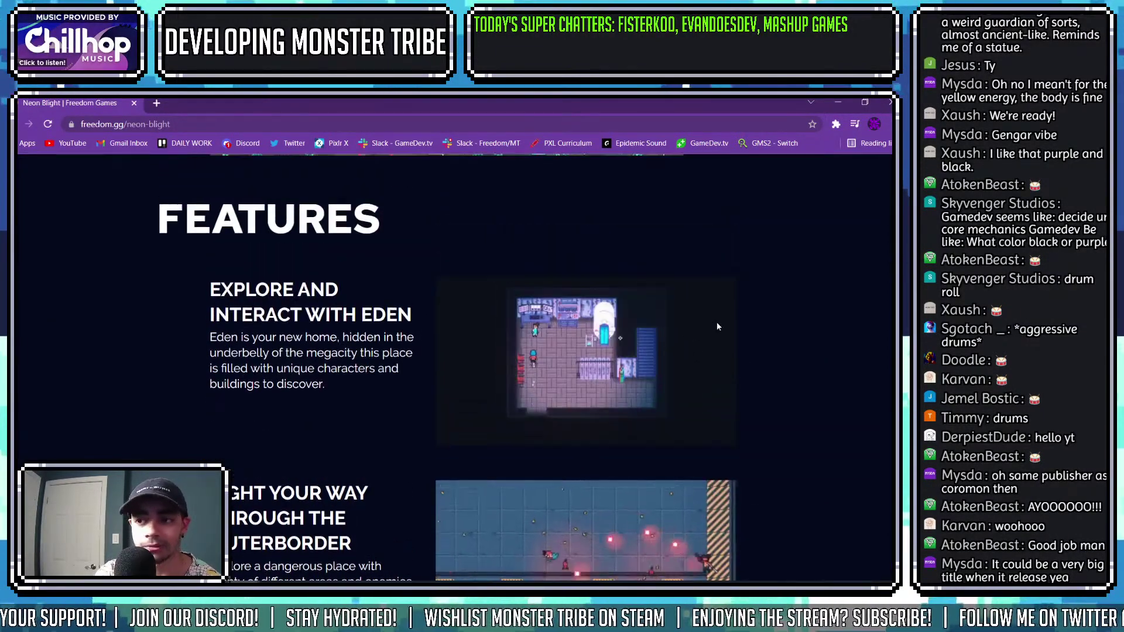
pyautogui.scroll(-1, 716, 325)
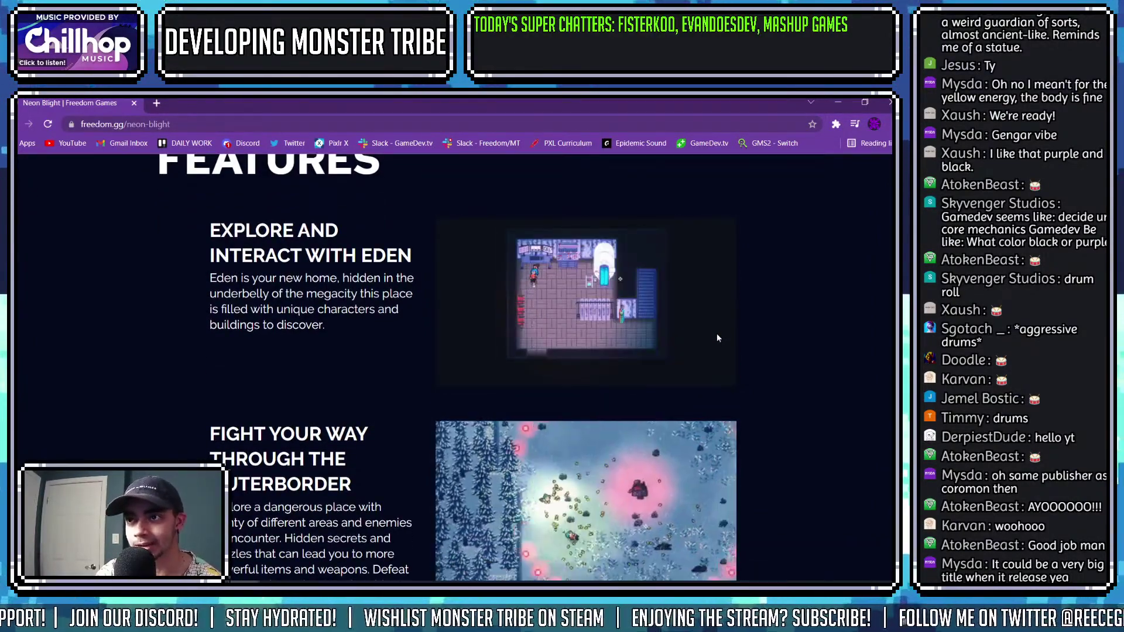
pyautogui.scroll(-1, 718, 337)
pyautogui.scroll(-8, 716, 333)
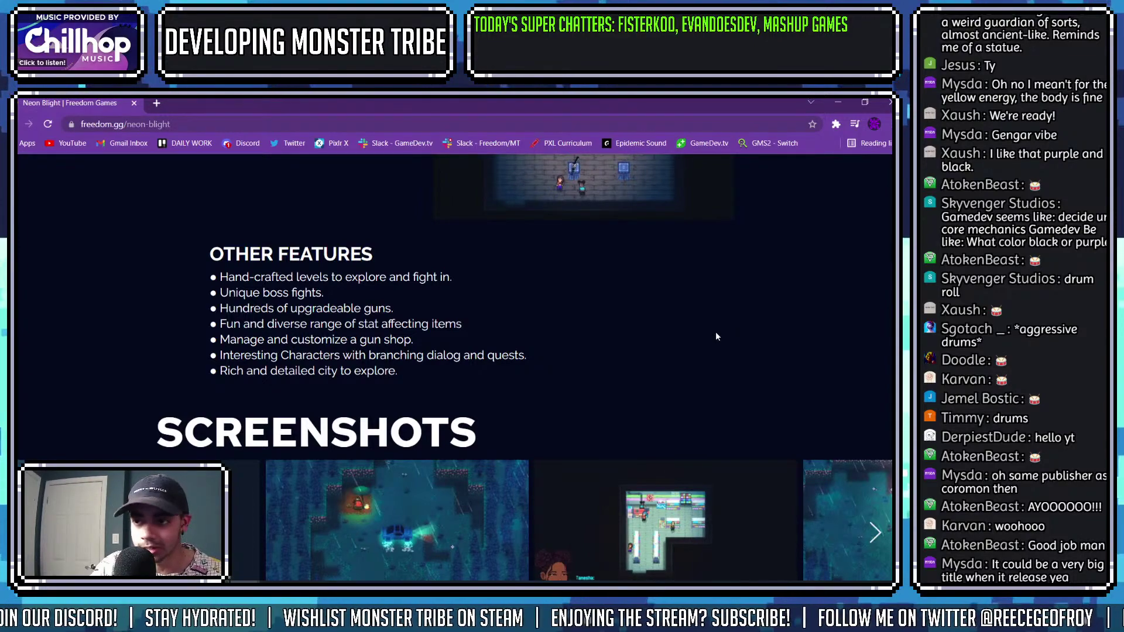
pyautogui.scroll(-4, 756, 346)
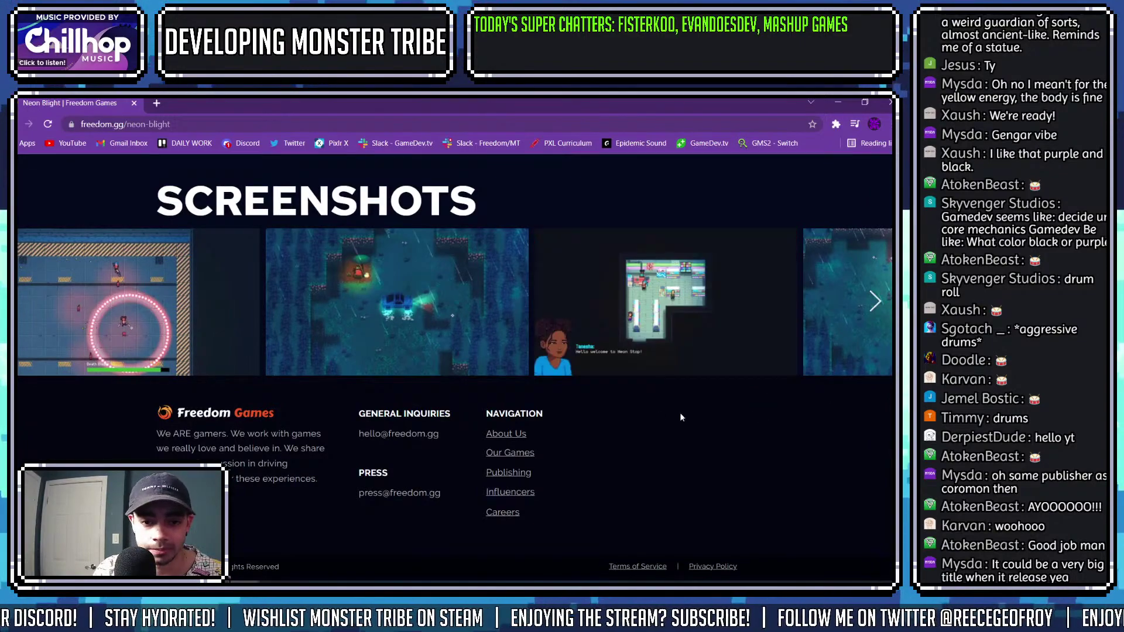
# Return to the Our Games catalogue and look through the listed titles once more from the beginning to the end.
pyautogui.hotkey('alt', 'Left')
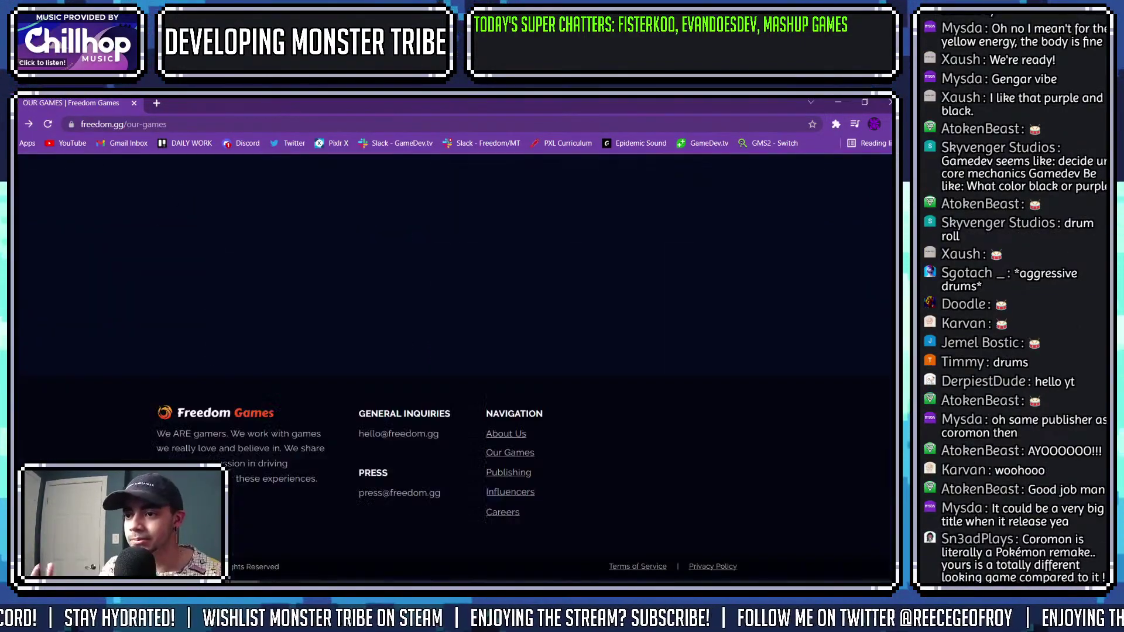
pyautogui.scroll(-4, 472, 313)
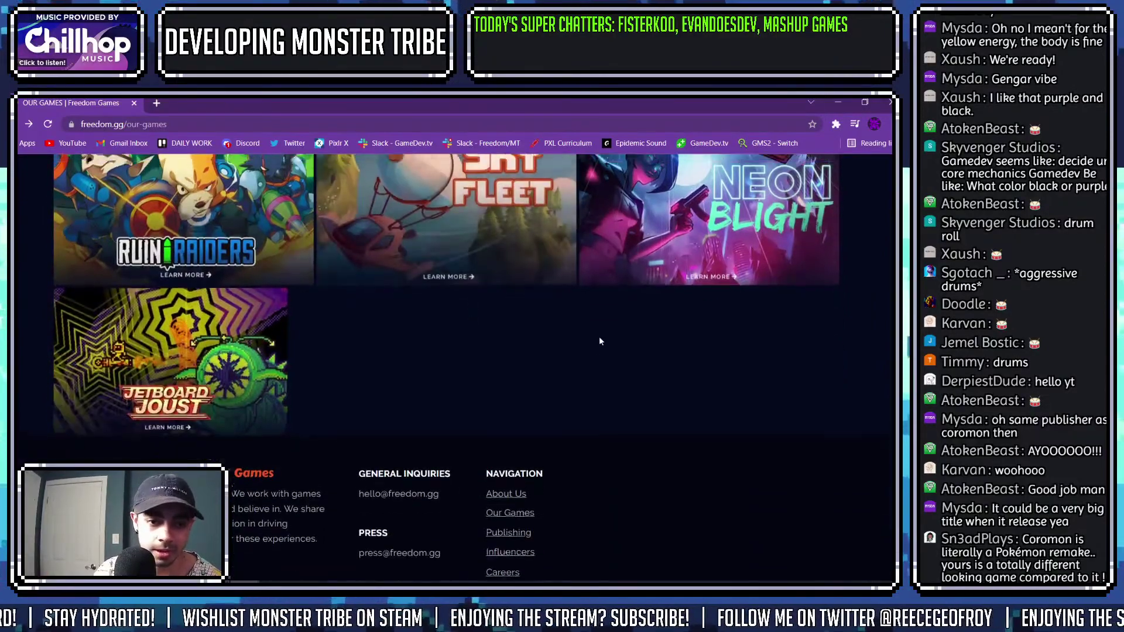
pyautogui.scroll(8, 602, 338)
pyautogui.scroll(15, 766, 323)
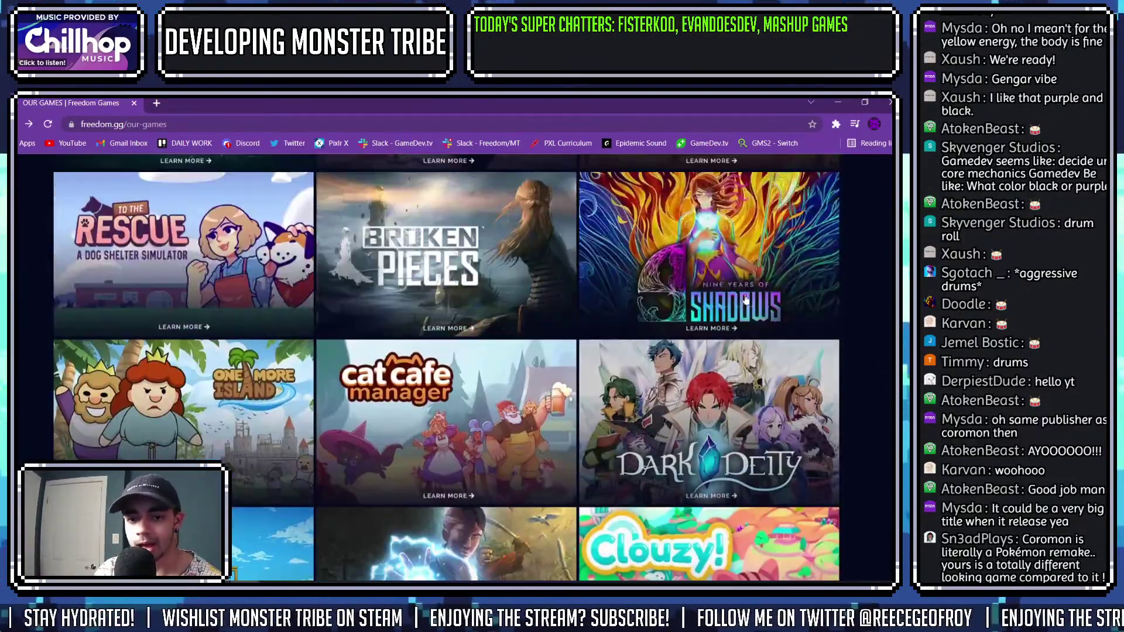
pyautogui.scroll(3, 718, 297)
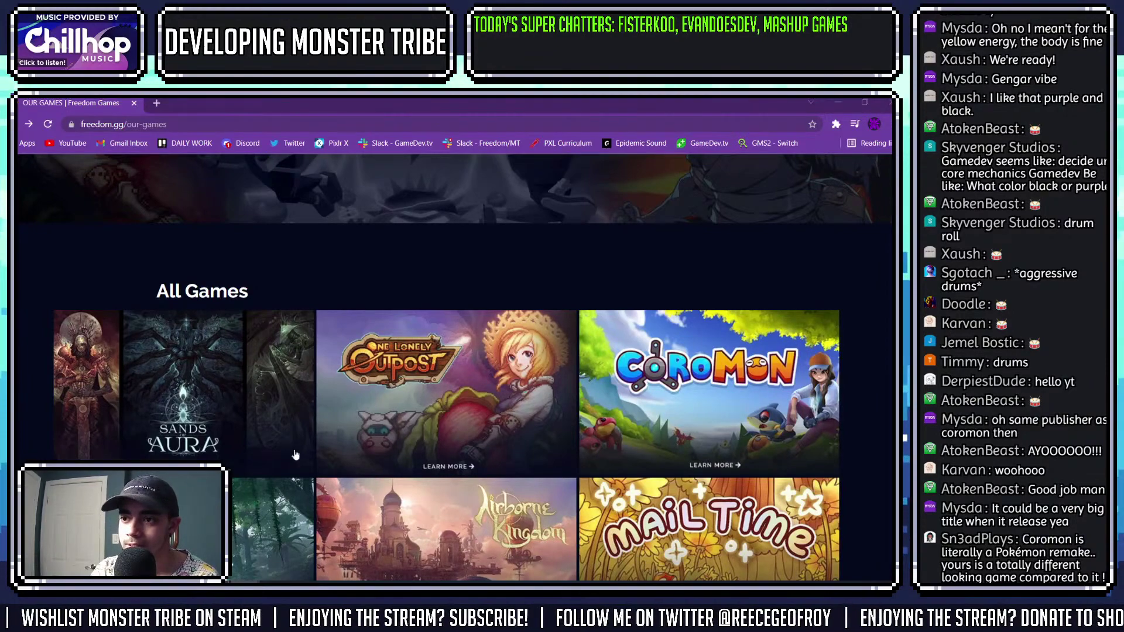
pyautogui.scroll(-3, 645, 253)
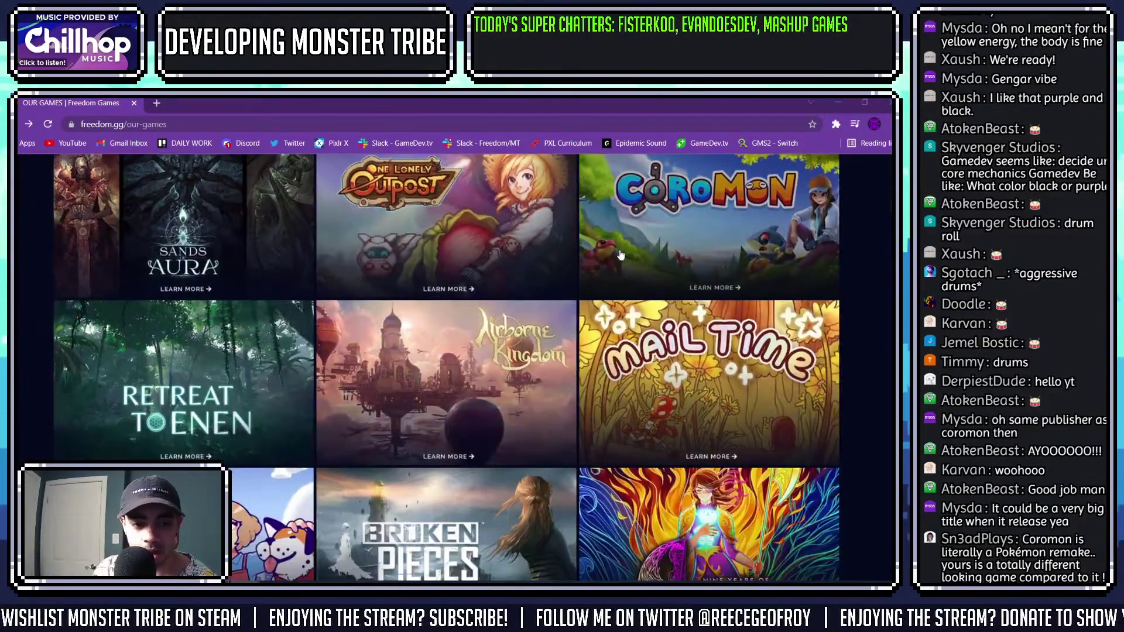
pyautogui.scroll(-3, 618, 249)
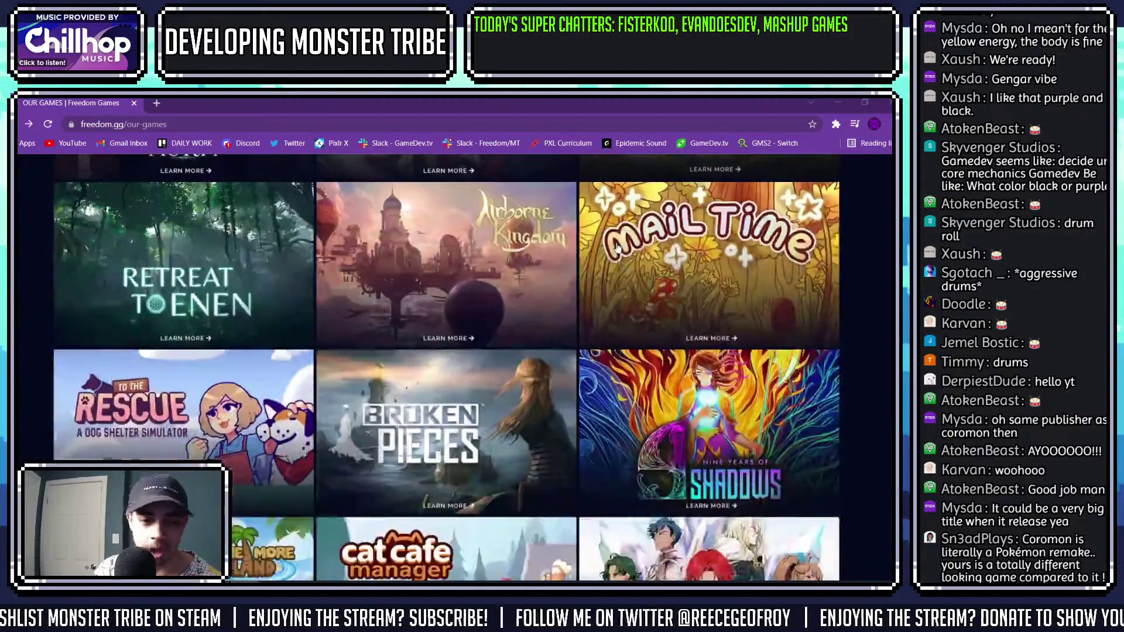
pyautogui.scroll(-2, 618, 250)
pyautogui.scroll(-1, 618, 249)
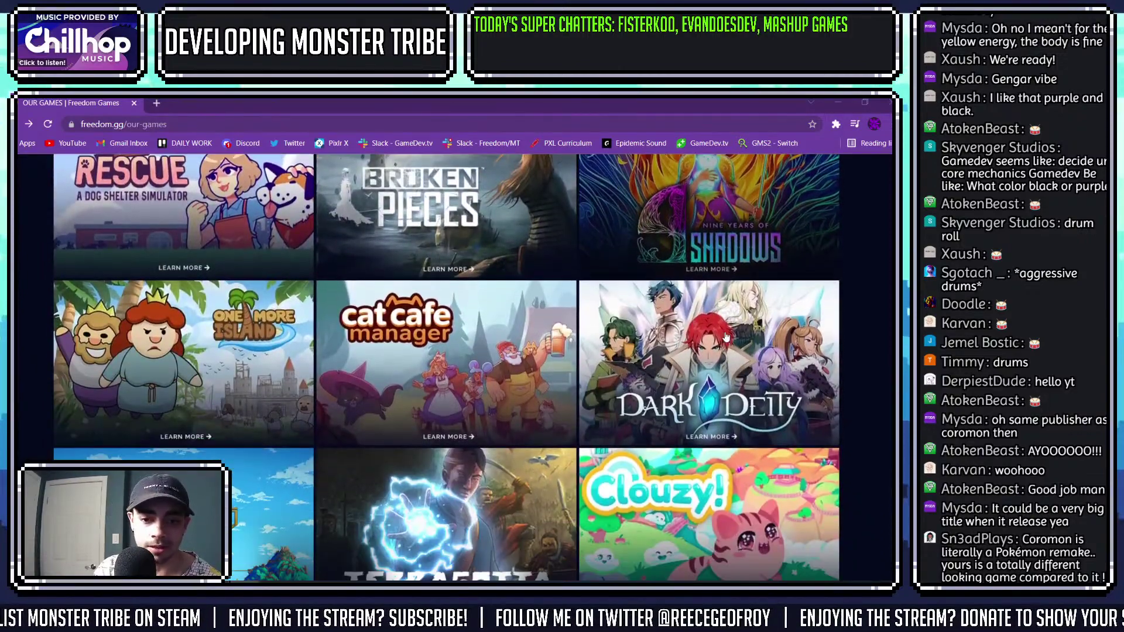
pyautogui.scroll(-1, 792, 325)
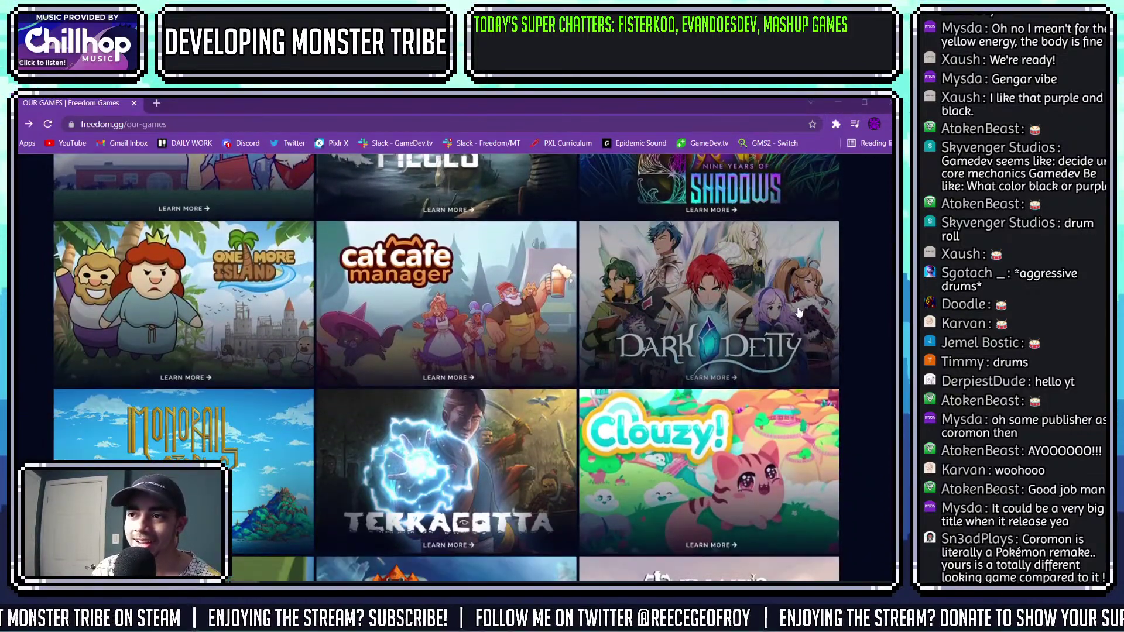
pyautogui.scroll(-5, 795, 315)
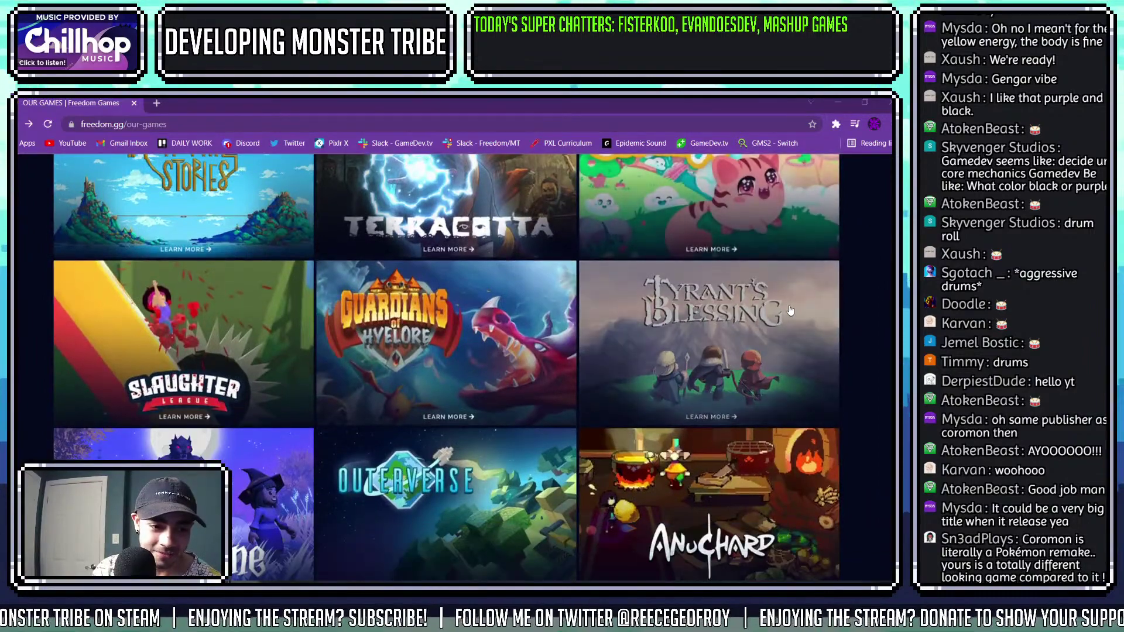
pyautogui.scroll(-6, 792, 310)
pyautogui.scroll(-2, 755, 333)
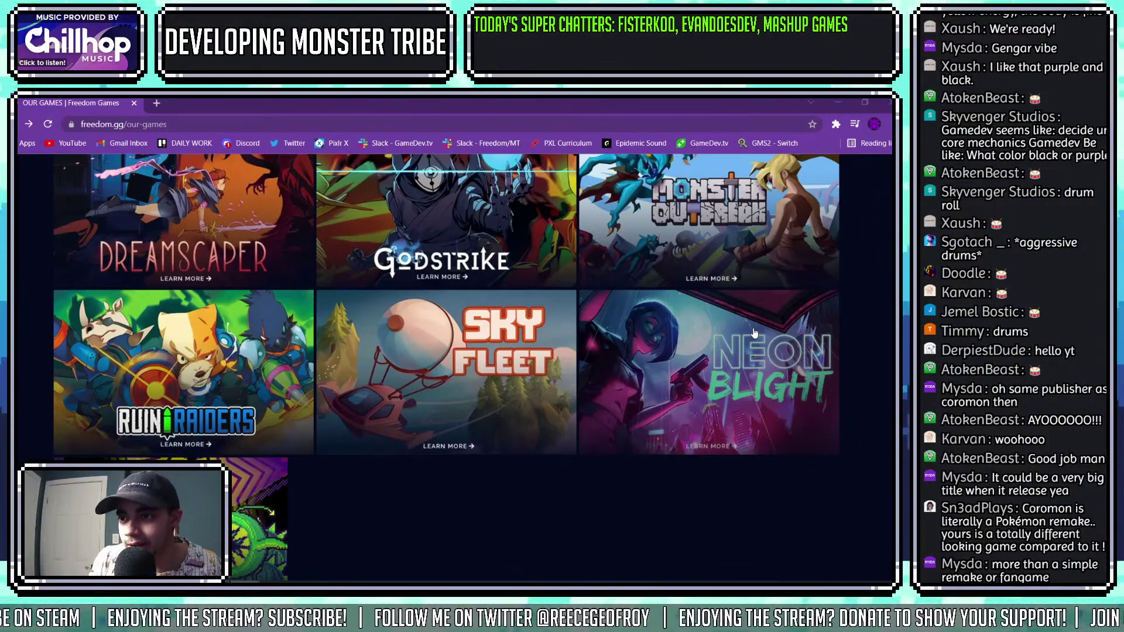
pyautogui.scroll(20, 711, 350)
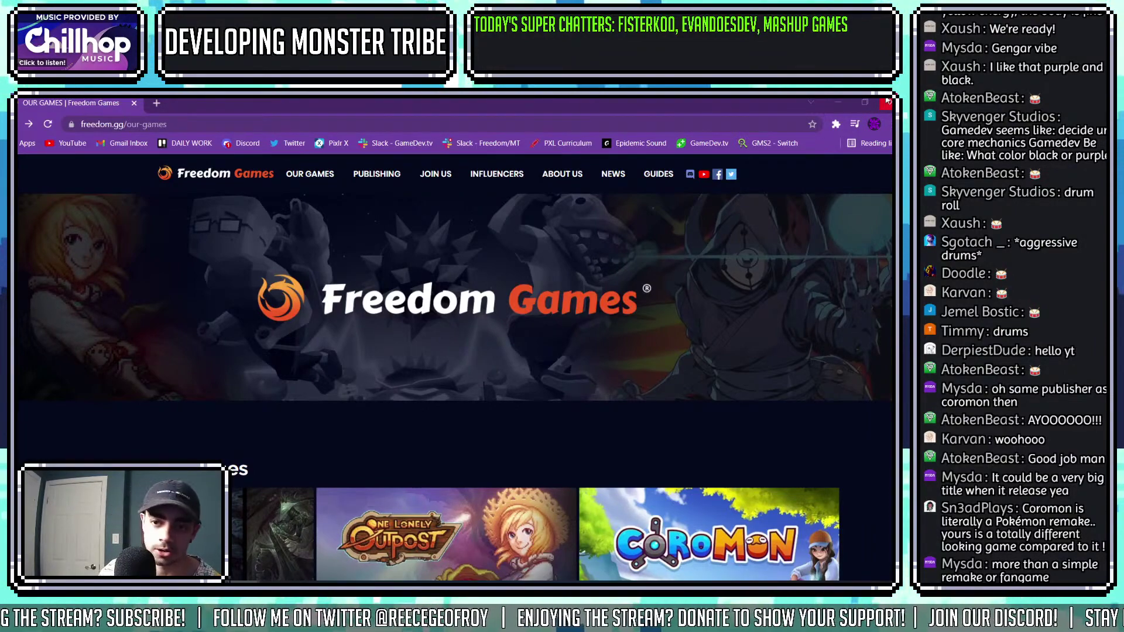
# Close the browser to return to Aseprite and save Monsters.aseprite.
pyautogui.click(887, 103)
pyautogui.scroll(3, 502, 259)
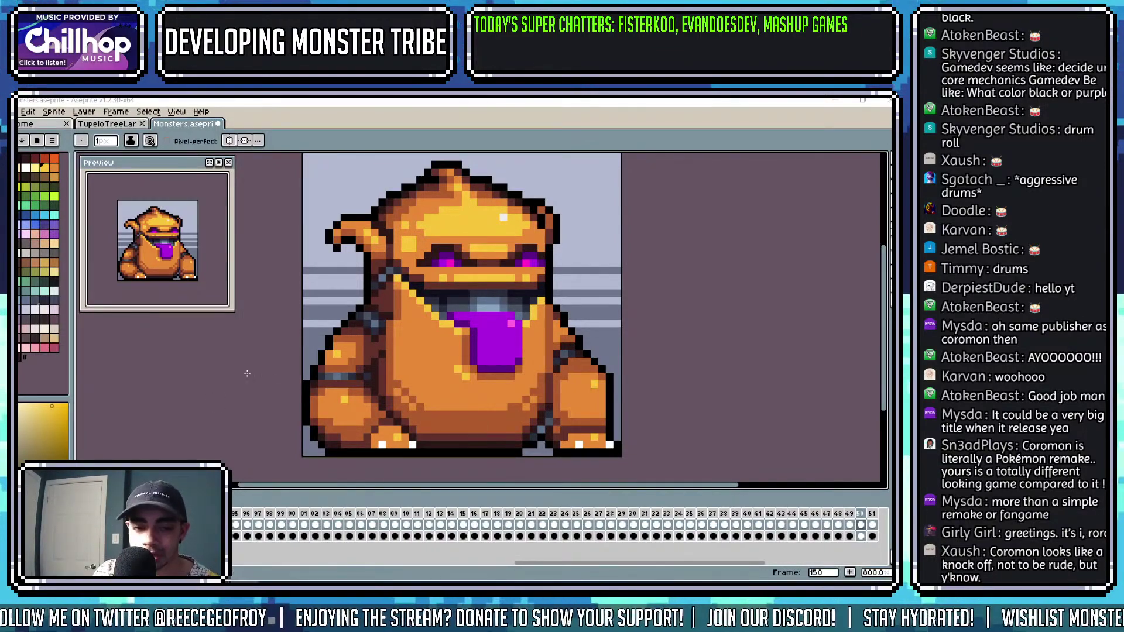
pyautogui.moveTo(481, 422); pyautogui.dragTo(522, 421)
pyautogui.scroll(-1, 522, 422)
pyautogui.moveTo(603, 287)
pyautogui.mouseDown()
pyautogui.moveTo(603, 337)
pyautogui.moveTo(590, 332)
pyautogui.mouseUp()
# Compare the orange ape on frame 150 with its neighbouring frames, and switch to the TupeloTreeLarge.aseprite sprite.
pyautogui.press('Right')
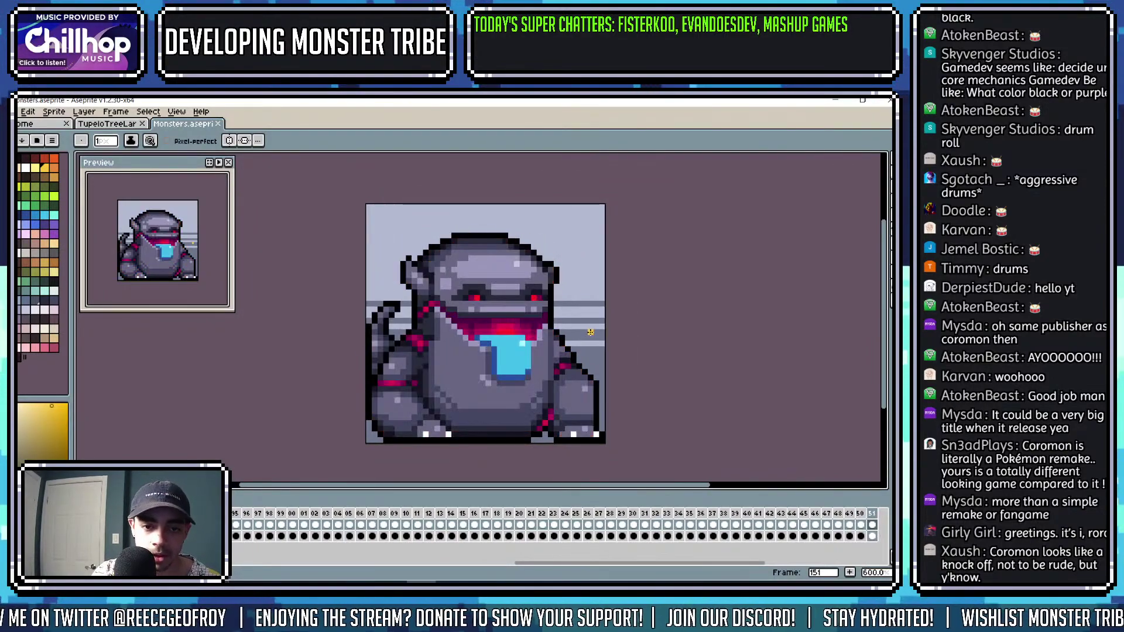
pyautogui.press('Left')
pyautogui.press('Left')
pyautogui.press('Right')
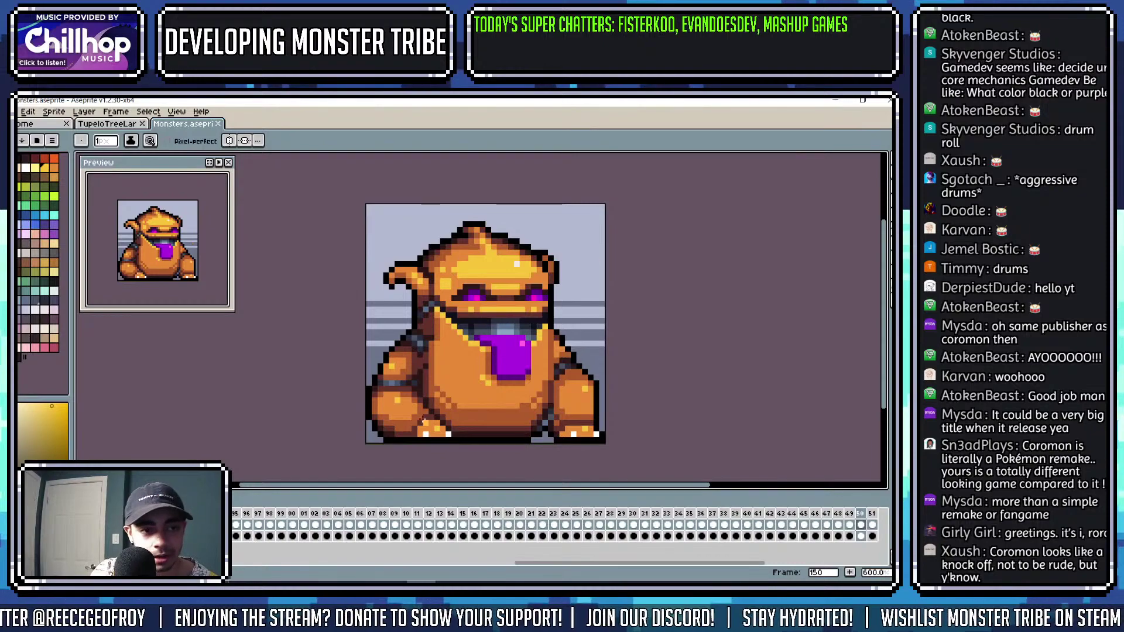
pyautogui.click(108, 124)
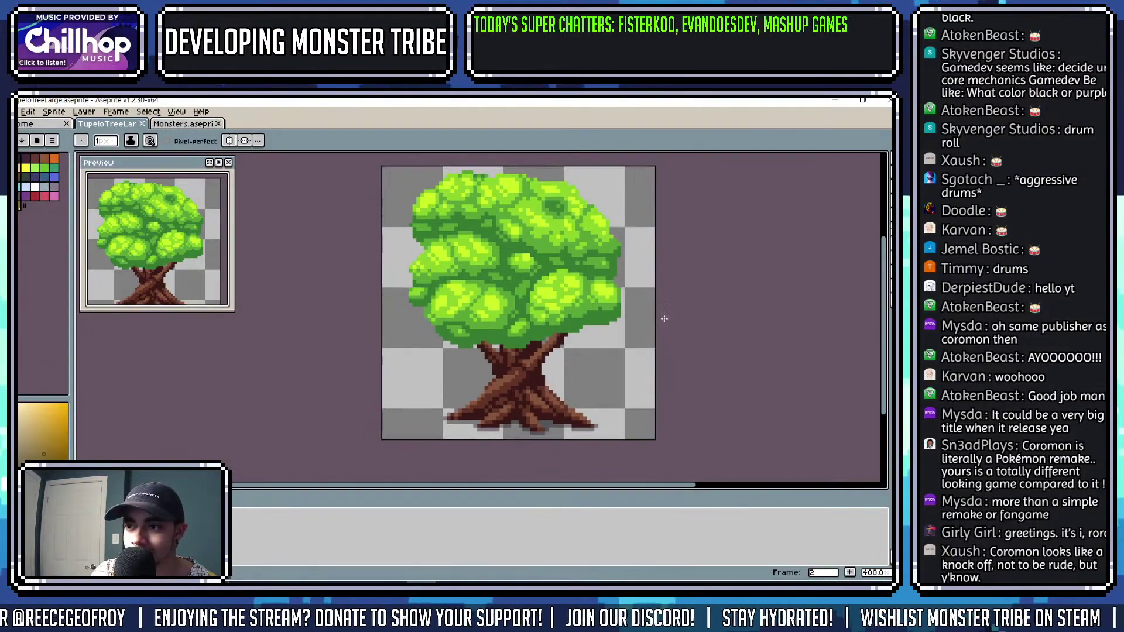
# Try to bucket-fill the tupelo tree's trunk on frame 2 with a brown sampled from its bark.
pyautogui.scroll(-1, 686, 311)
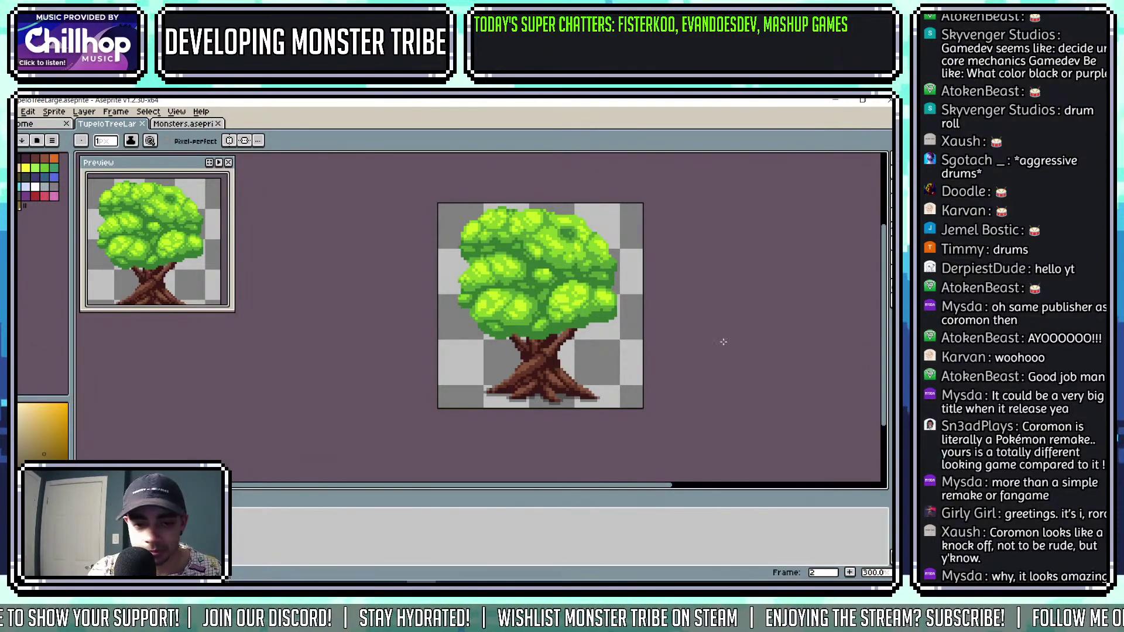
pyautogui.scroll(4, 529, 356)
pyautogui.scroll(2, 529, 356)
pyautogui.keyDown('alt'); pyautogui.click(550, 386); pyautogui.keyUp('alt')
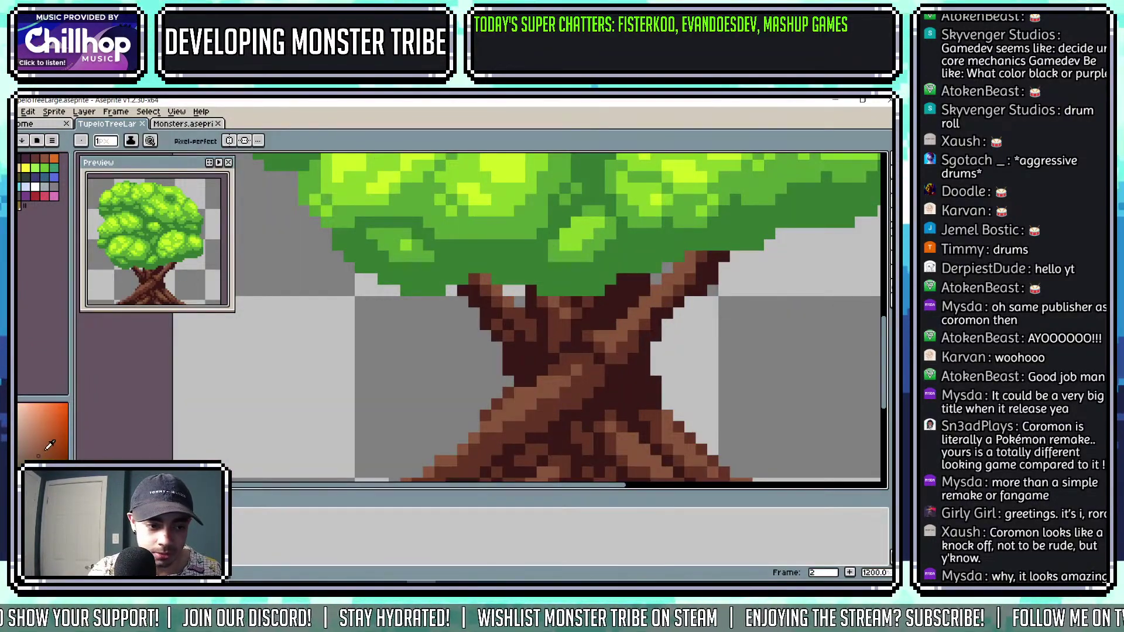
pyautogui.press('g')
pyautogui.click(532, 382)
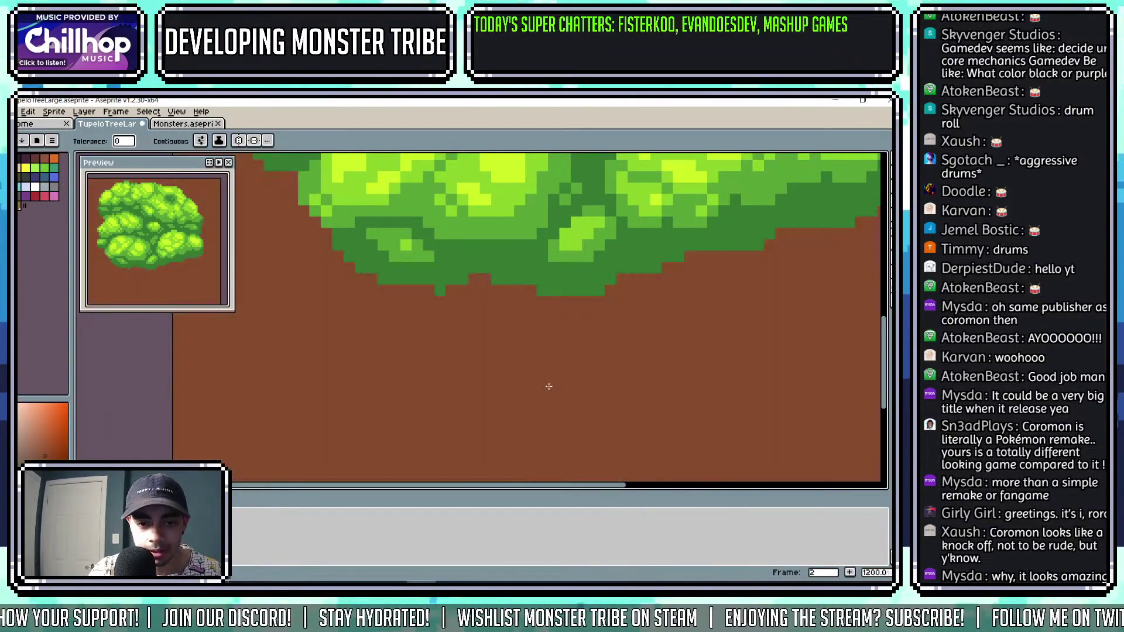
pyautogui.hotkey('ctrl', 'z')
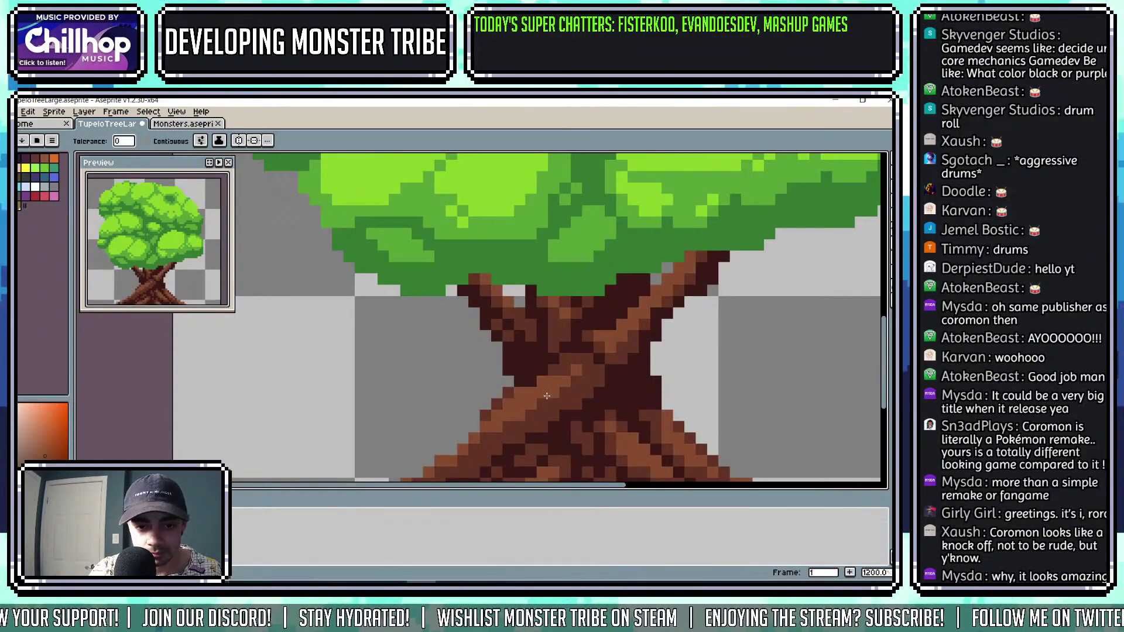
# Sample the trunk's brown on frame 1, and step through the sprite's four frames to compare the full tree with its stump.
pyautogui.scroll(-2, 572, 392)
pyautogui.keyDown('alt'); pyautogui.click(561, 390); pyautogui.keyUp('alt')
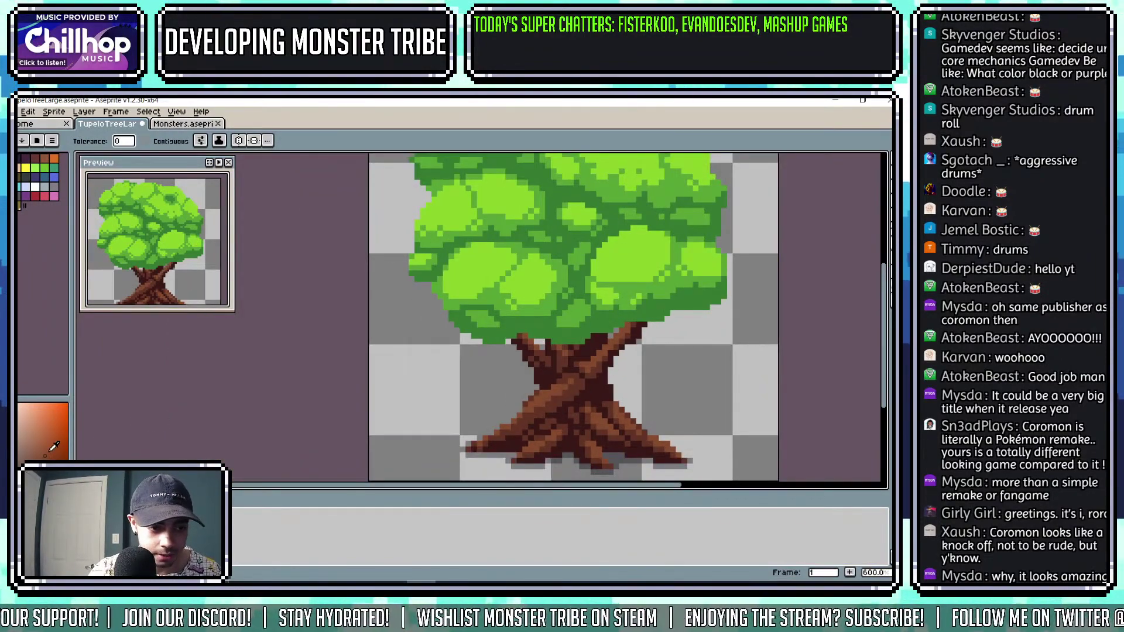
pyautogui.scroll(-4, 561, 390)
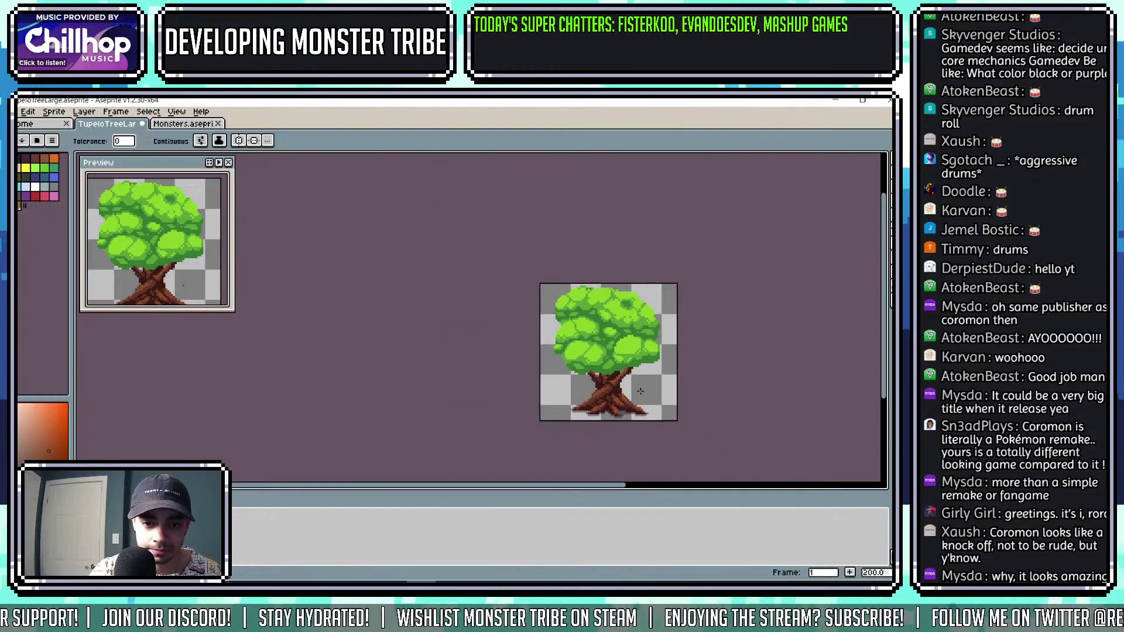
pyautogui.scroll(3, 608, 391)
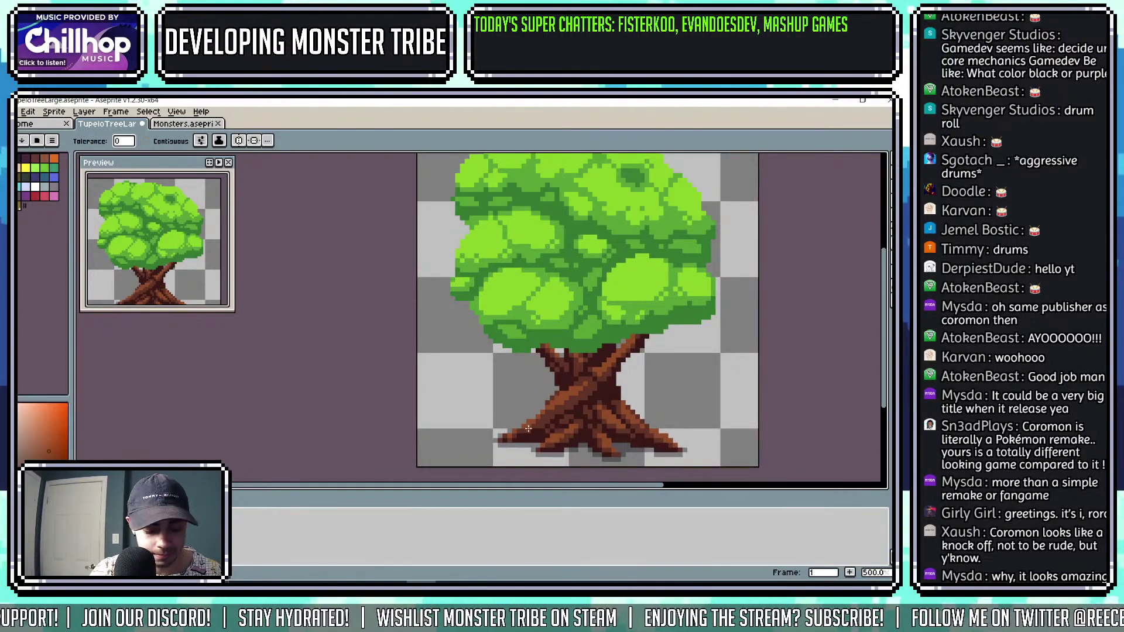
pyautogui.press('.')
pyautogui.press('.')
pyautogui.press('.')
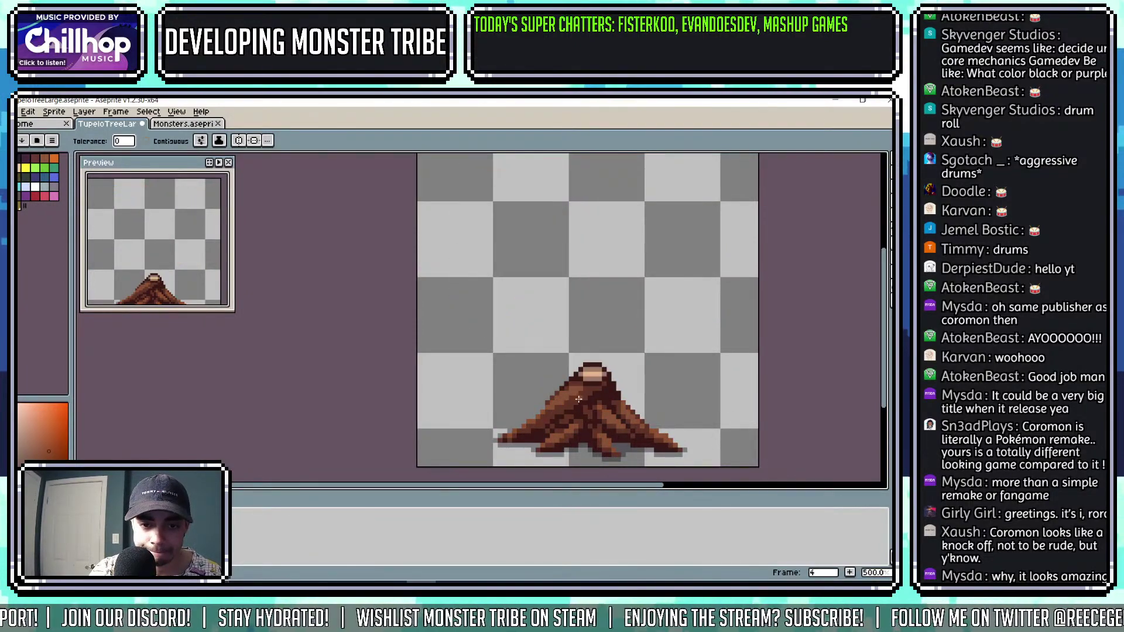
pyautogui.press('.')
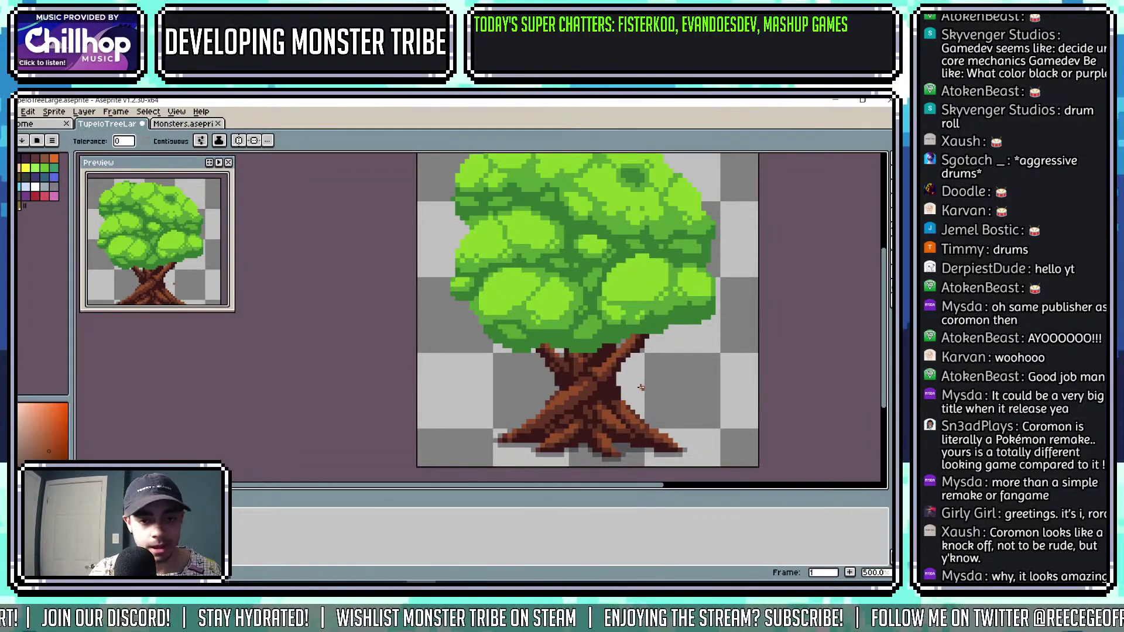
pyautogui.scroll(-2, 704, 302)
pyautogui.moveTo(703, 302); pyautogui.dragTo(671, 302)
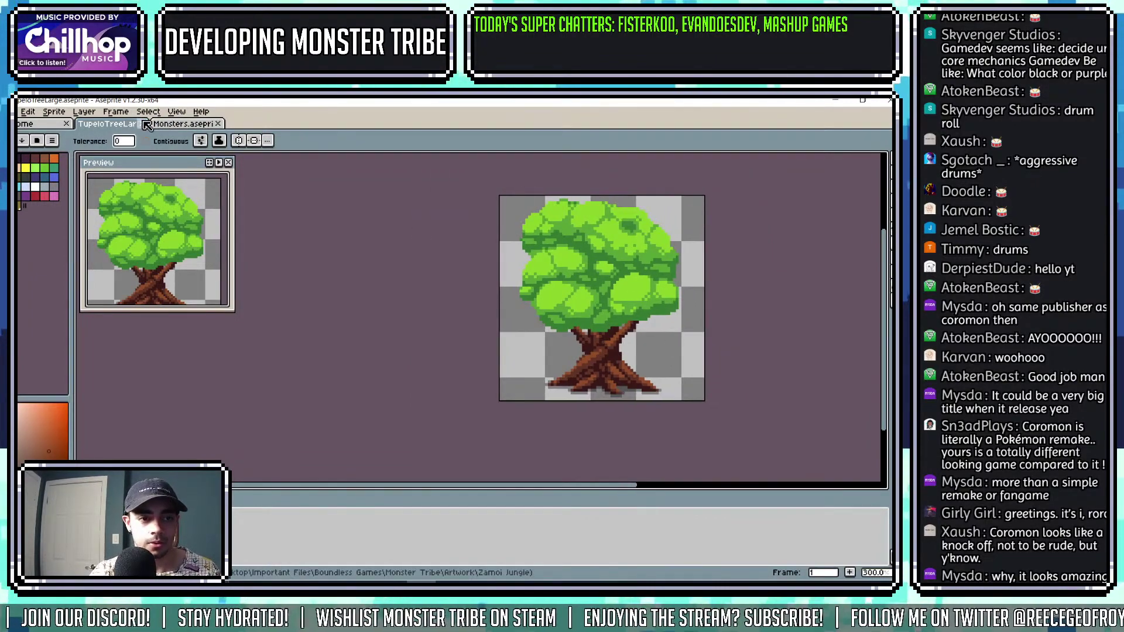